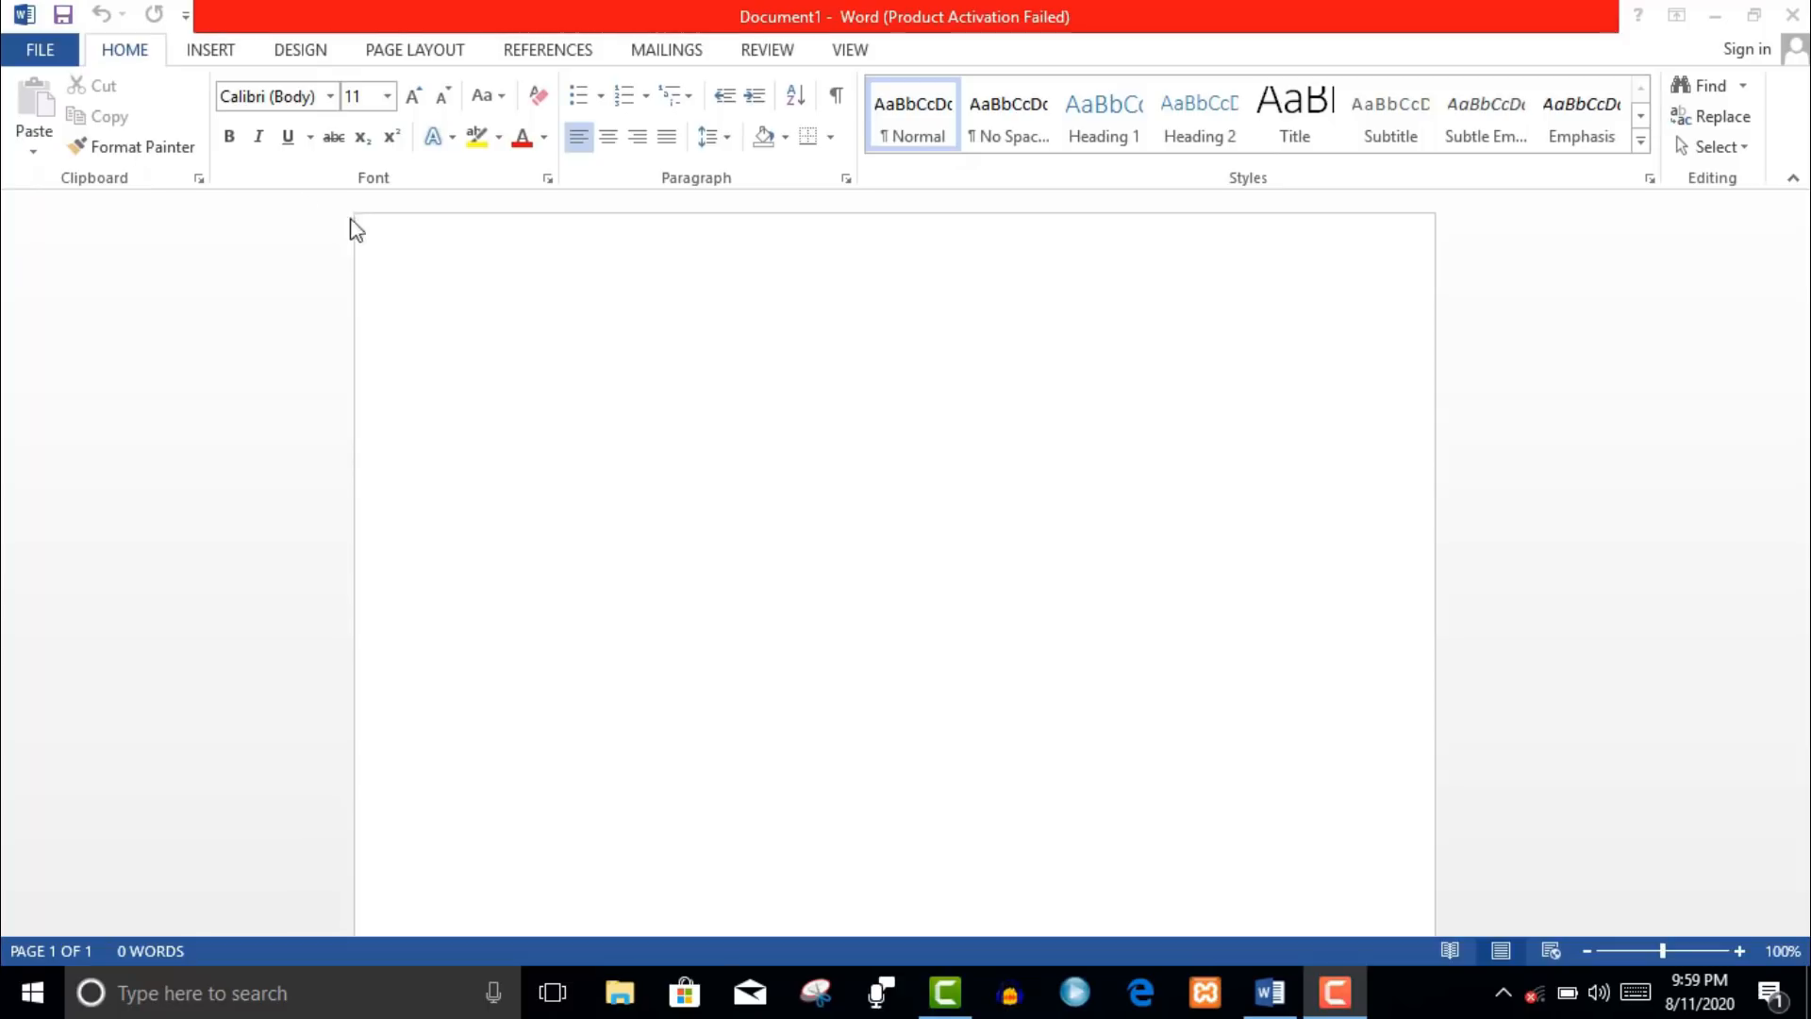
- Type 'Welcome to ms word course' on the blank page, correcting the 'ot' typo
{"action": "left_click", "coordinate": [425, 306]}
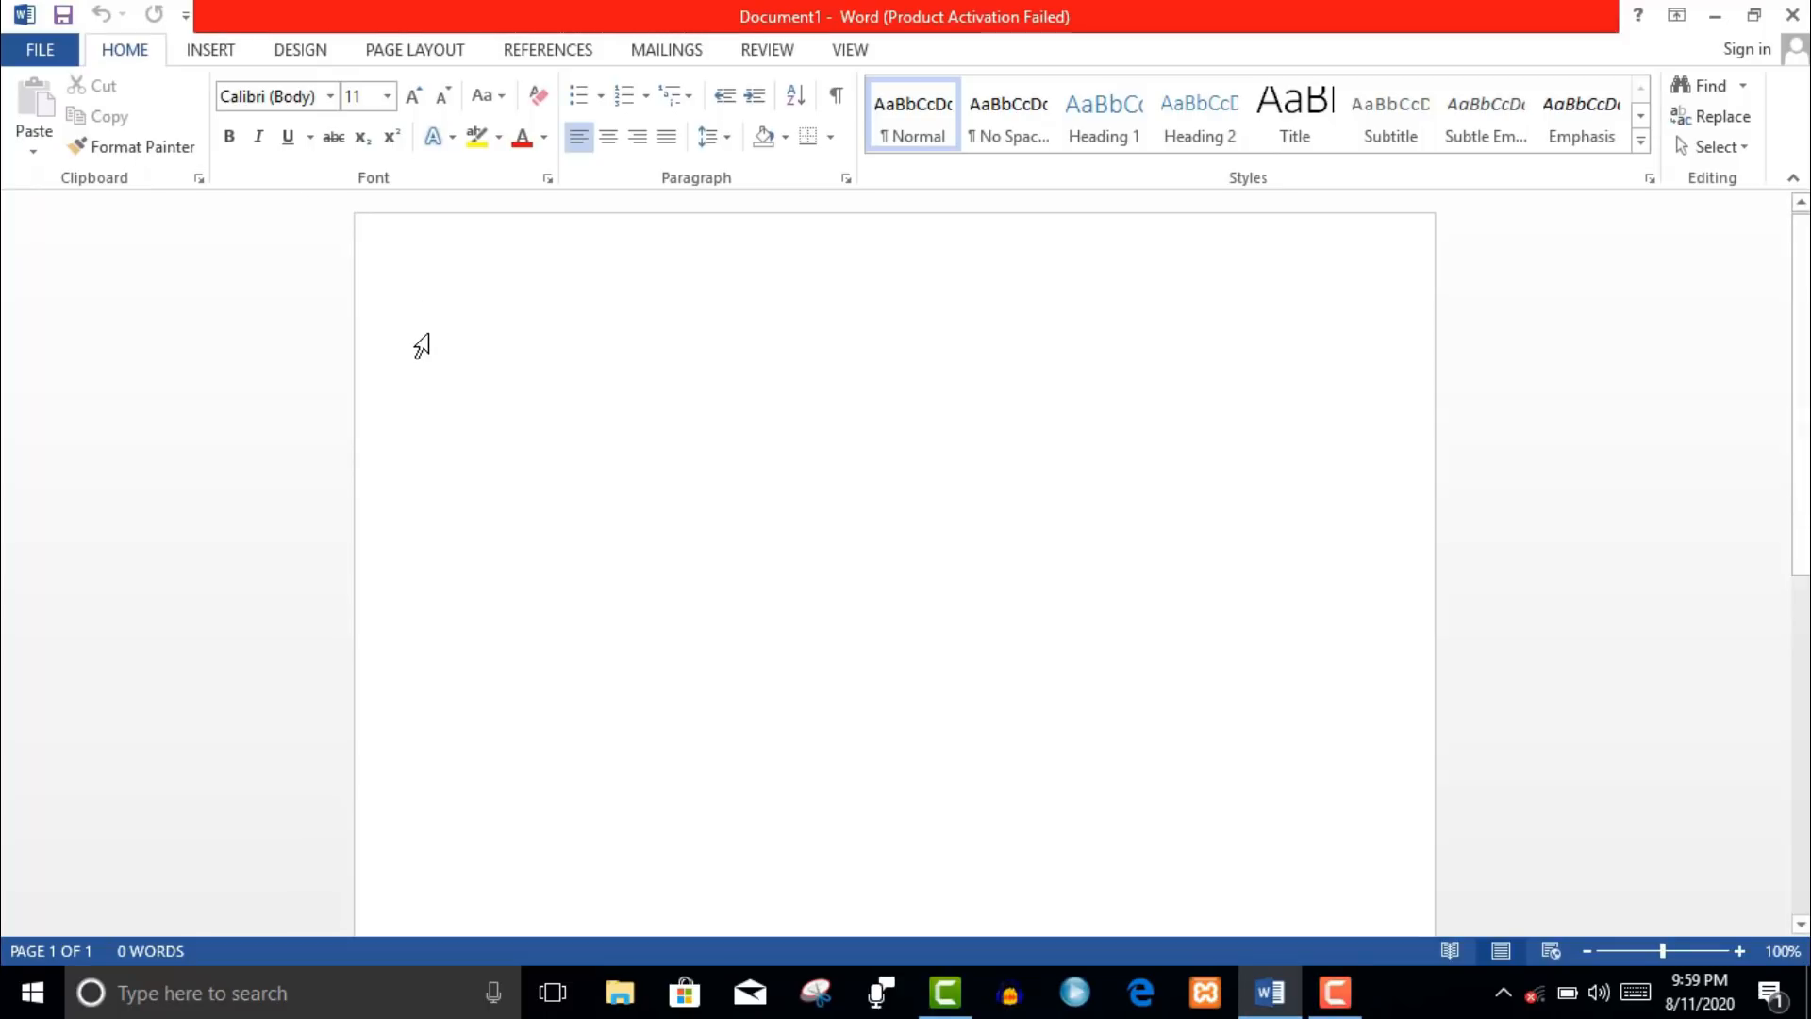
{"action": "type", "text": "we"}
{"action": "type", "text": "lcome ot"}
{"action": "key", "text": "BackSpace"}
{"action": "key", "text": "BackSpace"}
{"action": "type", "text": "to ms word"}
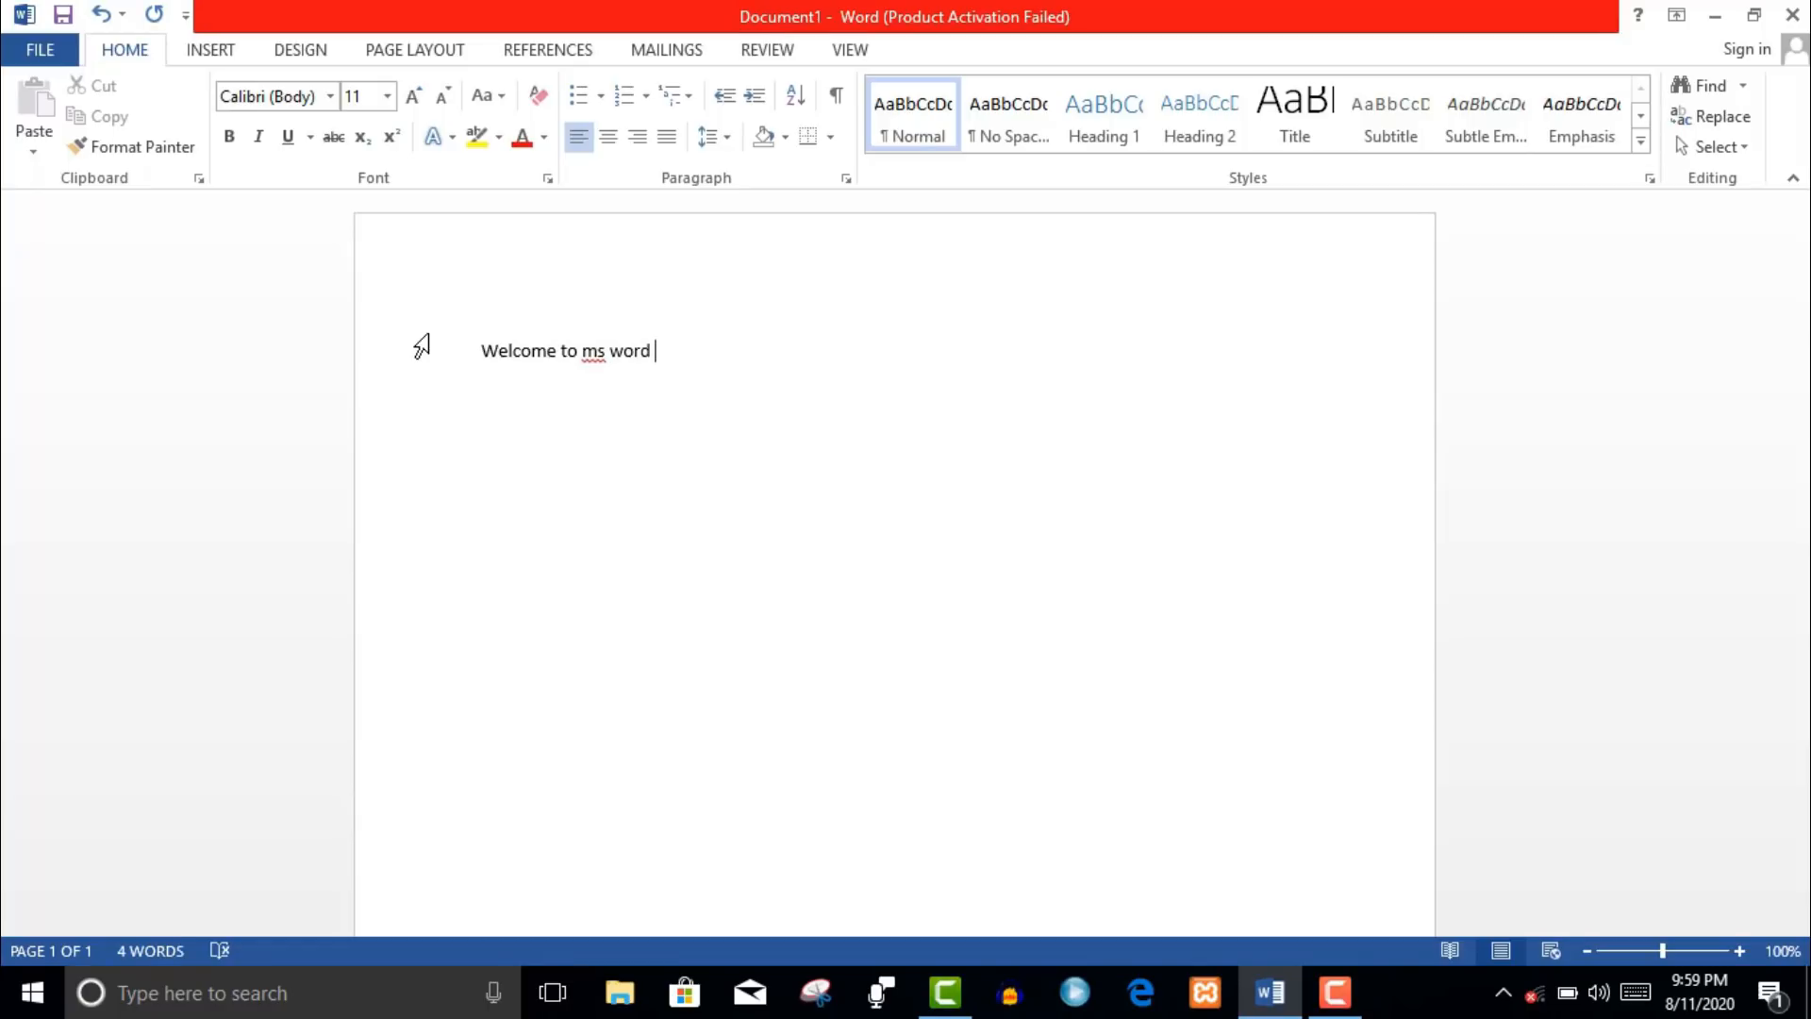
{"action": "type", "text": " course"}
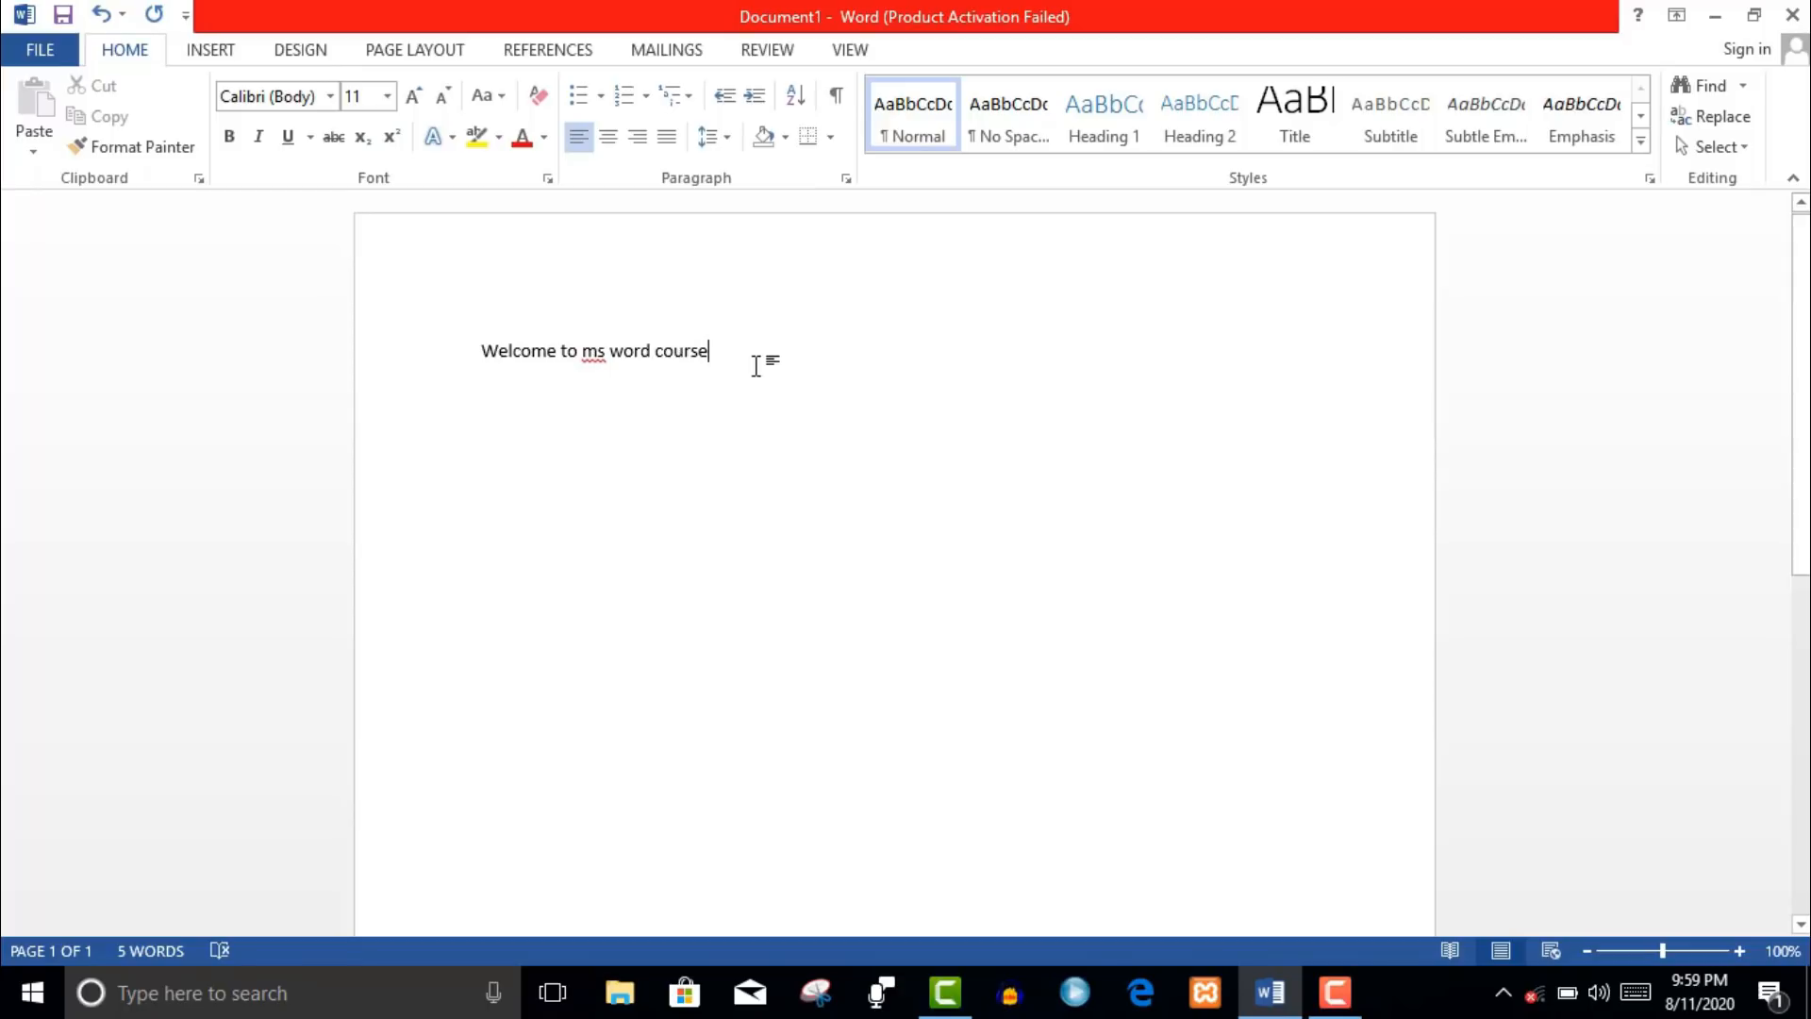
- Set the whole 'Welcome to ms word course' line in Algerian at 24 point
{"action": "left_click_drag", "start_coordinate": [756, 366], "coordinate": [416, 335]}
{"action": "left_click", "coordinate": [329, 96]}
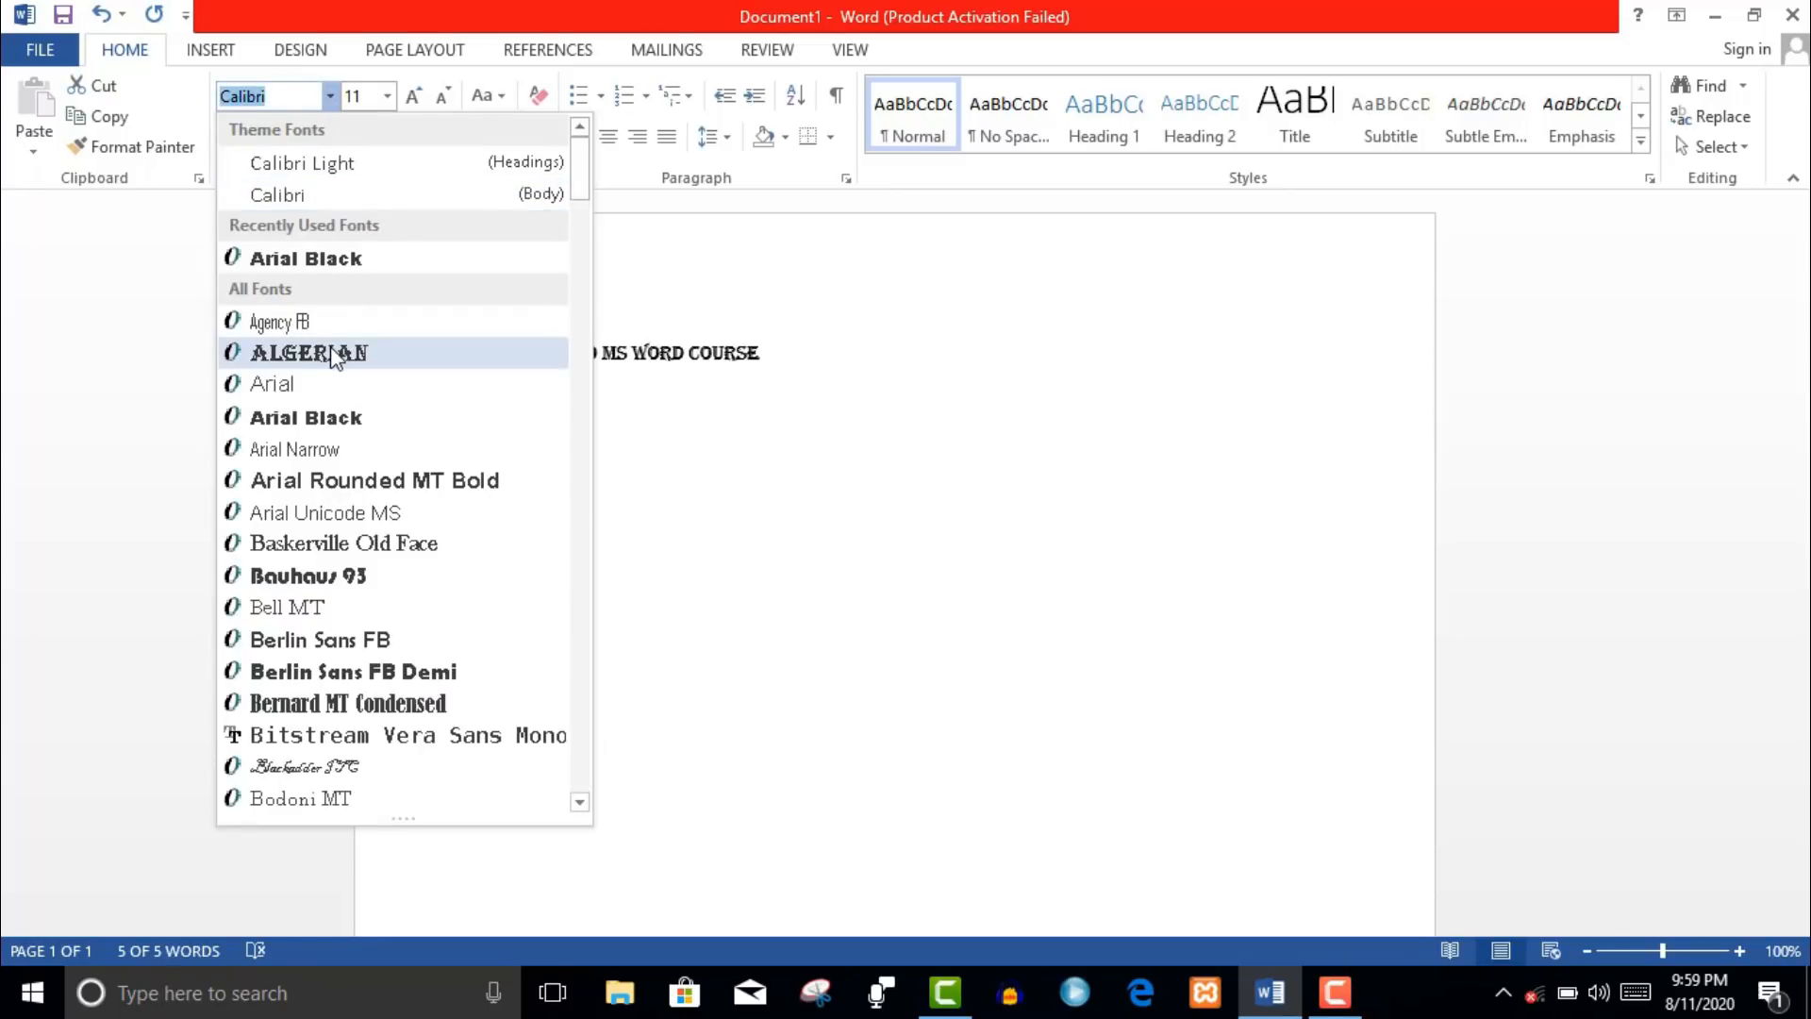
{"action": "left_click", "coordinate": [332, 357]}
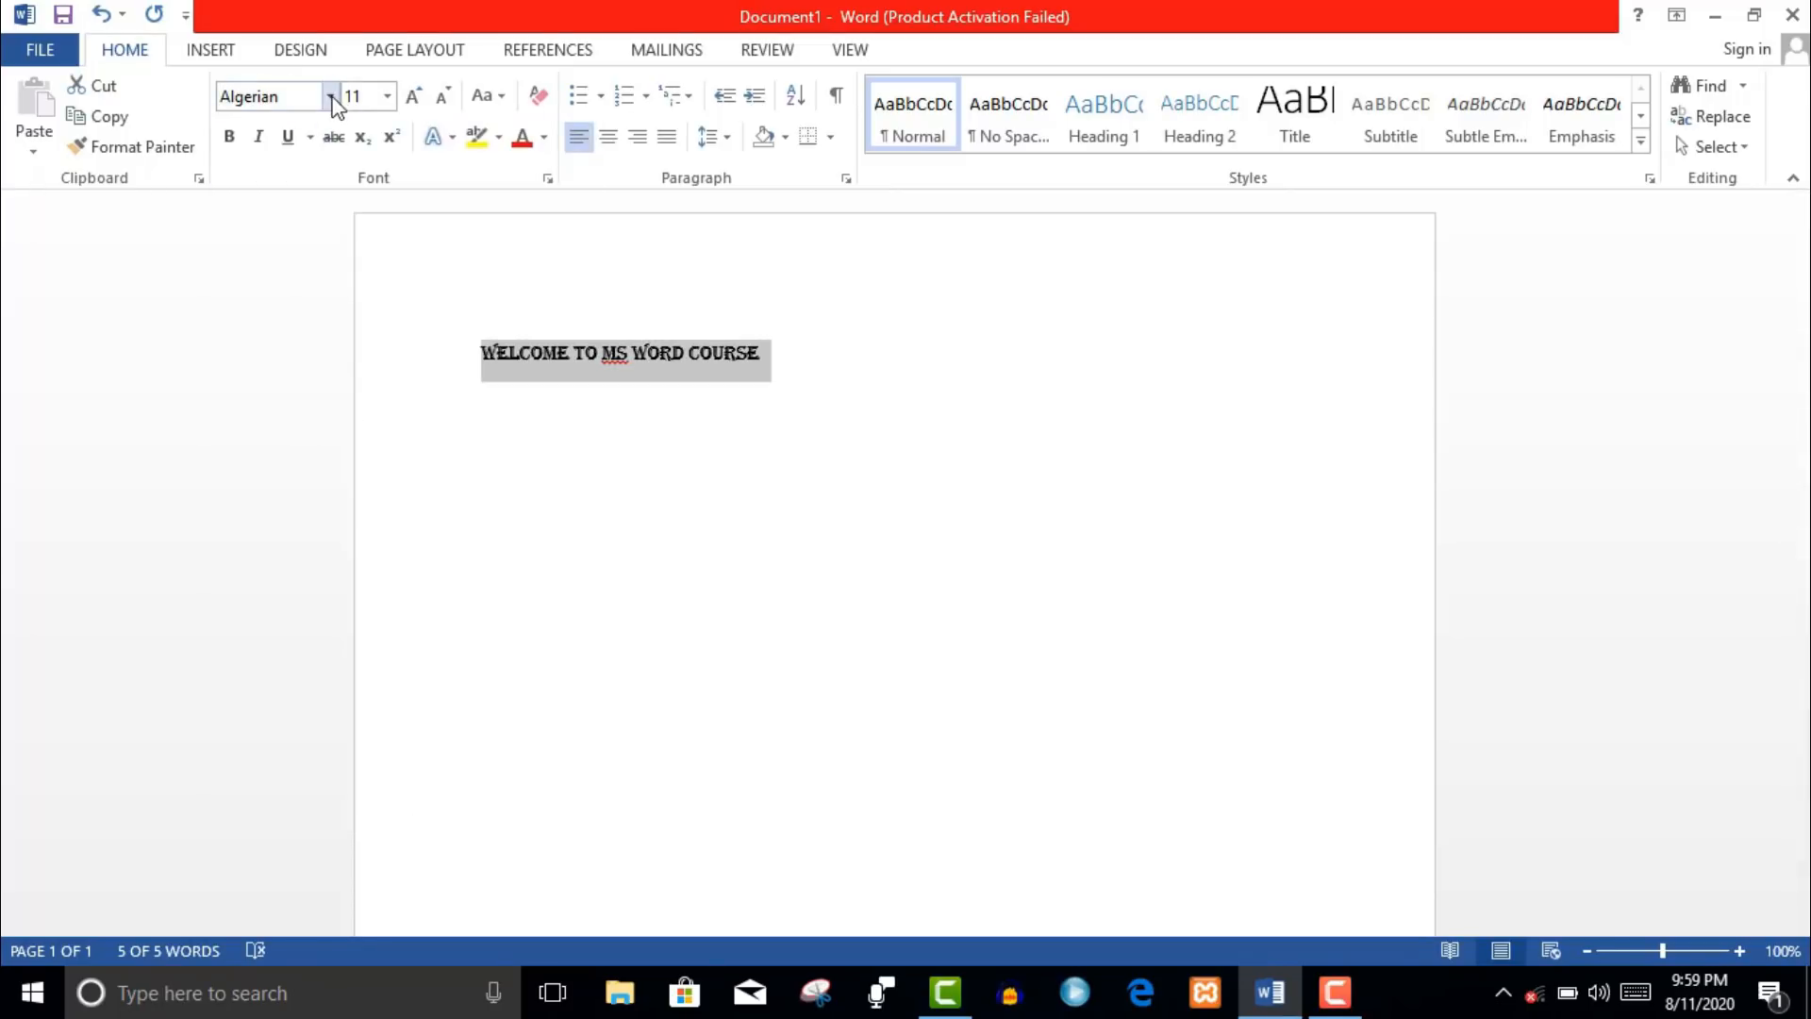
{"action": "left_click", "coordinate": [385, 100]}
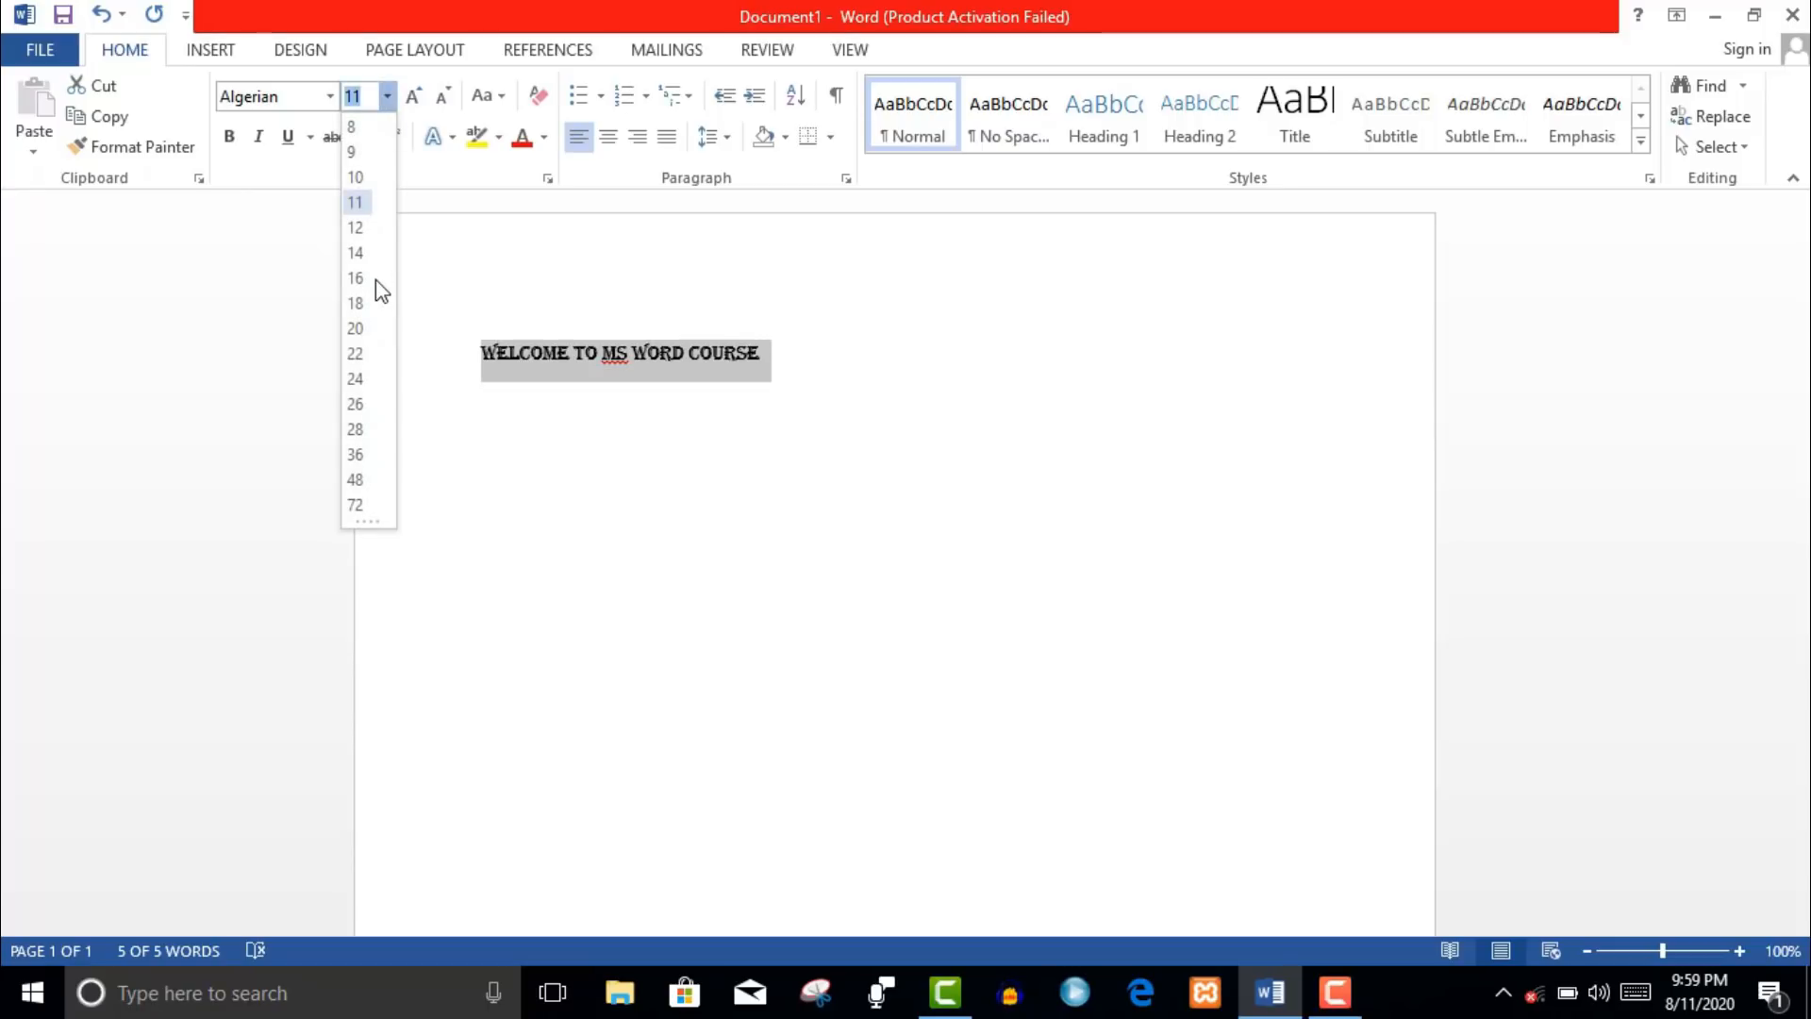
{"action": "left_click", "coordinate": [365, 381]}
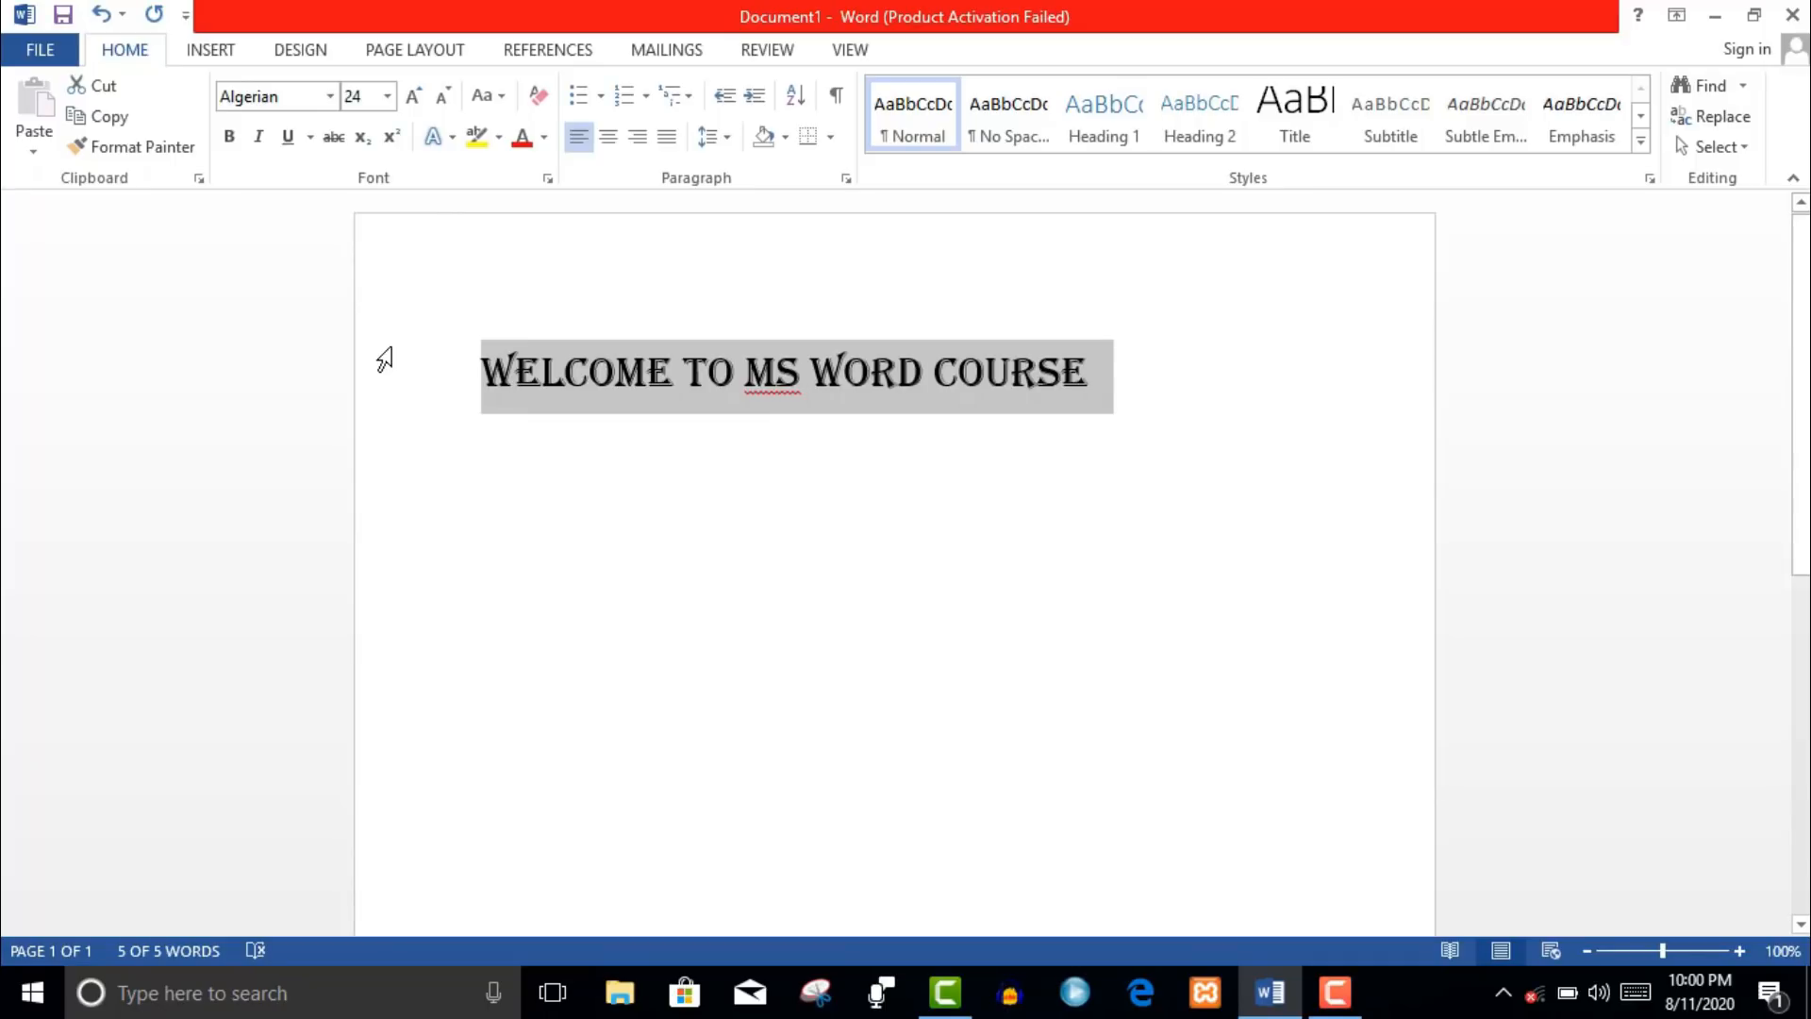
- Make the heading bold and italic
{"action": "left_click", "coordinate": [228, 137]}
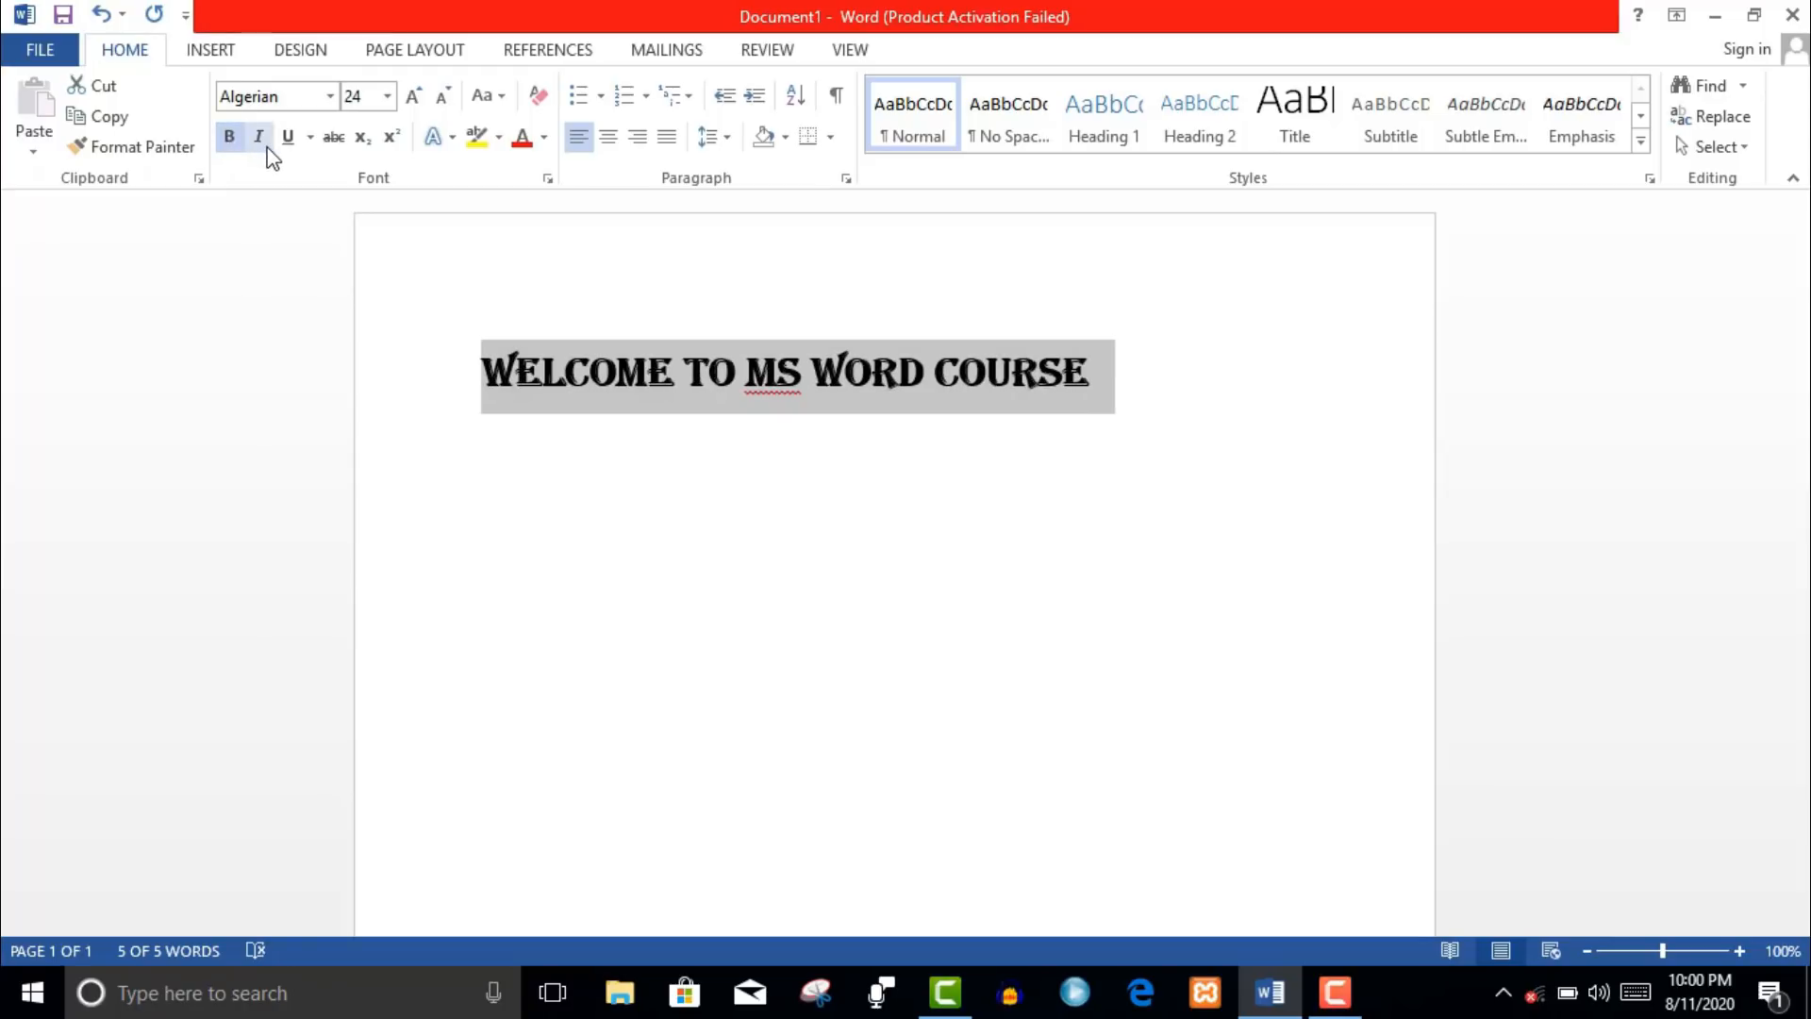
{"action": "left_click", "coordinate": [263, 144]}
{"action": "left_click", "coordinate": [266, 147]}
{"action": "left_click", "coordinate": [266, 148]}
- Try underline, strikethrough, subscript and superscript, turn them off, and grow the font to 26 point
{"action": "left_click", "coordinate": [288, 148]}
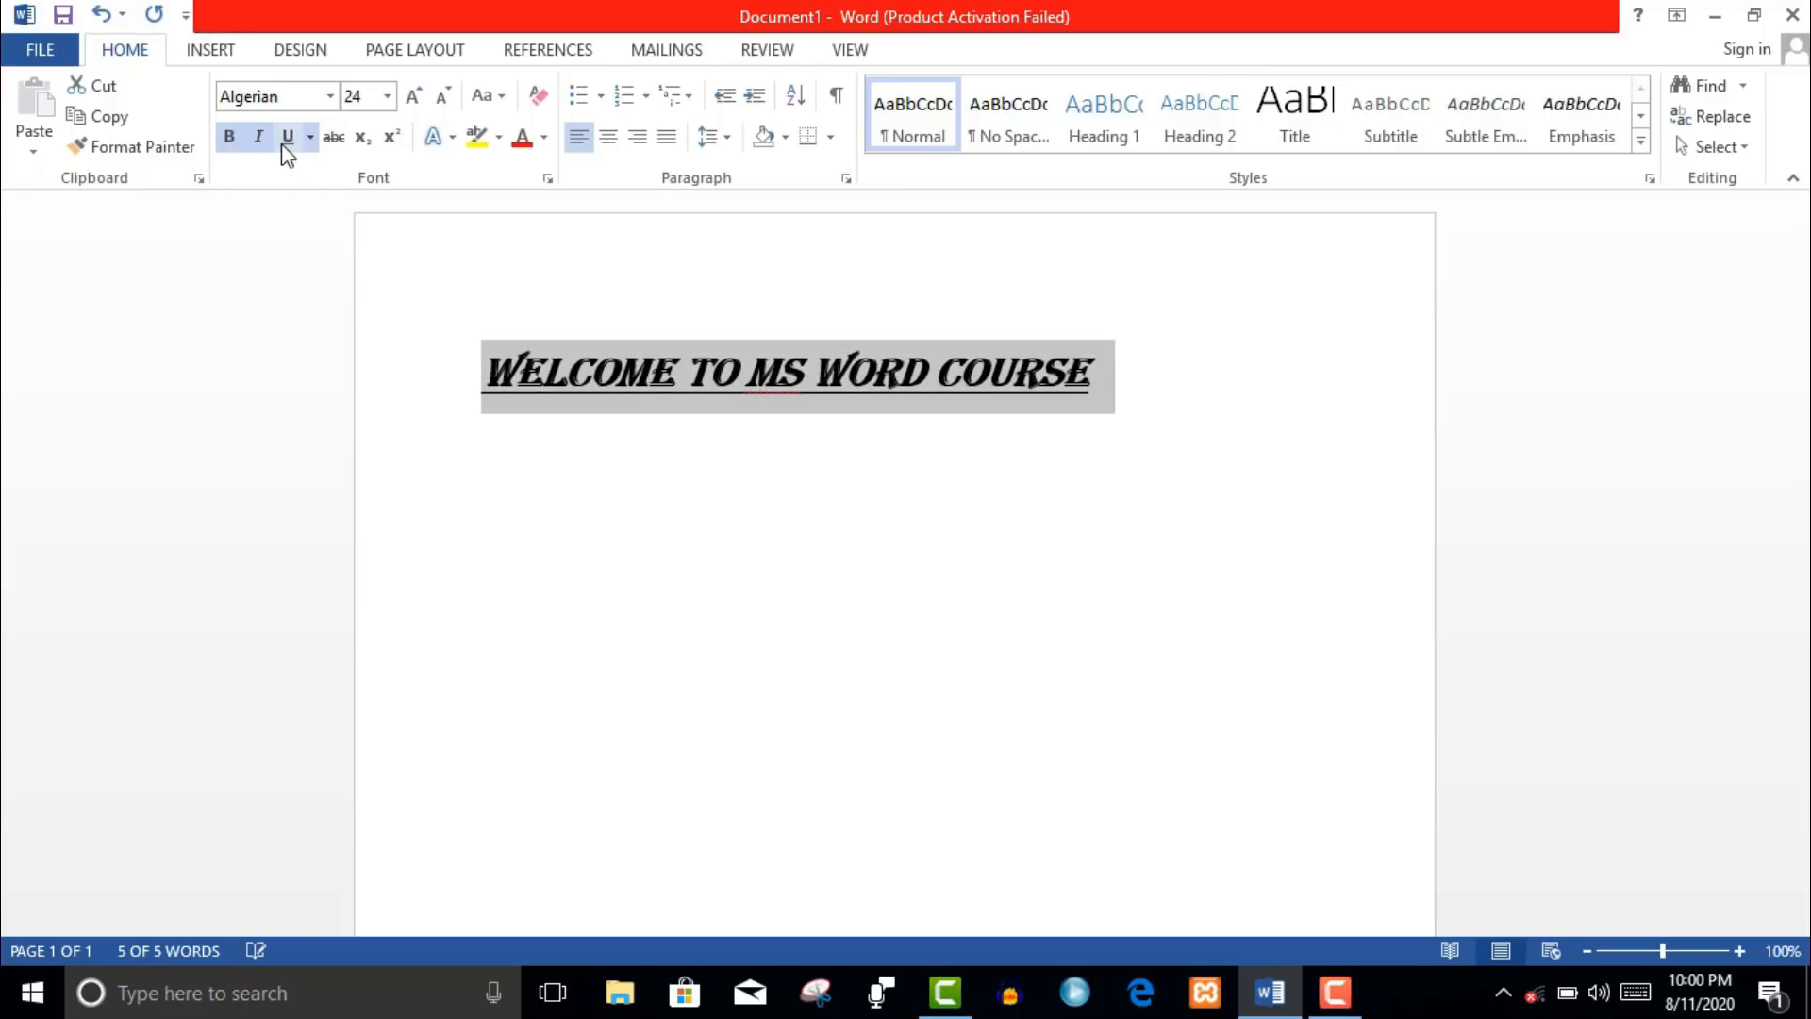
{"action": "left_click", "coordinate": [288, 148]}
{"action": "left_click", "coordinate": [328, 144]}
{"action": "left_click", "coordinate": [328, 143]}
{"action": "left_click", "coordinate": [362, 141]}
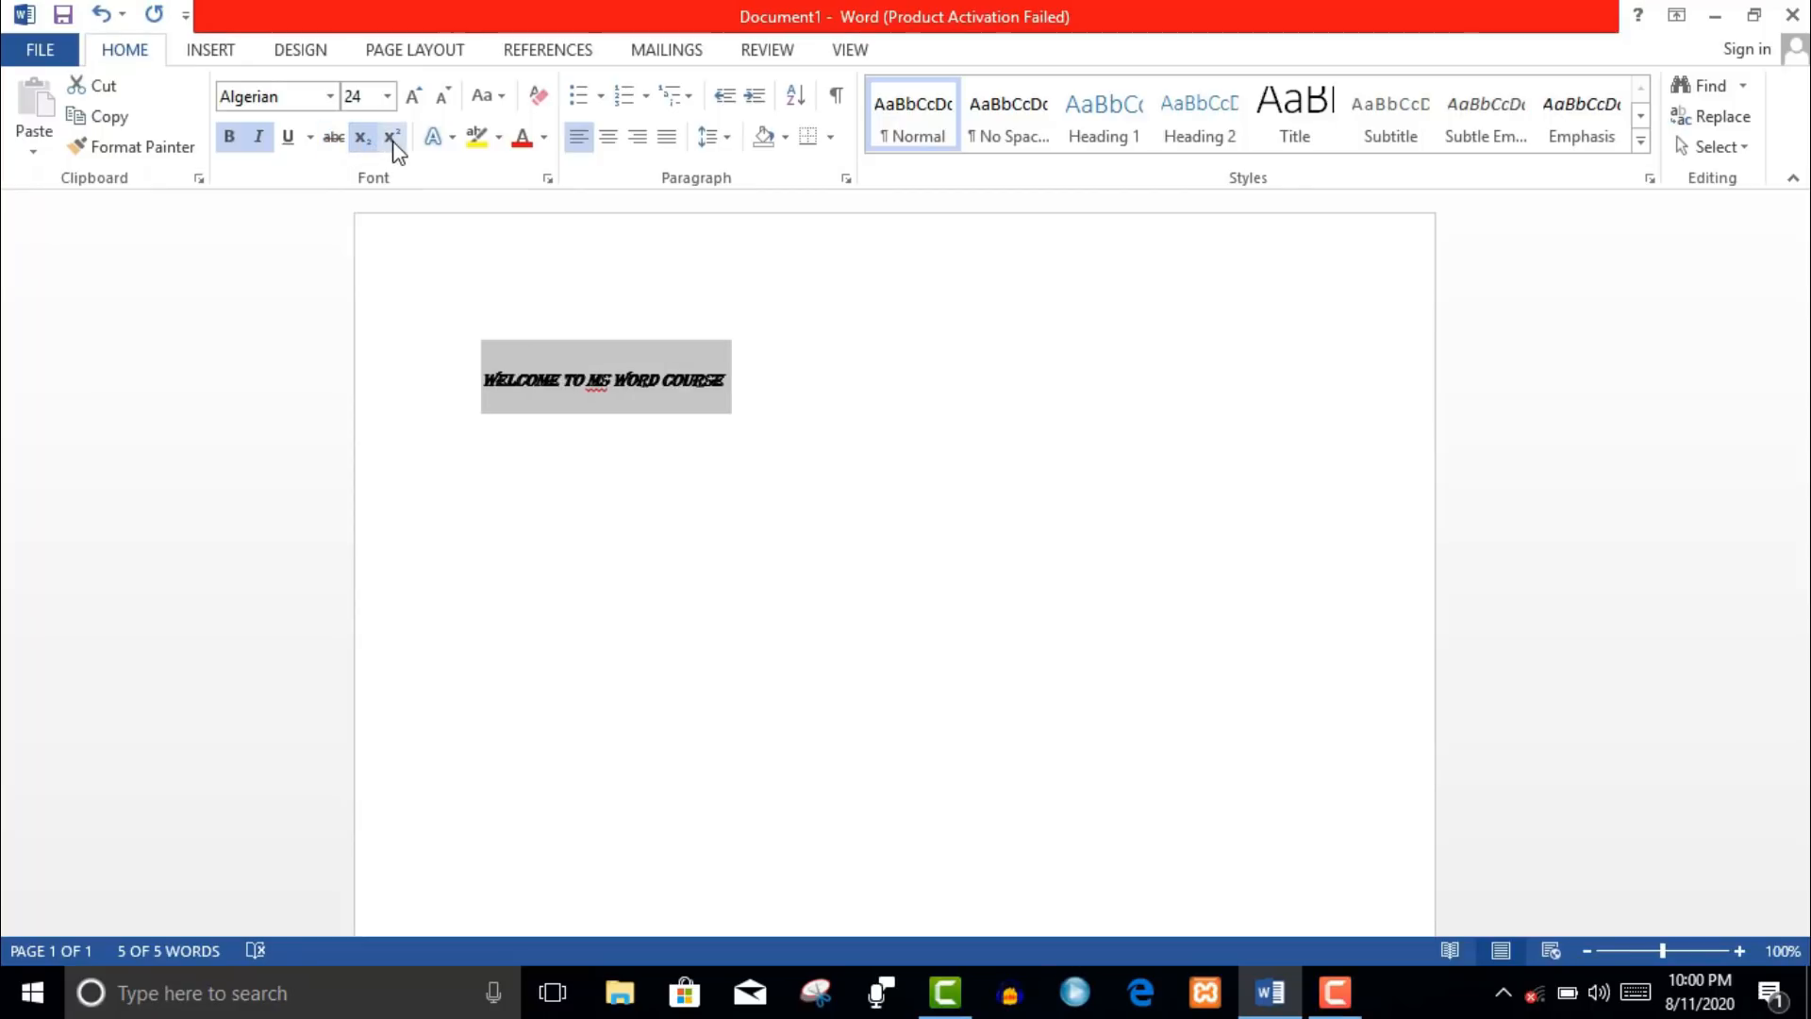
{"action": "left_click", "coordinate": [391, 139]}
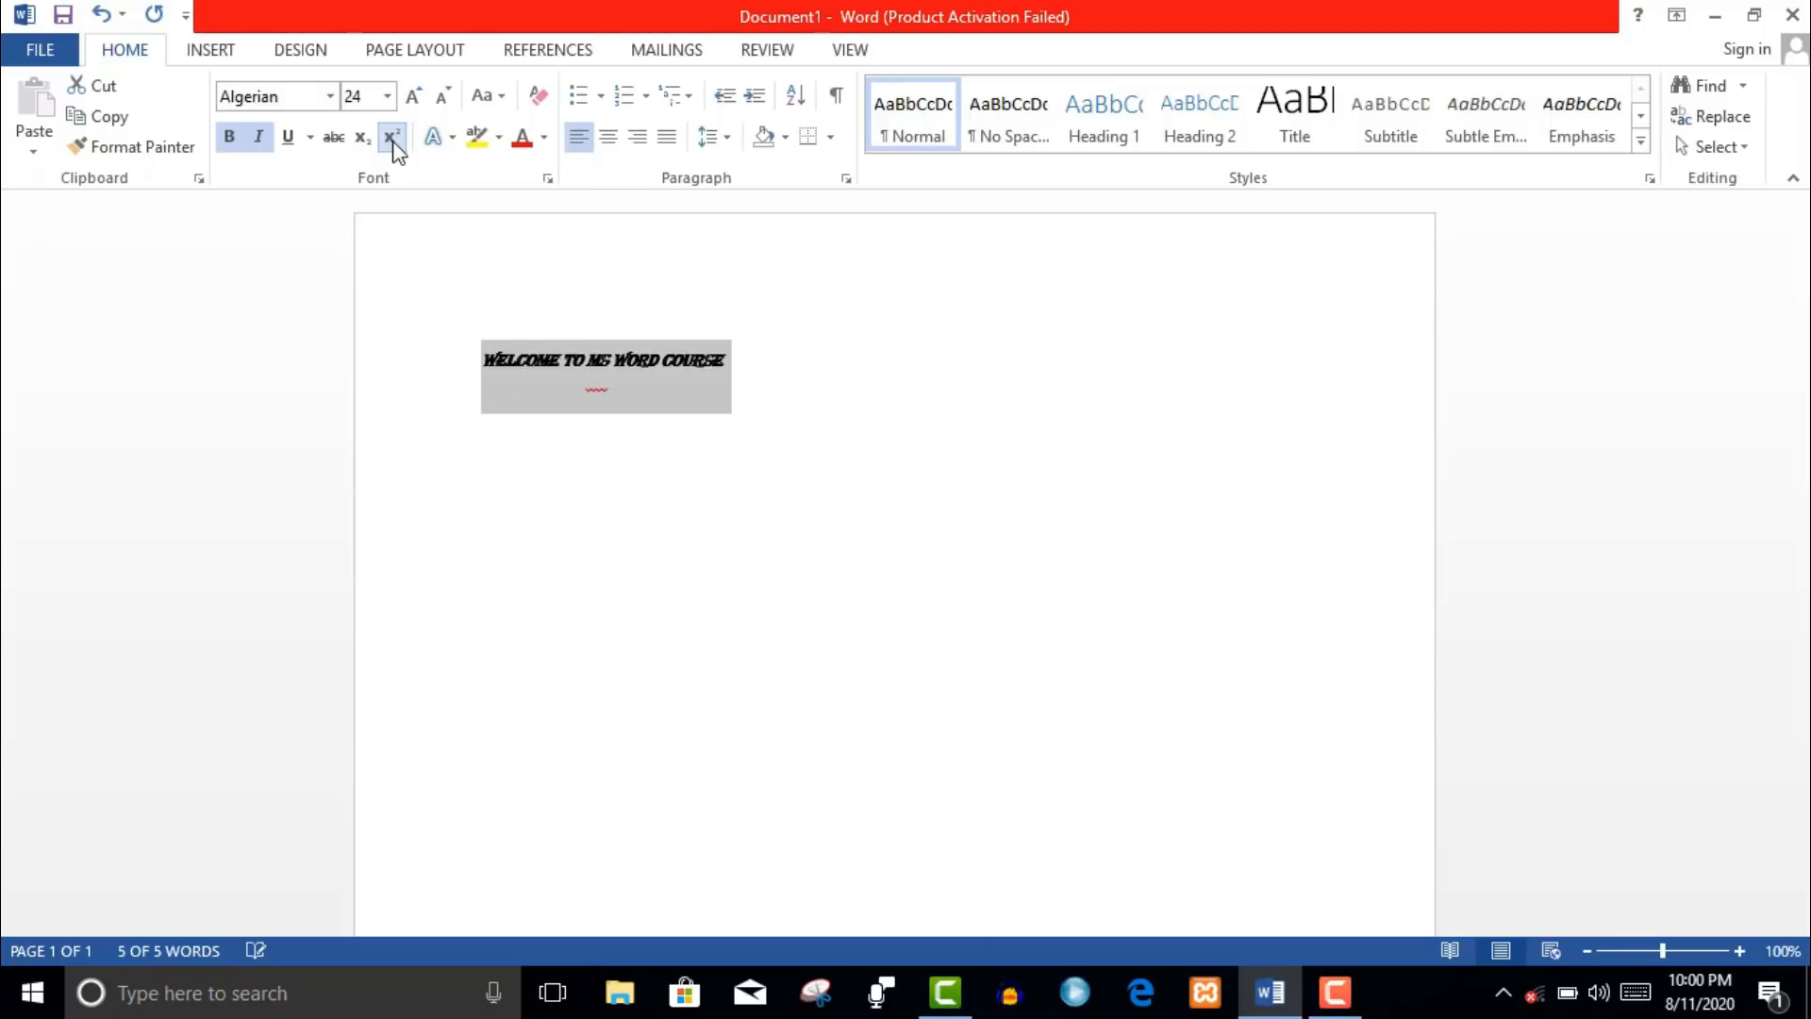
{"action": "left_click", "coordinate": [392, 138]}
{"action": "left_click", "coordinate": [415, 98]}
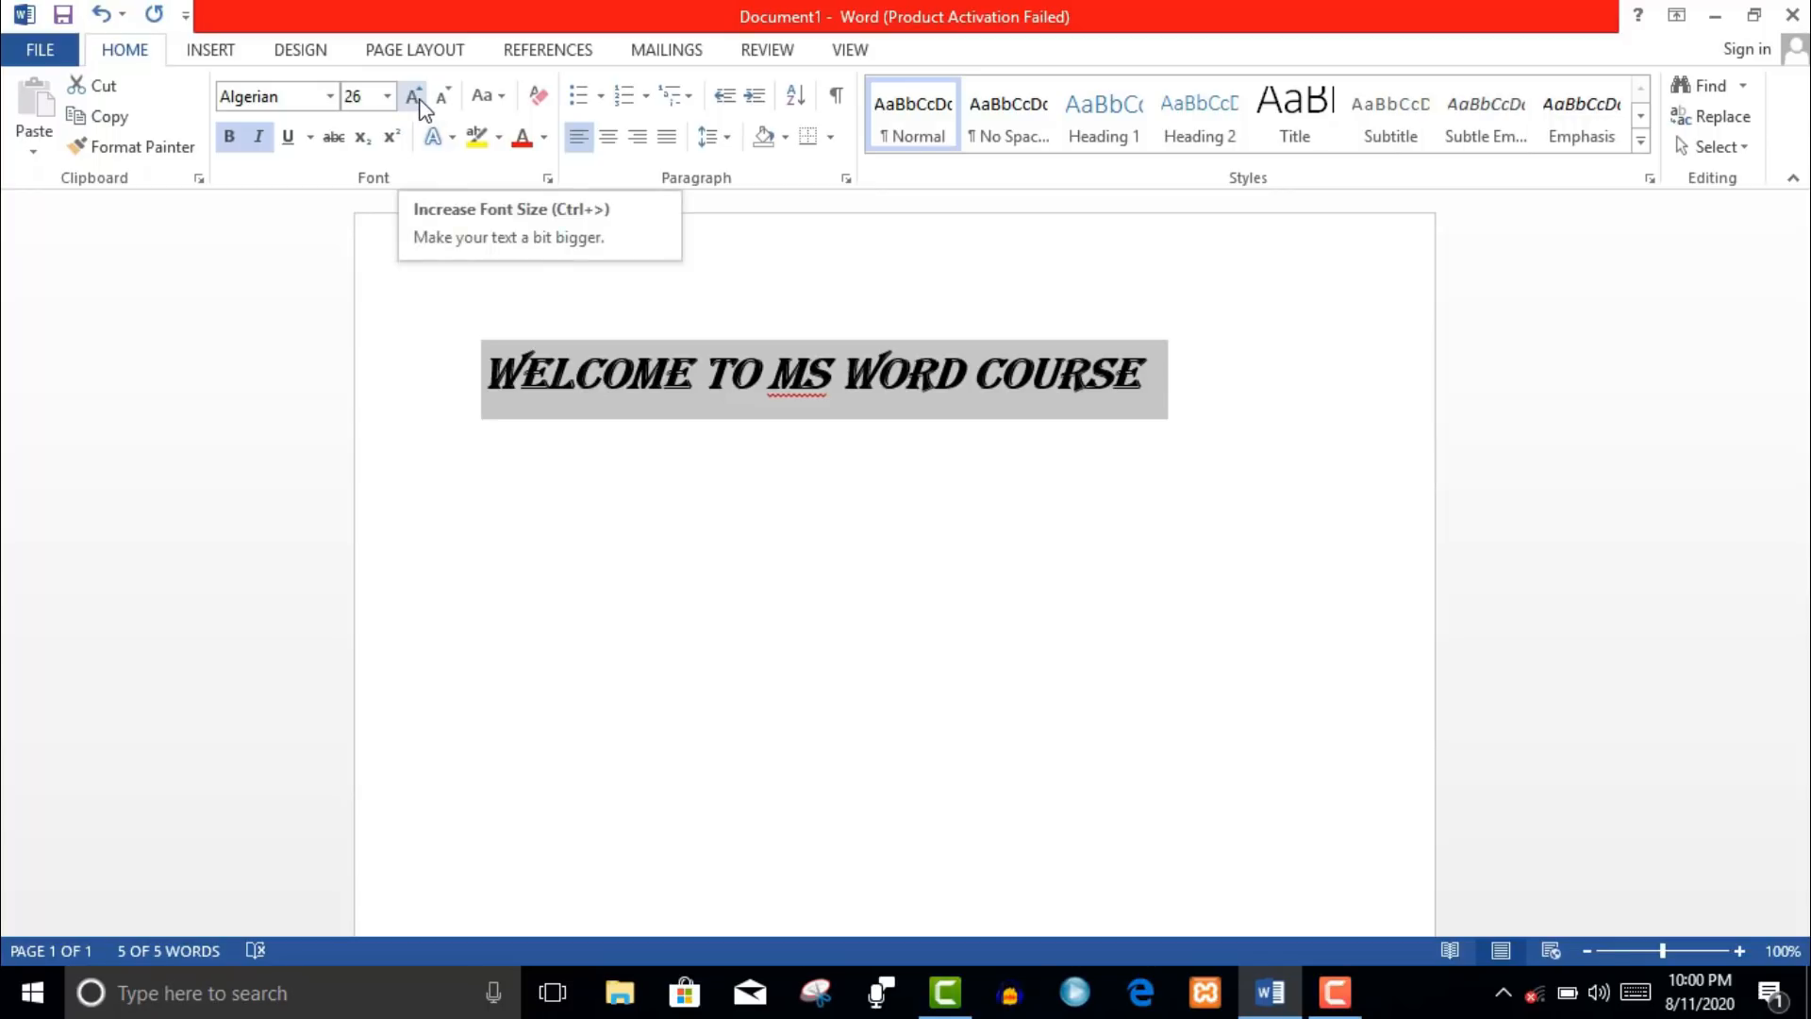
- Grow the heading up to 80 point, then shrink it back down to 24 point
{"action": "left_click", "coordinate": [415, 96]}
{"action": "left_click", "coordinate": [415, 96]}
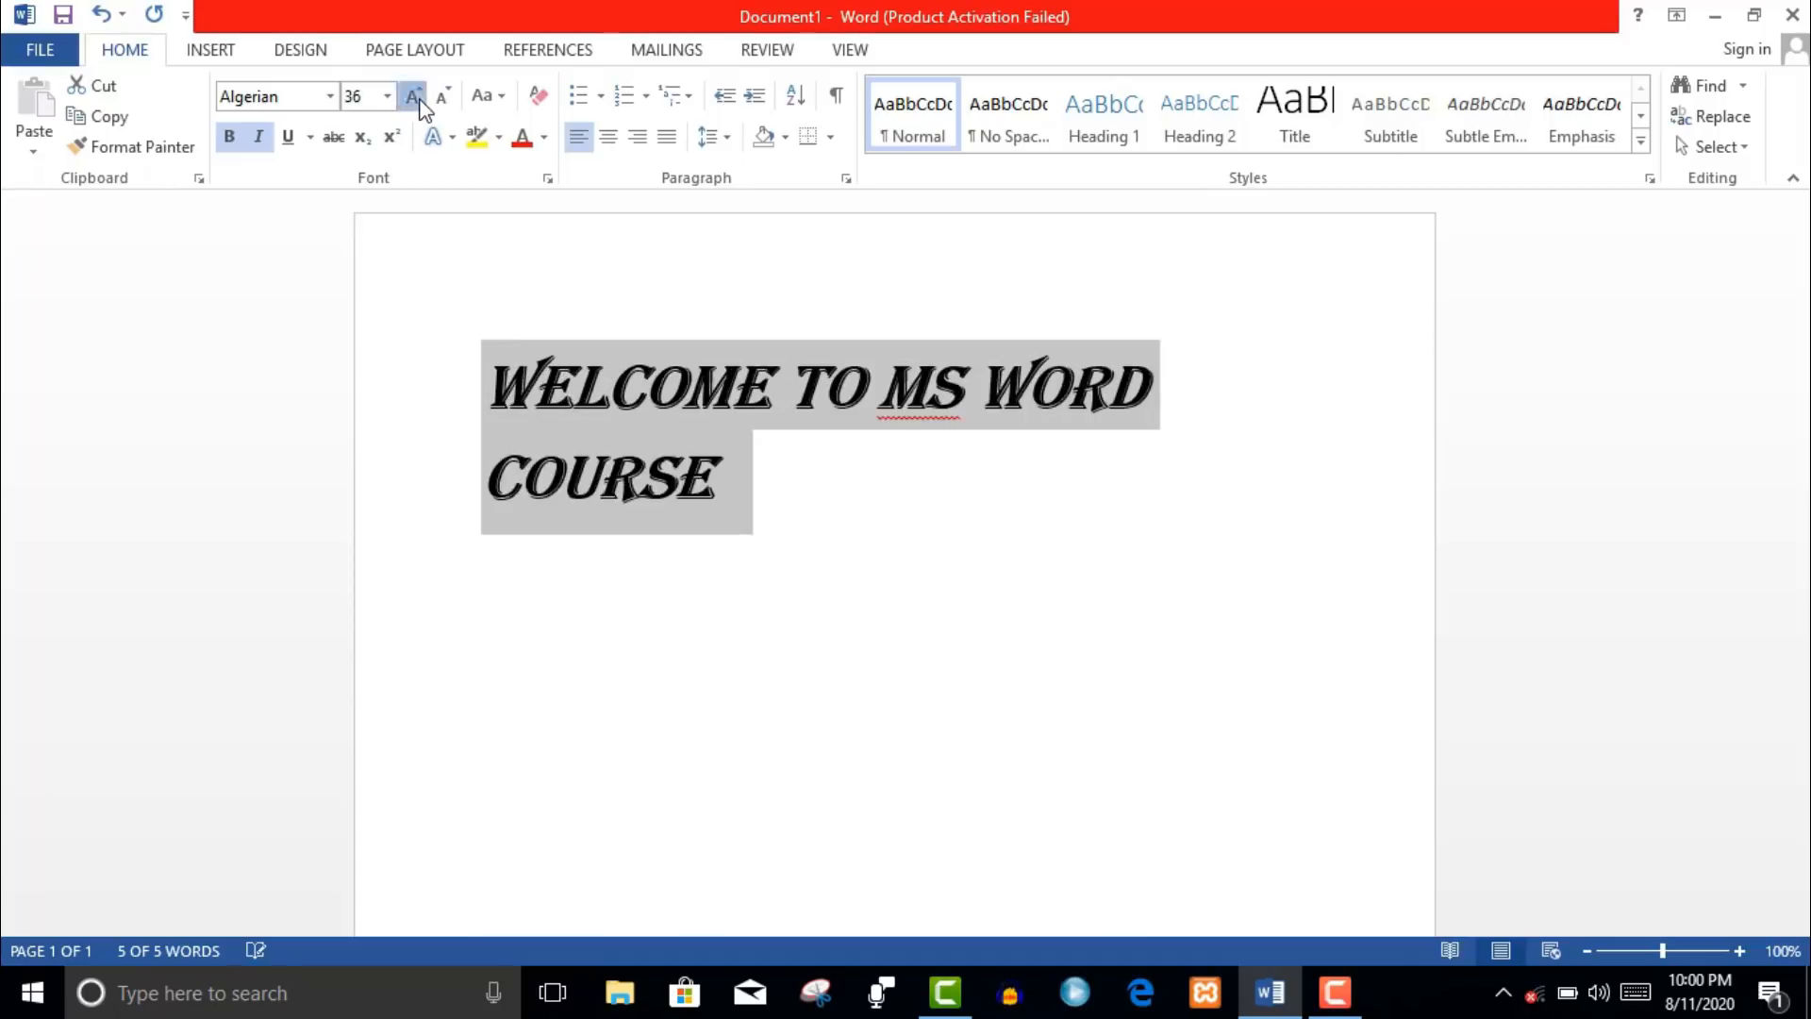
{"action": "left_click", "coordinate": [415, 97]}
{"action": "left_click", "coordinate": [415, 96]}
{"action": "left_click", "coordinate": [415, 96]}
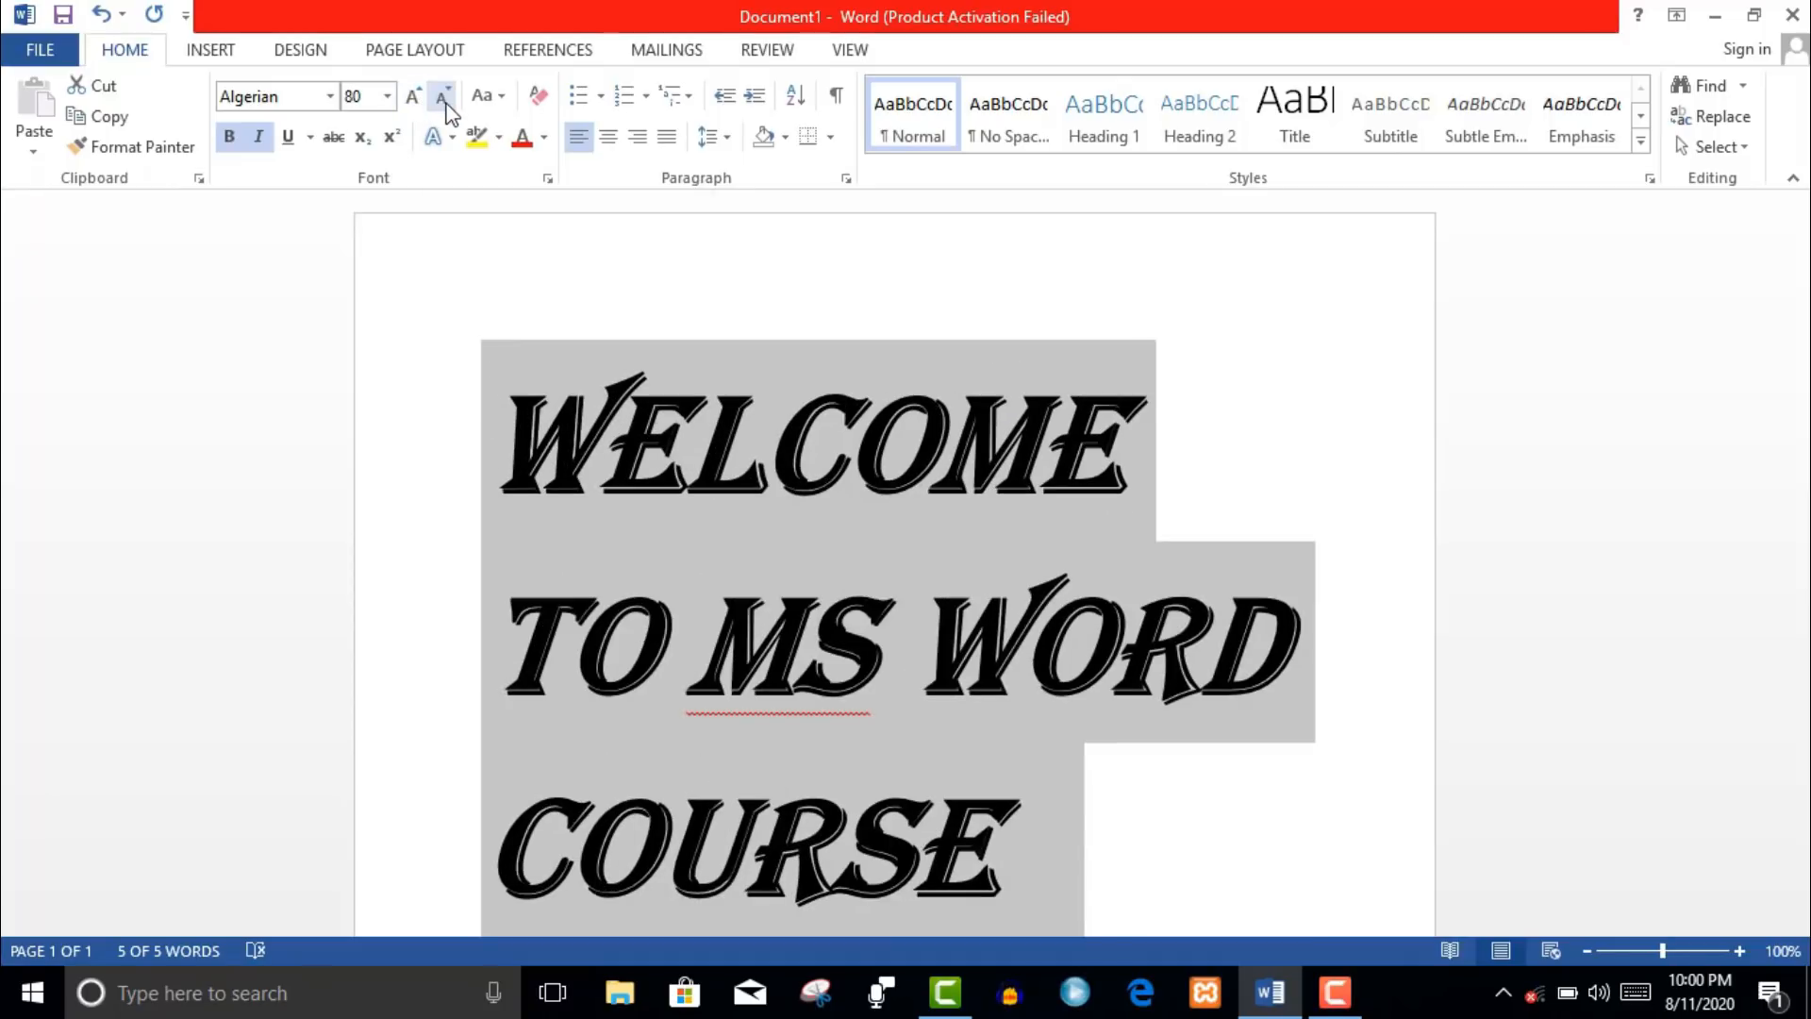
{"action": "left_click", "coordinate": [444, 100]}
{"action": "left_click", "coordinate": [444, 100]}
{"action": "left_click", "coordinate": [444, 100]}
{"action": "left_click", "coordinate": [444, 100]}
{"action": "left_click", "coordinate": [444, 100]}
{"action": "left_click", "coordinate": [444, 100]}
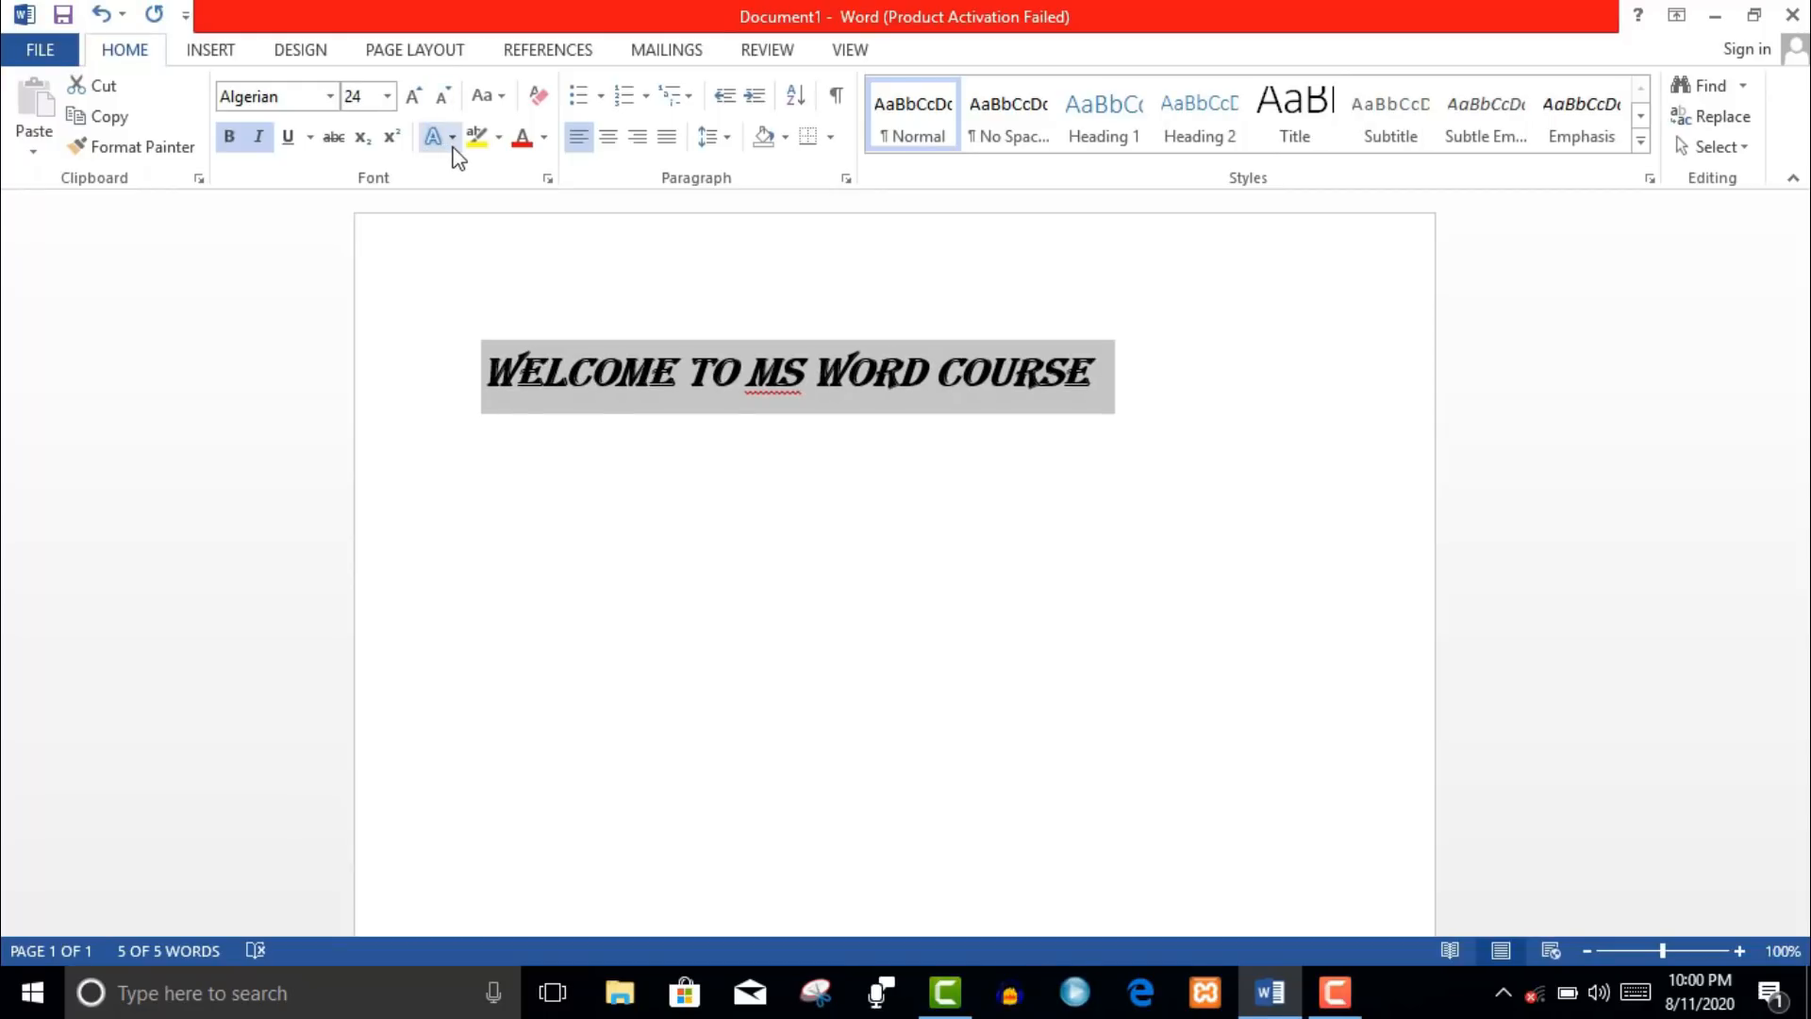
- Give the heading the gold text effect style with a red outline
{"action": "left_click", "coordinate": [452, 148]}
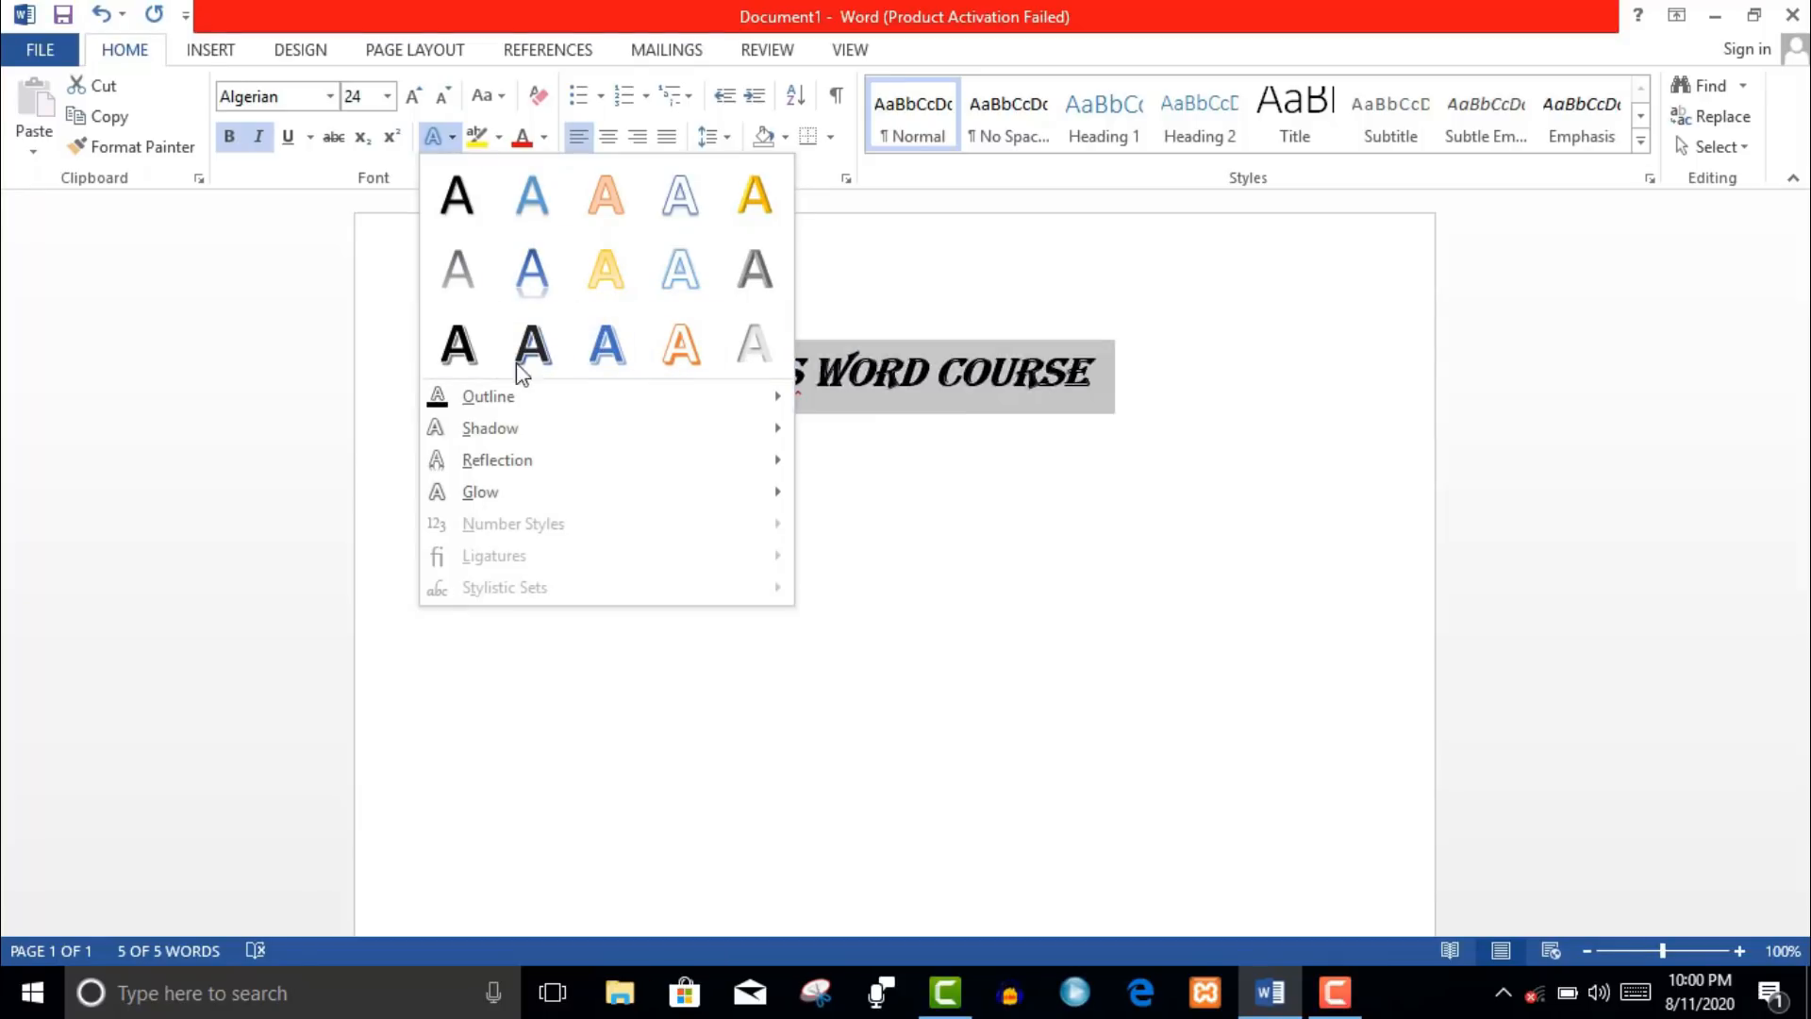
{"action": "left_click", "coordinate": [772, 194]}
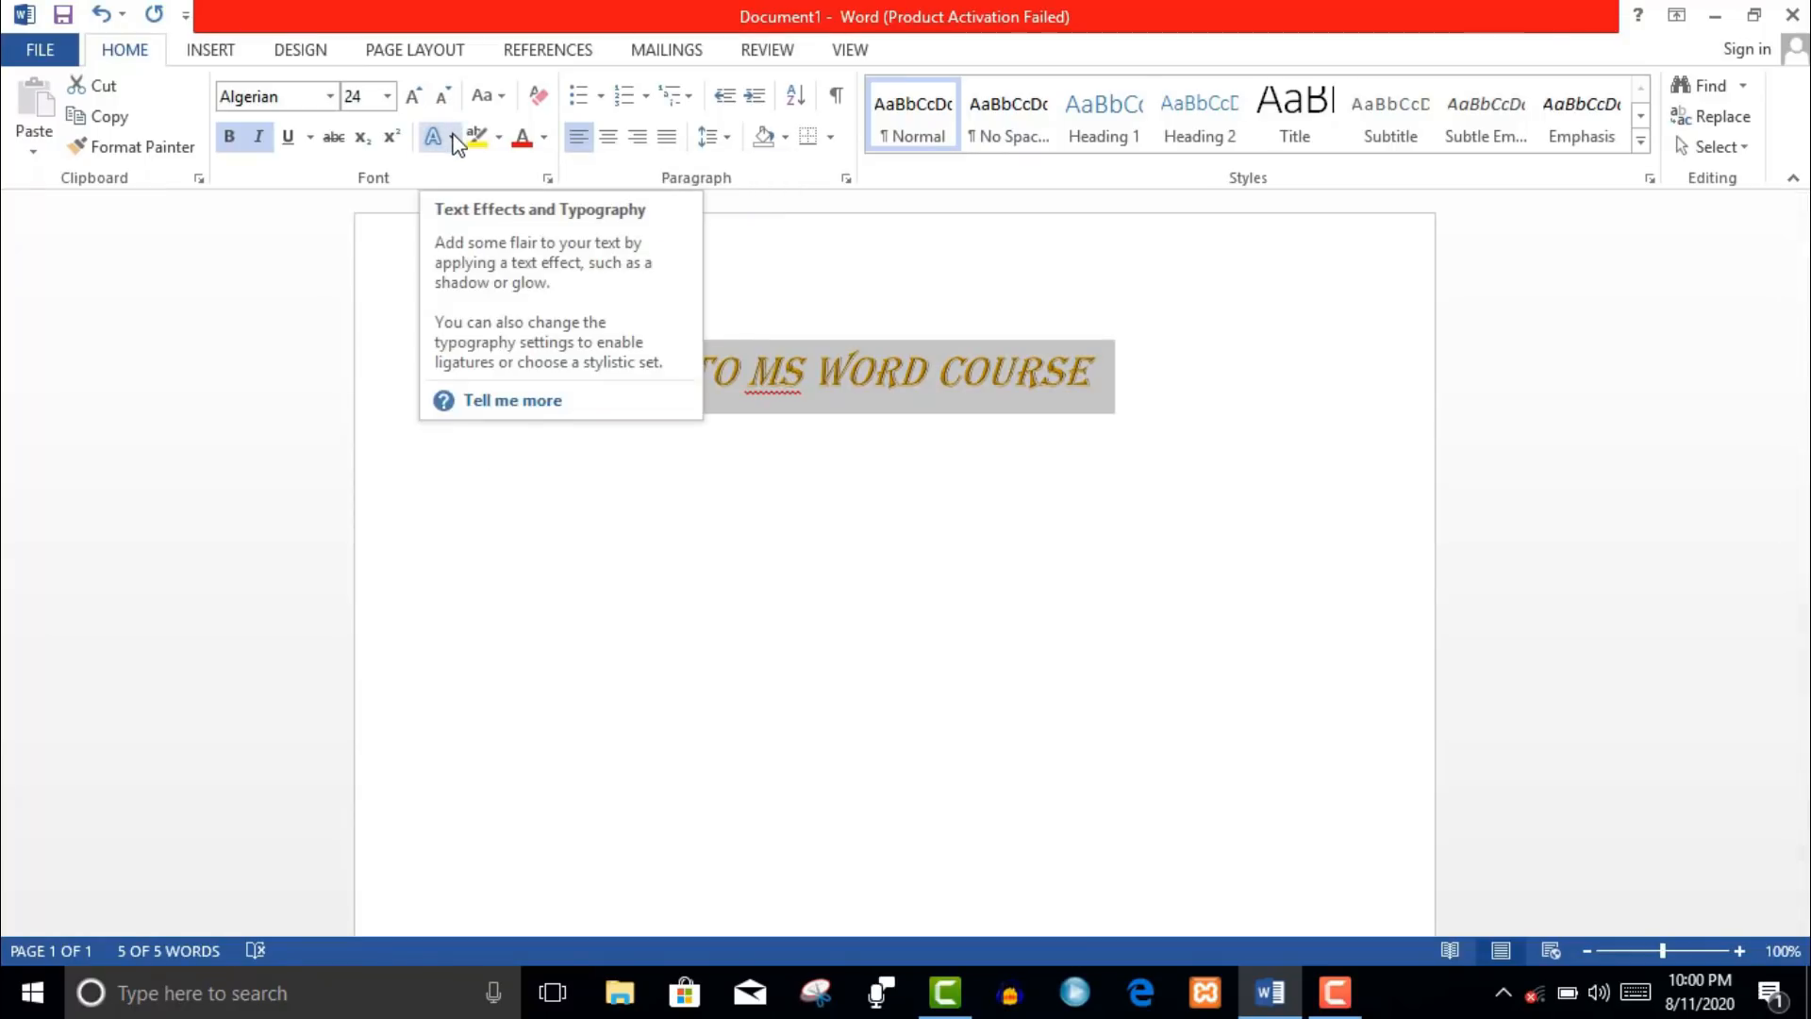
{"action": "left_click", "coordinate": [454, 138]}
{"action": "mouse_move", "coordinate": [492, 401]}
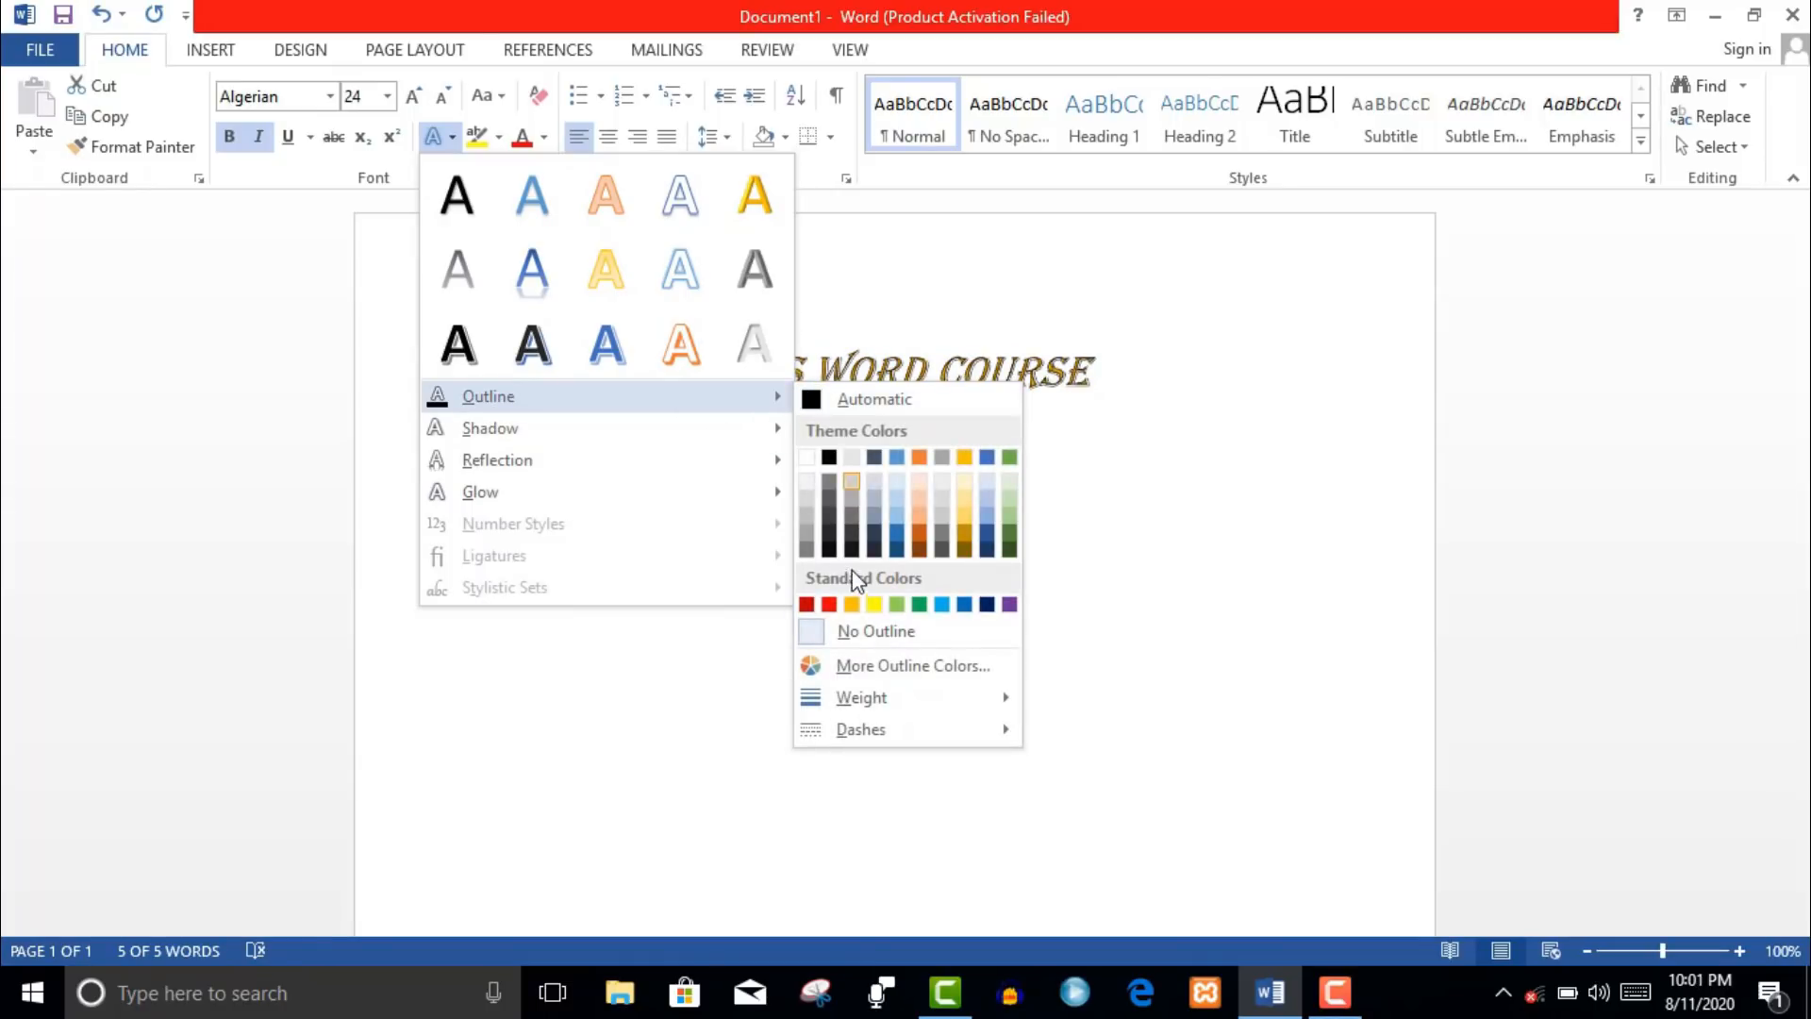
{"action": "left_click", "coordinate": [830, 603]}
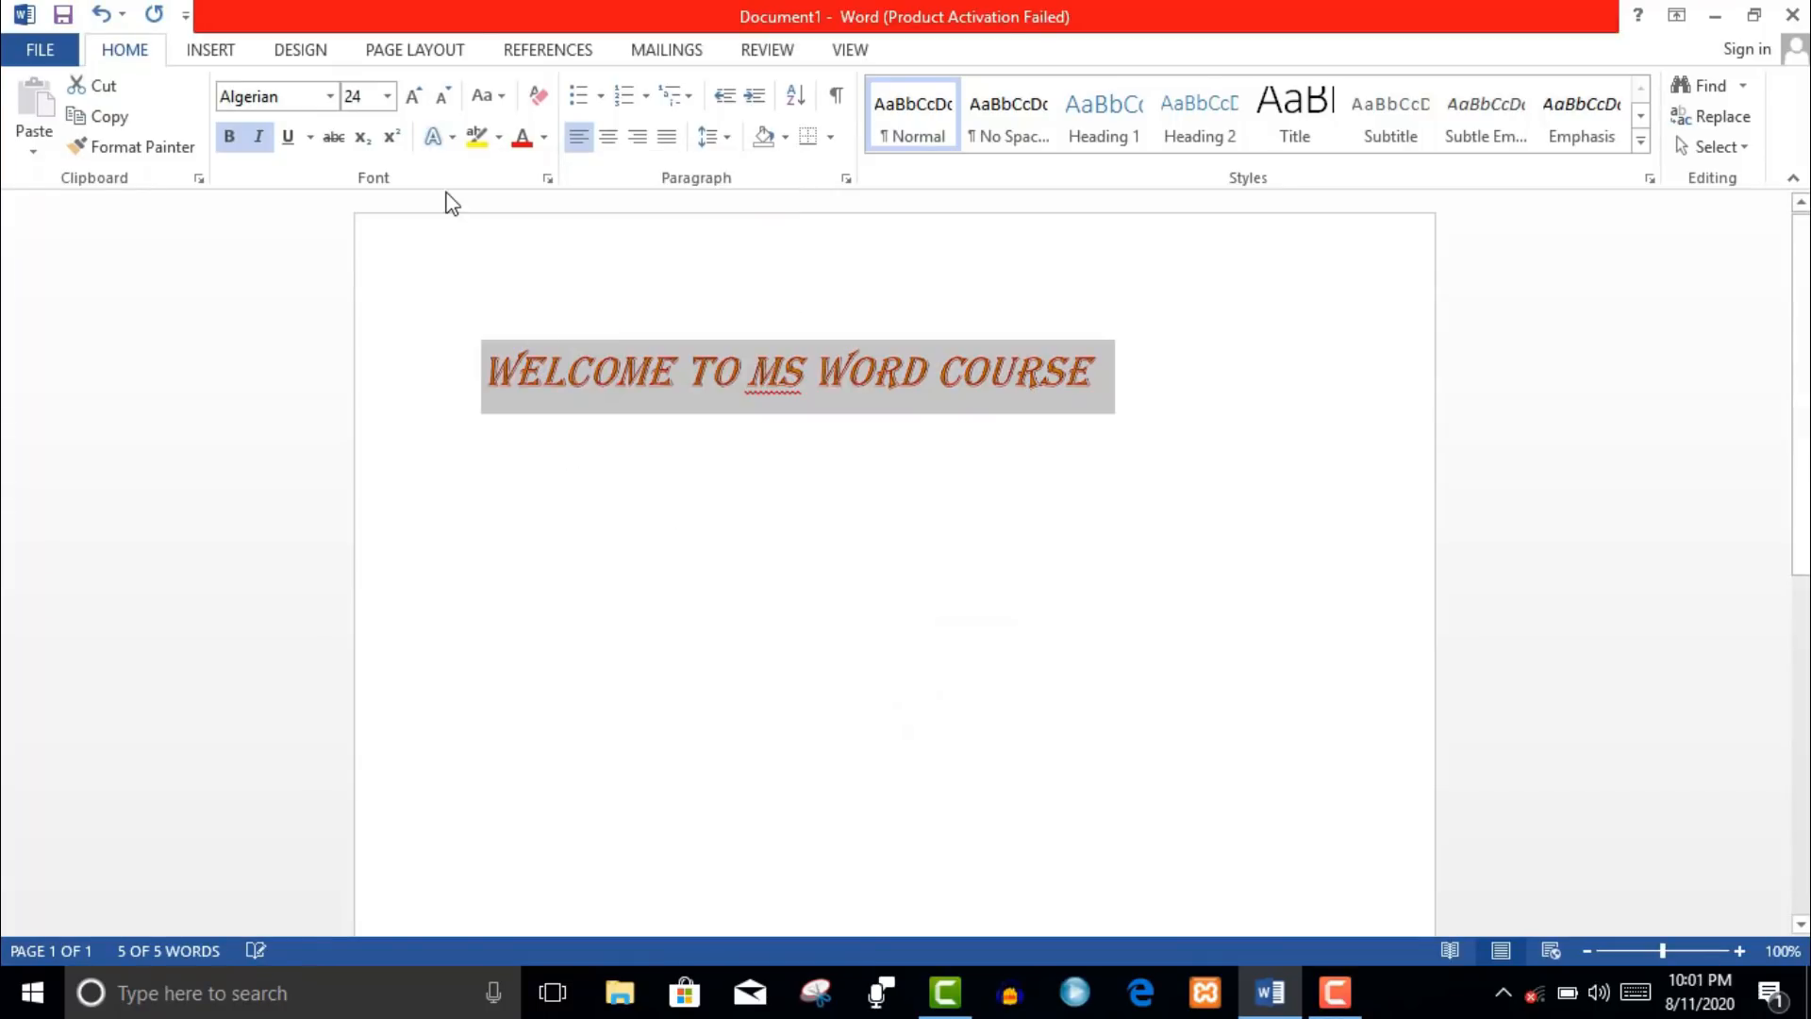
- Add a perspective shadow and an orange glow variation to the heading
{"action": "left_click", "coordinate": [453, 138]}
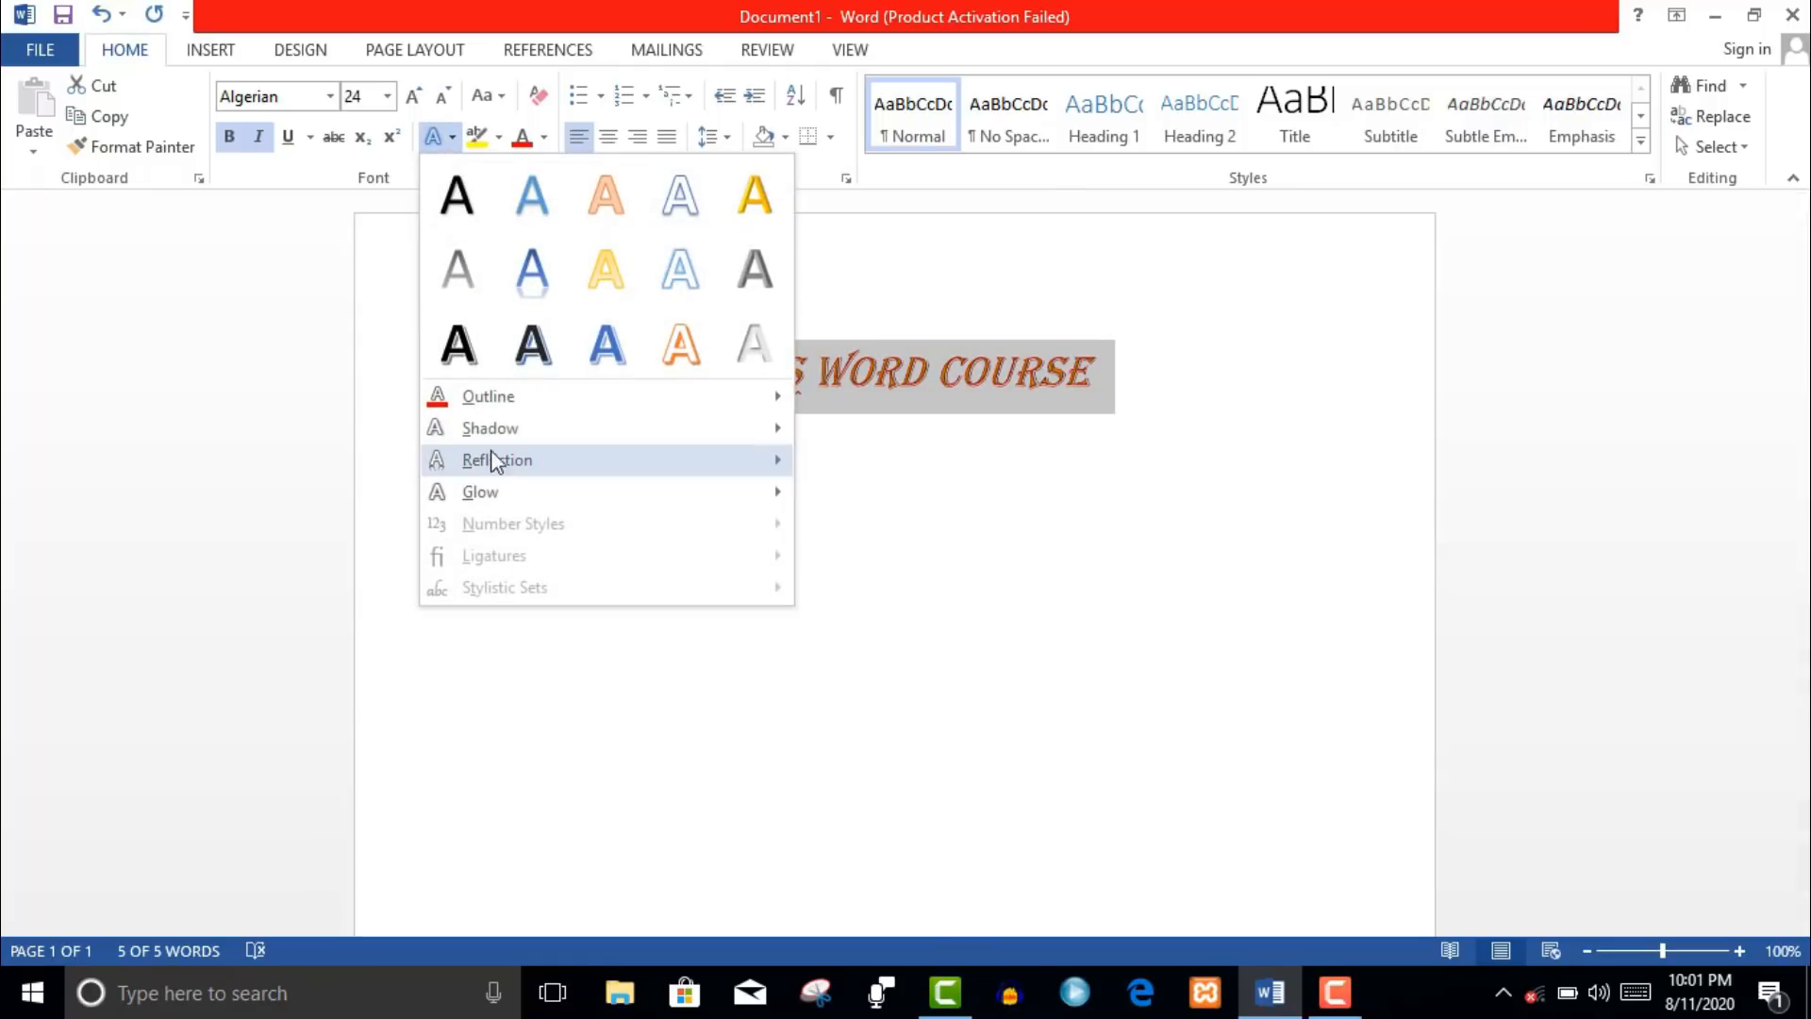
{"action": "mouse_move", "coordinate": [708, 434]}
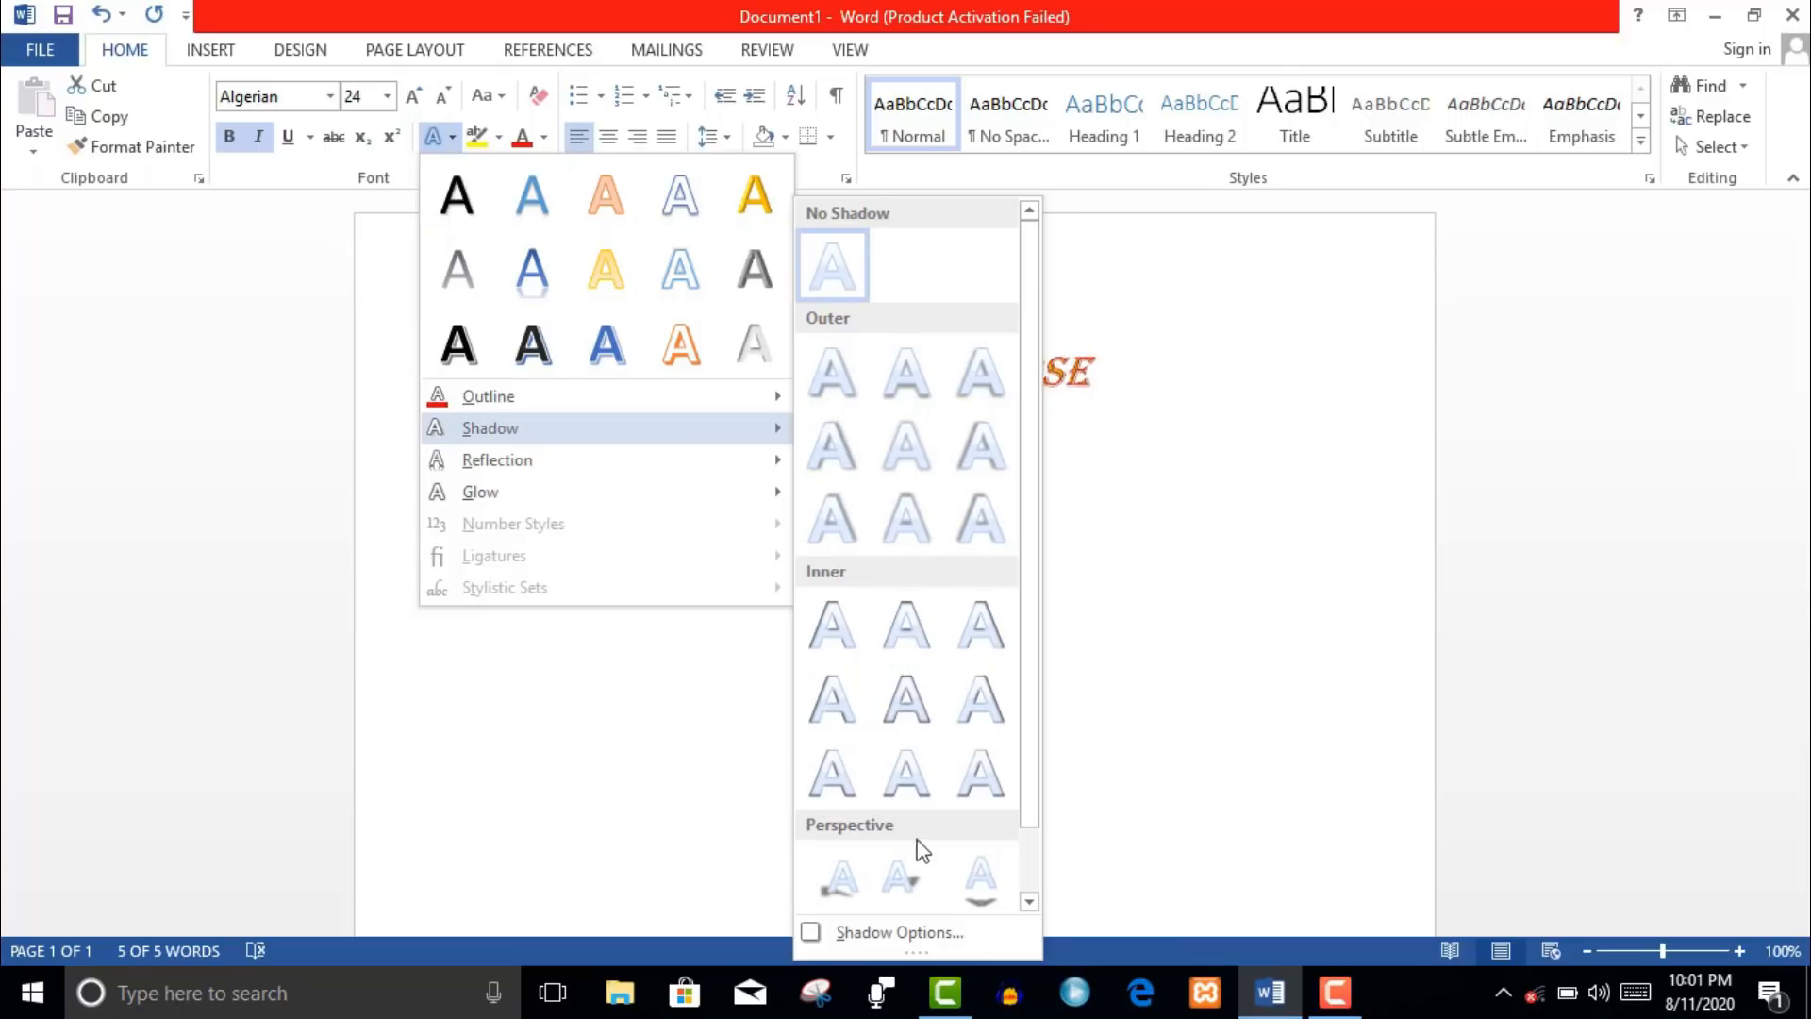
{"action": "left_click", "coordinate": [856, 879]}
{"action": "key", "text": "ctrl+a"}
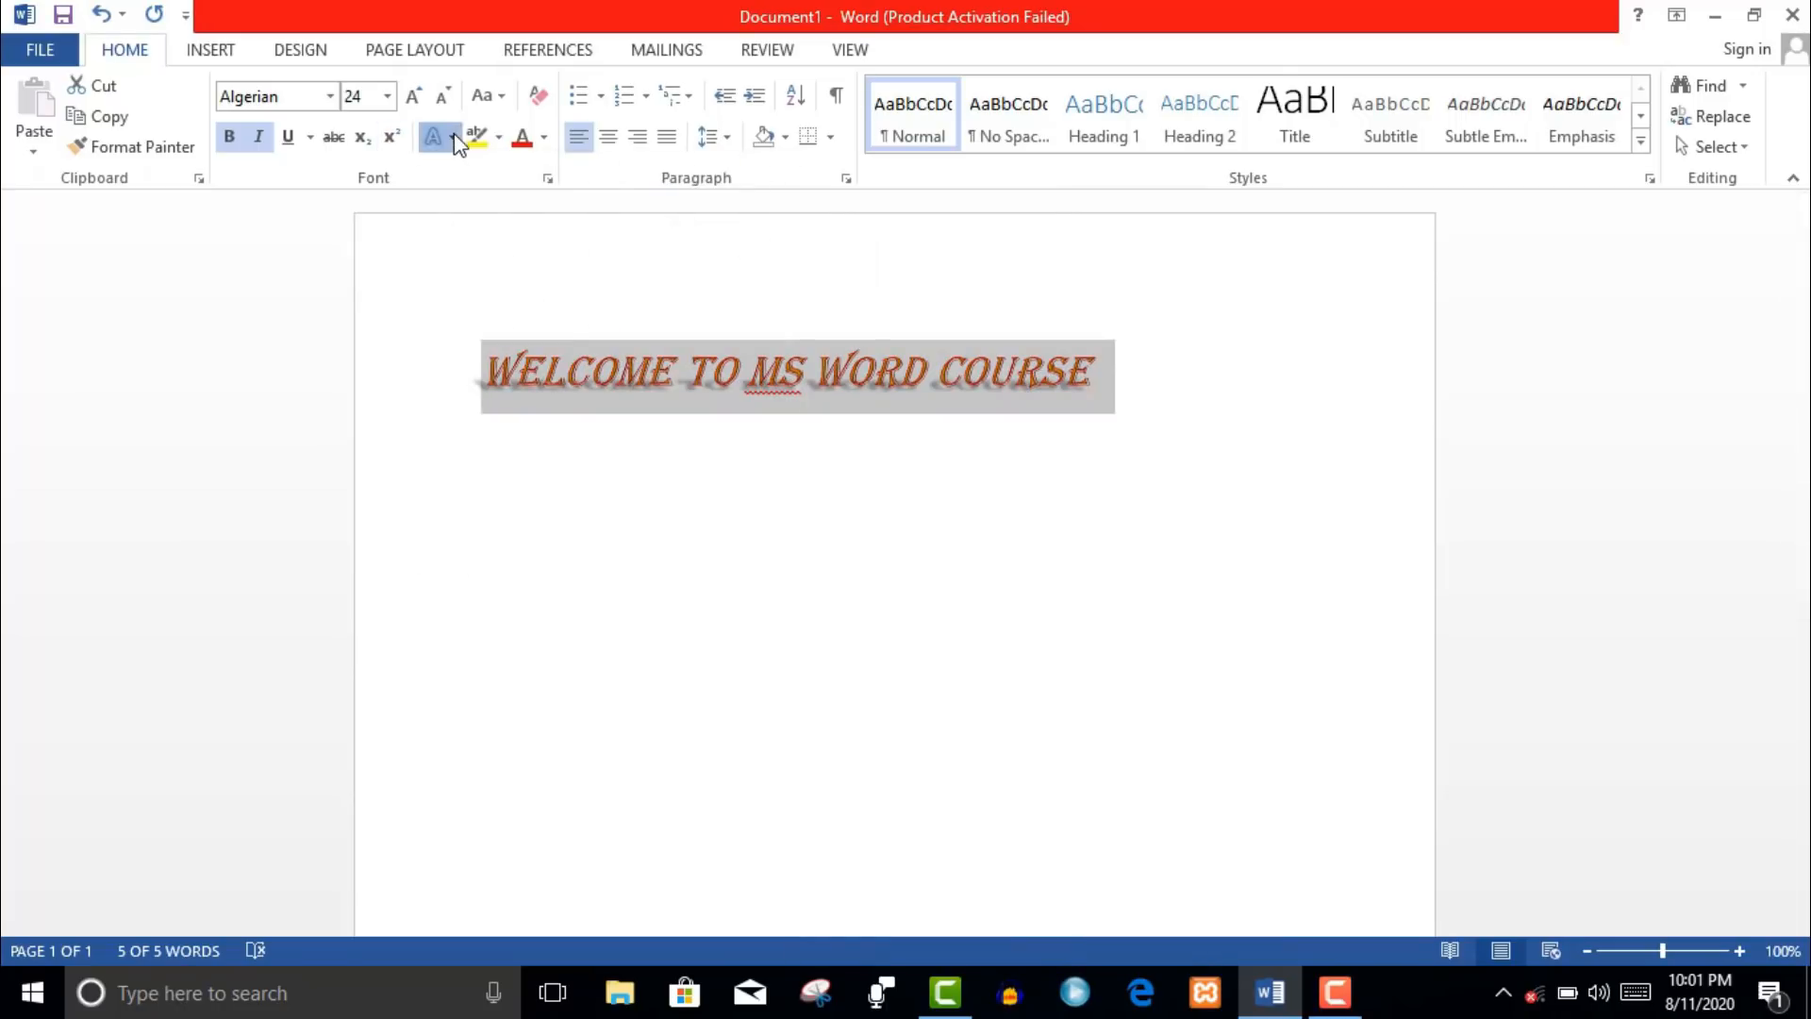
{"action": "left_click", "coordinate": [433, 137]}
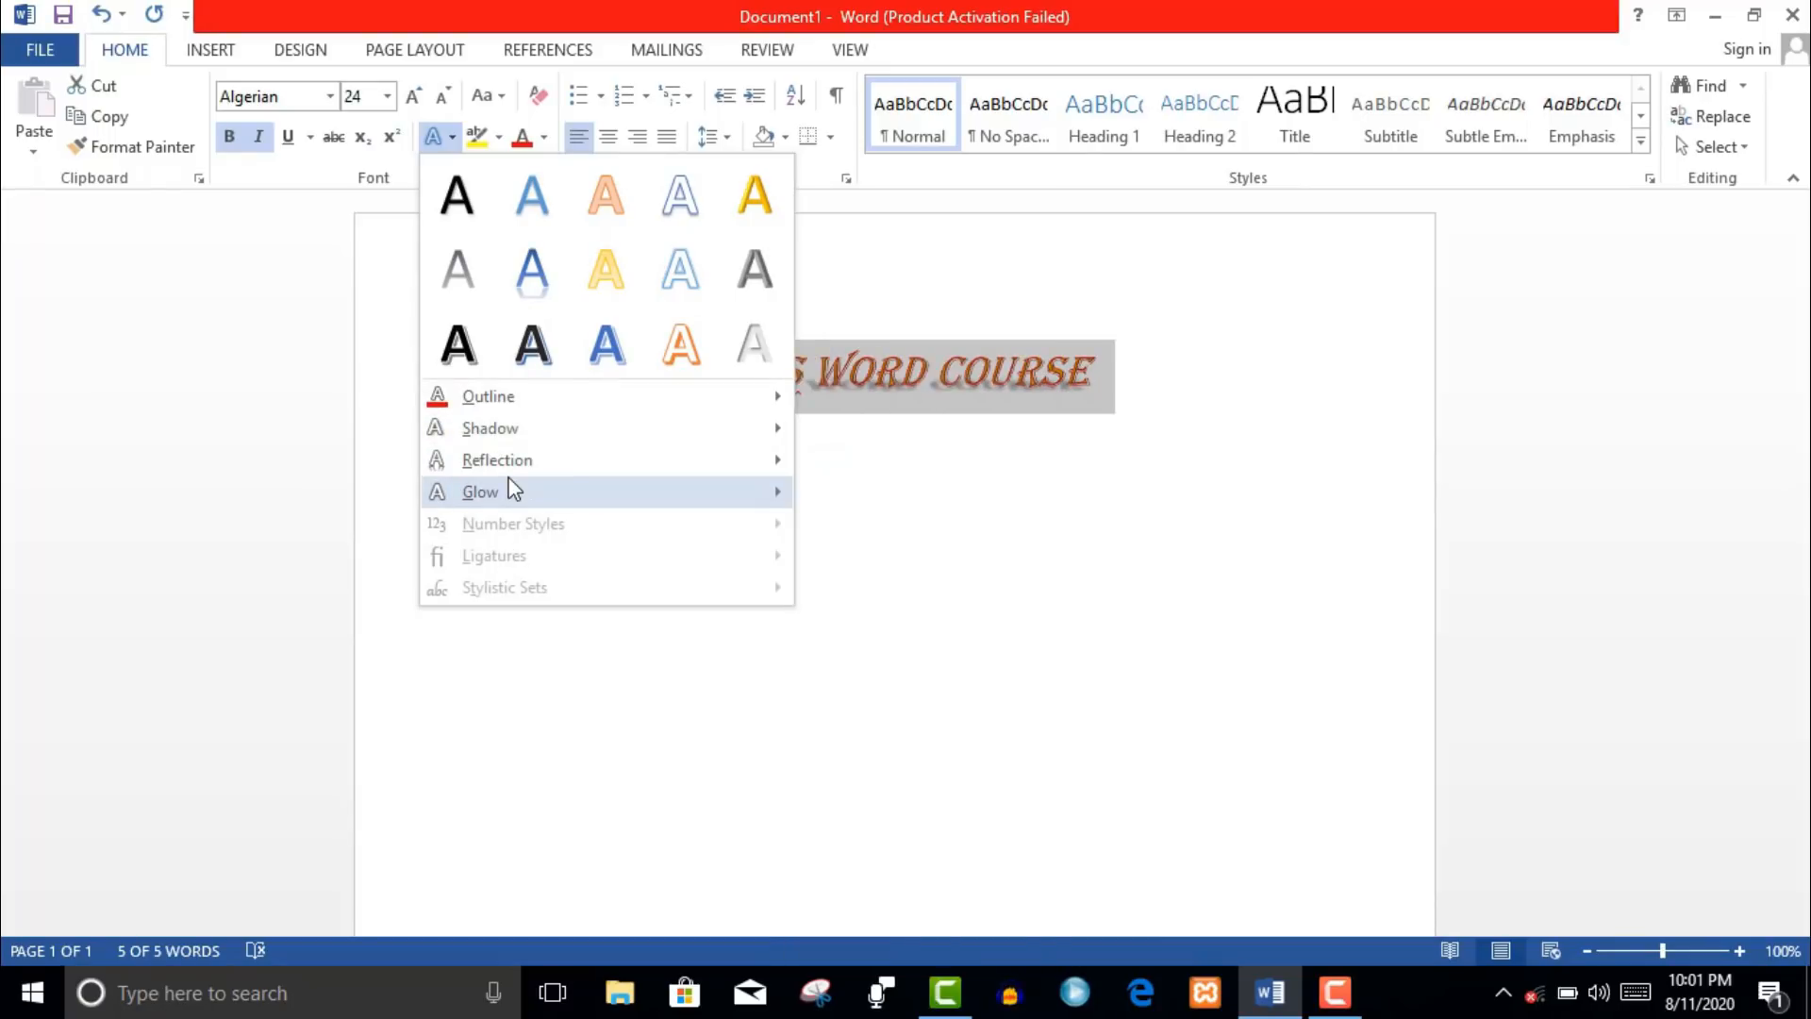
{"action": "mouse_move", "coordinate": [535, 485]}
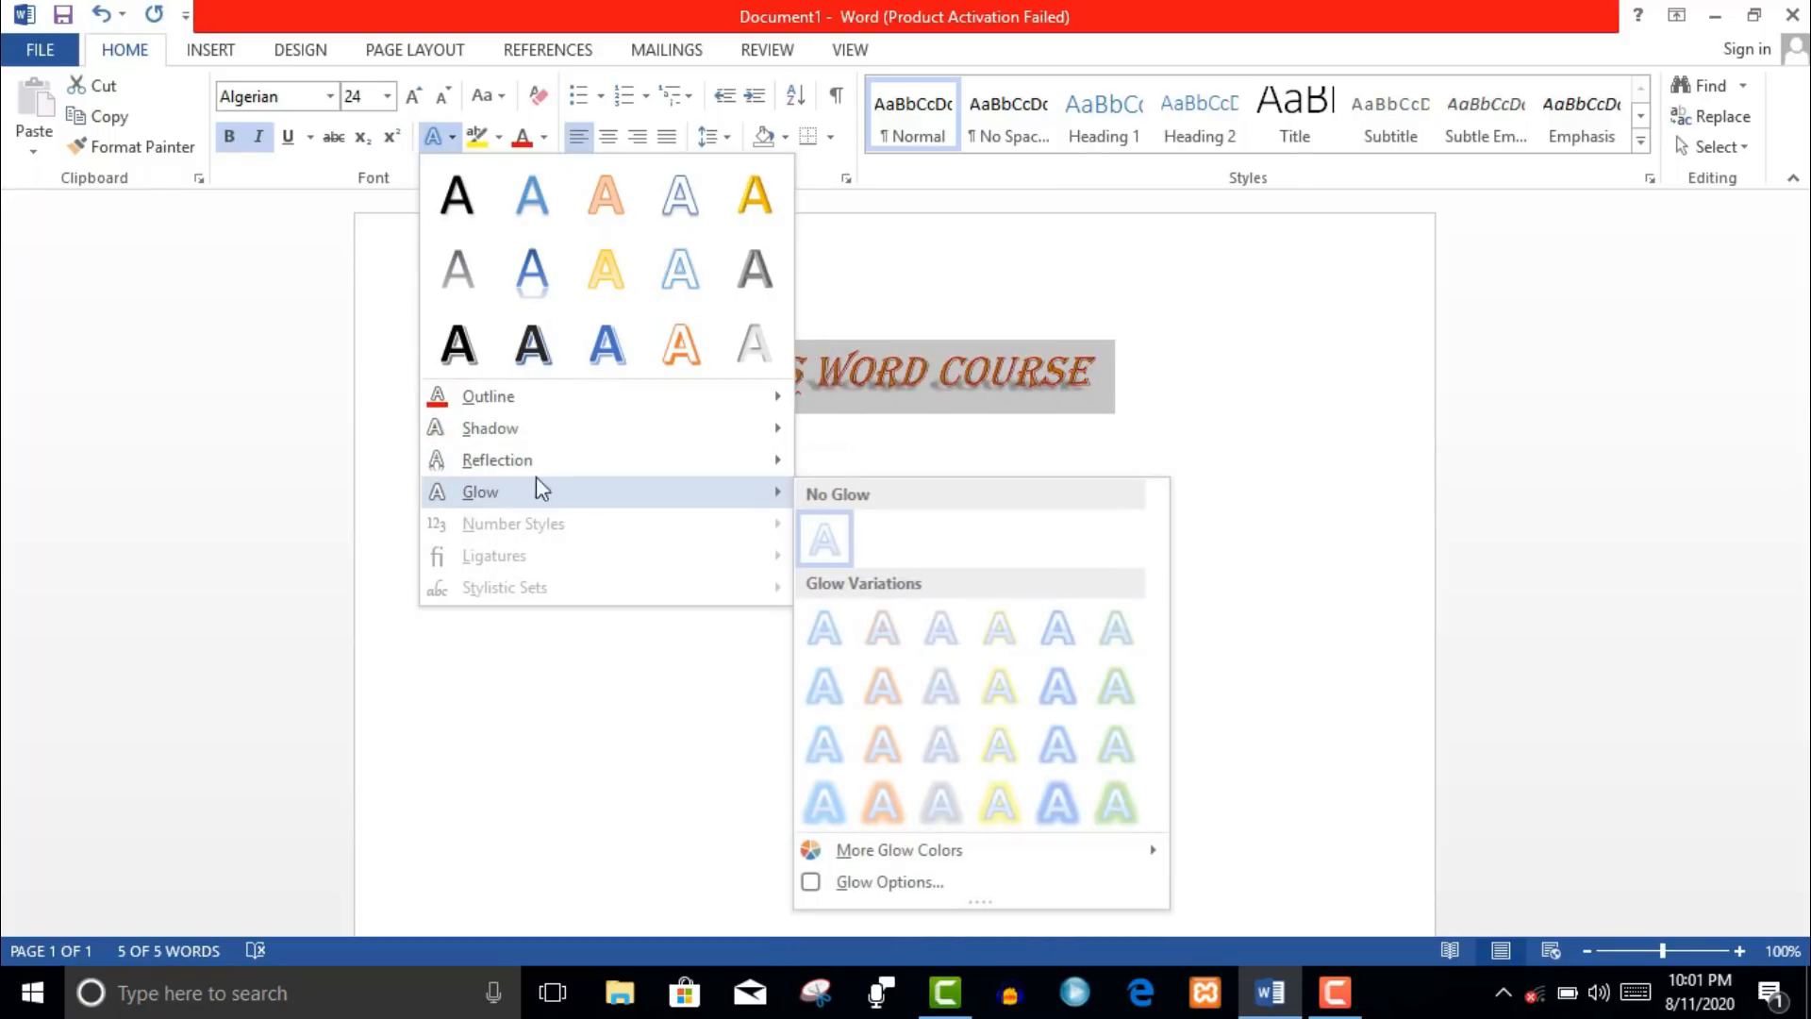
{"action": "left_click", "coordinate": [881, 802]}
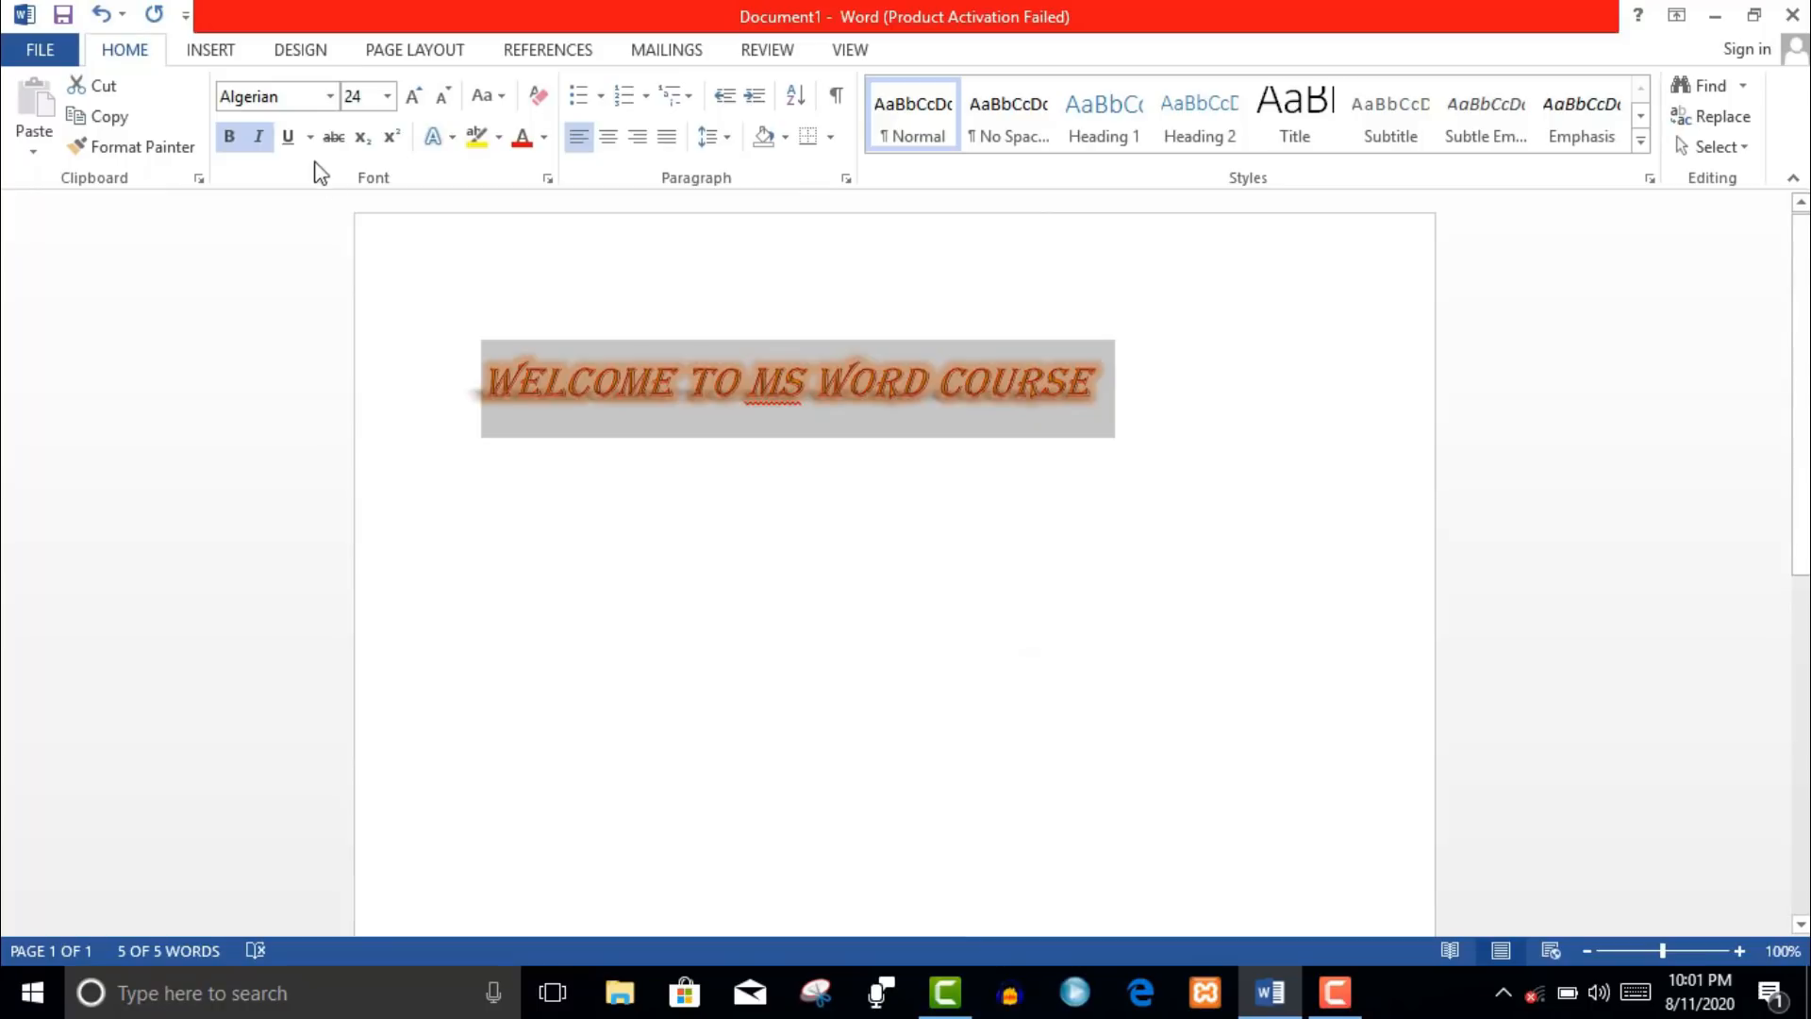
- Highlight the heading in black
{"action": "left_click", "coordinate": [499, 139]}
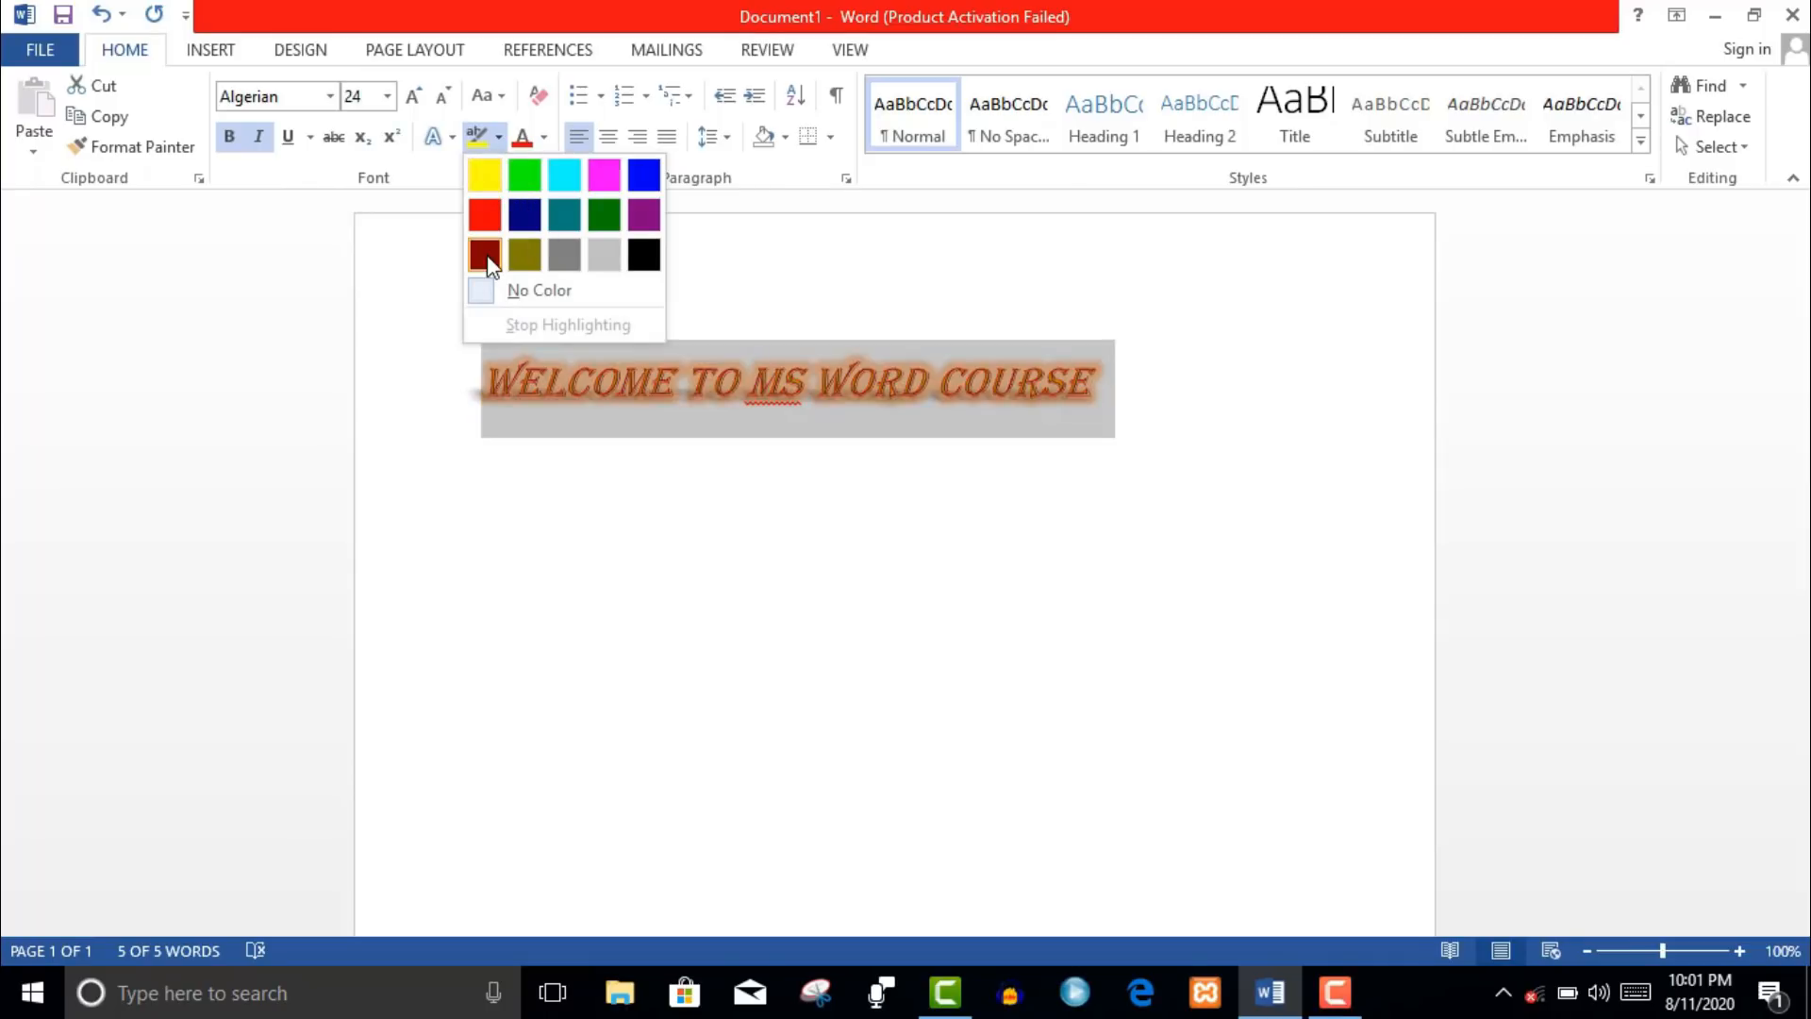
{"action": "left_click", "coordinate": [647, 264]}
{"action": "left_click", "coordinate": [620, 255]}
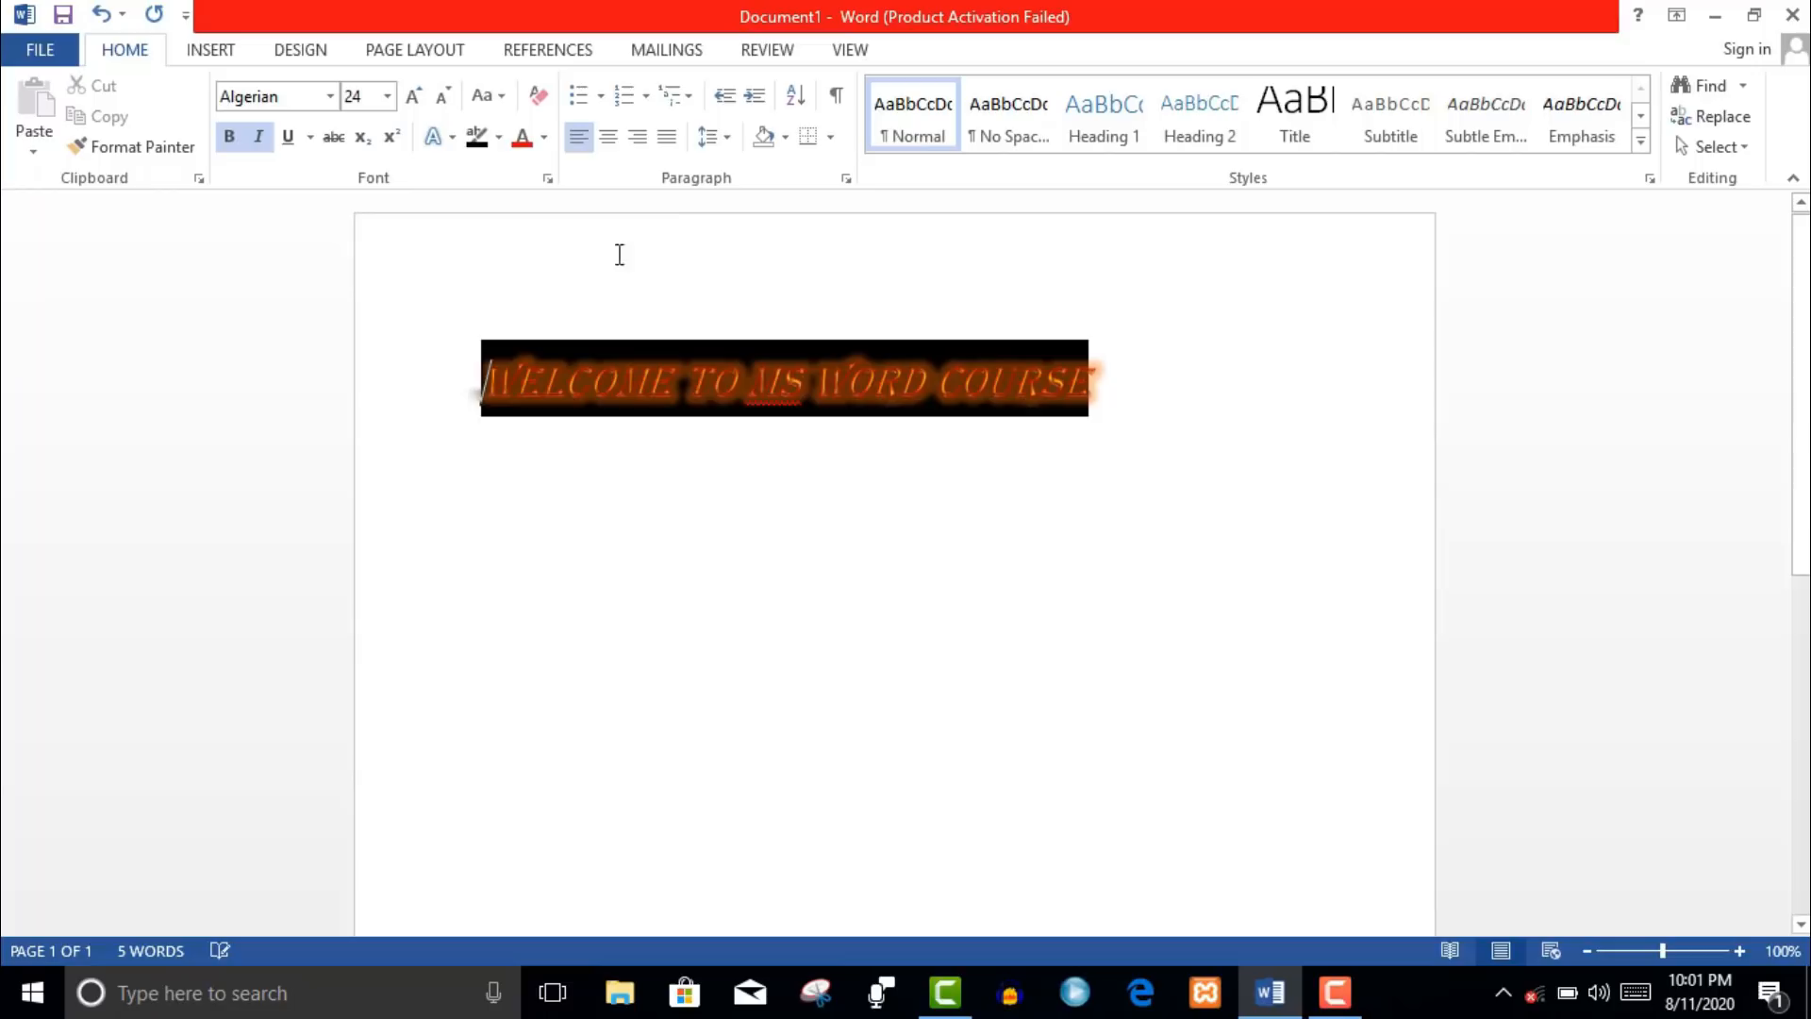
- Reselect the WELCOME TO MS WORD COURSE heading and set its font colour to white
{"action": "left_click", "coordinate": [546, 140]}
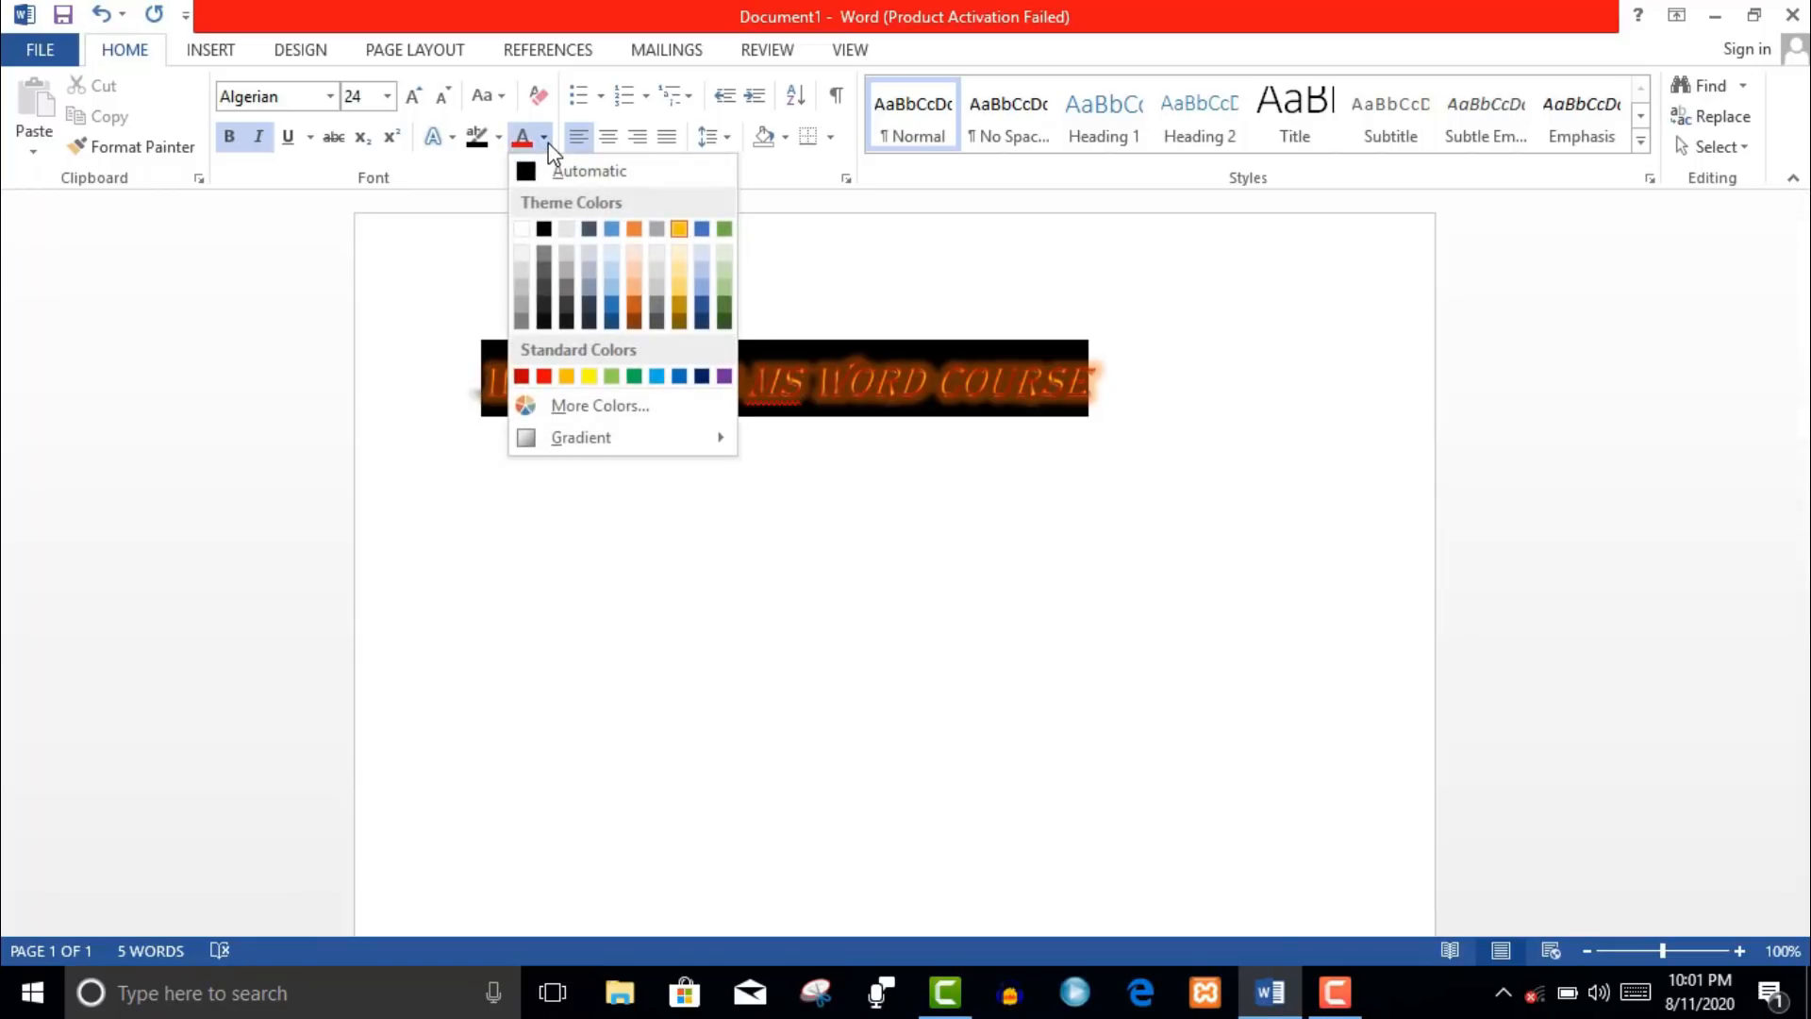
{"action": "left_click", "coordinate": [522, 231]}
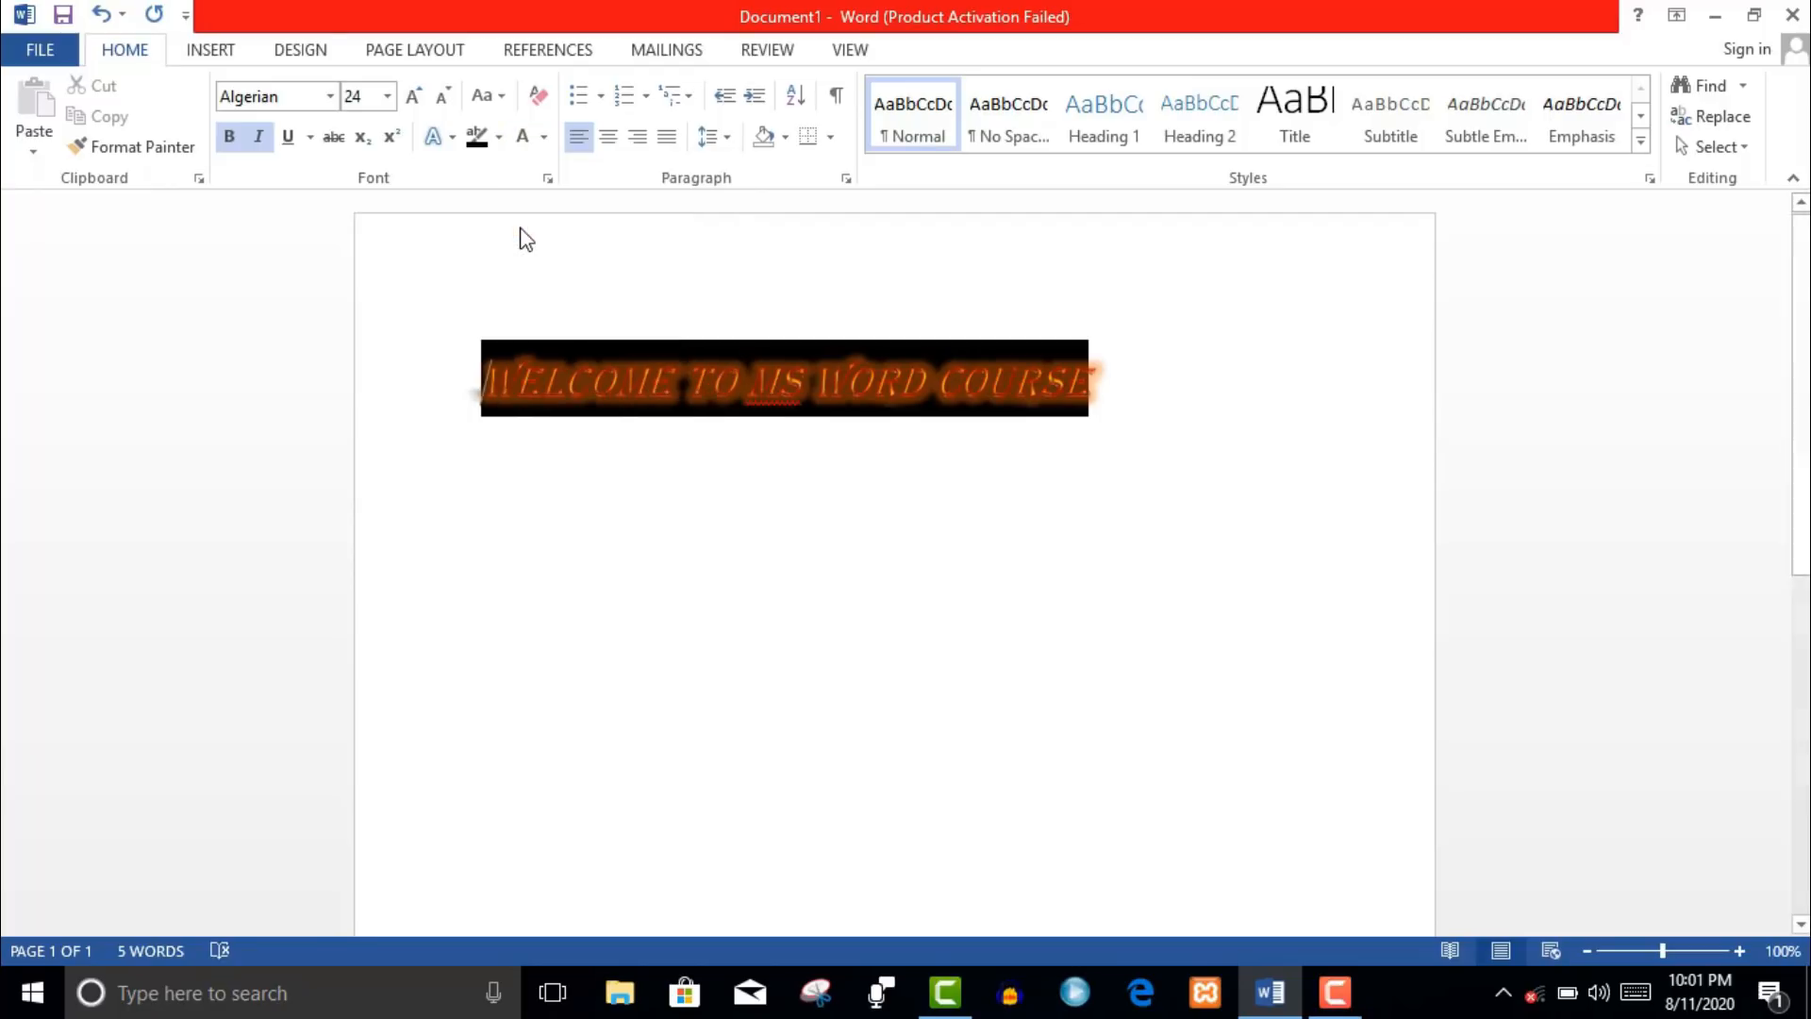
{"action": "left_click_drag", "start_coordinate": [490, 382], "coordinate": [1113, 391]}
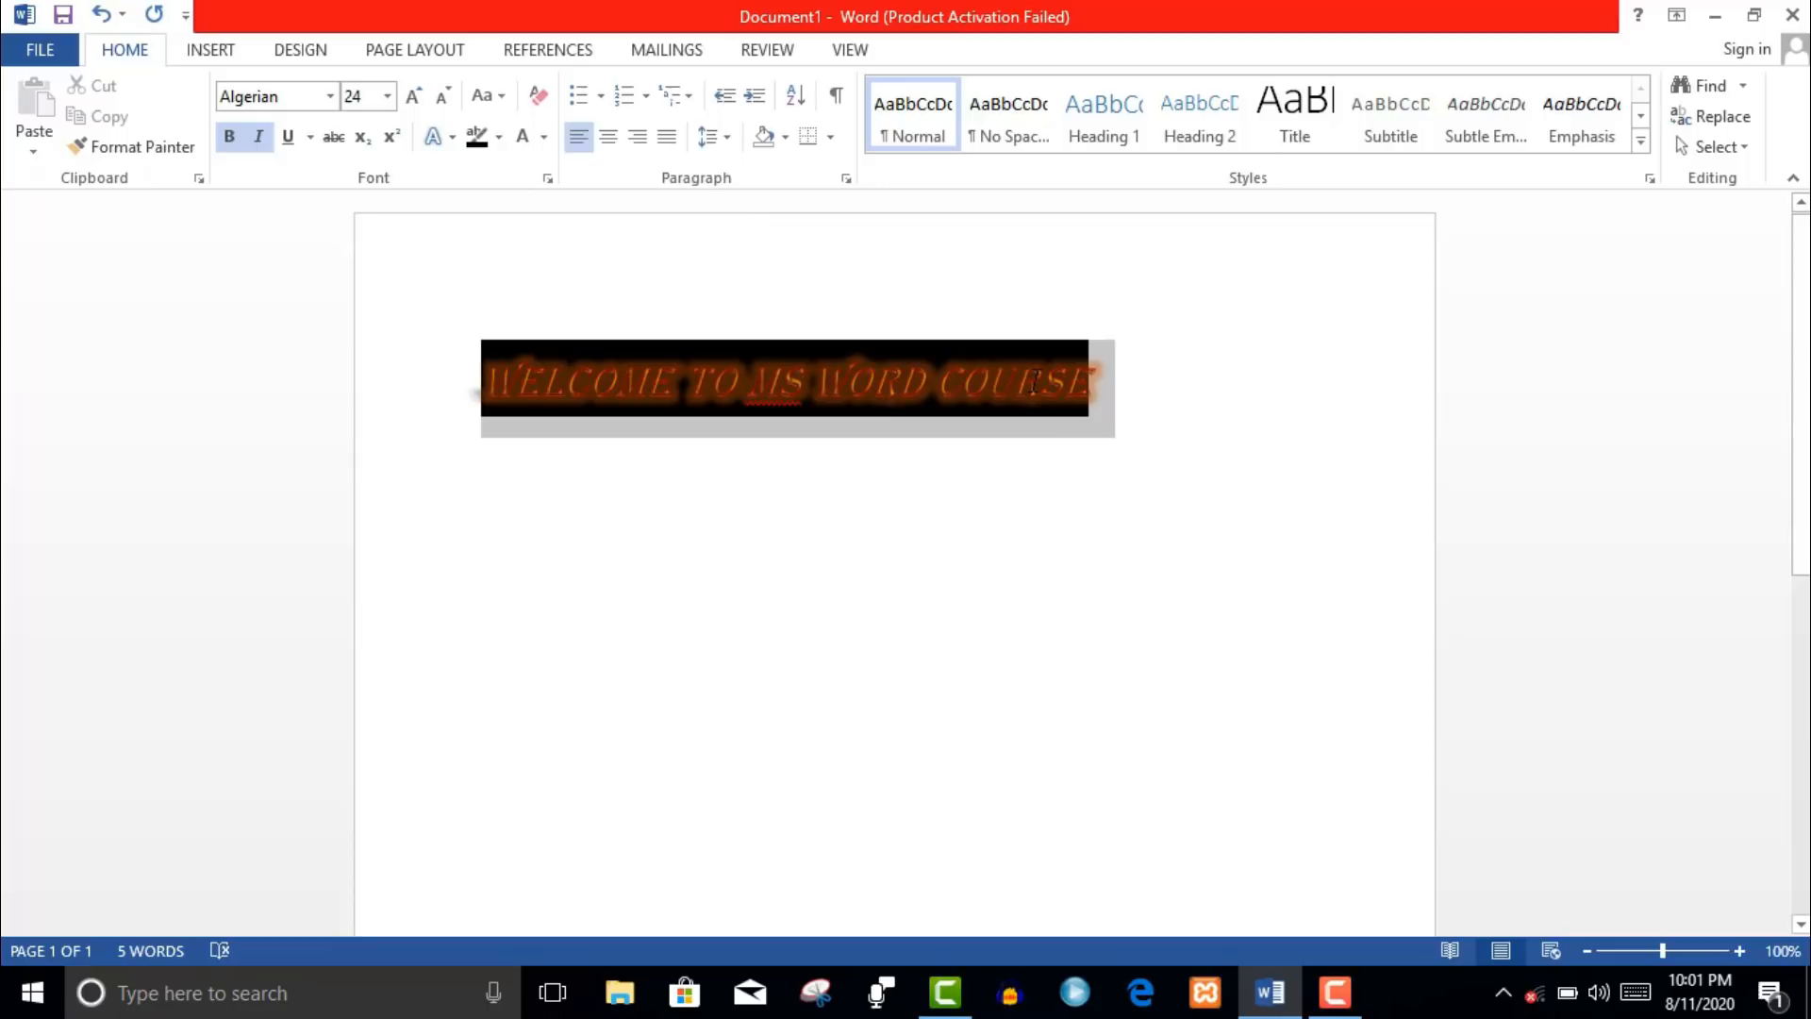
{"action": "left_click", "coordinate": [502, 145]}
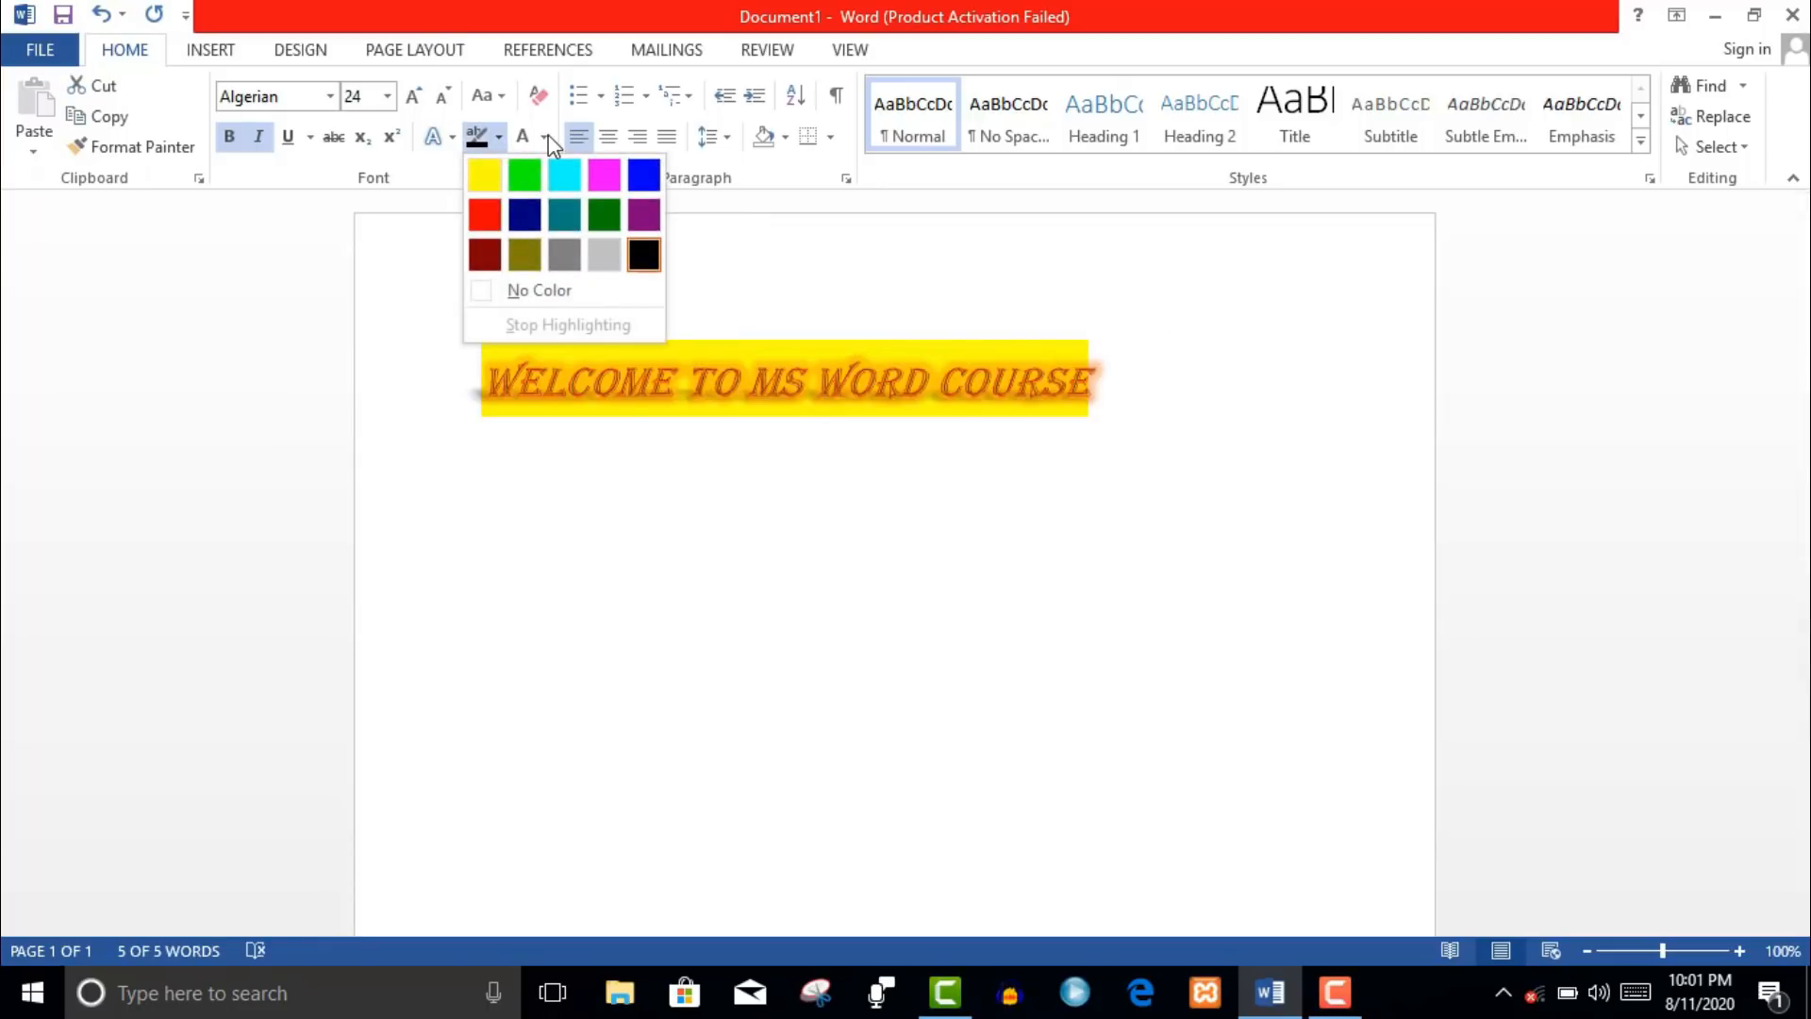
{"action": "left_click", "coordinate": [545, 137]}
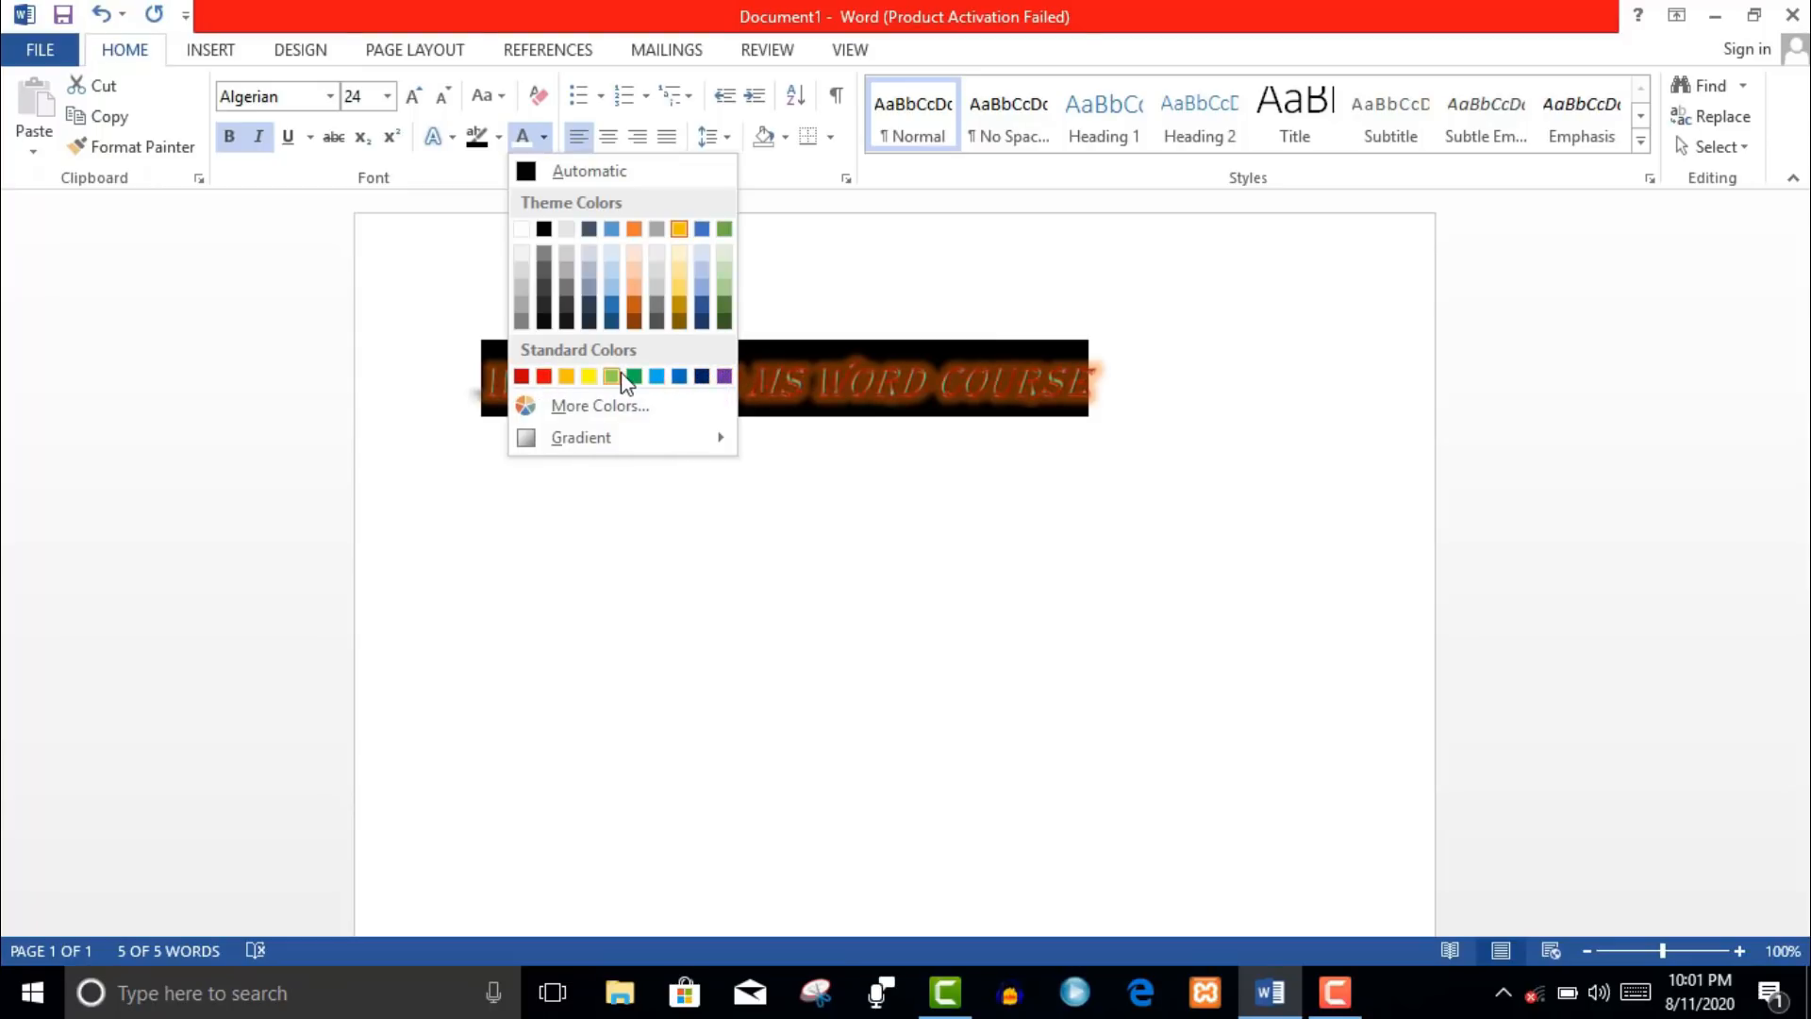
{"action": "left_click", "coordinate": [524, 230]}
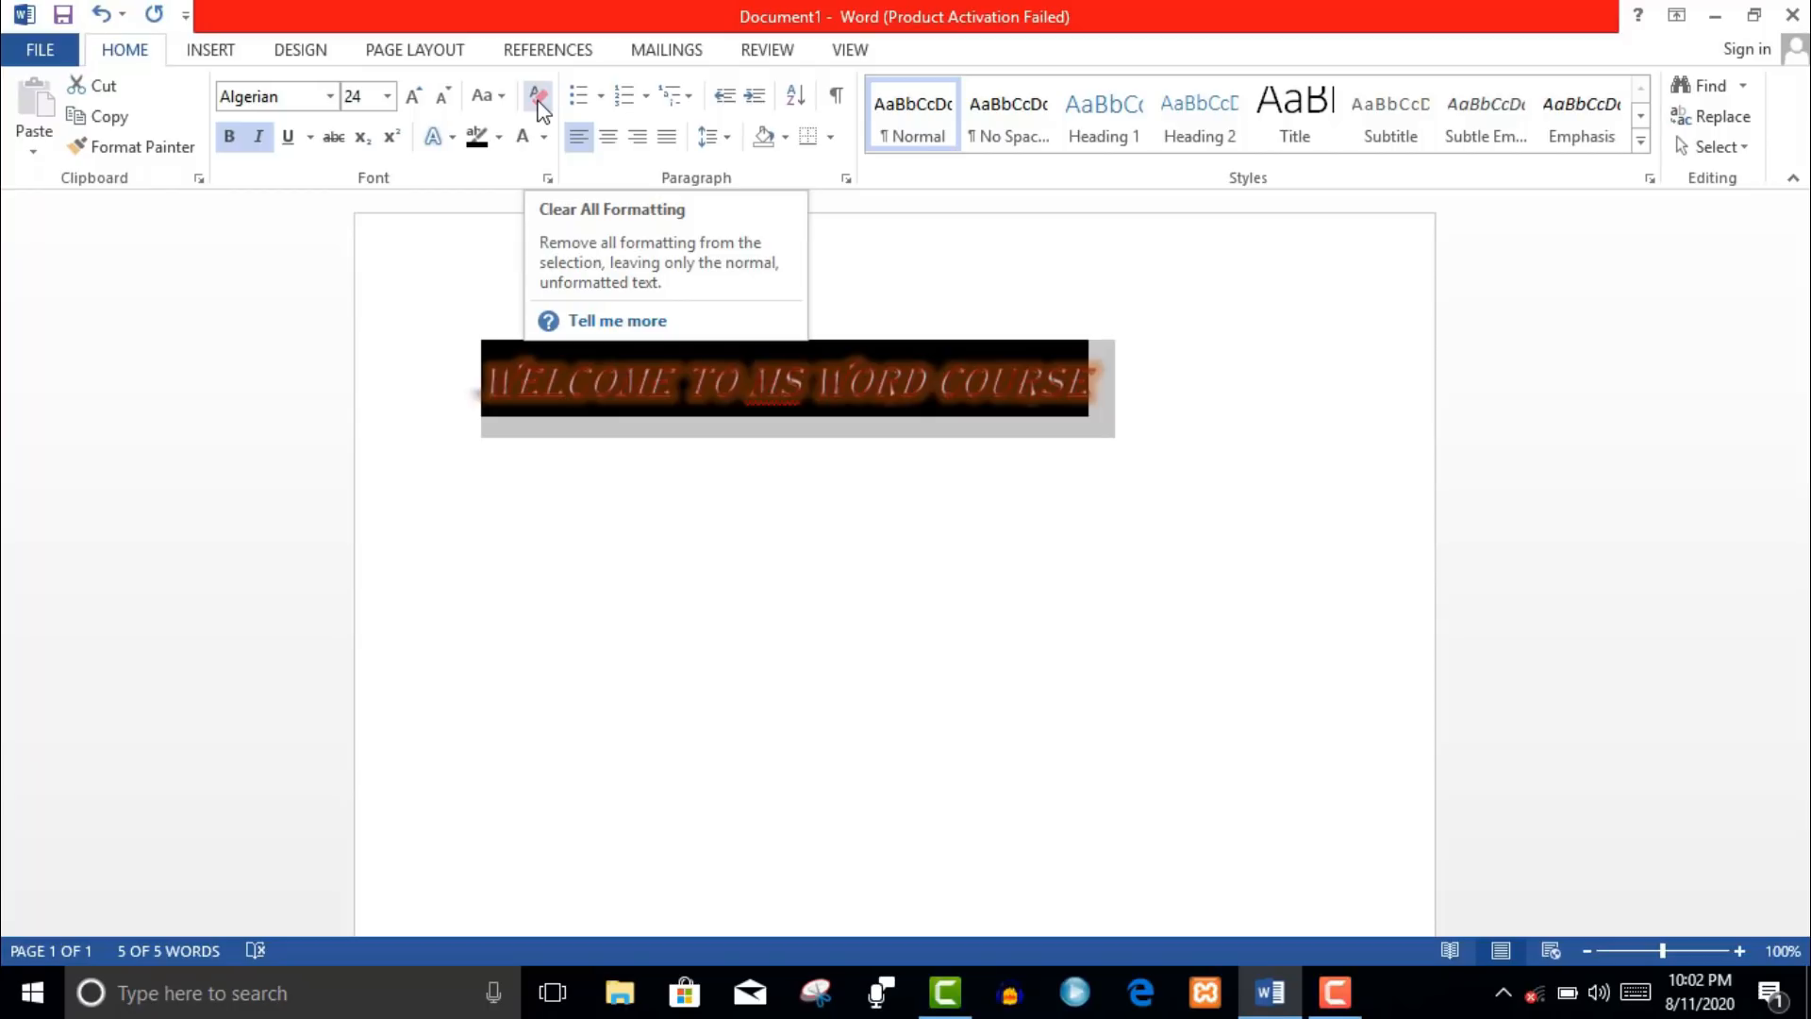
{"action": "left_click", "coordinate": [538, 98]}
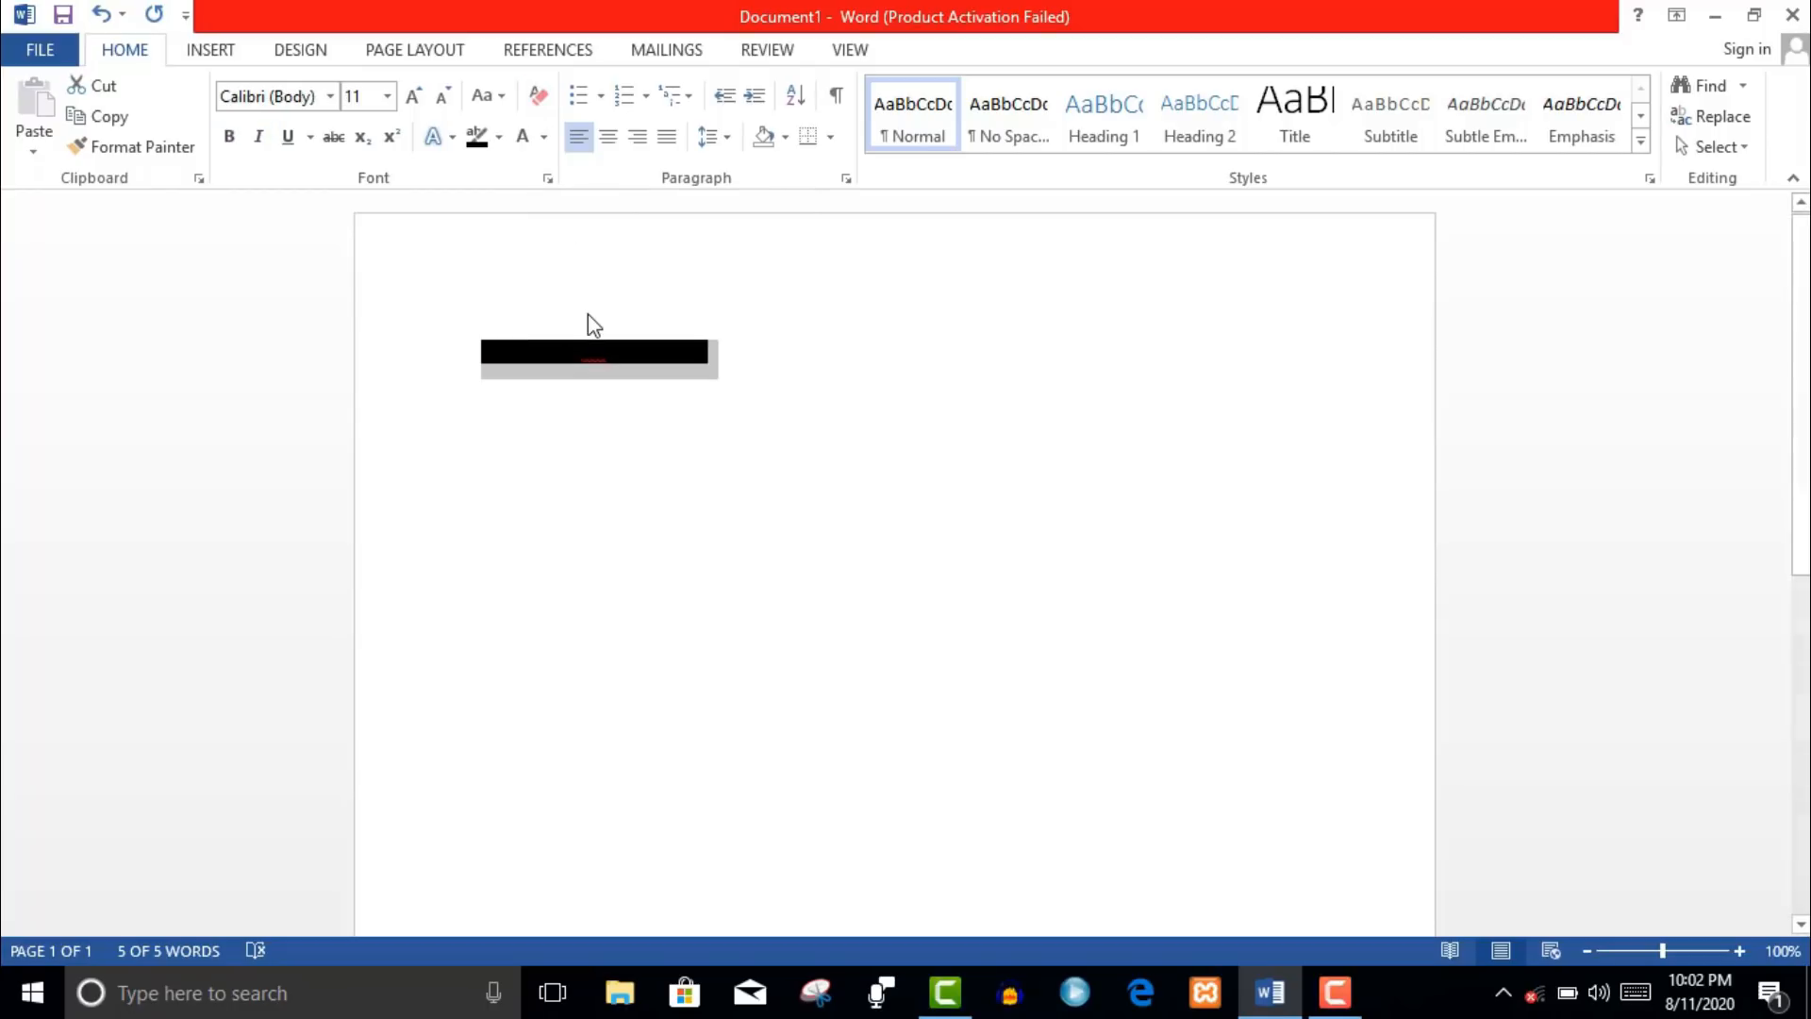
{"action": "key", "text": "ctrl+z"}
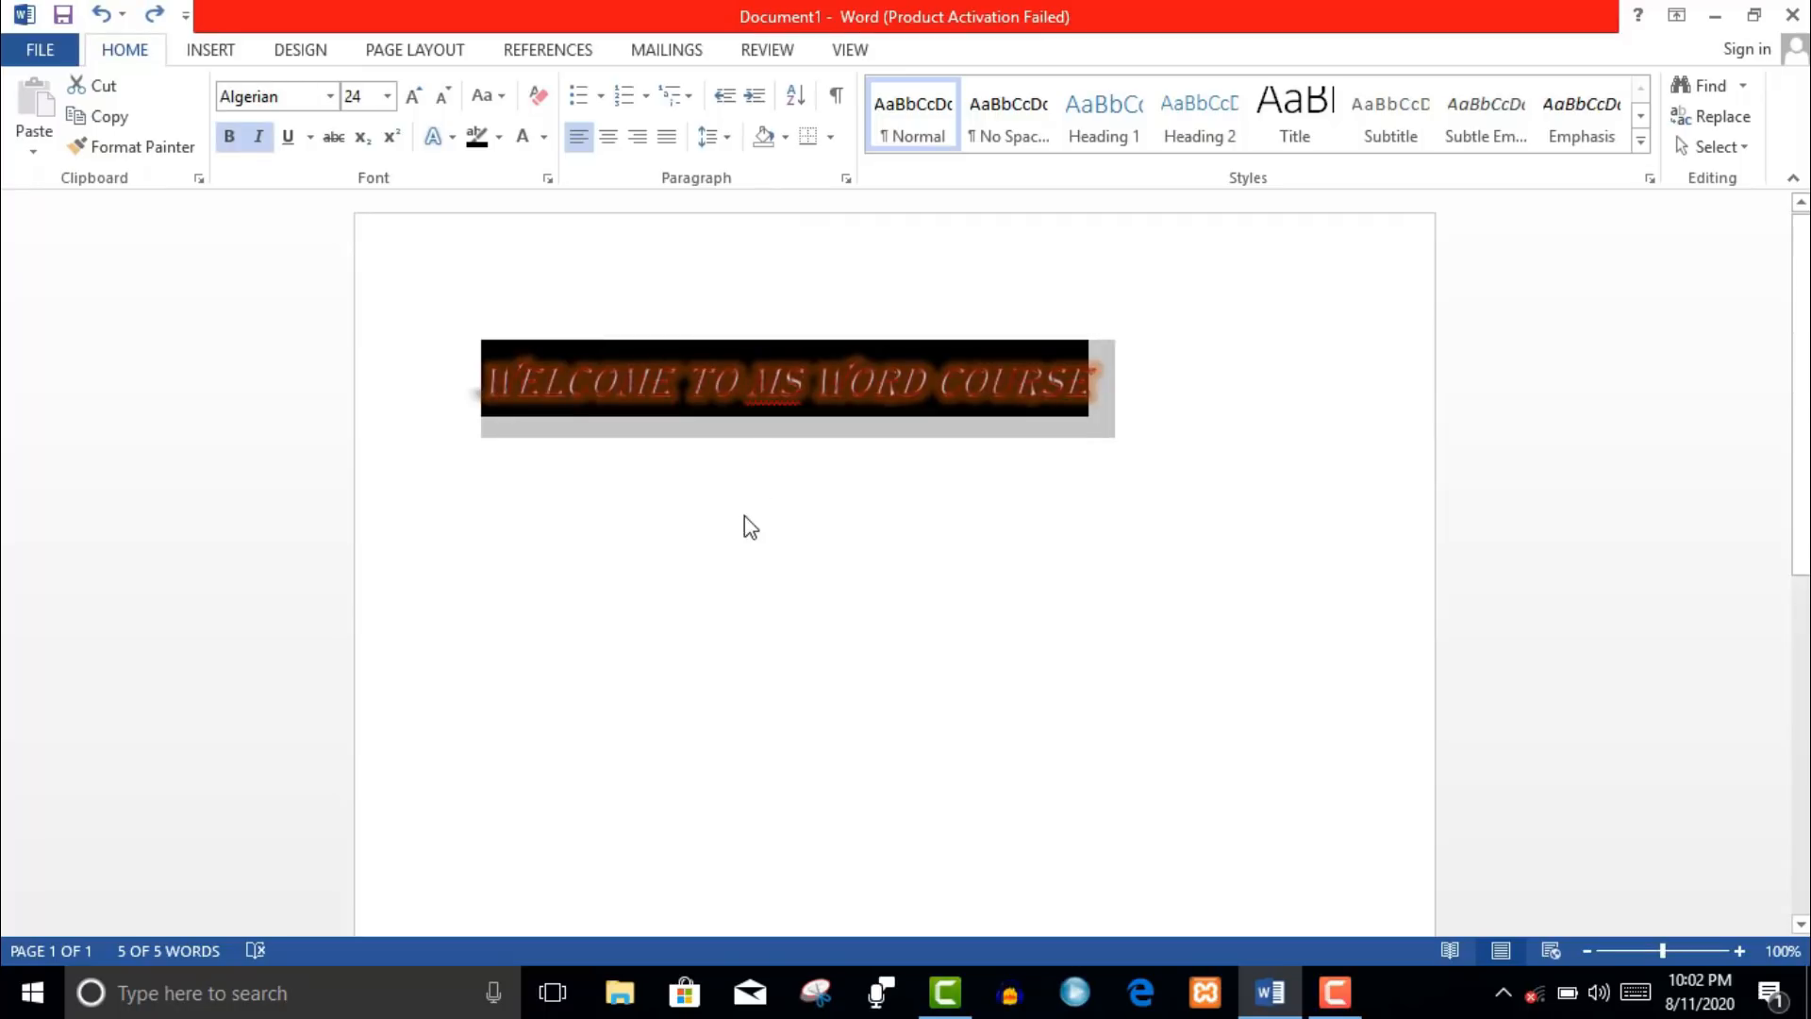
{"action": "left_click", "coordinate": [744, 462]}
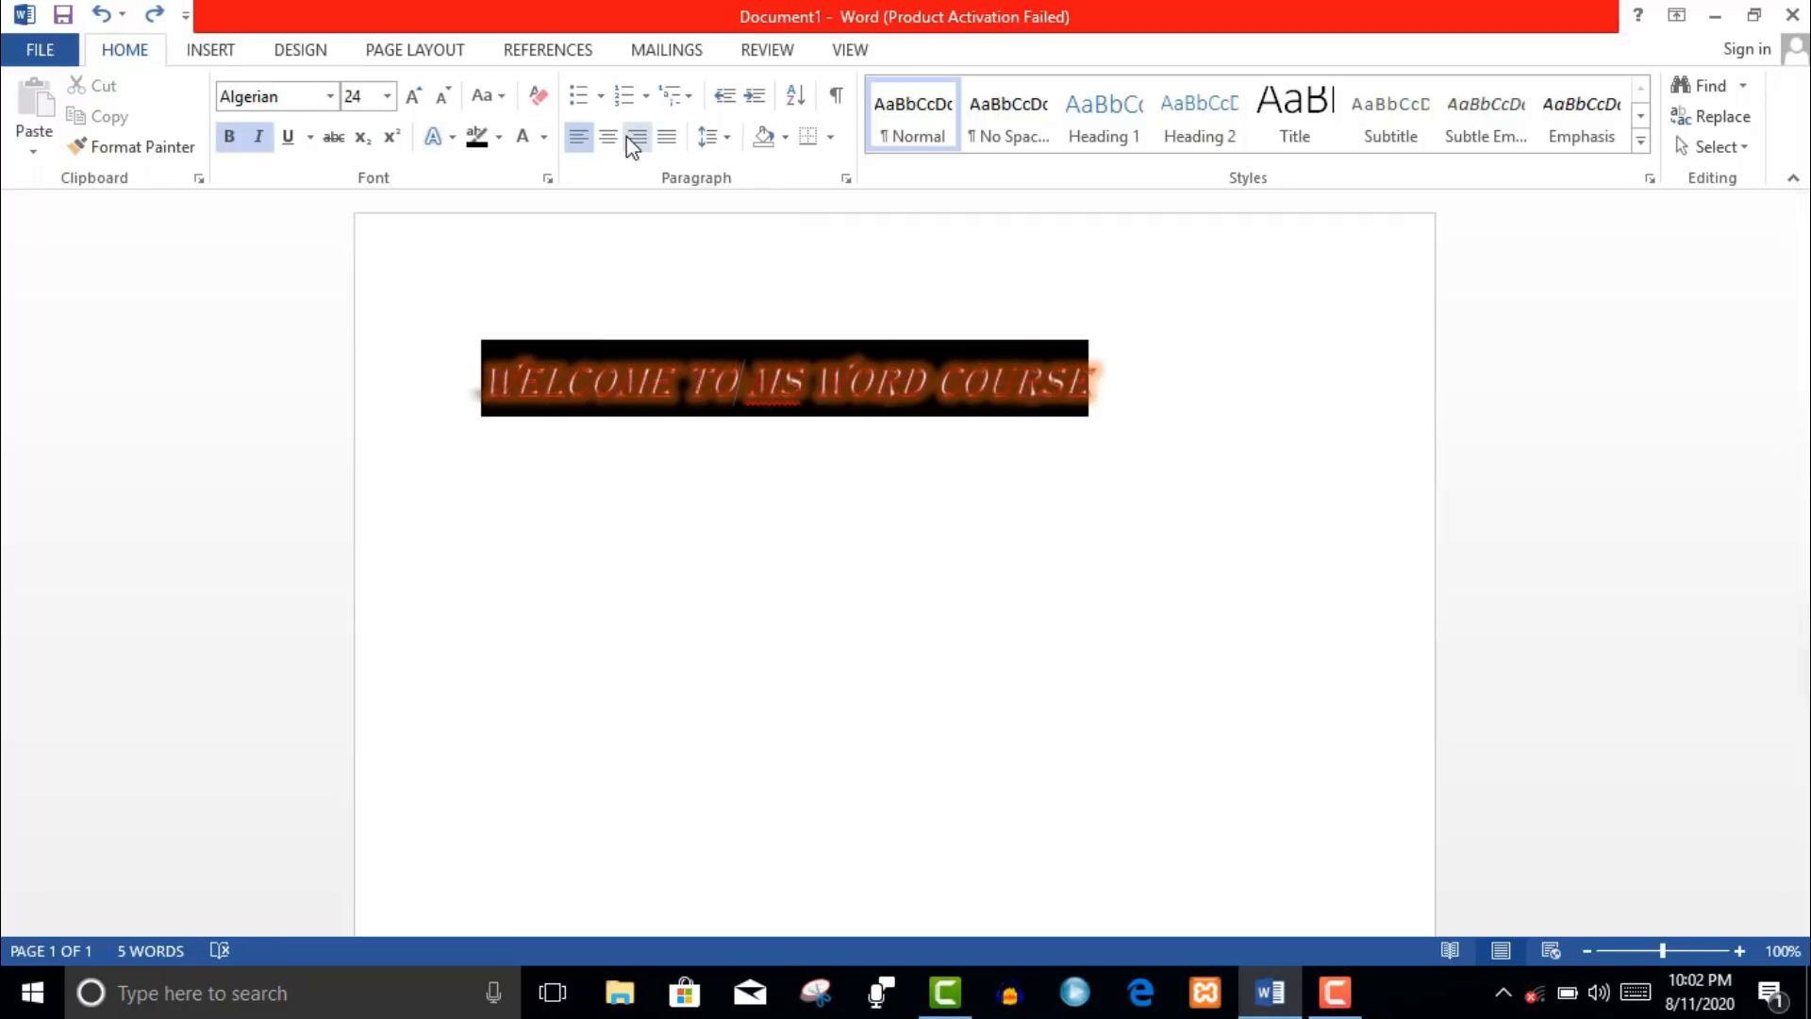
- Break MS WORD COURSE onto its own line and give it an arrow bullet
{"action": "left_click", "coordinate": [600, 95]}
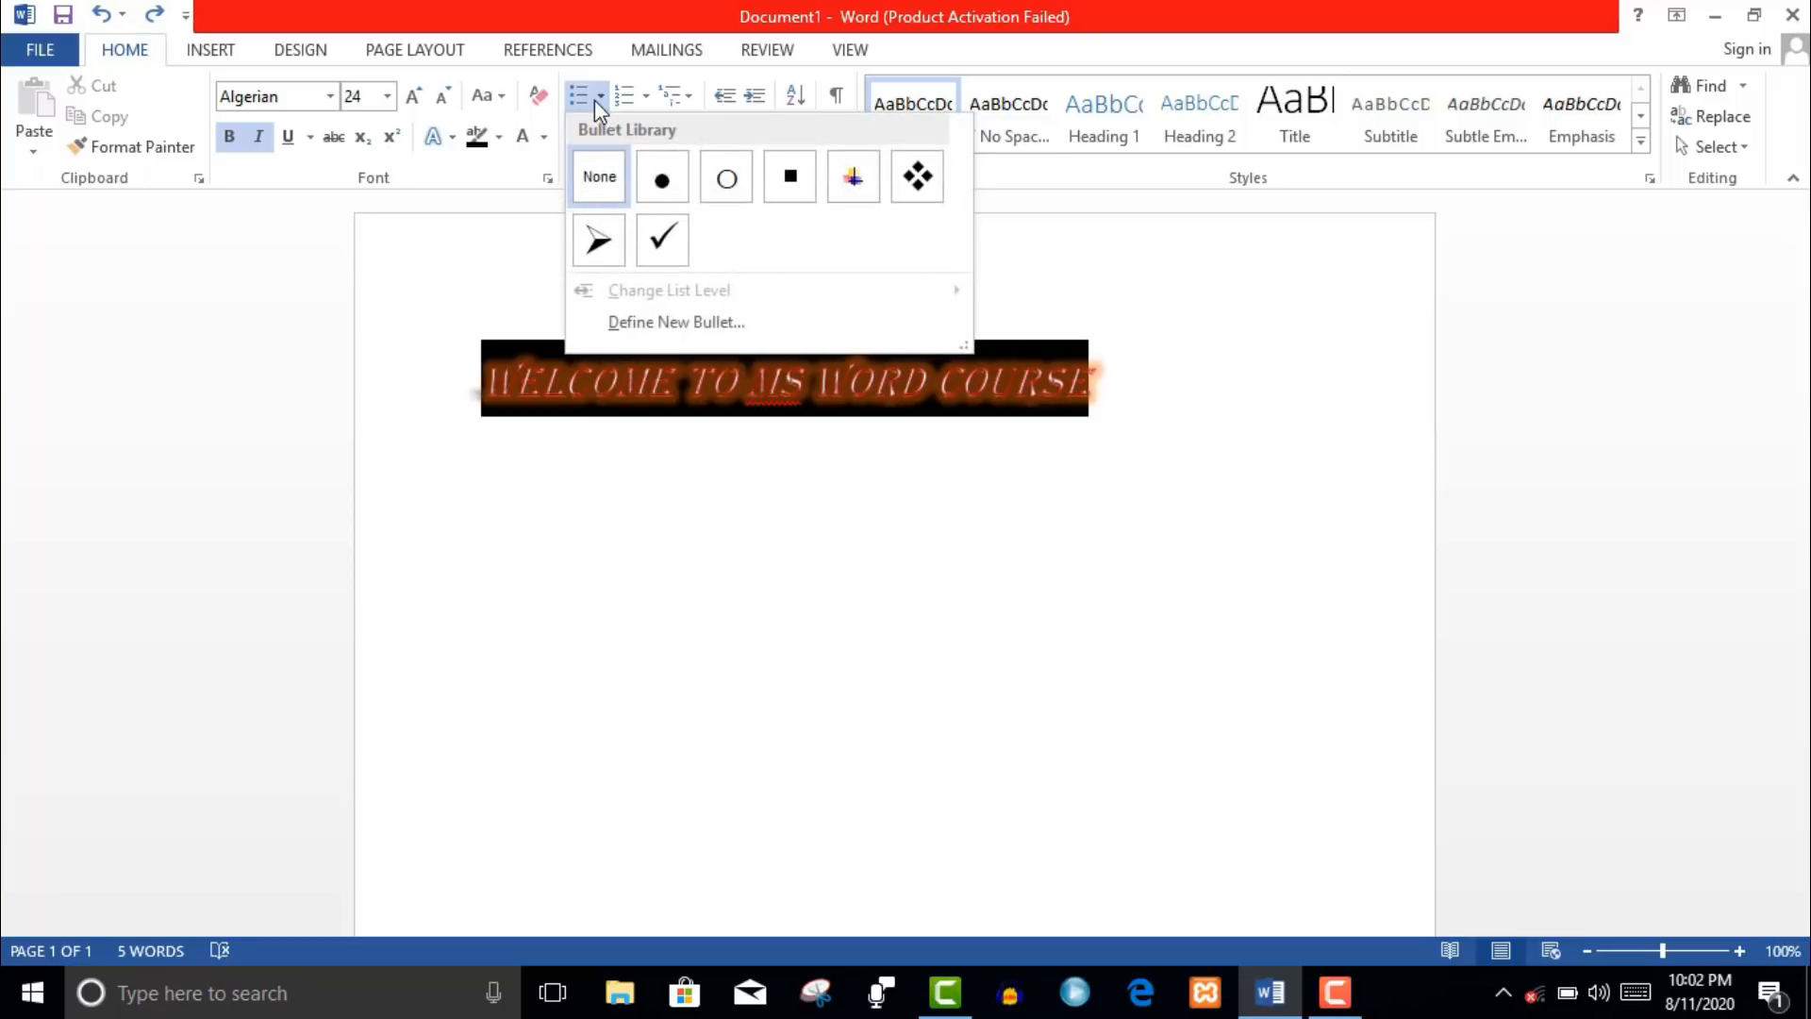
{"action": "left_click", "coordinate": [1096, 381]}
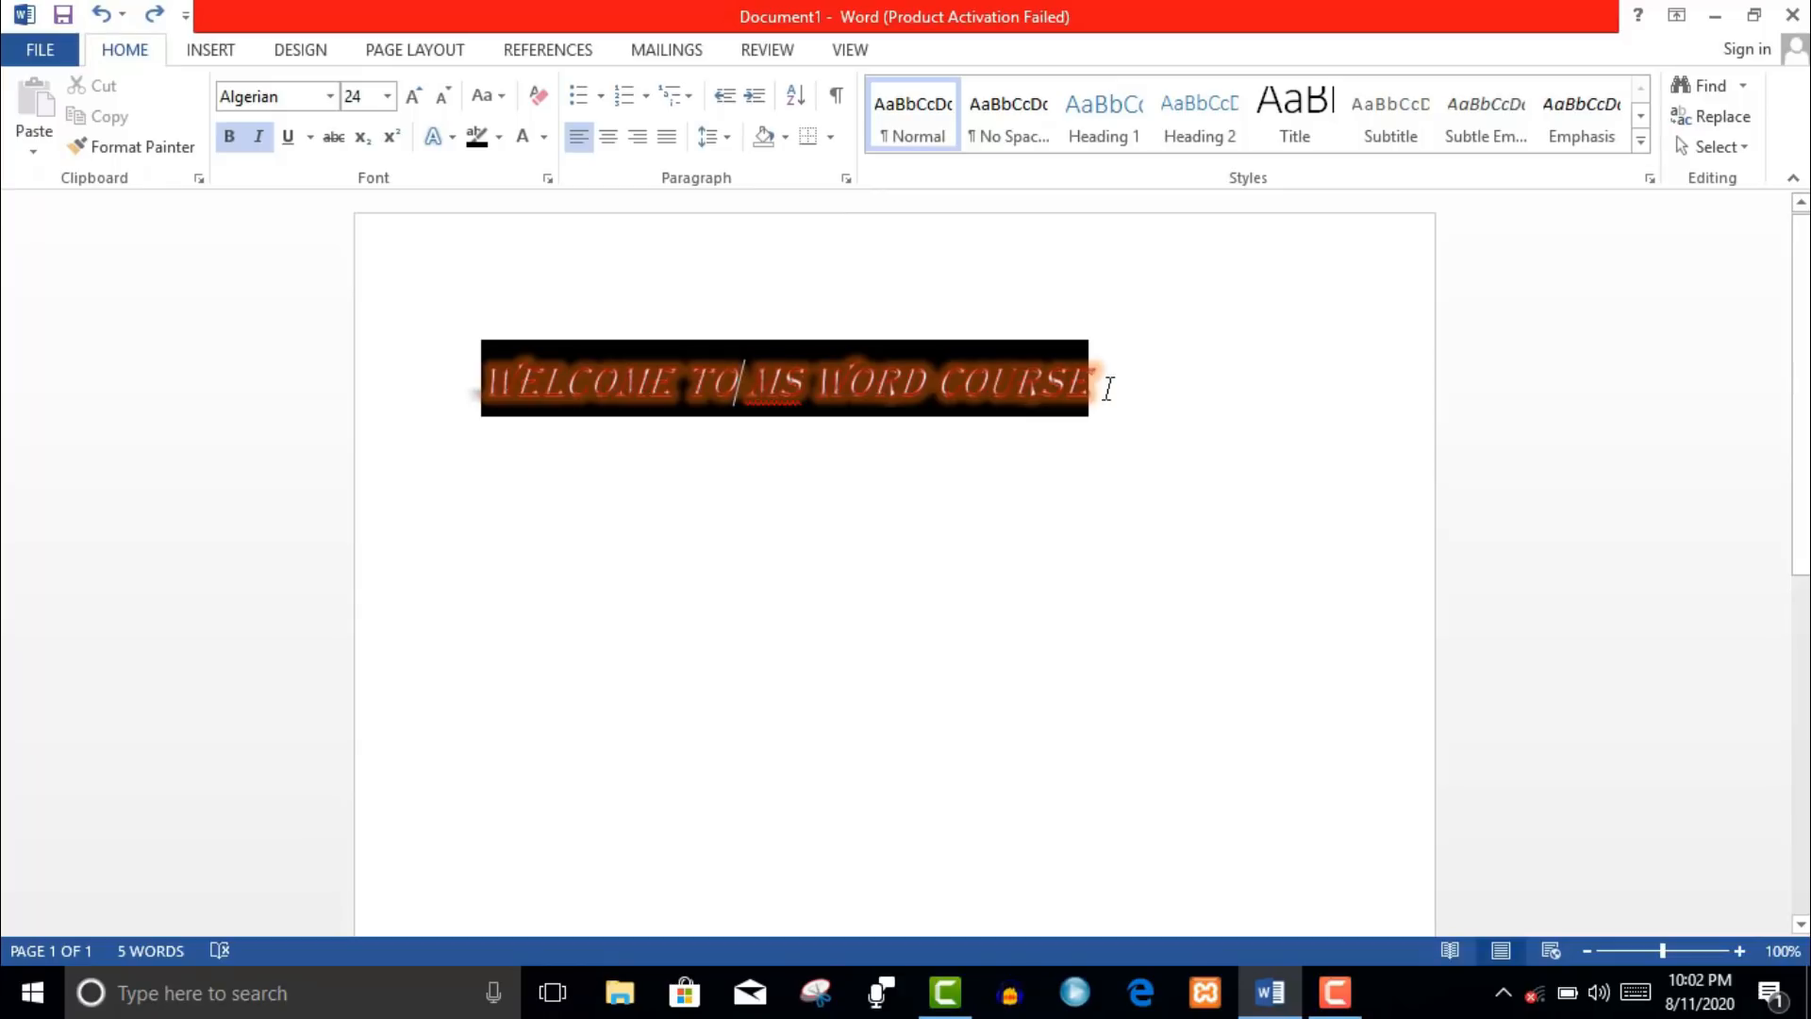
{"action": "key", "text": "Return"}
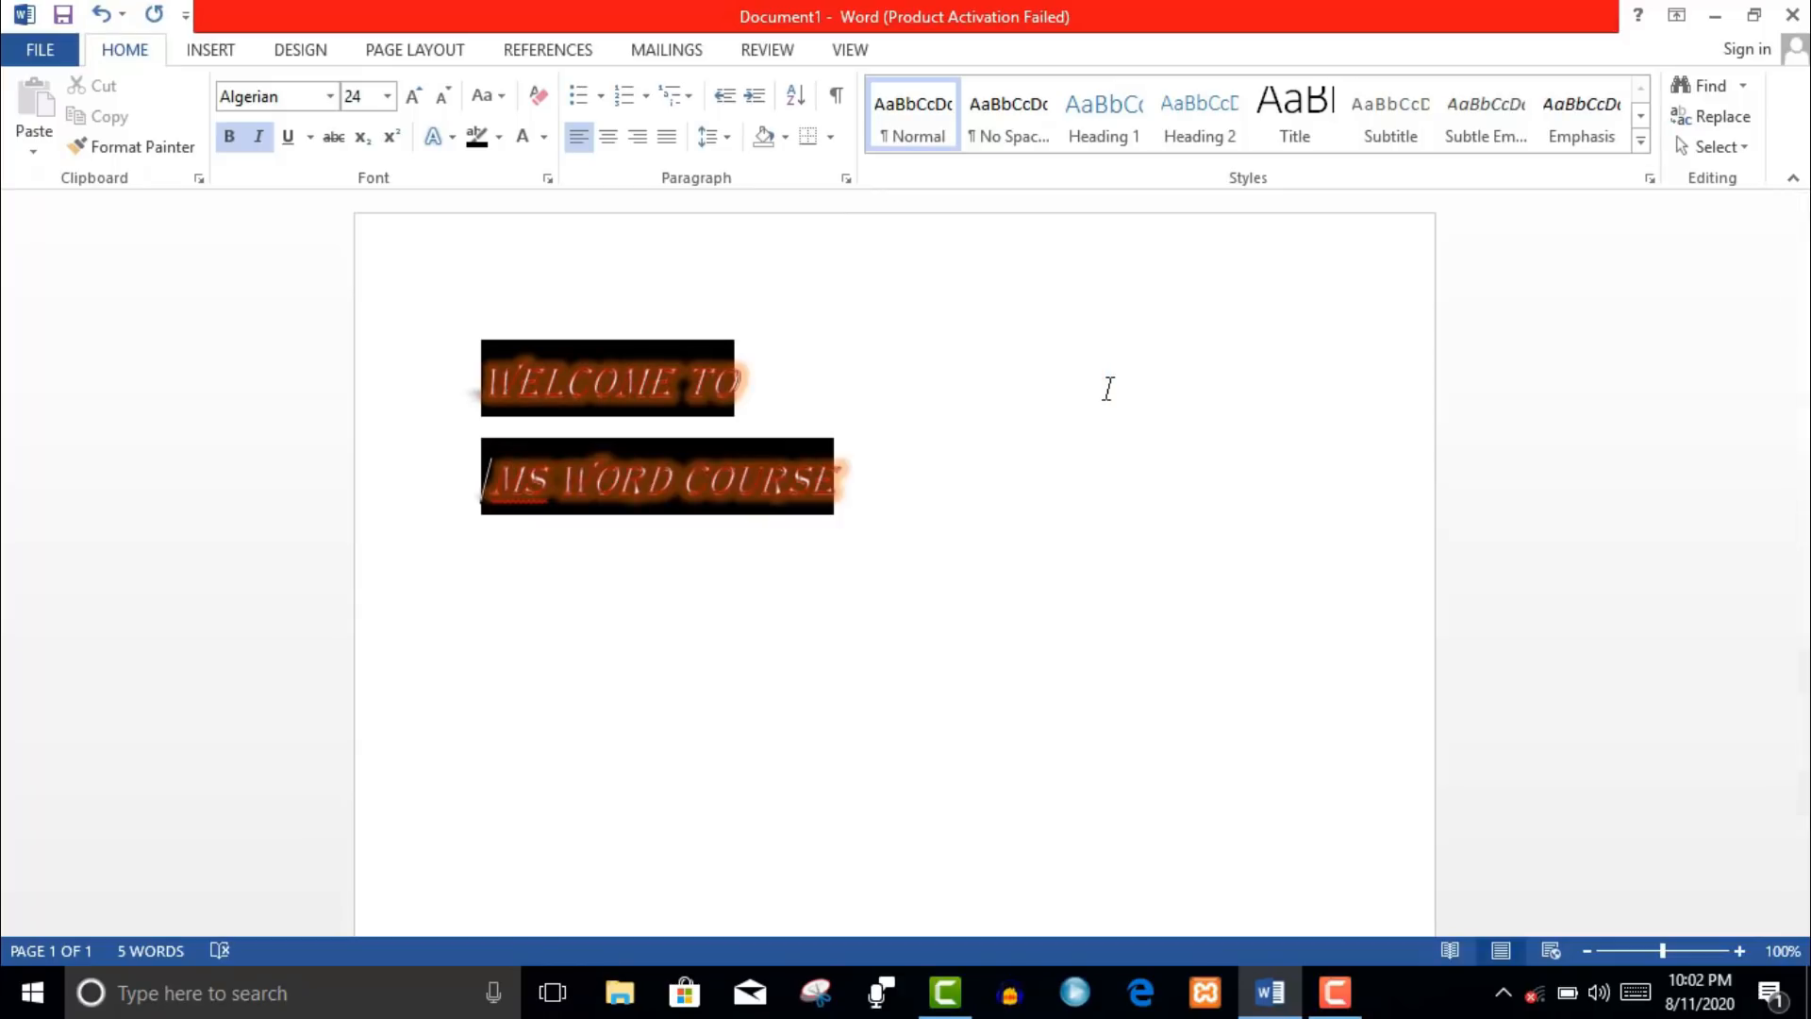
{"action": "left_click", "coordinate": [601, 97]}
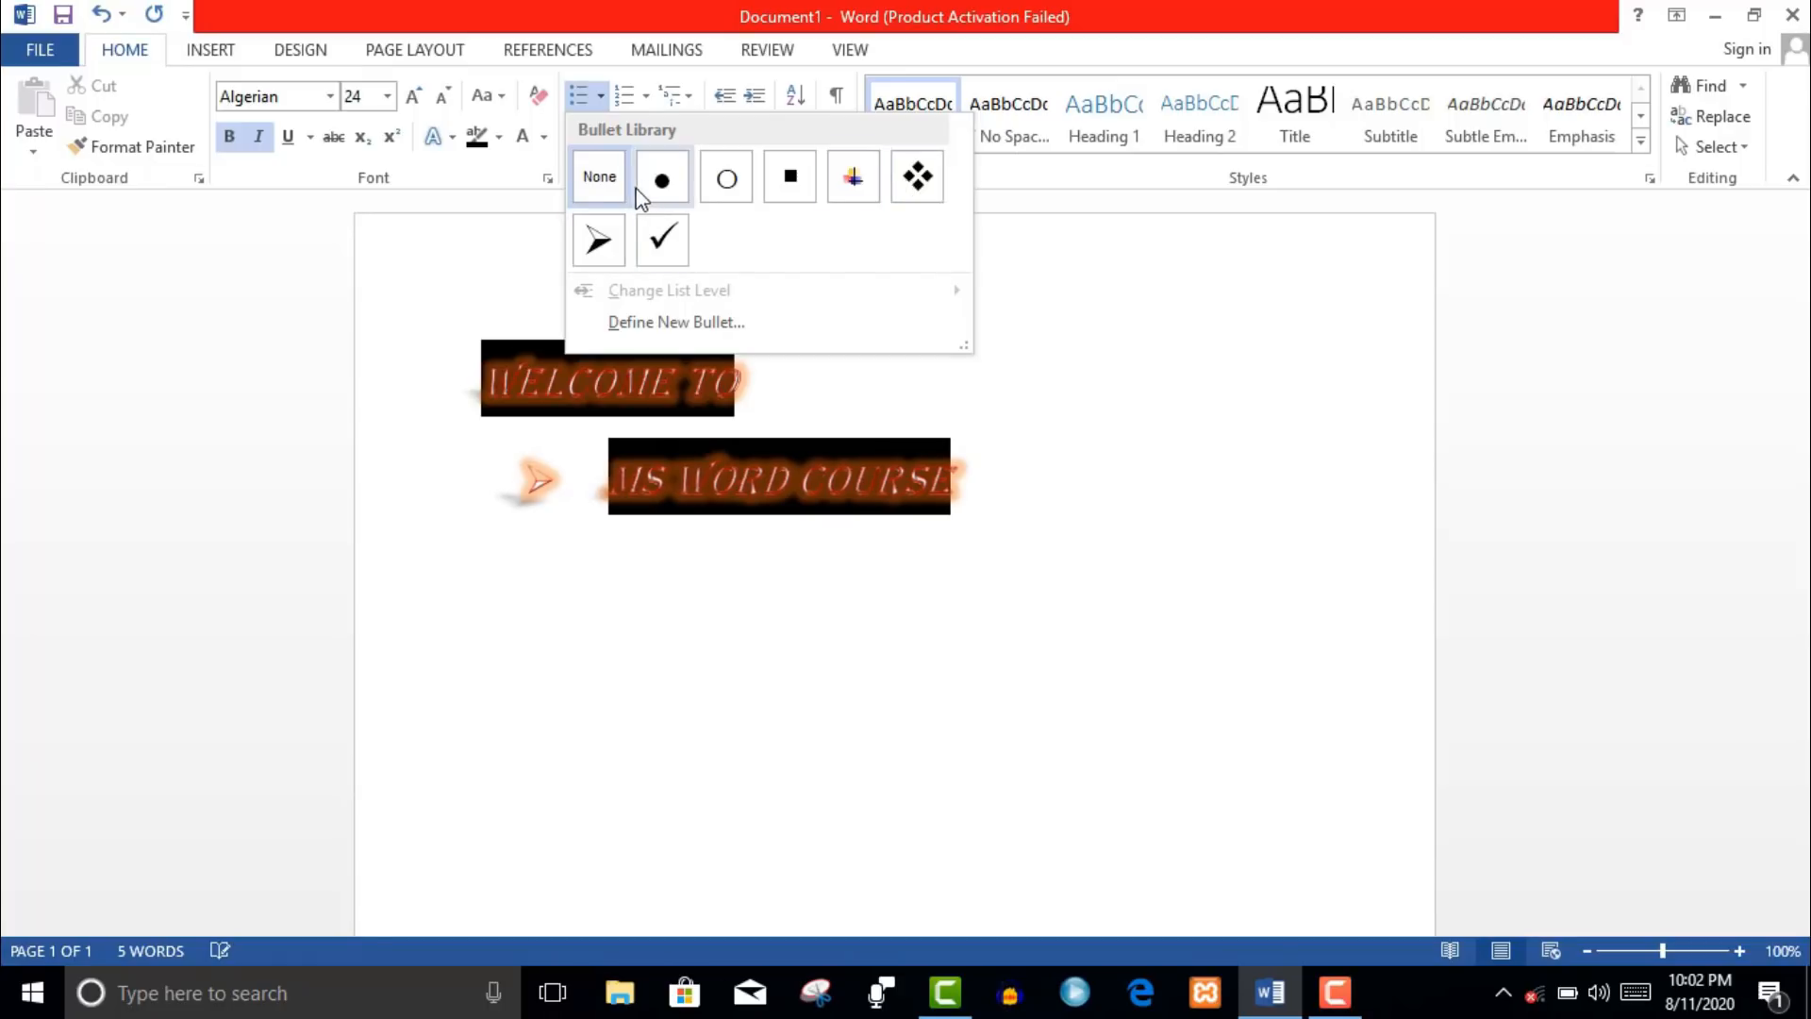
{"action": "left_click", "coordinate": [604, 237]}
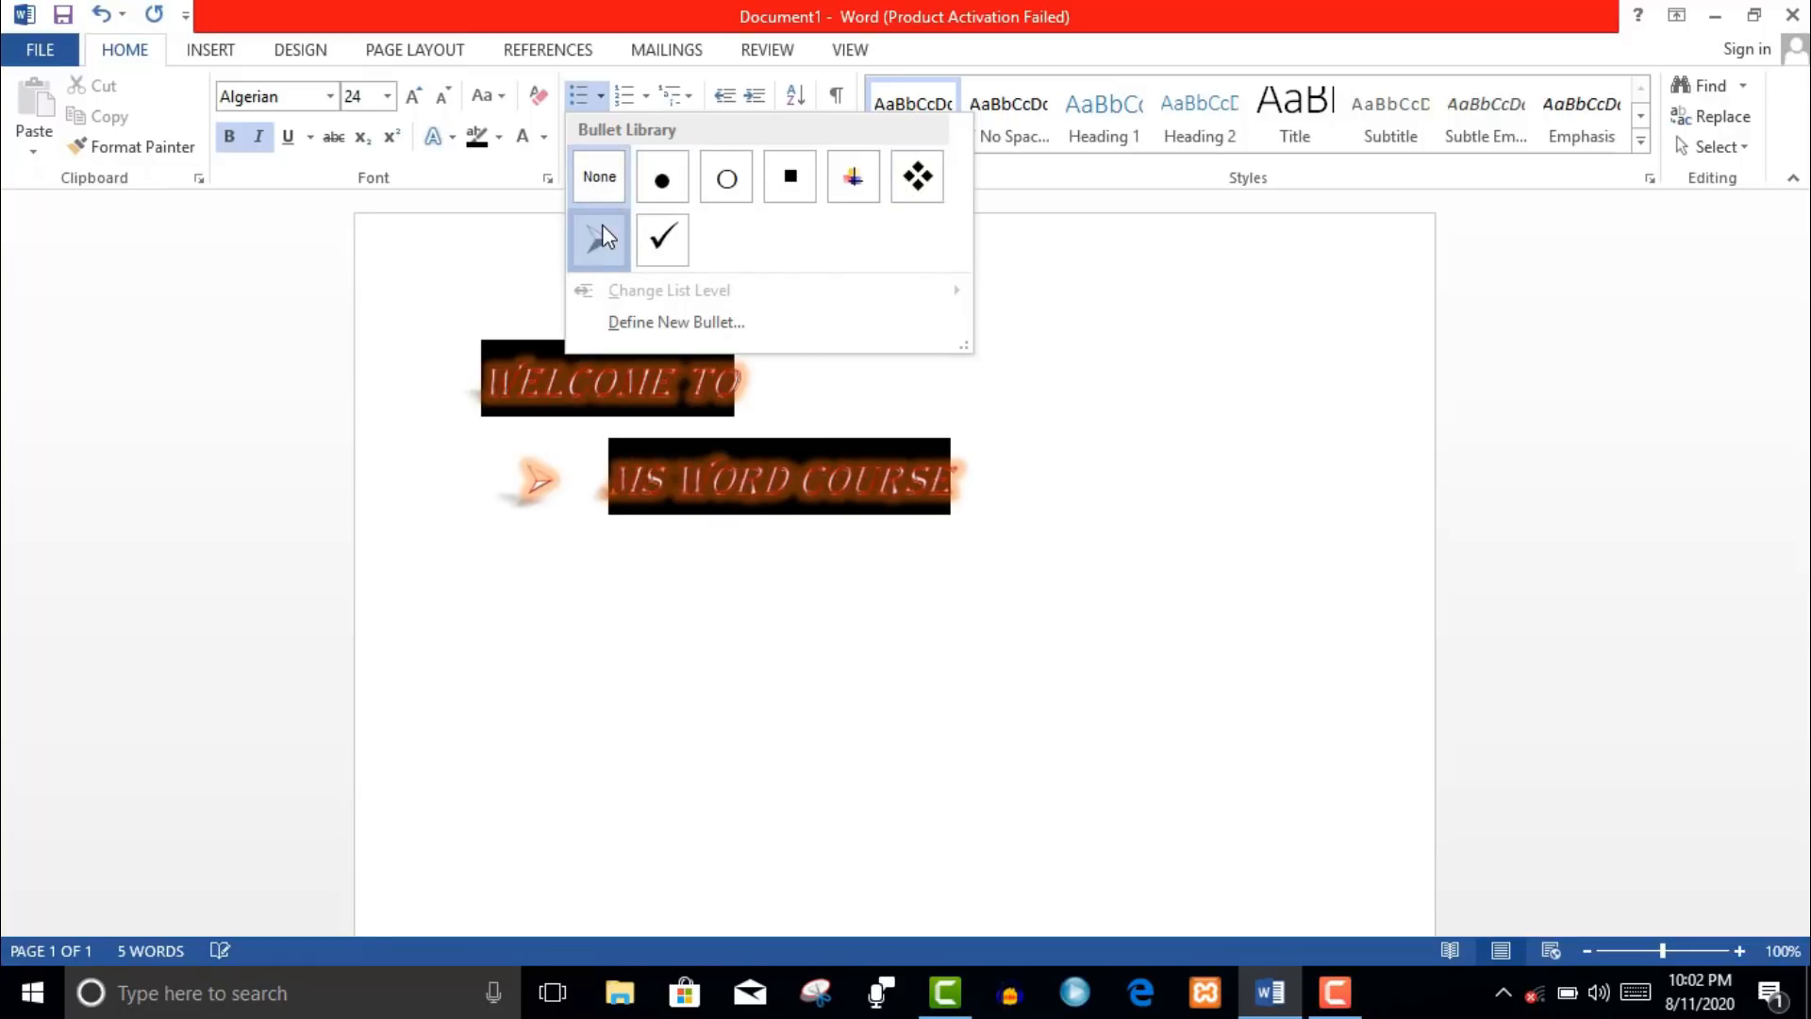
{"action": "left_click", "coordinate": [647, 96]}
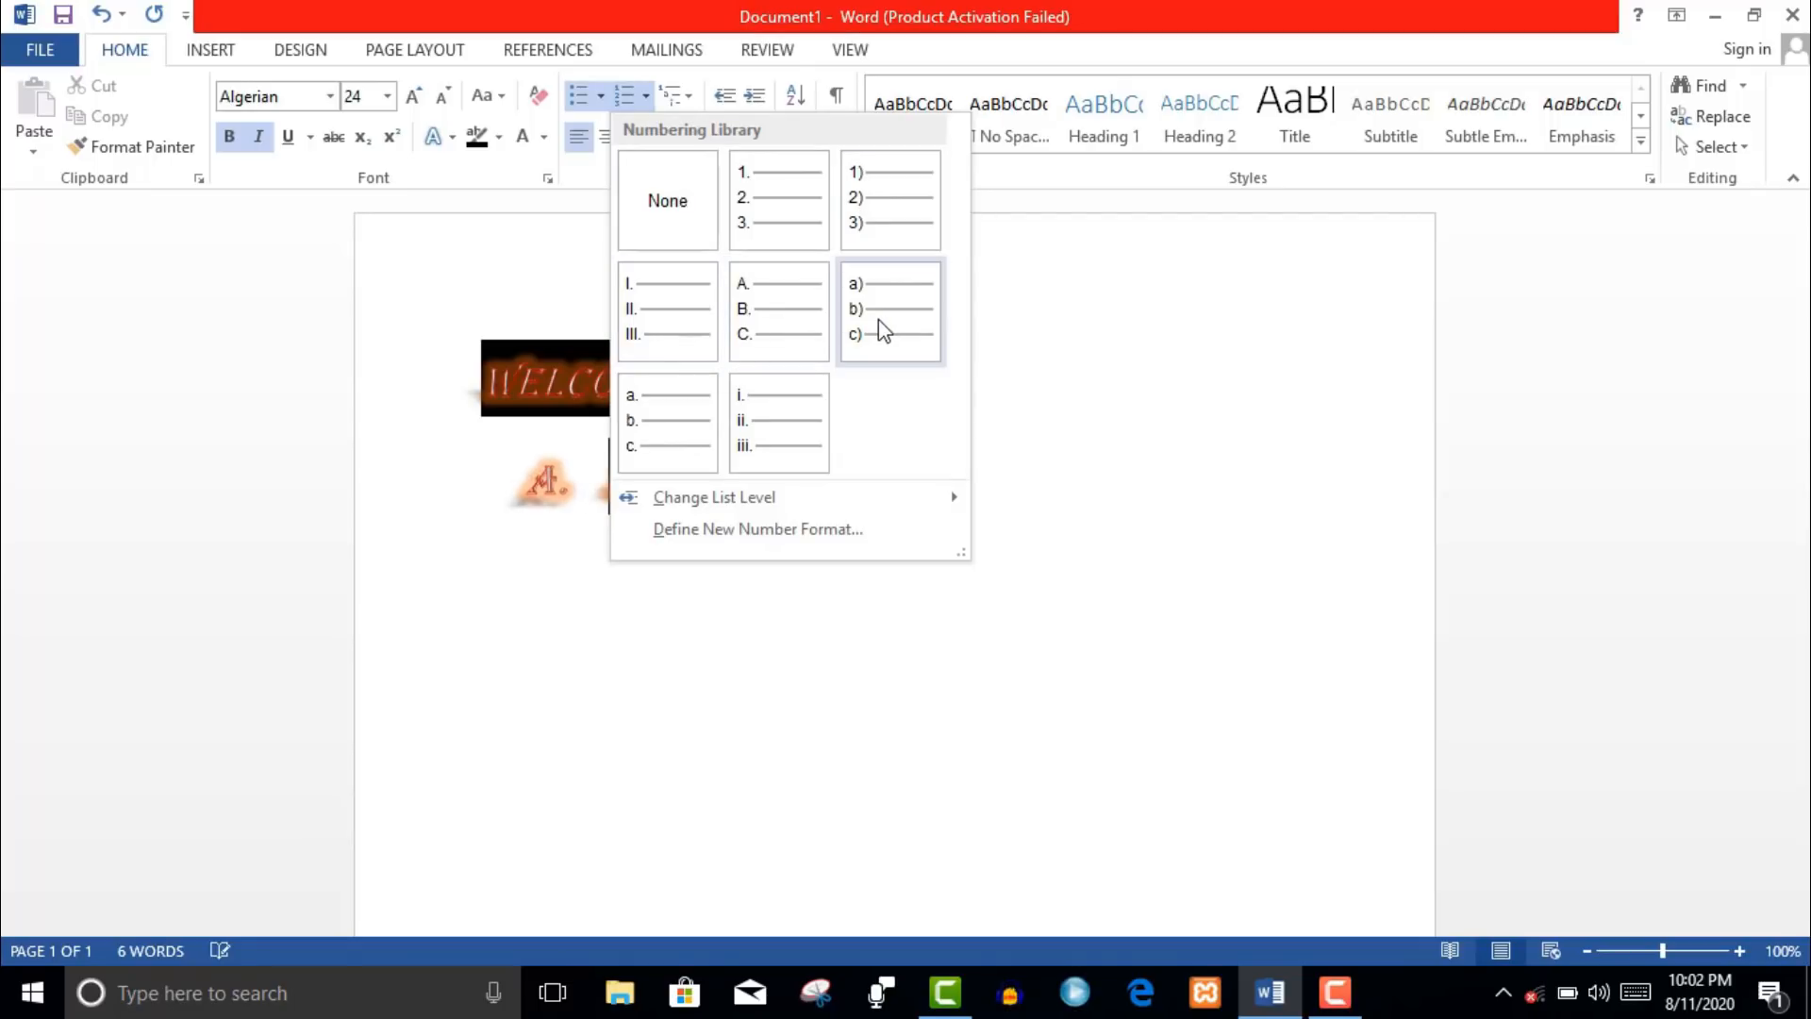
- Switch to A., B., C. lettering, add 'MS WORD' as item B, and start item C
{"action": "left_click", "coordinate": [772, 313]}
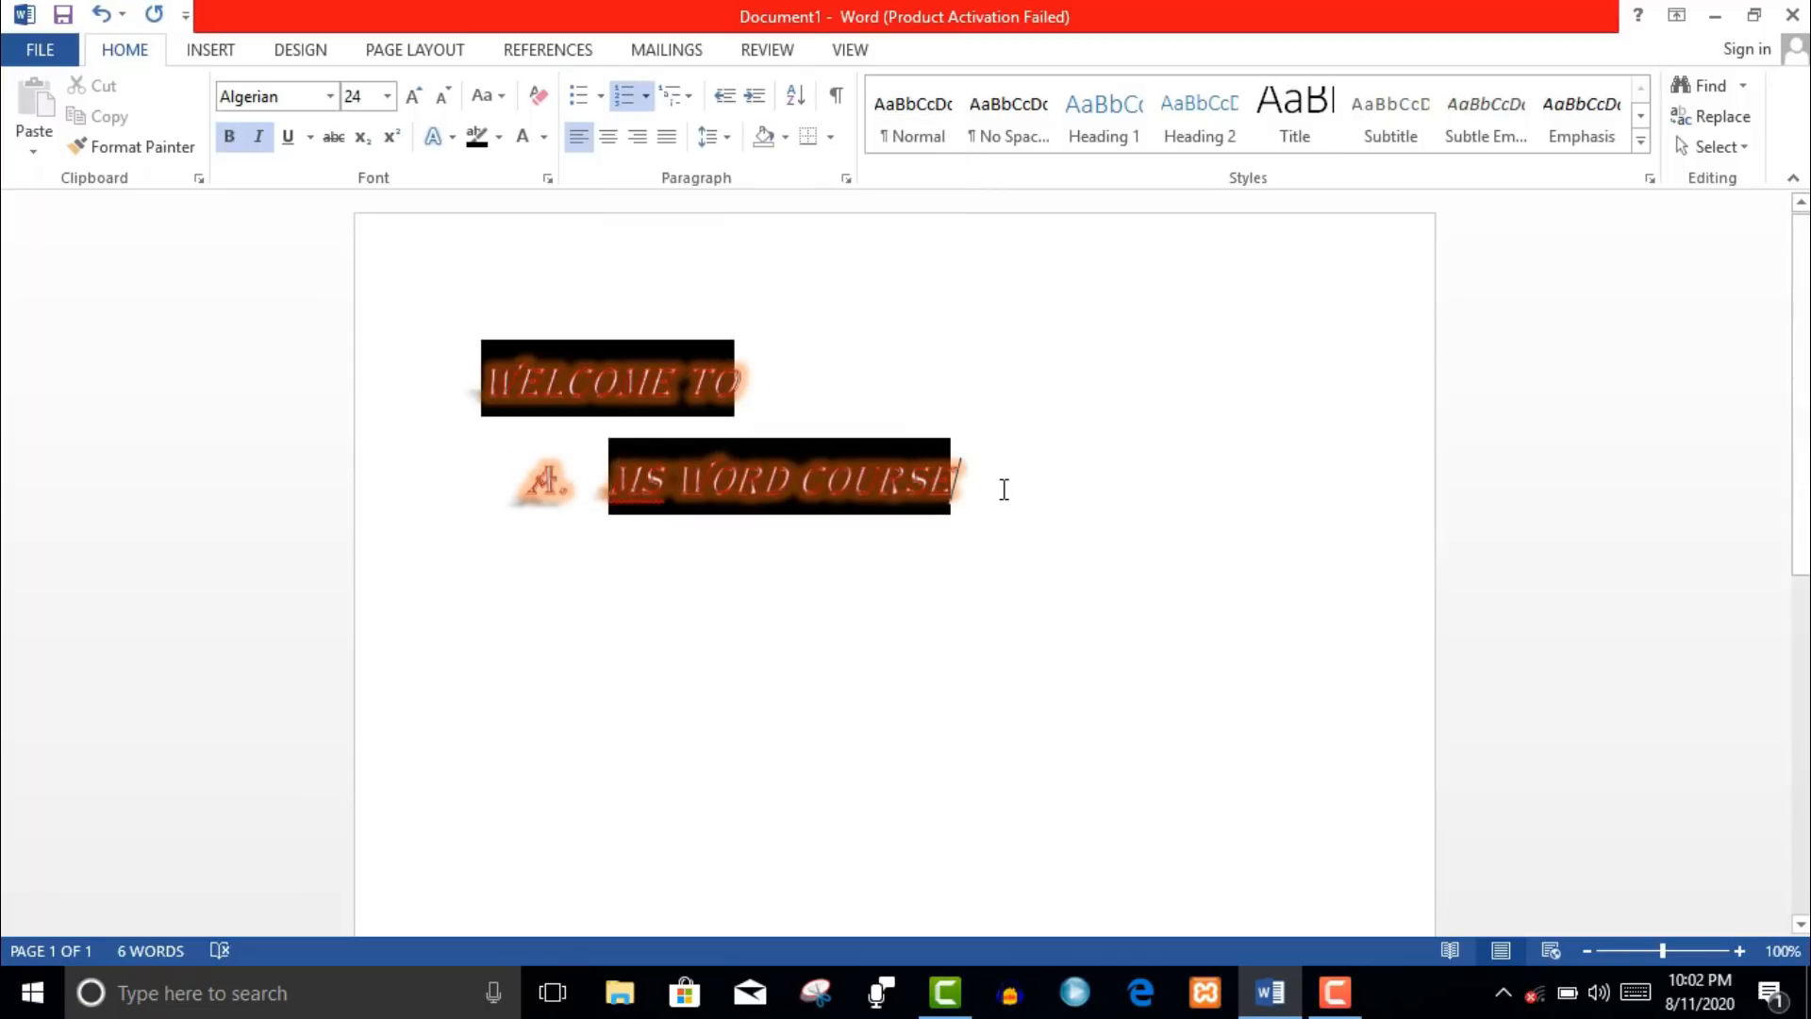
{"action": "key", "text": "Return"}
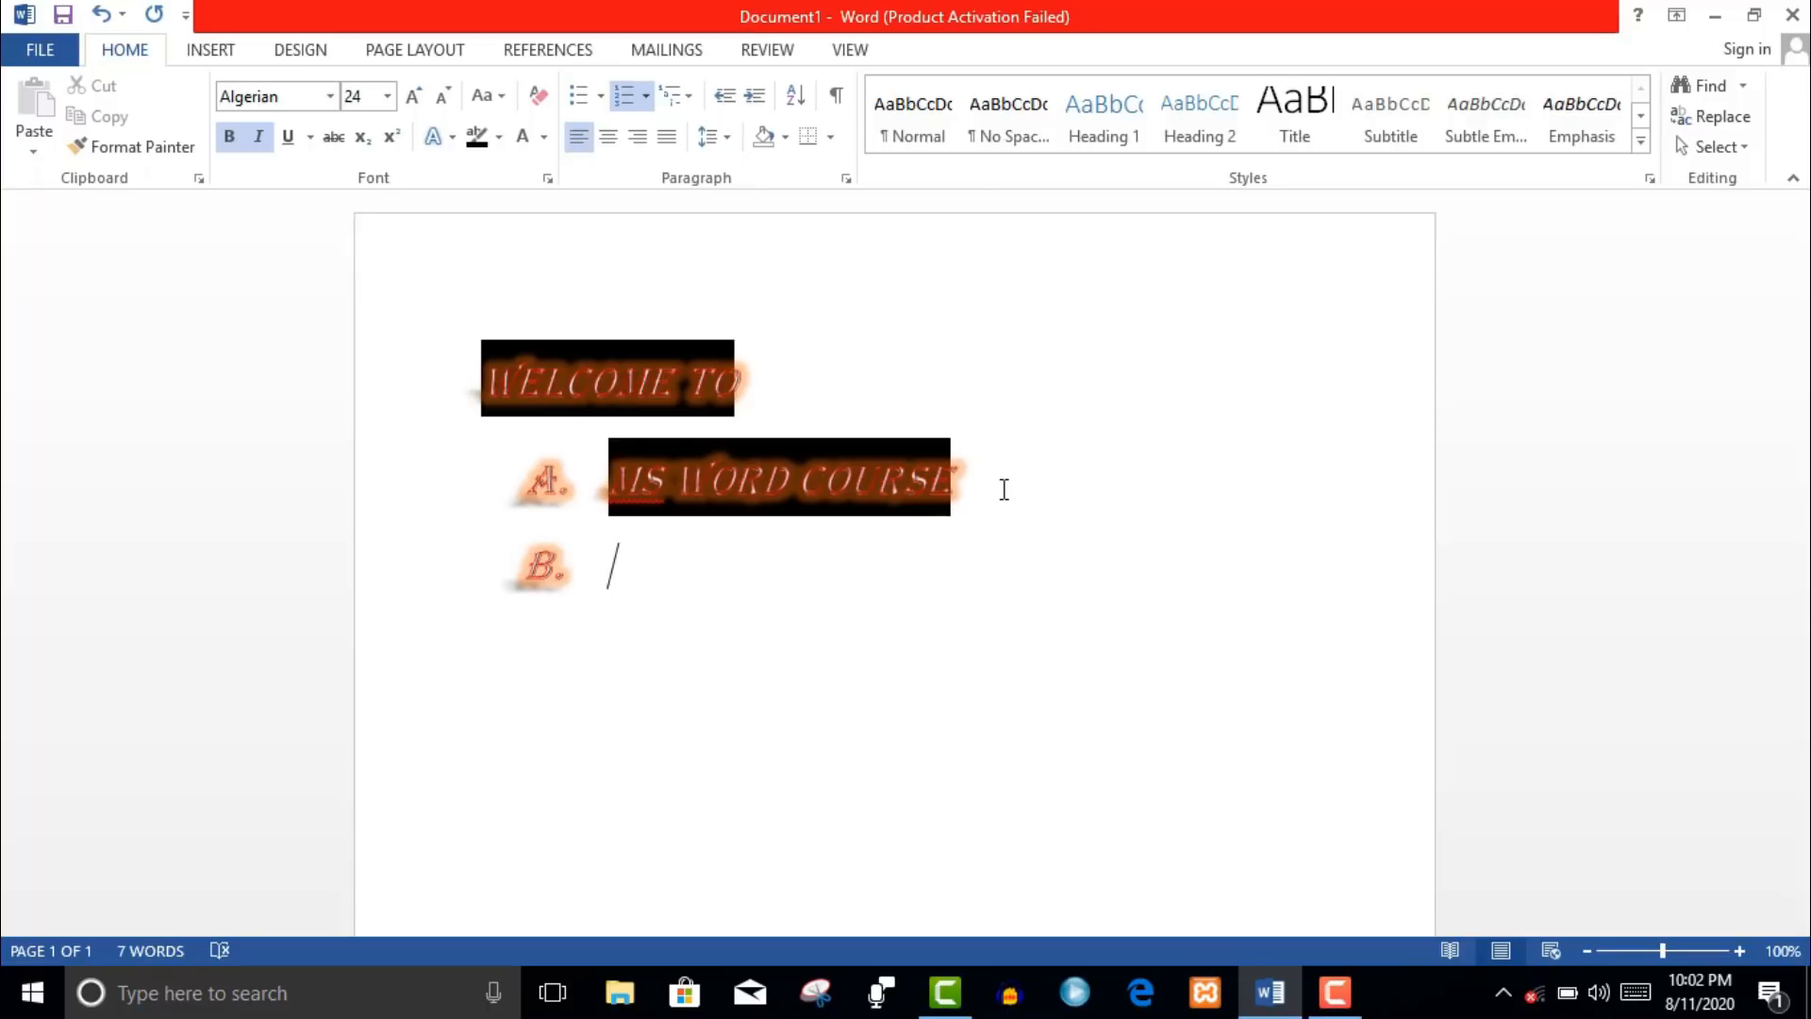
{"action": "type", "text": "MS WORD 2"}
{"action": "key", "text": "BackSpace"}
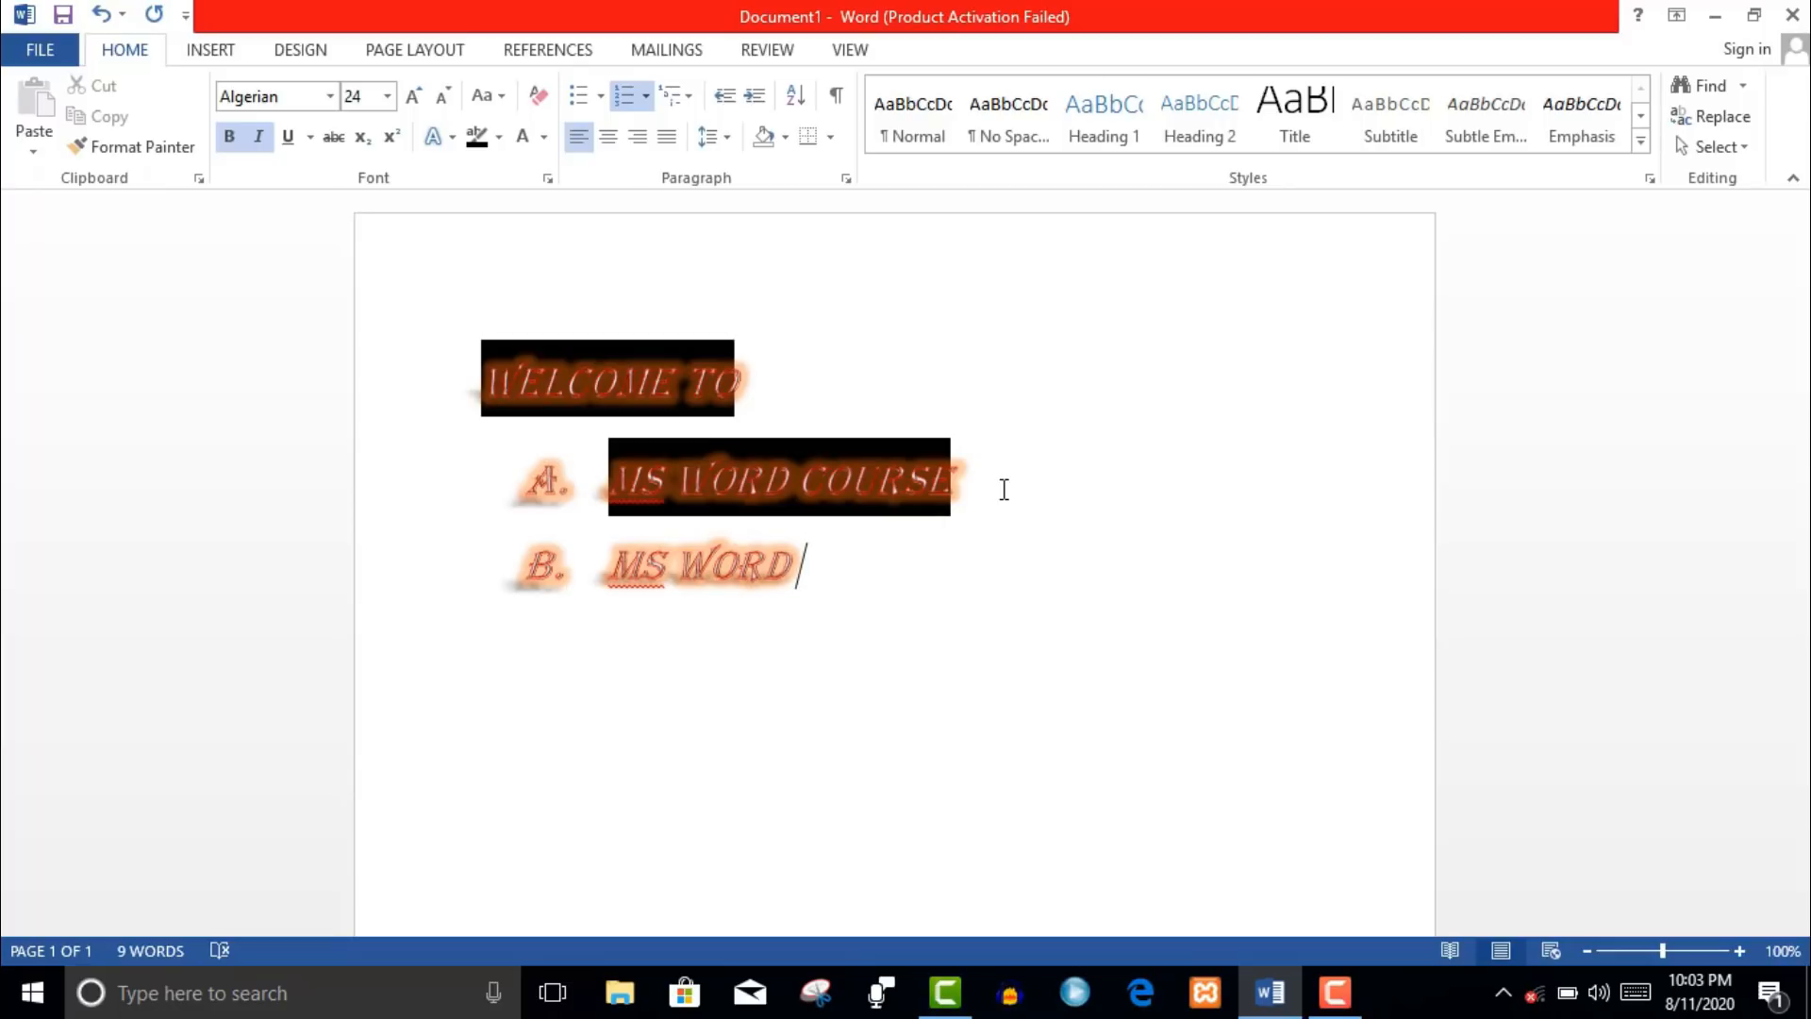
{"action": "key", "text": "Return"}
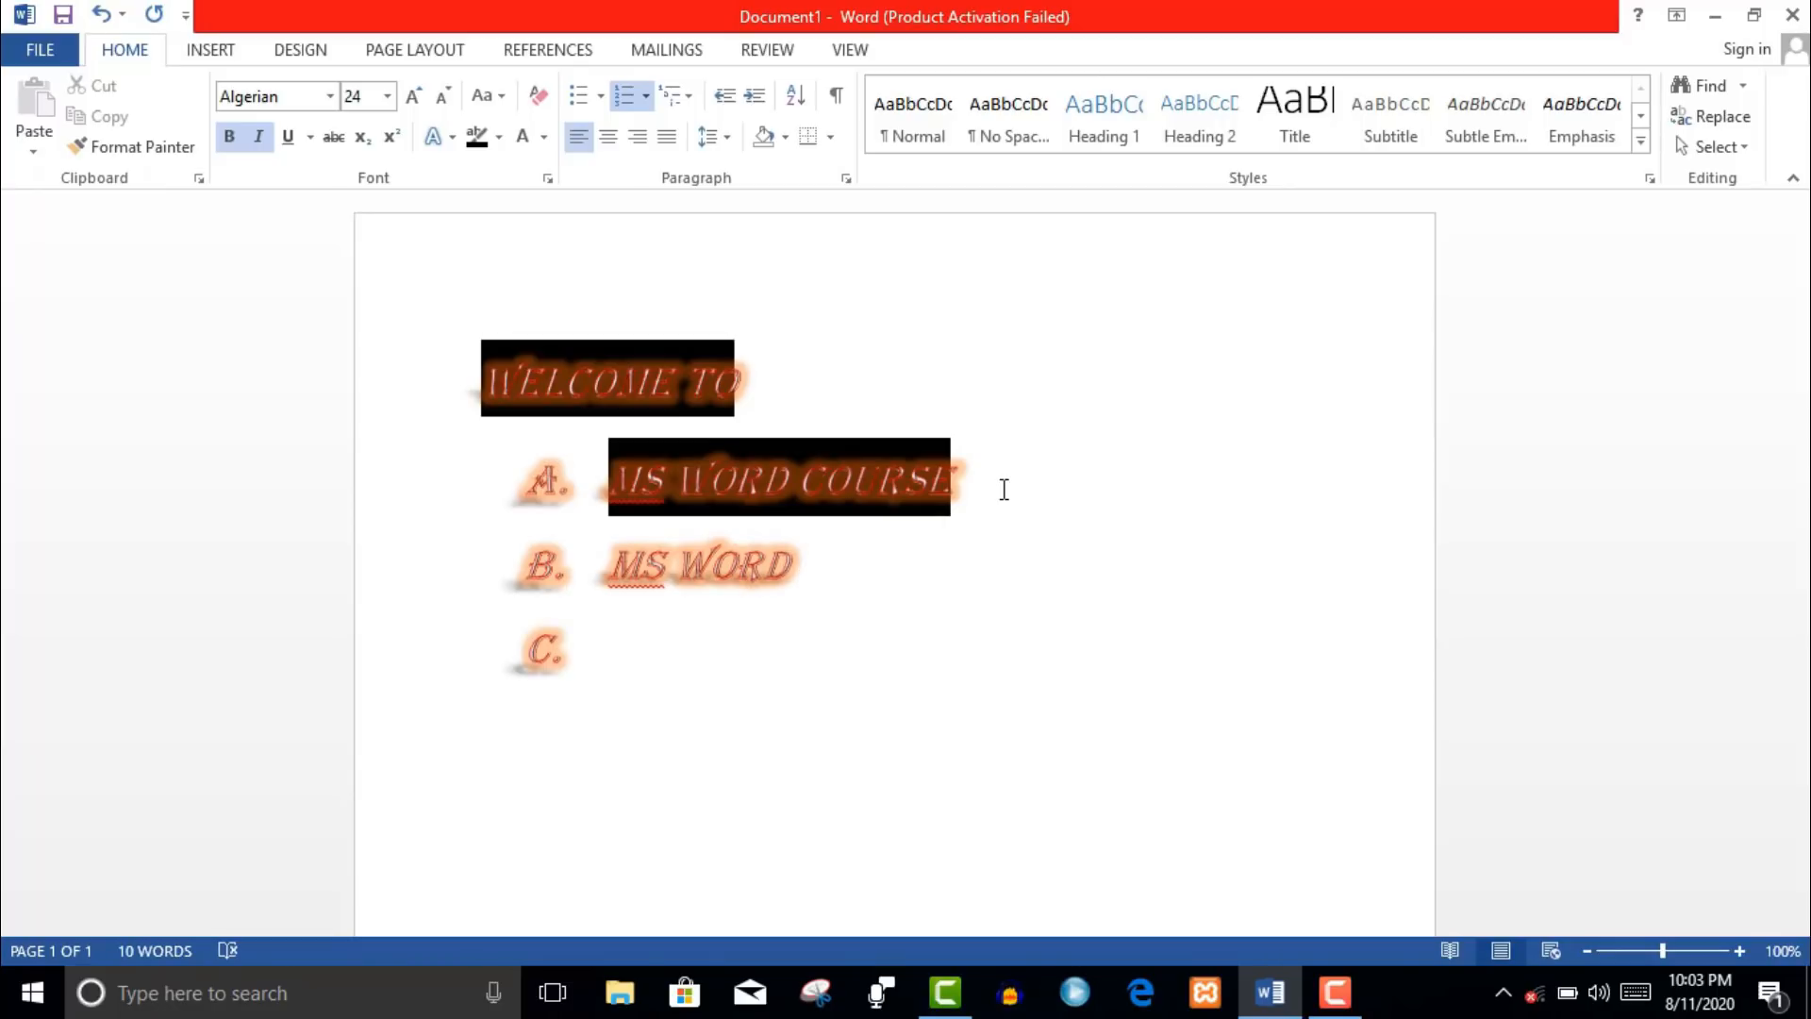
- Add WELCOME as the next item and renumber the list in the 1), a), i) style
{"action": "type", "text": "W"}
{"action": "left_click", "coordinate": [677, 95]}
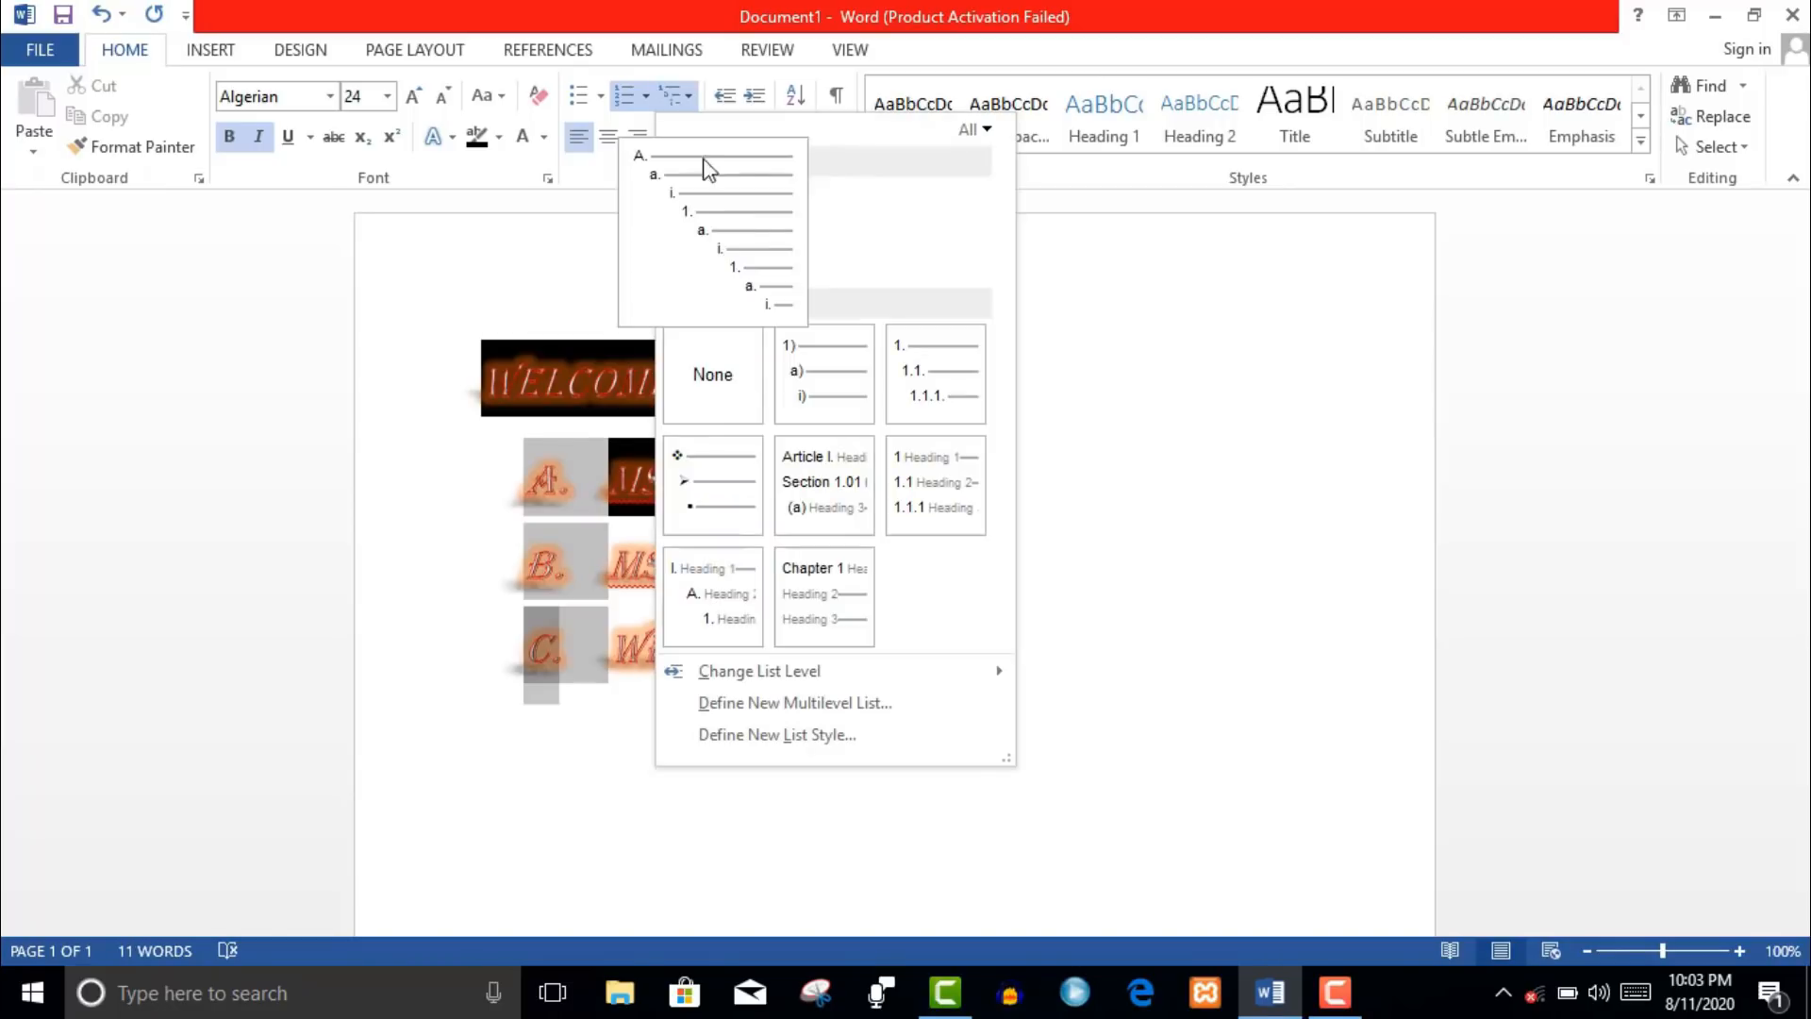
{"action": "left_click", "coordinate": [688, 102]}
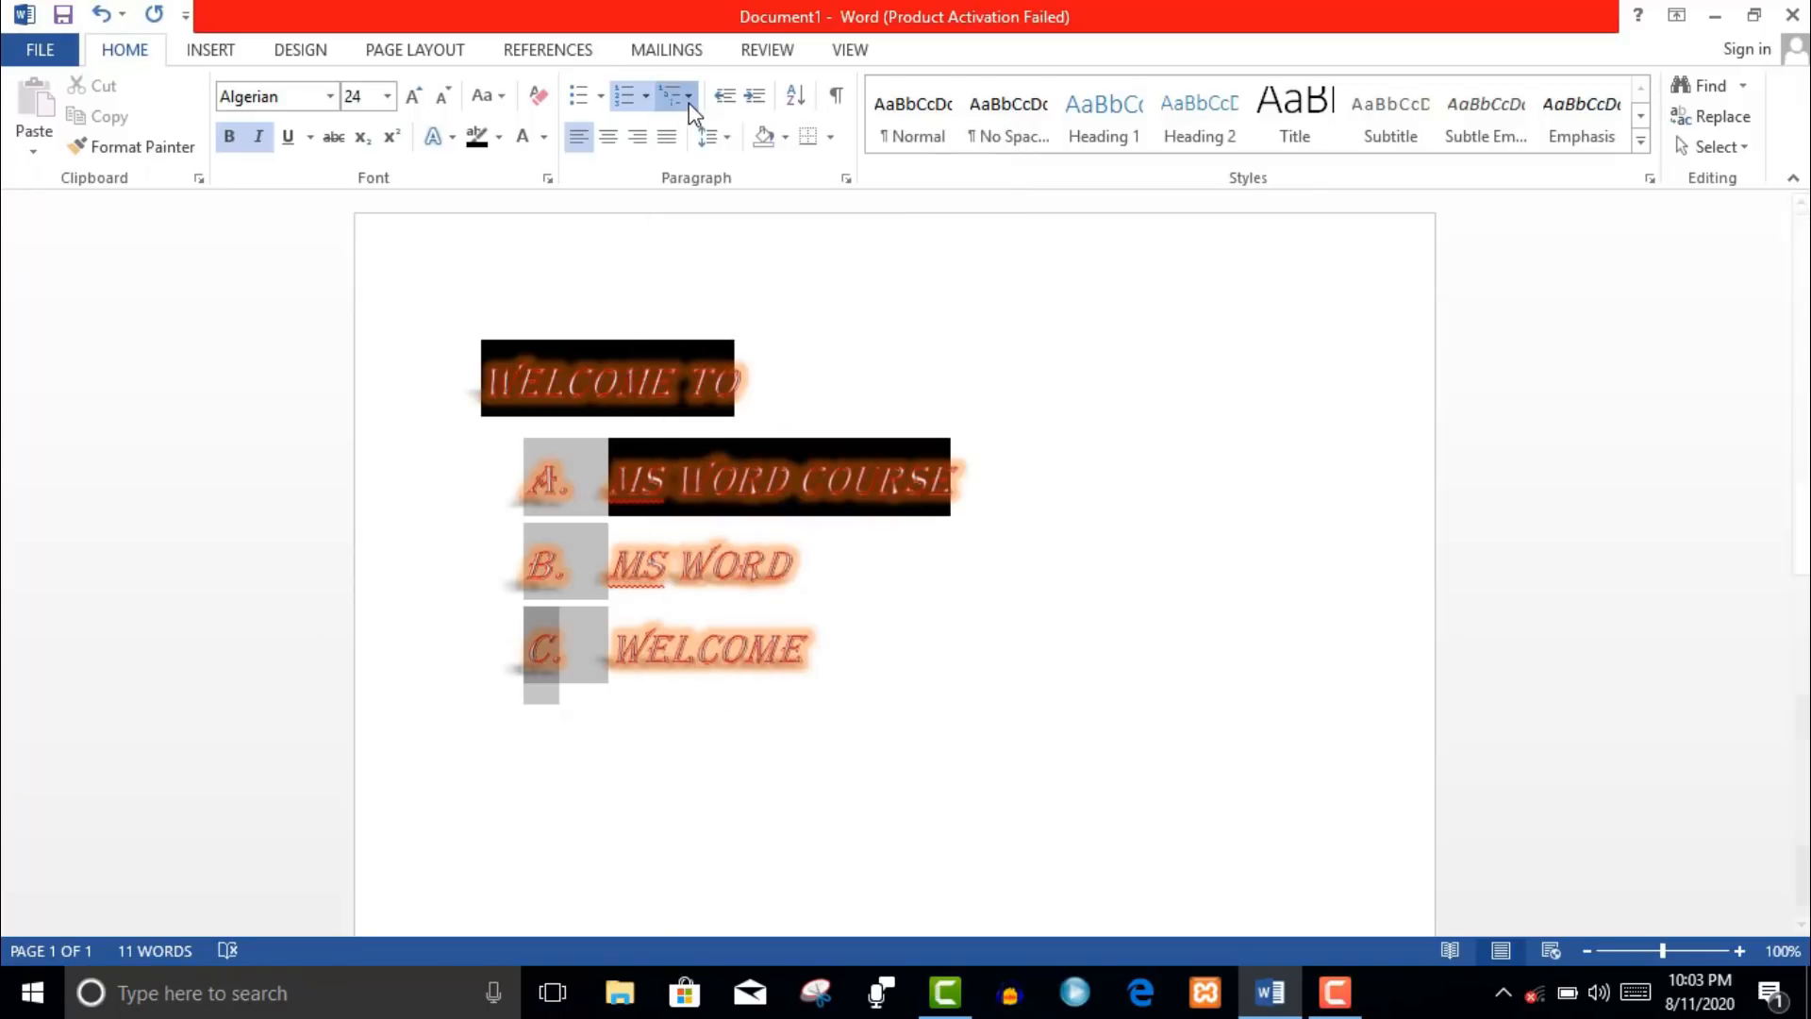
{"action": "left_click", "coordinate": [688, 102]}
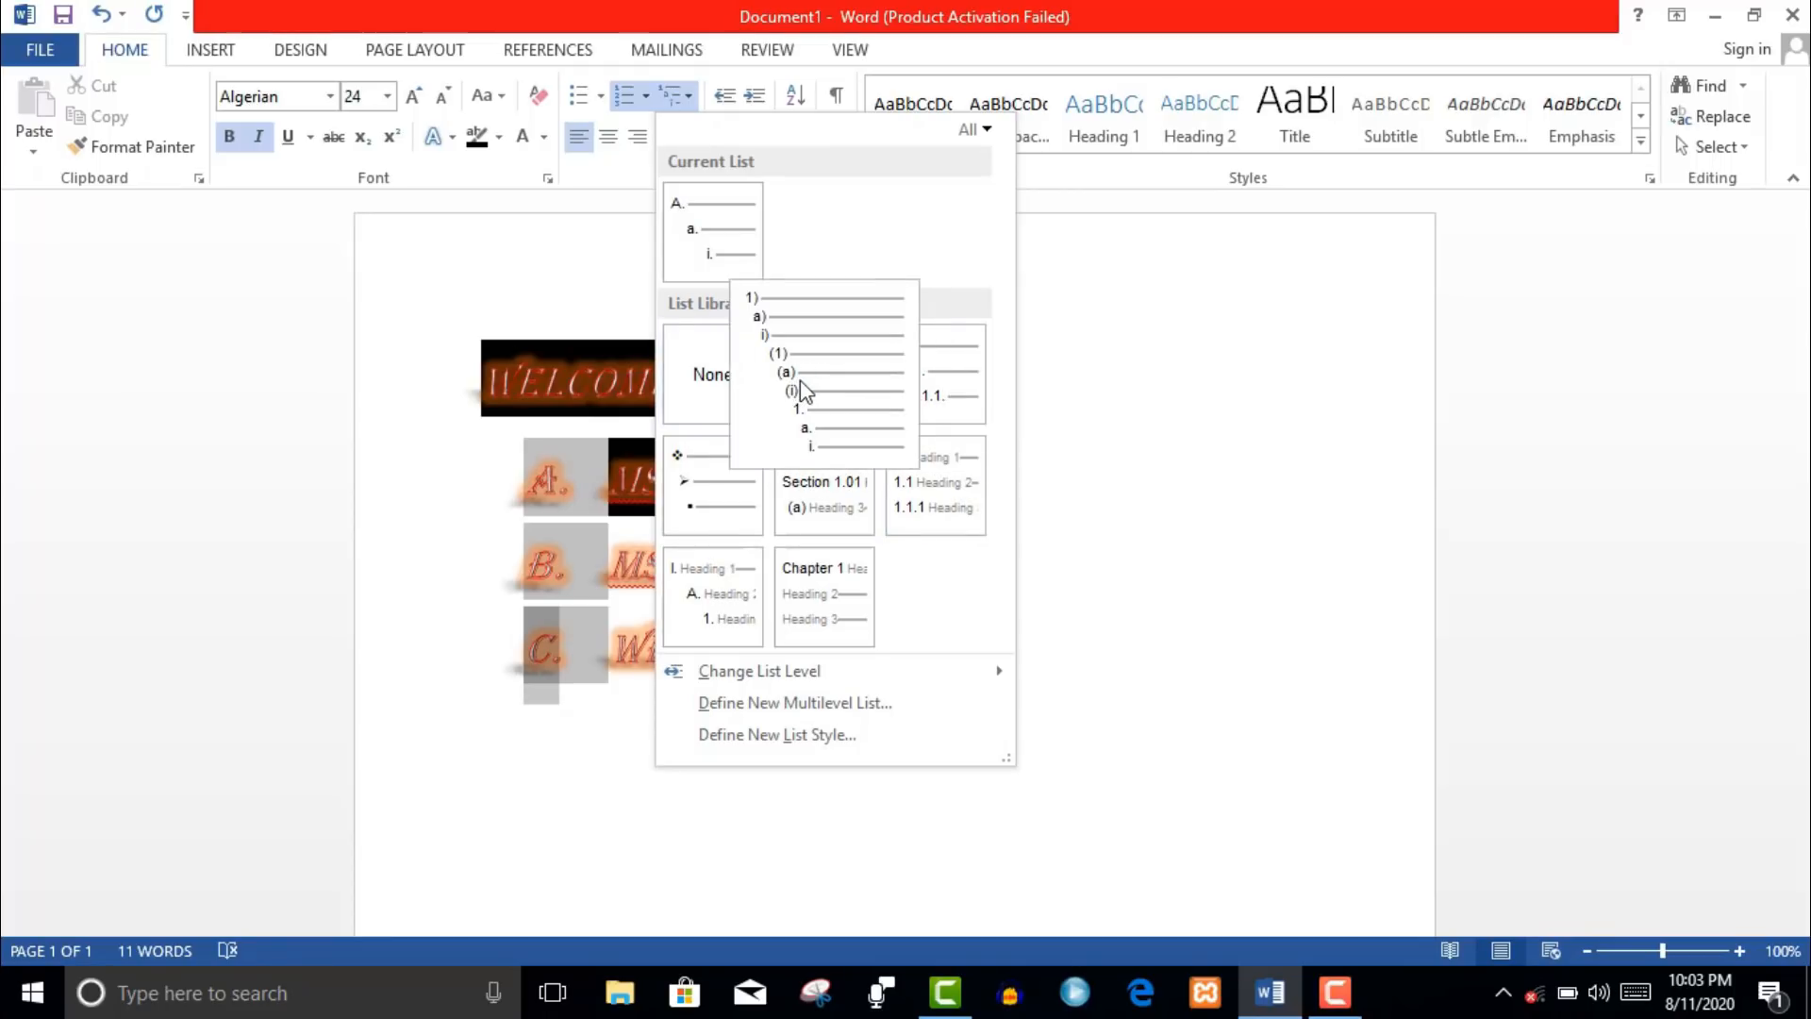
{"action": "left_click", "coordinate": [800, 381]}
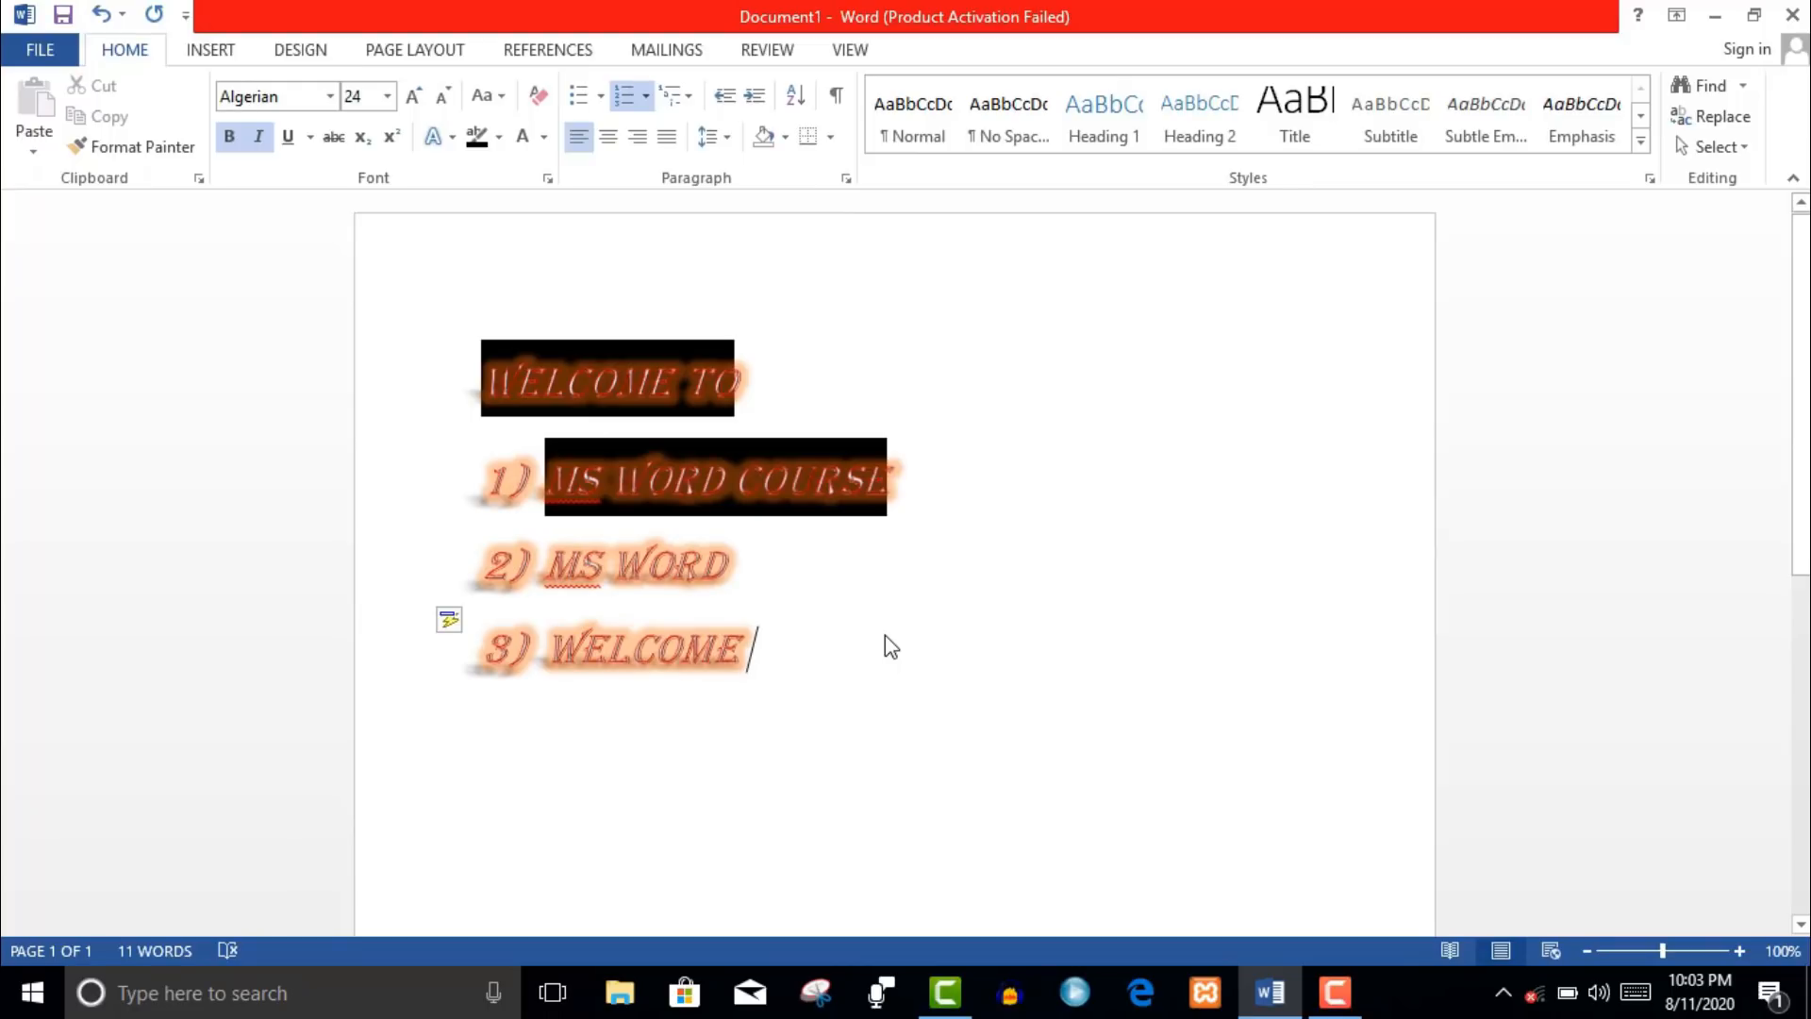
{"action": "key", "text": "Return"}
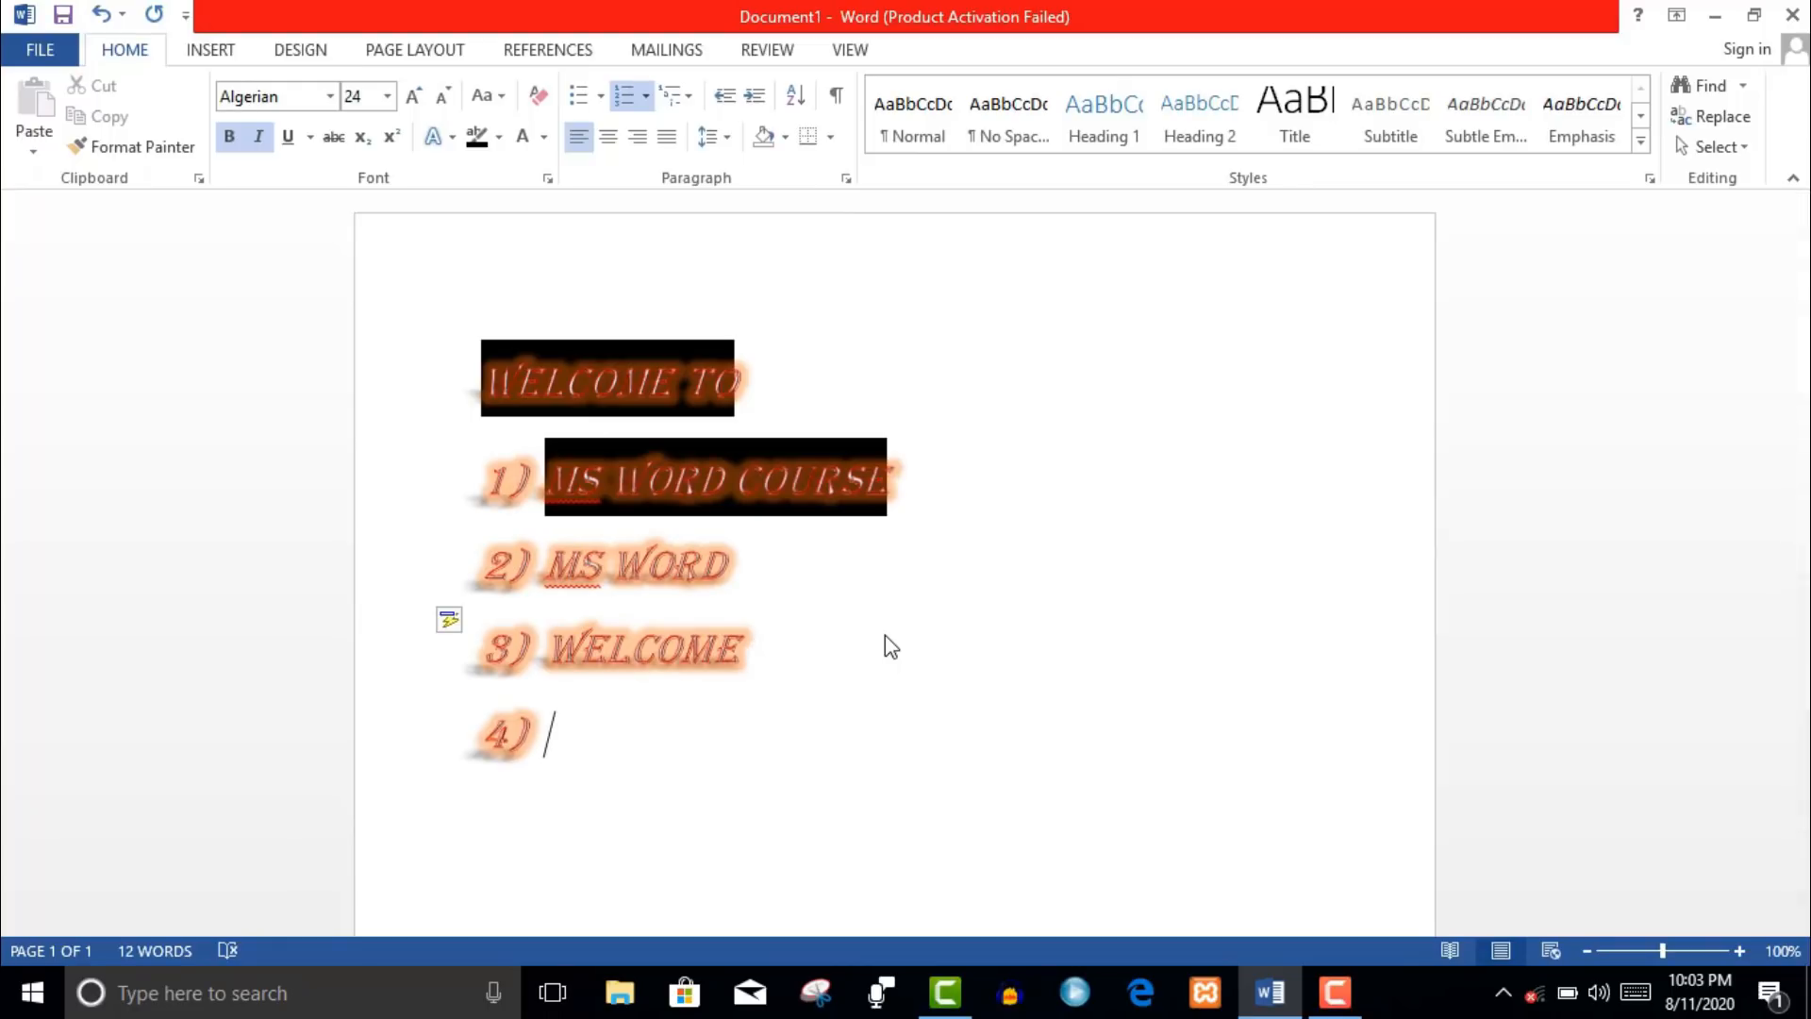
- Add POWER POINT as item 4) and start an empty item 5)
{"action": "type", "text": "P"}
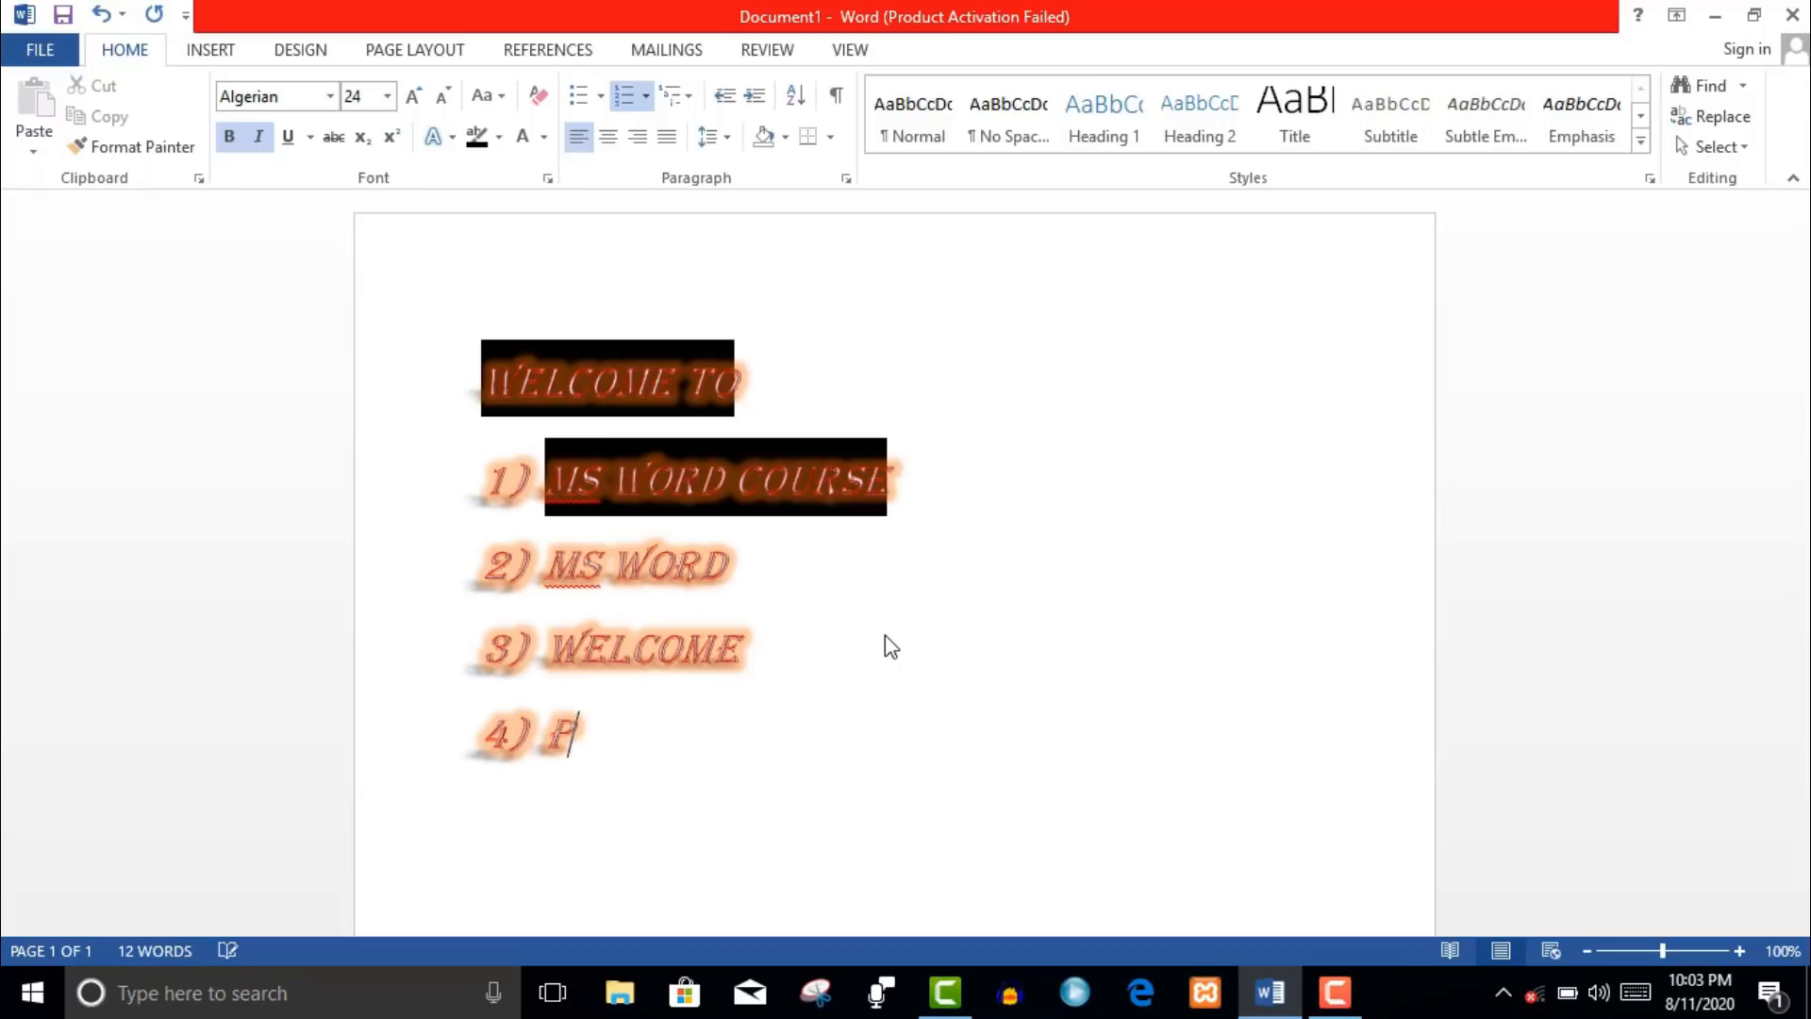
{"action": "type", "text": "OWER P"}
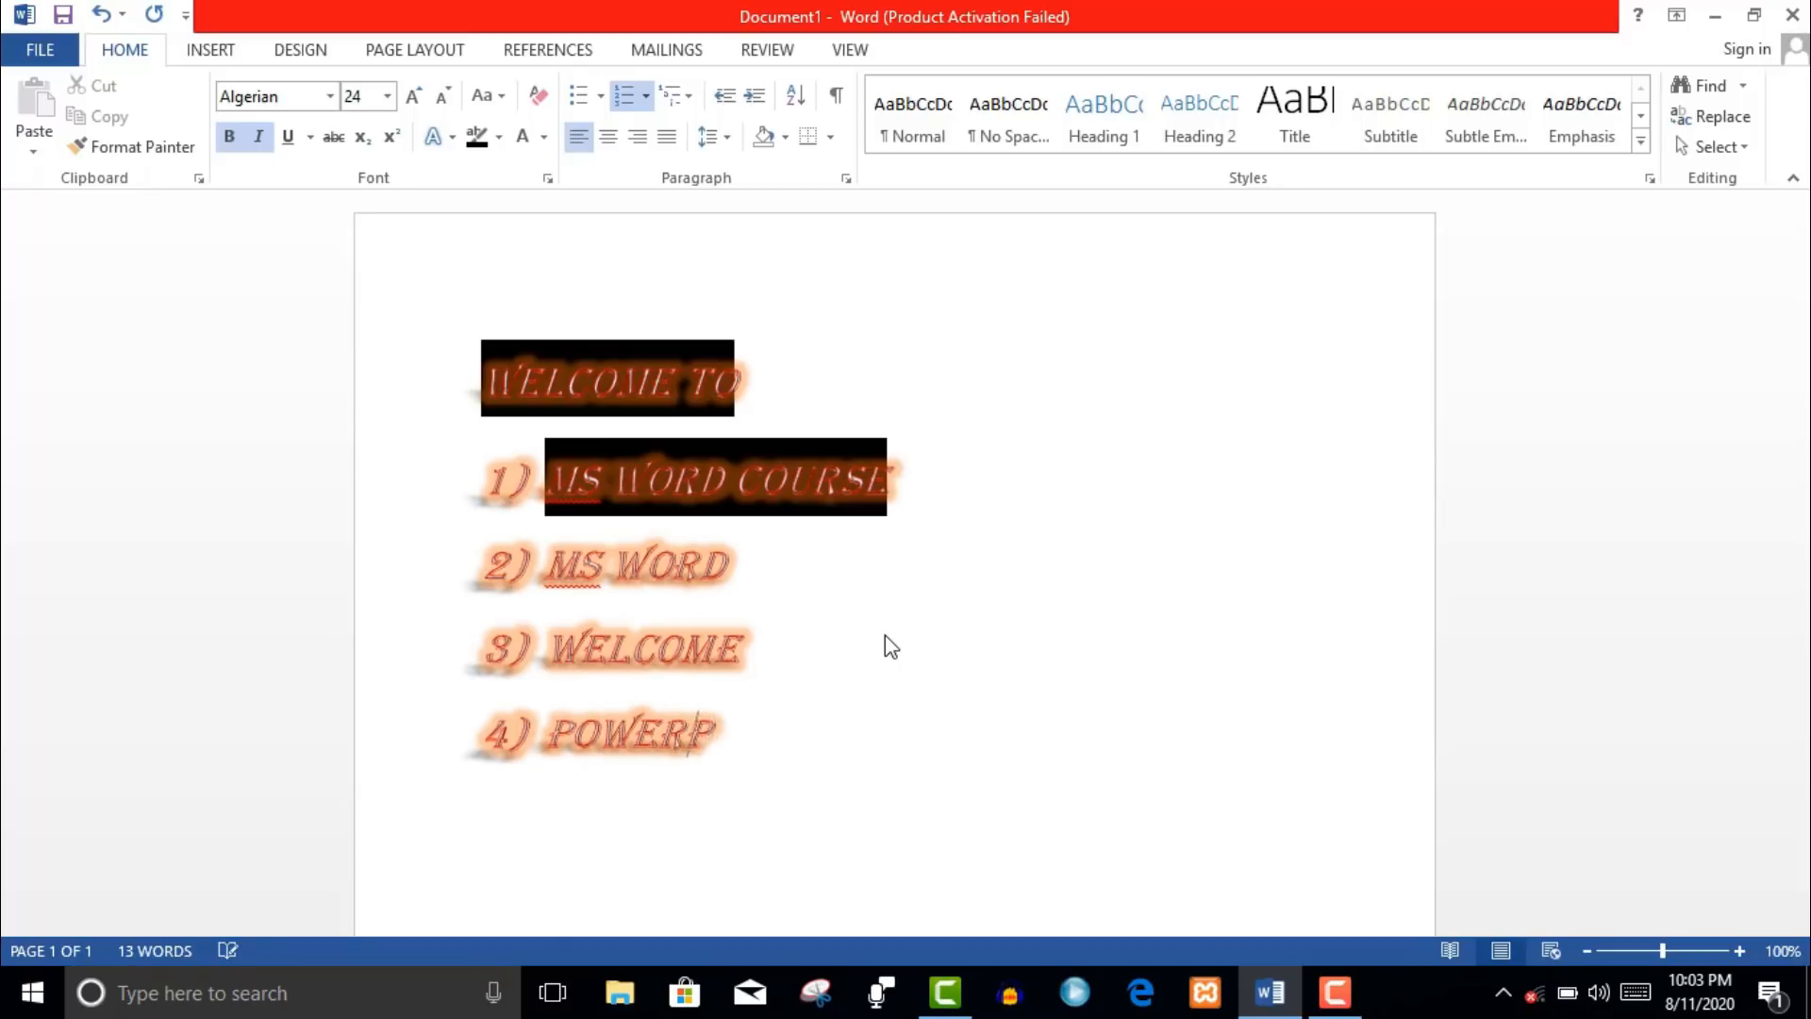
{"action": "key", "text": "BackSpace"}
{"action": "type", "text": "POINT"}
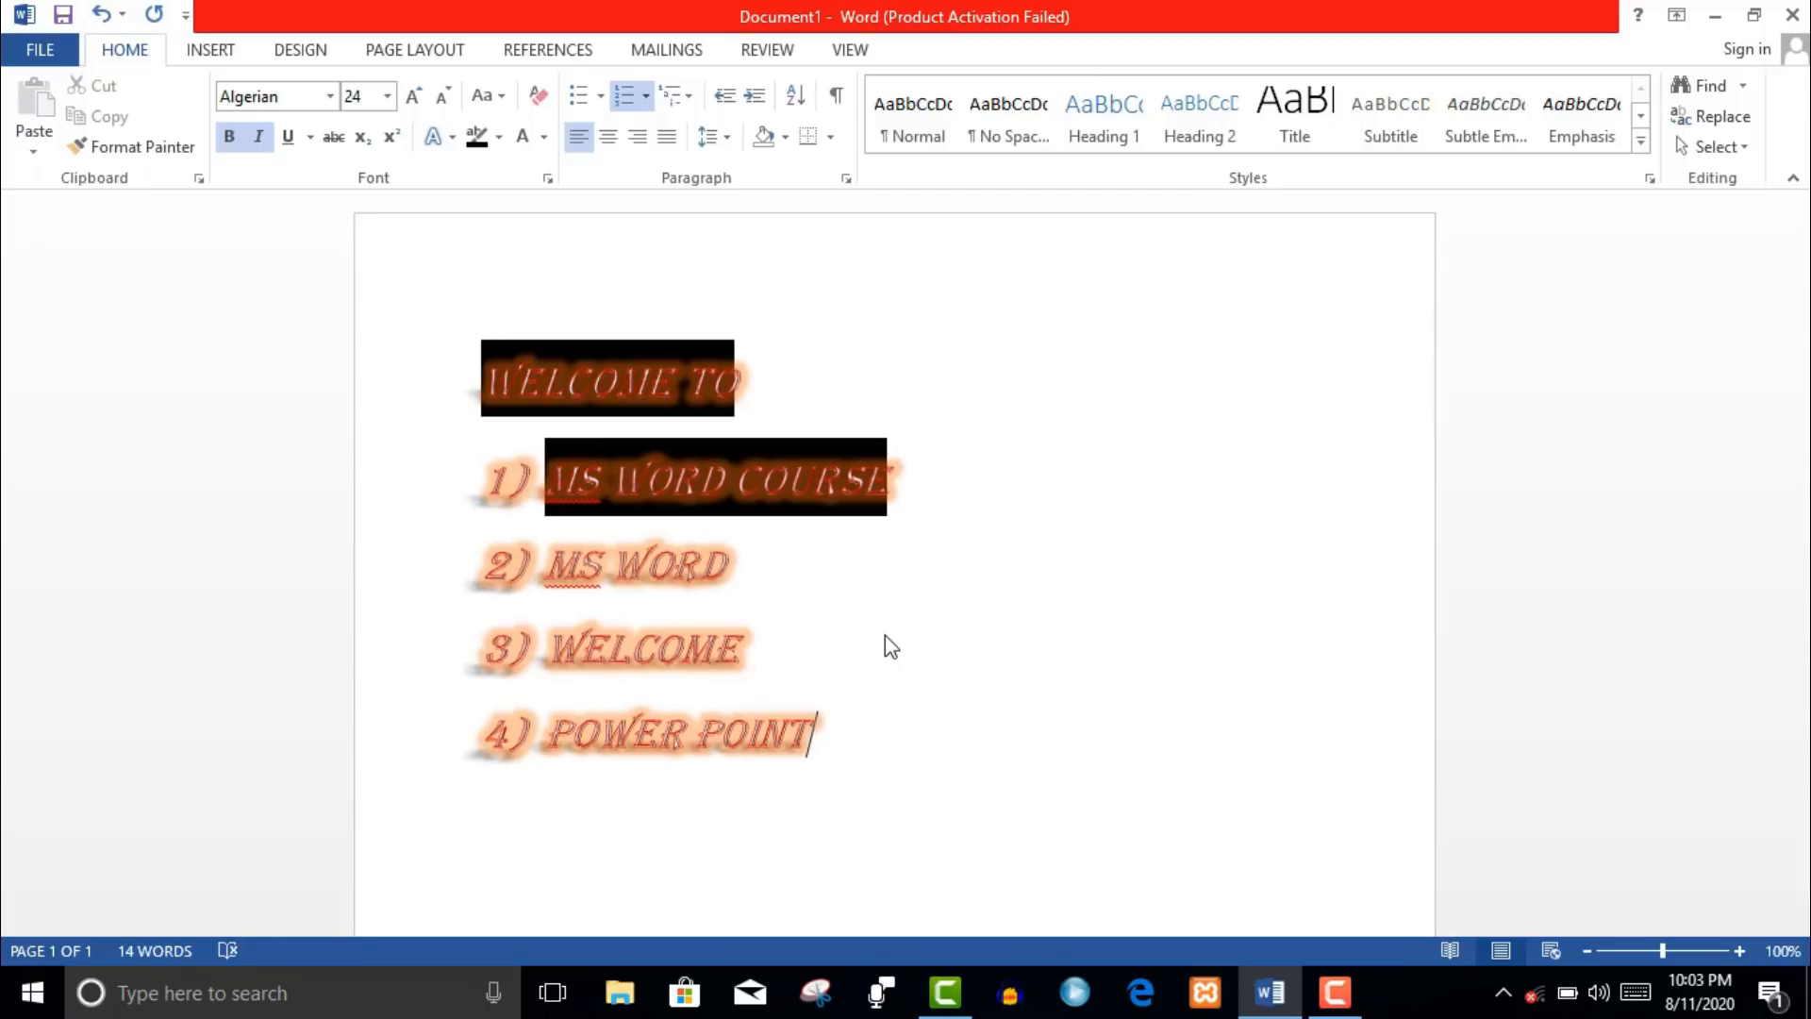
{"action": "key", "text": "Return"}
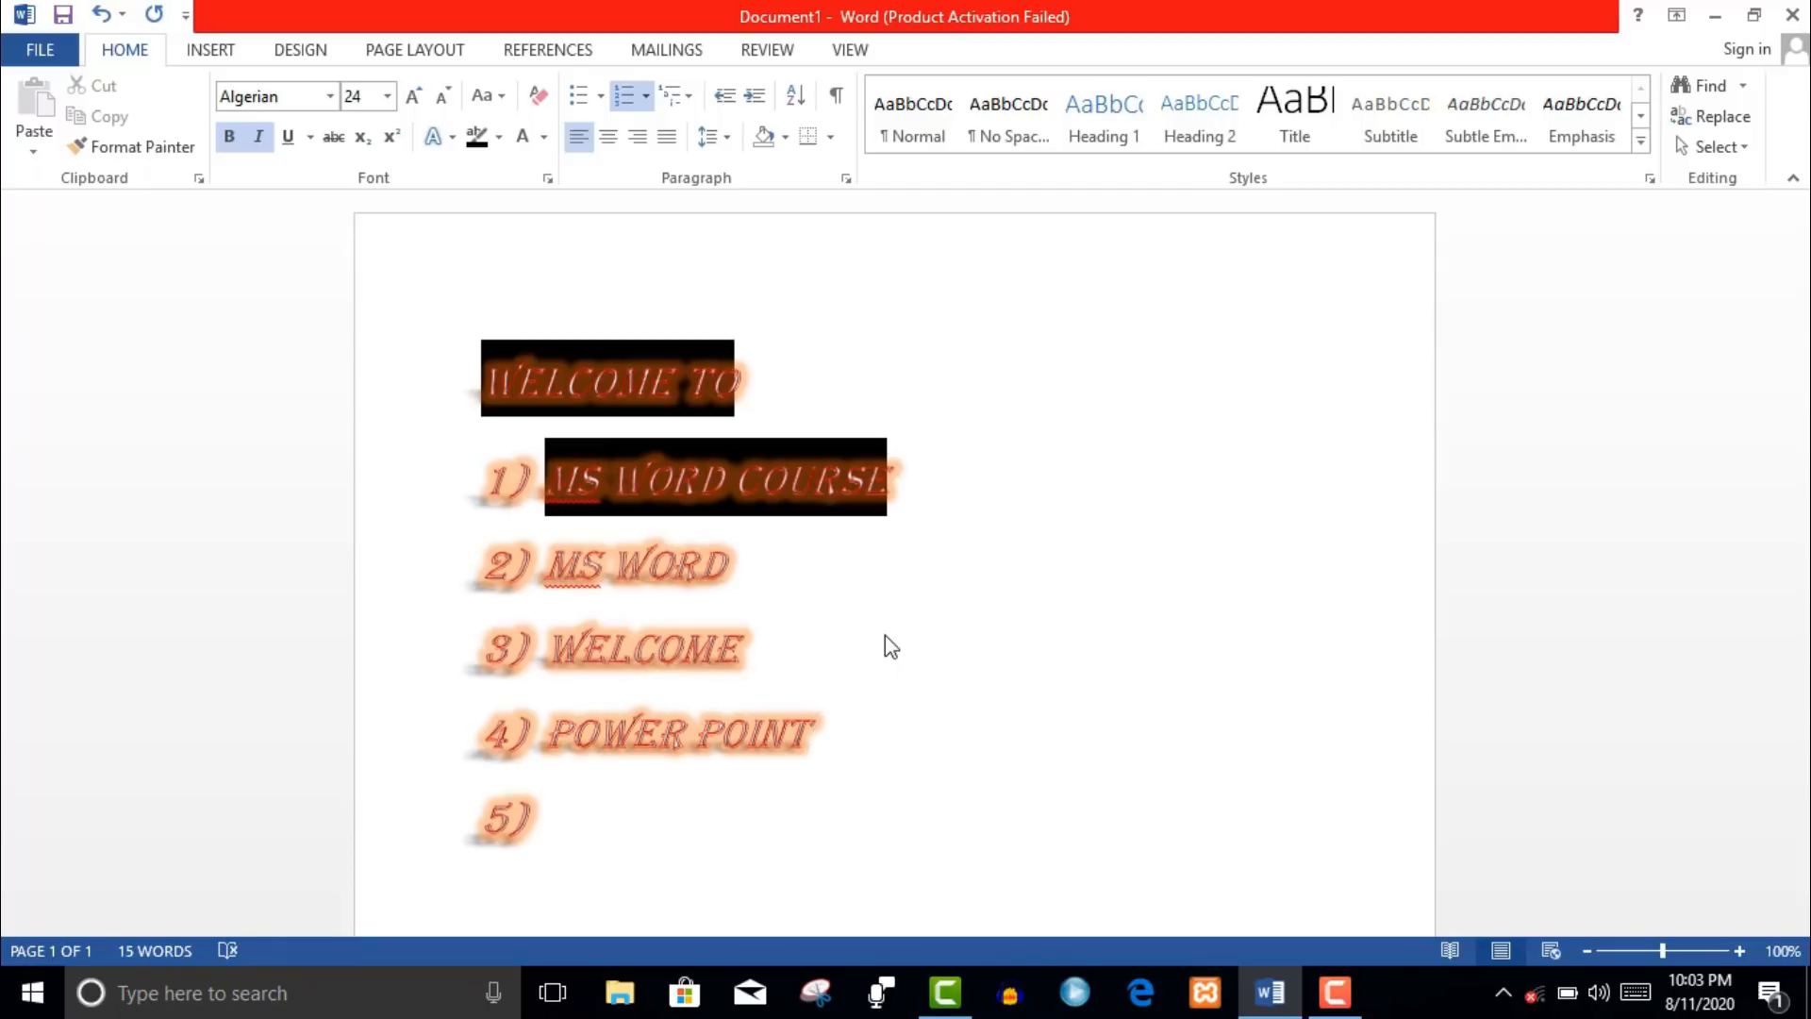
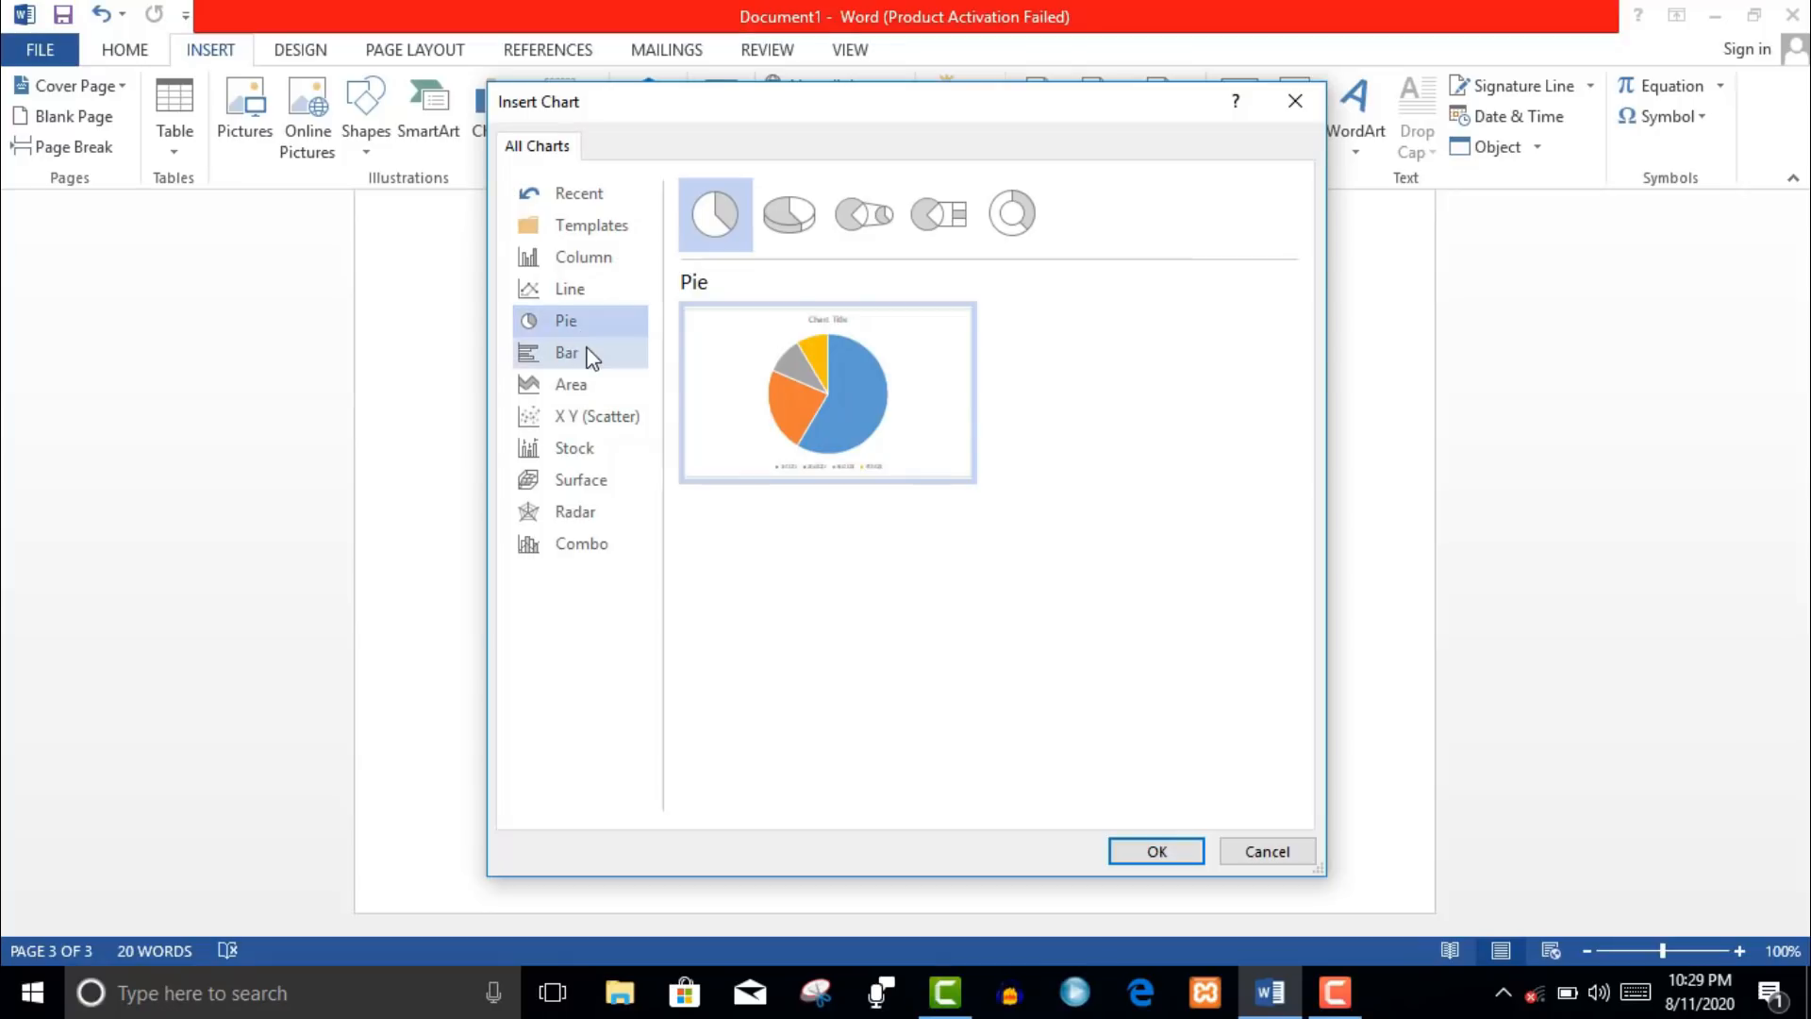
- Preview the Area, XY, Stock and Line types, then insert a Clustered Column chart
{"action": "left_click", "coordinate": [591, 387]}
{"action": "left_click", "coordinate": [604, 416]}
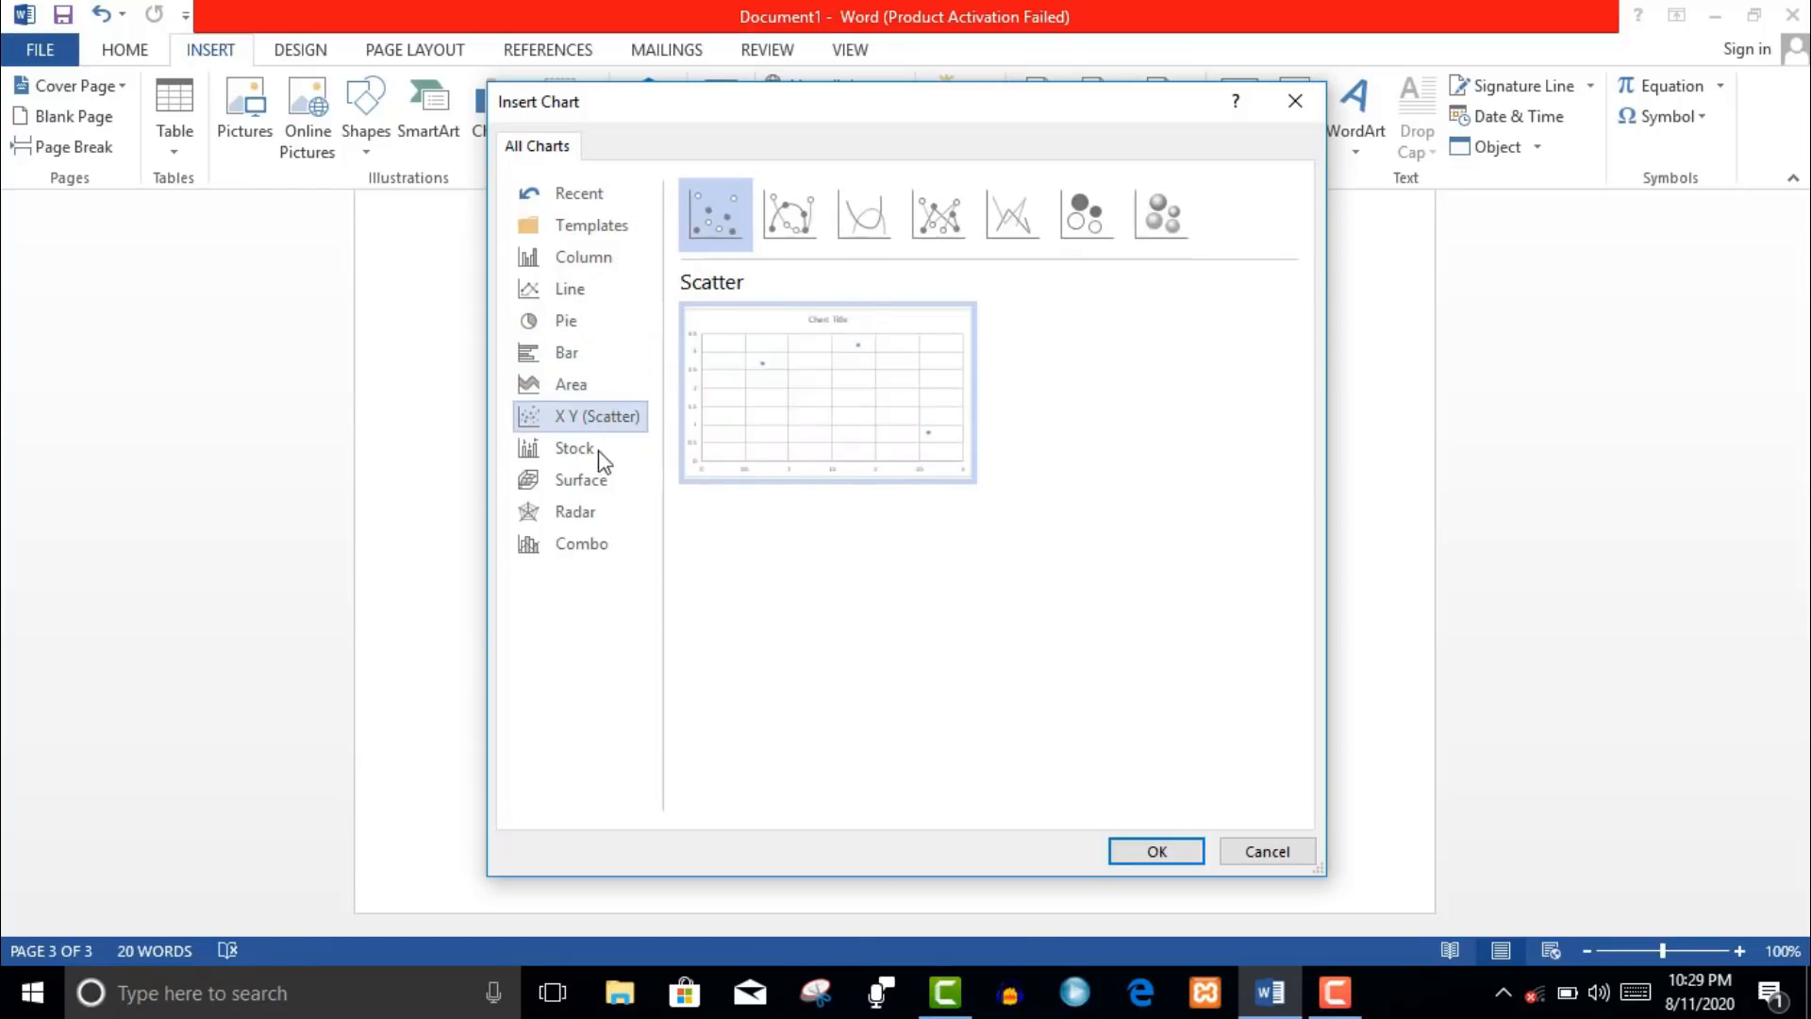
{"action": "left_click", "coordinate": [587, 449]}
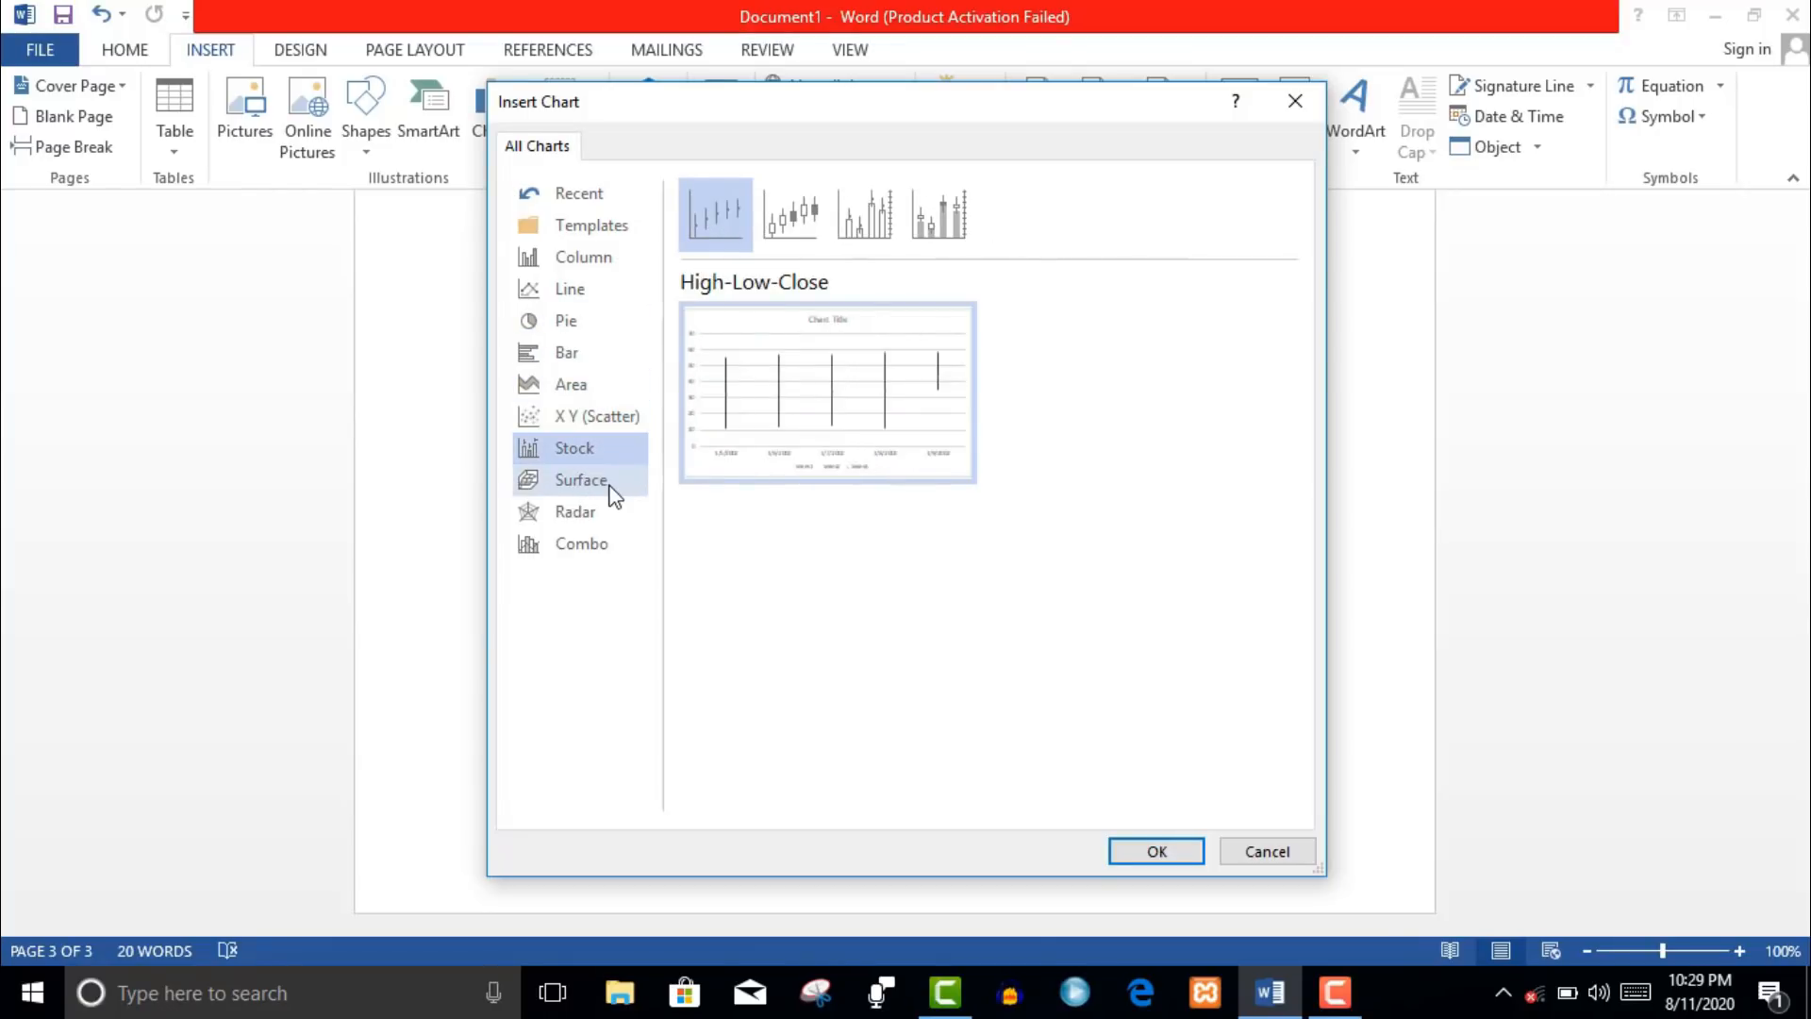
{"action": "left_click", "coordinate": [567, 300]}
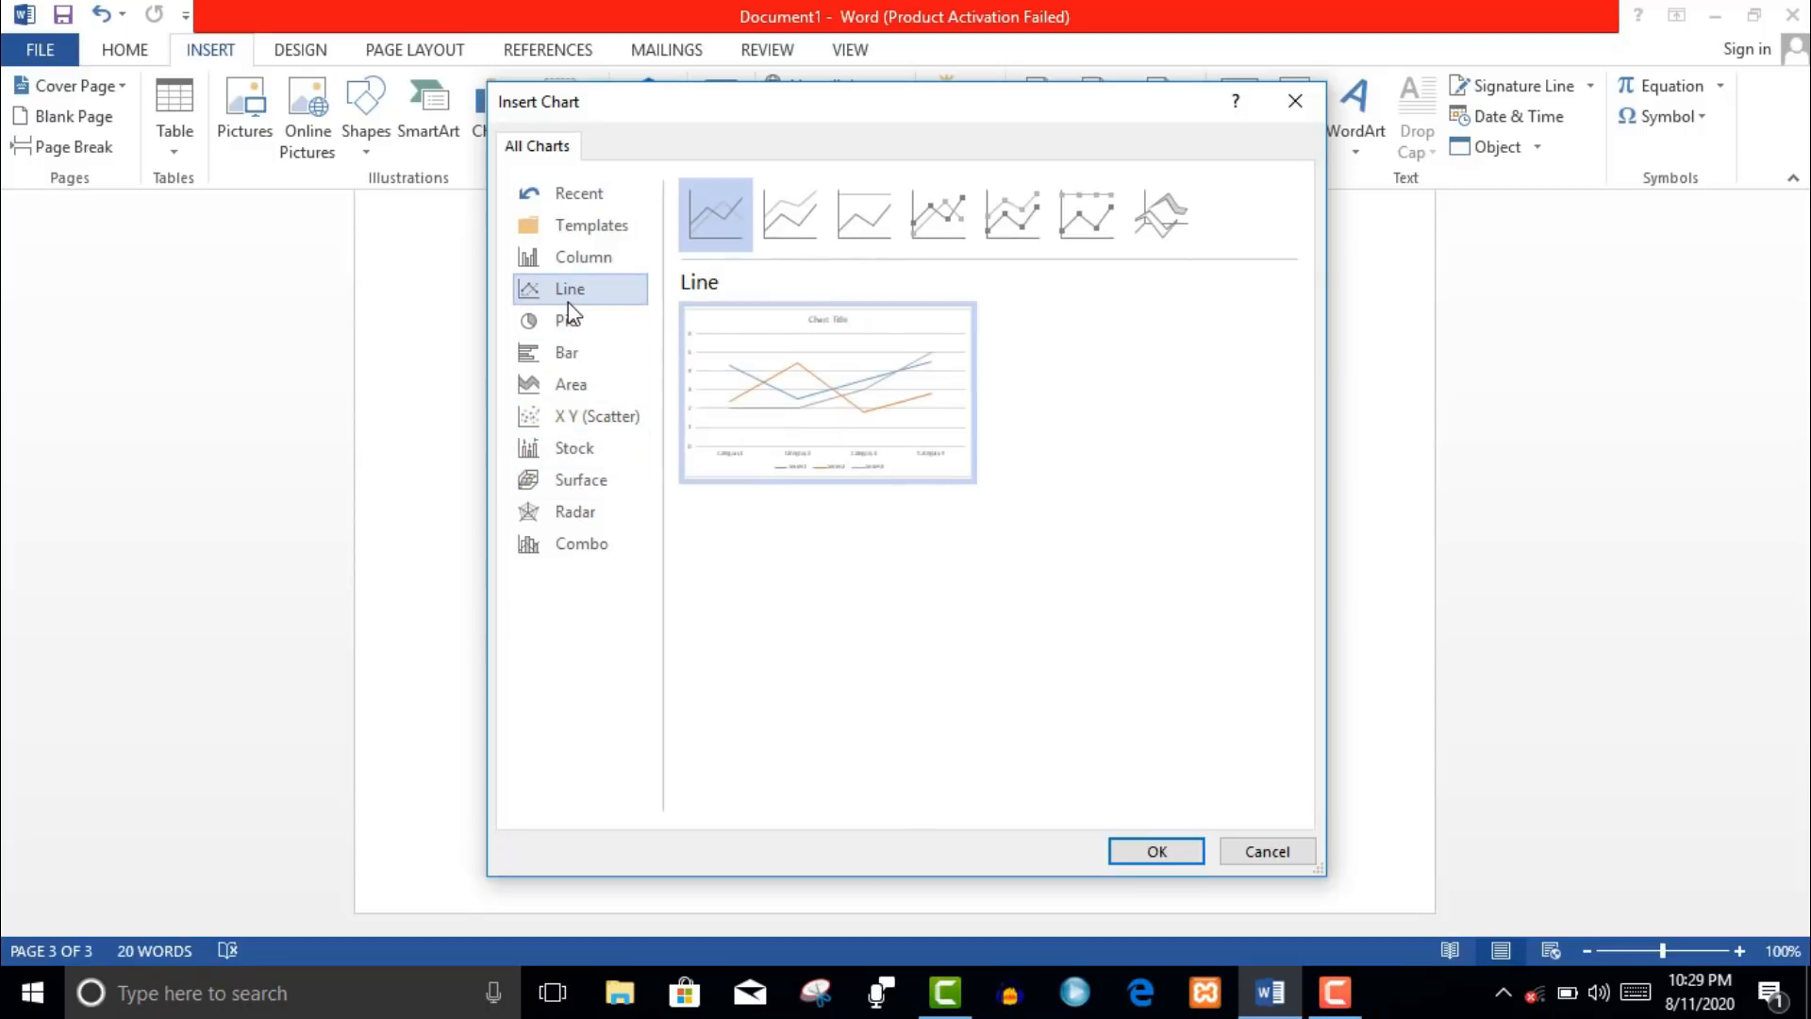
{"action": "left_click", "coordinate": [581, 265]}
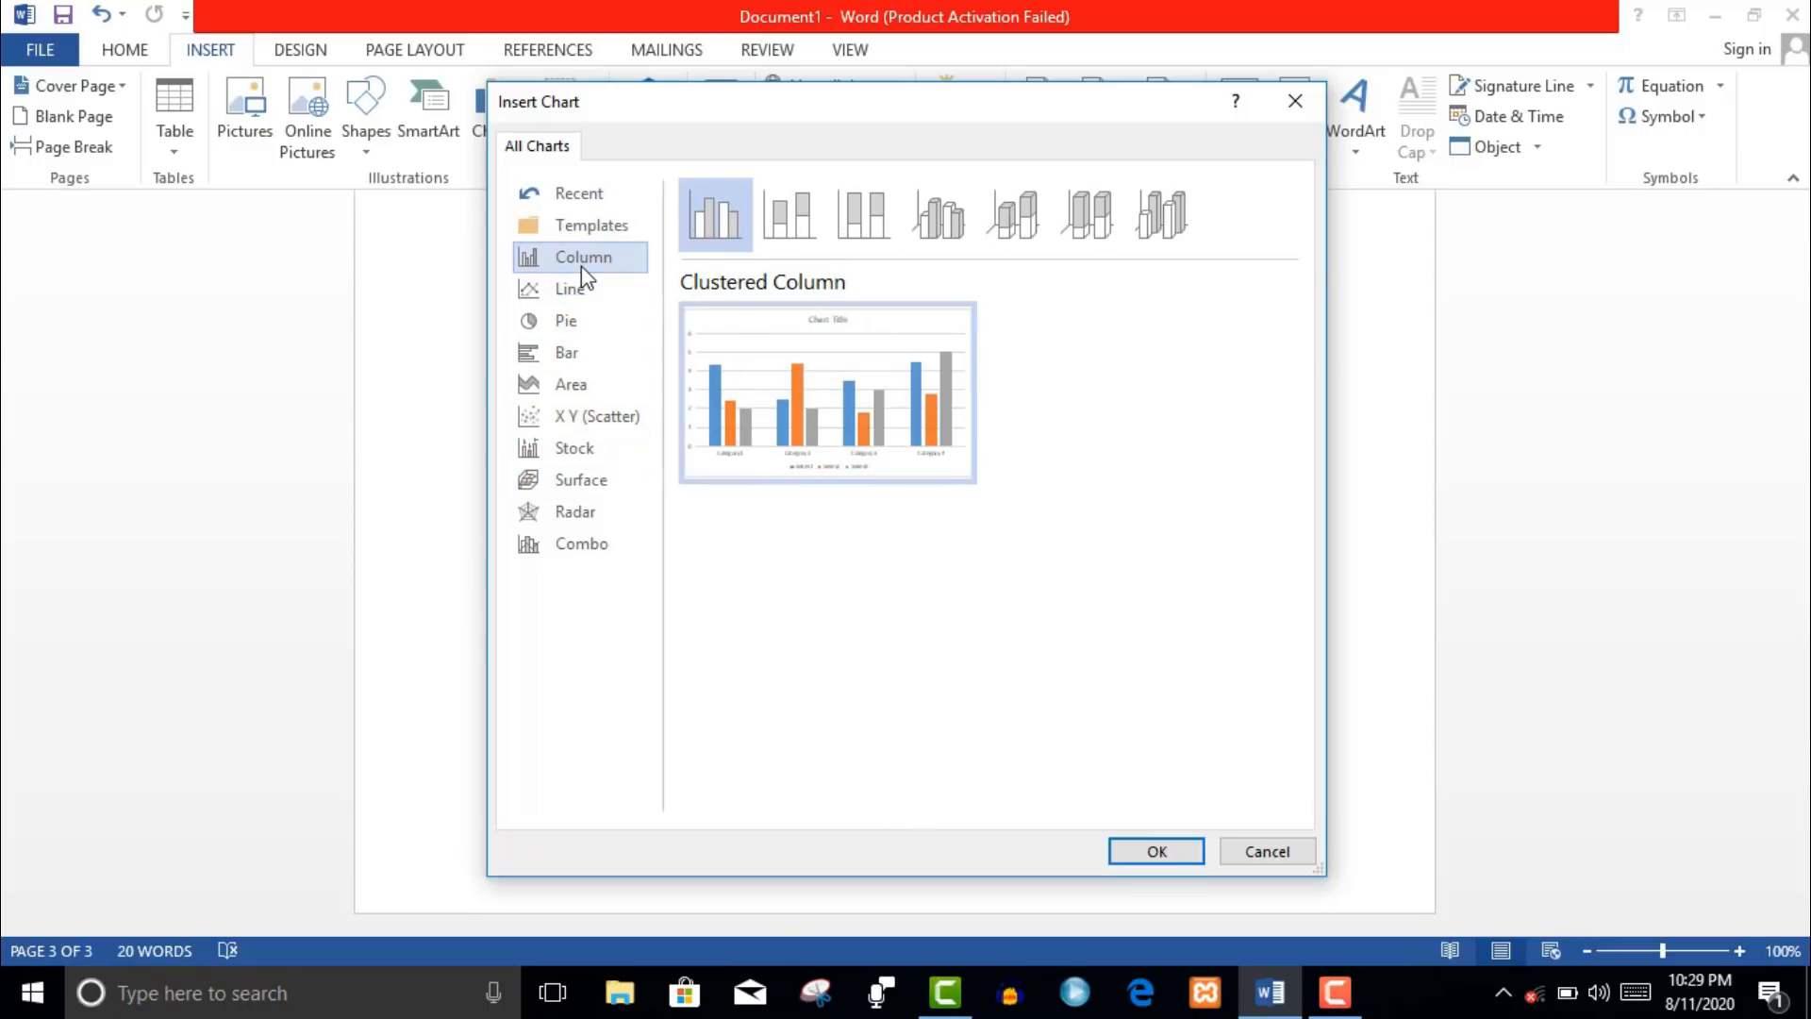
{"action": "left_click", "coordinate": [1162, 853]}
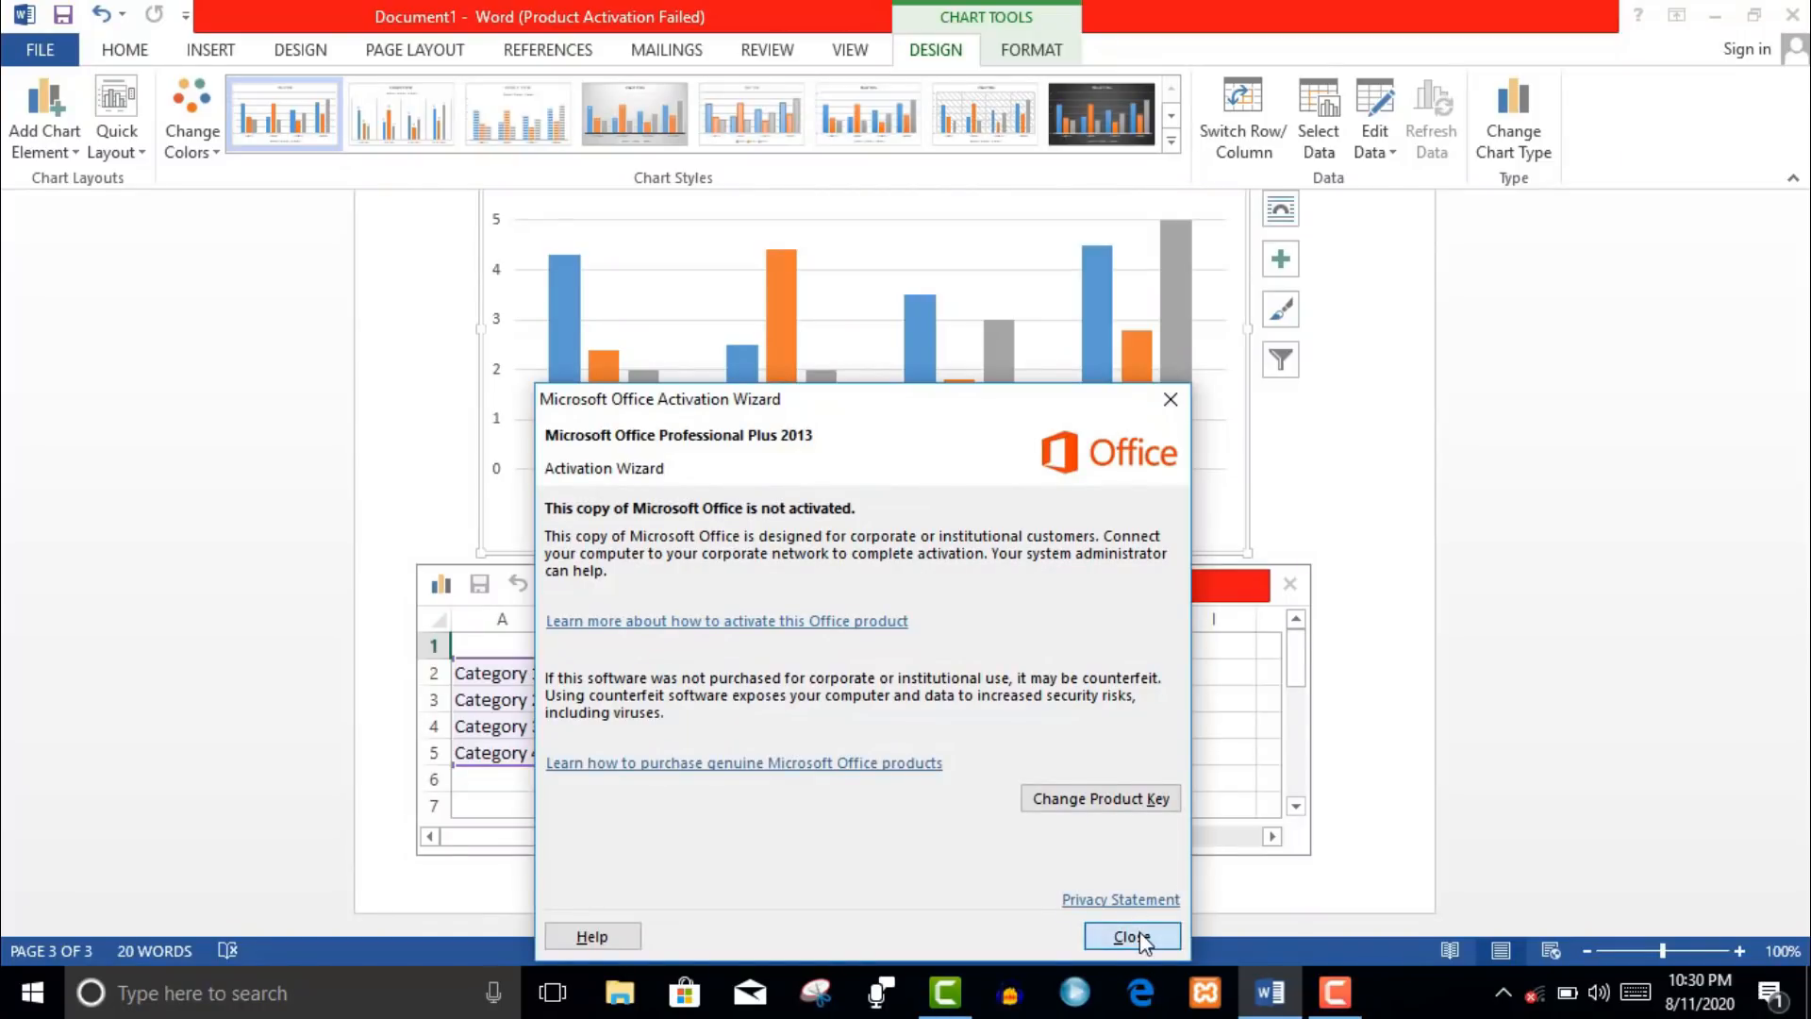
- Dismiss the activation warning, apply Chart Style 2 with rotated value labels, and close the data sheet
{"action": "left_click", "coordinate": [1132, 936]}
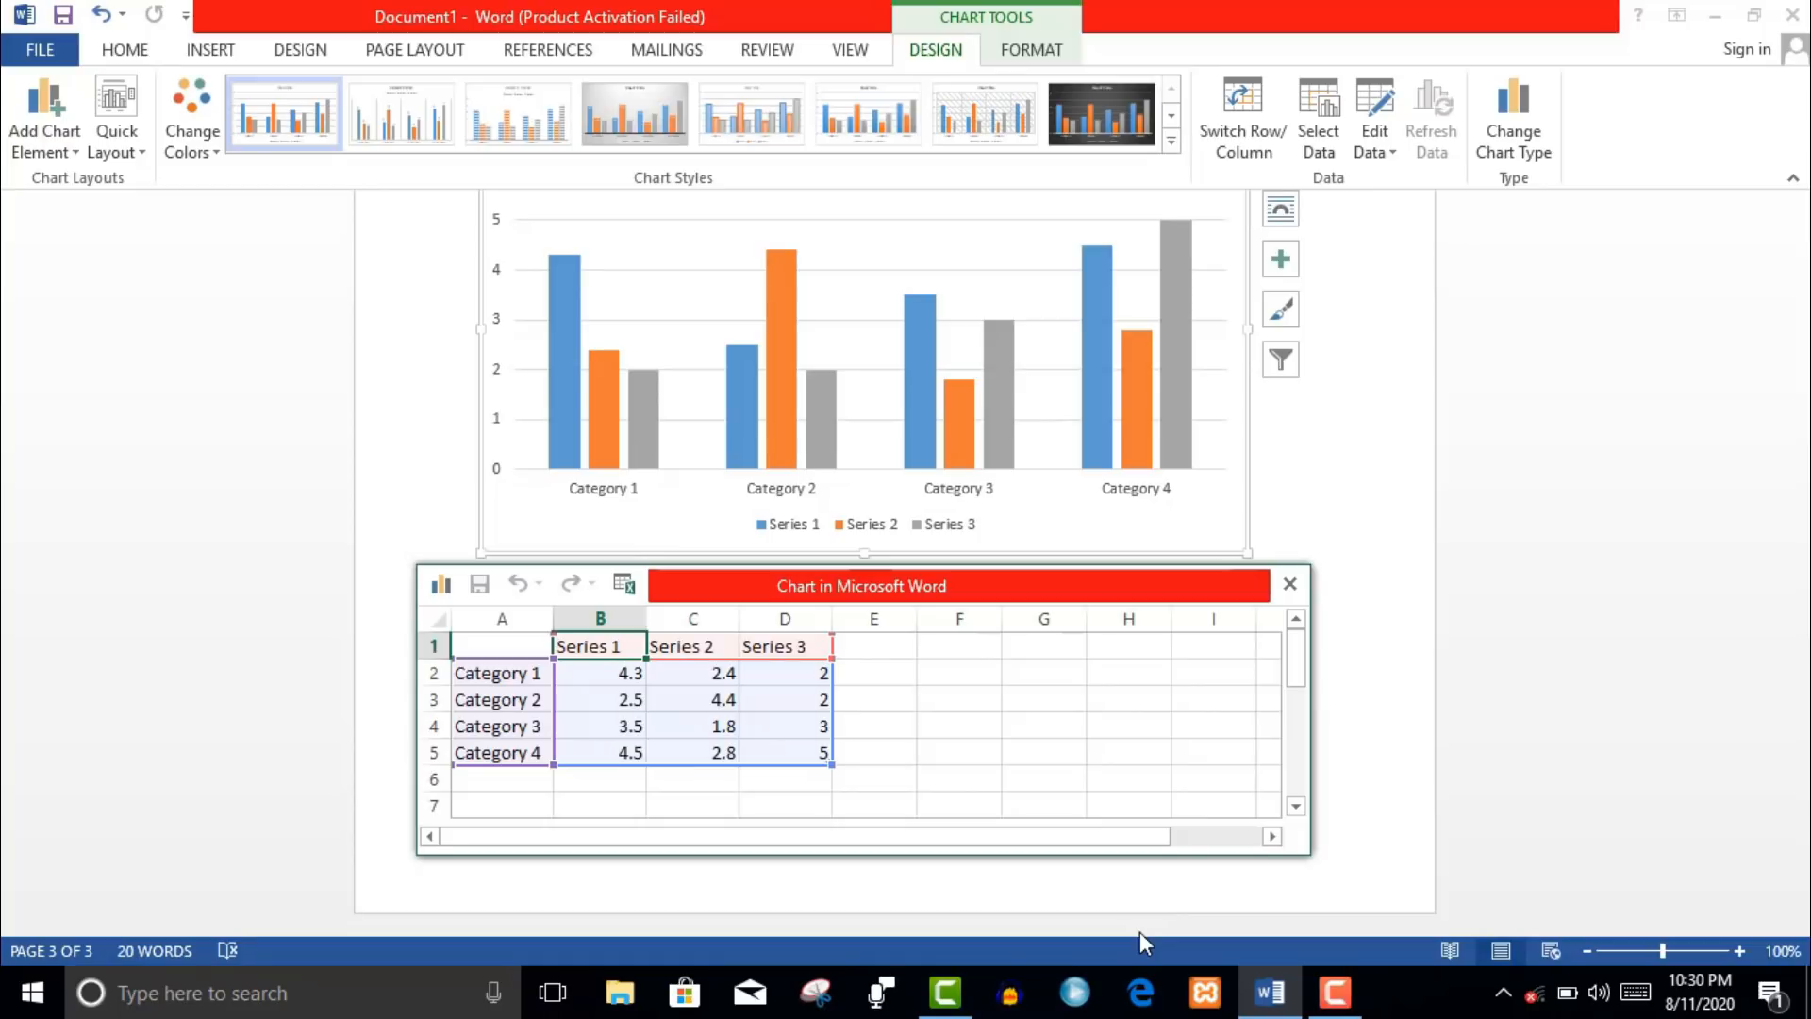
{"action": "left_click", "coordinate": [770, 123]}
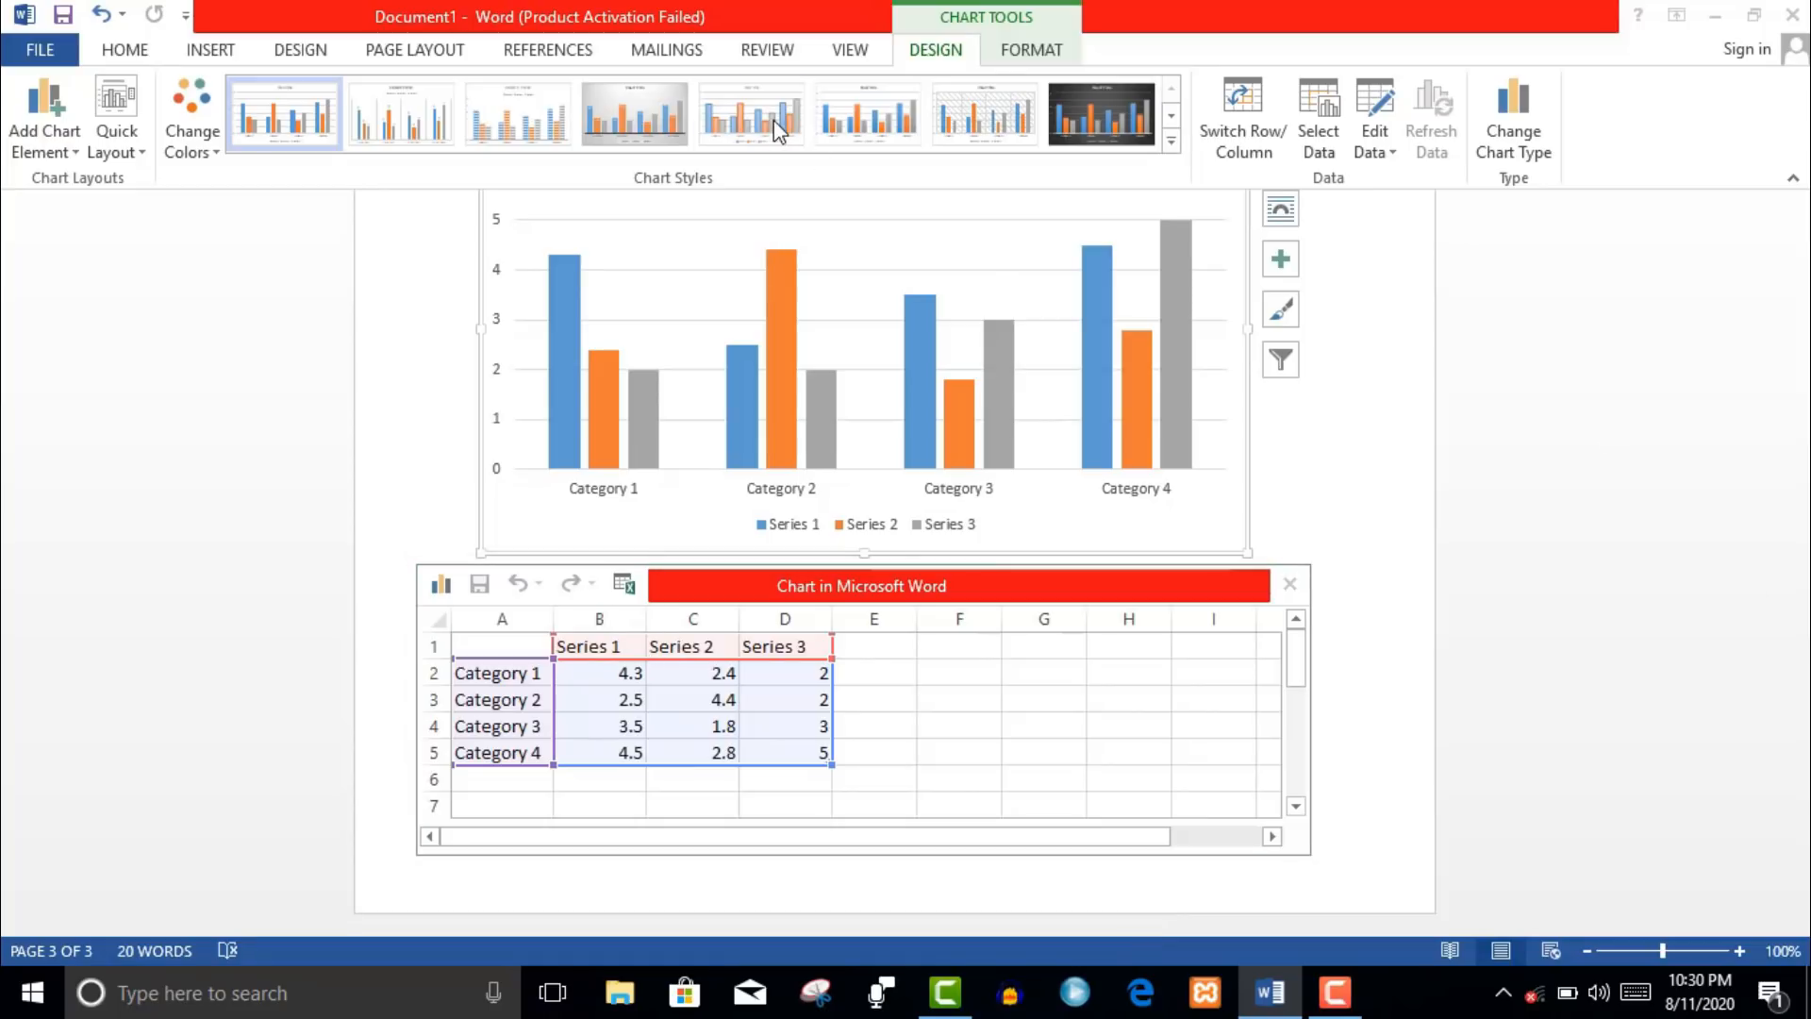
{"action": "left_click", "coordinate": [983, 121]}
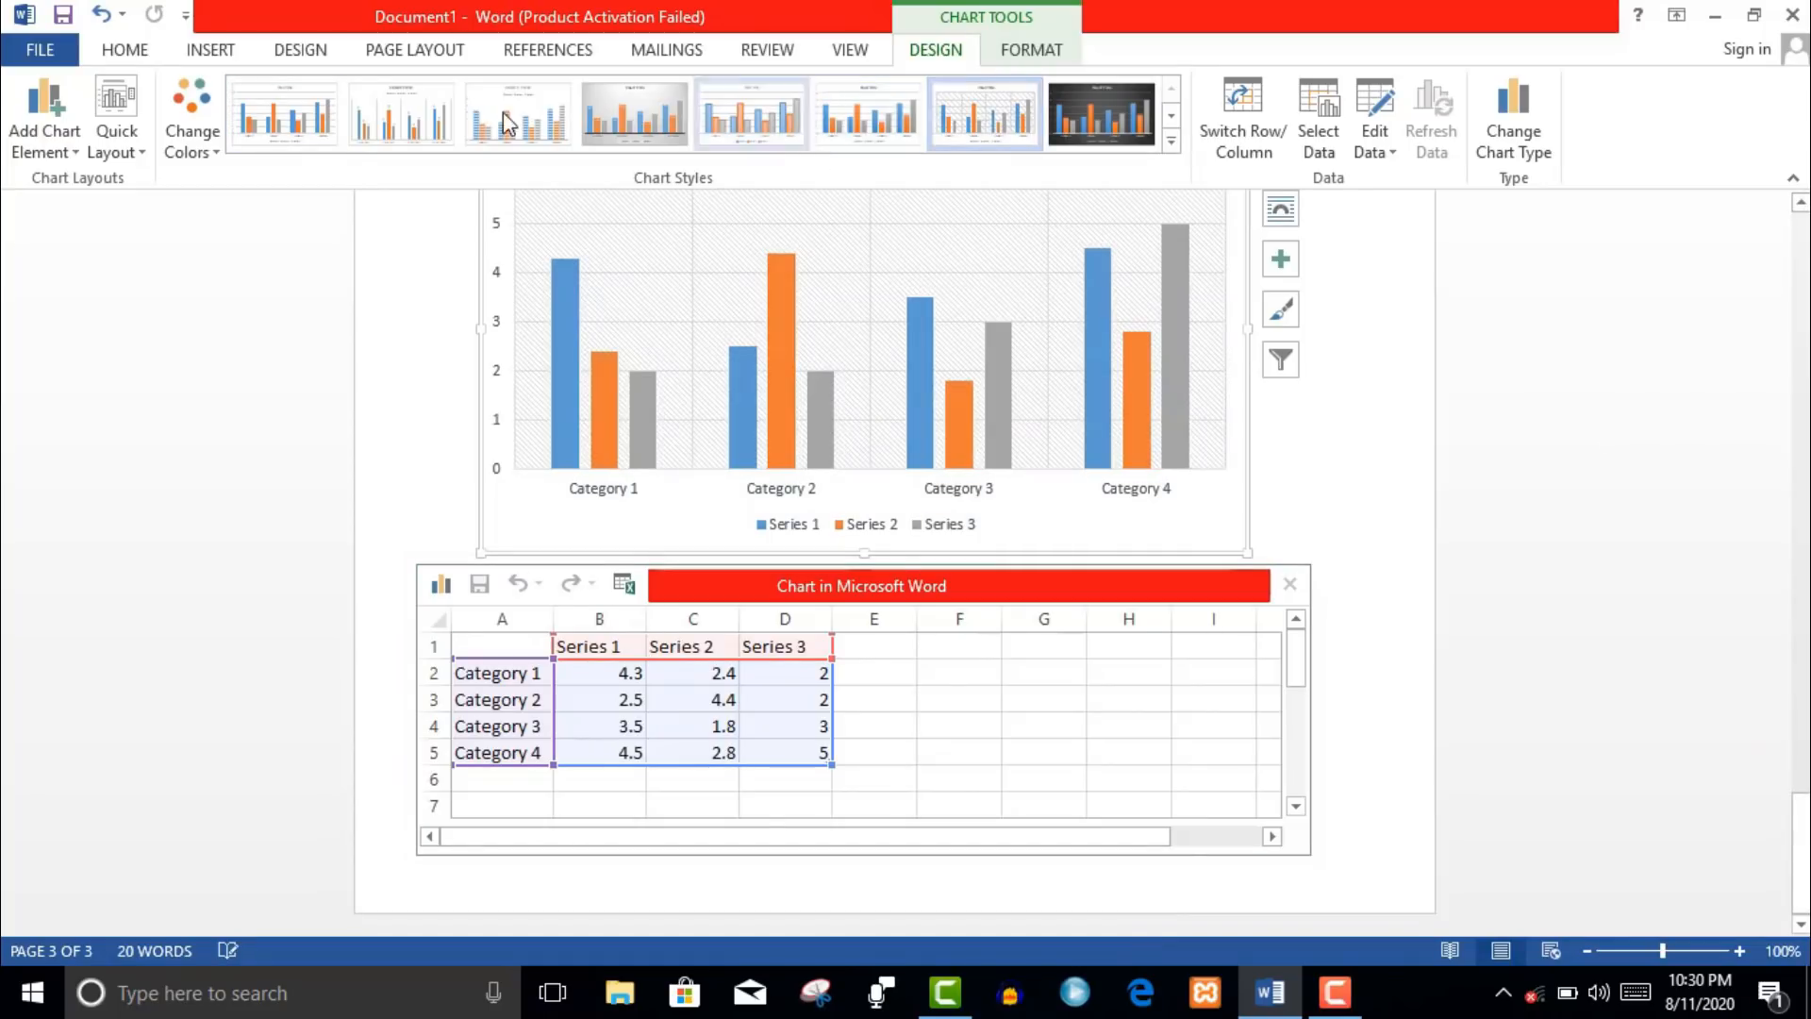
{"action": "left_click", "coordinate": [398, 127]}
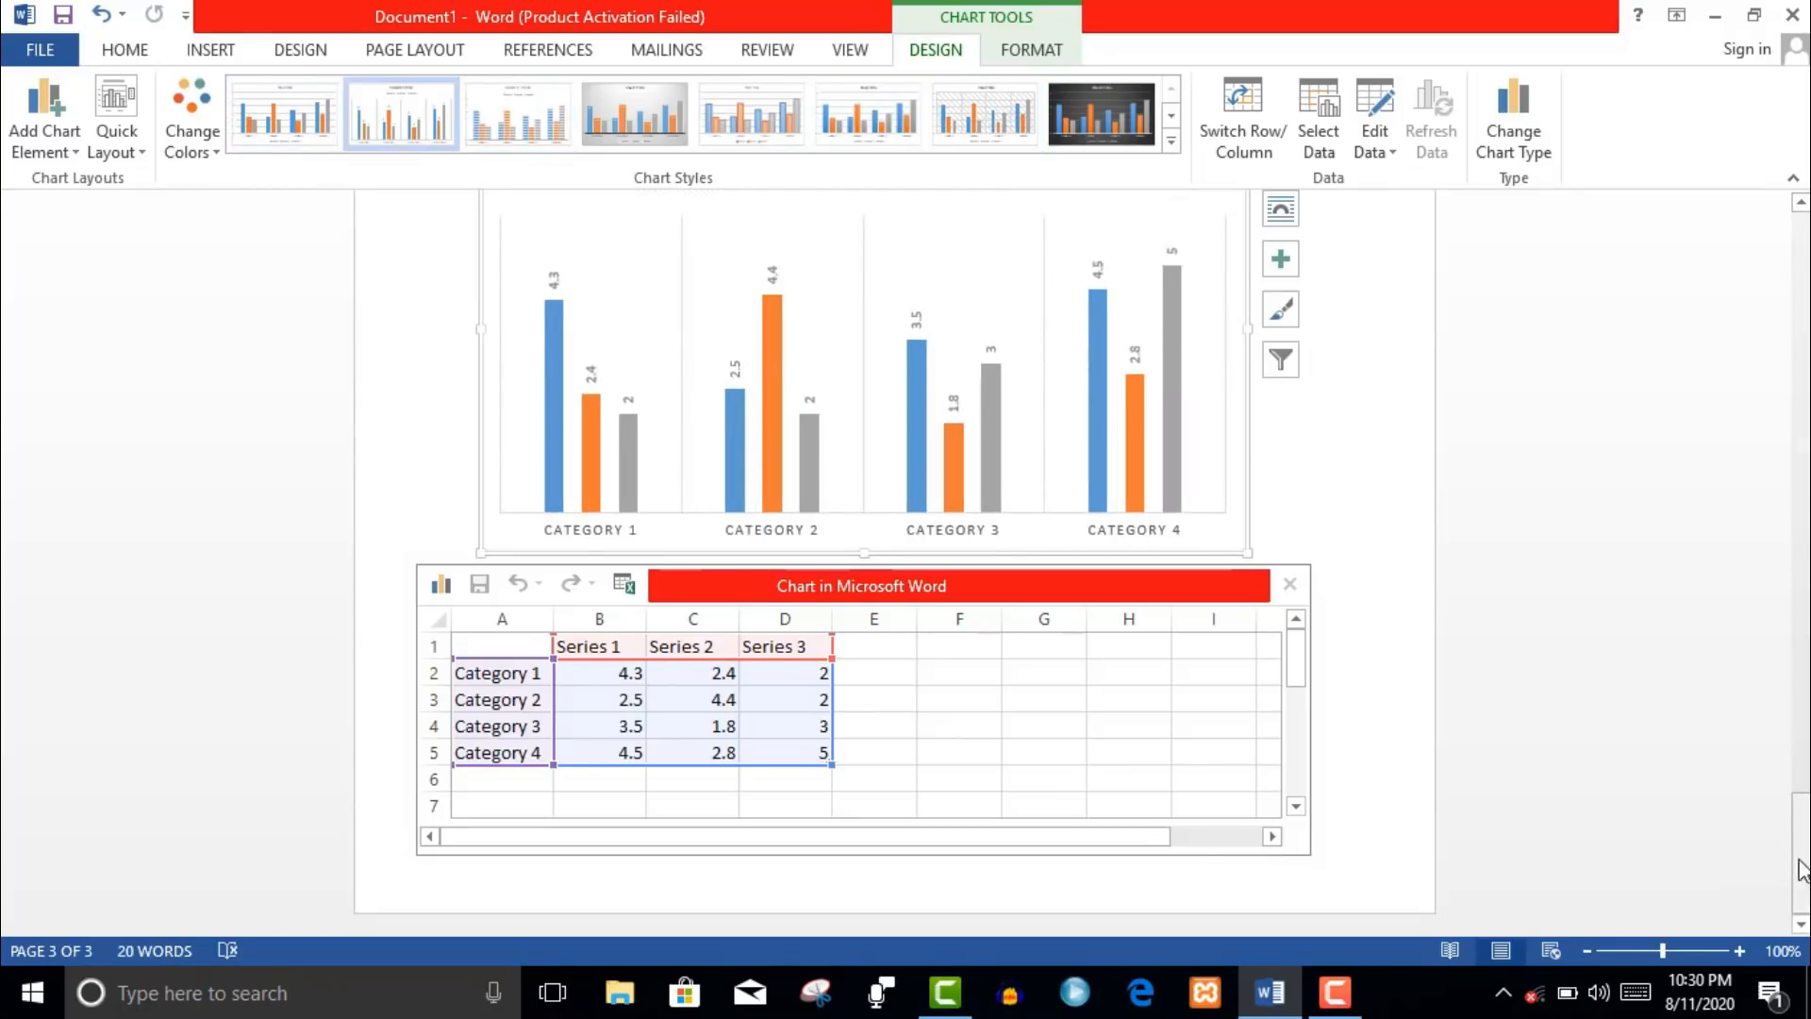
{"action": "left_click", "coordinate": [1365, 846]}
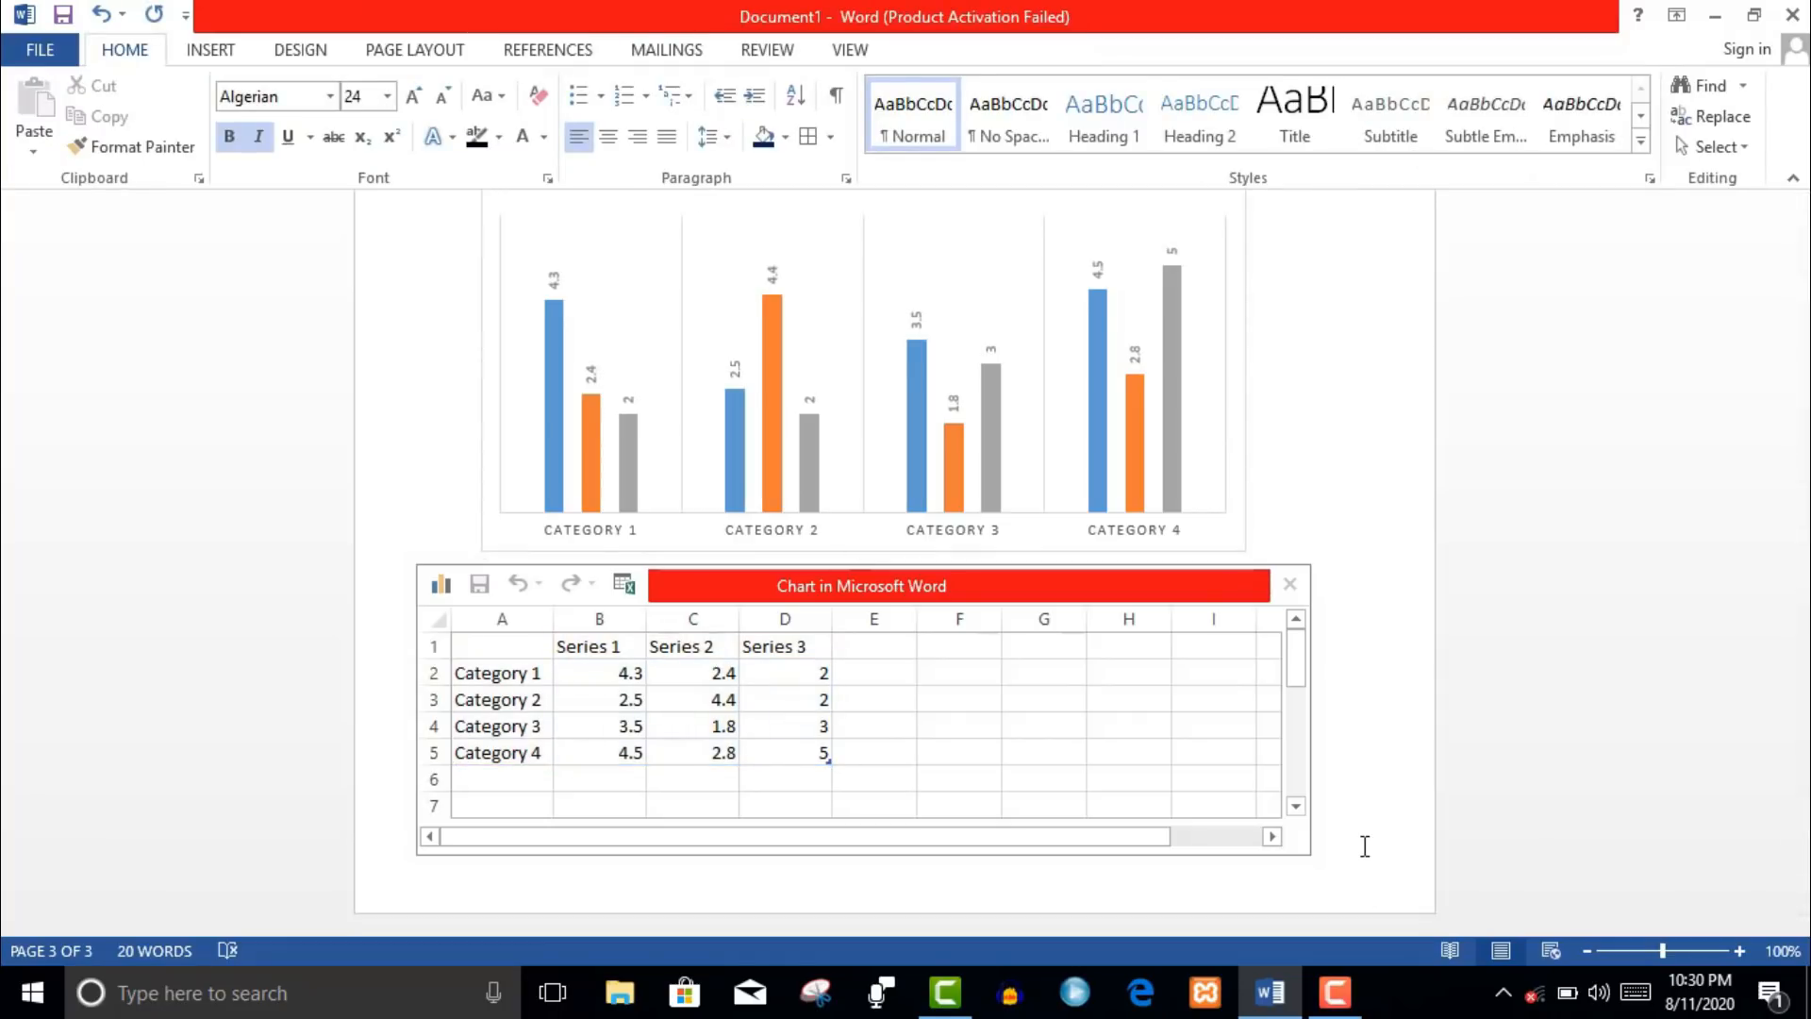
{"action": "left_click", "coordinate": [1289, 585]}
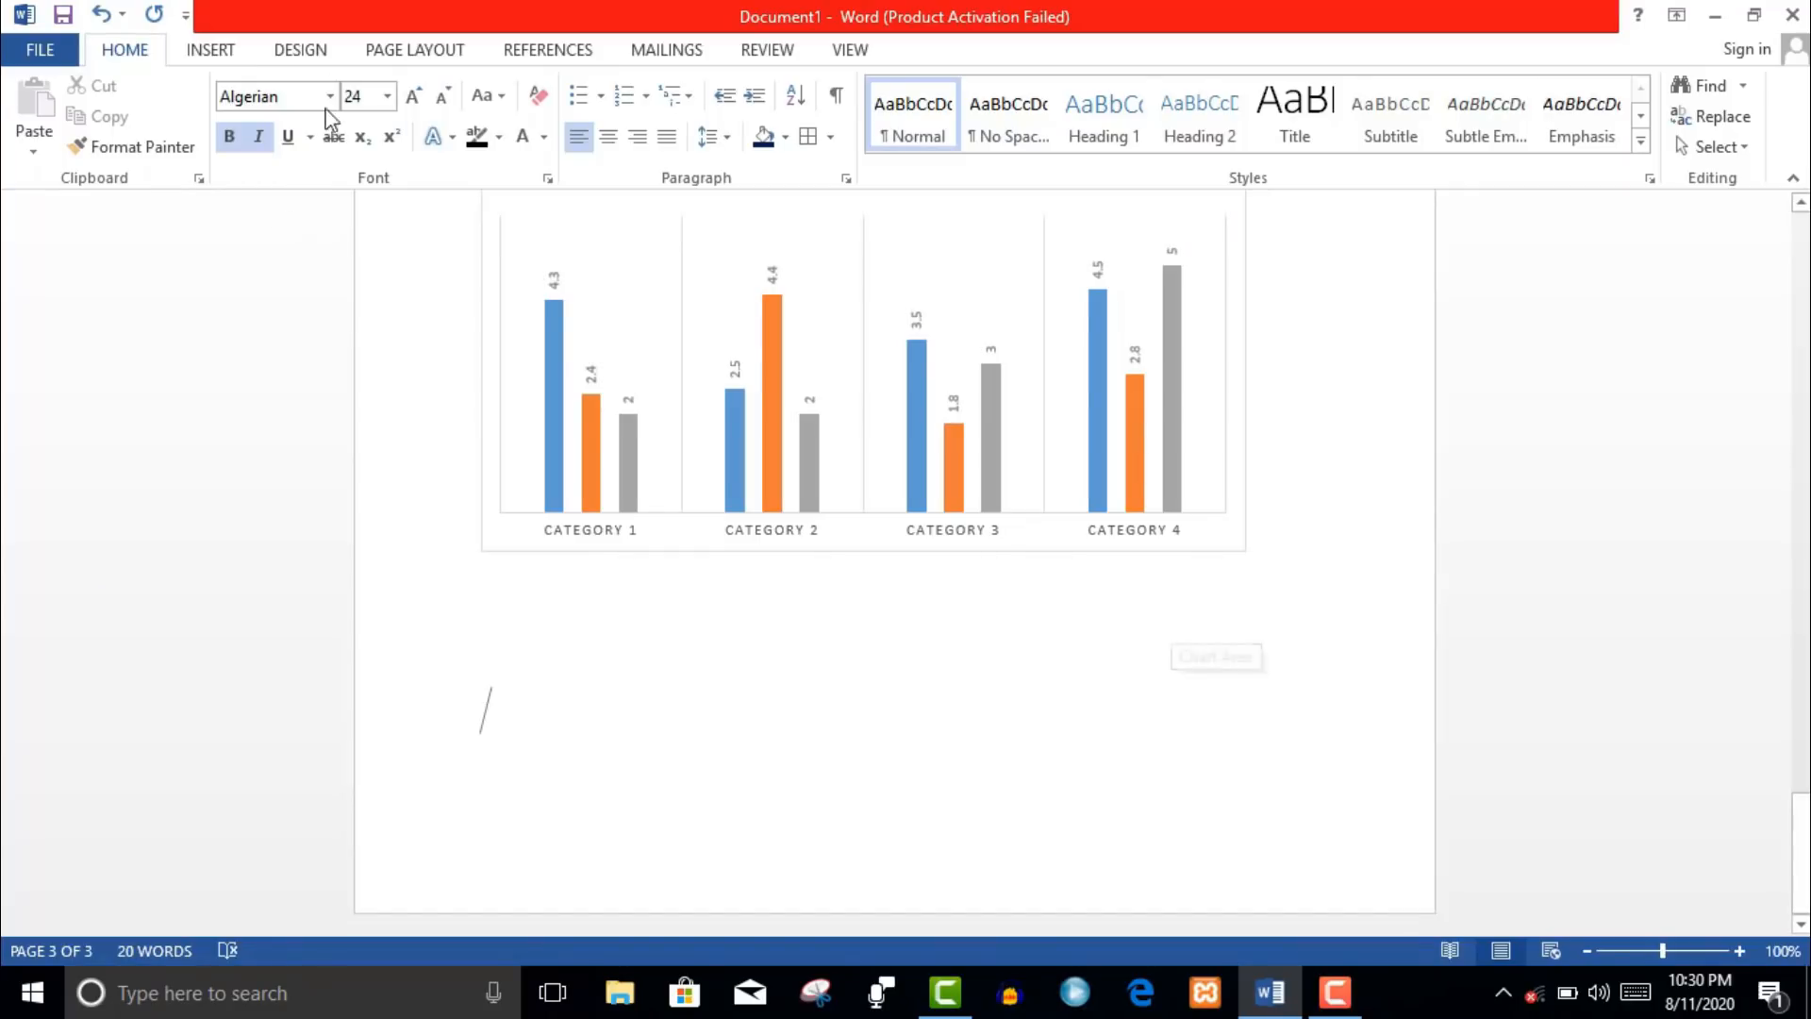
- Insert a Screen Clipping that captures the whole desktop onto page 4
{"action": "left_click", "coordinate": [237, 57]}
{"action": "left_click", "coordinate": [578, 154]}
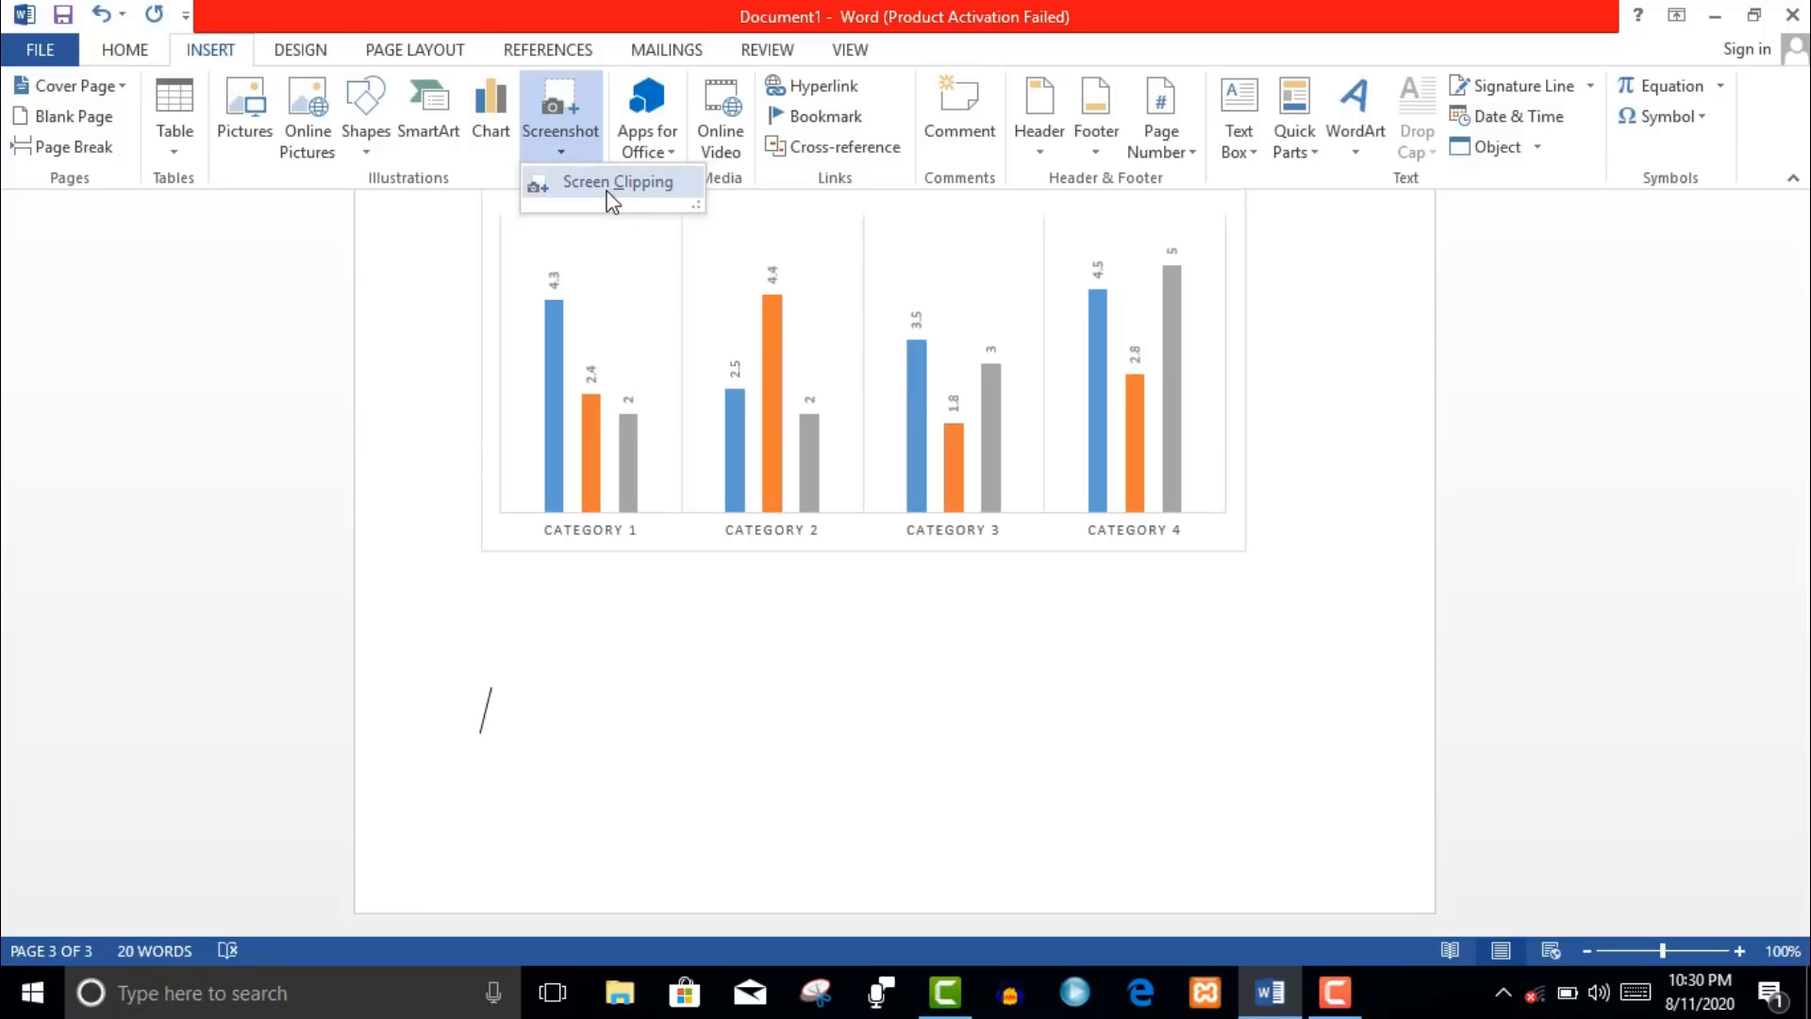
{"action": "left_click", "coordinate": [605, 191]}
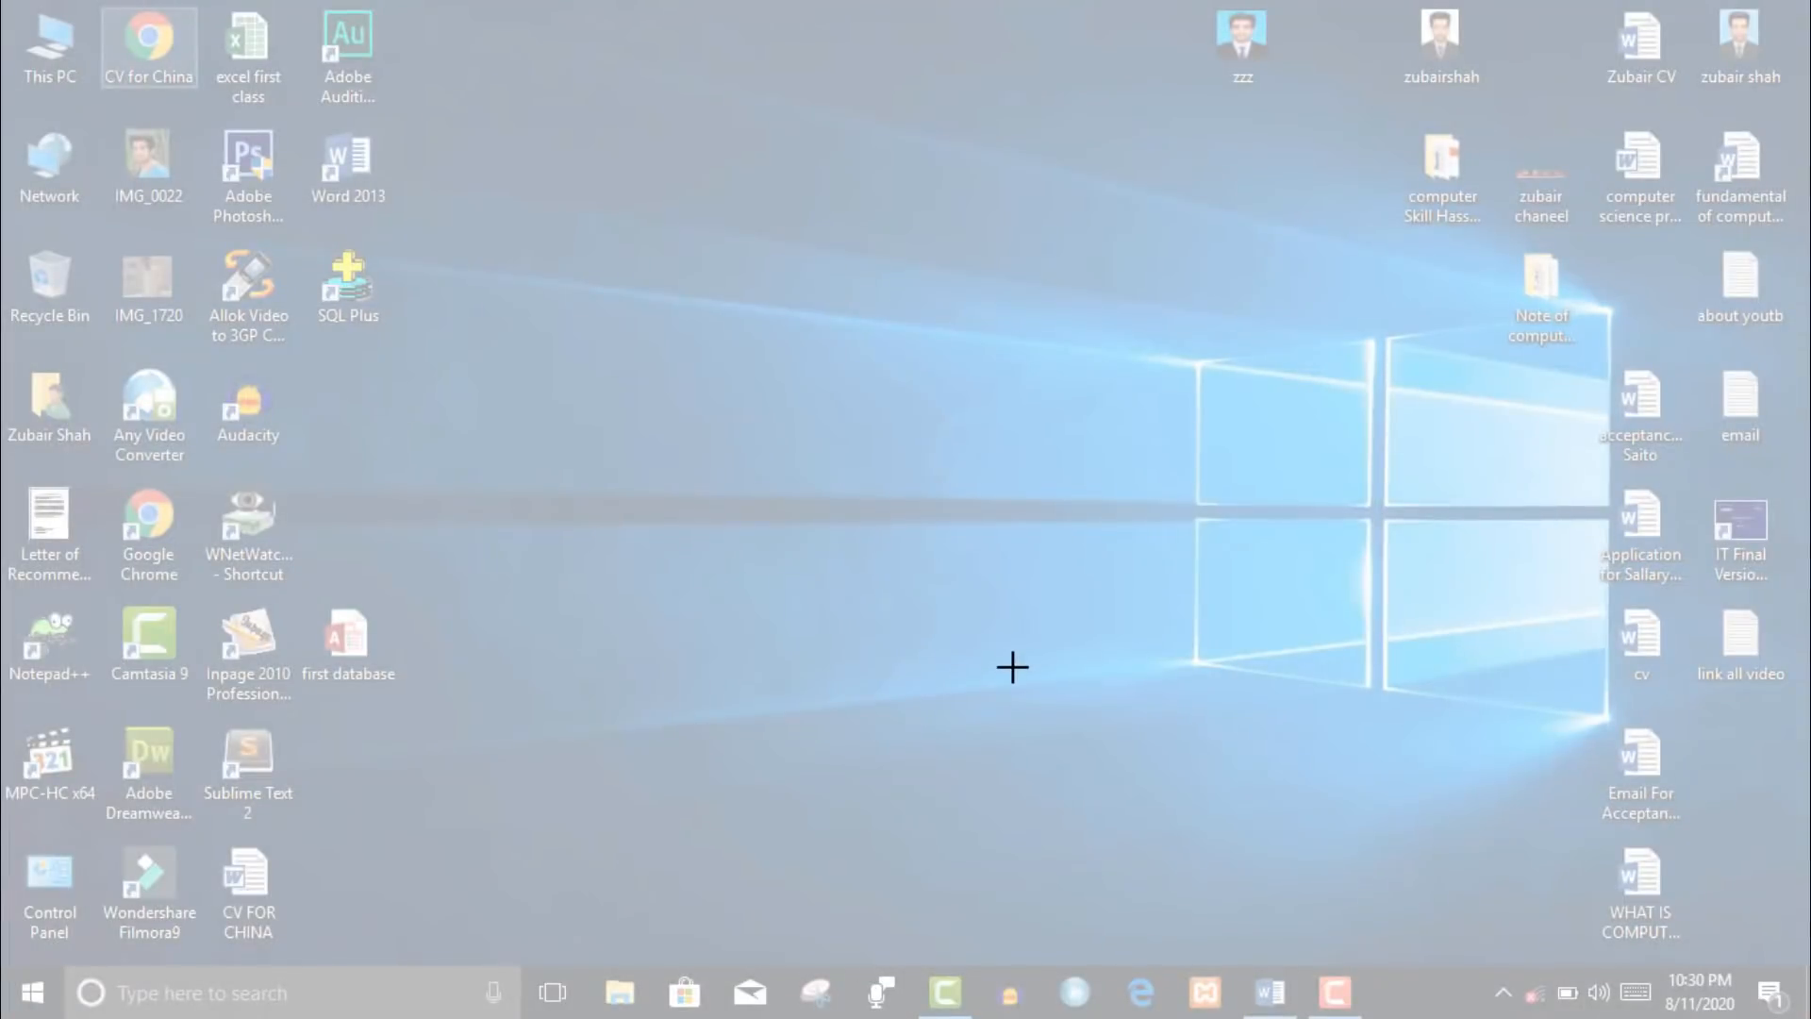
{"action": "left_click_drag", "start_coordinate": [31, 9], "coordinate": [1810, 981]}
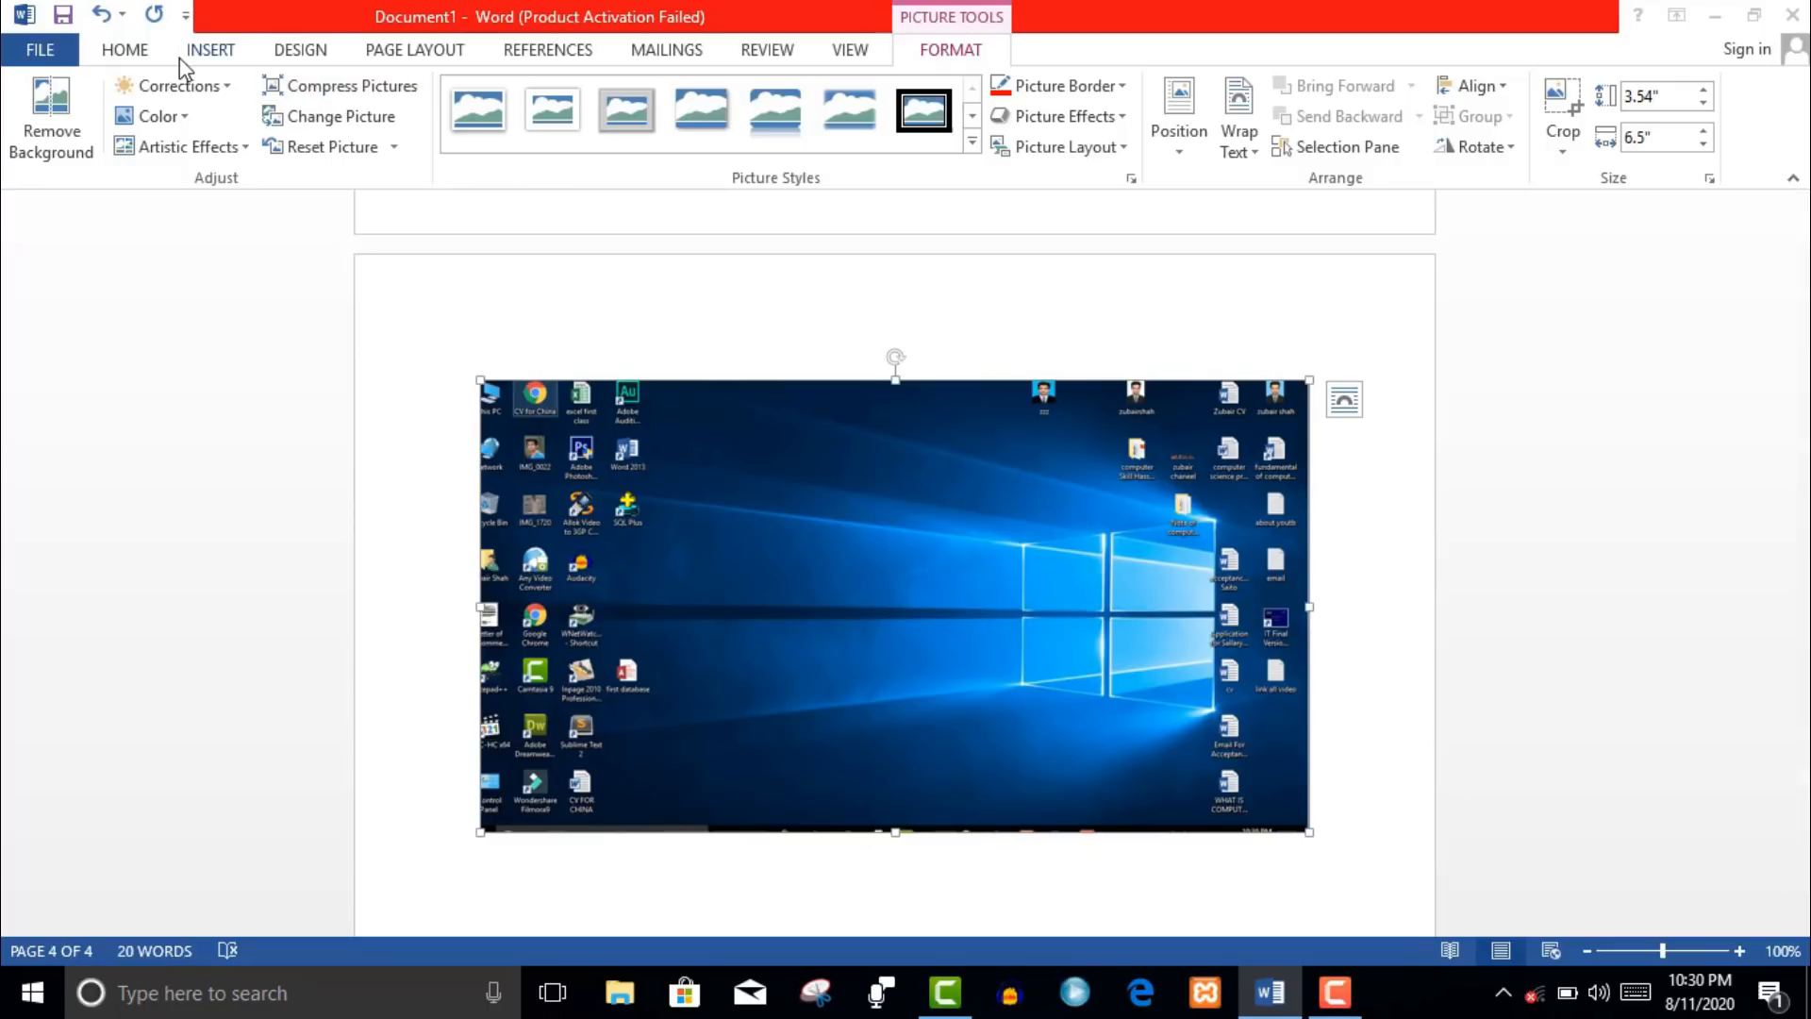
{"action": "left_click", "coordinate": [206, 50]}
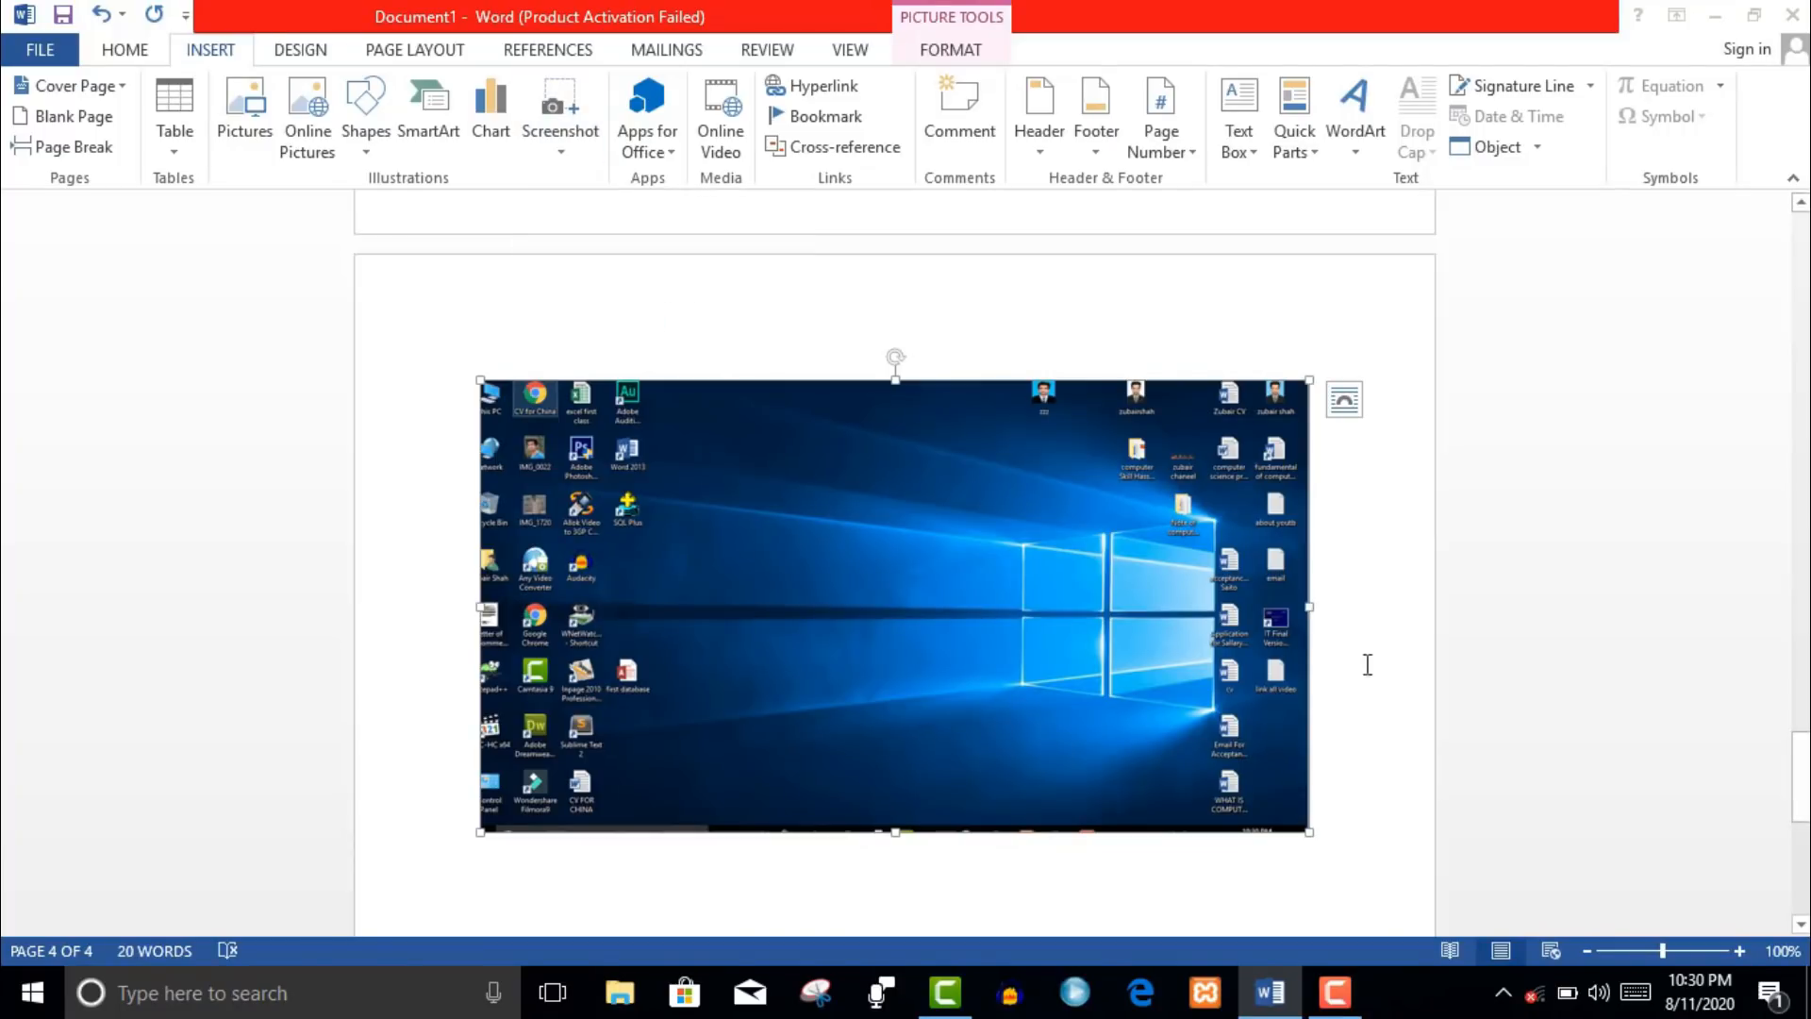
- Adjust the screenshot's vertical position and start a new line below it
{"action": "left_click", "coordinate": [1375, 791]}
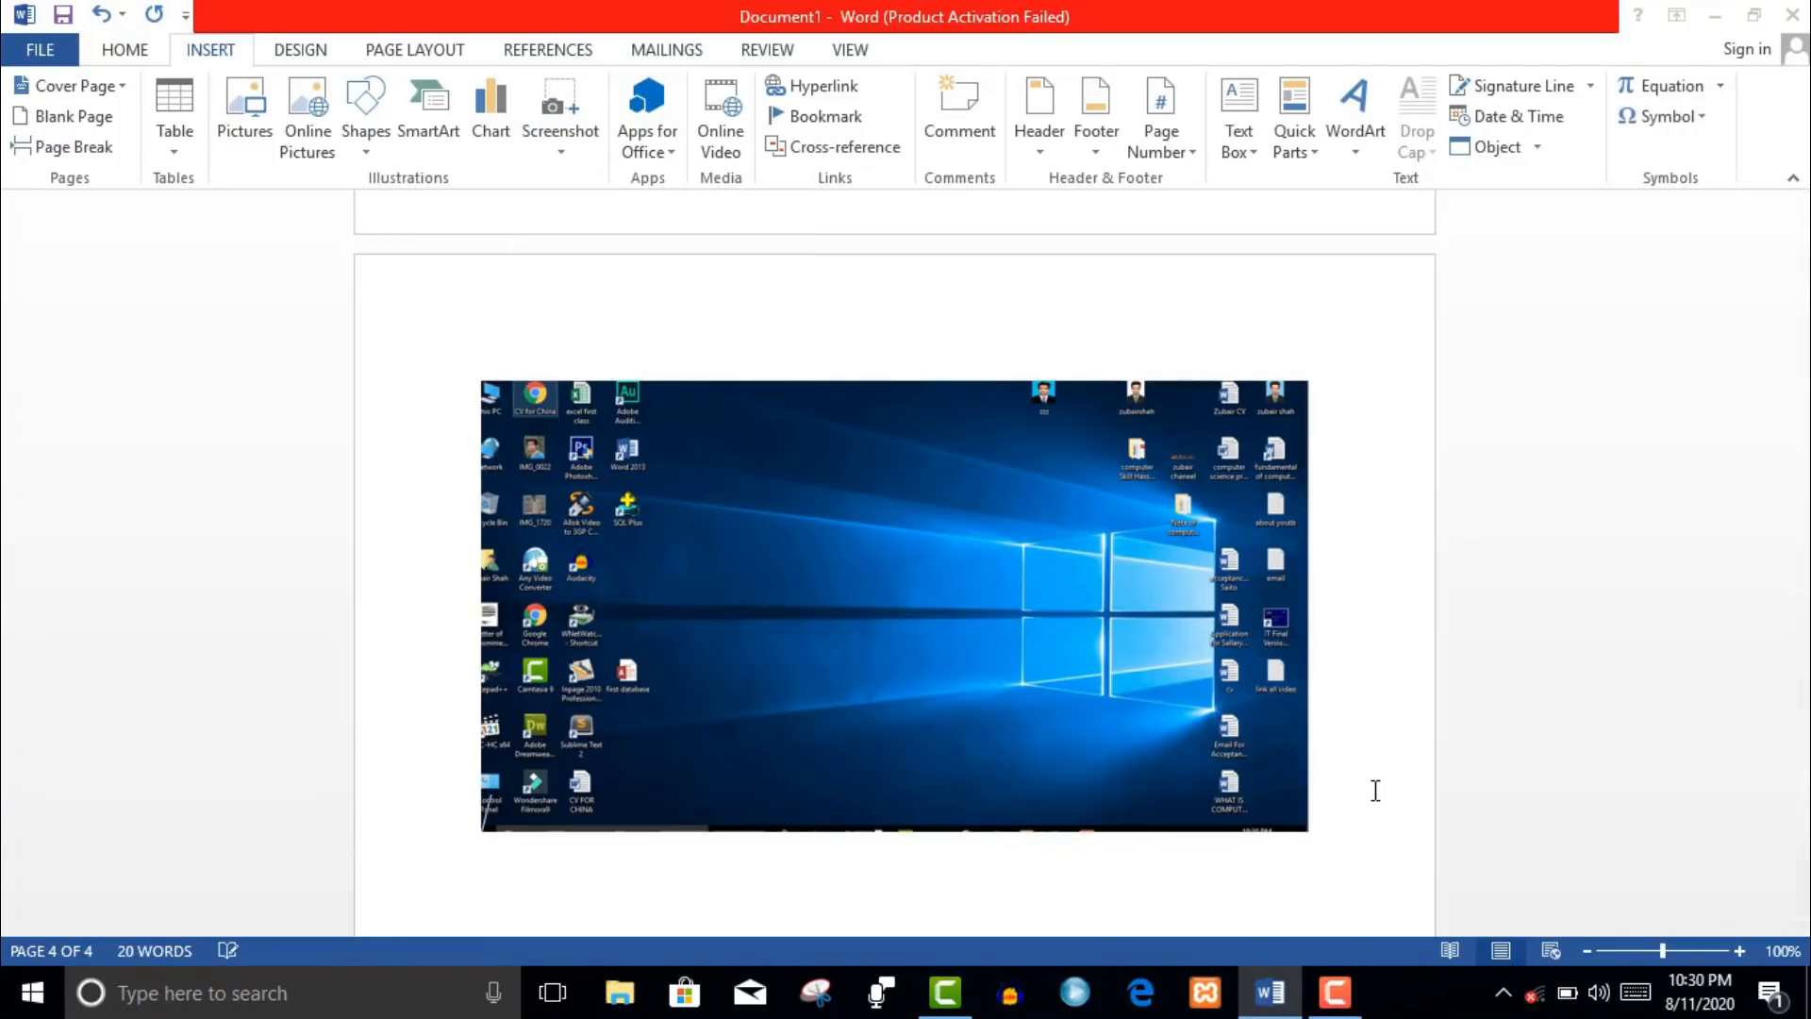
{"action": "key", "text": "Return"}
{"action": "key", "text": "Return"}
{"action": "left_click_drag", "start_coordinate": [893, 456], "coordinate": [892, 413]}
{"action": "left_click", "coordinate": [1330, 839]}
{"action": "left_click", "coordinate": [672, 150]}
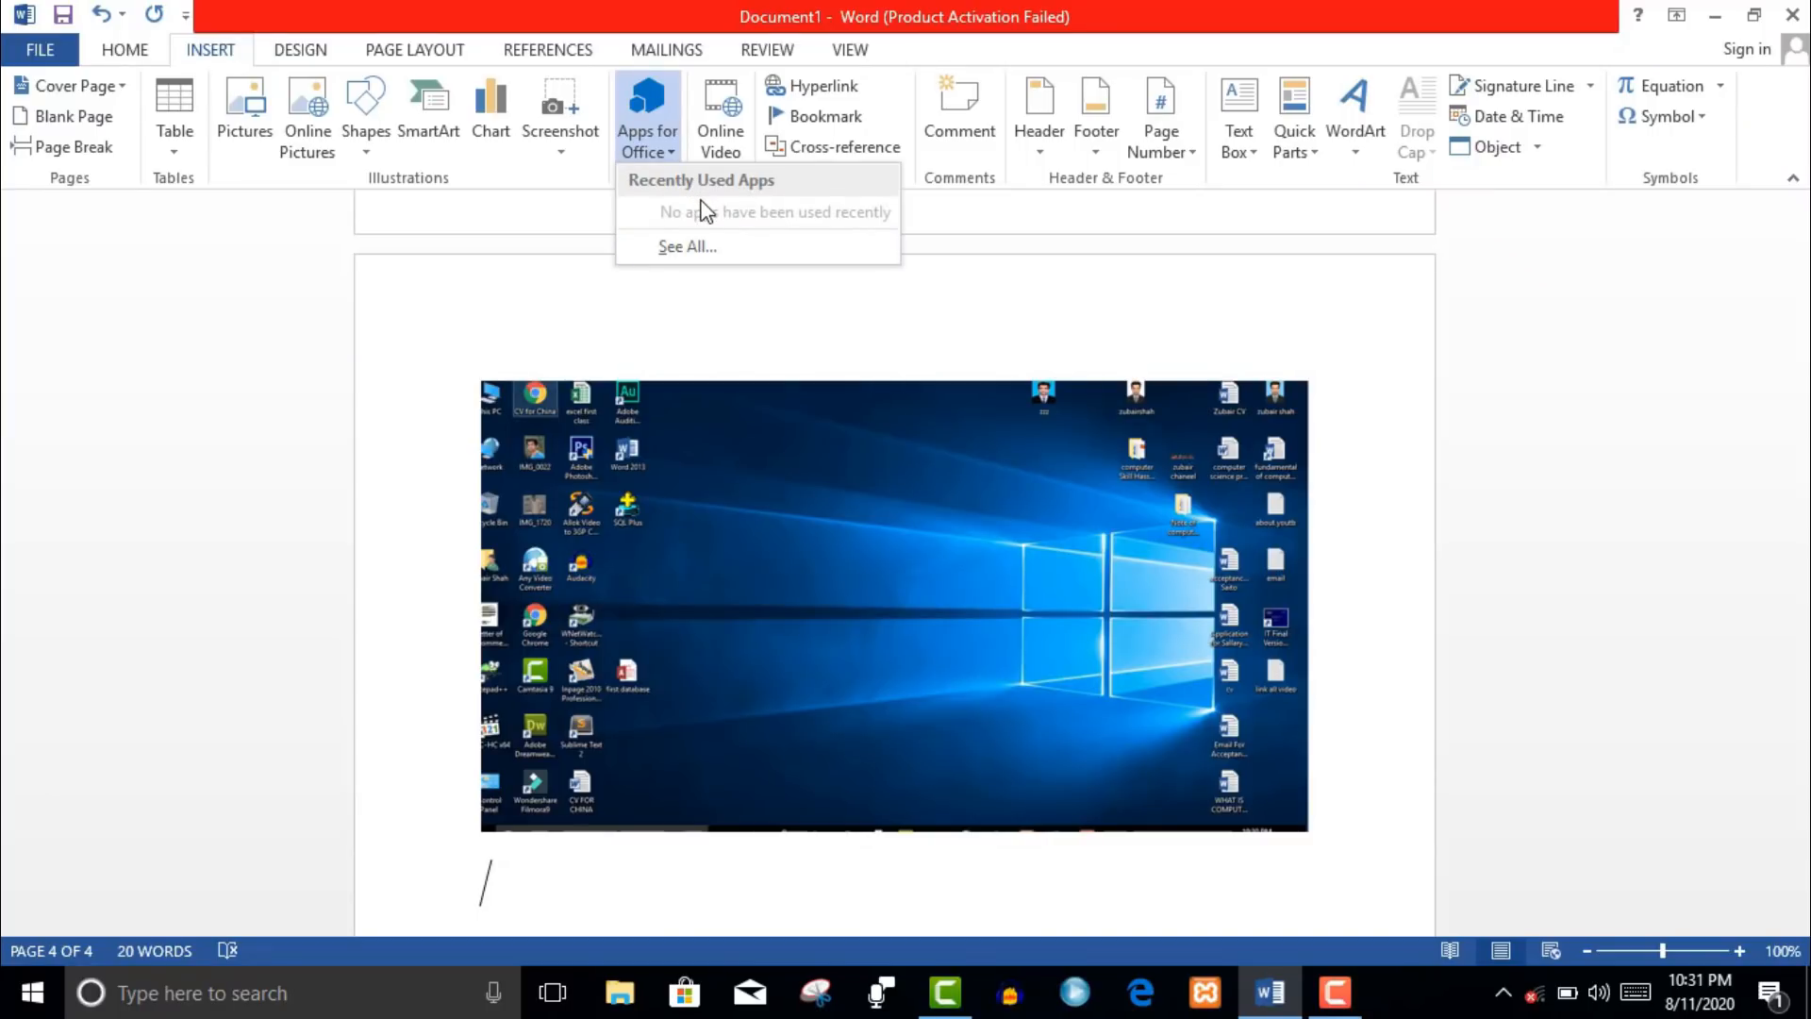
{"action": "left_click", "coordinate": [734, 155]}
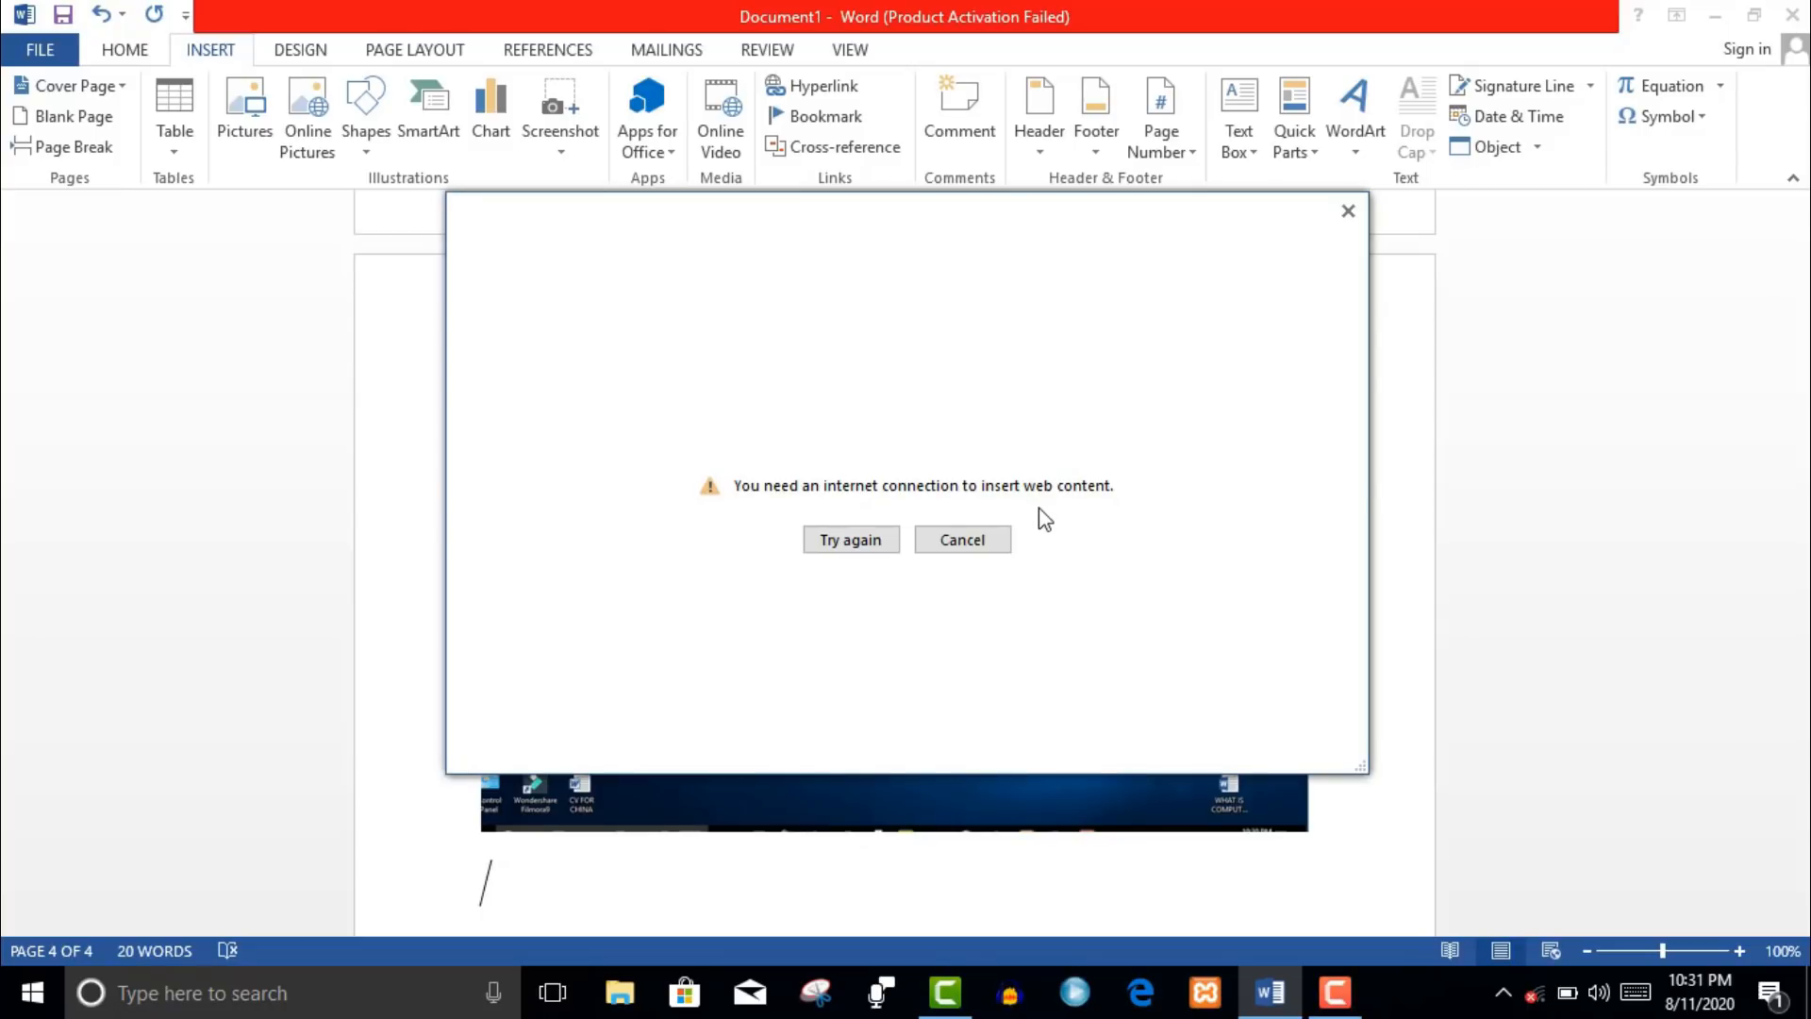
{"action": "left_click", "coordinate": [971, 553]}
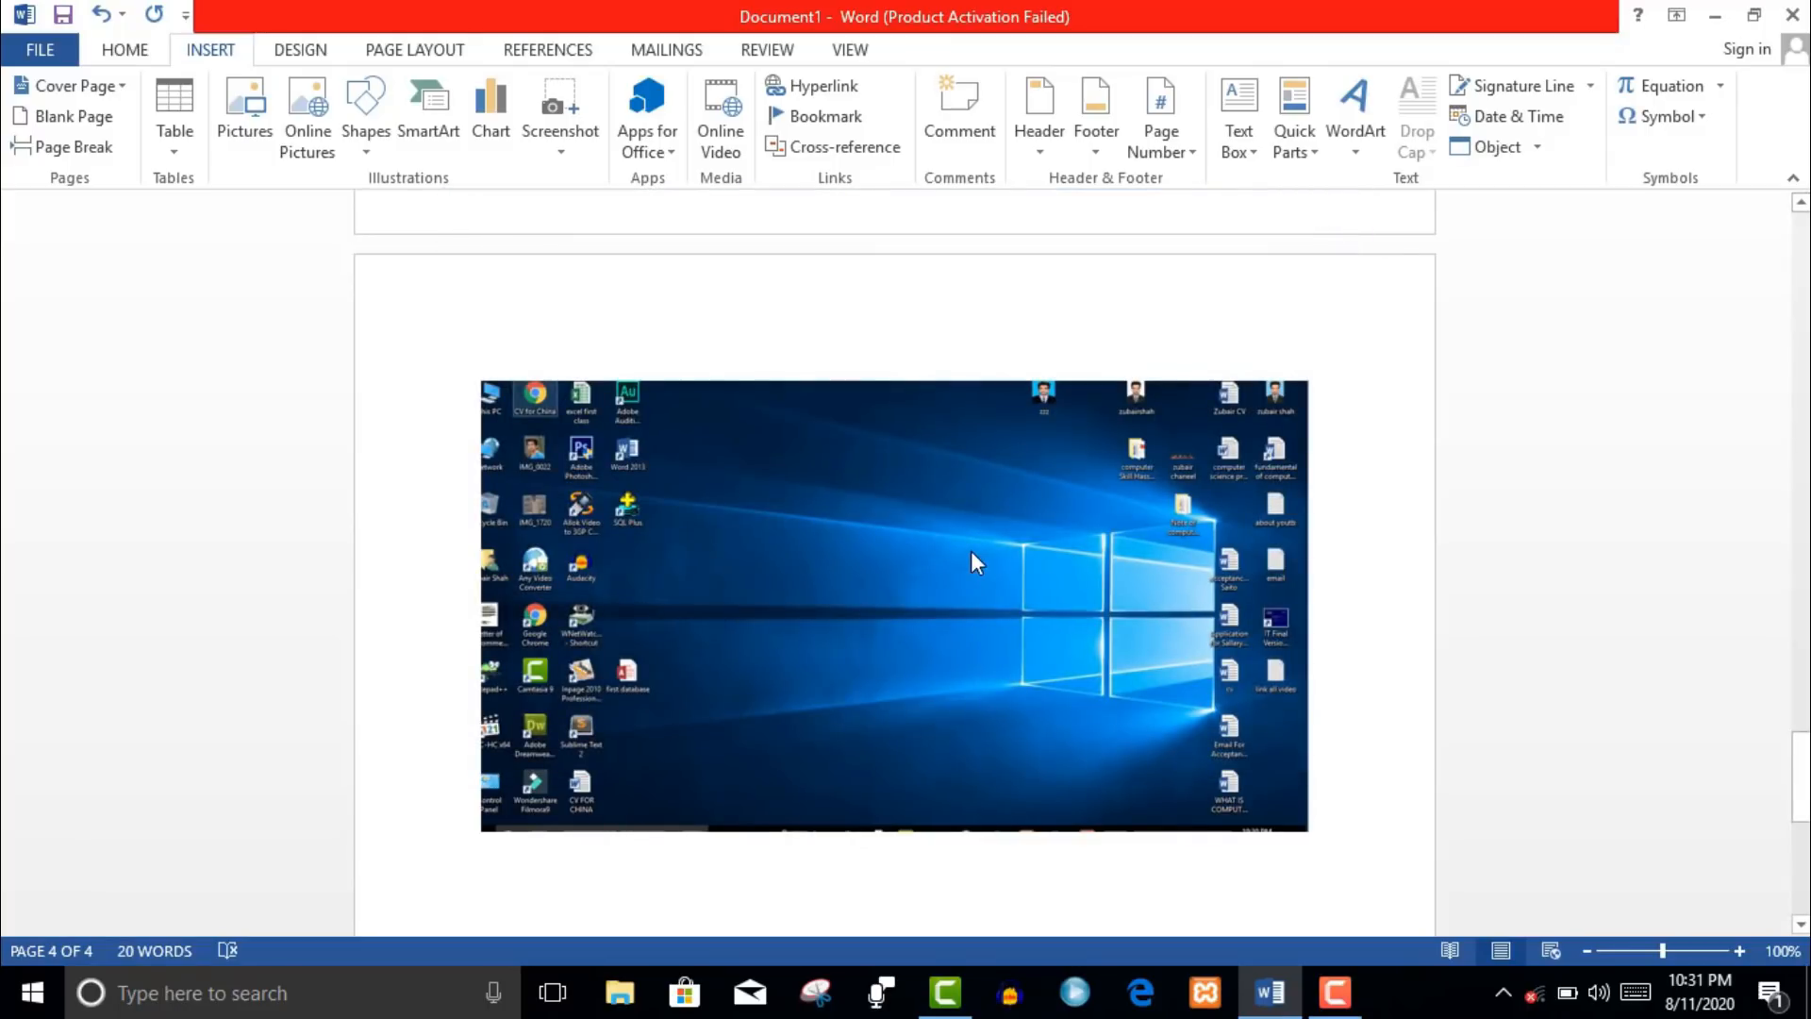
{"action": "left_click", "coordinate": [840, 91]}
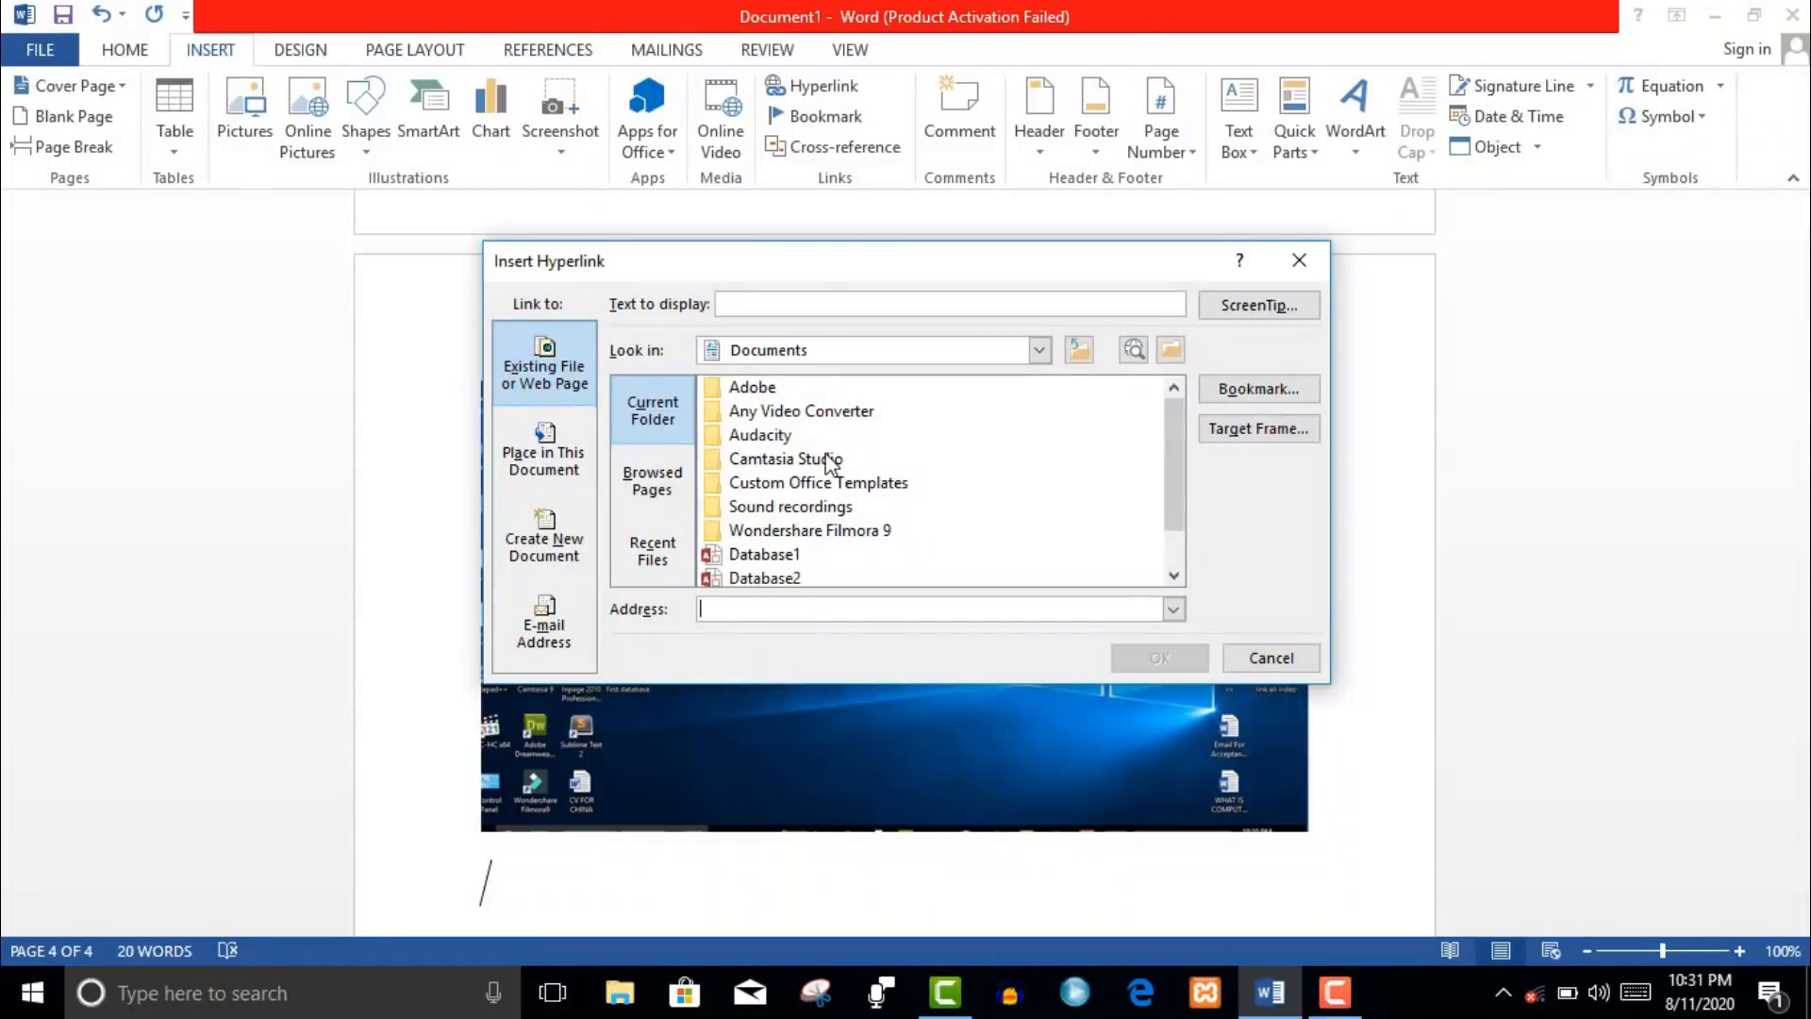
{"action": "left_click", "coordinate": [665, 479]}
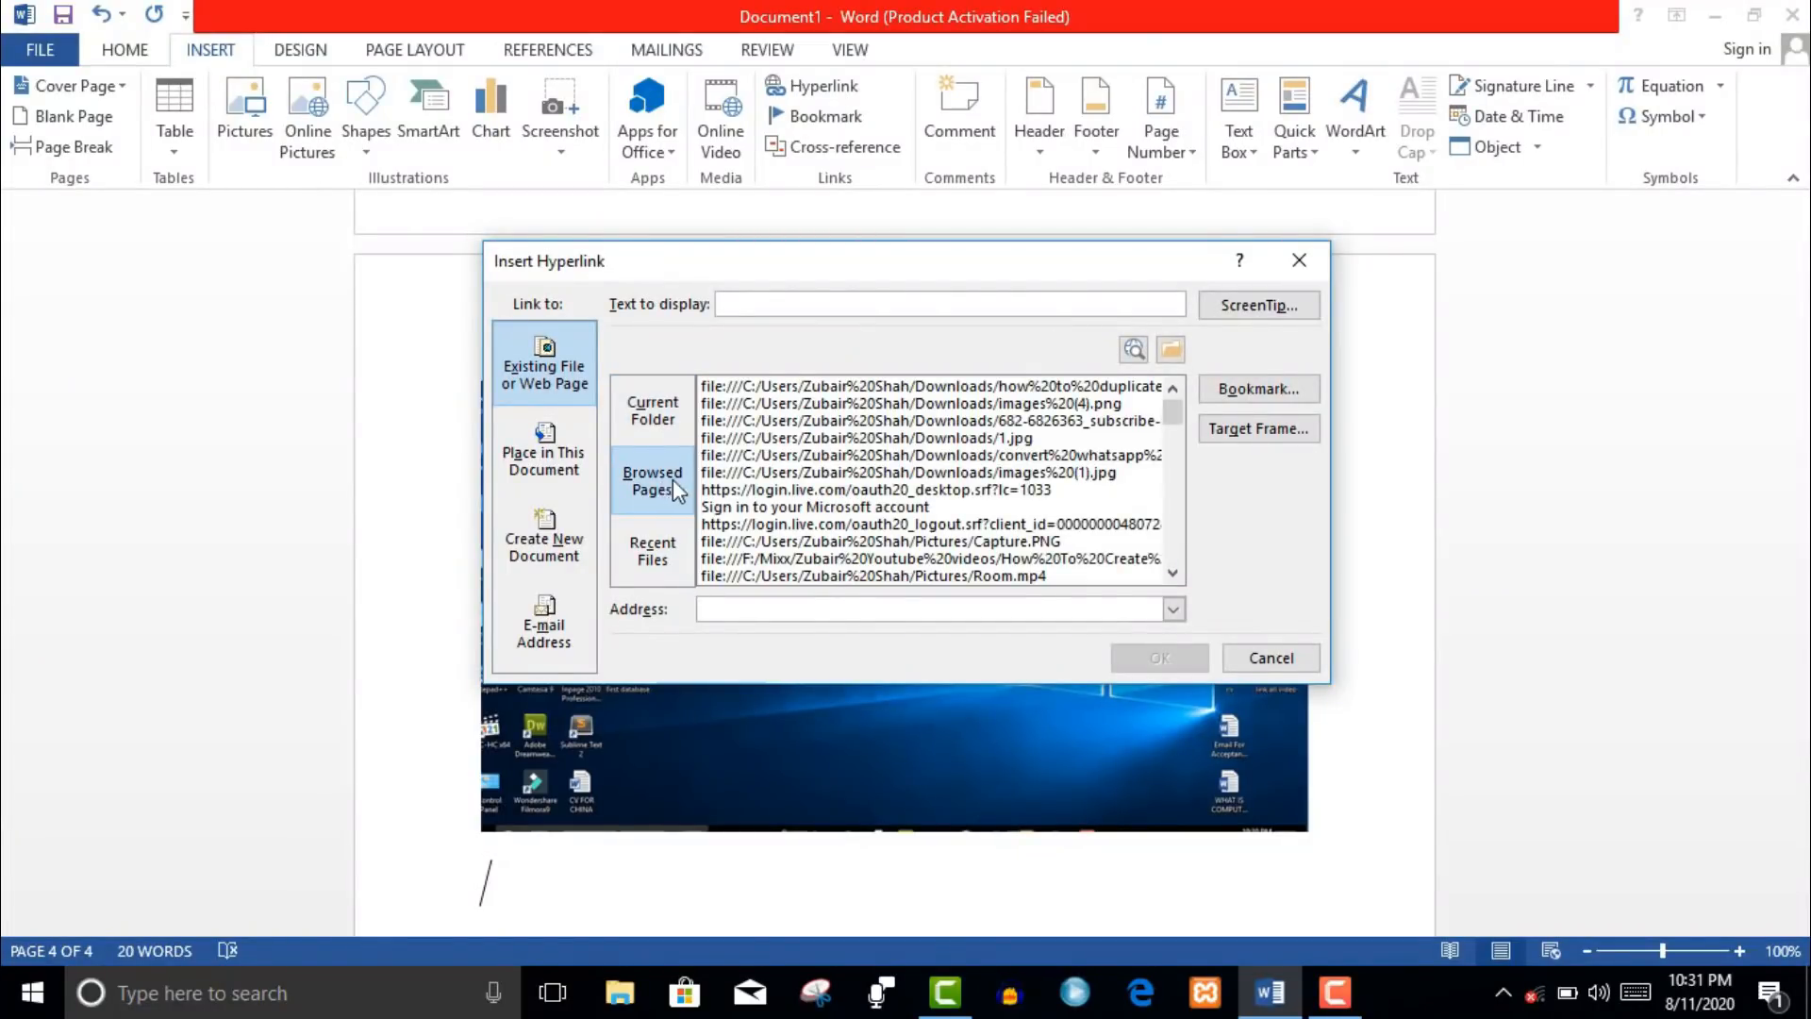
{"action": "left_click", "coordinate": [677, 551]}
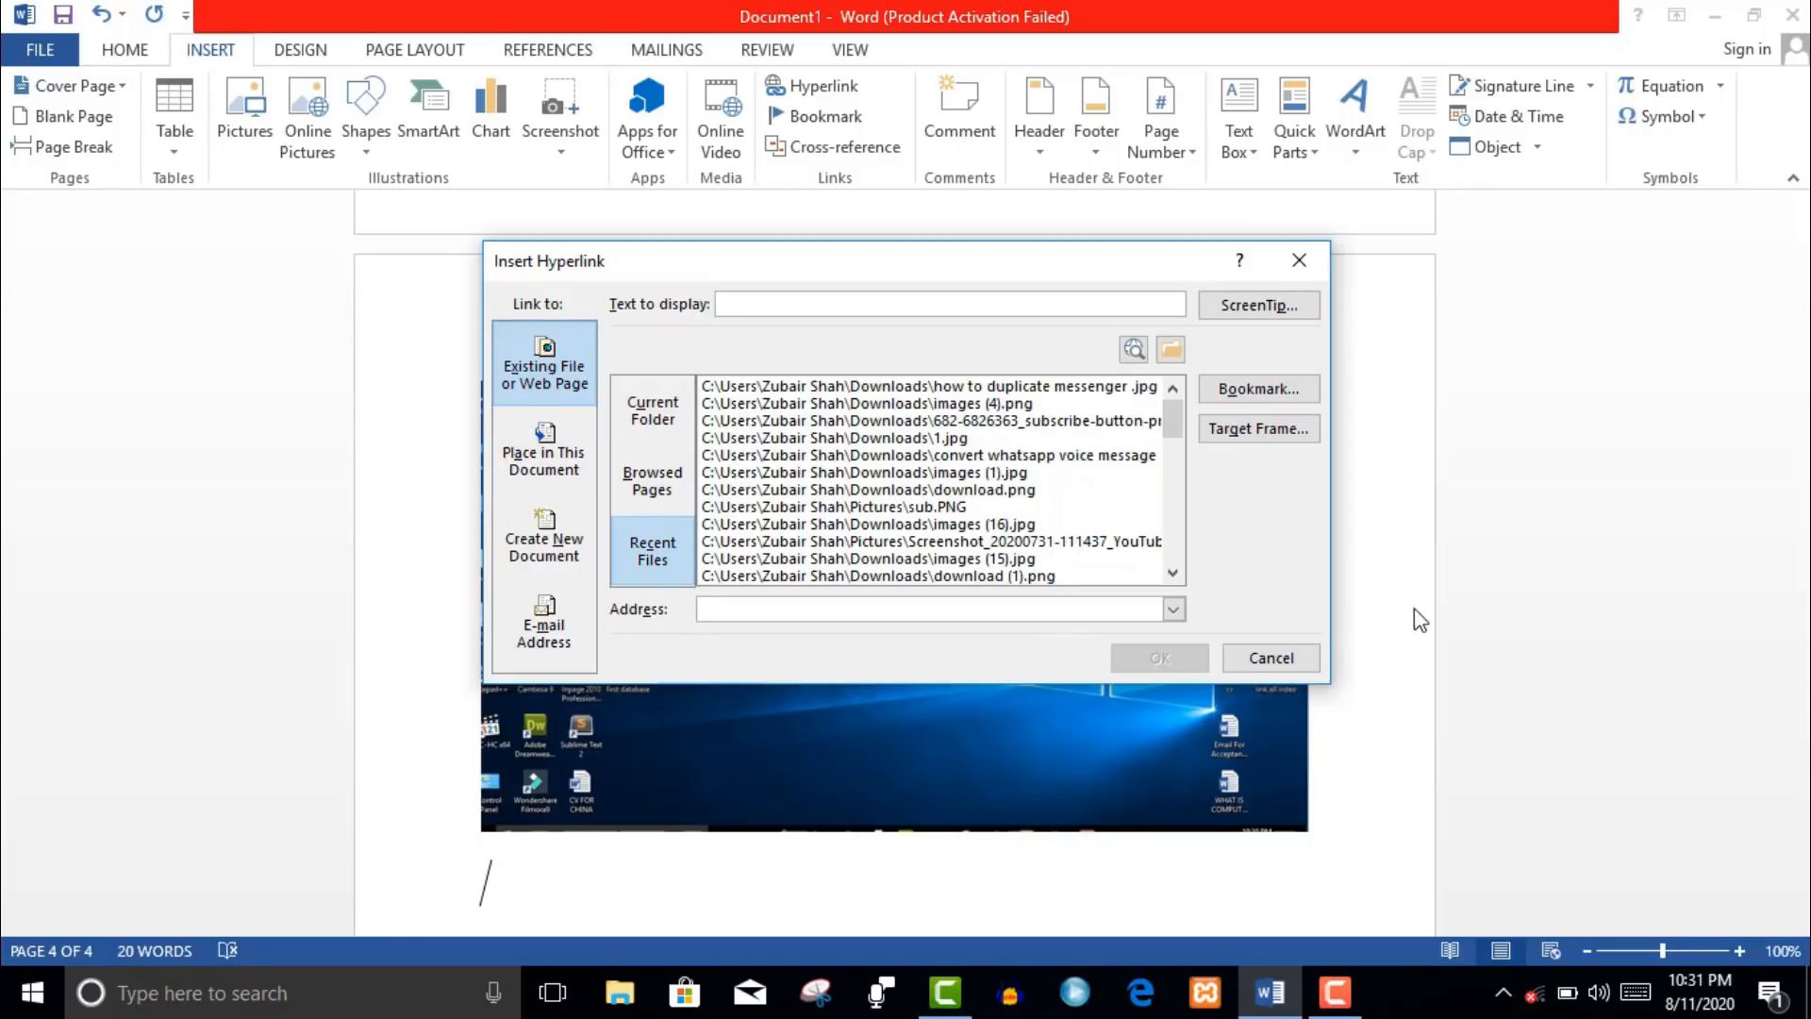
{"action": "left_click", "coordinate": [1290, 660]}
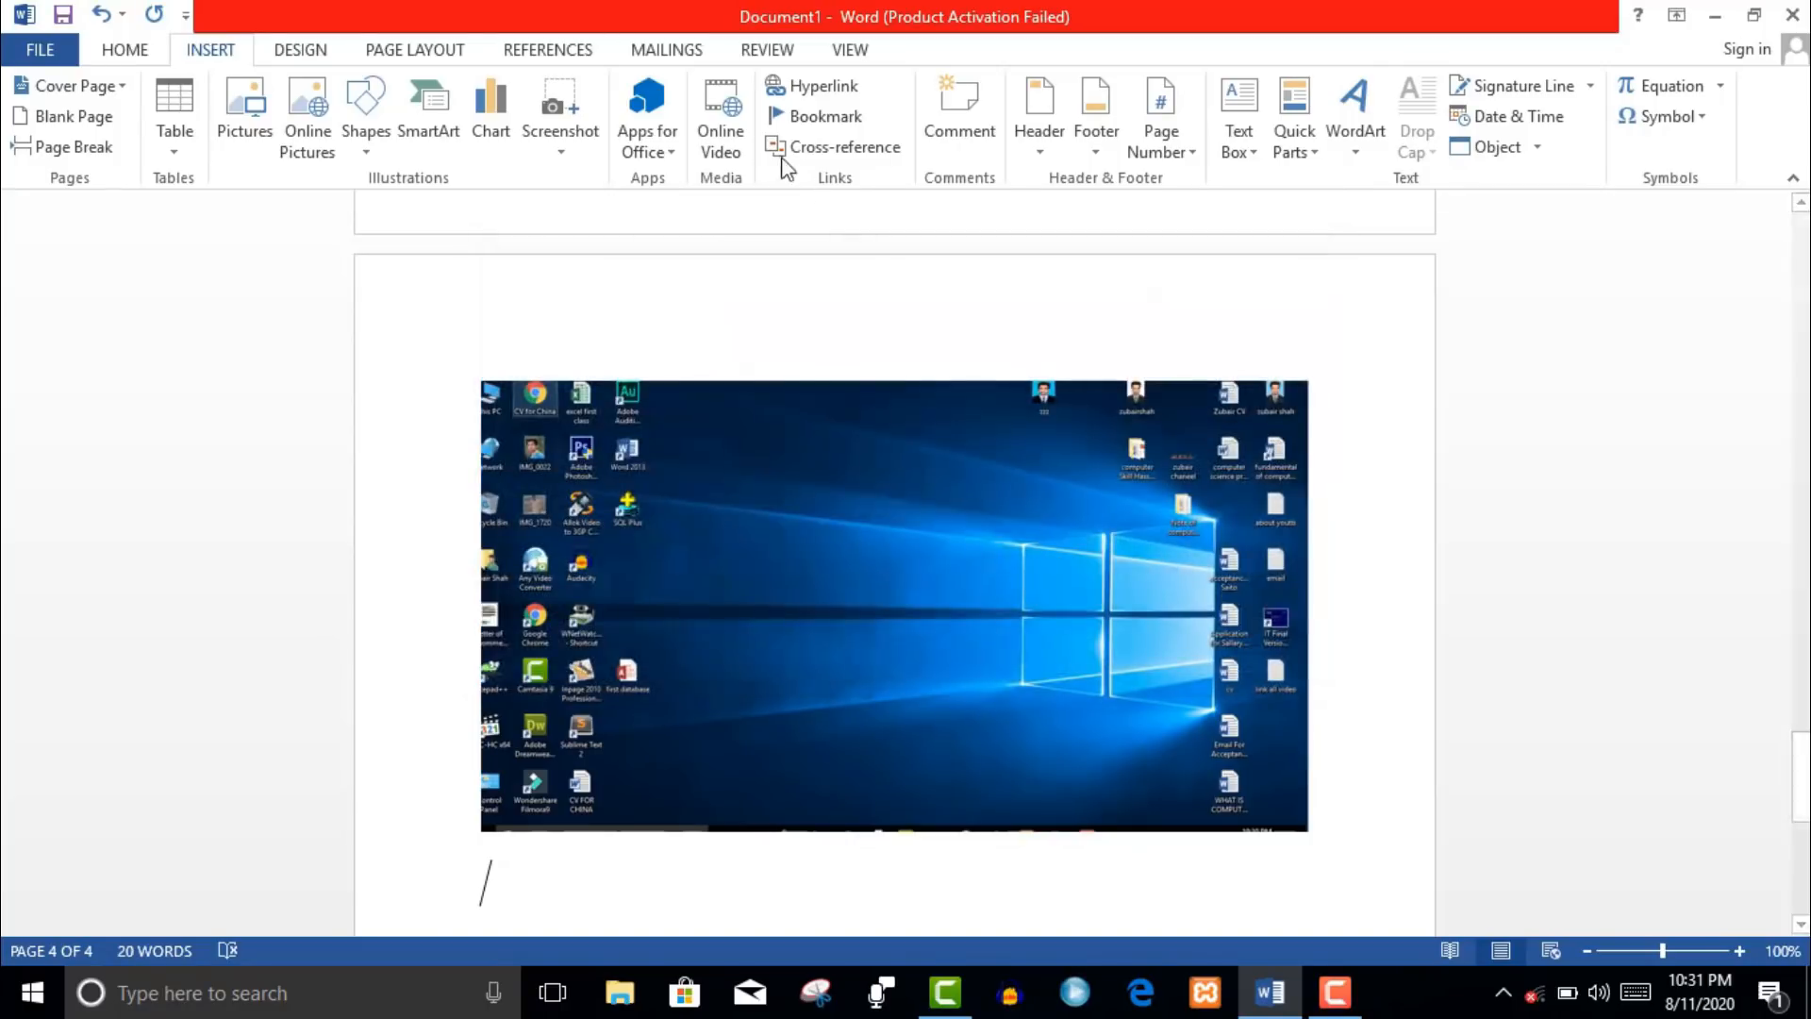
{"action": "left_click", "coordinate": [804, 122]}
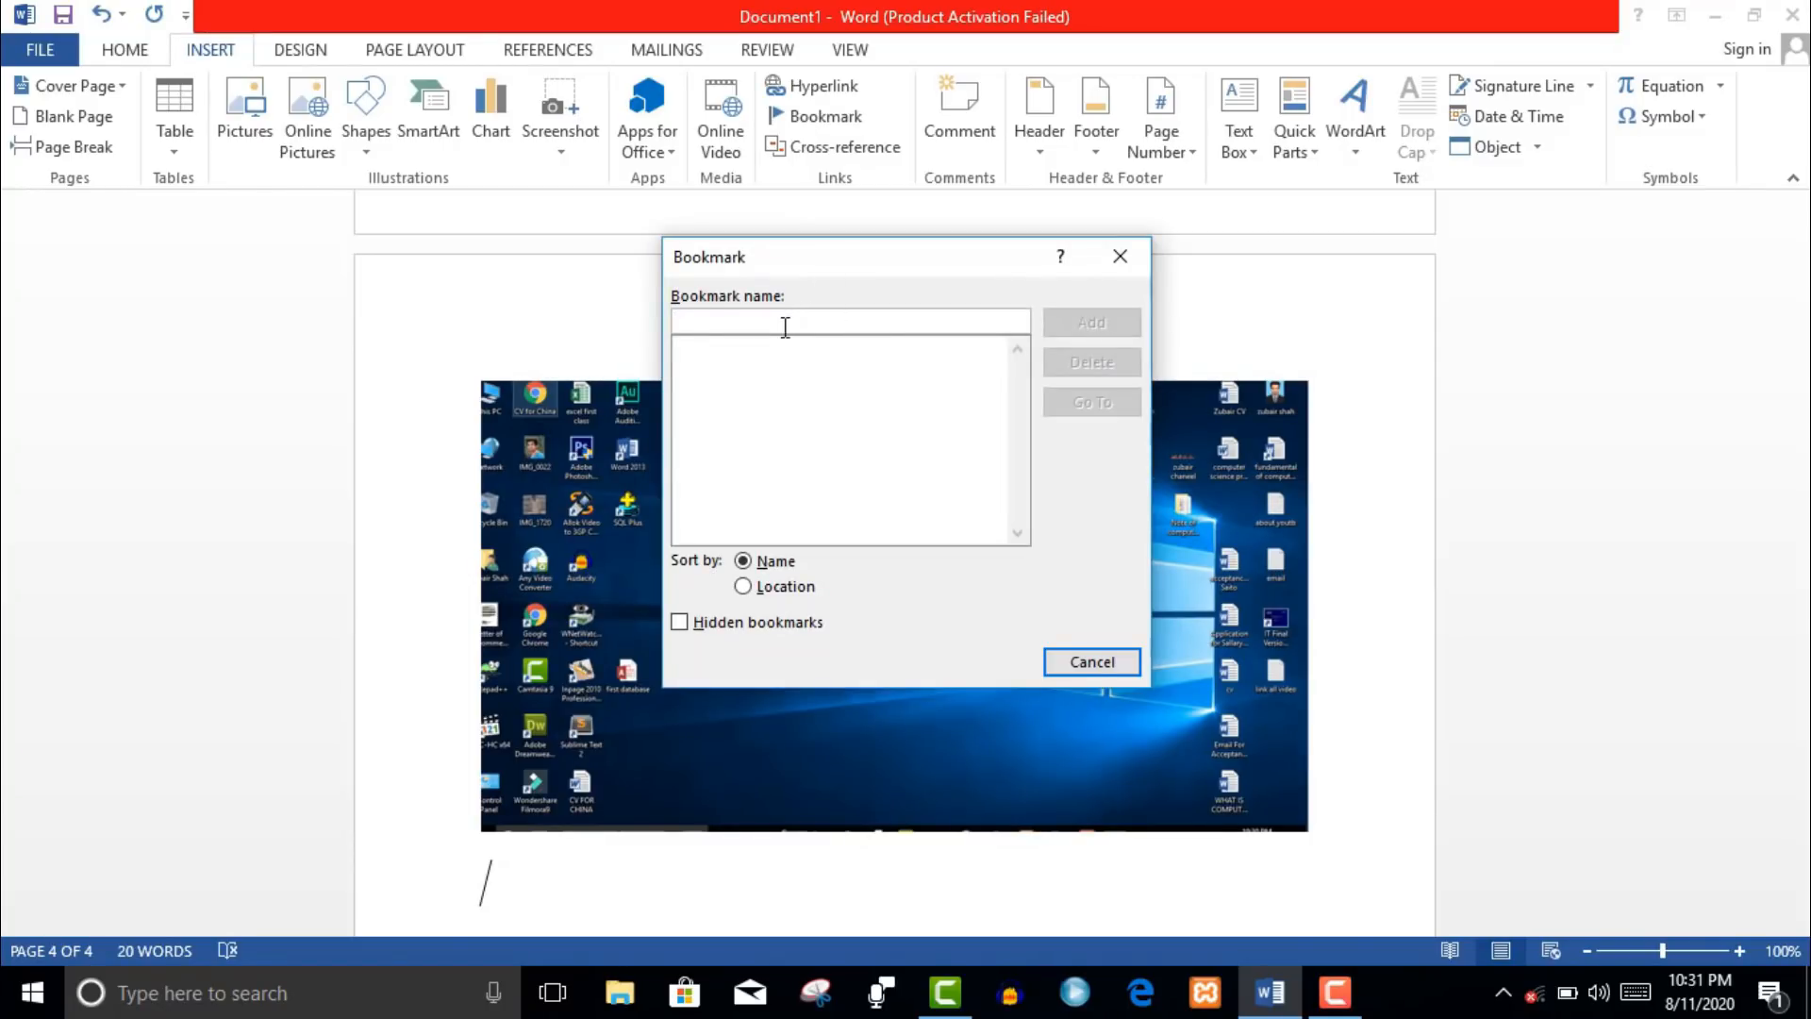
- Add a bookmark named 'cv' below the screenshot
{"action": "type", "text": "book"}
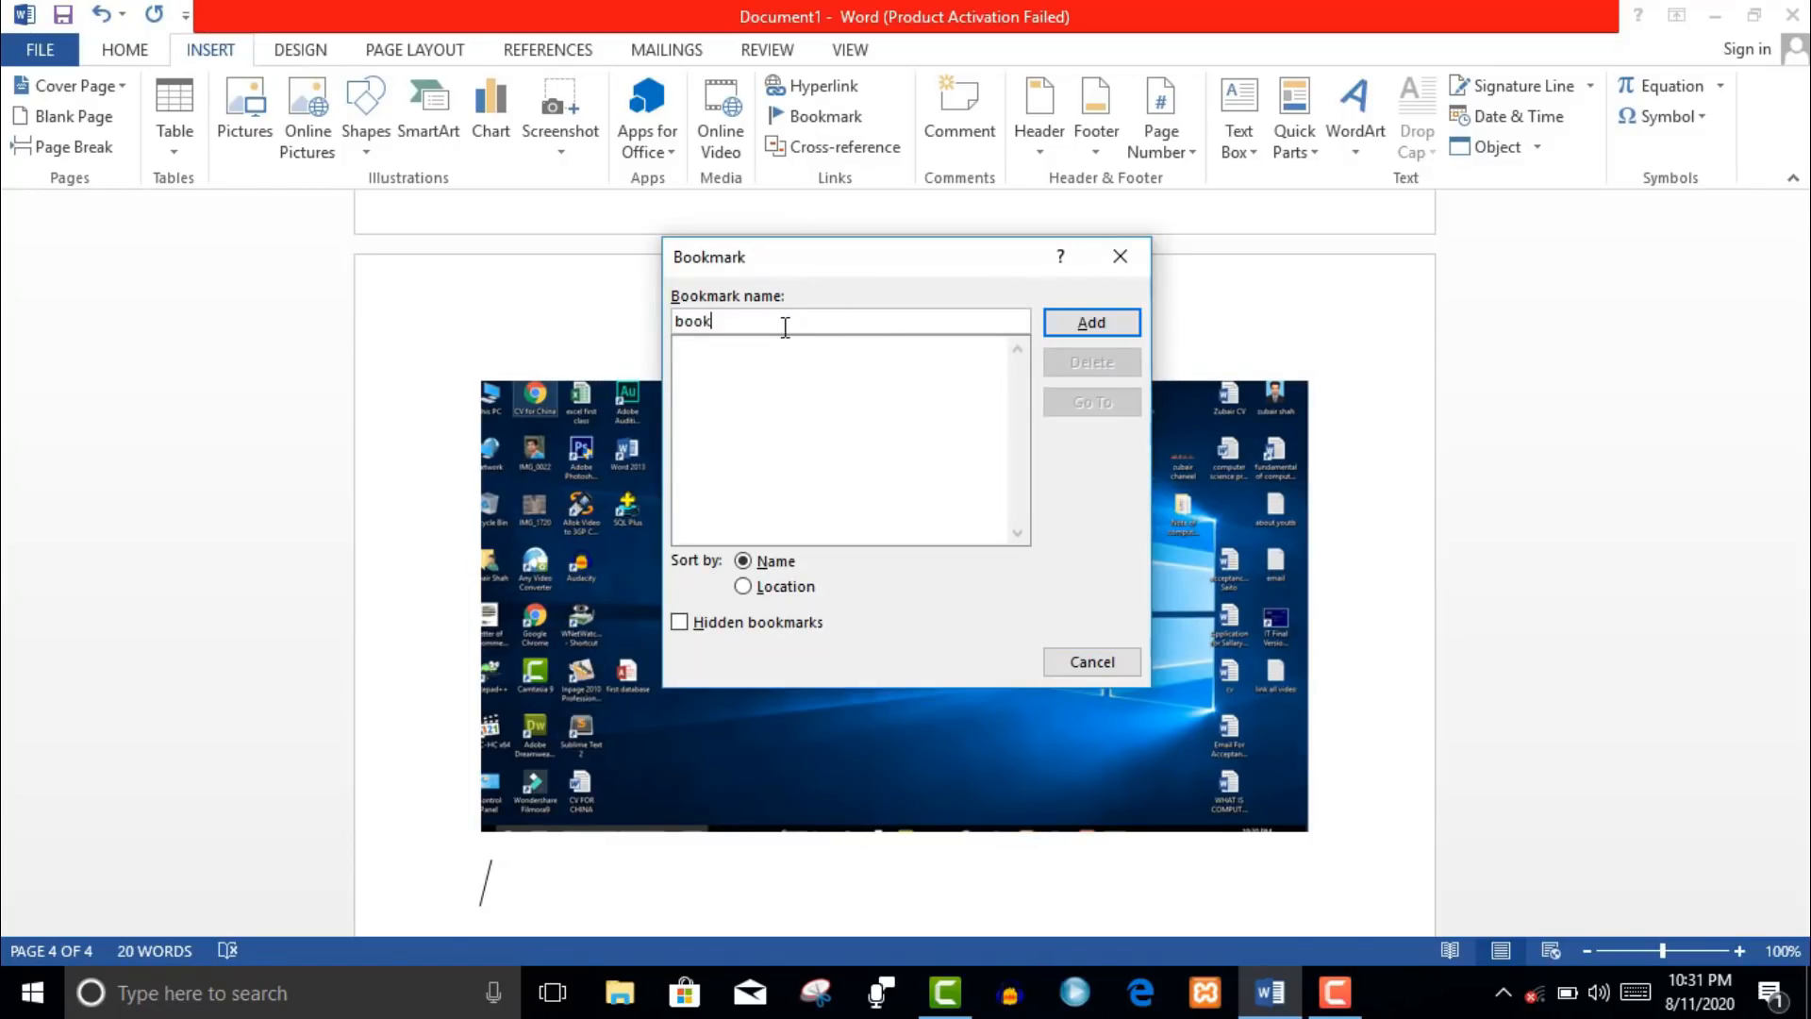
{"action": "key", "text": "BackSpace"}
{"action": "key", "text": "BackSpace"}
{"action": "key", "text": "BackSpace"}
{"action": "key", "text": "BackSpace"}
{"action": "key", "text": "BackSpace"}
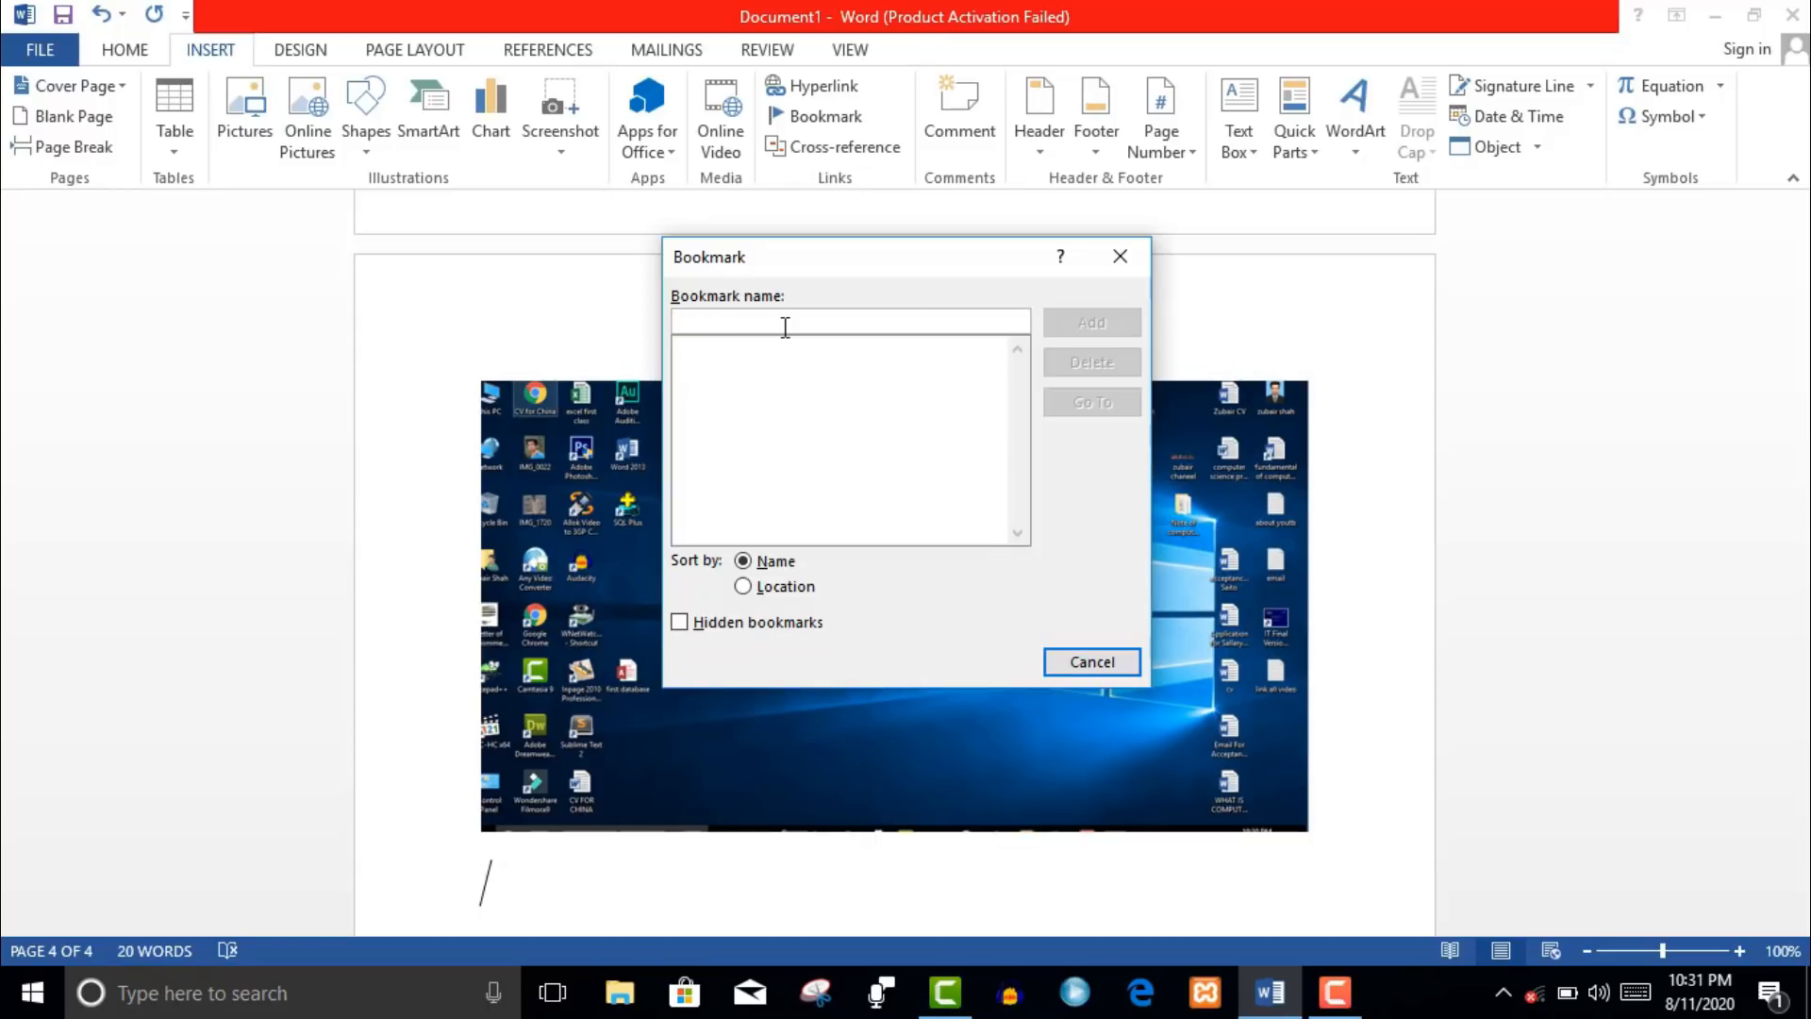
{"action": "type", "text": "cv"}
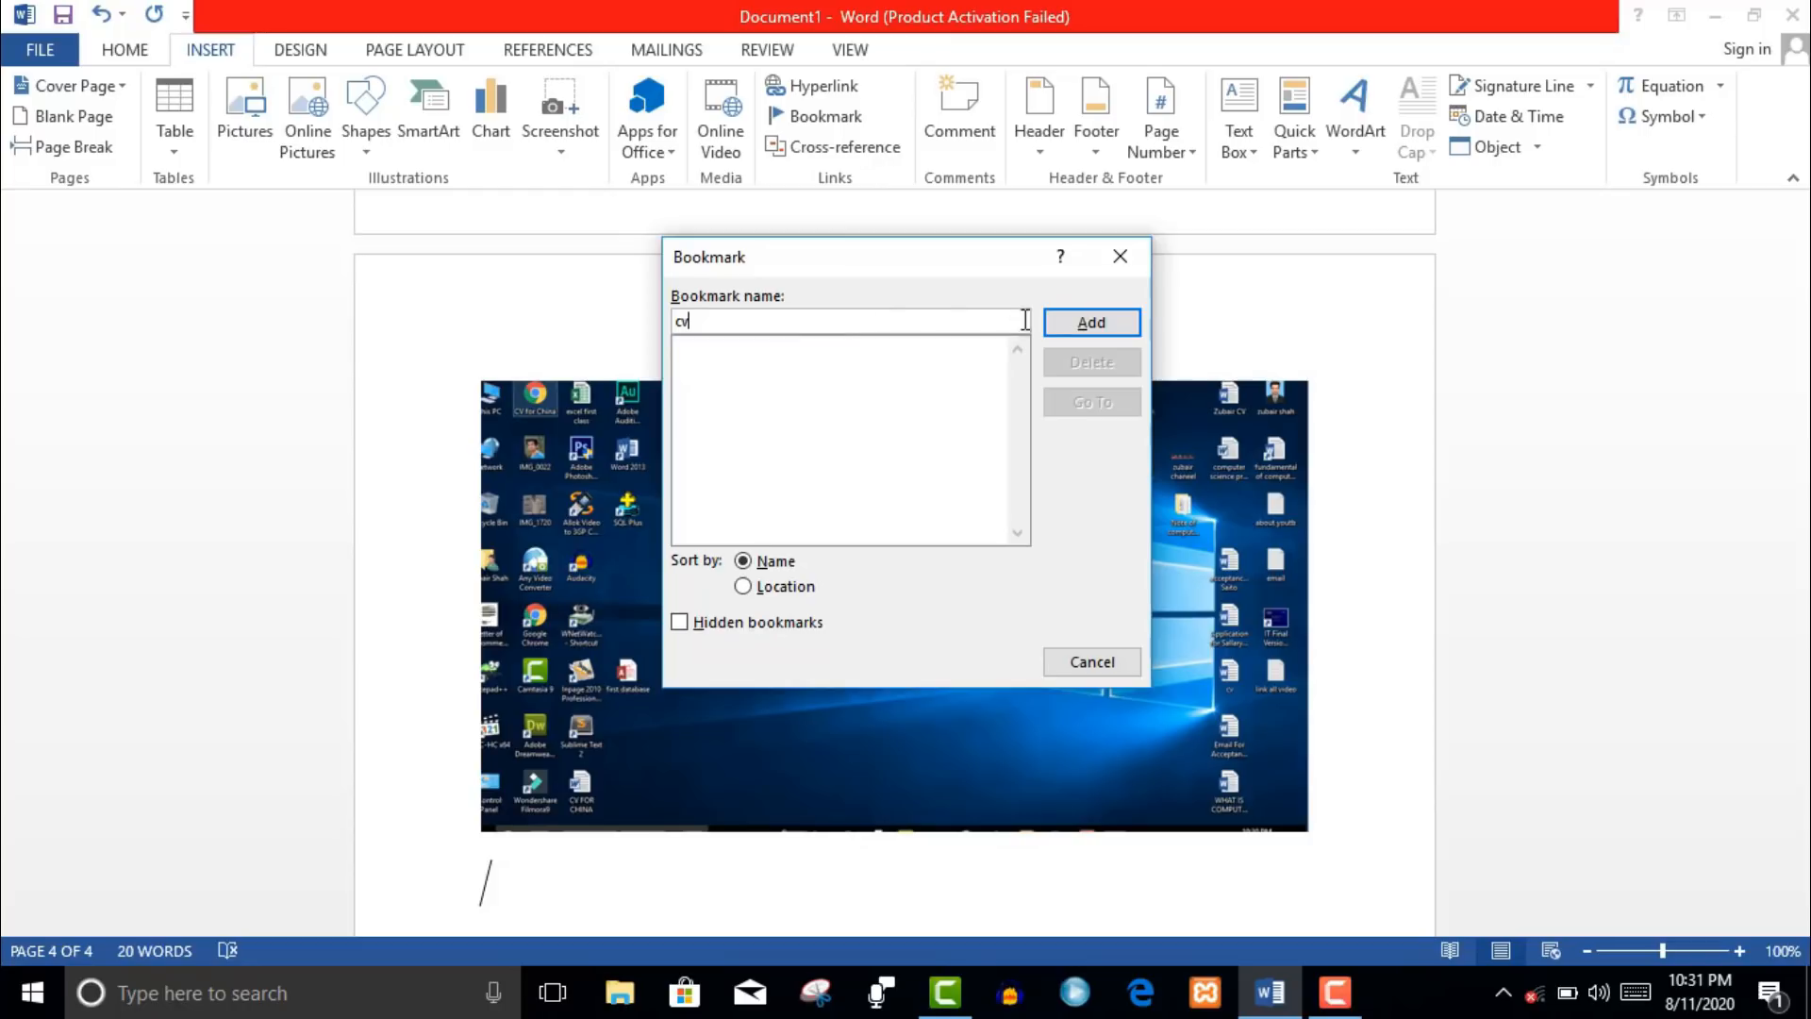
{"action": "left_click", "coordinate": [1068, 324]}
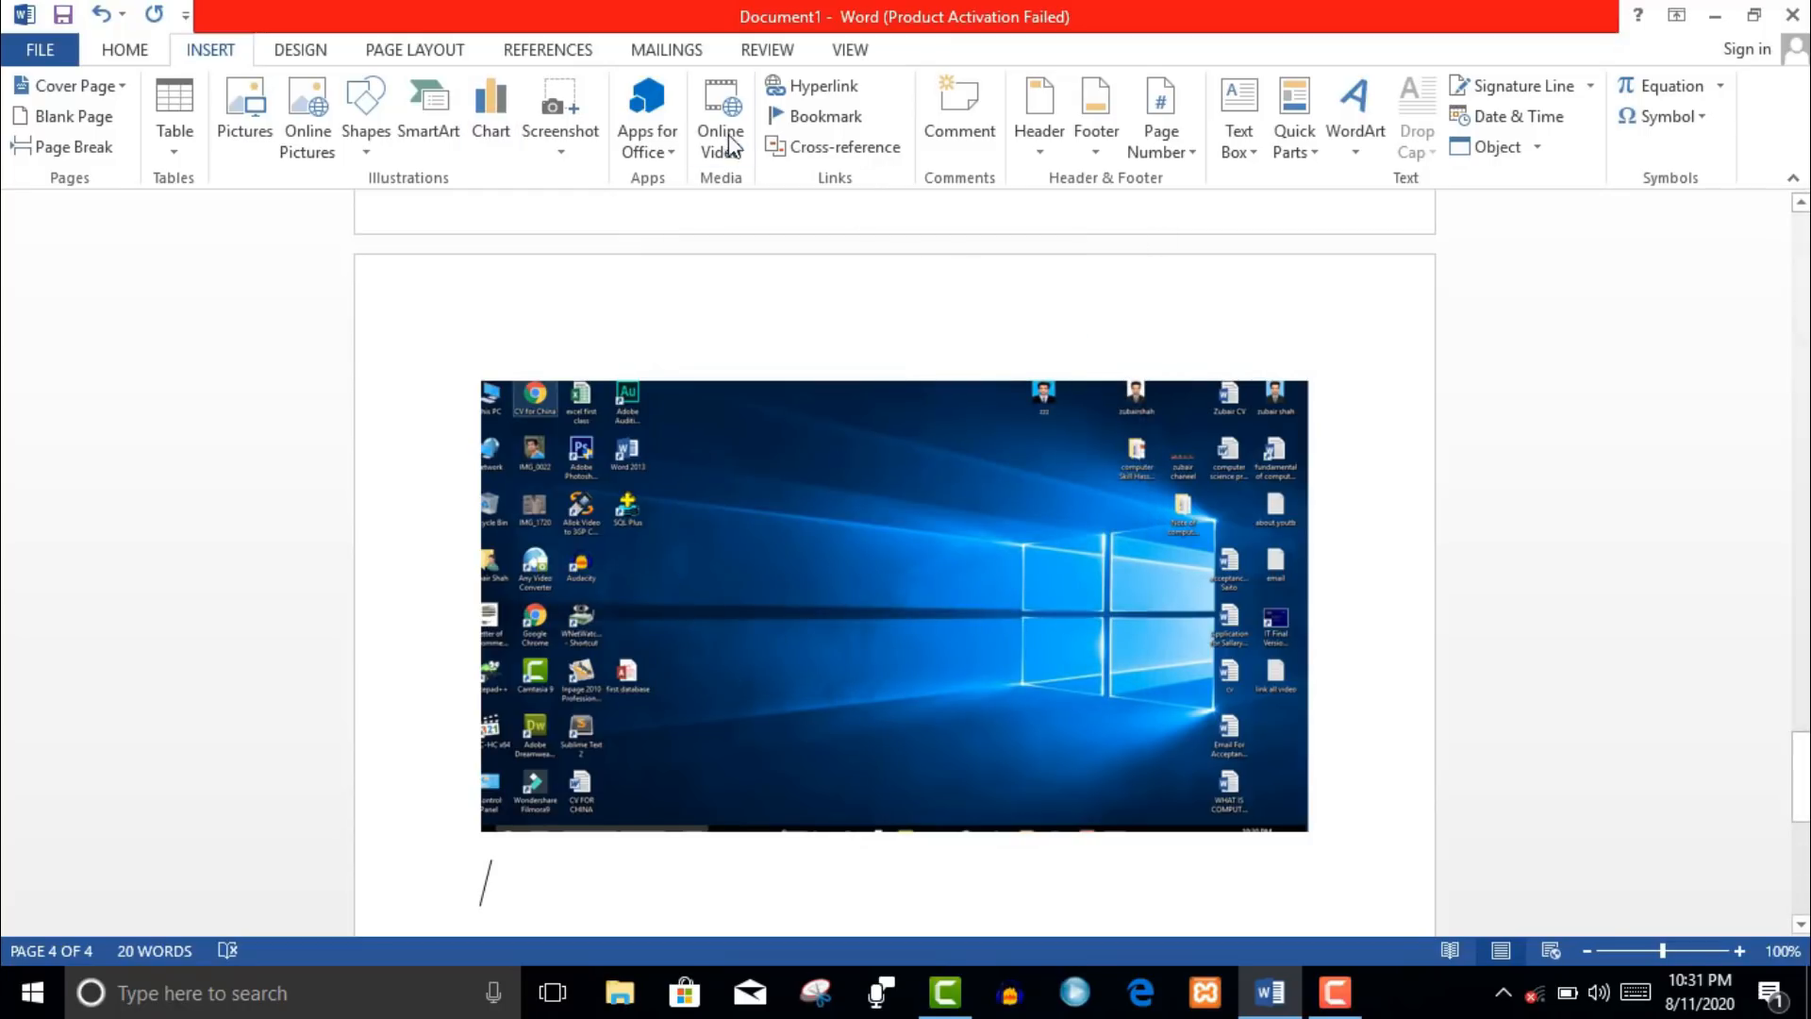
- Insert two cross-references to numbered item '1) ms word', the second including above/below
{"action": "left_click", "coordinate": [880, 151]}
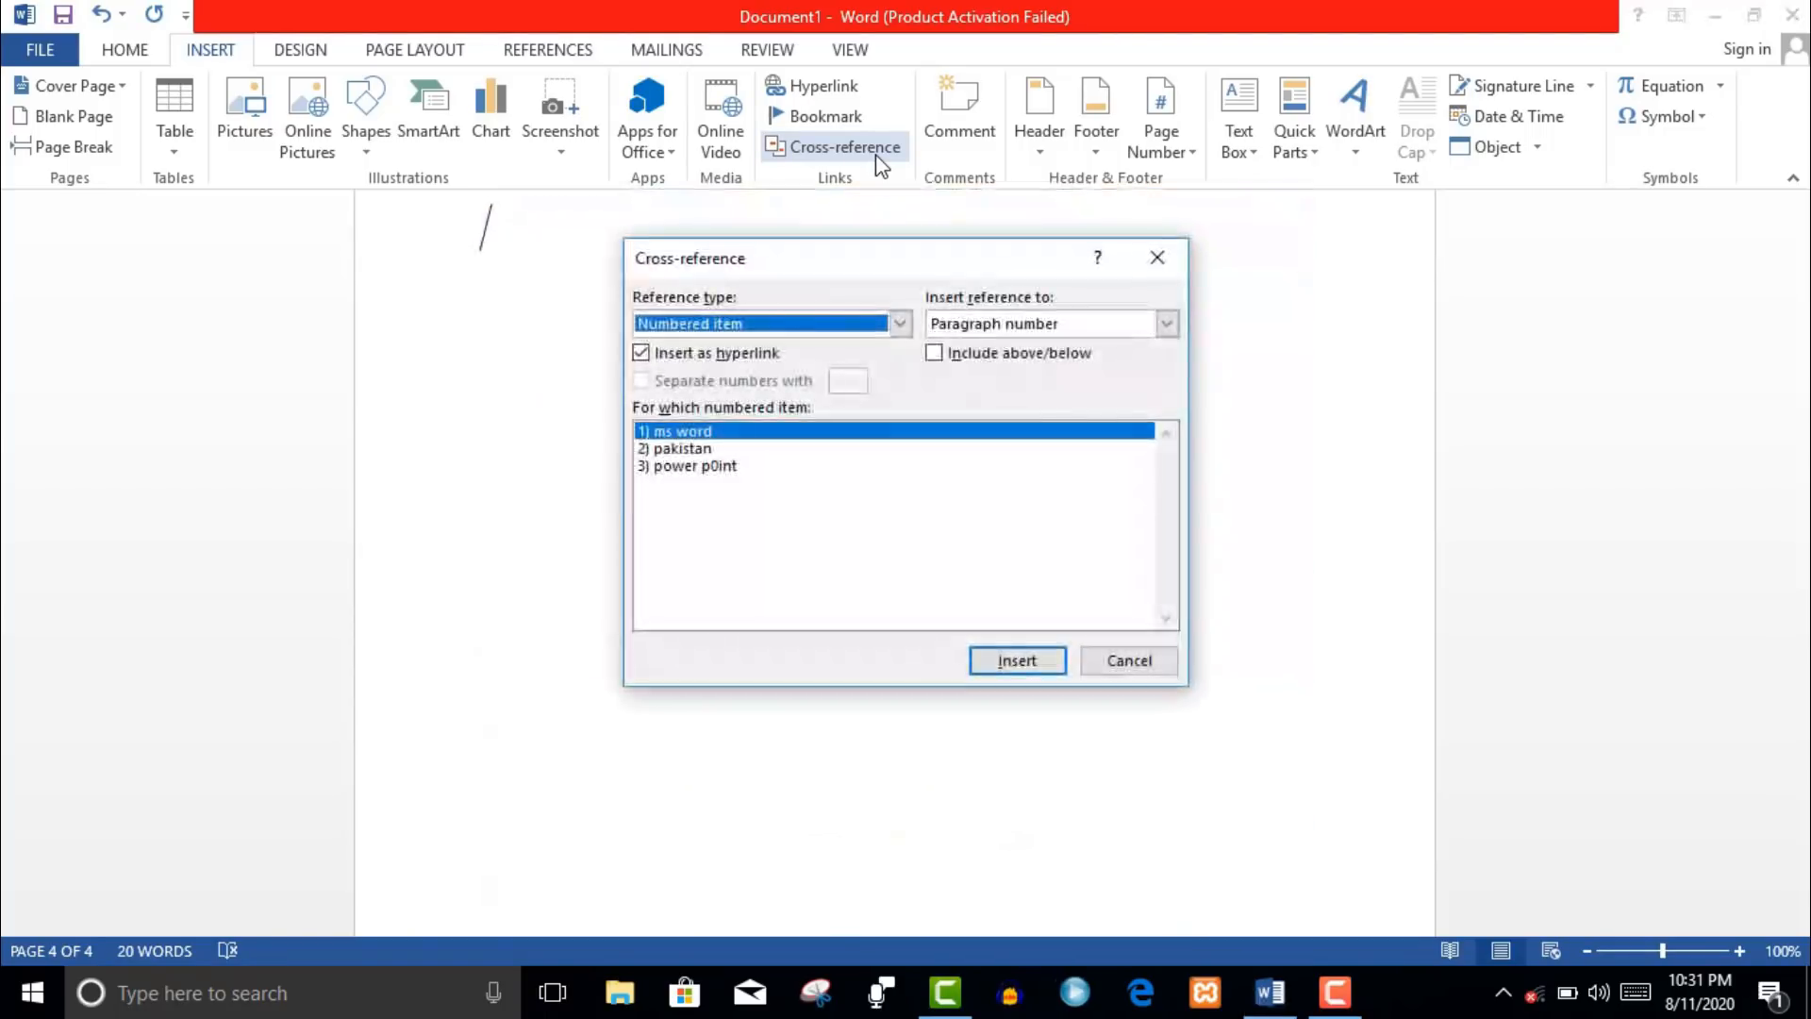
{"action": "left_click", "coordinate": [695, 450]}
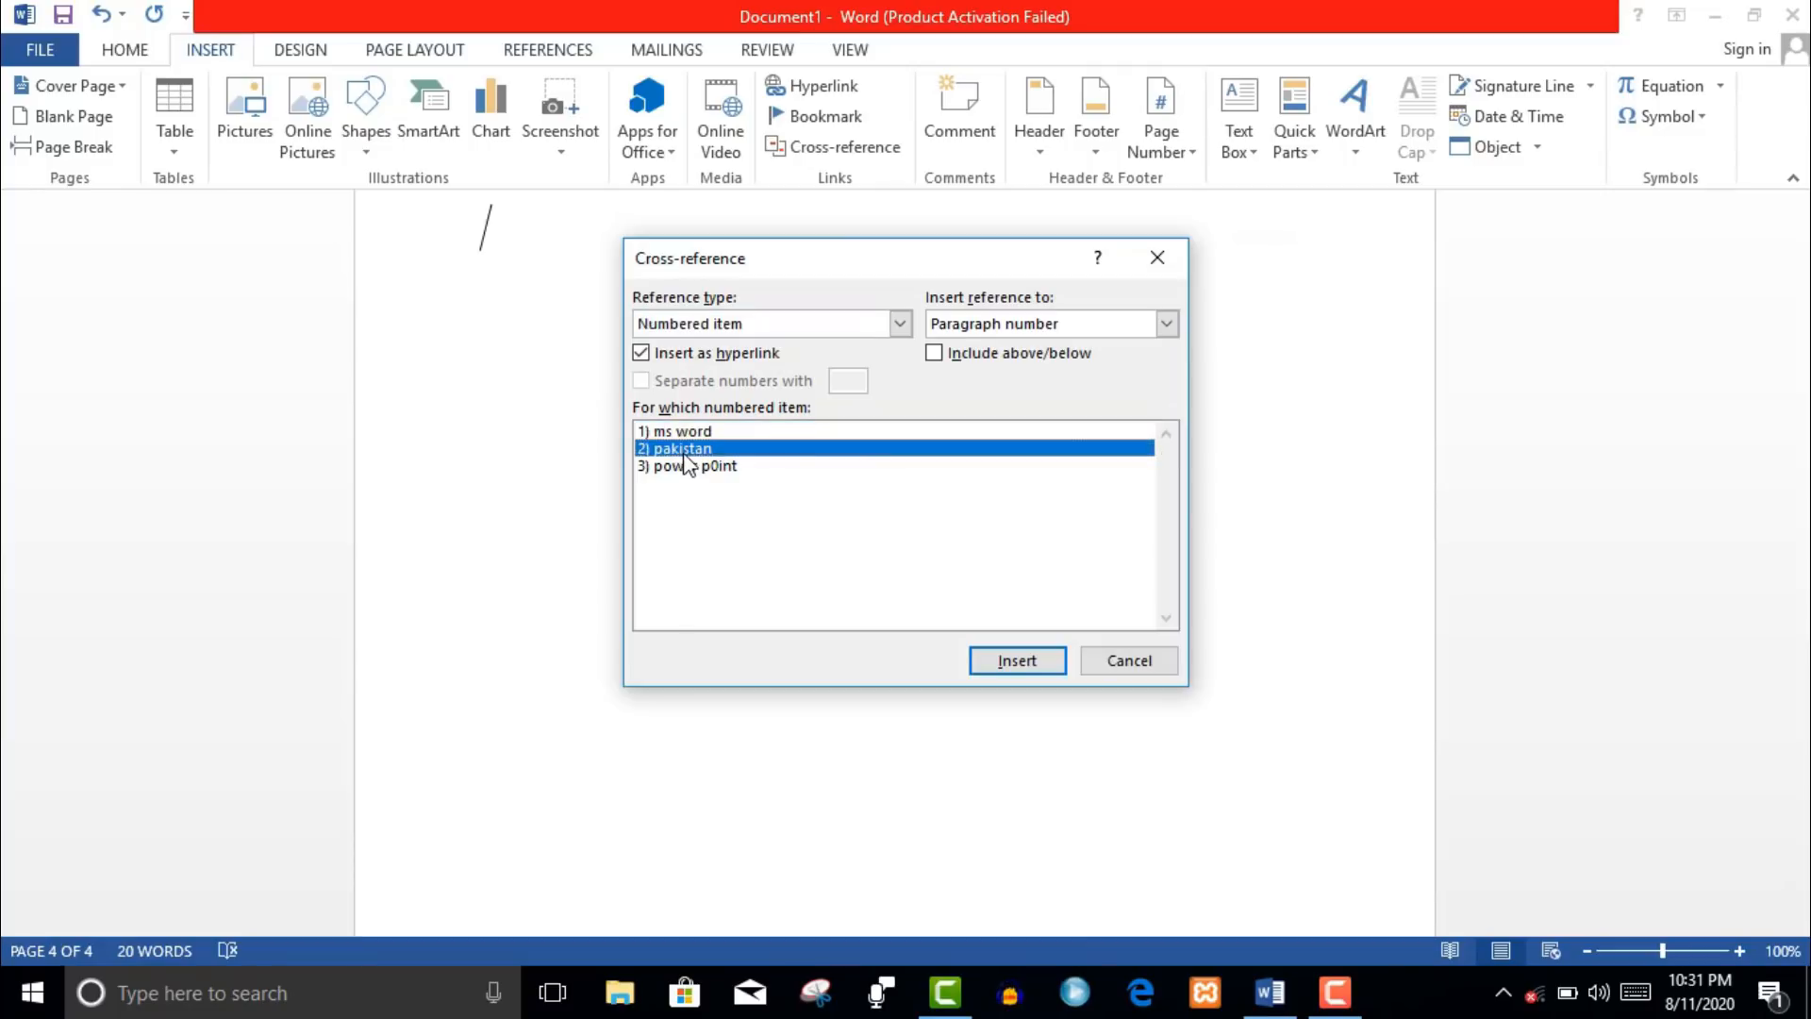
{"action": "left_click", "coordinate": [691, 432]}
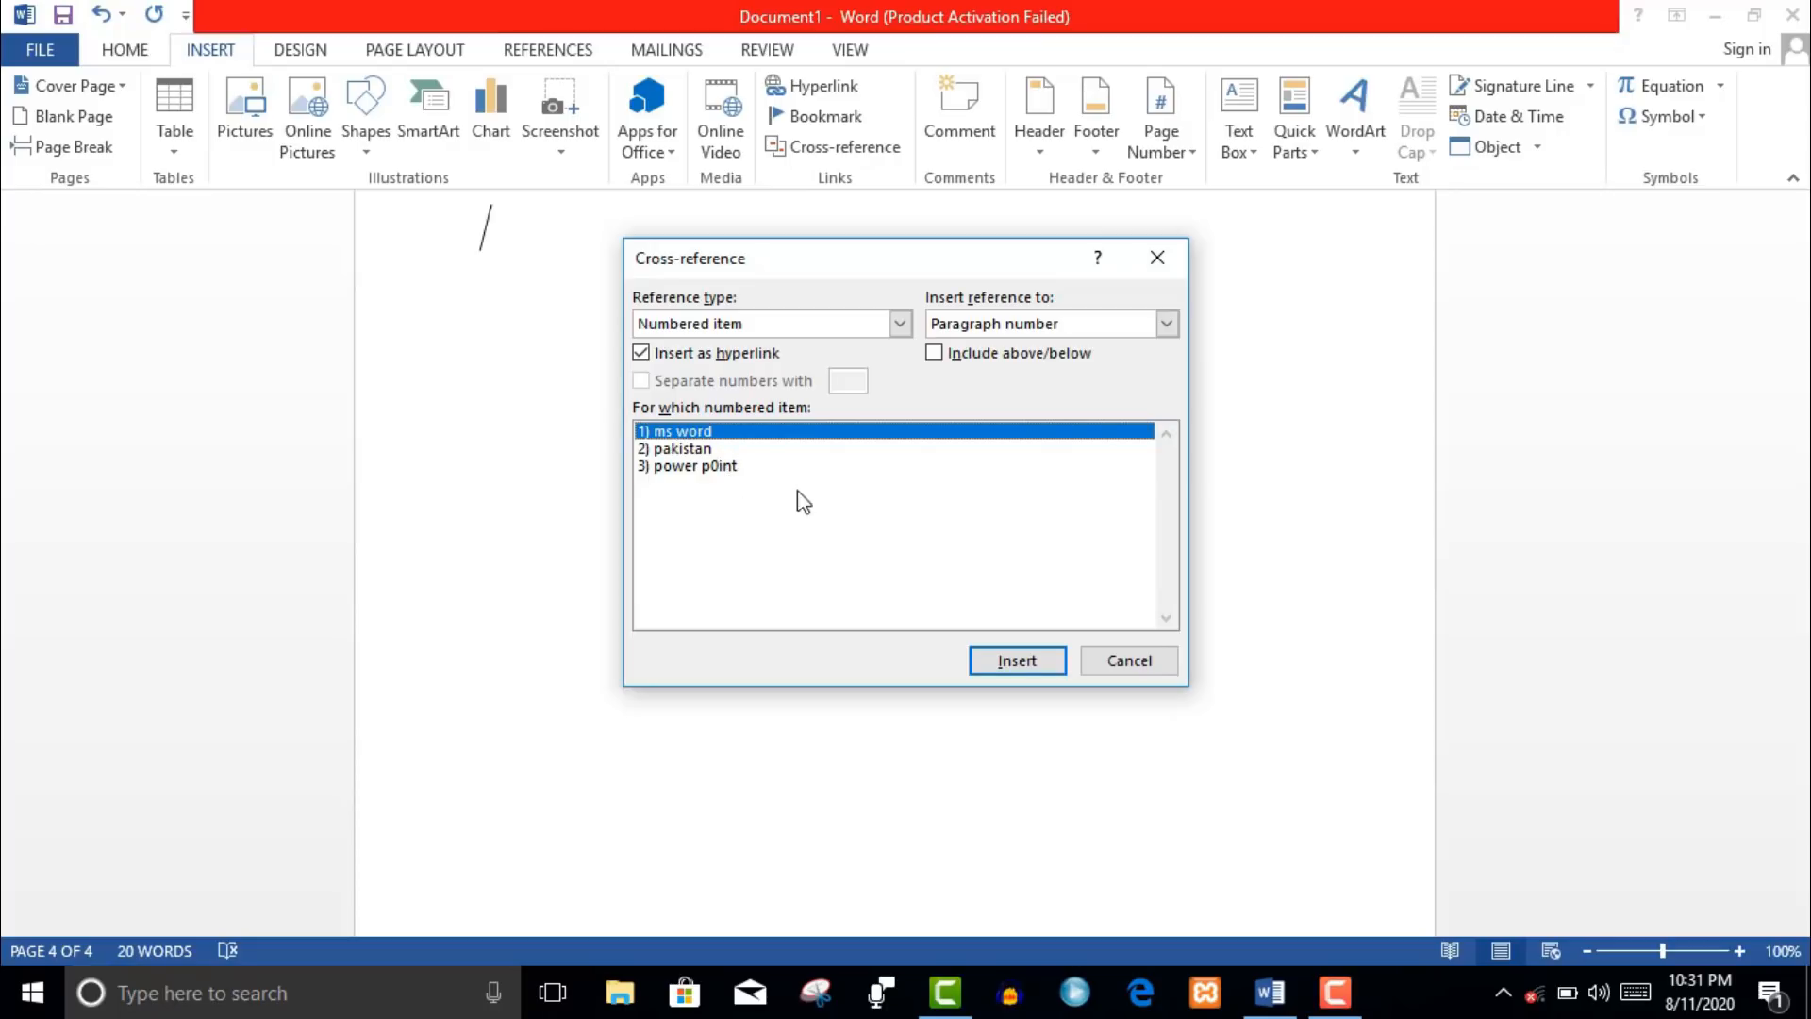
{"action": "left_click", "coordinate": [1009, 662]}
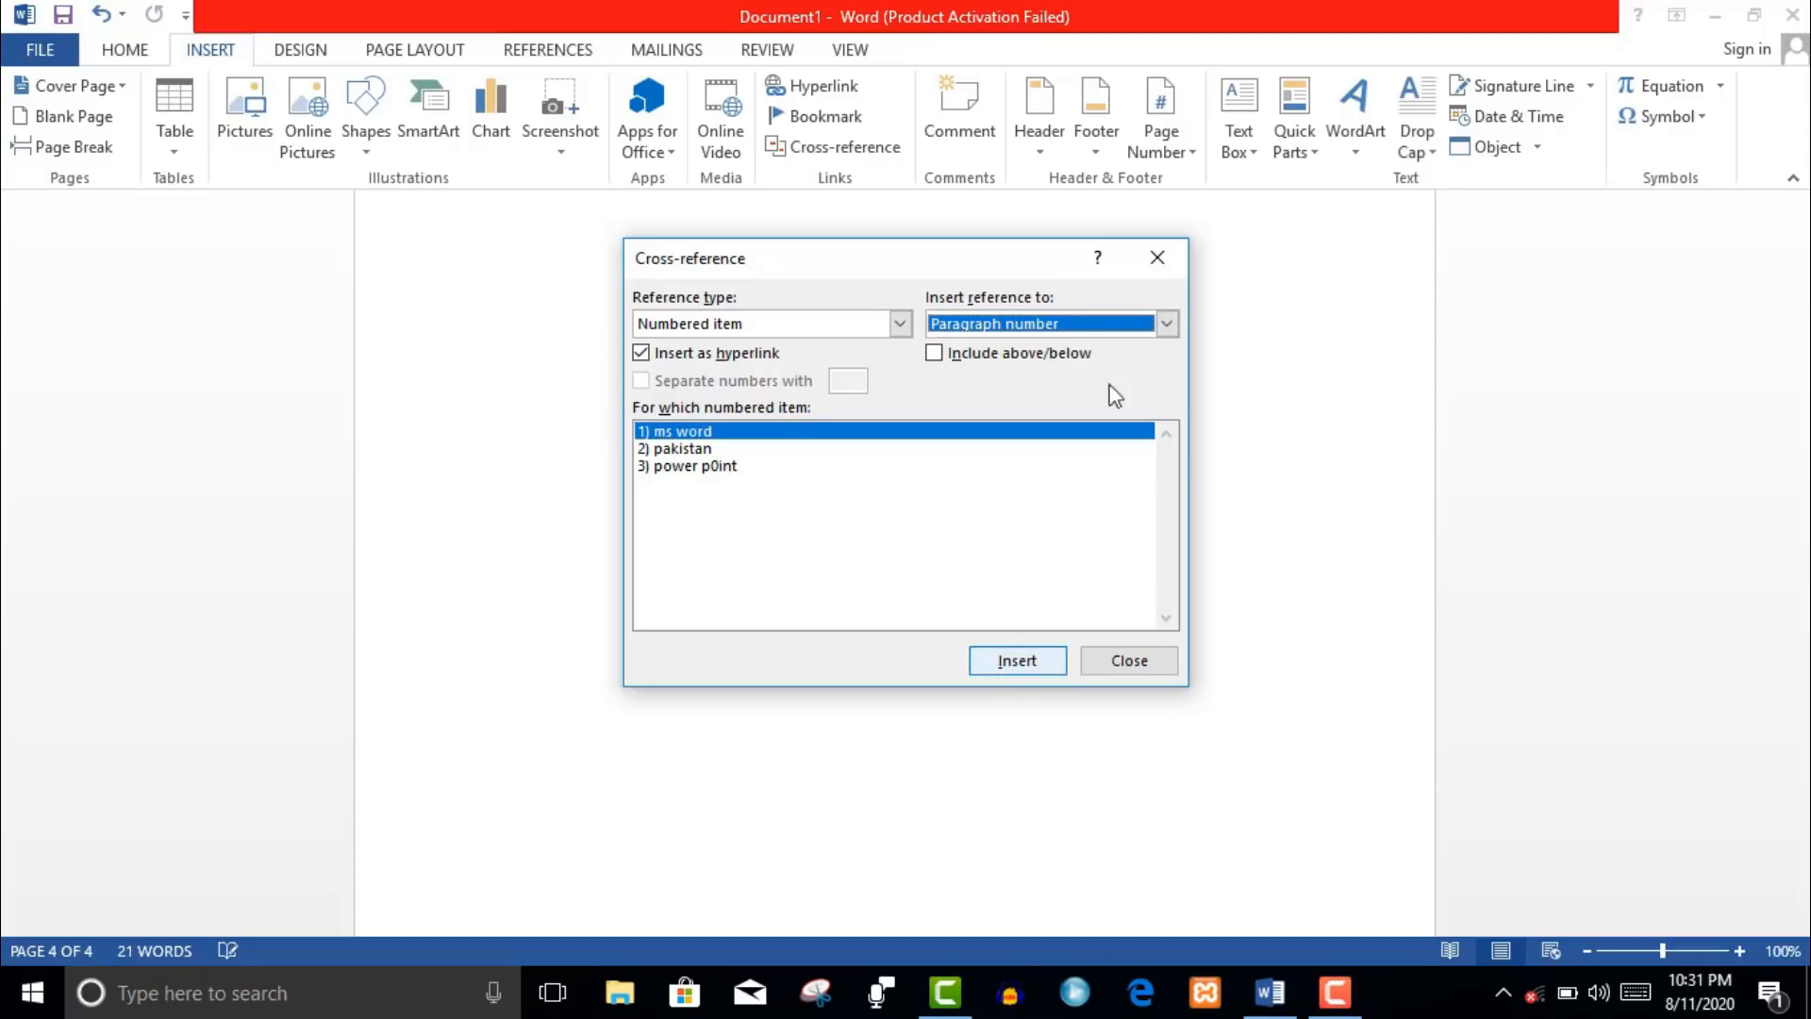
{"action": "left_click", "coordinate": [987, 355]}
{"action": "left_click", "coordinate": [1046, 671]}
{"action": "left_click", "coordinate": [1162, 256]}
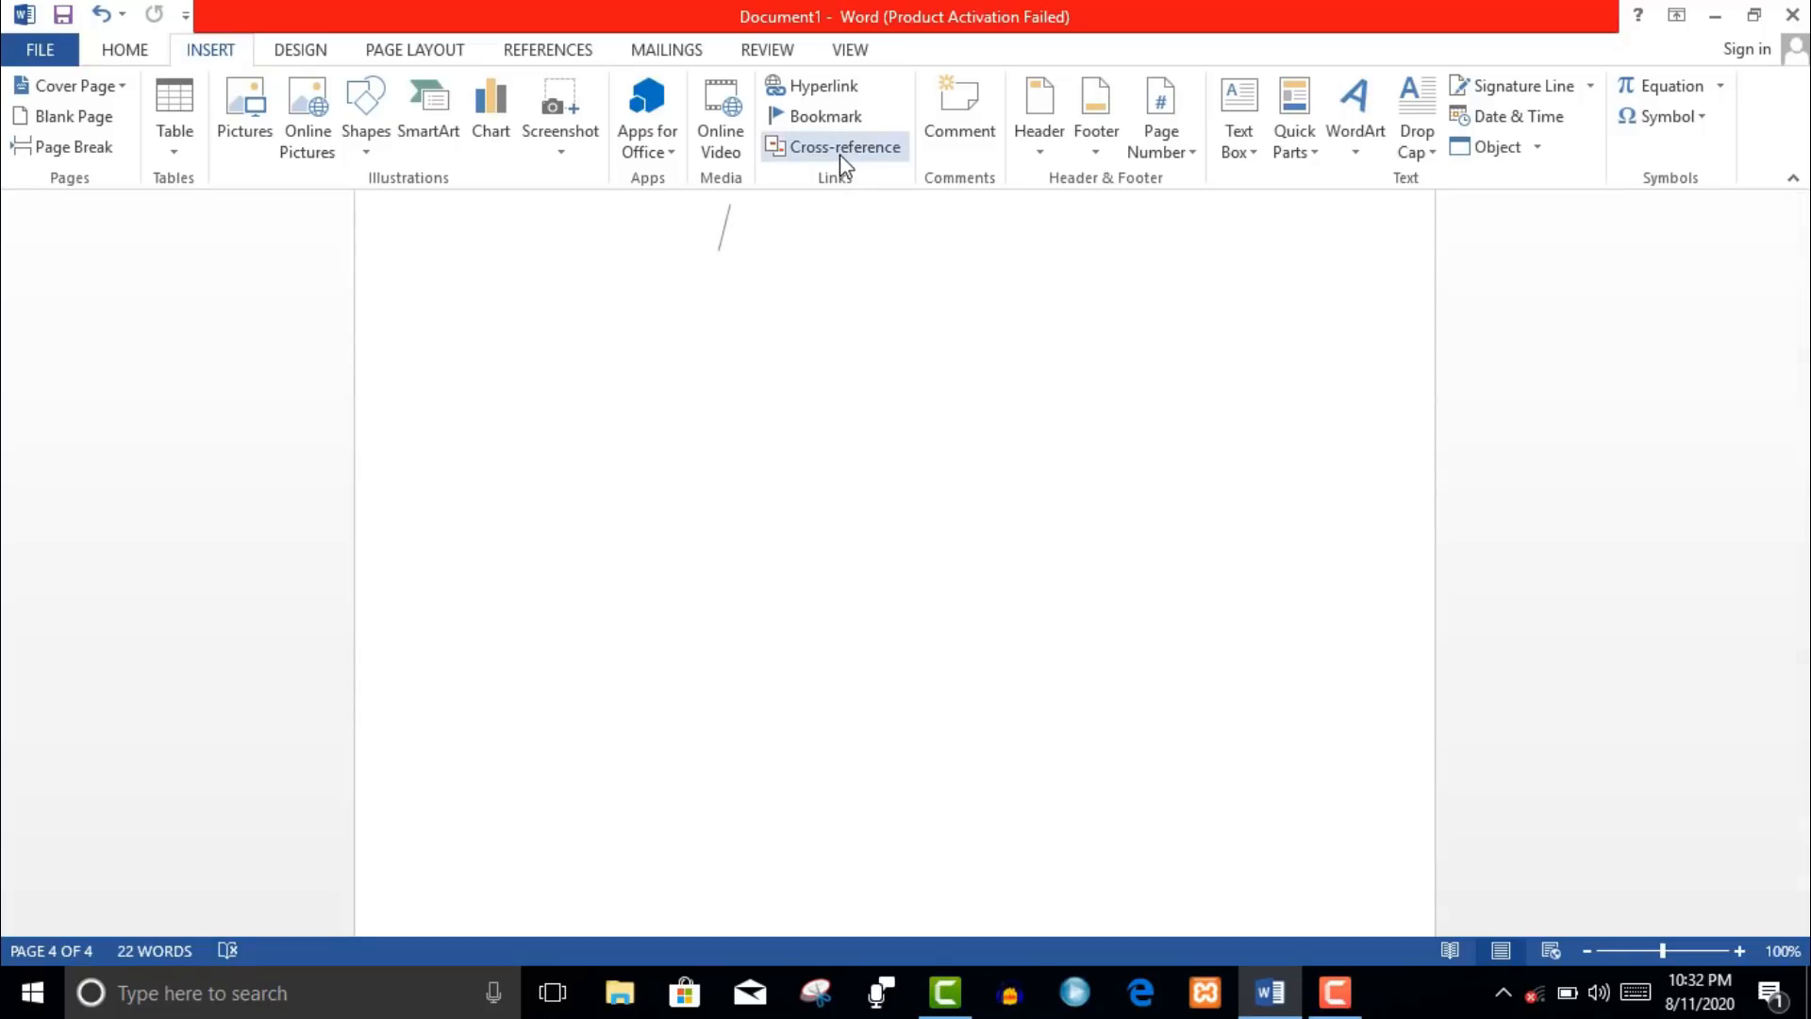
{"action": "left_click", "coordinate": [989, 134]}
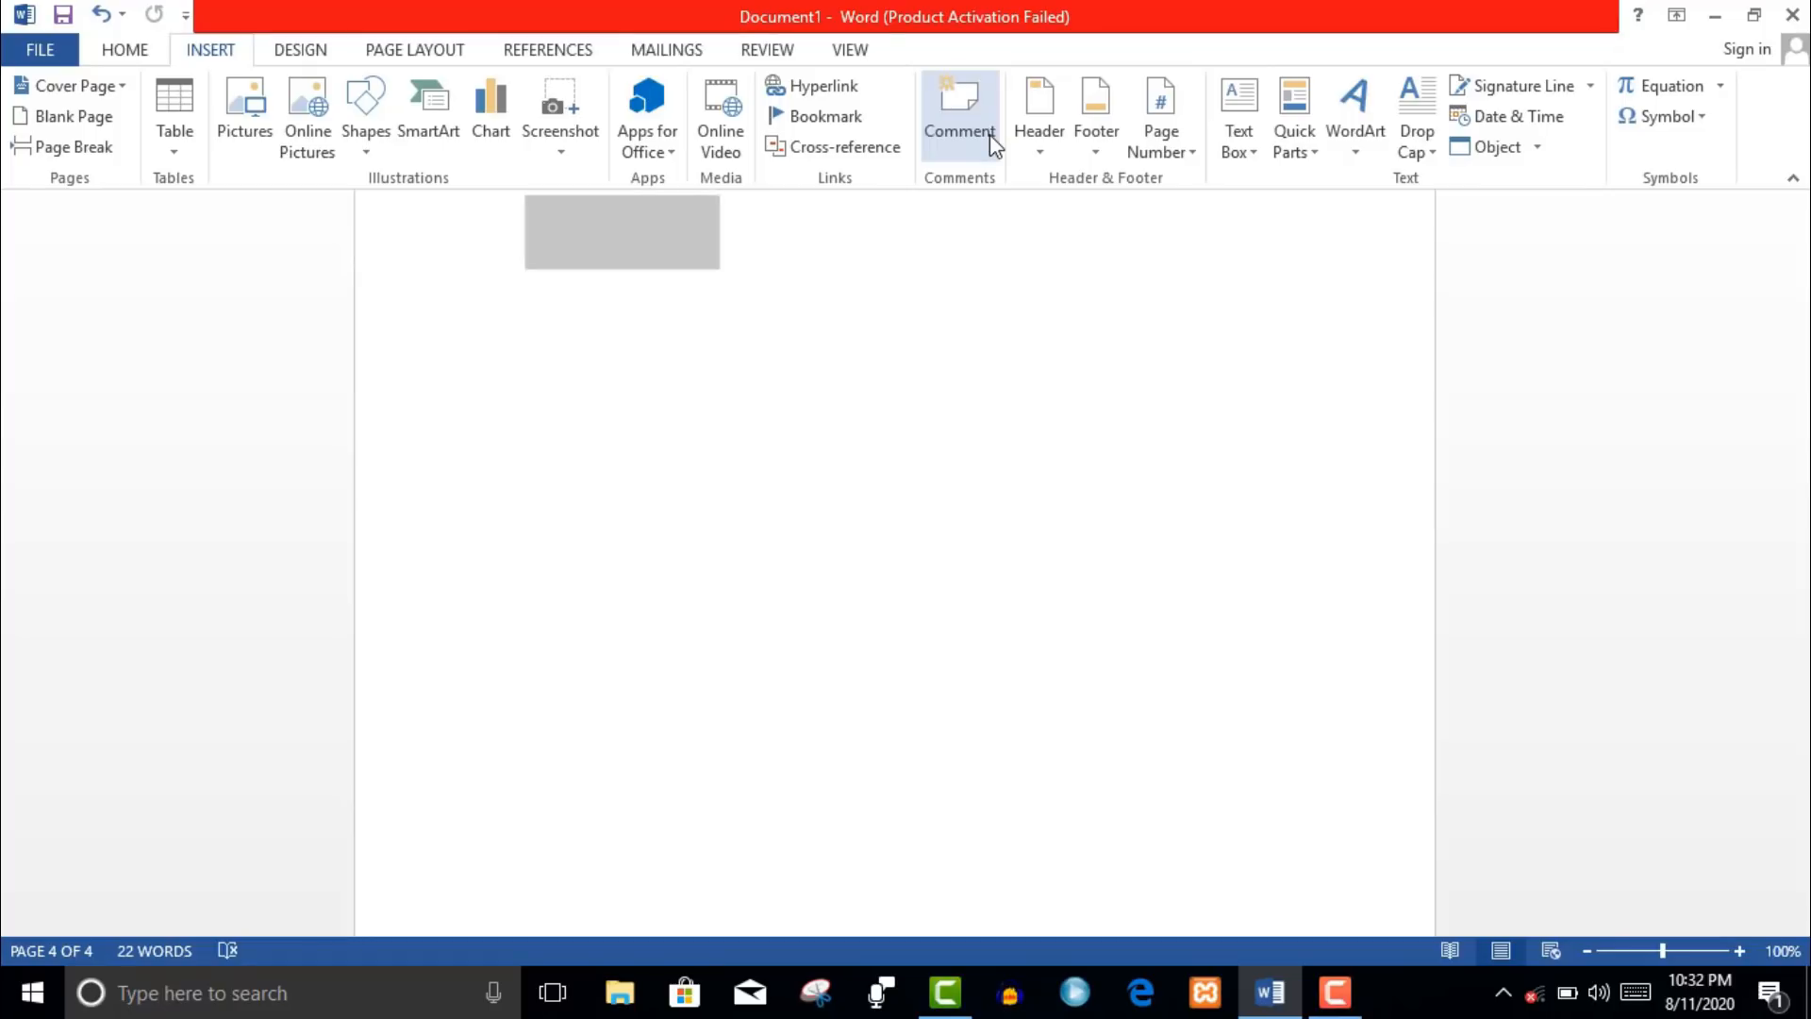
{"action": "left_click_drag", "start_coordinate": [1803, 887], "coordinate": [1802, 828]}
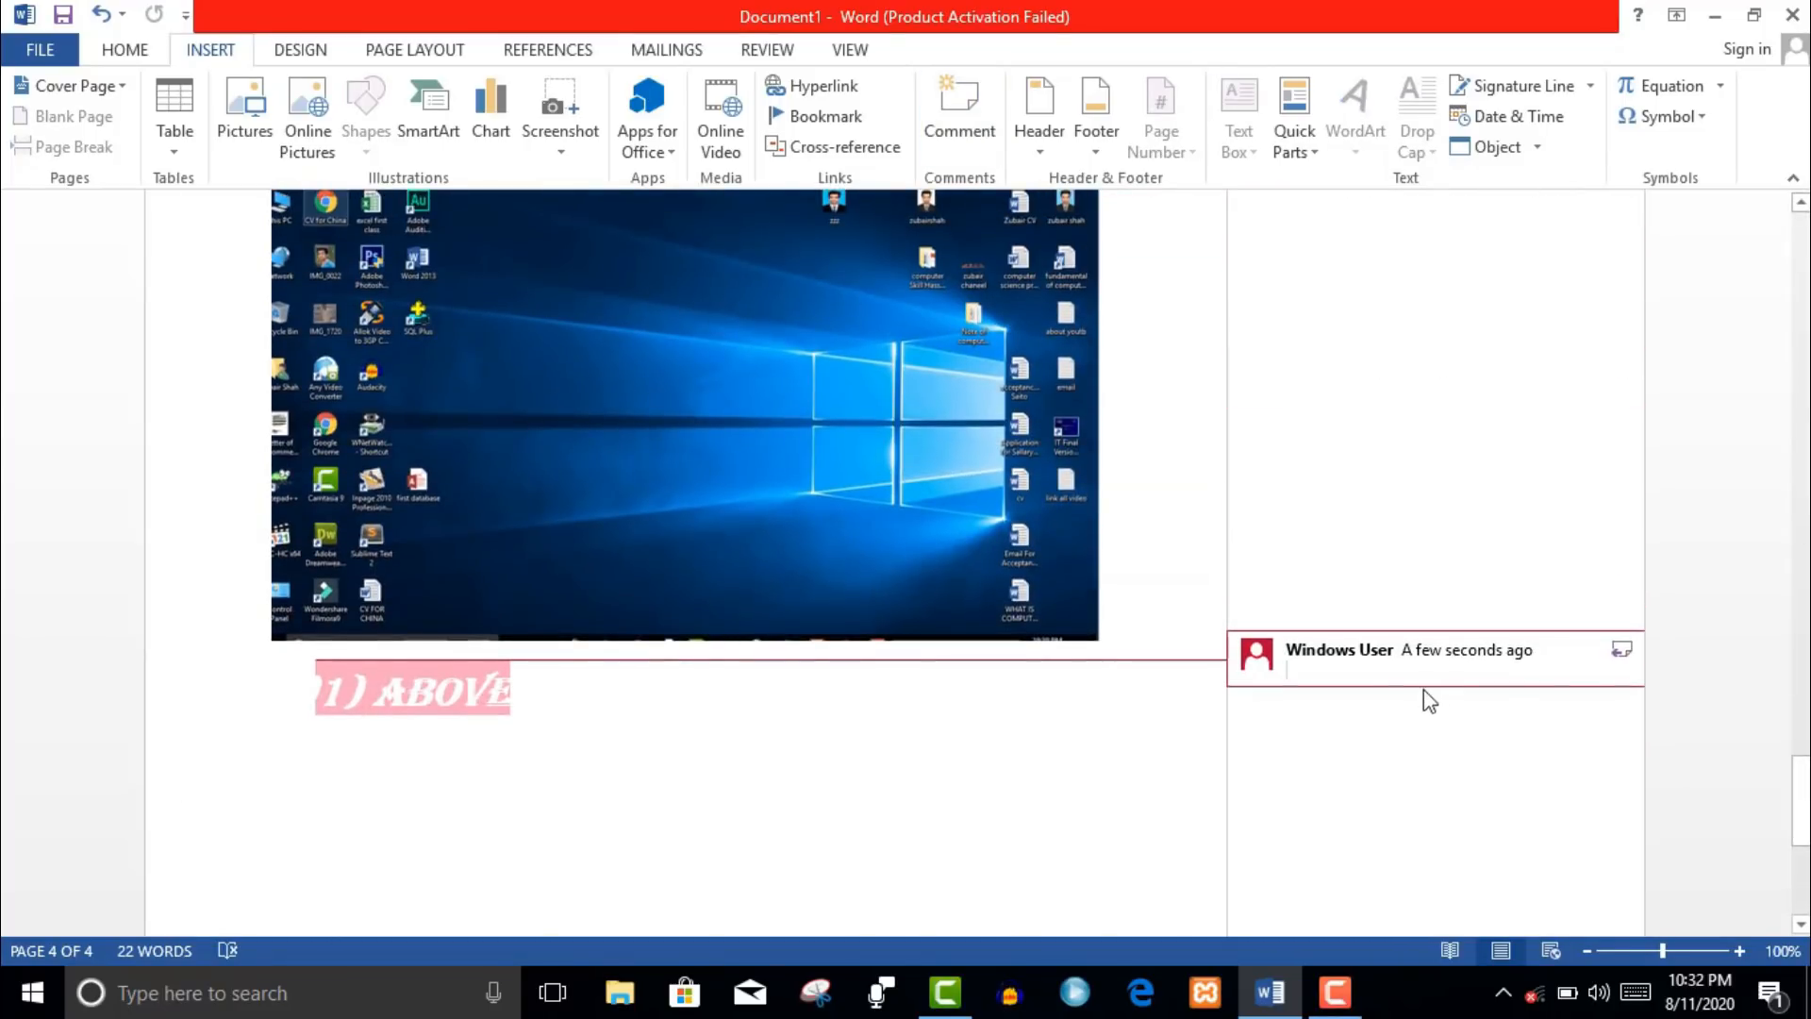
{"action": "type", "text": "i"}
{"action": "key", "text": "Return"}
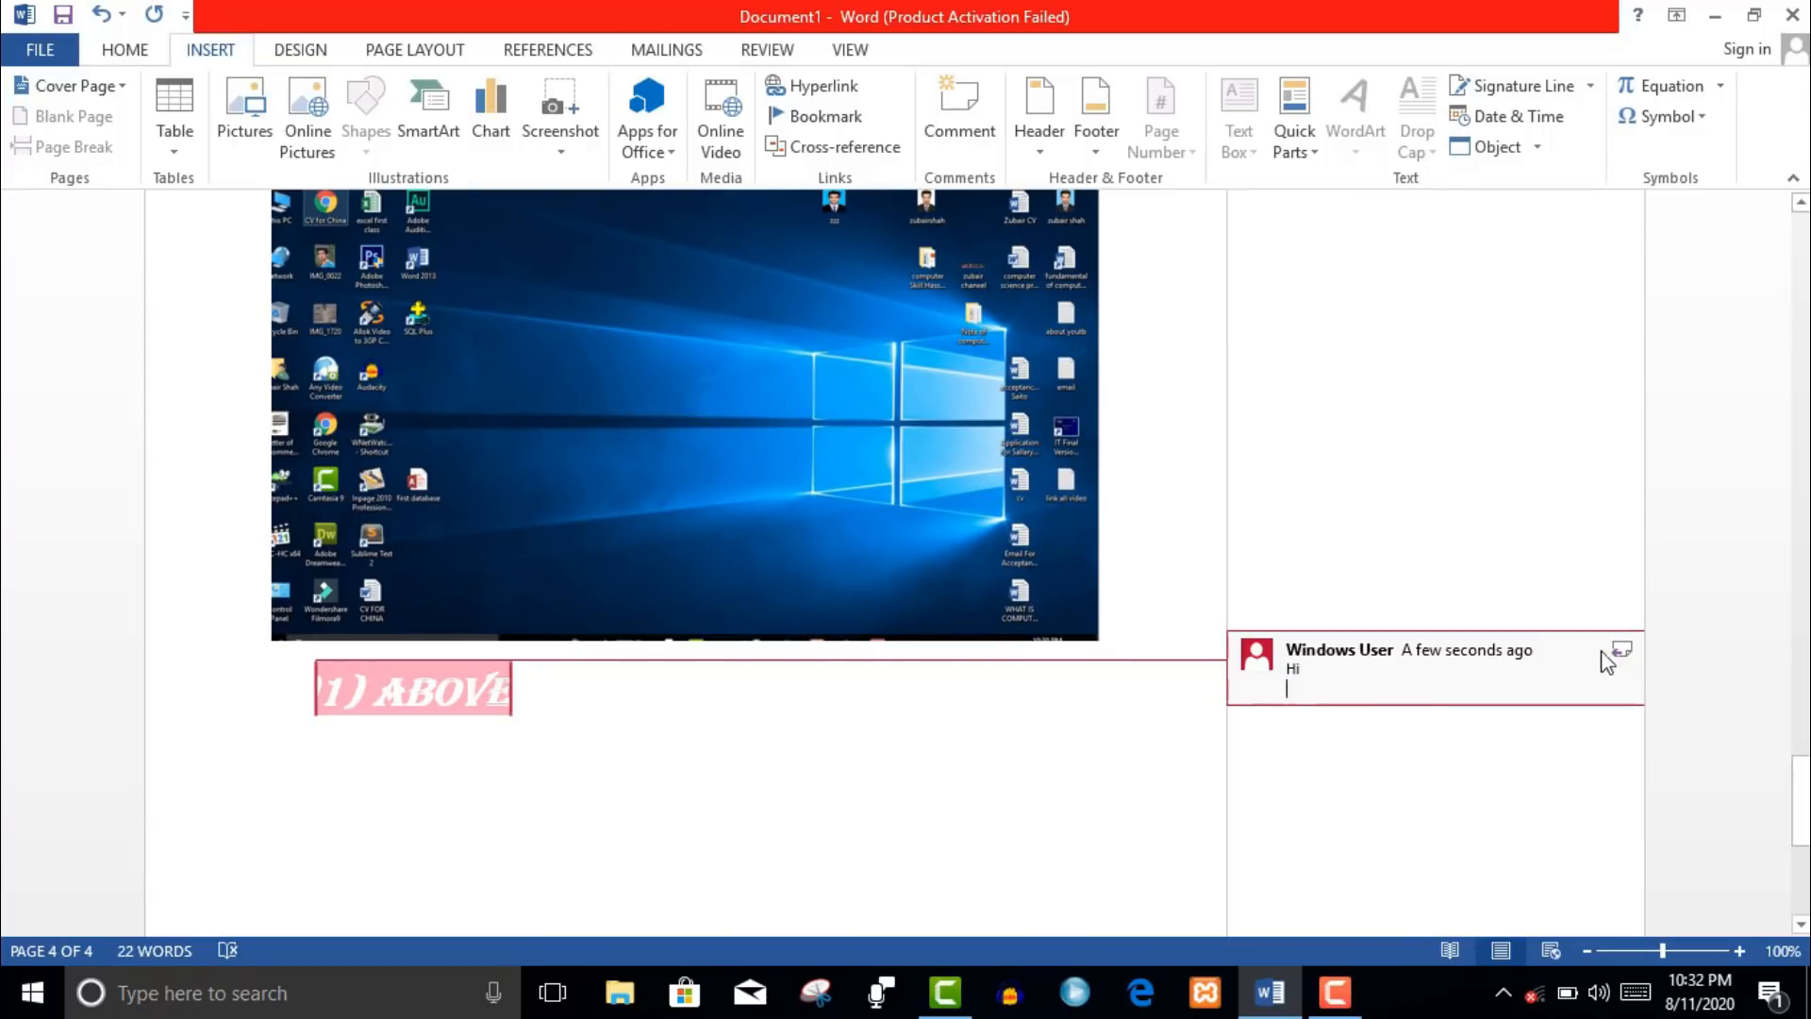
{"action": "left_click", "coordinate": [1628, 648]}
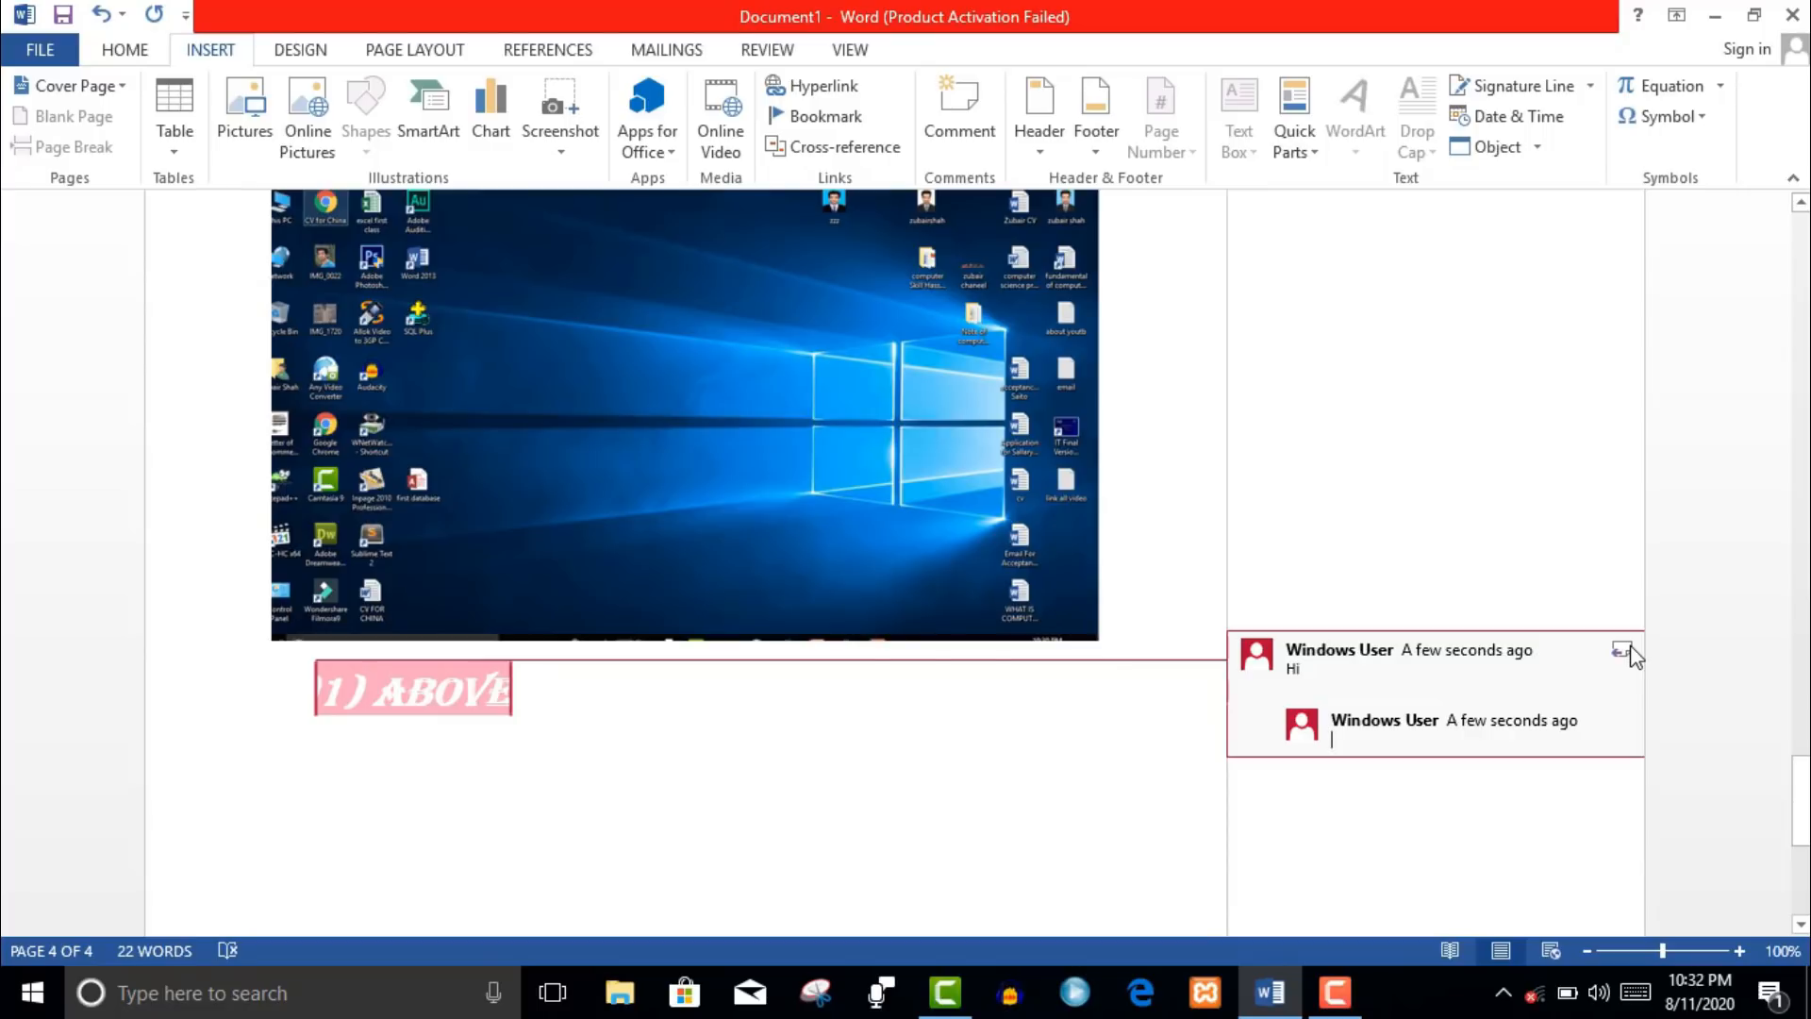
{"action": "left_click", "coordinate": [1034, 149]}
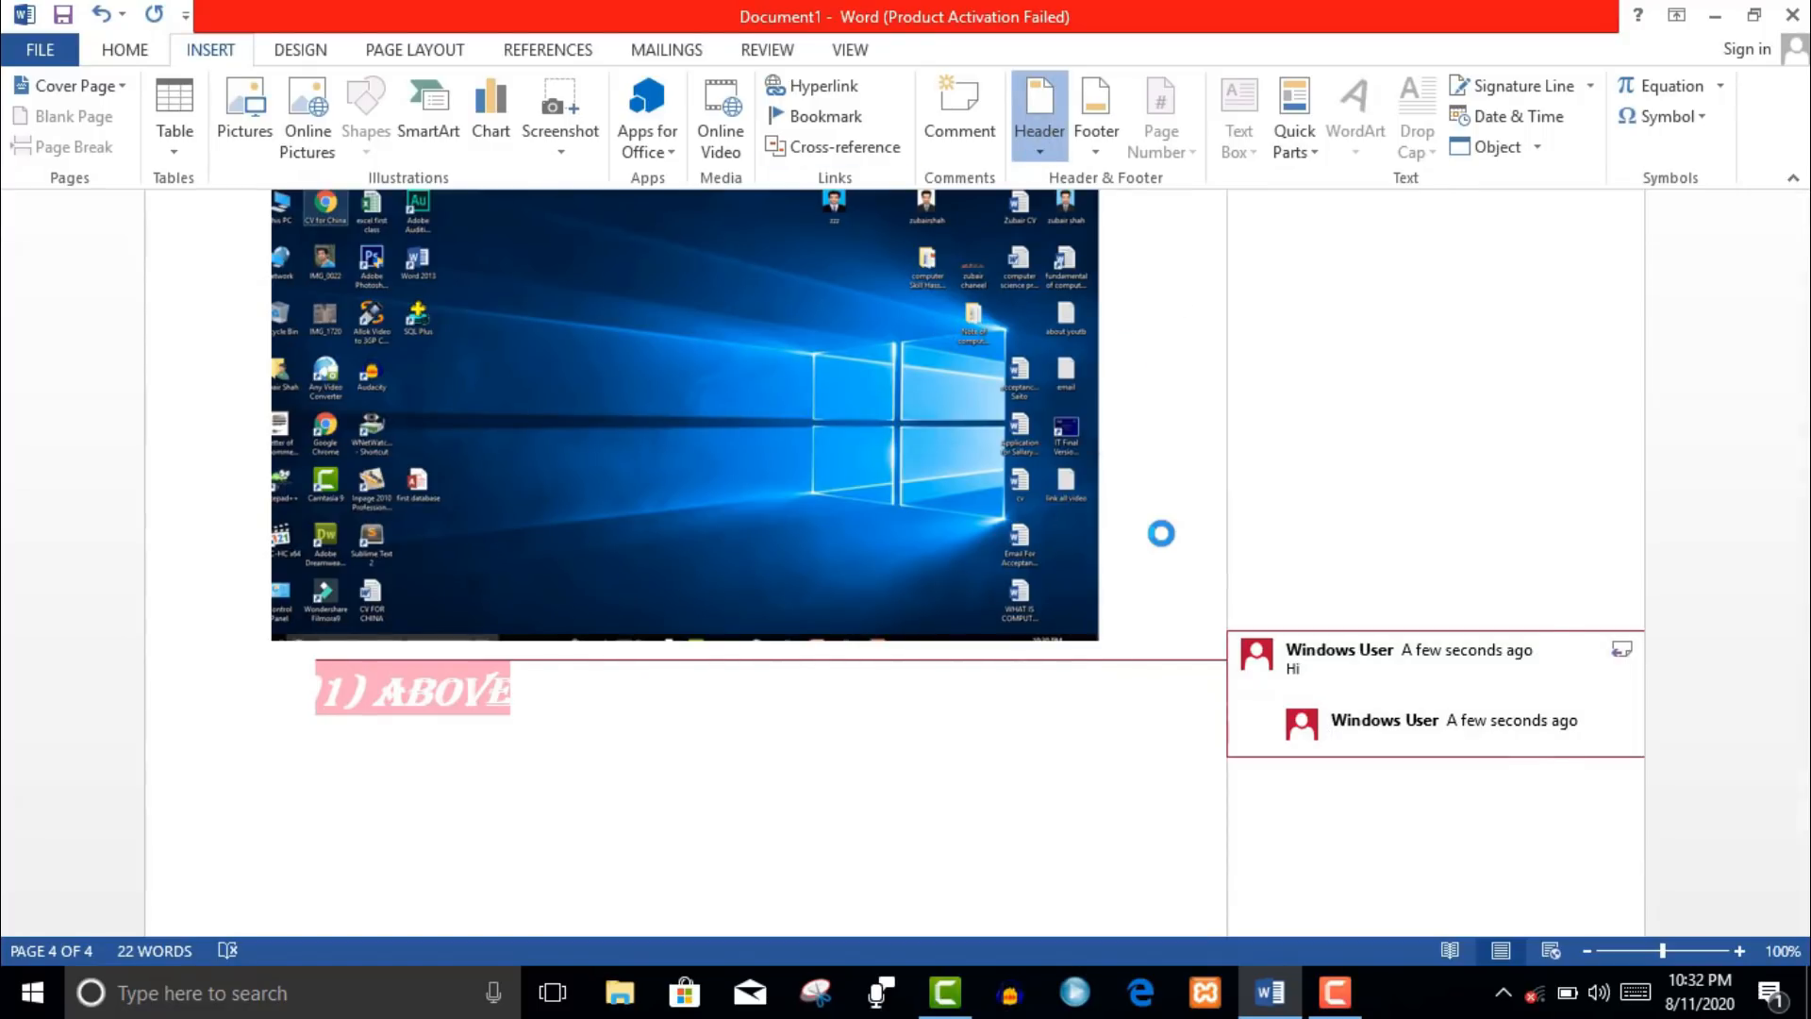
{"action": "left_click", "coordinate": [1679, 302]}
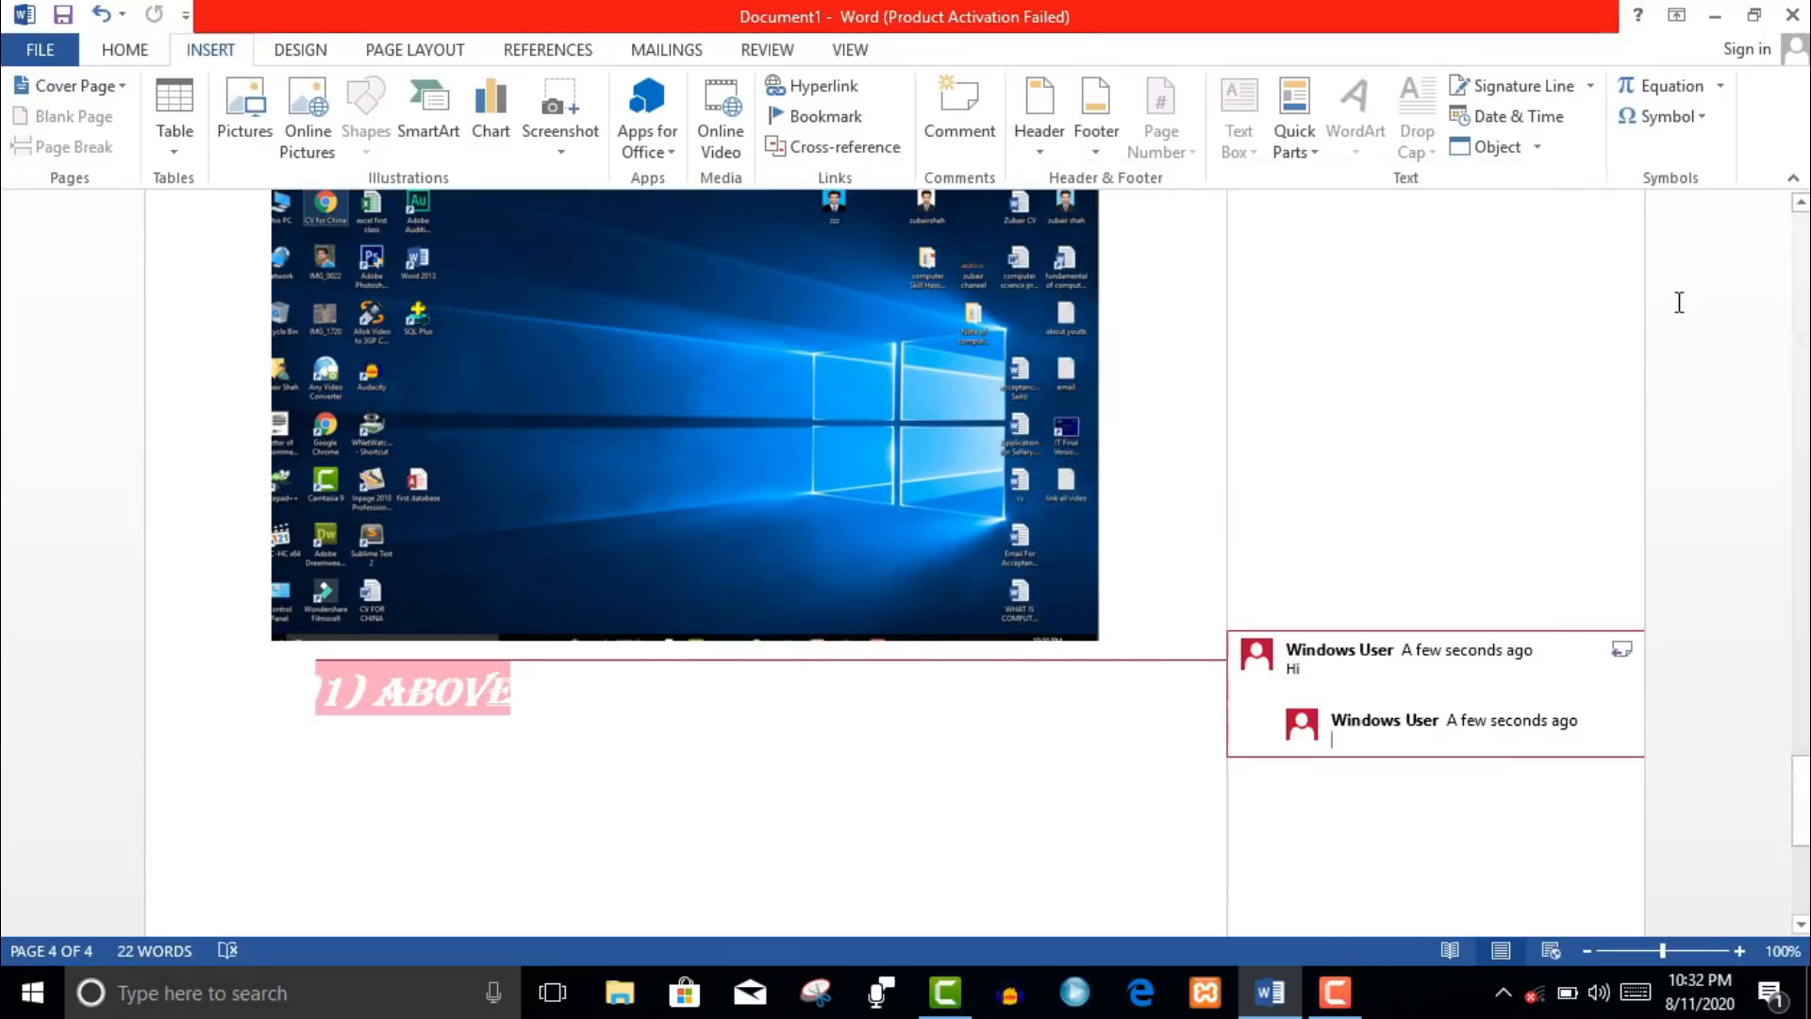
{"action": "key", "text": "ctrl+z"}
{"action": "key", "text": "ctrl+z"}
{"action": "key", "text": "ctrl+z"}
{"action": "key", "text": "ctrl+z"}
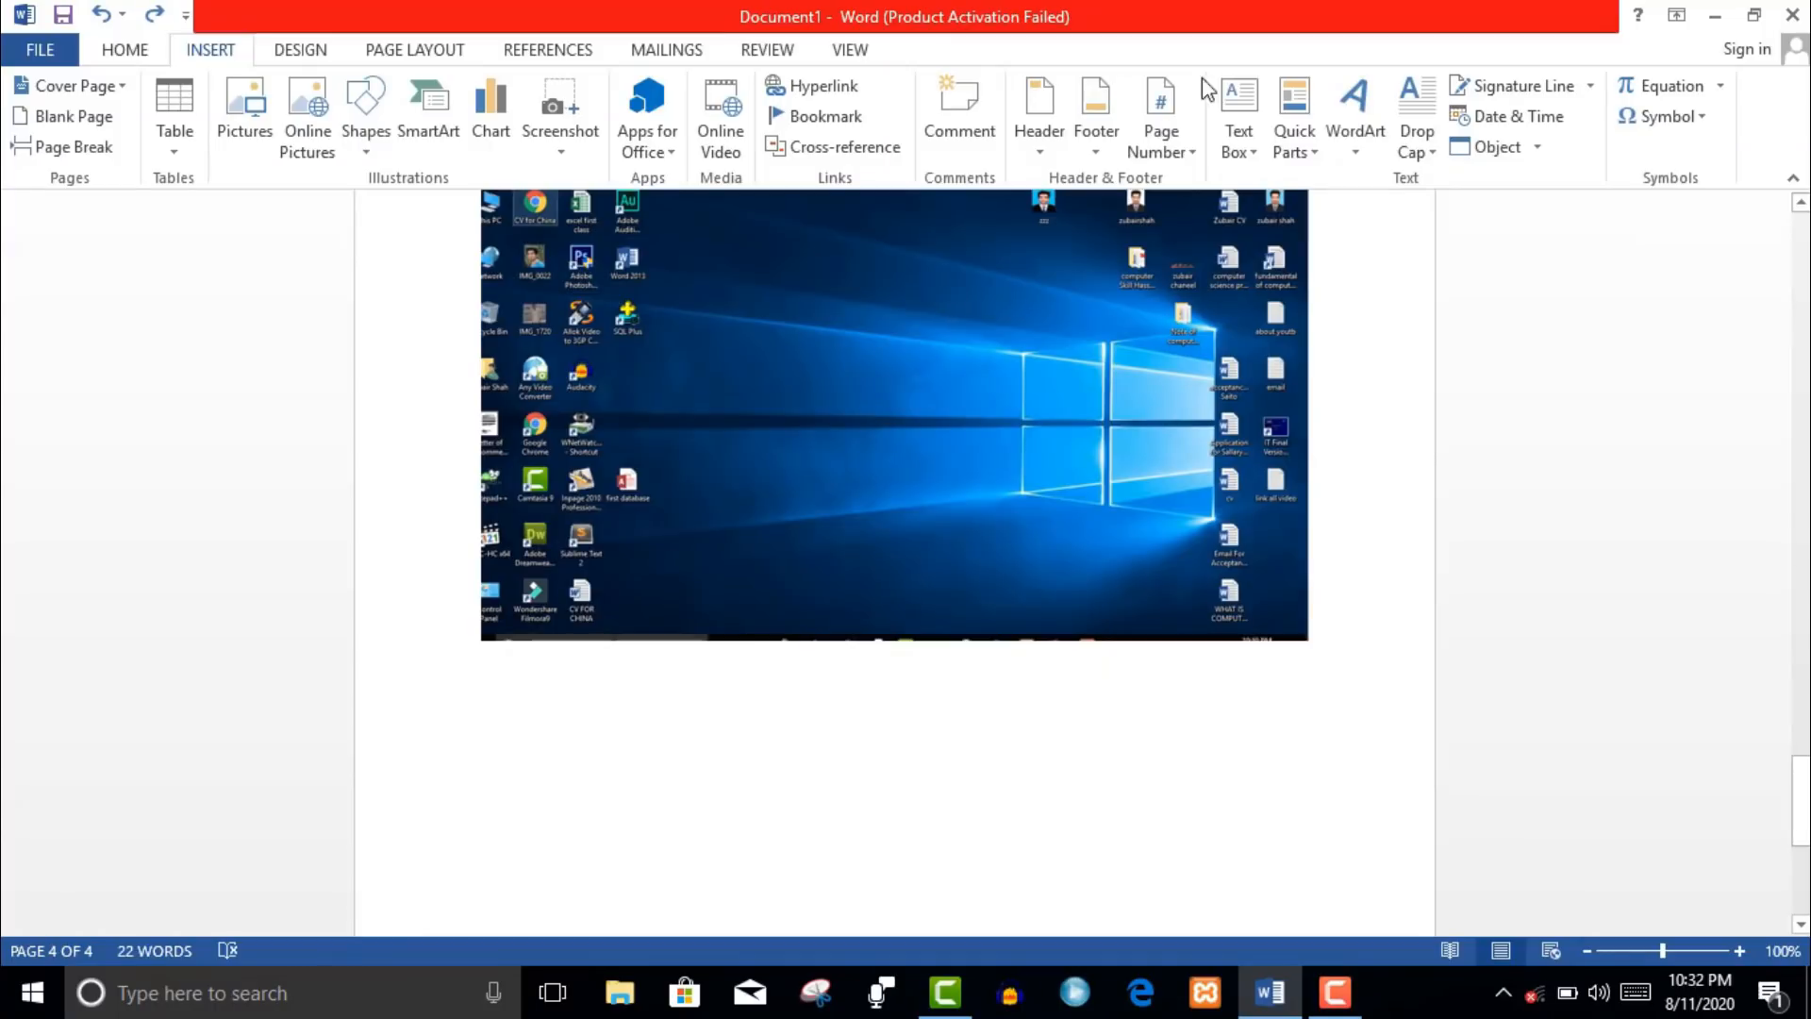
- Insert a Blank (Three Columns) header and type 'logo' and 'website' in the first two placeholders
{"action": "left_click", "coordinate": [1040, 142]}
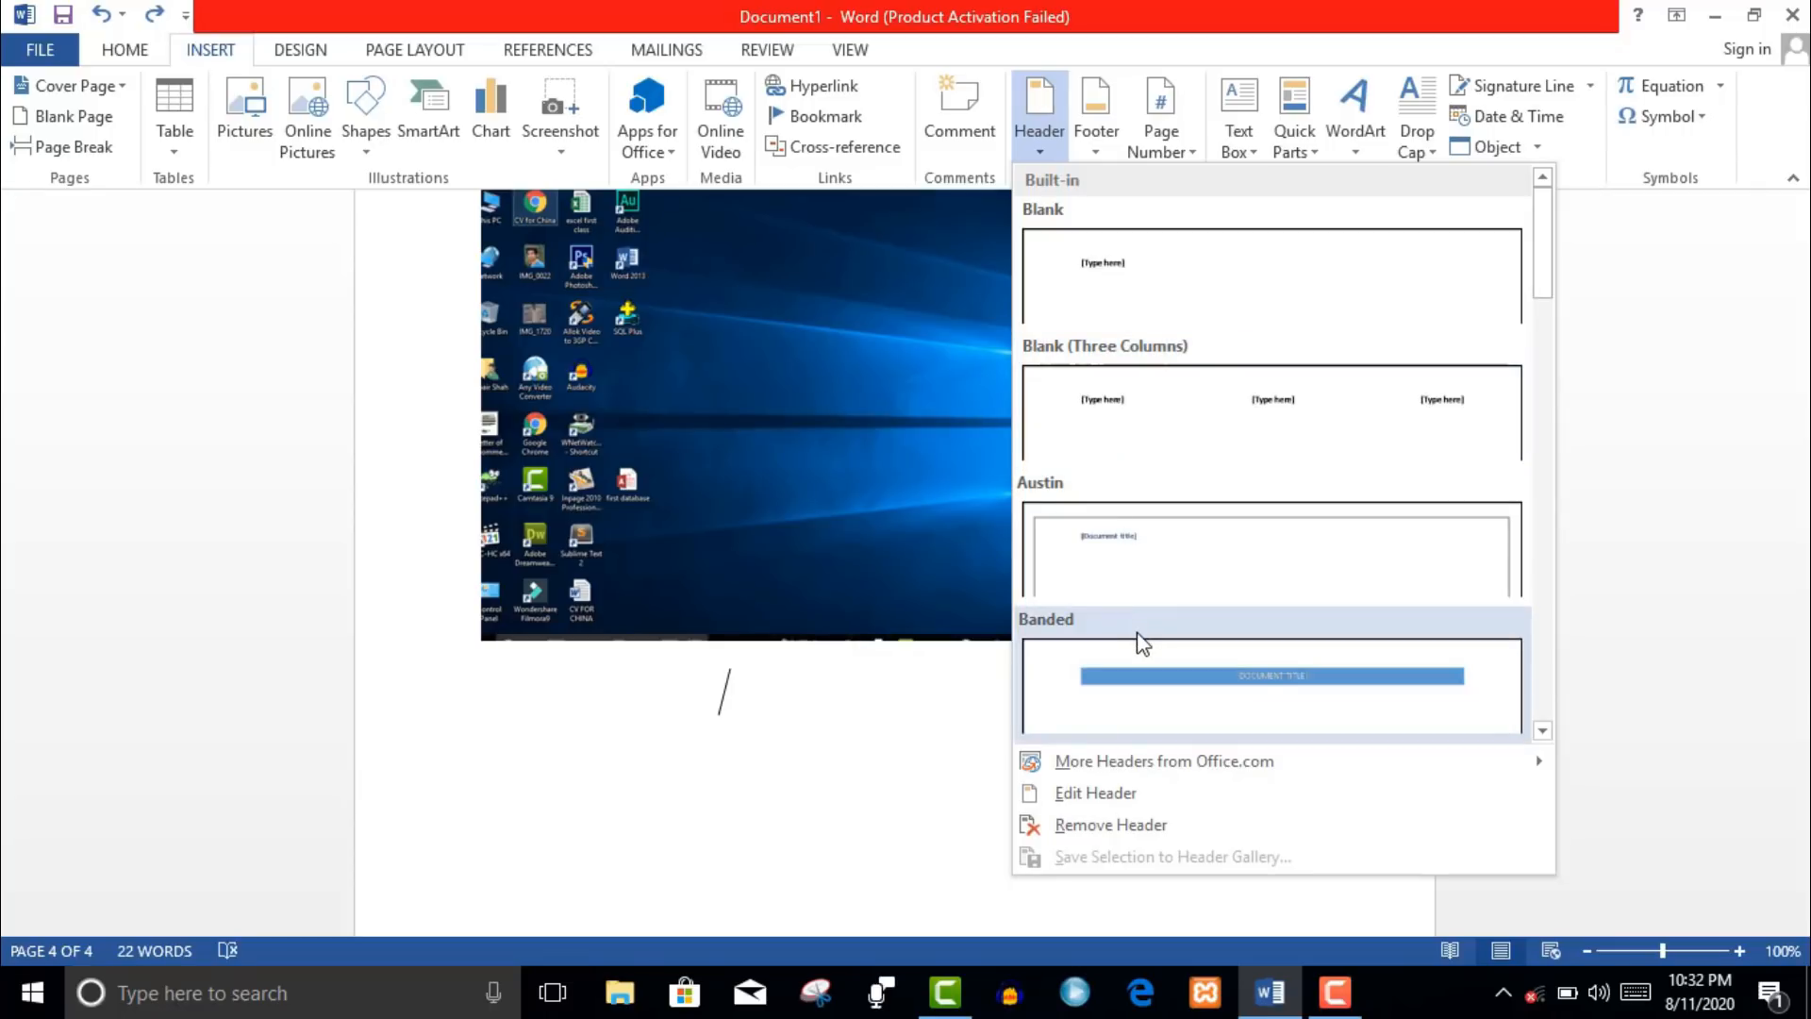
{"action": "left_click", "coordinate": [1185, 401]}
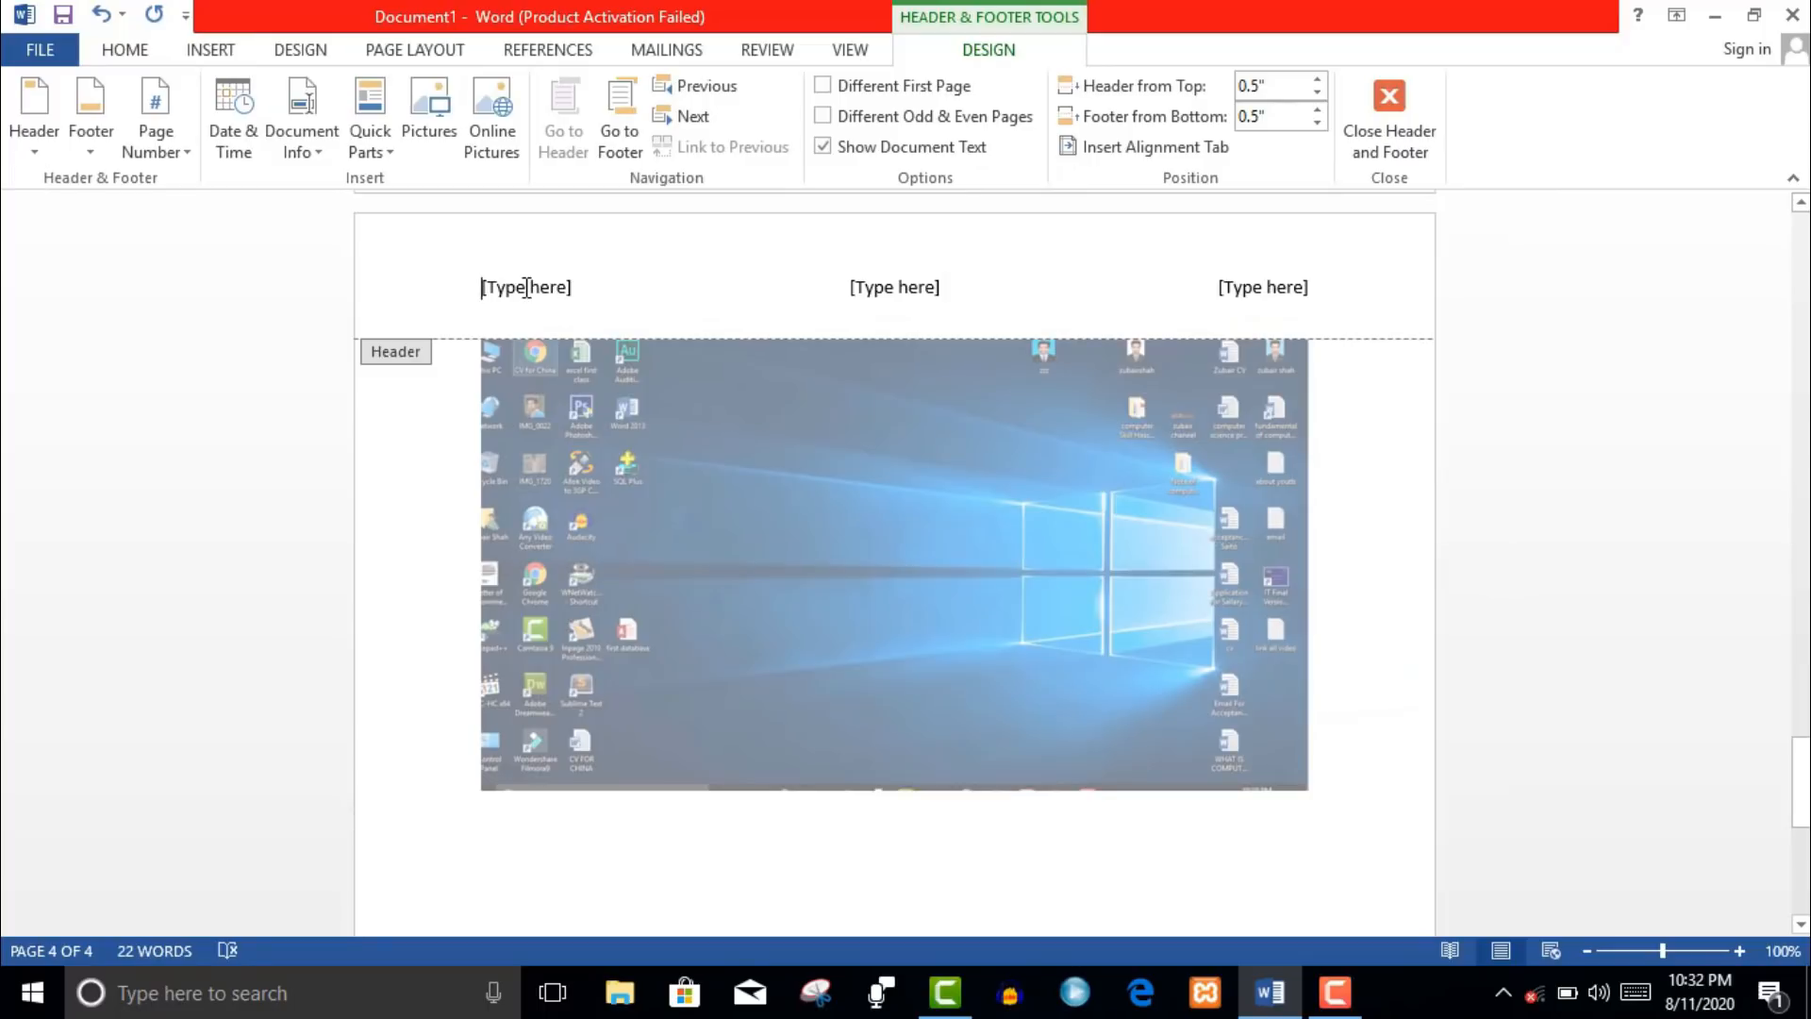
{"action": "left_click", "coordinate": [527, 288]}
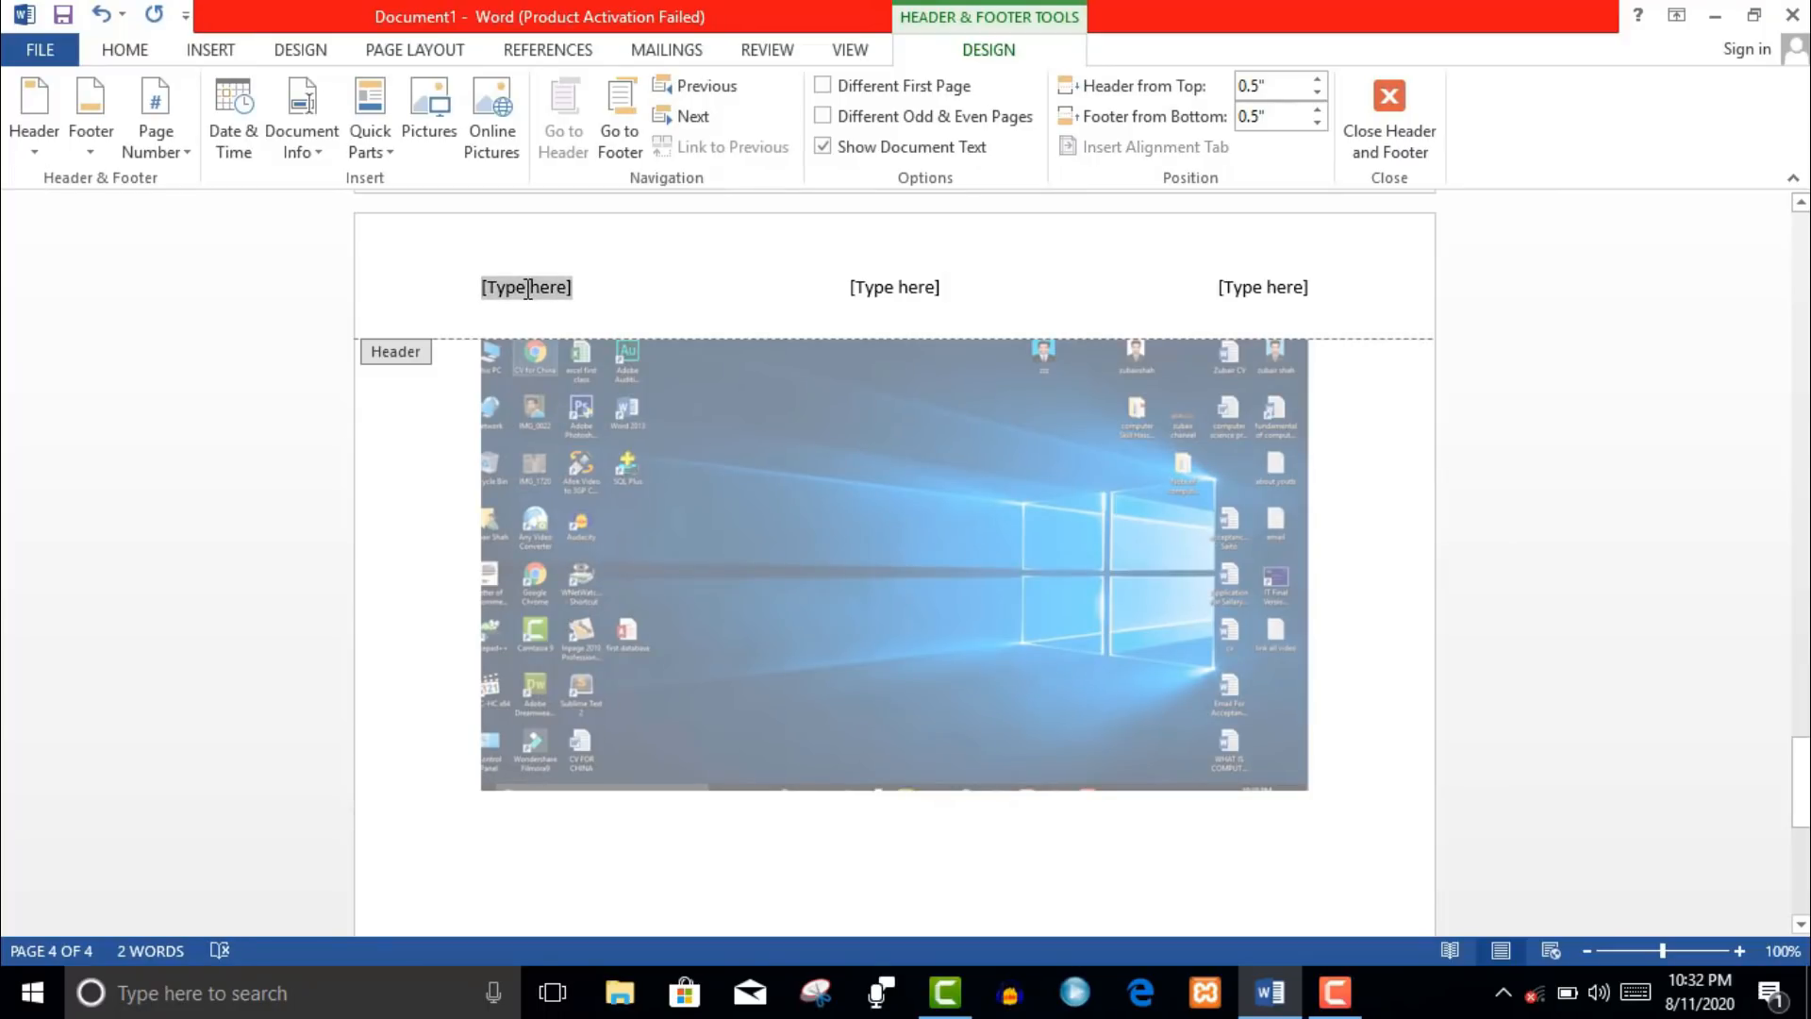
{"action": "type", "text": "logo"}
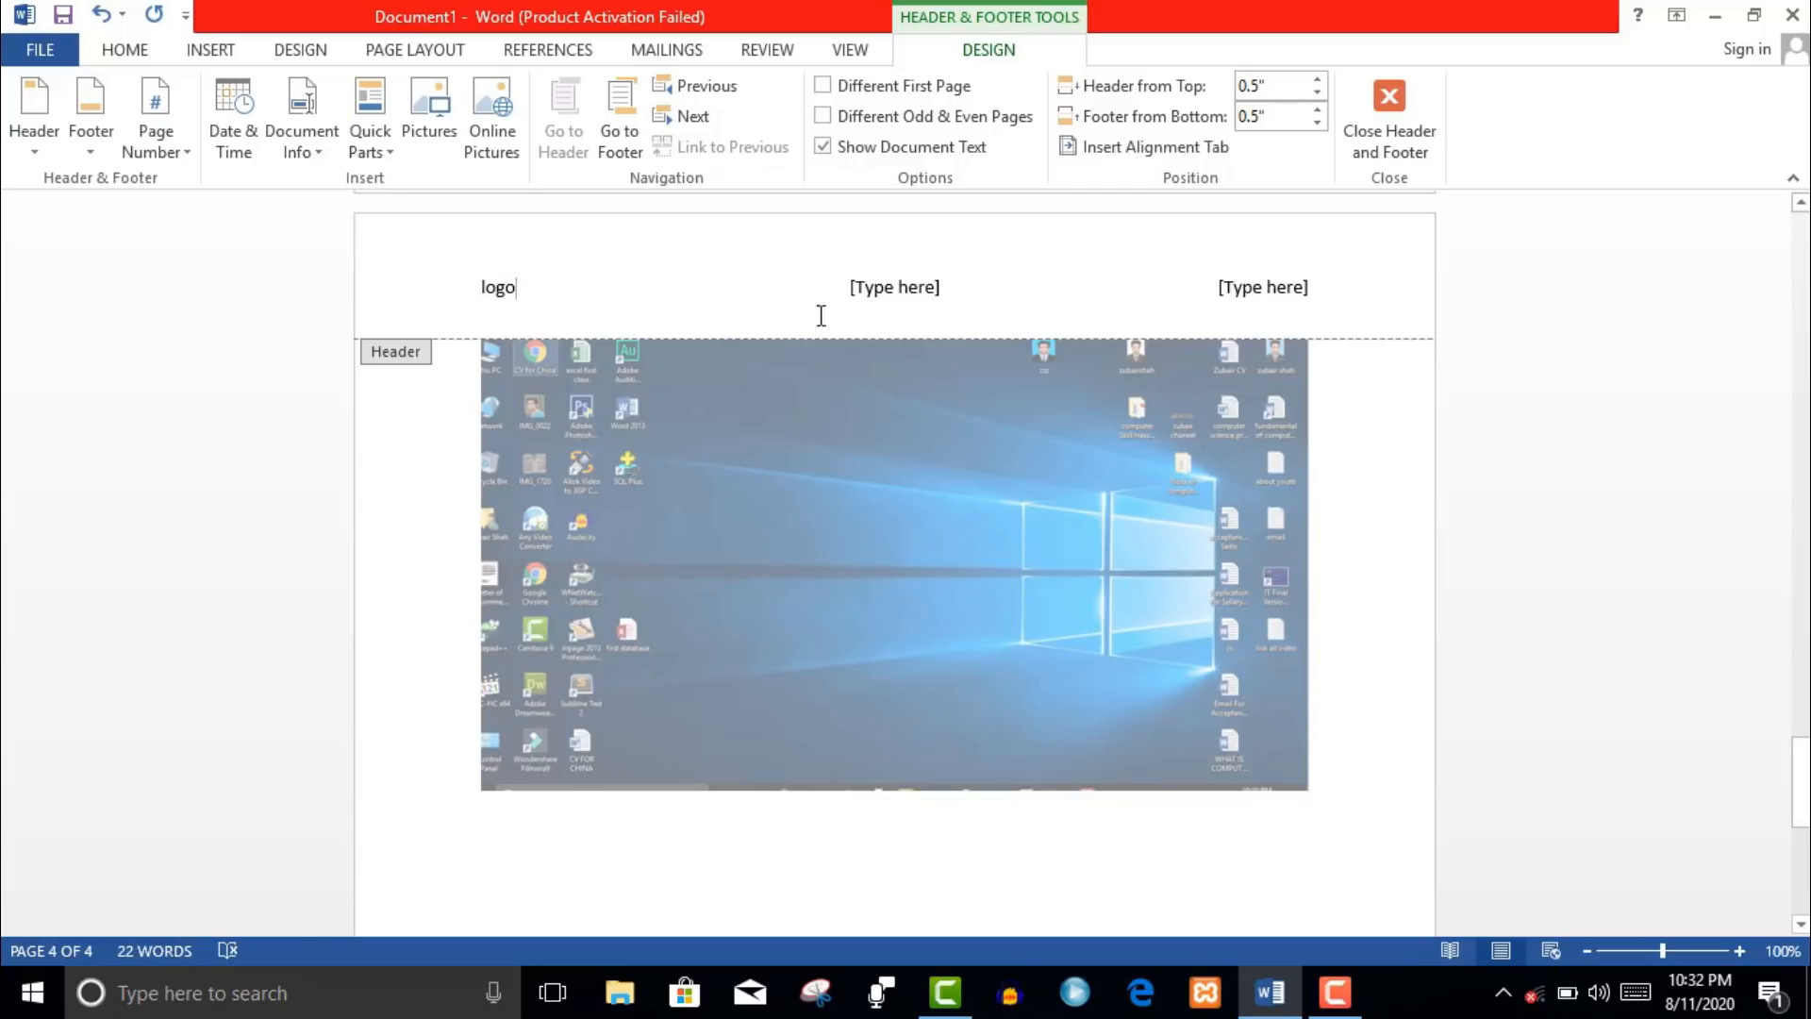
{"action": "left_click", "coordinate": [907, 300]}
{"action": "type", "text": "webiste"}
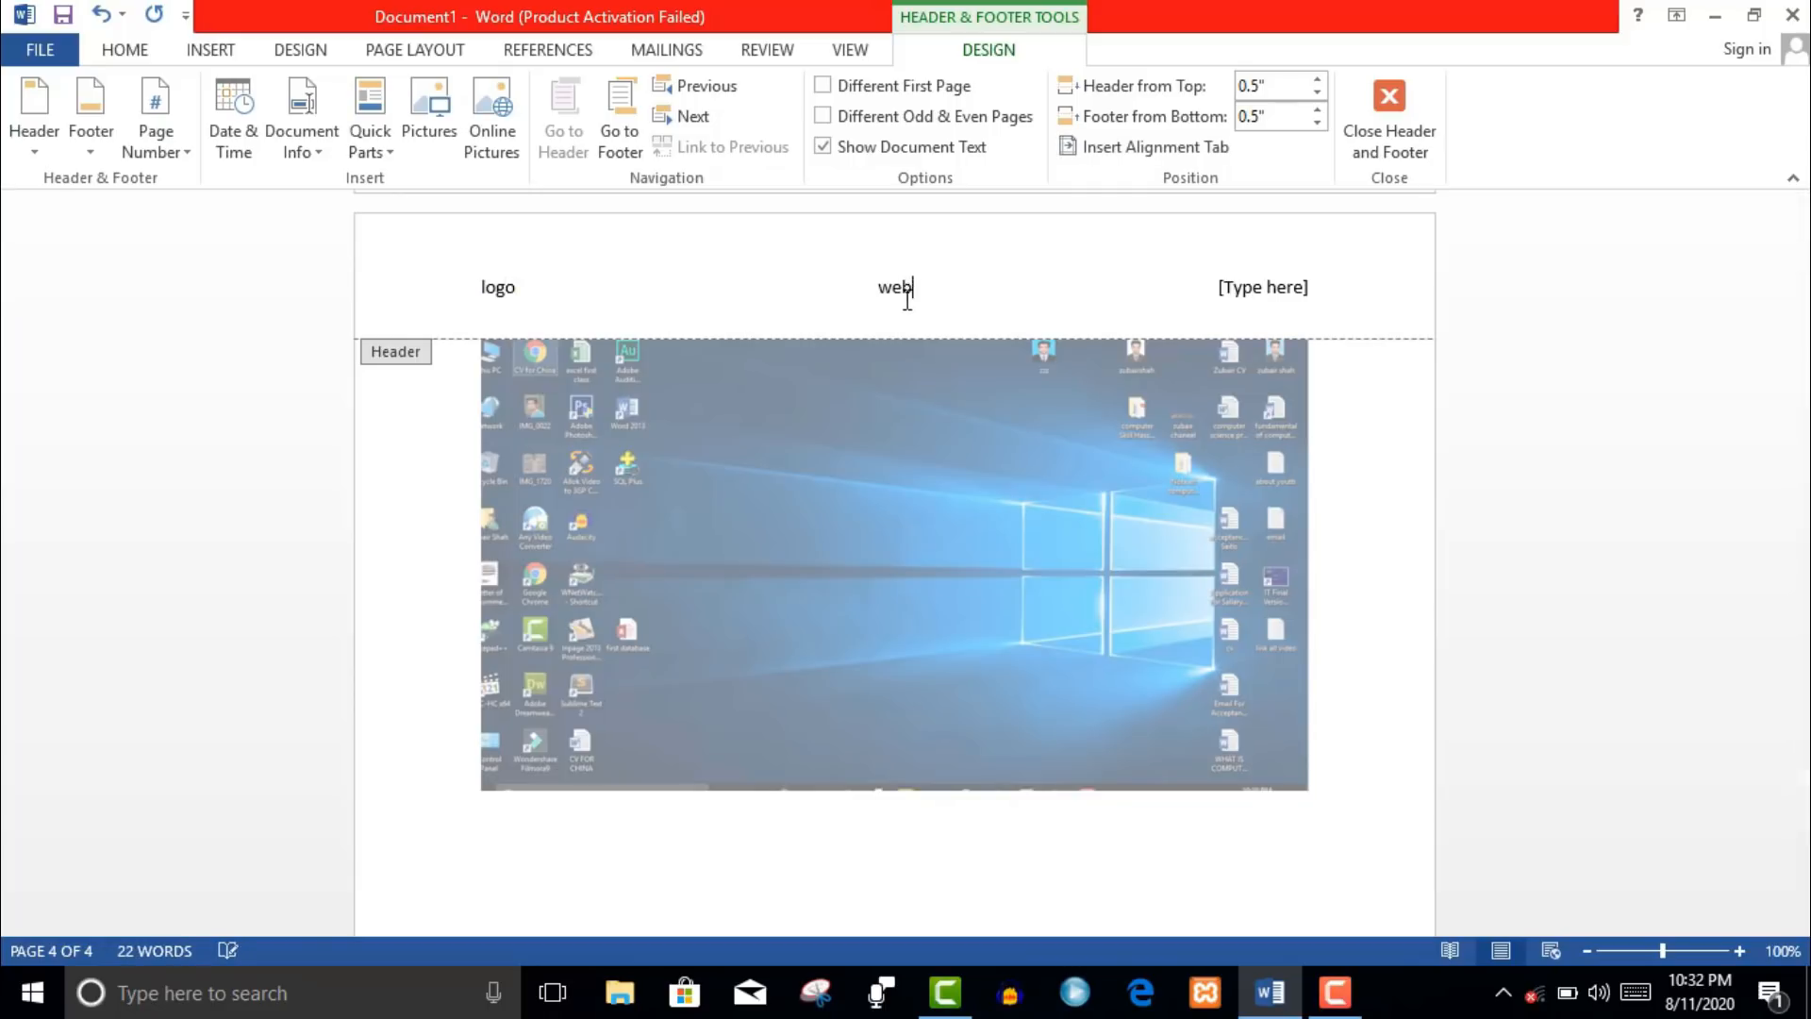
{"action": "key", "text": "BackSpace"}
{"action": "key", "text": "BackSpace"}
{"action": "type", "text": "te"}
{"action": "key", "text": "BackSpace"}
{"action": "key", "text": "BackSpace"}
{"action": "key", "text": "BackSpace"}
{"action": "key", "text": "BackSpace"}
{"action": "type", "text": "site"}
- Type 'Date' in the right header placeholder, then return to the body below the screenshot
{"action": "left_click", "coordinate": [1269, 289]}
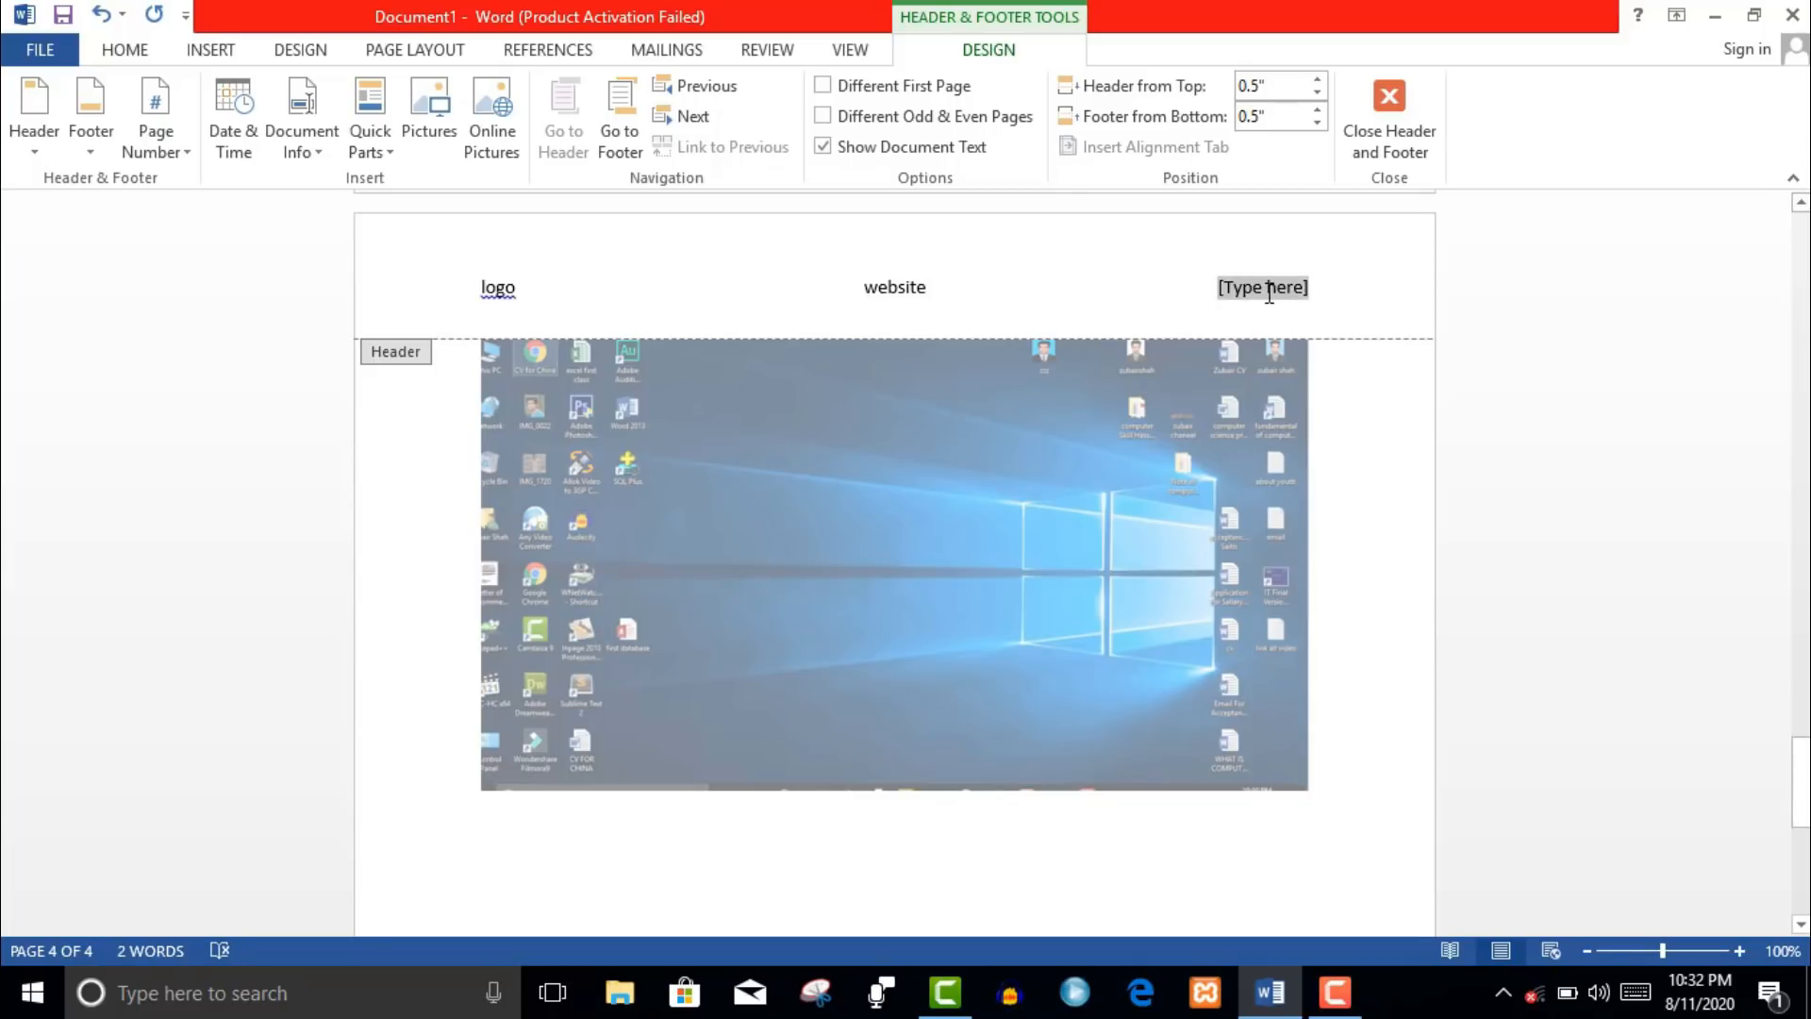
{"action": "type", "text": "Date"}
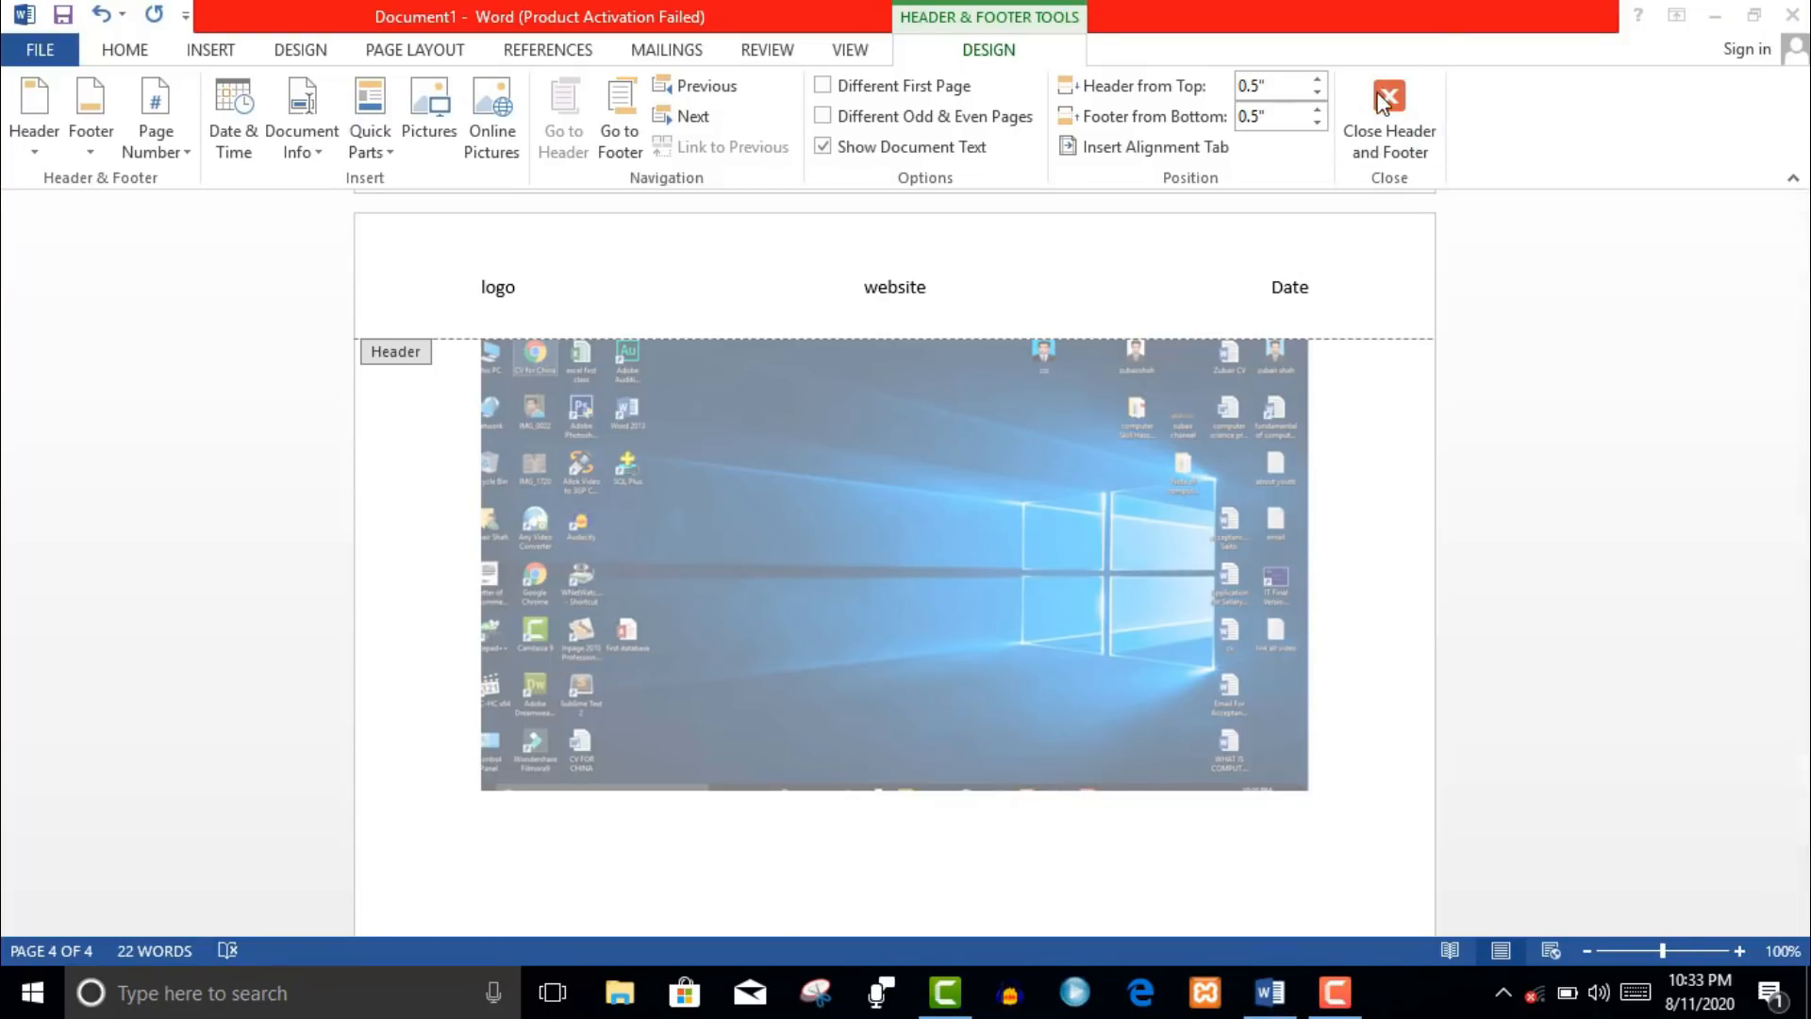
{"action": "double_click", "coordinate": [1172, 546]}
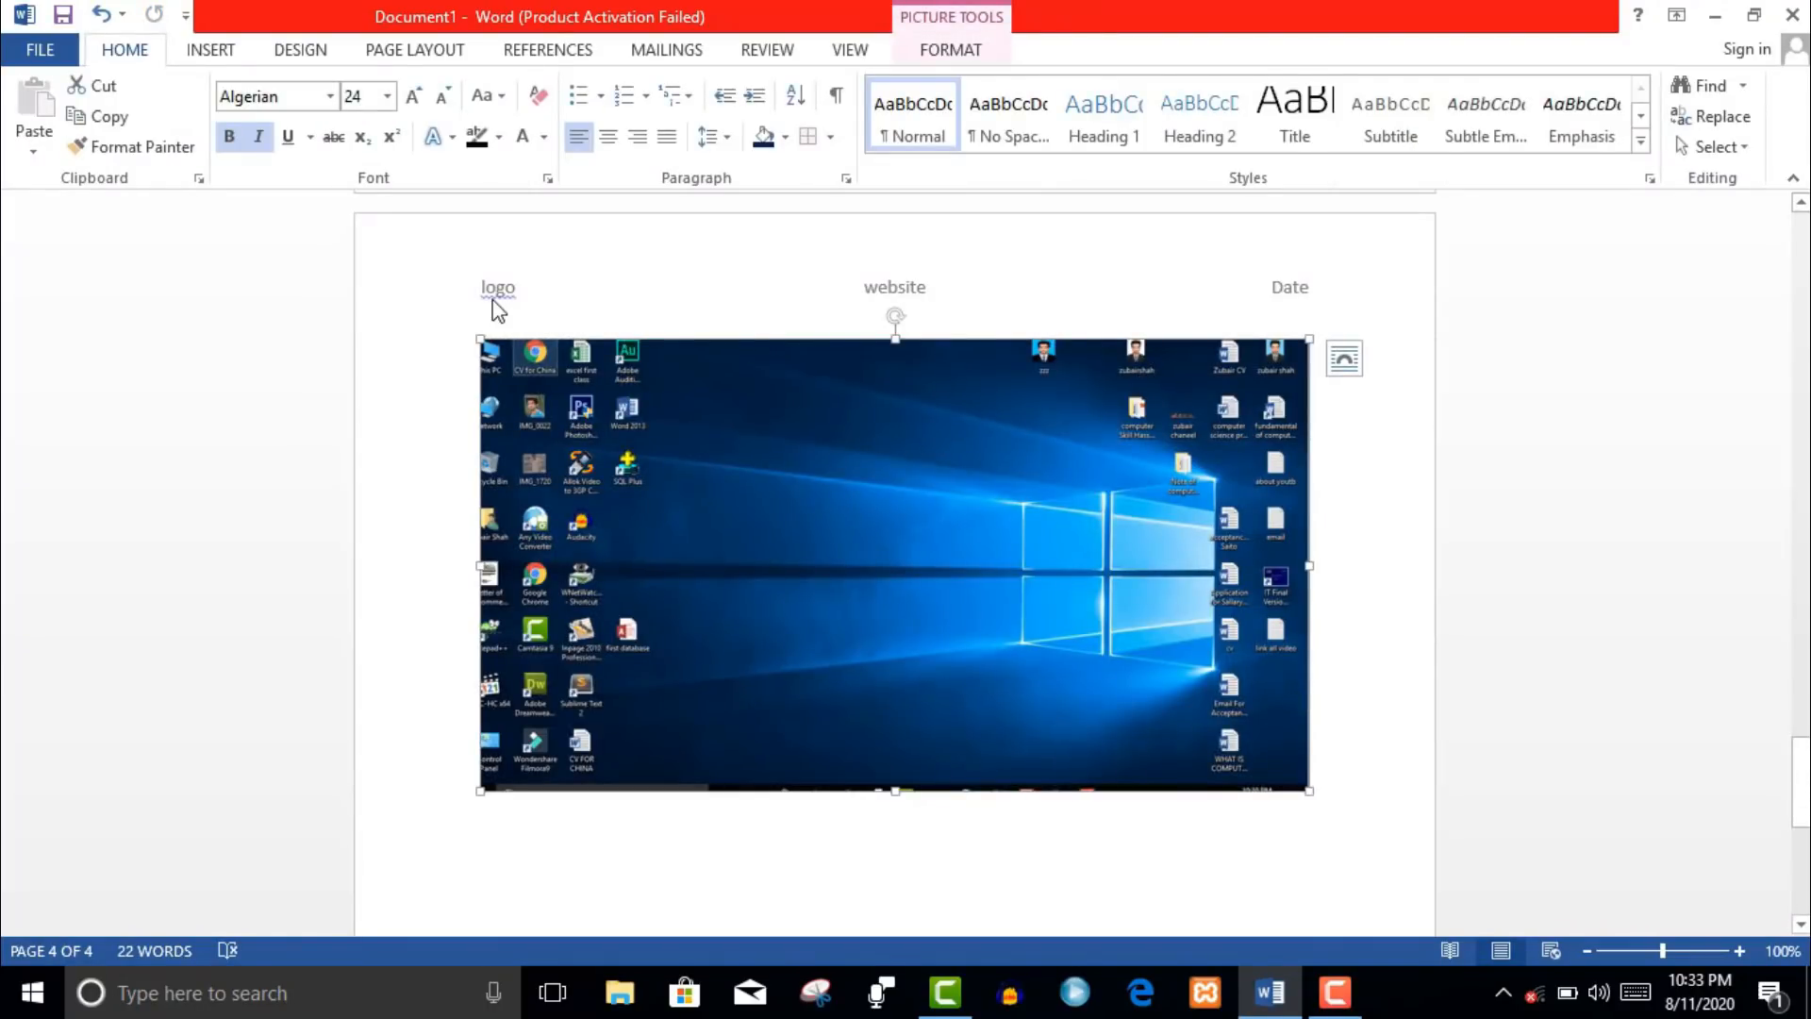
{"action": "left_click", "coordinate": [1807, 809]}
{"action": "left_click_drag", "start_coordinate": [1807, 809], "coordinate": [1806, 823]}
{"action": "left_click", "coordinate": [1407, 736]}
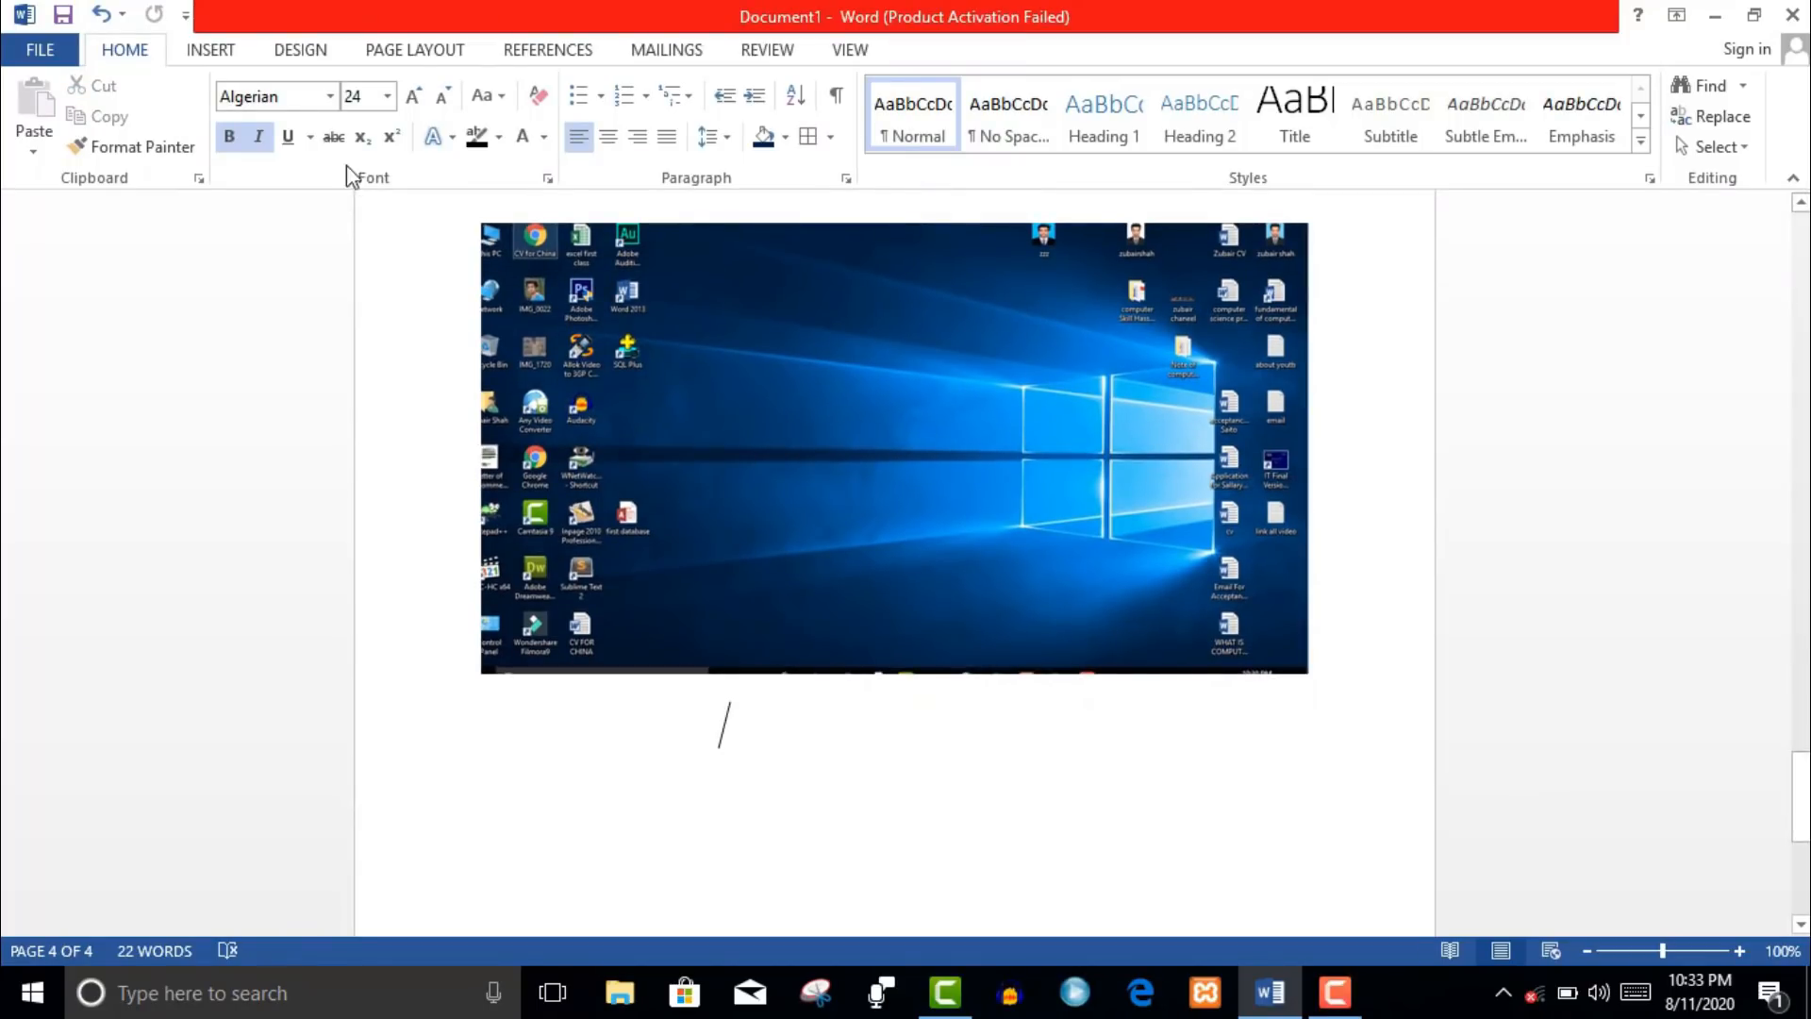
{"action": "left_click", "coordinate": [212, 52]}
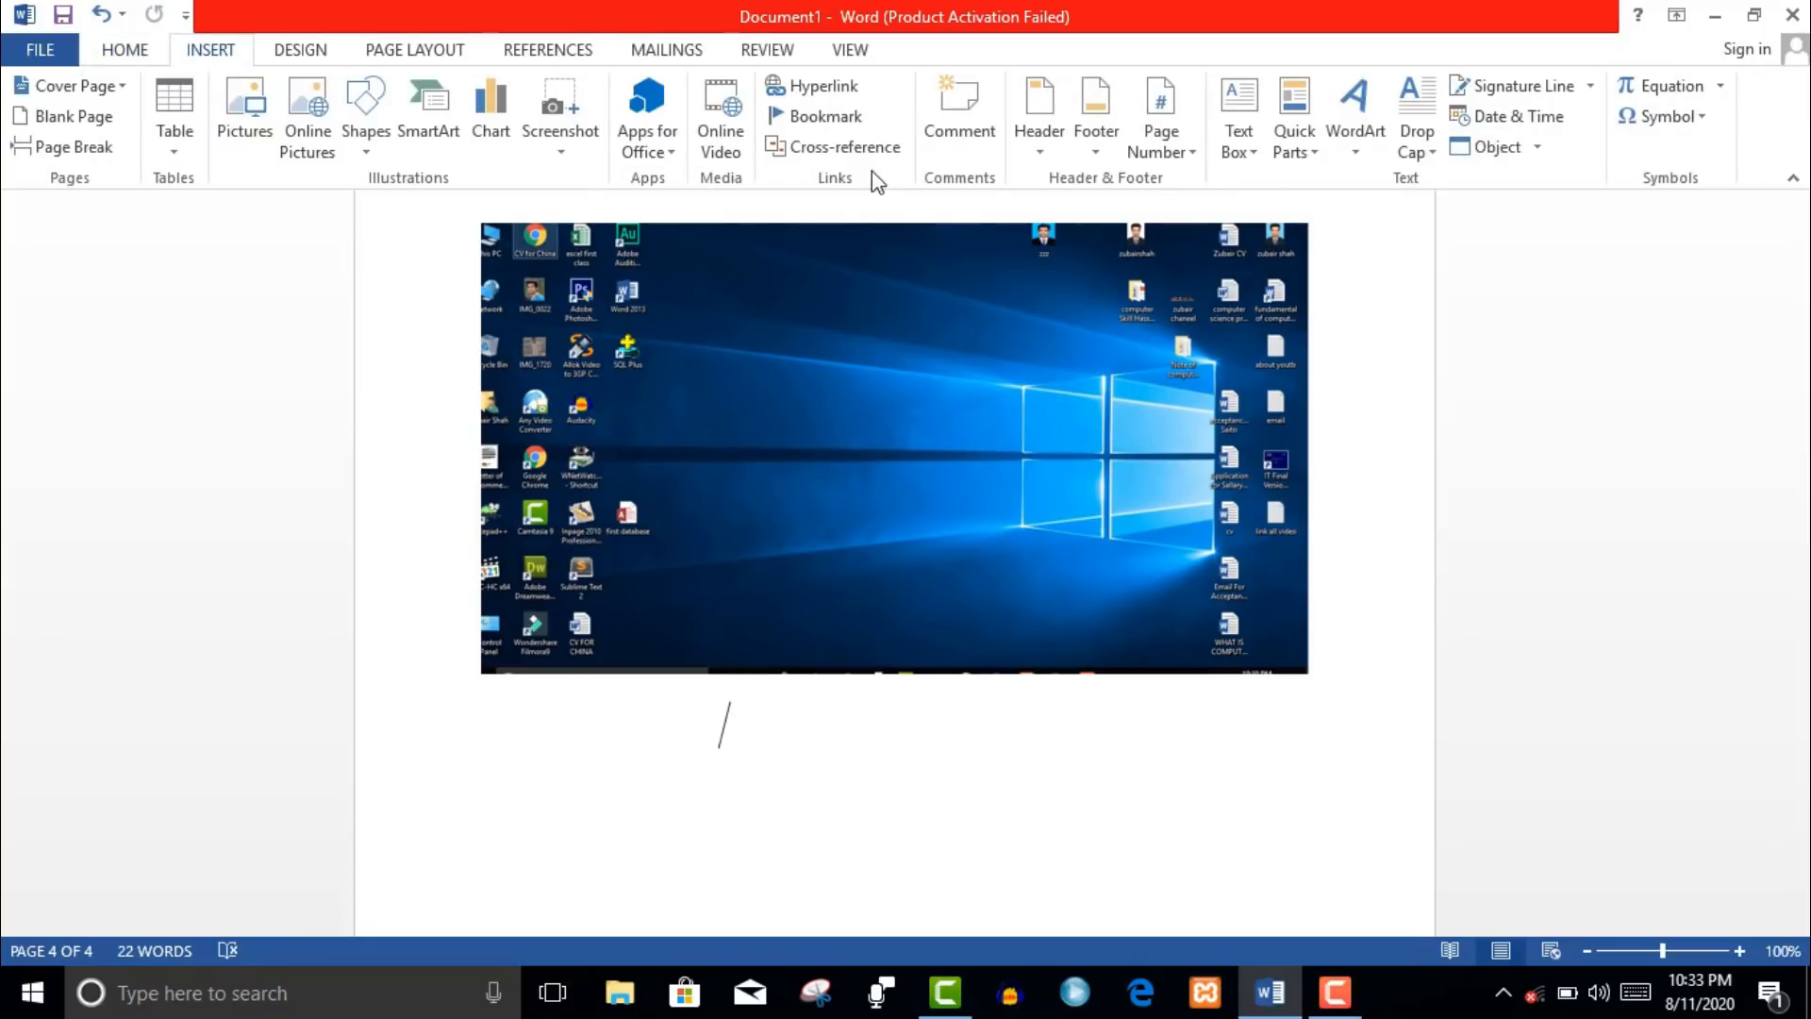
- Add the Austin footer showing 'pg. 4' and close footer editing
{"action": "left_click", "coordinate": [1106, 149]}
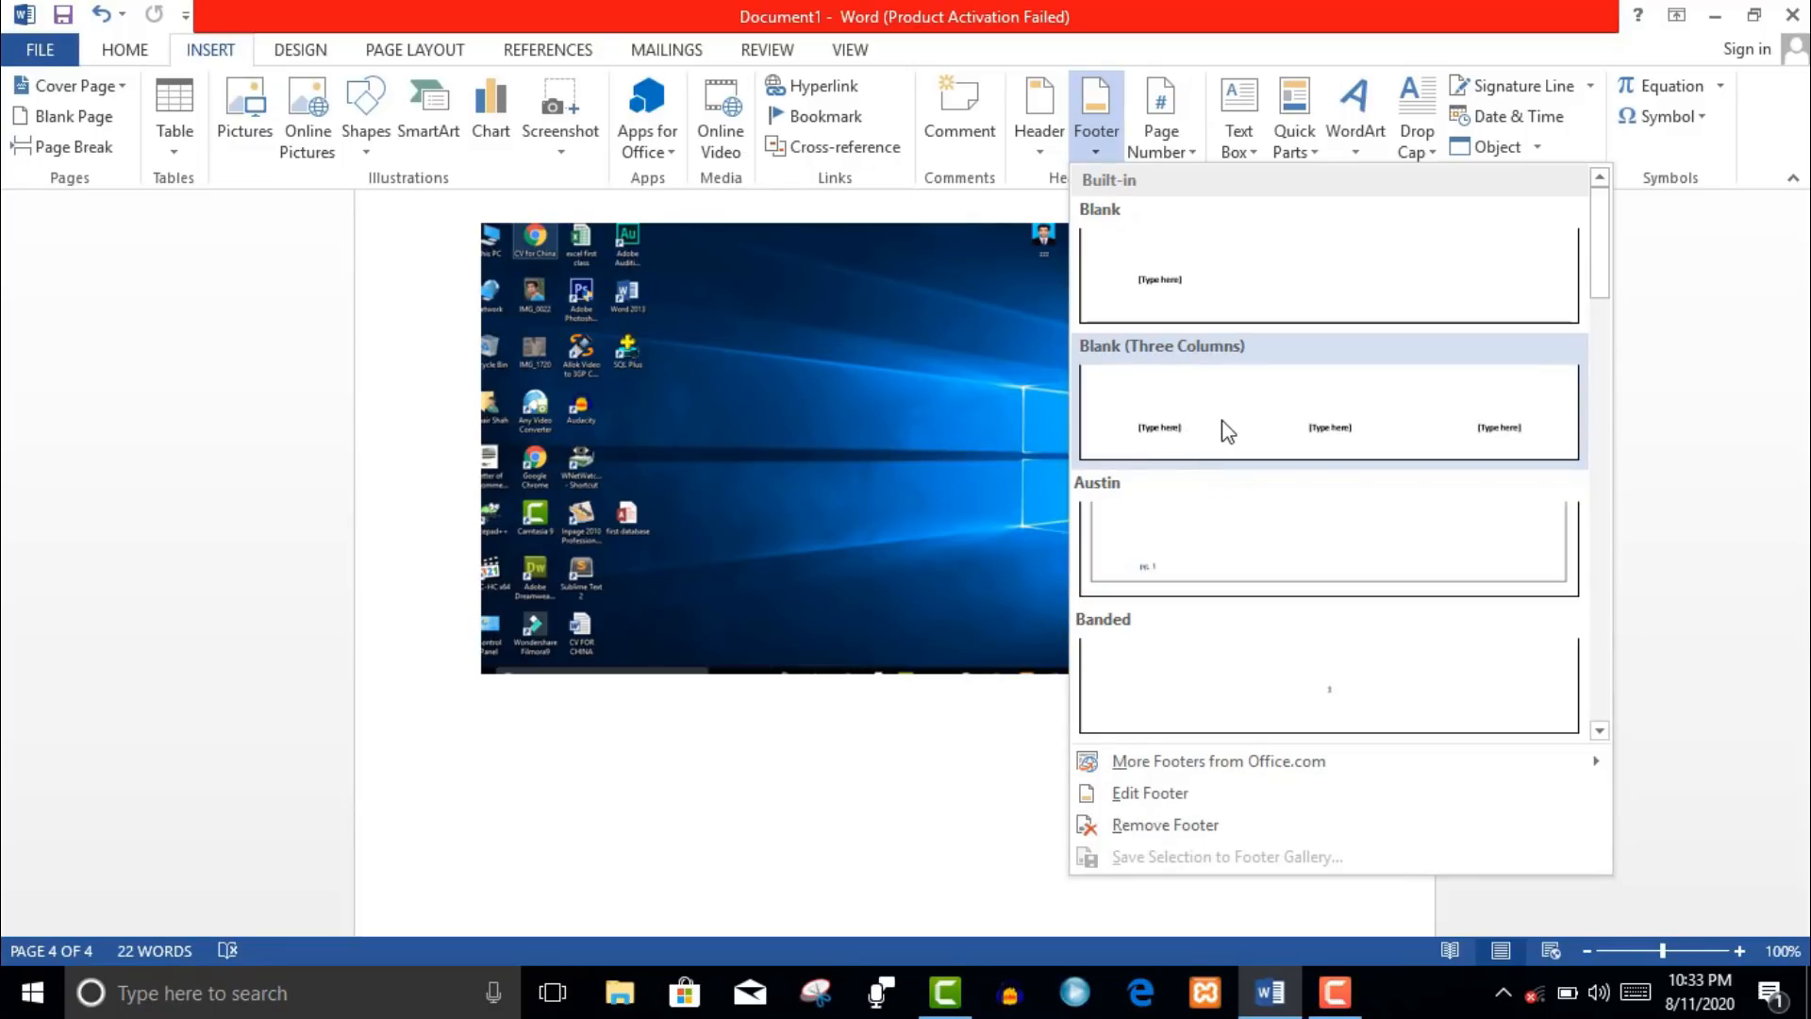
{"action": "left_click", "coordinate": [1219, 549]}
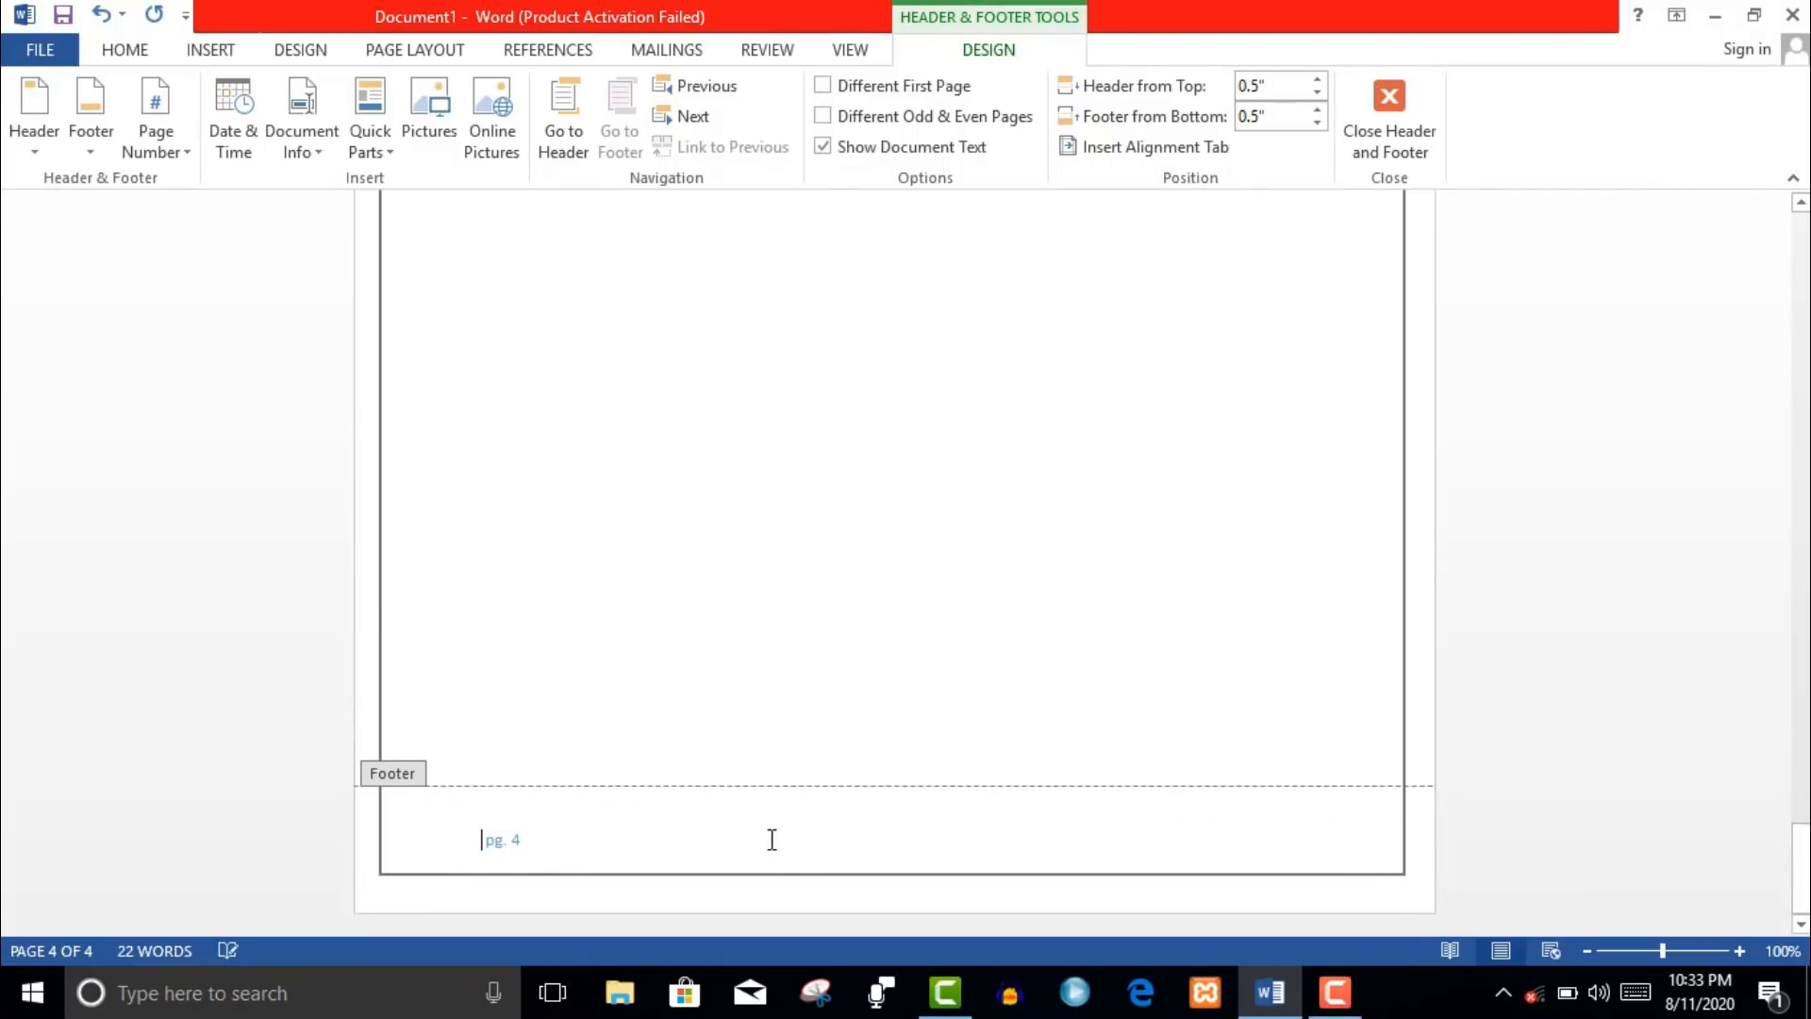
{"action": "left_click", "coordinate": [1383, 138]}
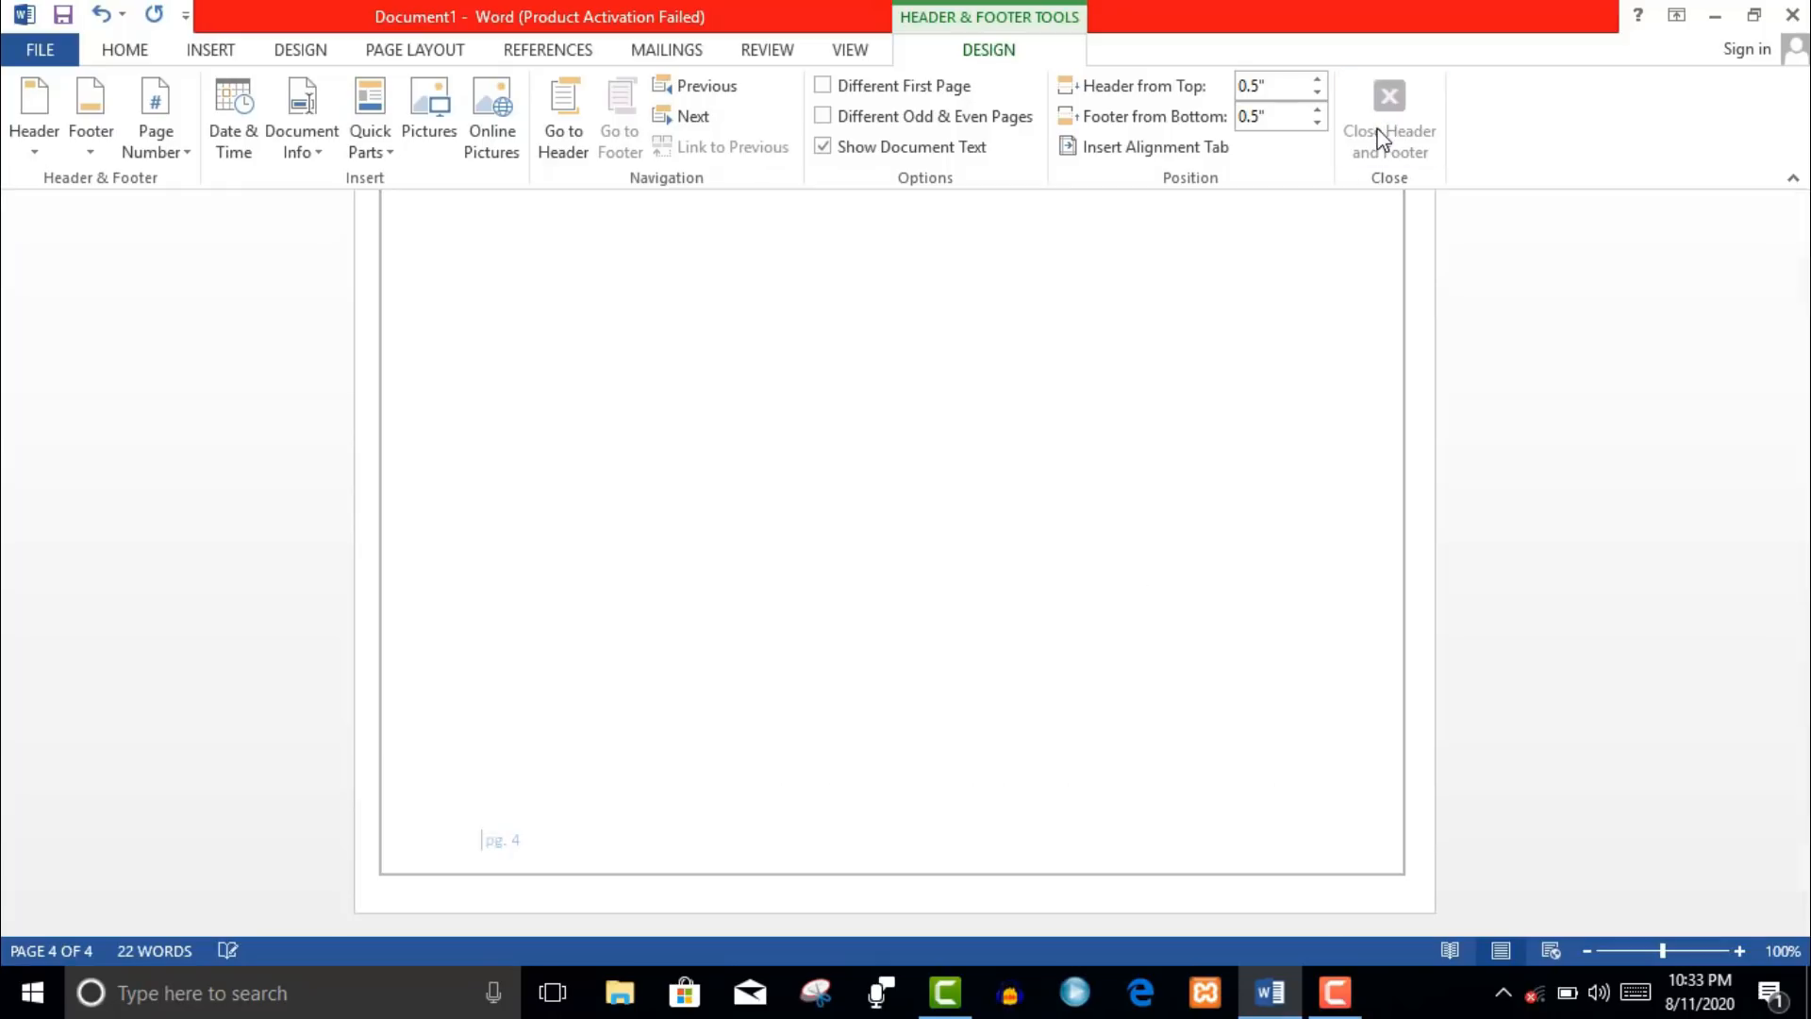
- Add an Accent Bar 1 page number at the bottom of the page and close the footer
{"action": "left_click", "coordinate": [209, 52]}
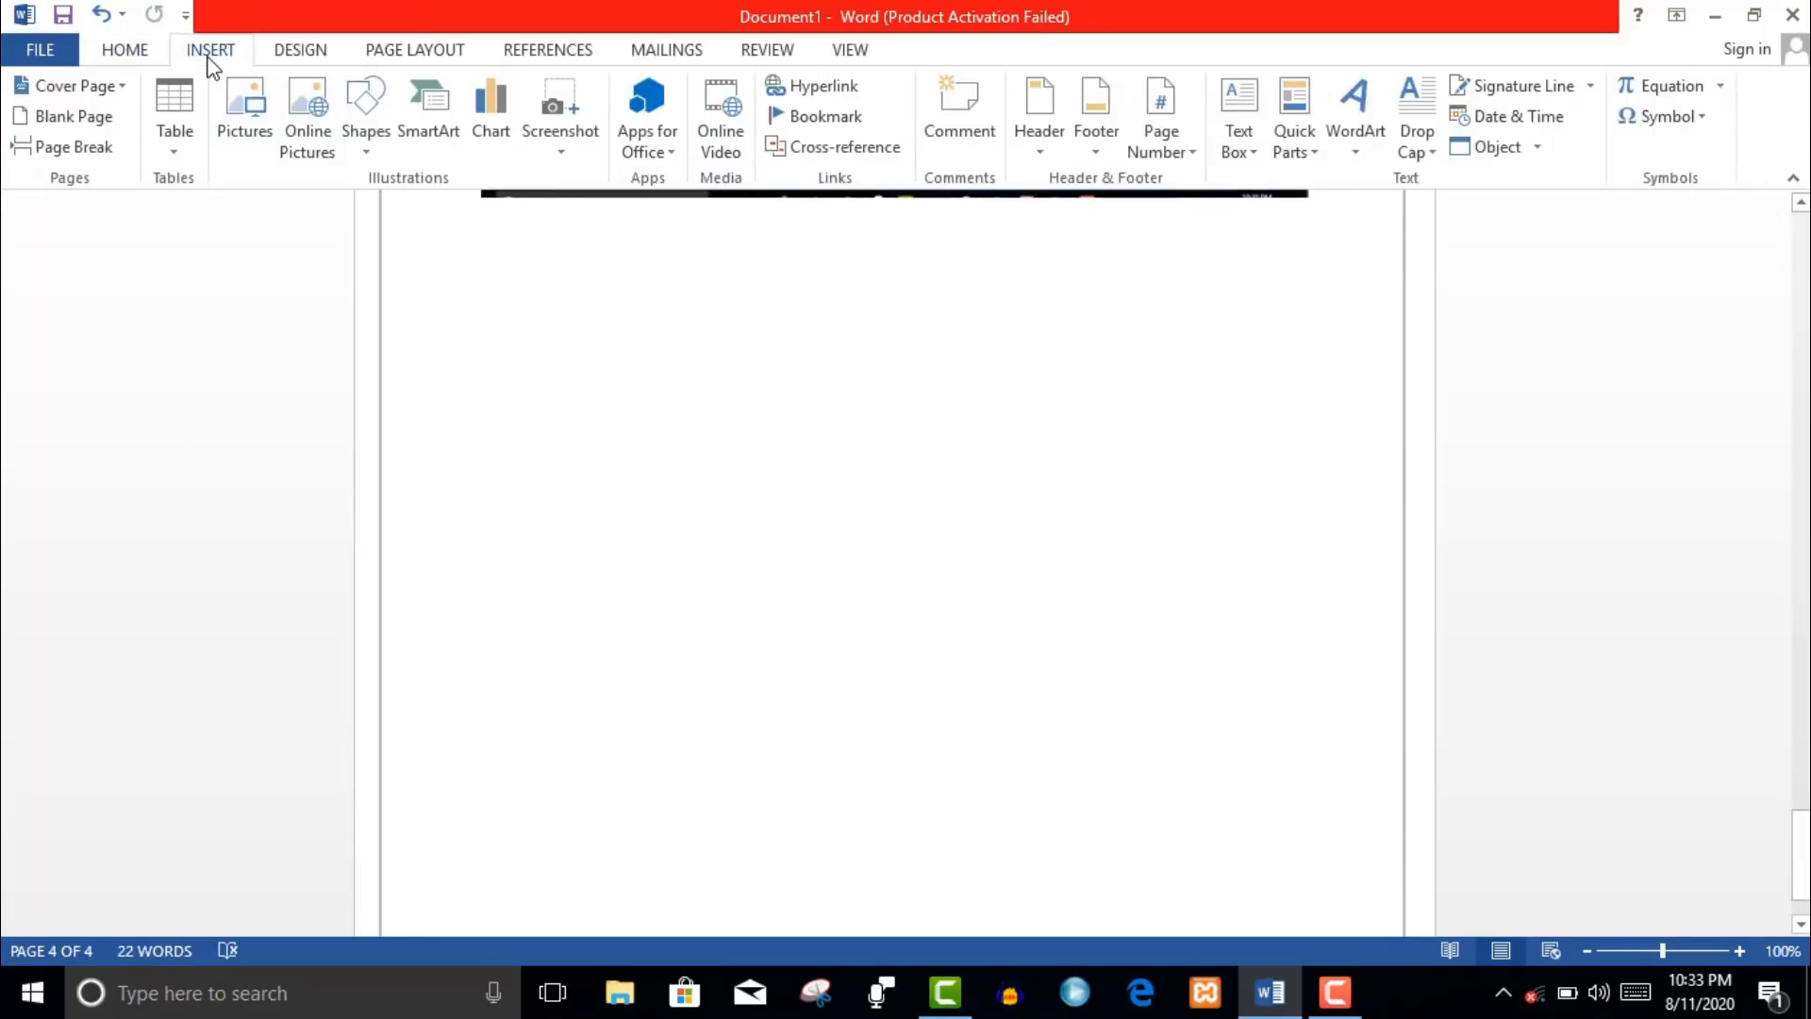
{"action": "left_click", "coordinate": [1189, 150]}
{"action": "mouse_move", "coordinate": [1191, 185]}
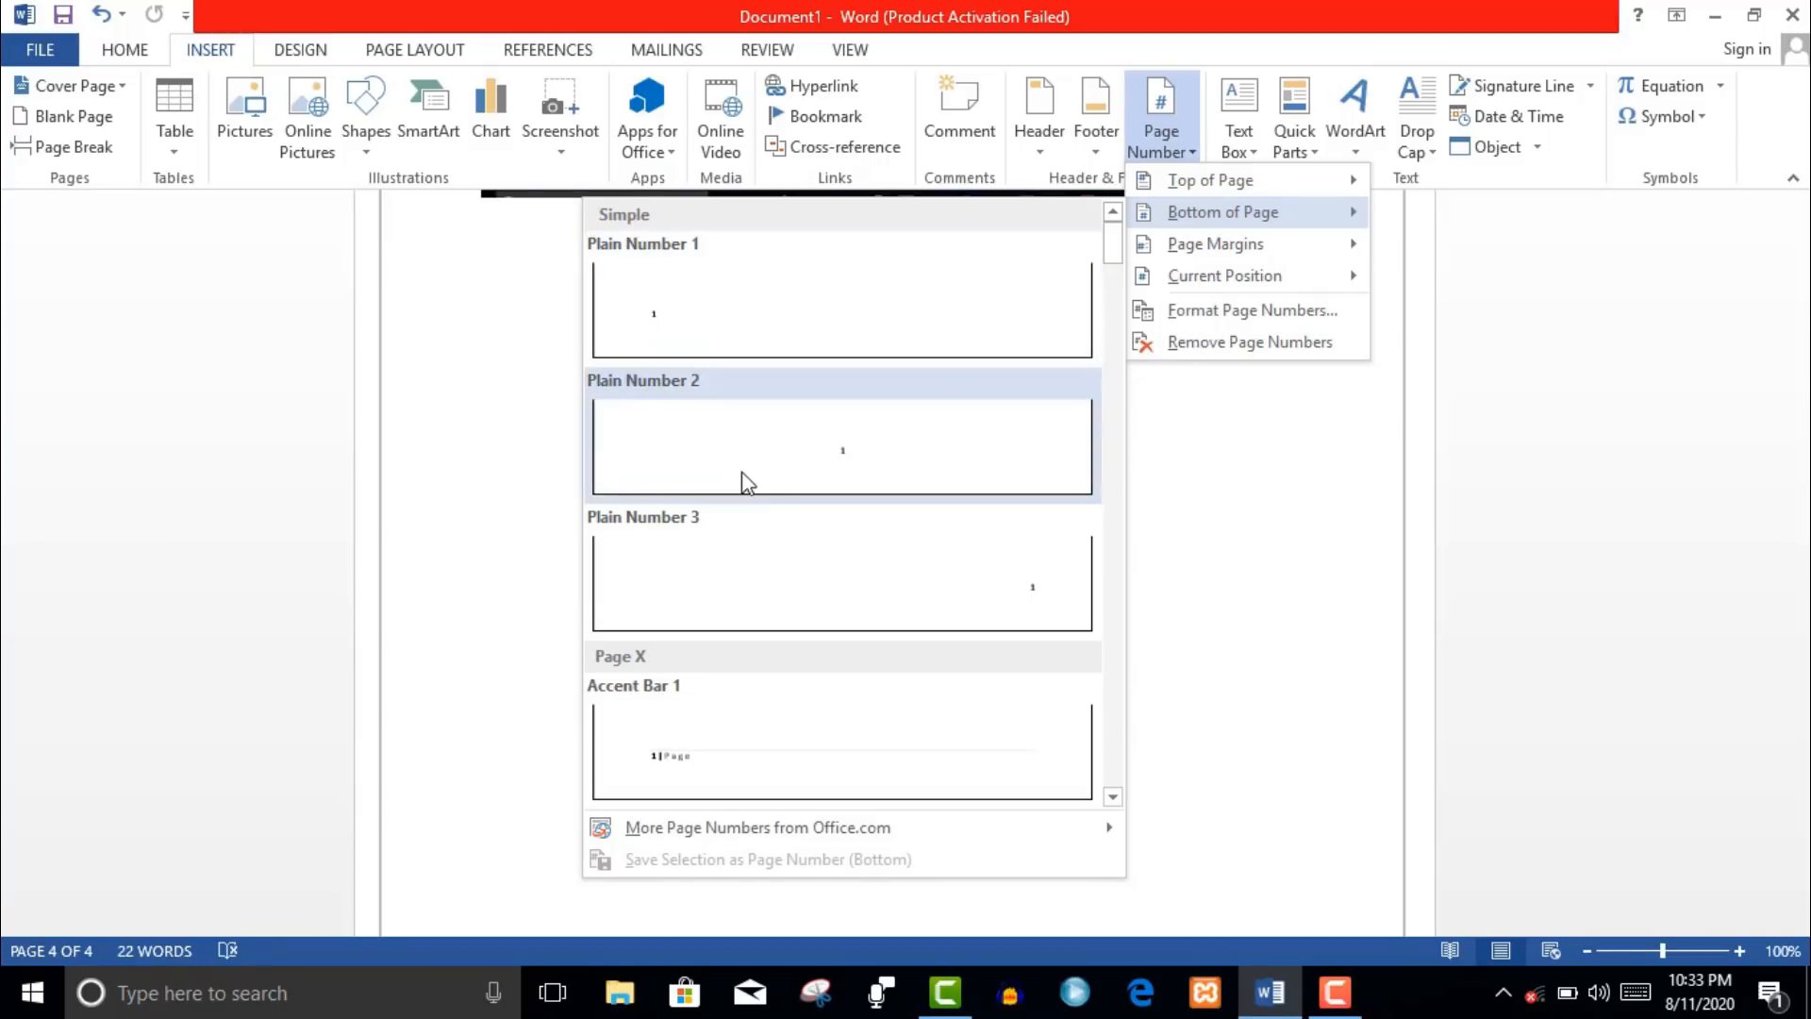
{"action": "left_click", "coordinate": [760, 777]}
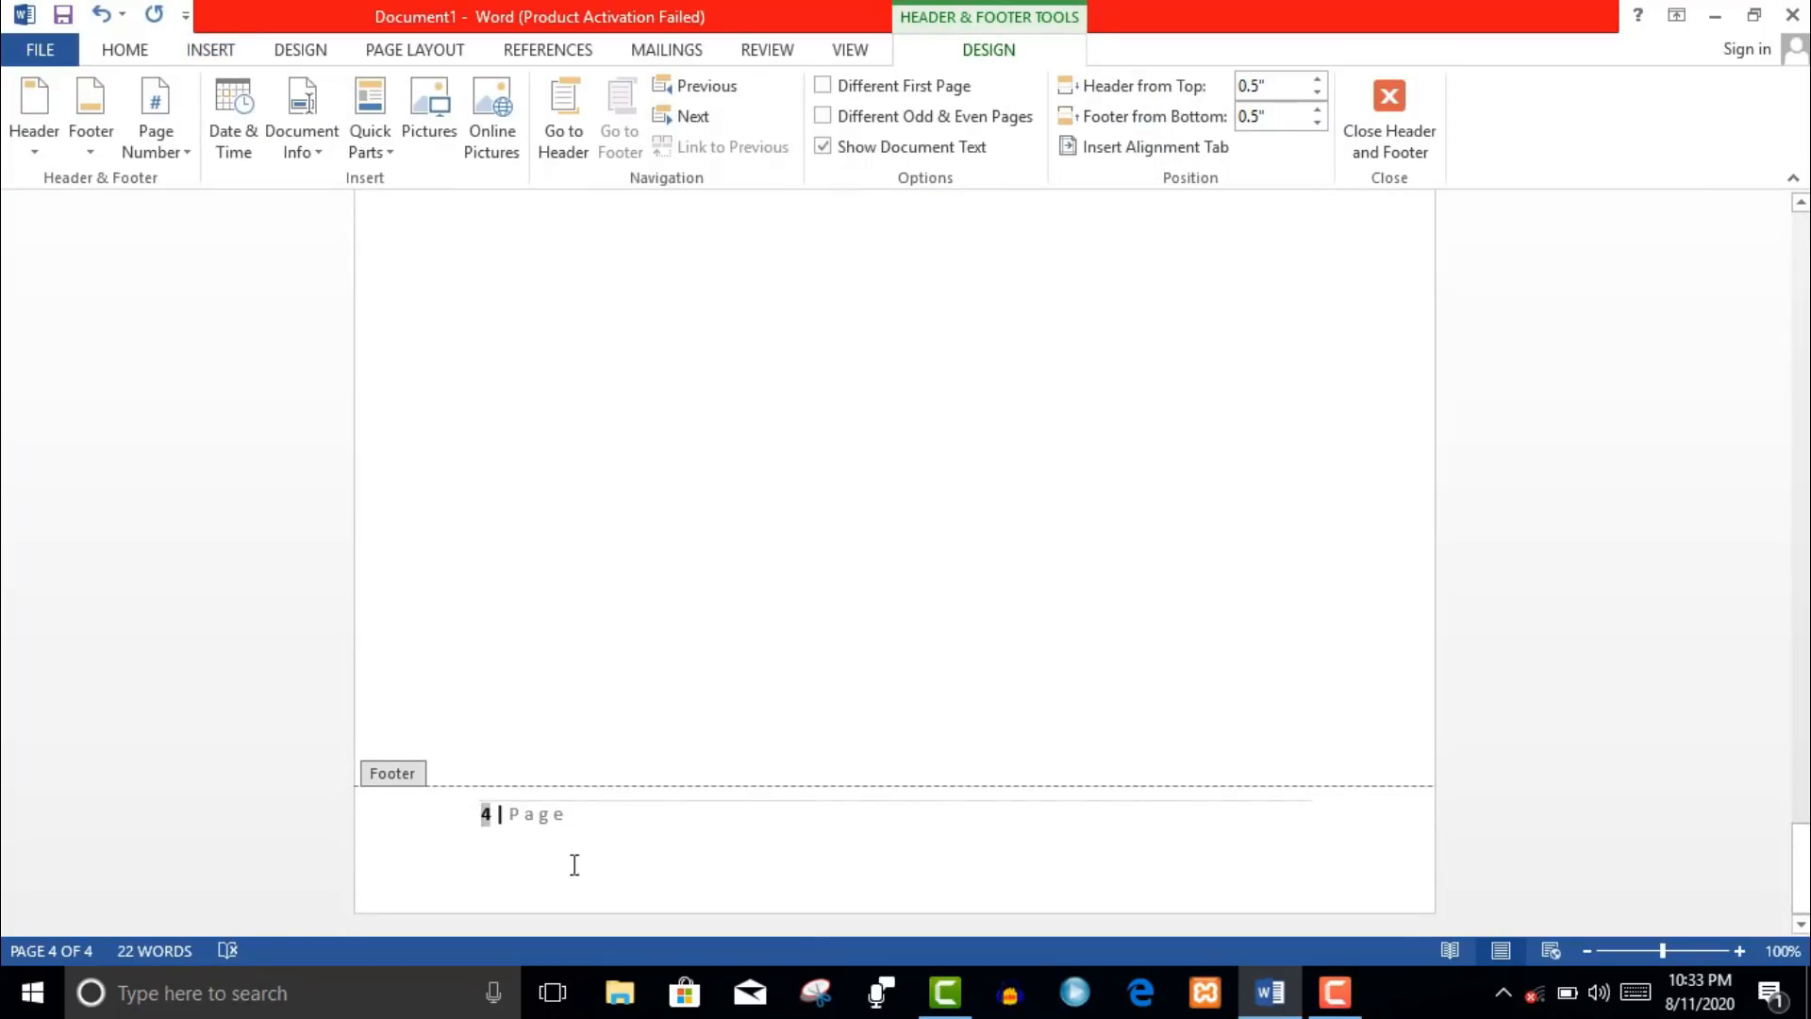
{"action": "left_click", "coordinate": [1390, 132]}
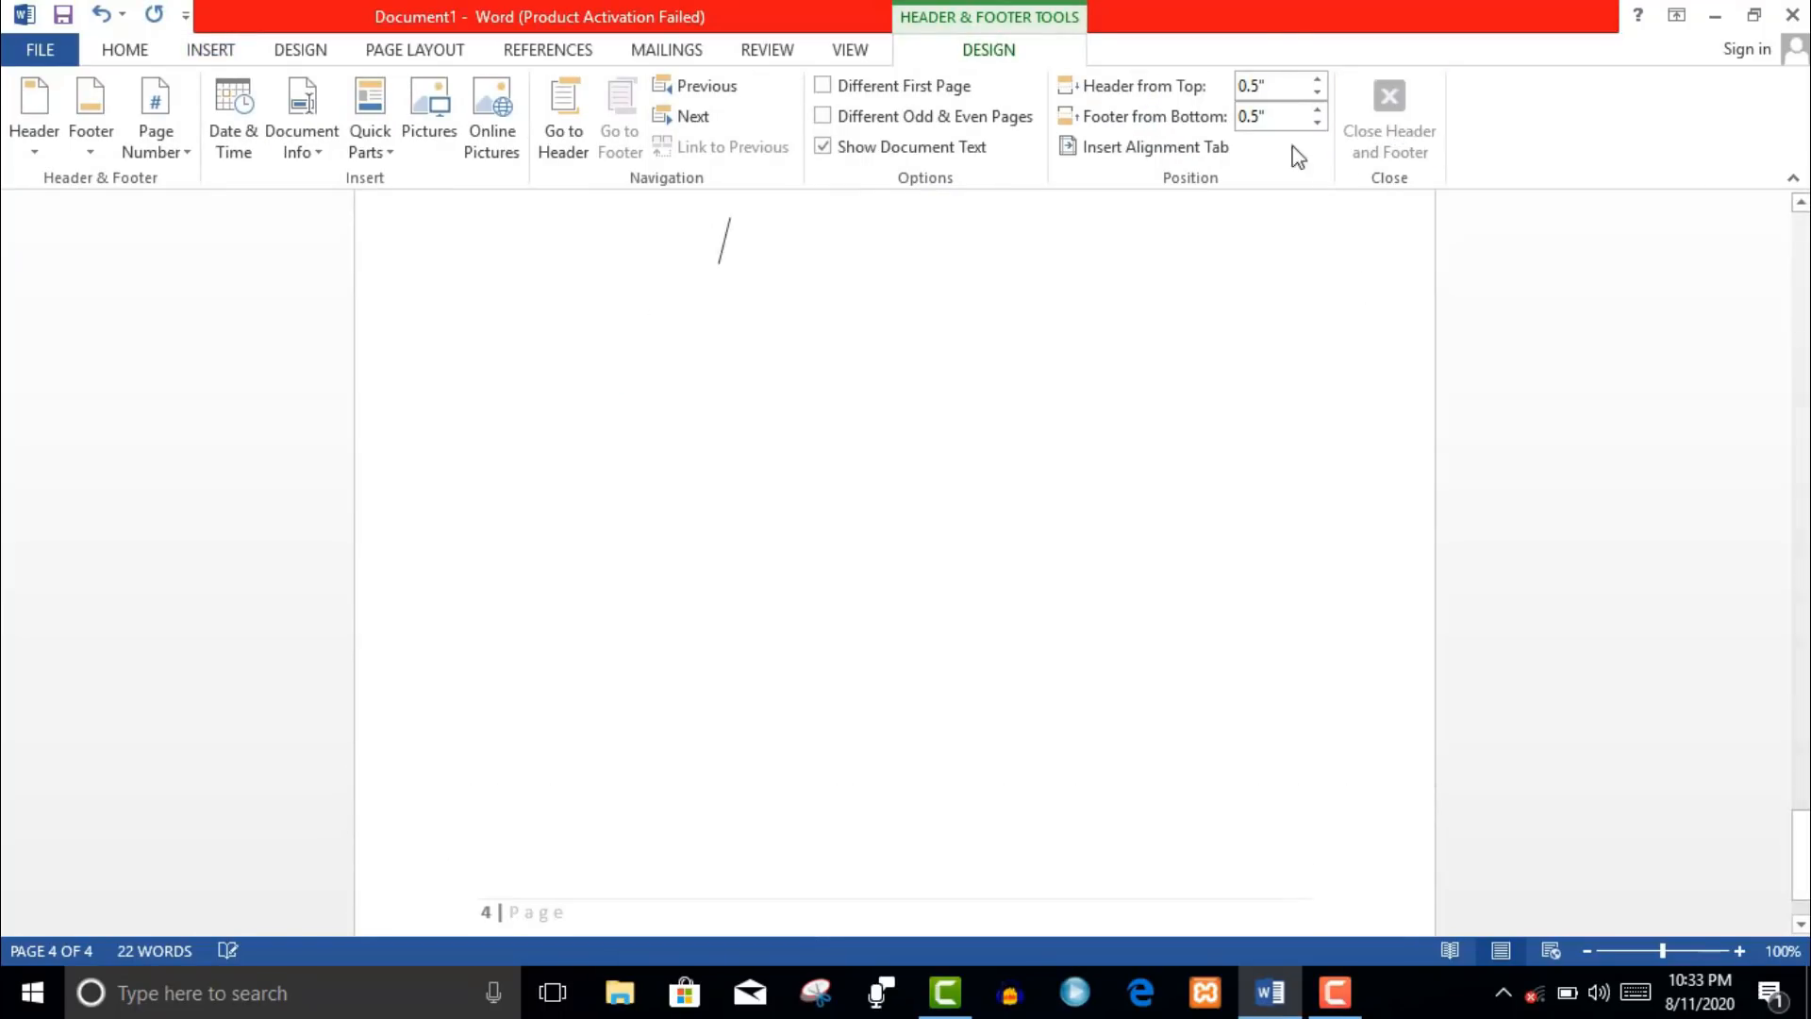
- Browse the Page Number placement options again and dismiss the menu without changes
{"action": "left_click", "coordinate": [211, 52]}
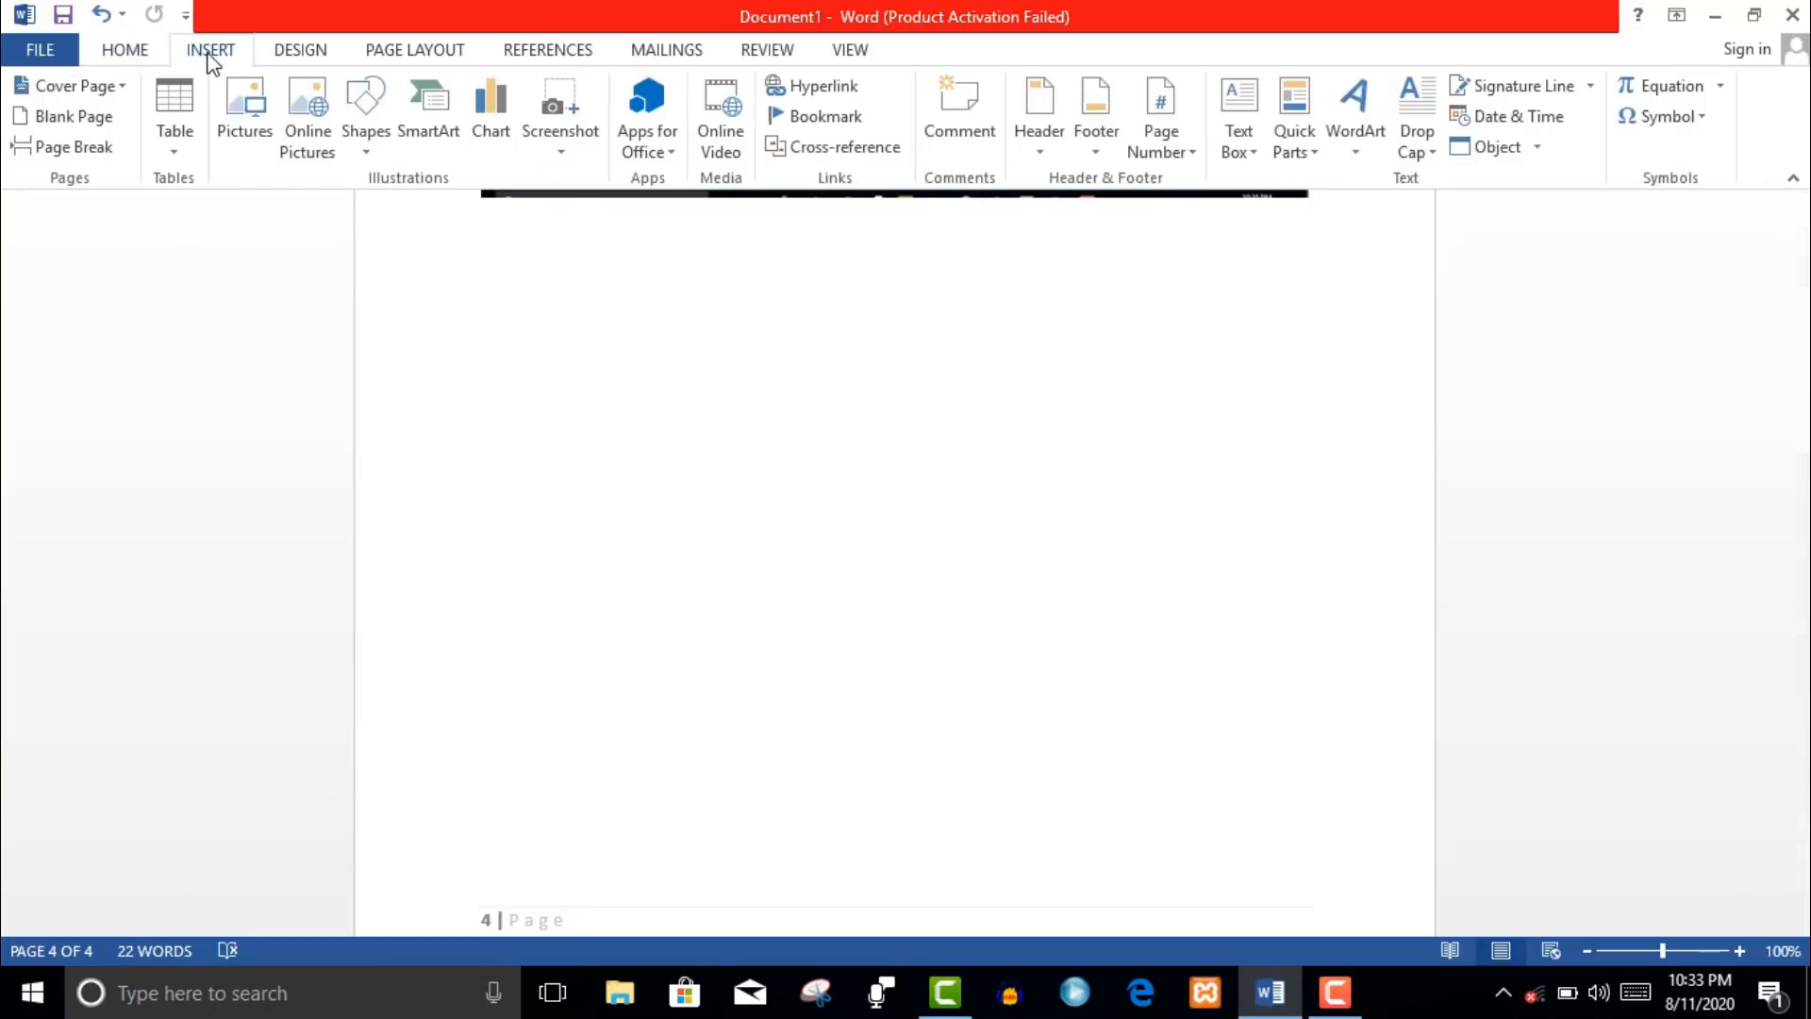
{"action": "left_click", "coordinate": [1170, 166]}
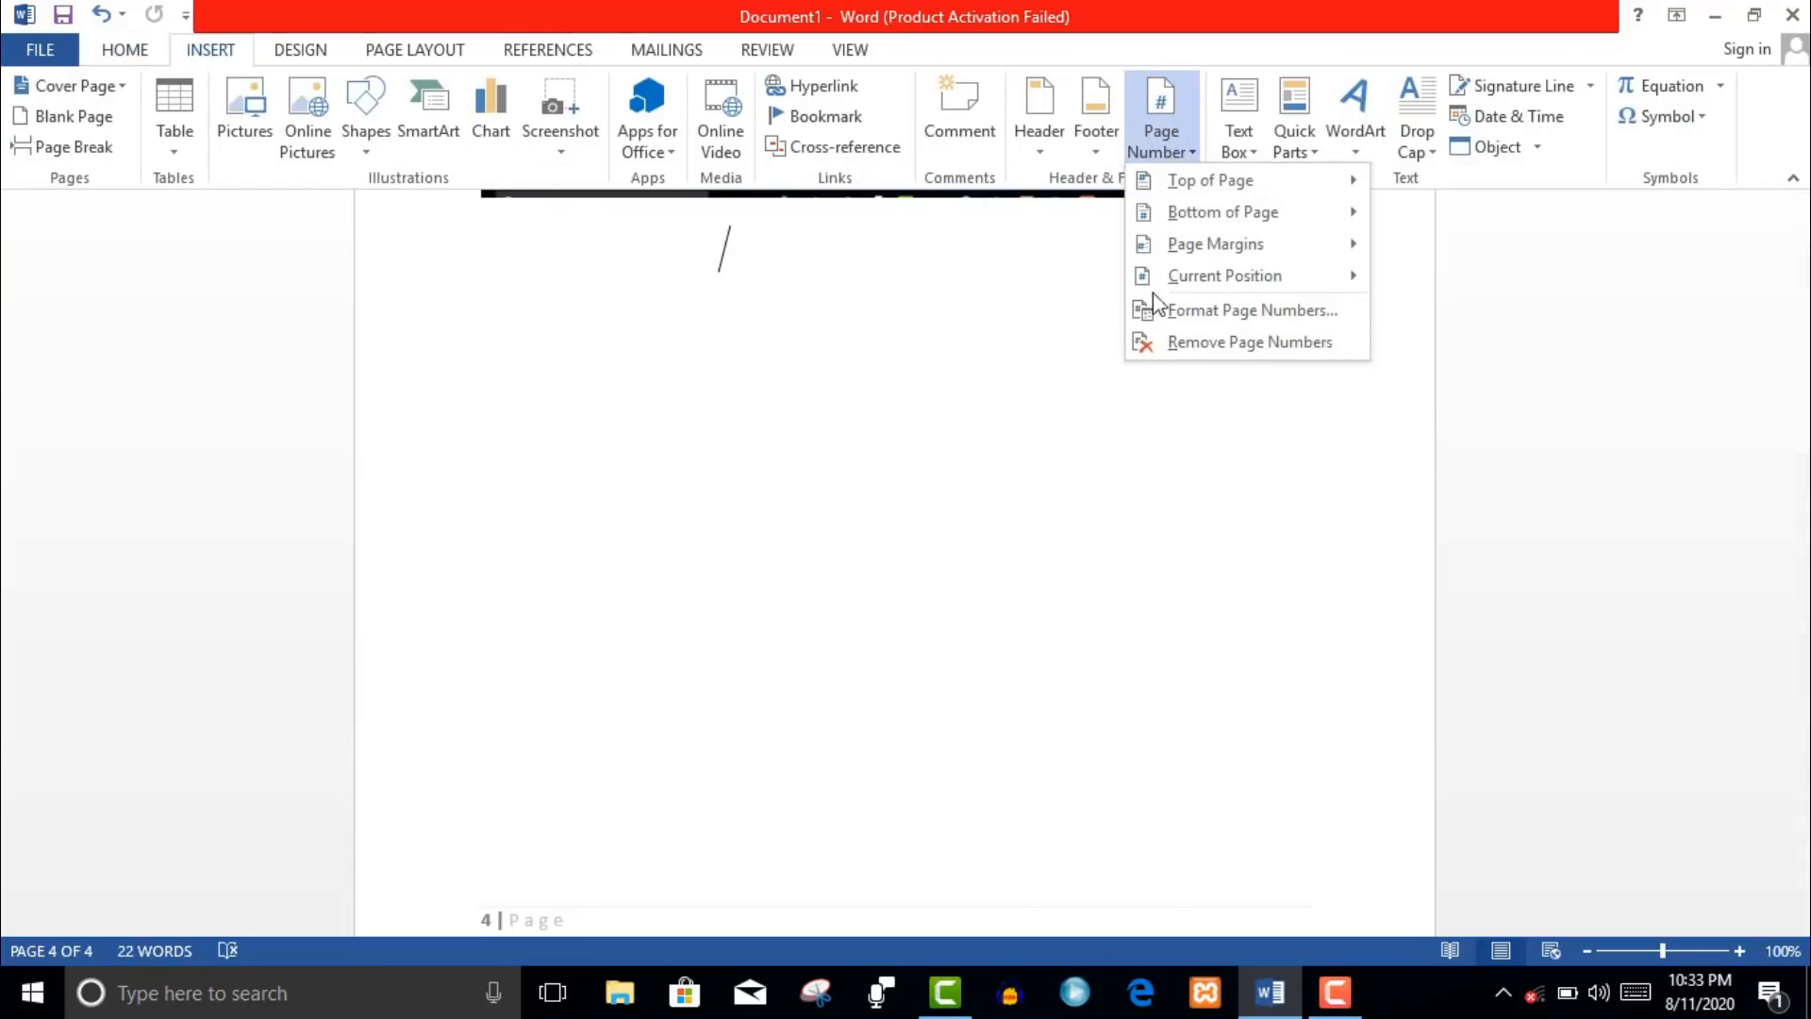
{"action": "mouse_move", "coordinate": [1201, 232]}
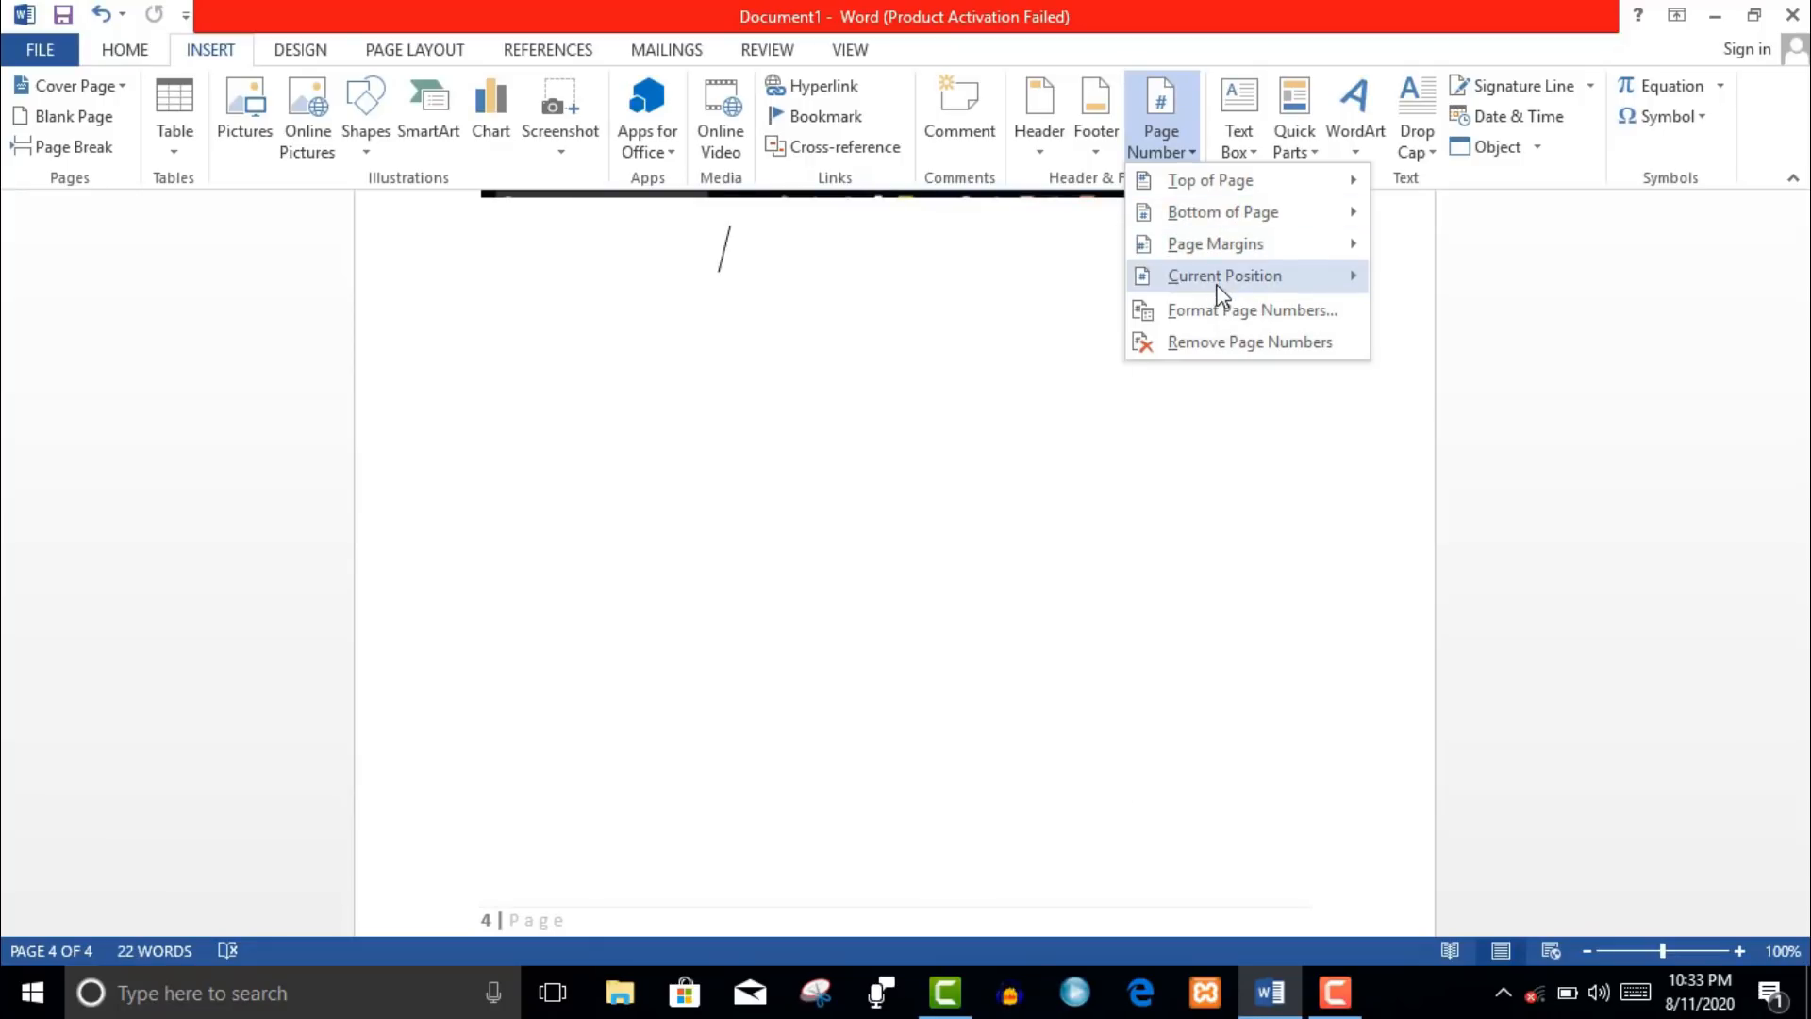
{"action": "mouse_move", "coordinate": [1215, 284]}
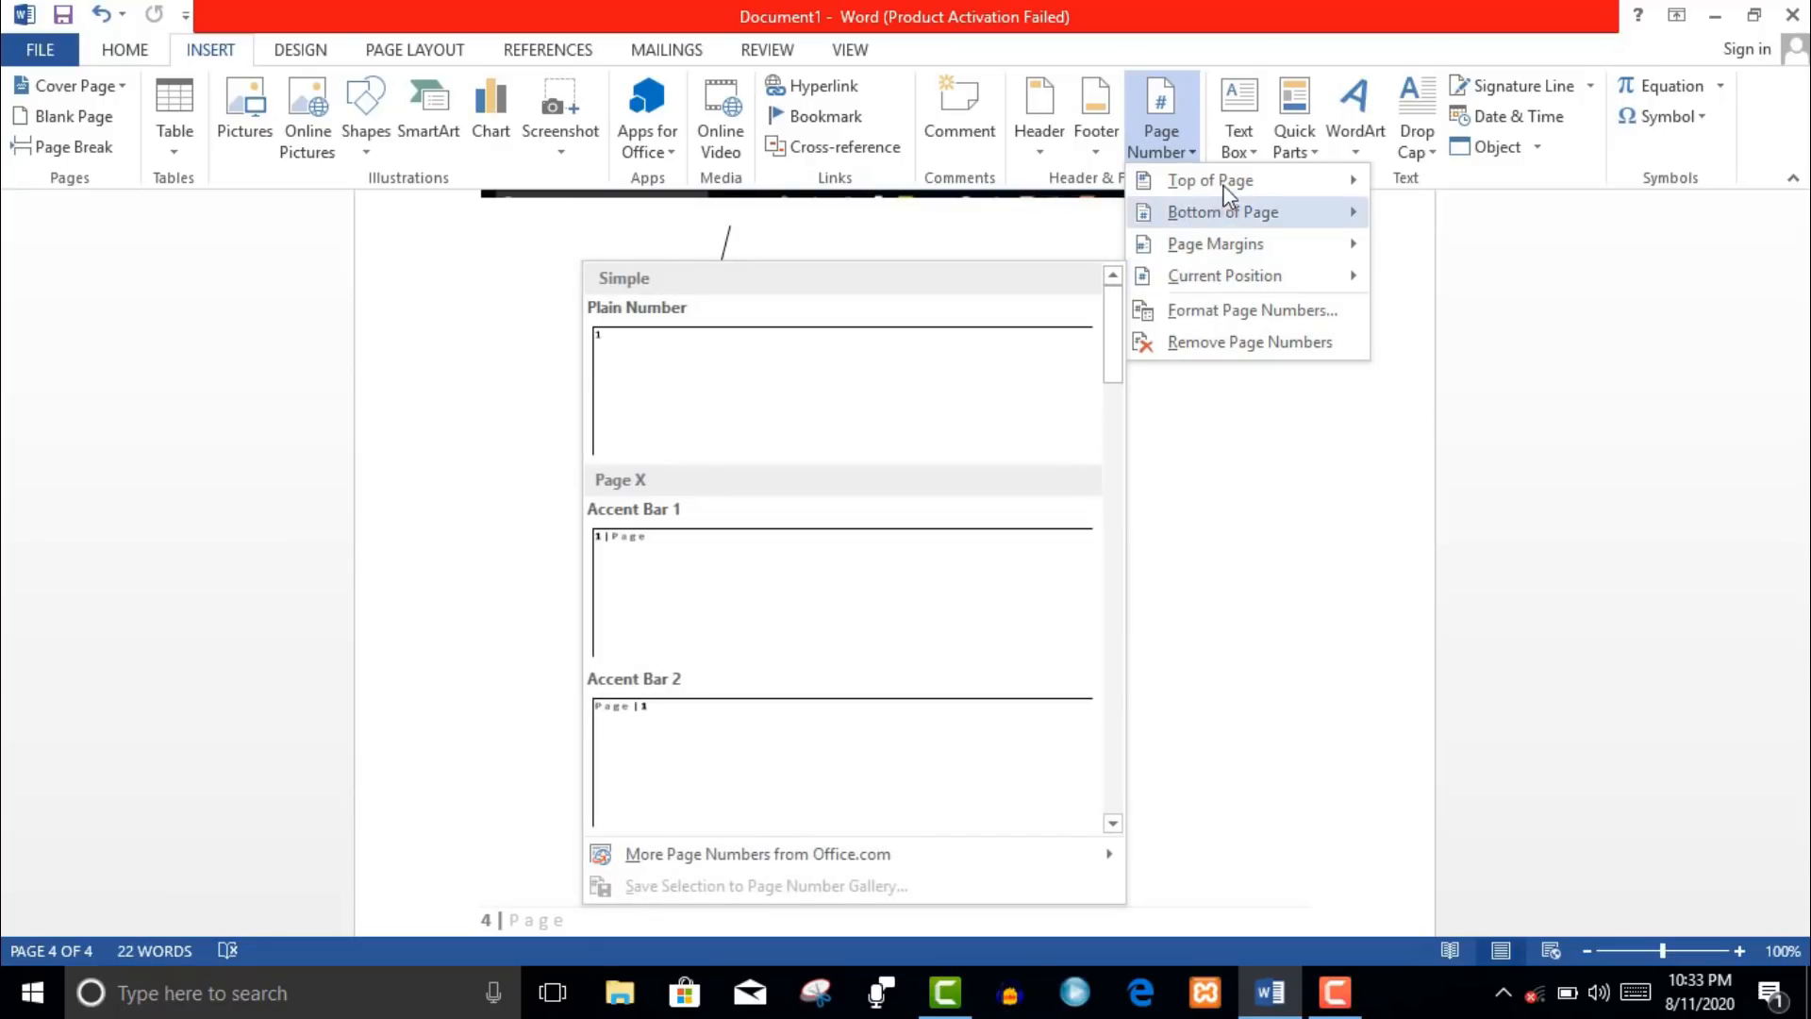
{"action": "mouse_move", "coordinate": [1223, 182]}
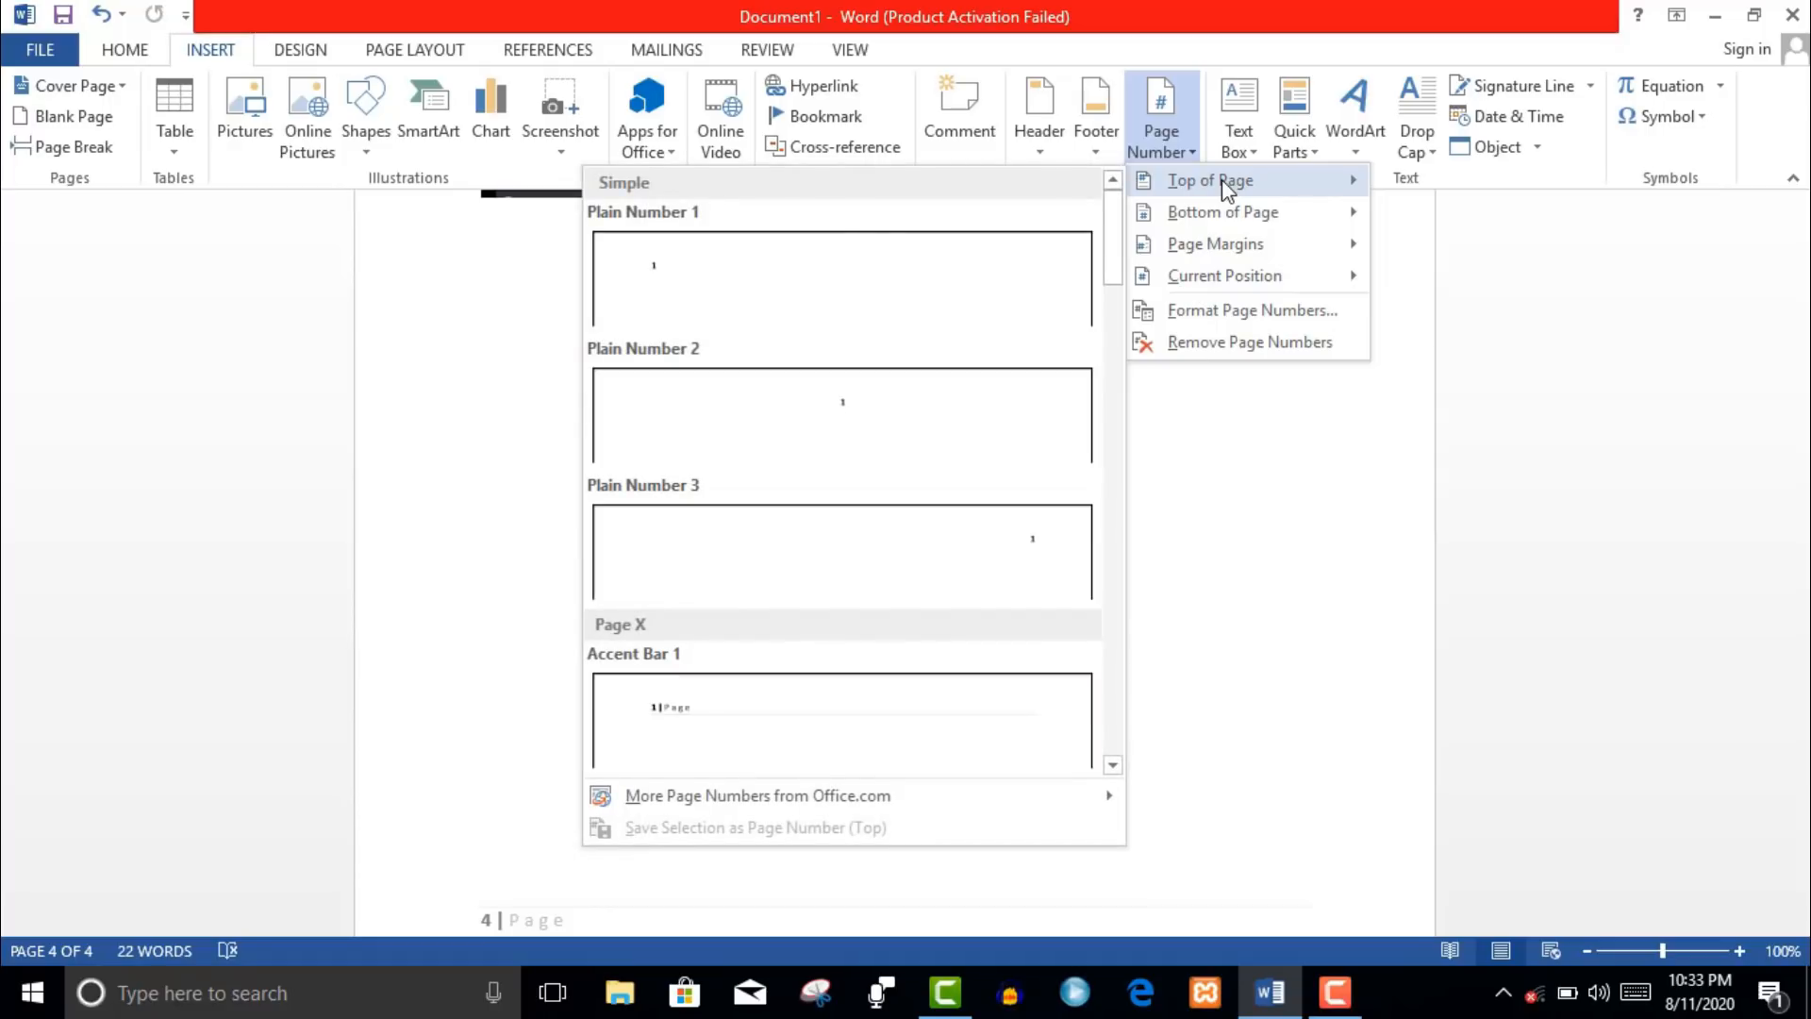
{"action": "left_click", "coordinate": [1224, 404]}
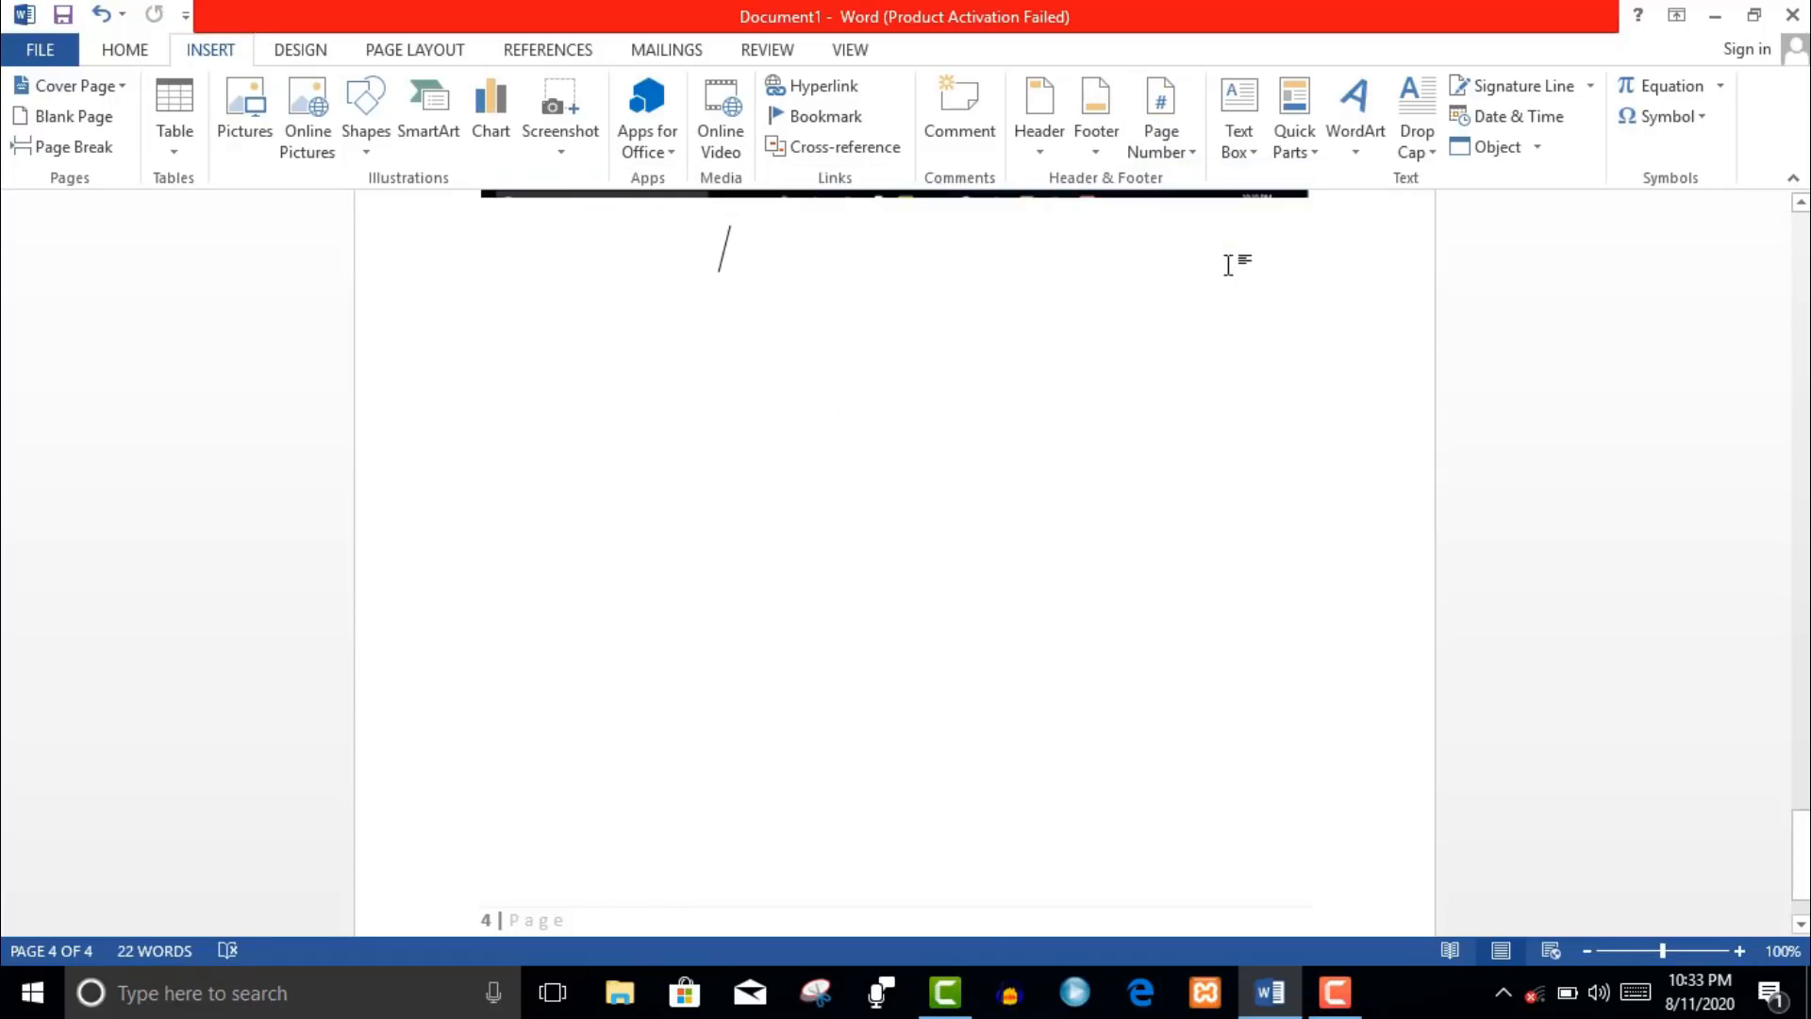
- Insert a Simple Text Box containing 'Welcome to ms office' and select its text
{"action": "left_click", "coordinate": [1240, 137]}
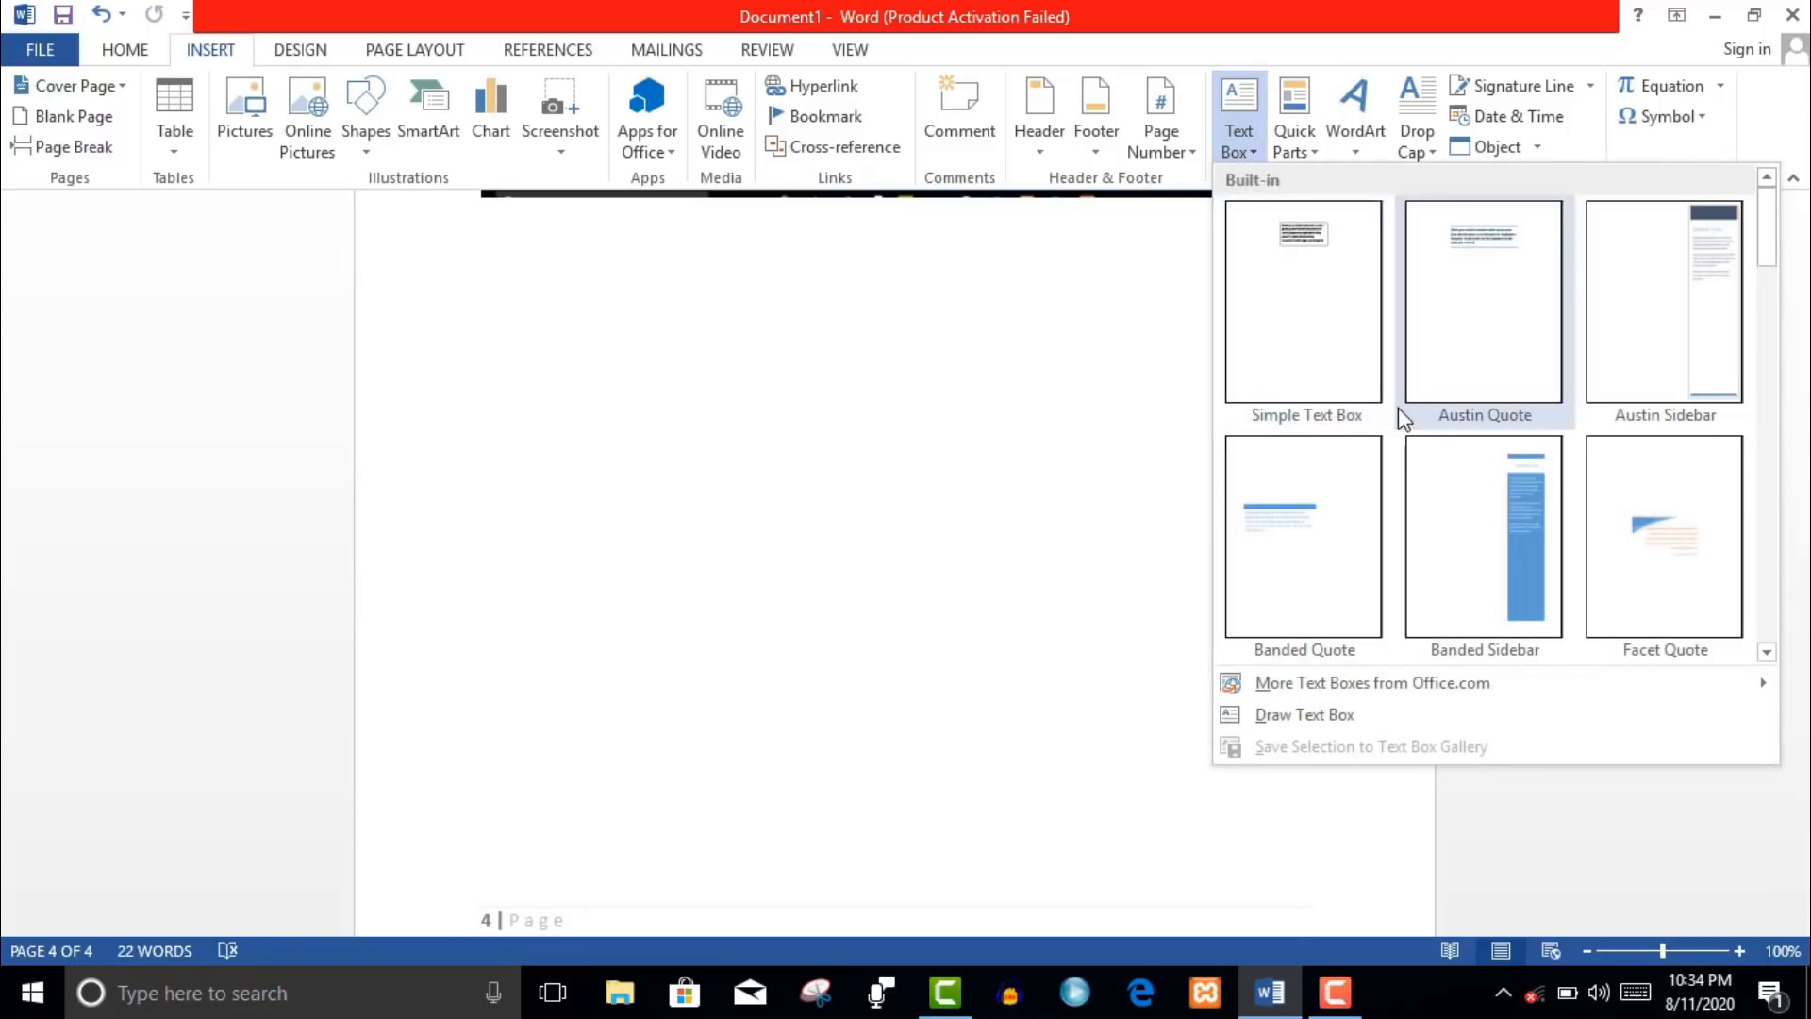
{"action": "left_click", "coordinate": [1322, 251]}
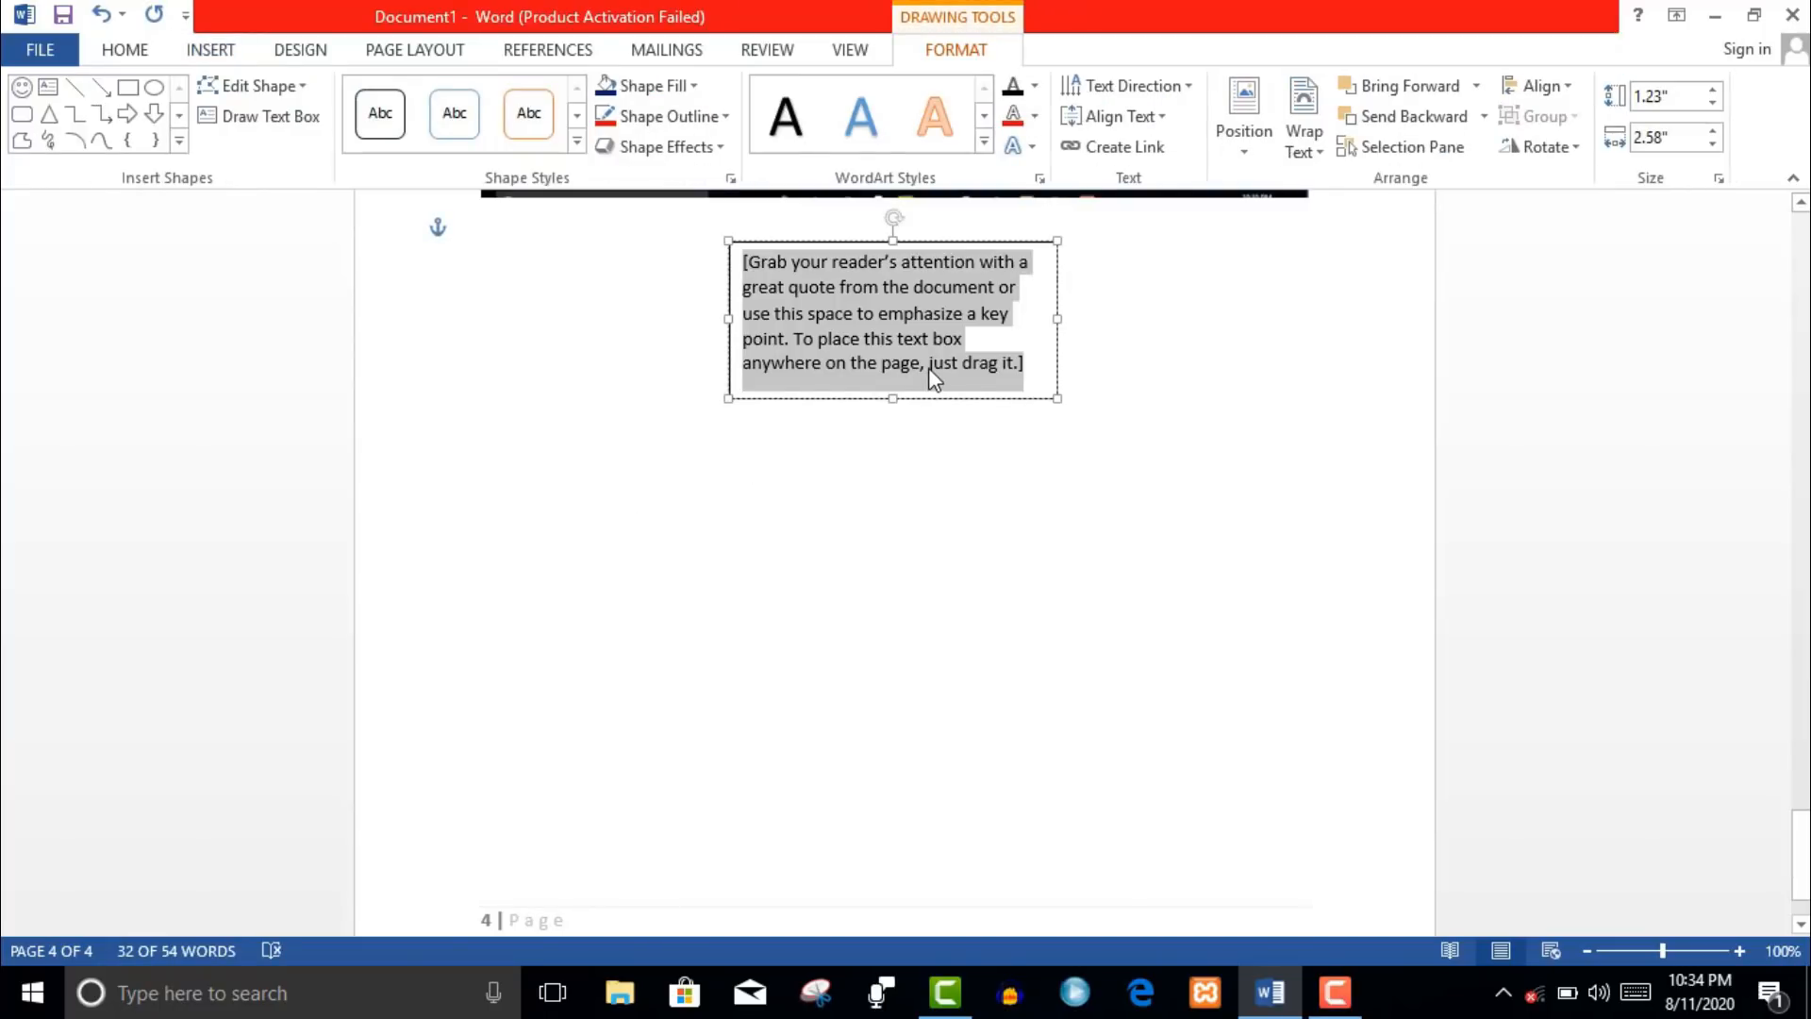
{"action": "key", "text": "BackSpace"}
{"action": "type", "text": "w"}
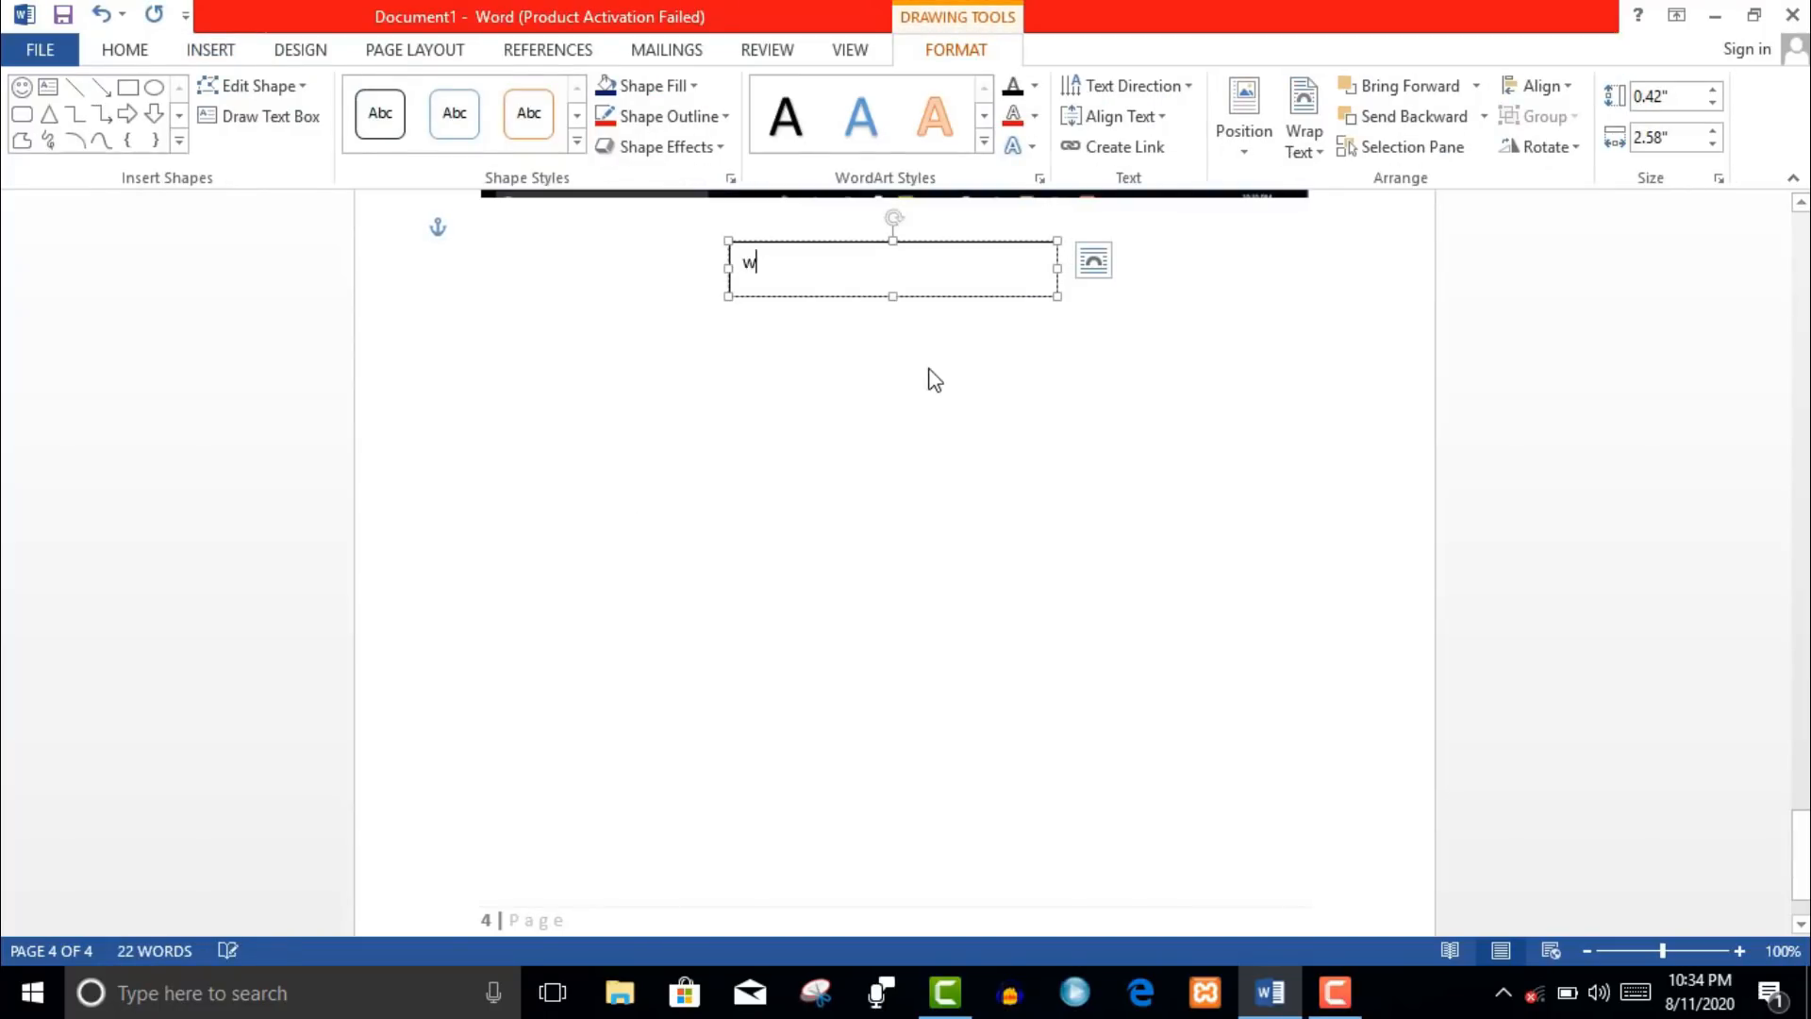
{"action": "type", "text": "elcome to"}
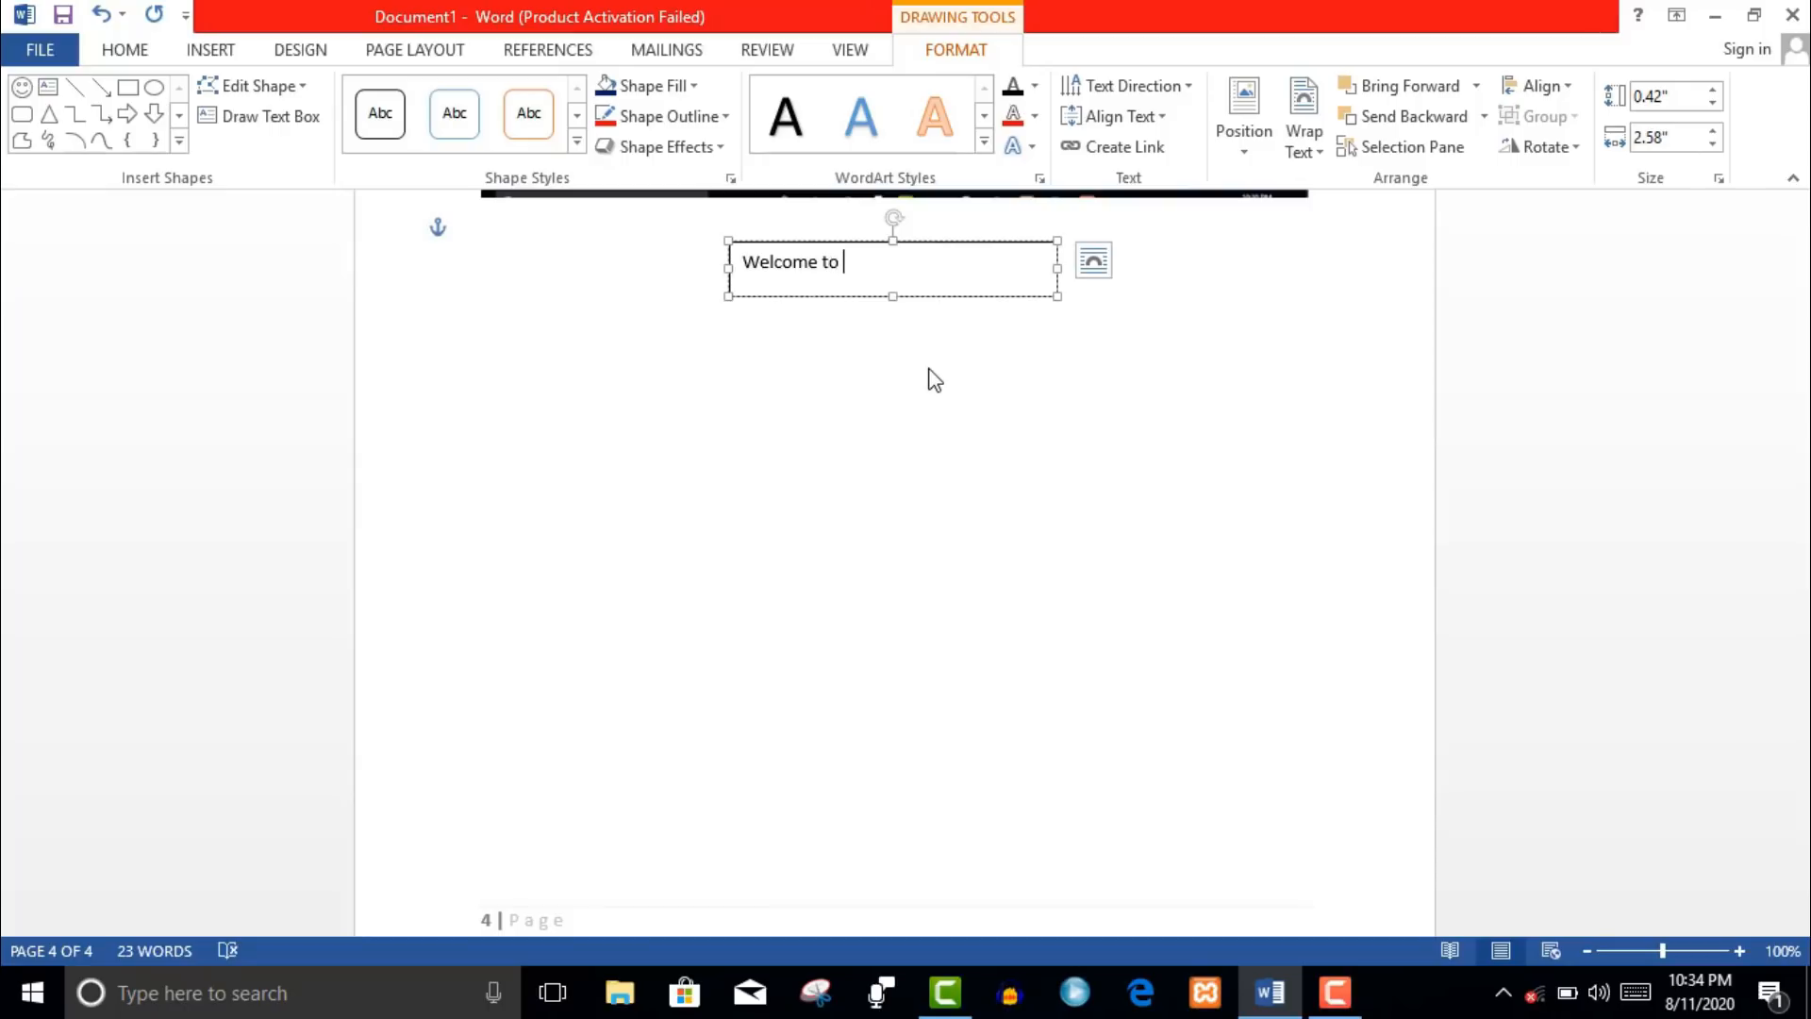
{"action": "type", "text": " ms wor"}
{"action": "triple_click", "coordinate": [944, 266]}
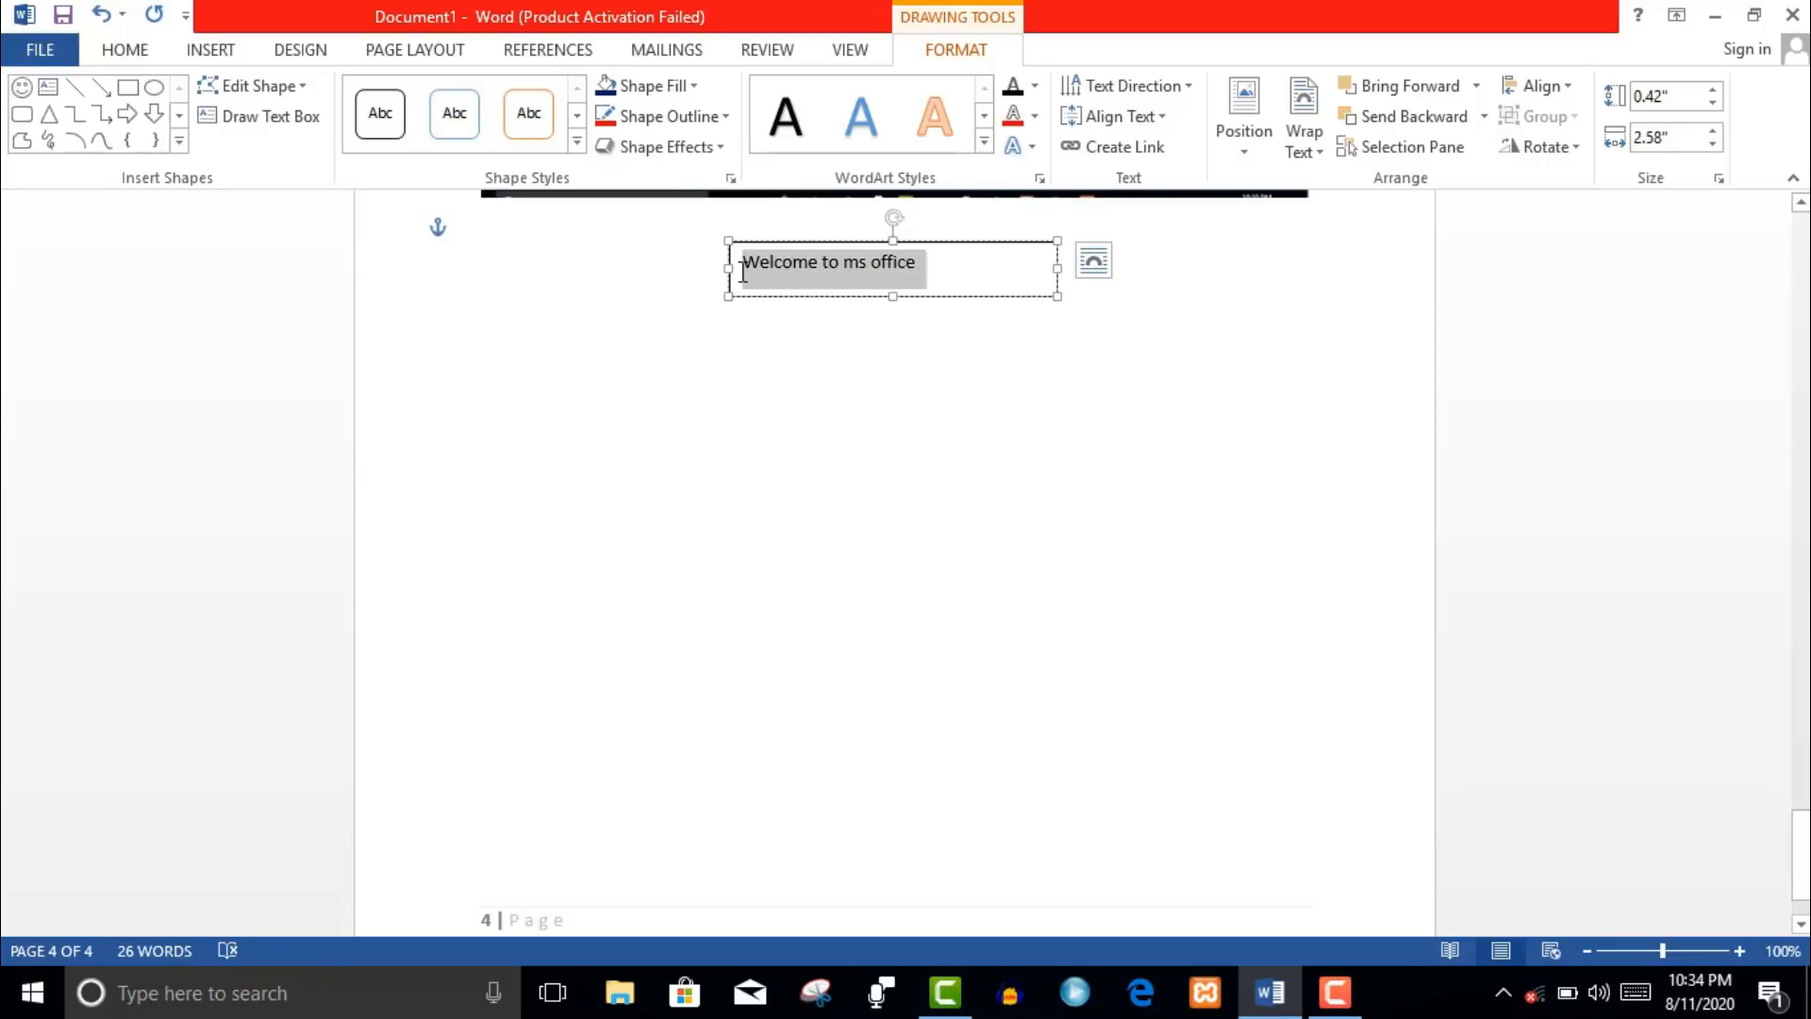
{"action": "left_click", "coordinate": [937, 289]}
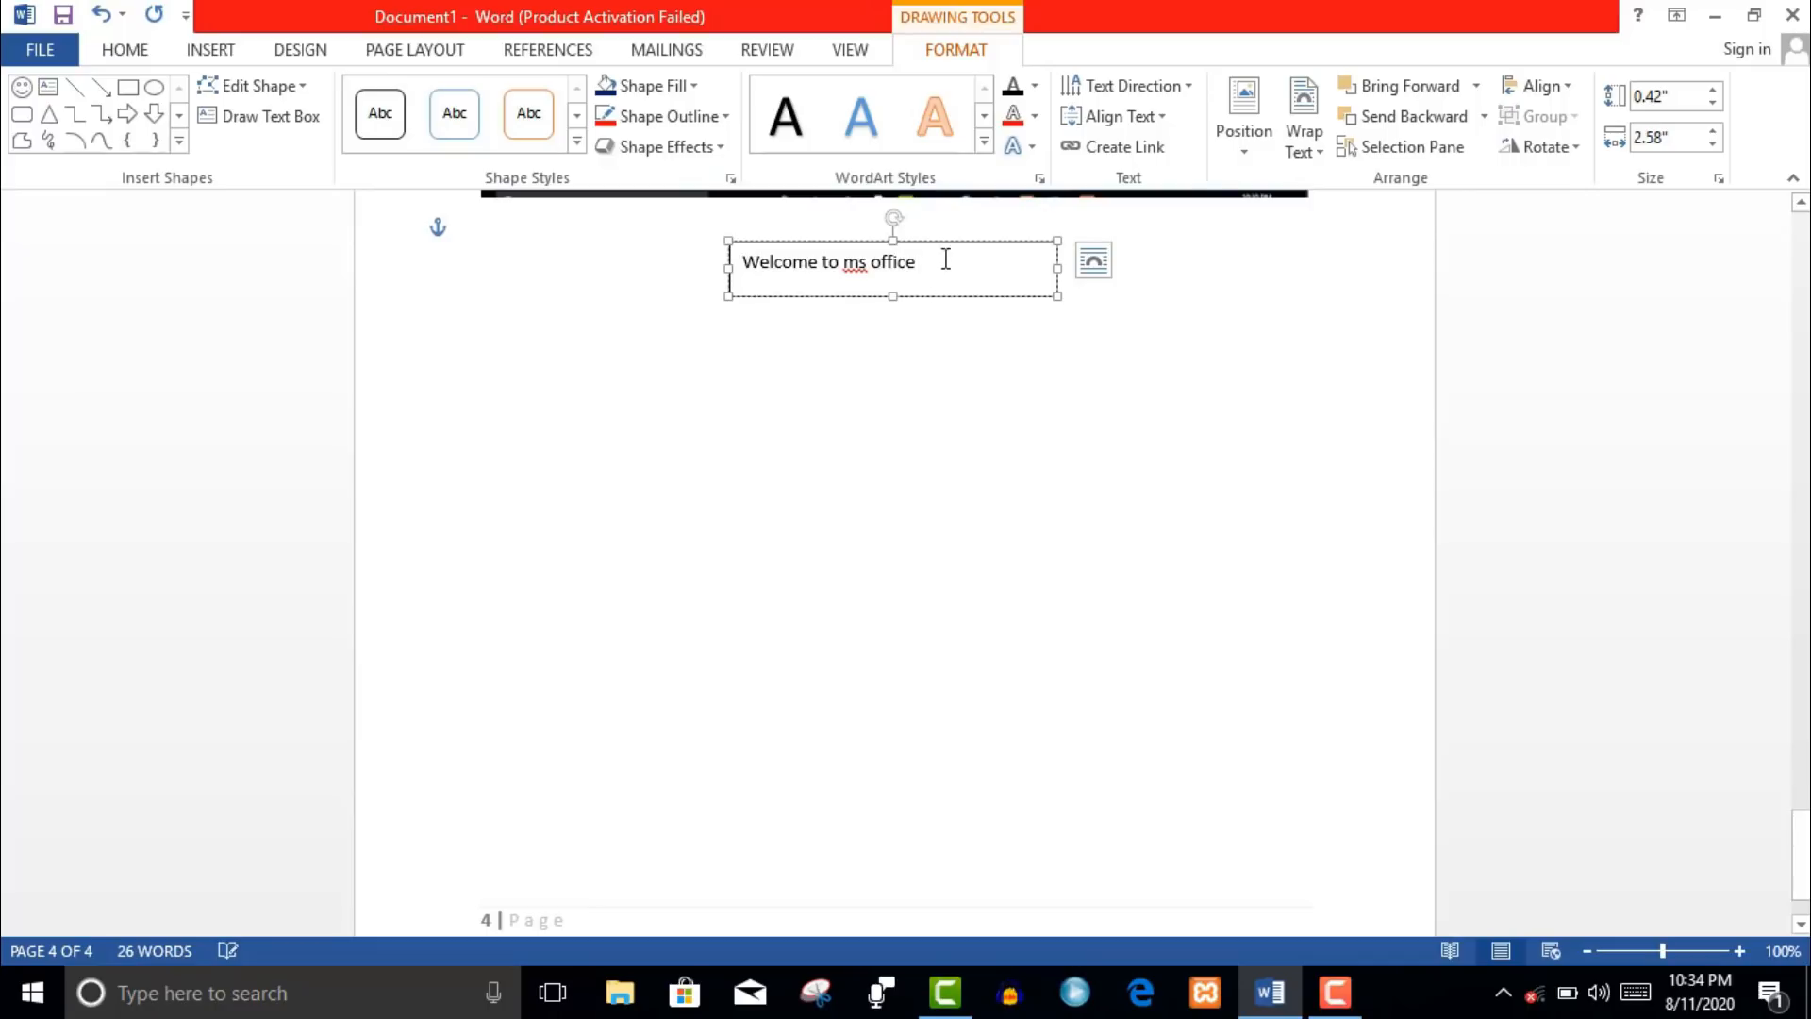
{"action": "triple_click", "coordinate": [704, 275]}
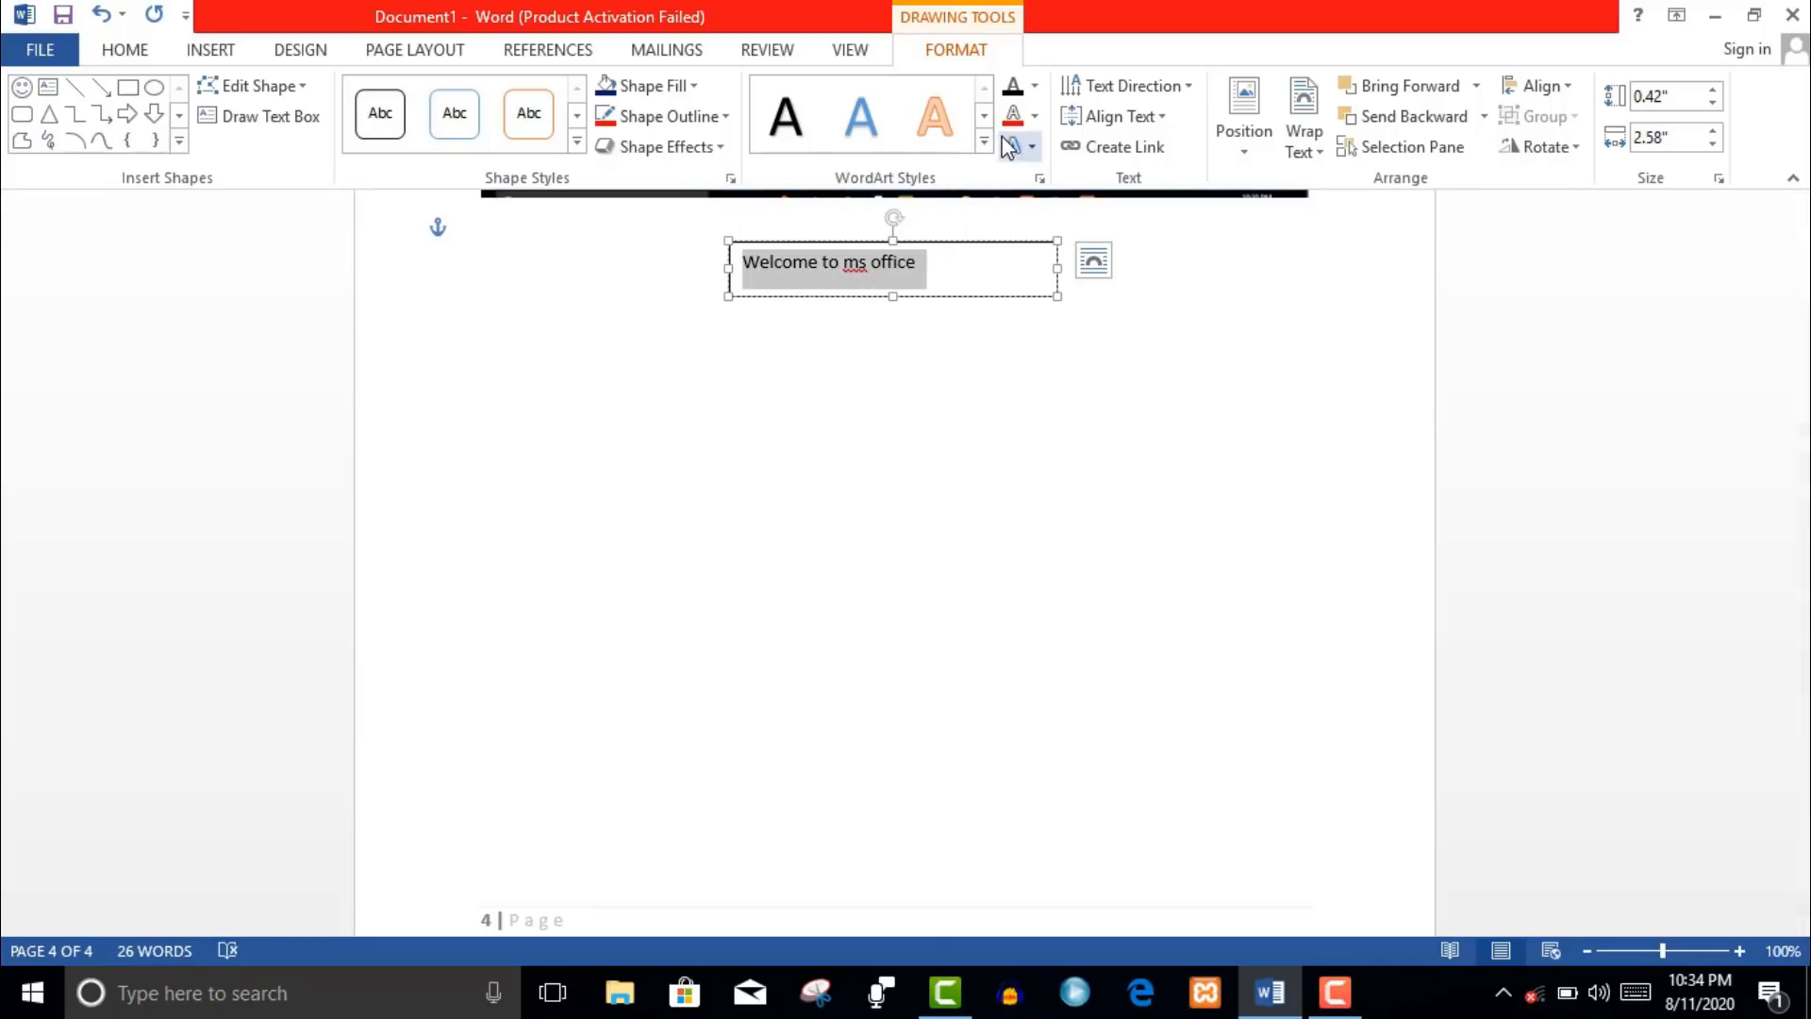
- Give the text box a red outline, blue fill and a shadowed WordArt text style
{"action": "left_click", "coordinate": [637, 128]}
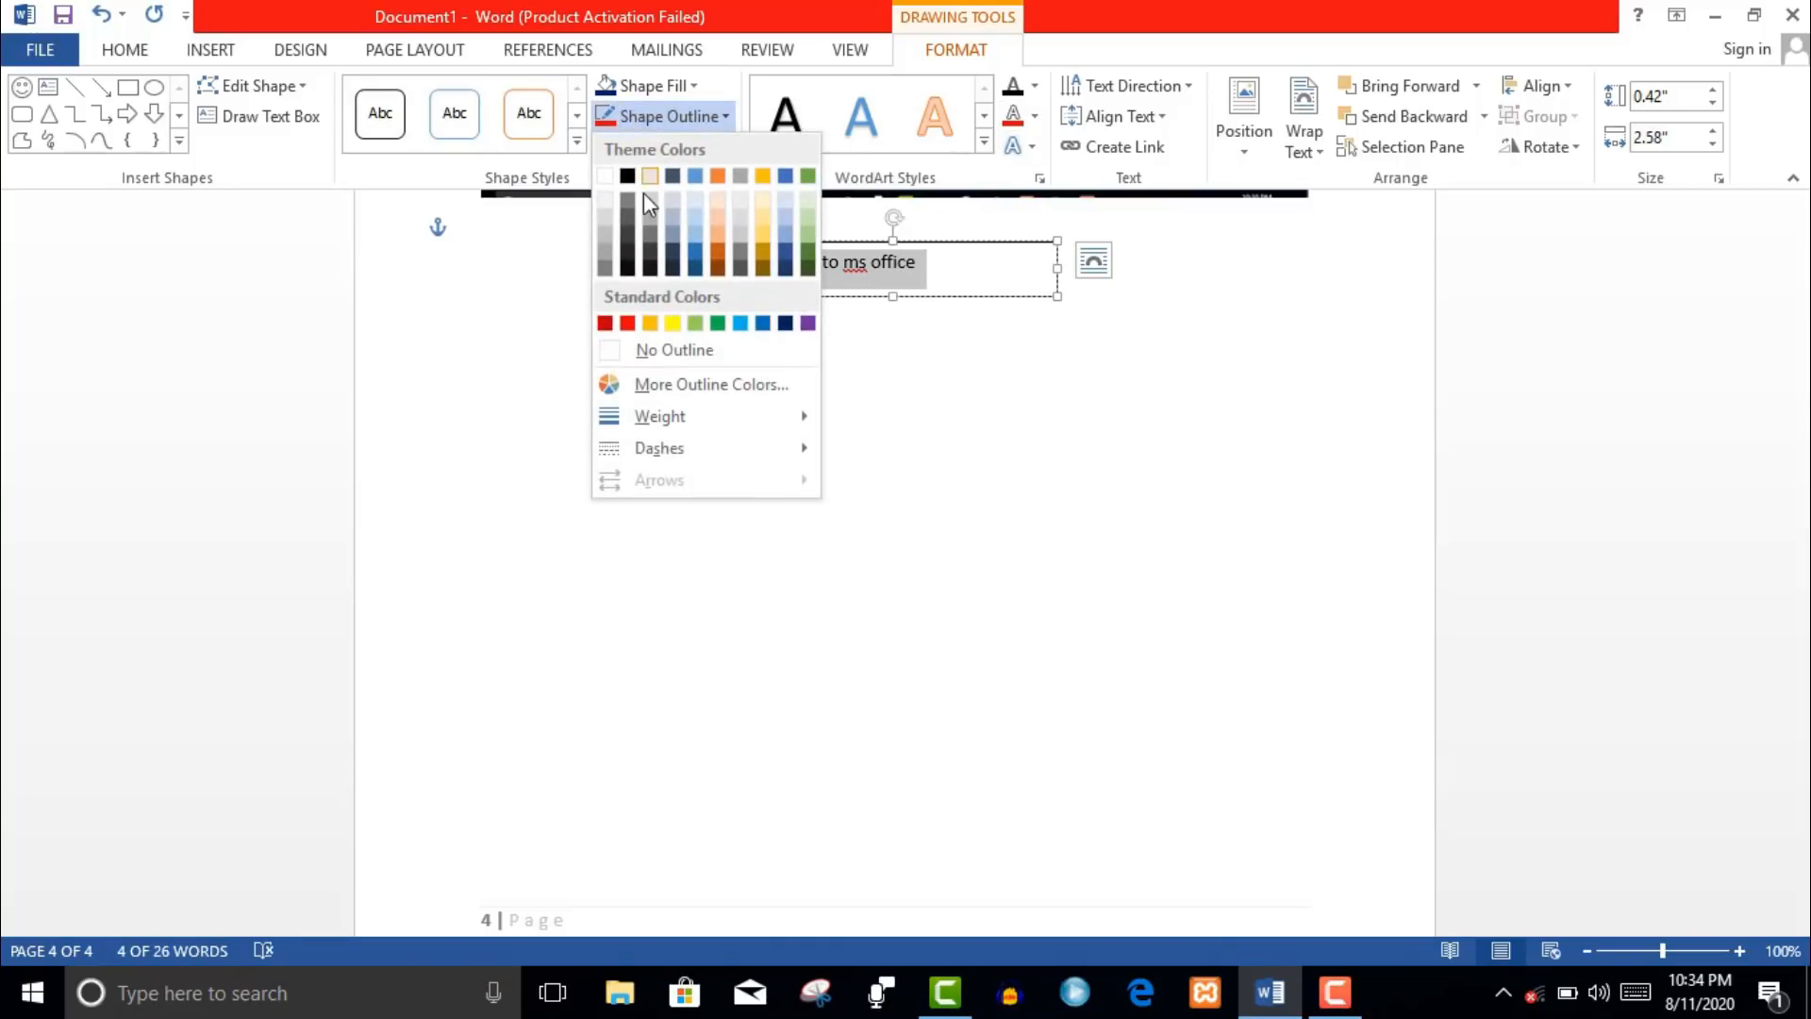
{"action": "left_click", "coordinate": [624, 325]}
{"action": "left_click", "coordinate": [679, 87]}
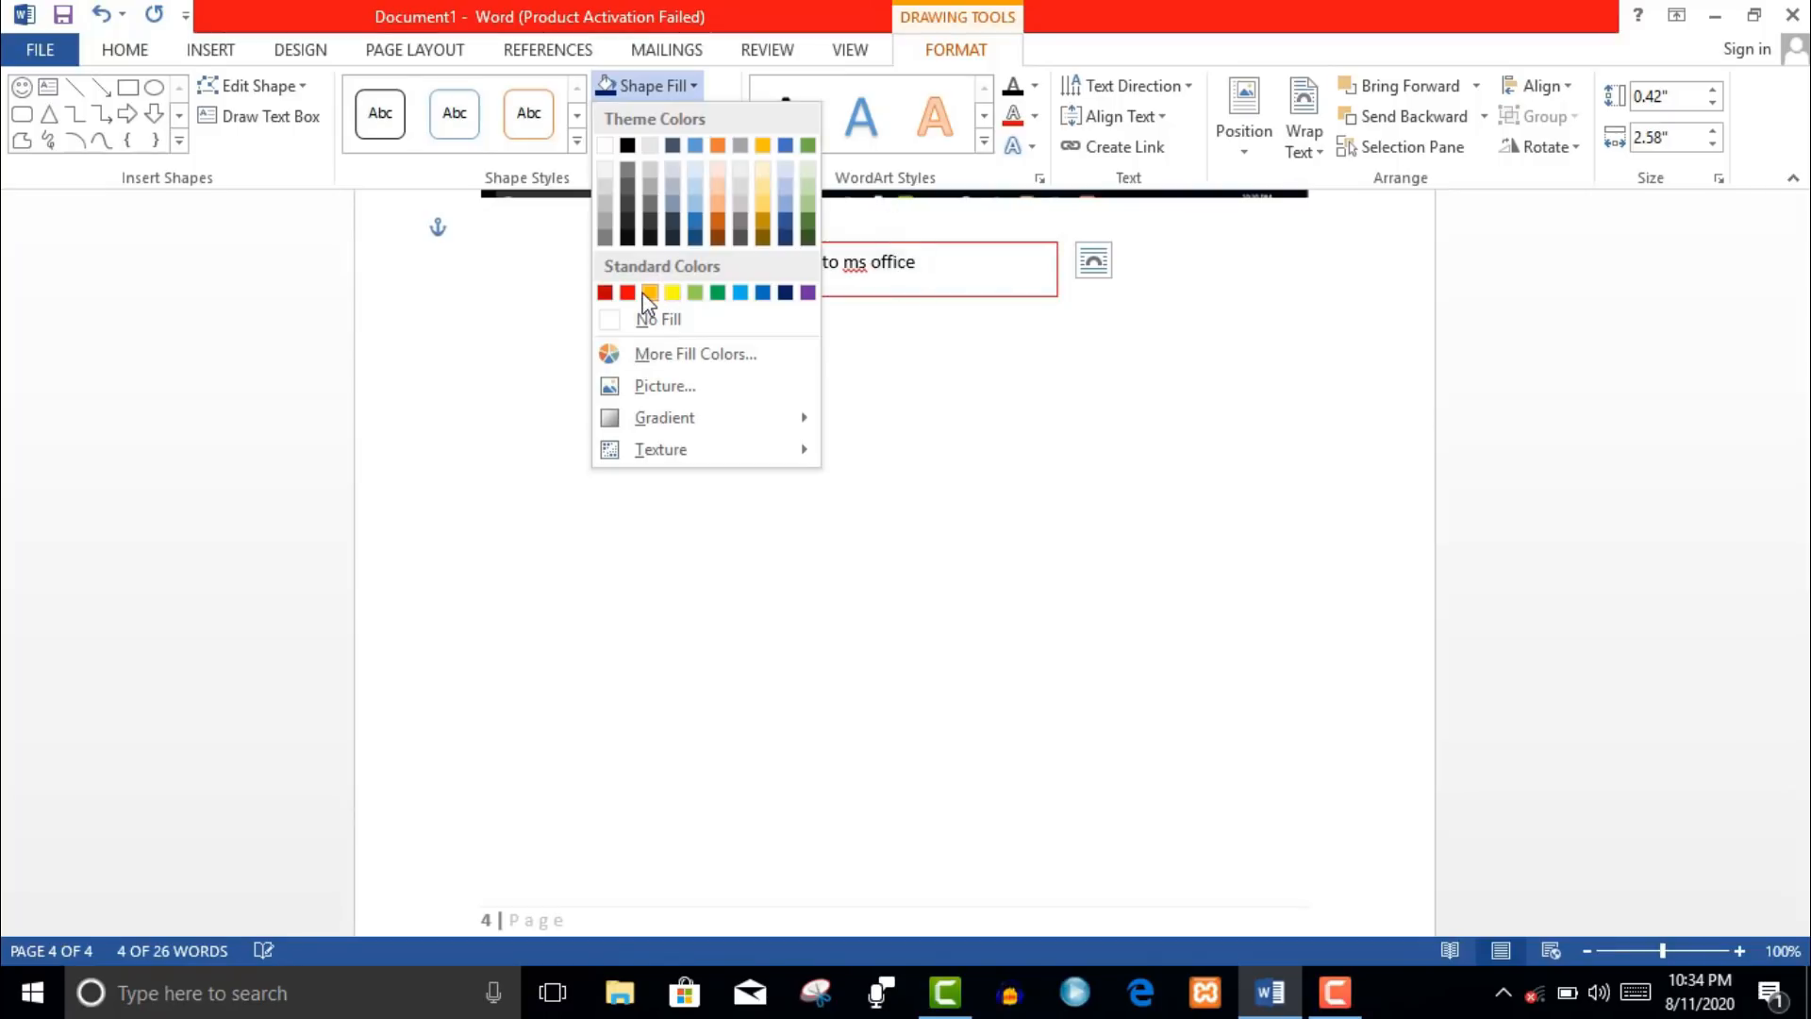
{"action": "left_click", "coordinate": [628, 292]}
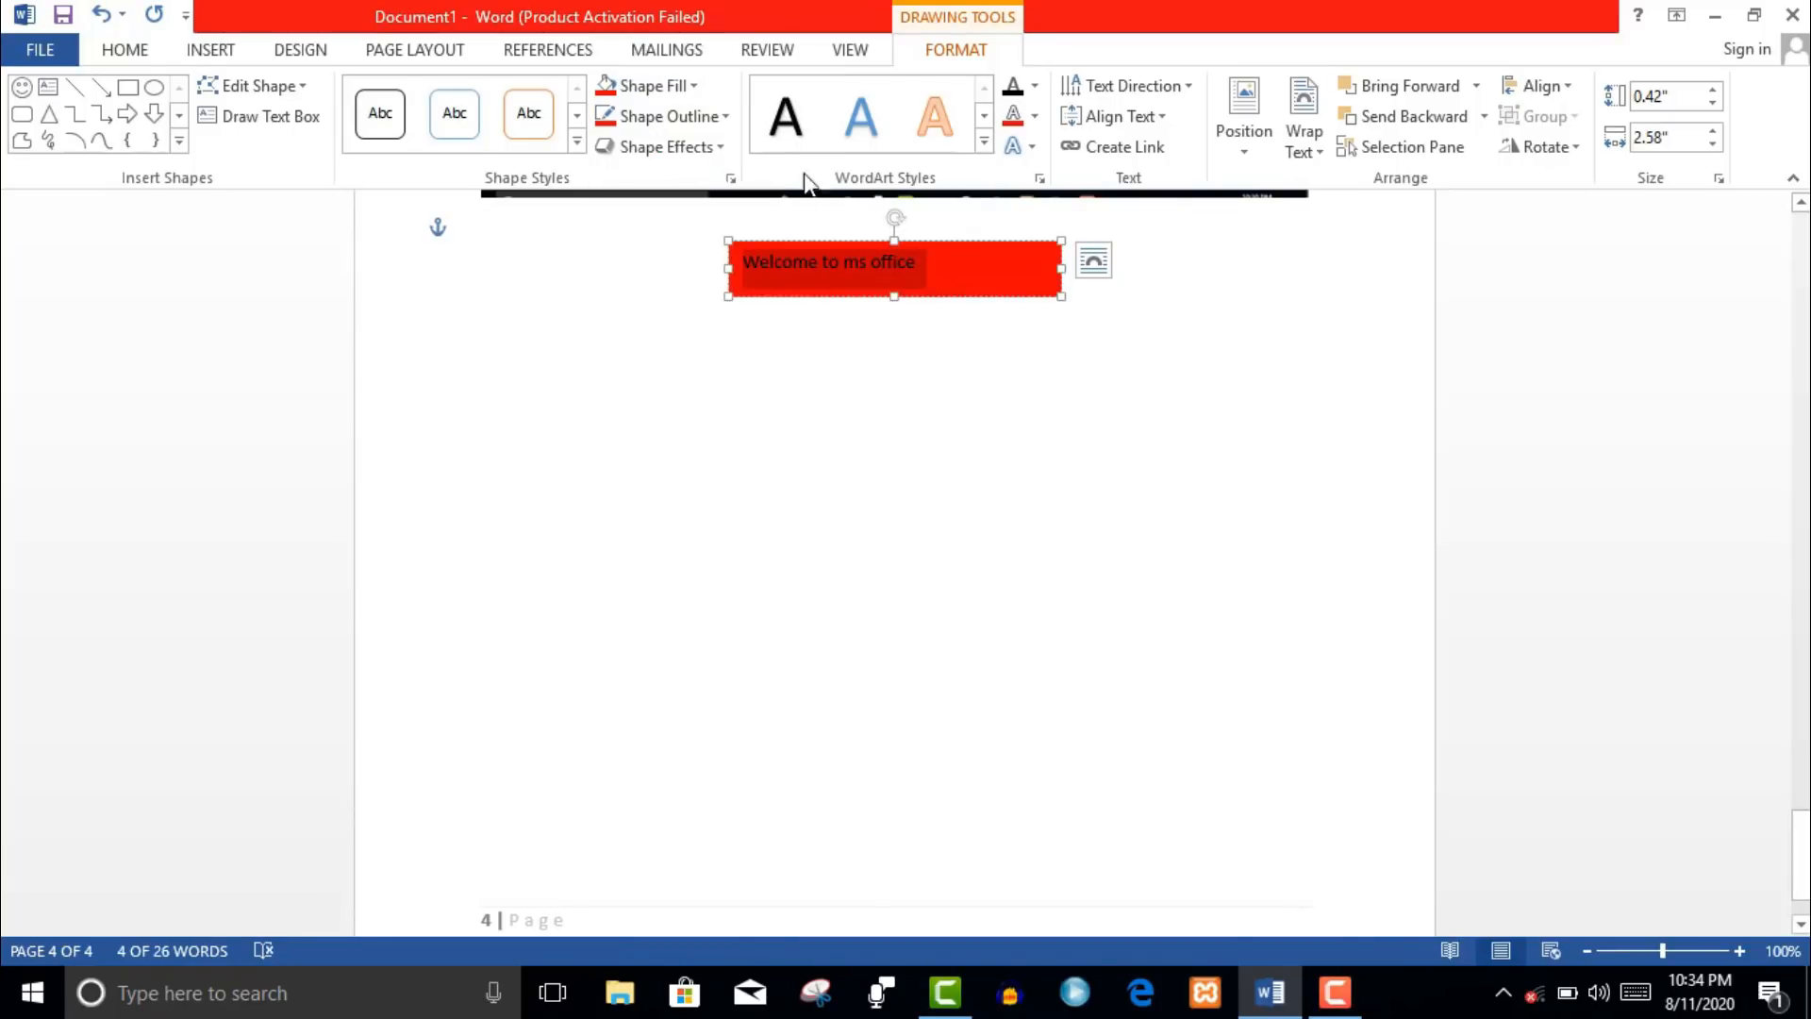
{"action": "left_click", "coordinate": [671, 90]}
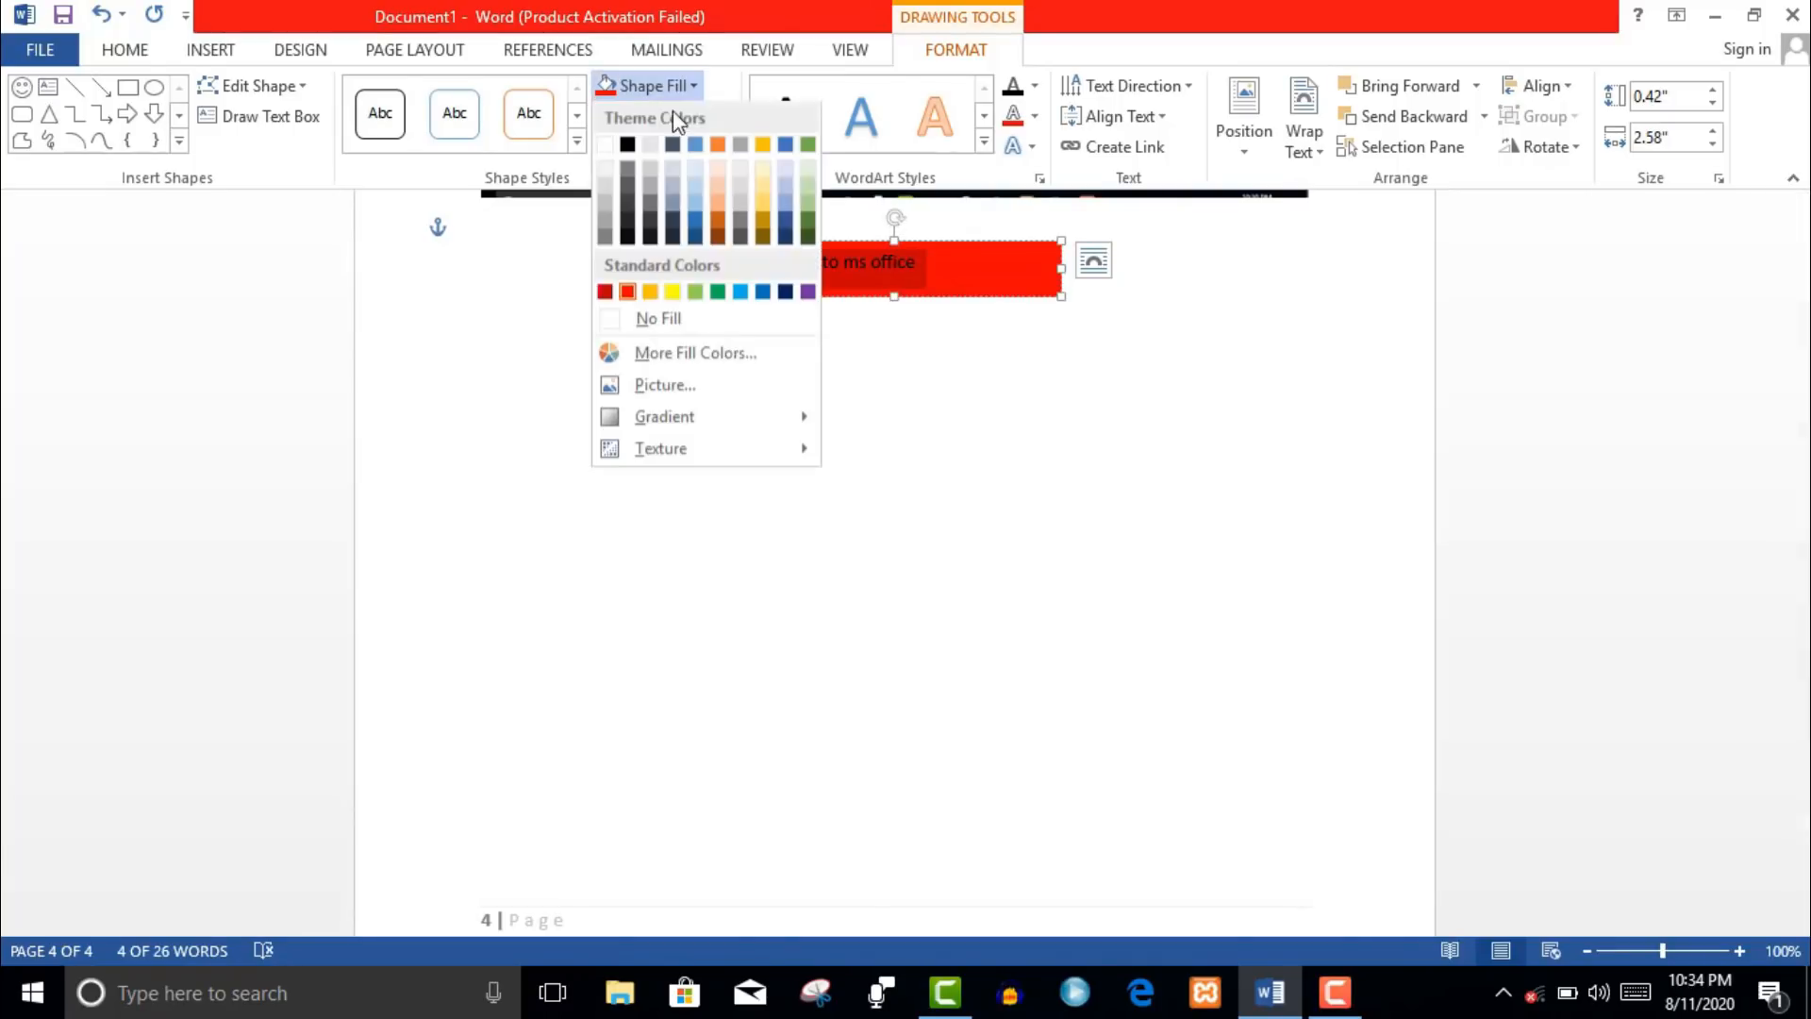
{"action": "left_click", "coordinate": [762, 293]}
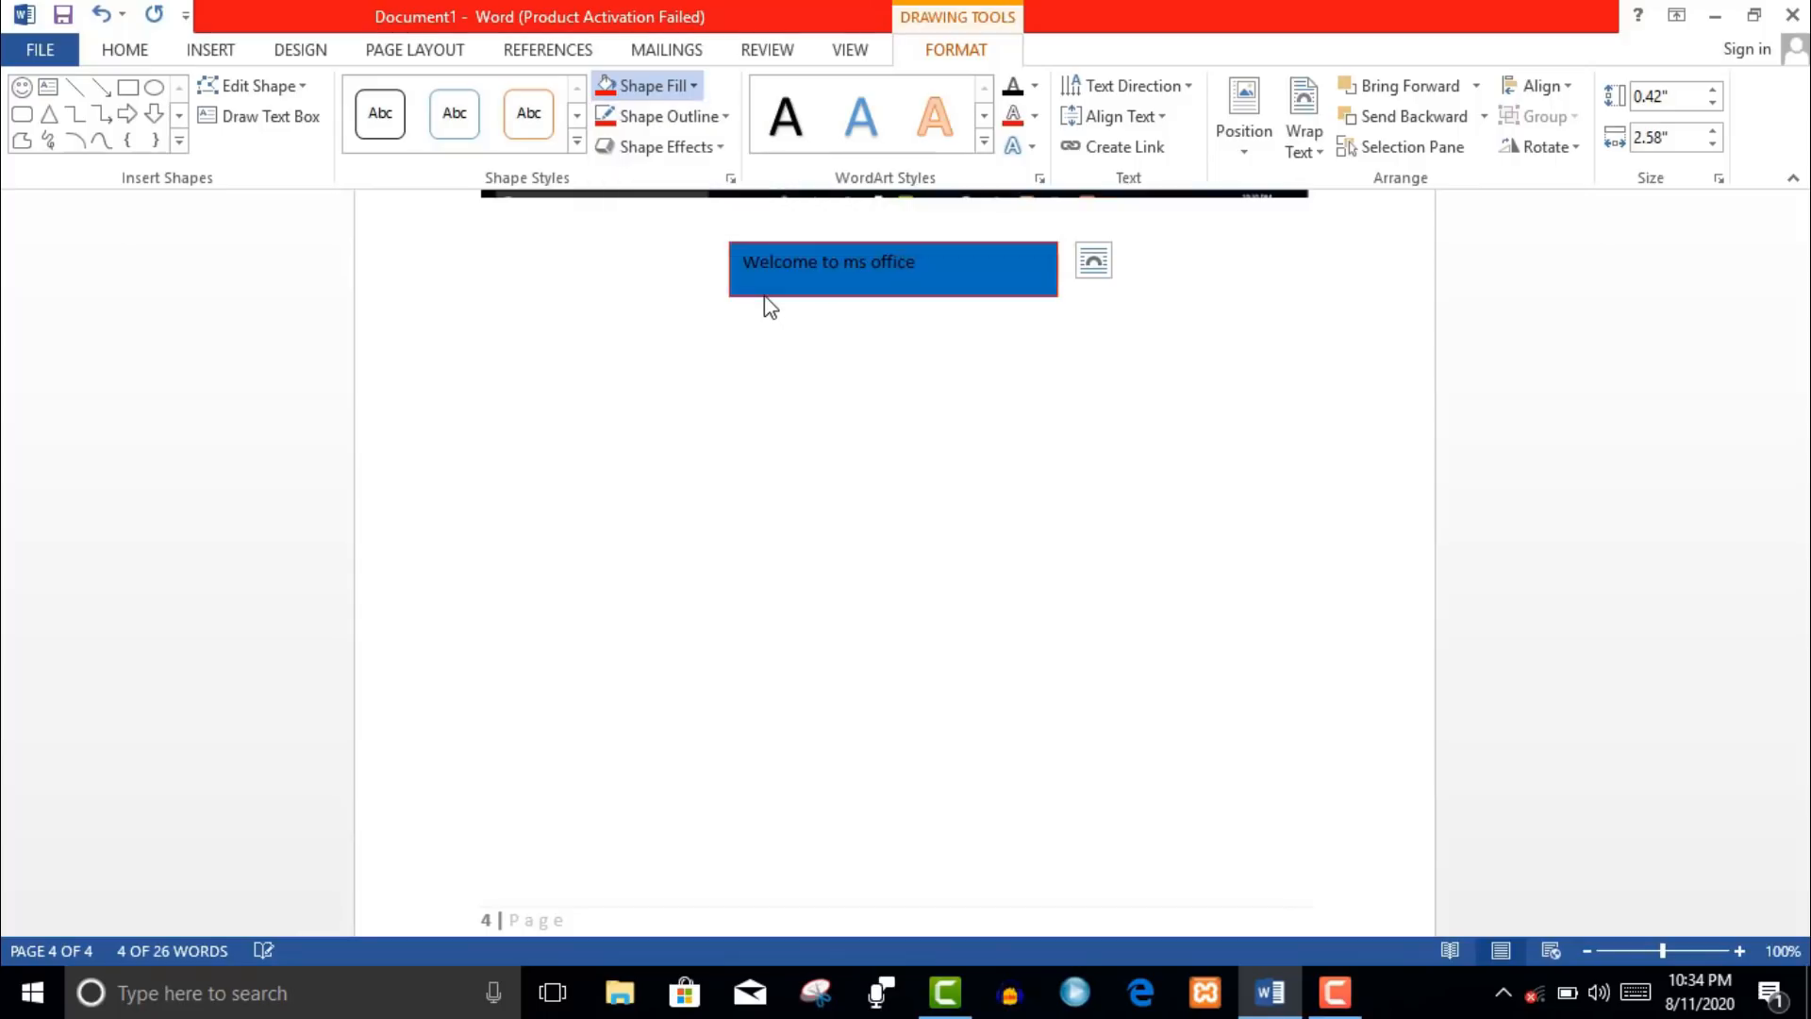
{"action": "left_click", "coordinate": [984, 143]}
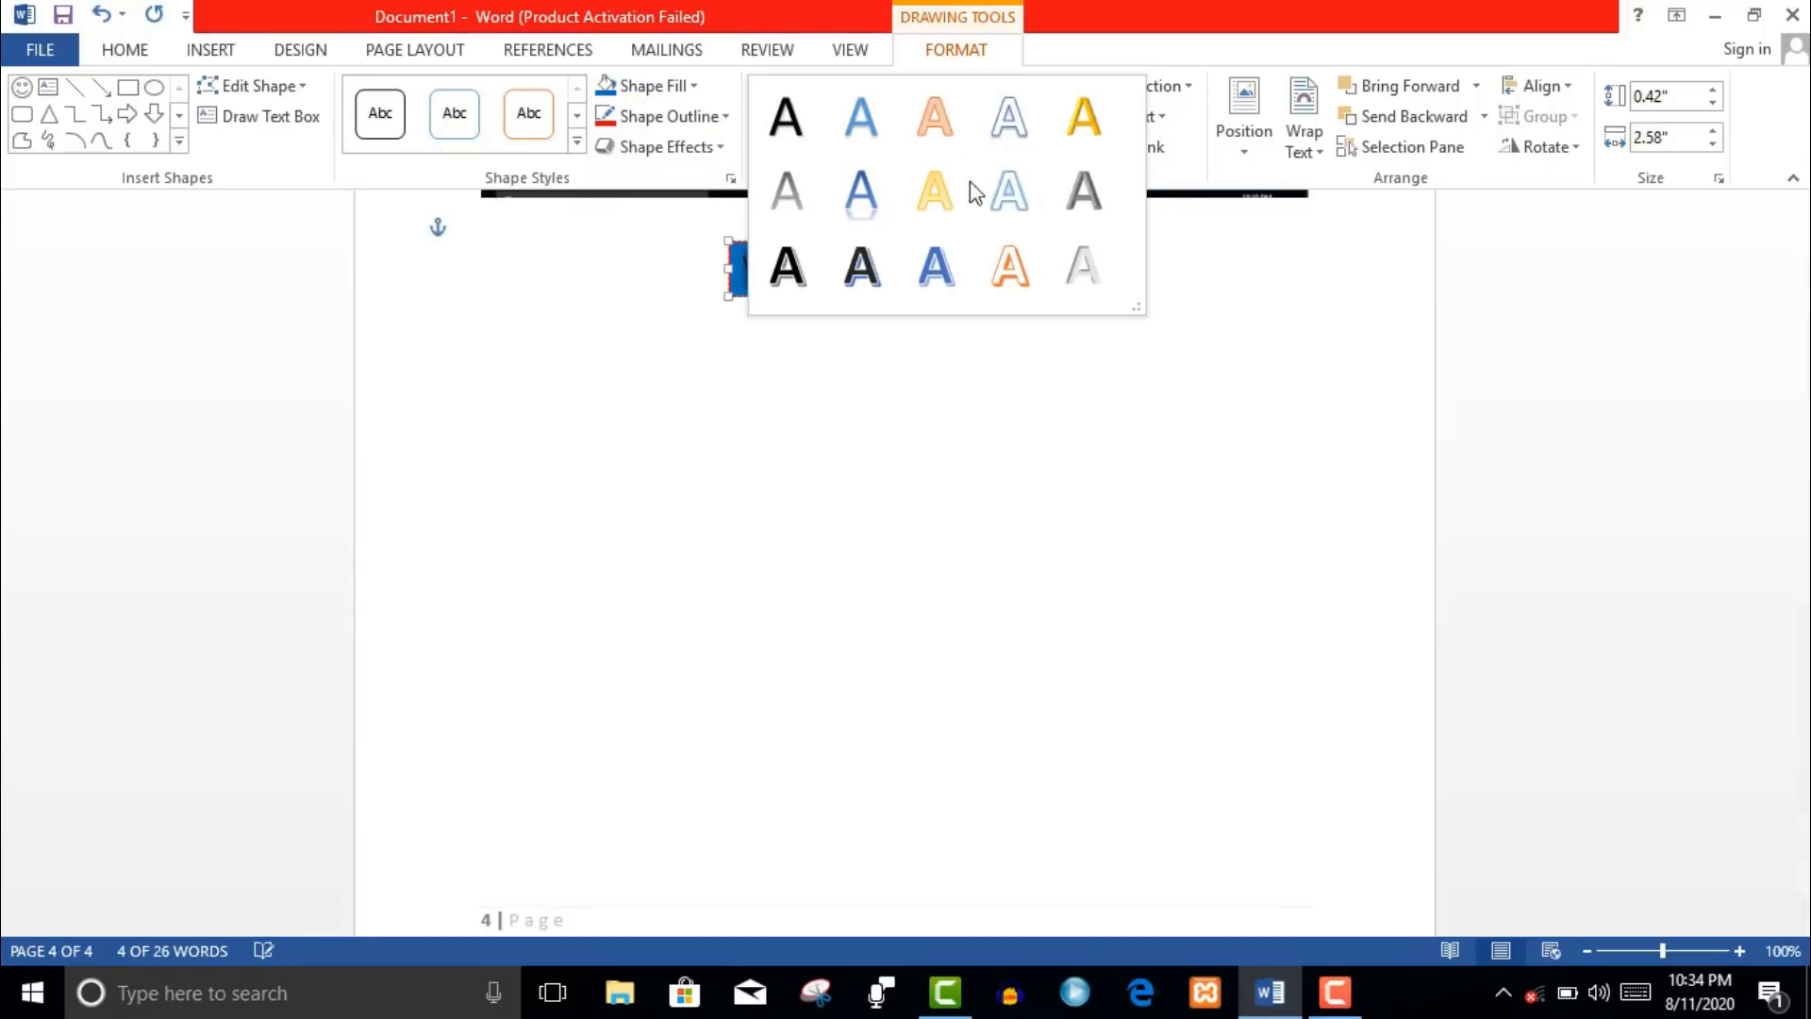
{"action": "left_click", "coordinate": [773, 283]}
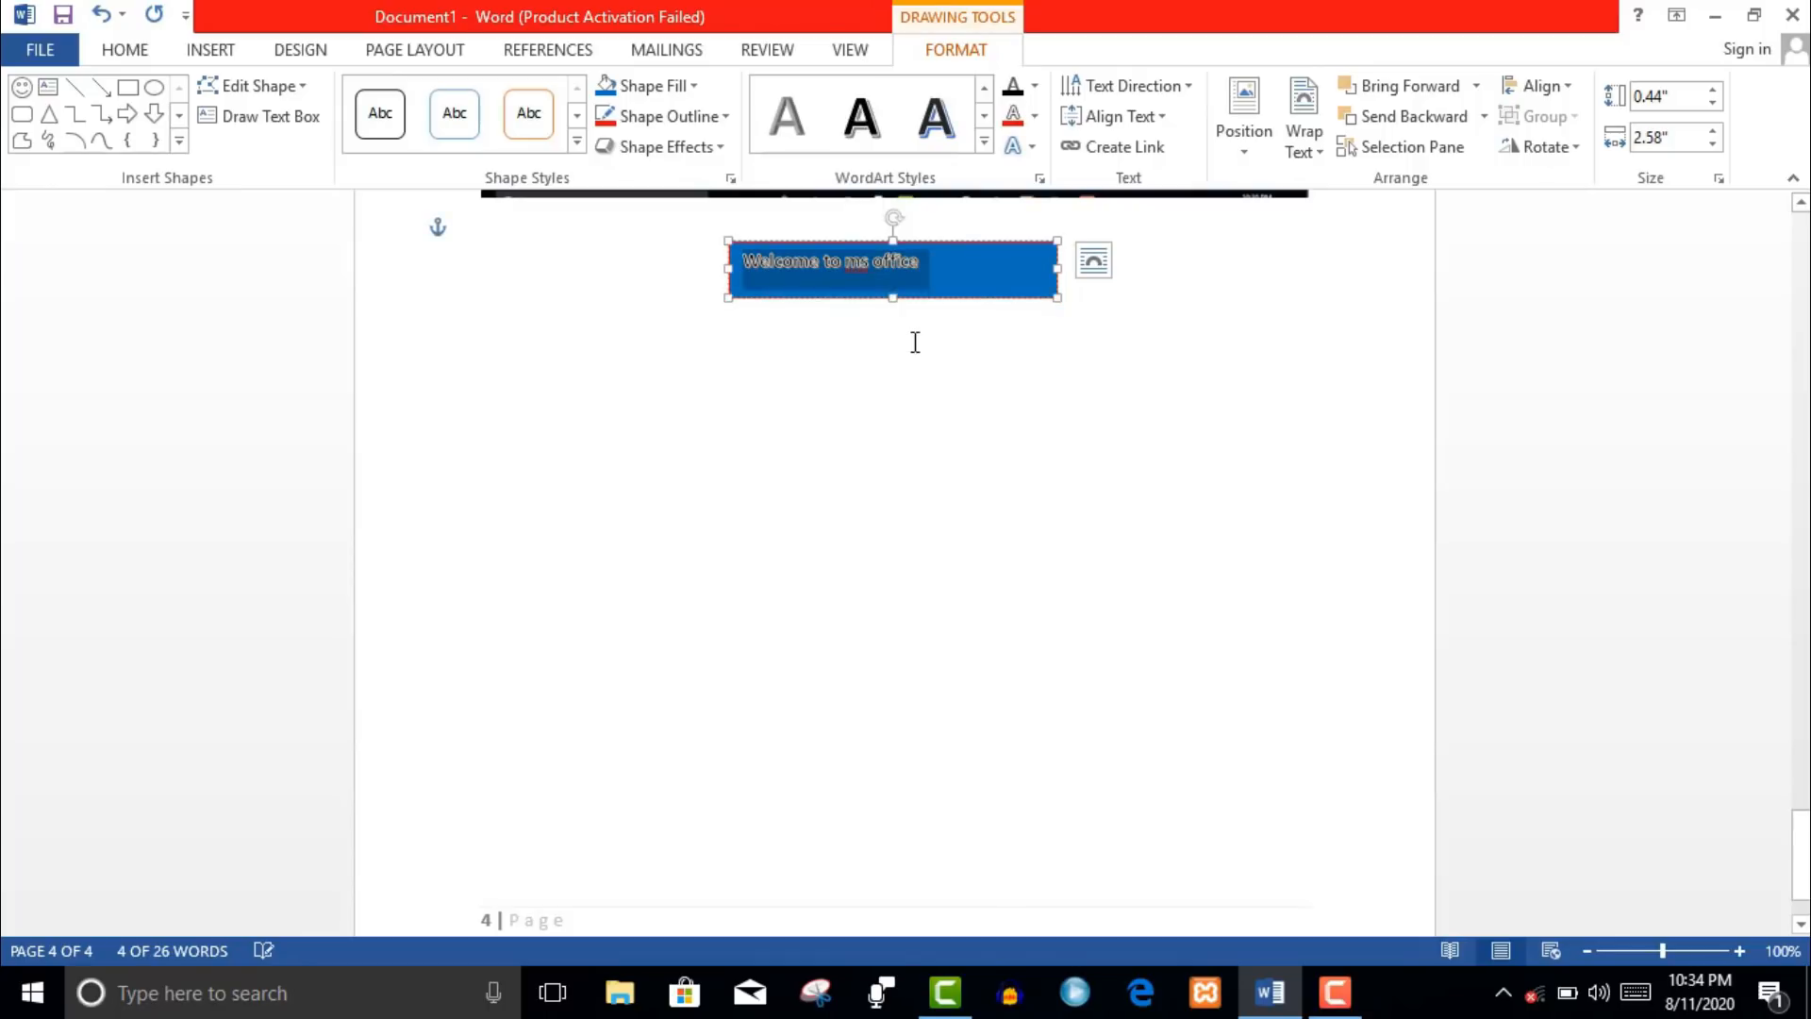
{"action": "left_click", "coordinate": [951, 342]}
- Insert a first-style WordArt reading 'WELCOME' below the text box
{"action": "left_click", "coordinate": [203, 52]}
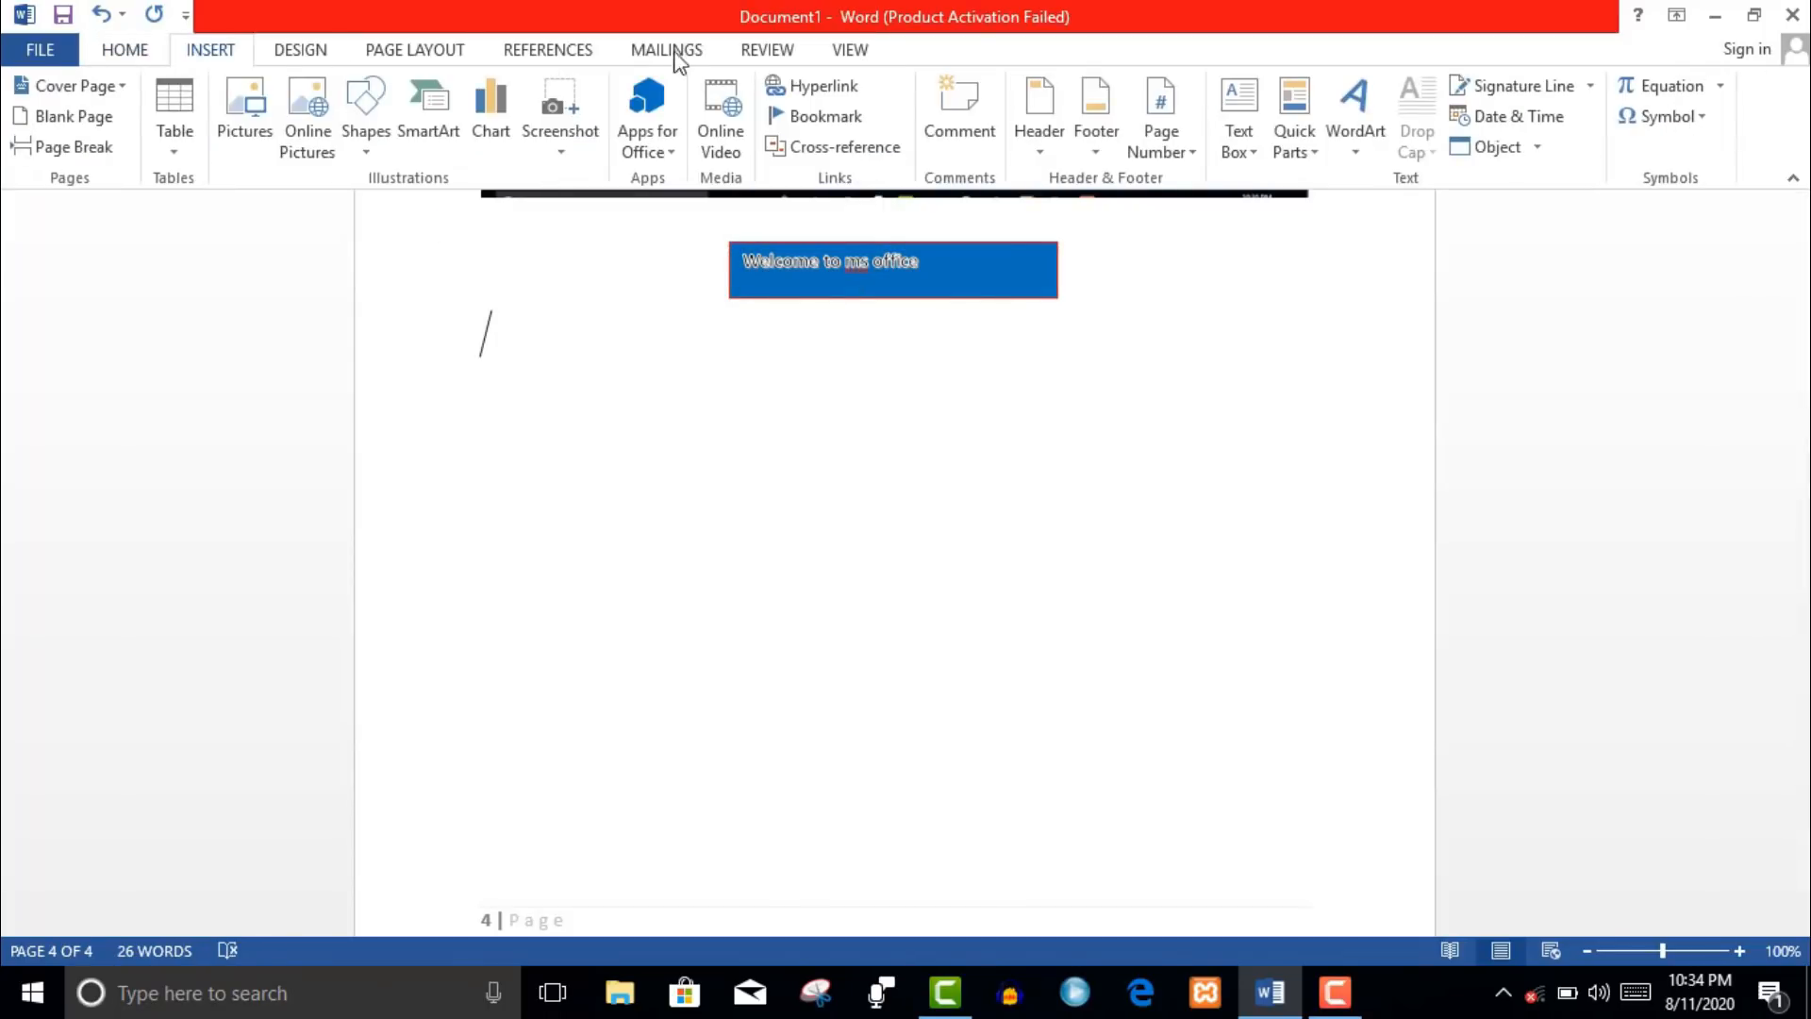
{"action": "left_click", "coordinate": [1314, 153]}
{"action": "left_click", "coordinate": [1314, 153]}
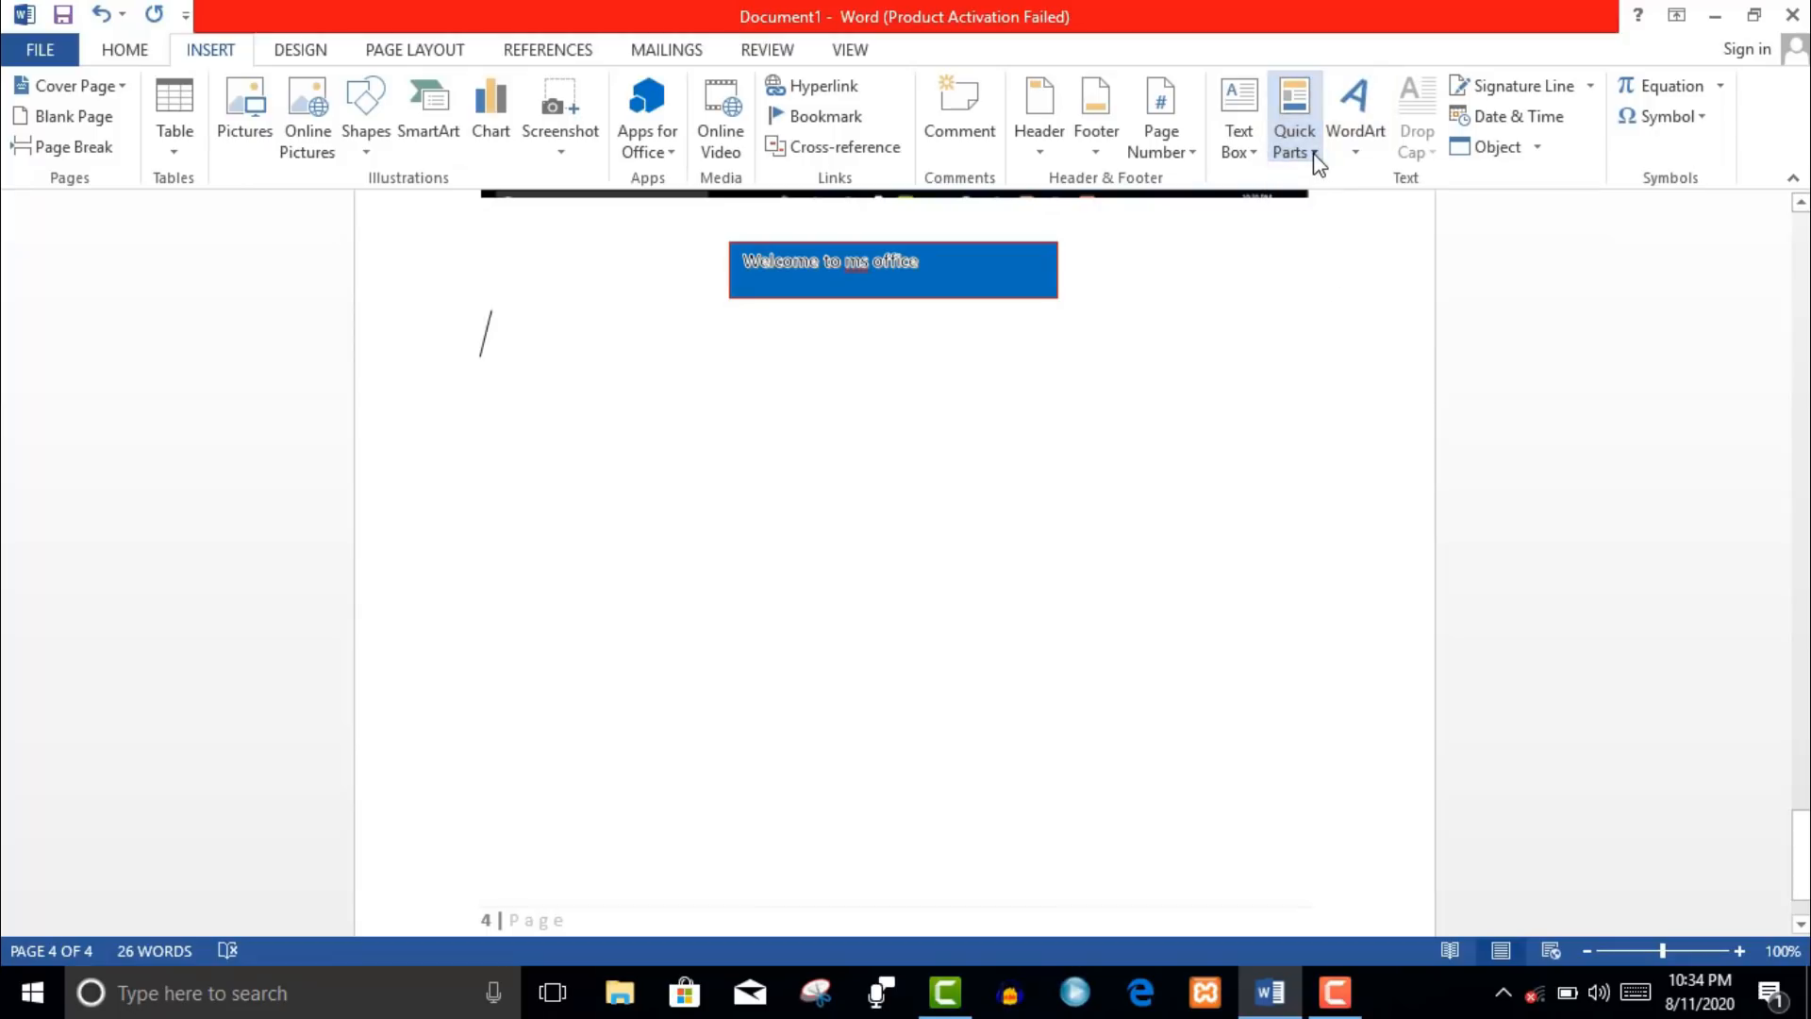
{"action": "left_click", "coordinate": [1357, 151]}
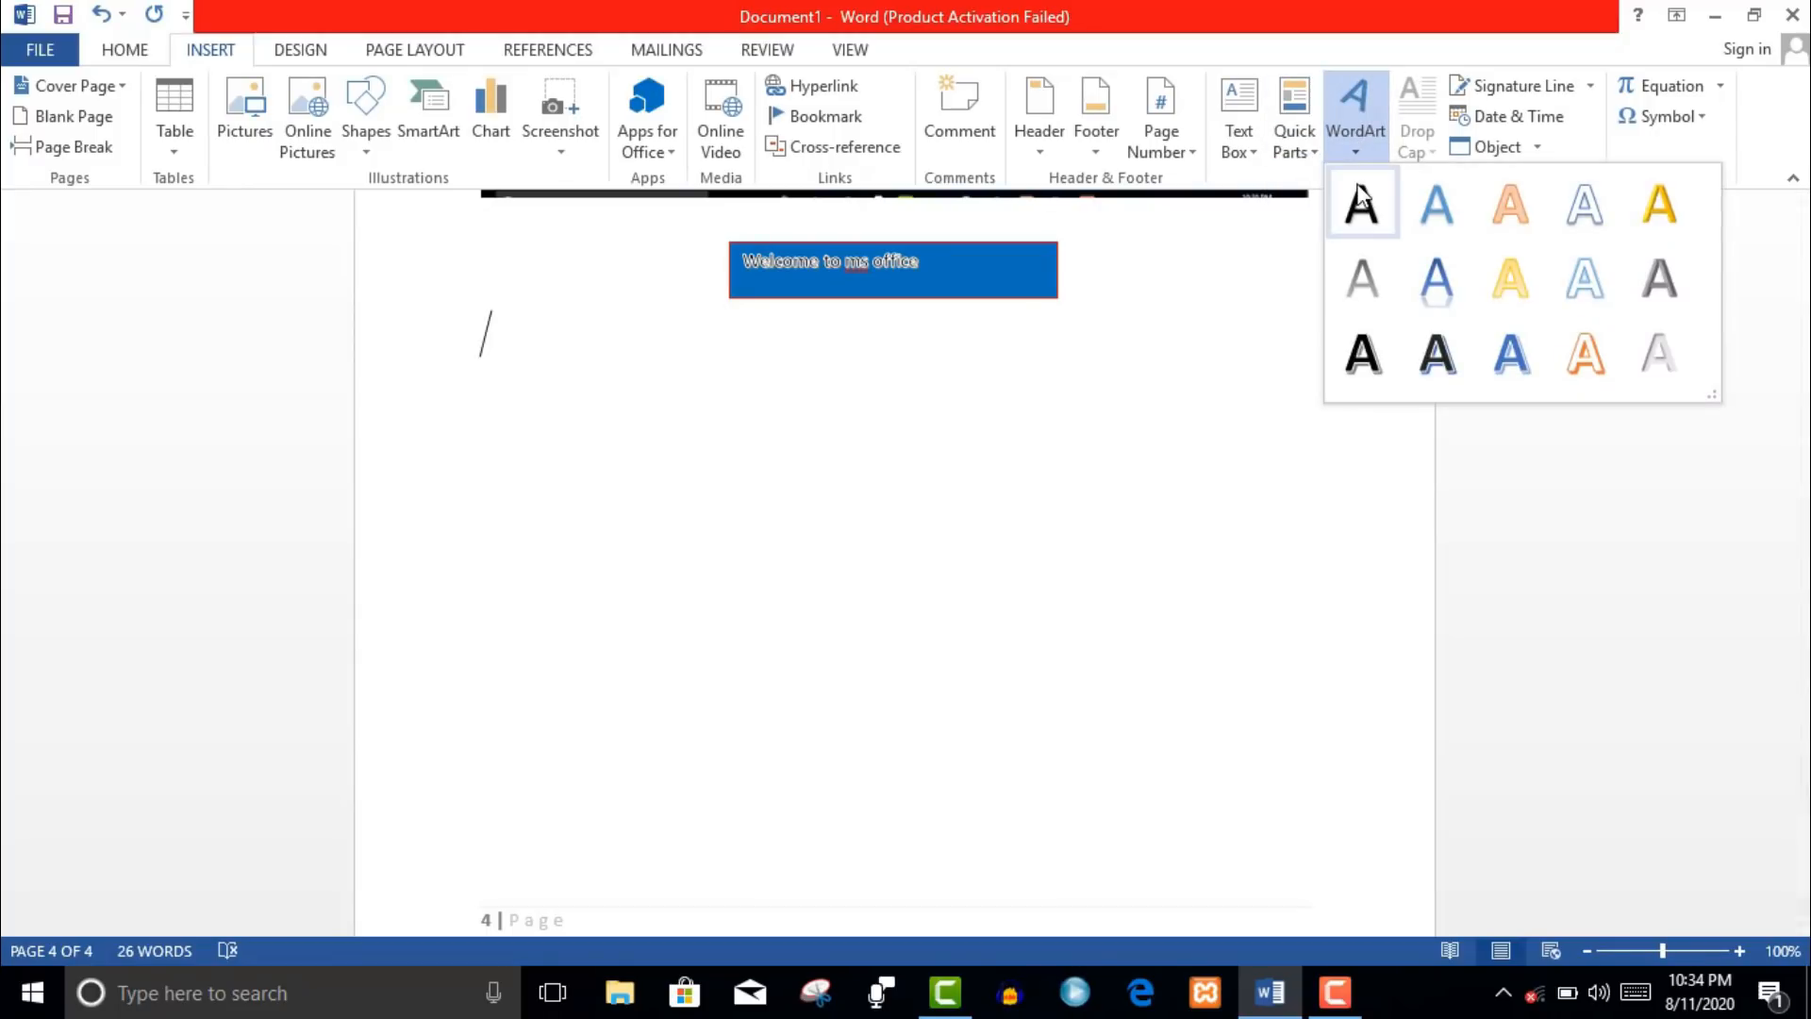
{"action": "left_click", "coordinate": [1438, 353]}
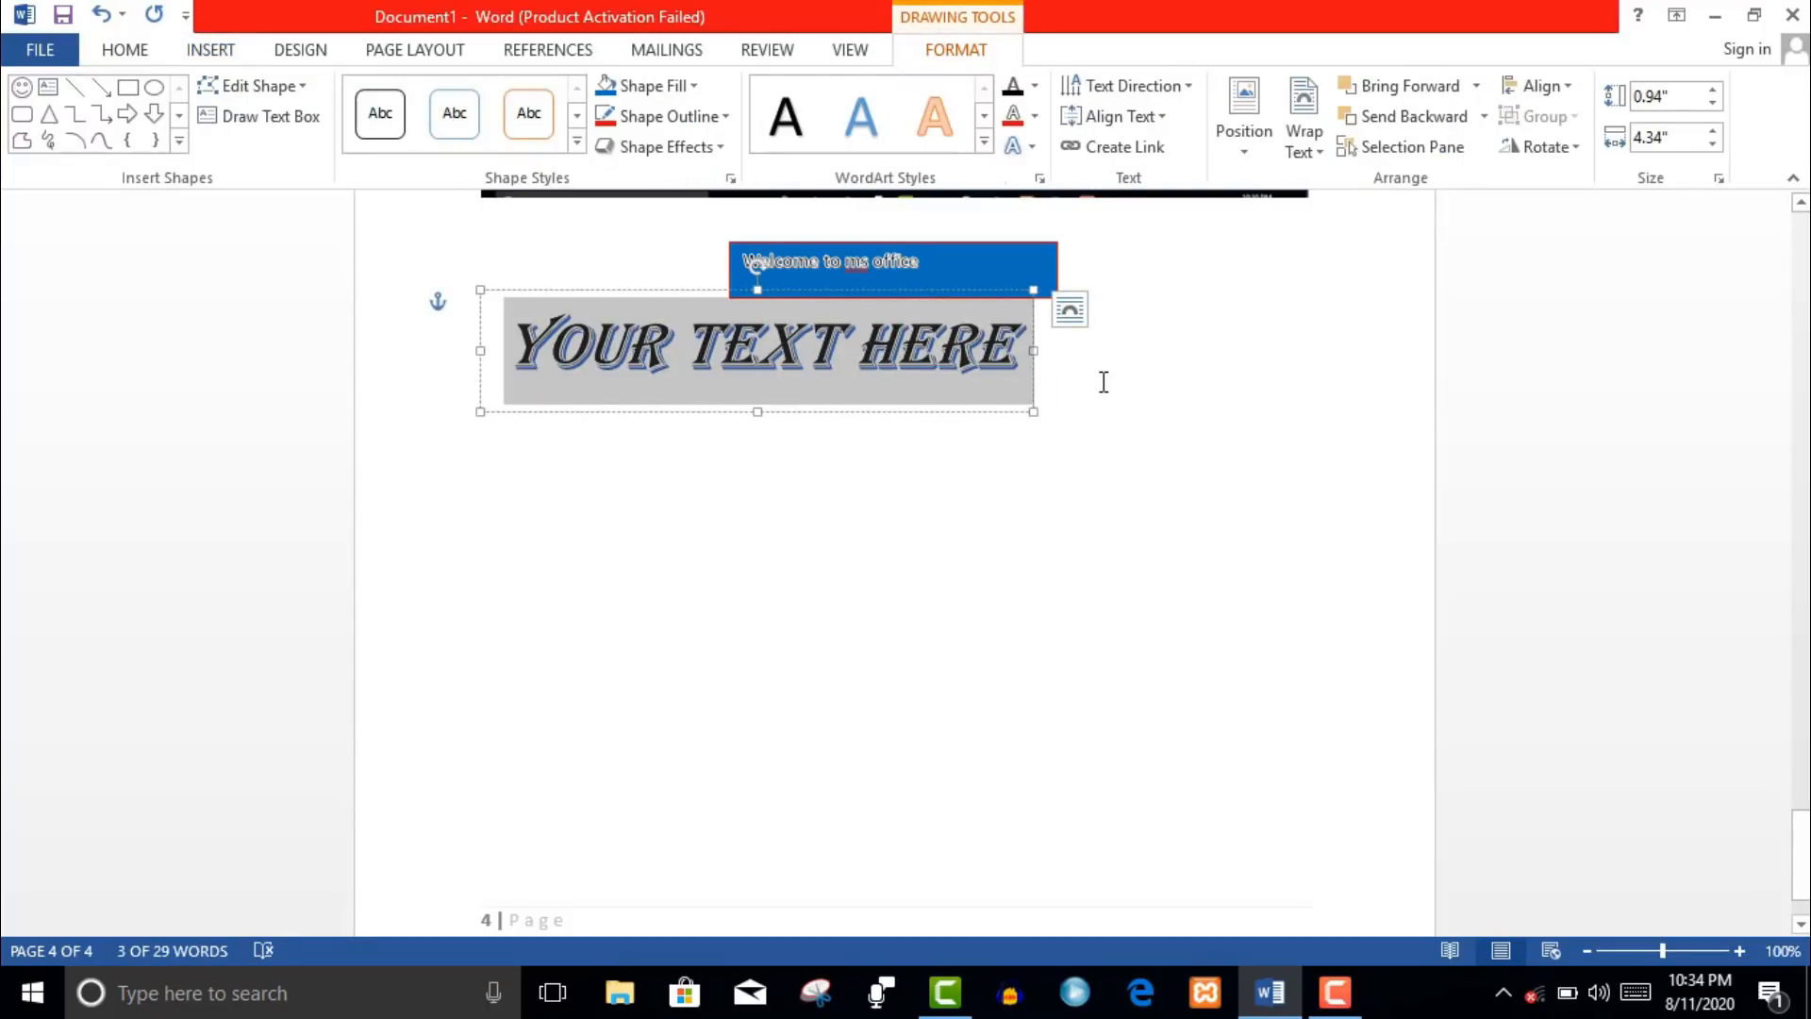
{"action": "type", "text": "WELC"}
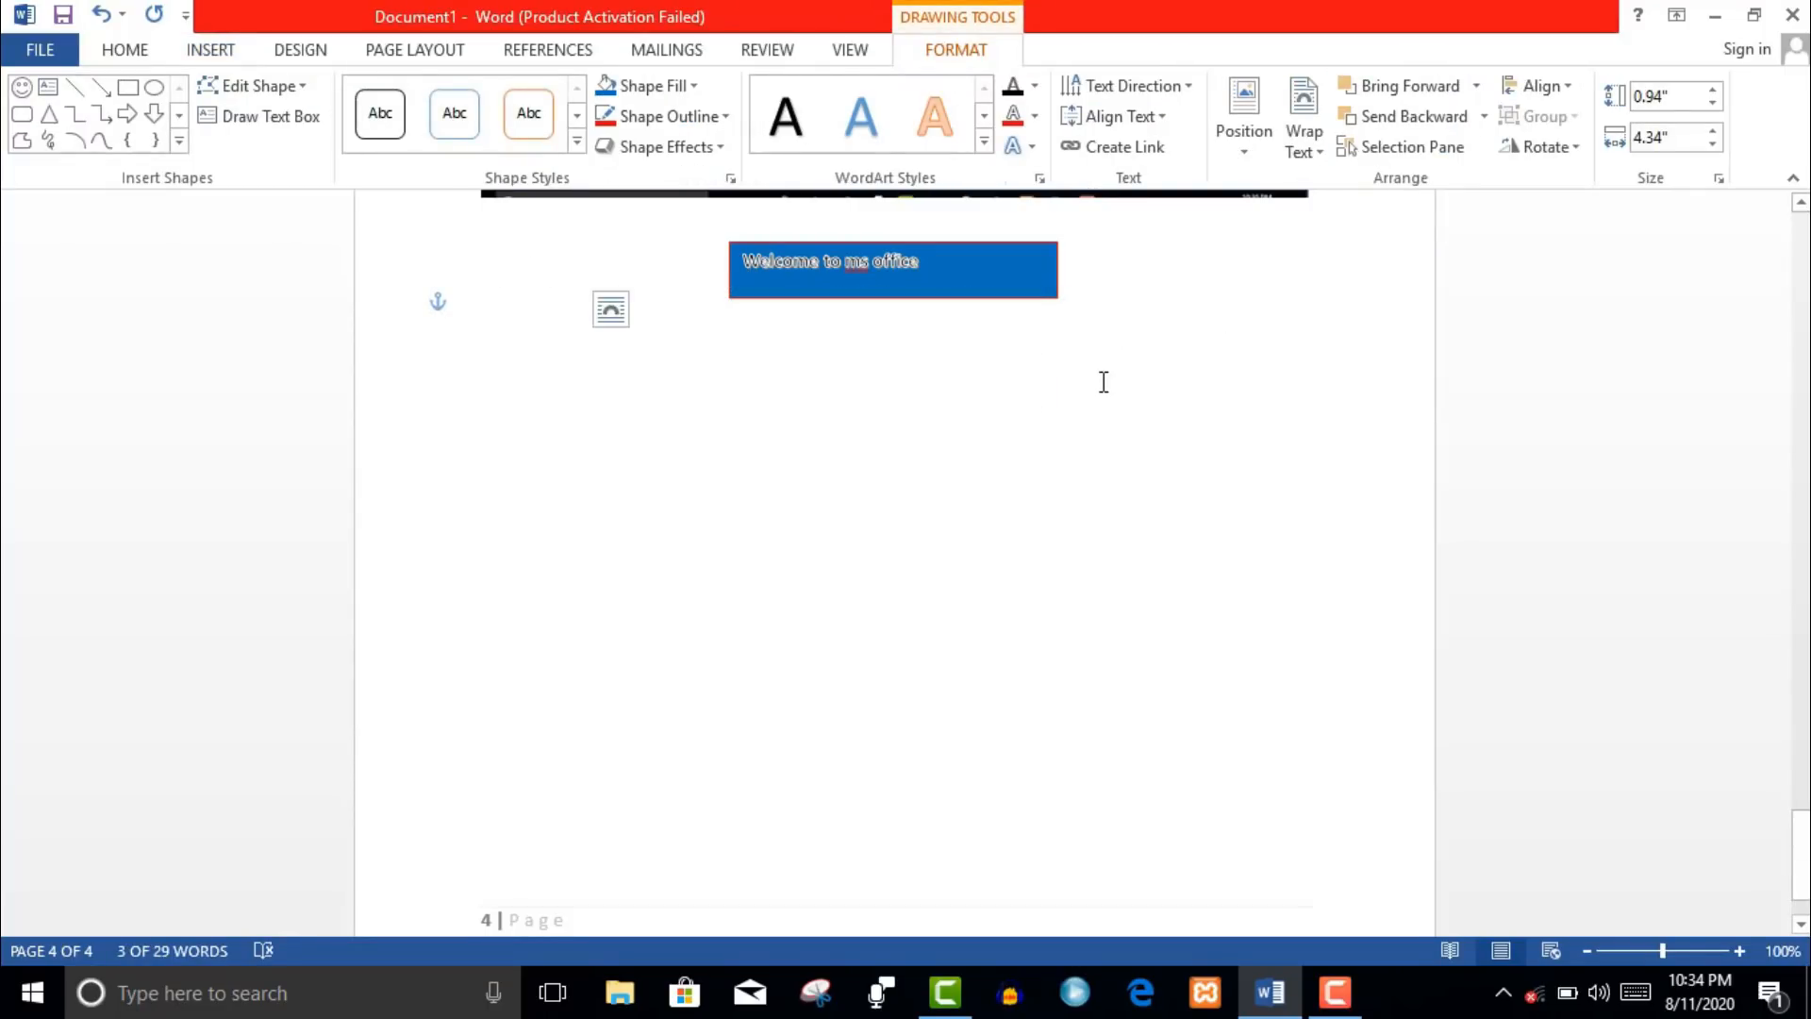
{"action": "type", "text": "OME"}
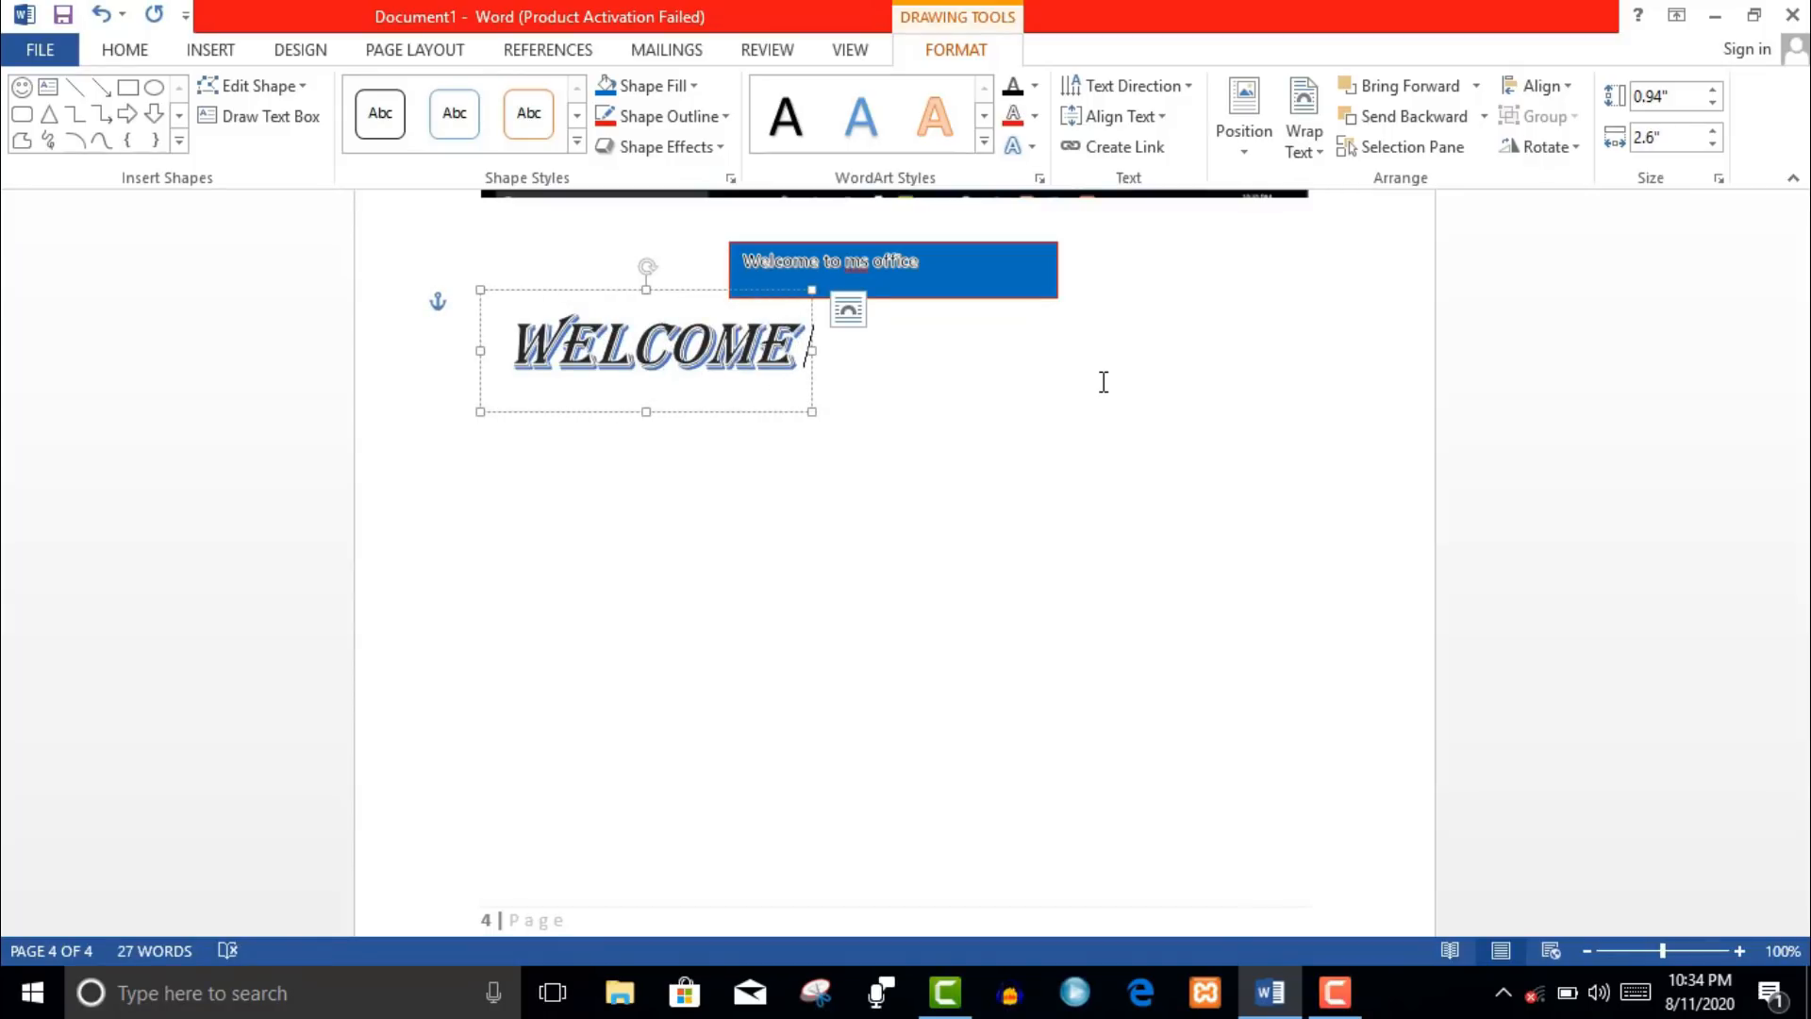
{"action": "left_click", "coordinate": [962, 434]}
- Start a signature line setup from the Insert tab, then cancel it
{"action": "left_click", "coordinate": [213, 50]}
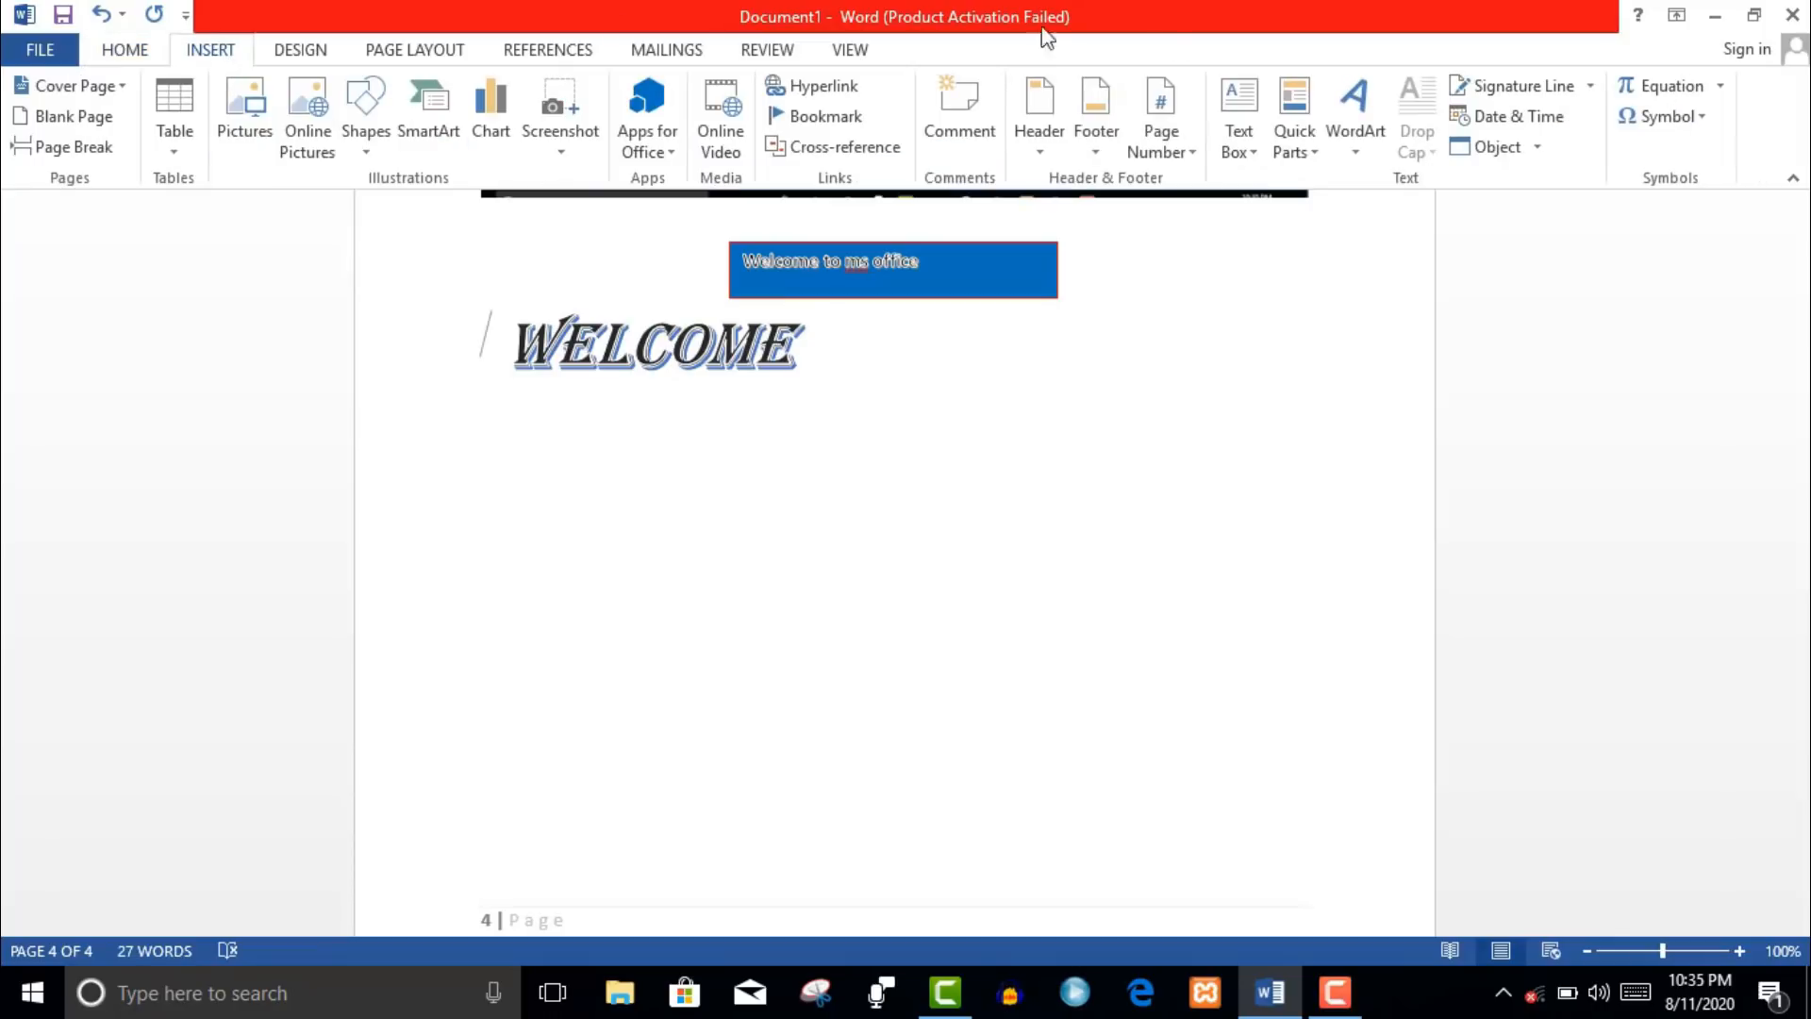
{"action": "left_click", "coordinate": [1573, 88]}
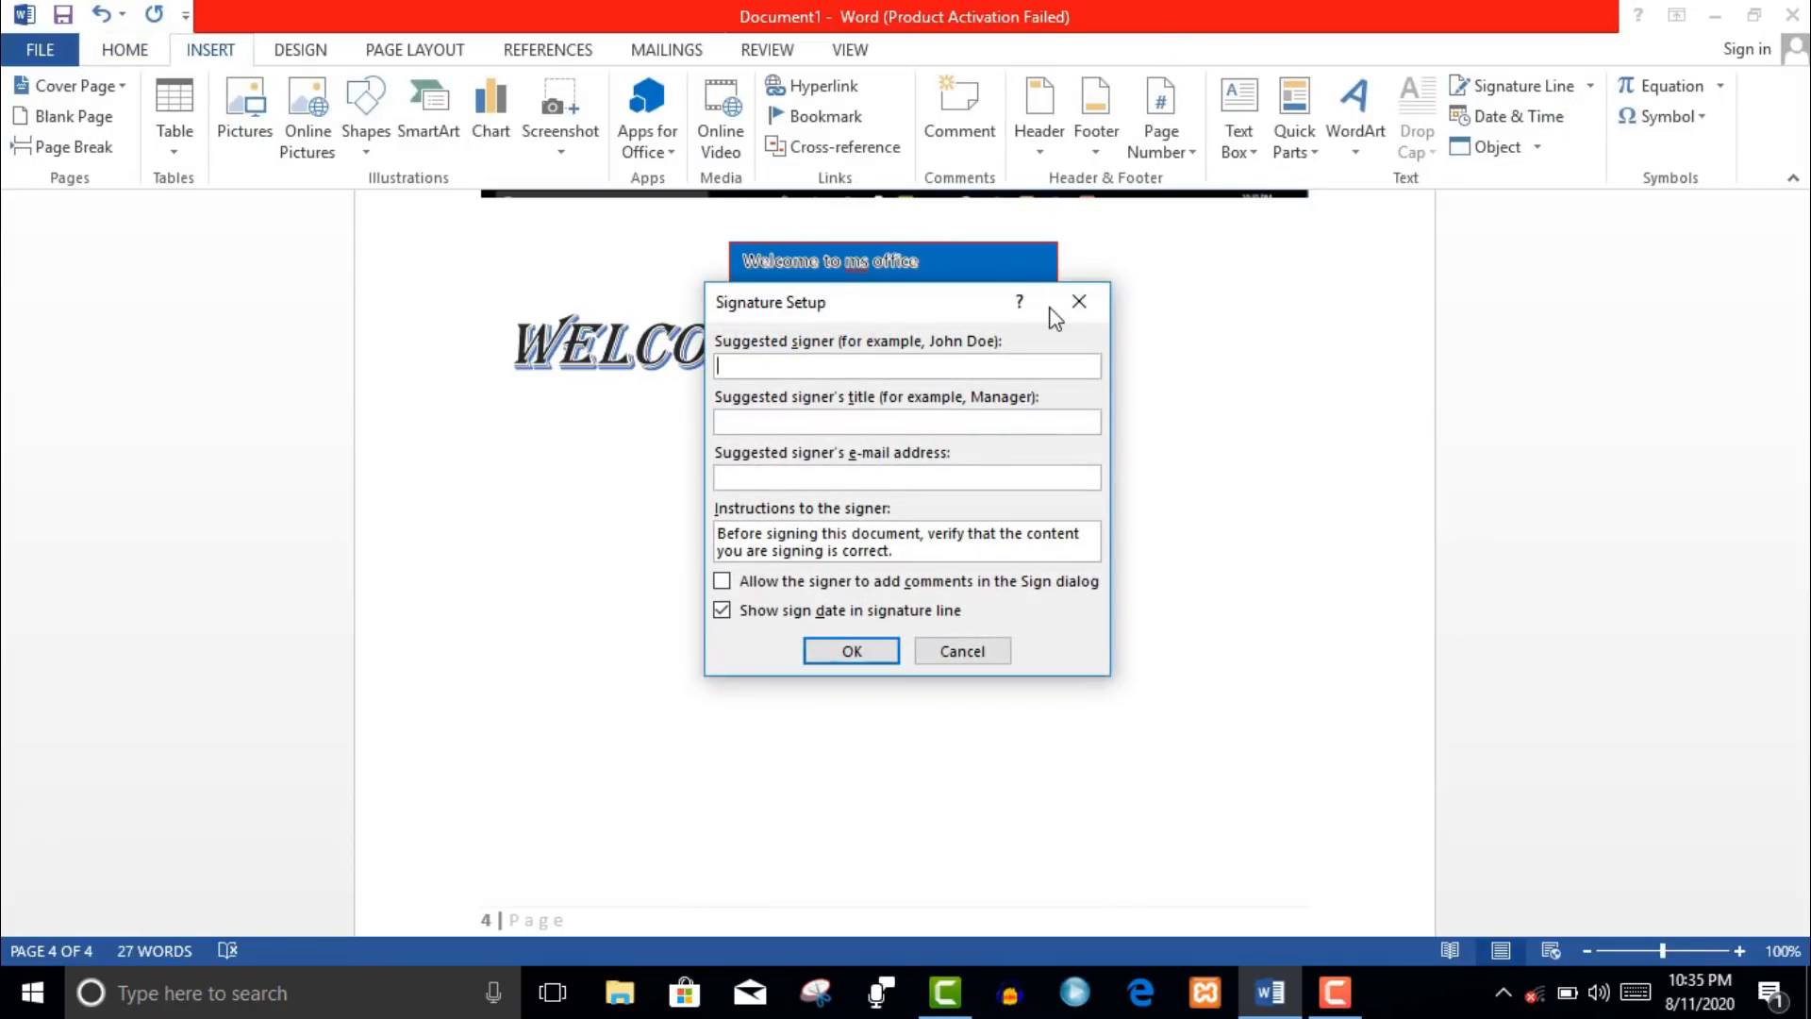
{"action": "left_click", "coordinate": [1079, 301]}
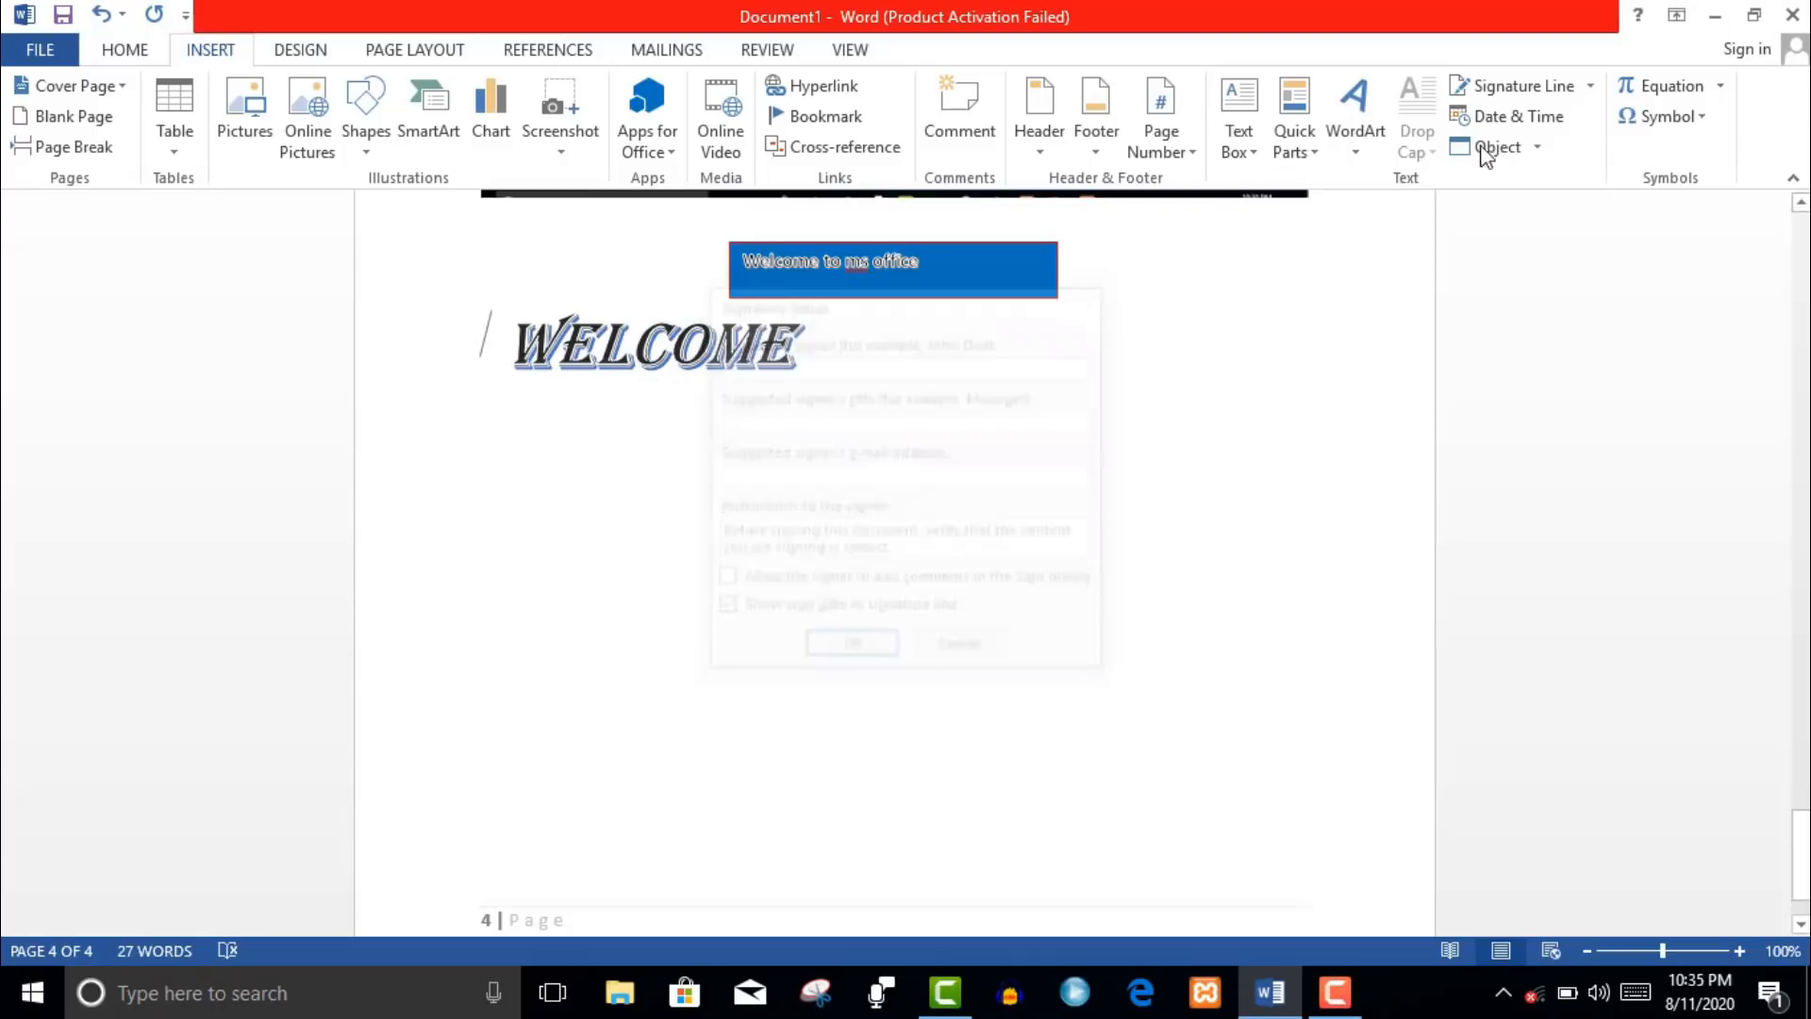
- Insert the date as 'Tuesday, August 11, 2020' and start a new line below it
{"action": "left_click", "coordinate": [1558, 118]}
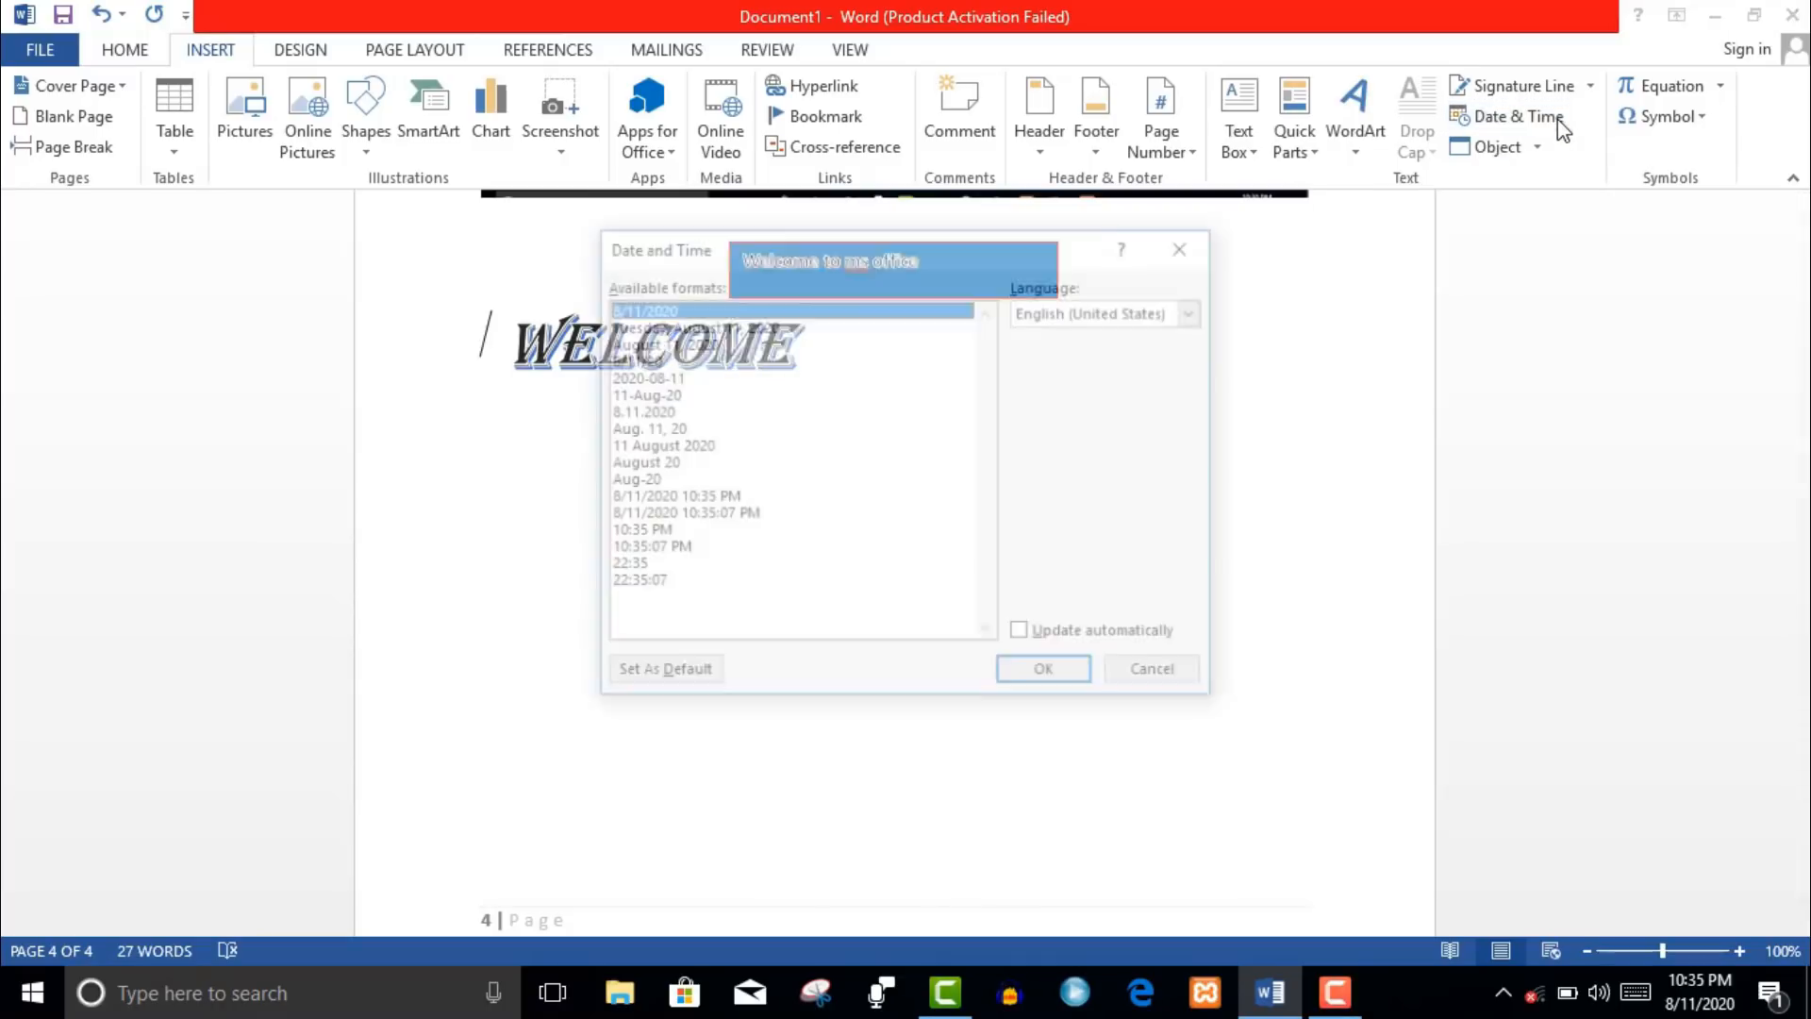
{"action": "left_click", "coordinate": [651, 343]}
{"action": "left_click", "coordinate": [703, 325]}
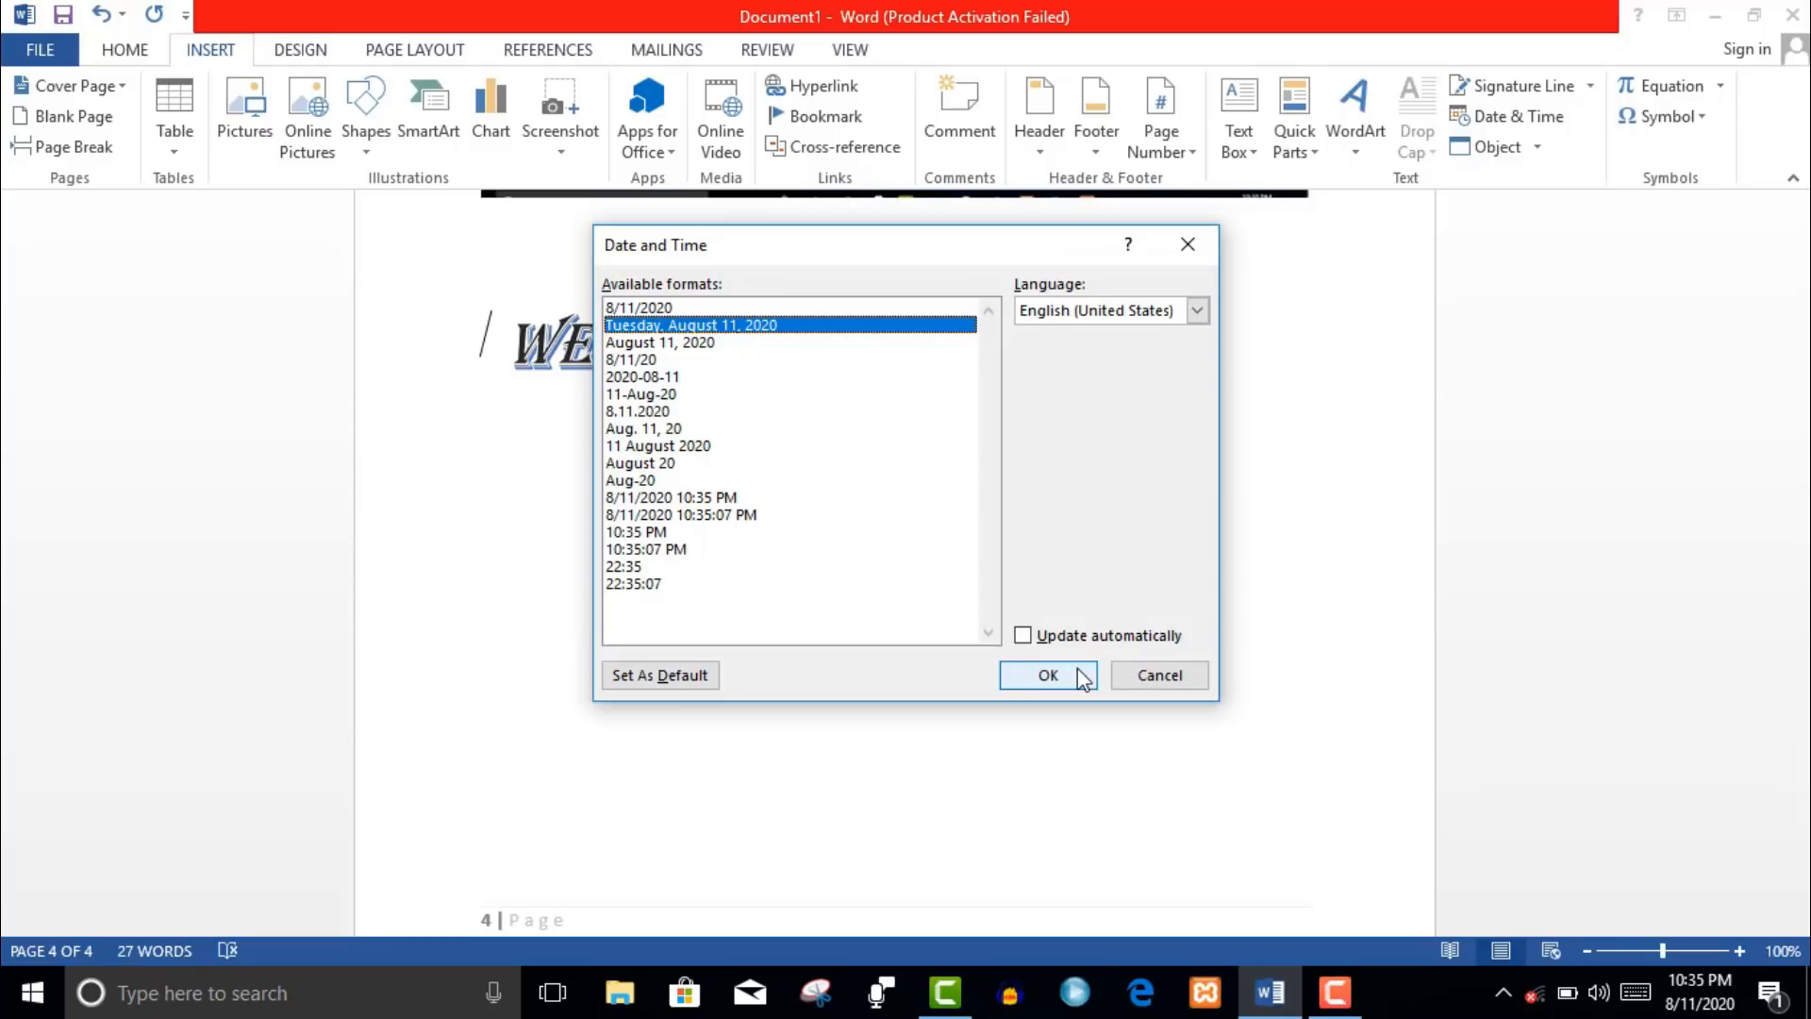
{"action": "left_click", "coordinate": [1048, 675]}
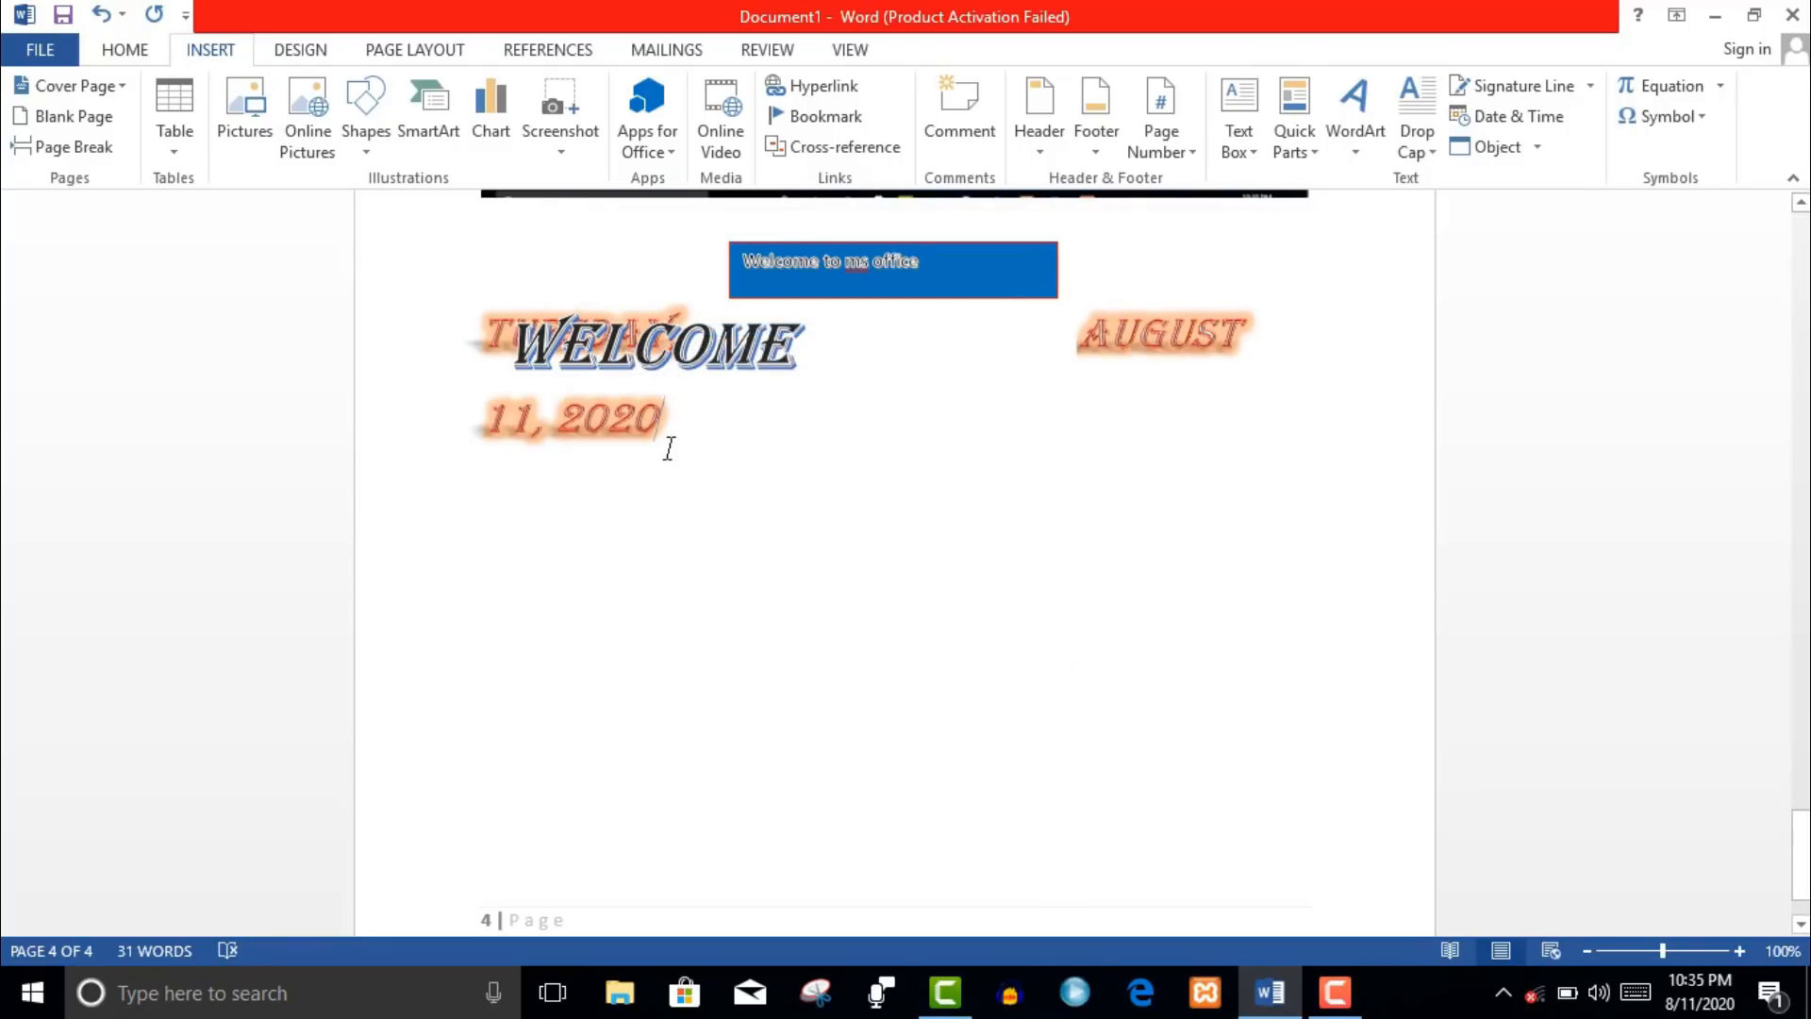
{"action": "key", "text": "Return"}
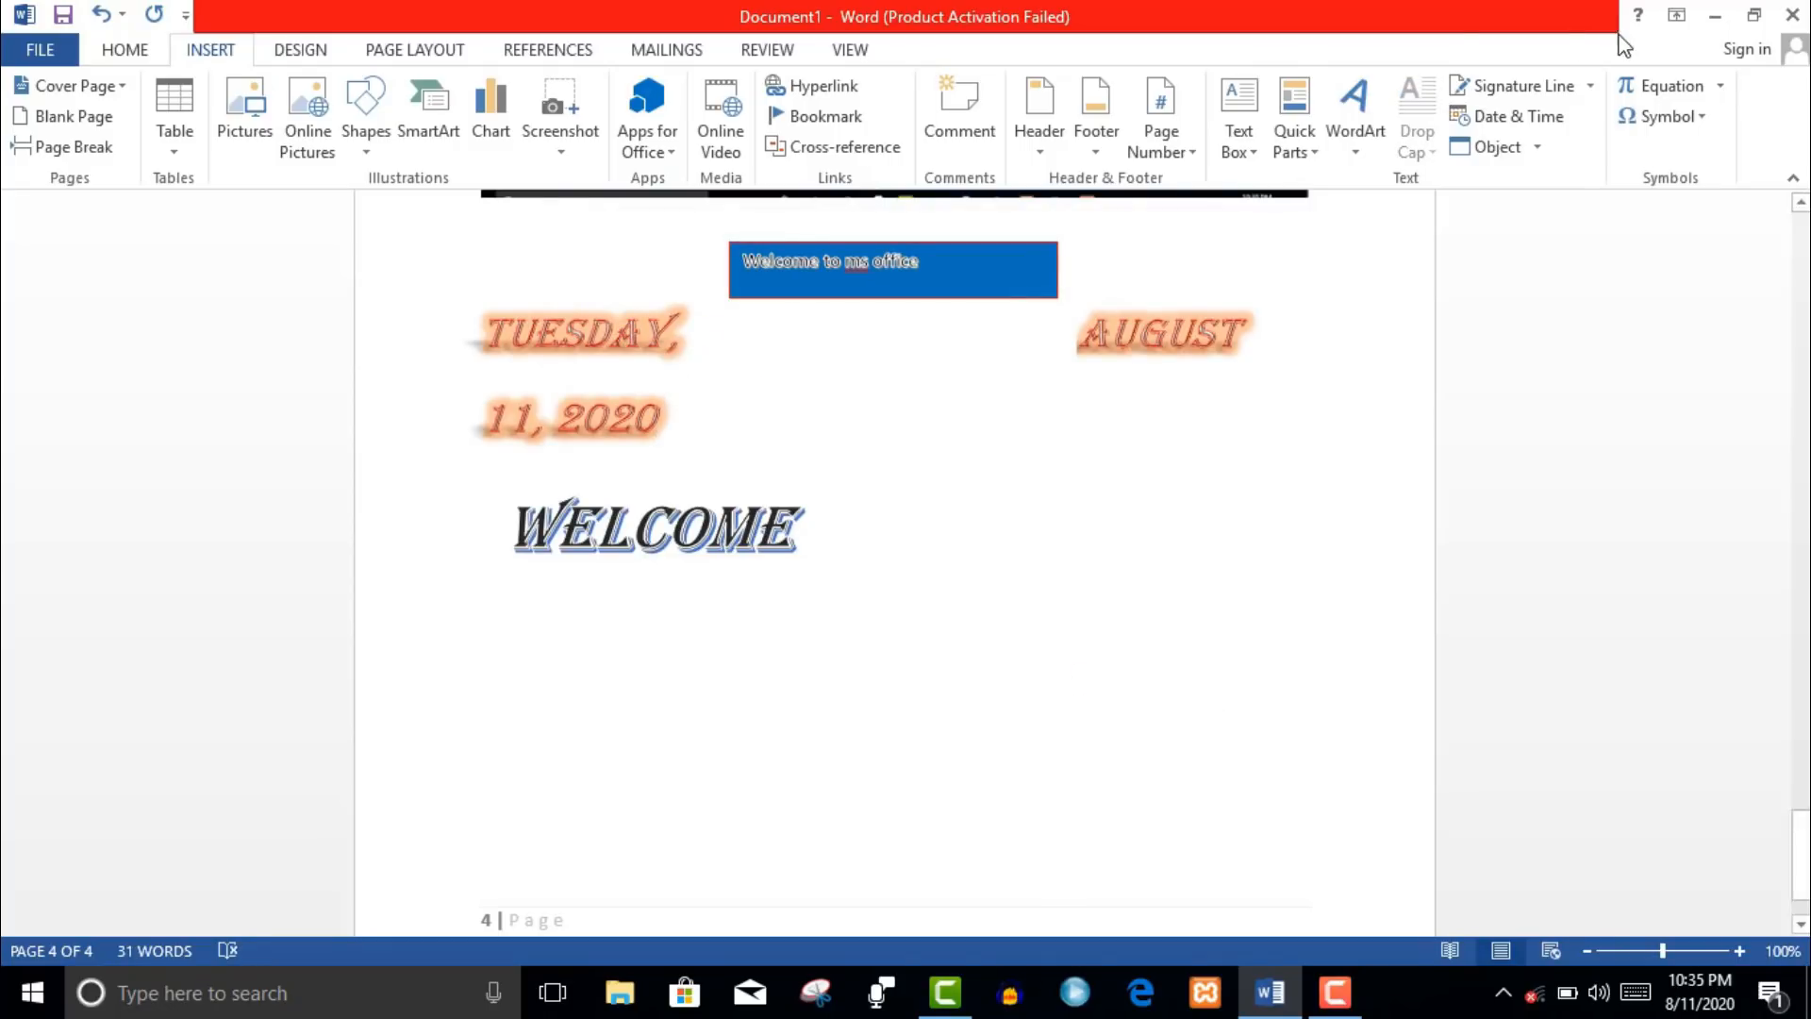
{"action": "left_click", "coordinate": [1721, 87]}
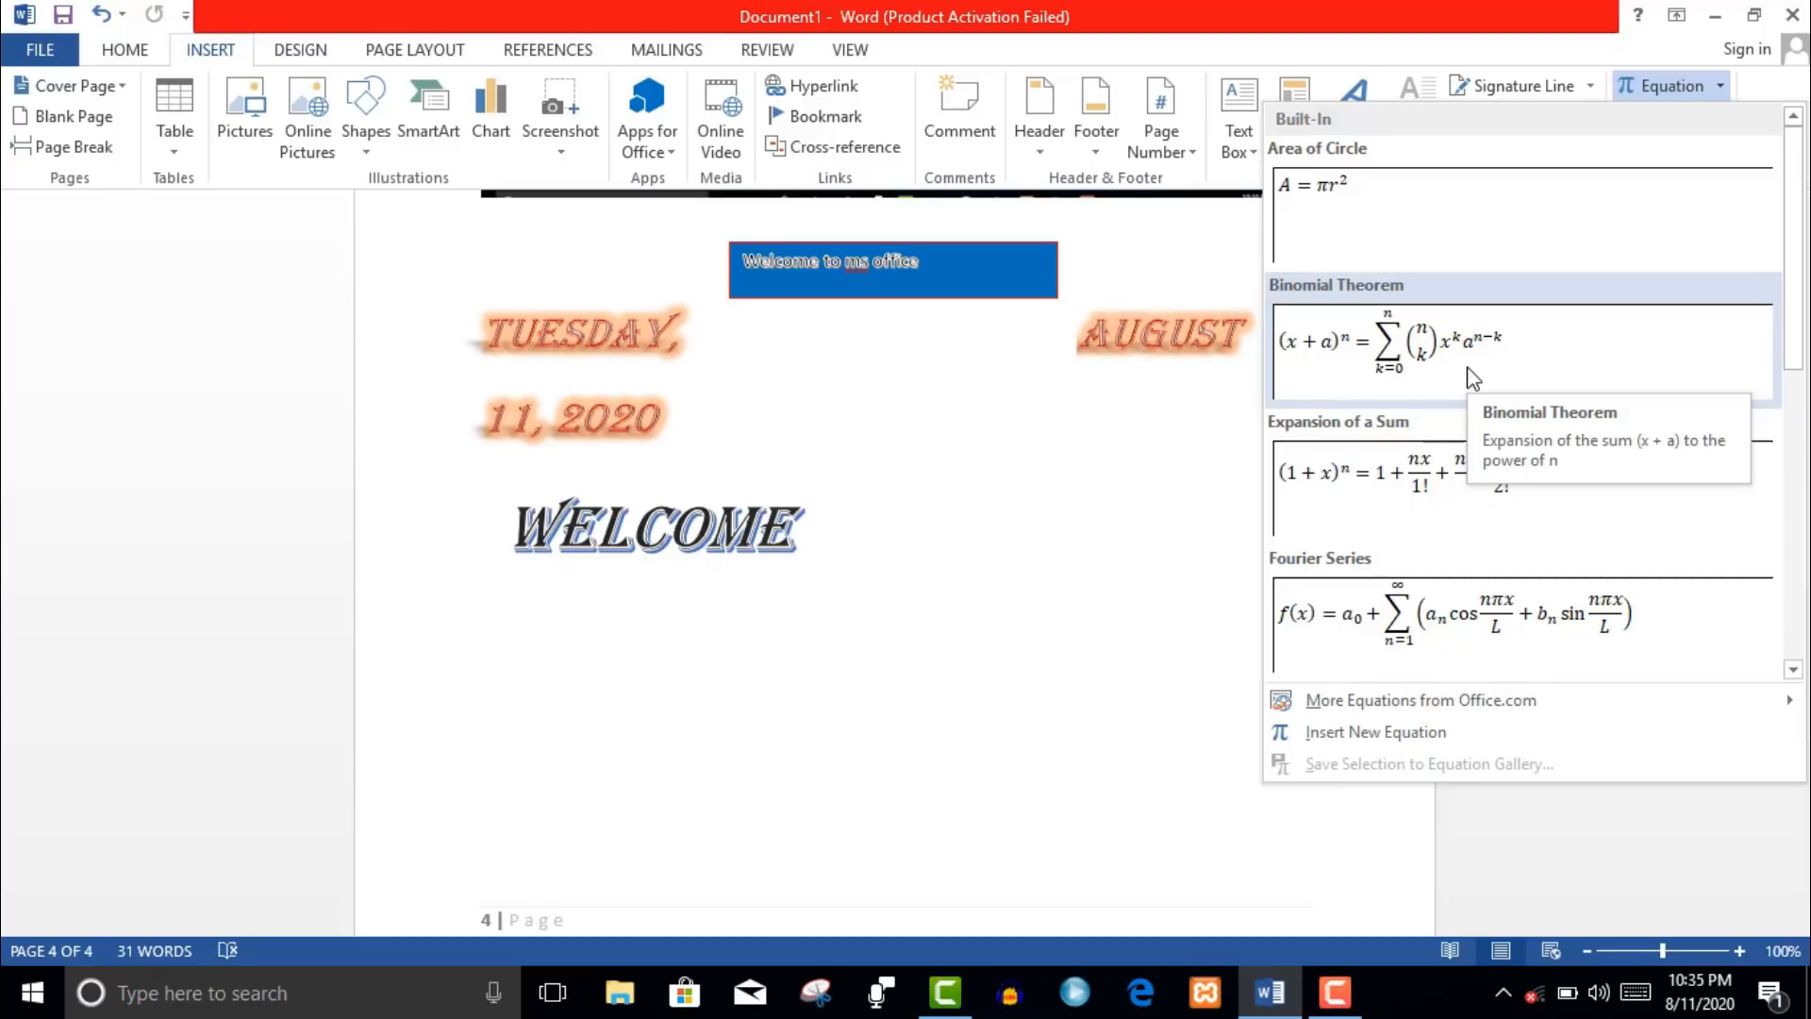
- Insert the built-in Binomial Theorem equation below the date on page 4
{"action": "left_click", "coordinate": [1437, 374]}
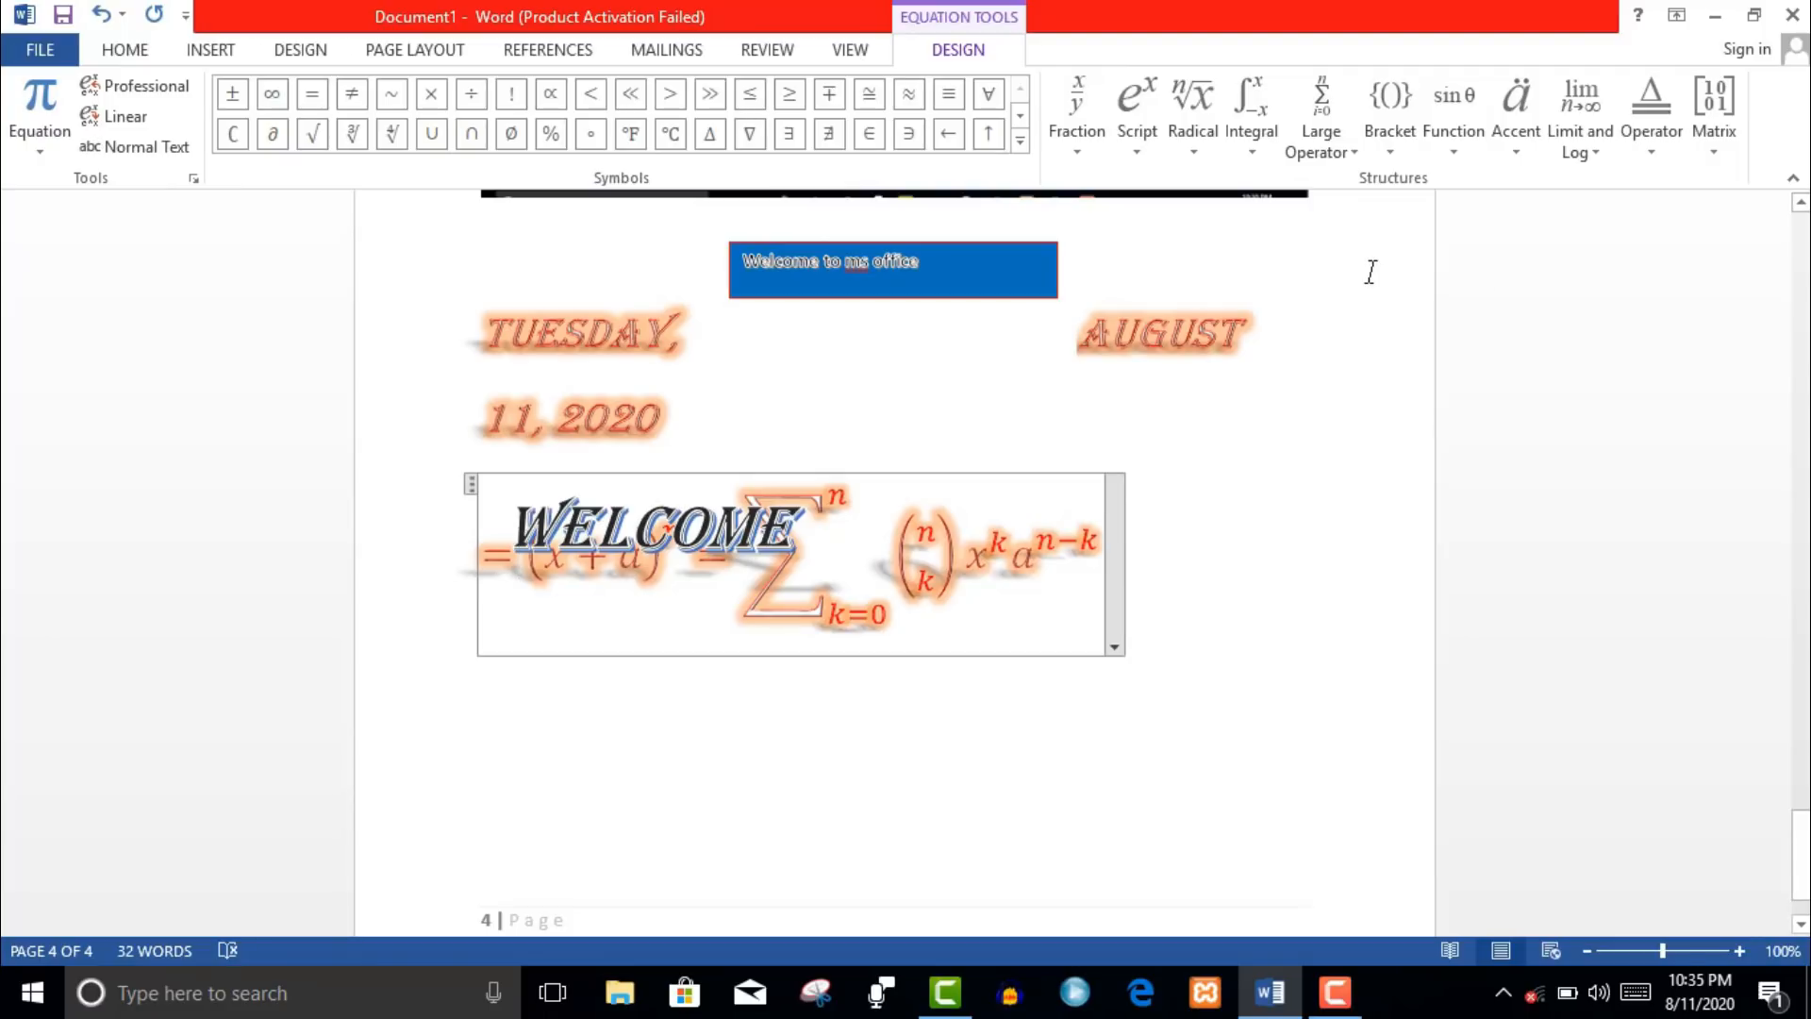
{"action": "left_click", "coordinate": [211, 50]}
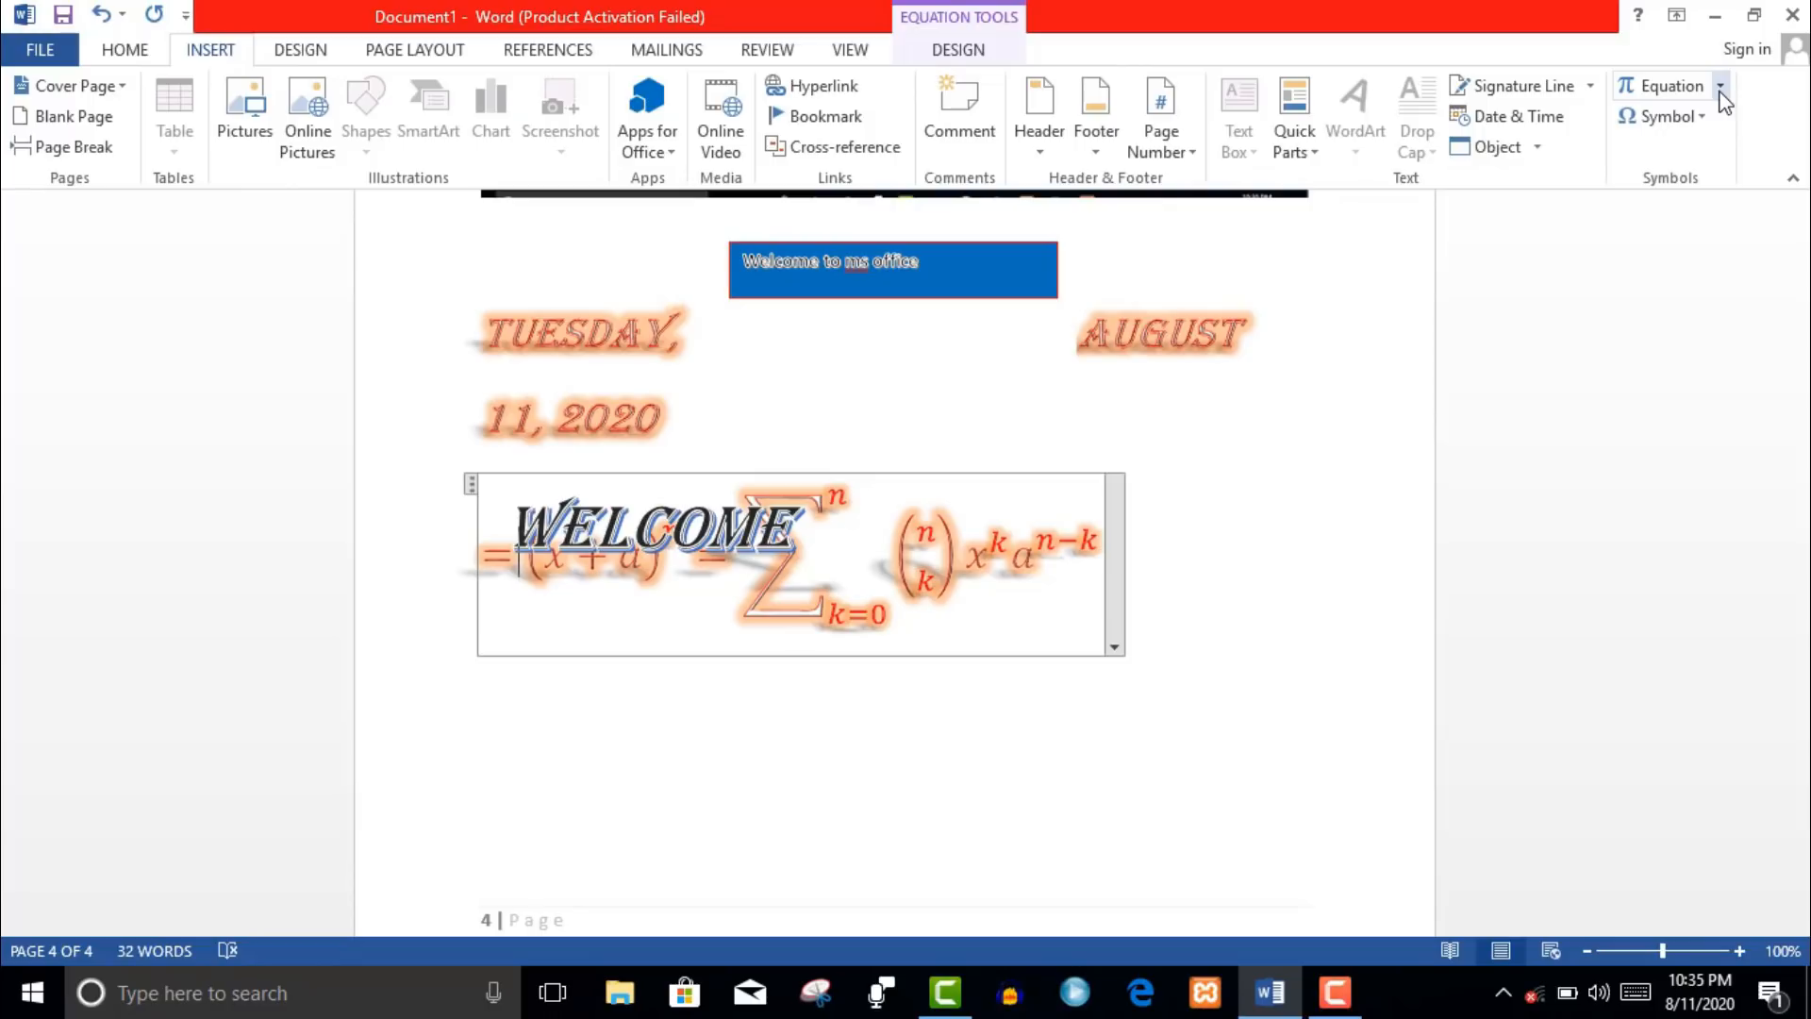
{"action": "left_click", "coordinate": [1702, 121]}
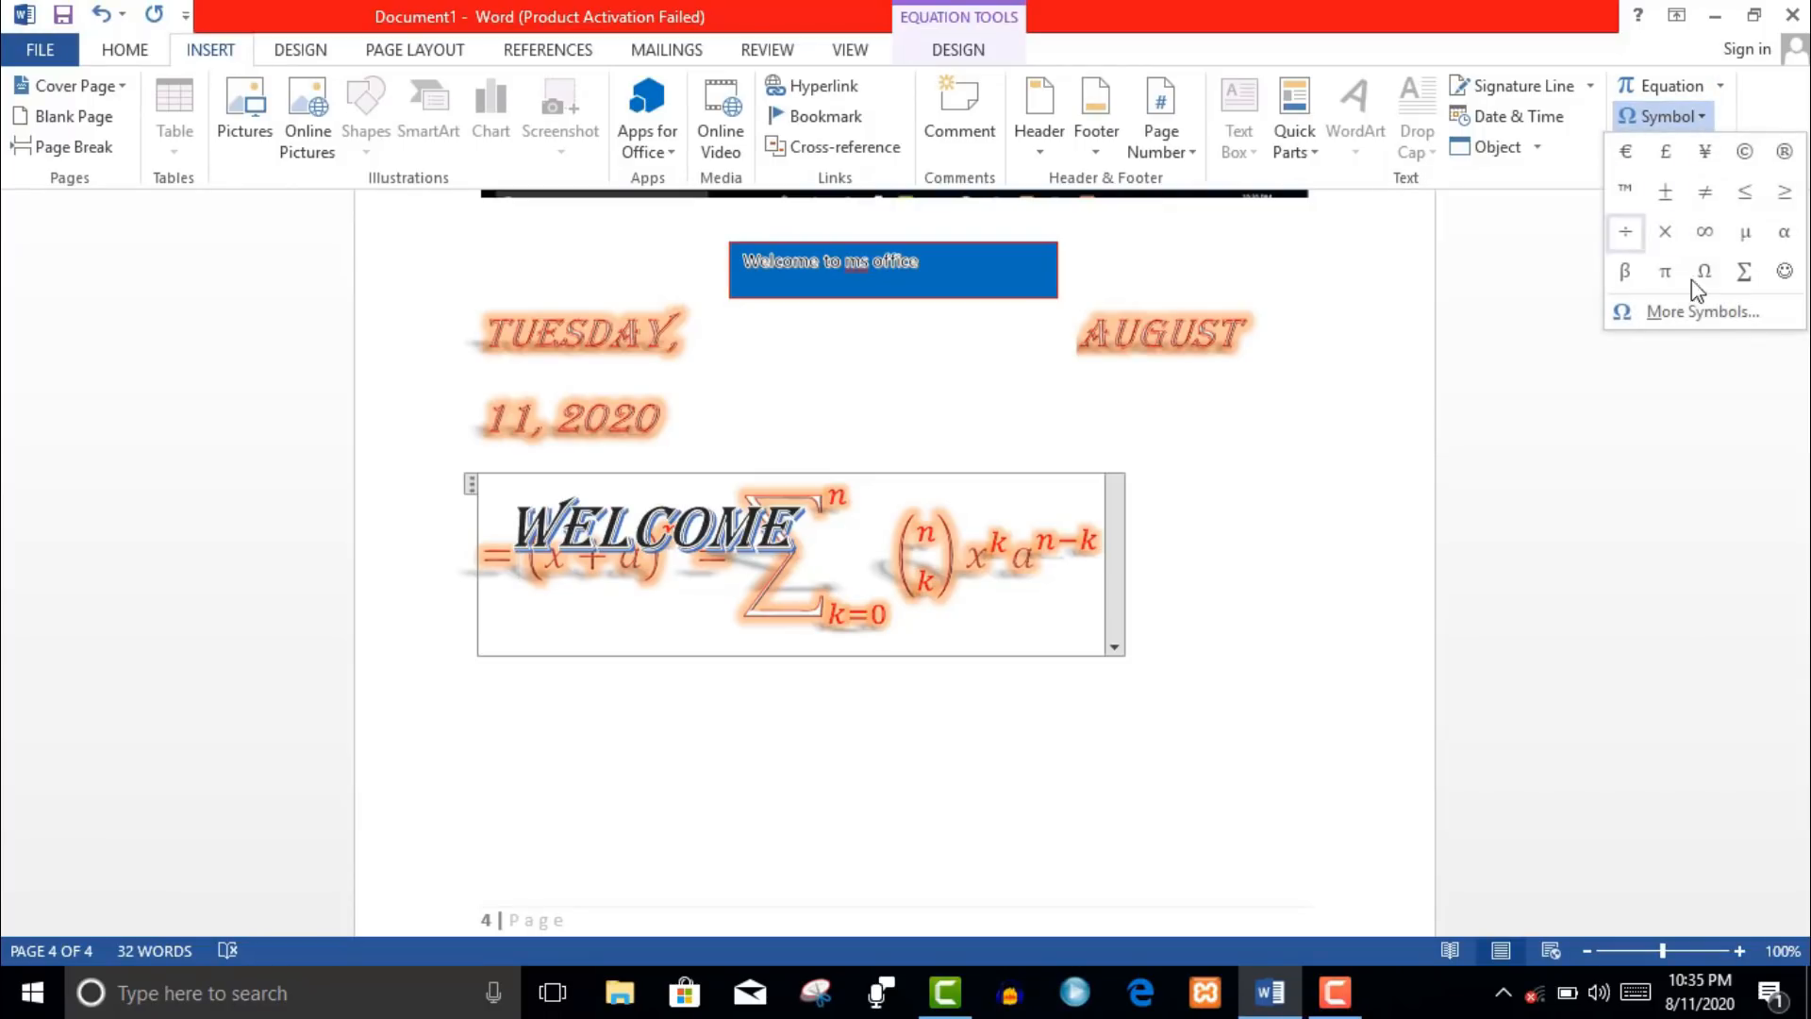
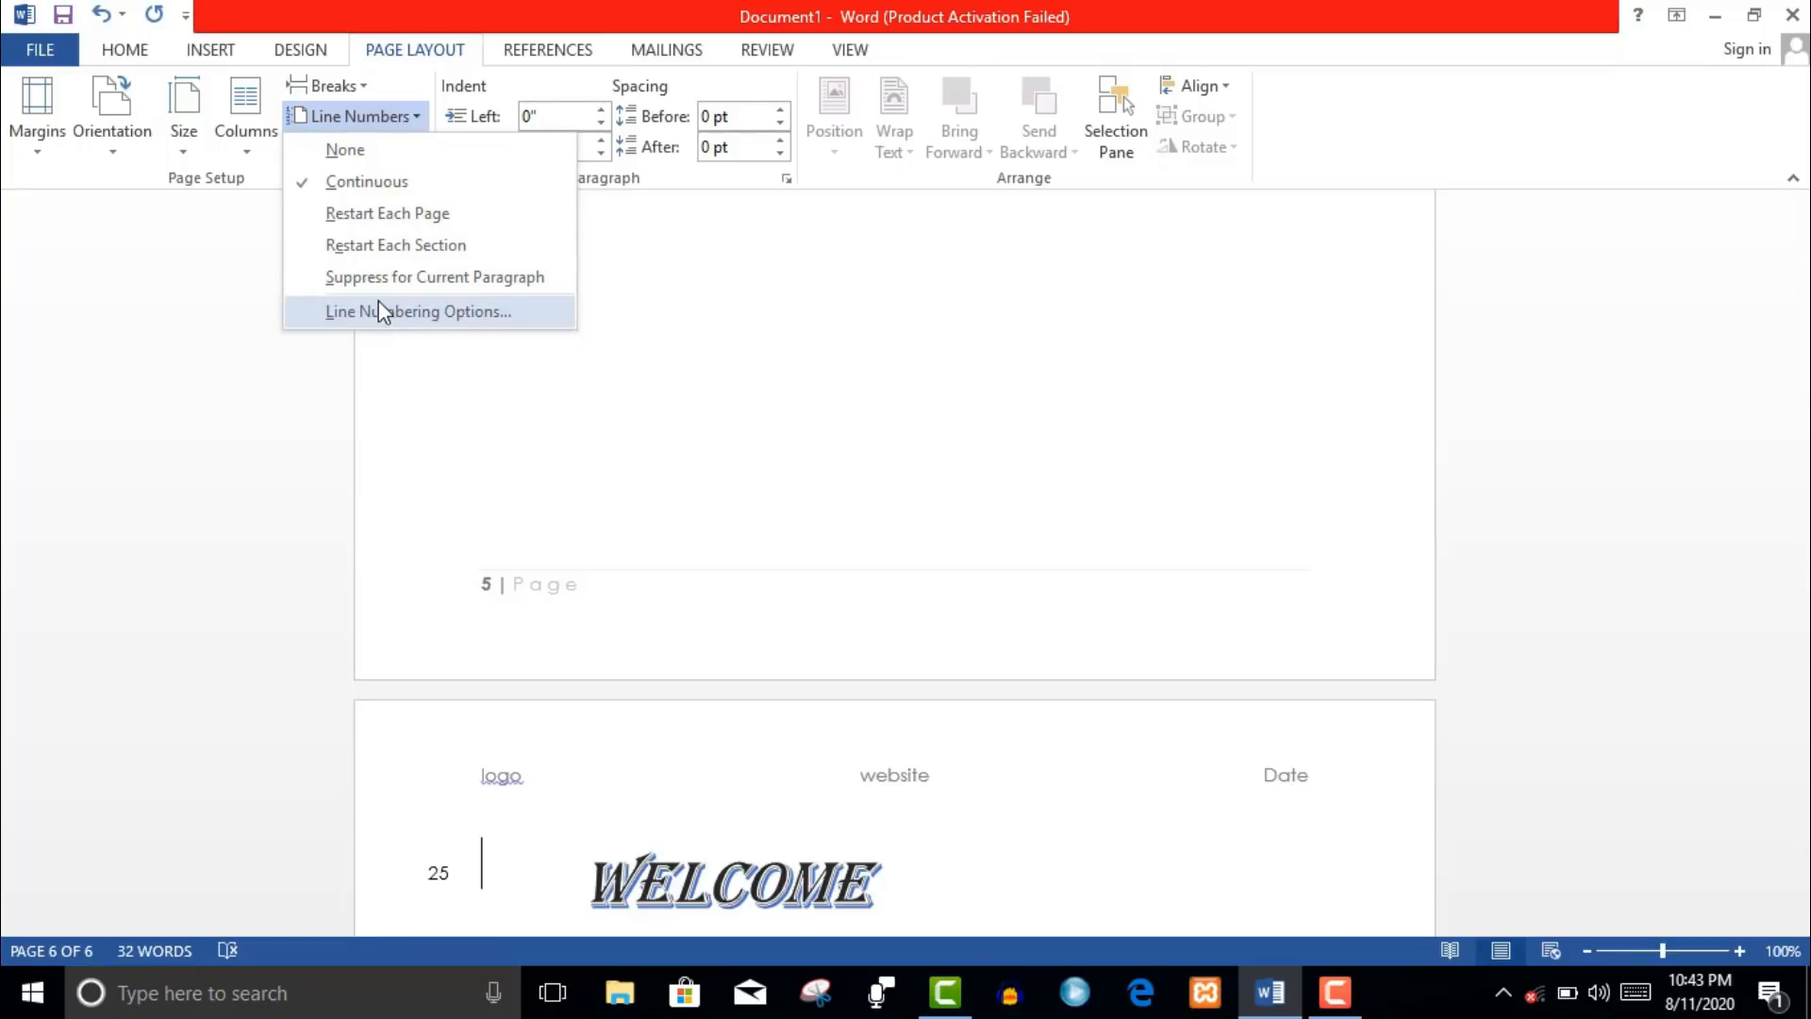
- Suppress line numbering for the WELCOME paragraph only
{"action": "left_click", "coordinate": [378, 279]}
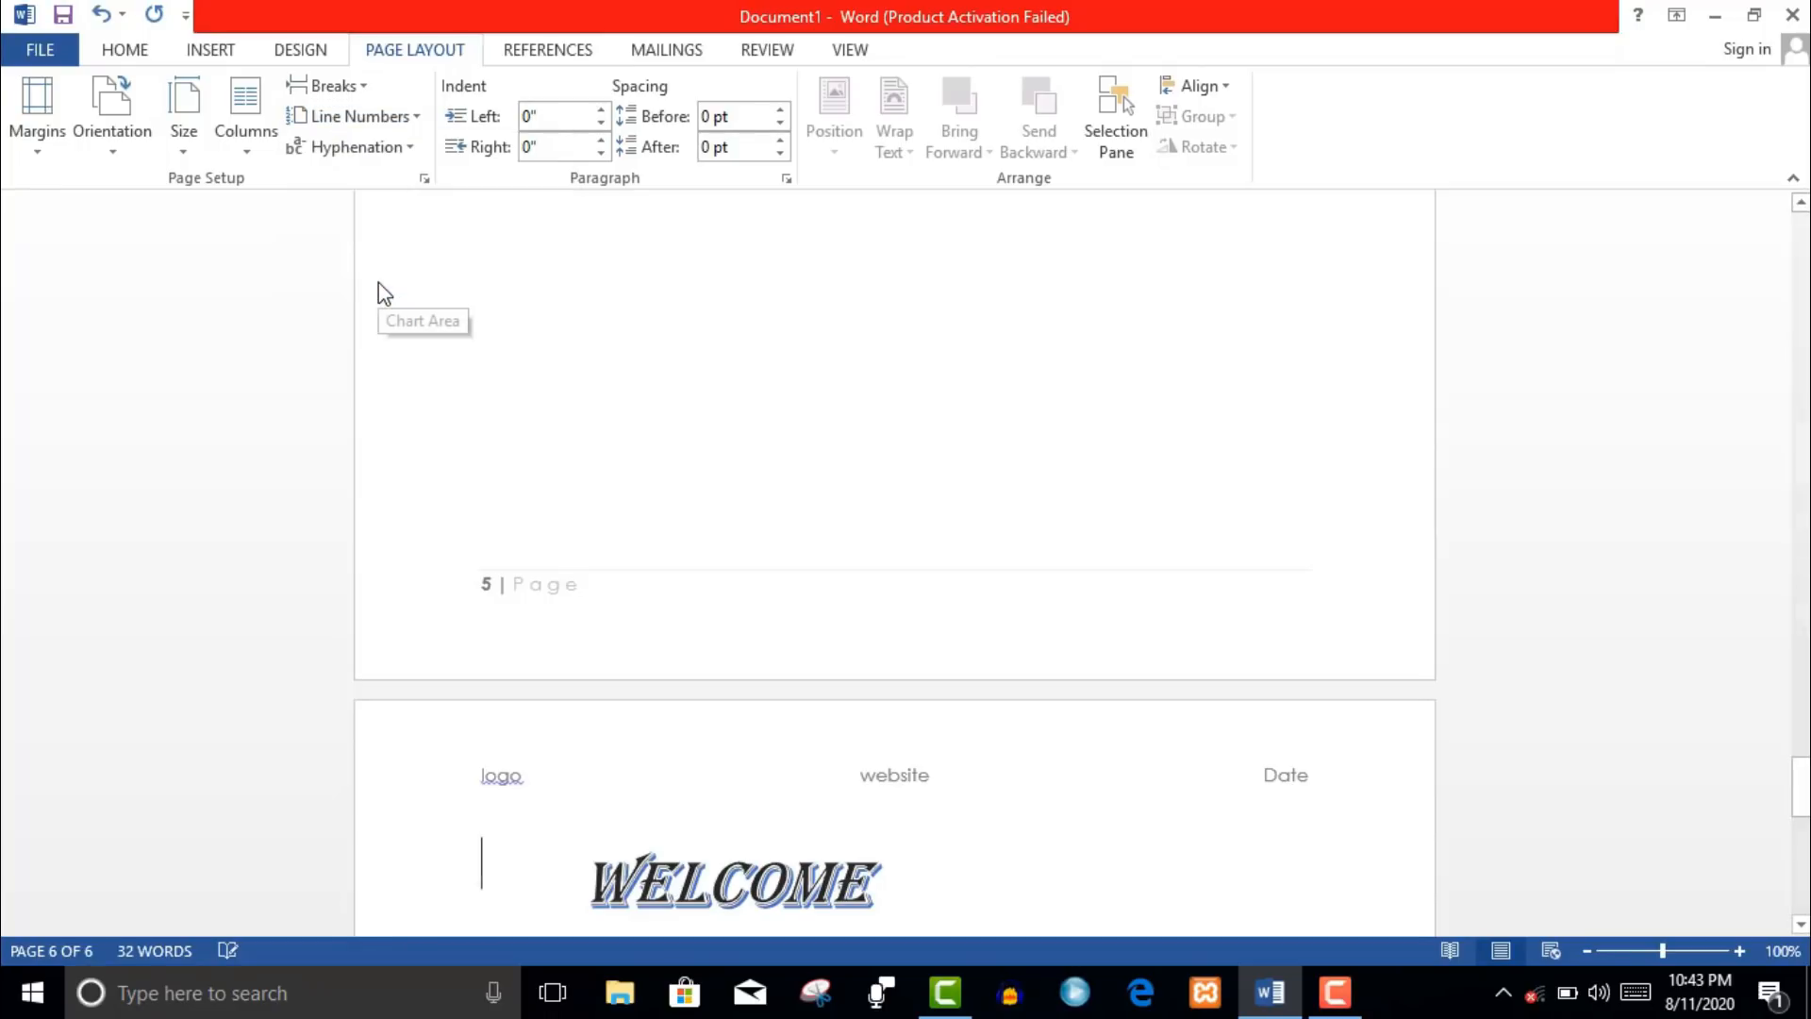
{"action": "left_click", "coordinate": [379, 118]}
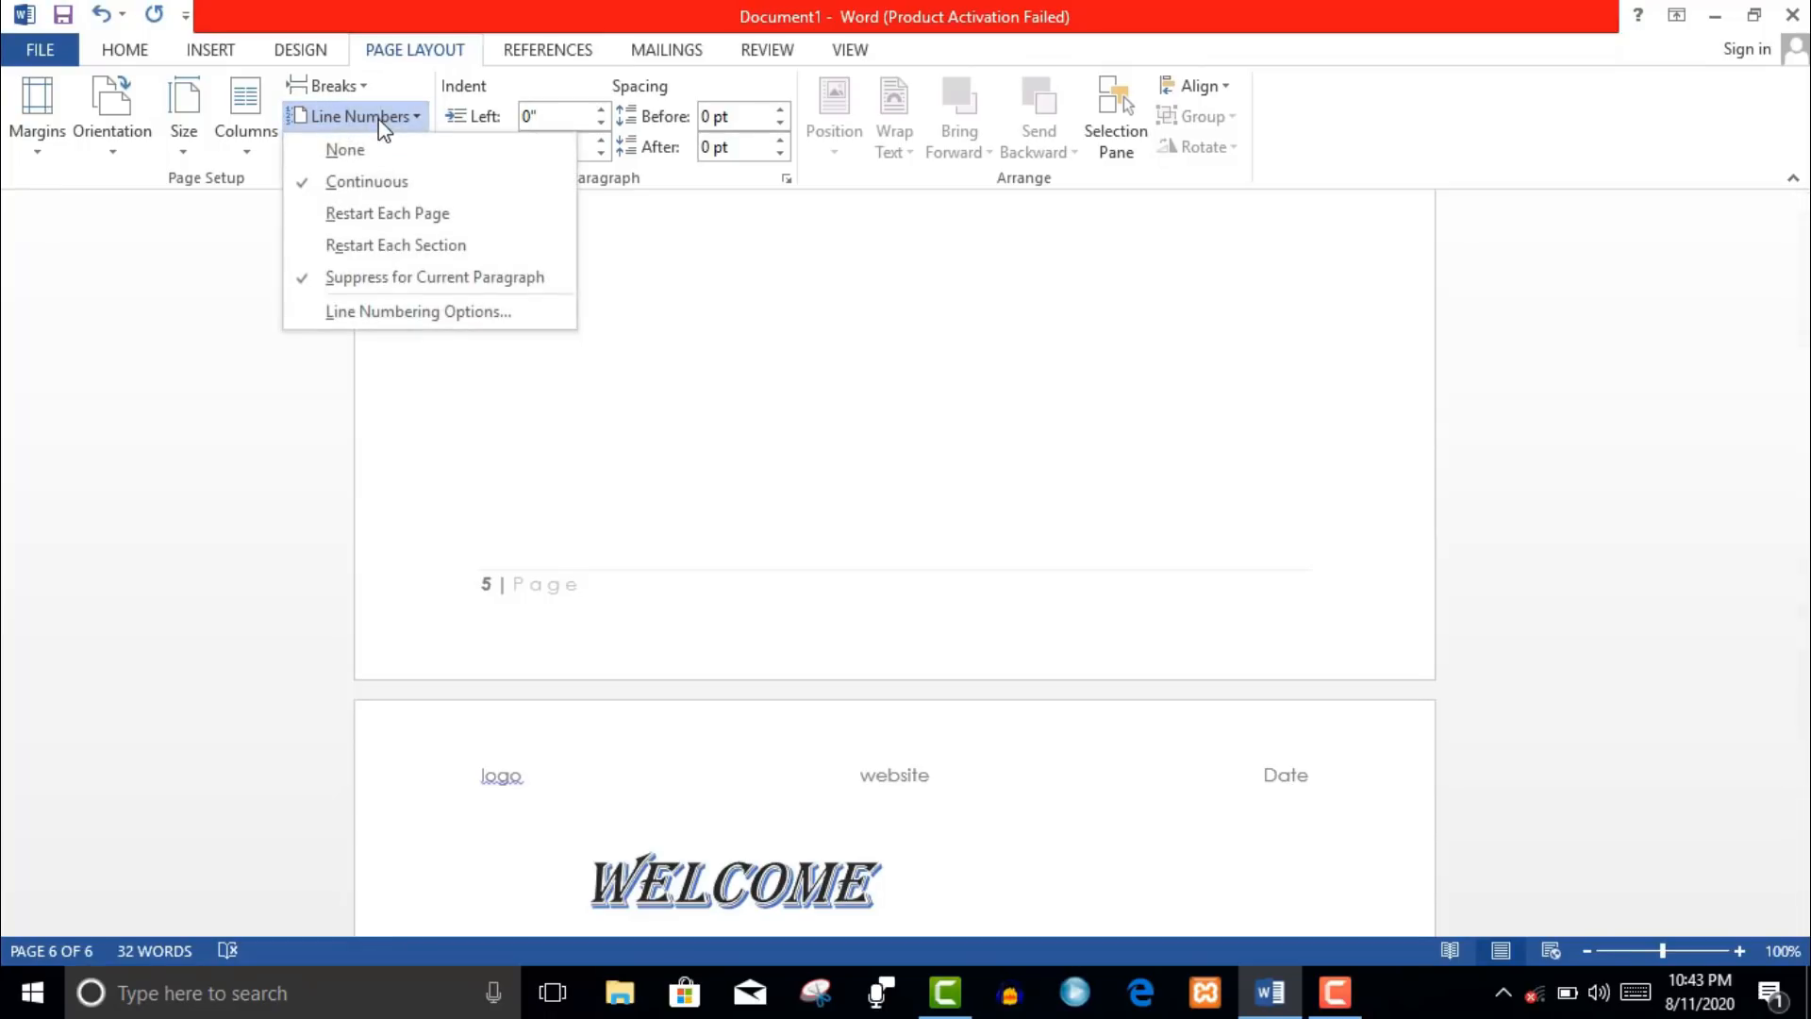
{"action": "left_click", "coordinate": [377, 251]}
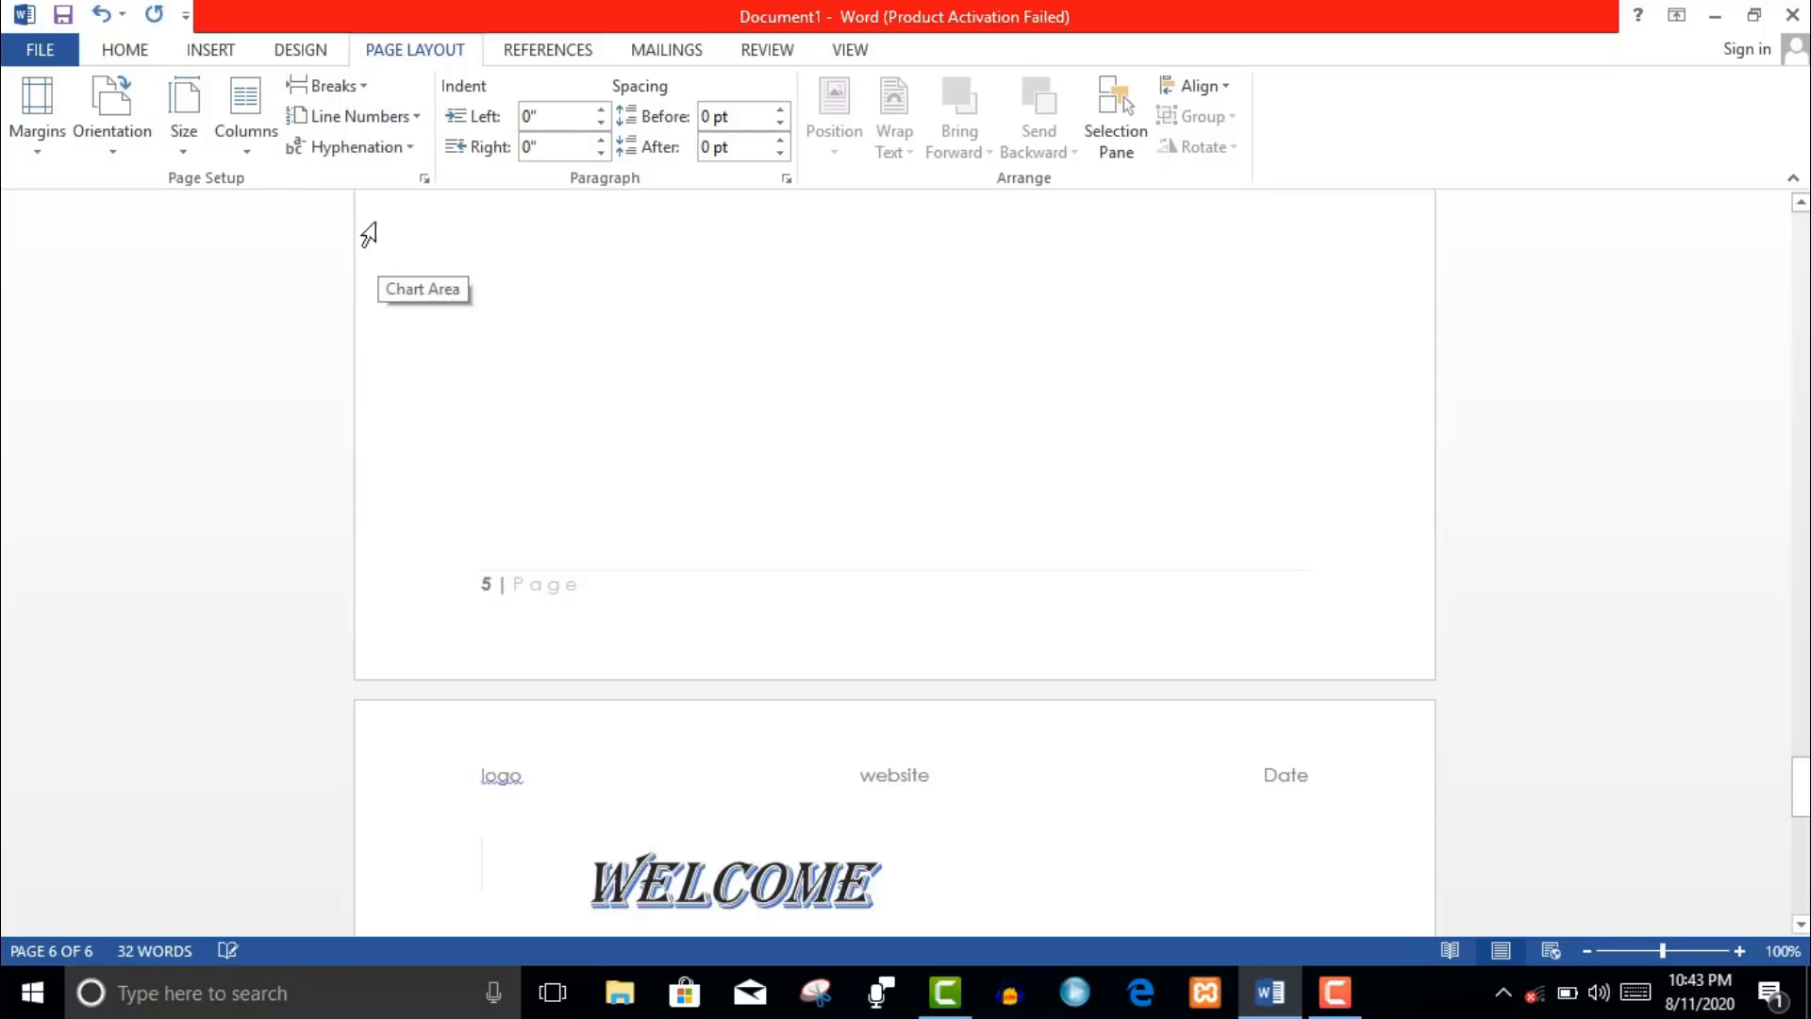
- Check the Hyphenation options, leaving hyphenation set to None
{"action": "left_click", "coordinate": [409, 155]}
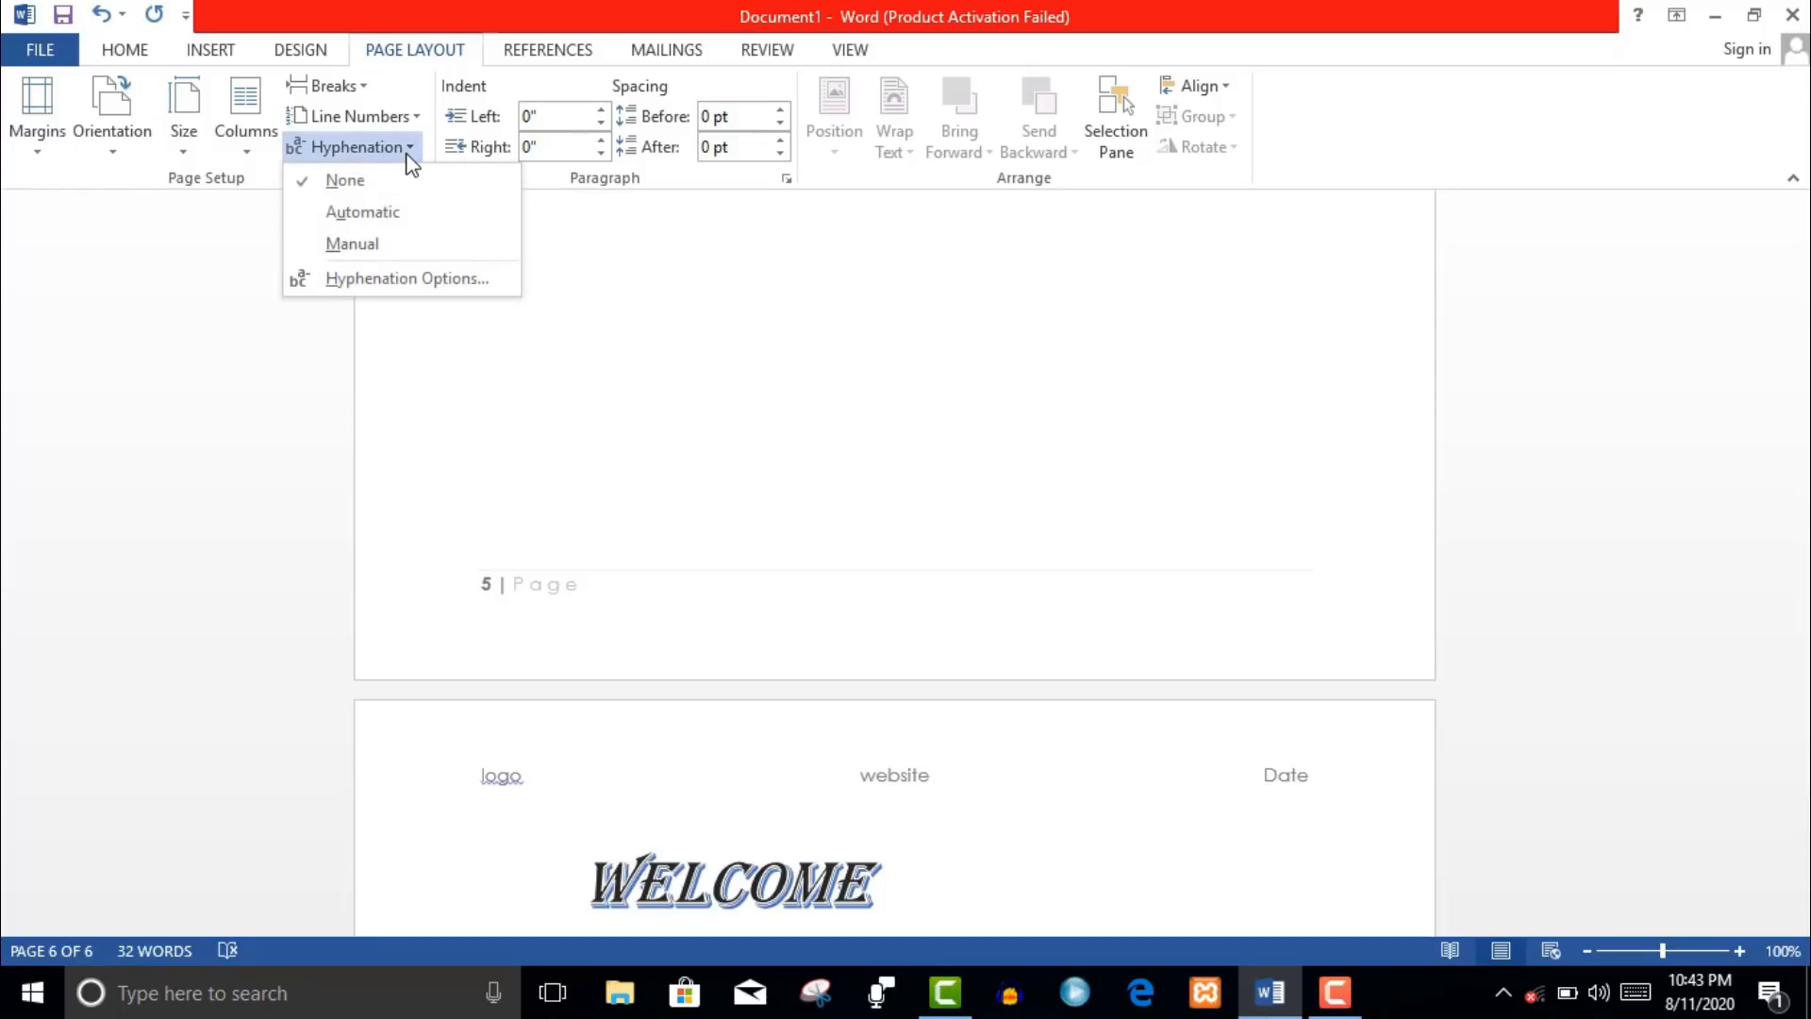
{"action": "left_click", "coordinate": [410, 158]}
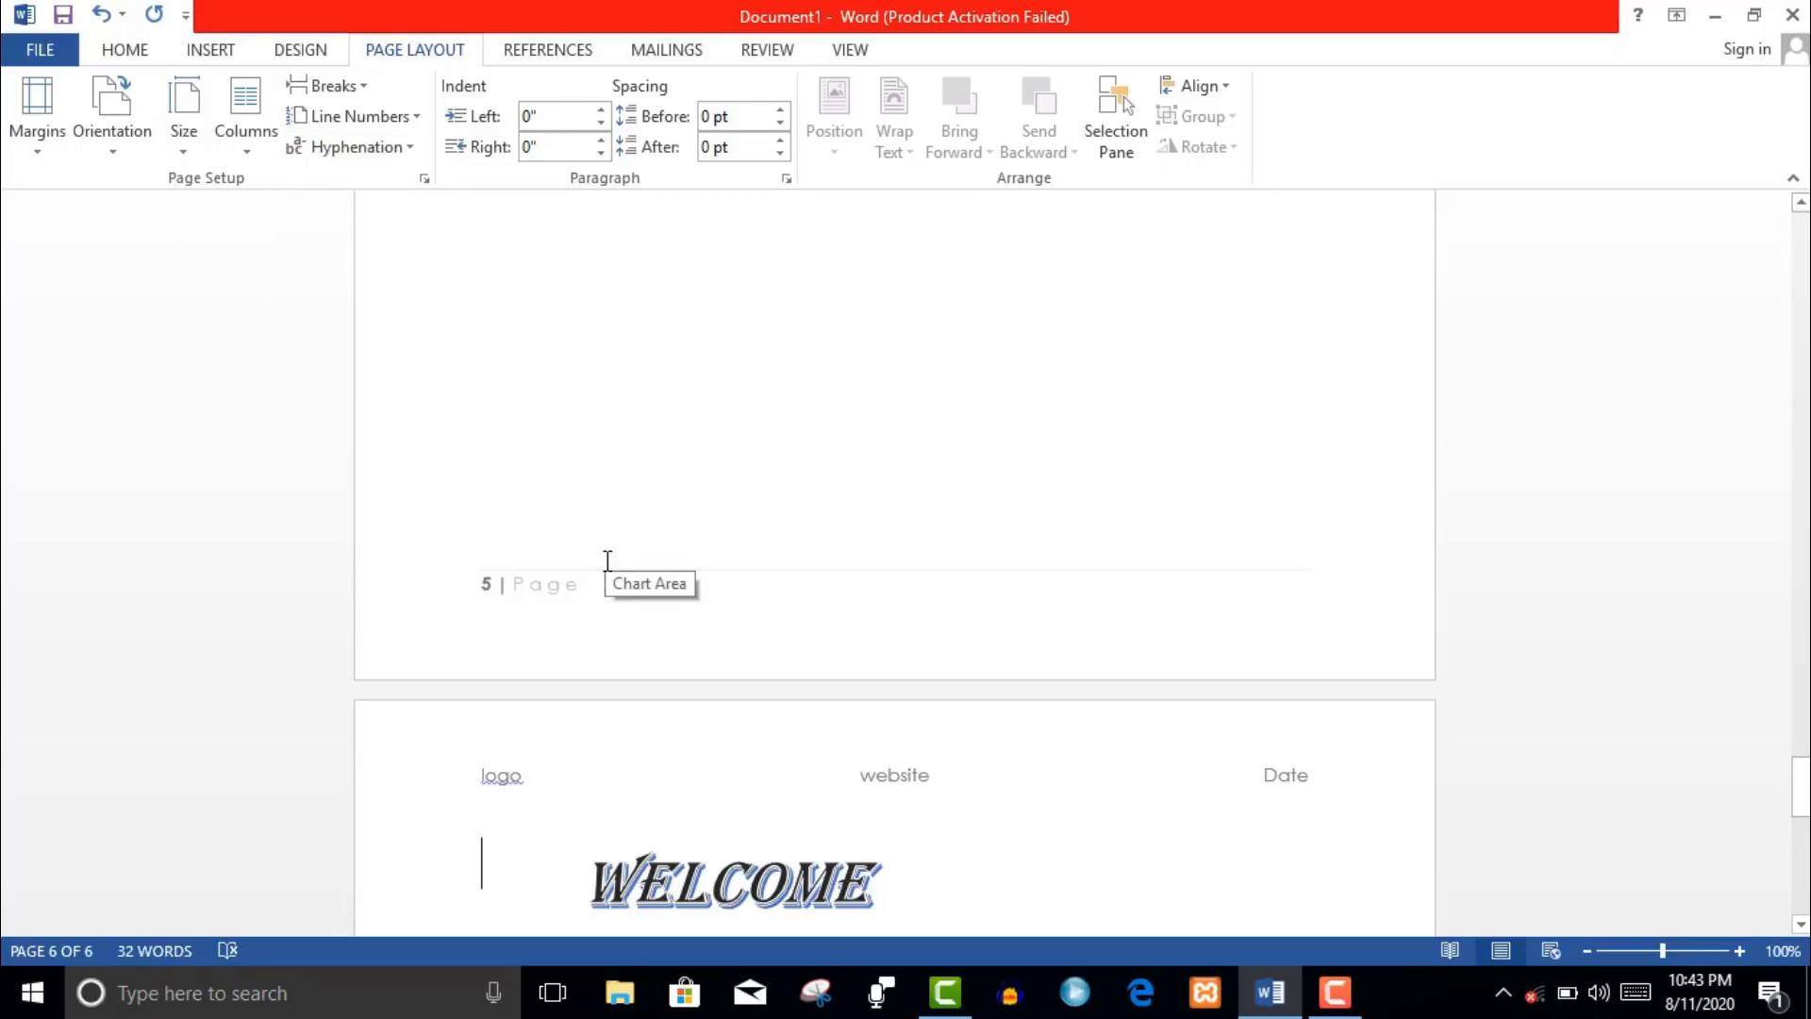
{"action": "left_click", "coordinate": [407, 162]}
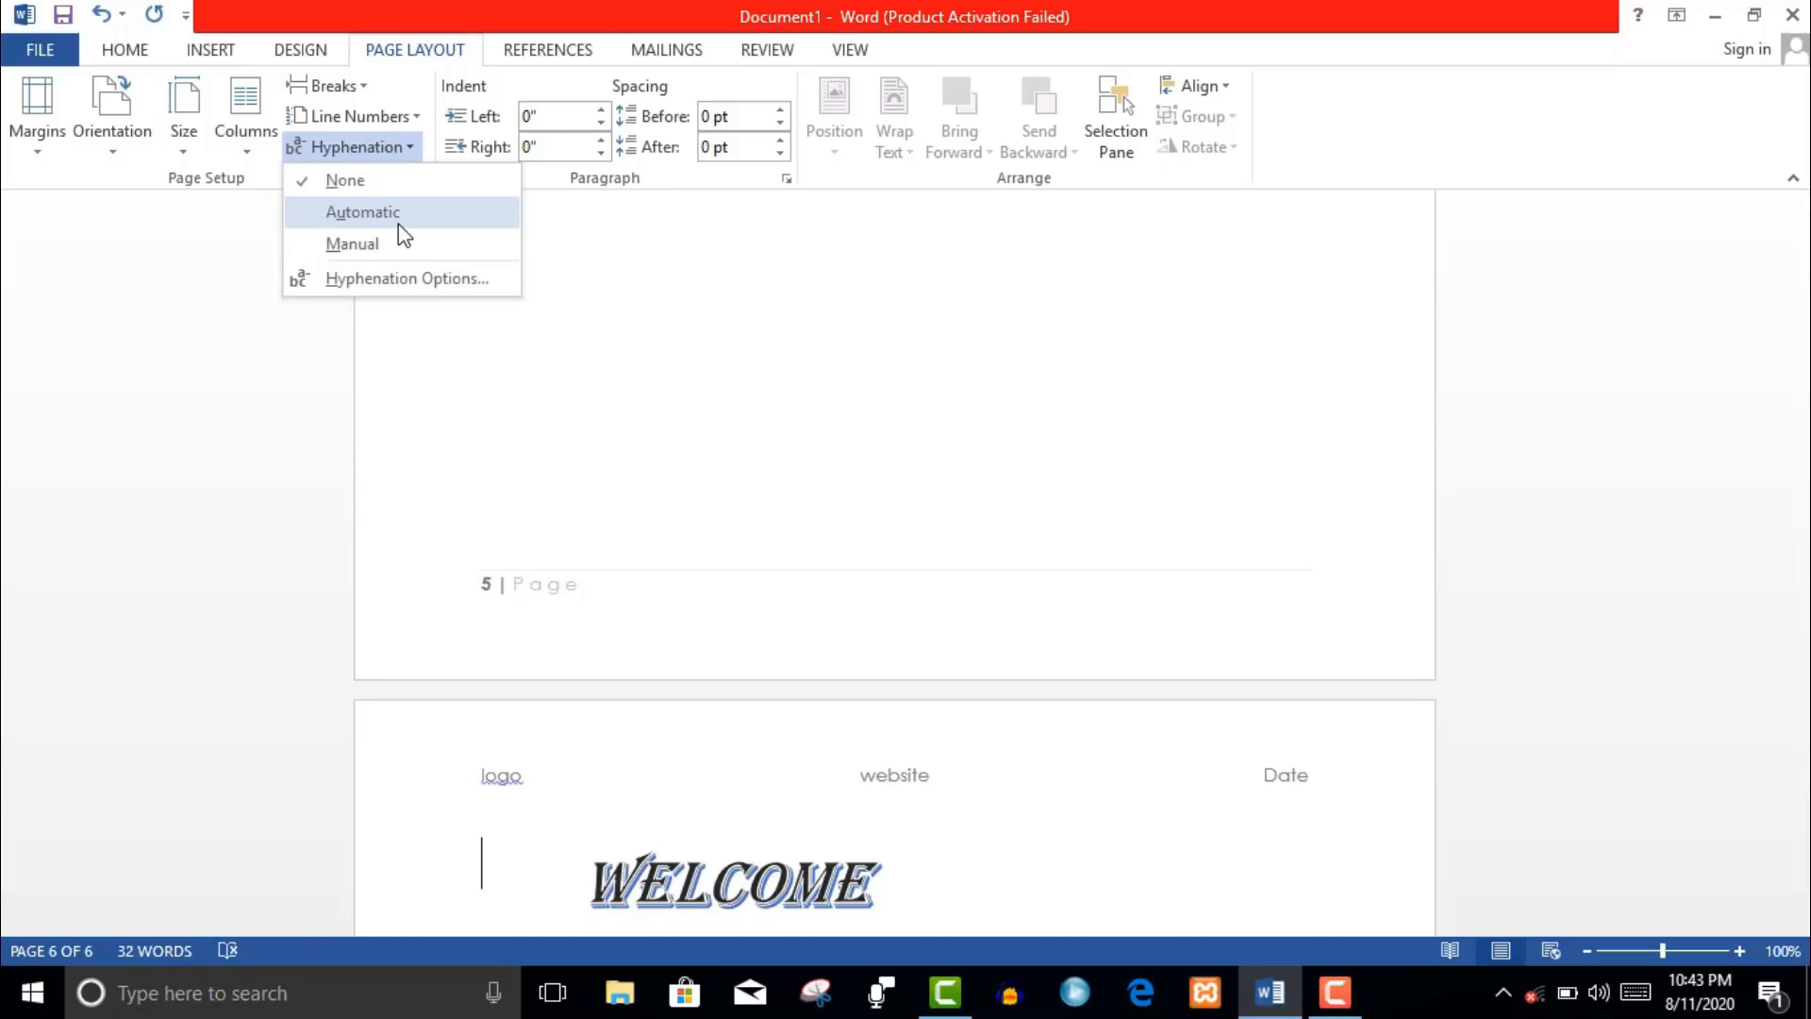
{"action": "left_click", "coordinate": [398, 224]}
{"action": "left_click", "coordinate": [404, 151]}
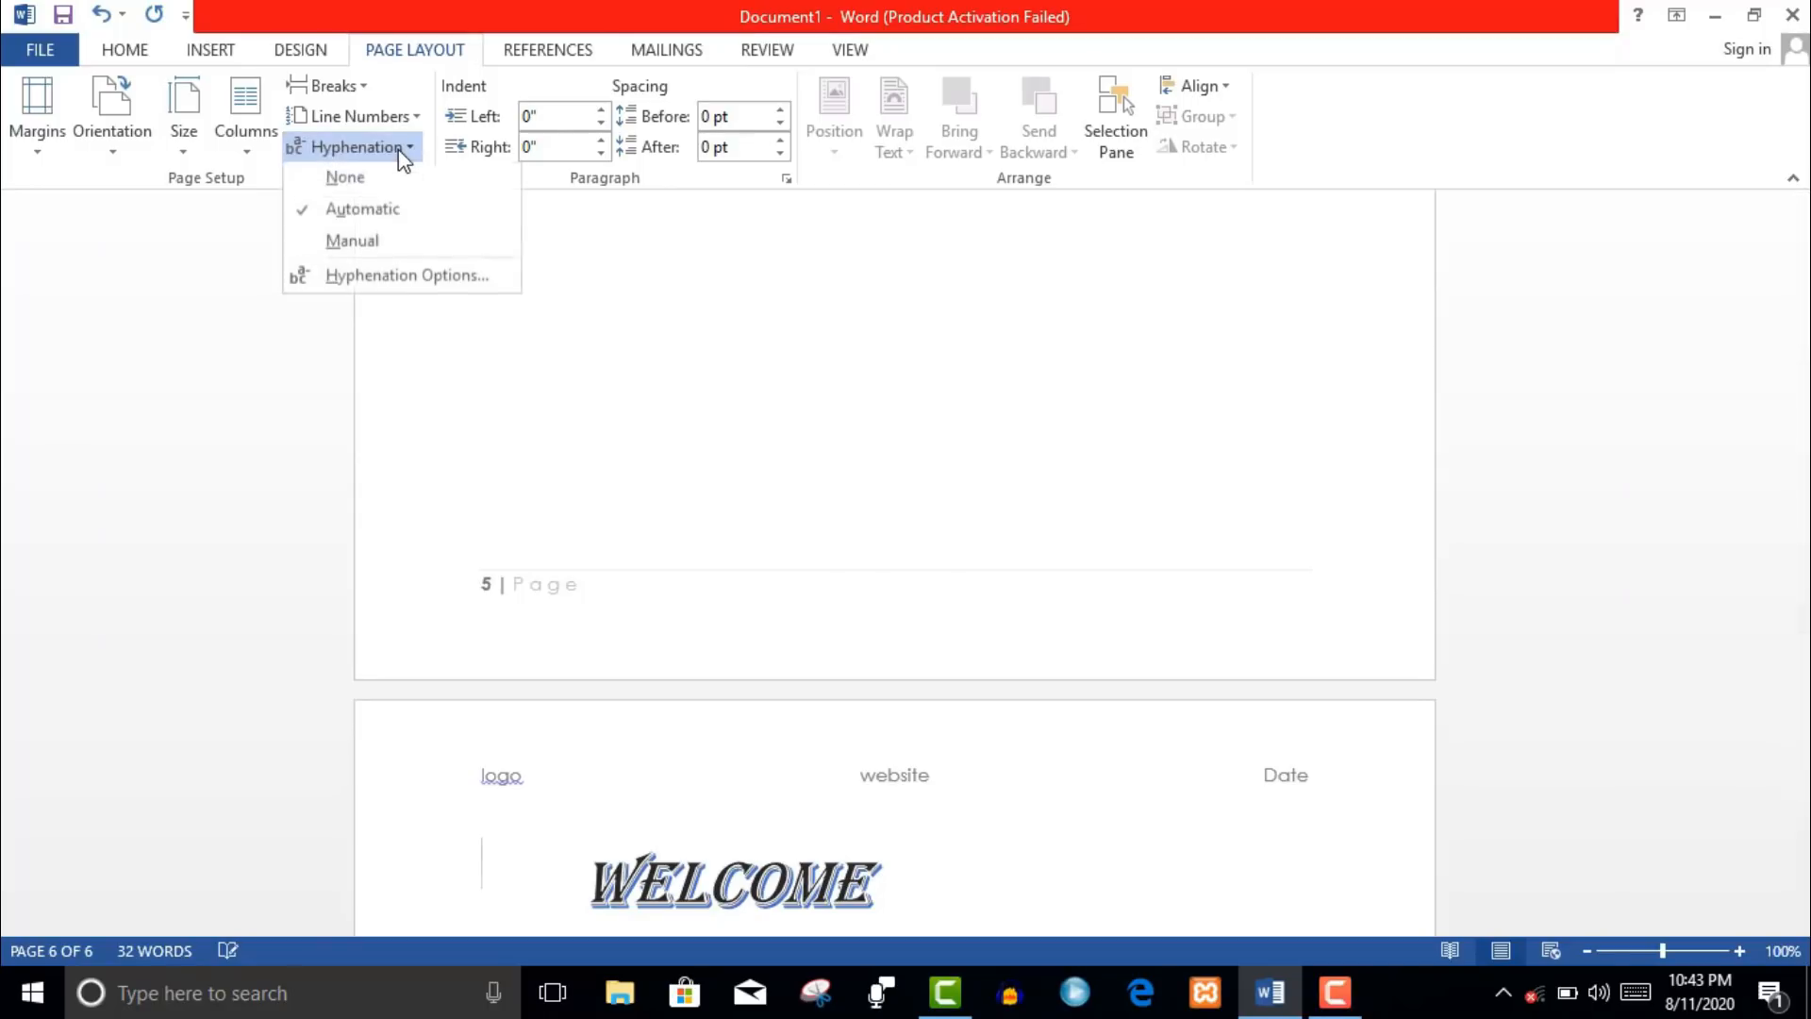
{"action": "left_click", "coordinate": [370, 189]}
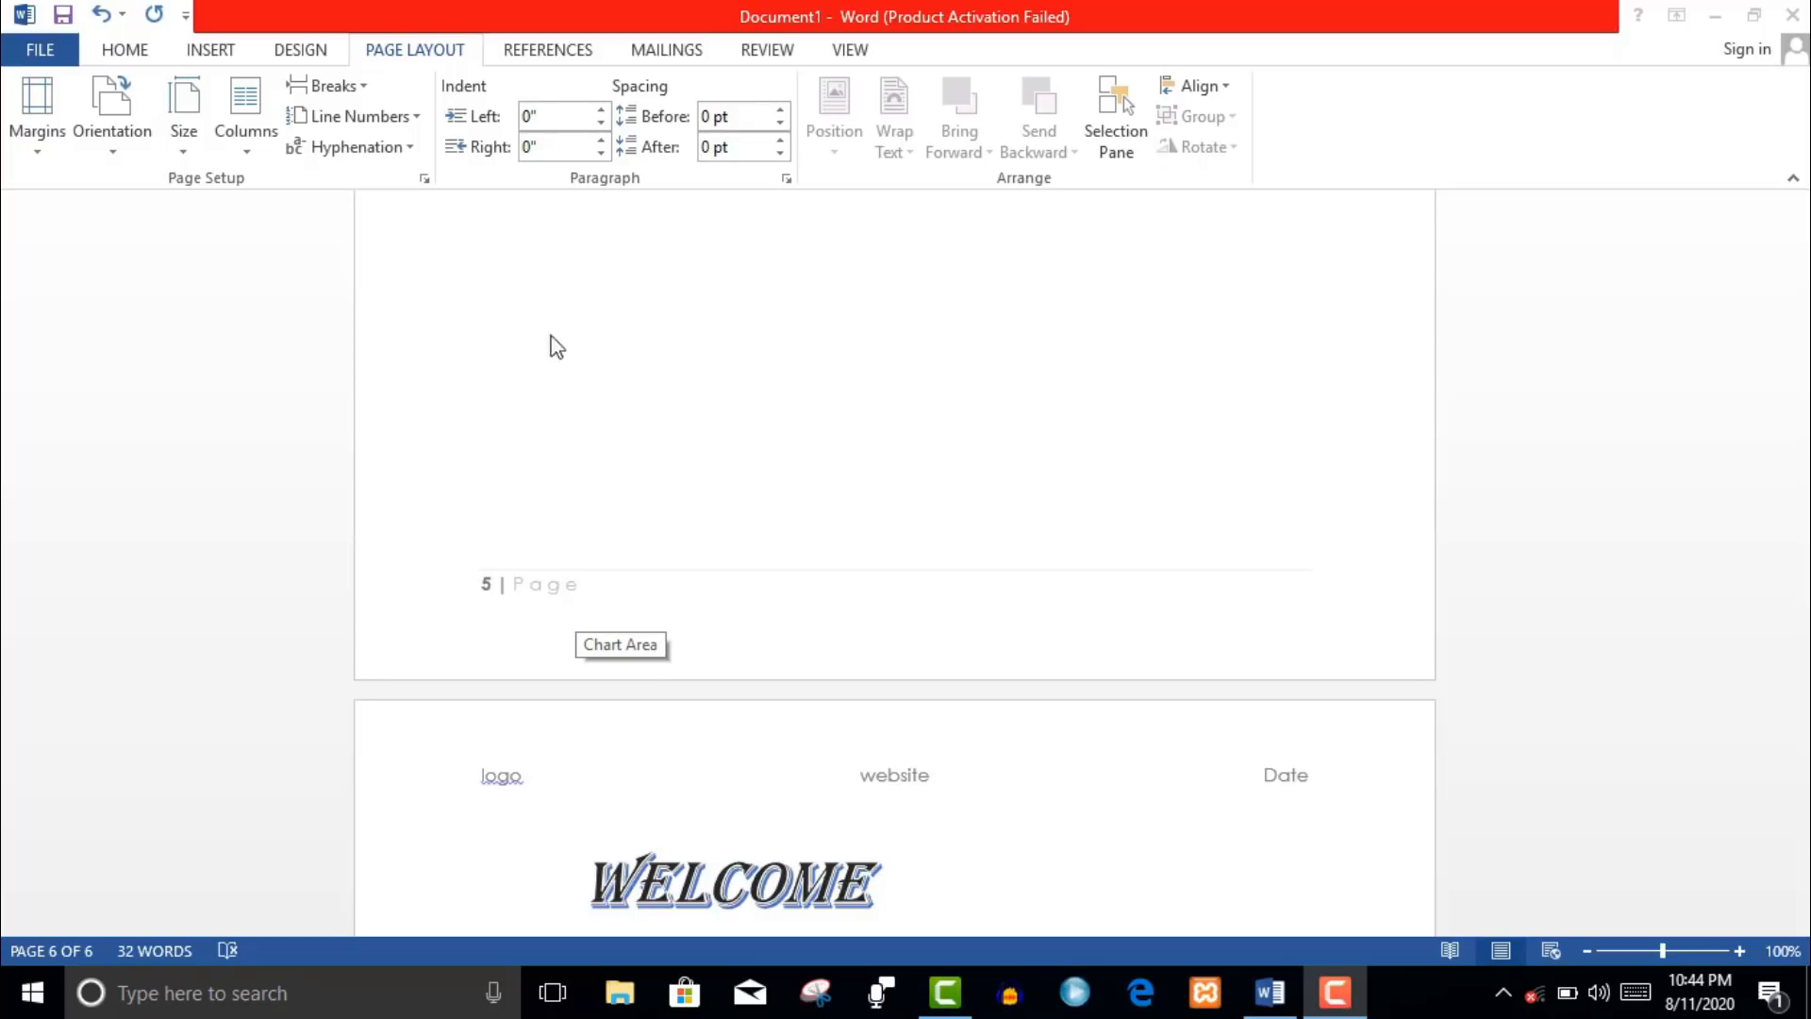
- Adjust the WELCOME paragraph's left and right indents, returning both to 0"
{"action": "left_click", "coordinate": [599, 123]}
{"action": "left_click", "coordinate": [598, 124]}
{"action": "left_click", "coordinate": [598, 124]}
{"action": "left_click", "coordinate": [598, 124]}
{"action": "left_click", "coordinate": [598, 124]}
{"action": "left_click", "coordinate": [598, 124]}
{"action": "left_click", "coordinate": [598, 123]}
{"action": "left_click", "coordinate": [598, 124]}
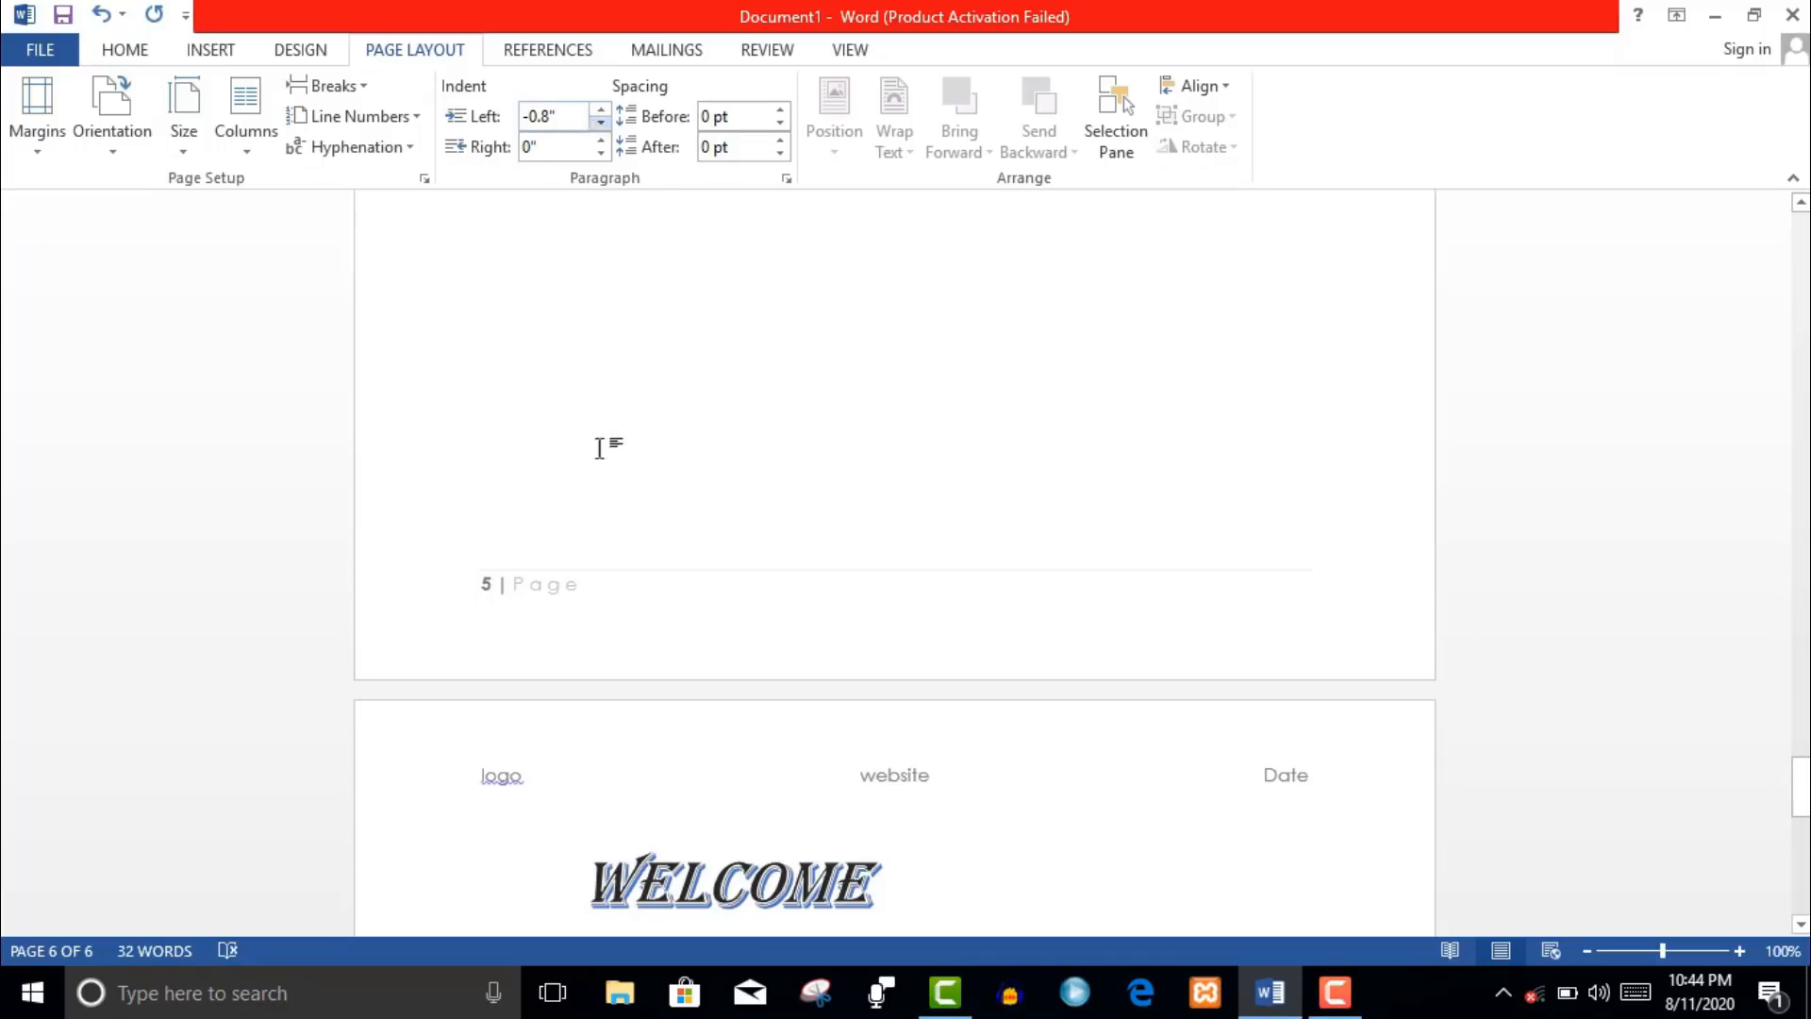
{"action": "left_click", "coordinate": [601, 110]}
{"action": "left_click", "coordinate": [601, 110]}
{"action": "left_click", "coordinate": [601, 111]}
{"action": "left_click", "coordinate": [601, 110]}
{"action": "left_click", "coordinate": [601, 110]}
{"action": "left_click", "coordinate": [600, 110]}
{"action": "left_click", "coordinate": [601, 111]}
{"action": "mouse_move", "coordinate": [601, 111]}
{"action": "left_mouse_down"}
{"action": "mouse_move", "coordinate": [604, 153]}
{"action": "mouse_move", "coordinate": [600, 124]}
{"action": "left_mouse_up"}
{"action": "left_click", "coordinate": [601, 153]}
{"action": "left_click", "coordinate": [600, 140]}
{"action": "left_click", "coordinate": [600, 141]}
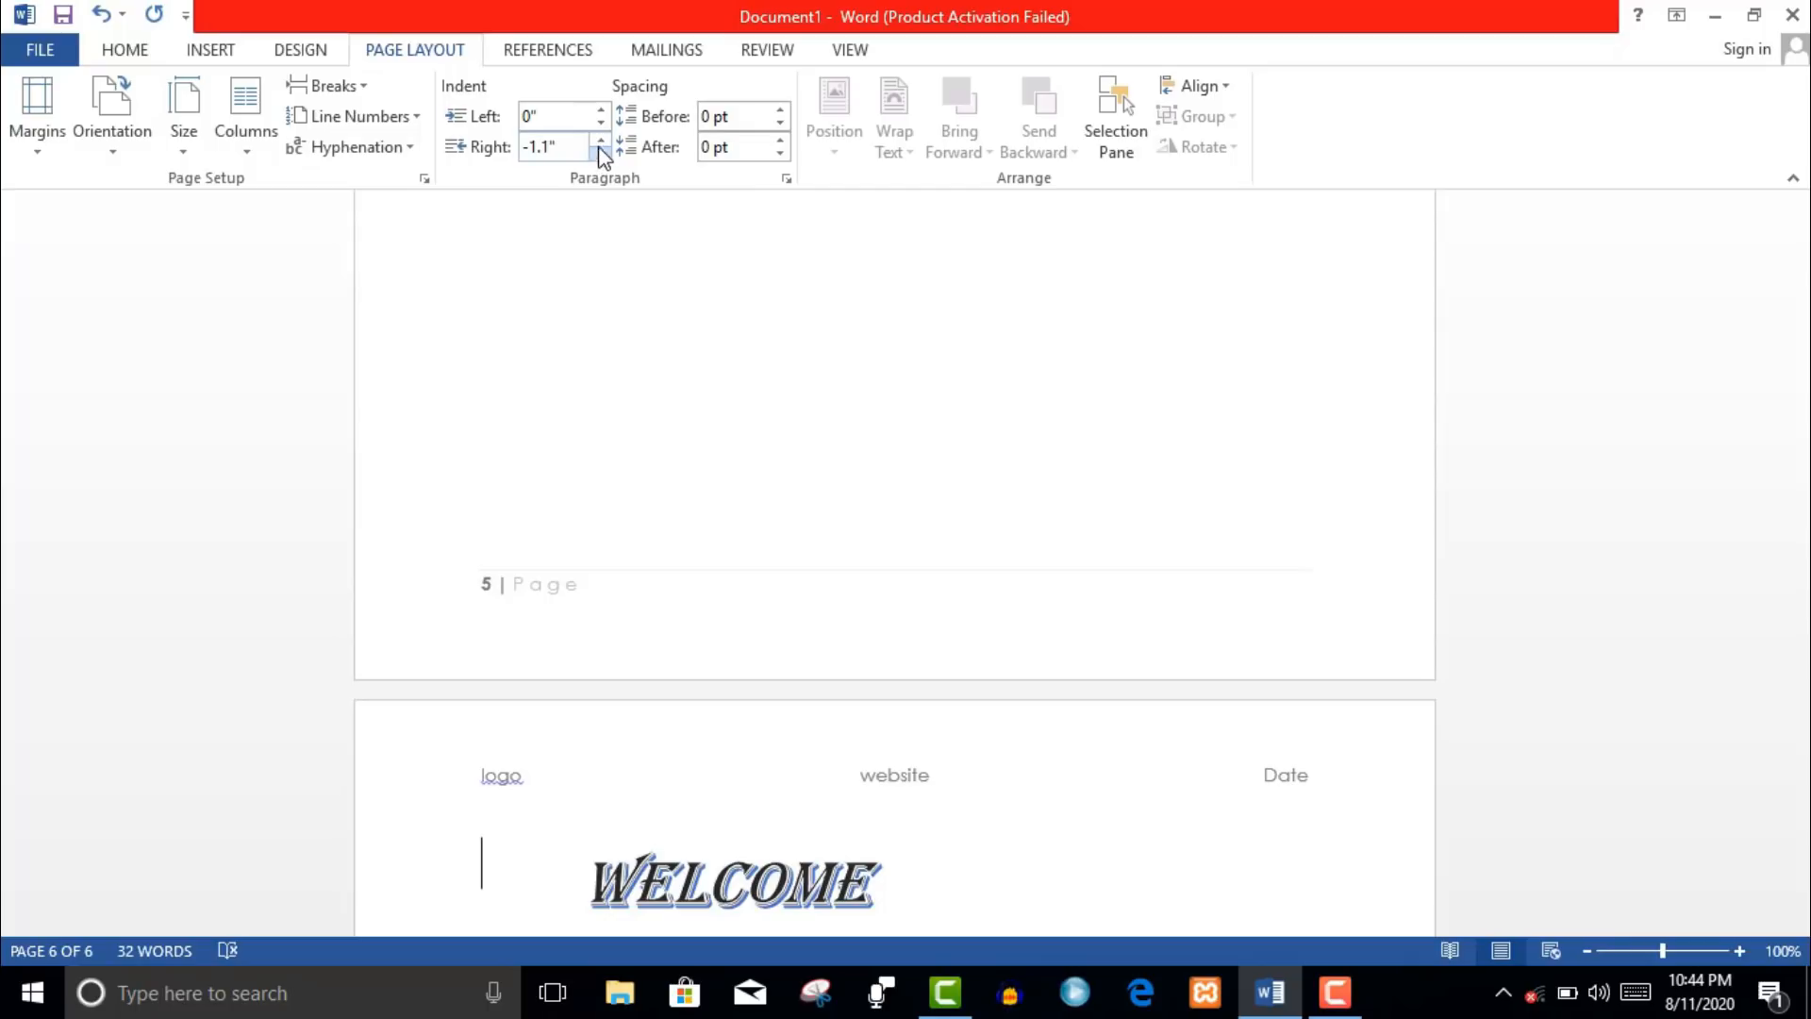
{"action": "left_click_drag", "start_coordinate": [600, 140], "coordinate": [600, 141]}
{"action": "left_click", "coordinate": [600, 140]}
- Set the paragraph's spacing before to 36 pt and spacing after to Auto
{"action": "left_click", "coordinate": [774, 113]}
{"action": "left_click", "coordinate": [773, 112]}
{"action": "left_click", "coordinate": [773, 113]}
{"action": "left_click", "coordinate": [779, 125]}
{"action": "left_click", "coordinate": [780, 152]}
{"action": "left_click", "coordinate": [779, 112]}
{"action": "left_click", "coordinate": [778, 110]}
{"action": "left_click", "coordinate": [778, 111]}
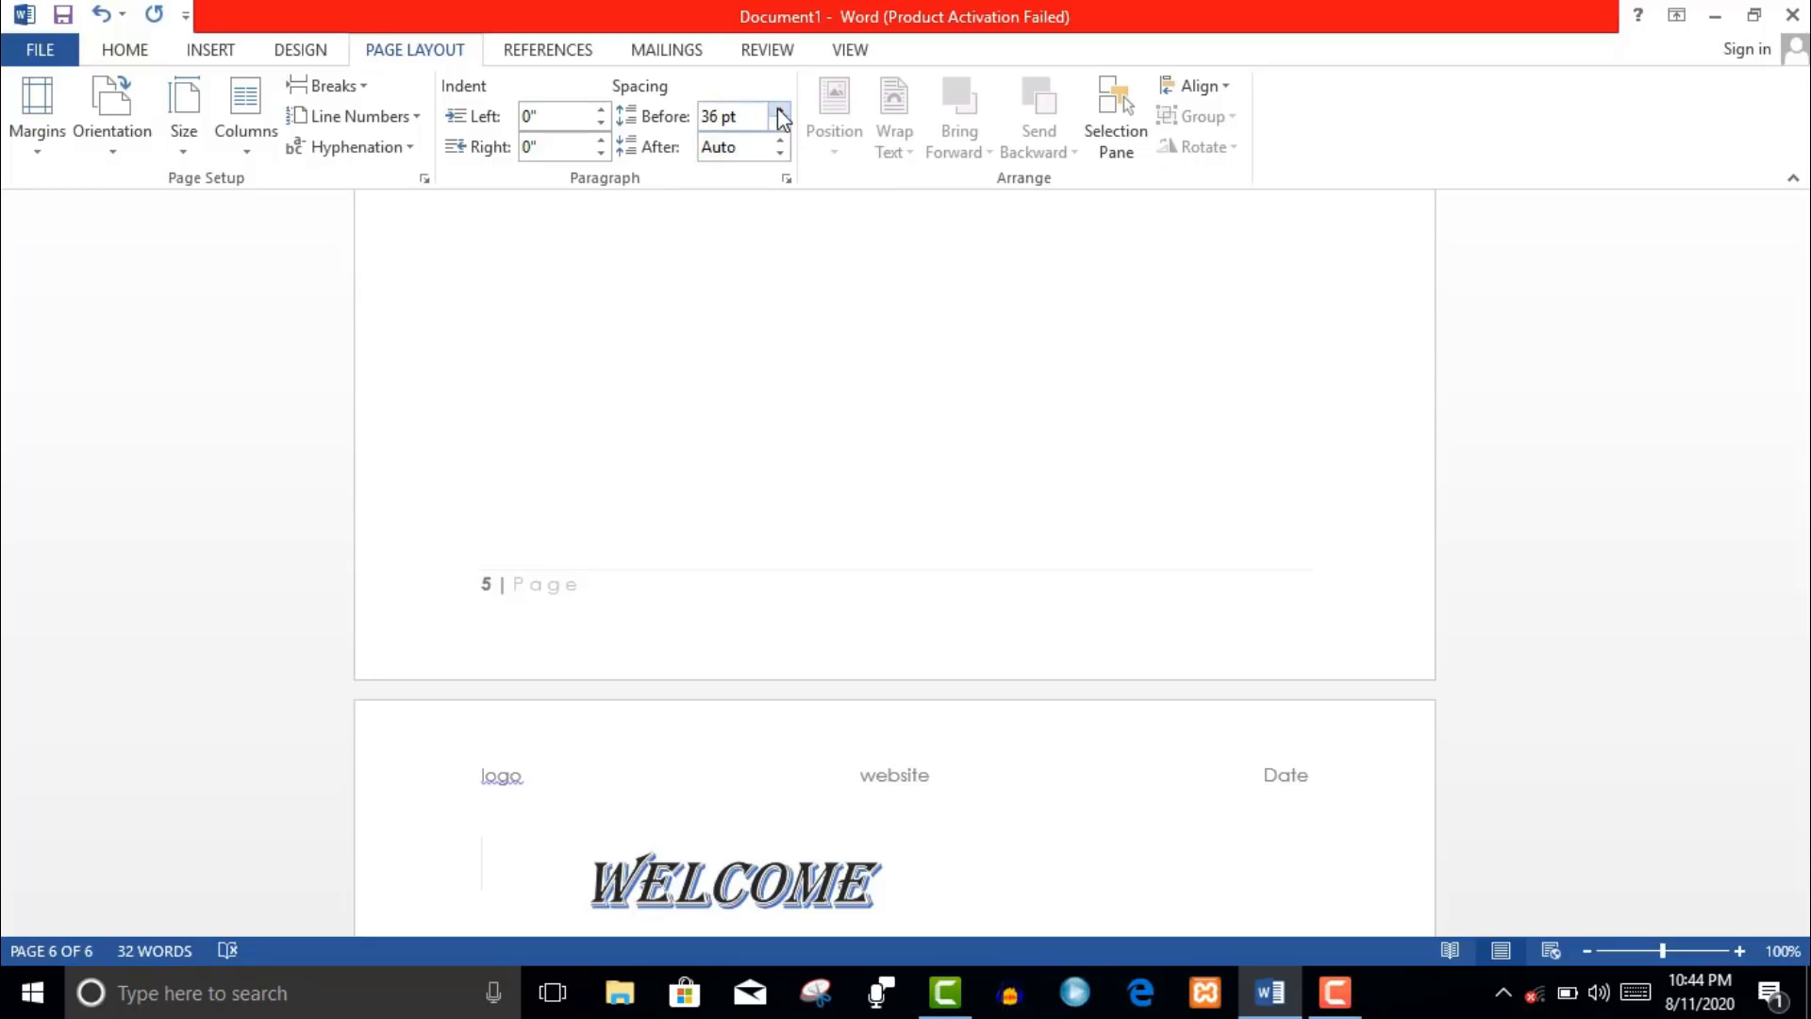
{"action": "left_click", "coordinate": [715, 122]}
{"action": "type", "text": "au"}
{"action": "key", "text": "Return"}
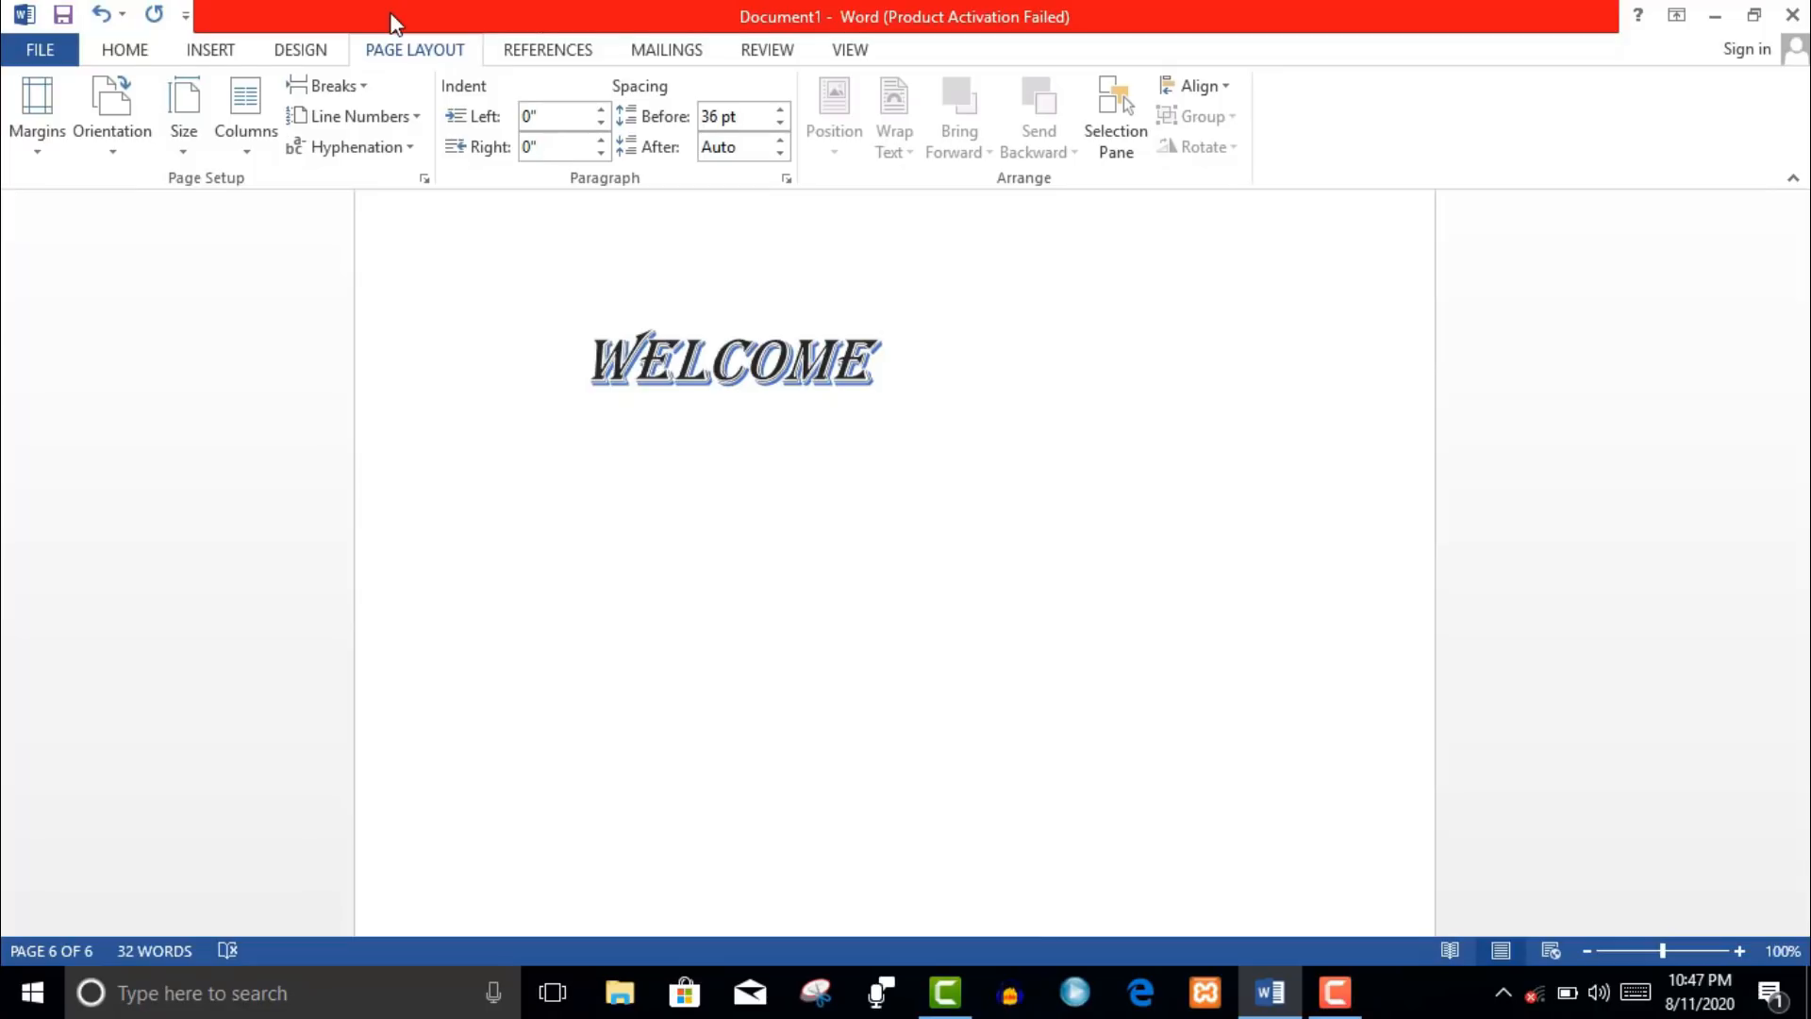
- Insert Automatic Table 1 above WELCOME and retitle its heading 'thesis'
{"action": "left_click", "coordinate": [545, 53]}
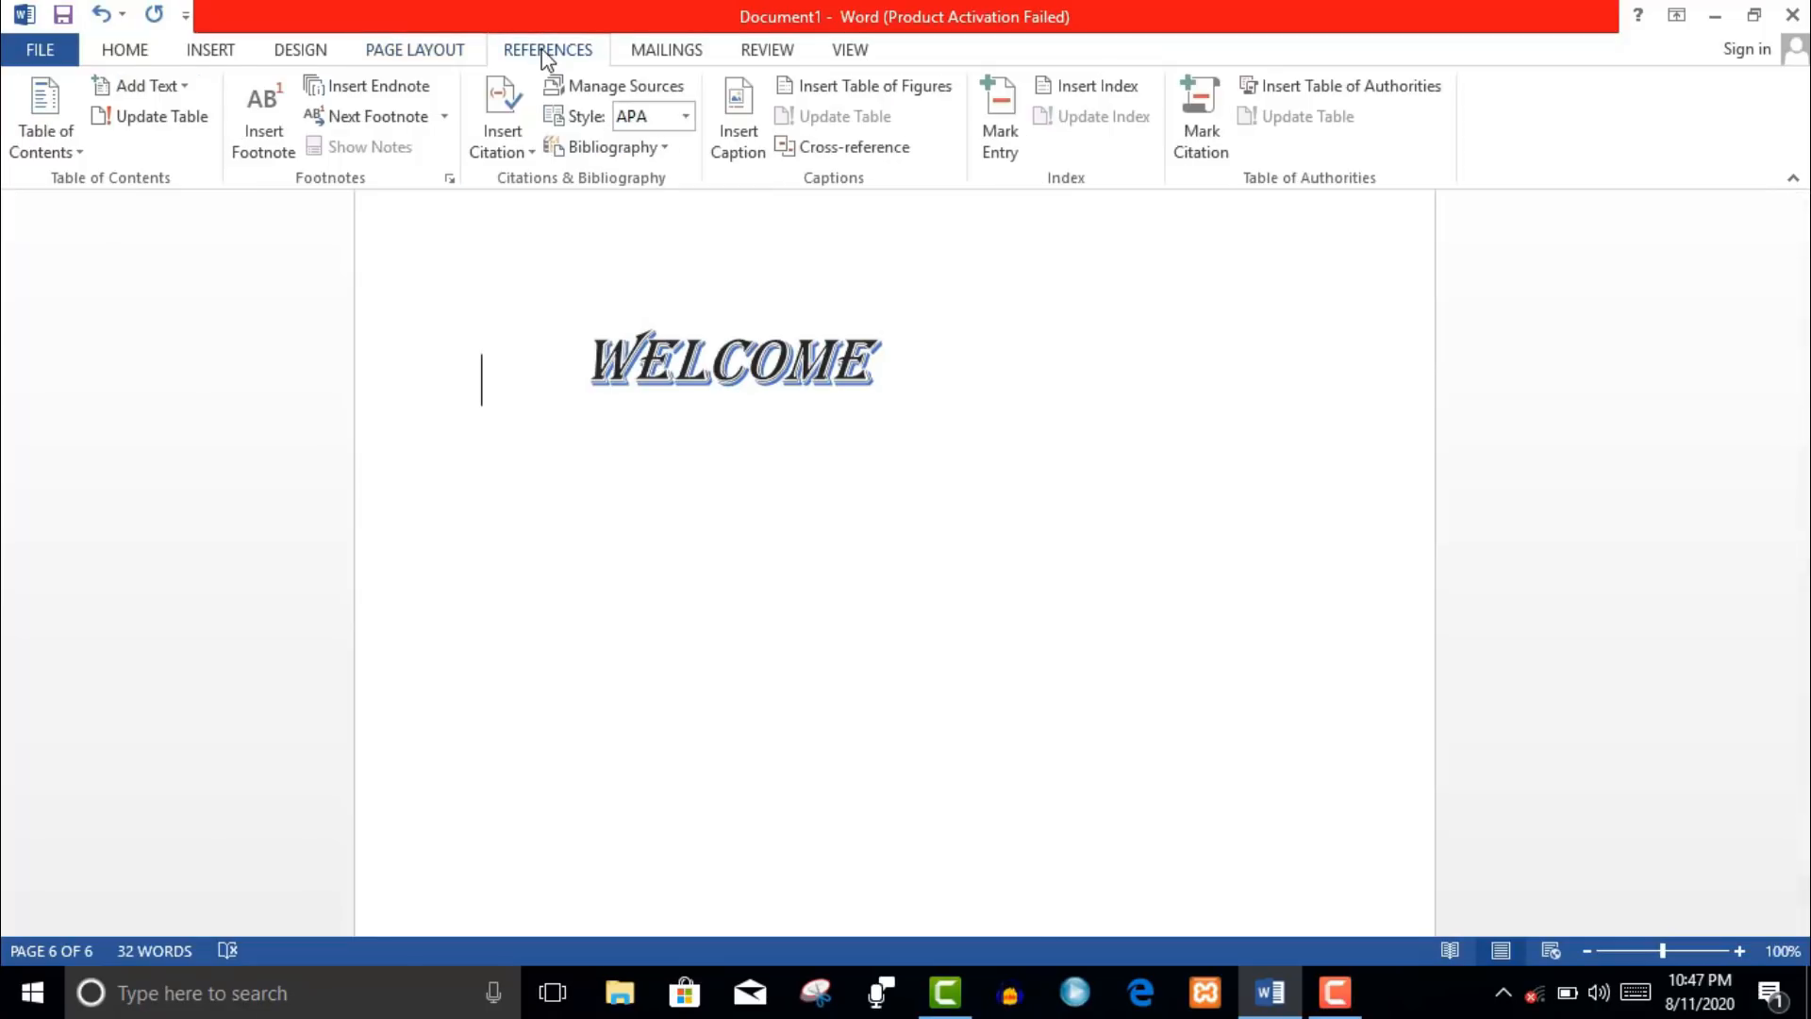
{"action": "left_click", "coordinate": [83, 156]}
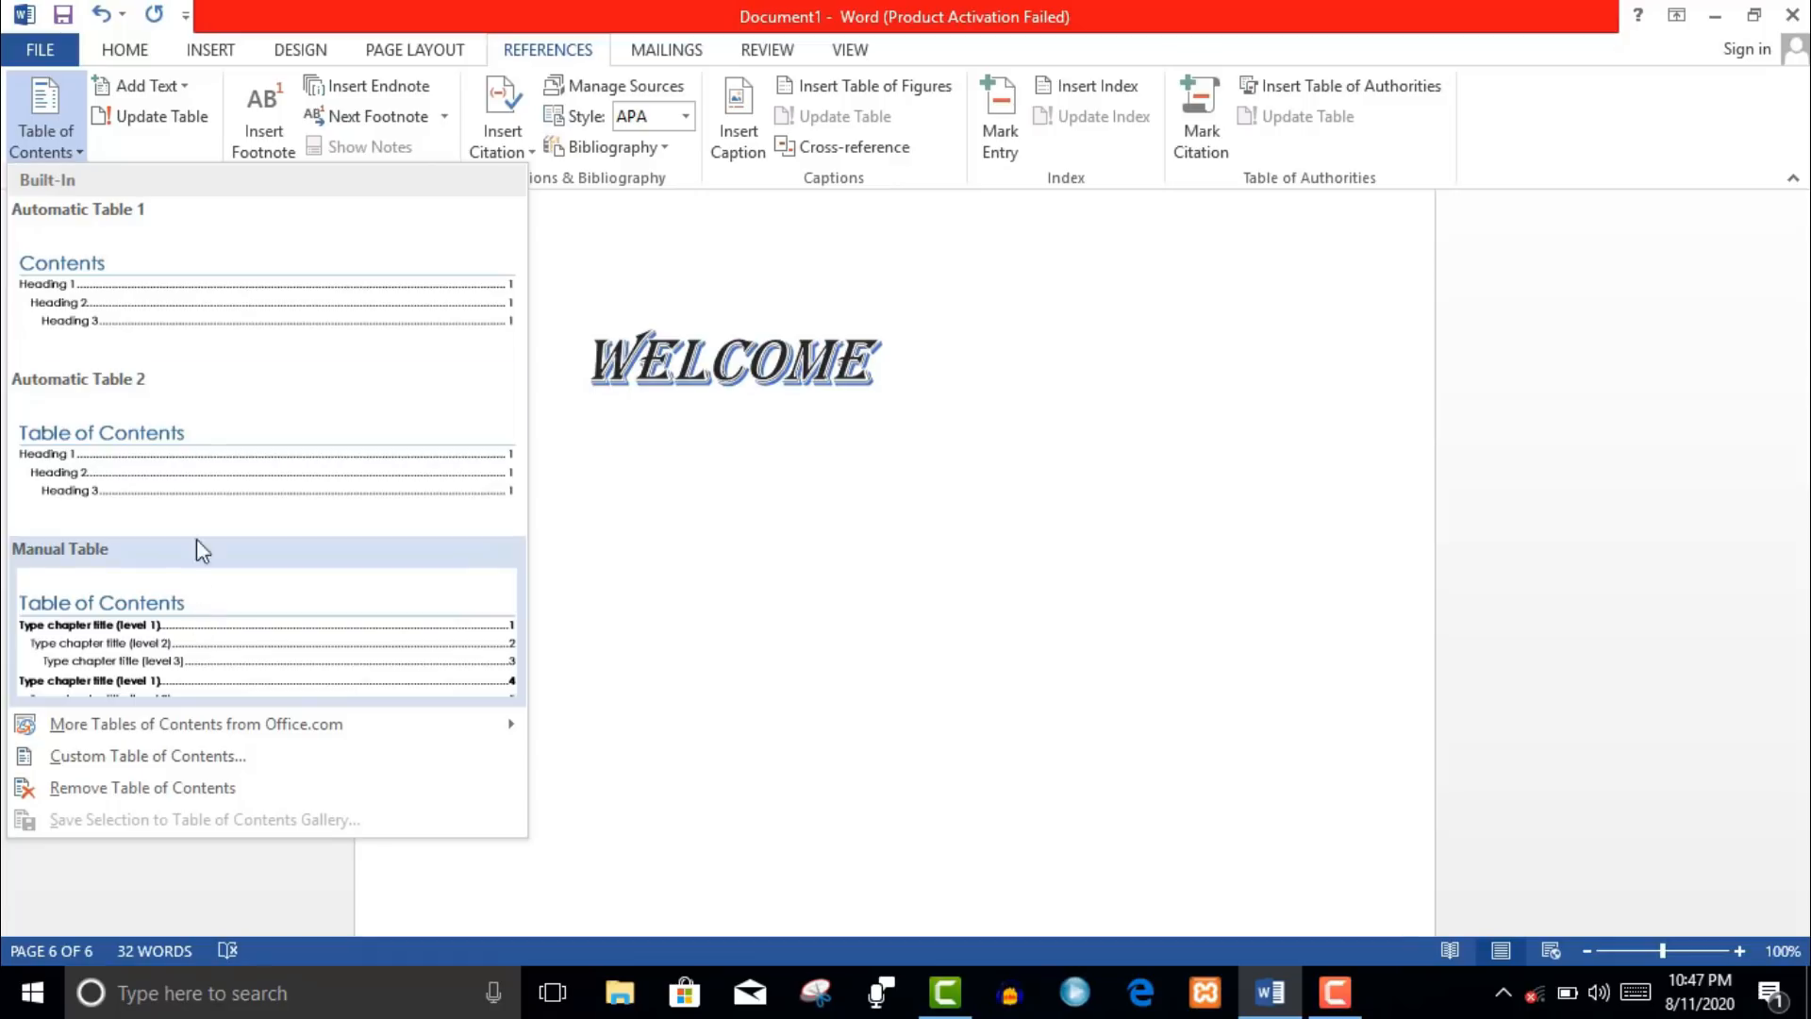
{"action": "left_click", "coordinate": [177, 341]}
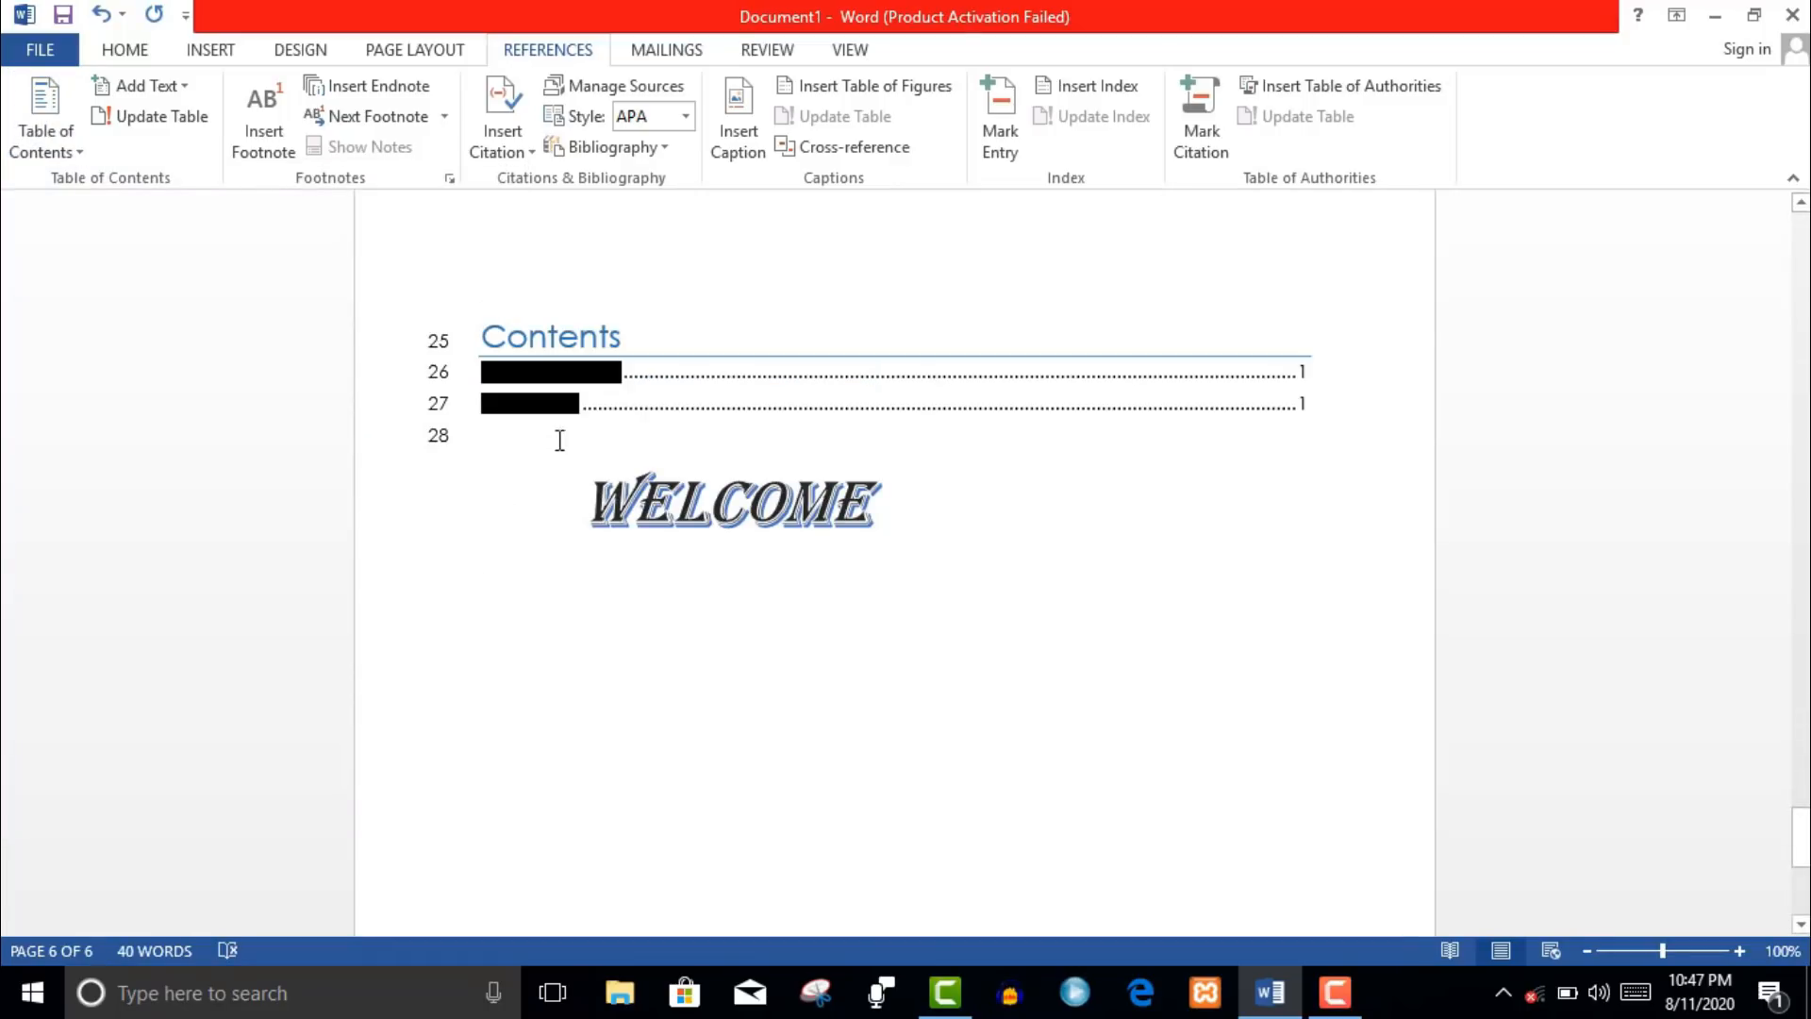
{"action": "left_click", "coordinate": [624, 347]}
{"action": "key", "text": "BackSpace"}
{"action": "key", "text": "BackSpace"}
{"action": "key", "text": "BackSpace"}
{"action": "key", "text": "BackSpace"}
{"action": "key", "text": "BackSpace"}
{"action": "key", "text": "BackSpace"}
{"action": "key", "text": "BackSpace"}
{"action": "key", "text": "BackSpace"}
{"action": "type", "text": "page"}
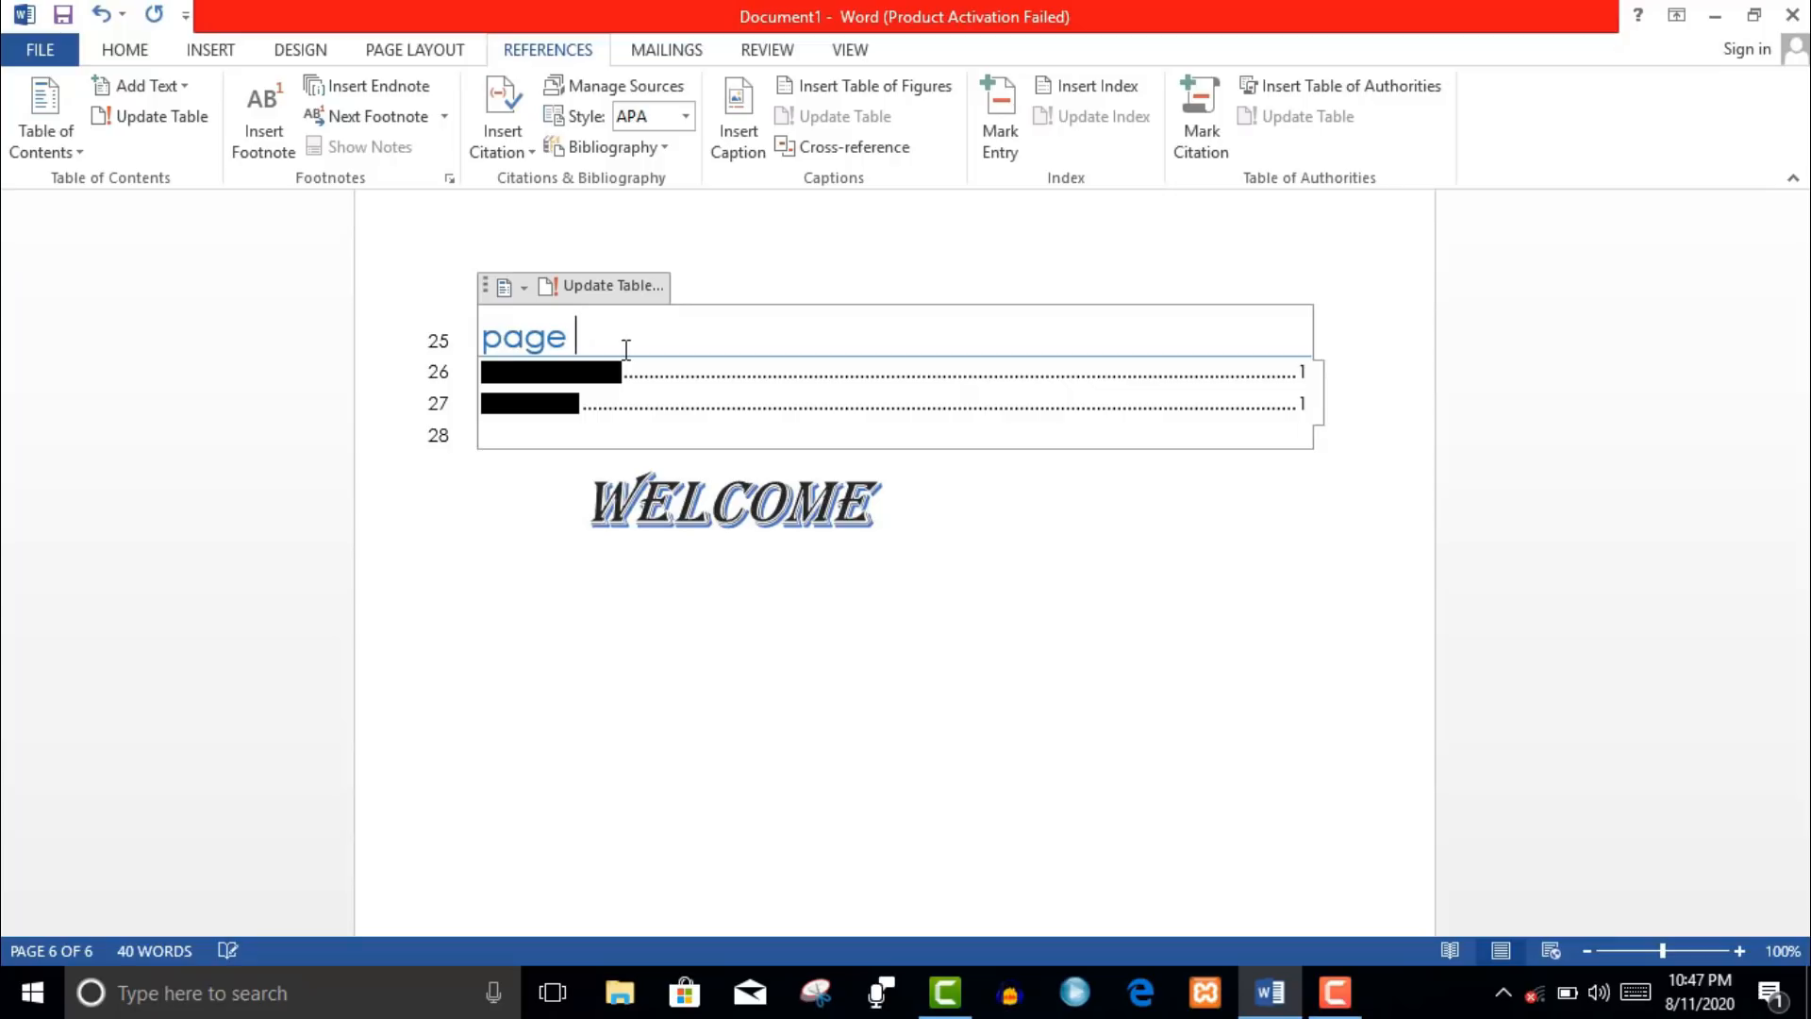
{"action": "key", "text": "BackSpace"}
{"action": "key", "text": "BackSpace"}
{"action": "key", "text": "BackSpace"}
{"action": "key", "text": "BackSpace"}
{"action": "type", "text": "thesis"}
{"action": "left_click", "coordinate": [677, 375]}
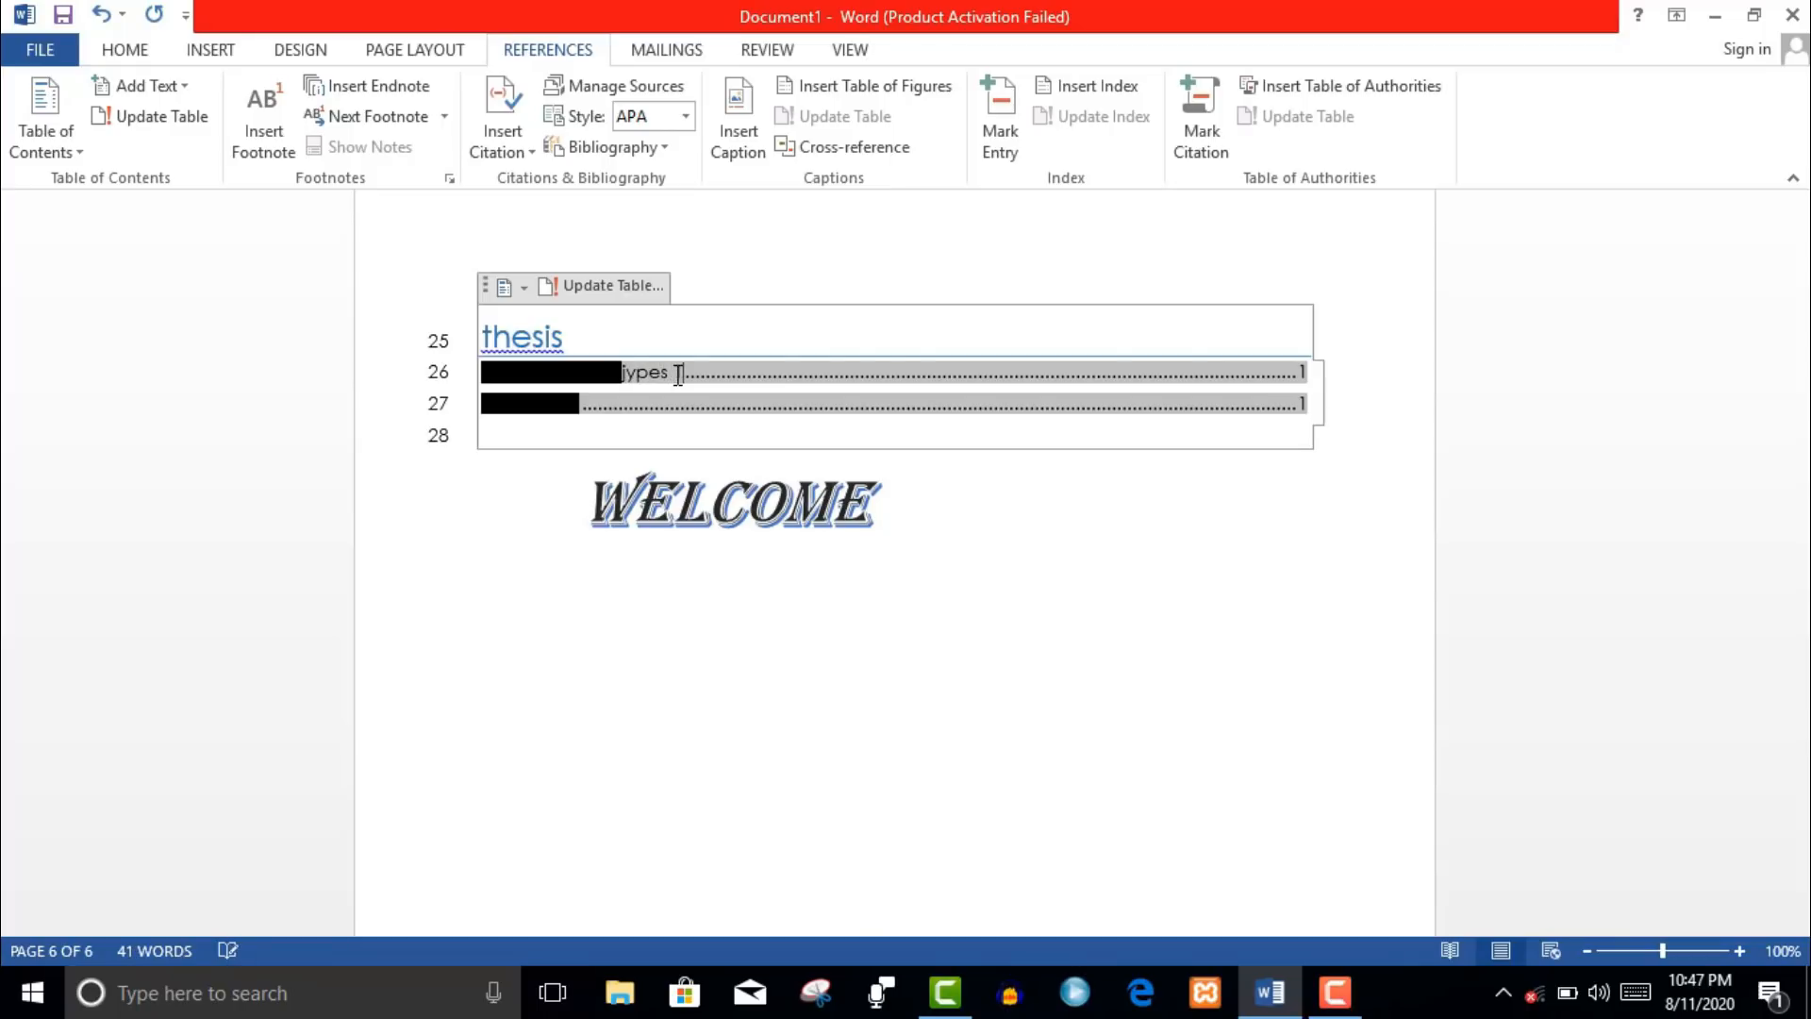
- Mark the WELCOME paragraph as a Level 1 contents entry
{"action": "left_click", "coordinate": [923, 552]}
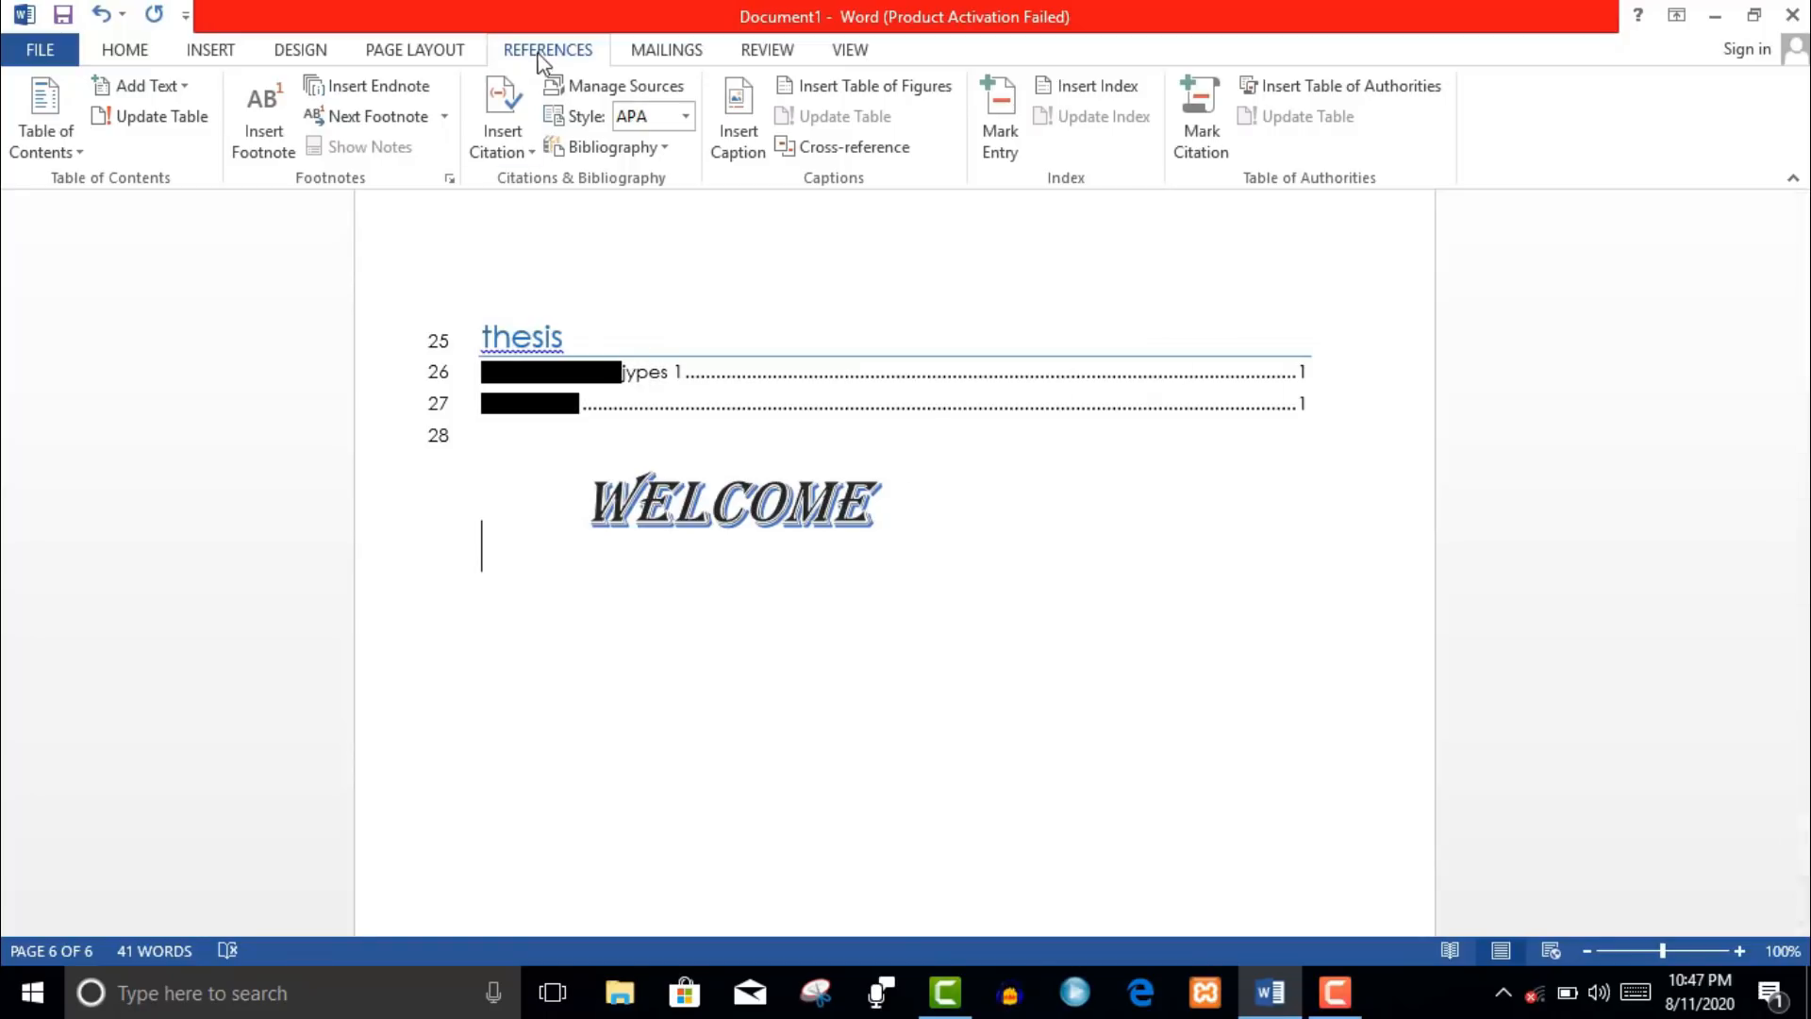
{"action": "left_click", "coordinate": [179, 86]}
{"action": "left_click", "coordinate": [200, 151]}
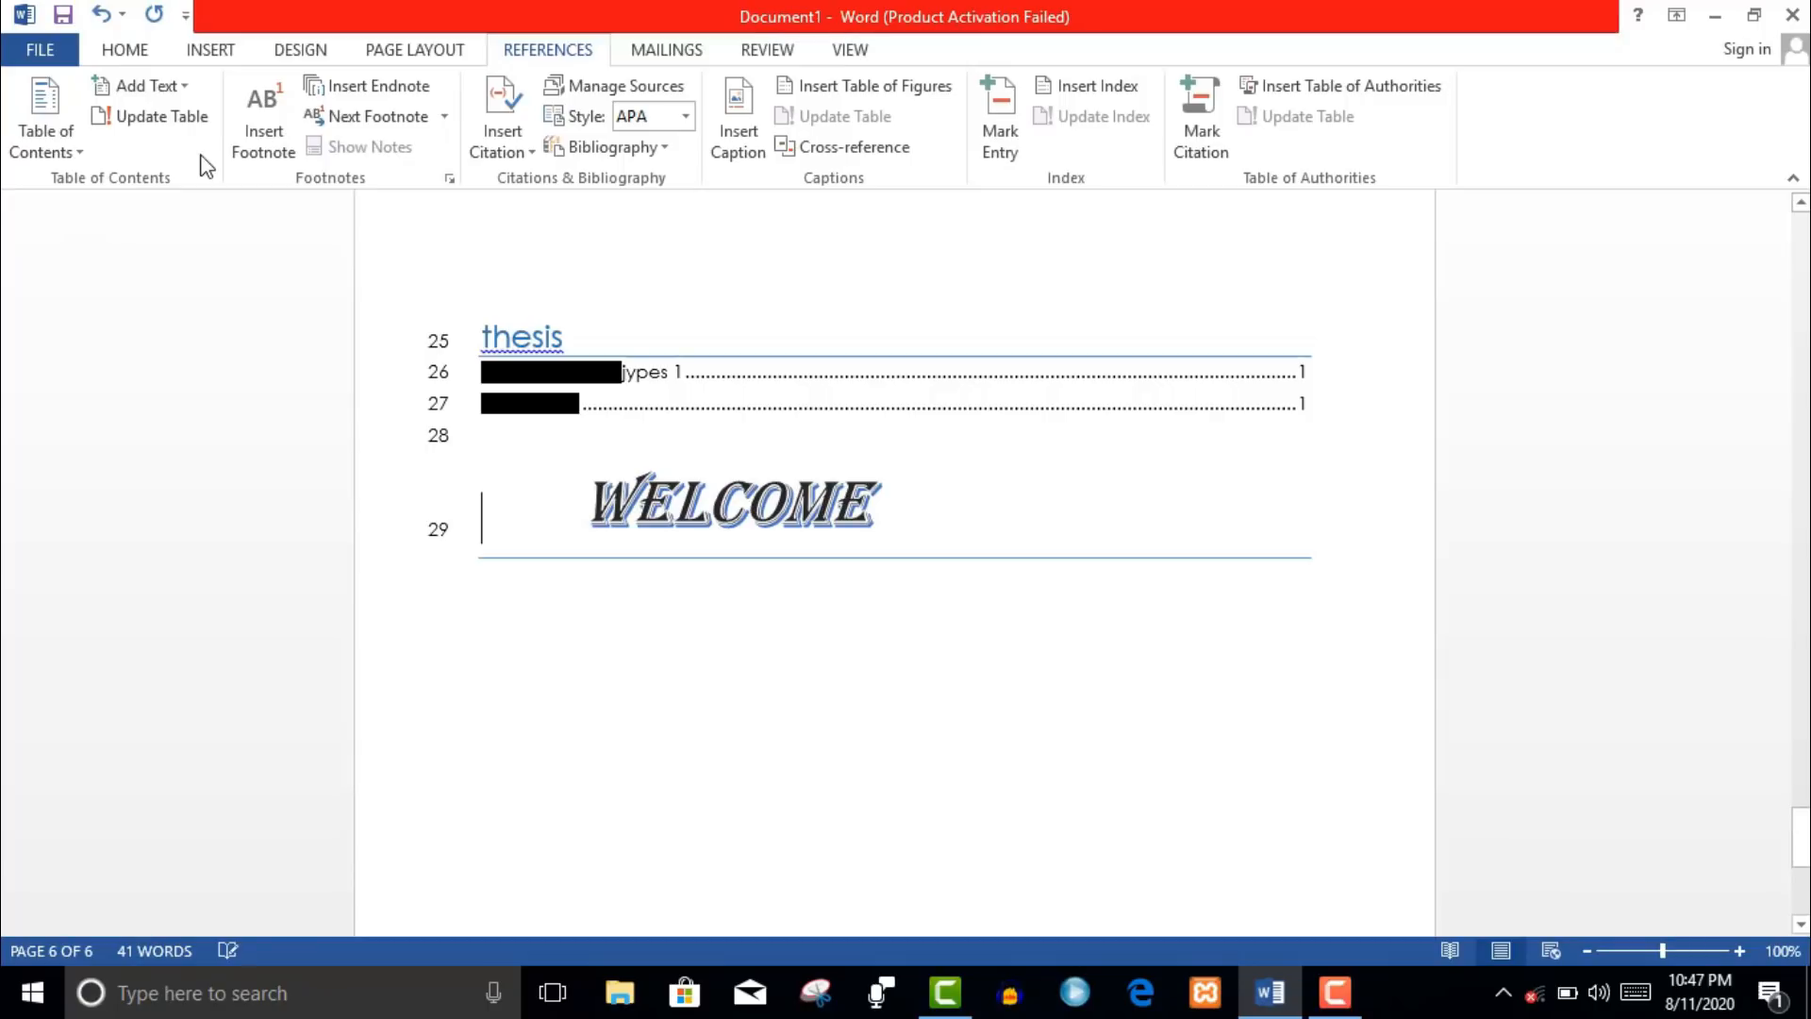
- Update the entire table of contents
{"action": "left_click", "coordinate": [187, 90]}
{"action": "left_click", "coordinate": [192, 98]}
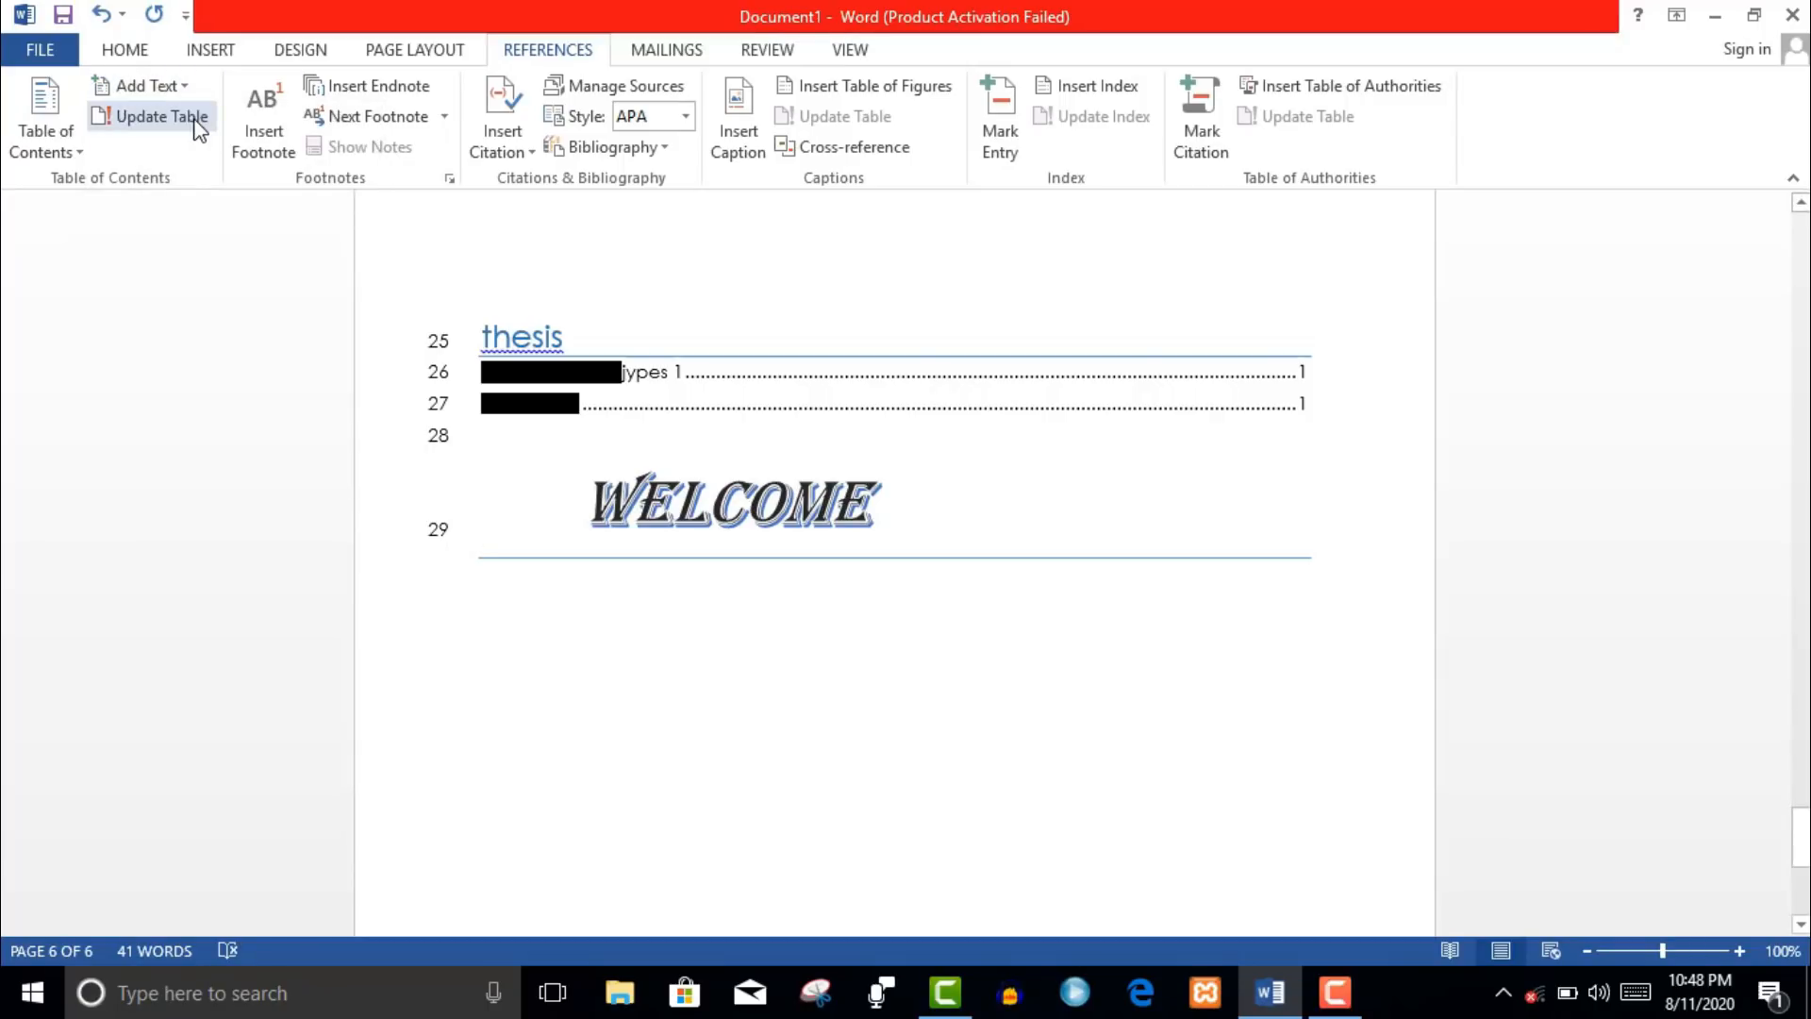
{"action": "left_click", "coordinate": [196, 122]}
{"action": "left_click", "coordinate": [841, 500]}
{"action": "left_click", "coordinate": [844, 471]}
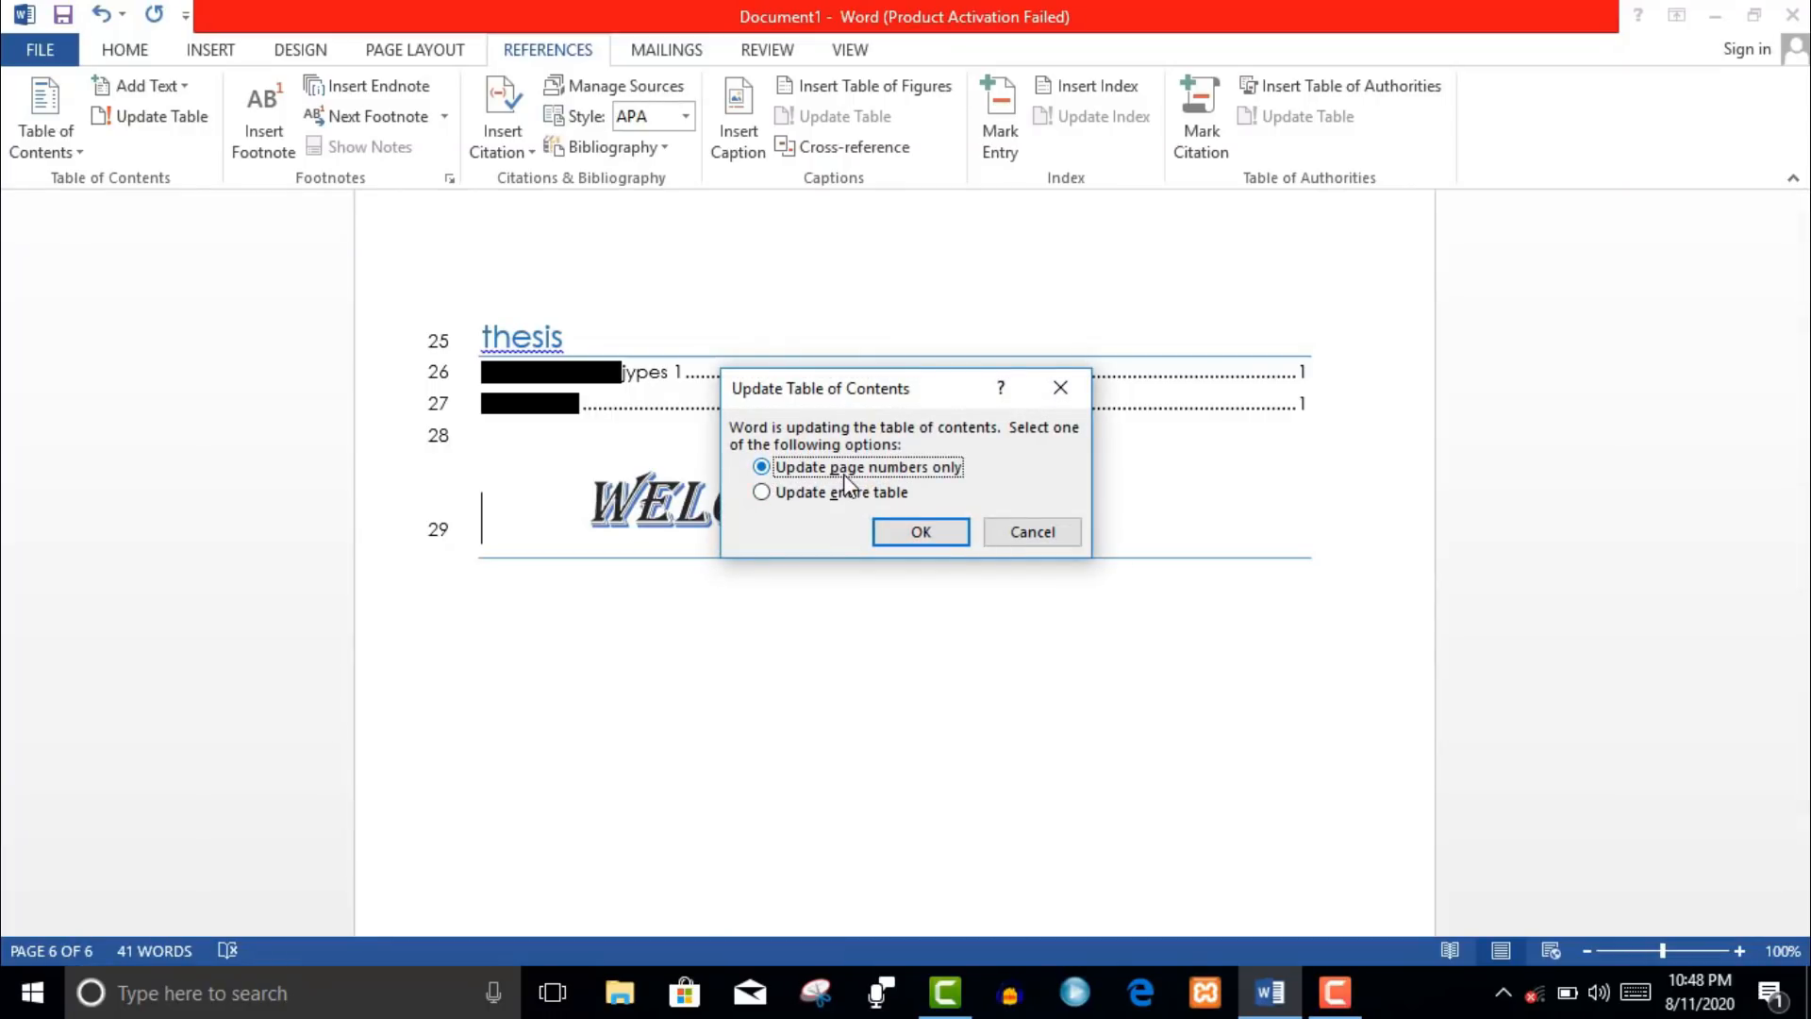
{"action": "left_click", "coordinate": [854, 492]}
{"action": "left_click", "coordinate": [921, 532]}
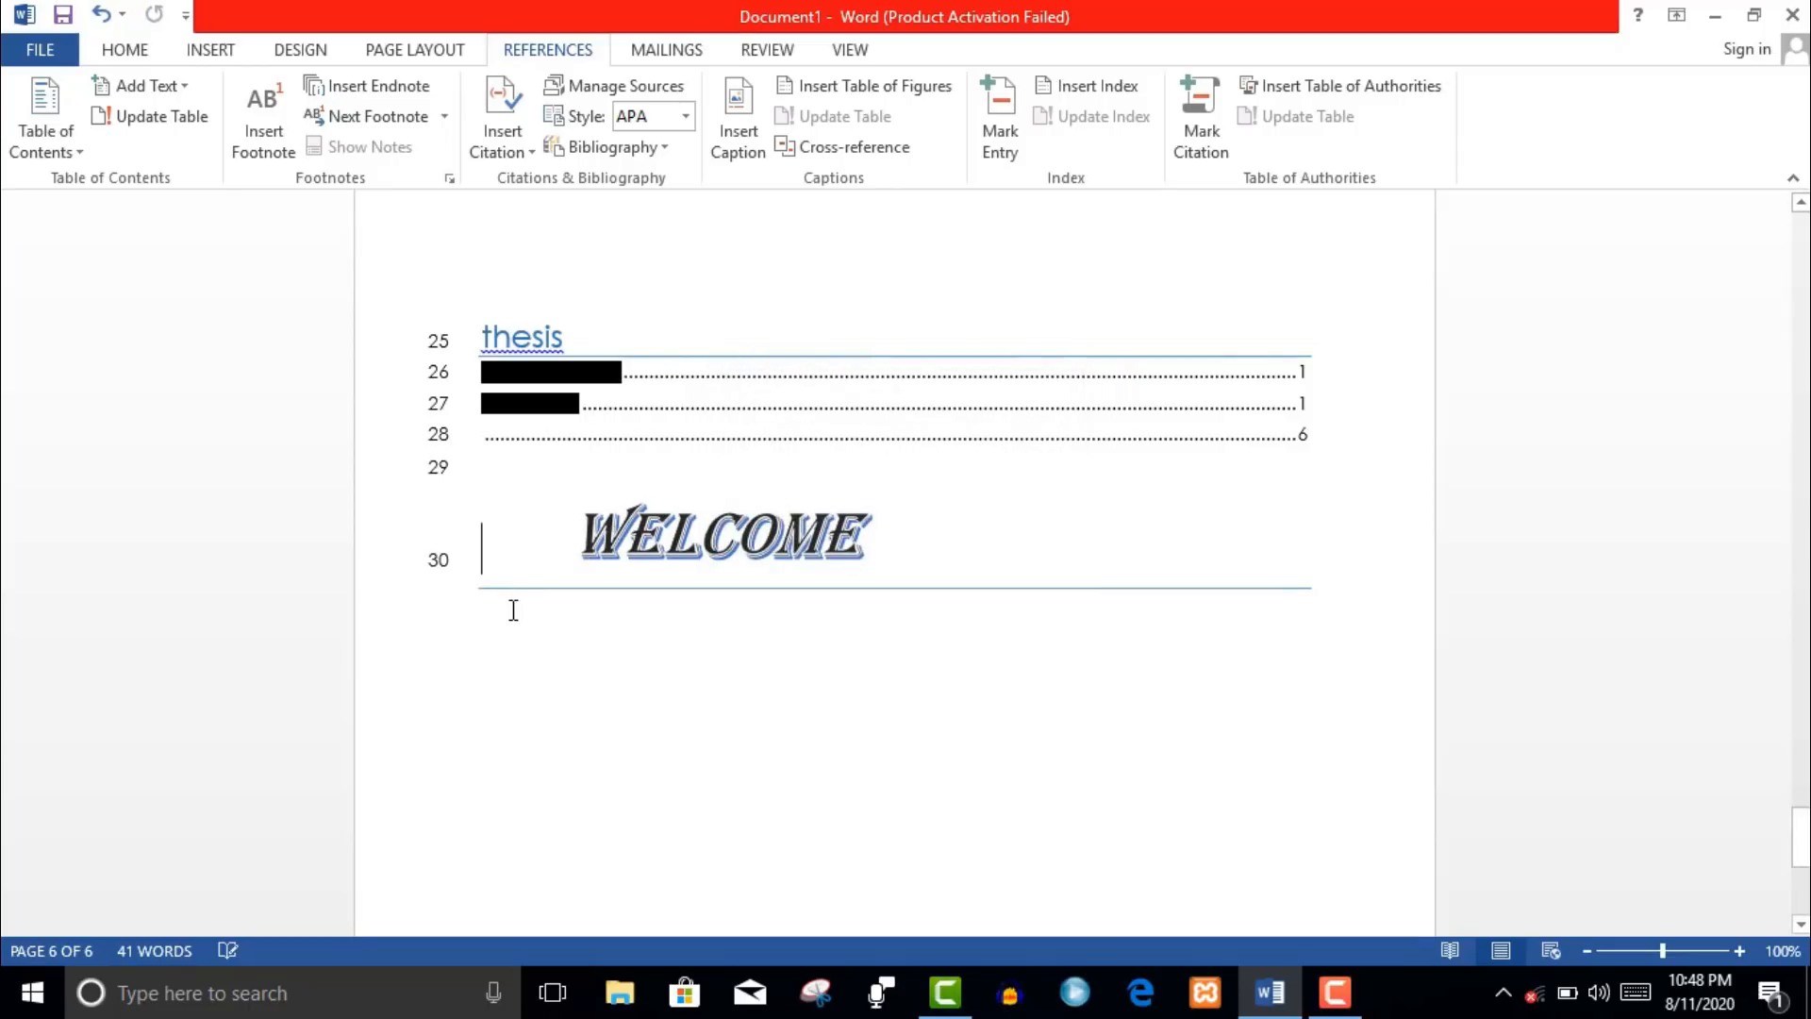
{"action": "left_click", "coordinate": [263, 142]}
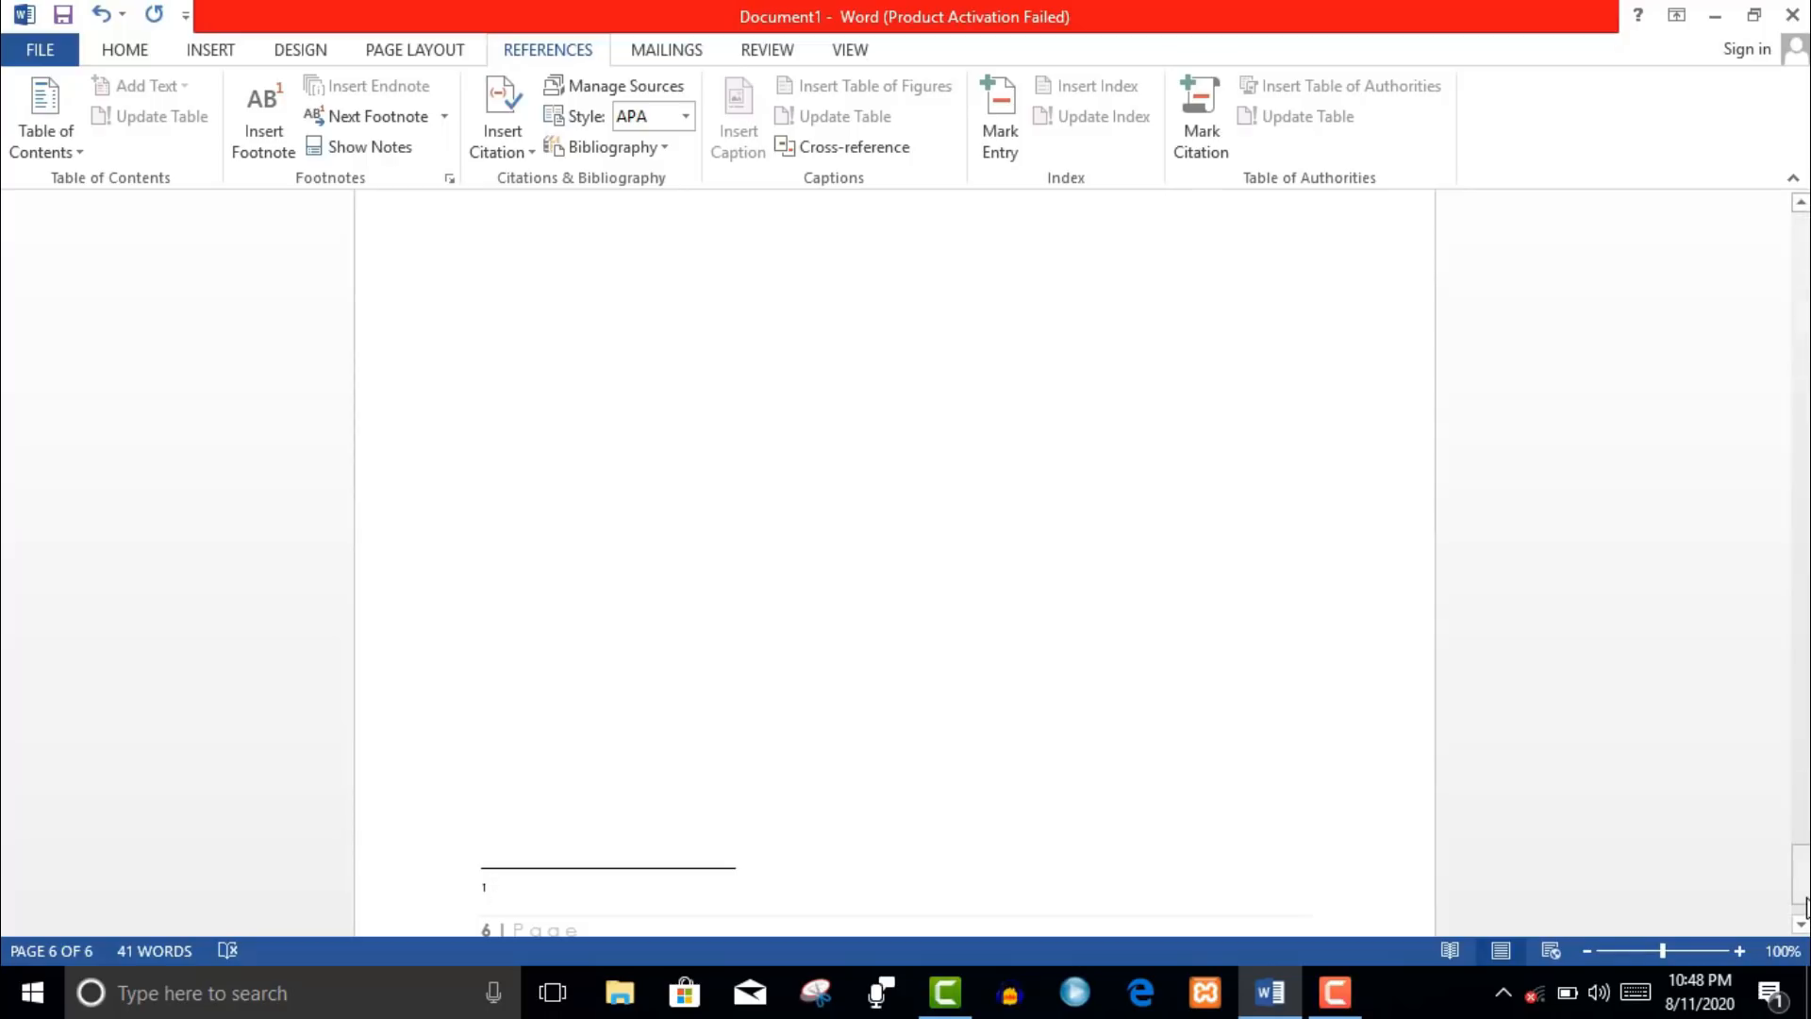
- Enter 'kkPage' as the footnote text and insert an endnote at the WELCOME line
{"action": "type", "text": "kk"}
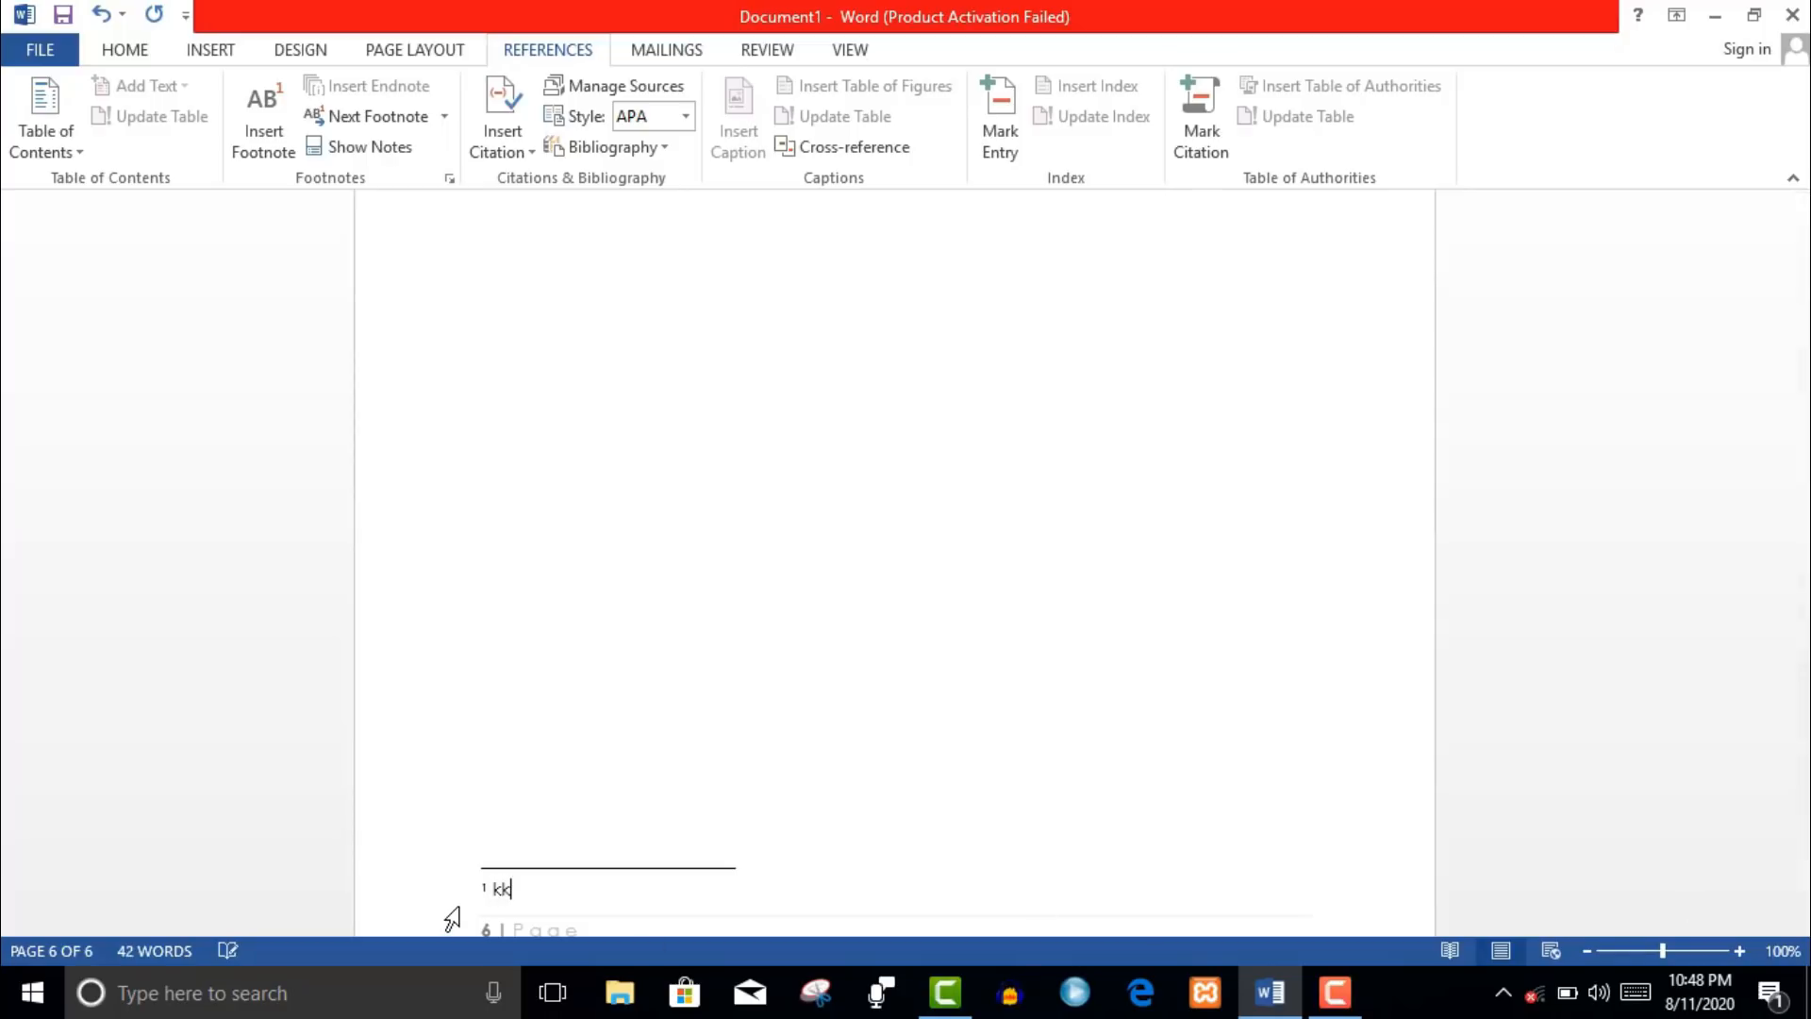
{"action": "type", "text": "Page"}
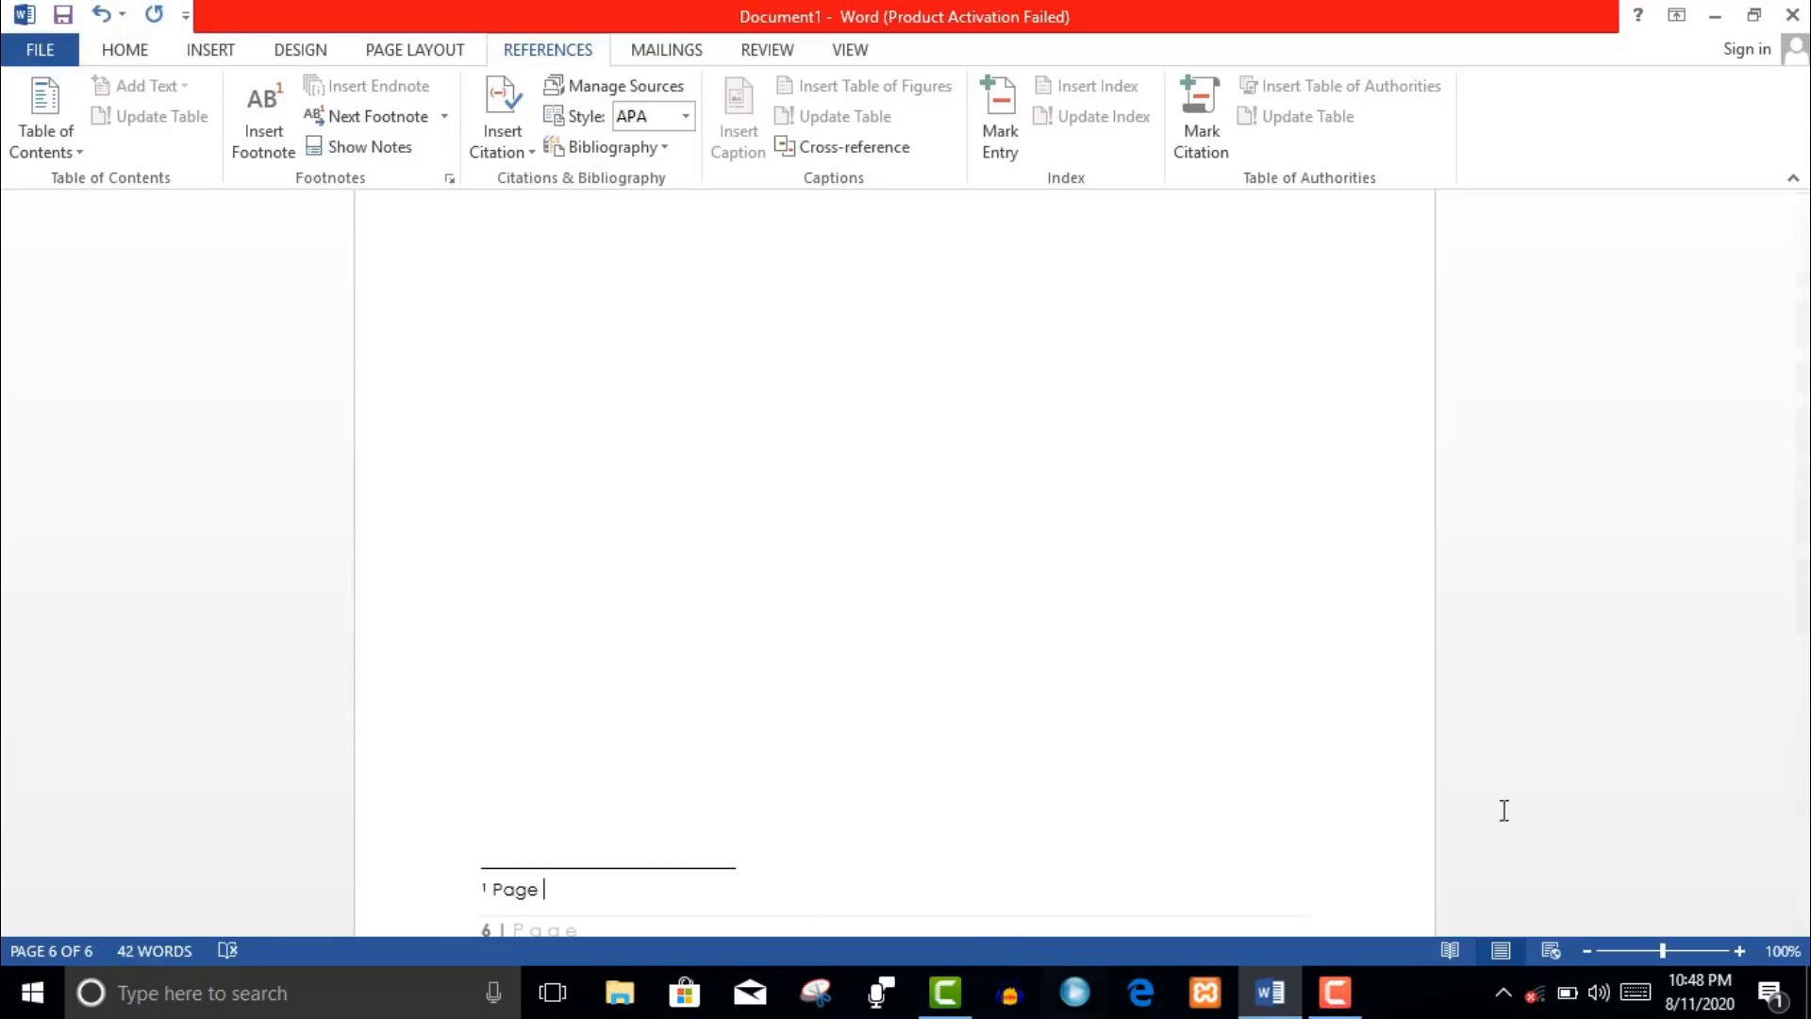
{"action": "mouse_move", "coordinate": [1802, 844]}
{"action": "left_mouse_down"}
{"action": "mouse_move", "coordinate": [1805, 860]}
{"action": "mouse_move", "coordinate": [1805, 819]}
{"action": "mouse_move", "coordinate": [1805, 837]}
{"action": "left_mouse_up"}
{"action": "left_click", "coordinate": [552, 654]}
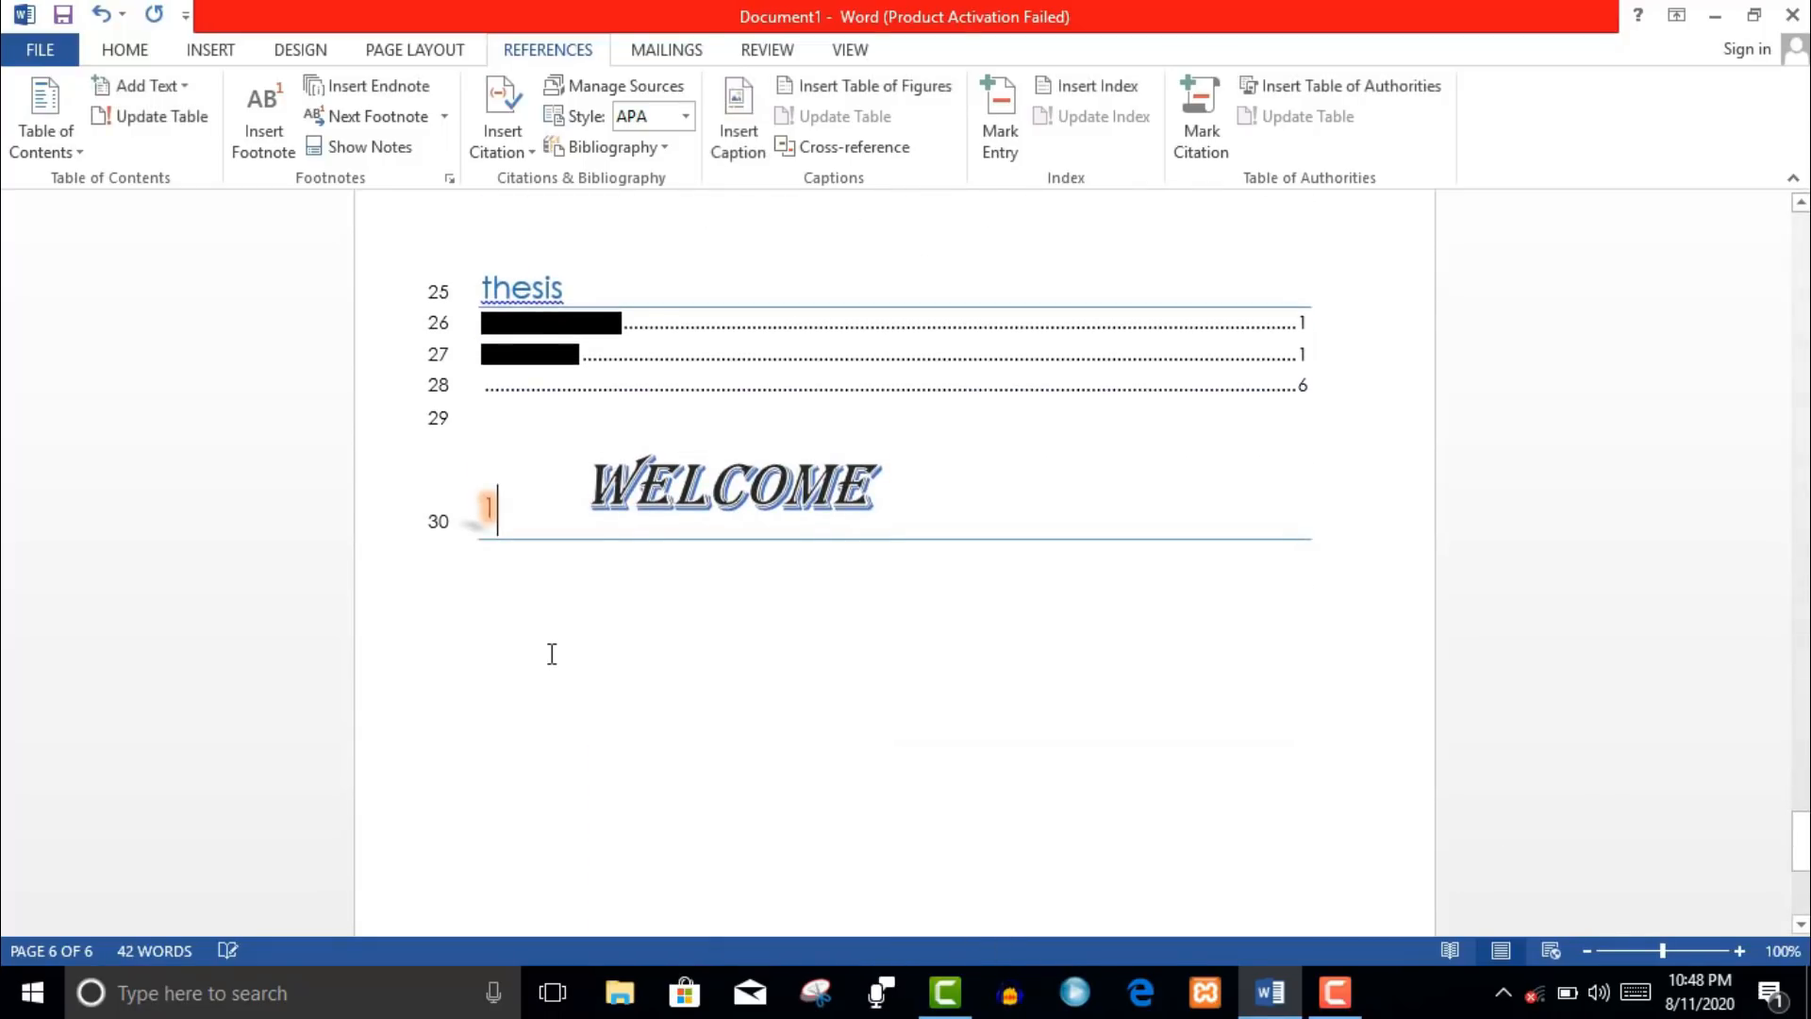
{"action": "left_click", "coordinate": [428, 98]}
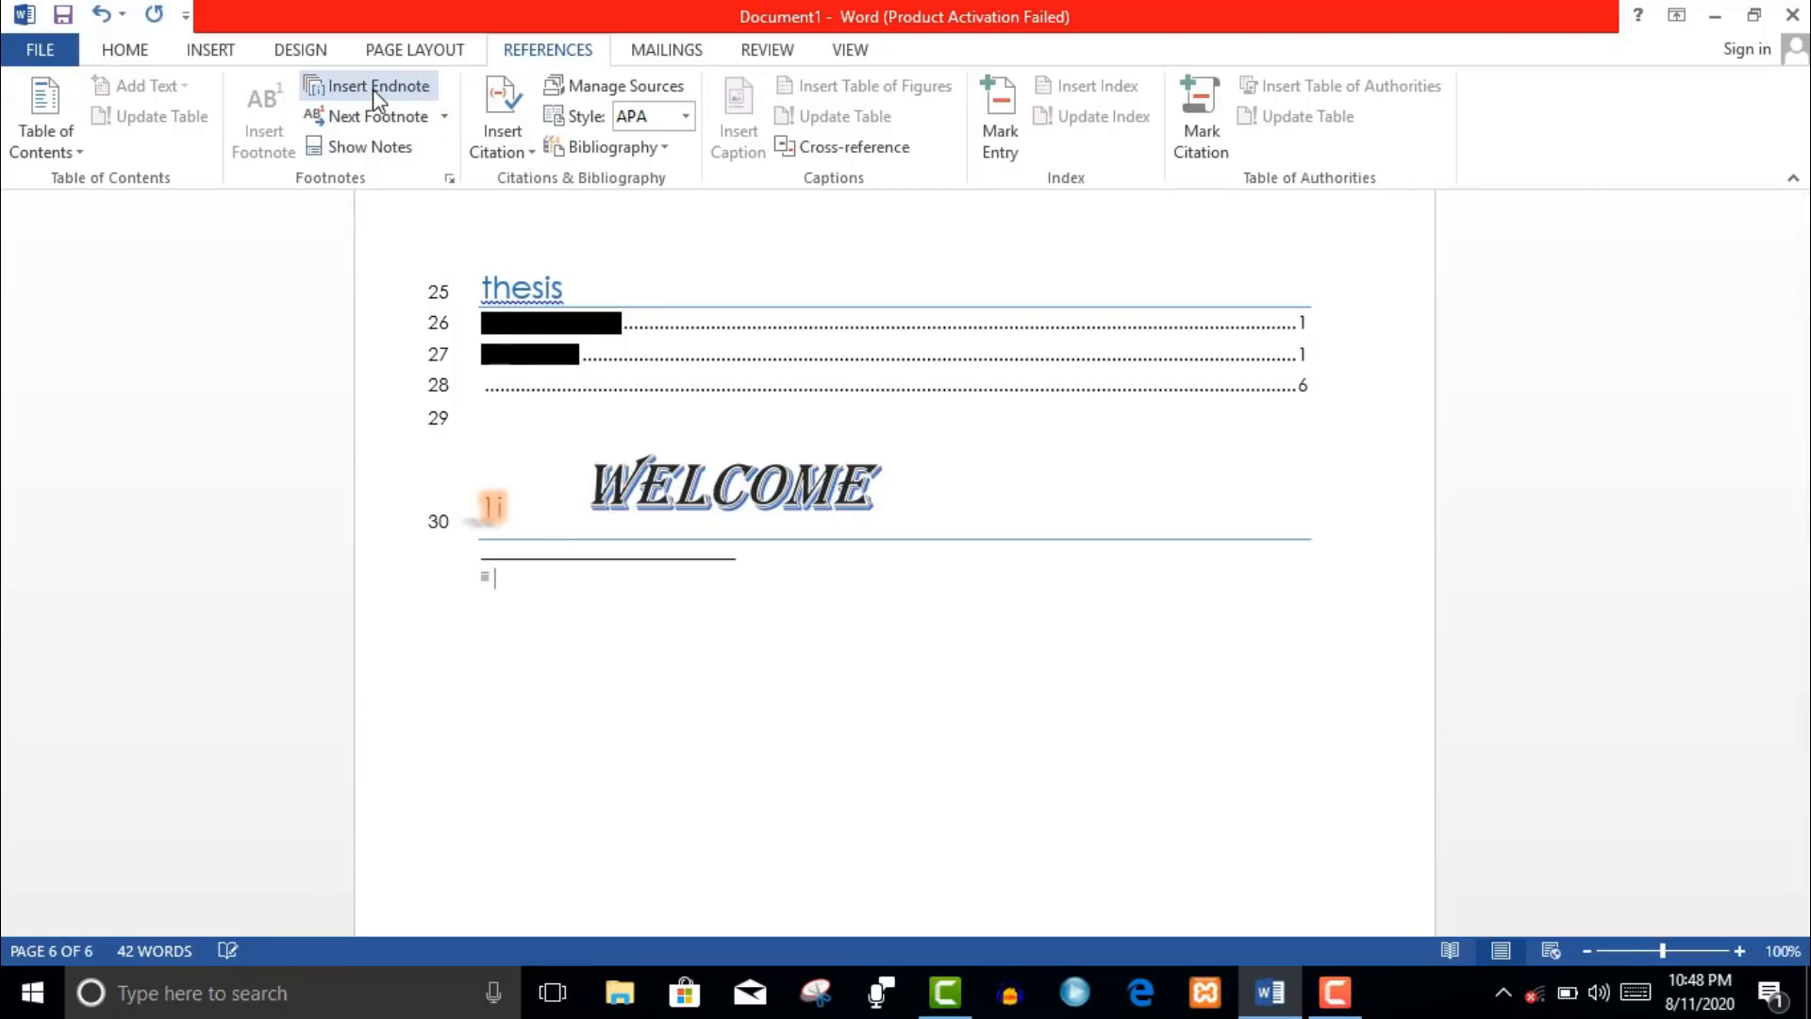
- Use Show Notes to display the endnote area
{"action": "left_click", "coordinate": [530, 567]}
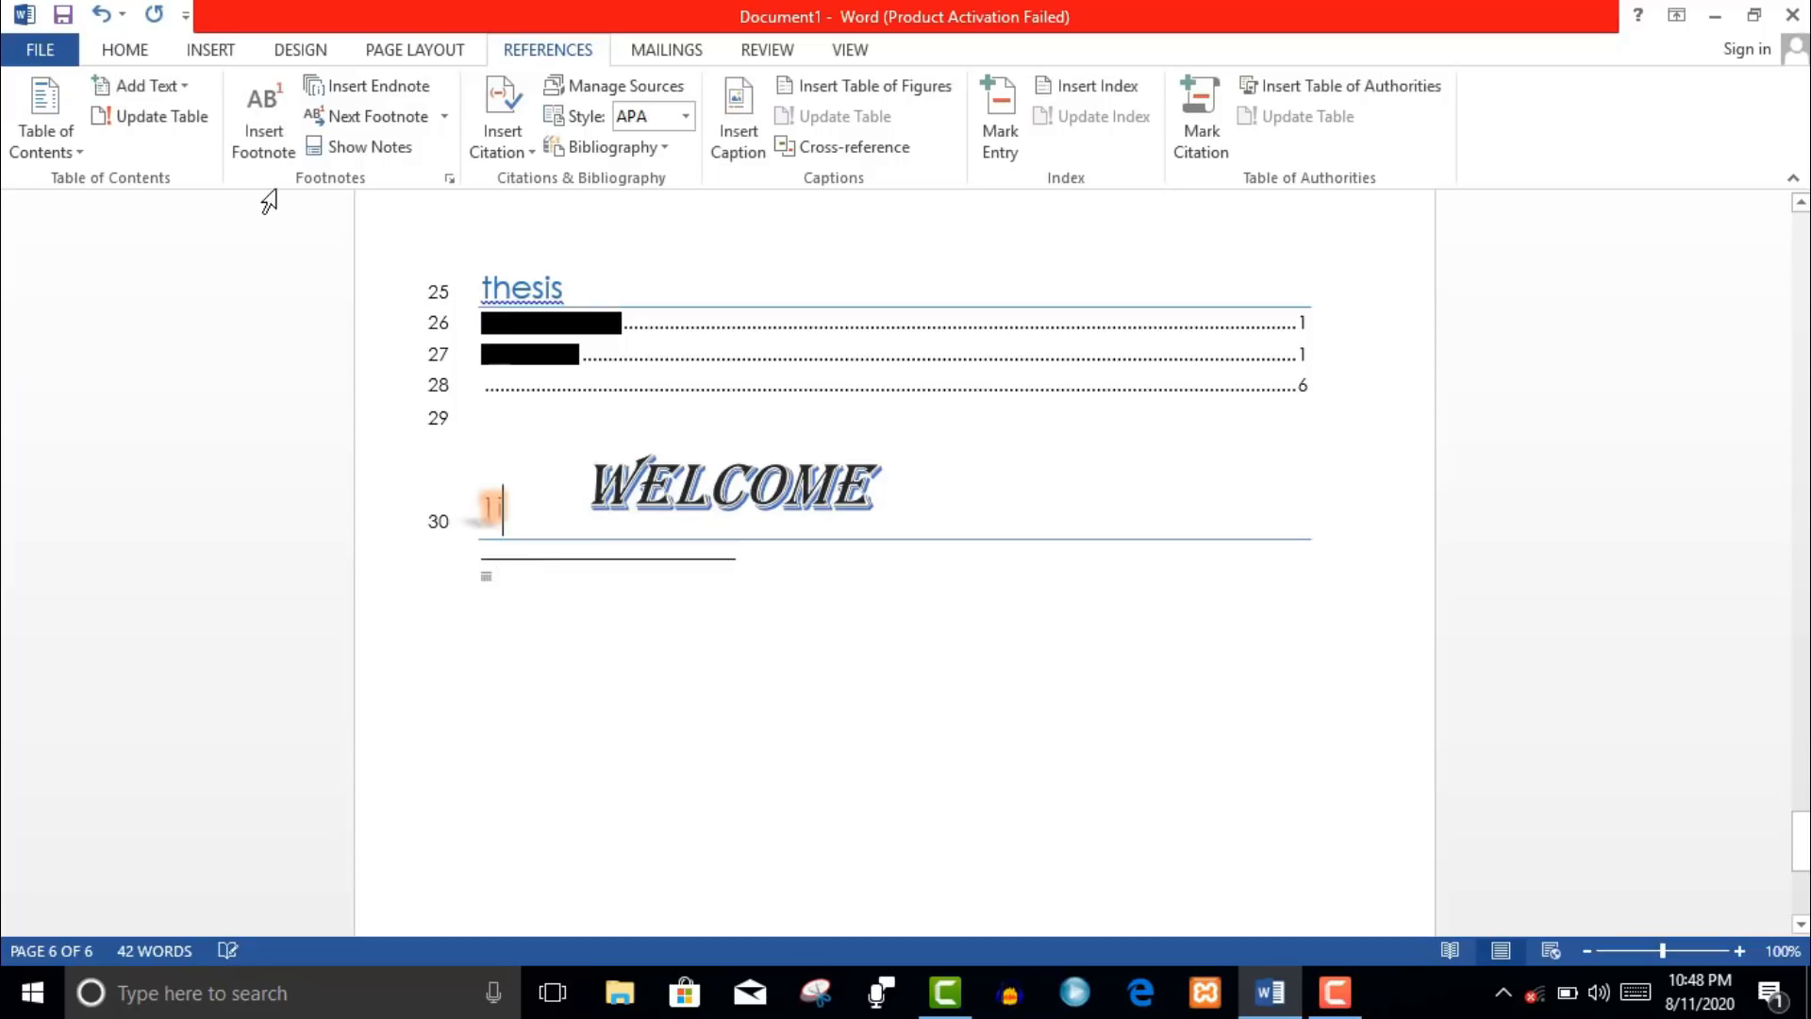
{"action": "left_click", "coordinate": [441, 118]}
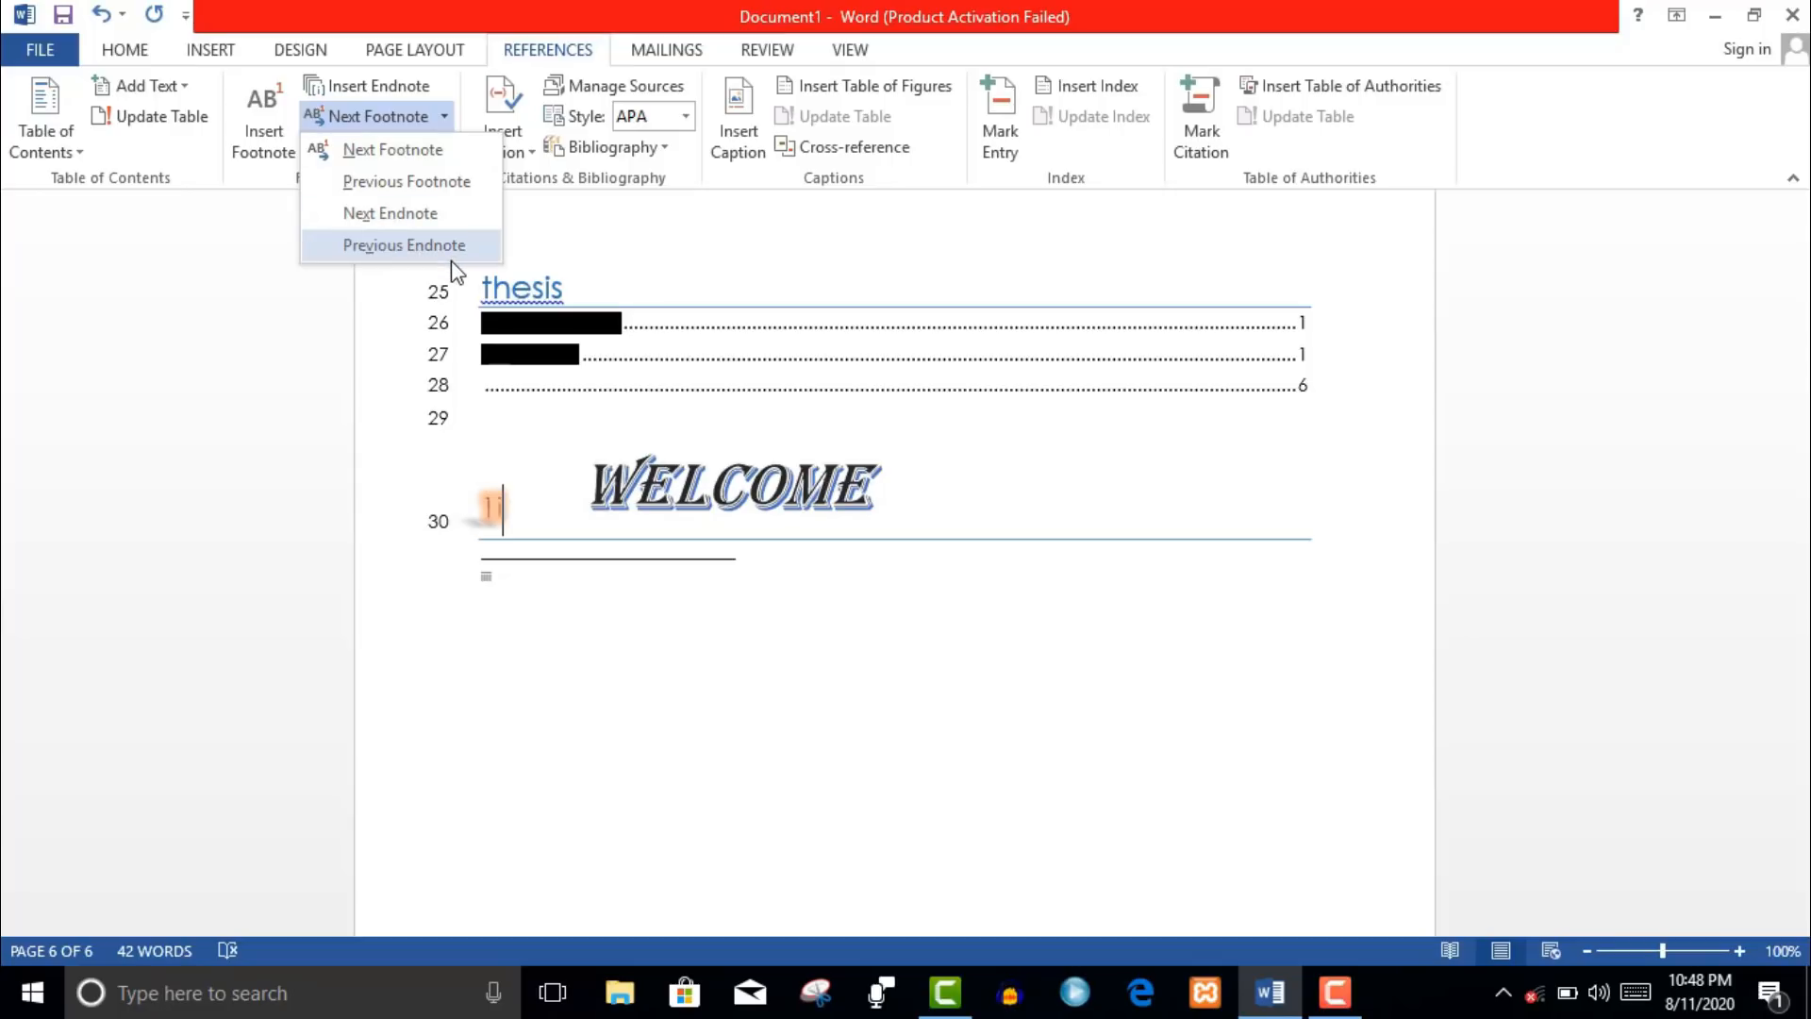
{"action": "left_click", "coordinate": [440, 153]}
{"action": "left_click", "coordinate": [413, 162]}
{"action": "left_click", "coordinate": [854, 499]}
{"action": "left_click", "coordinate": [892, 540]}
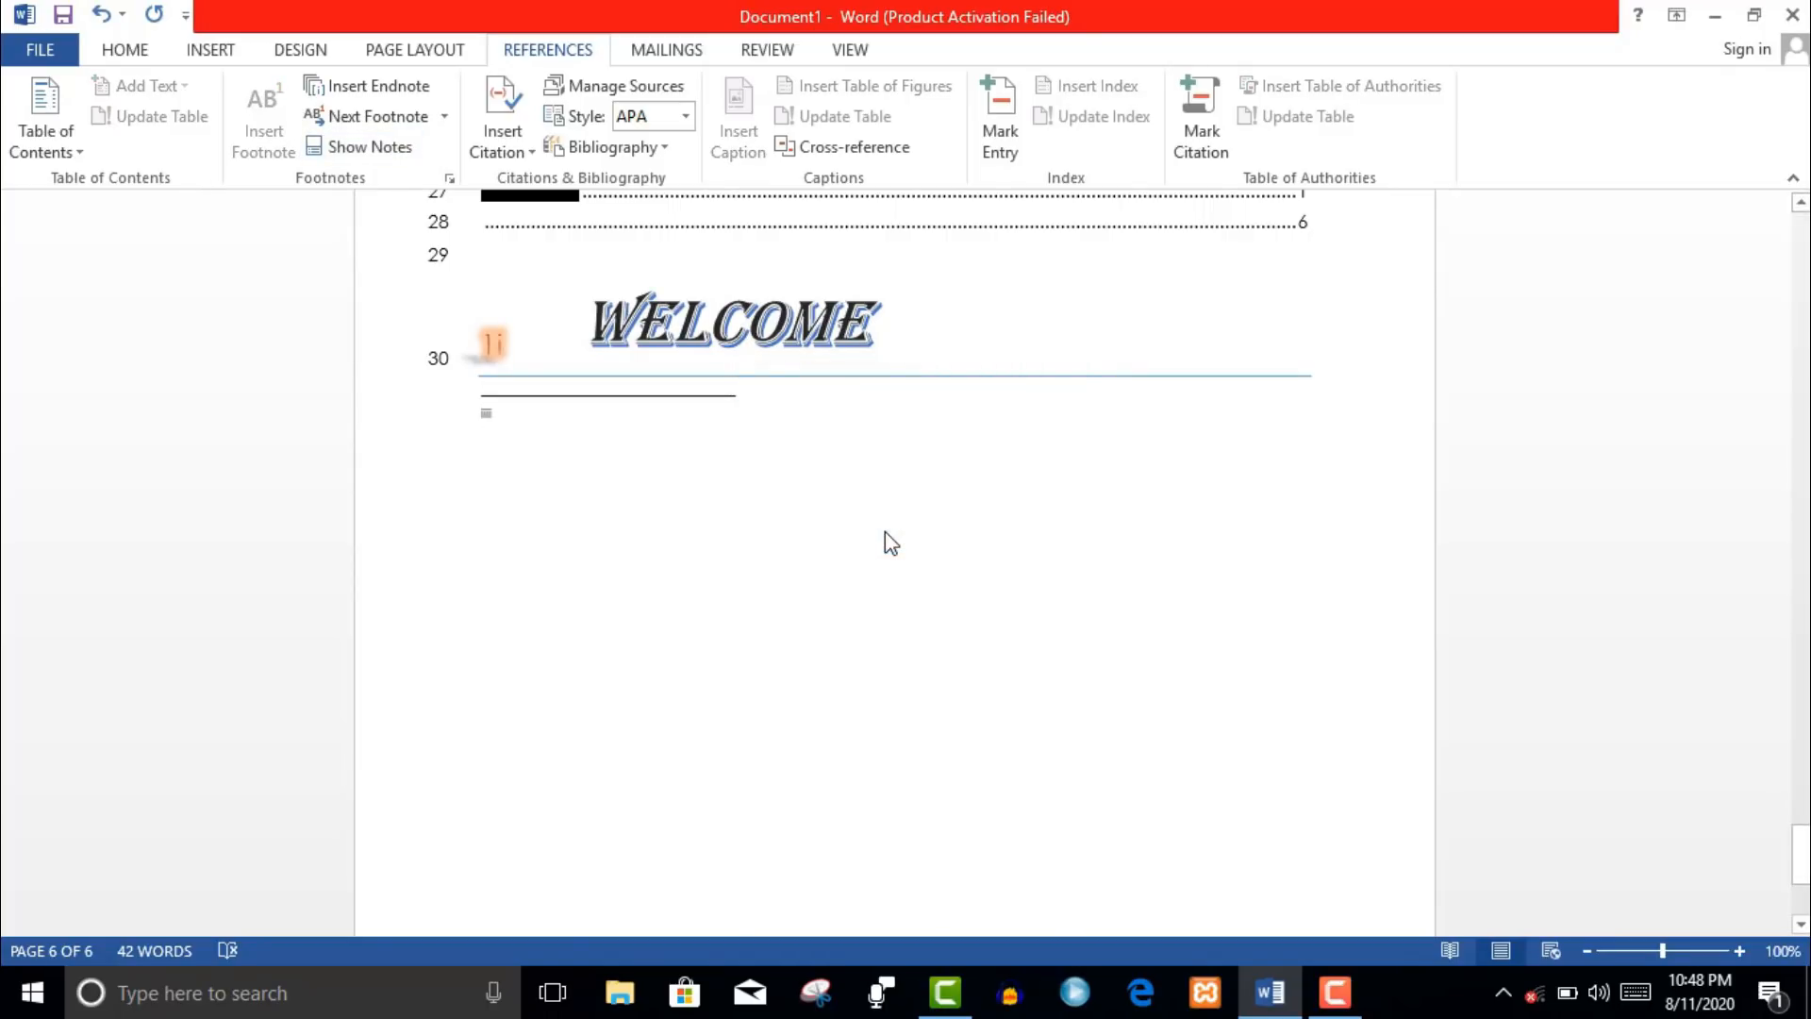
- Go through the Create Source form fields and cancel it without adding a source
{"action": "left_click", "coordinate": [535, 158]}
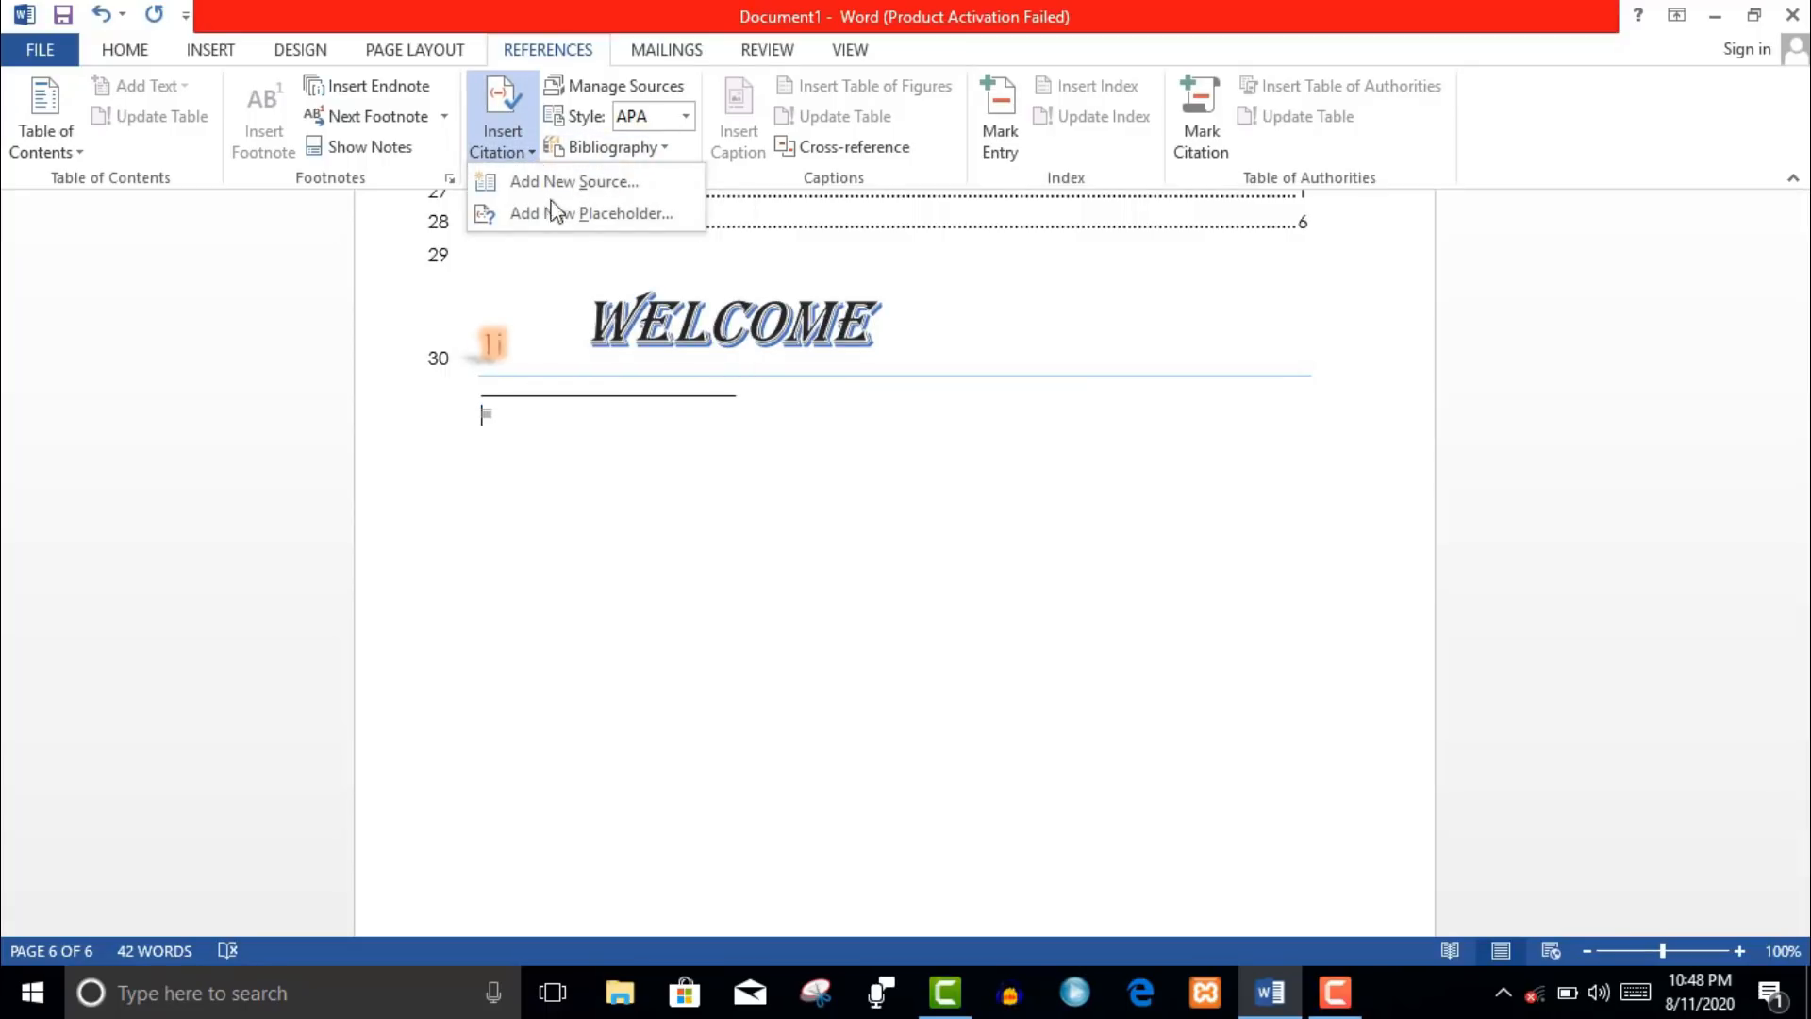
{"action": "left_click", "coordinate": [610, 195]}
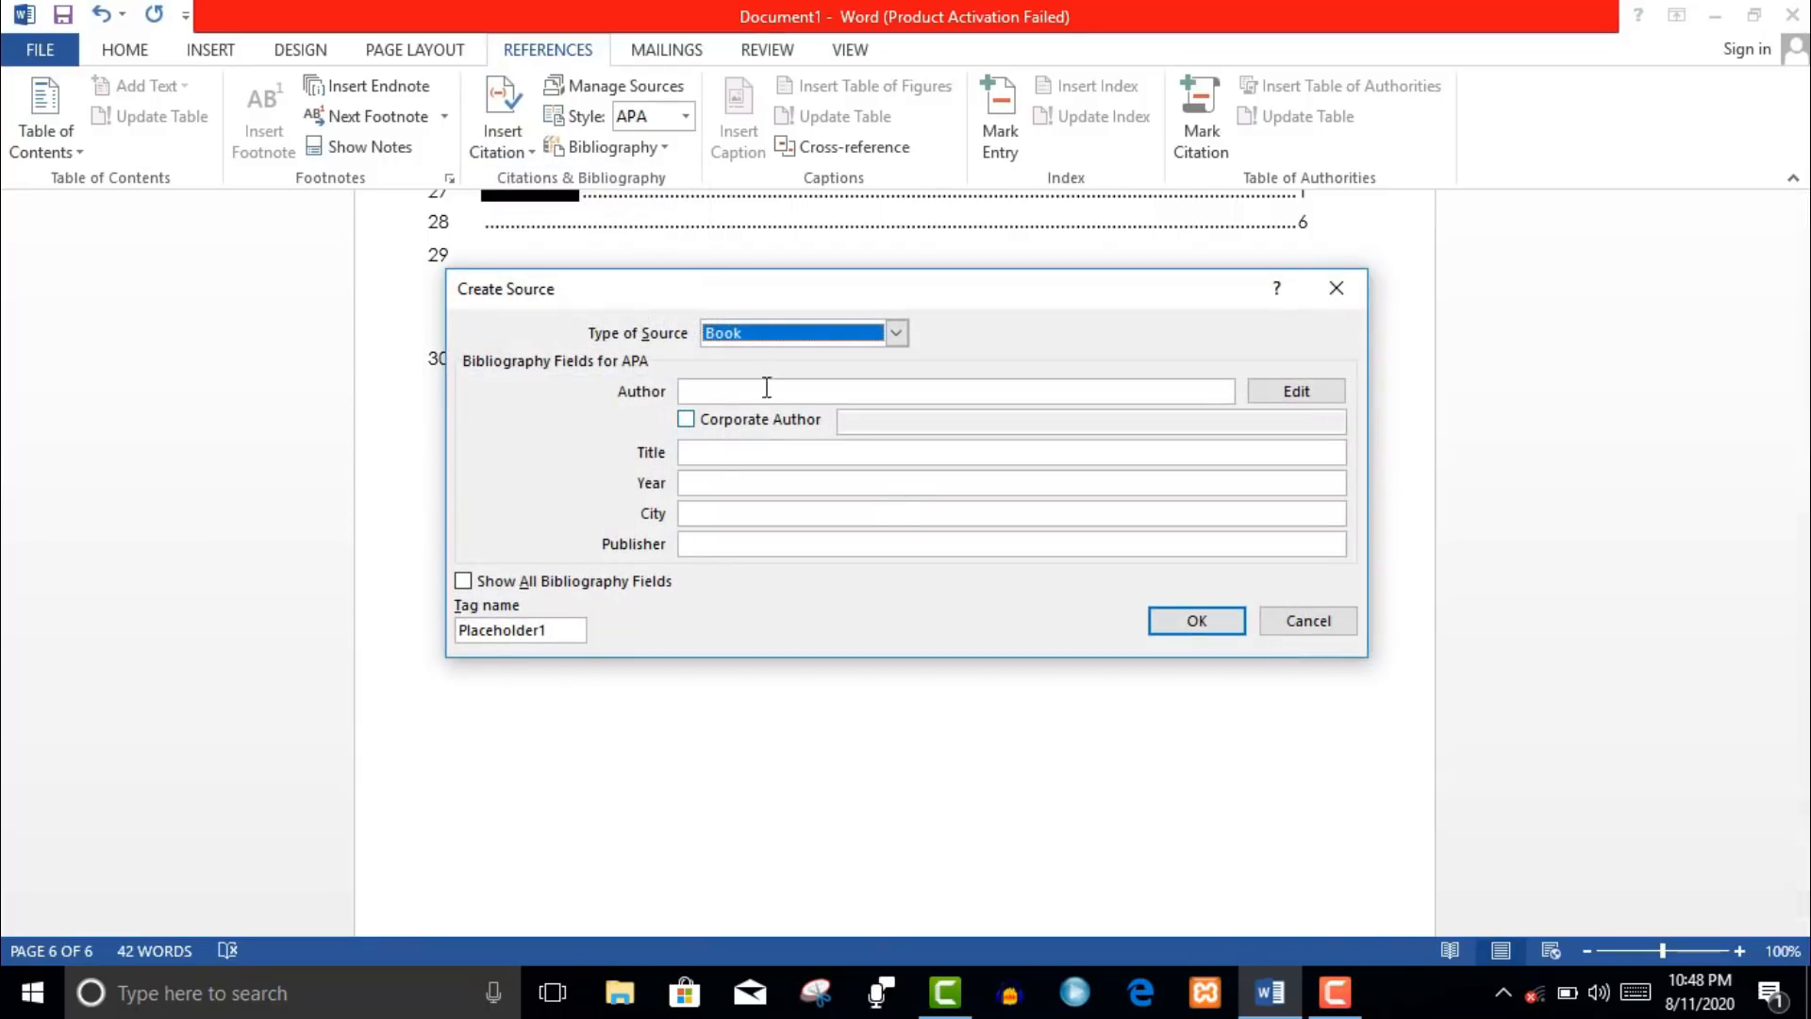
{"action": "left_click", "coordinate": [798, 393]}
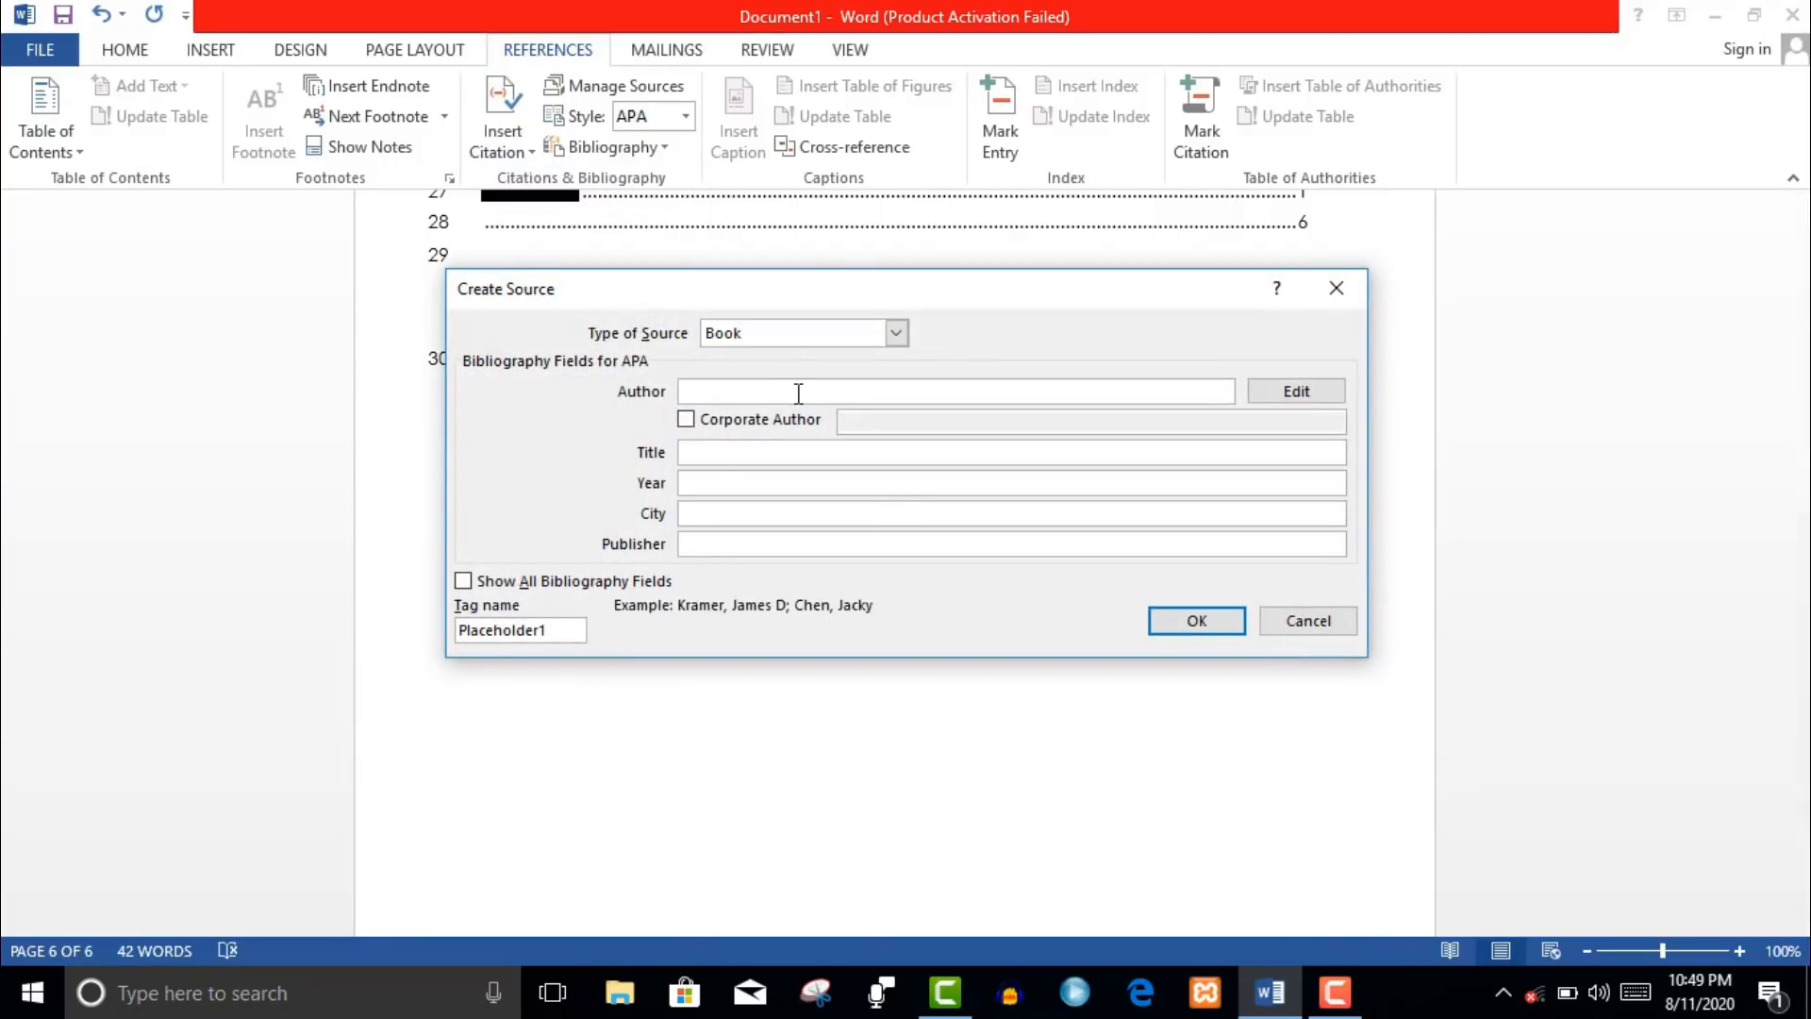
{"action": "left_click", "coordinate": [787, 542]}
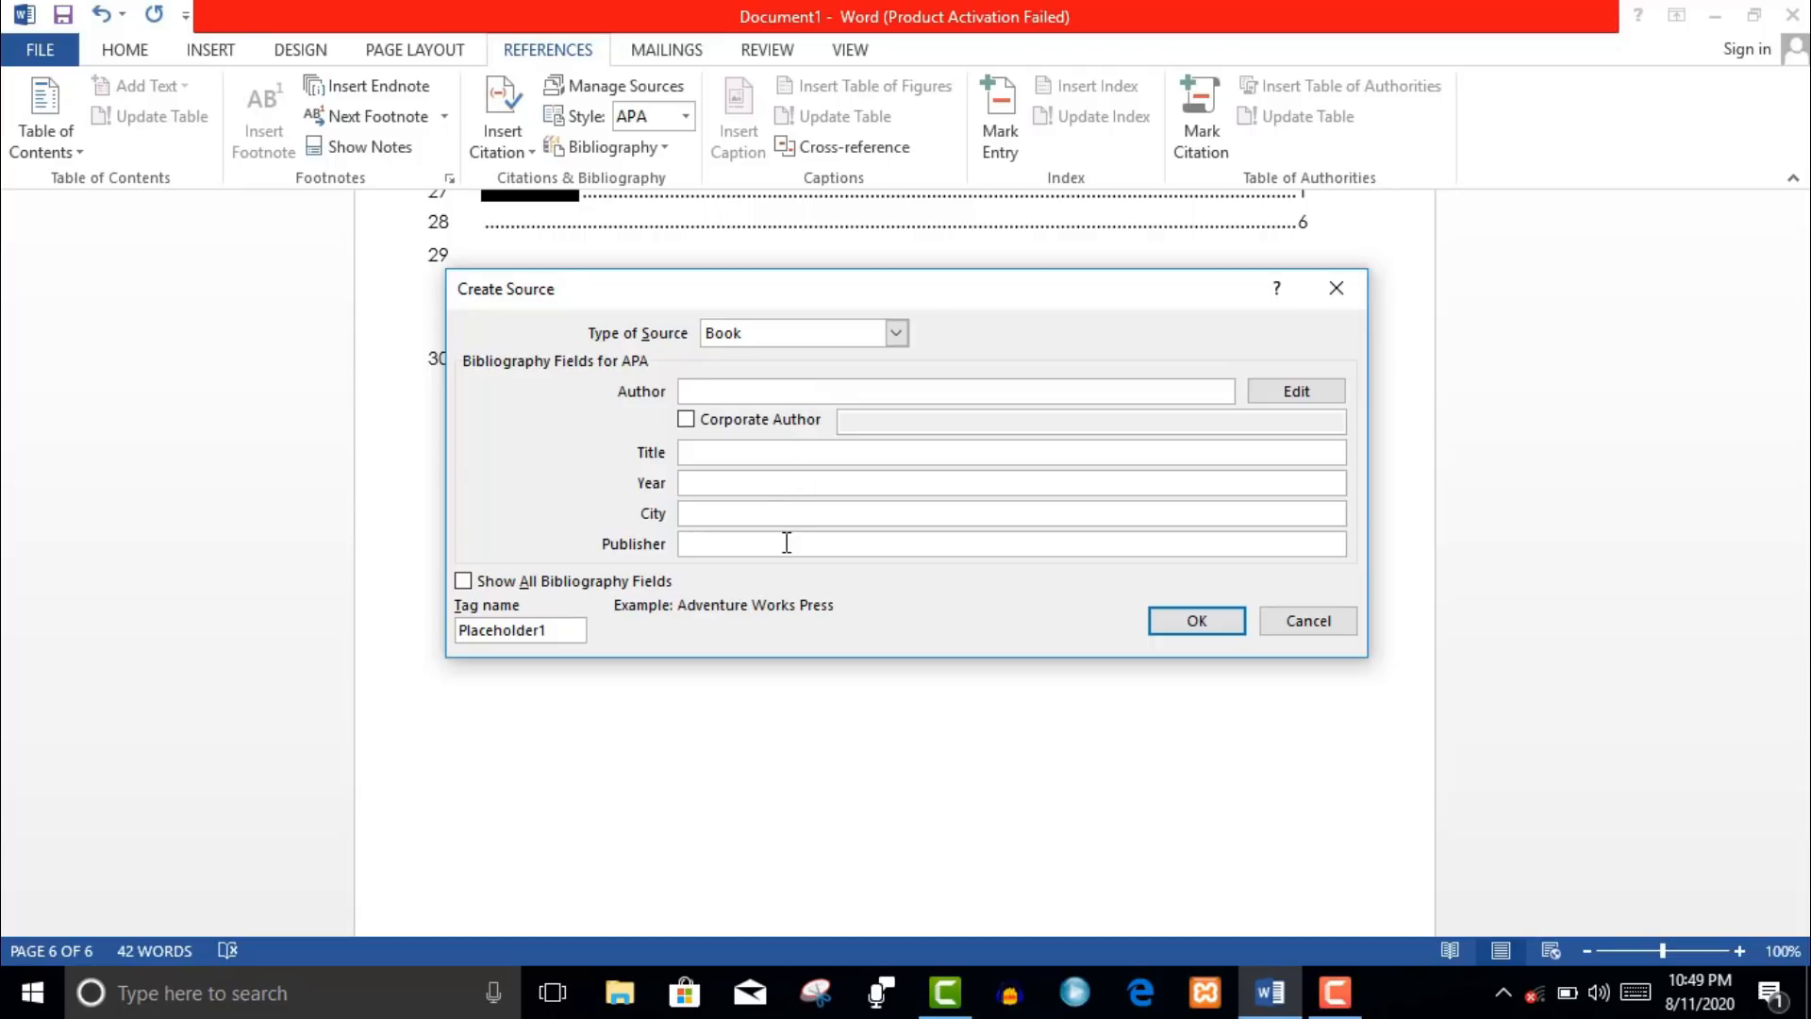
{"action": "left_click", "coordinate": [766, 515]}
{"action": "left_click", "coordinate": [760, 486]}
{"action": "left_click", "coordinate": [750, 451]}
{"action": "left_click", "coordinate": [710, 432]}
{"action": "left_click", "coordinate": [709, 430]}
{"action": "left_click", "coordinate": [749, 389]}
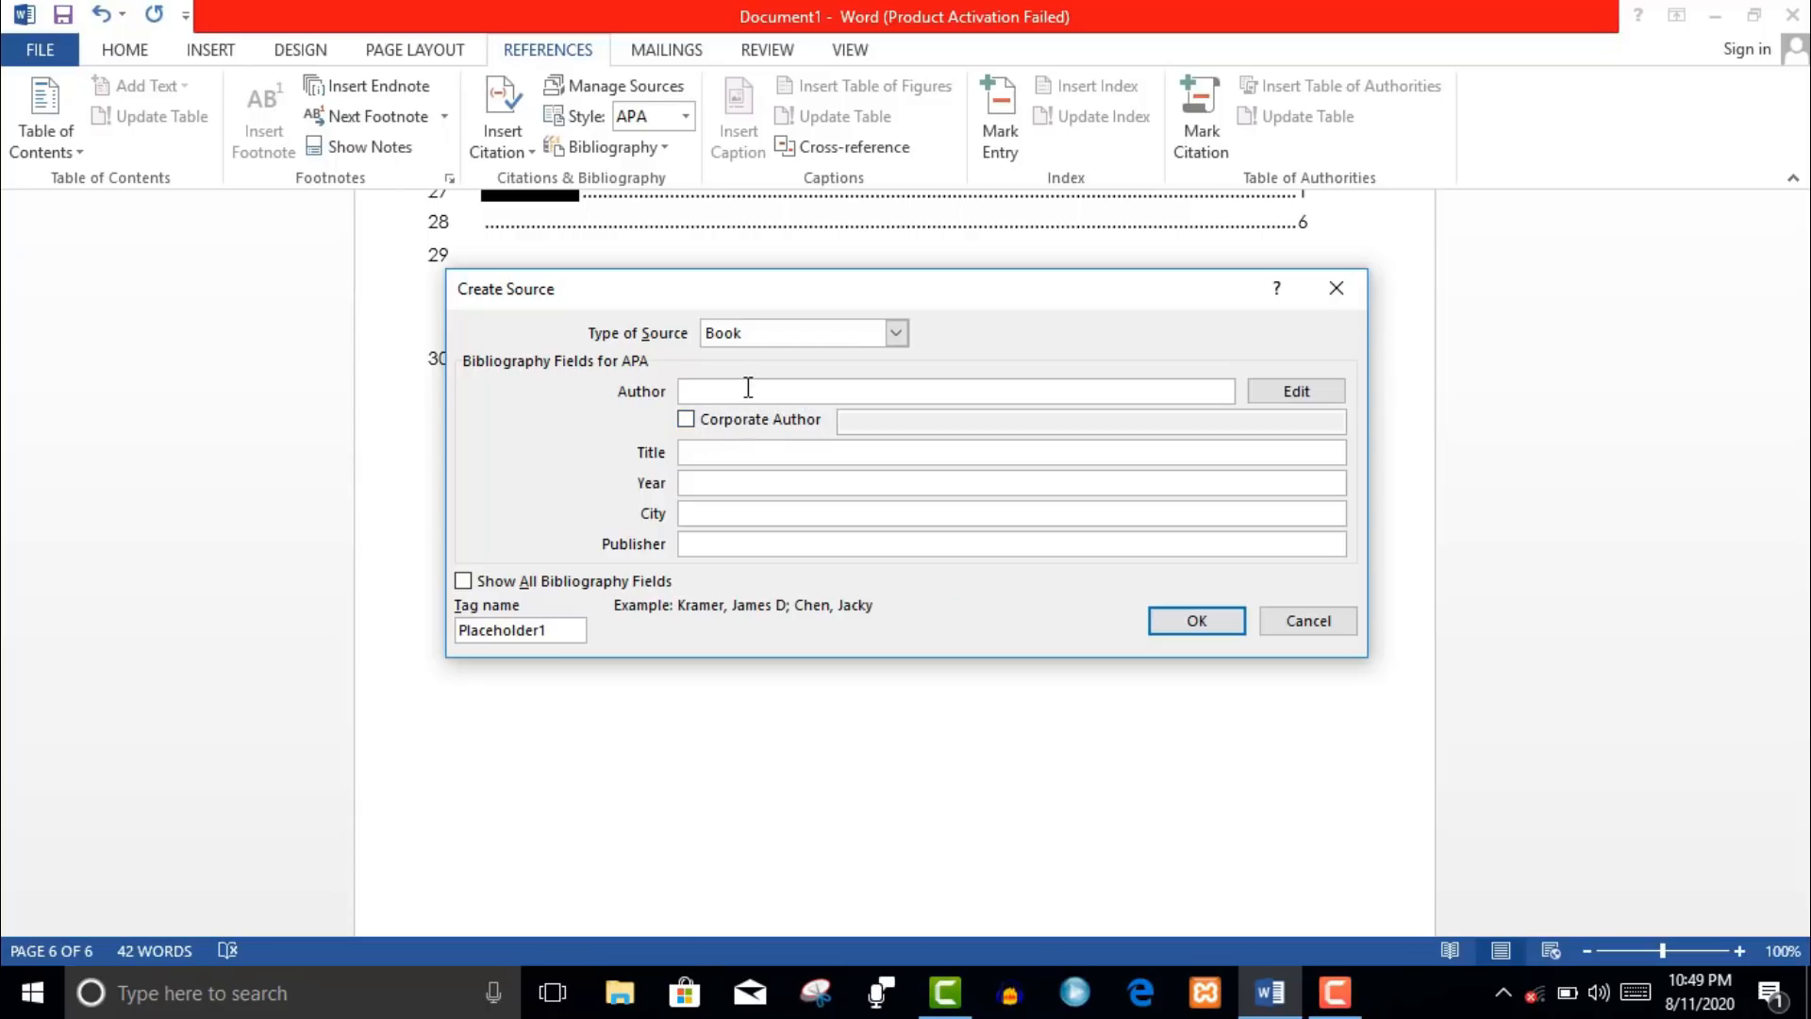
{"action": "left_click", "coordinate": [1300, 630]}
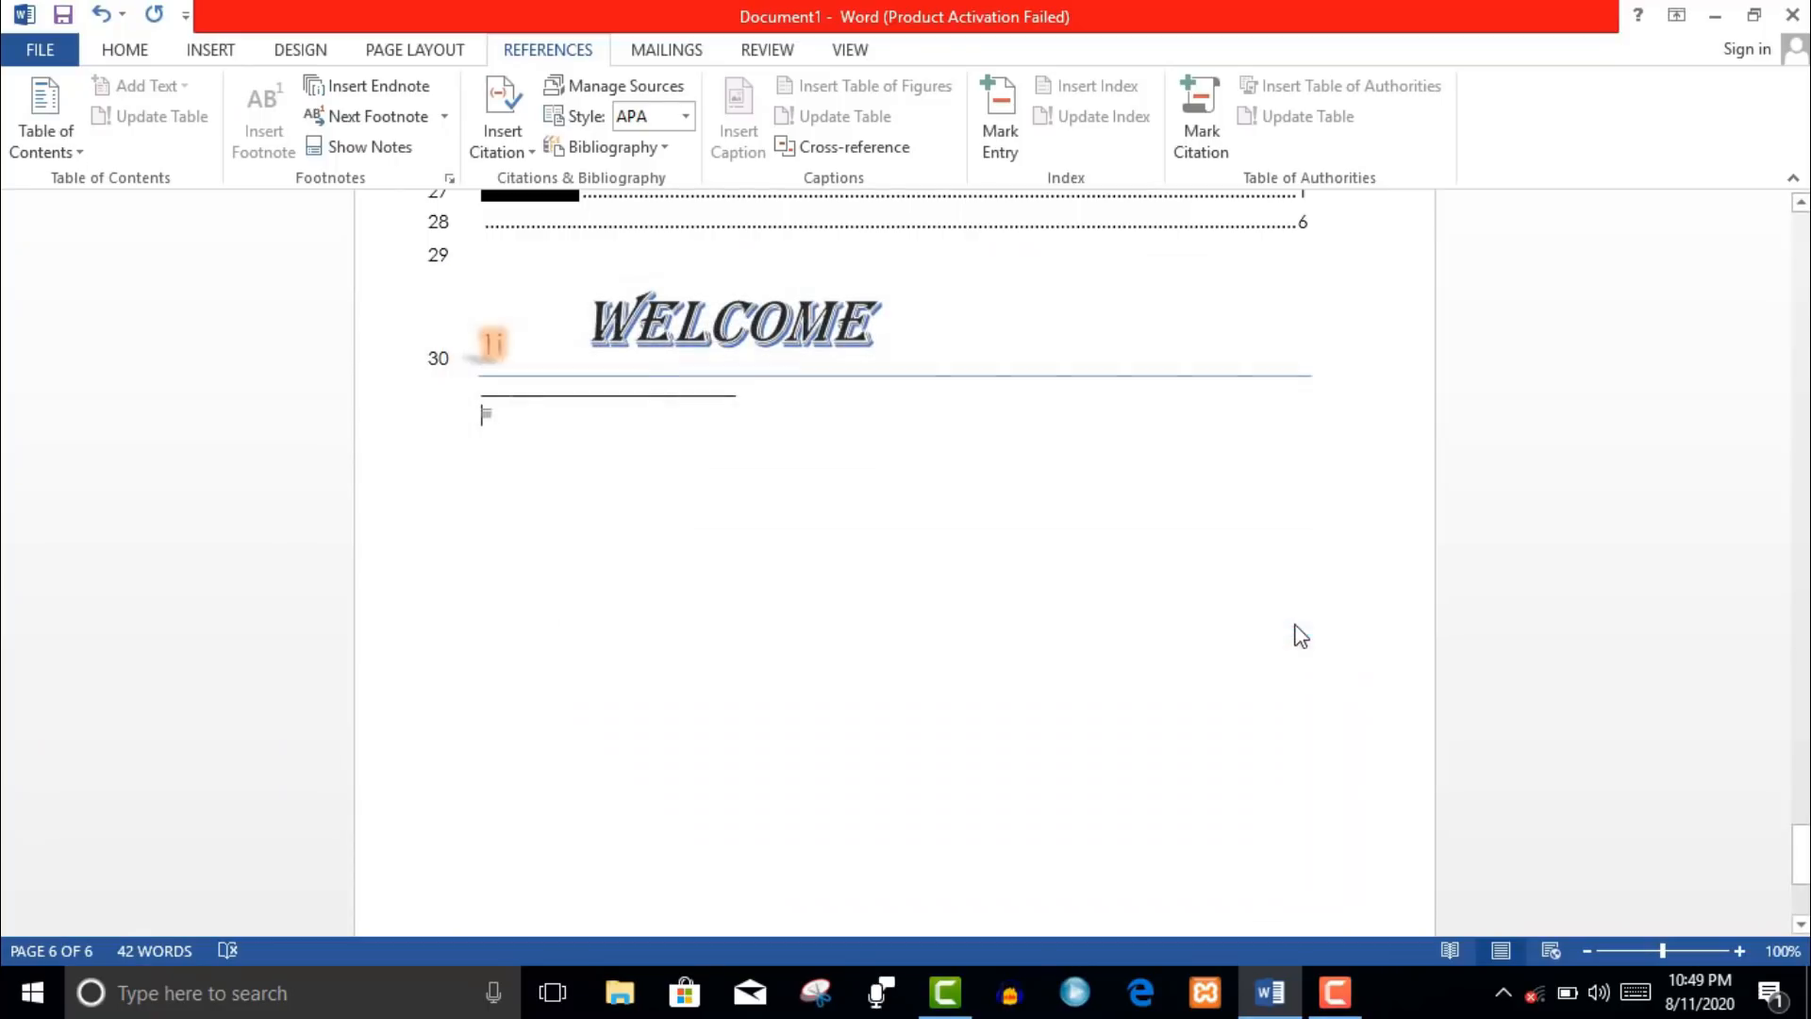
- Keep APA as the citation style
{"action": "left_click", "coordinate": [683, 116]}
{"action": "left_click", "coordinate": [683, 117]}
{"action": "left_click", "coordinate": [683, 117]}
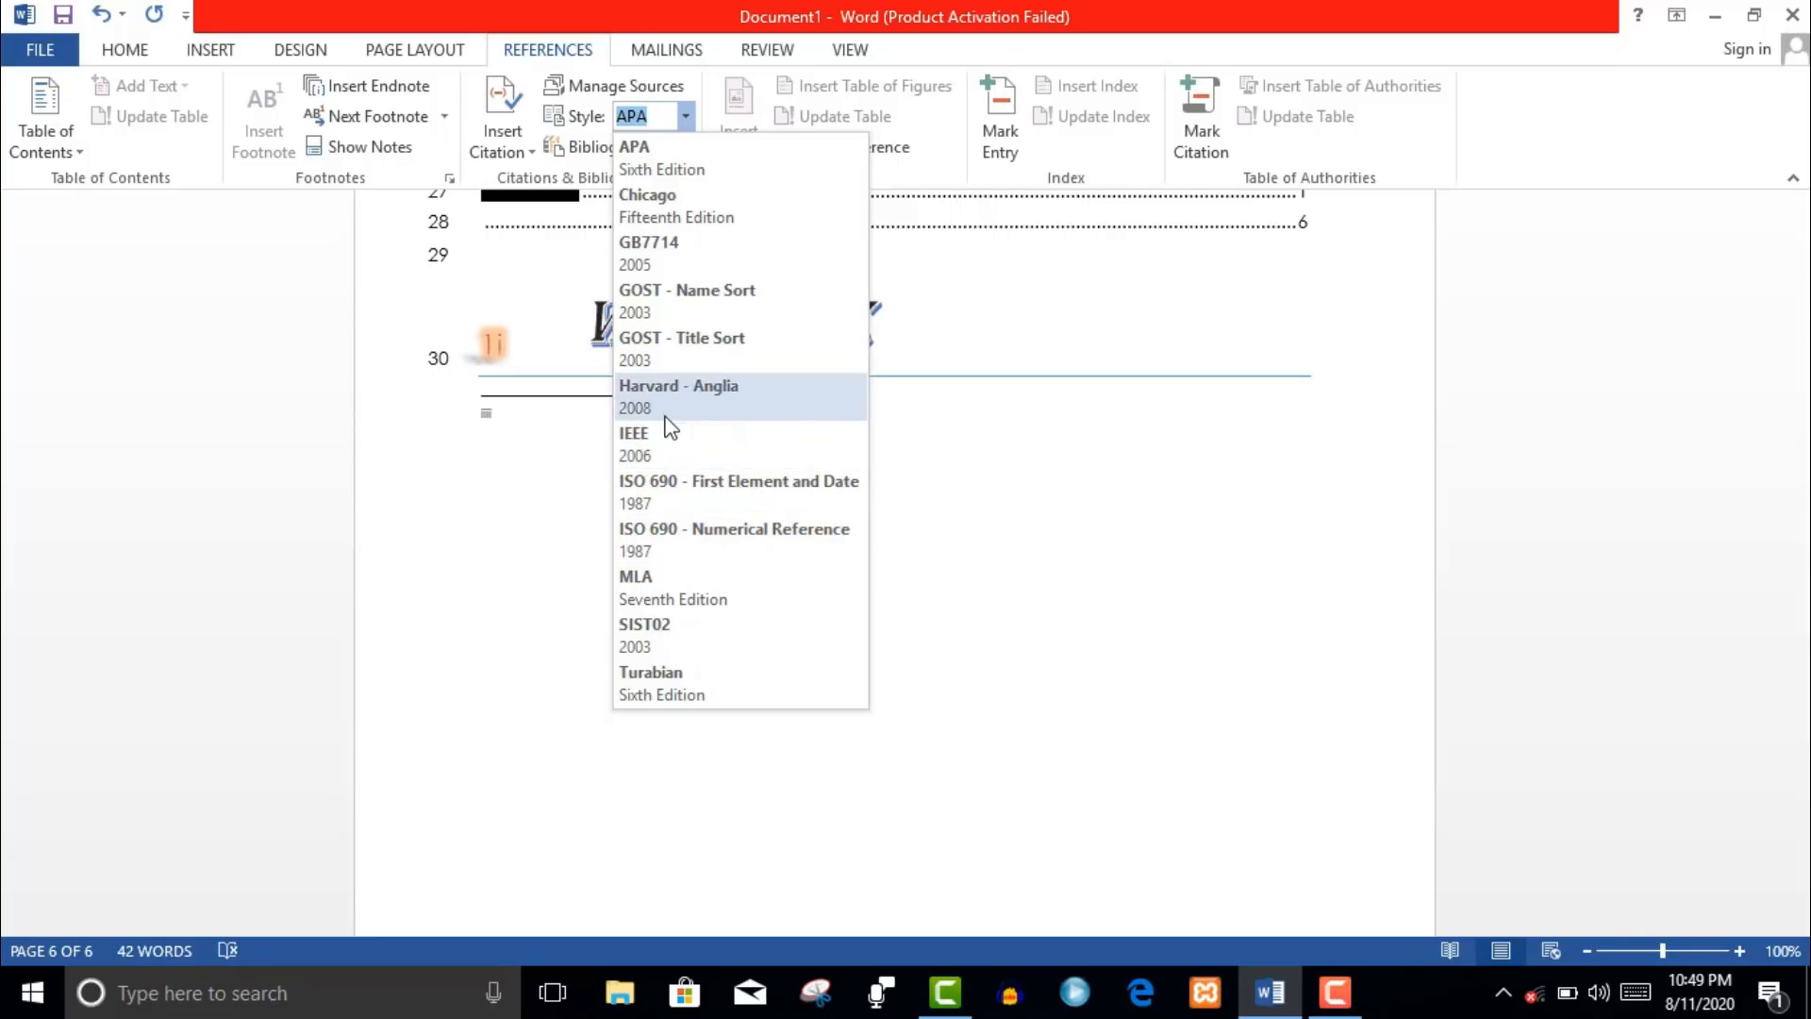
{"action": "left_click", "coordinate": [695, 121]}
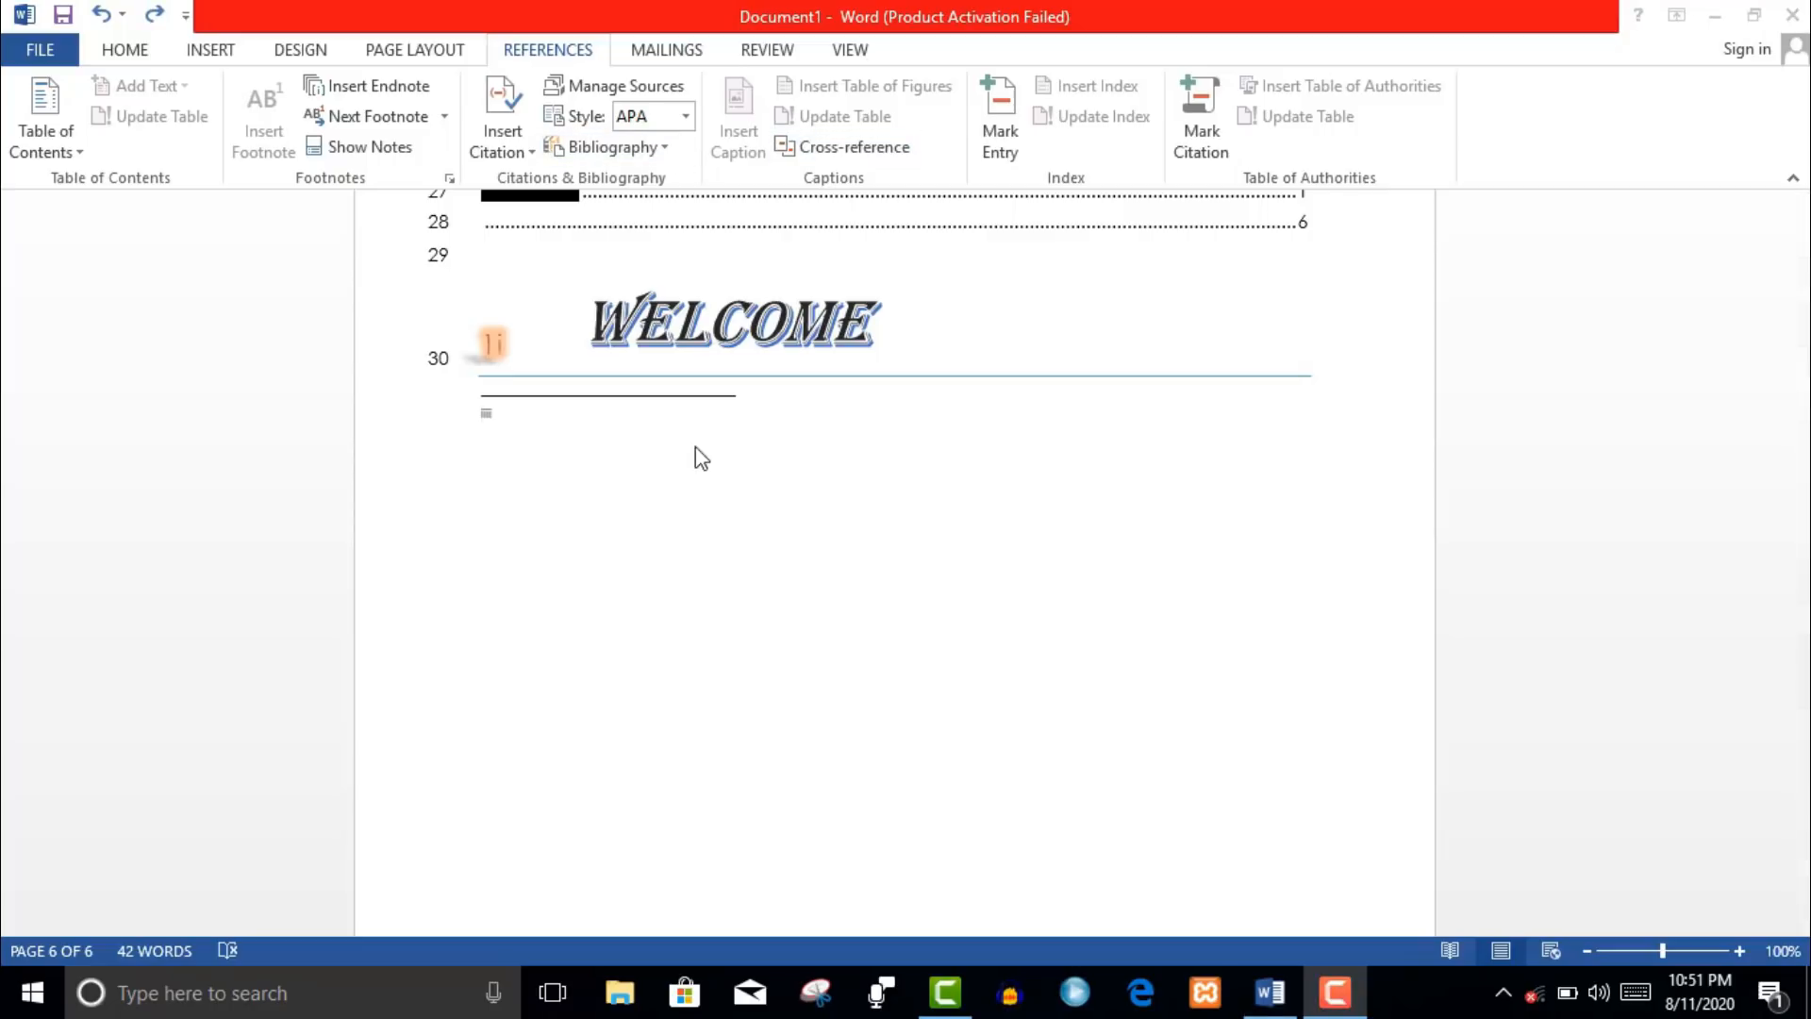
- Insert a bibliography below WELCOME, delete it, then restore it with Ctrl+Z
{"action": "left_click", "coordinate": [664, 148]}
{"action": "left_click", "coordinate": [665, 181]}
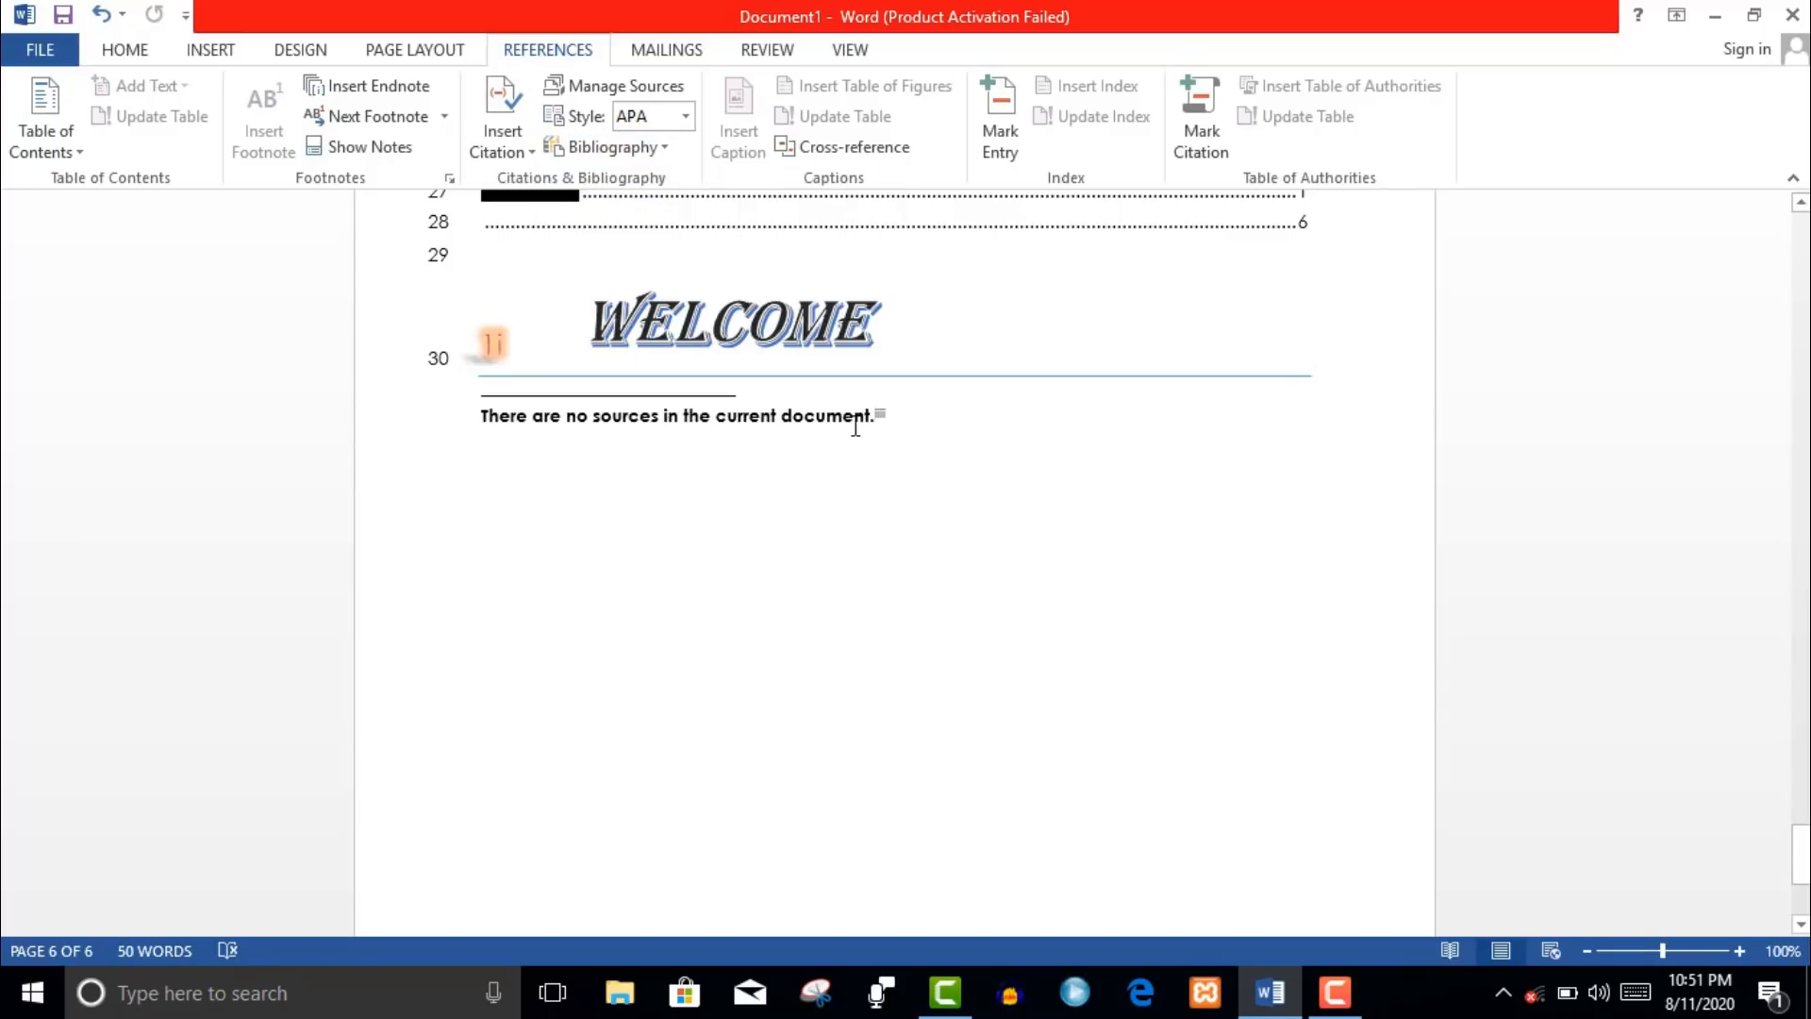
{"action": "triple_click", "coordinate": [856, 426]}
{"action": "key", "text": "Delete"}
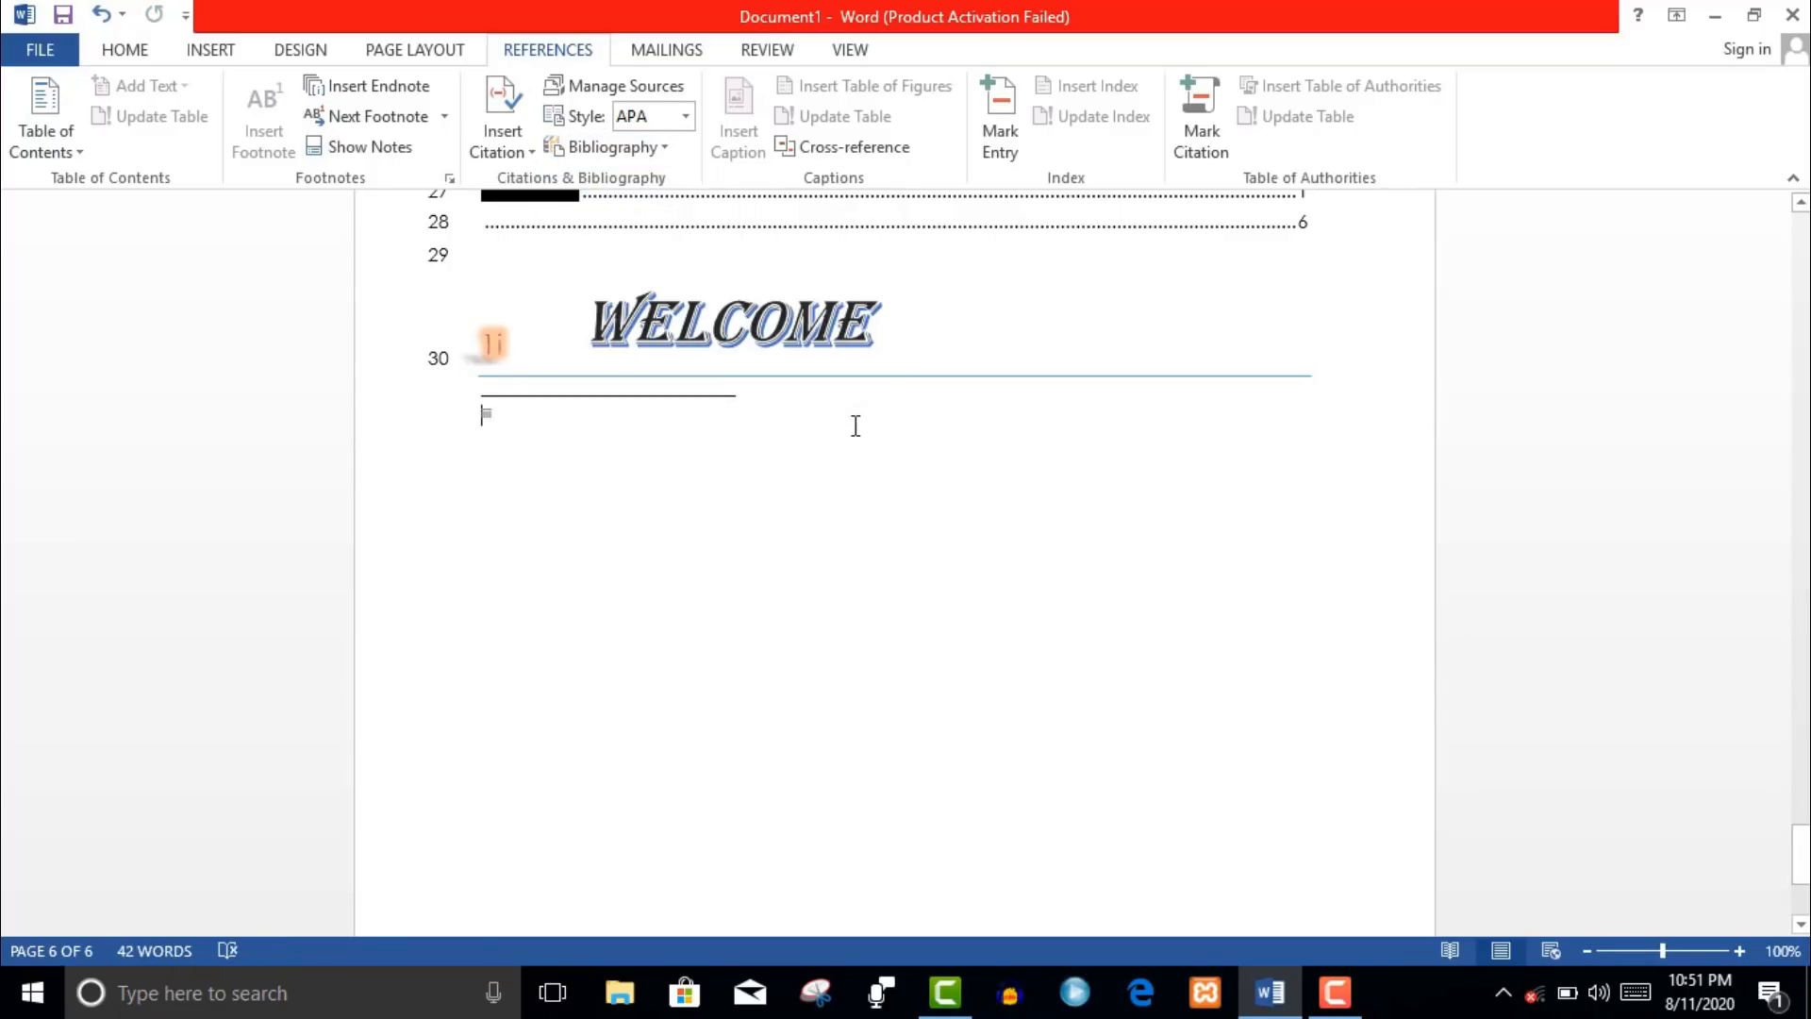
{"action": "key", "text": "ctrl+z"}
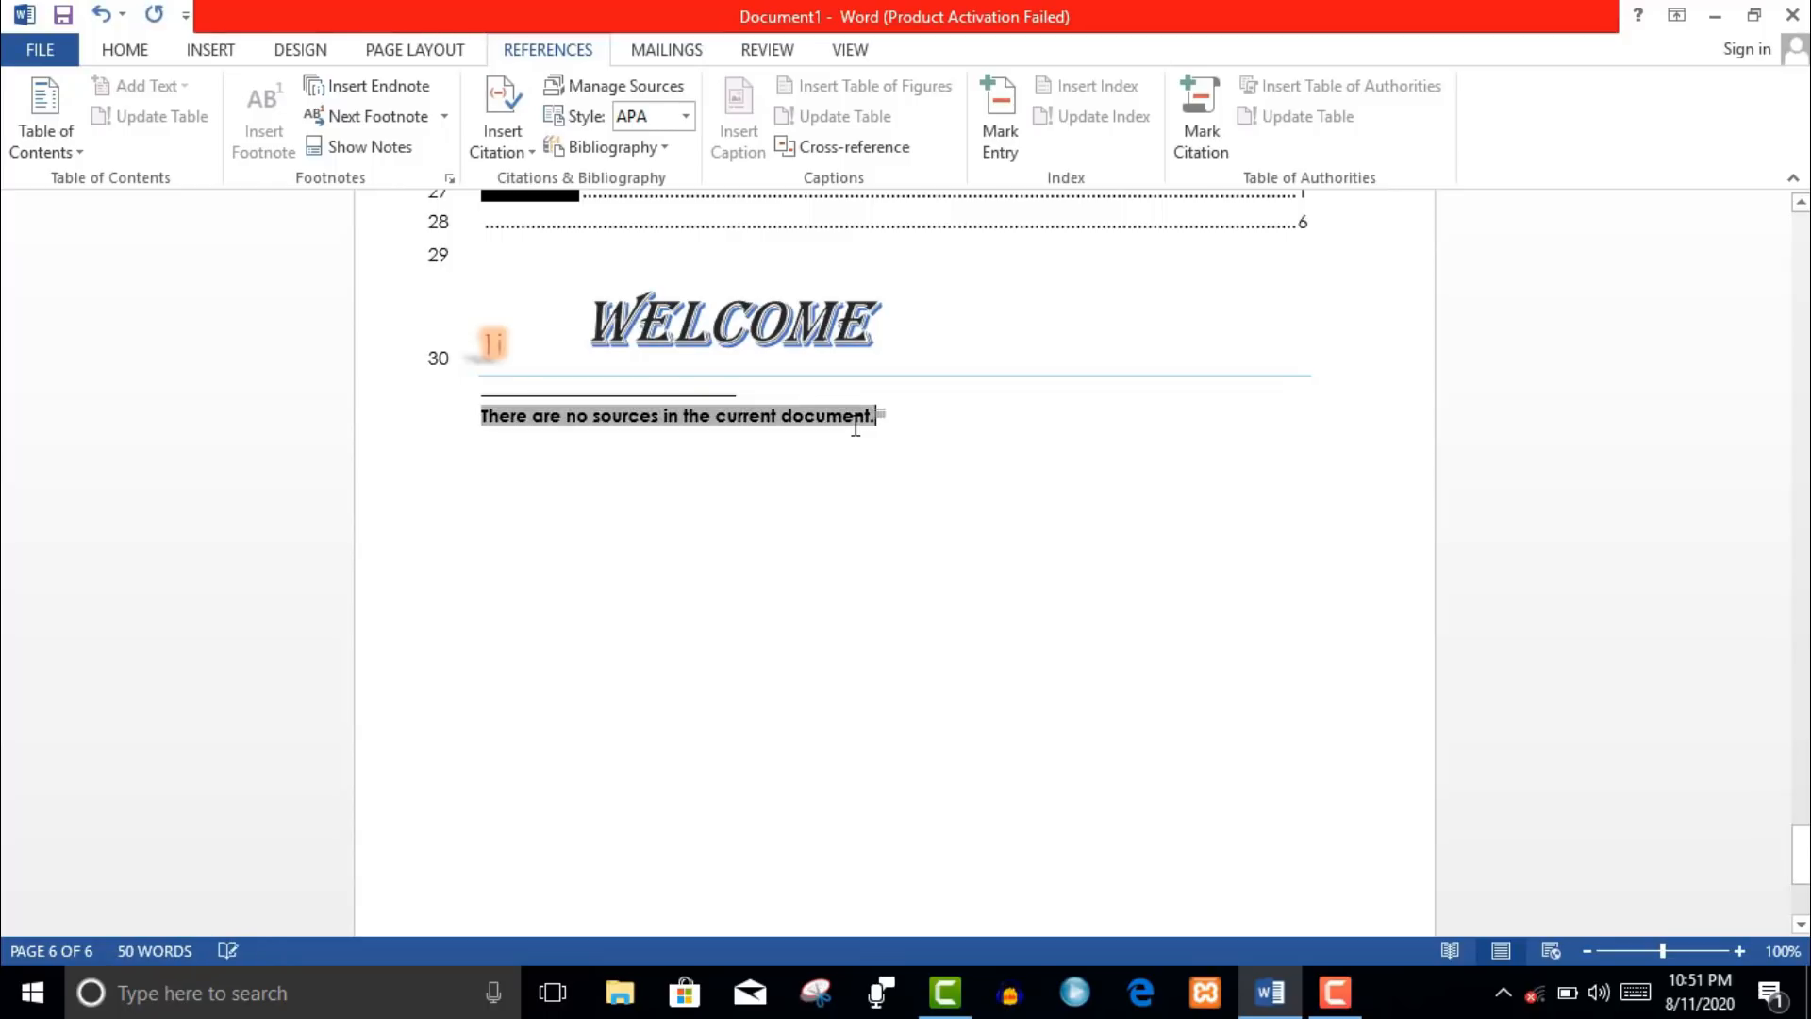
{"action": "left_click", "coordinate": [666, 50]}
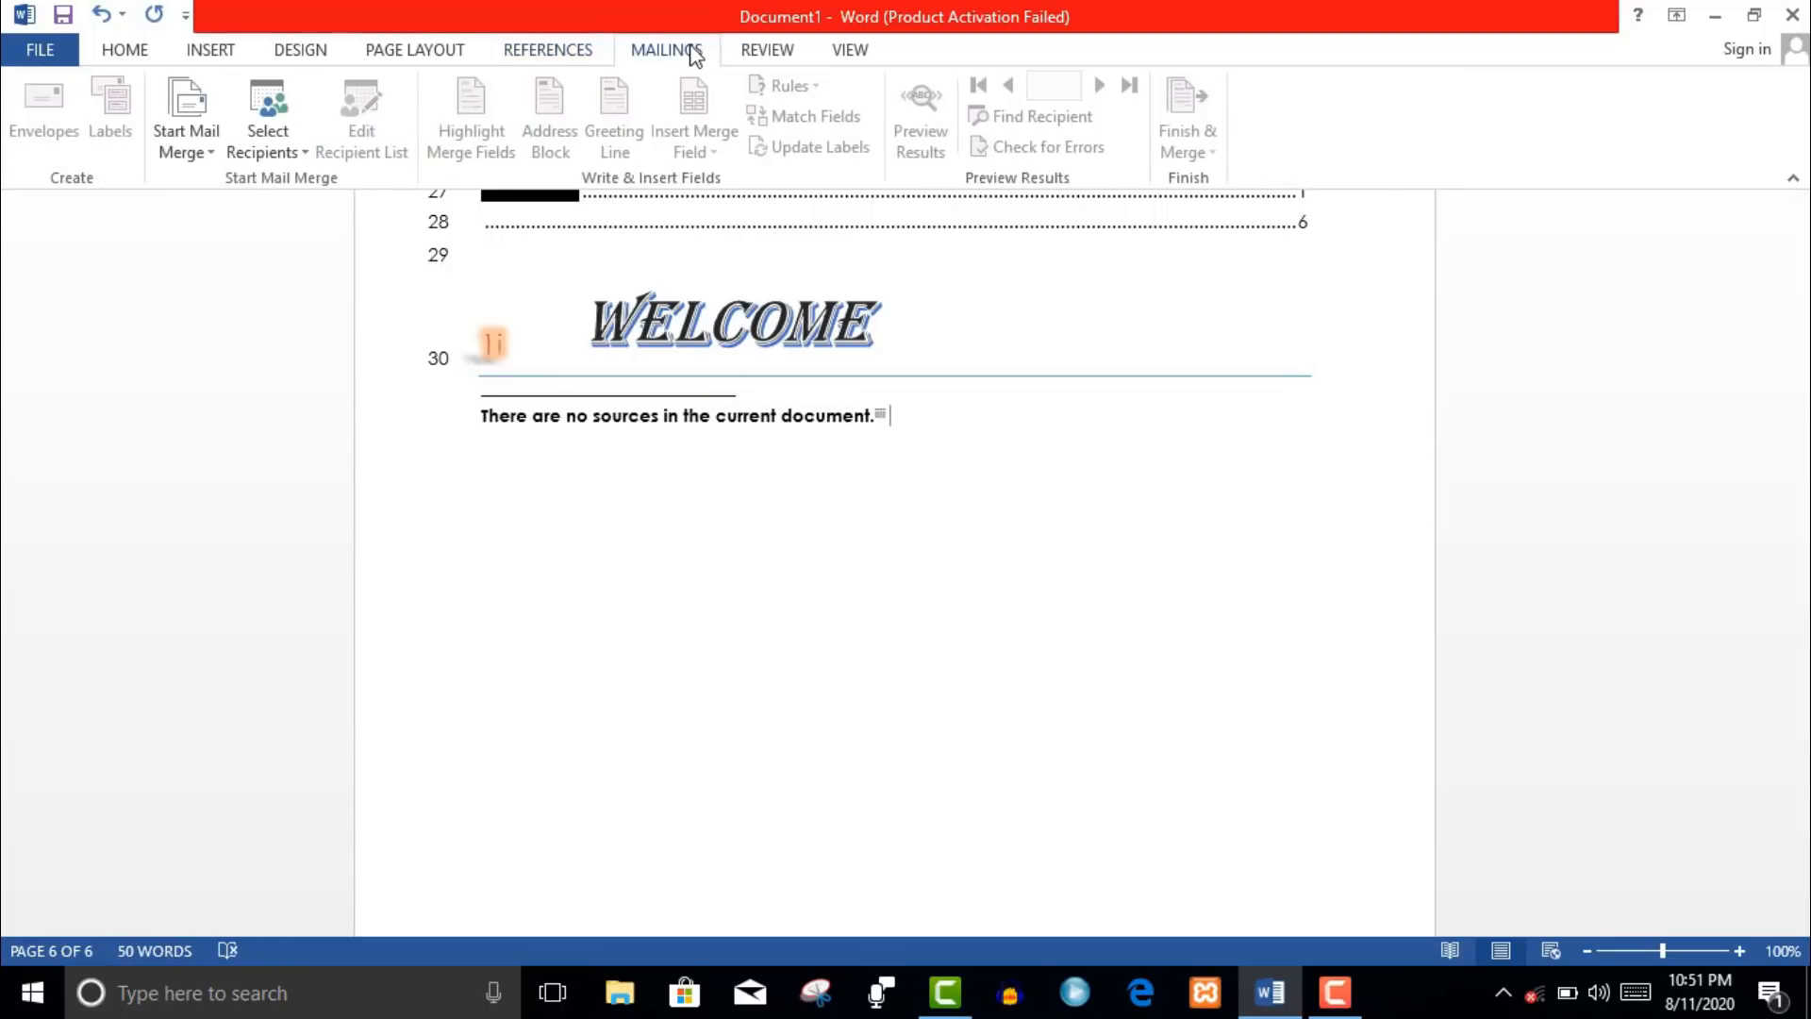
- Start a mail merge, trying Letters and E-mail Messages before settling on Envelopes
{"action": "left_click", "coordinate": [213, 156]}
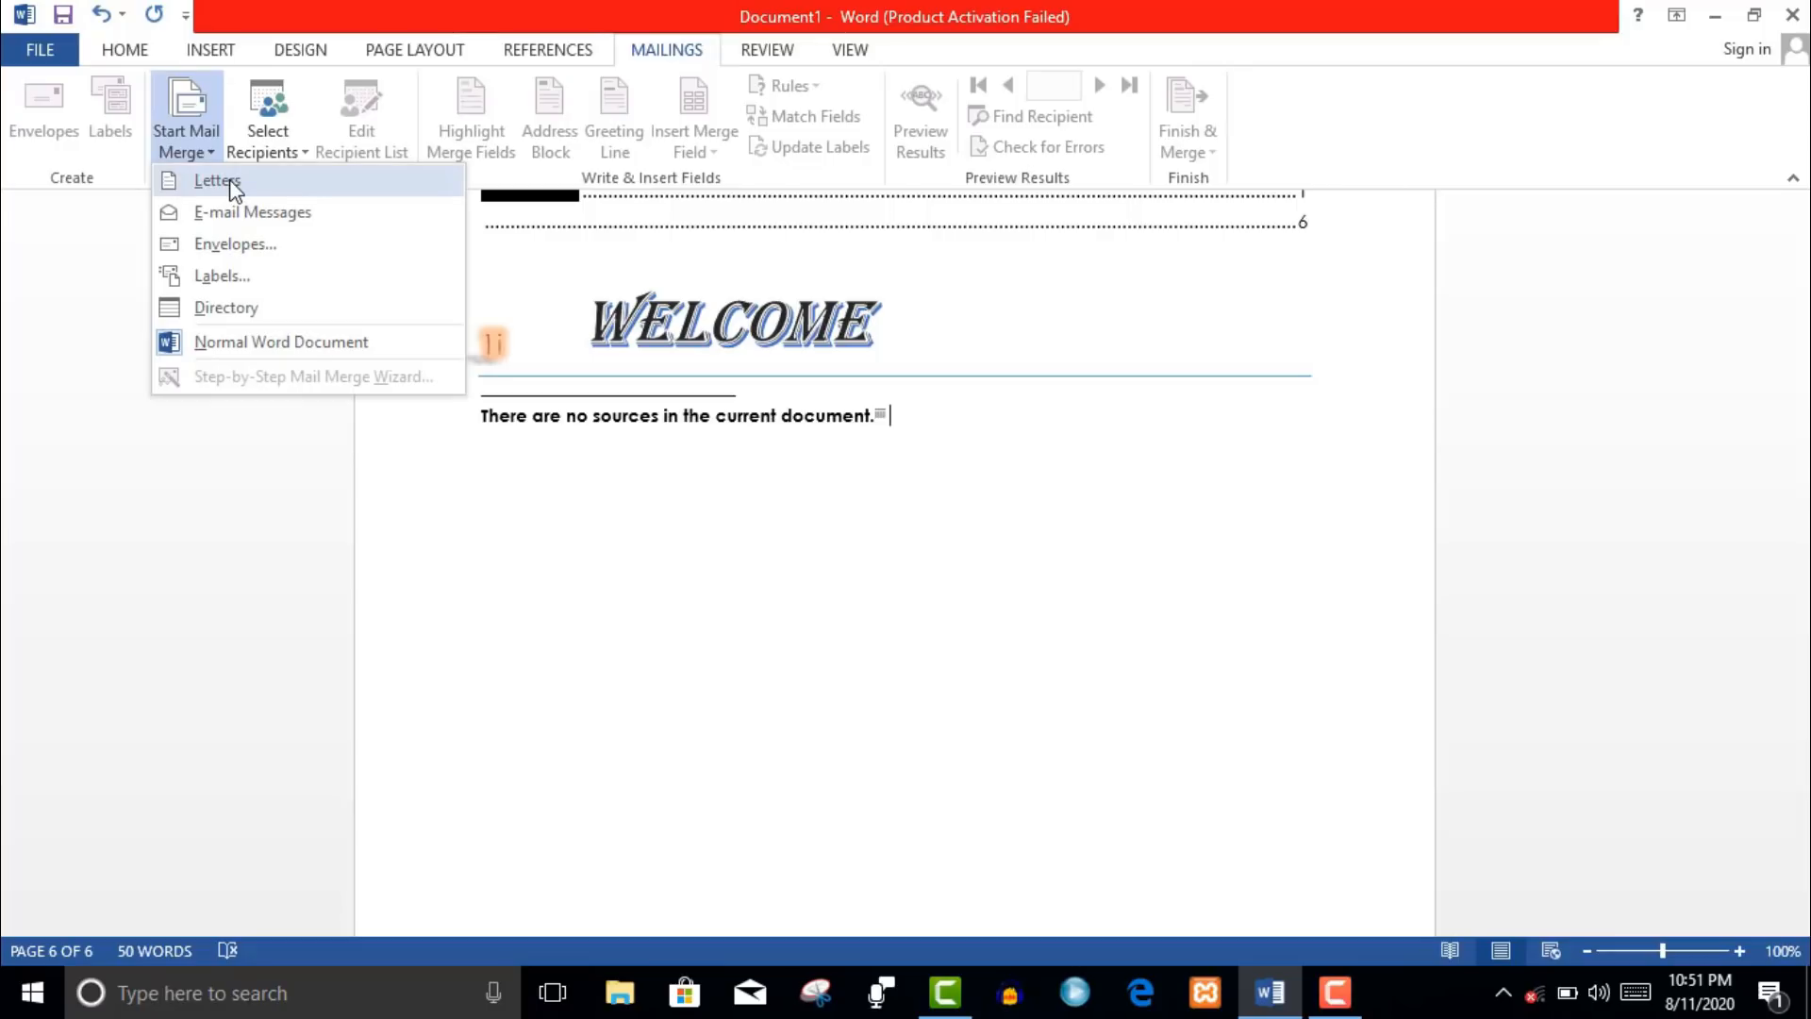
{"action": "left_click", "coordinate": [219, 180]}
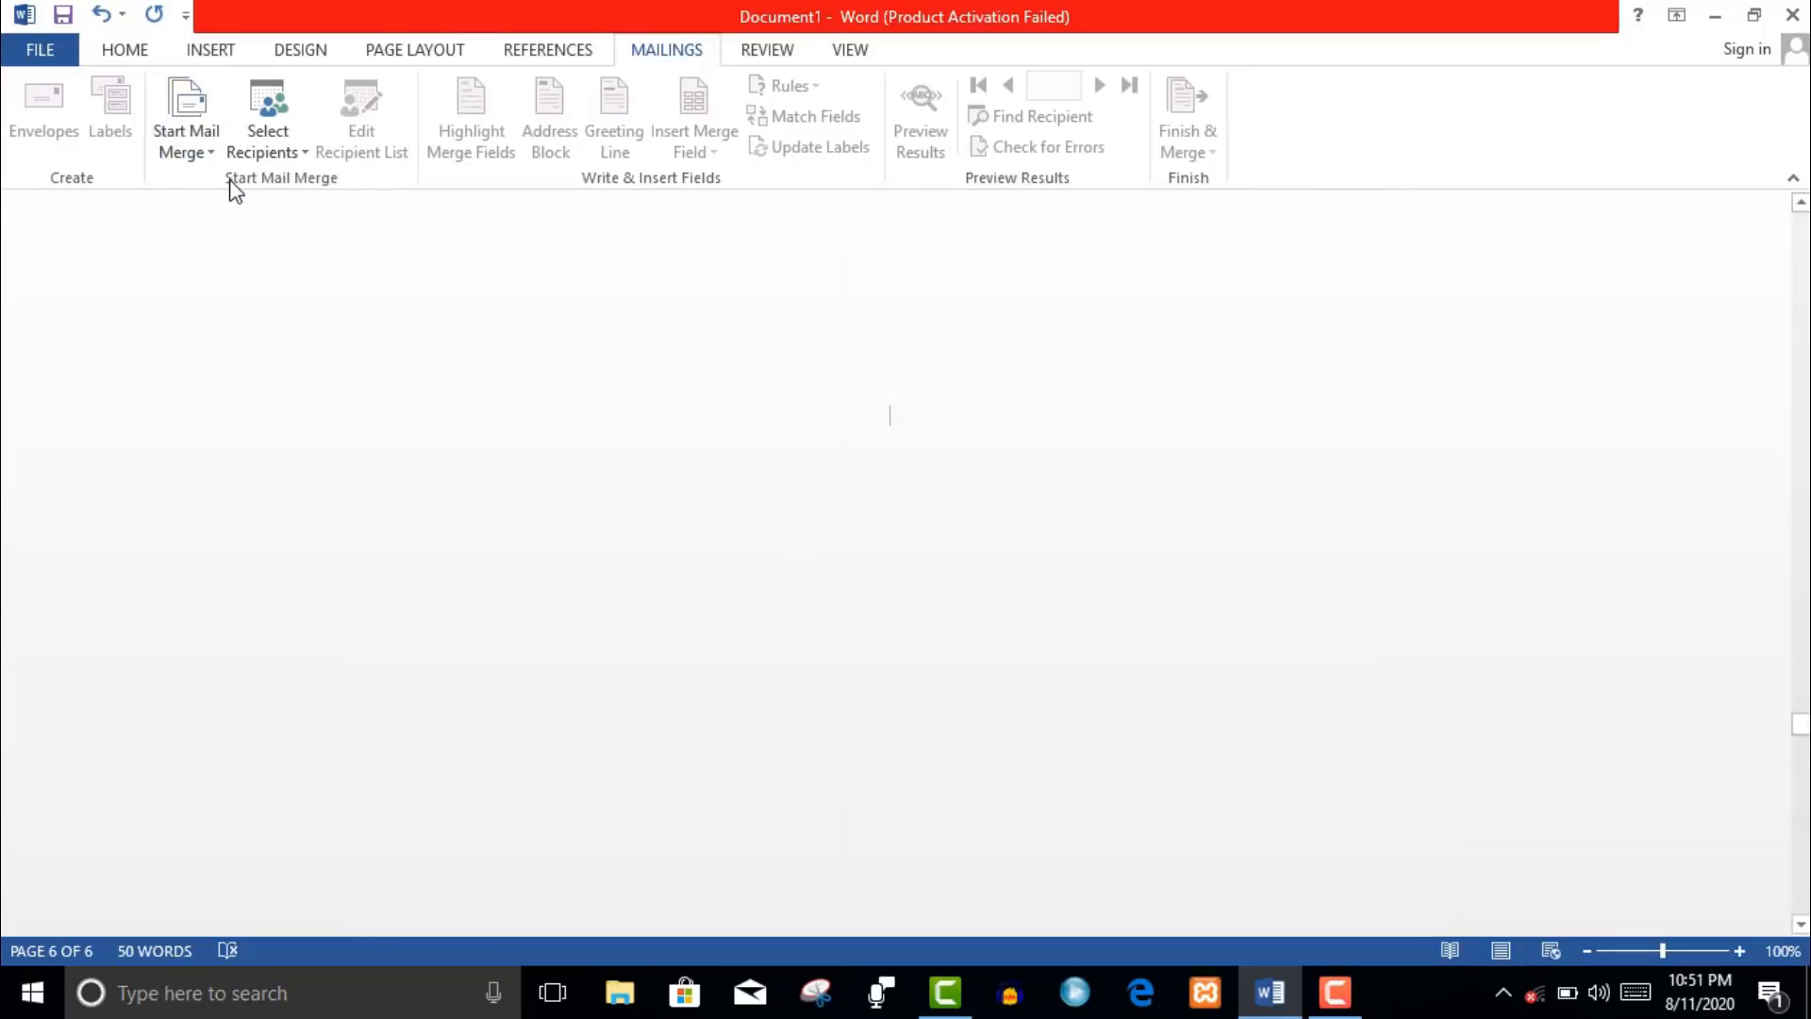
{"action": "left_click", "coordinate": [213, 155]}
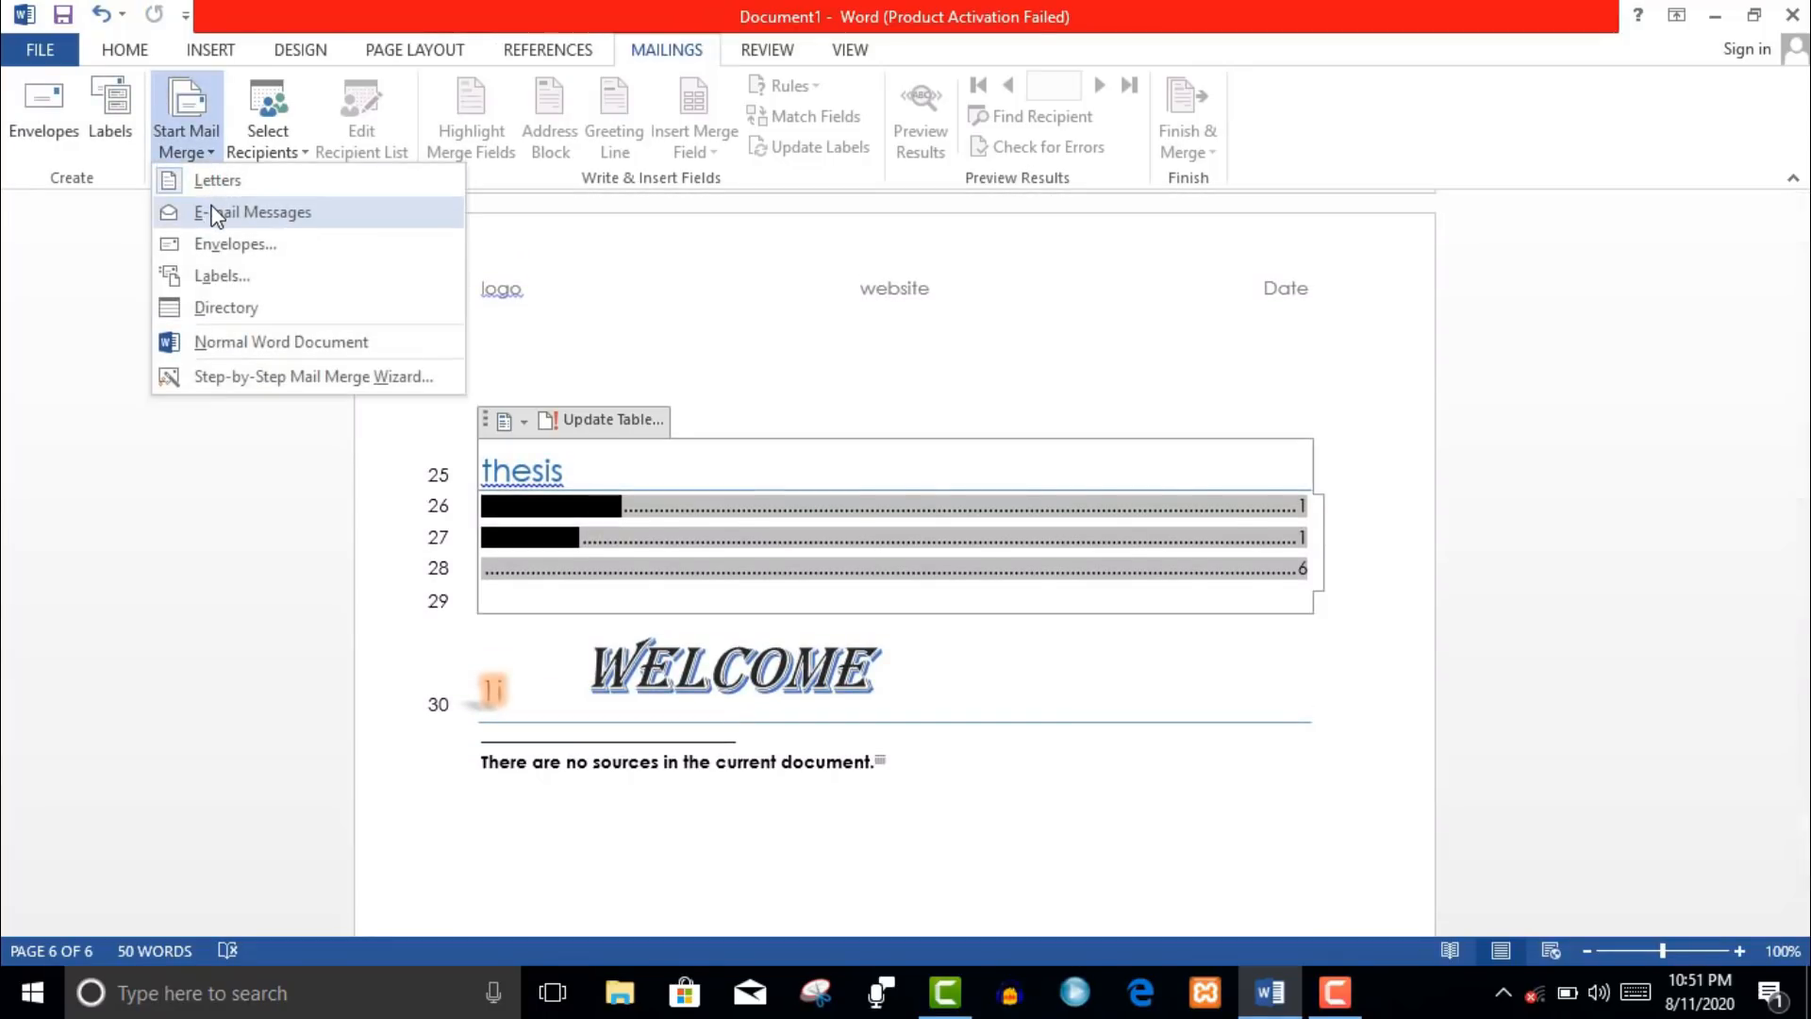
{"action": "left_click", "coordinate": [211, 210]}
{"action": "left_click", "coordinate": [206, 161]}
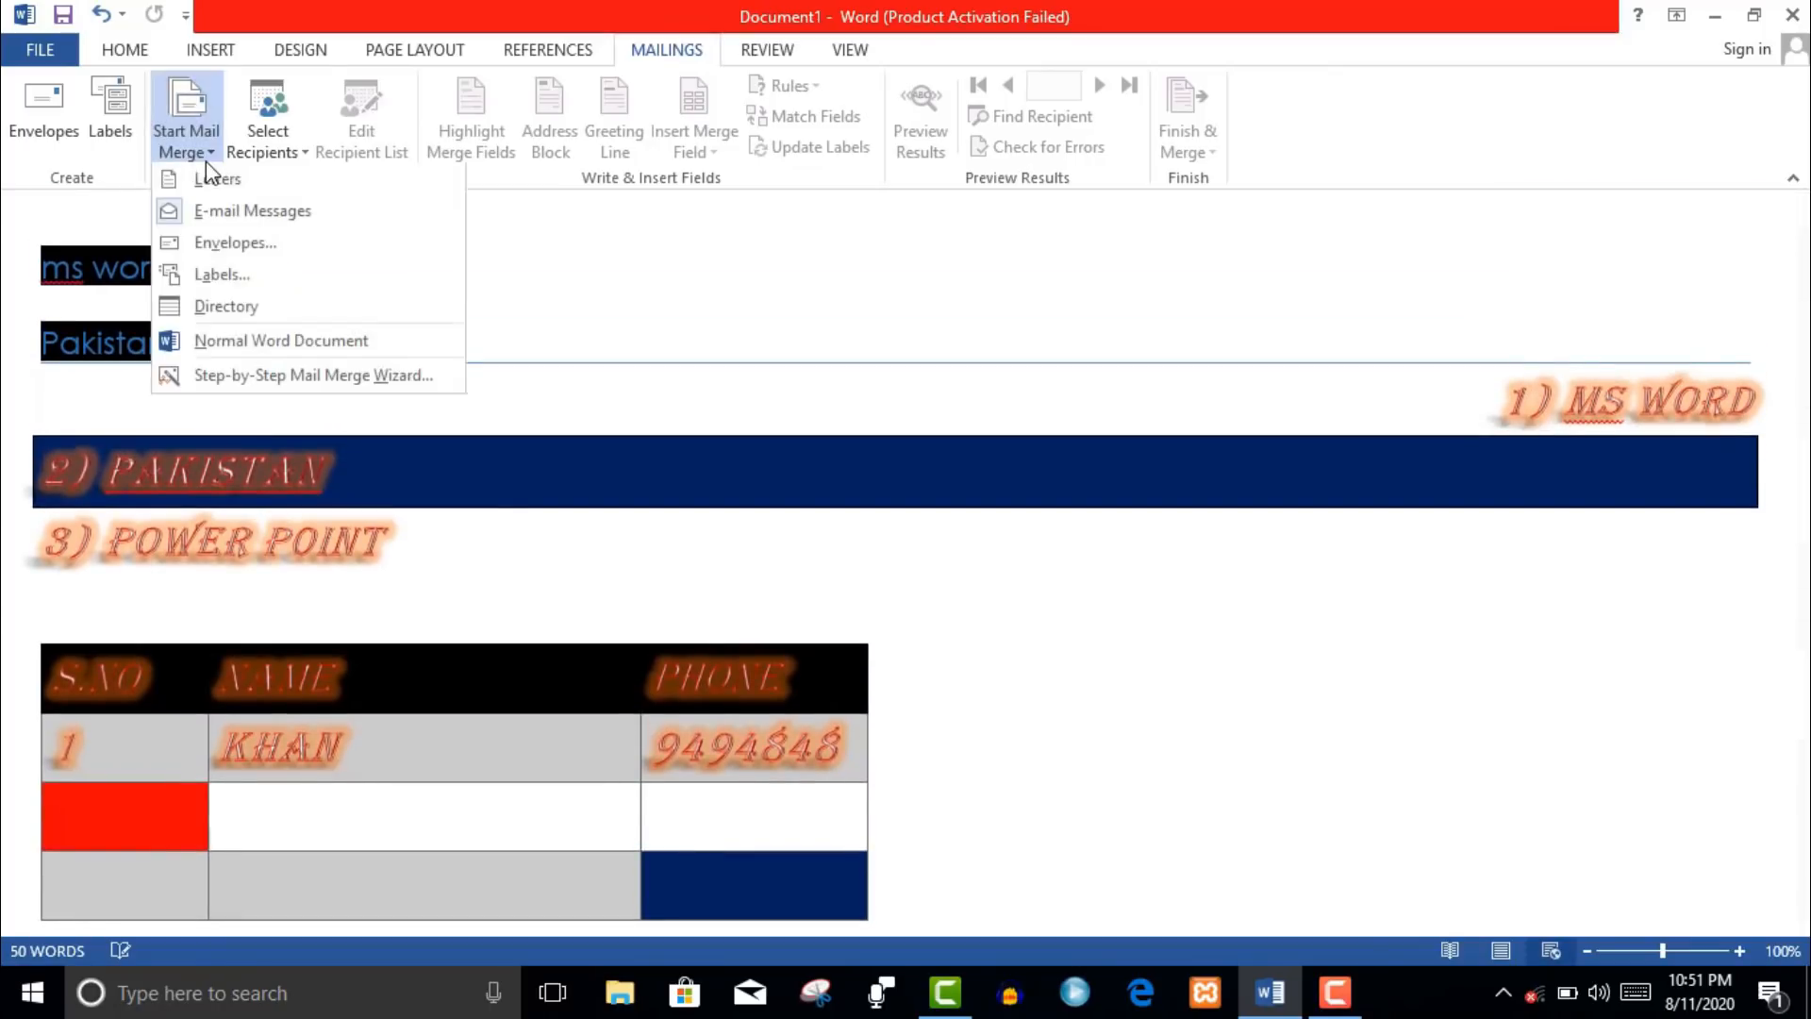
{"action": "left_click", "coordinate": [205, 161]}
{"action": "left_click", "coordinate": [205, 162]}
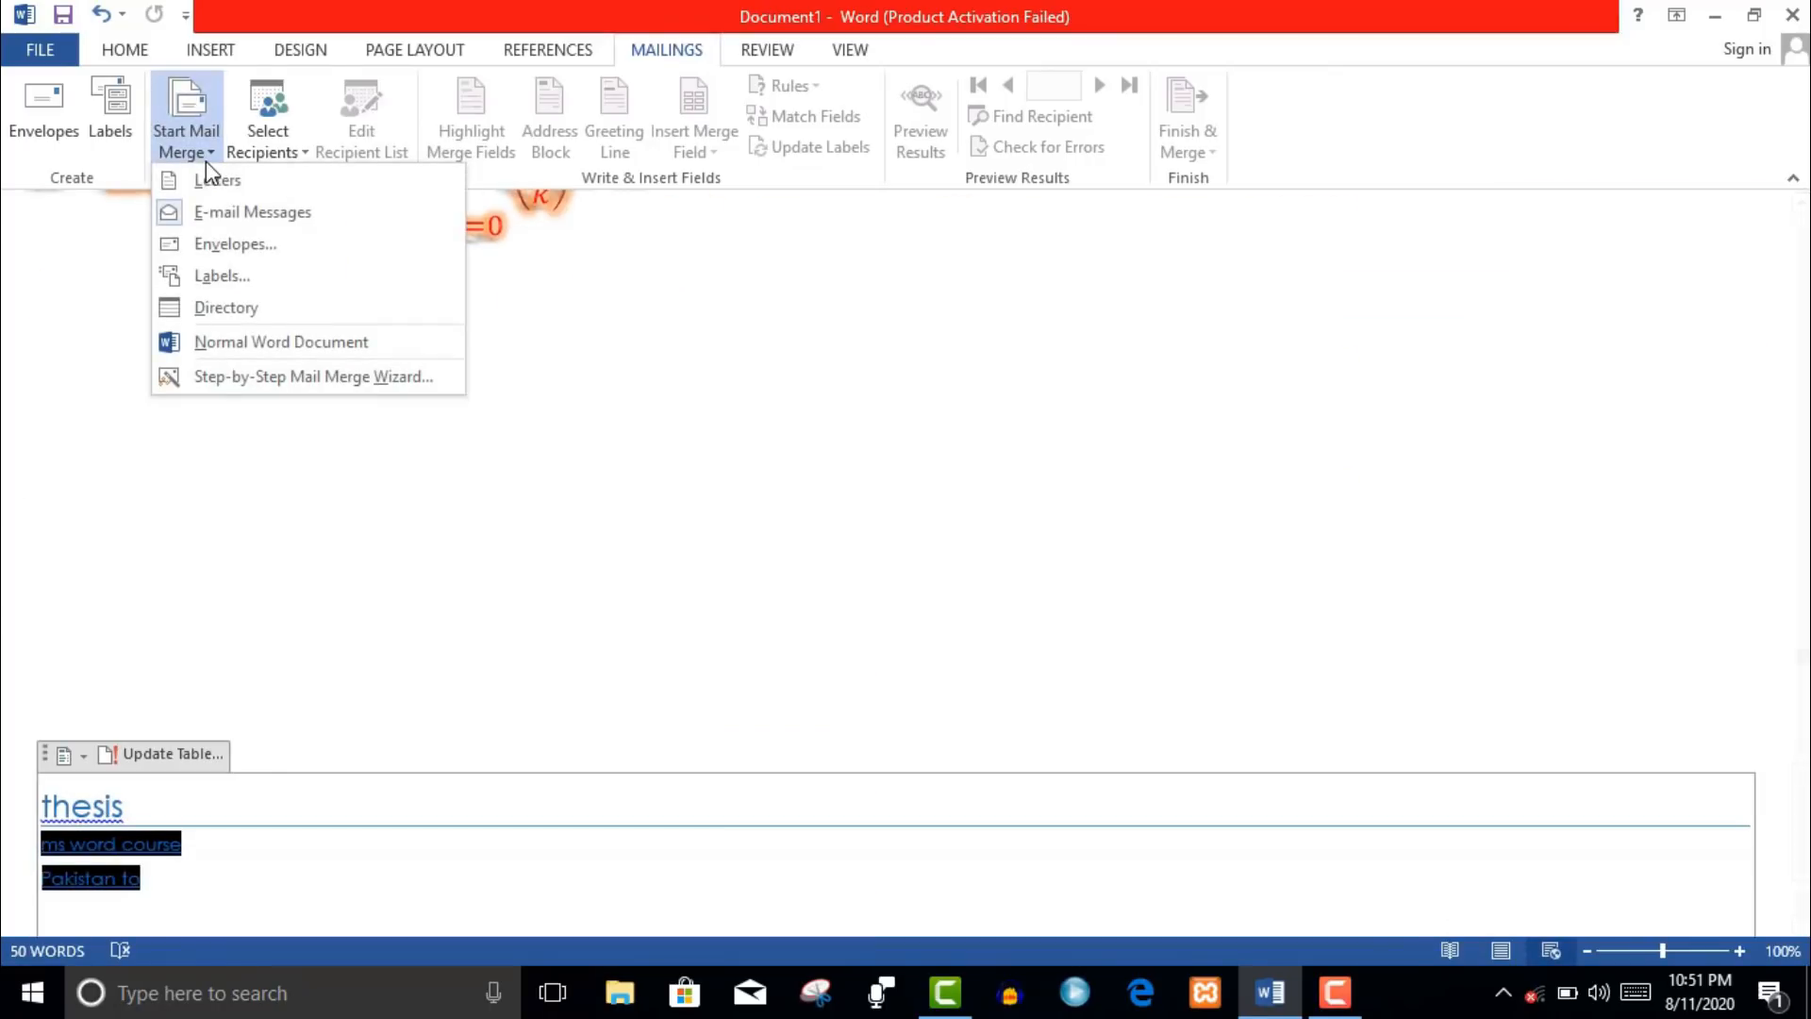
{"action": "left_click", "coordinate": [230, 244]}
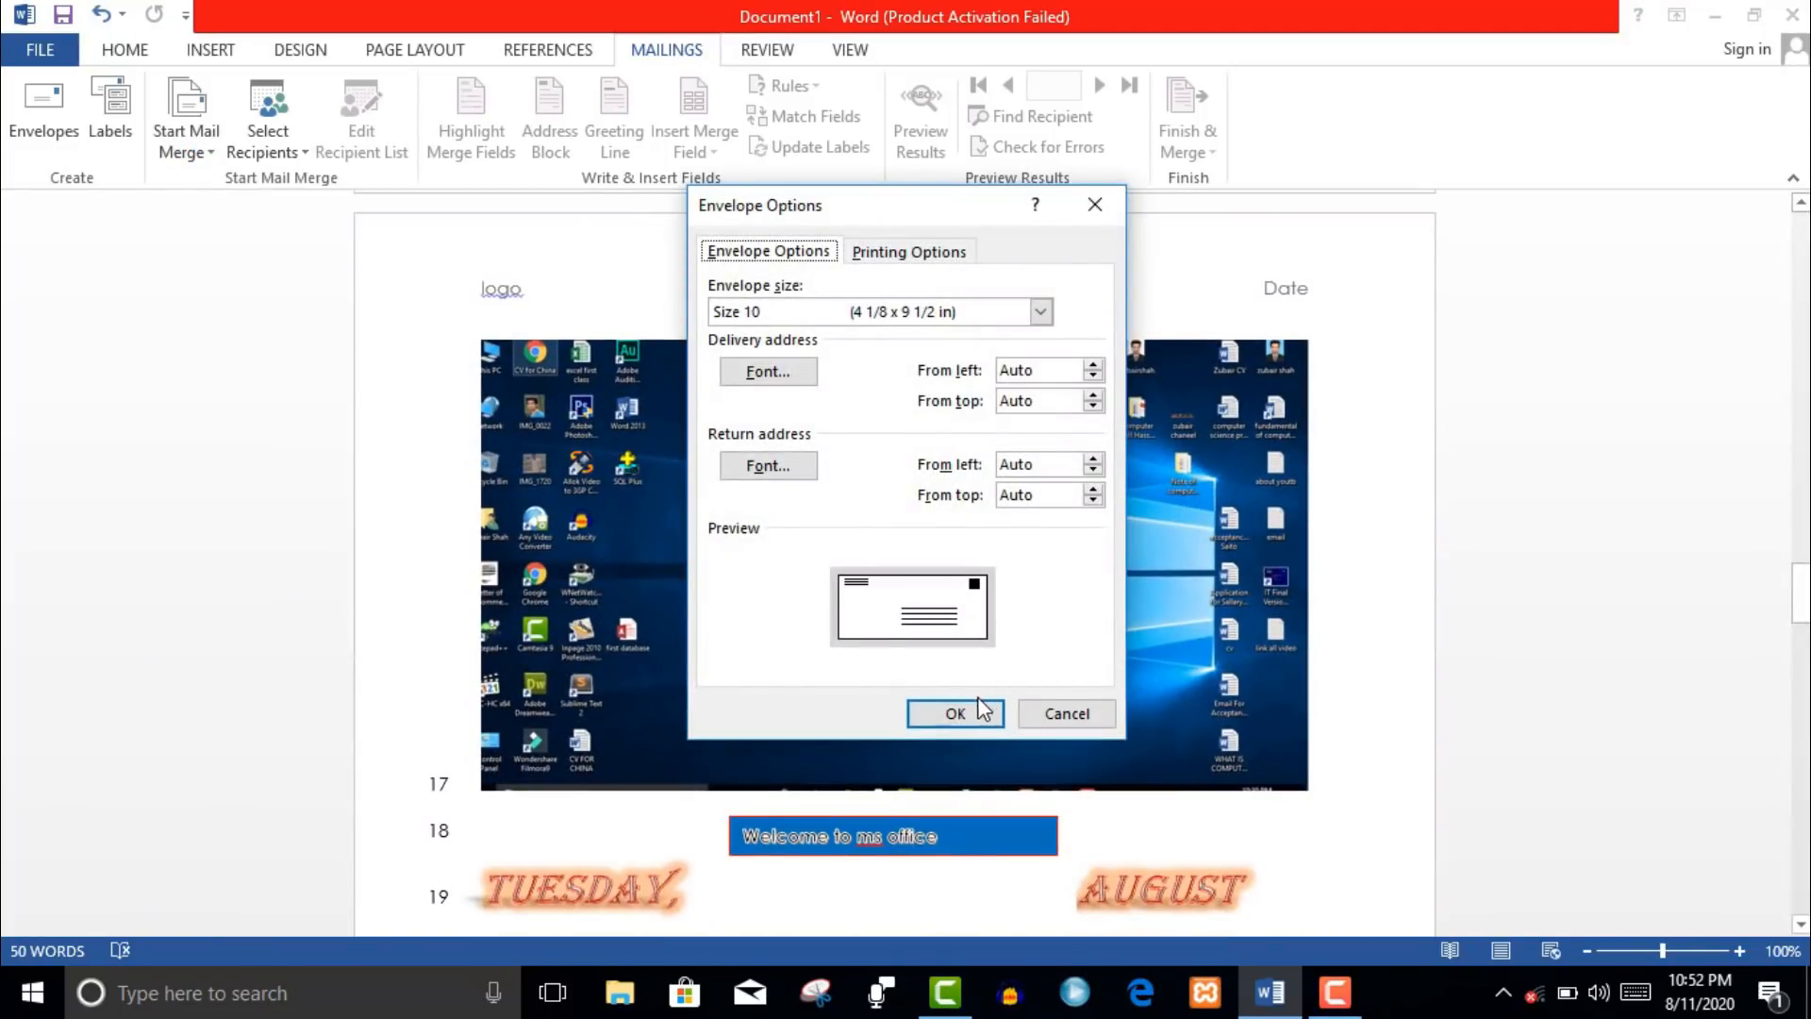
- Make the envelope delivery-address font Hidden and close Envelope Options
{"action": "left_click", "coordinate": [769, 372]}
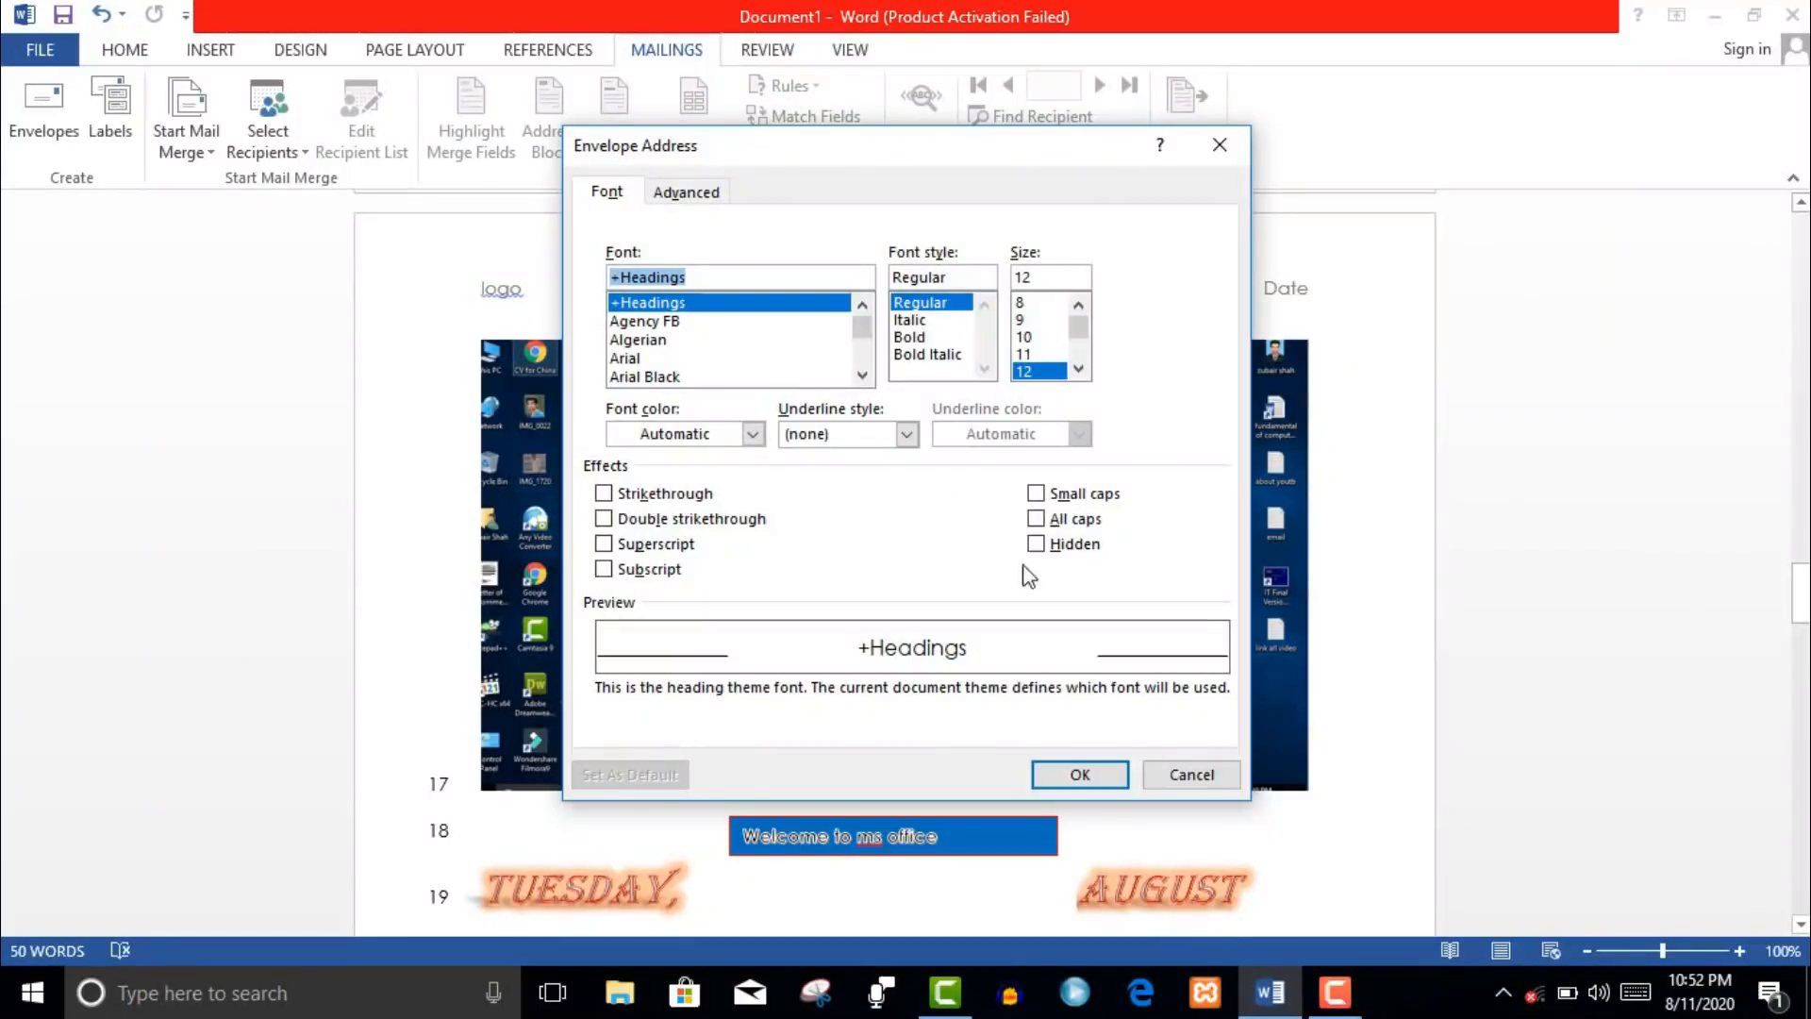
{"action": "left_click", "coordinate": [1037, 544]}
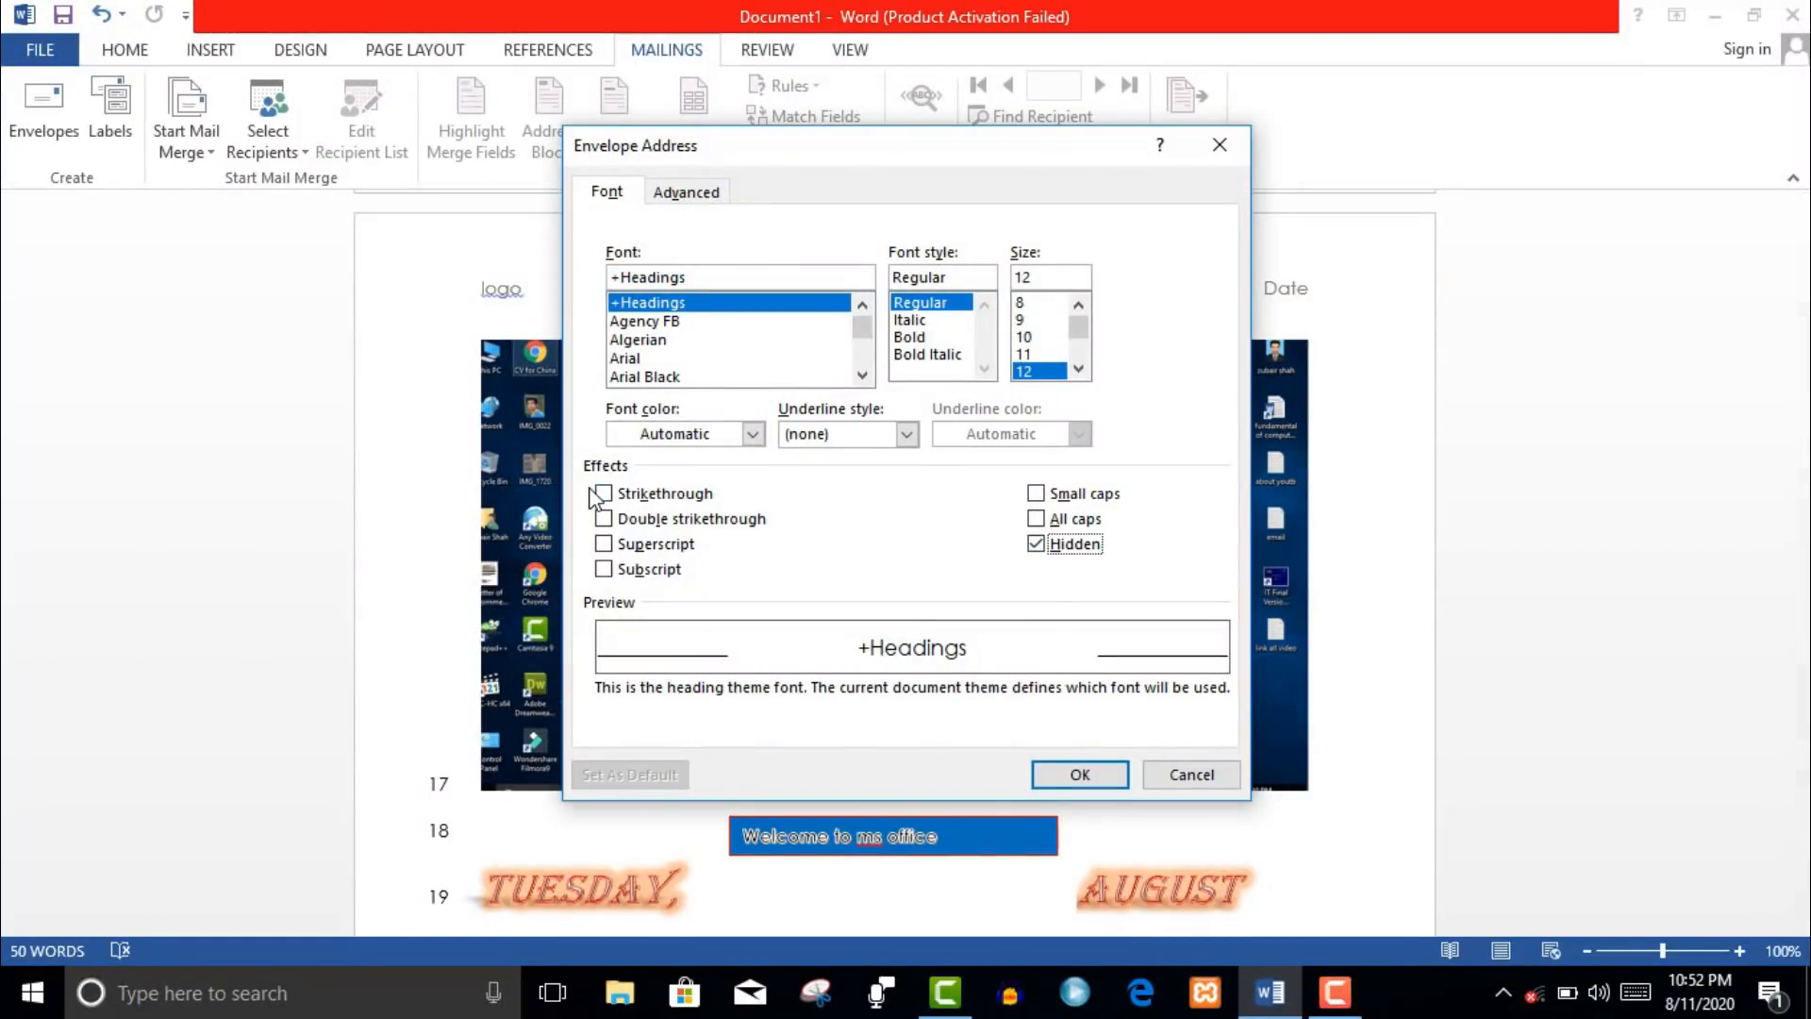
{"action": "left_click", "coordinate": [1080, 774]}
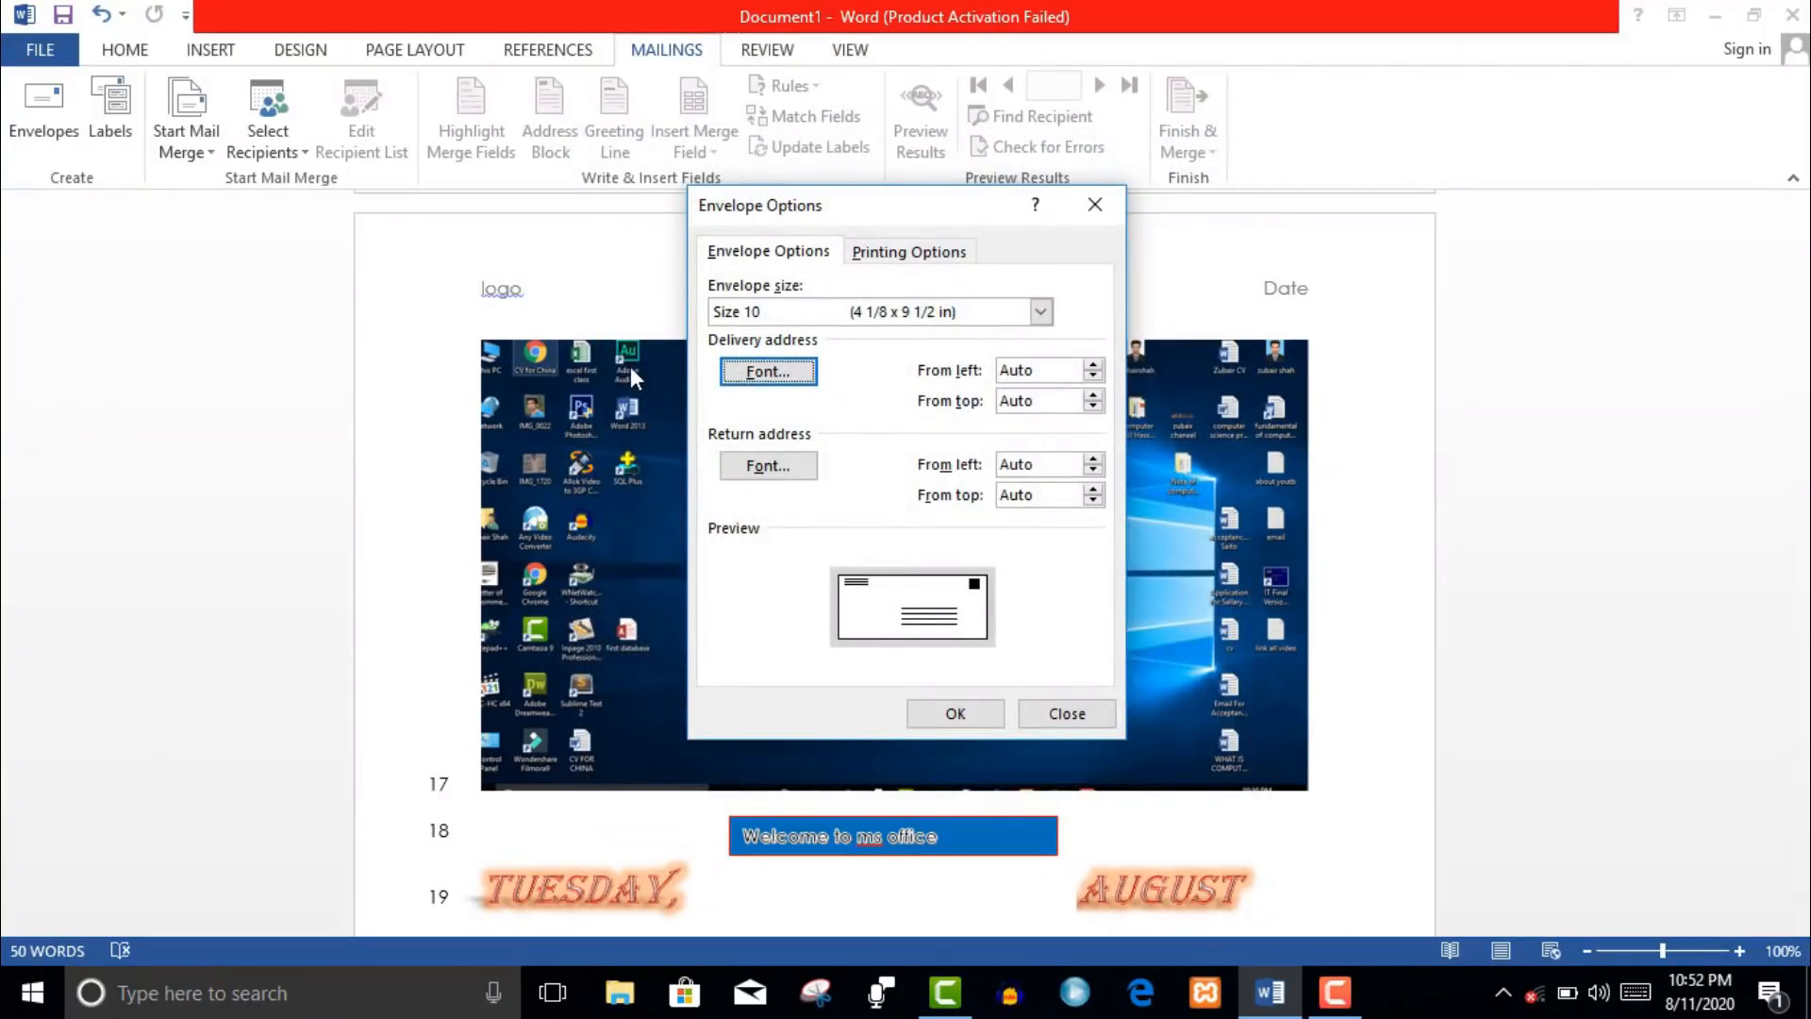
{"action": "left_click", "coordinate": [1049, 724]}
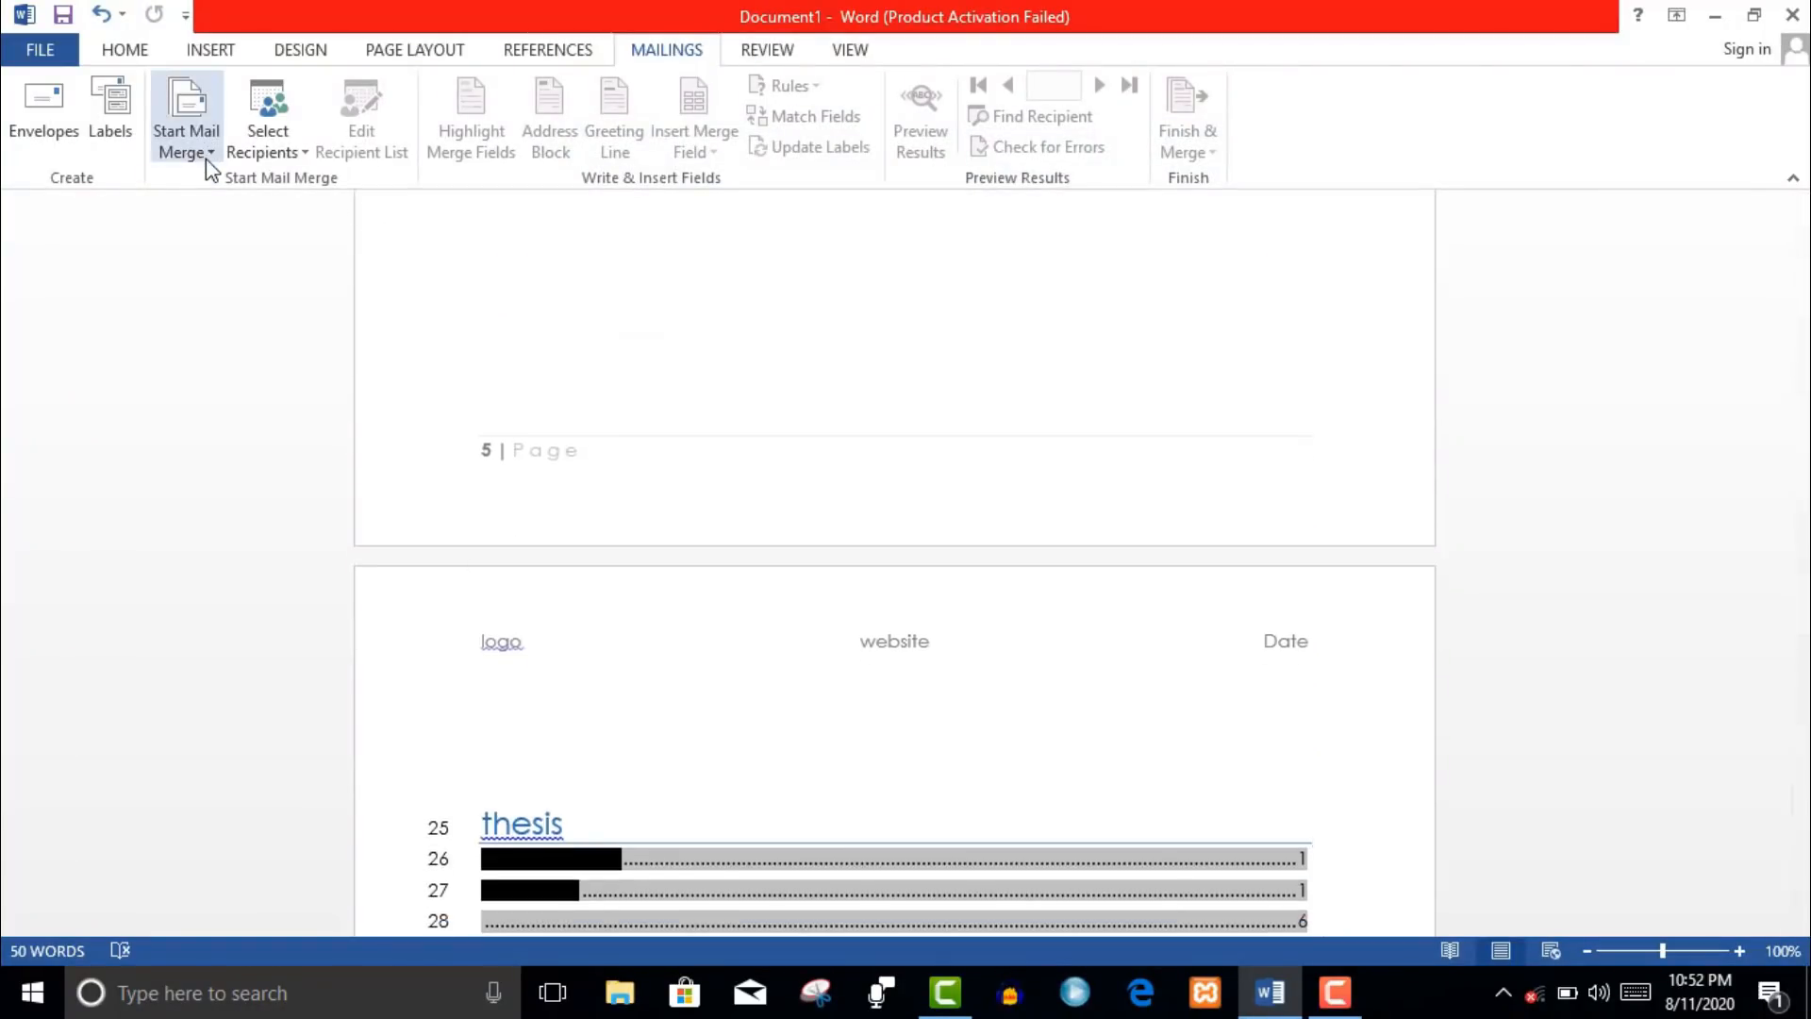
{"action": "left_click", "coordinate": [206, 159]}
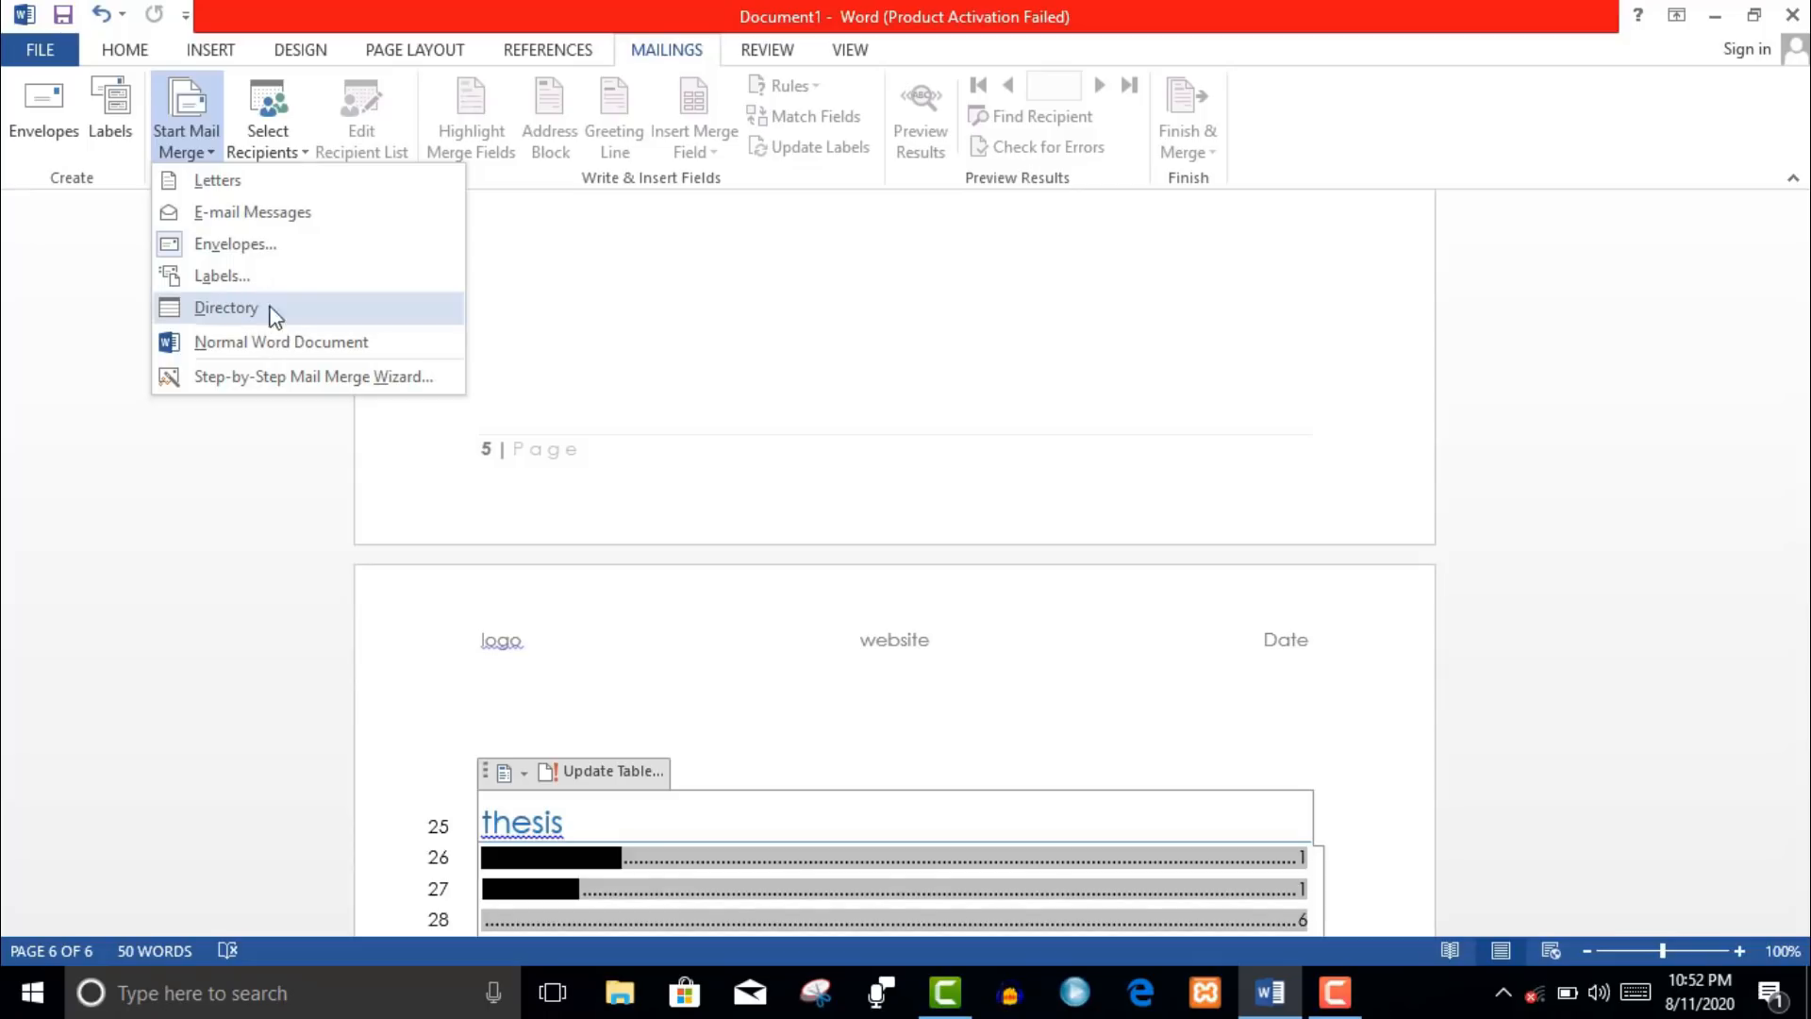
{"action": "left_click", "coordinate": [255, 189]}
{"action": "left_click", "coordinate": [206, 159]}
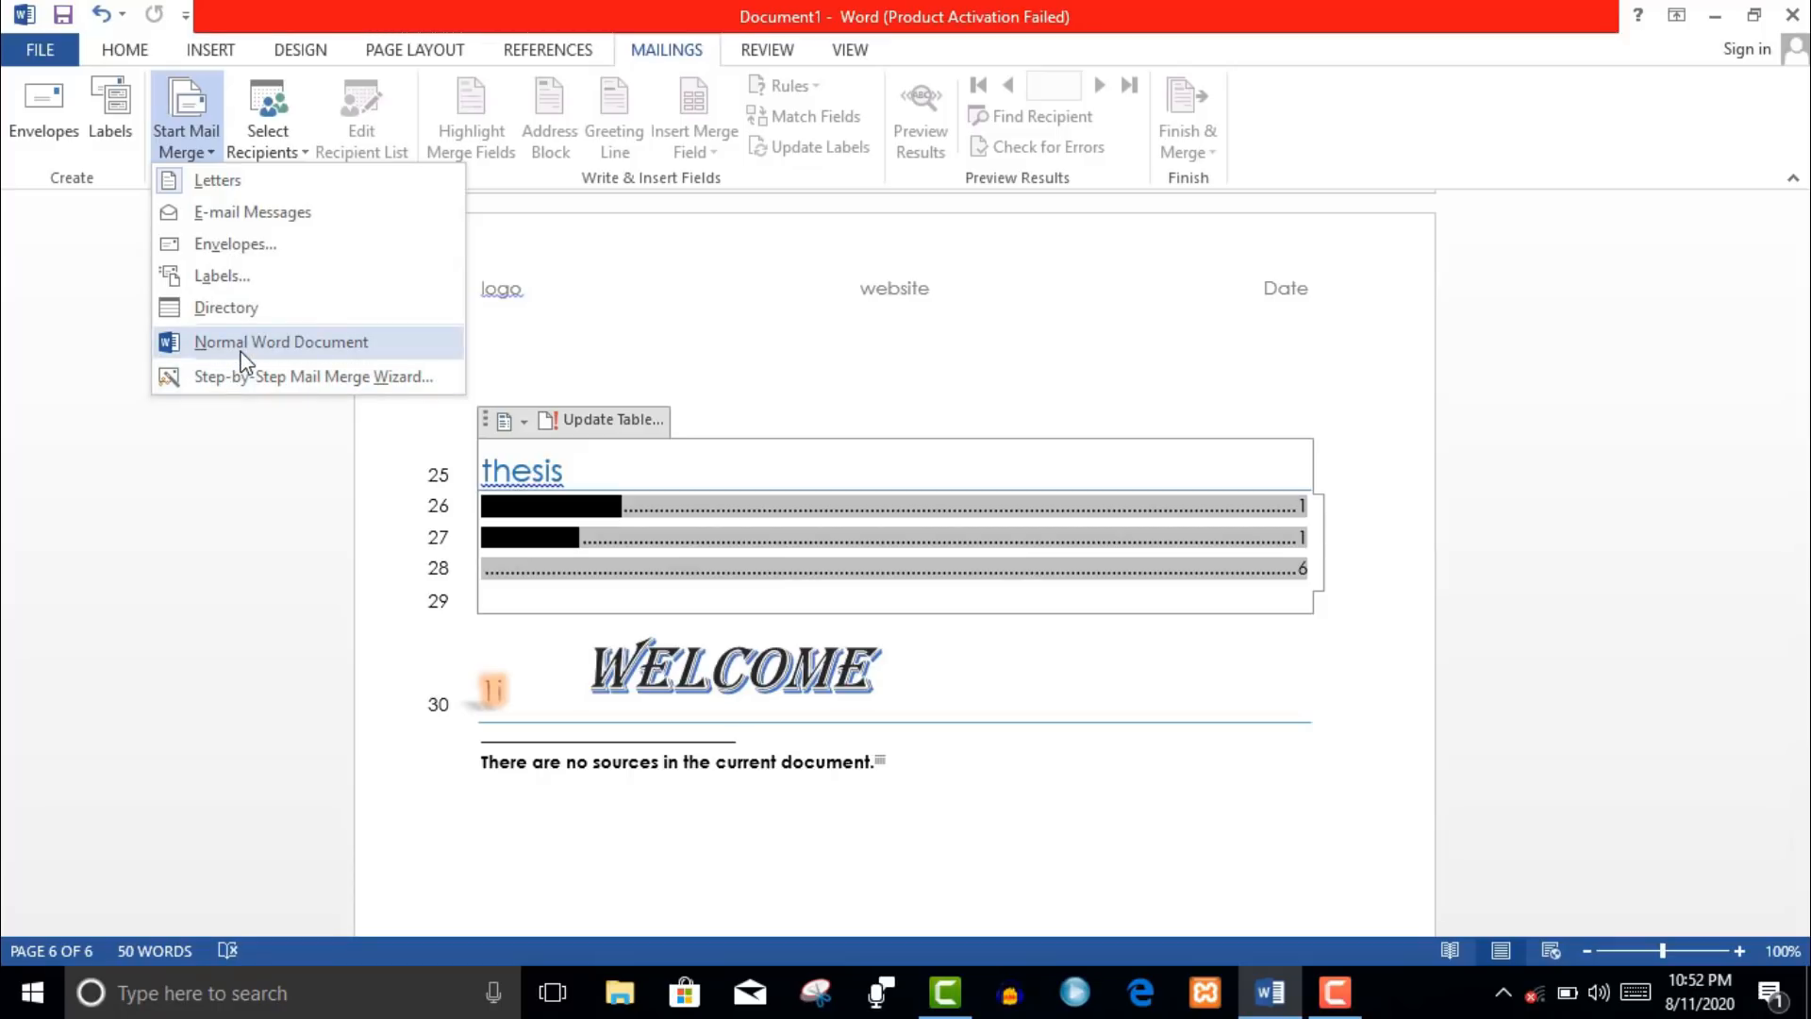
{"action": "left_click", "coordinate": [217, 183]}
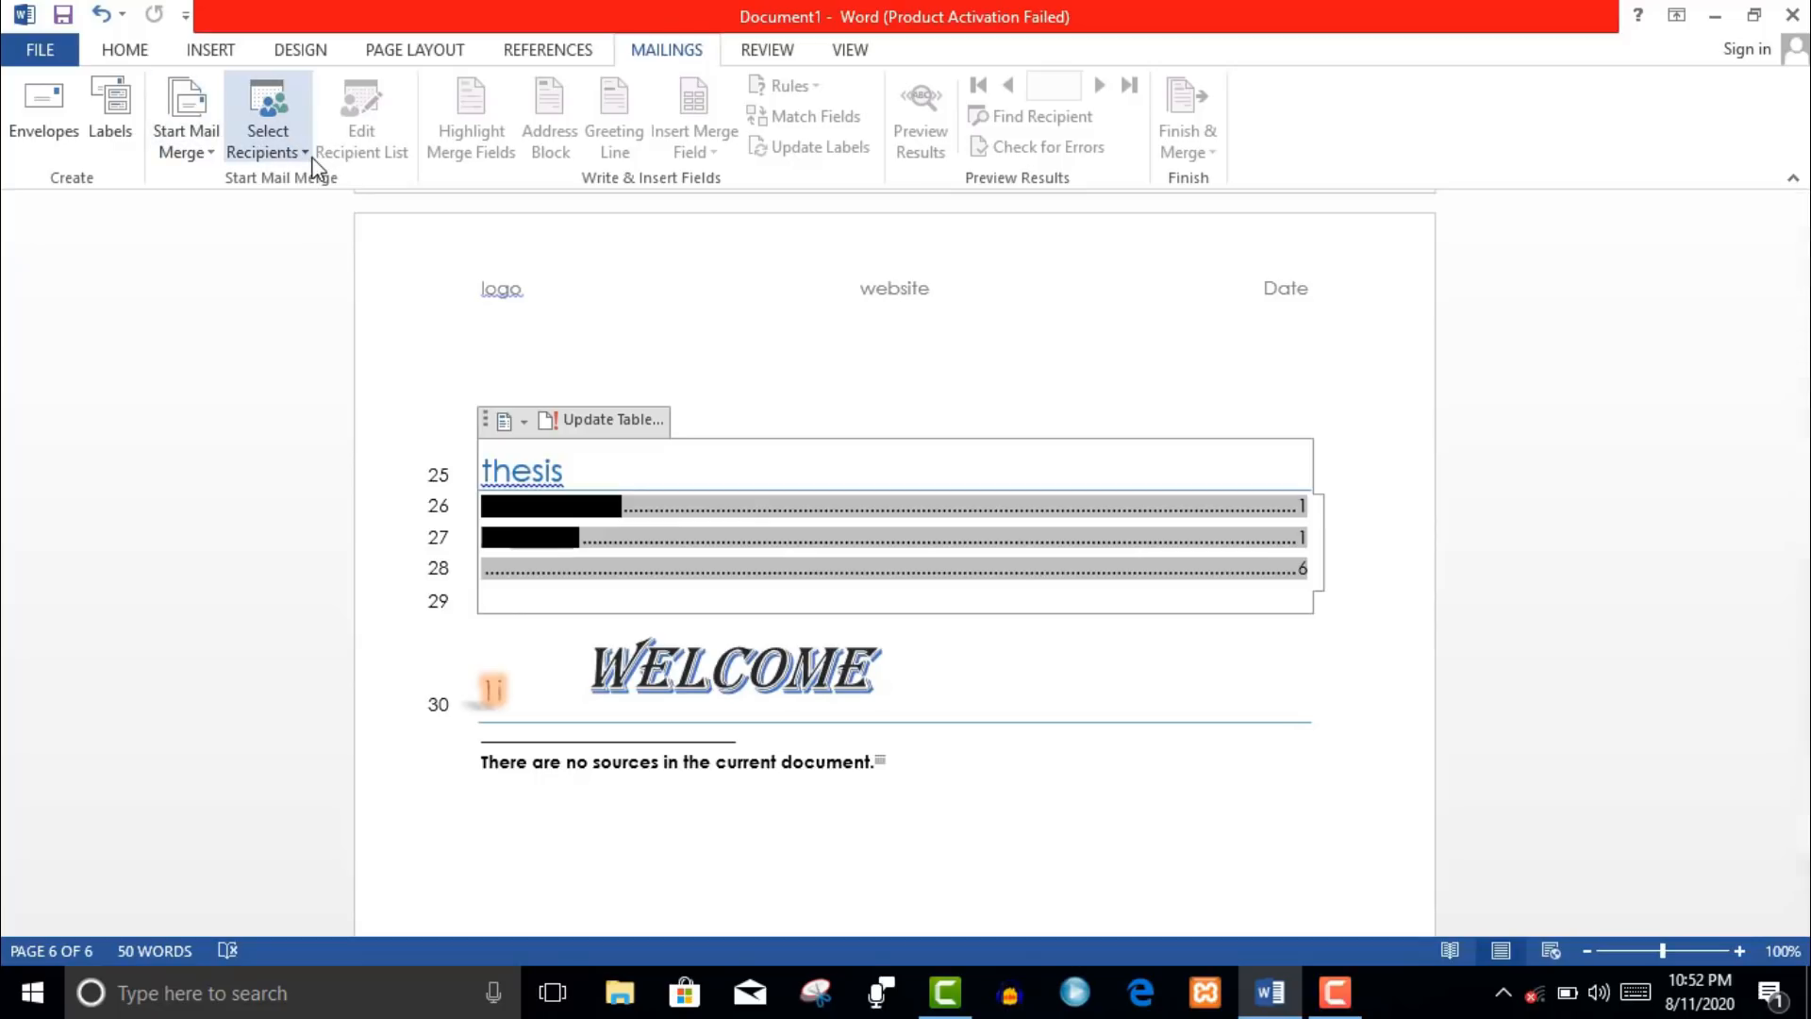
{"action": "left_click", "coordinate": [304, 166]}
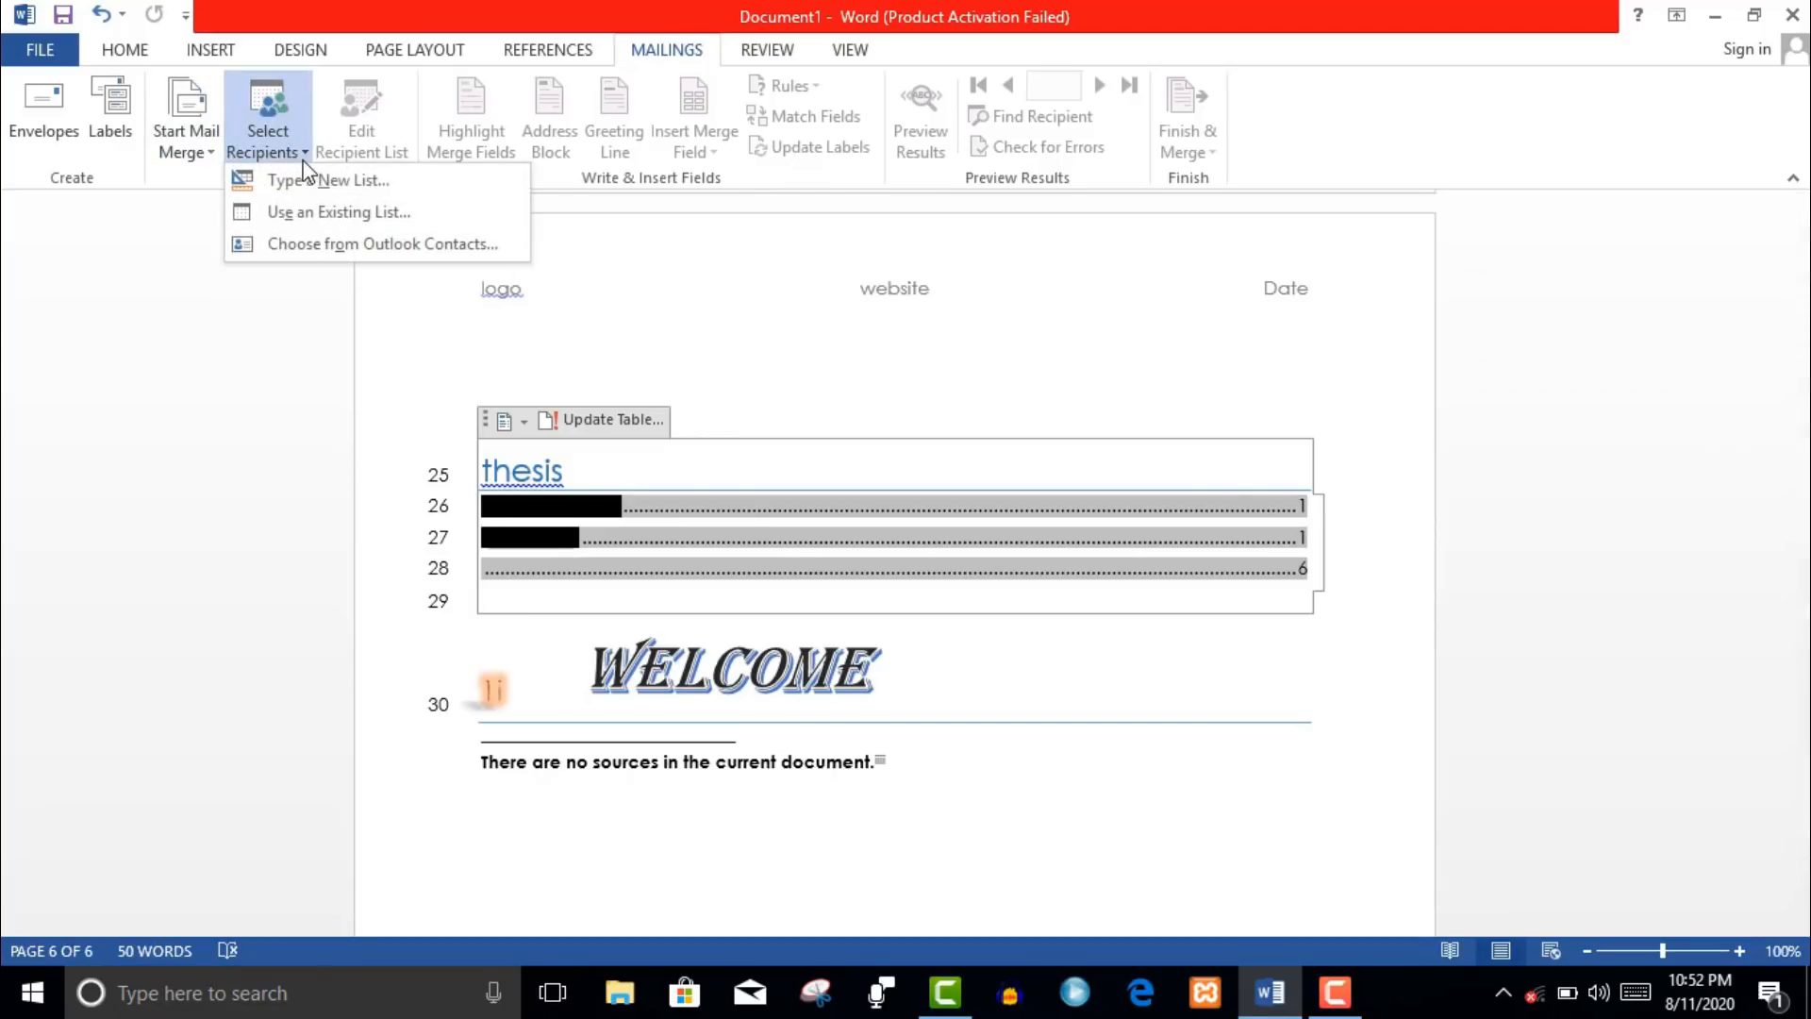
{"action": "left_click", "coordinate": [325, 188]}
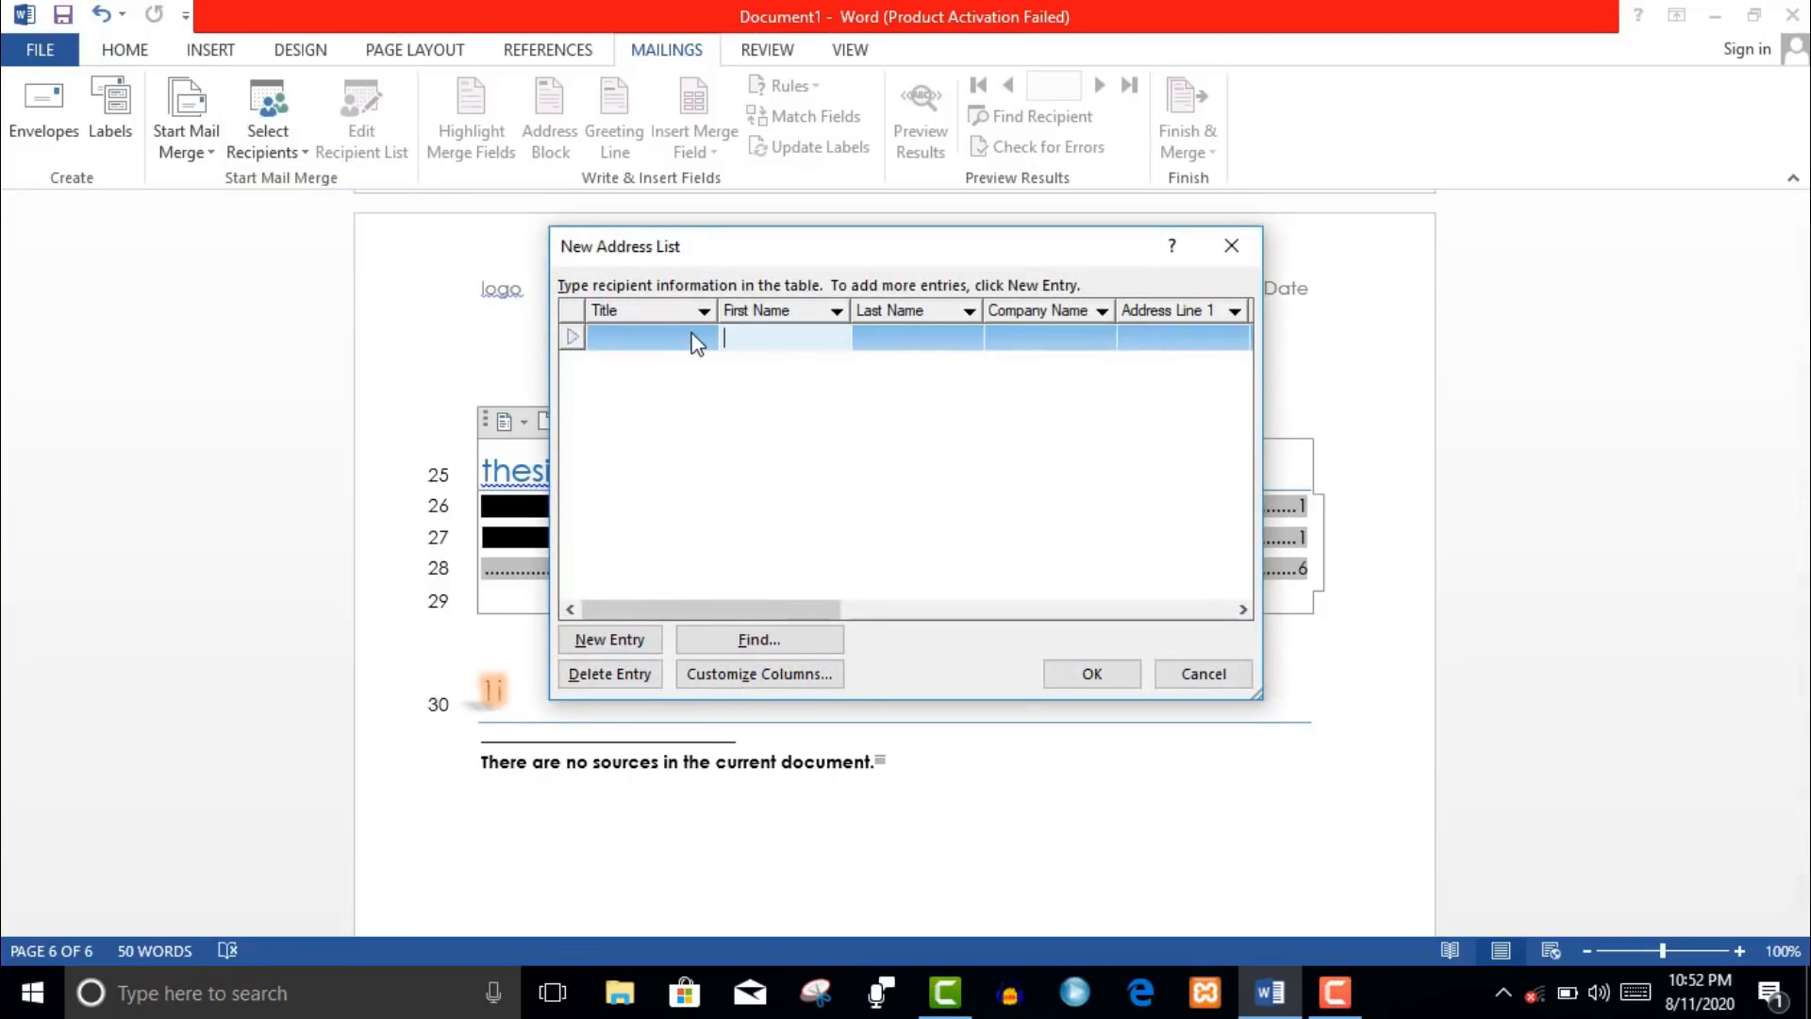
{"action": "left_click", "coordinate": [876, 338]}
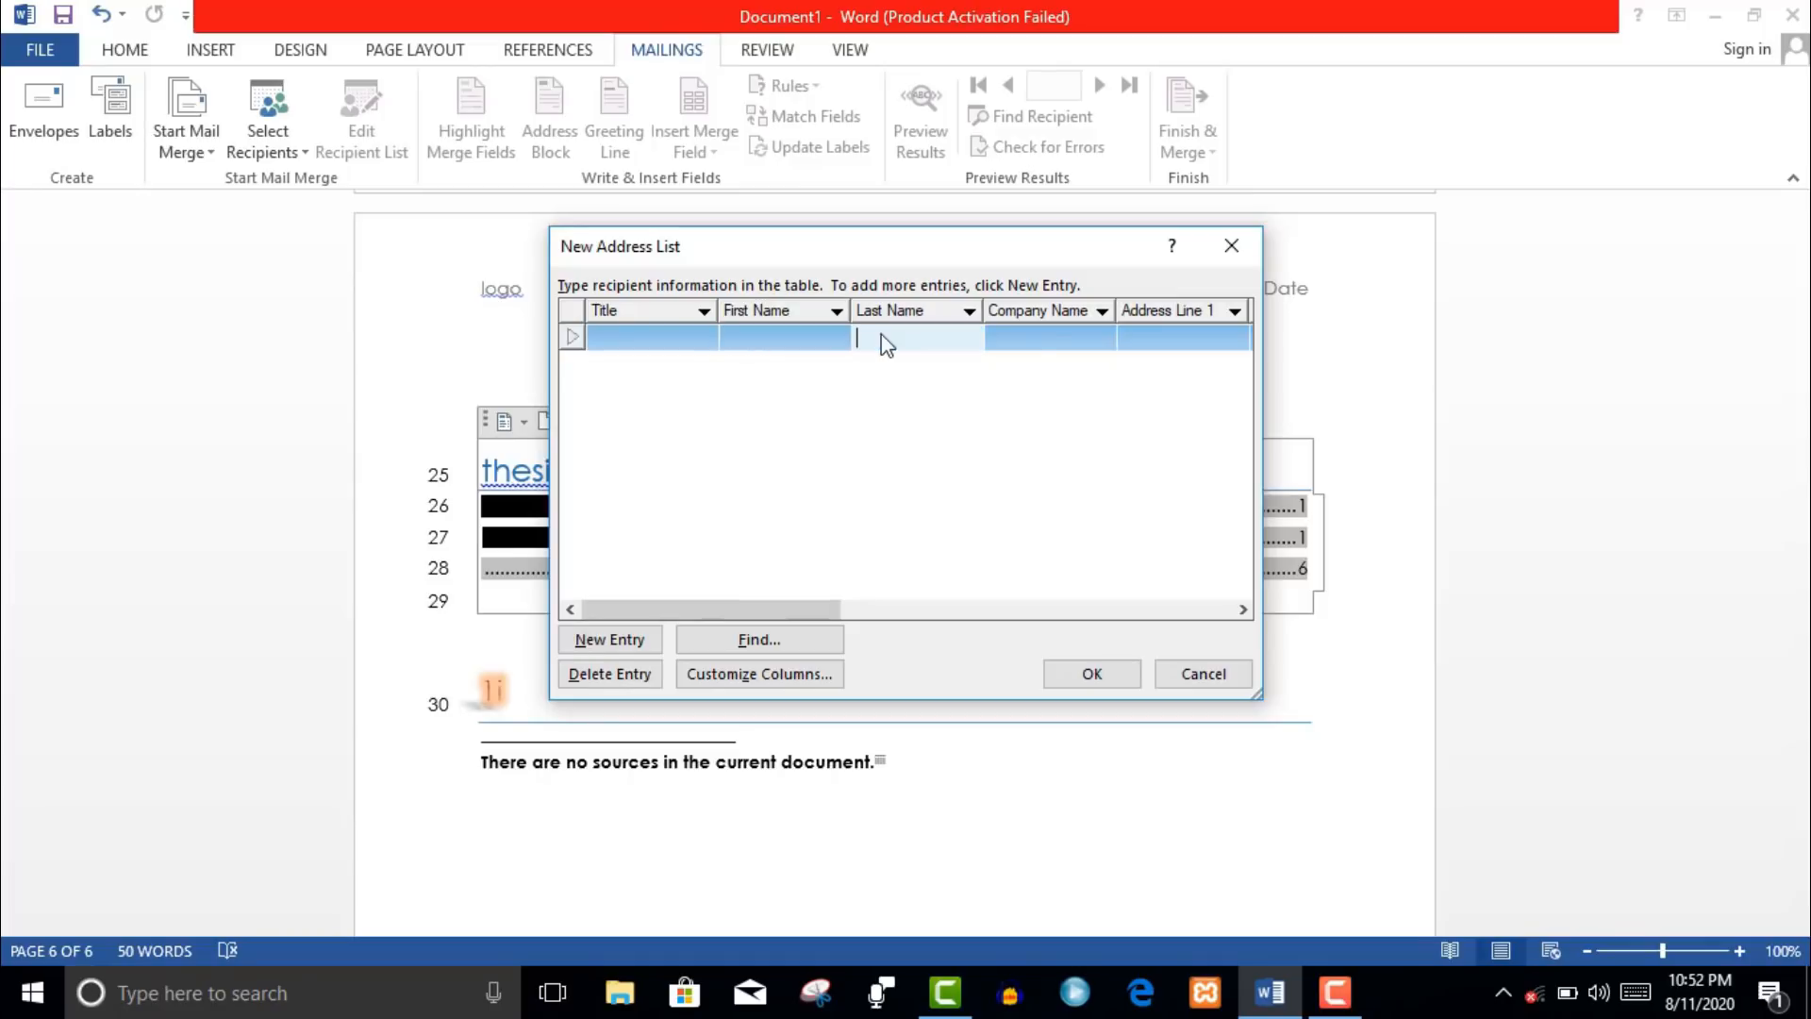
{"action": "left_click", "coordinate": [1038, 330]}
{"action": "left_click", "coordinate": [1192, 319]}
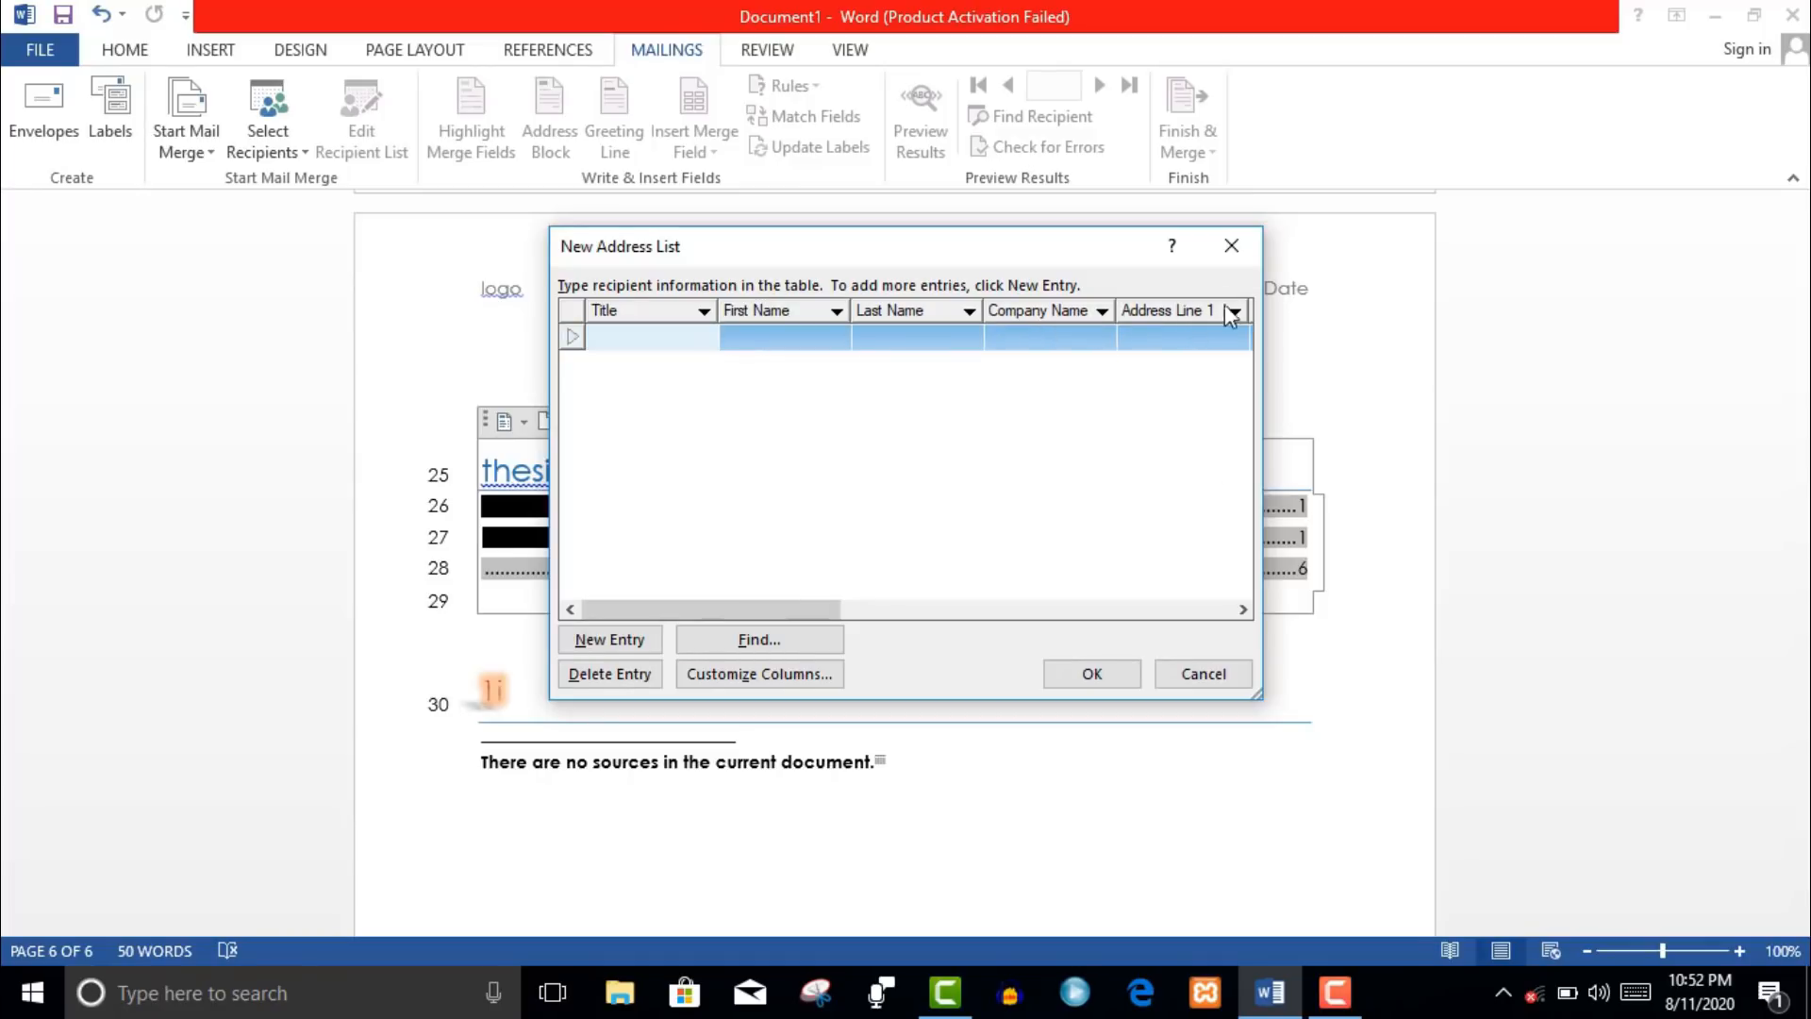
{"action": "left_click", "coordinate": [1179, 675]}
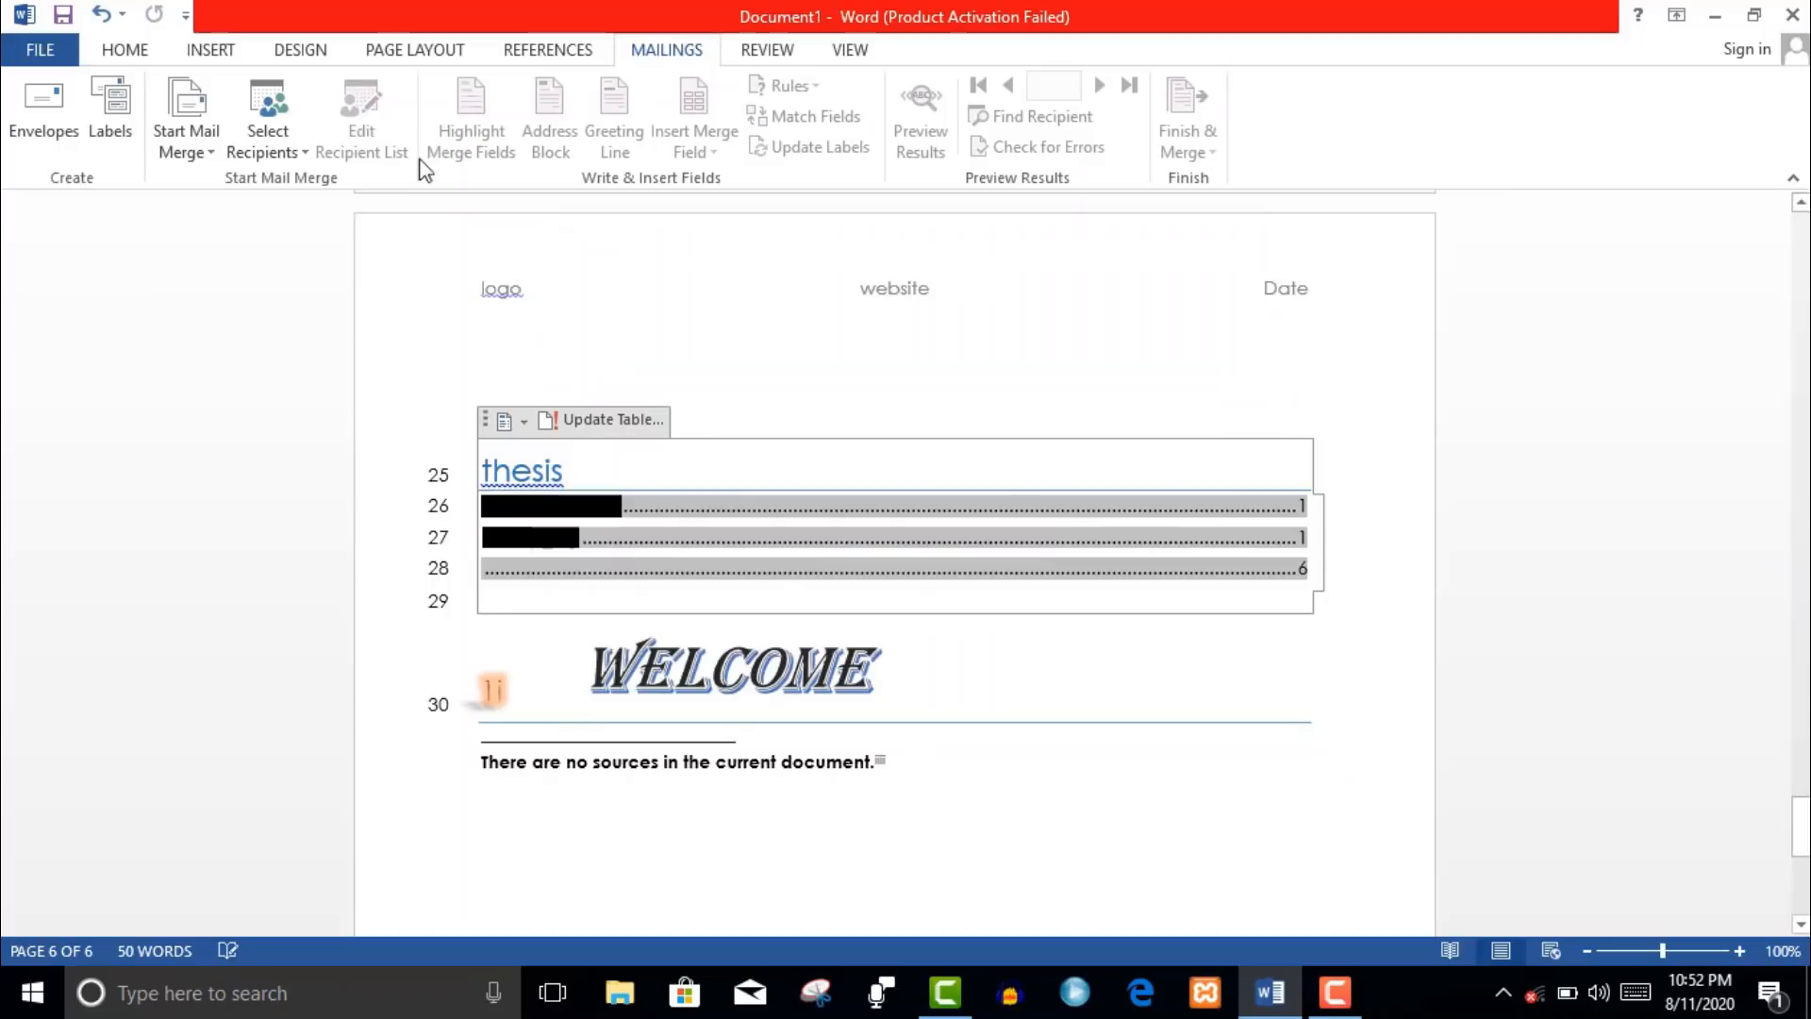
{"action": "left_click", "coordinate": [306, 154]}
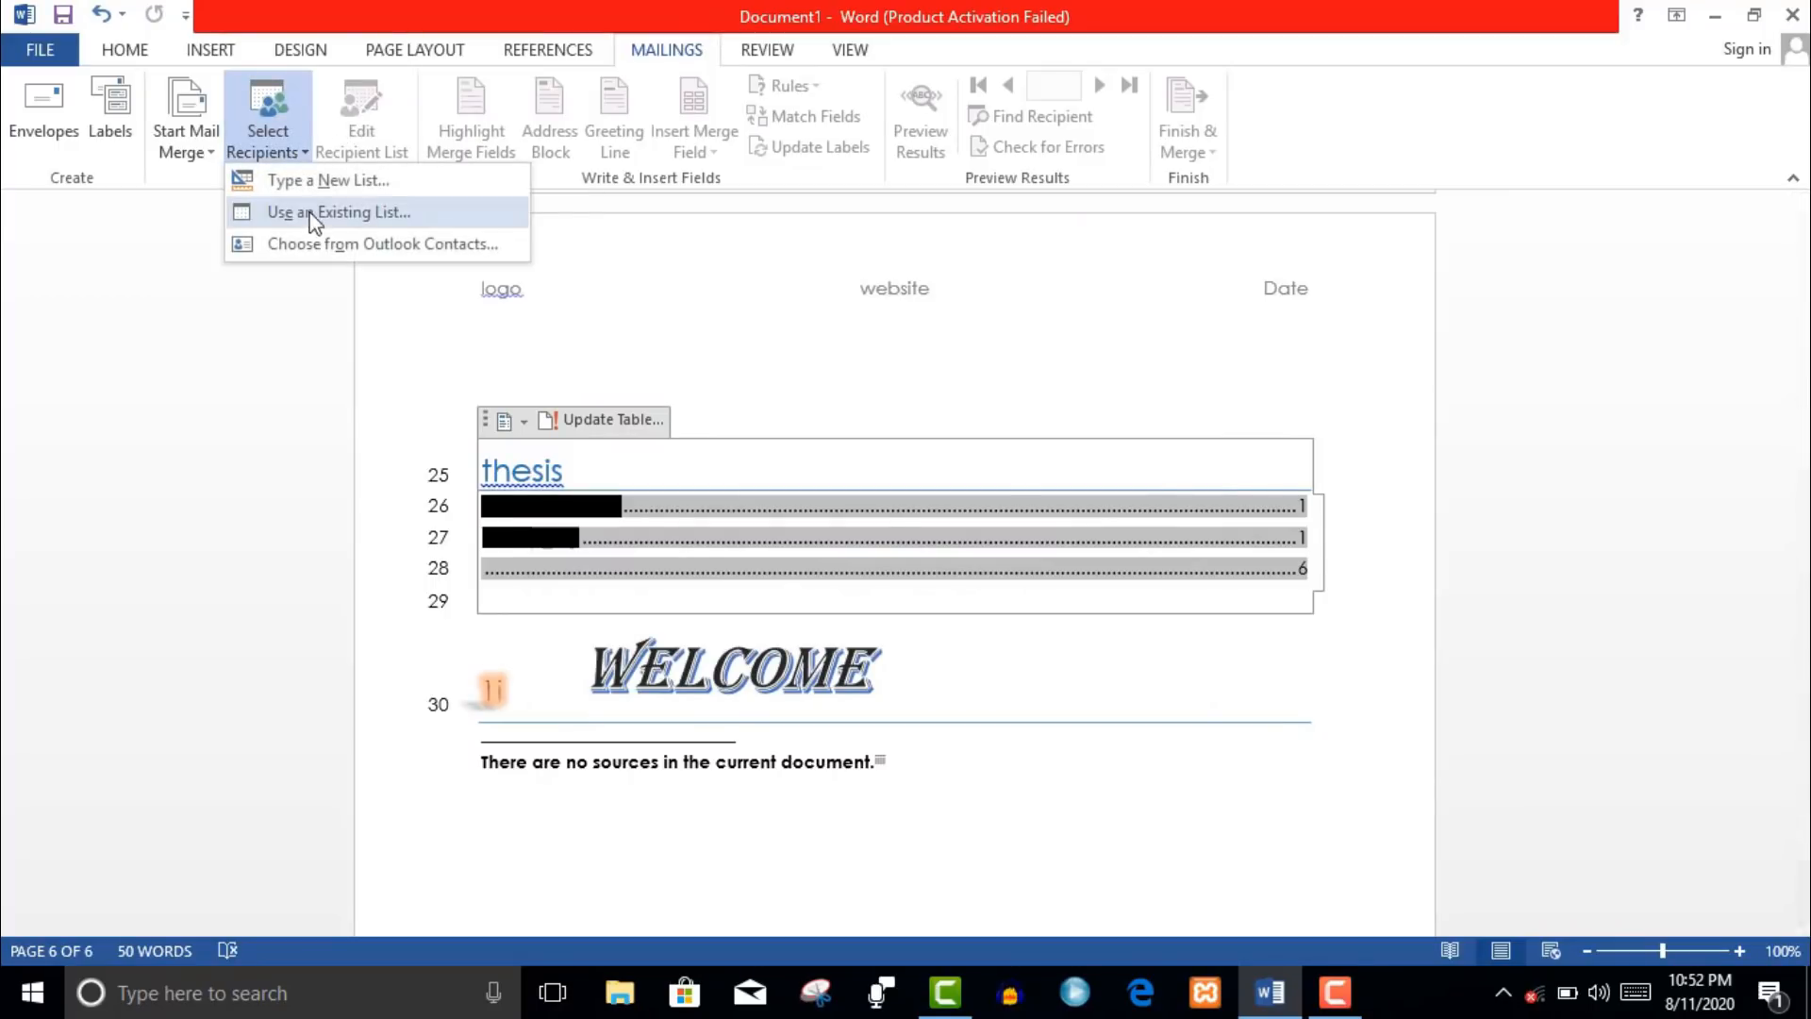
{"action": "left_click", "coordinate": [370, 213]}
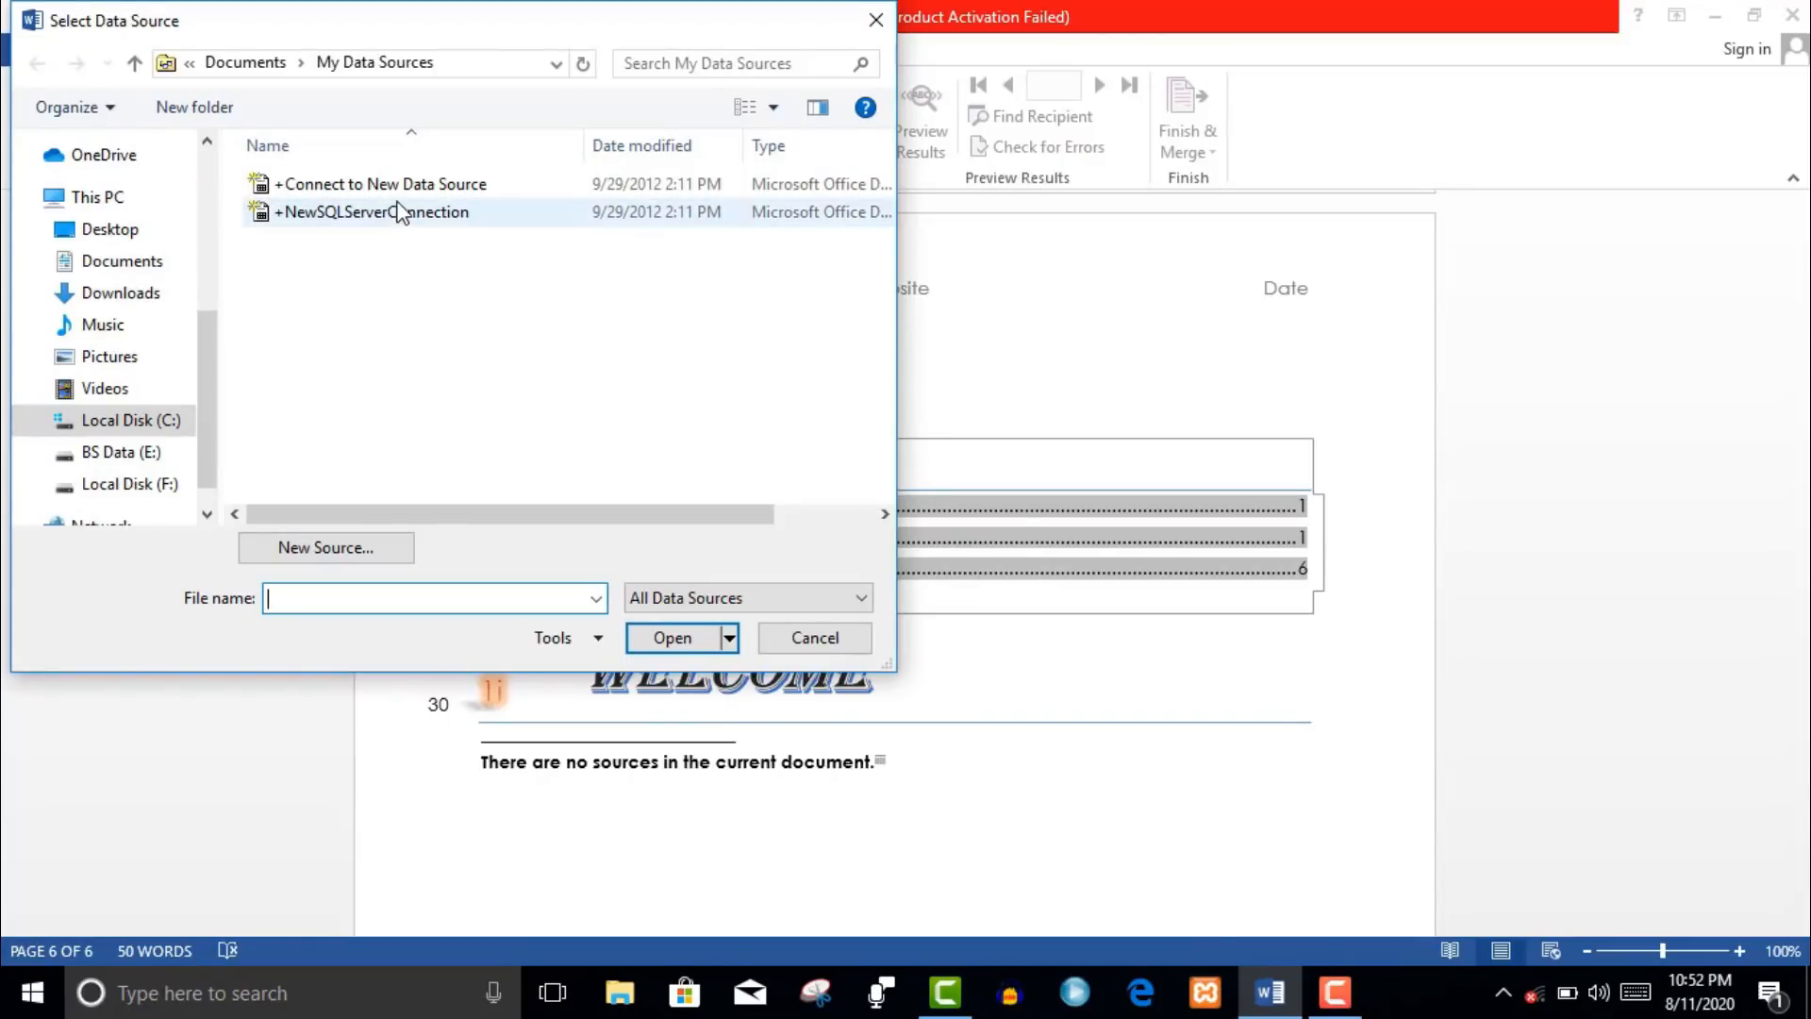
{"action": "left_click", "coordinate": [449, 211]}
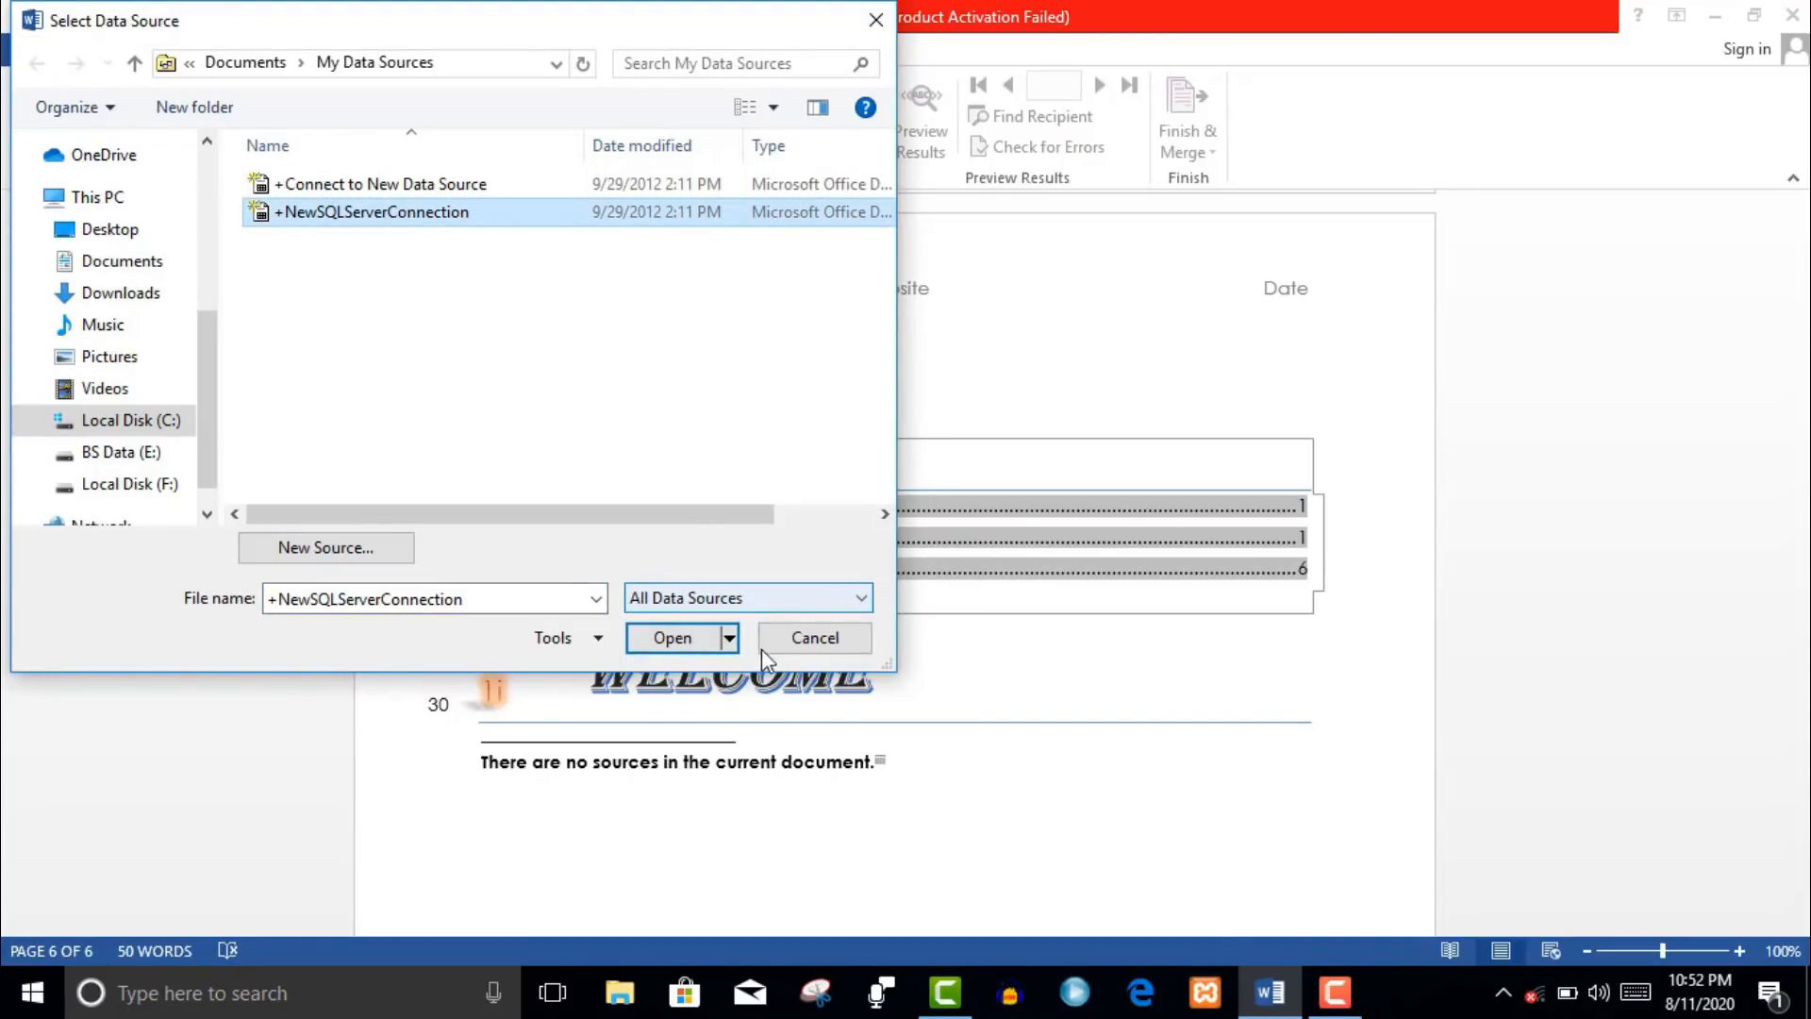
{"action": "left_click", "coordinate": [803, 649]}
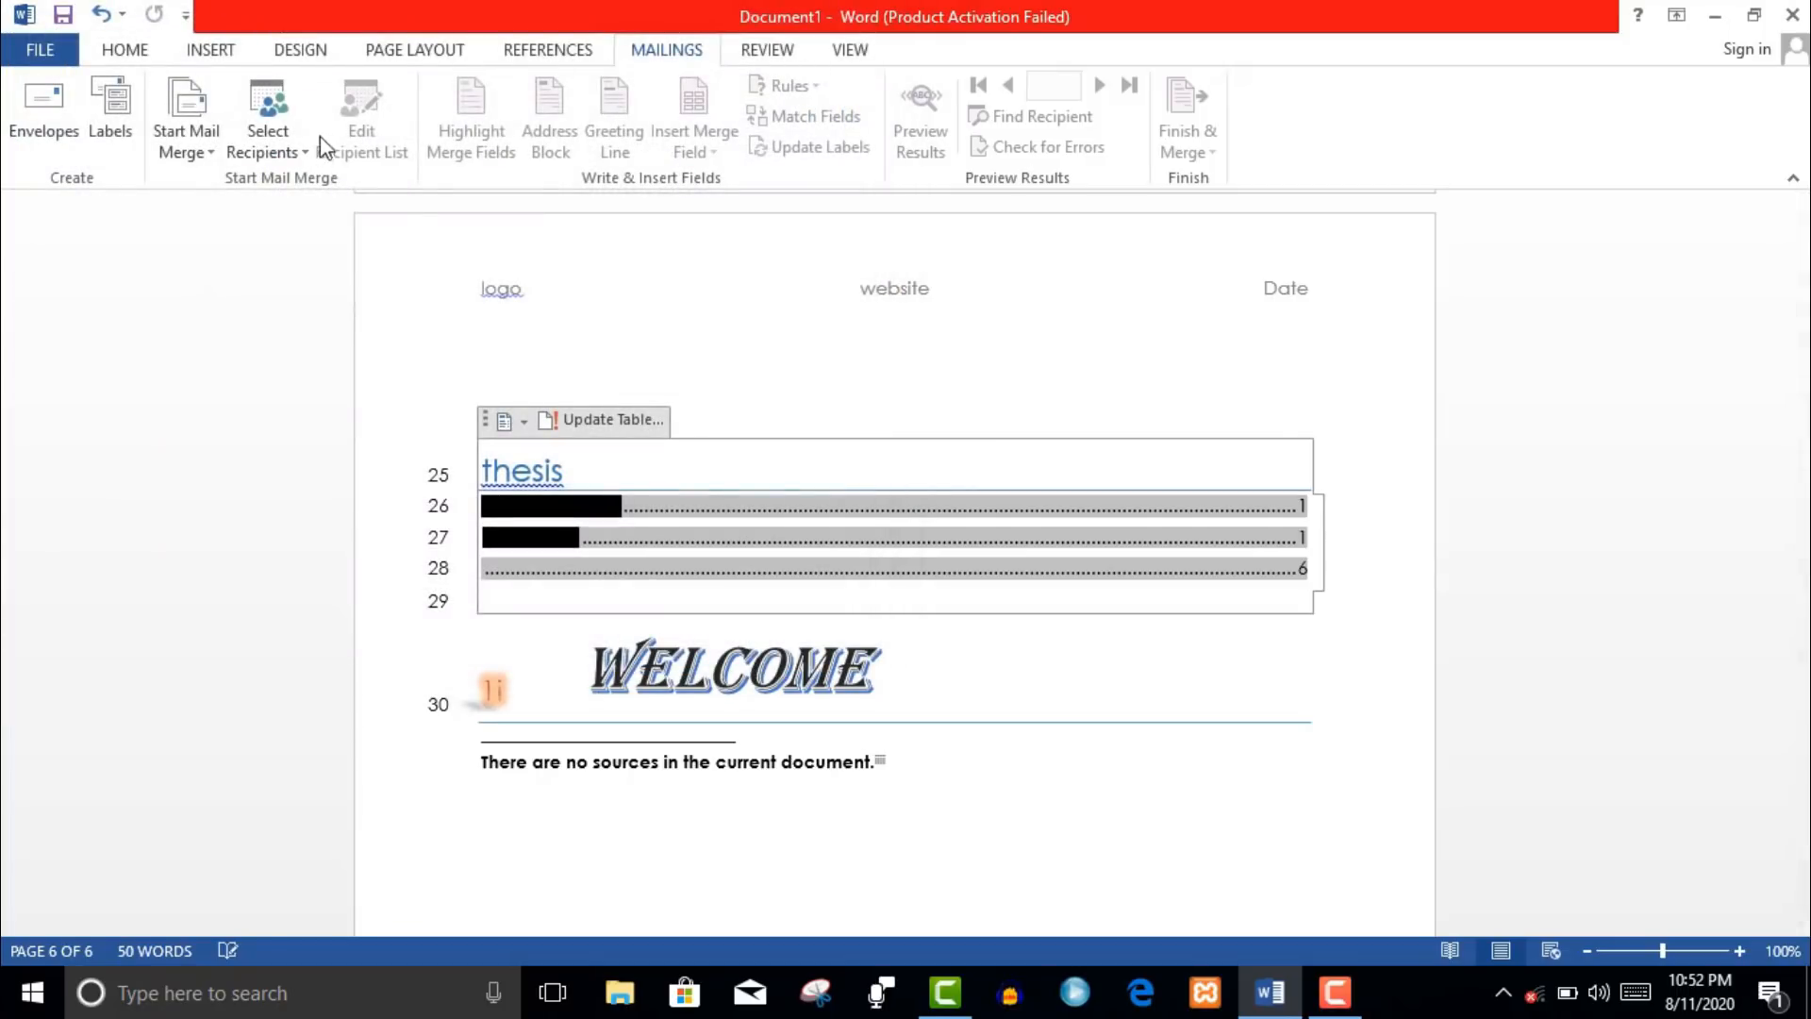
{"action": "left_click", "coordinate": [300, 155]}
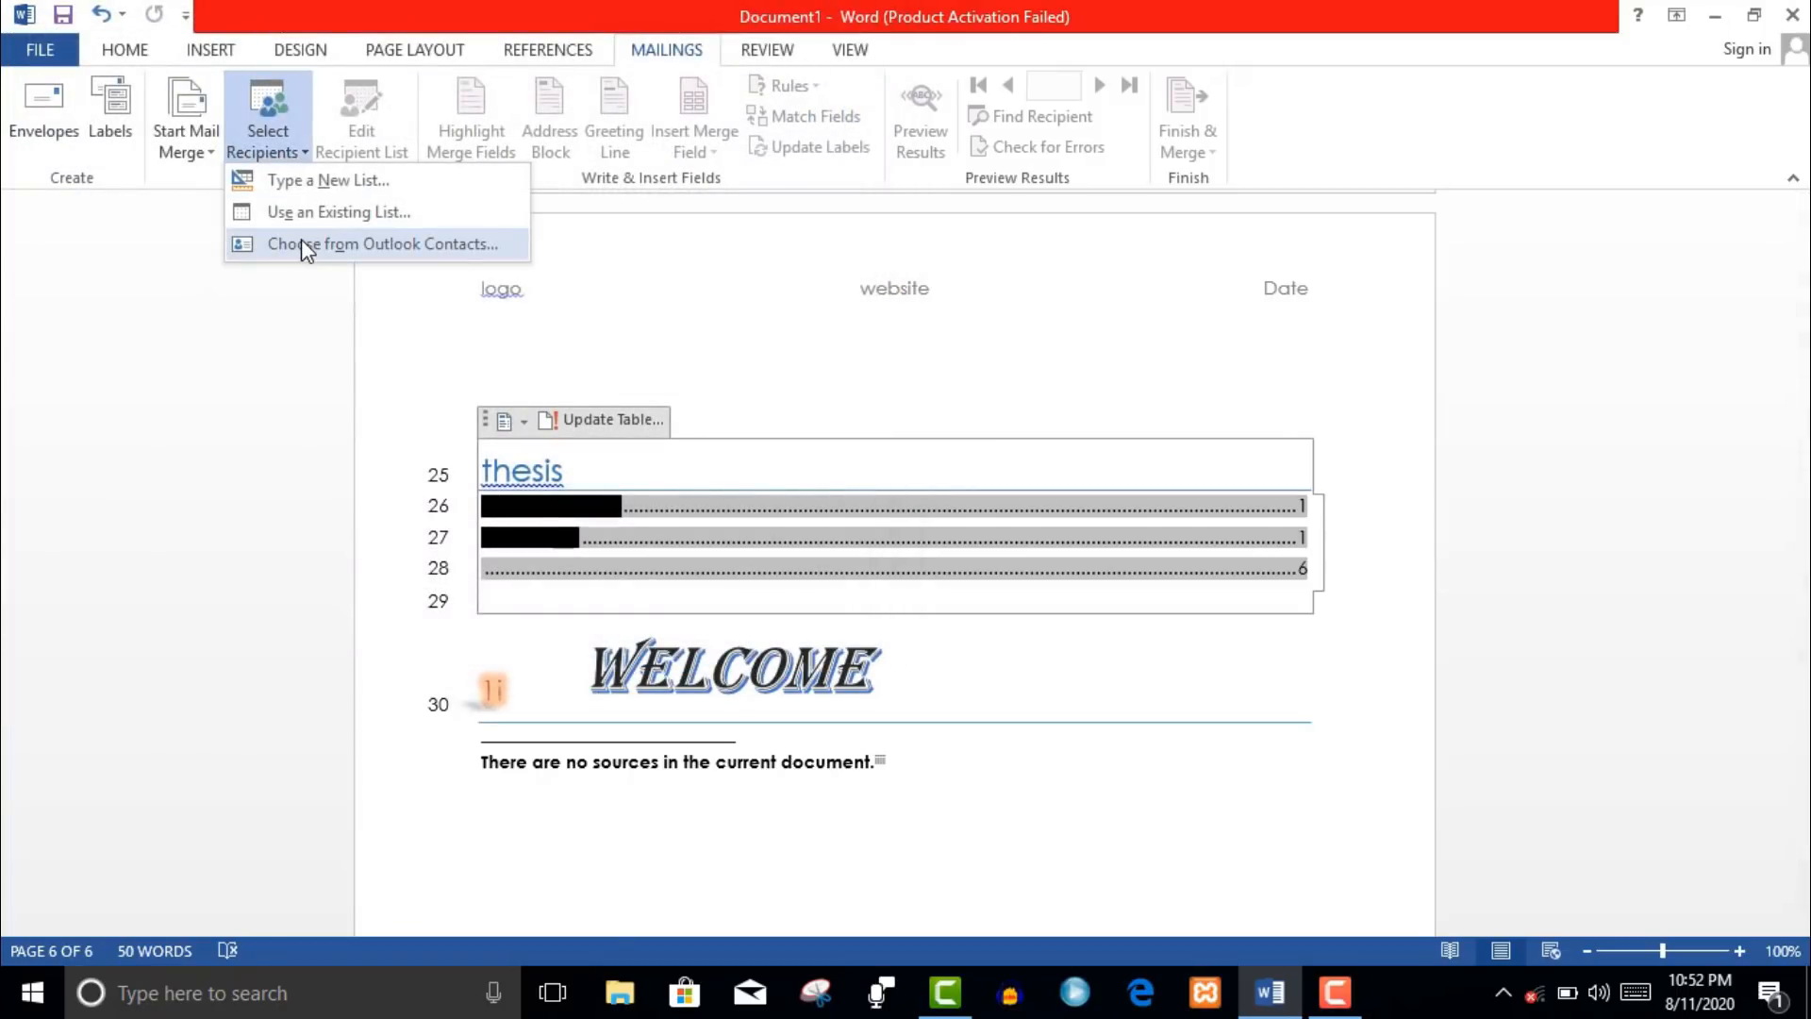
{"action": "left_click", "coordinate": [302, 242]}
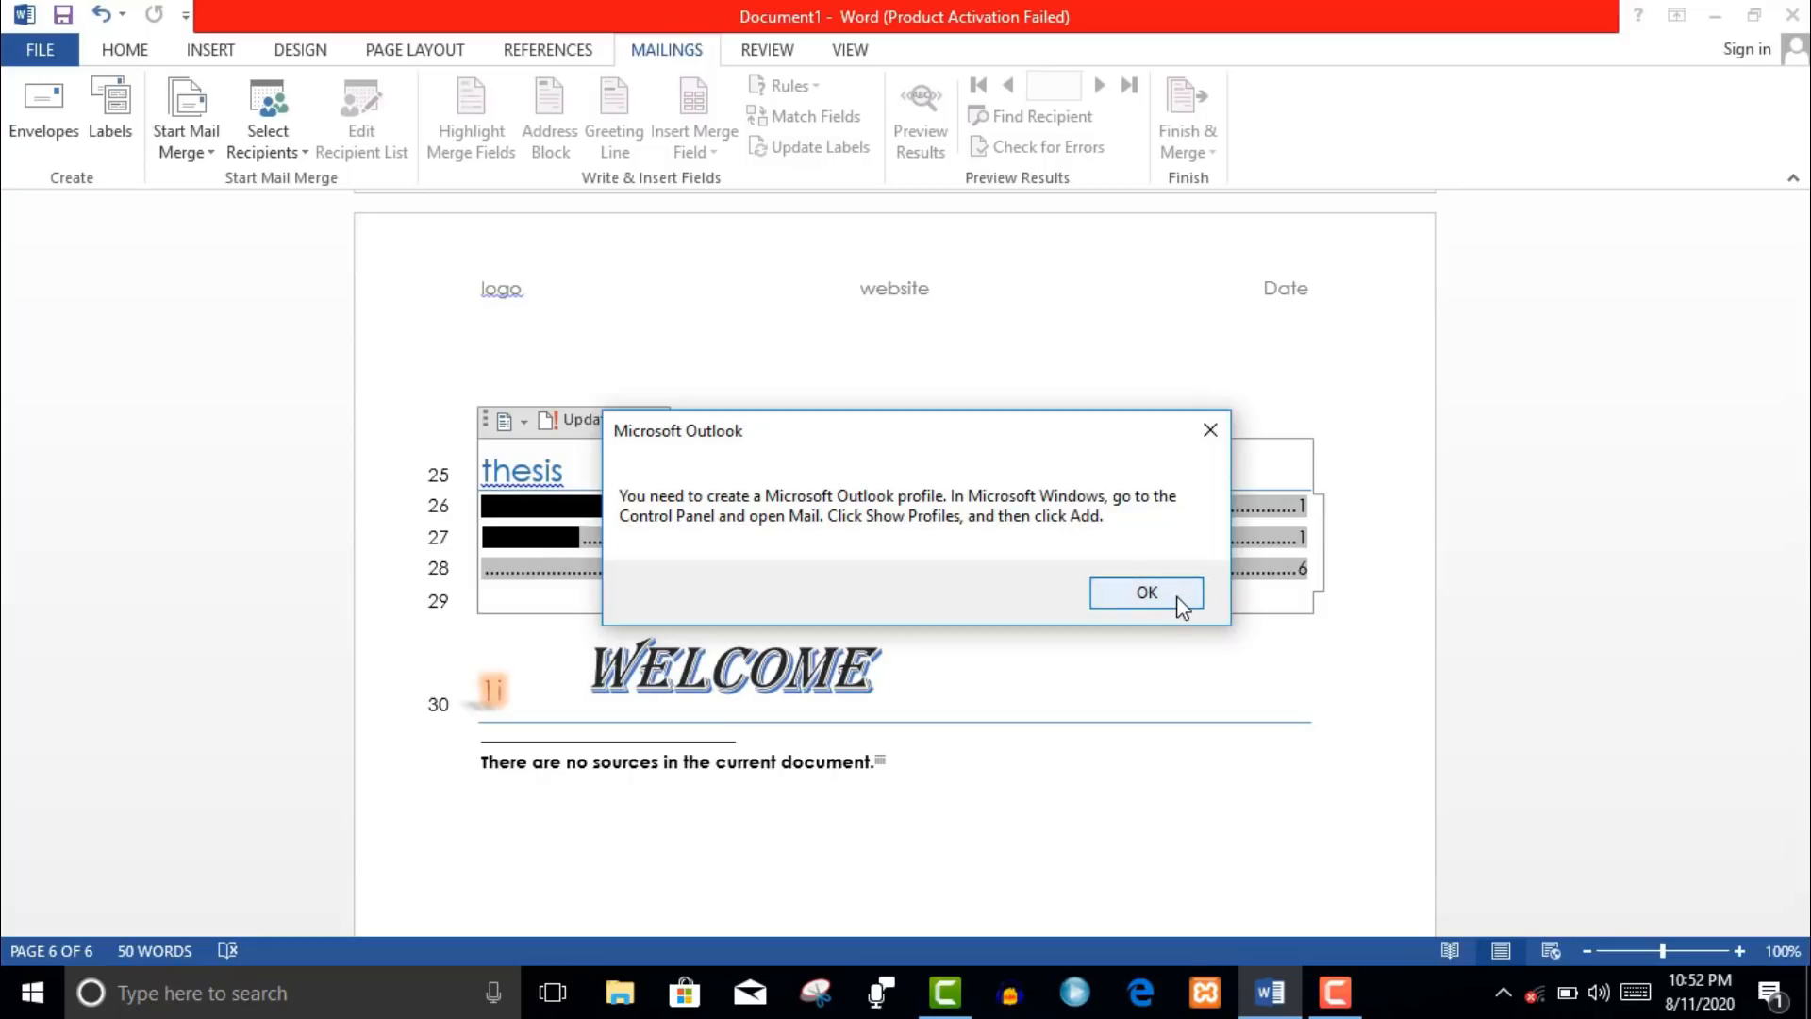
{"action": "left_click", "coordinate": [1147, 592]}
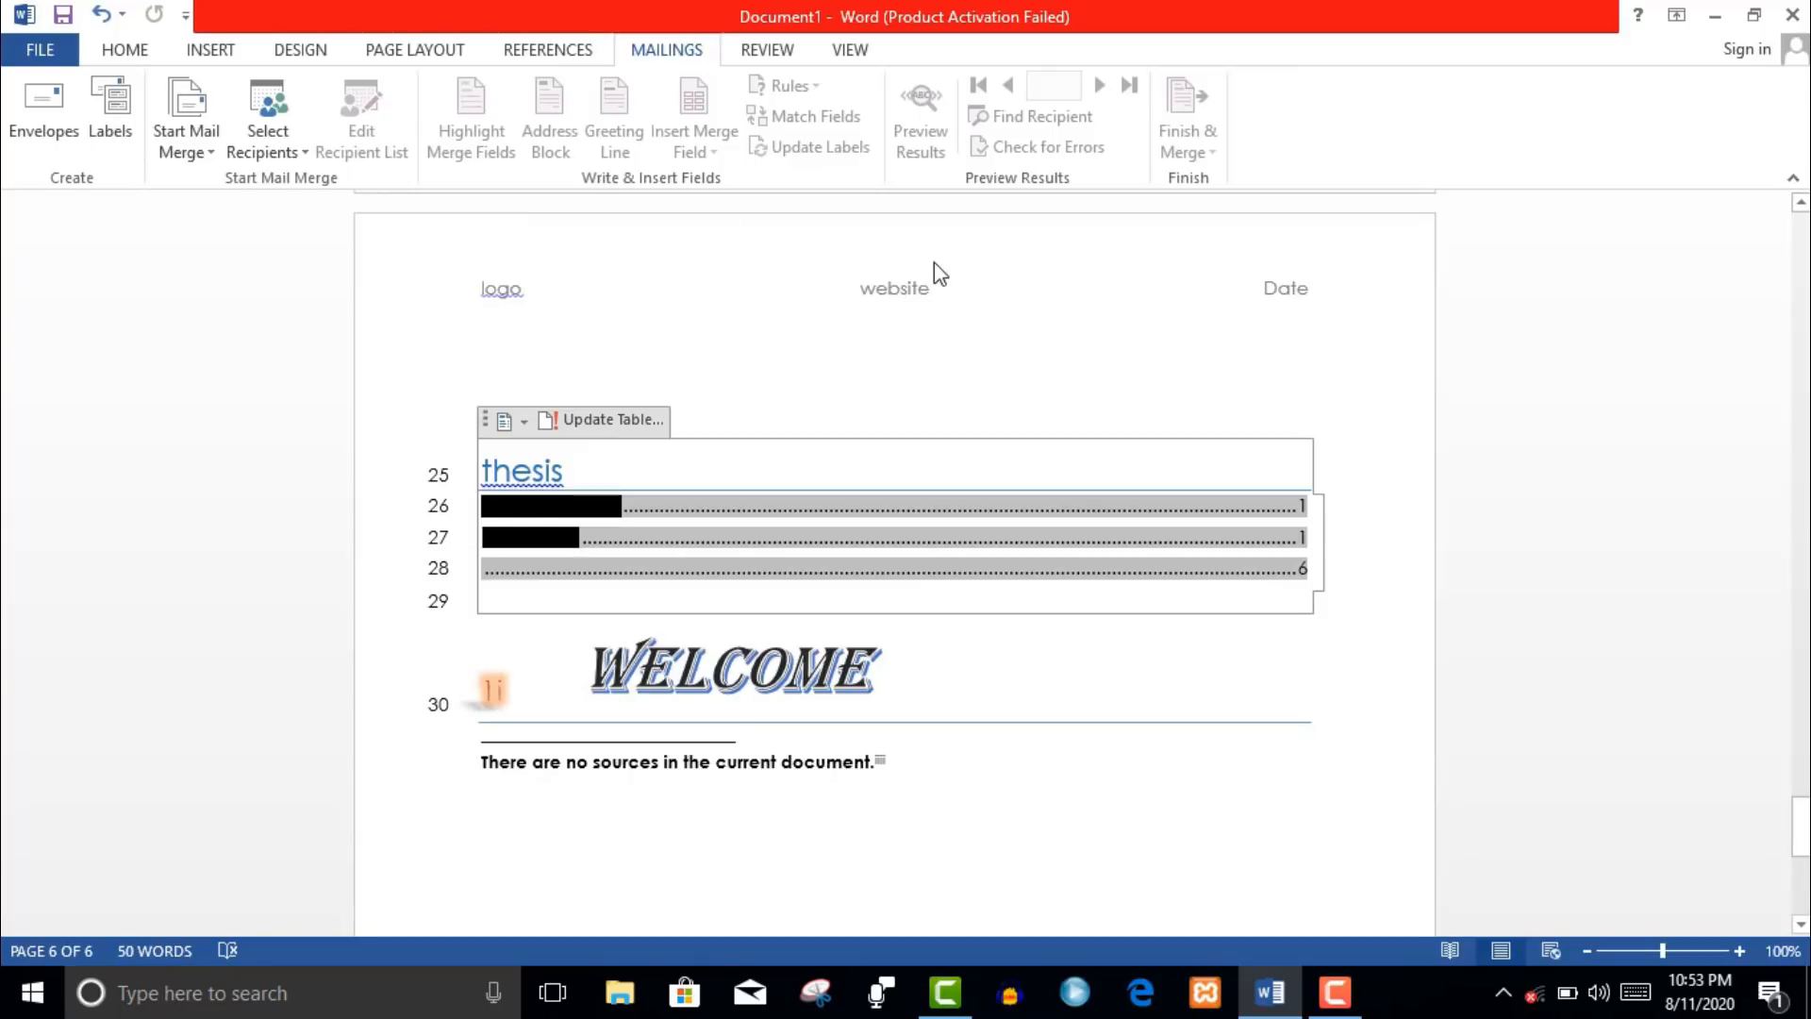
- Add an empty line below the bibliography
{"action": "left_click", "coordinate": [769, 57]}
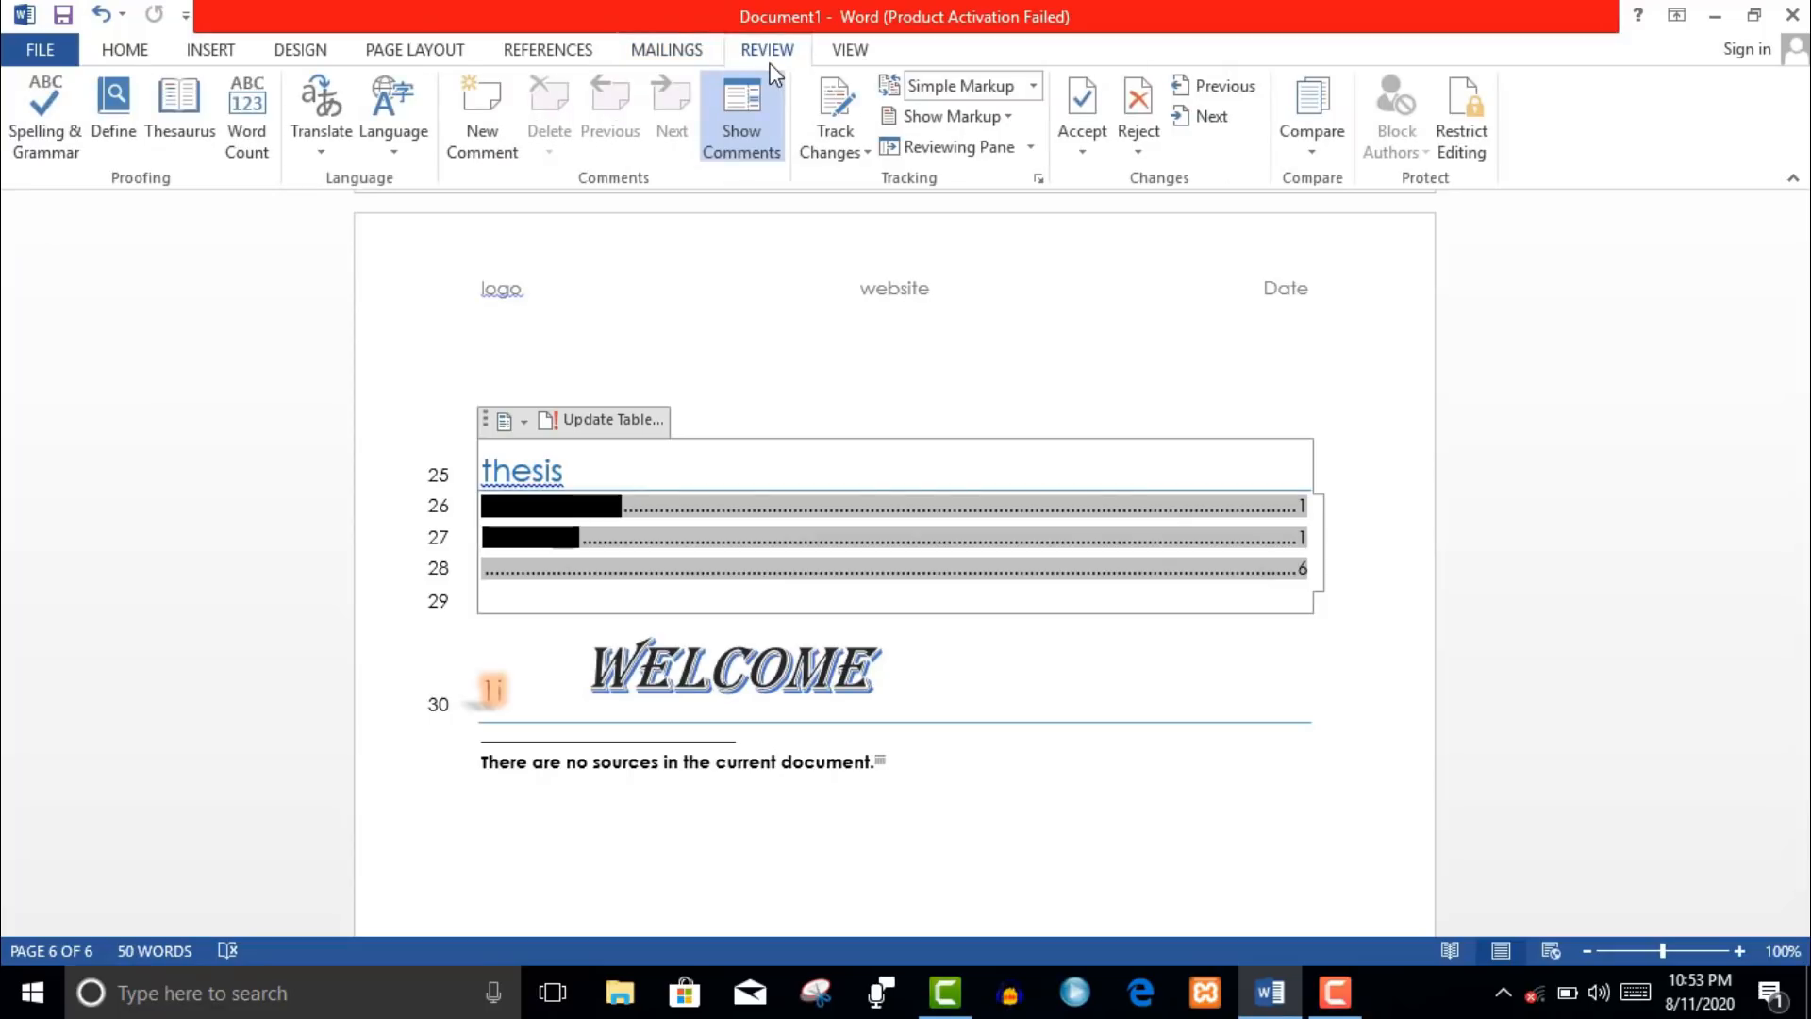
{"action": "left_click", "coordinate": [962, 755]}
{"action": "key", "text": "Return"}
{"action": "key", "text": "Return"}
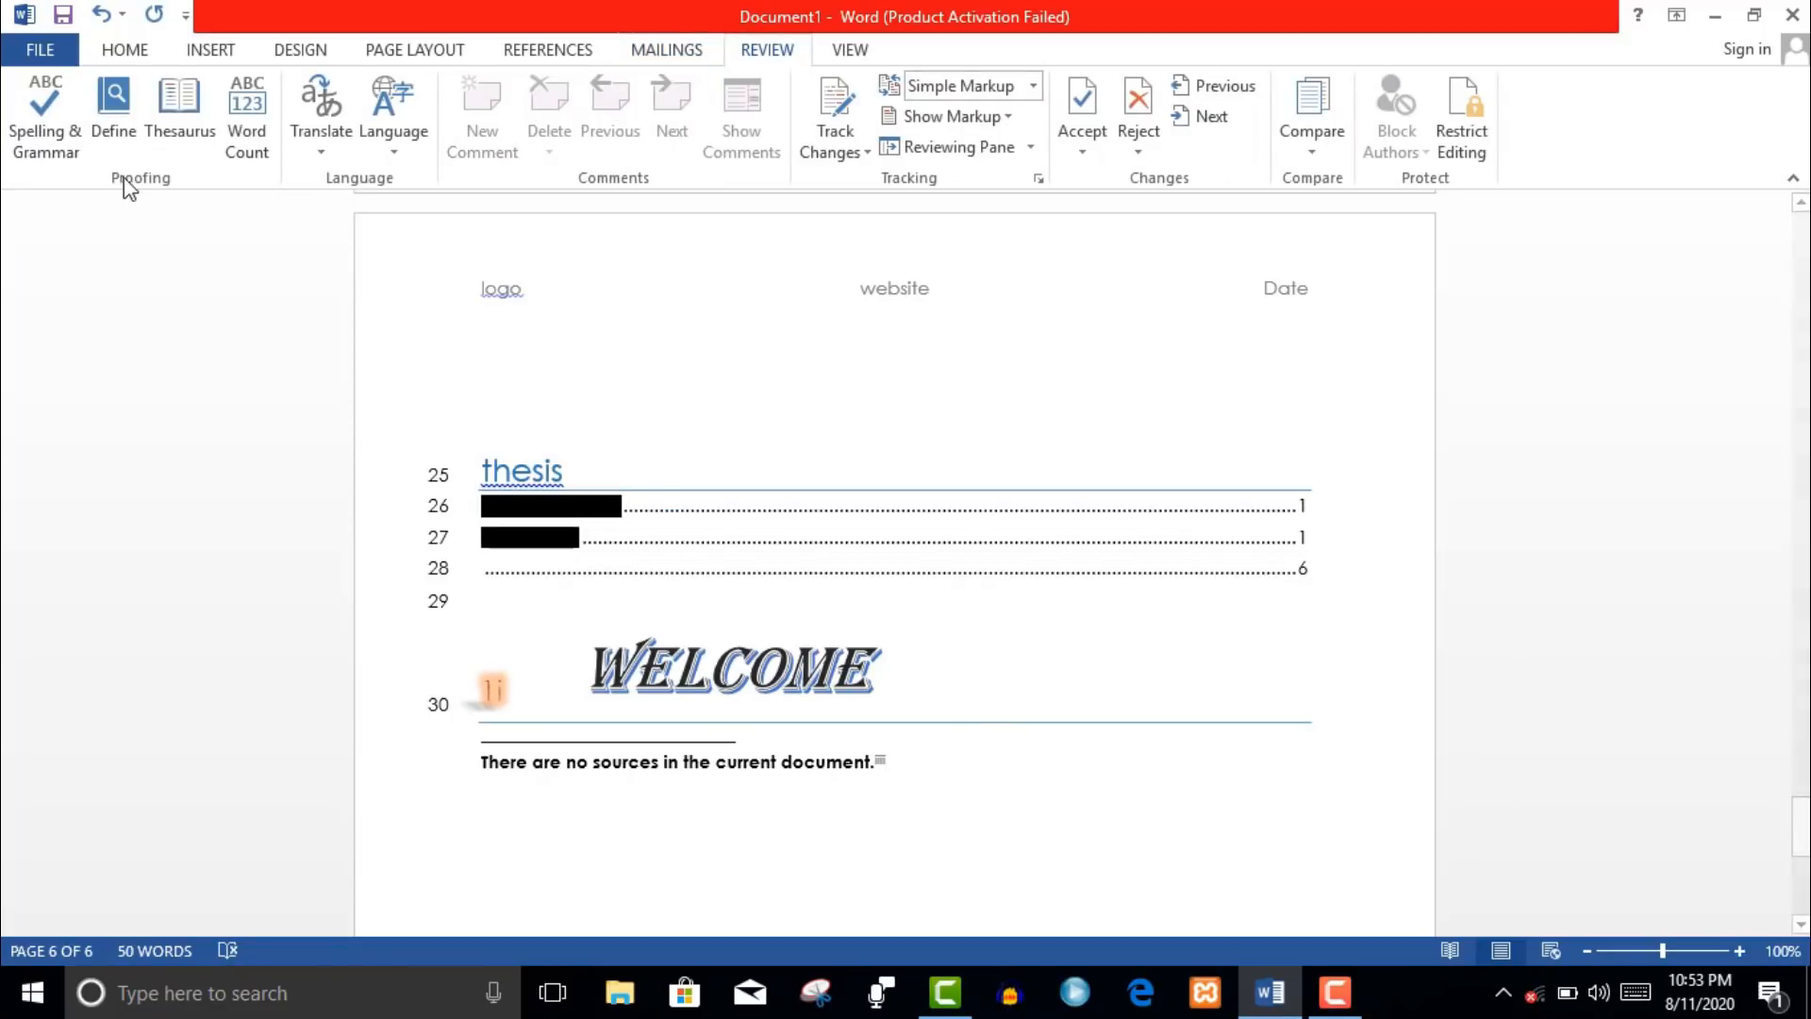
- Run Spelling & Grammar, changing ms to Mms on line 1 and MS to MMS
{"action": "left_click", "coordinate": [76, 158]}
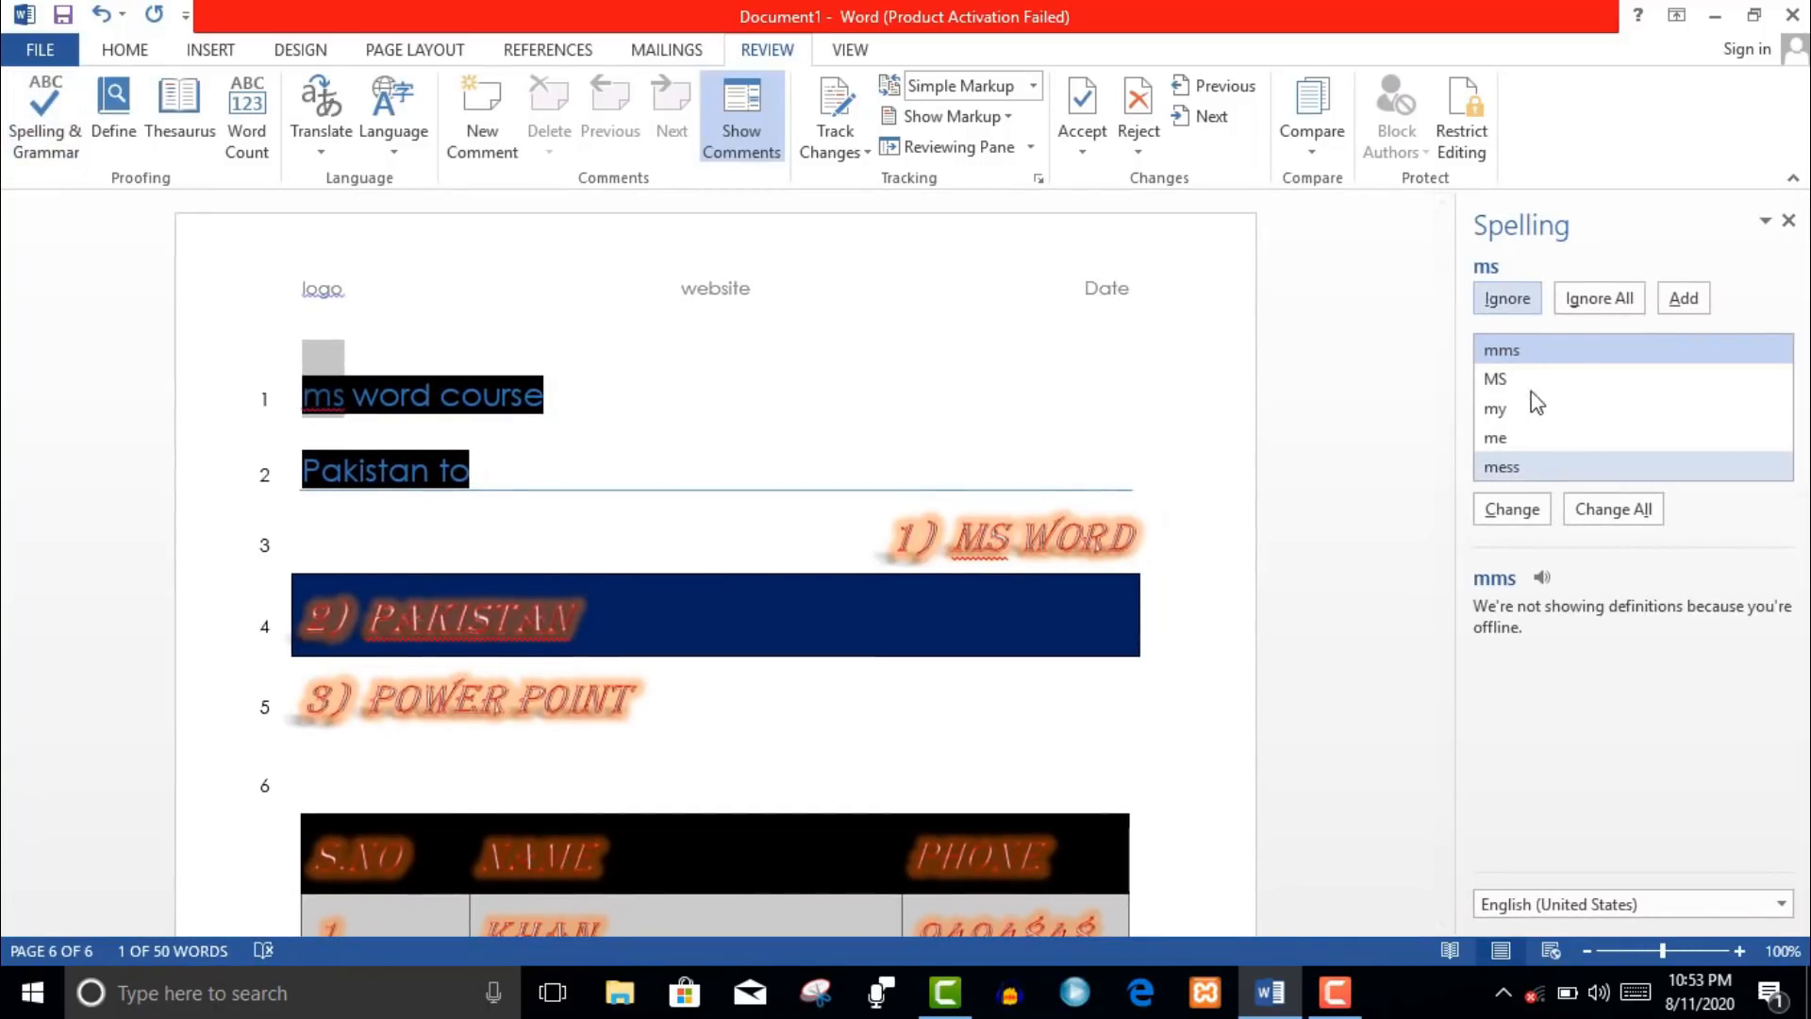
{"action": "left_click", "coordinate": [1526, 383]}
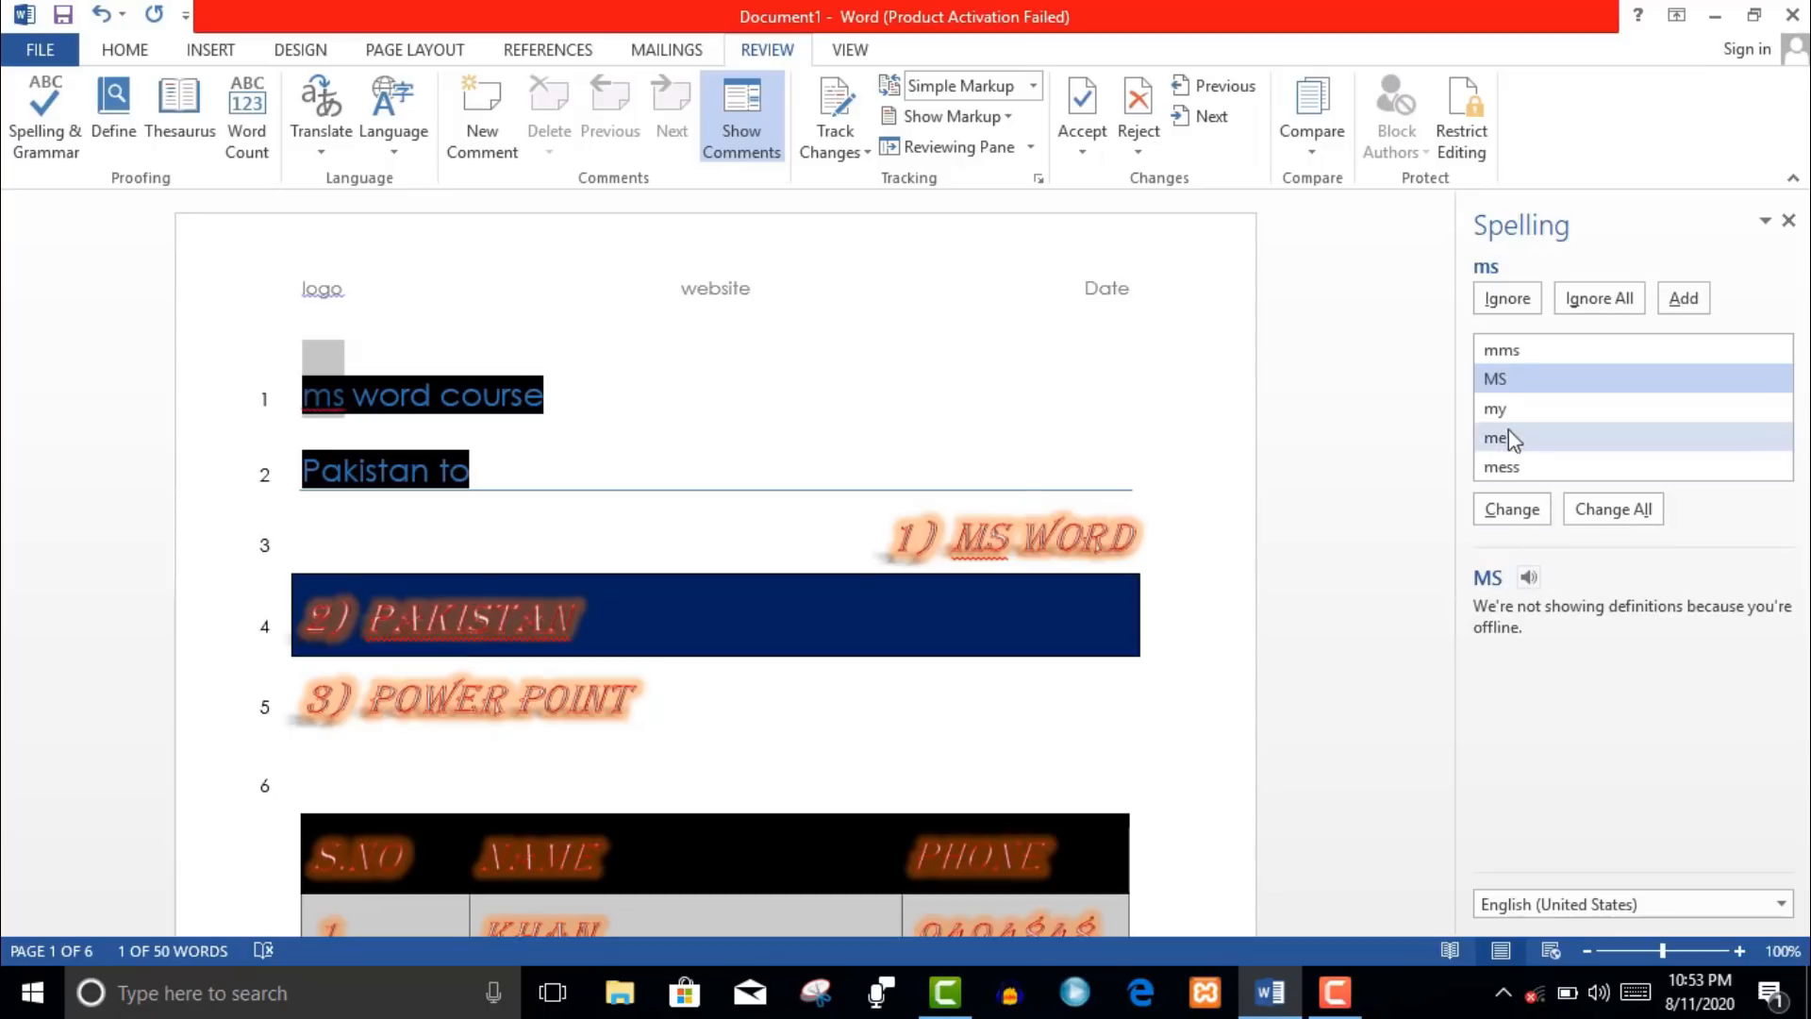
{"action": "left_click", "coordinate": [1496, 408]}
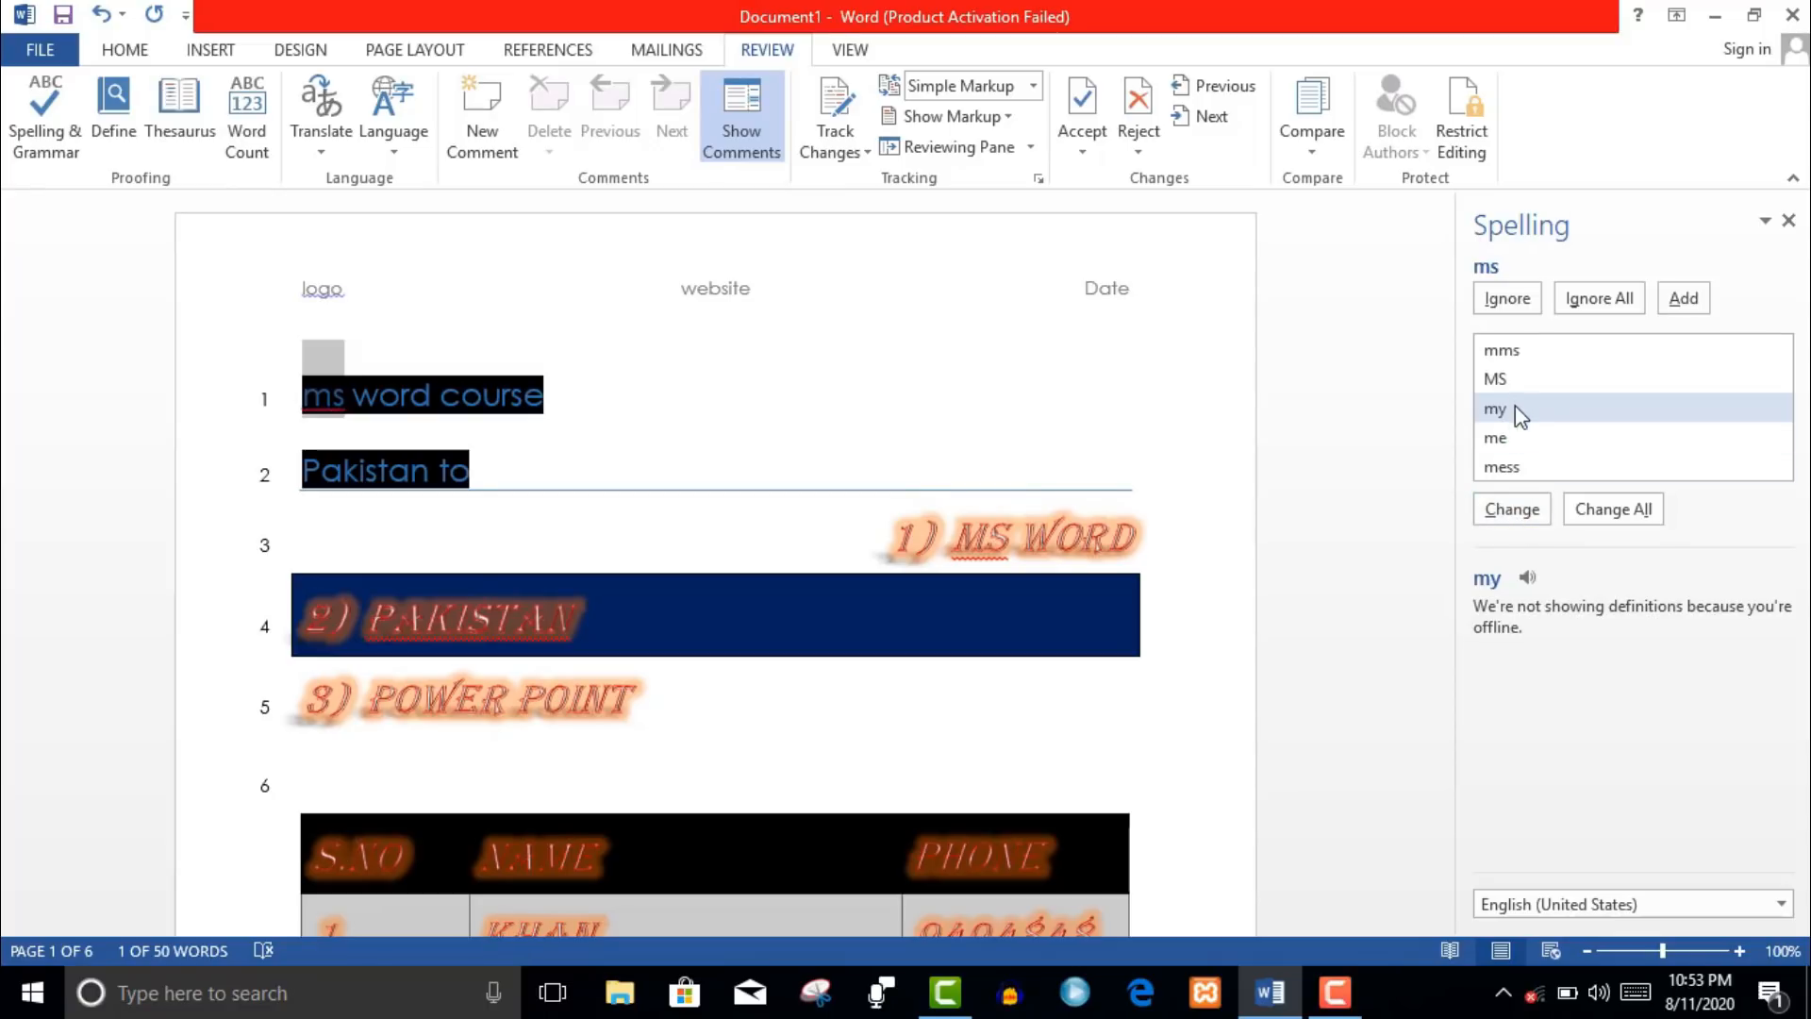
{"action": "left_click", "coordinate": [1506, 380]}
{"action": "left_click", "coordinate": [1506, 357]}
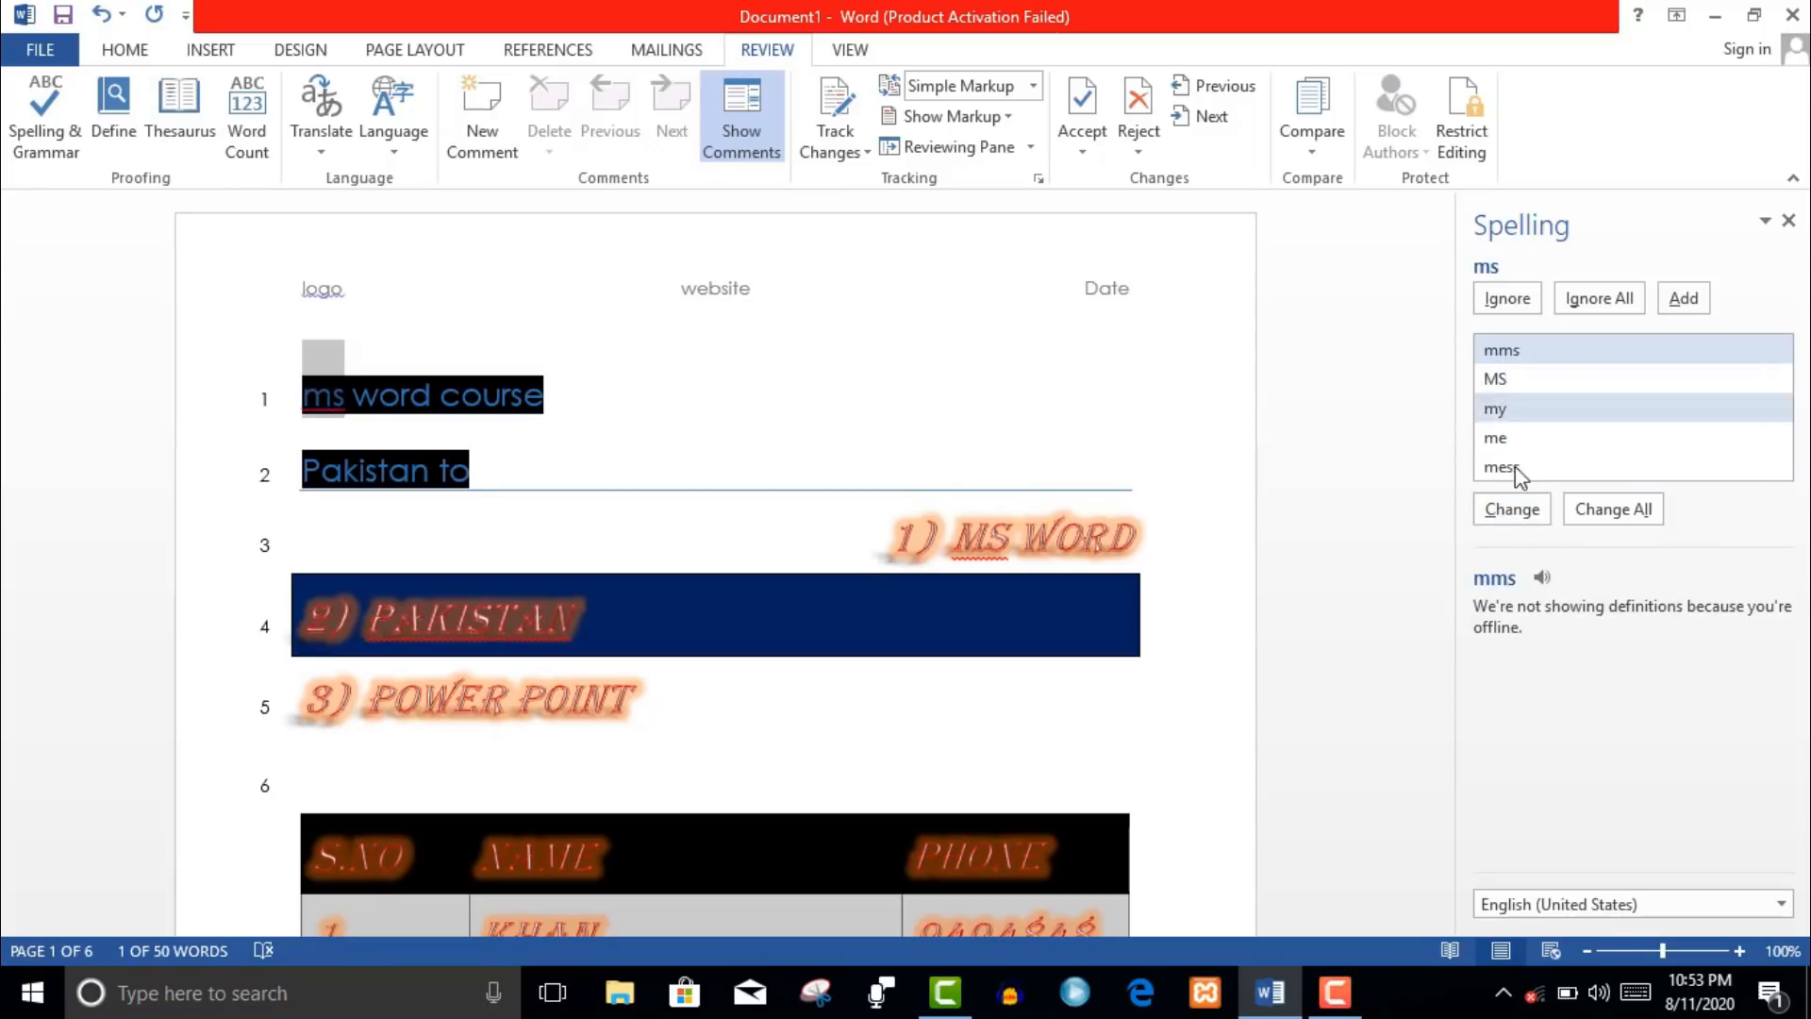
{"action": "left_click", "coordinate": [1521, 518]}
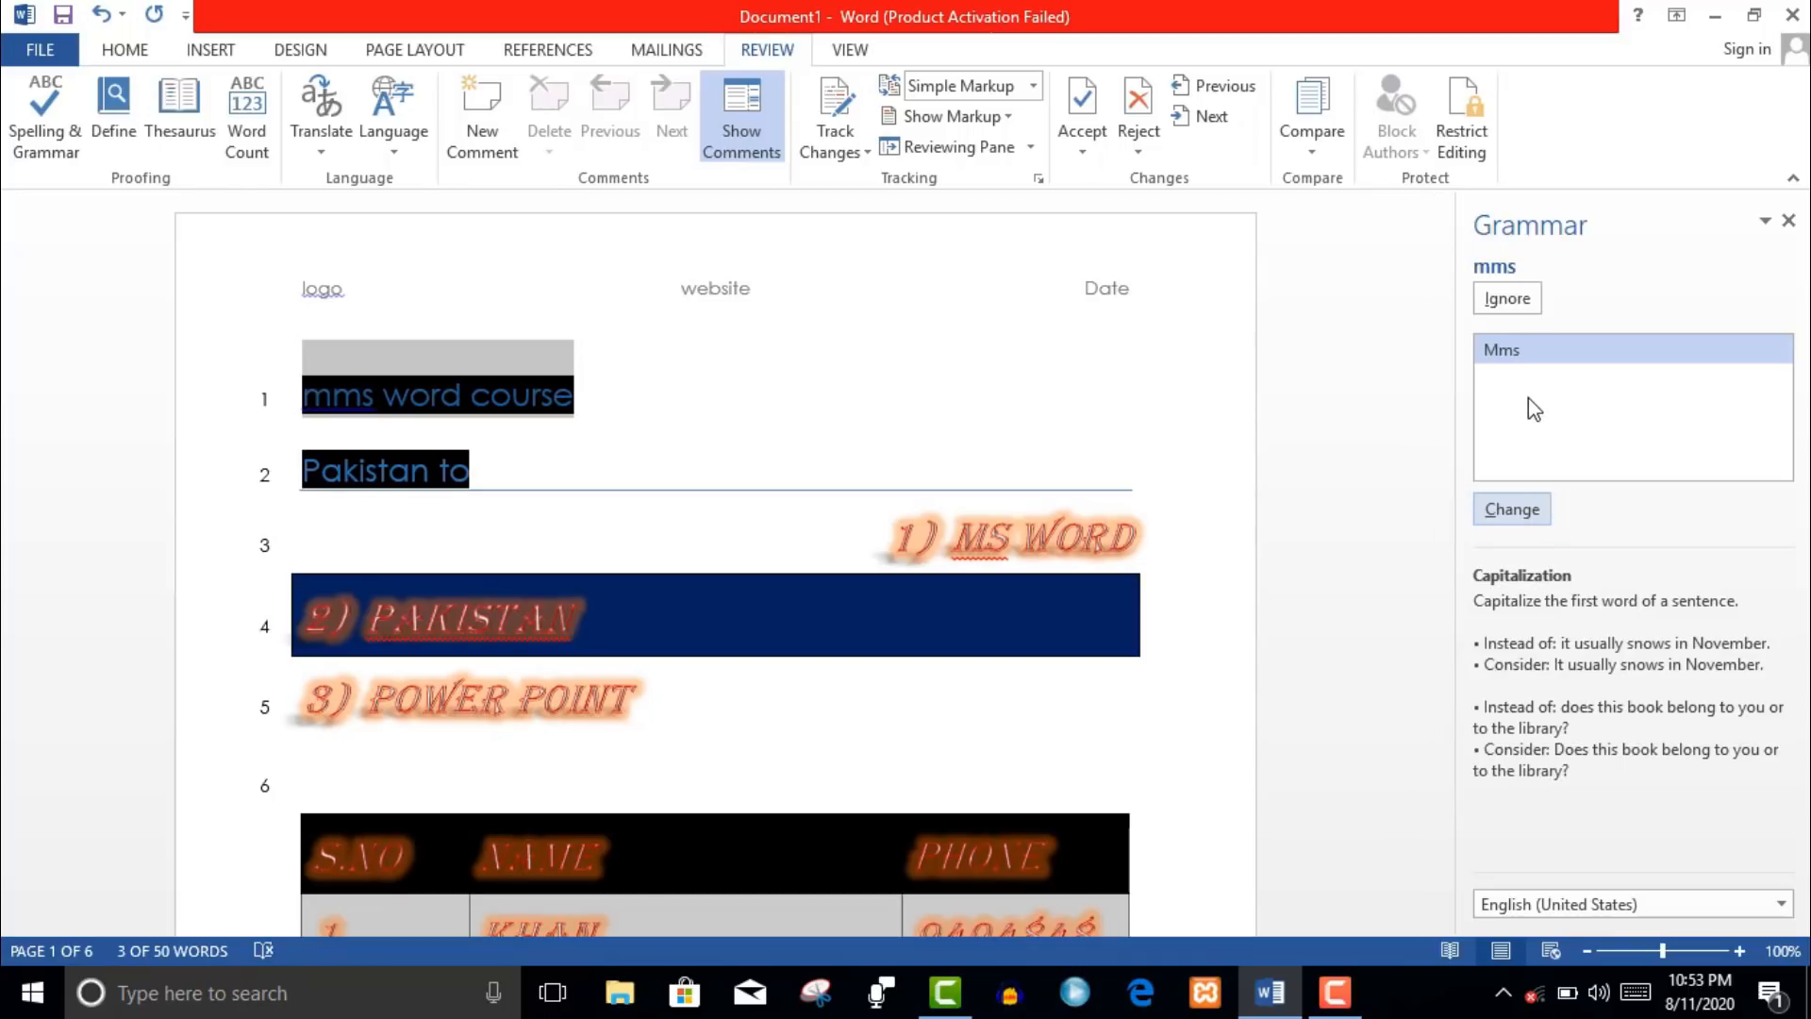
{"action": "left_click", "coordinate": [1512, 511]}
{"action": "left_click", "coordinate": [1513, 511]}
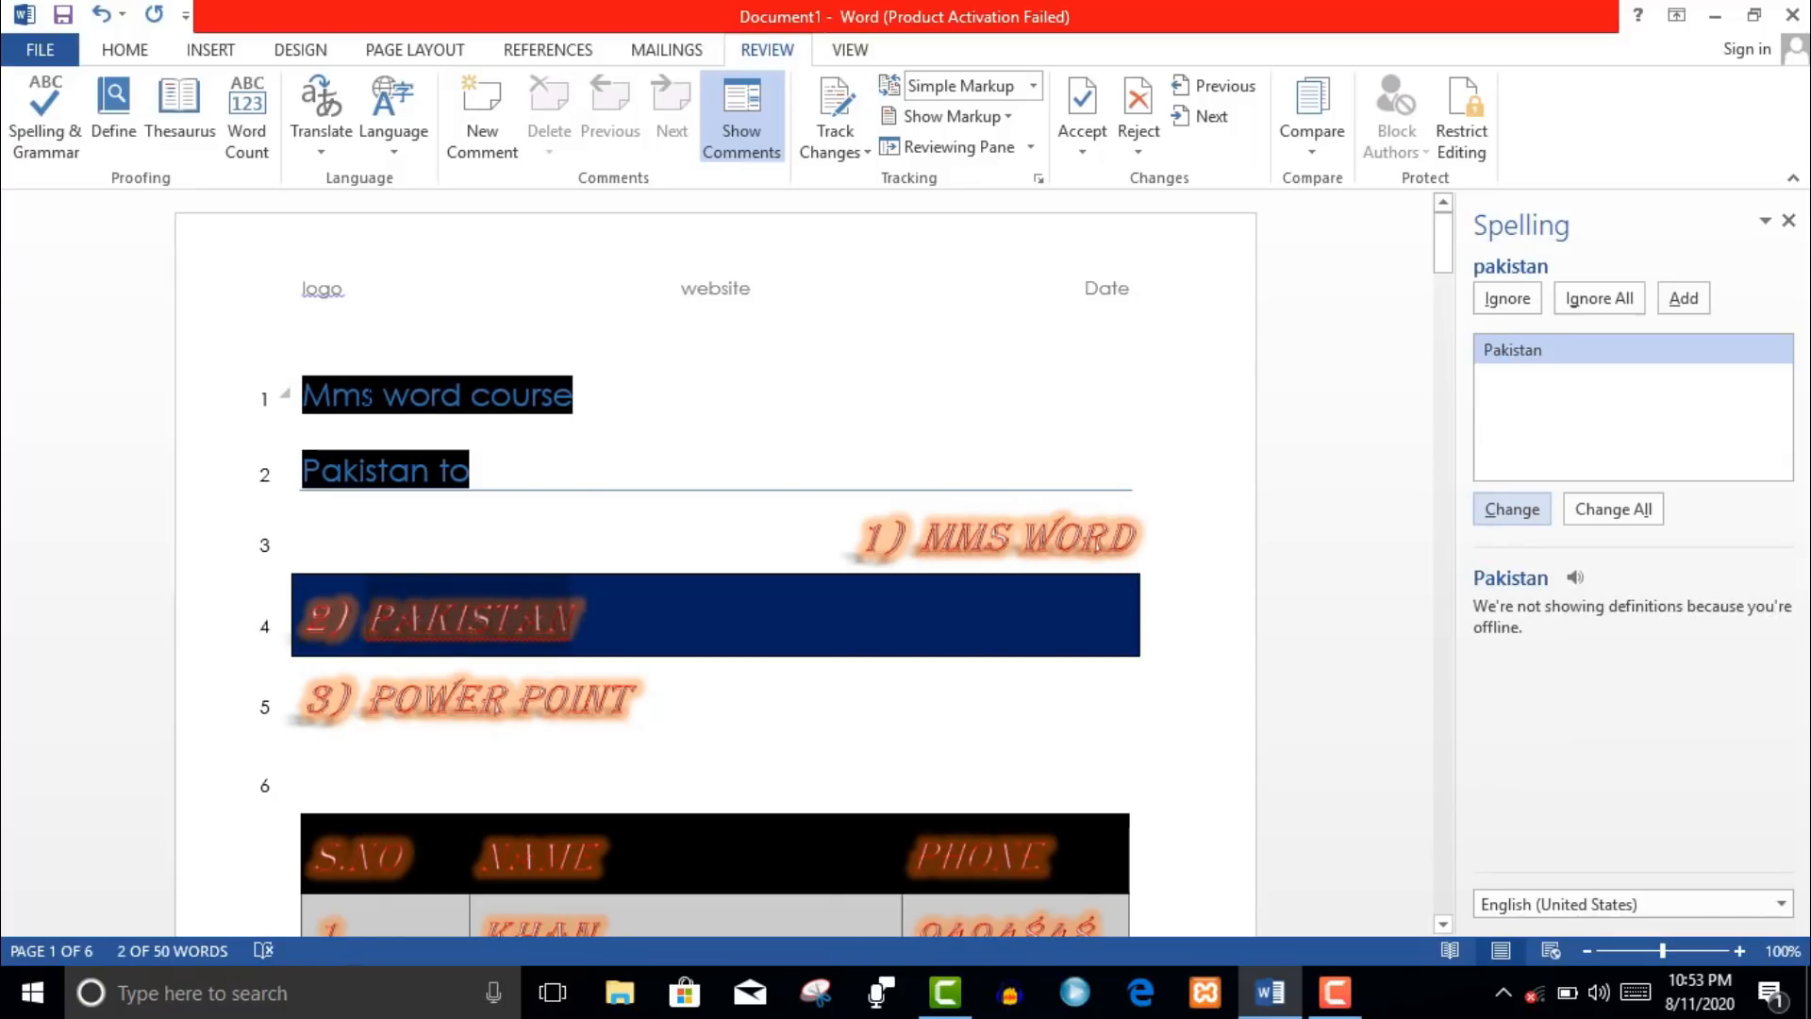
- Fix Mms to Ms, finish the check (ignore Ms, add pakistan, capitalize ii), and close the pane
{"action": "left_click", "coordinate": [367, 397]}
{"action": "key", "text": "BackSpace"}
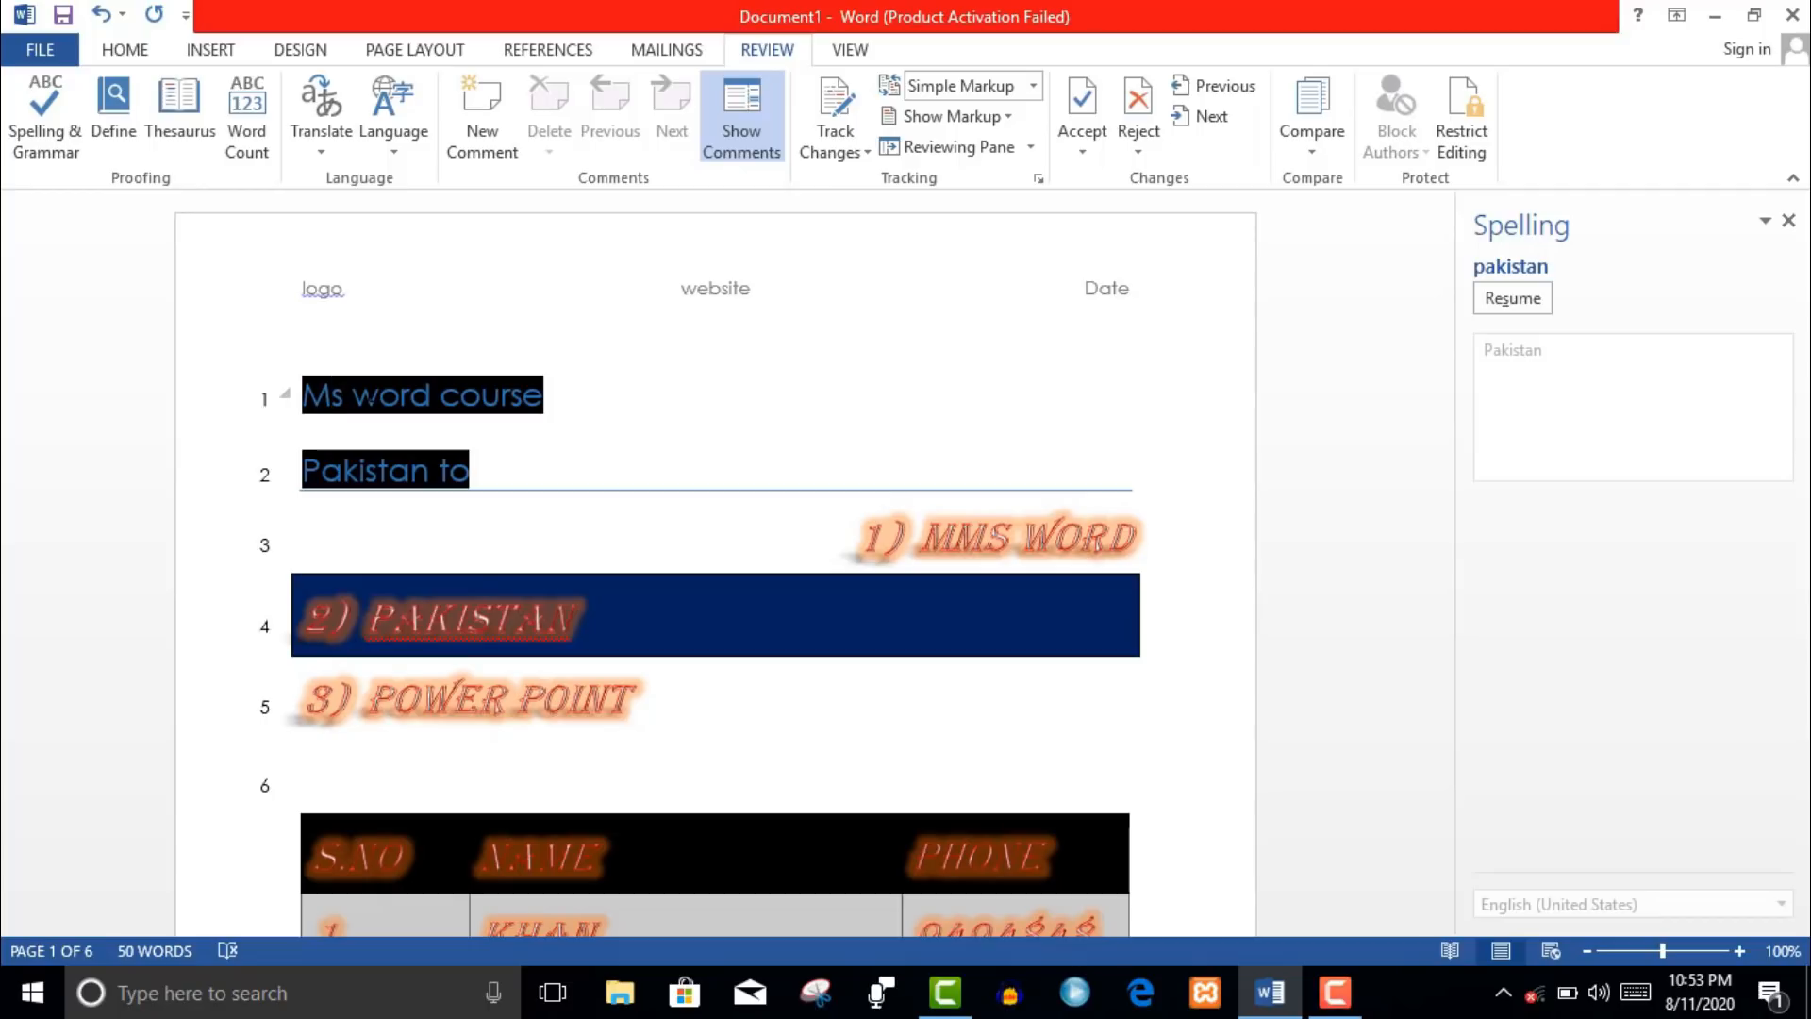
{"action": "left_click", "coordinate": [1512, 304]}
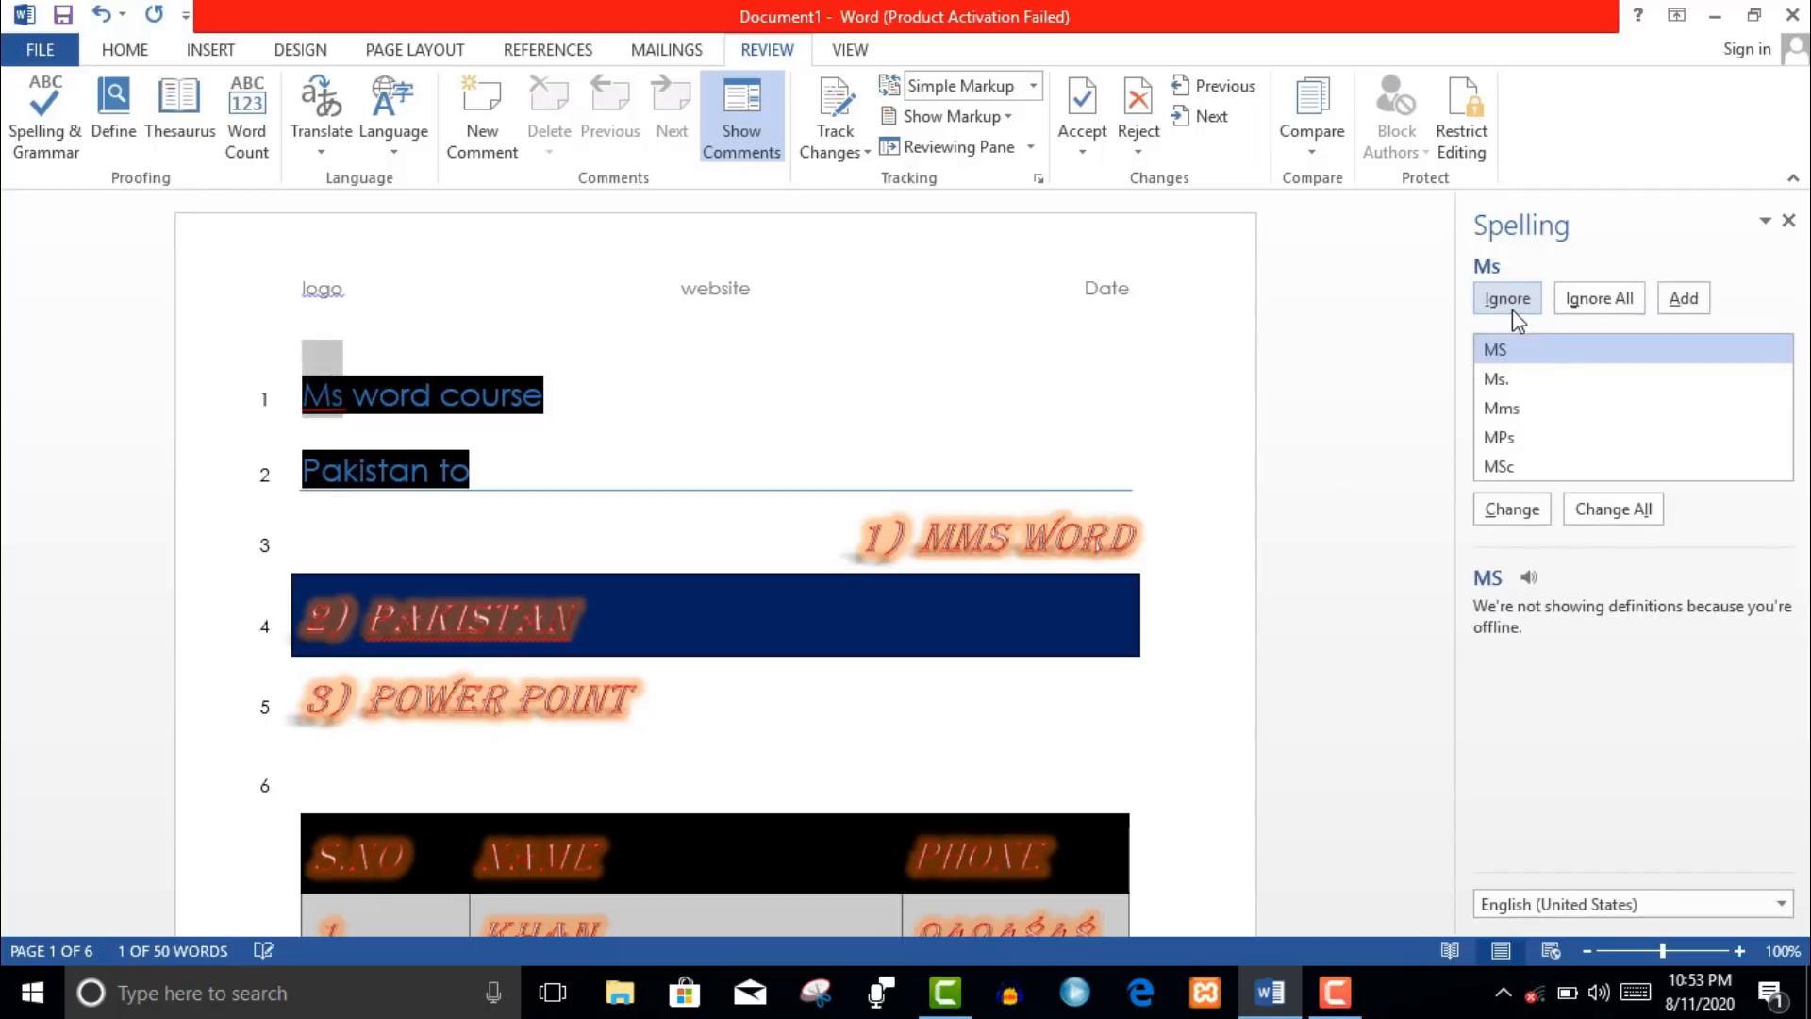
{"action": "left_click", "coordinate": [1609, 307]}
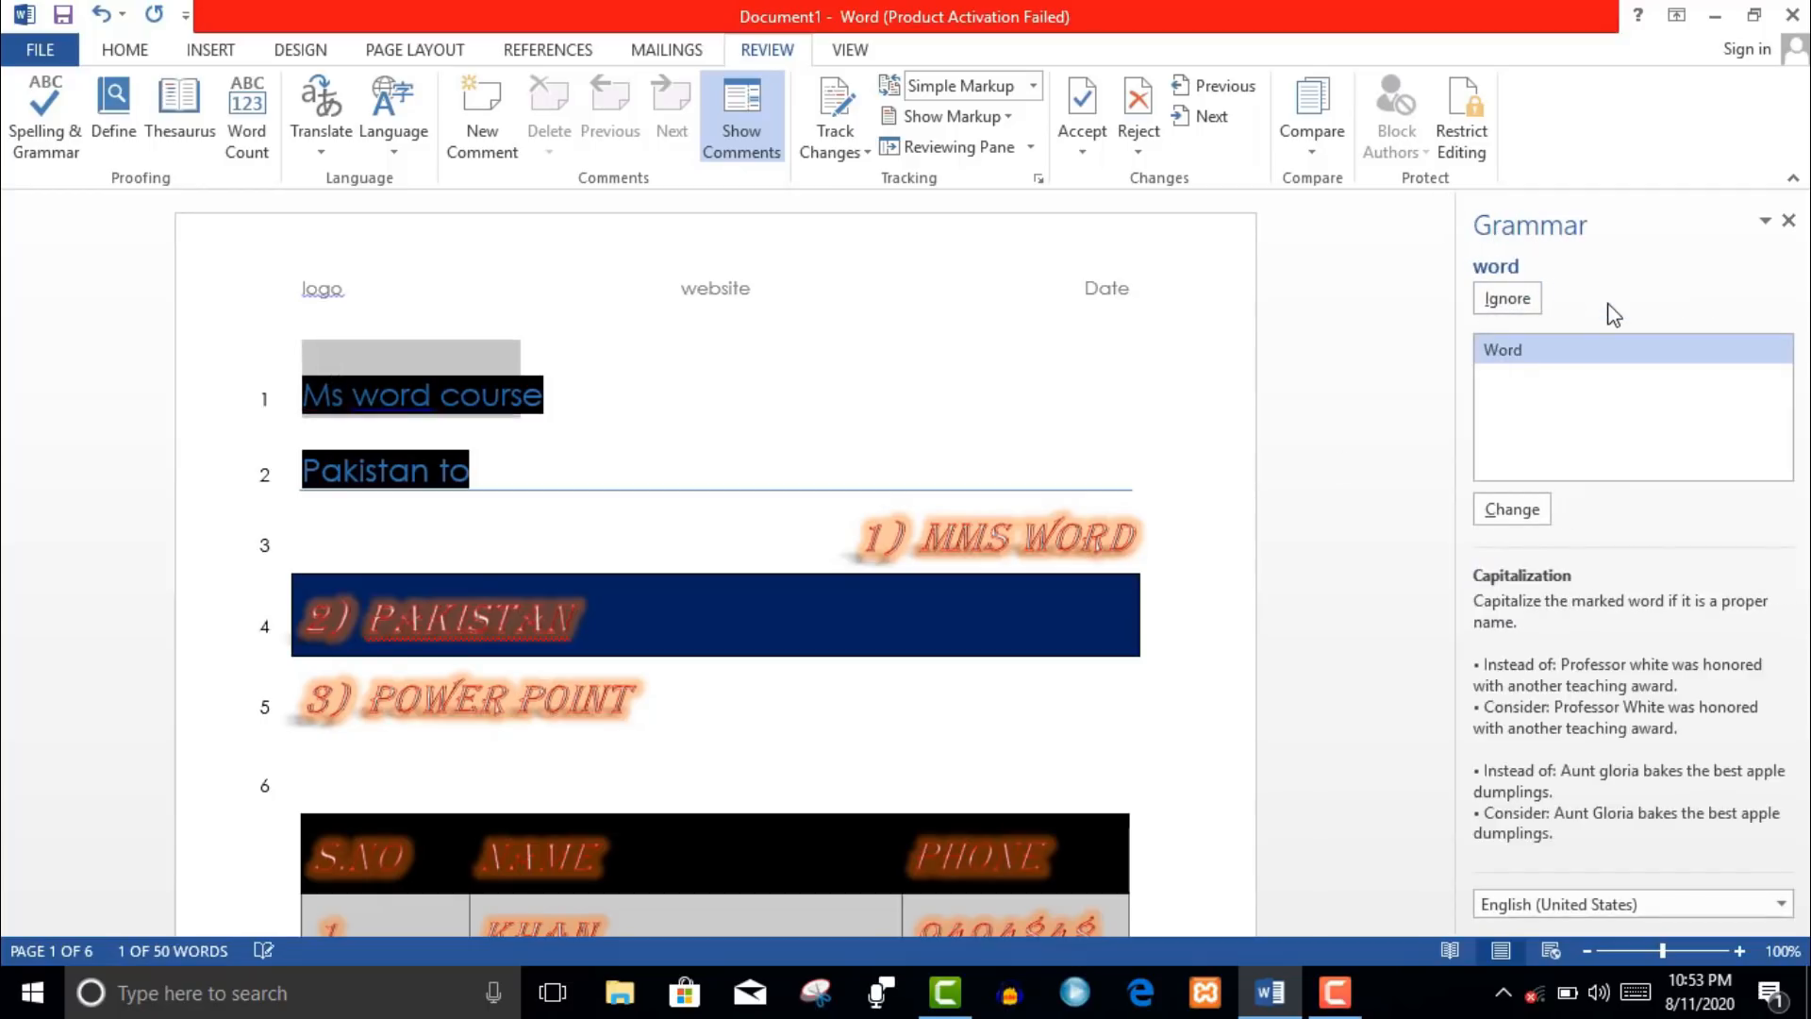
{"action": "left_click", "coordinate": [1505, 313]}
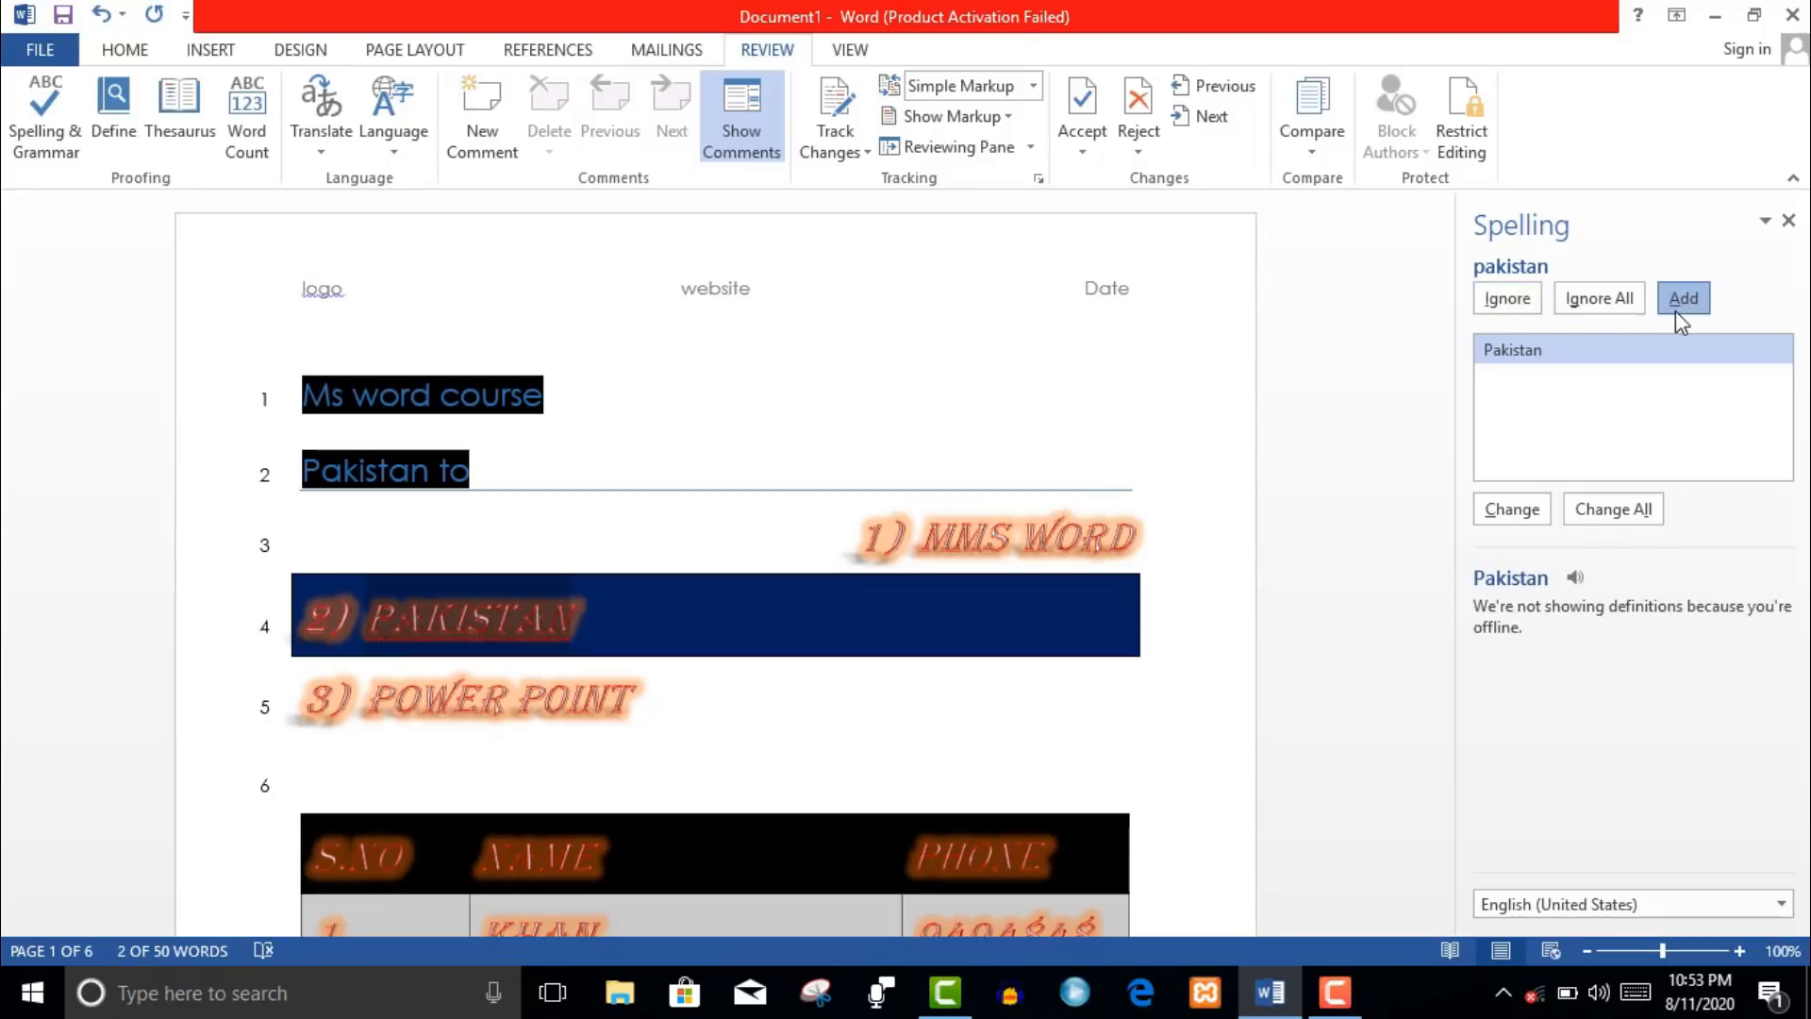
{"action": "left_click", "coordinate": [1679, 301]}
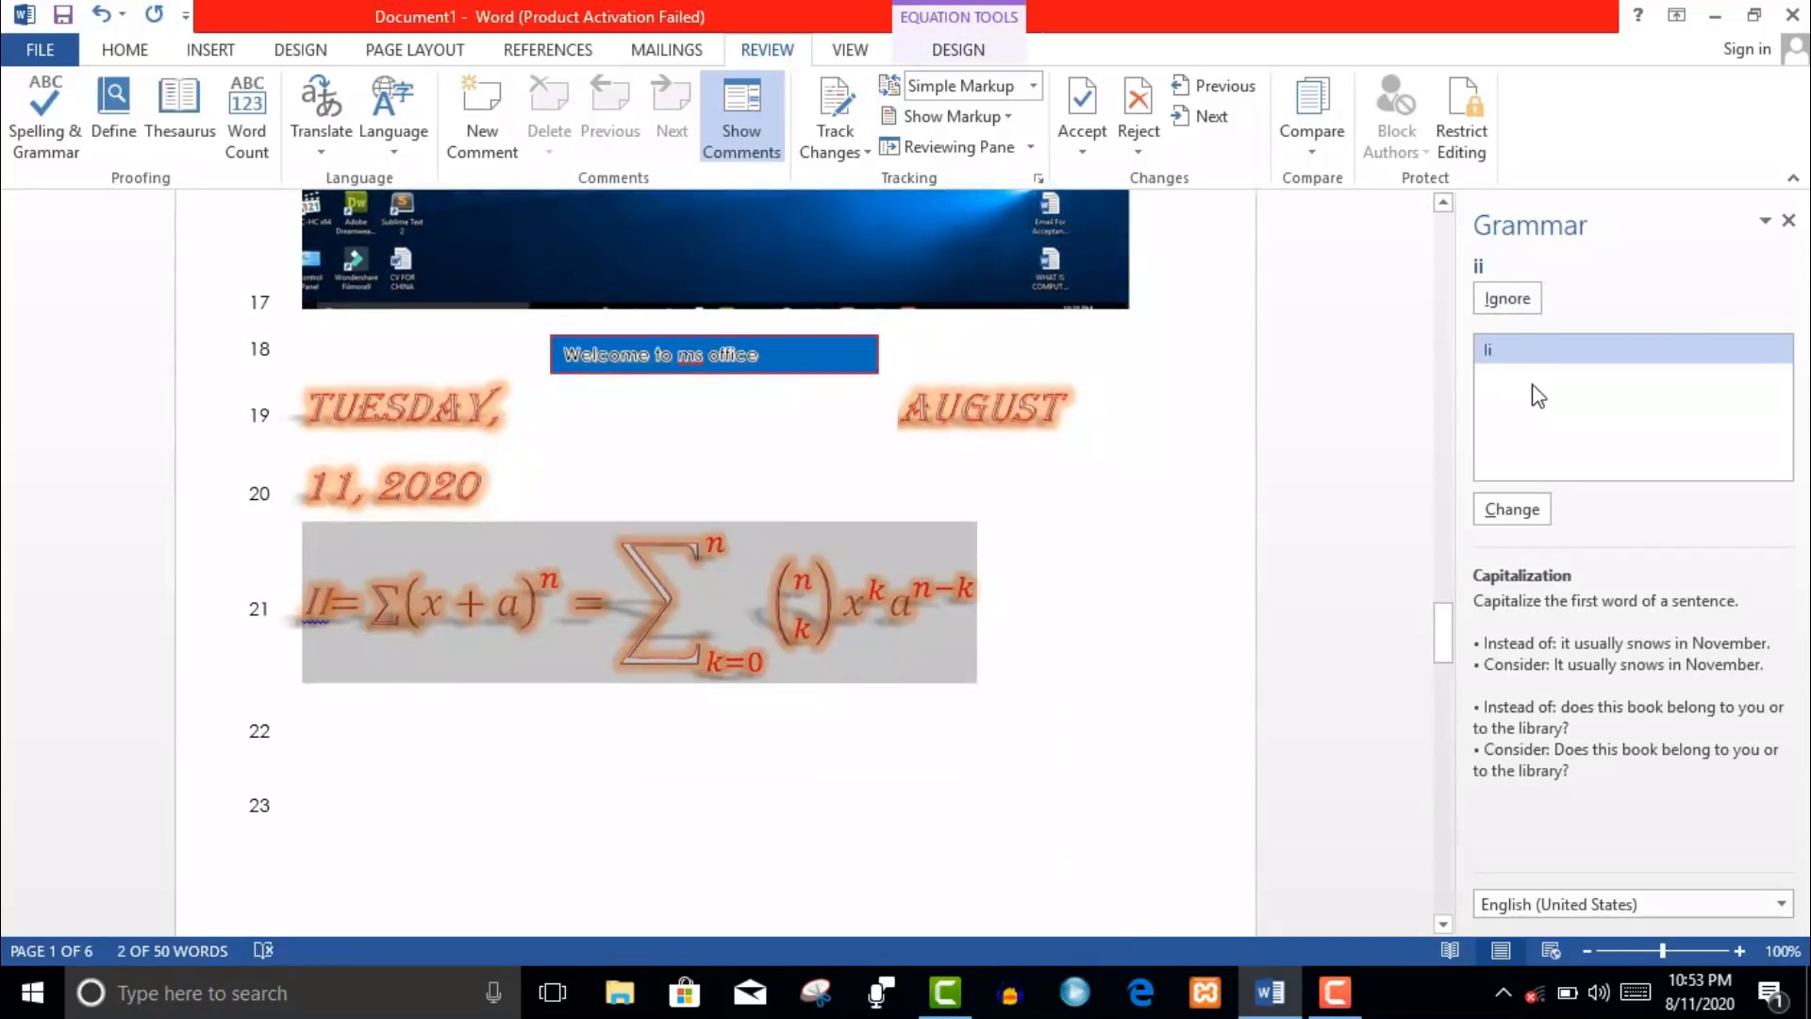
{"action": "left_click", "coordinate": [1512, 510]}
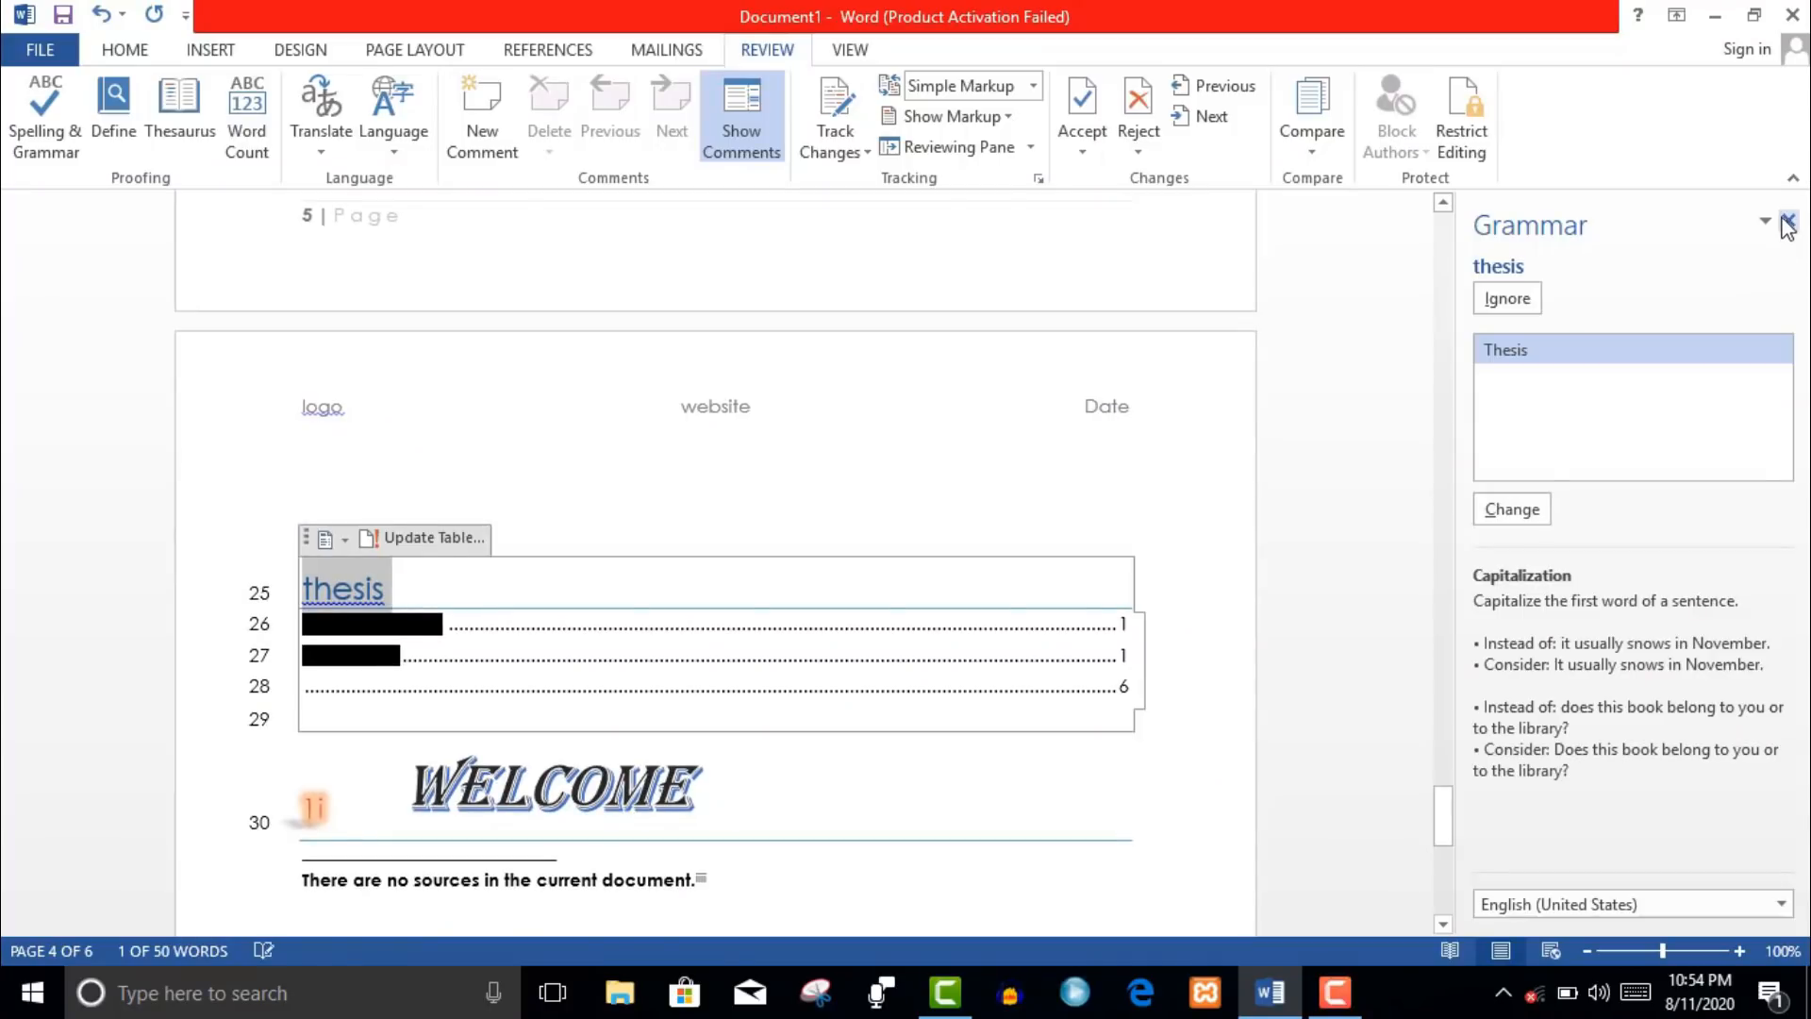
{"action": "left_click", "coordinate": [1787, 234]}
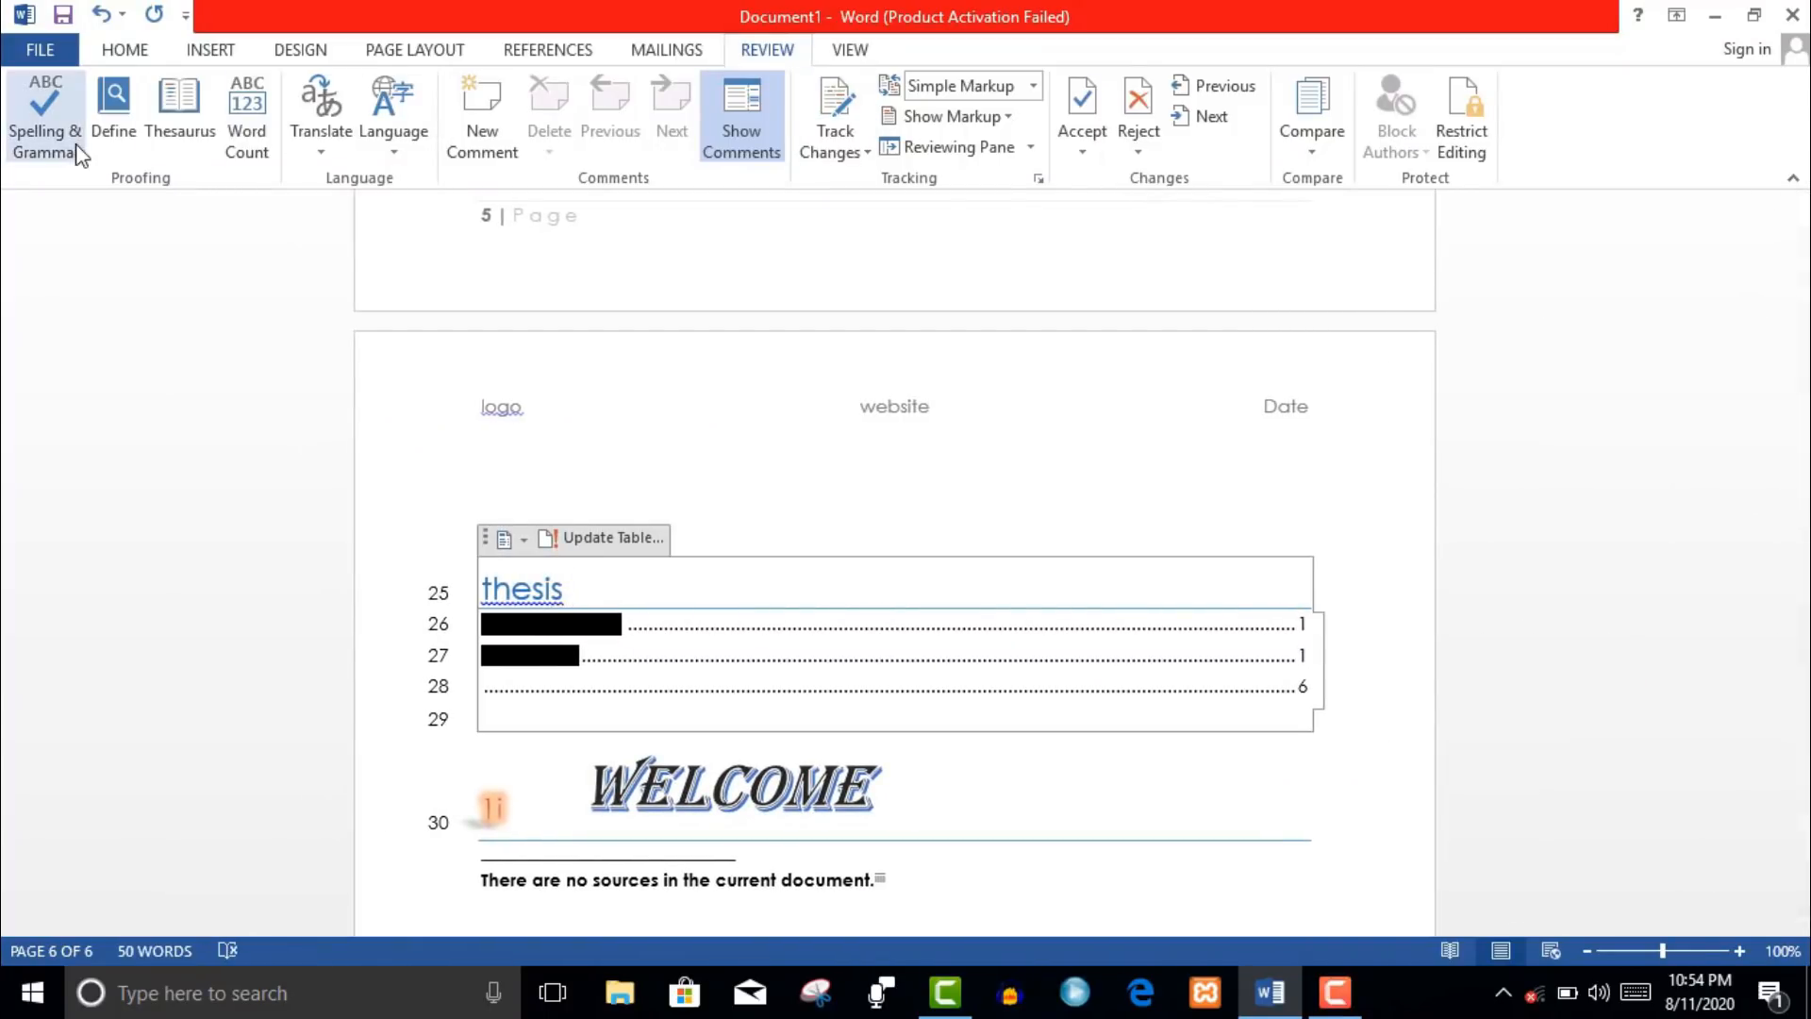
{"action": "left_click", "coordinate": [102, 147]}
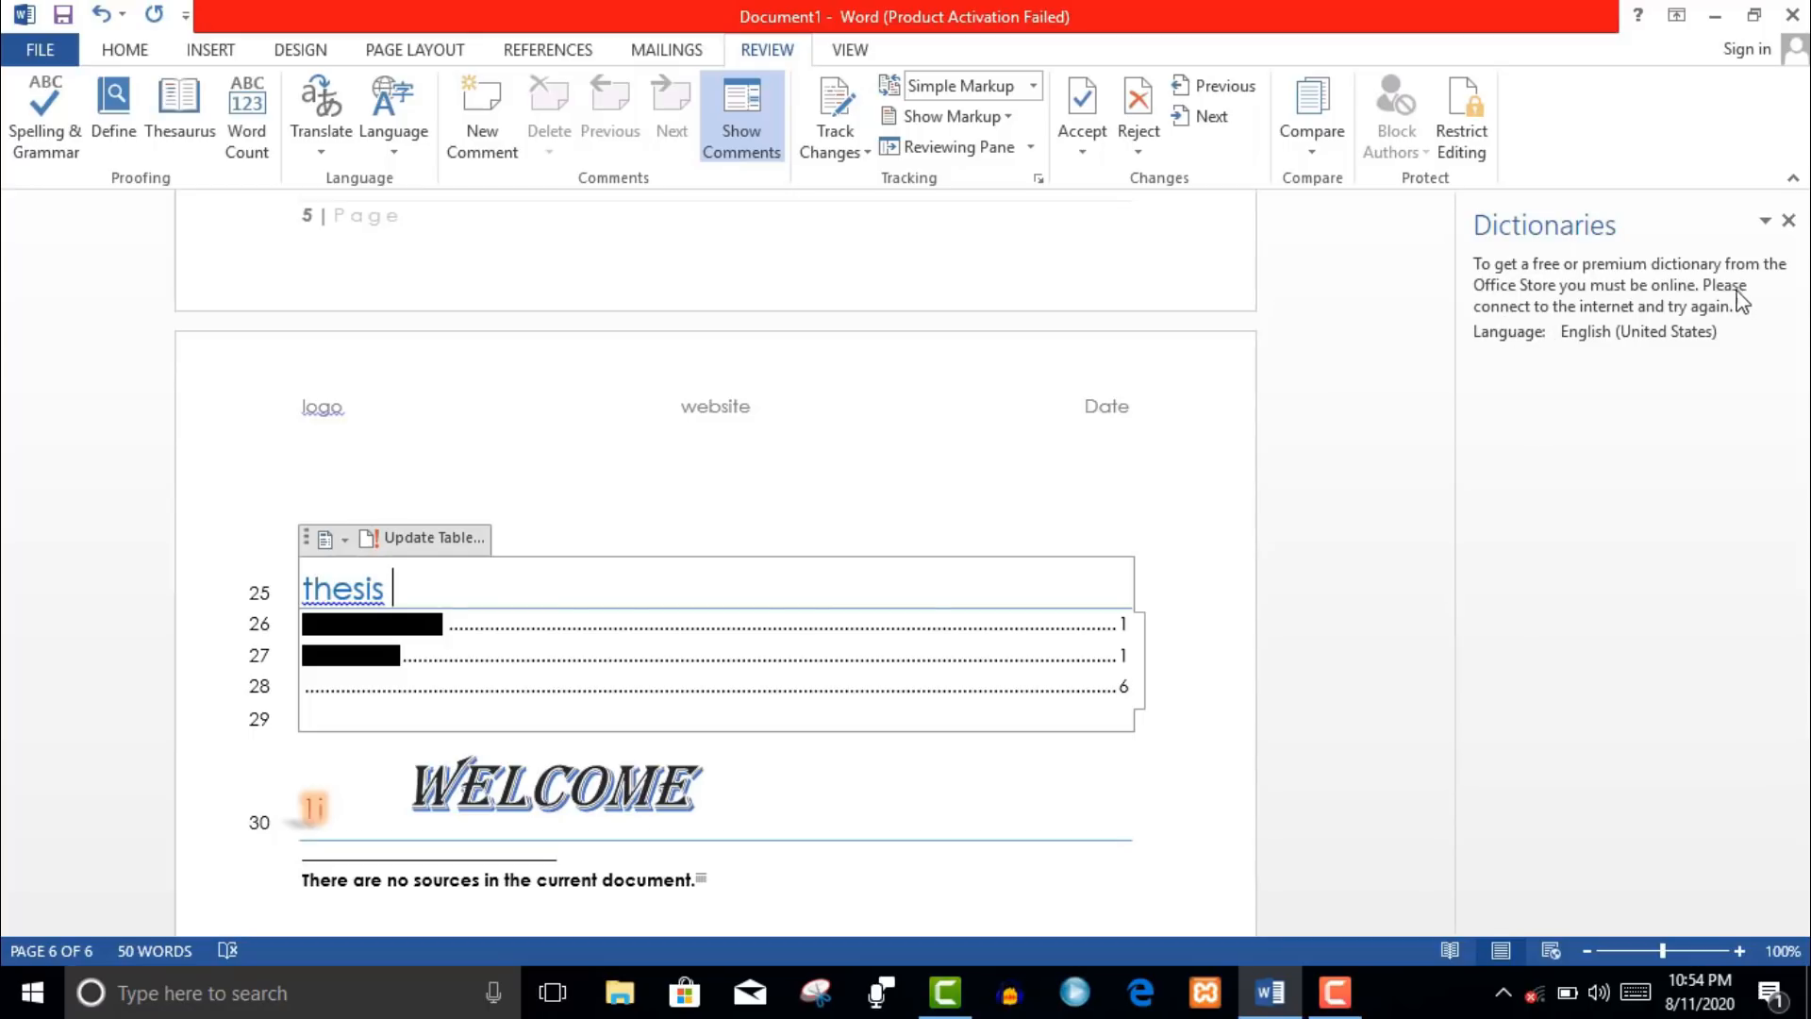
{"action": "left_click", "coordinate": [1788, 220]}
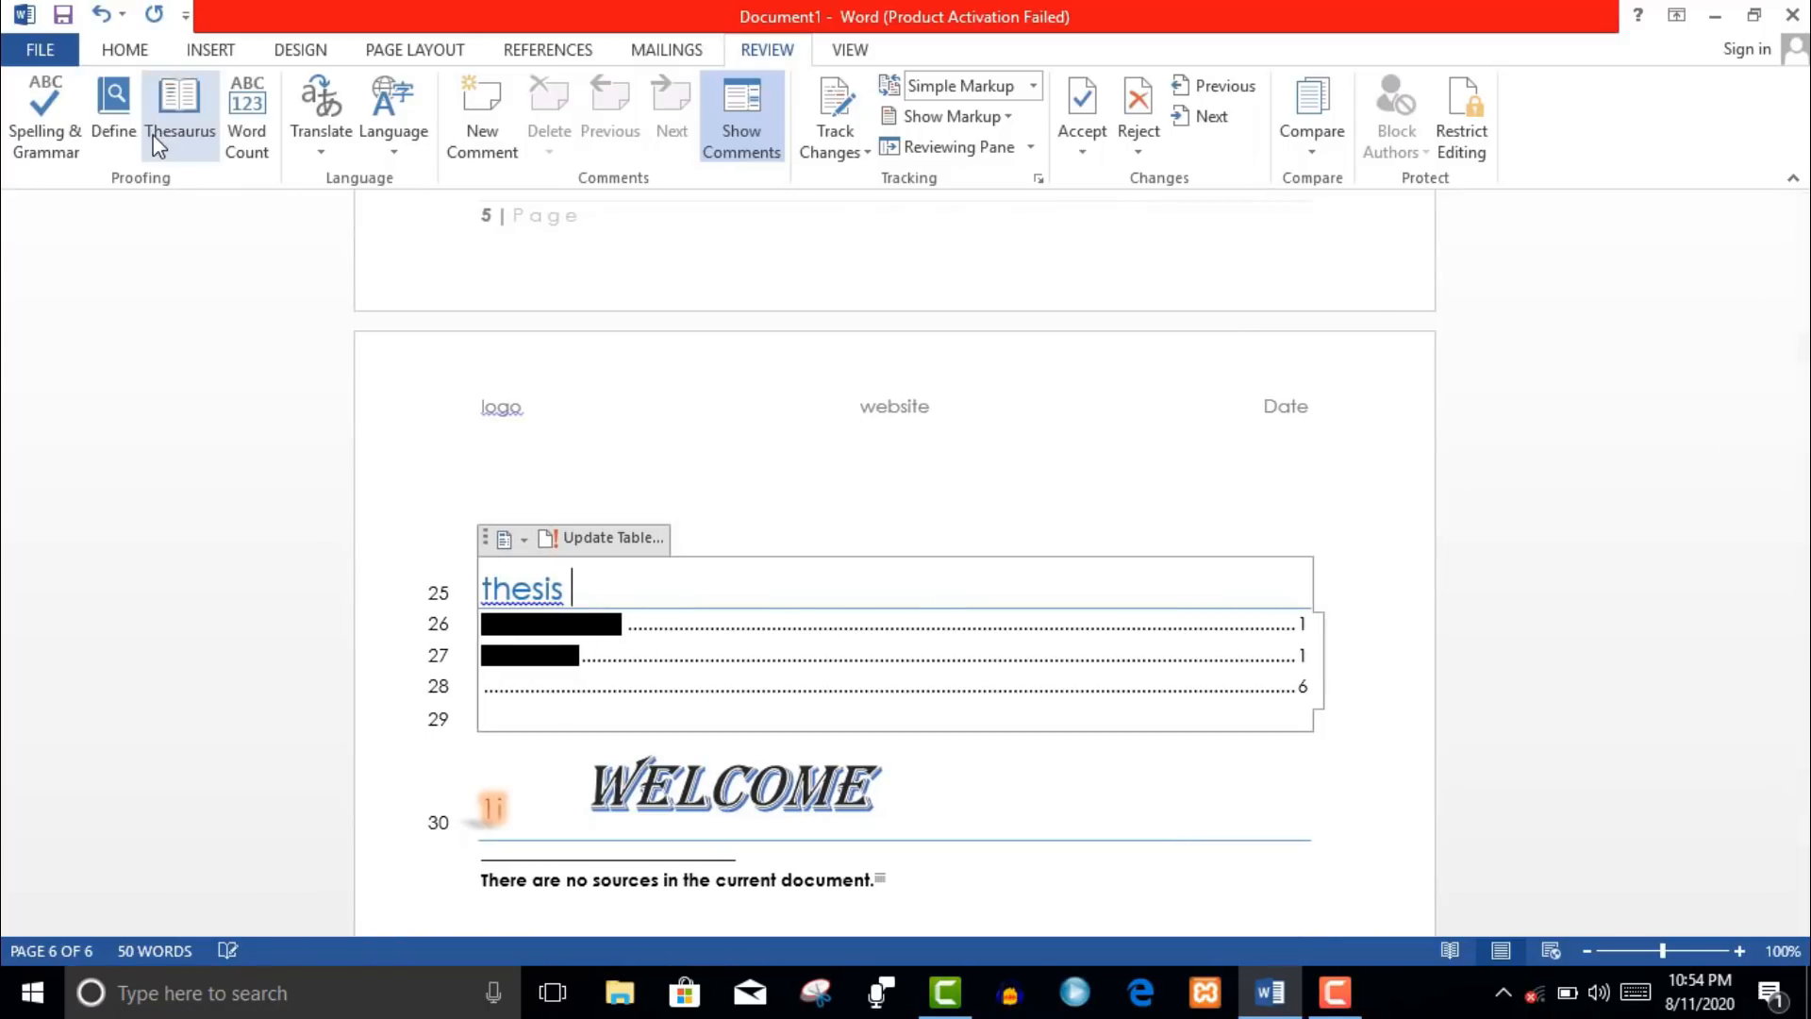
{"action": "left_click", "coordinate": [322, 151]}
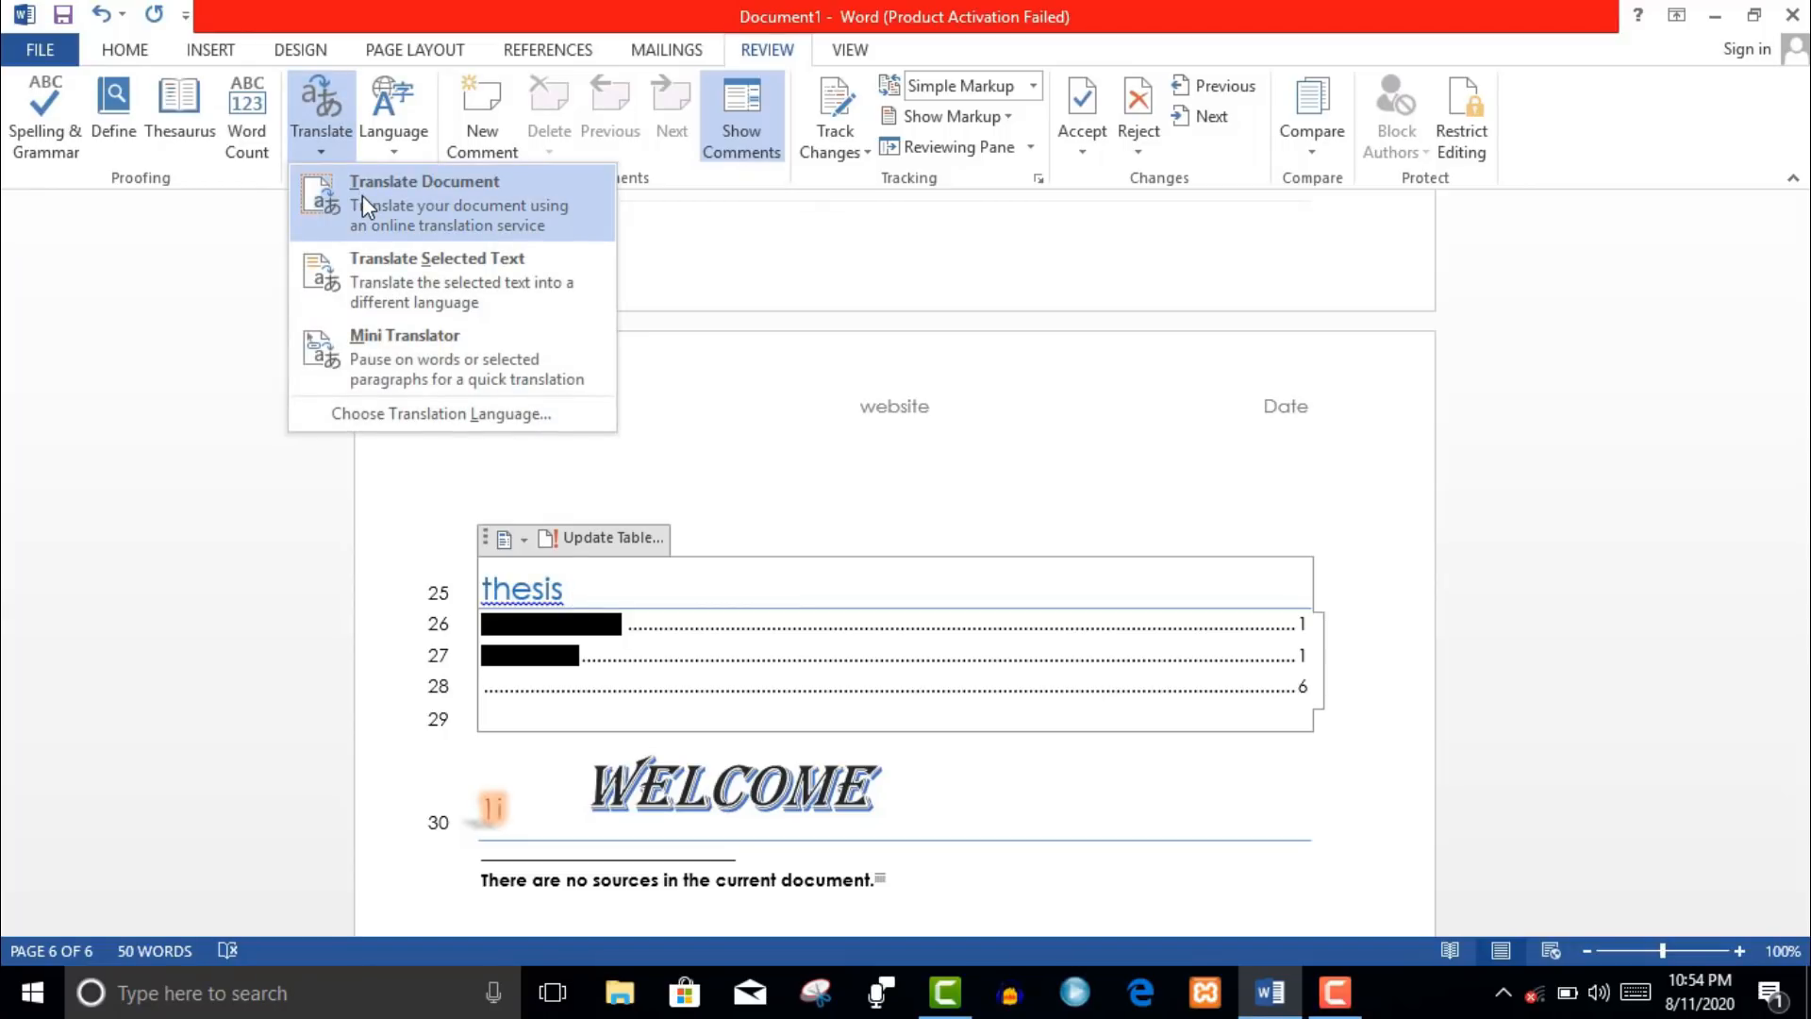
{"action": "left_click", "coordinate": [362, 196]}
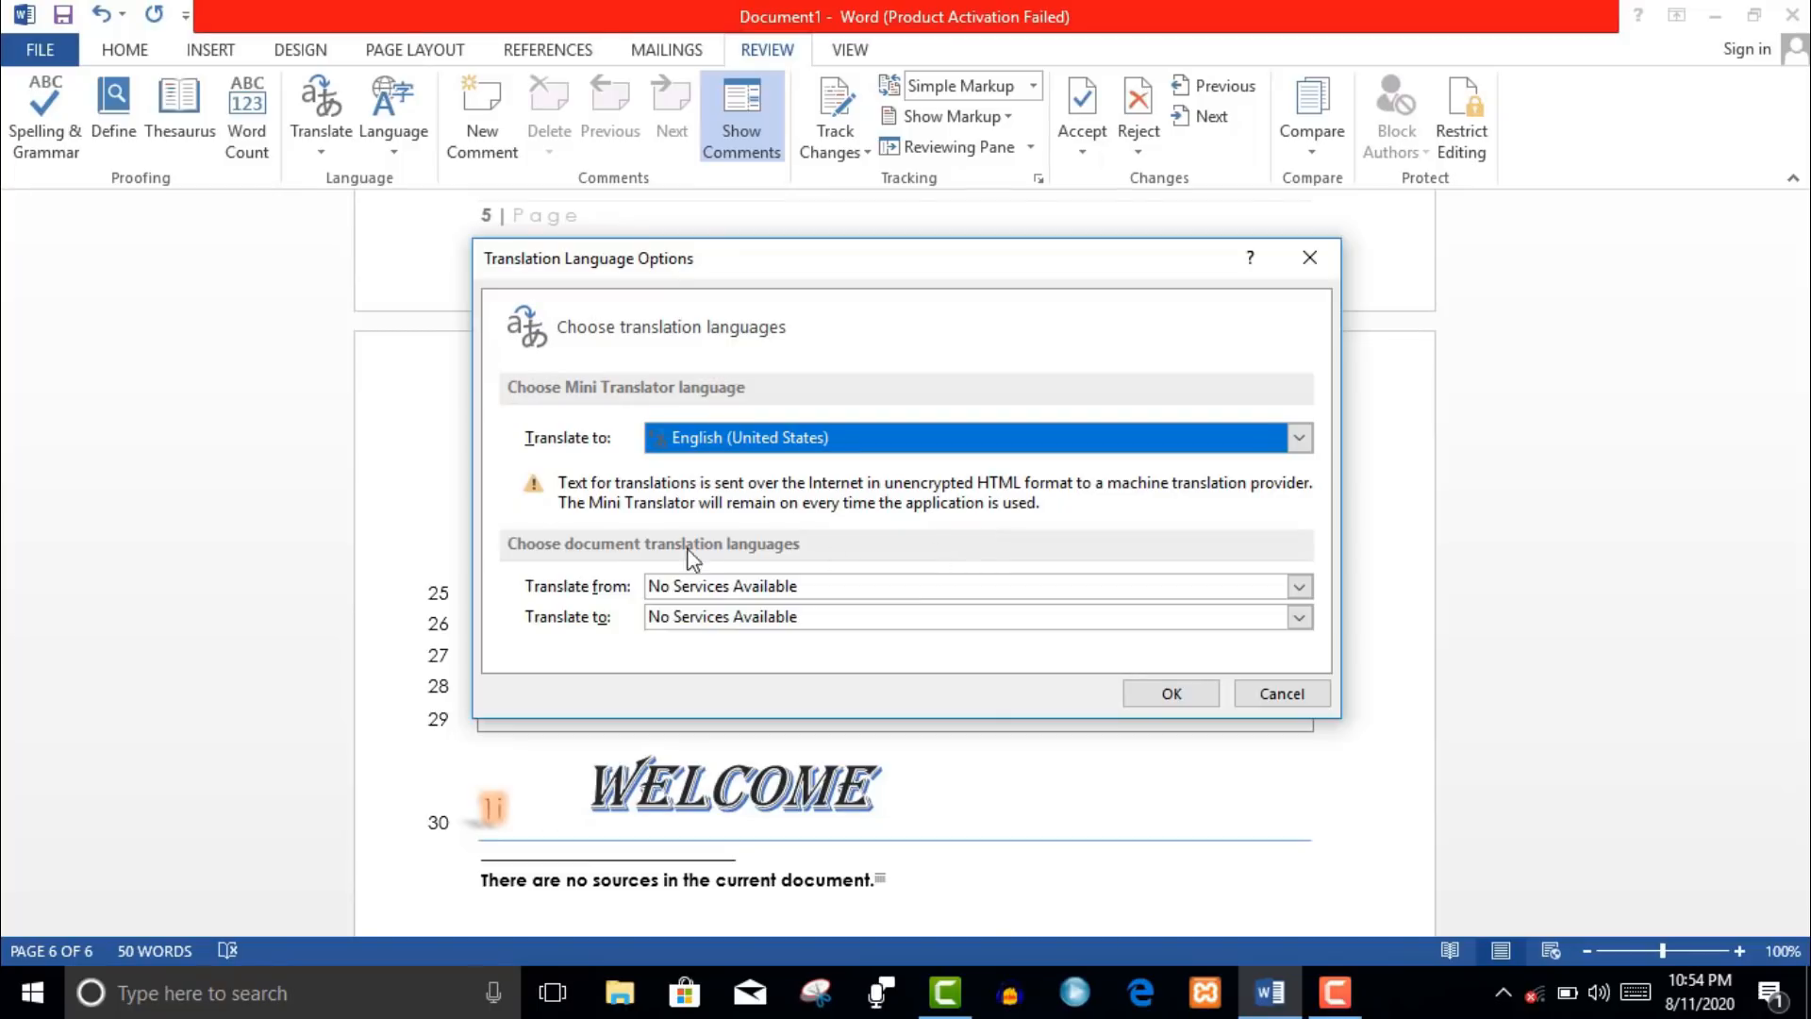
{"action": "left_click", "coordinate": [1256, 700]}
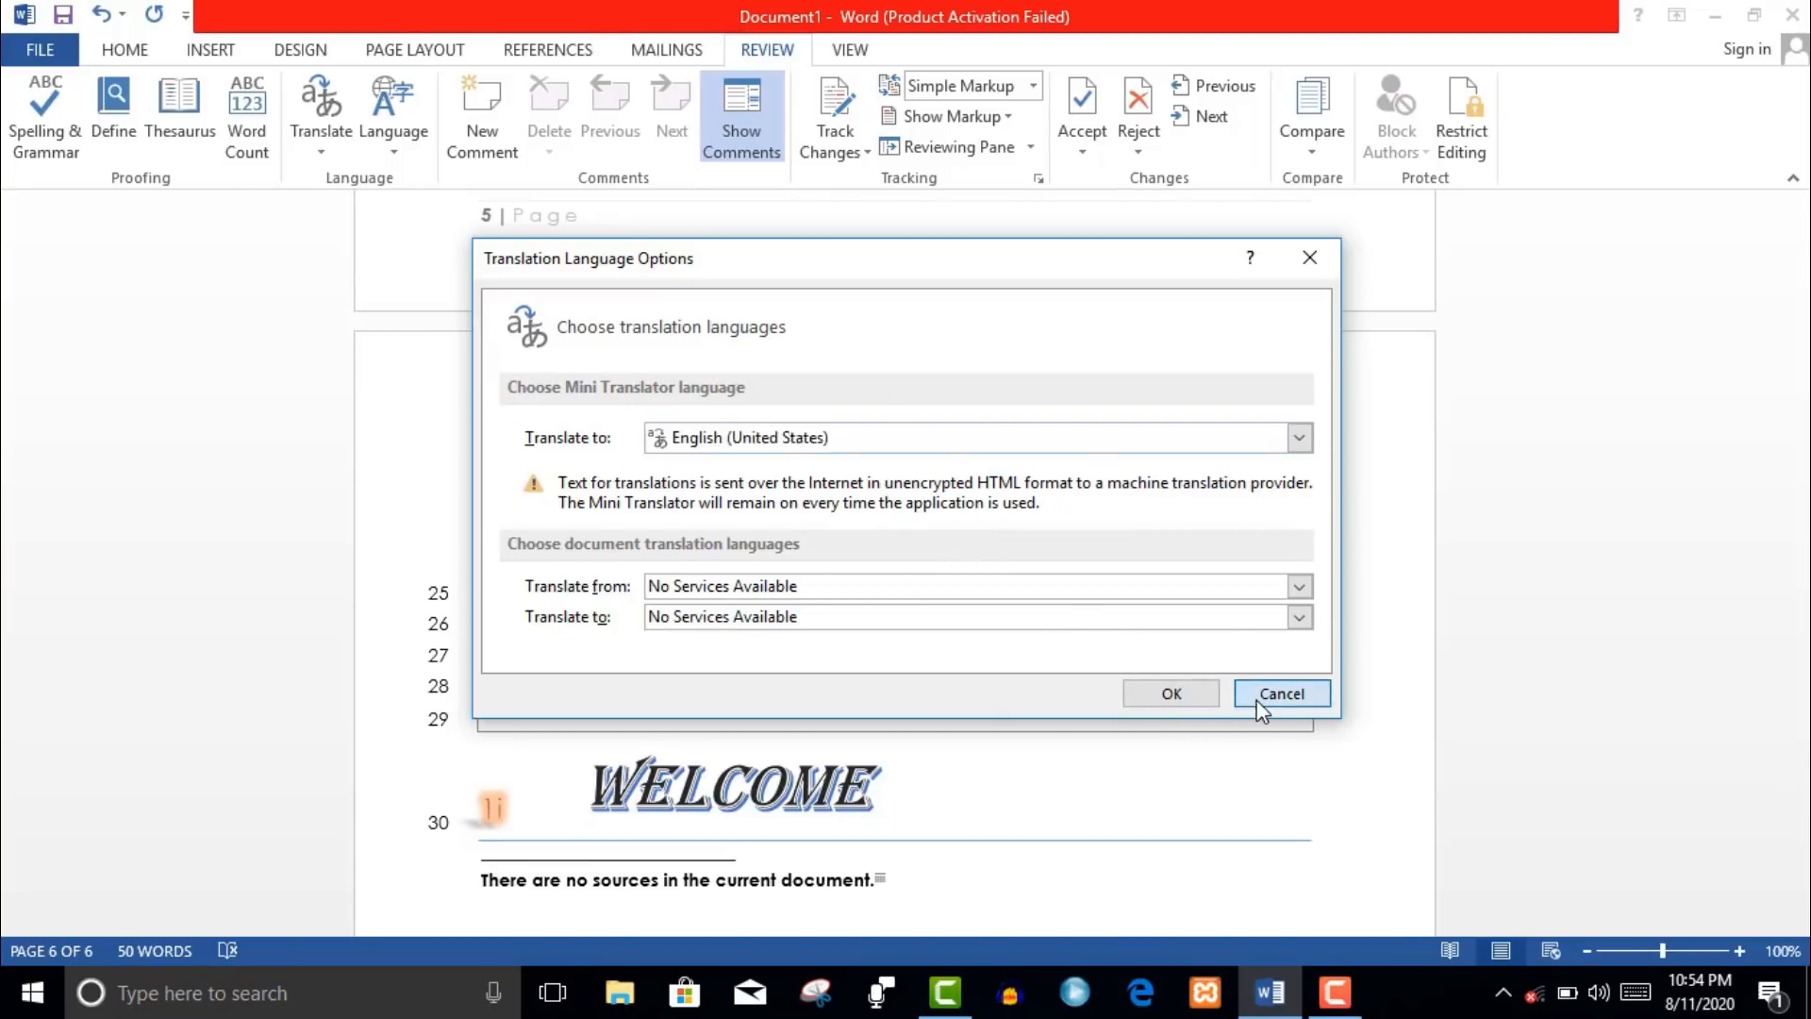
{"action": "left_click", "coordinate": [484, 138]}
{"action": "left_click", "coordinate": [484, 137]}
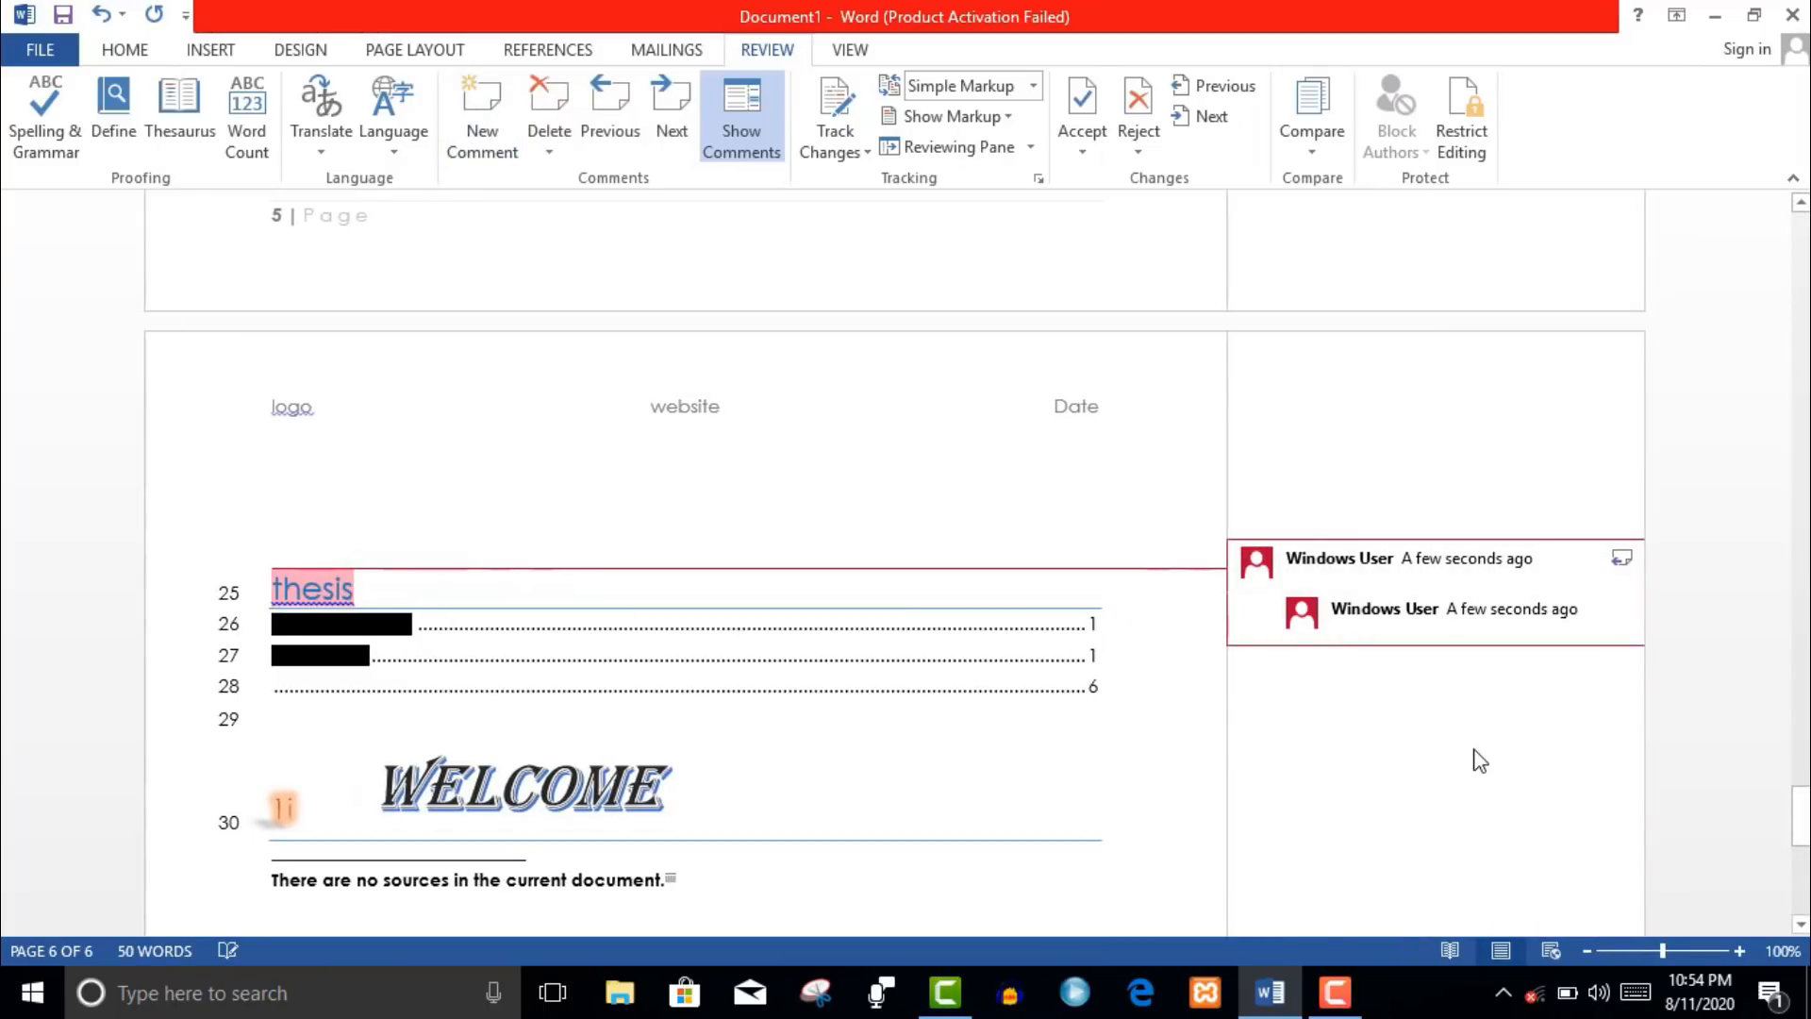
{"action": "key", "text": "ctrl+z"}
{"action": "key", "text": "ctrl+z"}
{"action": "left_click_drag", "start_coordinate": [1800, 817], "coordinate": [1800, 836]}
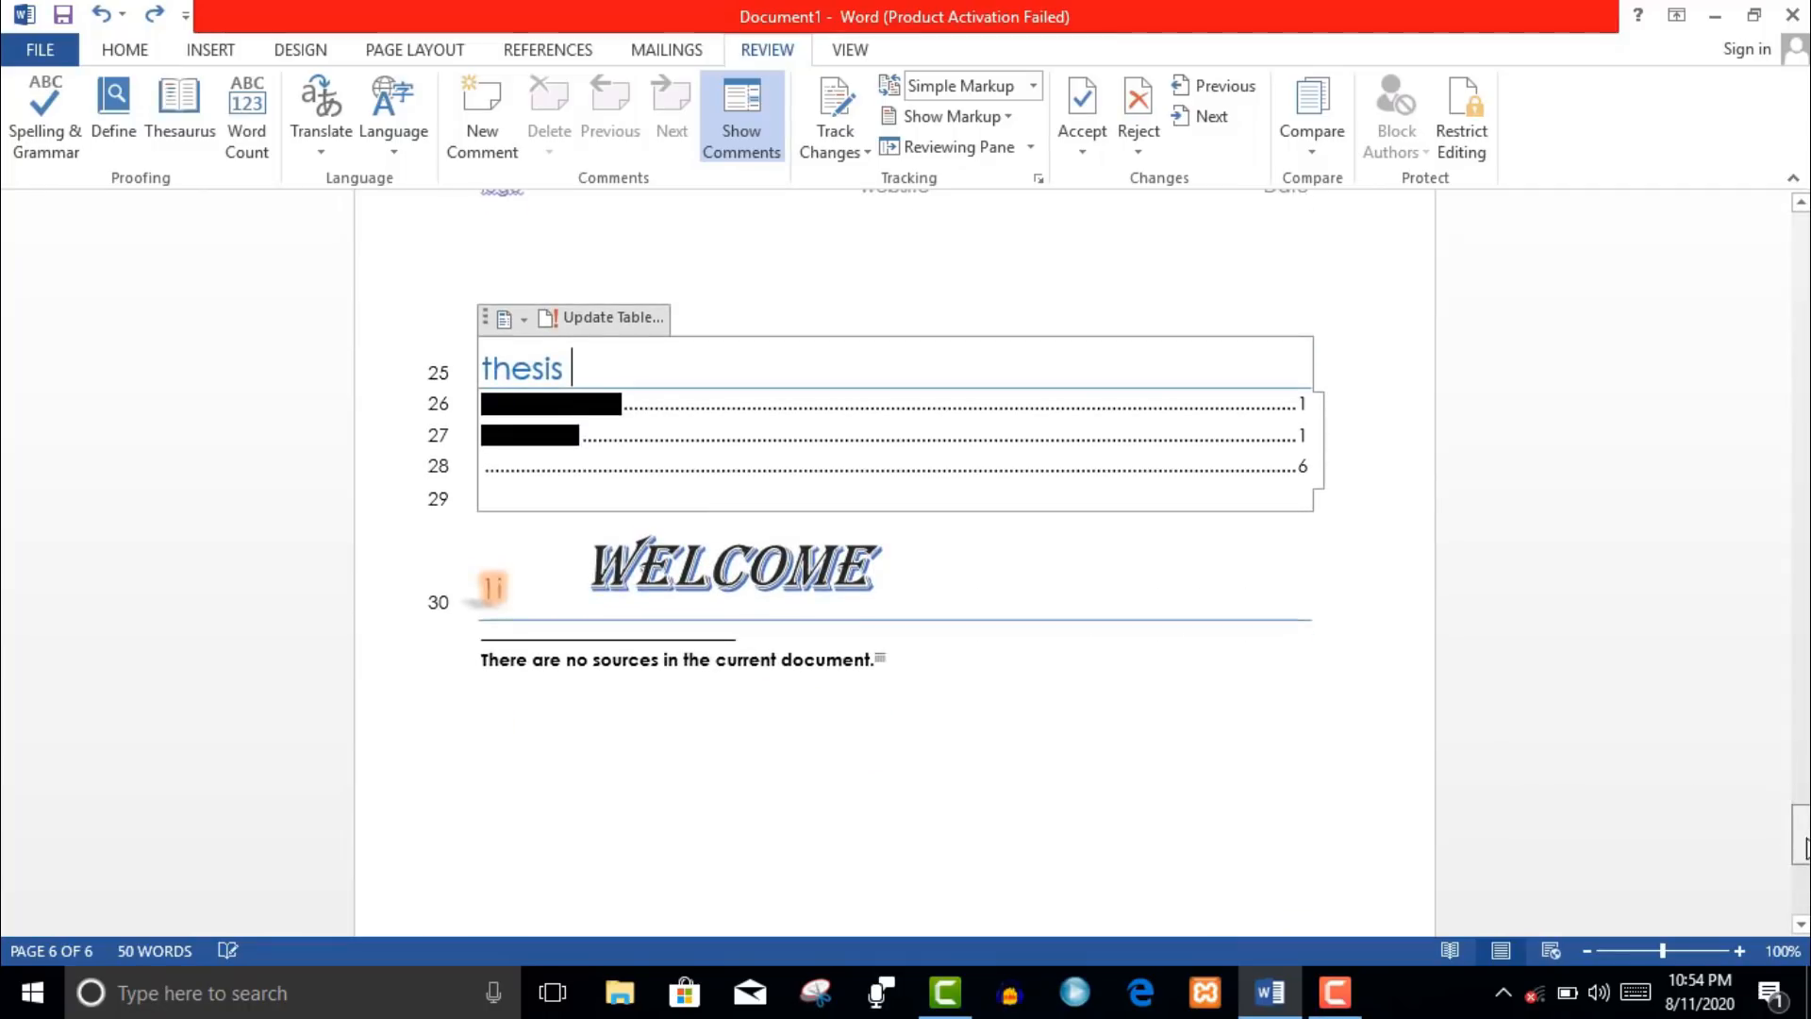
{"action": "left_click", "coordinate": [966, 731]}
- Open Language Preferences in Word Options and look at the advanced settings
{"action": "left_click", "coordinate": [409, 151]}
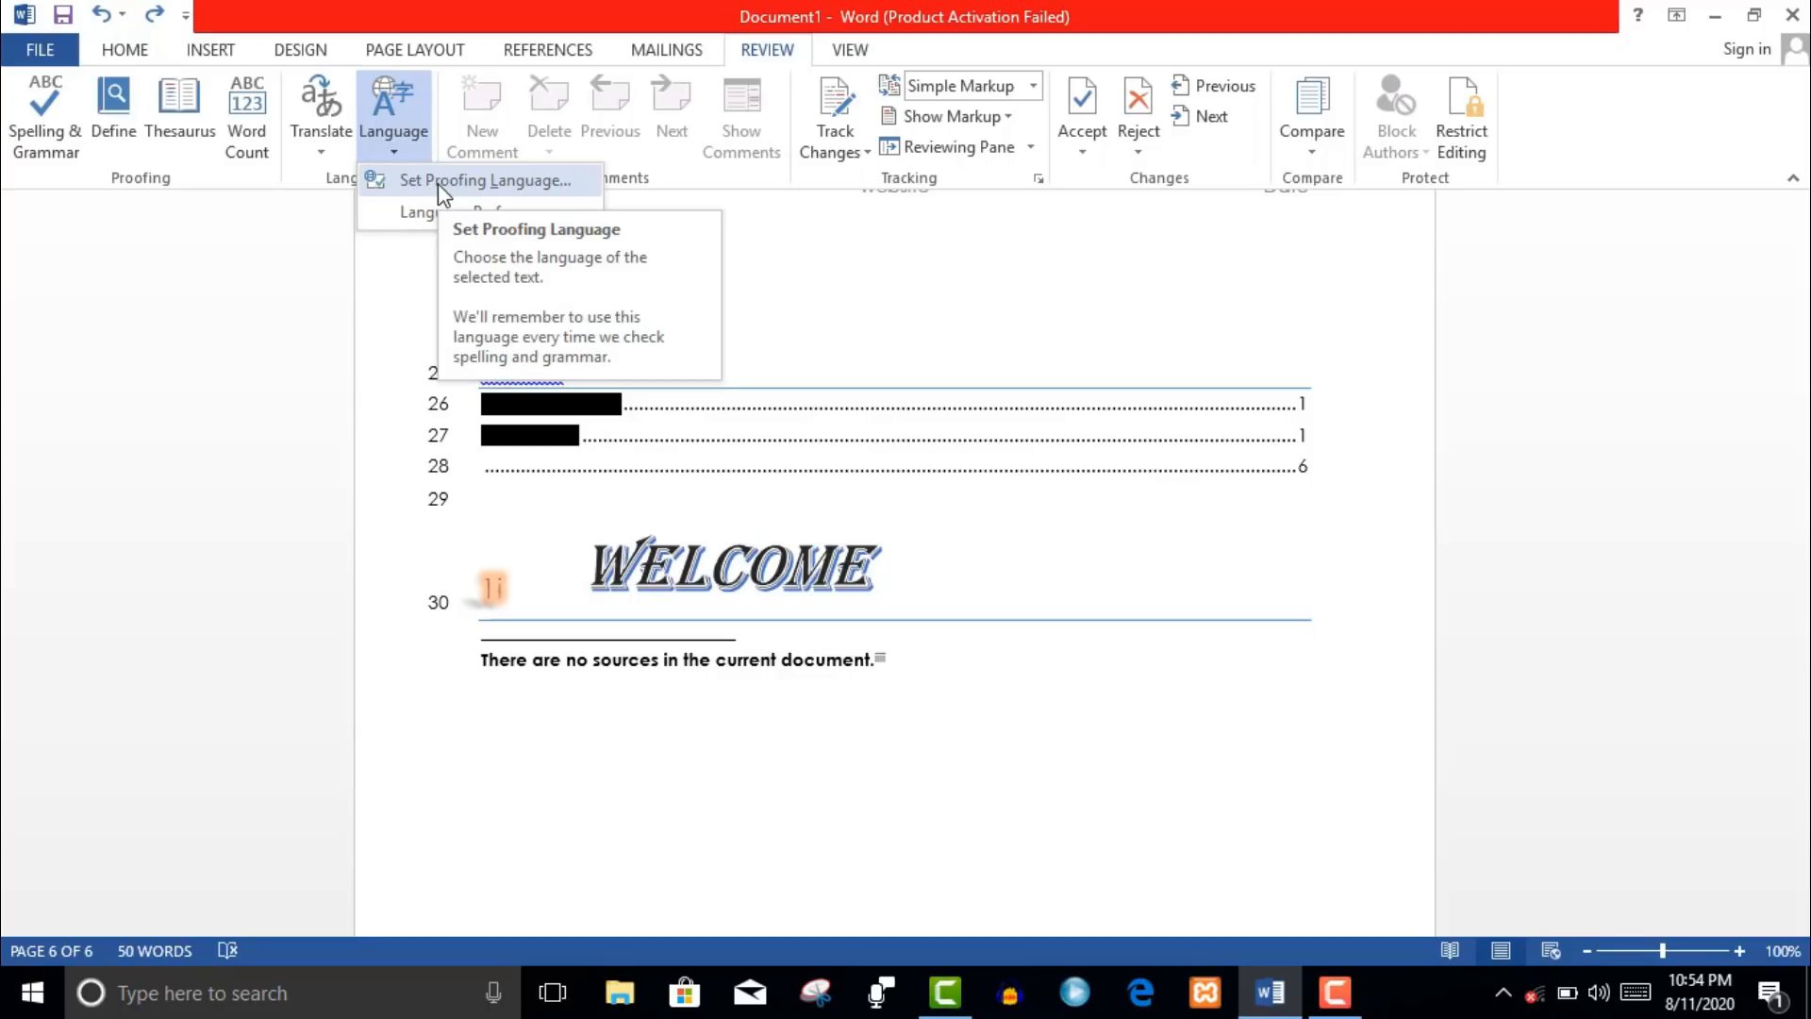
{"action": "left_click", "coordinate": [528, 212]}
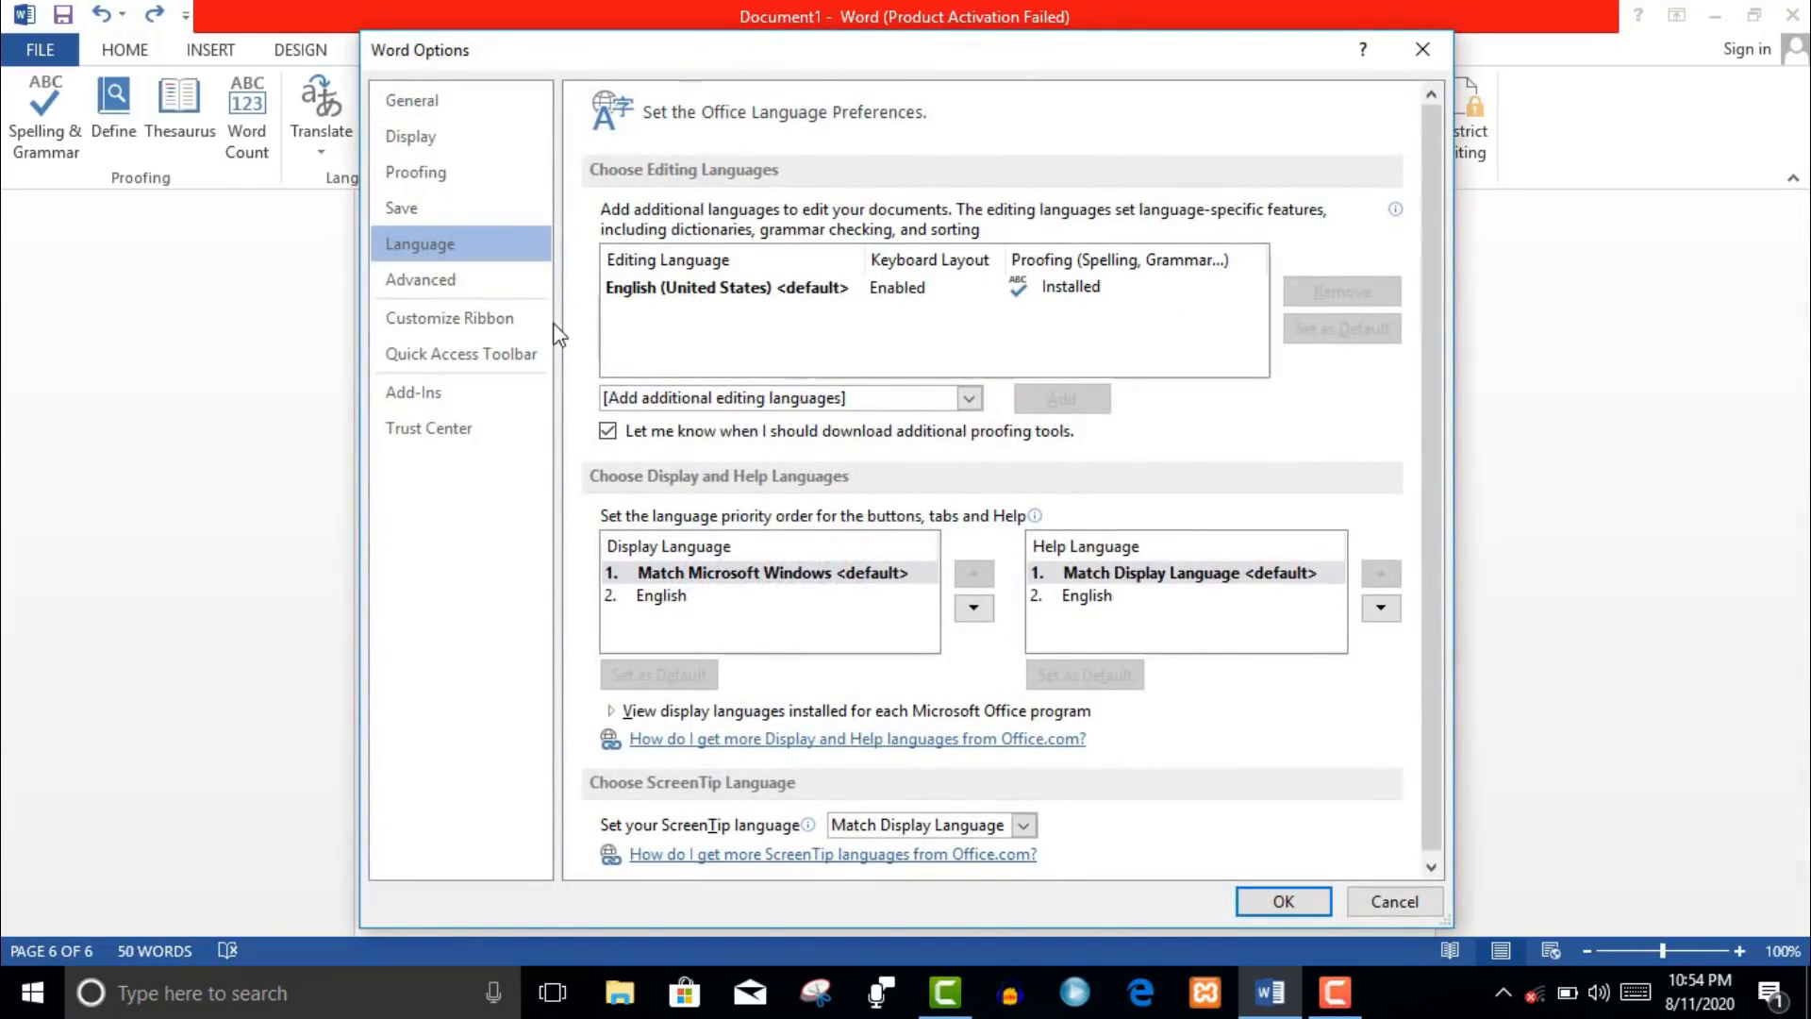
{"action": "left_click", "coordinate": [448, 285]}
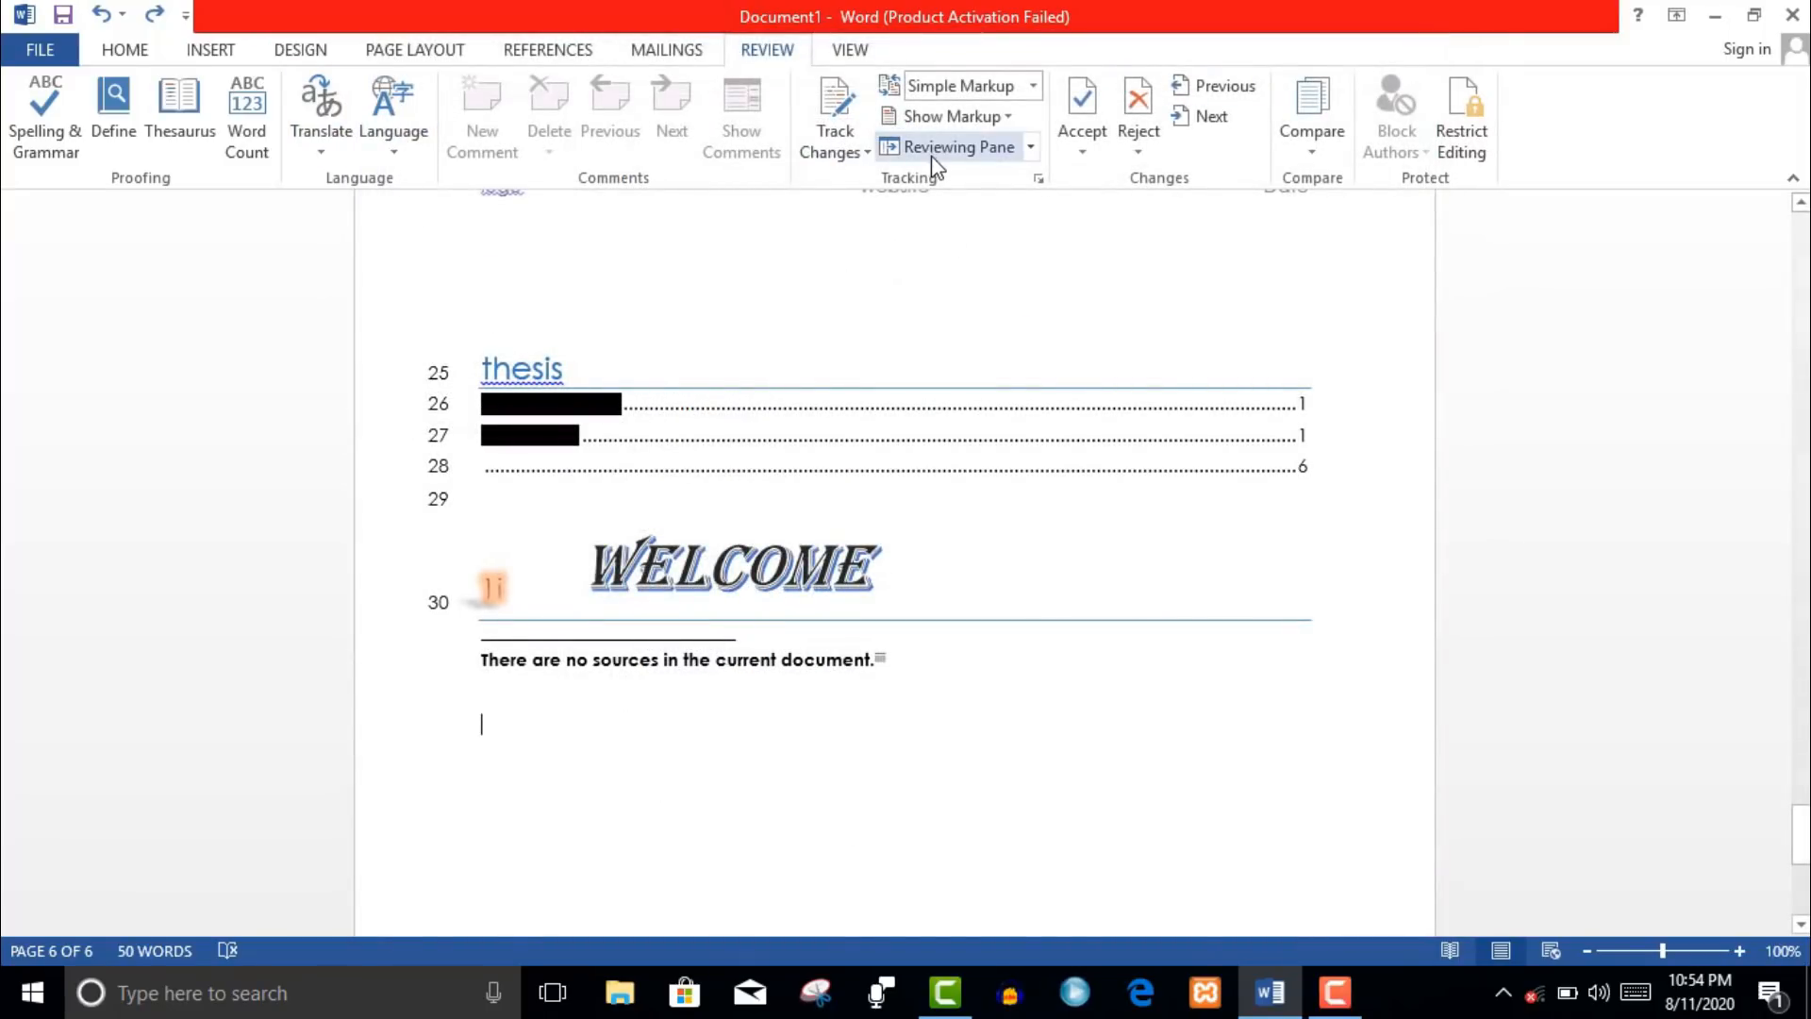
- Check the Track Changes, Reject and Accept menus, then switch to Read Mode
{"action": "left_click", "coordinate": [868, 152]}
{"action": "left_click", "coordinate": [867, 153]}
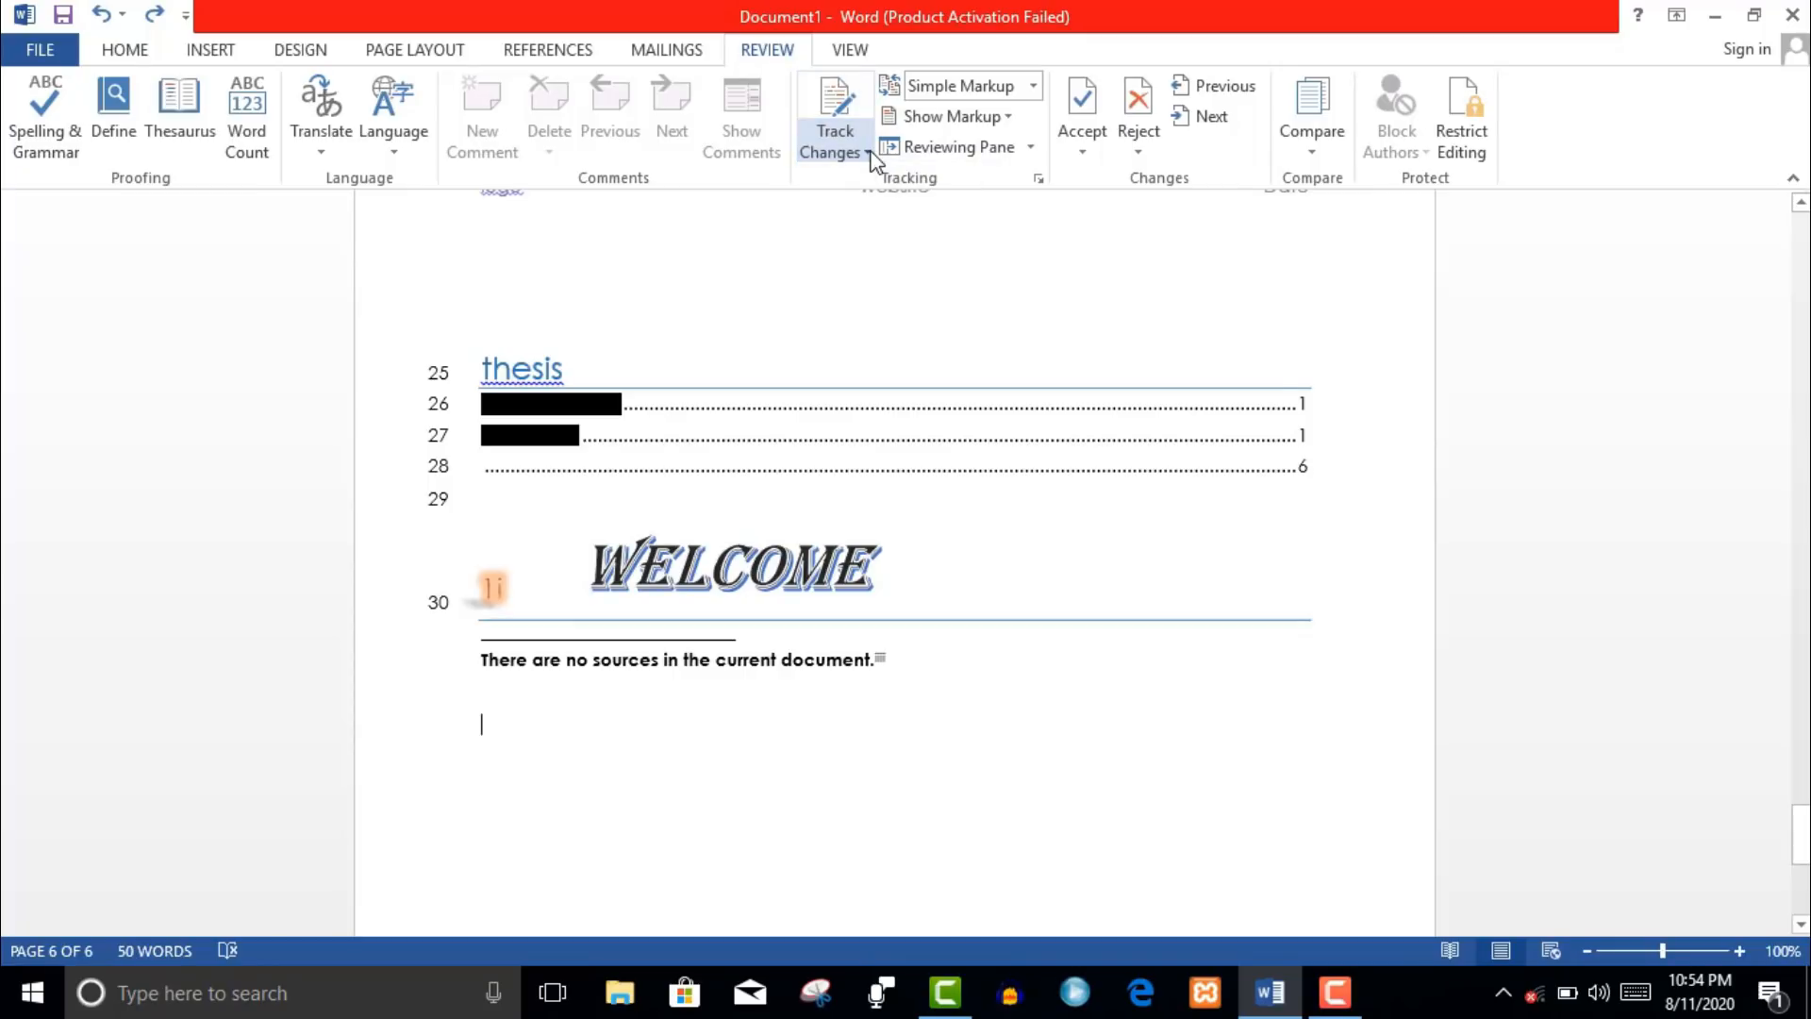
{"action": "left_click", "coordinate": [1137, 149]}
{"action": "left_click", "coordinate": [1083, 154]}
{"action": "left_click", "coordinate": [1078, 159]}
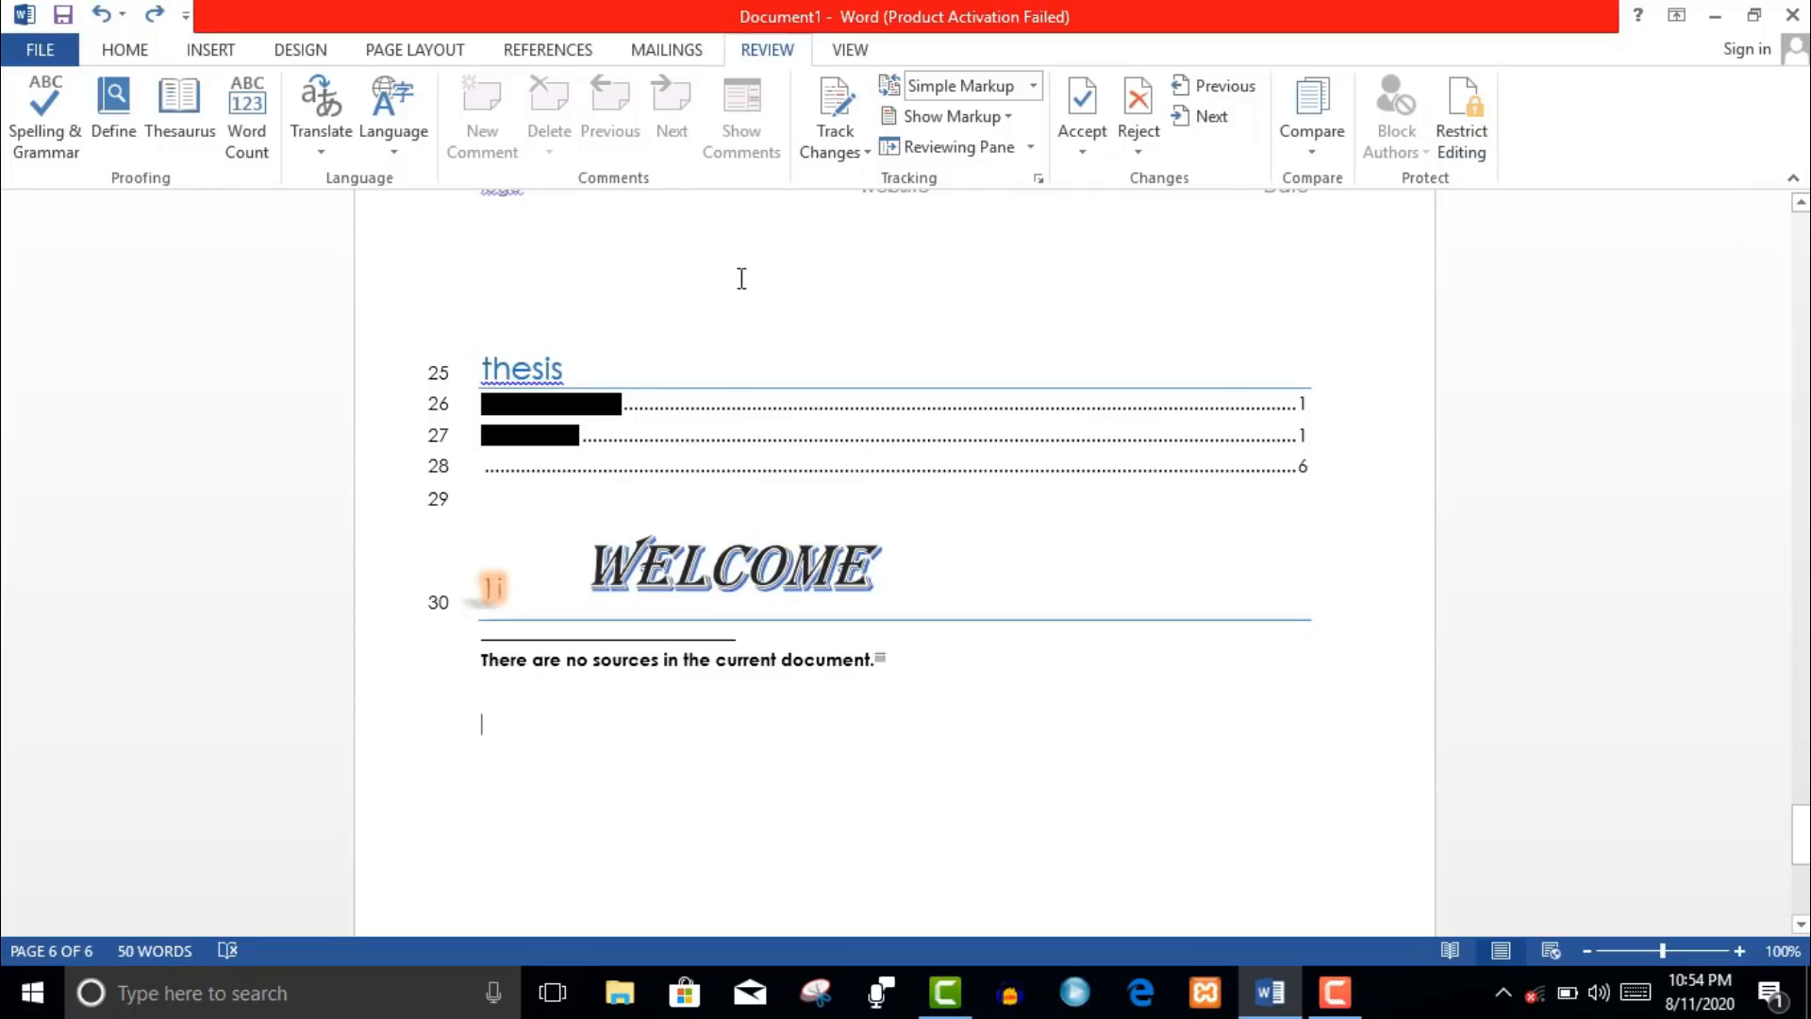
{"action": "left_click", "coordinate": [853, 51]}
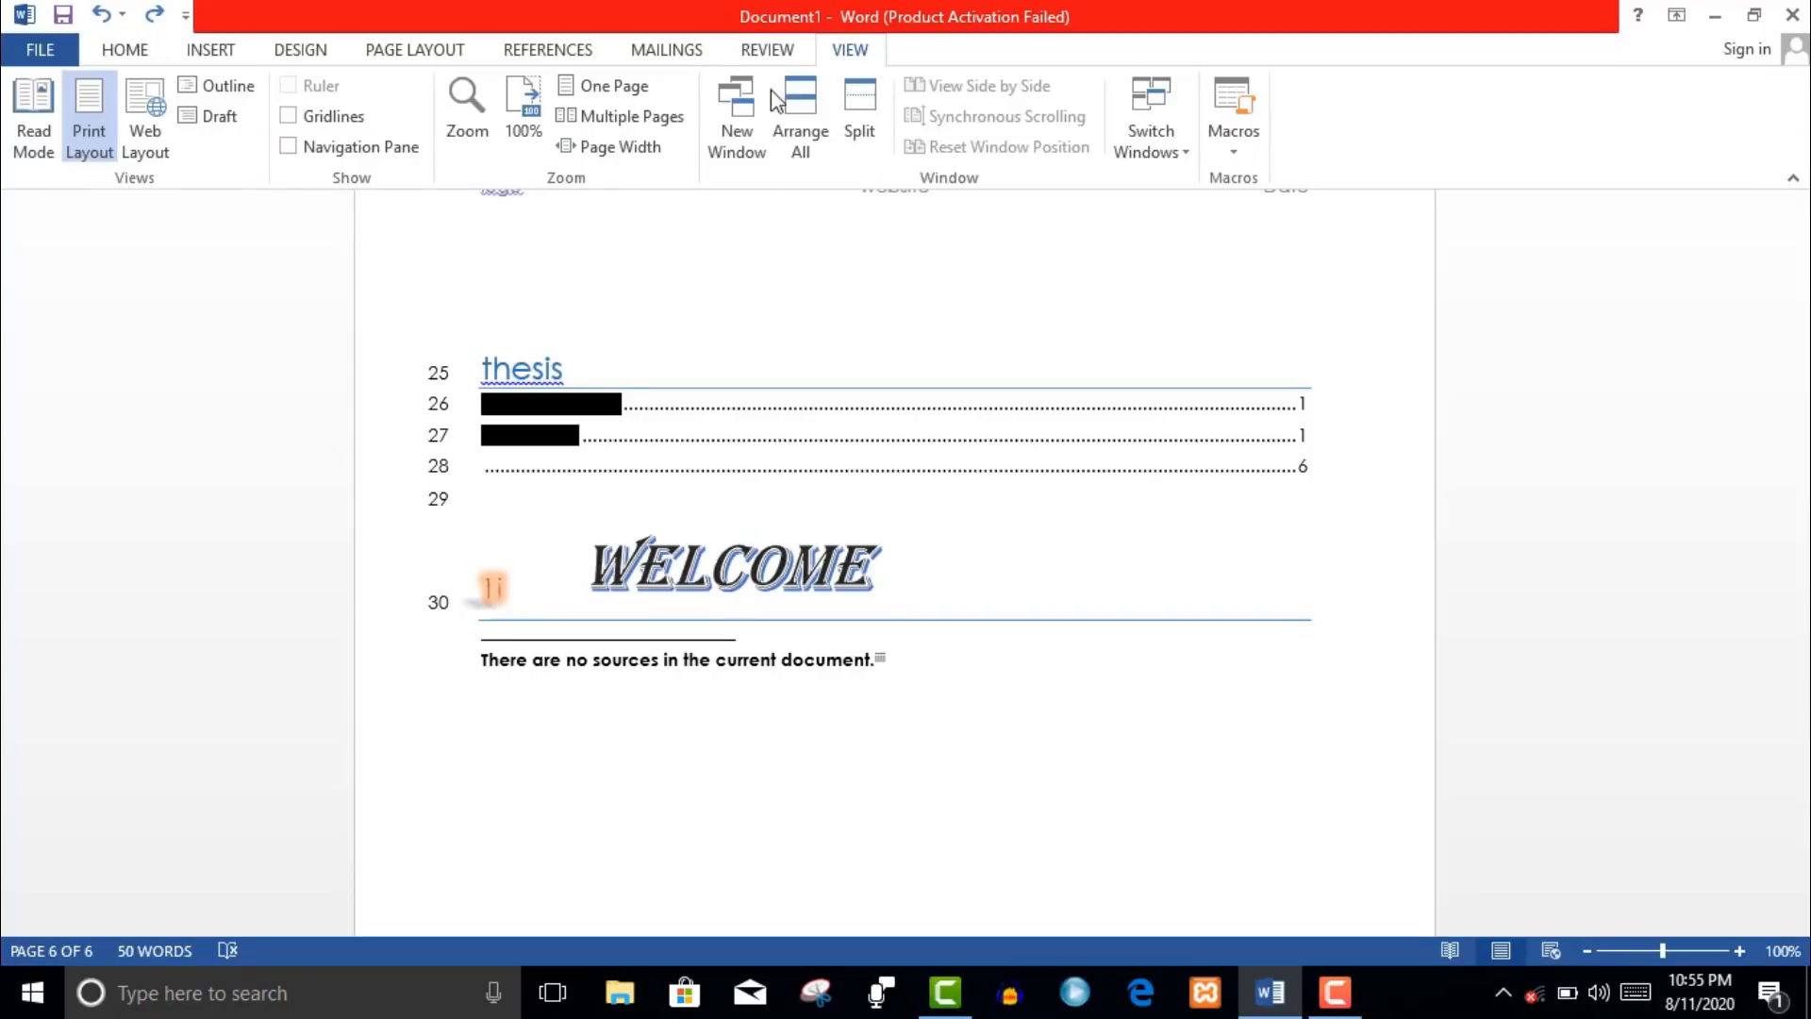
{"action": "left_click", "coordinate": [52, 138]}
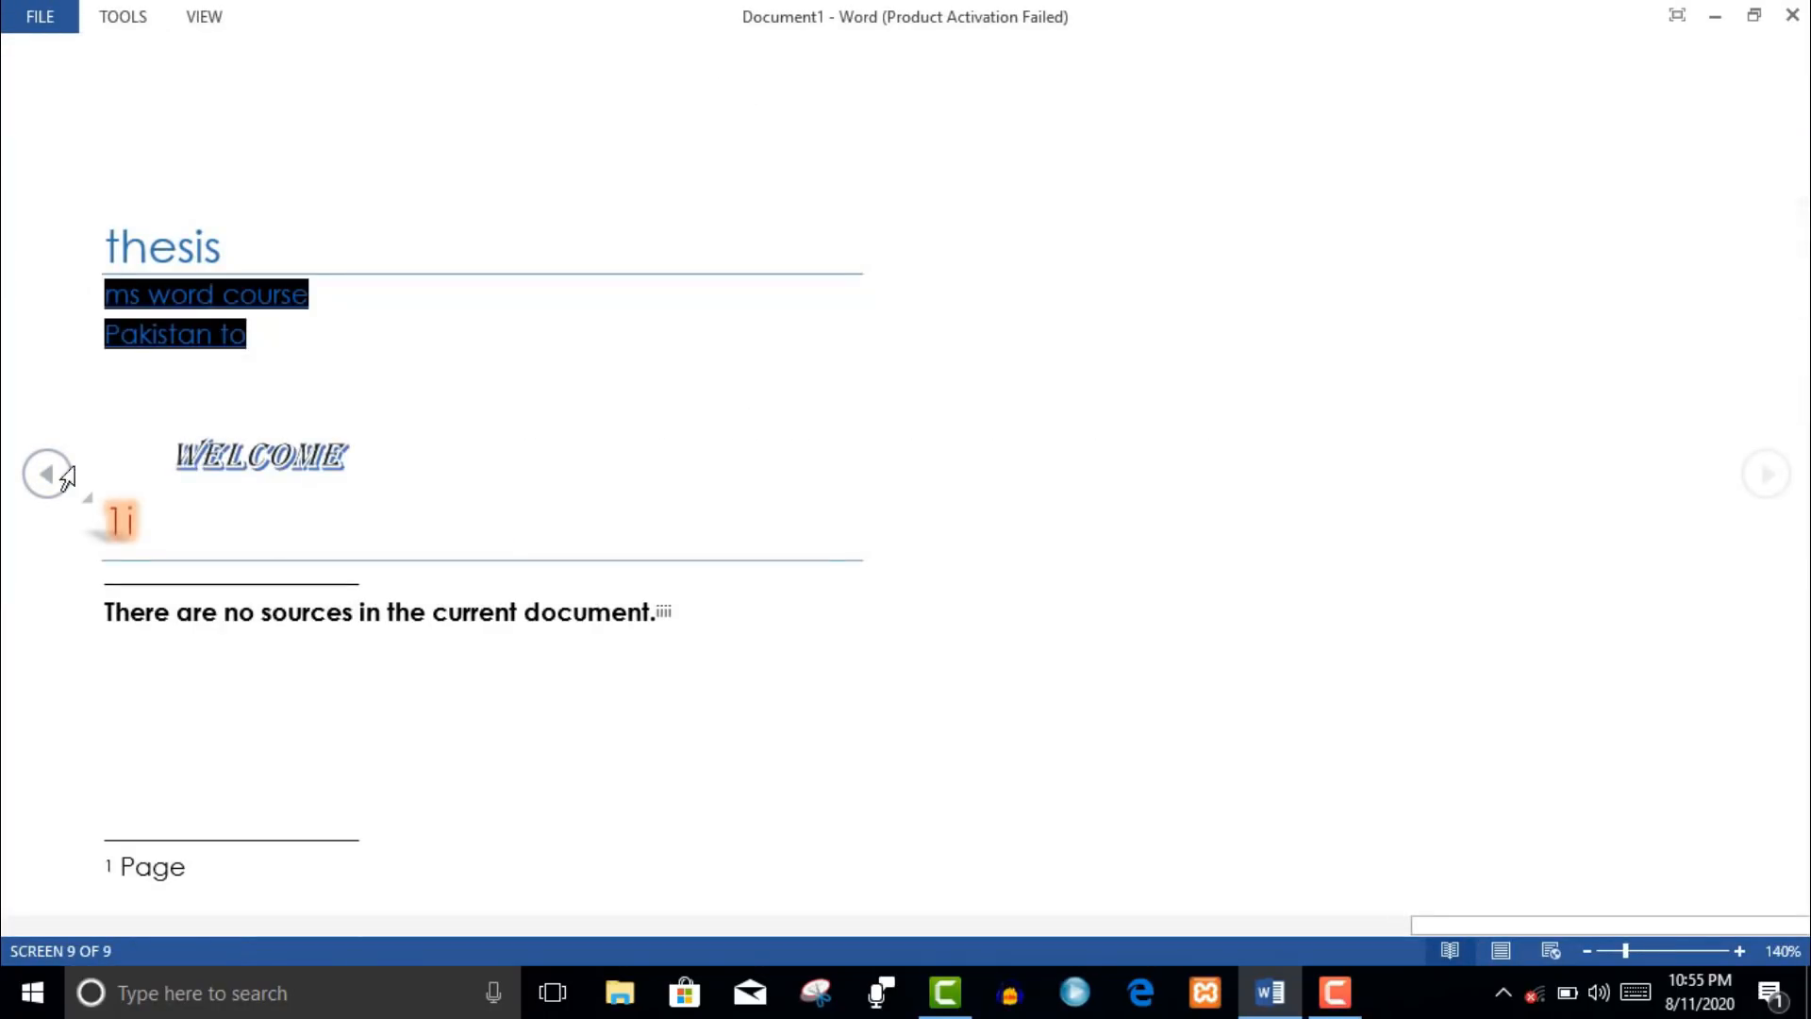
- Page back through Read Mode to the chart screens and return to Print Layout
{"action": "left_click", "coordinate": [59, 475]}
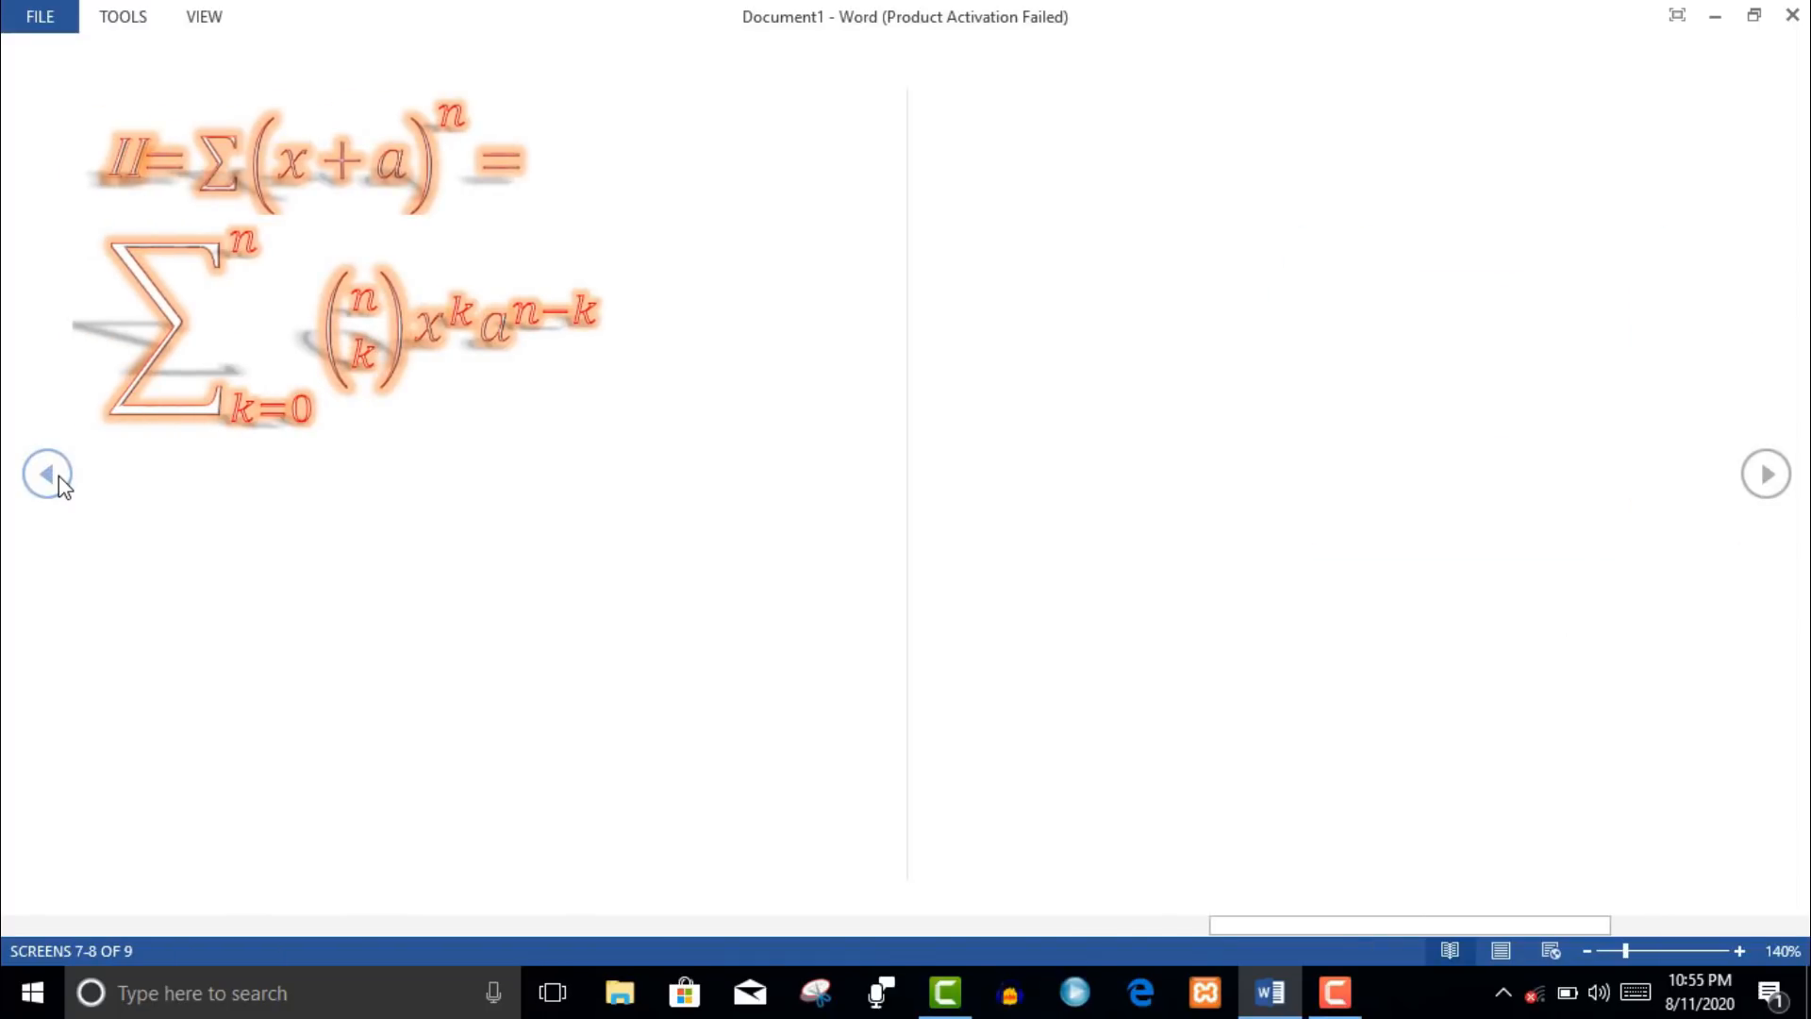
{"action": "left_click", "coordinate": [59, 476]}
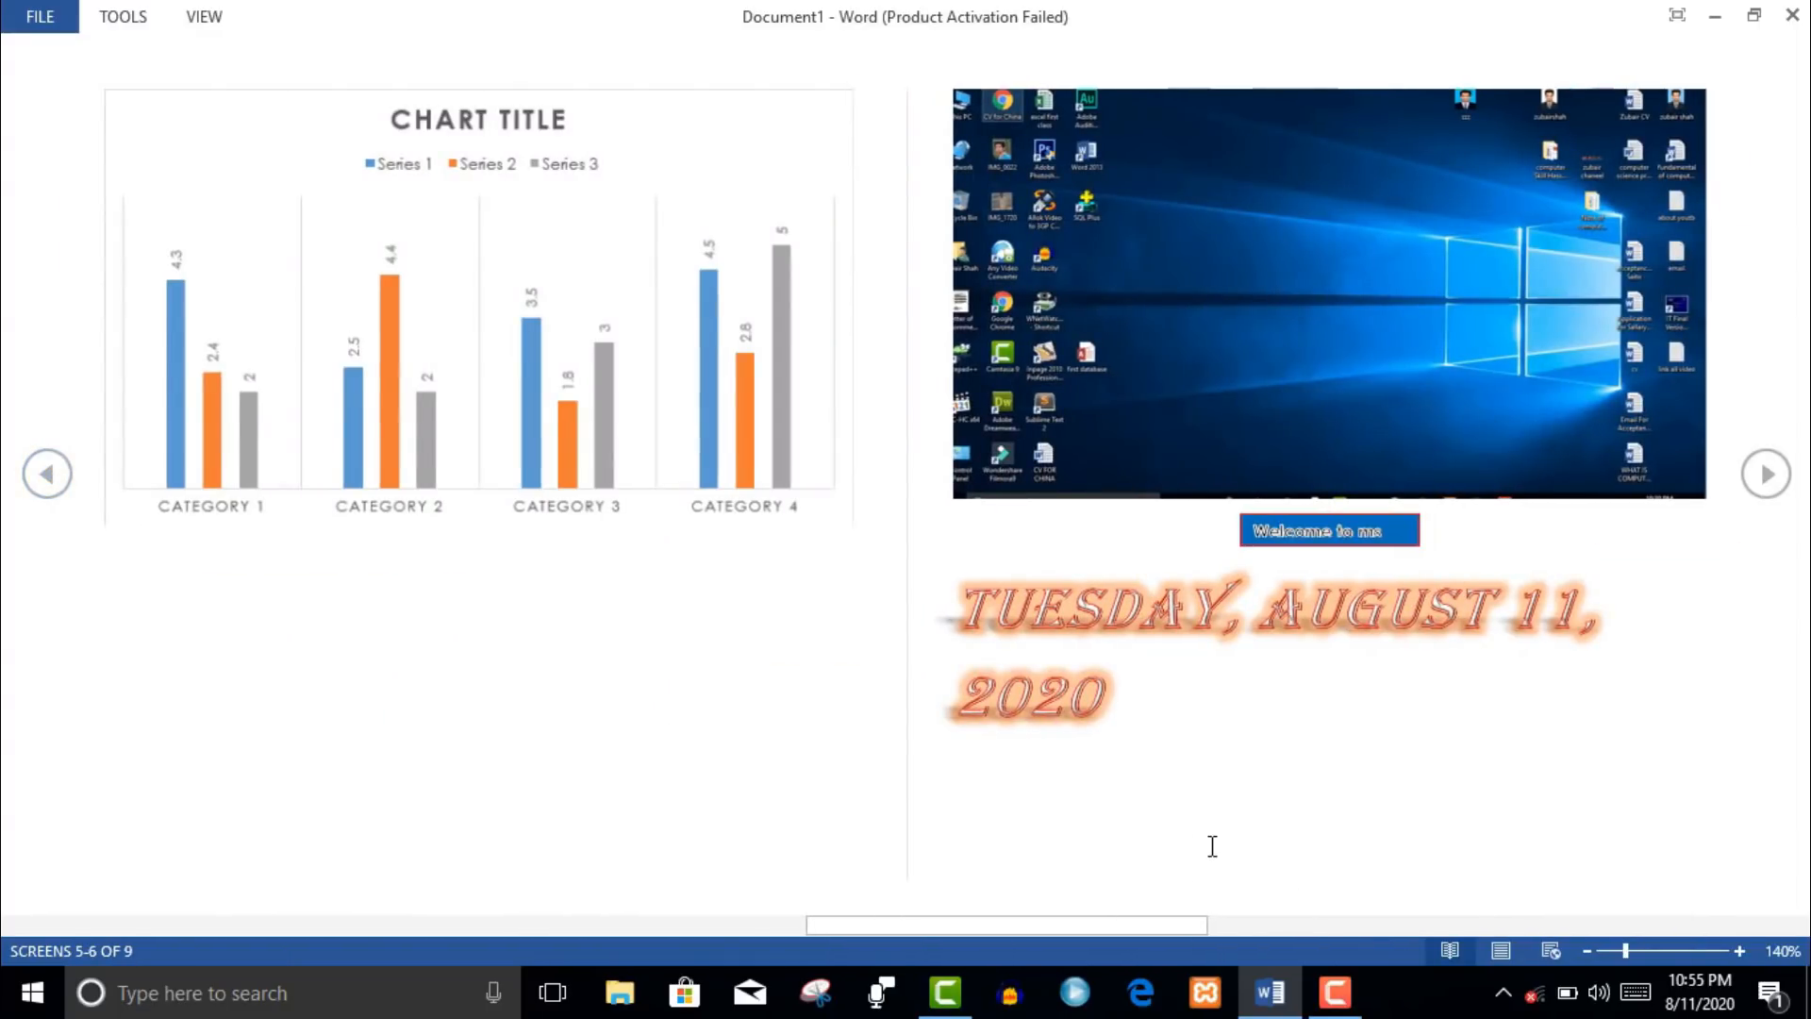
{"action": "left_click", "coordinate": [1501, 950]}
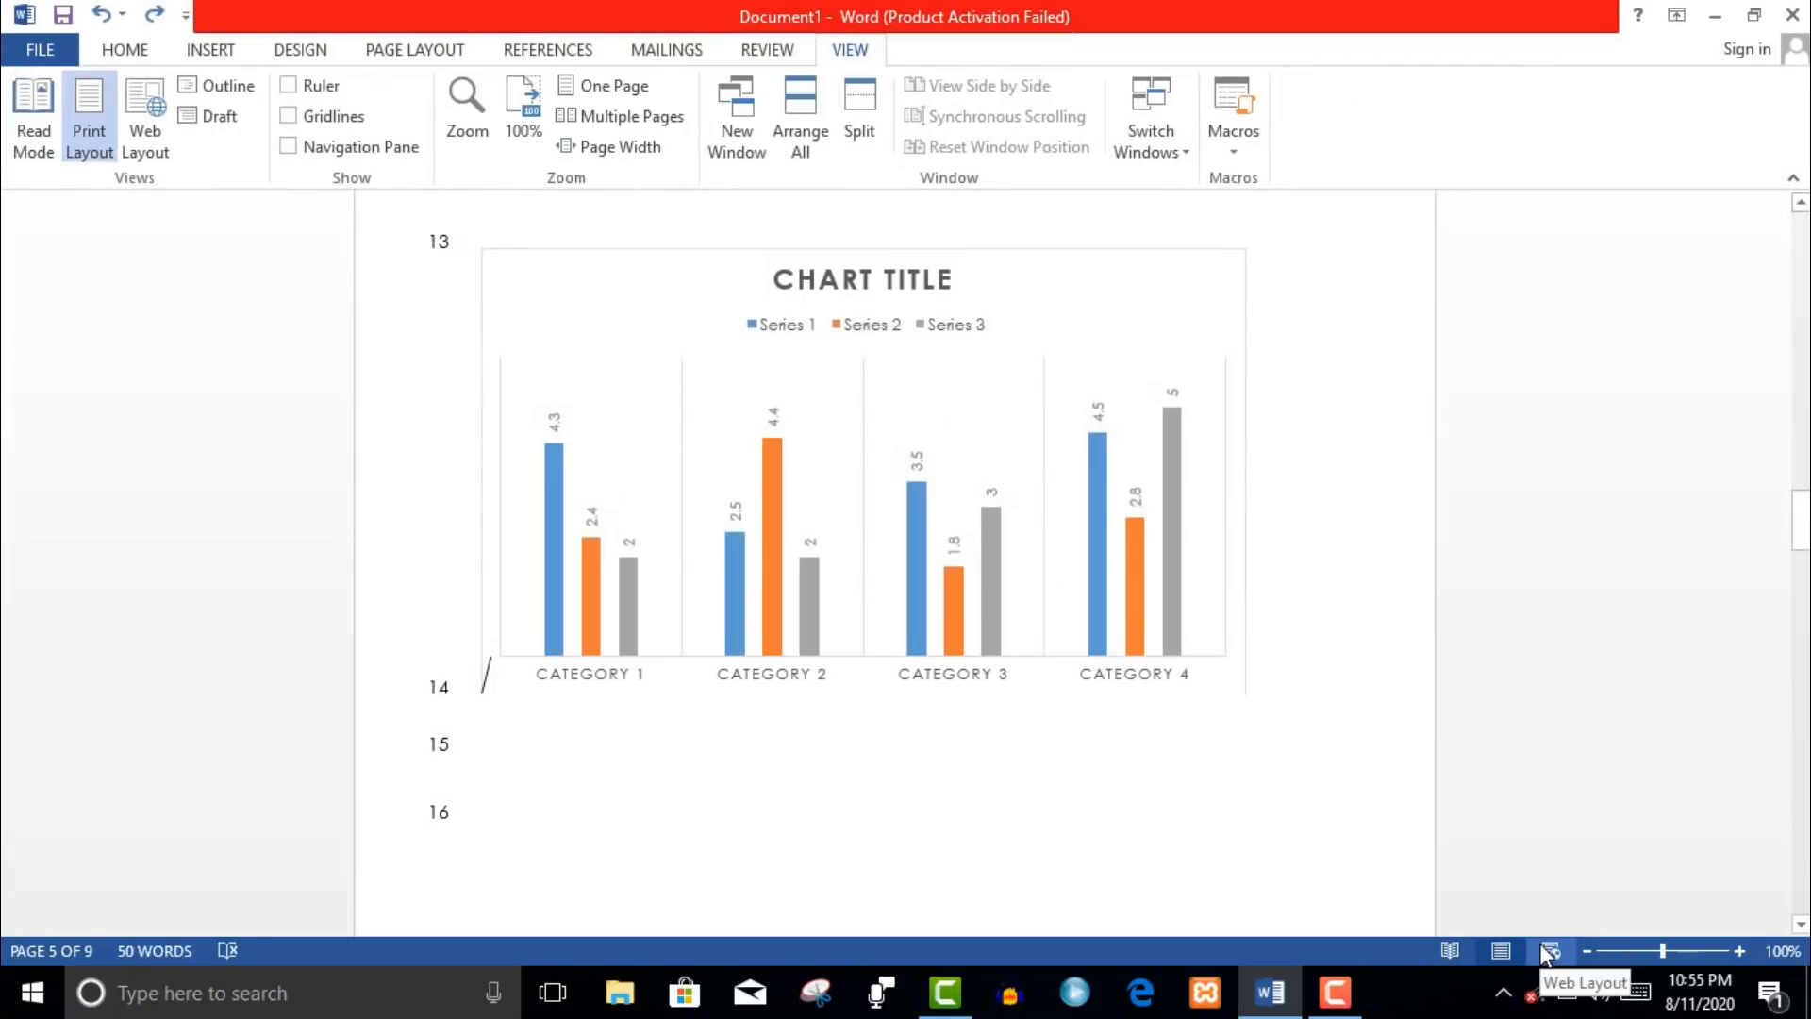
- Switch between Web Layout, Print Layout and Read Mode, ending in Print Layout
{"action": "left_click", "coordinate": [1547, 951]}
{"action": "left_click", "coordinate": [1504, 950]}
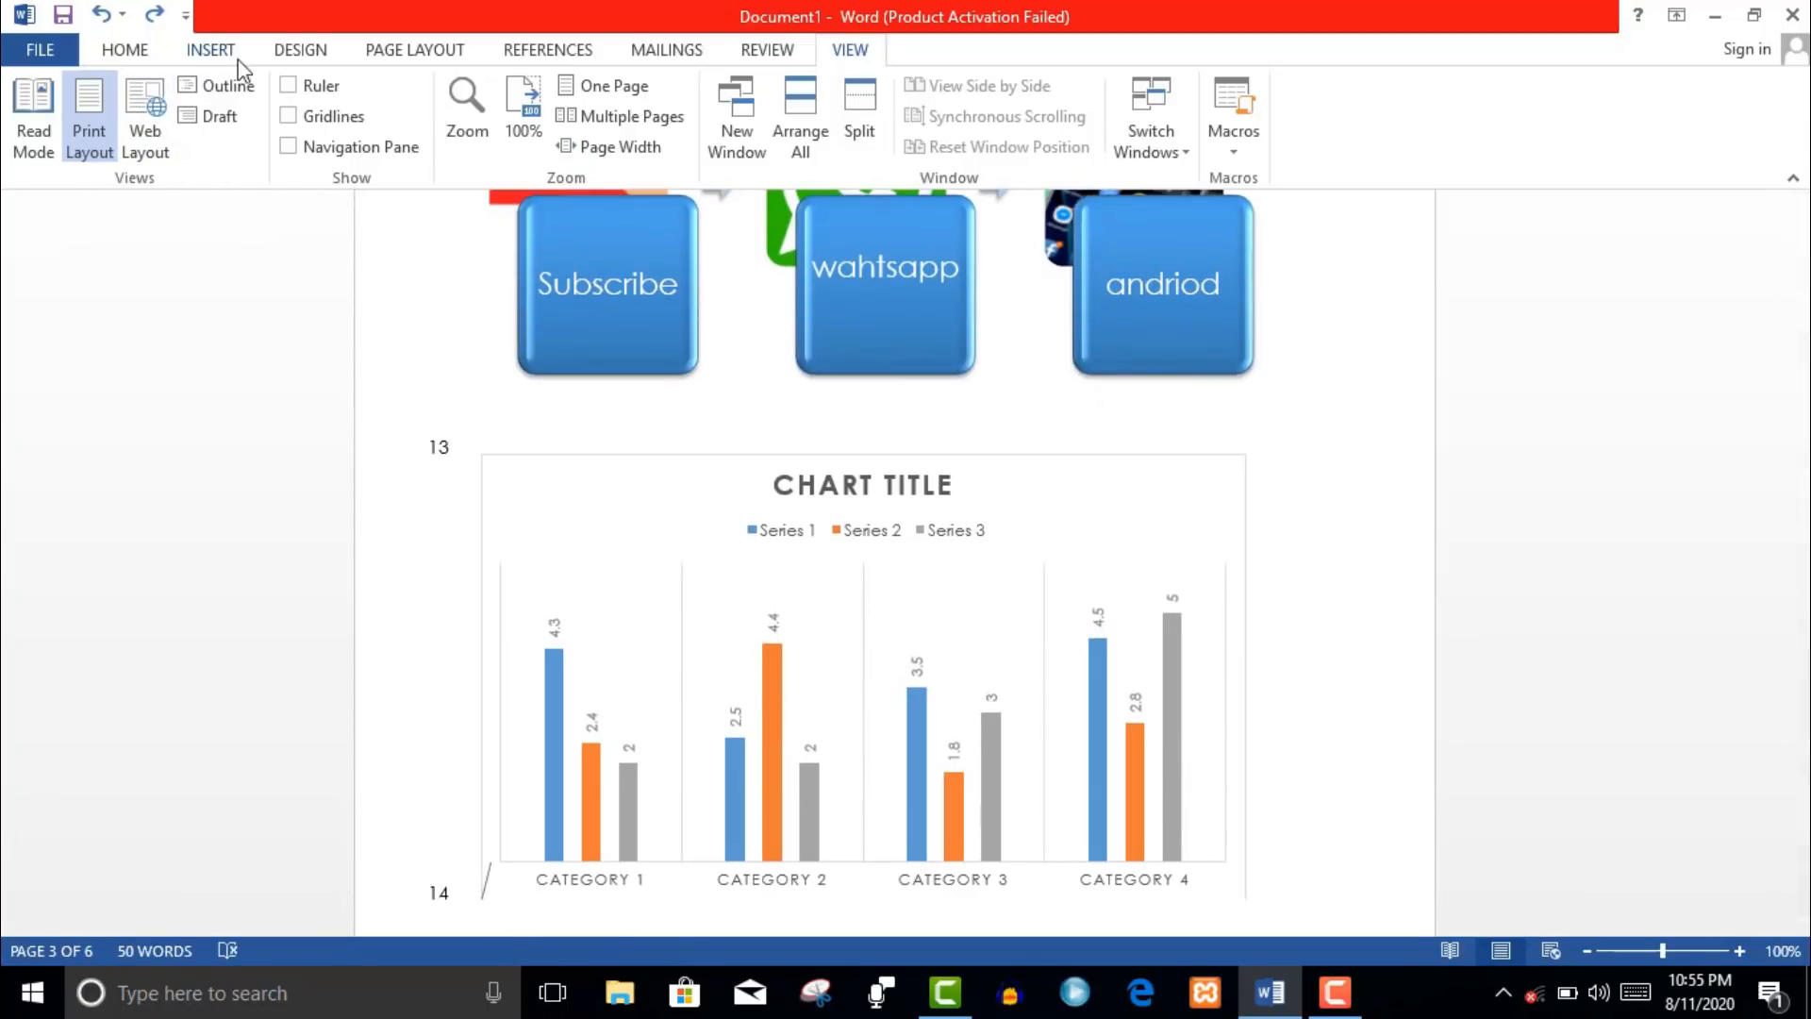
{"action": "left_click", "coordinate": [160, 157]}
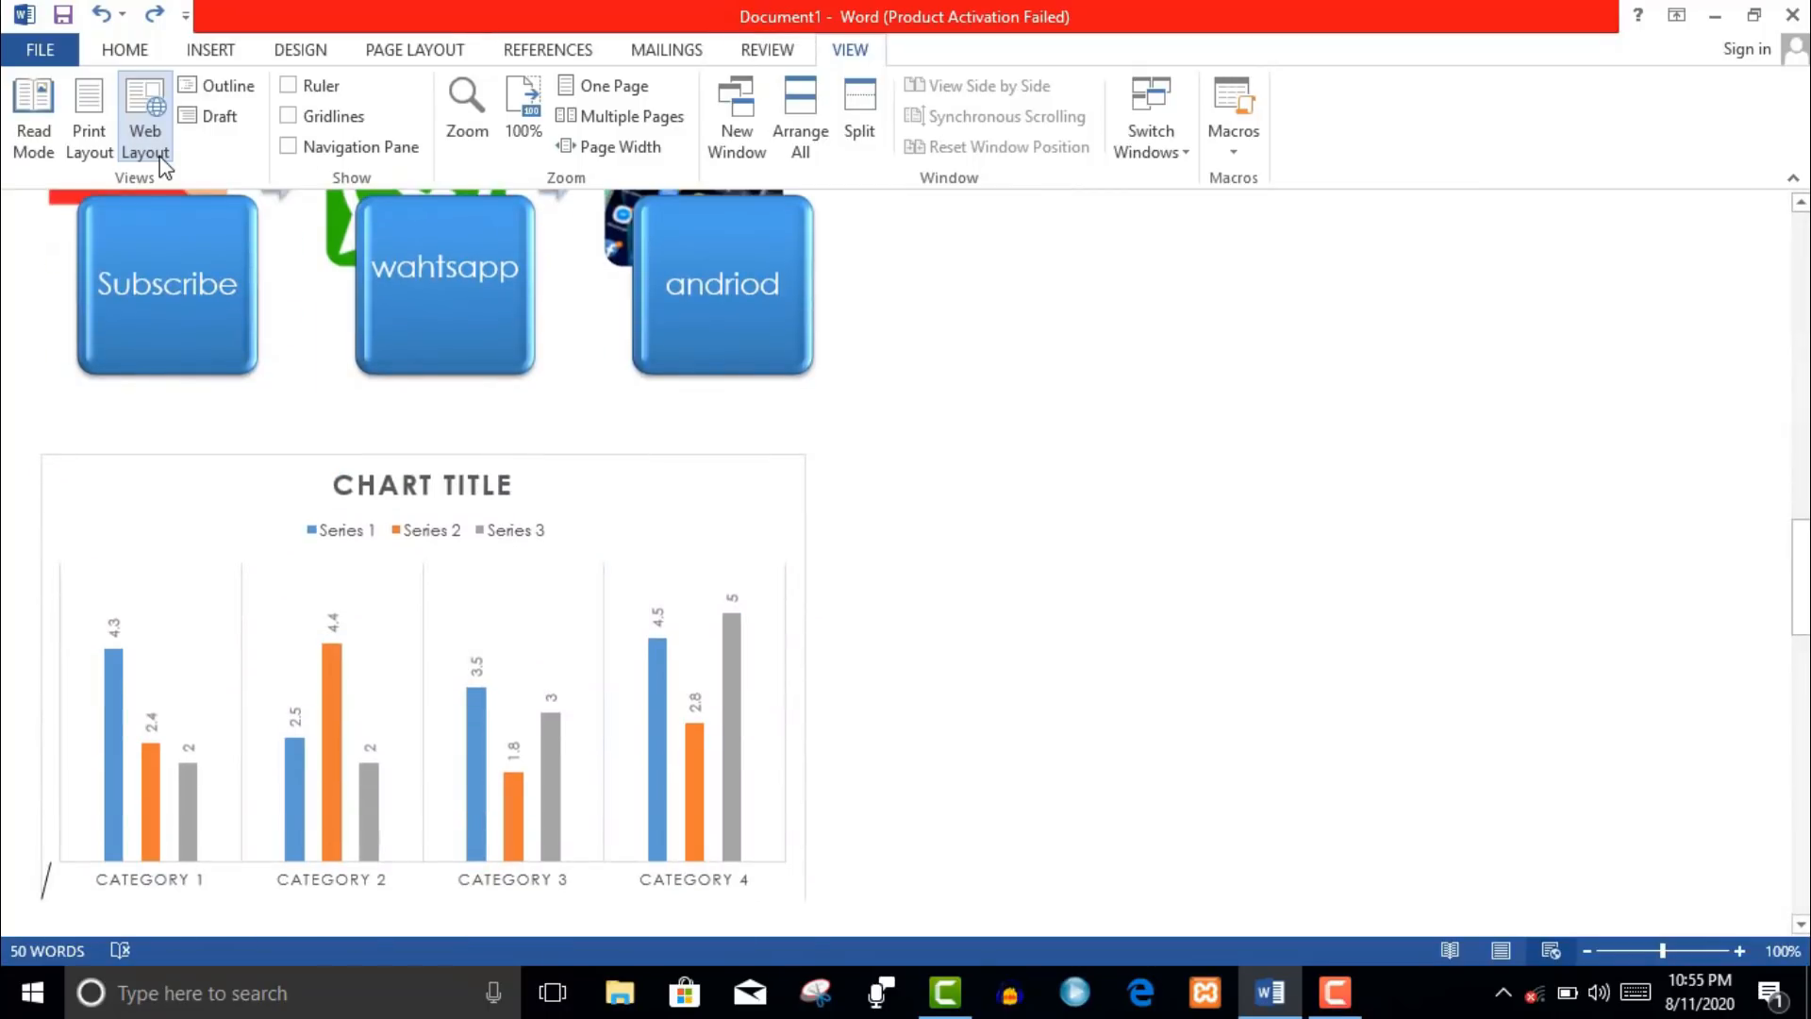
{"action": "left_click", "coordinate": [89, 133]}
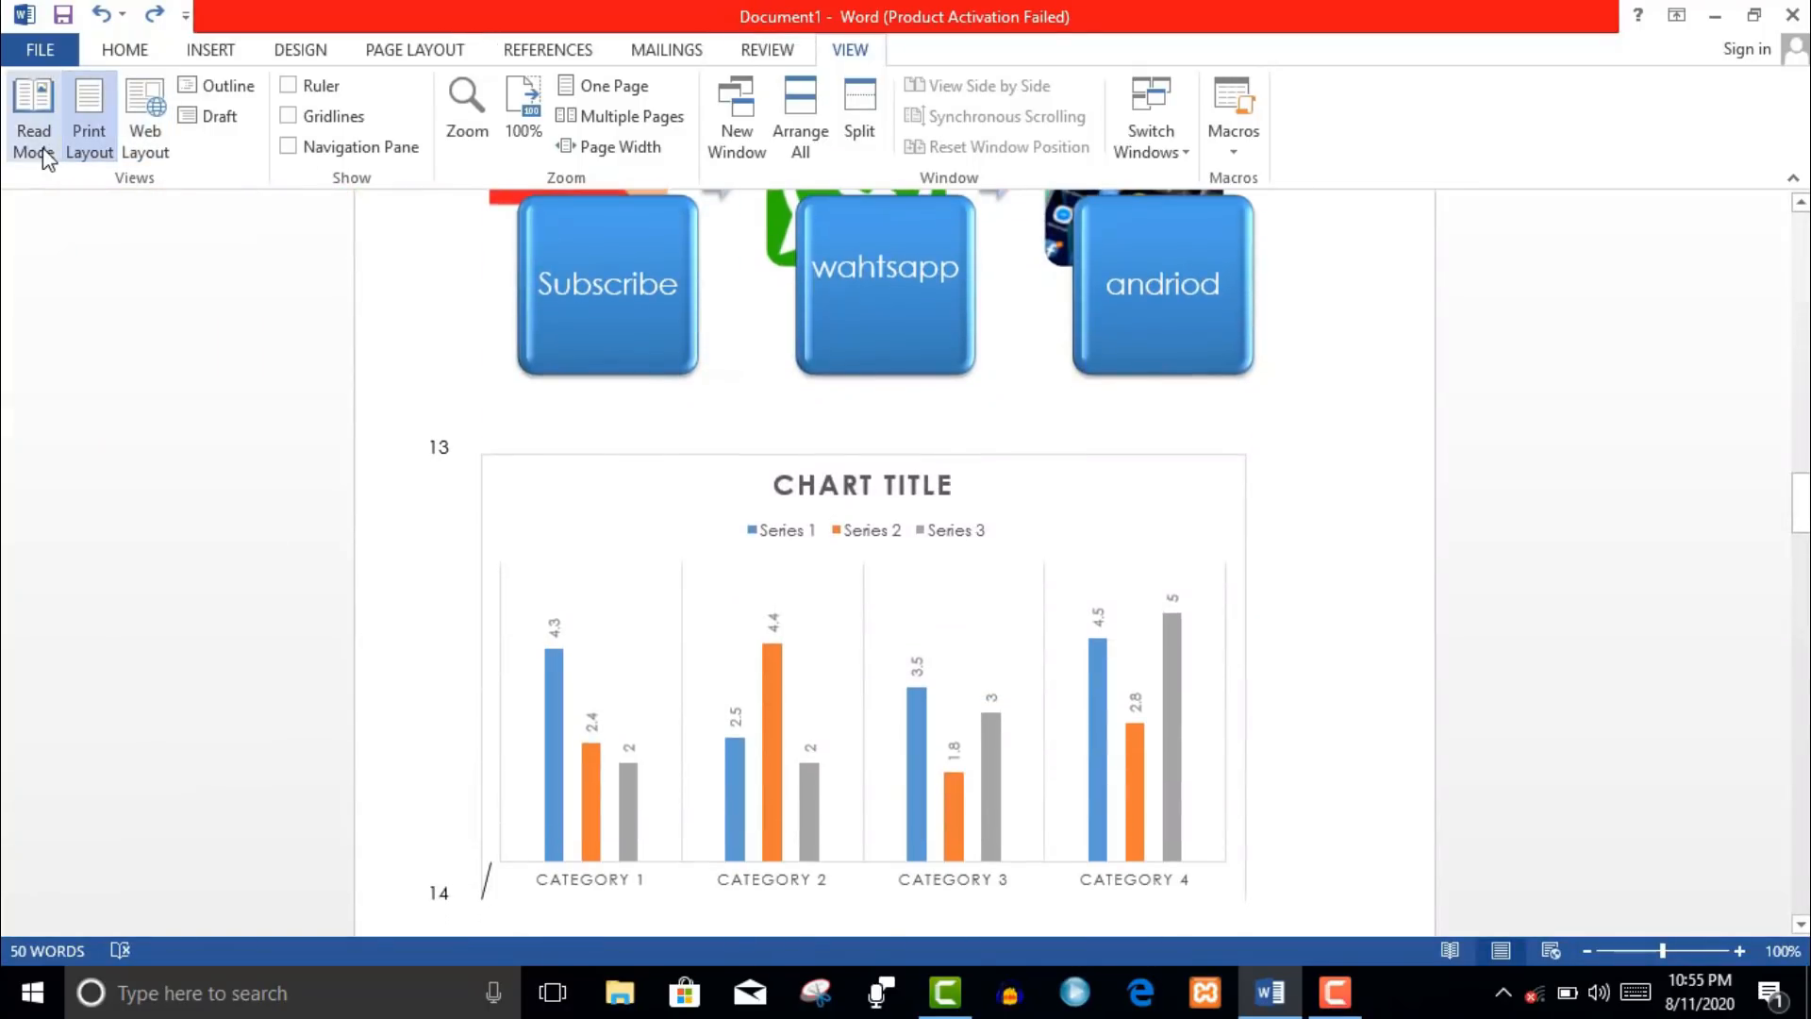
{"action": "left_click", "coordinate": [38, 151]}
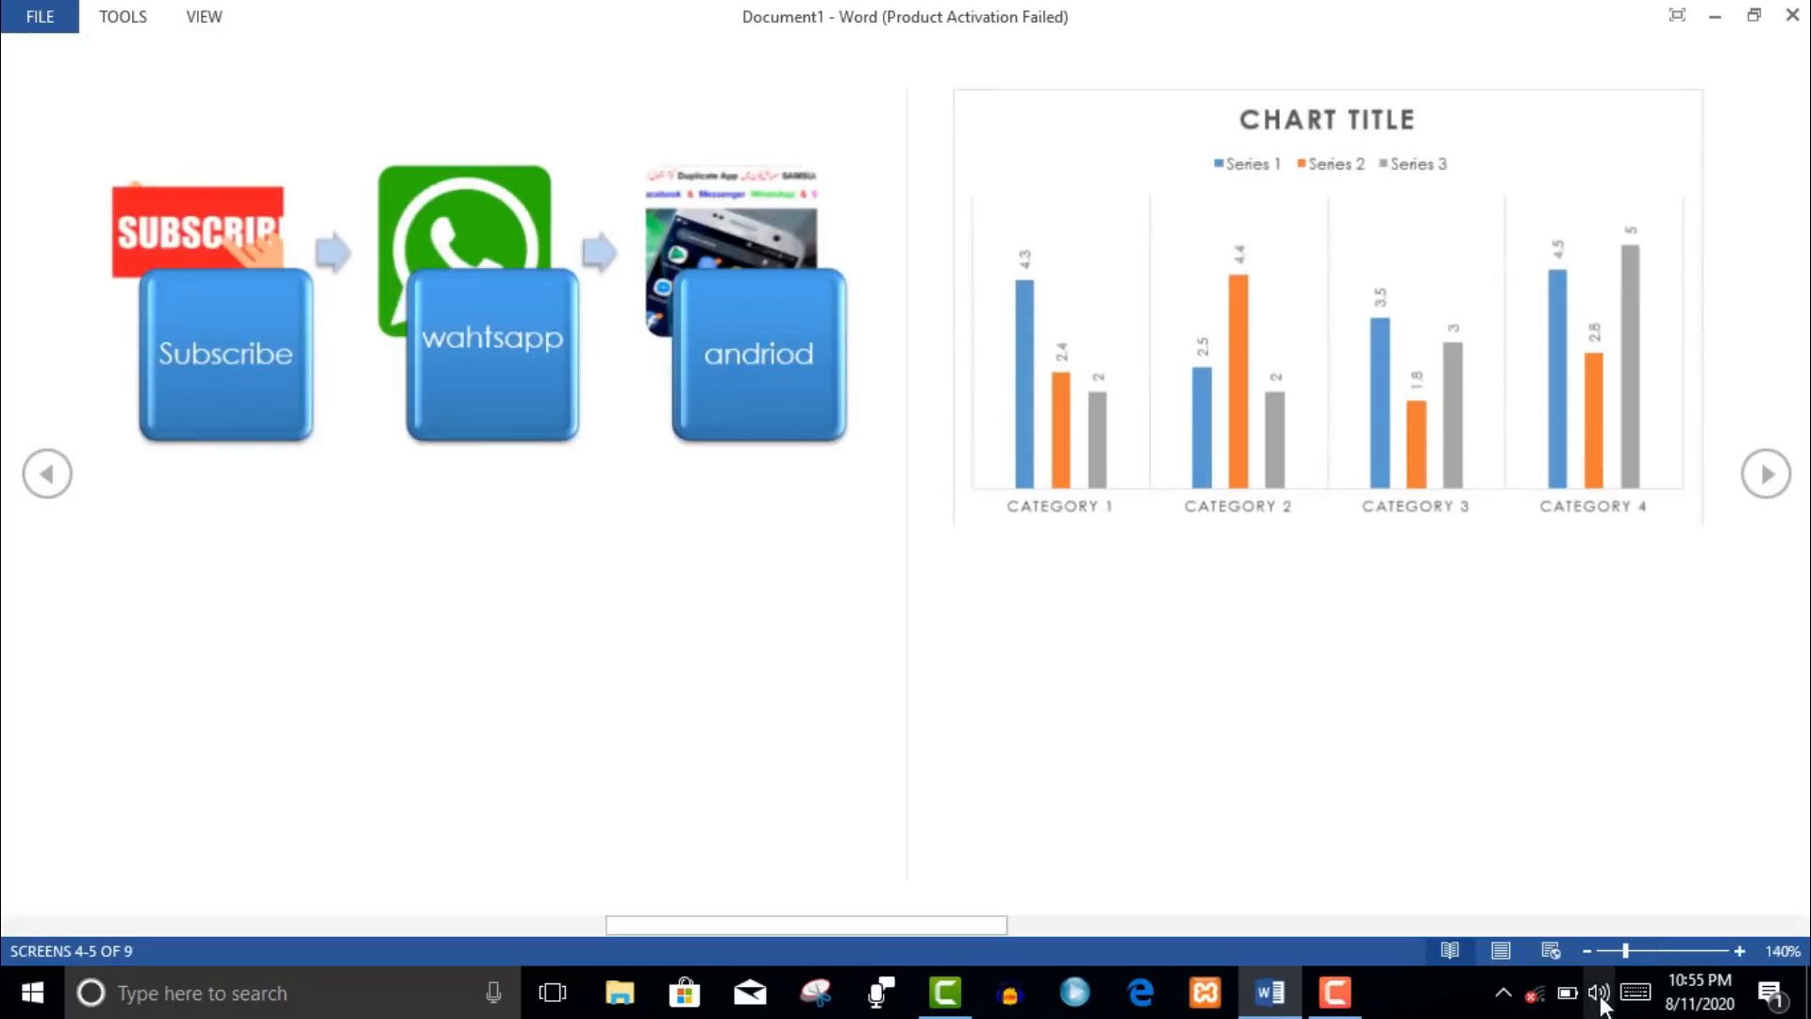
{"action": "left_click", "coordinate": [1542, 952]}
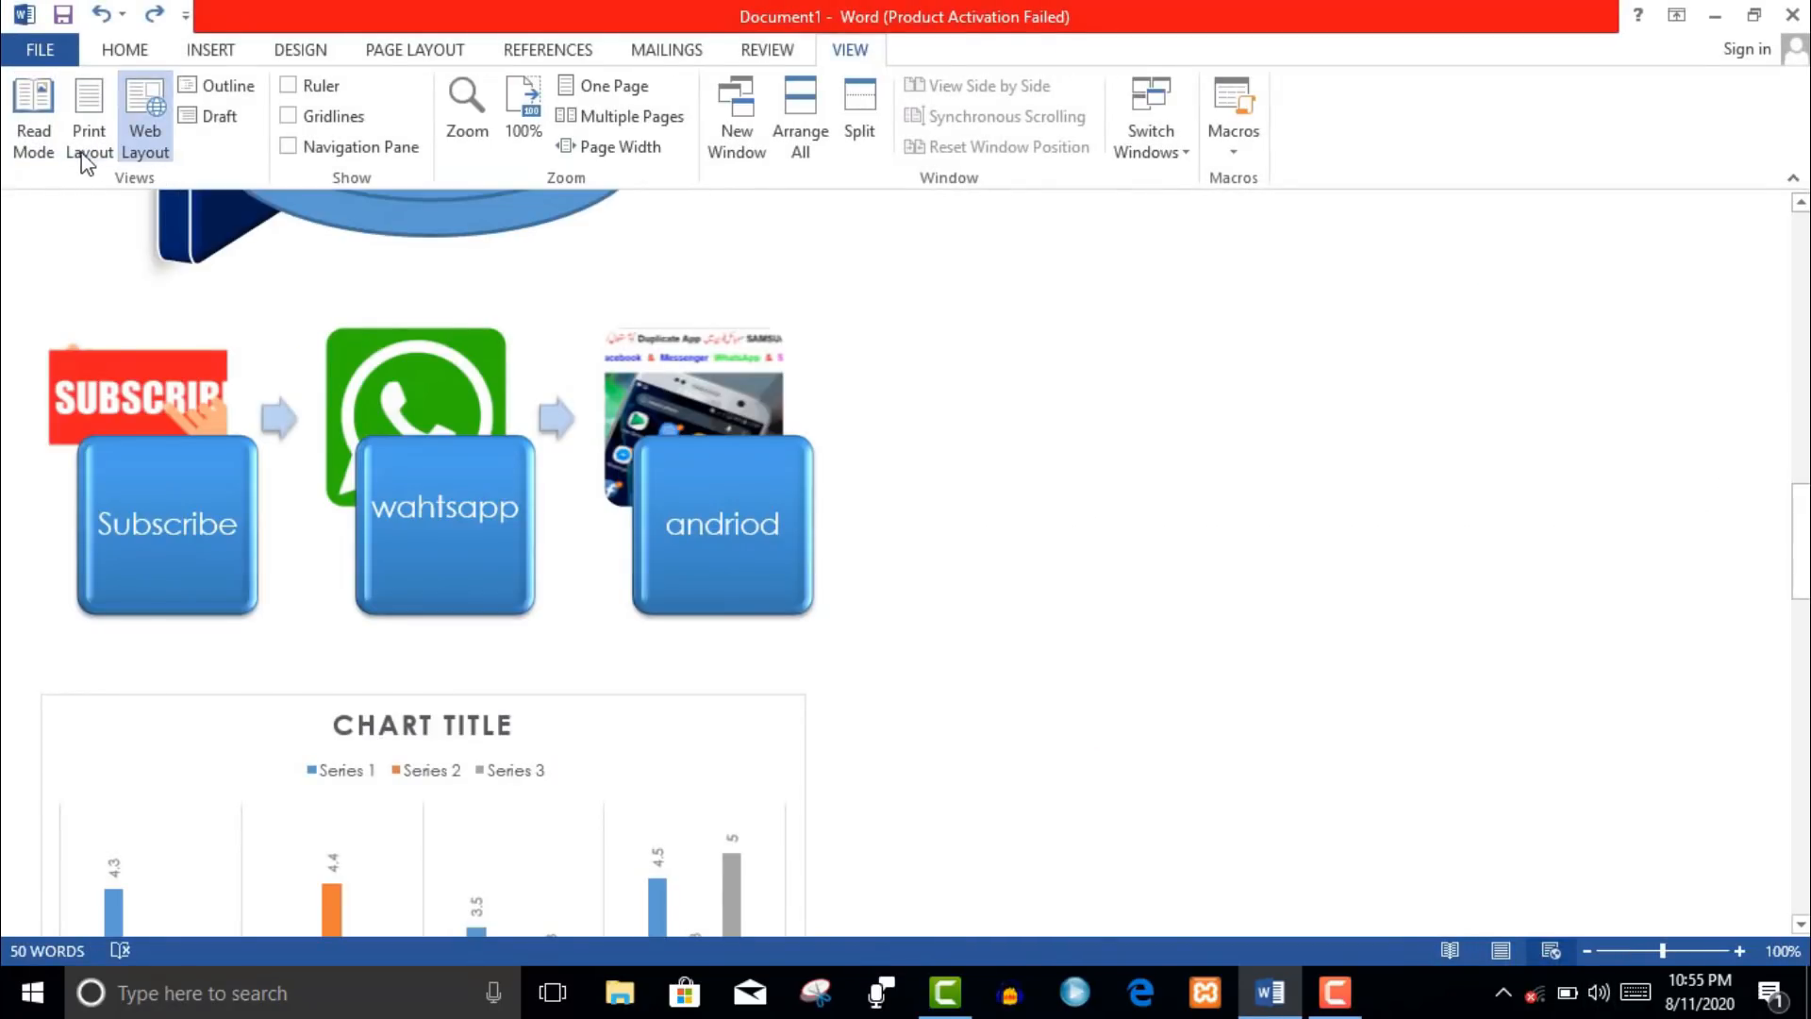
{"action": "left_click", "coordinate": [87, 141]}
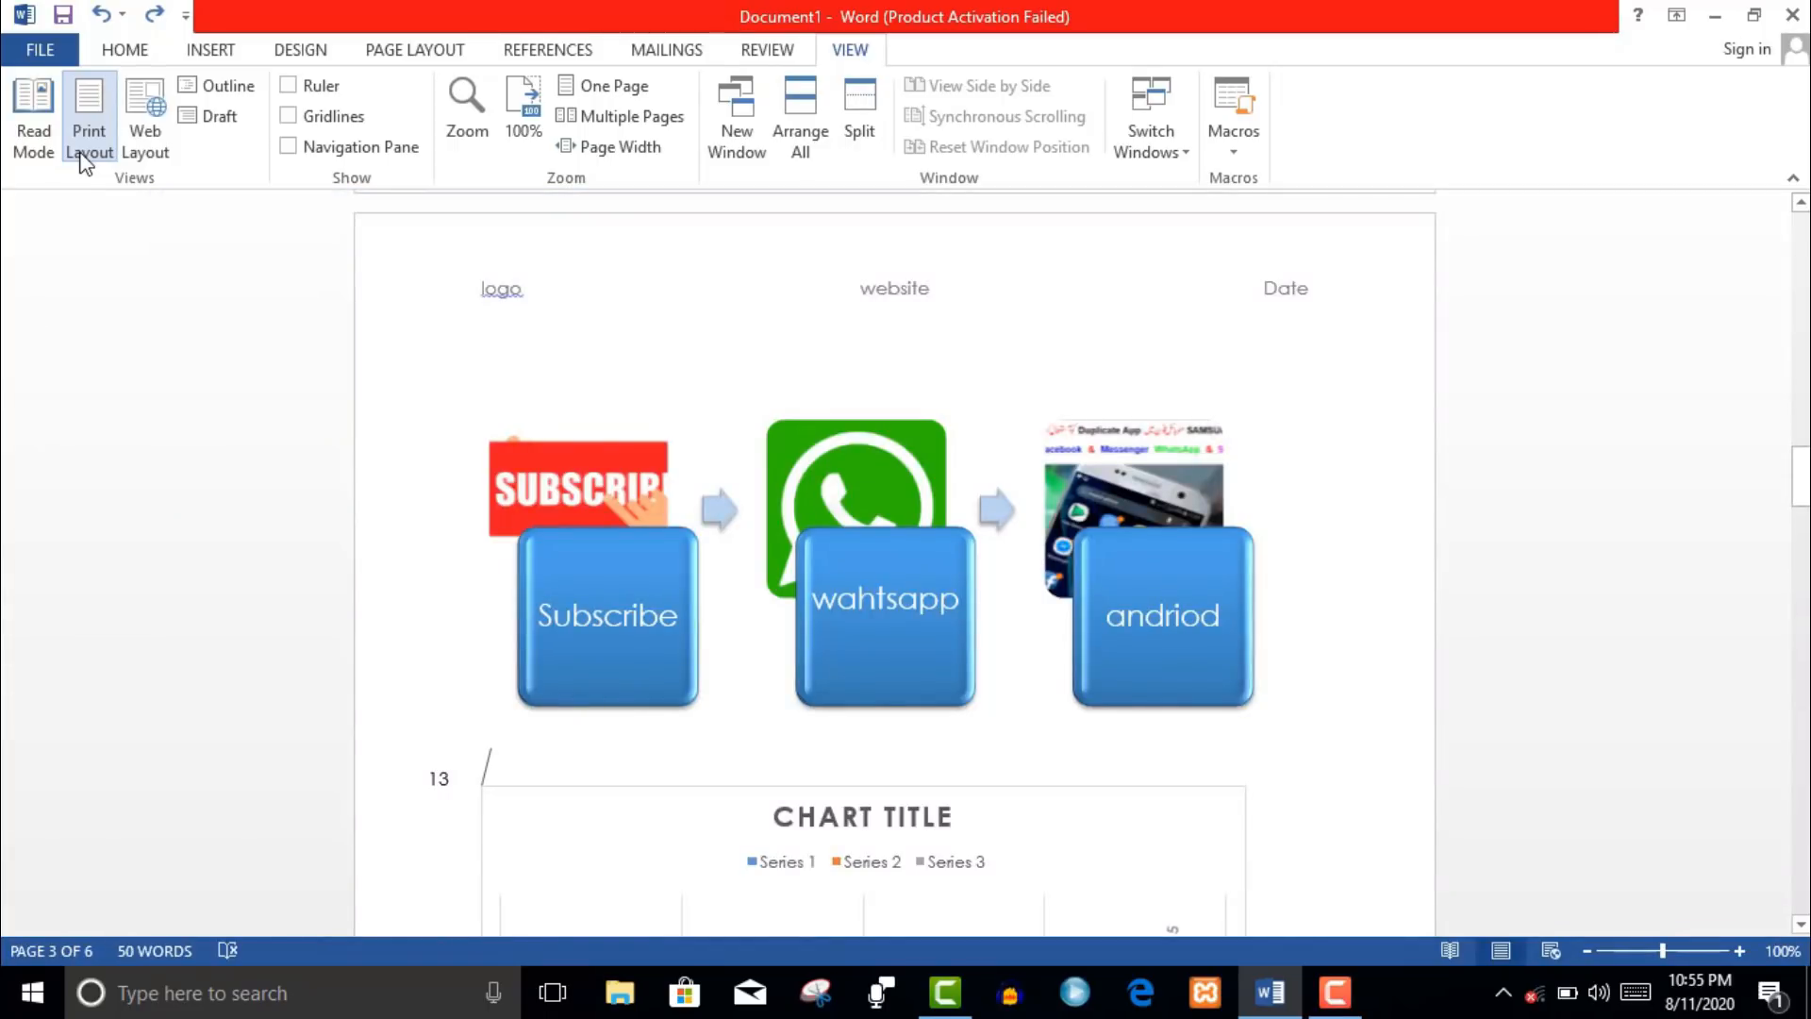
- Open Outline view, then close it to return to Print Layout
{"action": "left_click", "coordinate": [218, 98]}
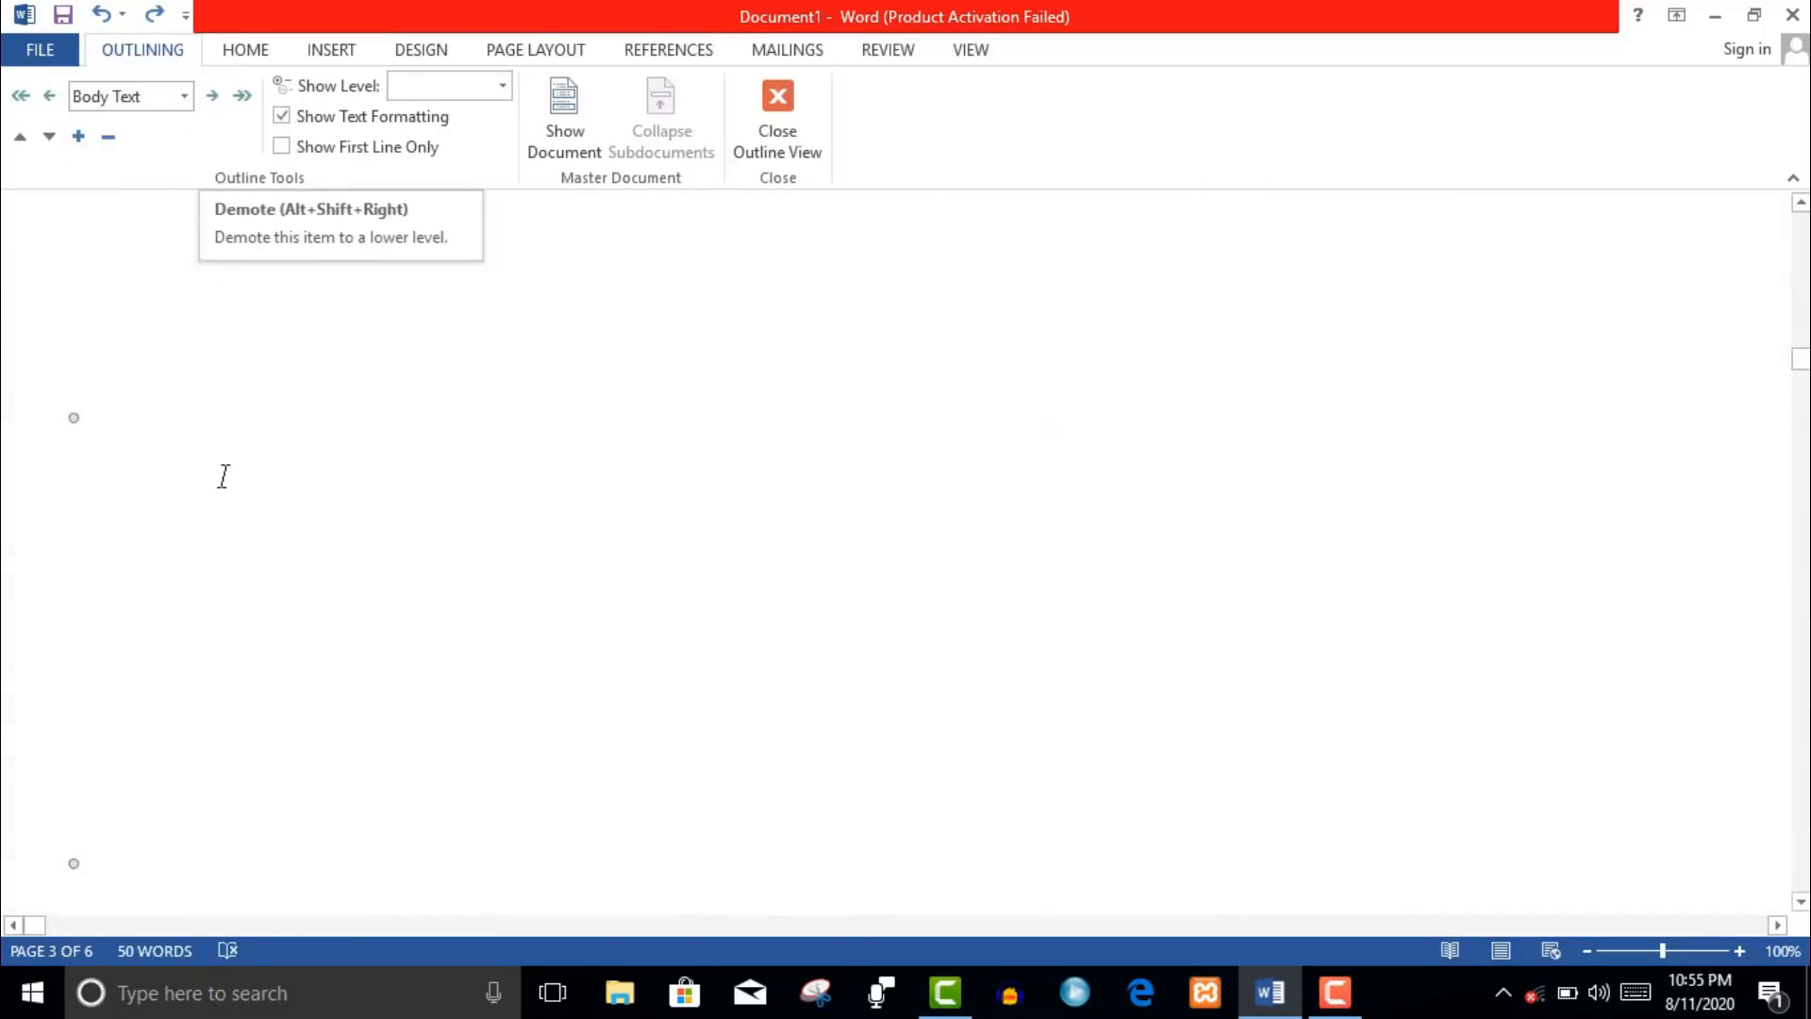
{"action": "left_click", "coordinate": [767, 151]}
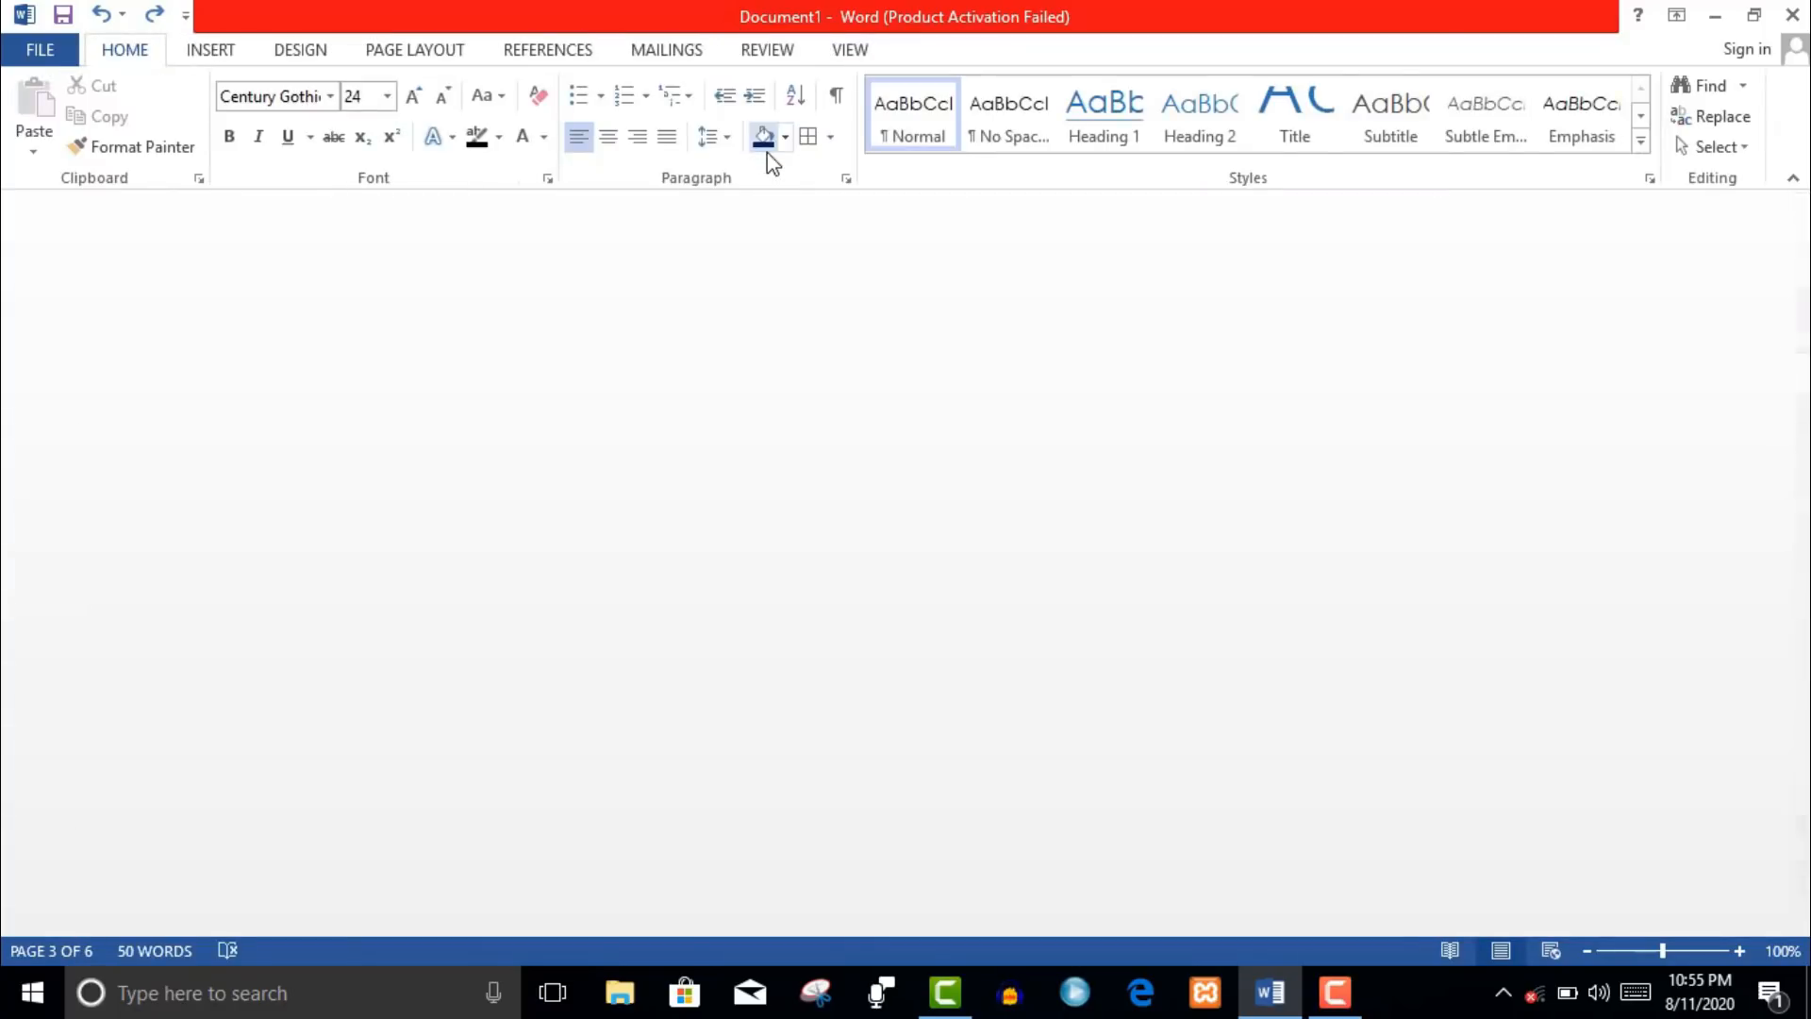
{"action": "left_click", "coordinate": [849, 49]}
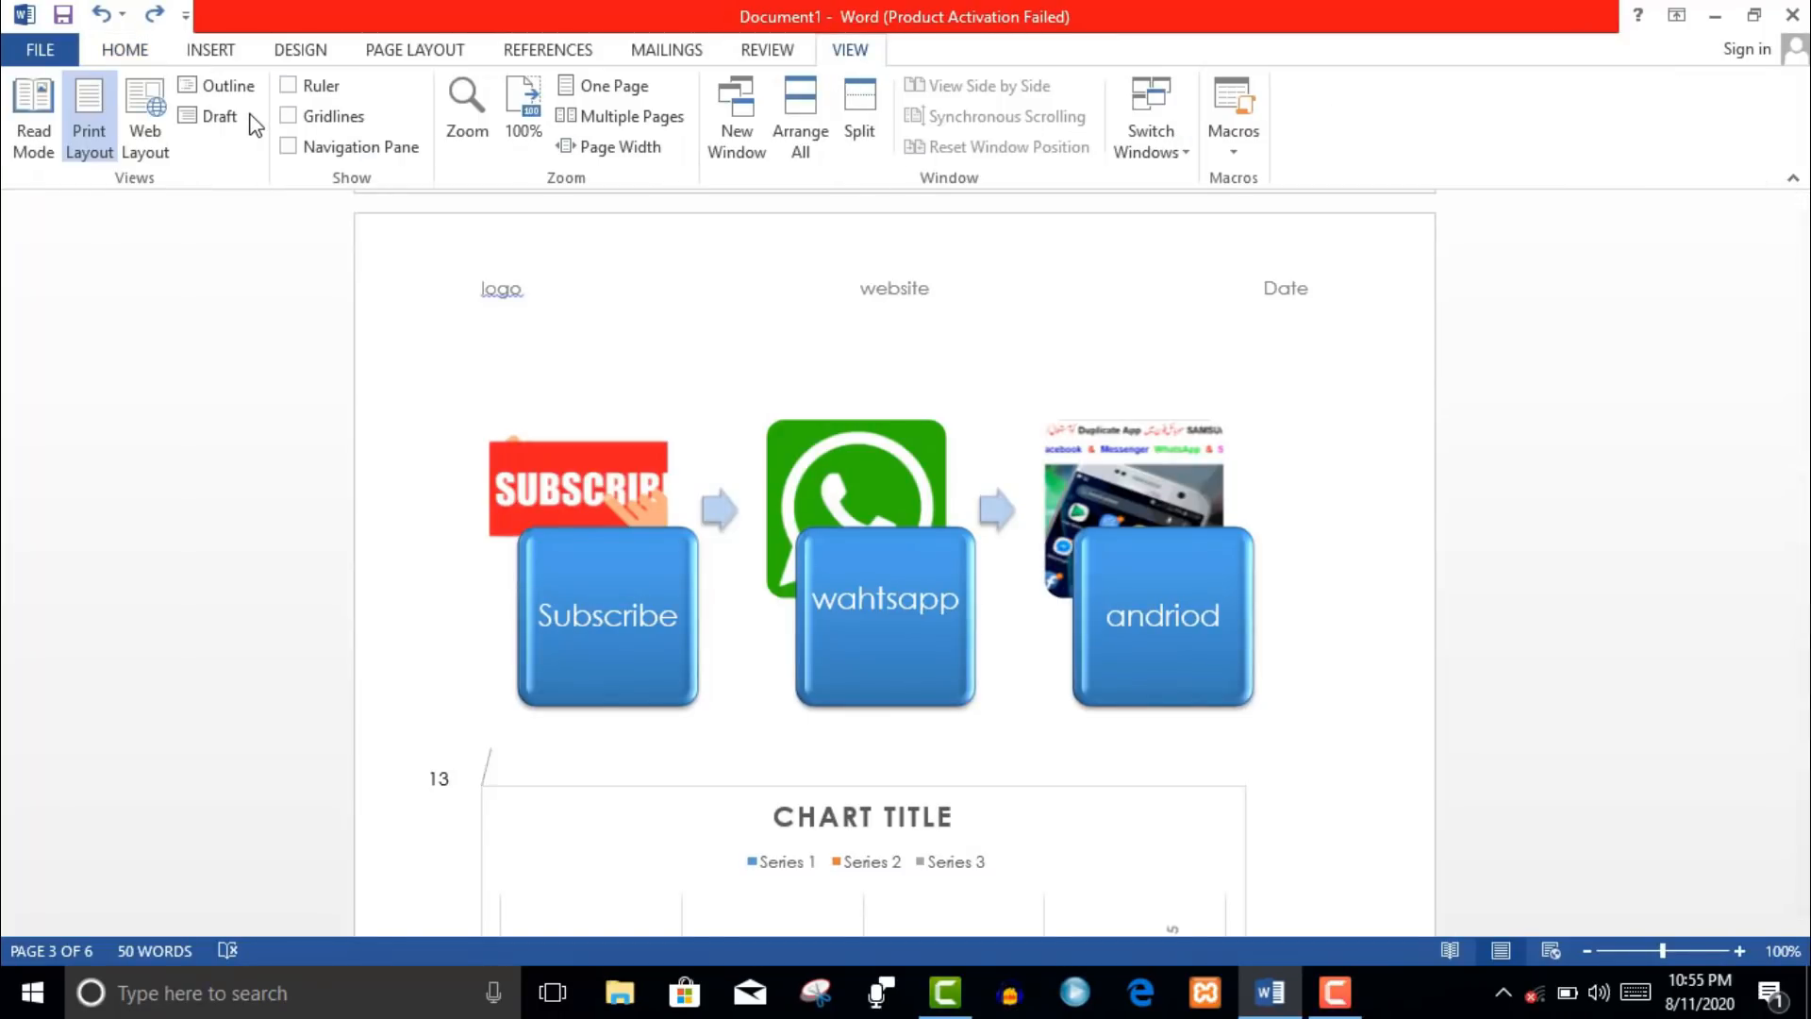
- Toggle the ruler on and off and try the gridlines on the last page
{"action": "left_click", "coordinate": [287, 91]}
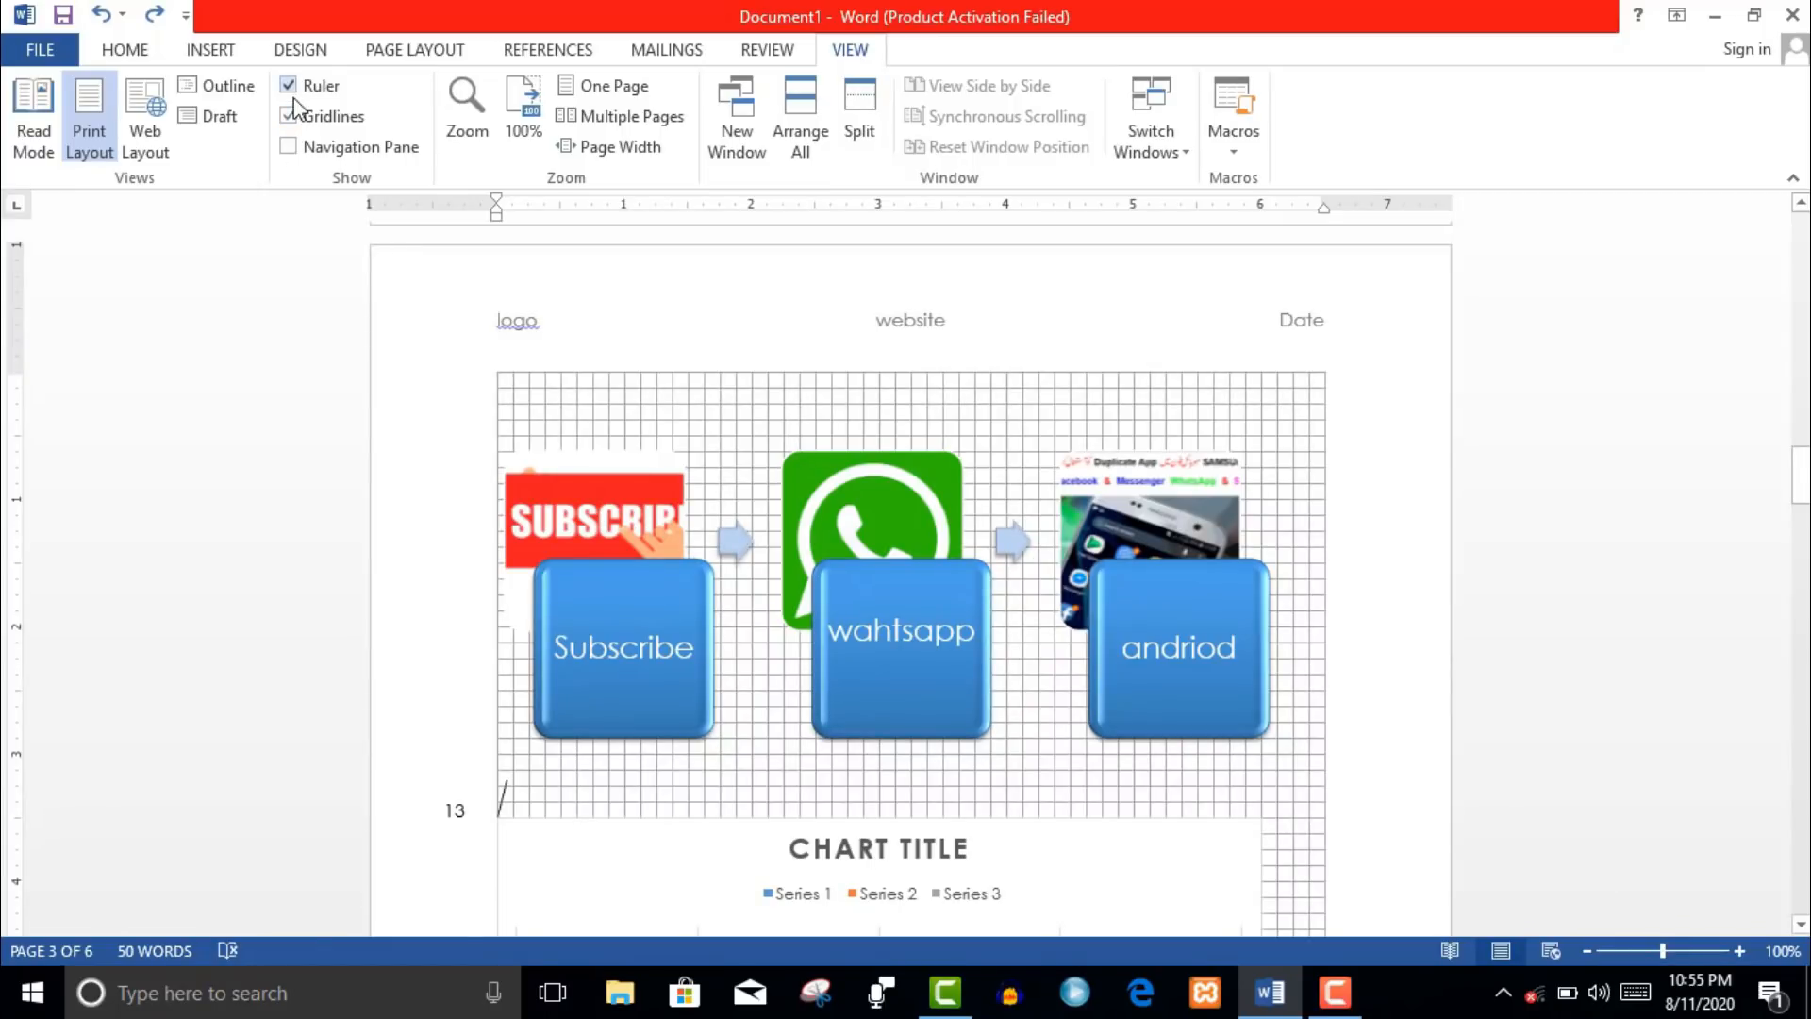
{"action": "left_click", "coordinate": [288, 85]}
{"action": "left_click", "coordinate": [287, 115]}
{"action": "left_click_drag", "start_coordinate": [1802, 479], "coordinate": [1802, 853]}
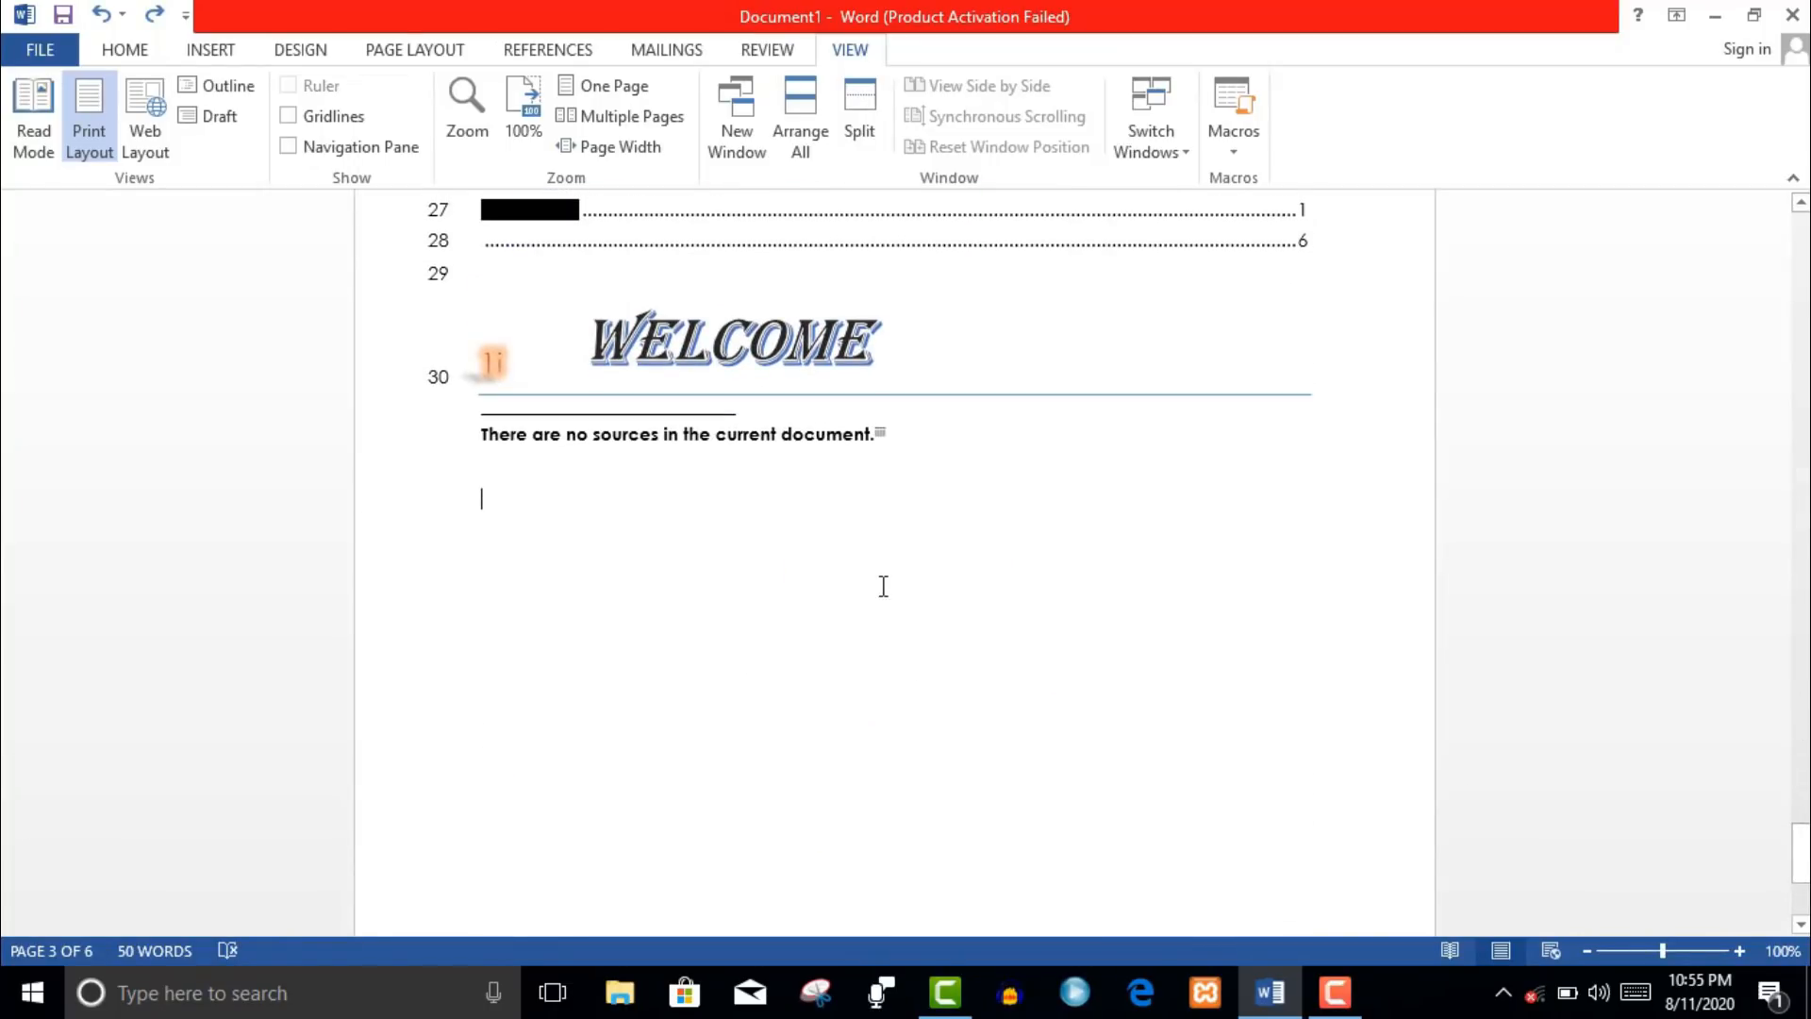
{"action": "left_click", "coordinate": [329, 118]}
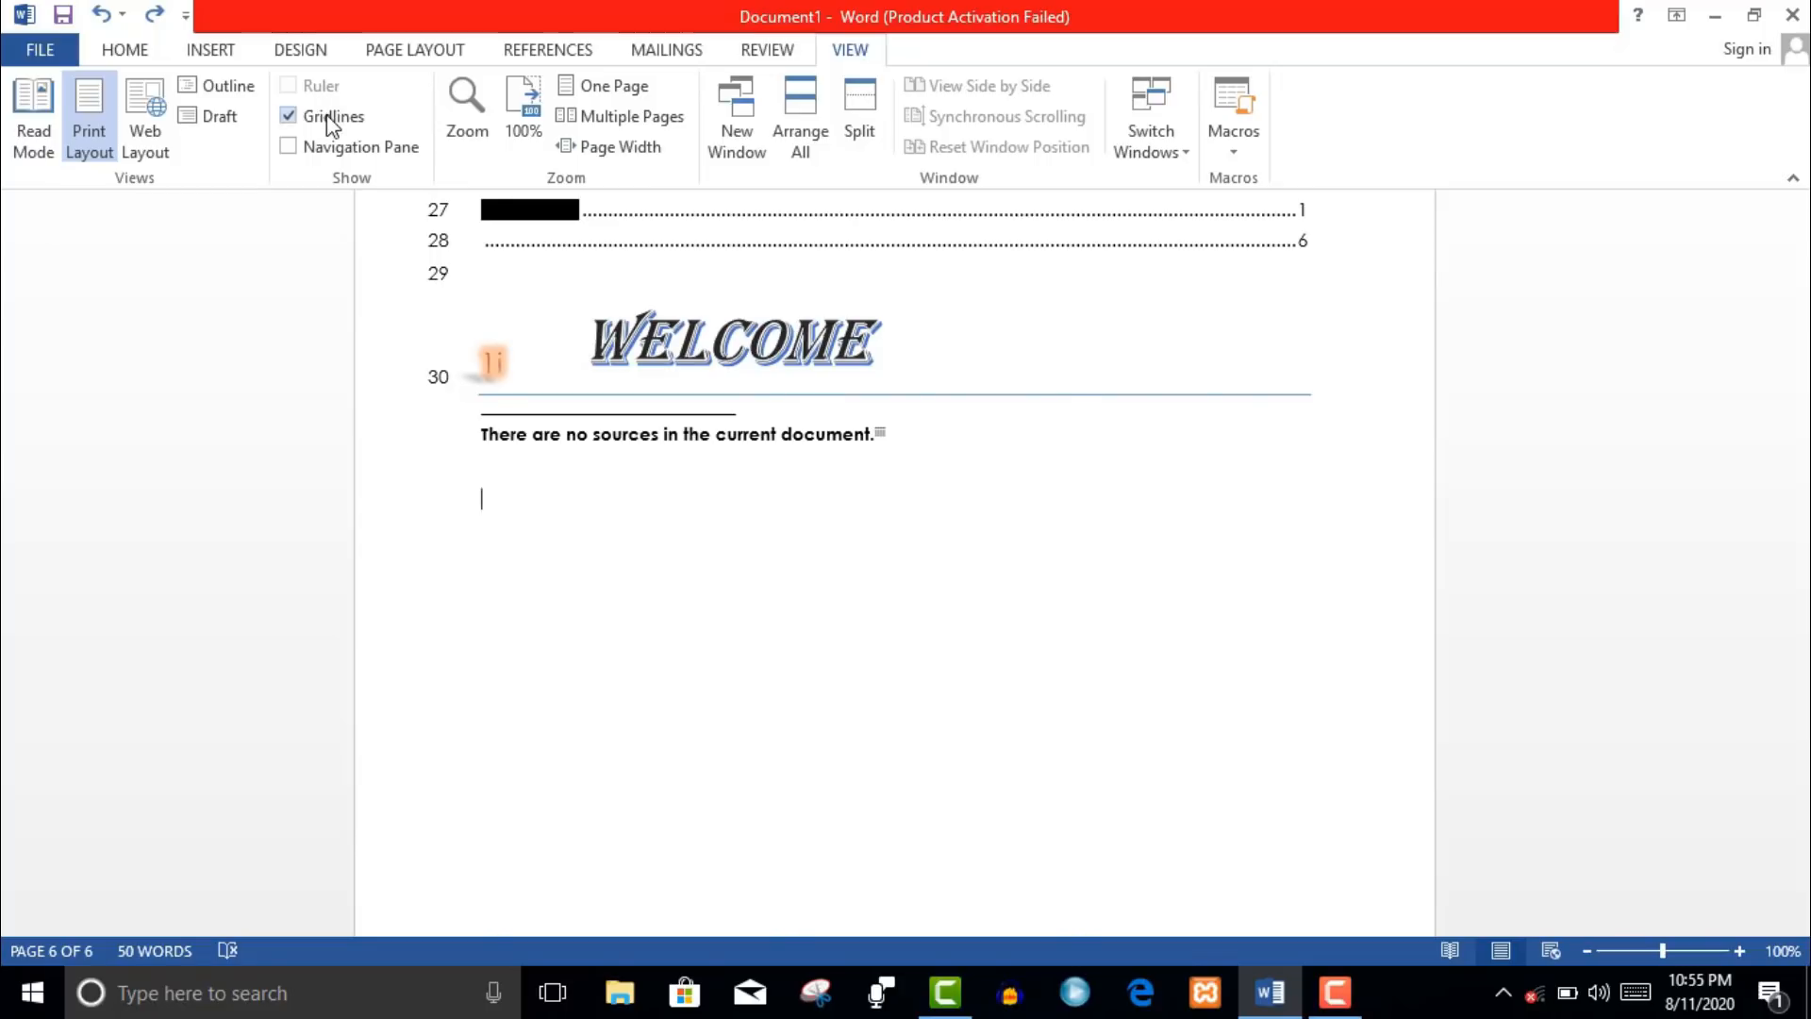
- Open and close the navigation pane, turn gridlines off, and bring up the Zoom dialog
{"action": "left_click", "coordinate": [313, 153]}
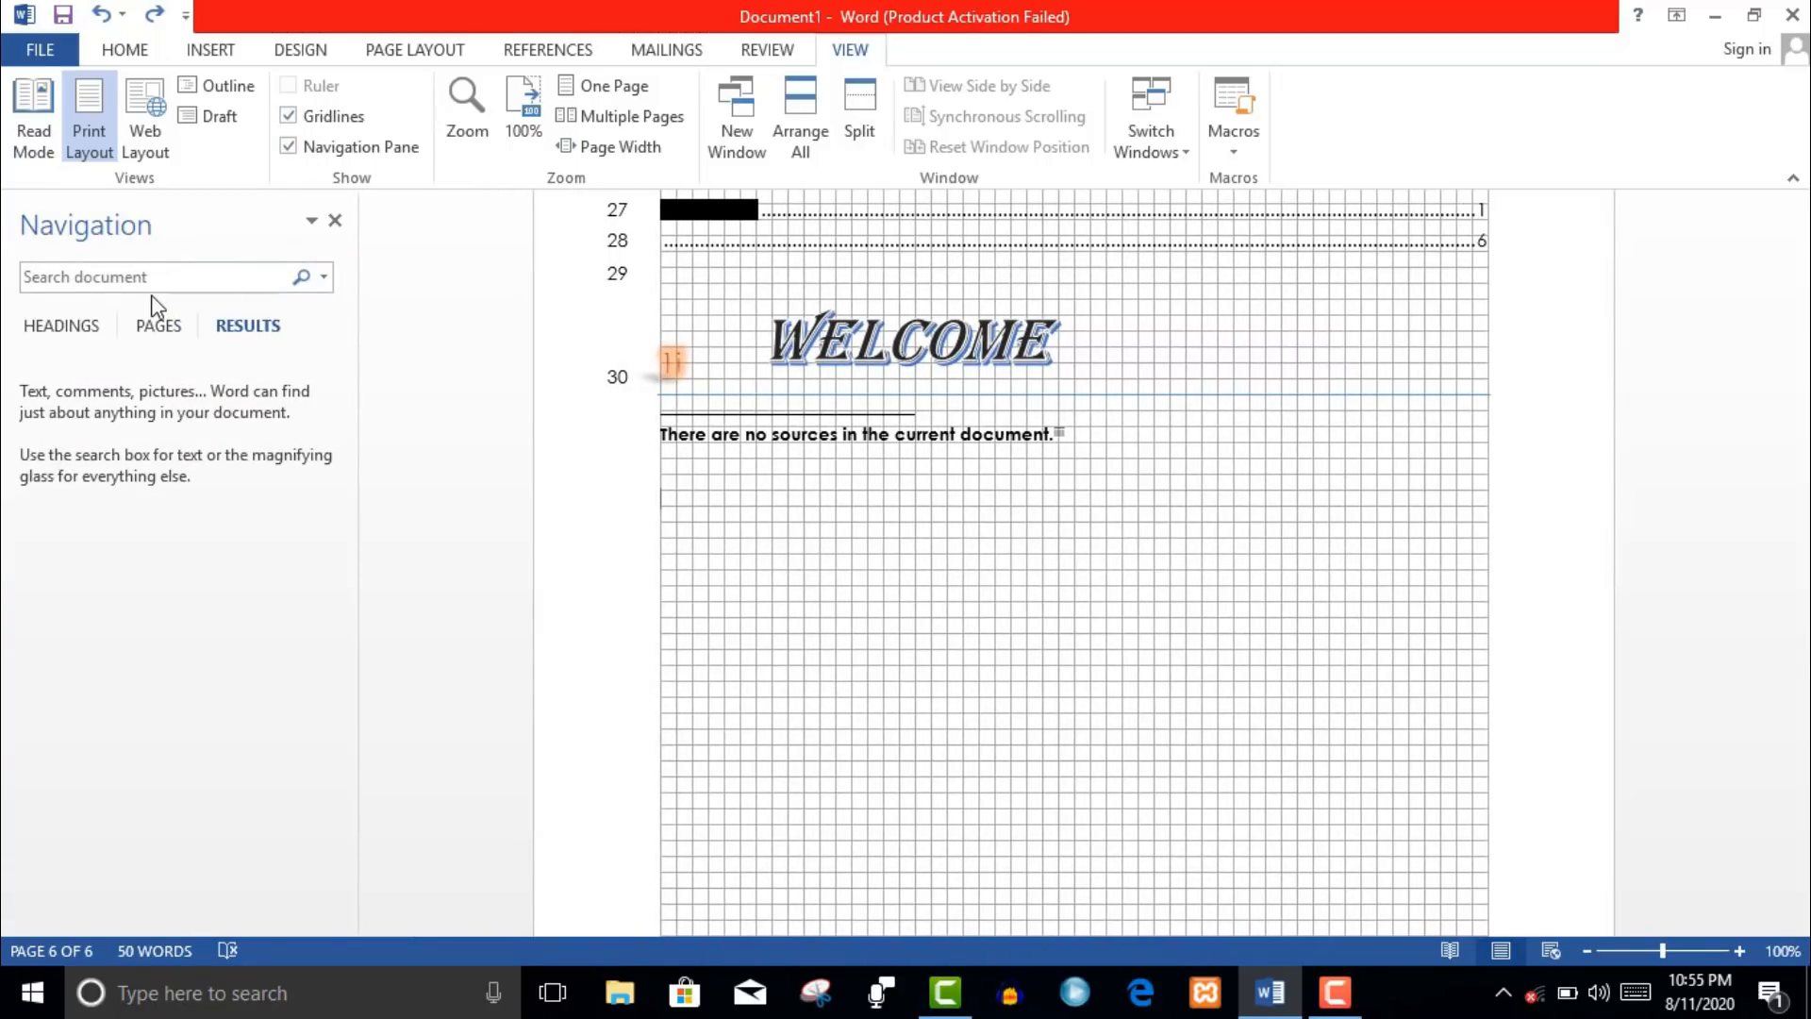
{"action": "left_click", "coordinate": [369, 151]}
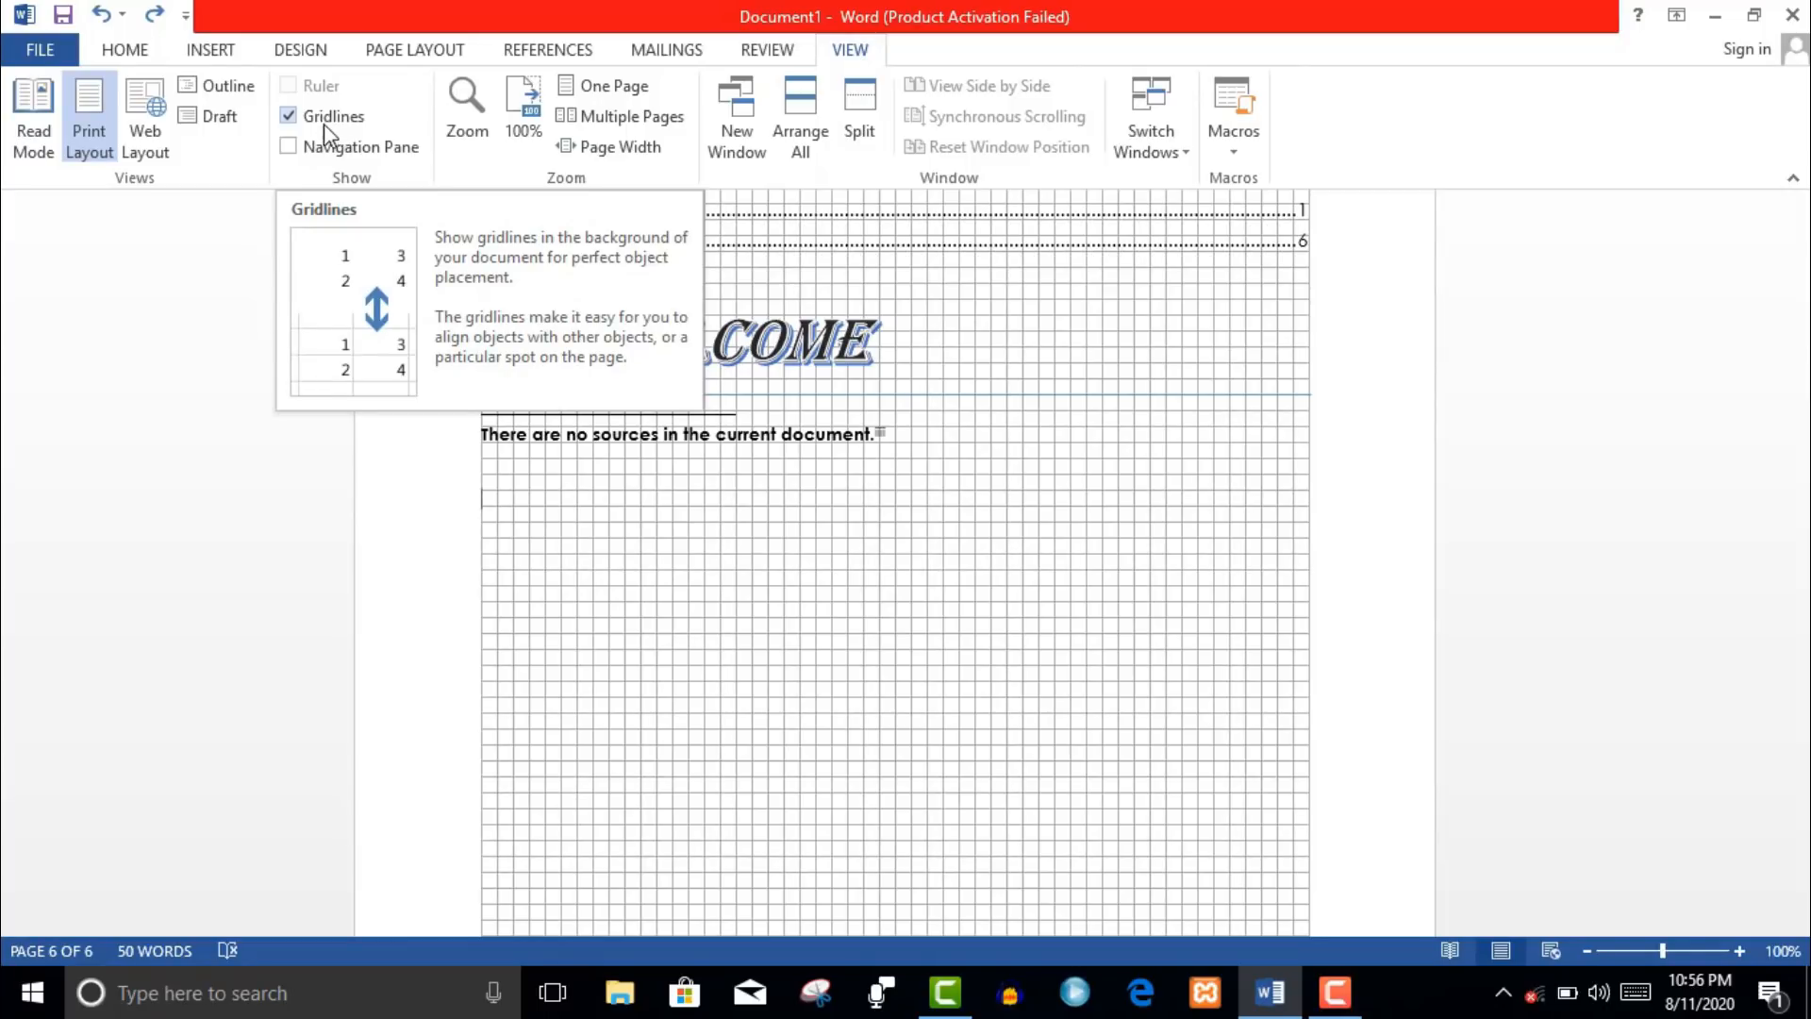
{"action": "left_click", "coordinate": [323, 123]}
{"action": "left_click", "coordinate": [323, 128]}
{"action": "left_click", "coordinate": [477, 139]}
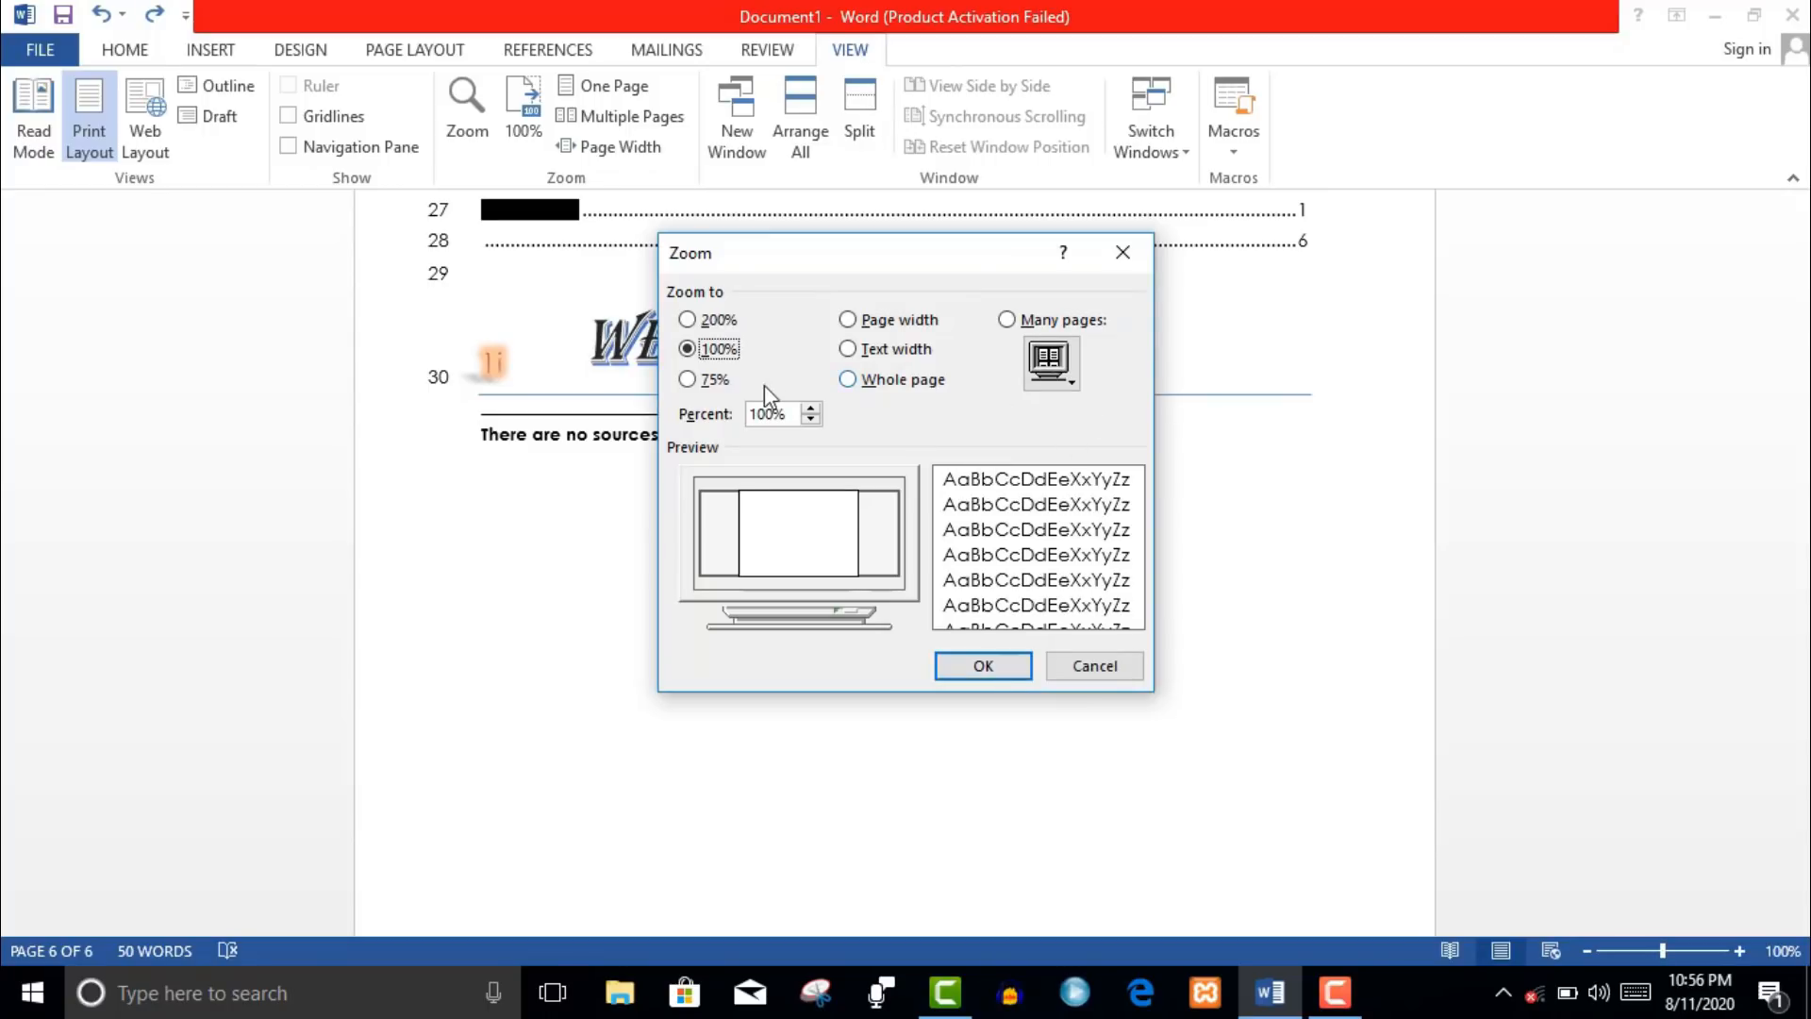
- Preview the Zoom dialog presets (200%, page width, text width, whole page, many pages) and cancel
{"action": "left_click", "coordinate": [714, 322]}
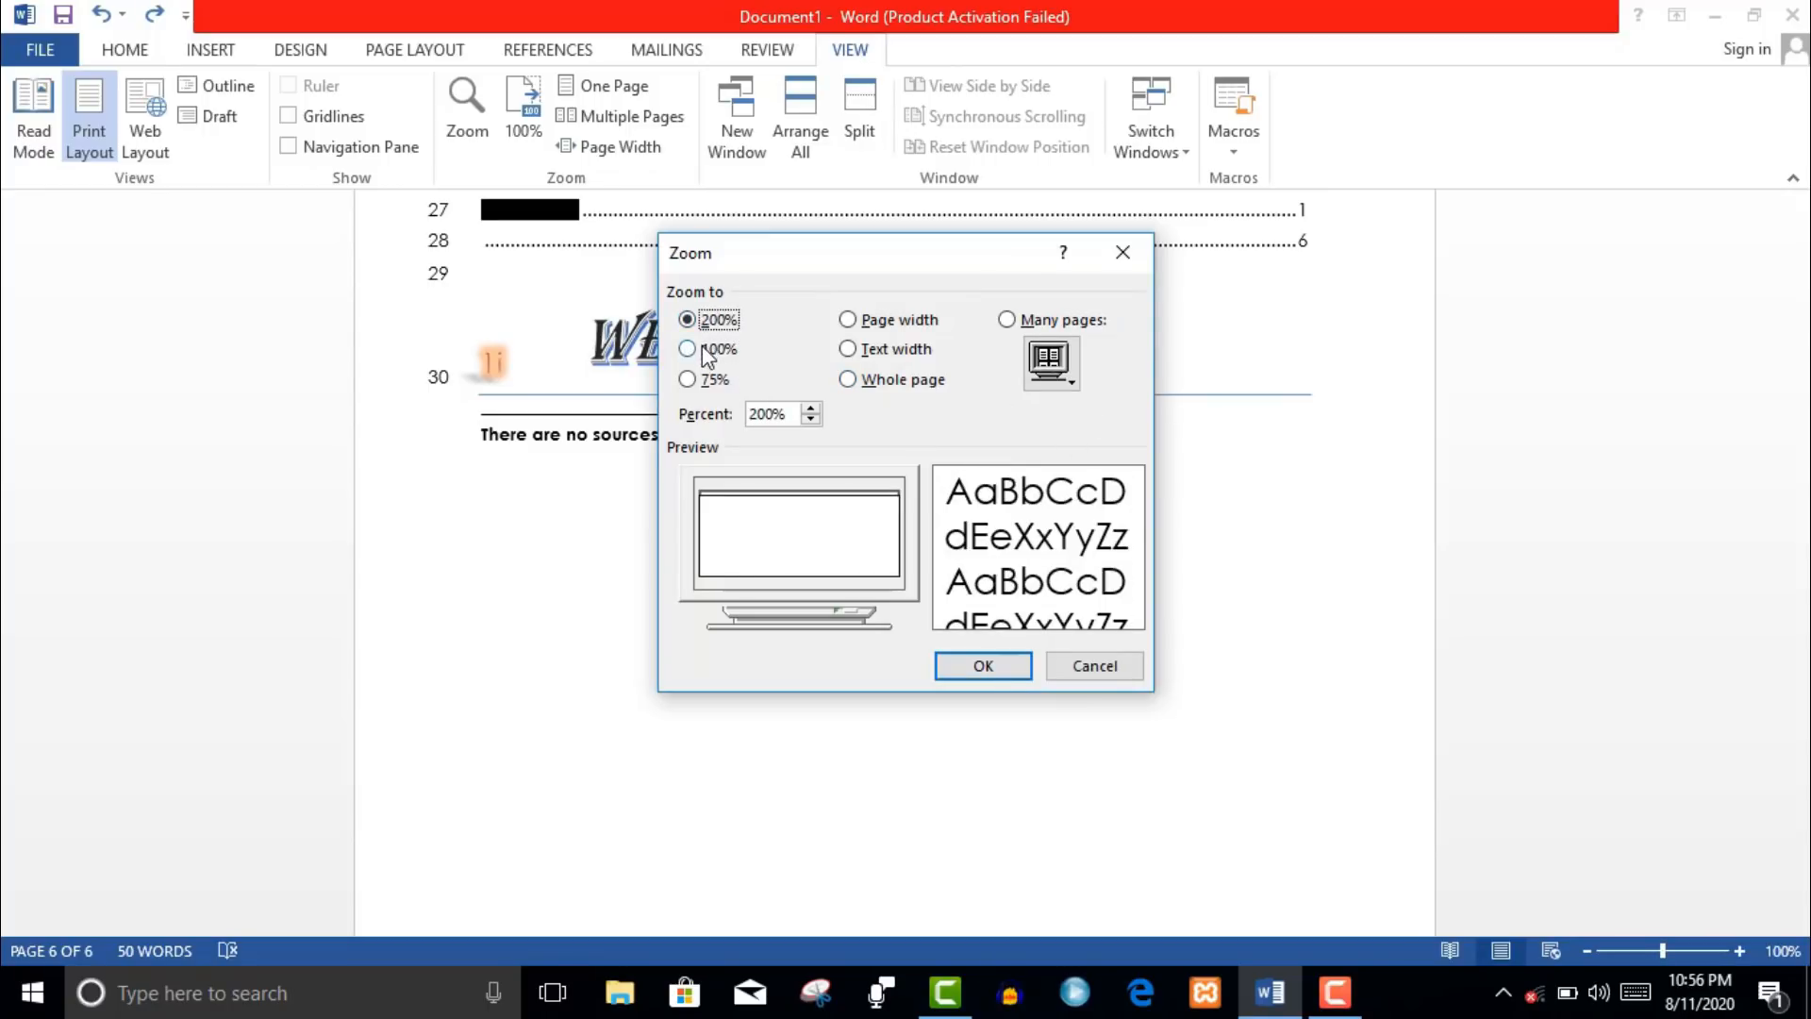
{"action": "left_click", "coordinate": [704, 349]}
{"action": "left_click", "coordinate": [913, 320]}
{"action": "left_click", "coordinate": [898, 353]}
{"action": "left_click", "coordinate": [899, 382]}
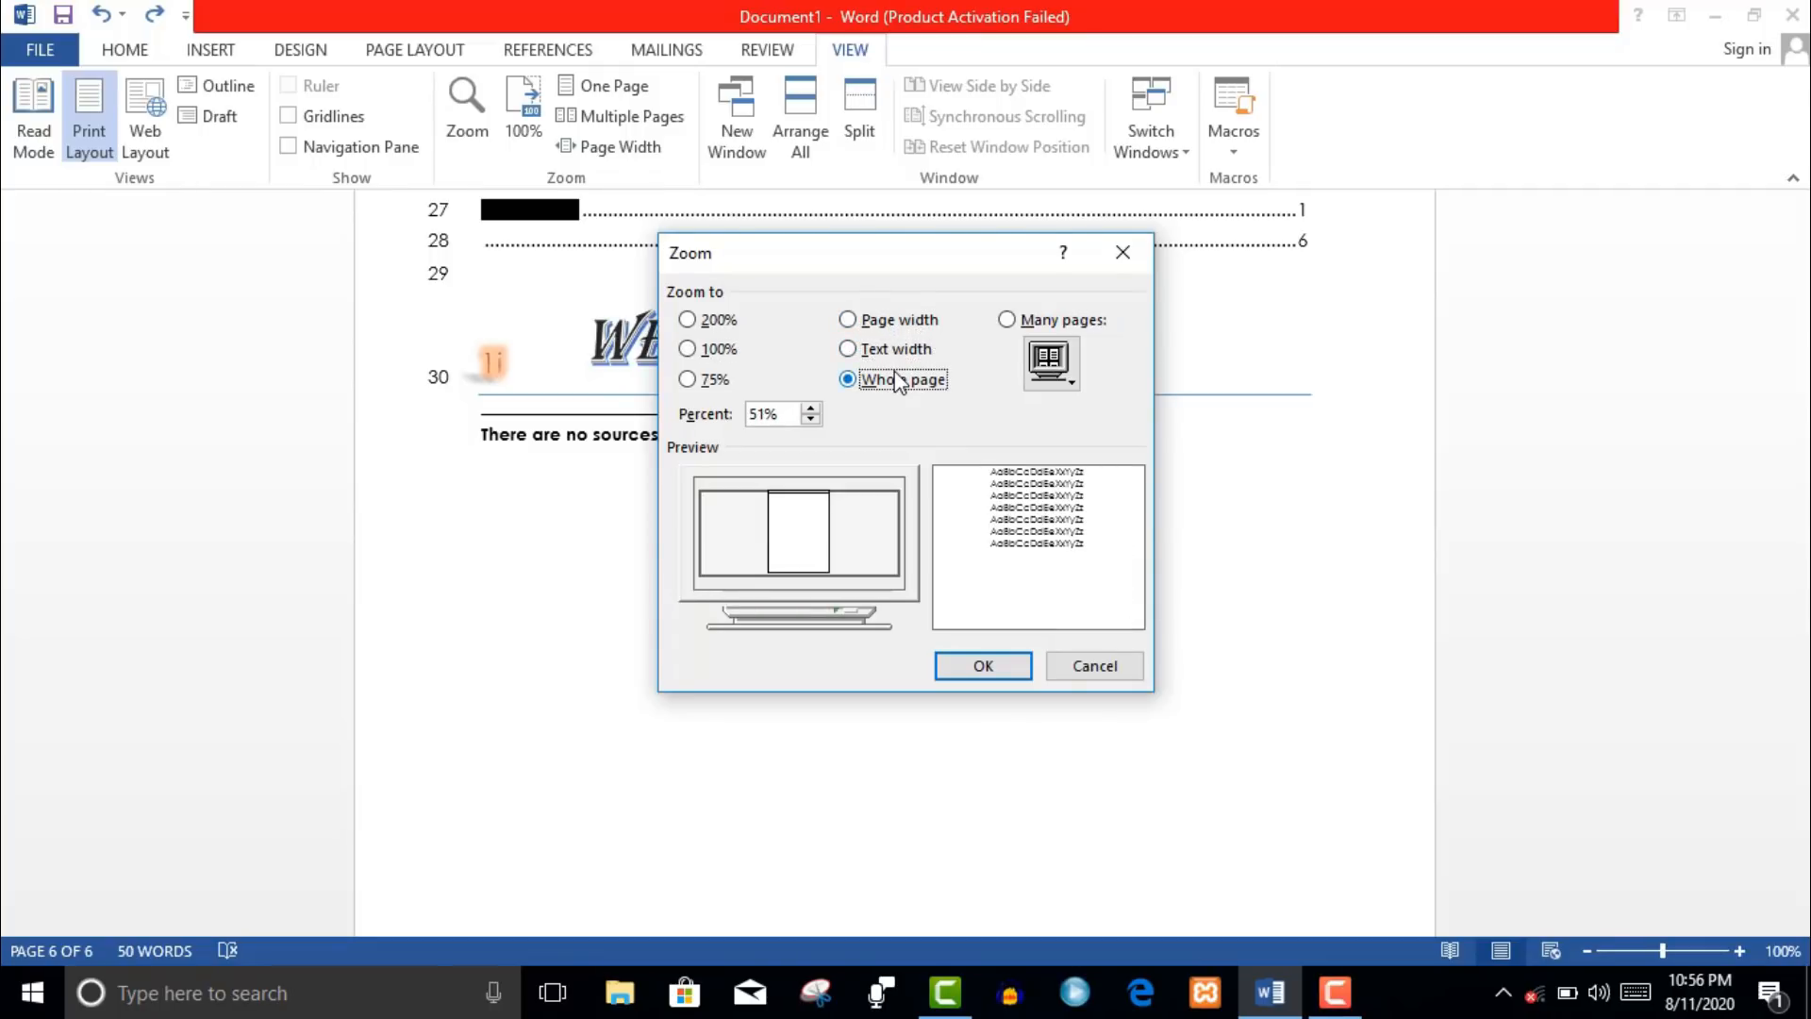
{"action": "left_click", "coordinate": [879, 347]}
{"action": "left_click", "coordinate": [880, 329]}
{"action": "left_click", "coordinate": [1008, 321]}
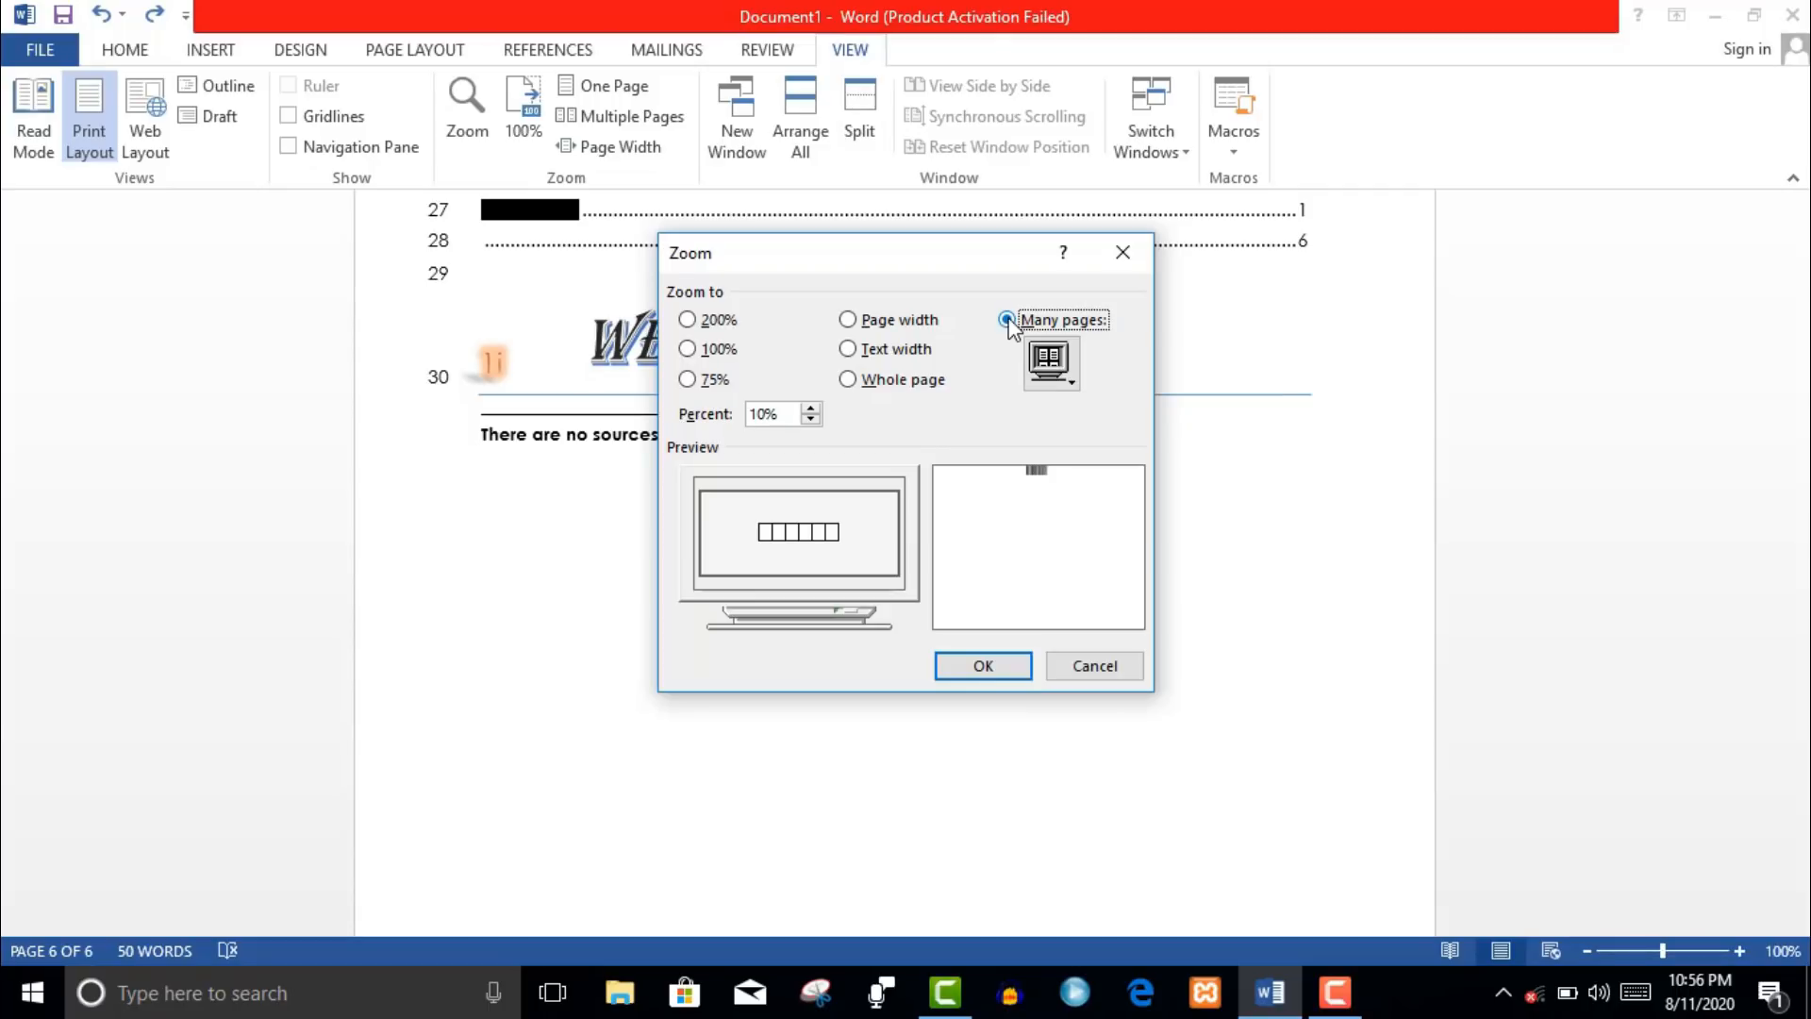
{"action": "left_click", "coordinate": [847, 323]}
{"action": "left_click", "coordinate": [722, 349]}
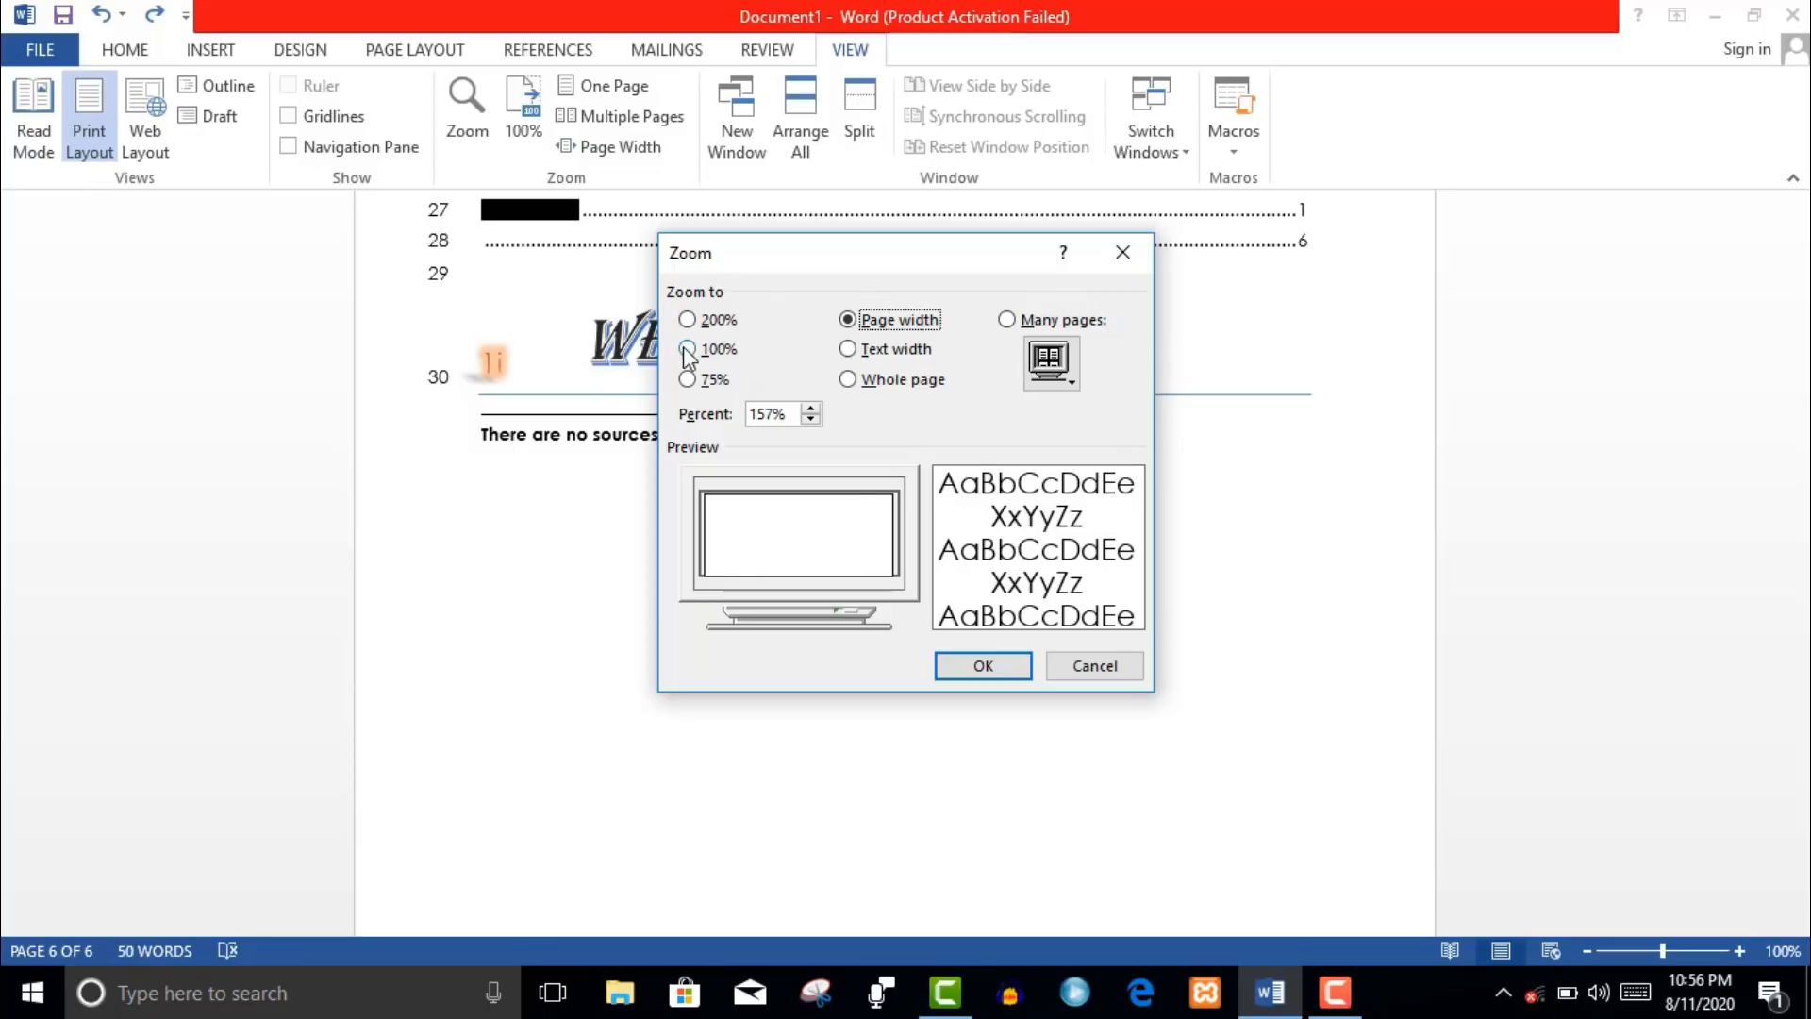
{"action": "left_click", "coordinate": [1092, 666]}
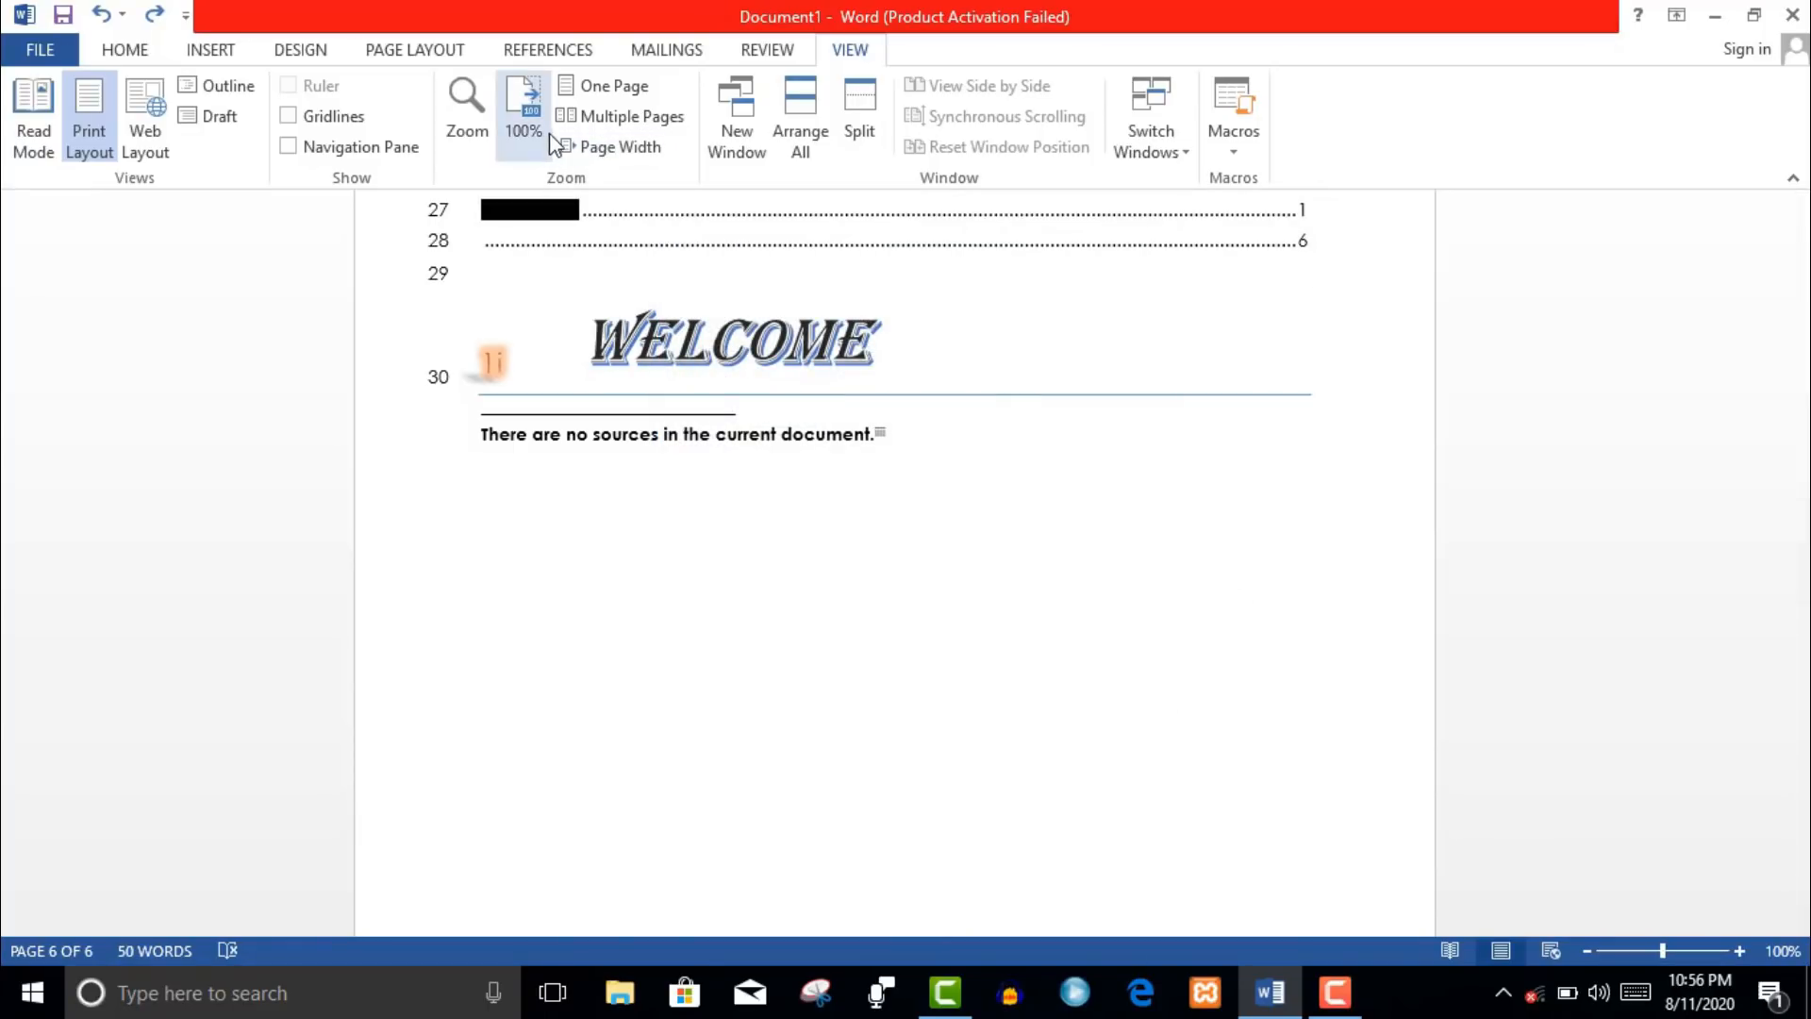
- Switch between One Page, Multiple Pages and Page Width views, ending on One Page
{"action": "left_click", "coordinate": [620, 98]}
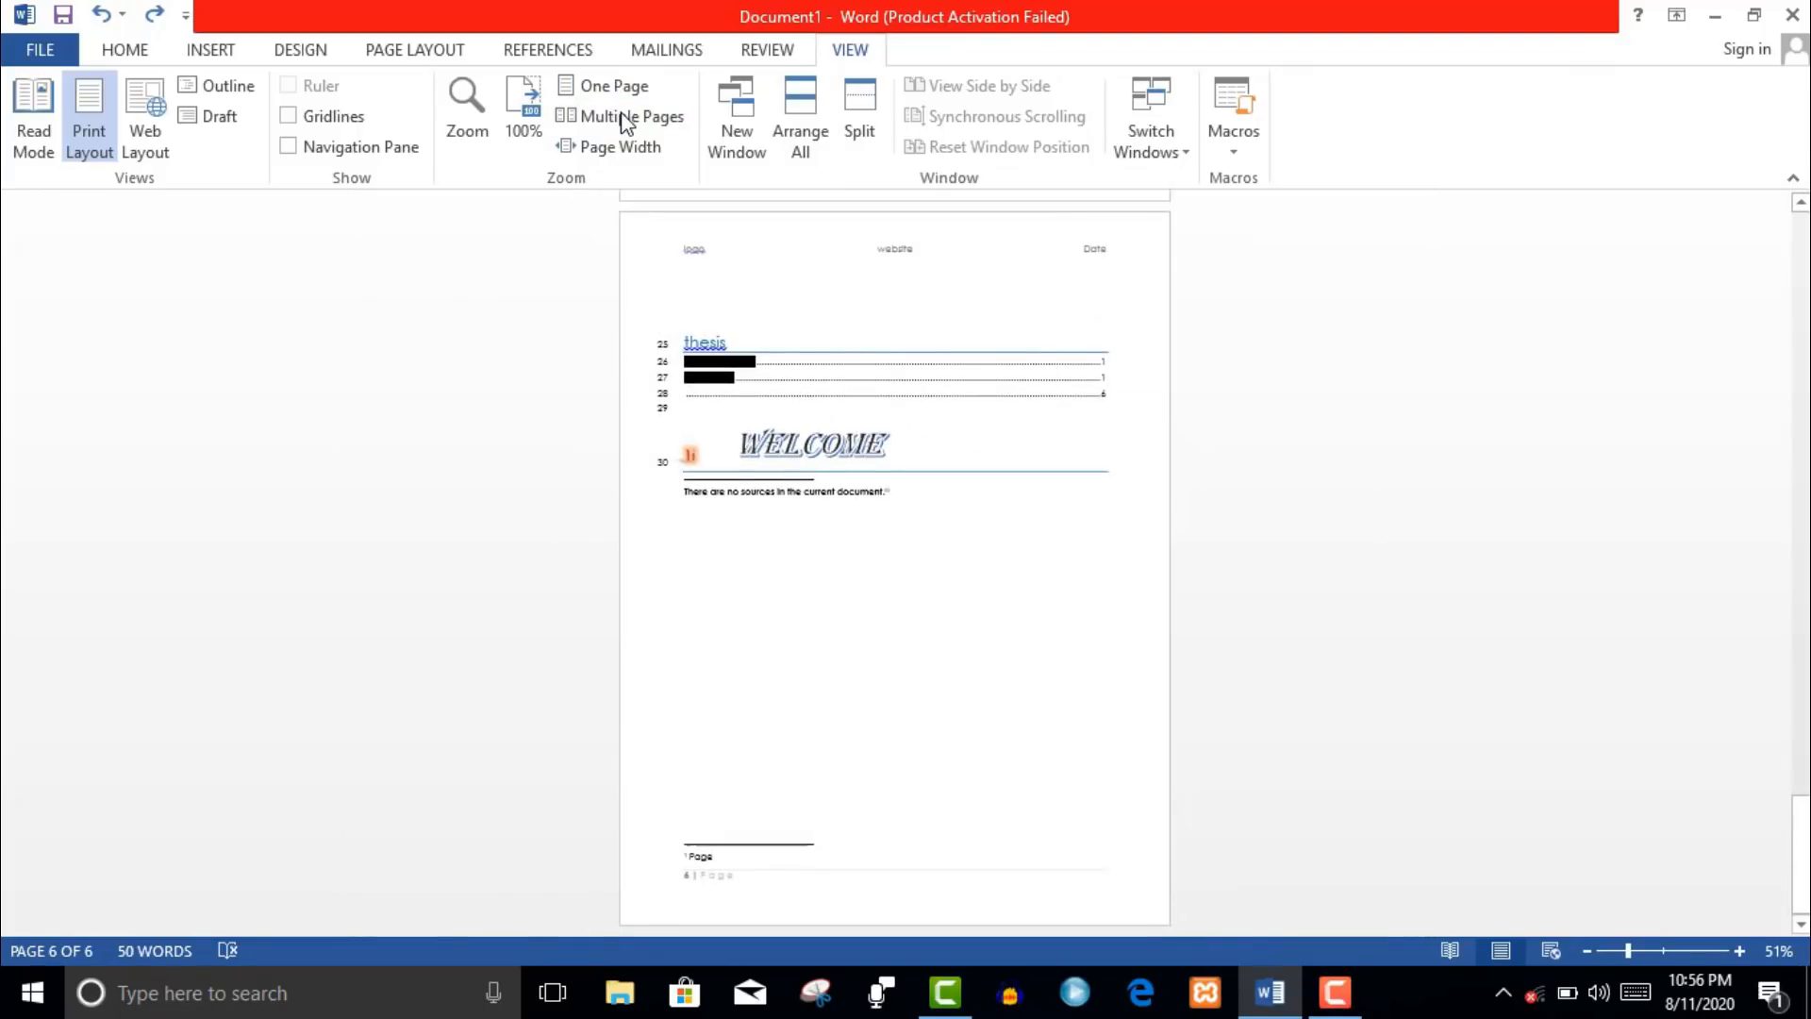
{"action": "left_click", "coordinate": [623, 118]}
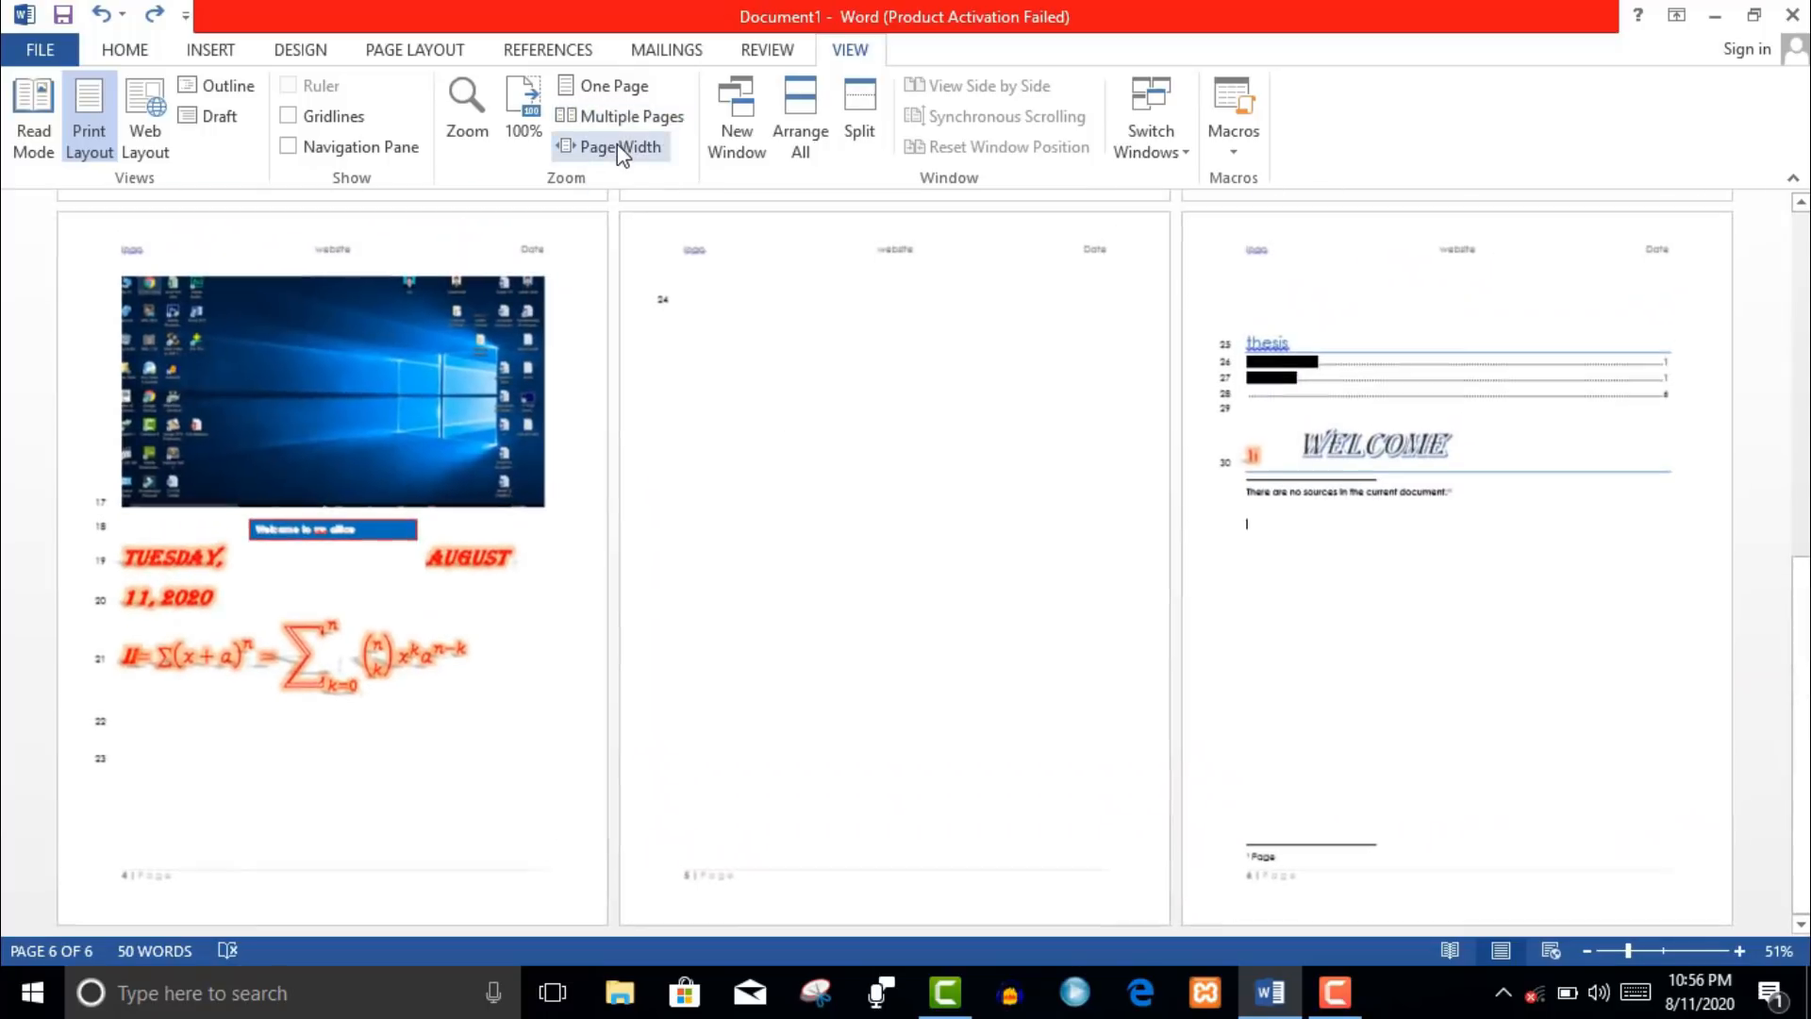
{"action": "left_click", "coordinate": [618, 149]}
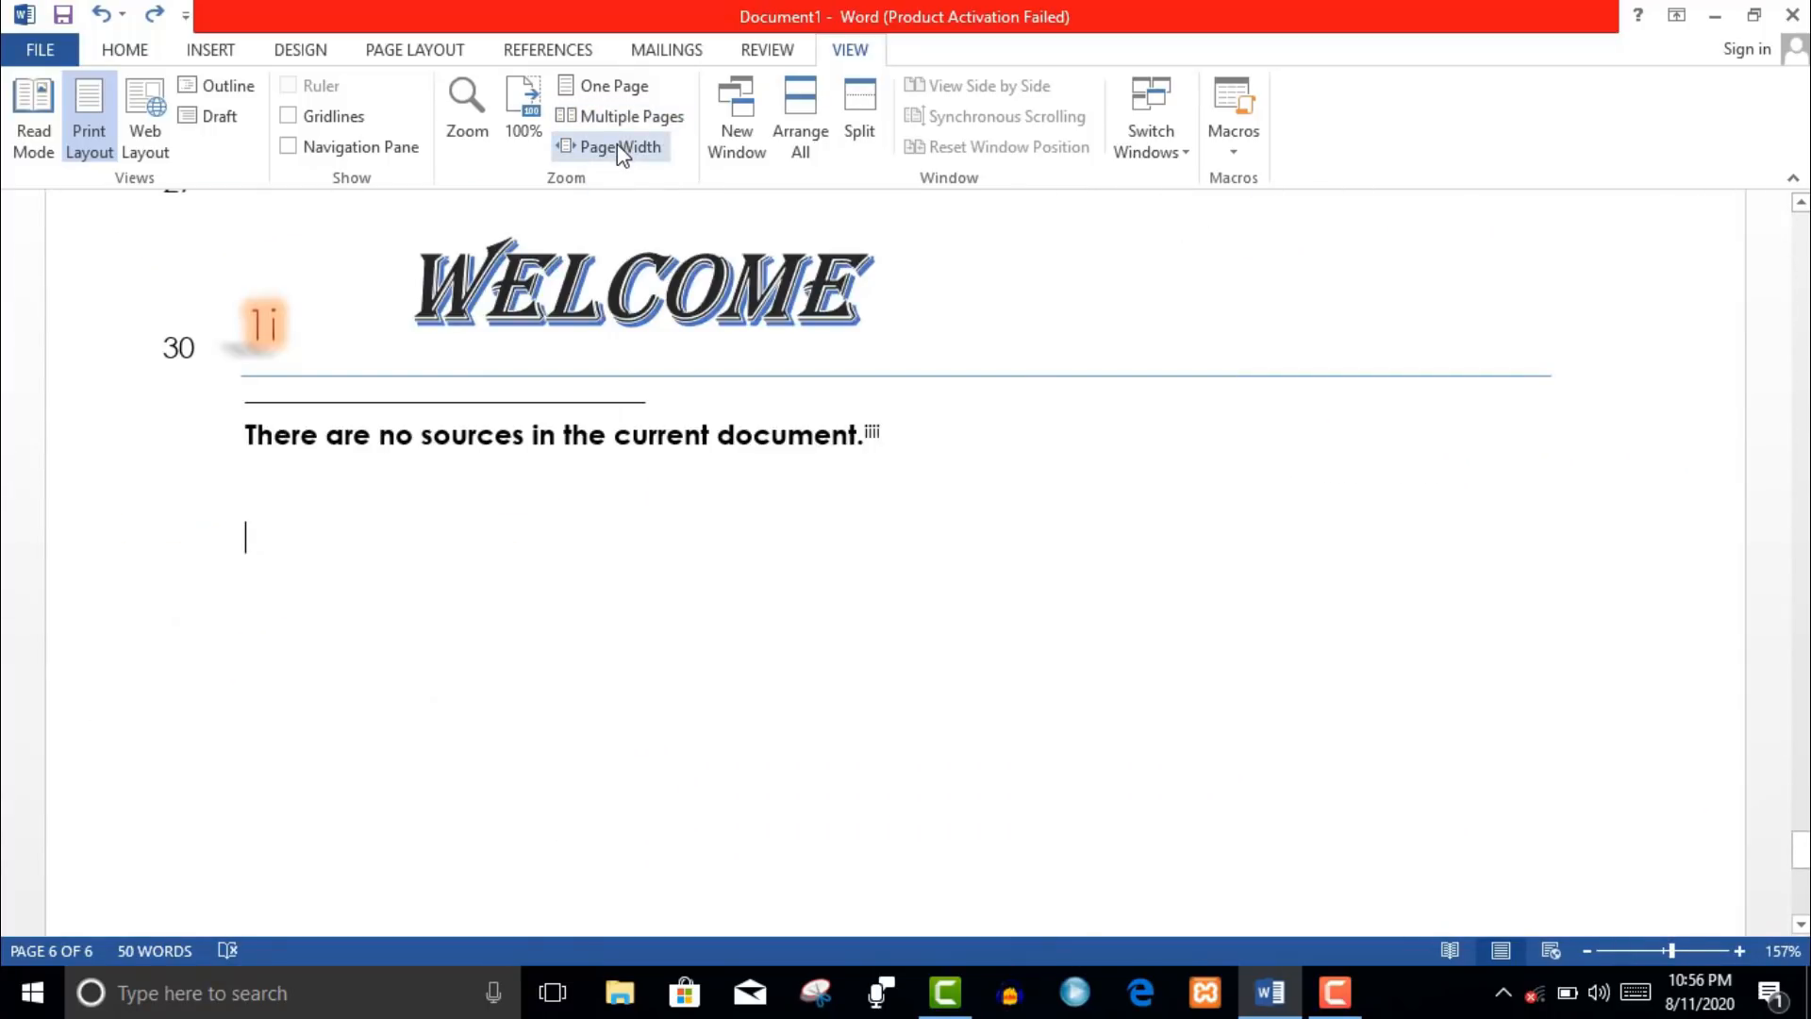
{"action": "left_click", "coordinate": [614, 116]}
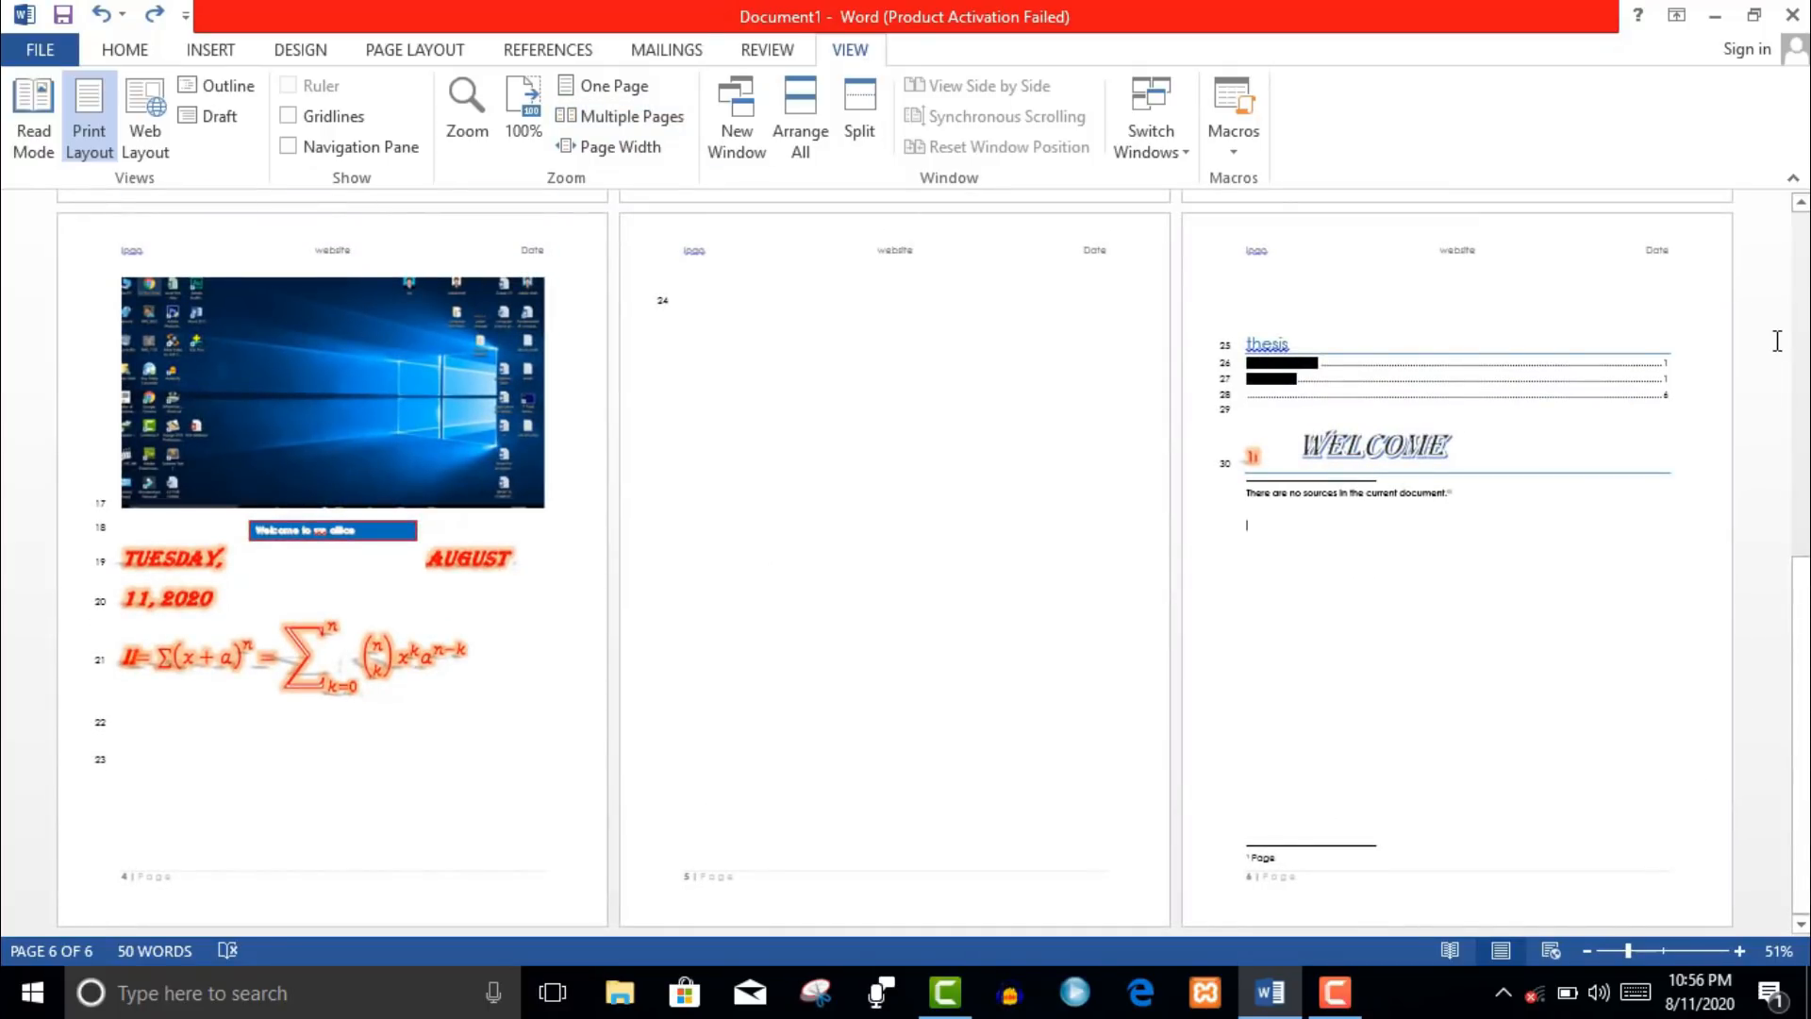
{"action": "left_click_drag", "start_coordinate": [1800, 703], "coordinate": [1800, 340]}
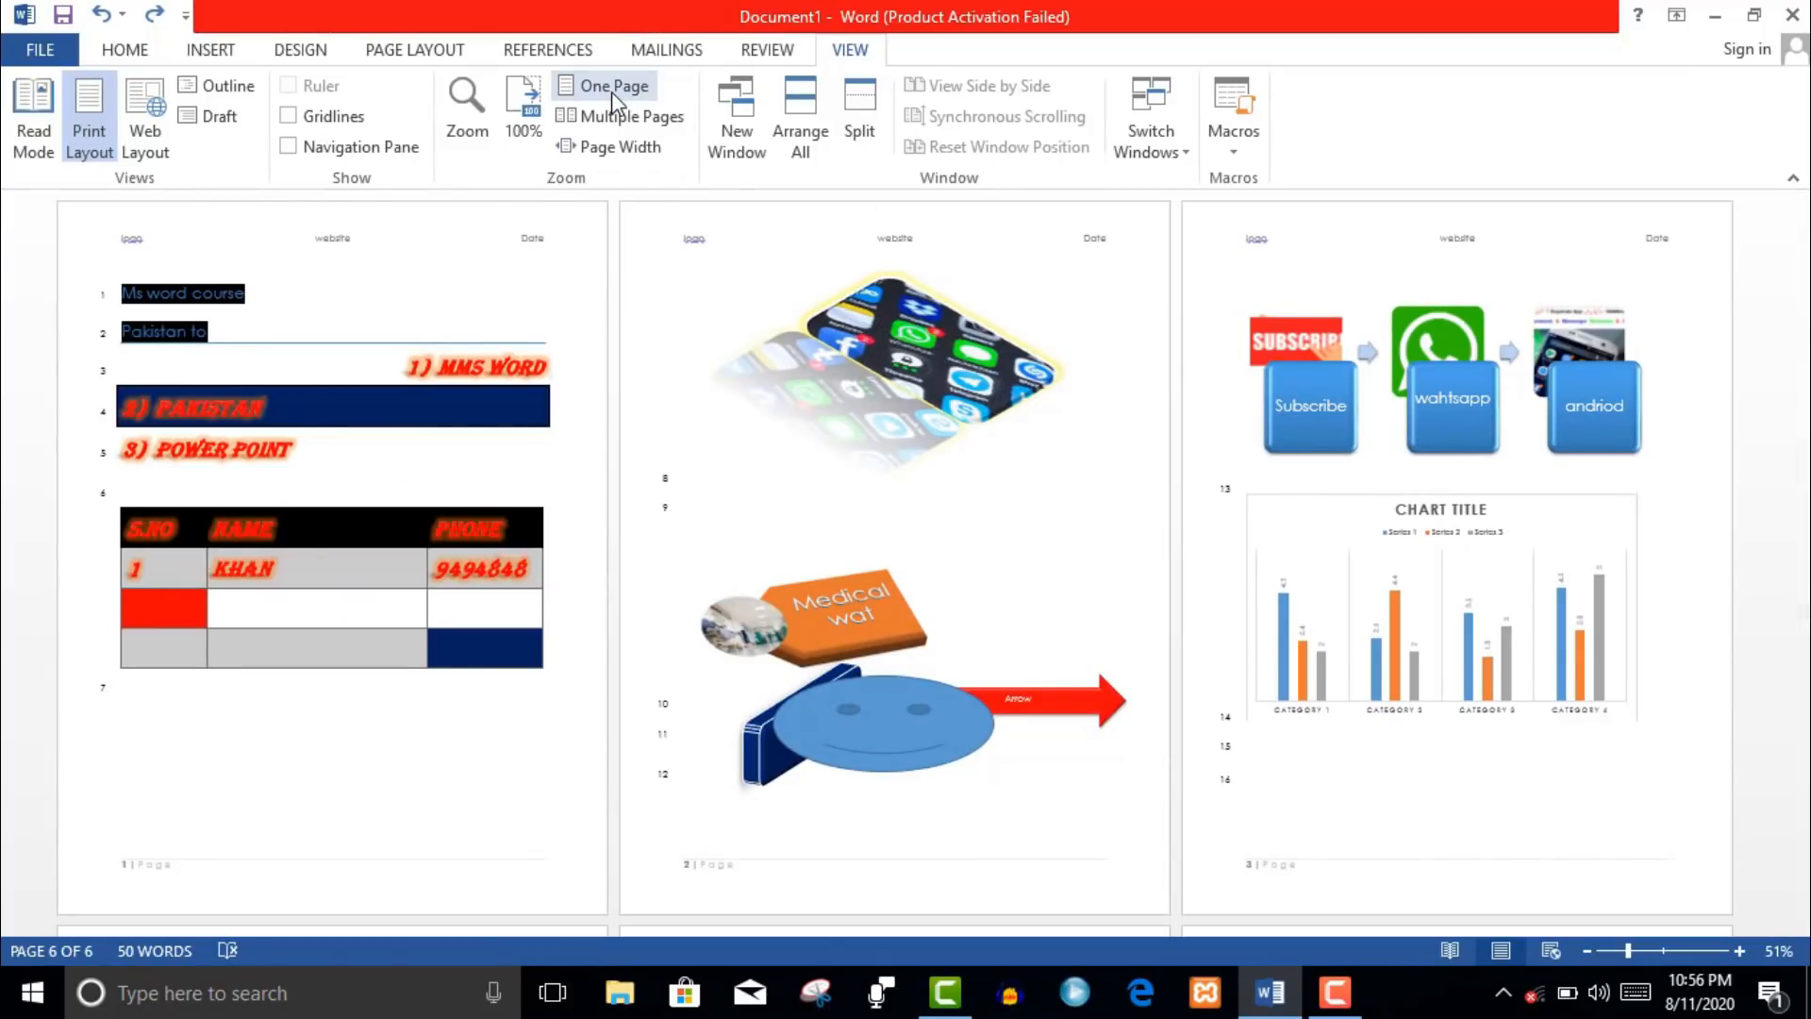
{"action": "left_click", "coordinate": [611, 93]}
{"action": "left_click_drag", "start_coordinate": [1802, 267], "coordinate": [1802, 539]}
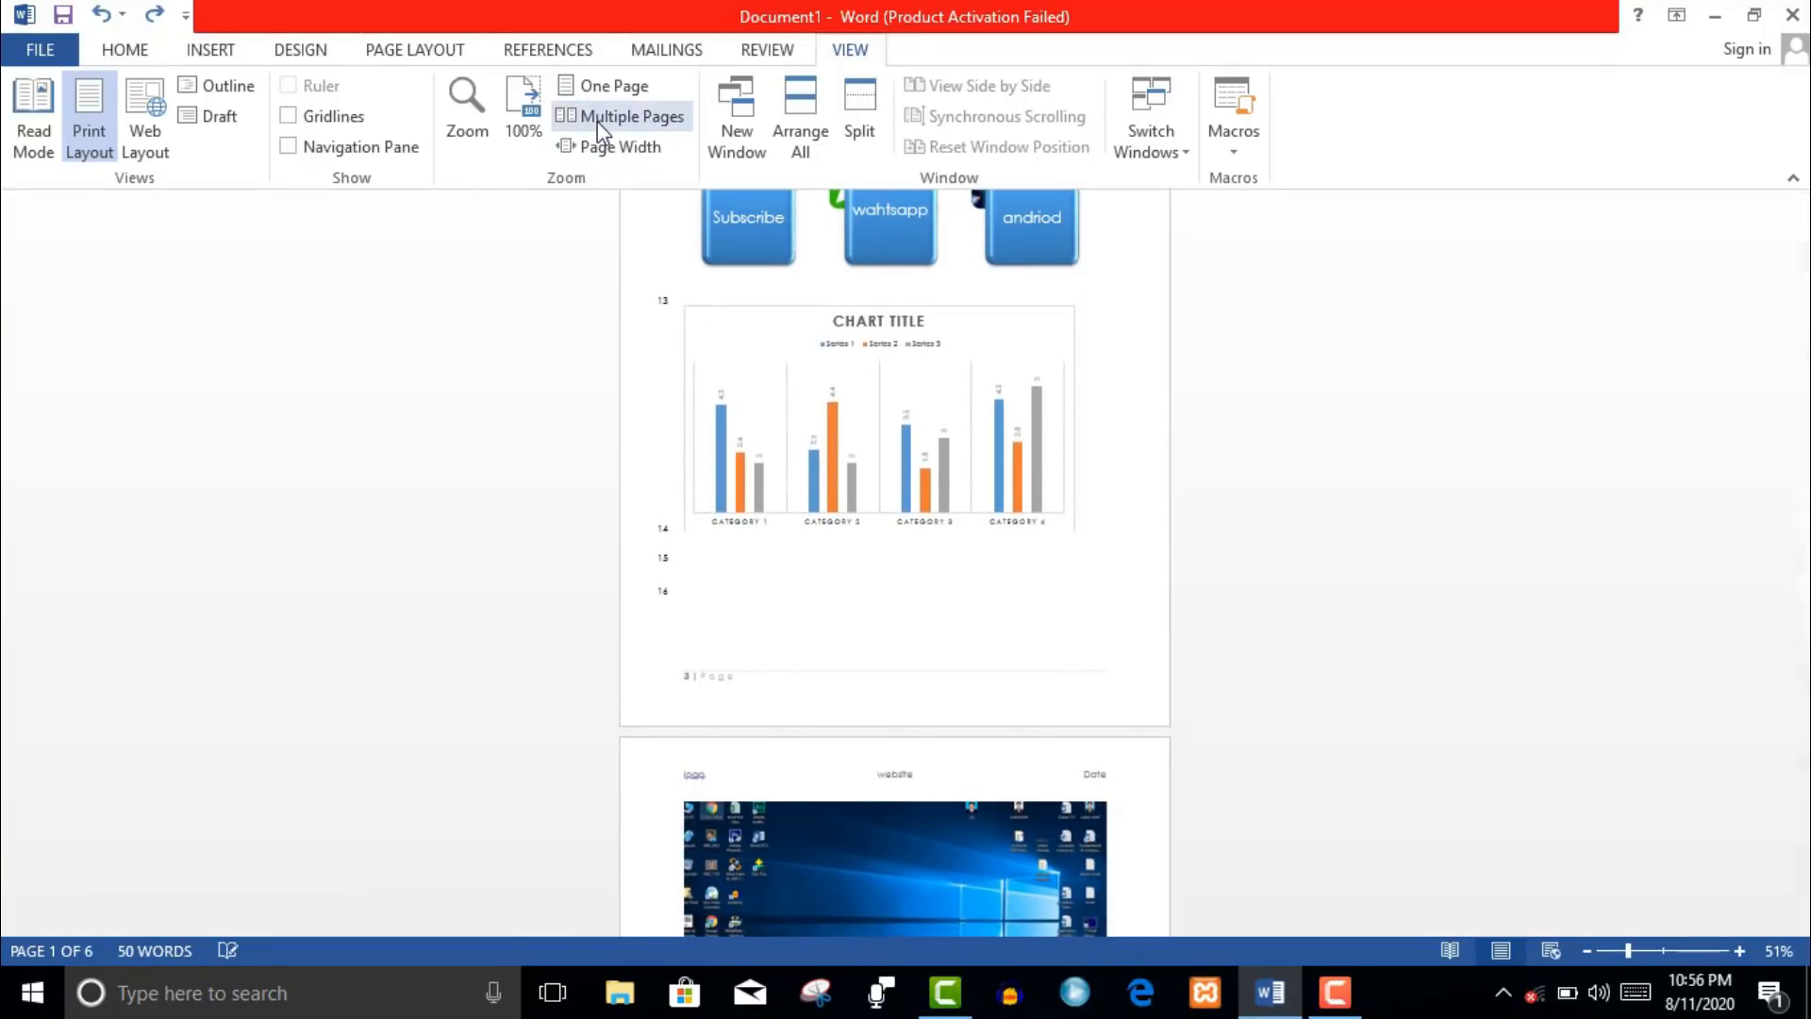
{"action": "left_click", "coordinate": [611, 117]}
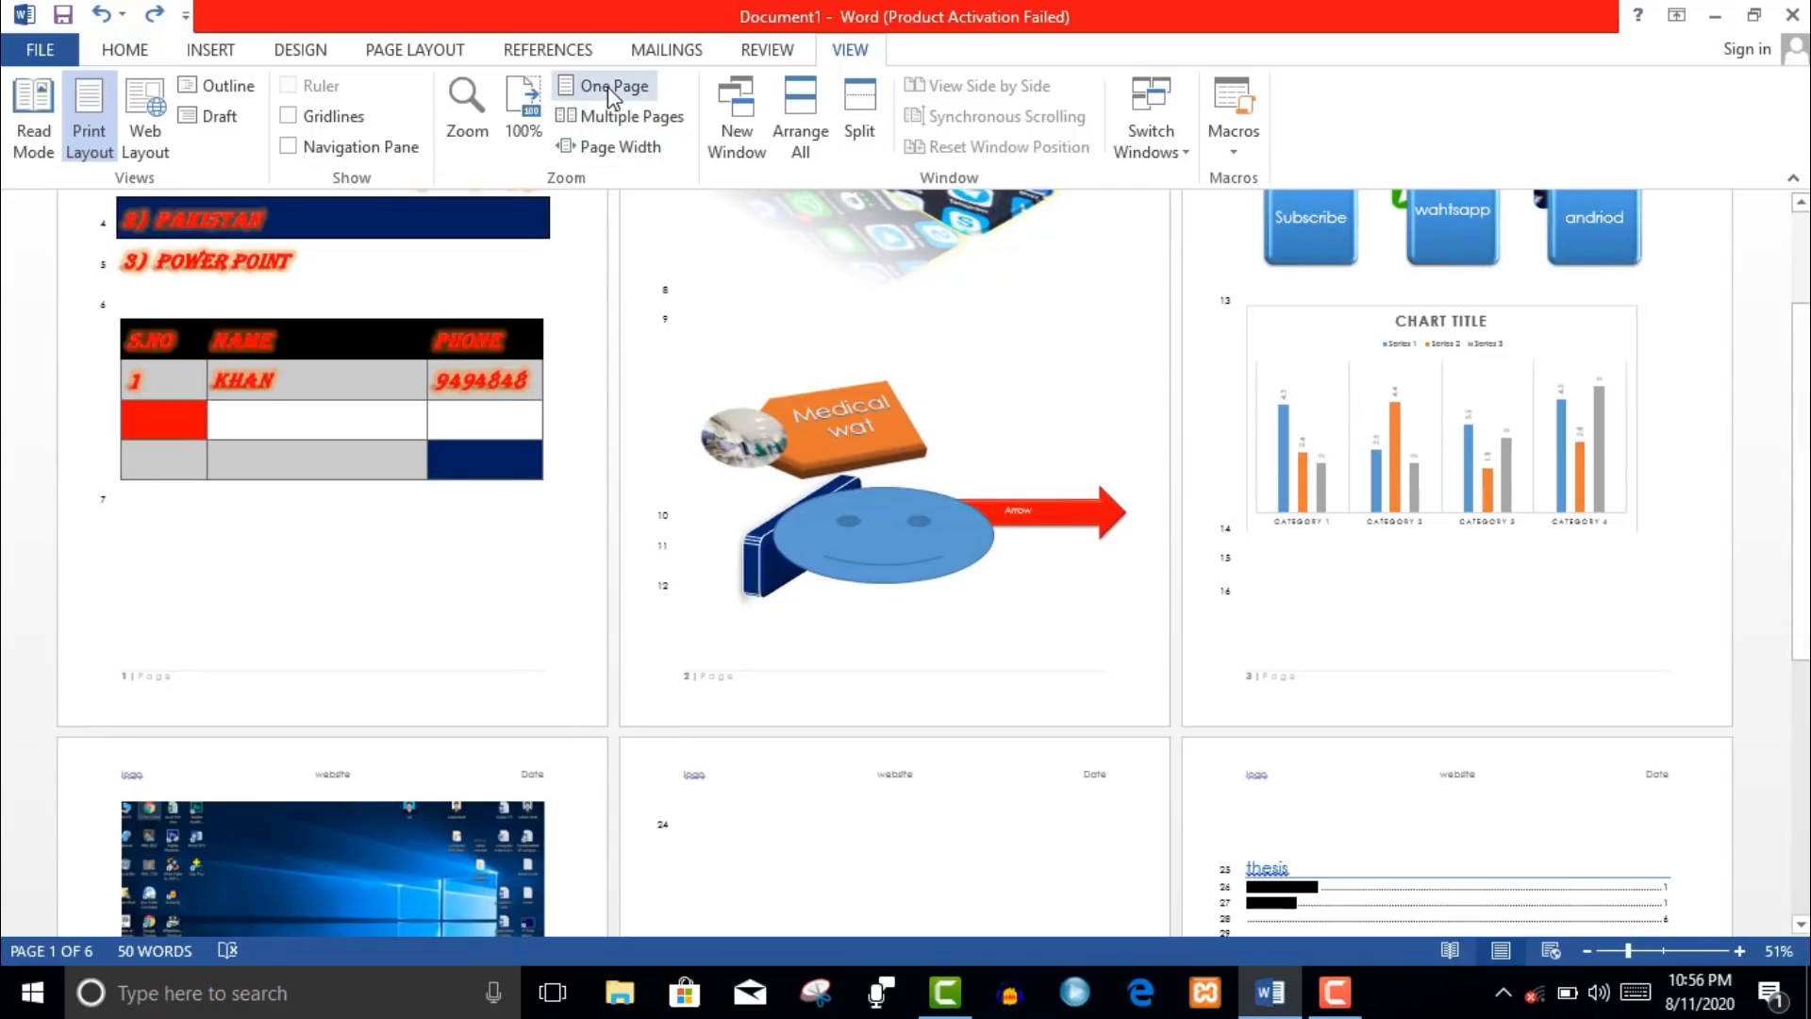
{"action": "left_click", "coordinate": [608, 87]}
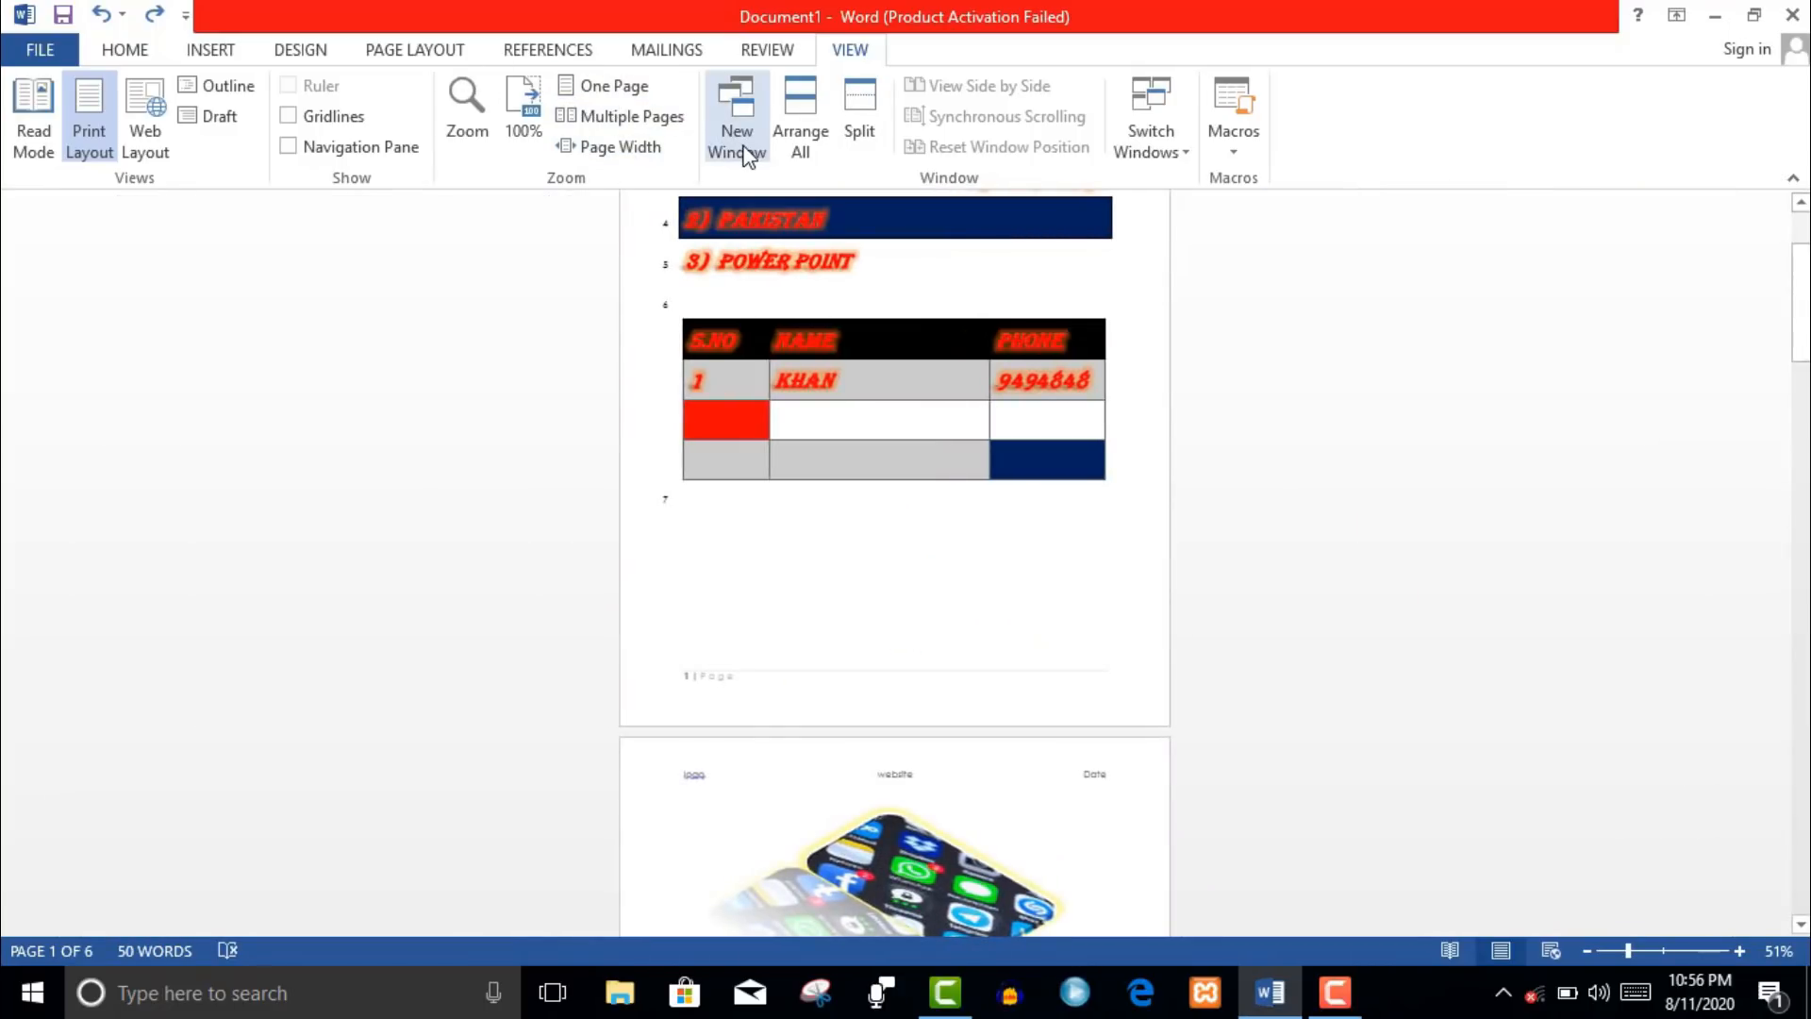
- Open new windows of the document, tile them with Arrange All, close extras, and maximise Document1
{"action": "left_click", "coordinate": [745, 153]}
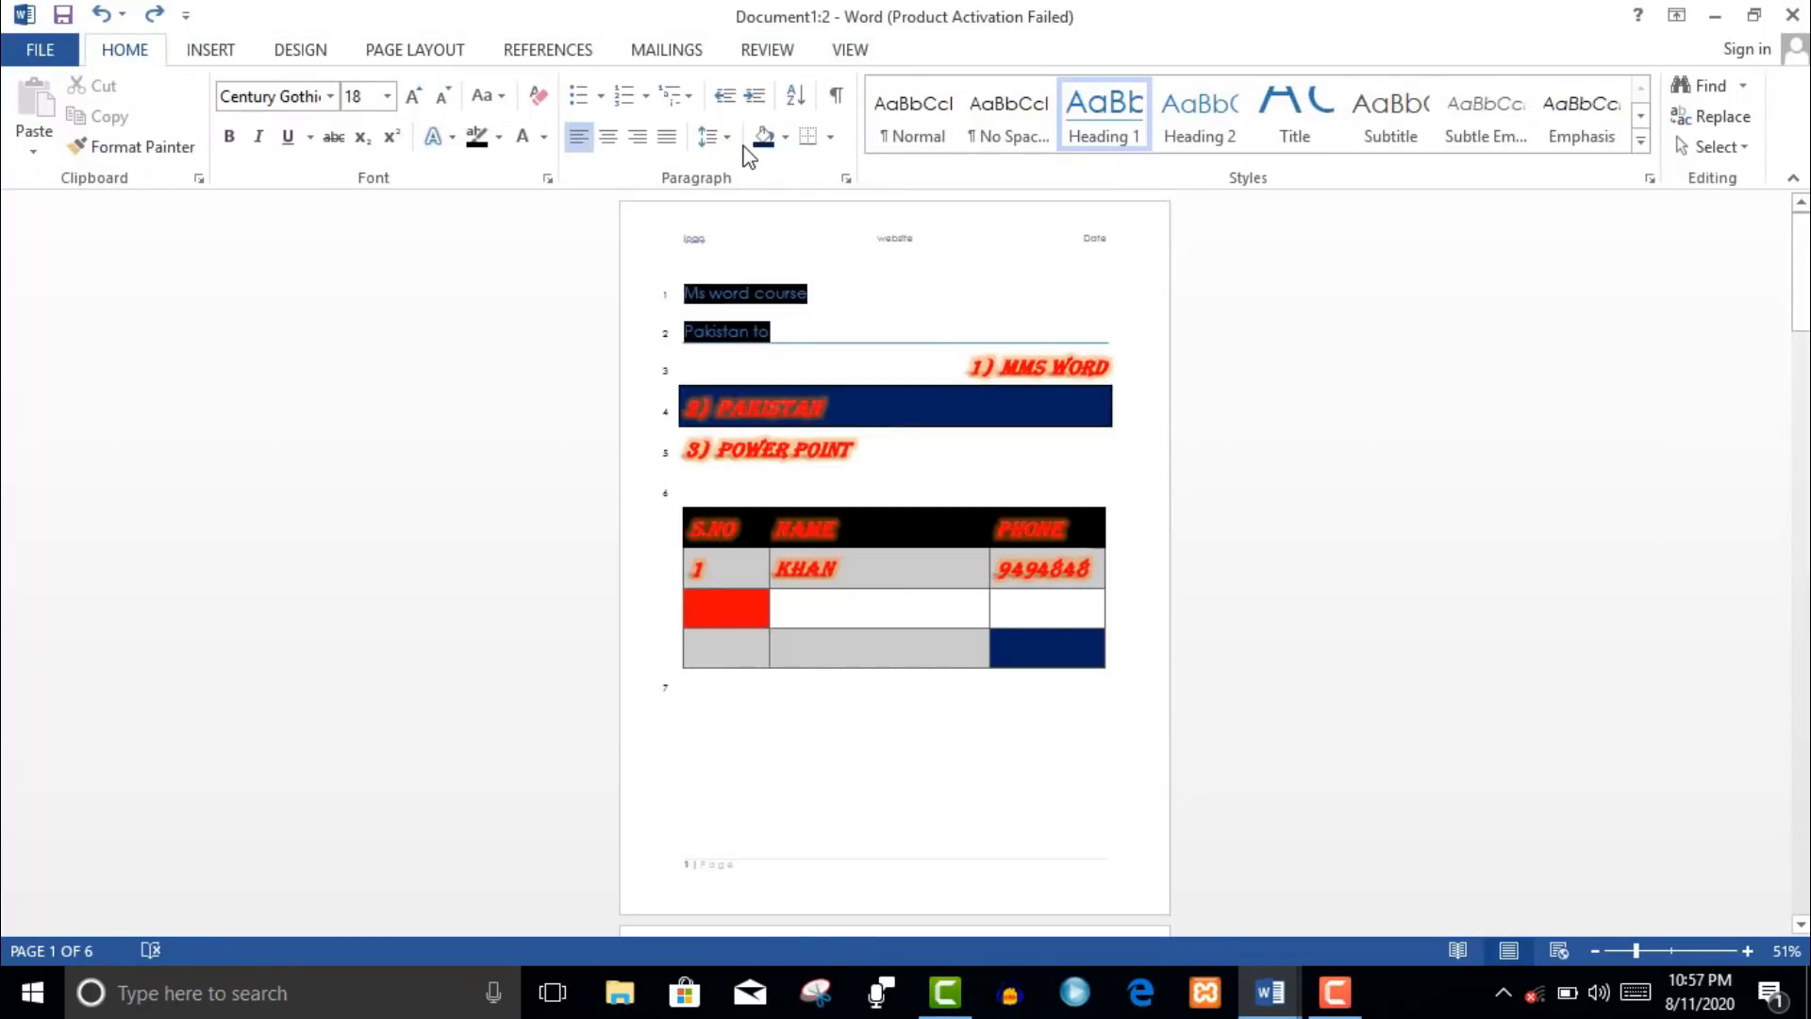
{"action": "left_click", "coordinate": [852, 50]}
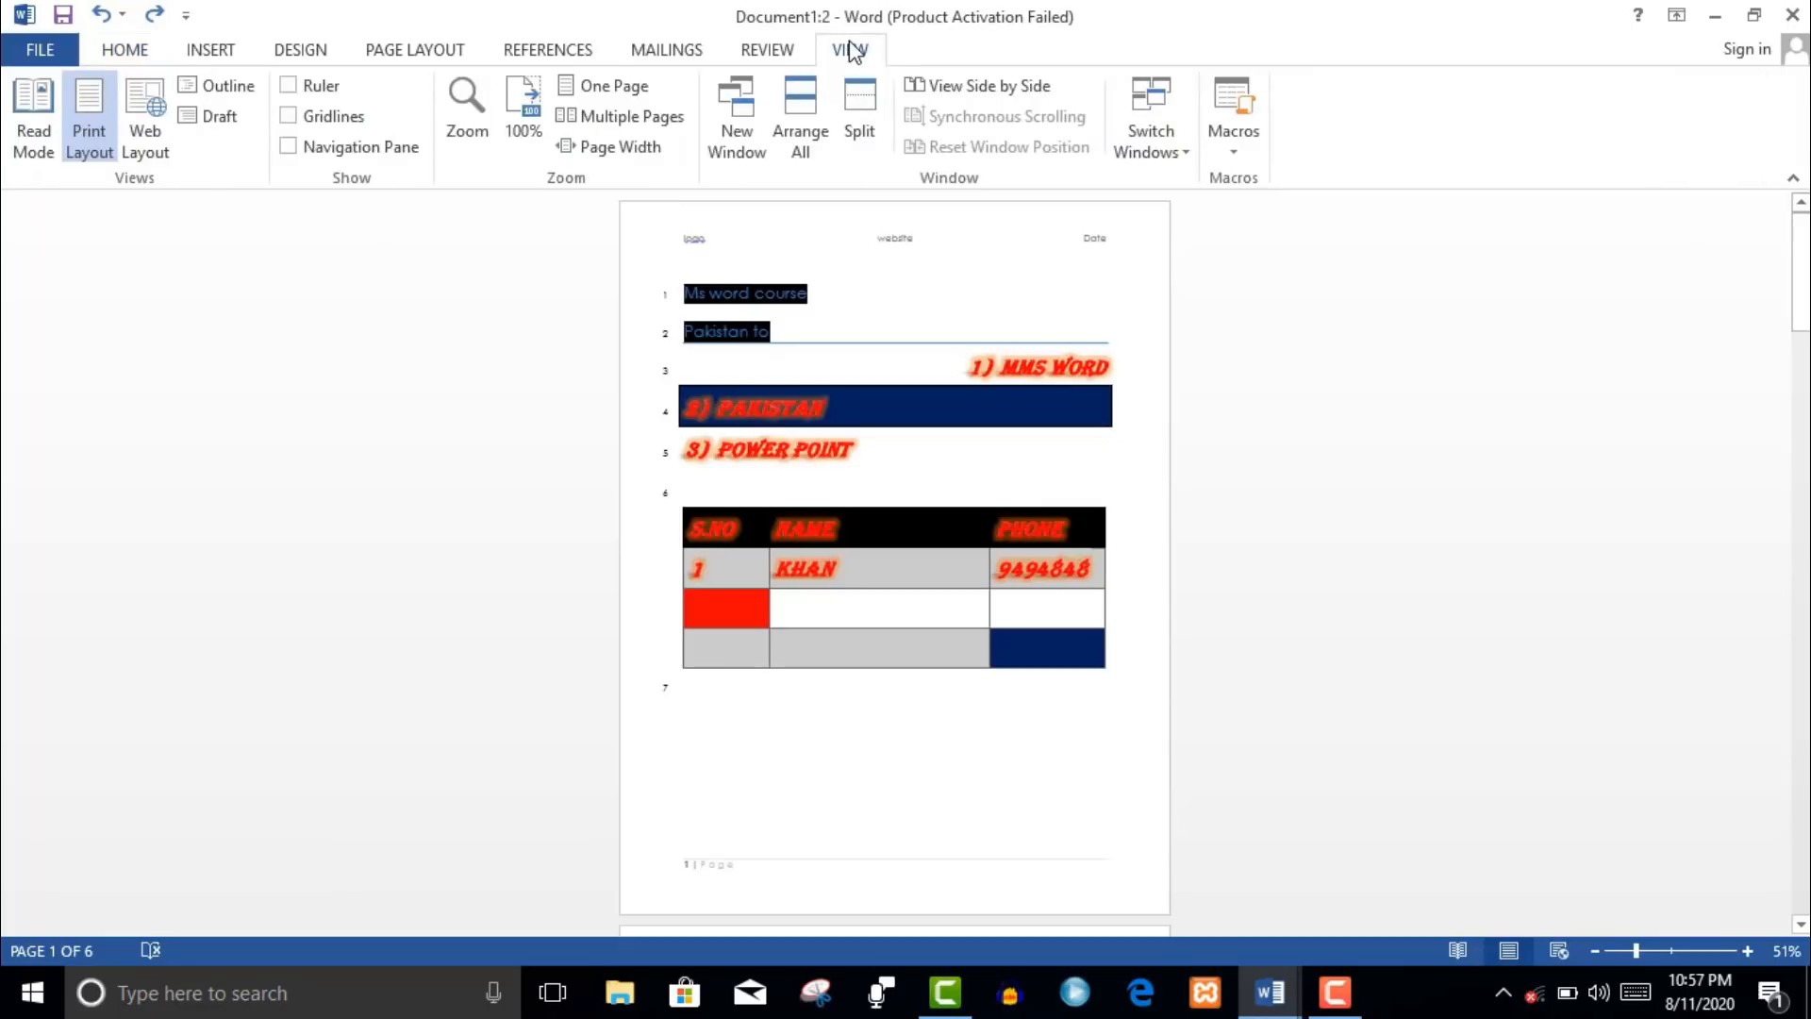
{"action": "left_click", "coordinate": [803, 142]}
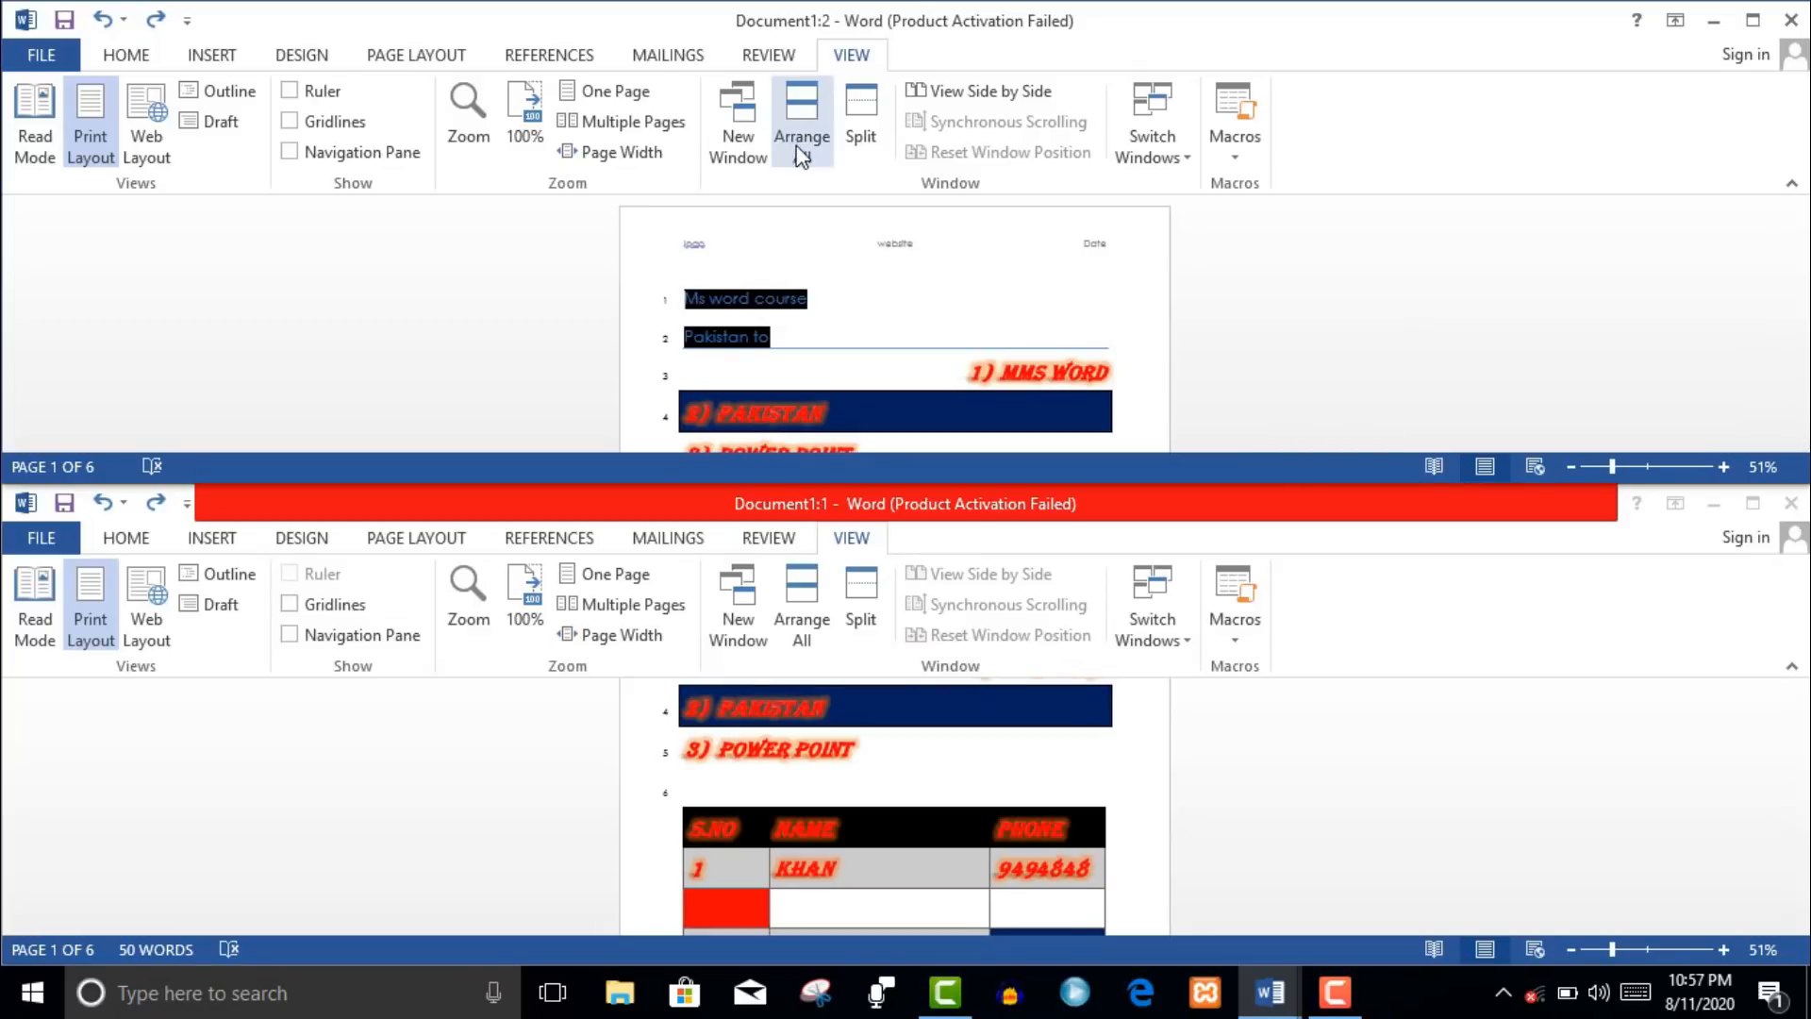
{"action": "left_click", "coordinate": [749, 139]}
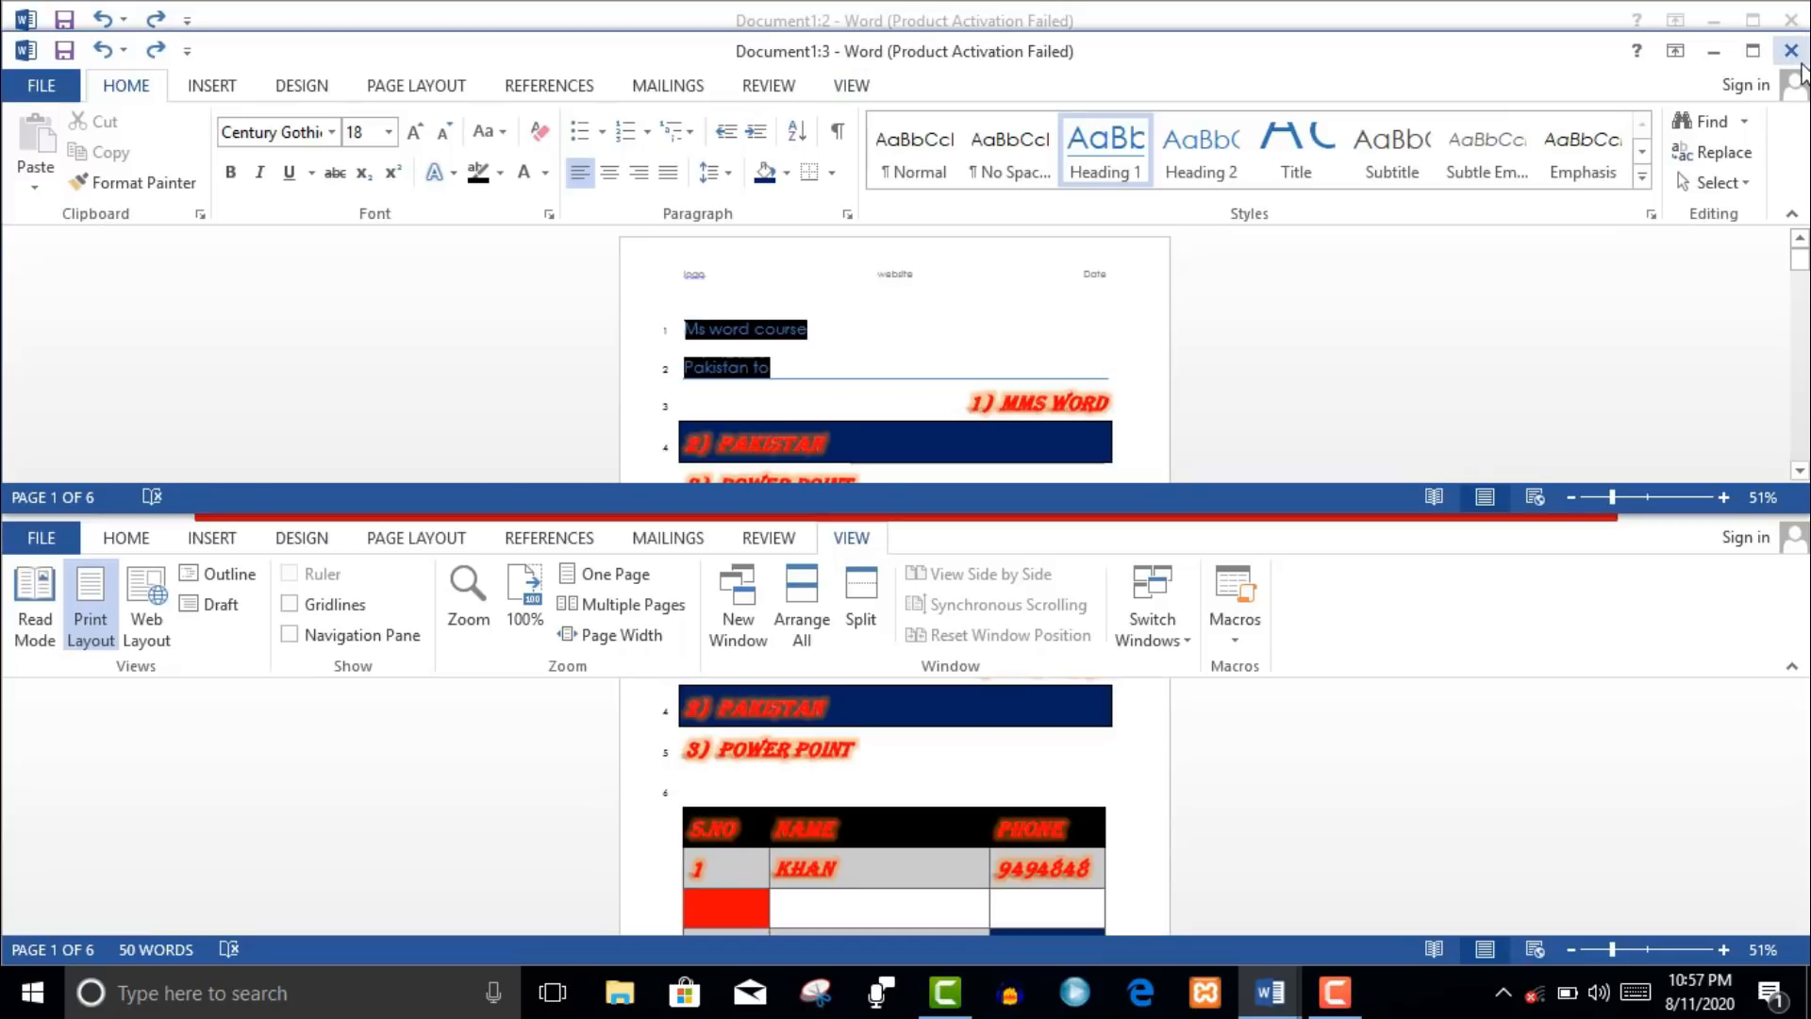
{"action": "left_click_drag", "start_coordinate": [1385, 83], "coordinate": [1391, 151]}
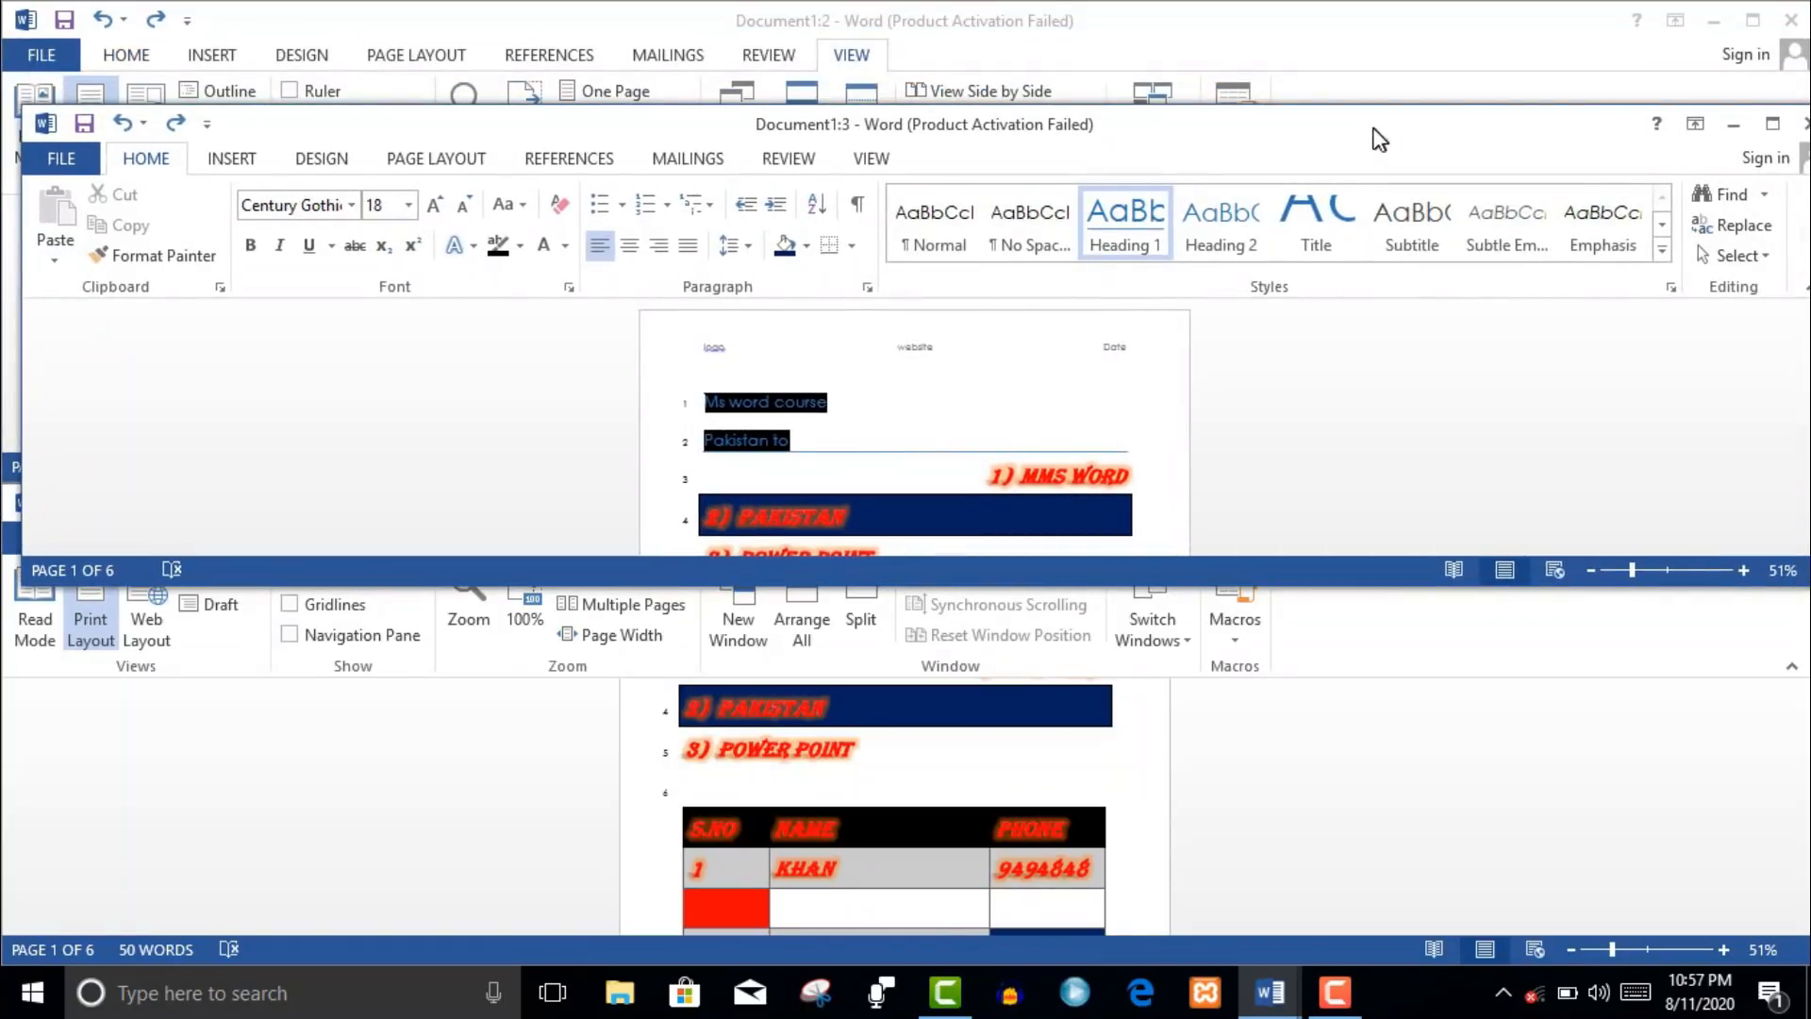
{"action": "left_click", "coordinate": [1796, 118]}
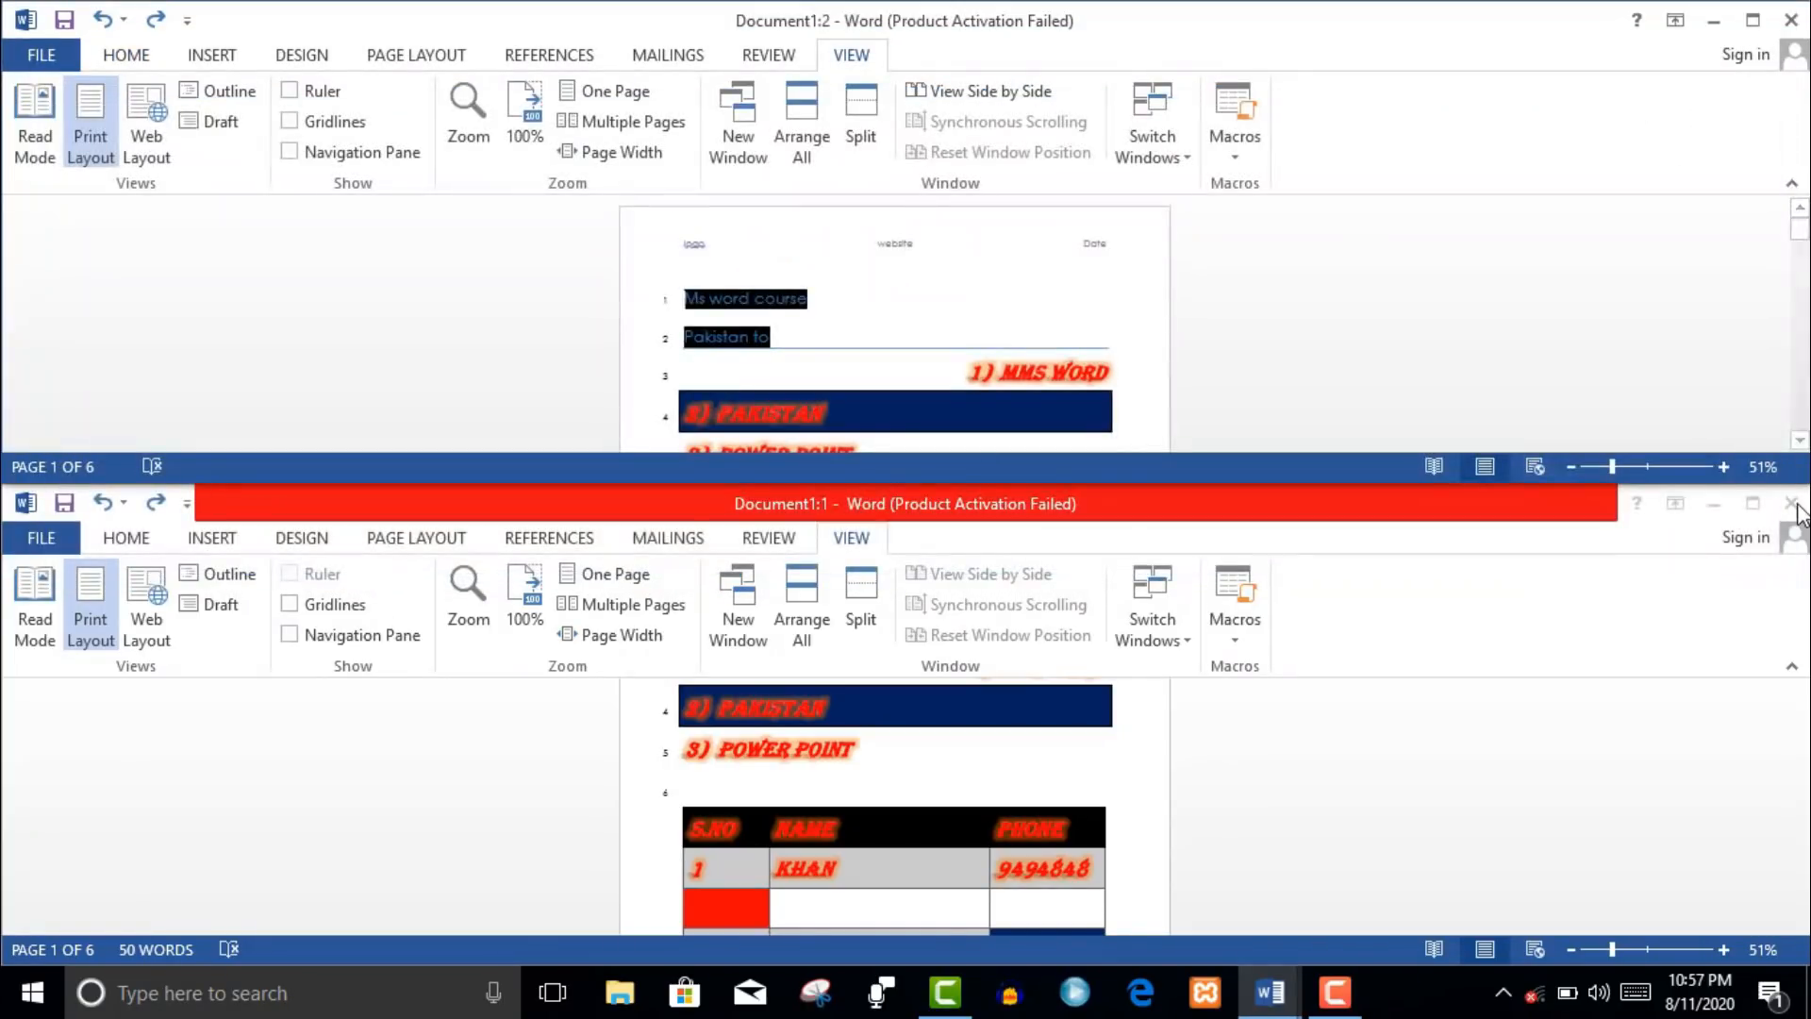
{"action": "left_click", "coordinate": [1795, 472]}
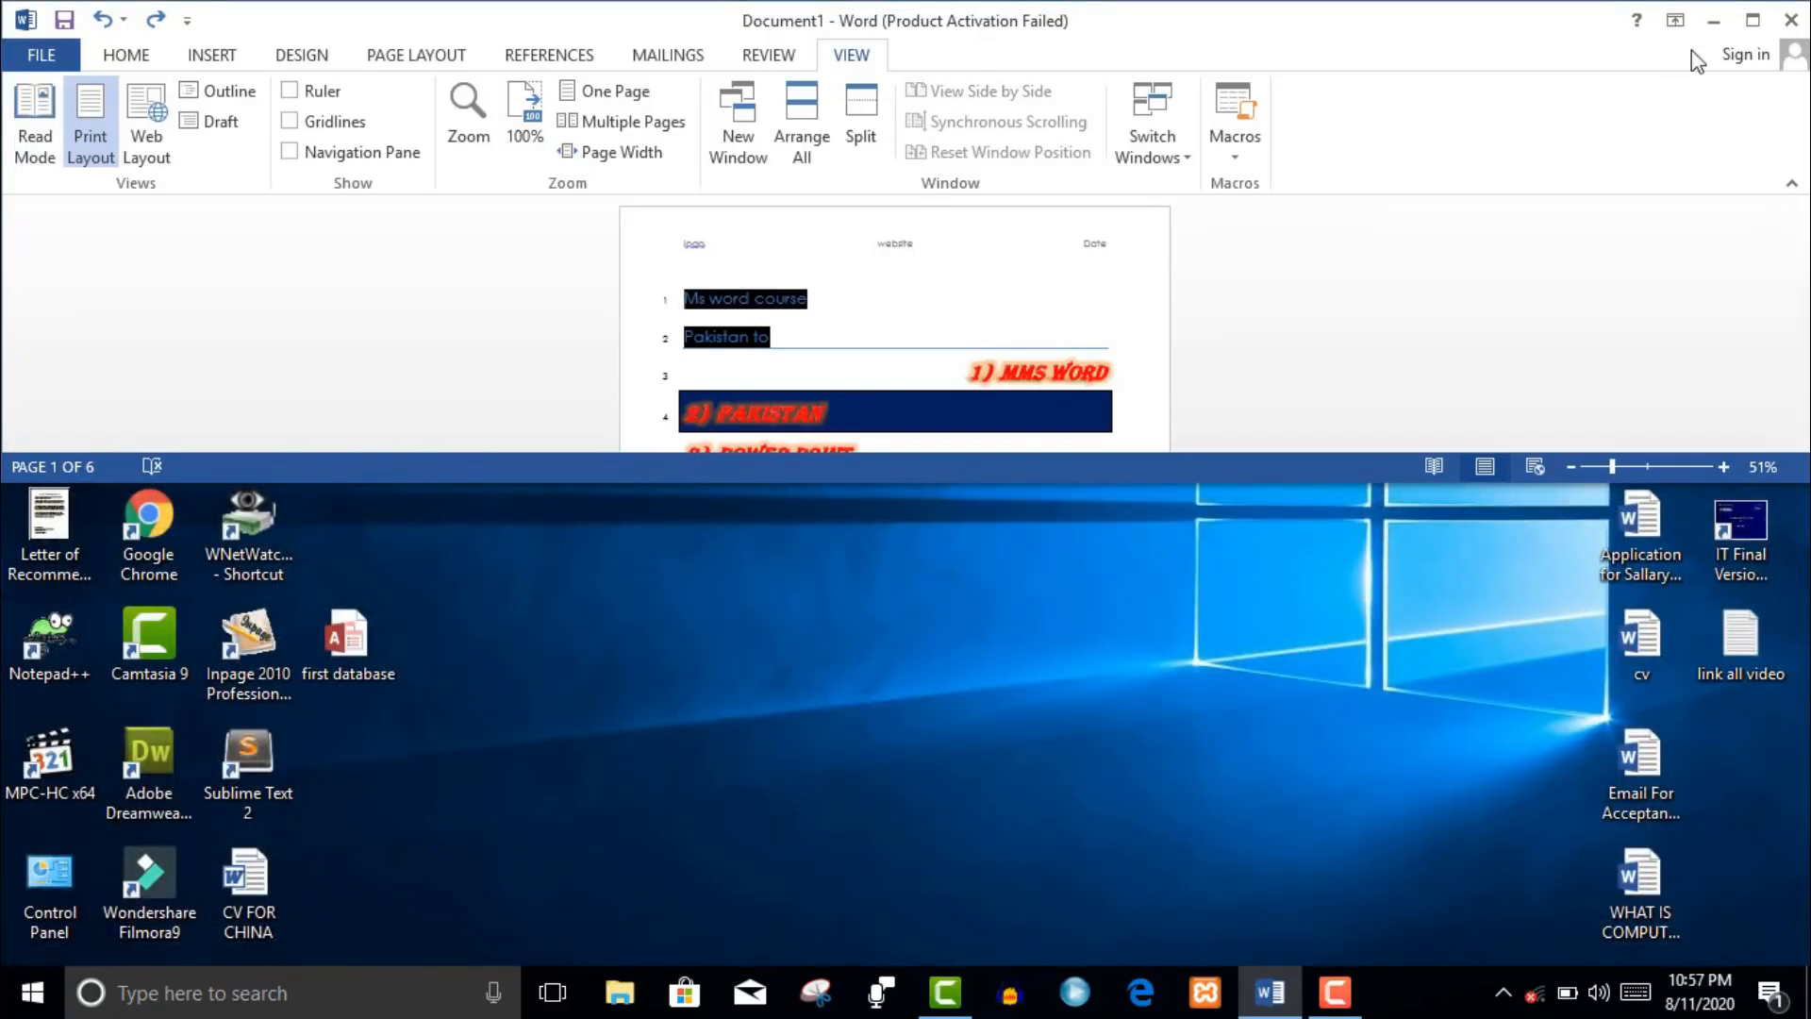
{"action": "left_click", "coordinate": [1751, 24]}
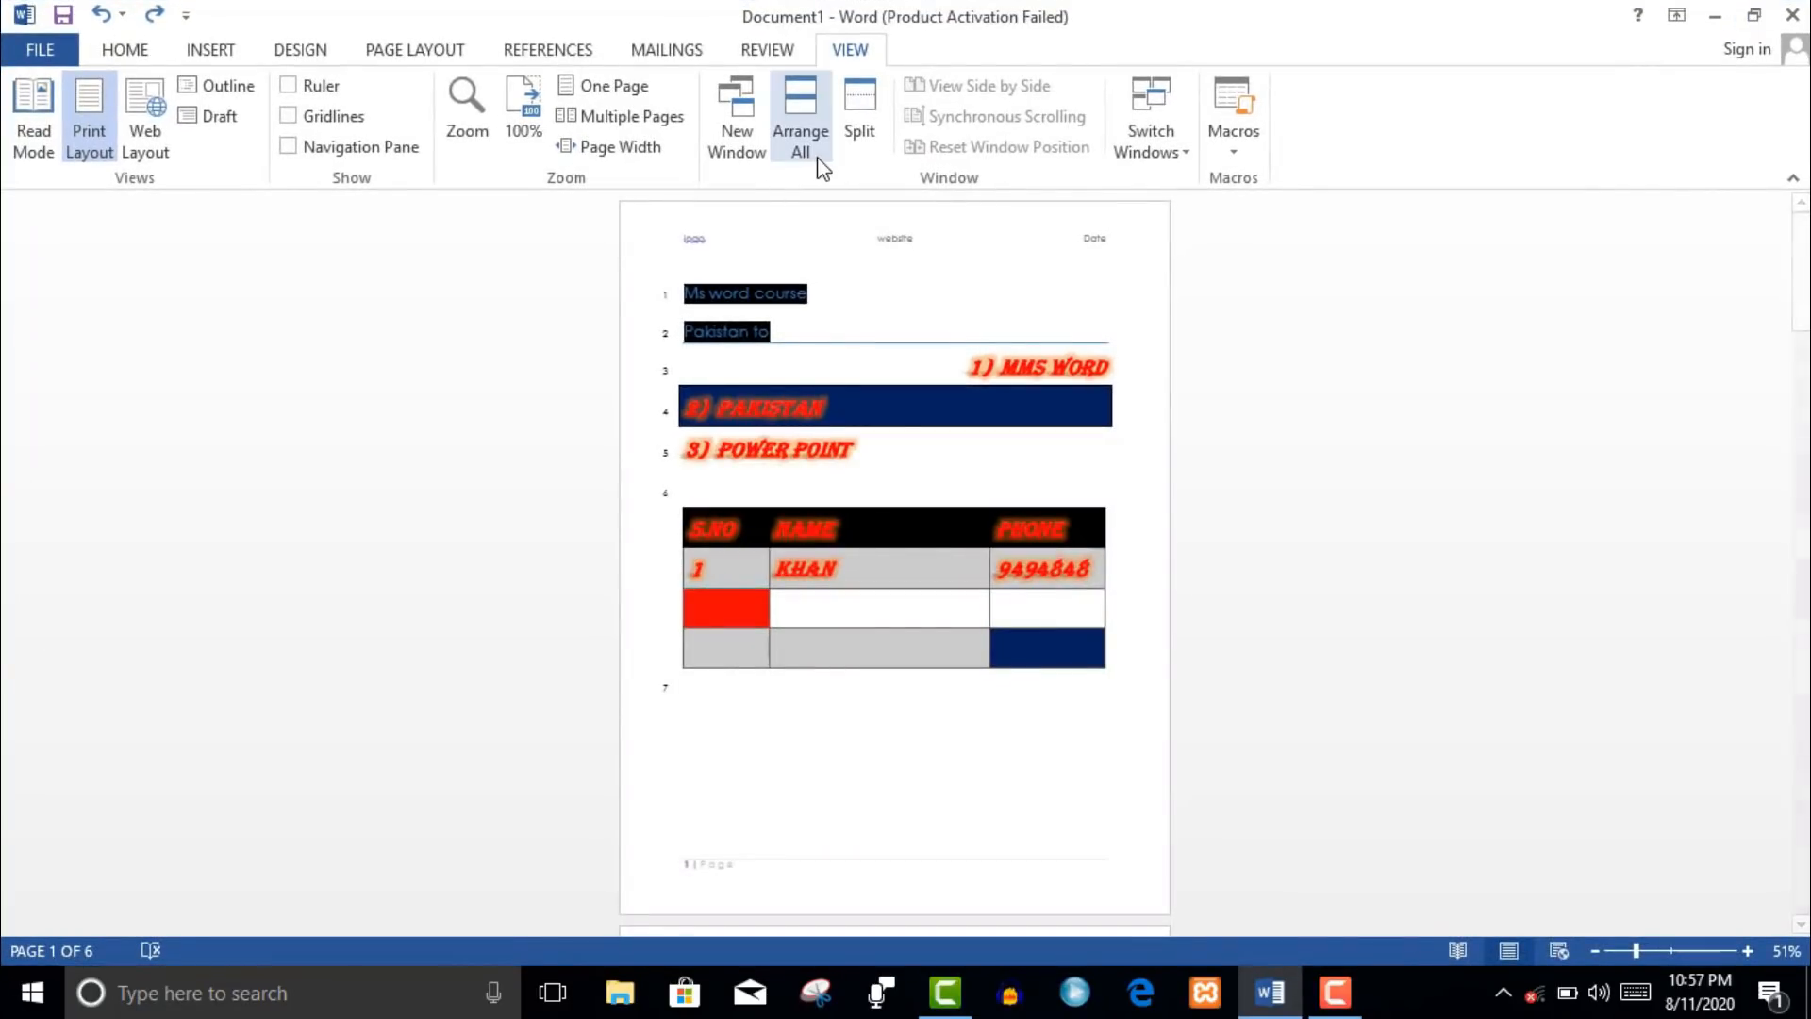
- Split the document view into two panes and remove the split twice, leaving one pane
{"action": "left_click", "coordinate": [858, 151]}
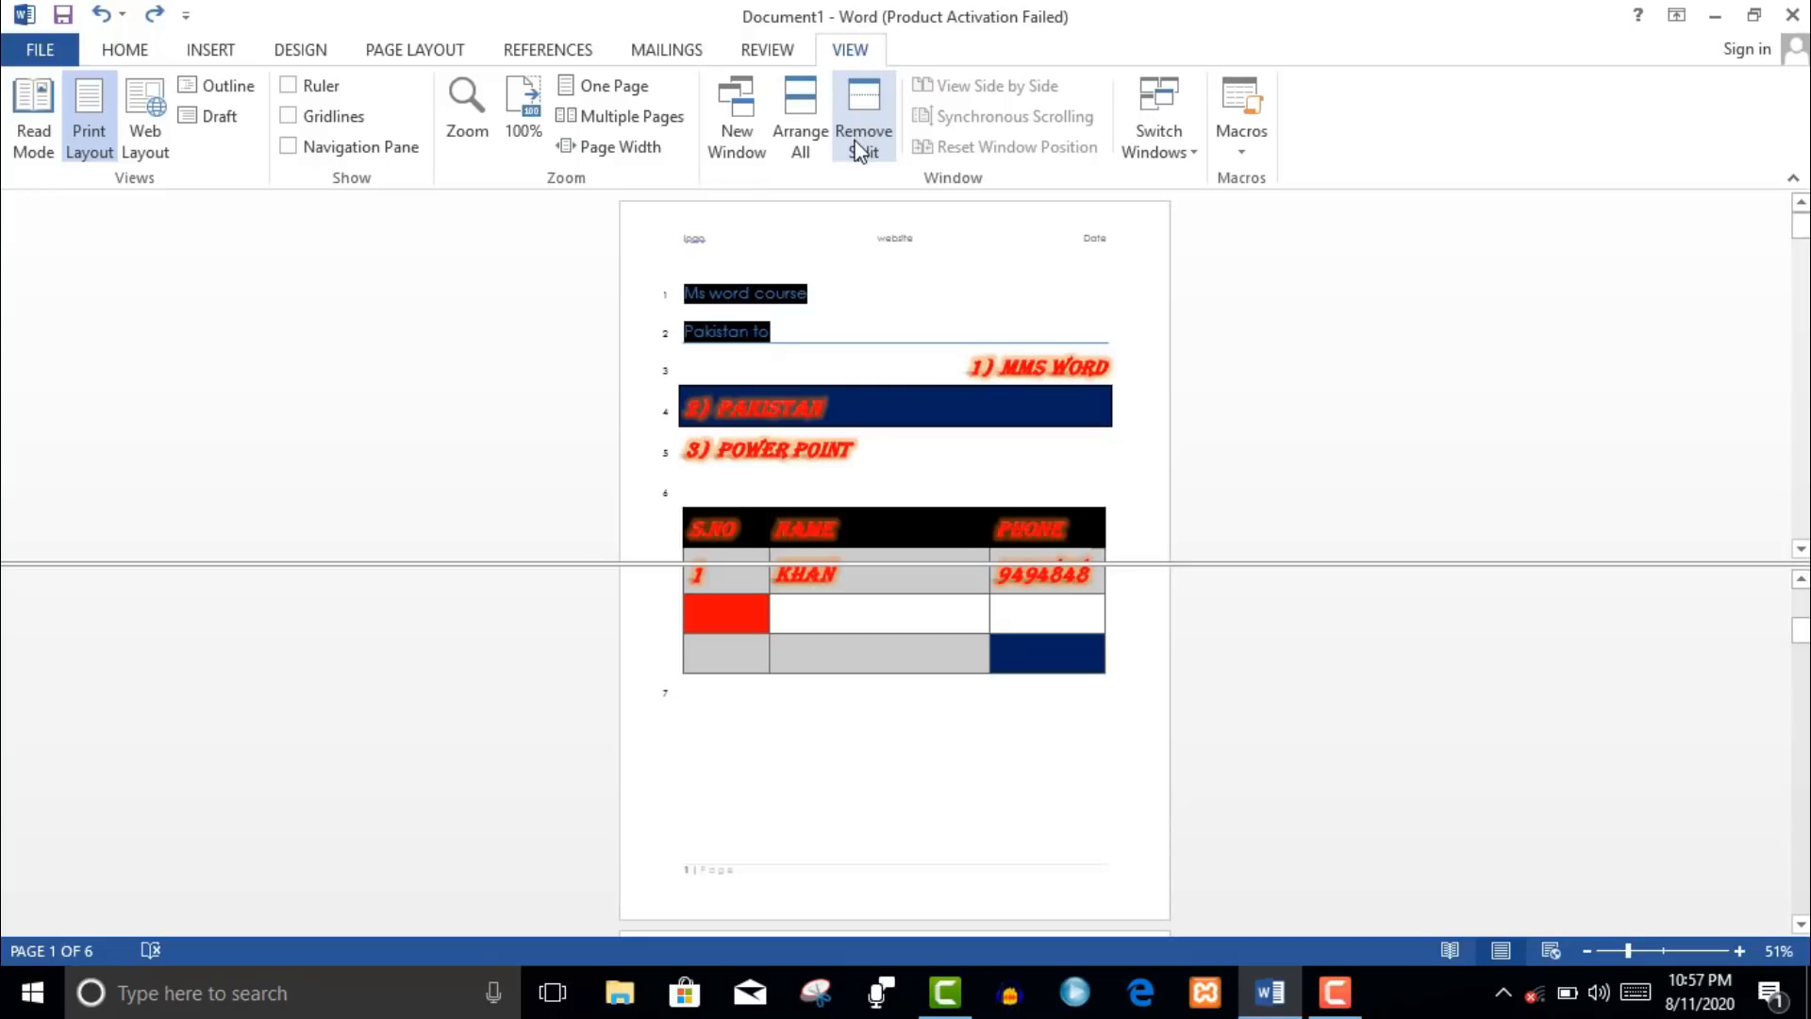
{"action": "left_click", "coordinate": [858, 151]}
{"action": "left_click", "coordinate": [858, 151]}
{"action": "left_click", "coordinate": [858, 151]}
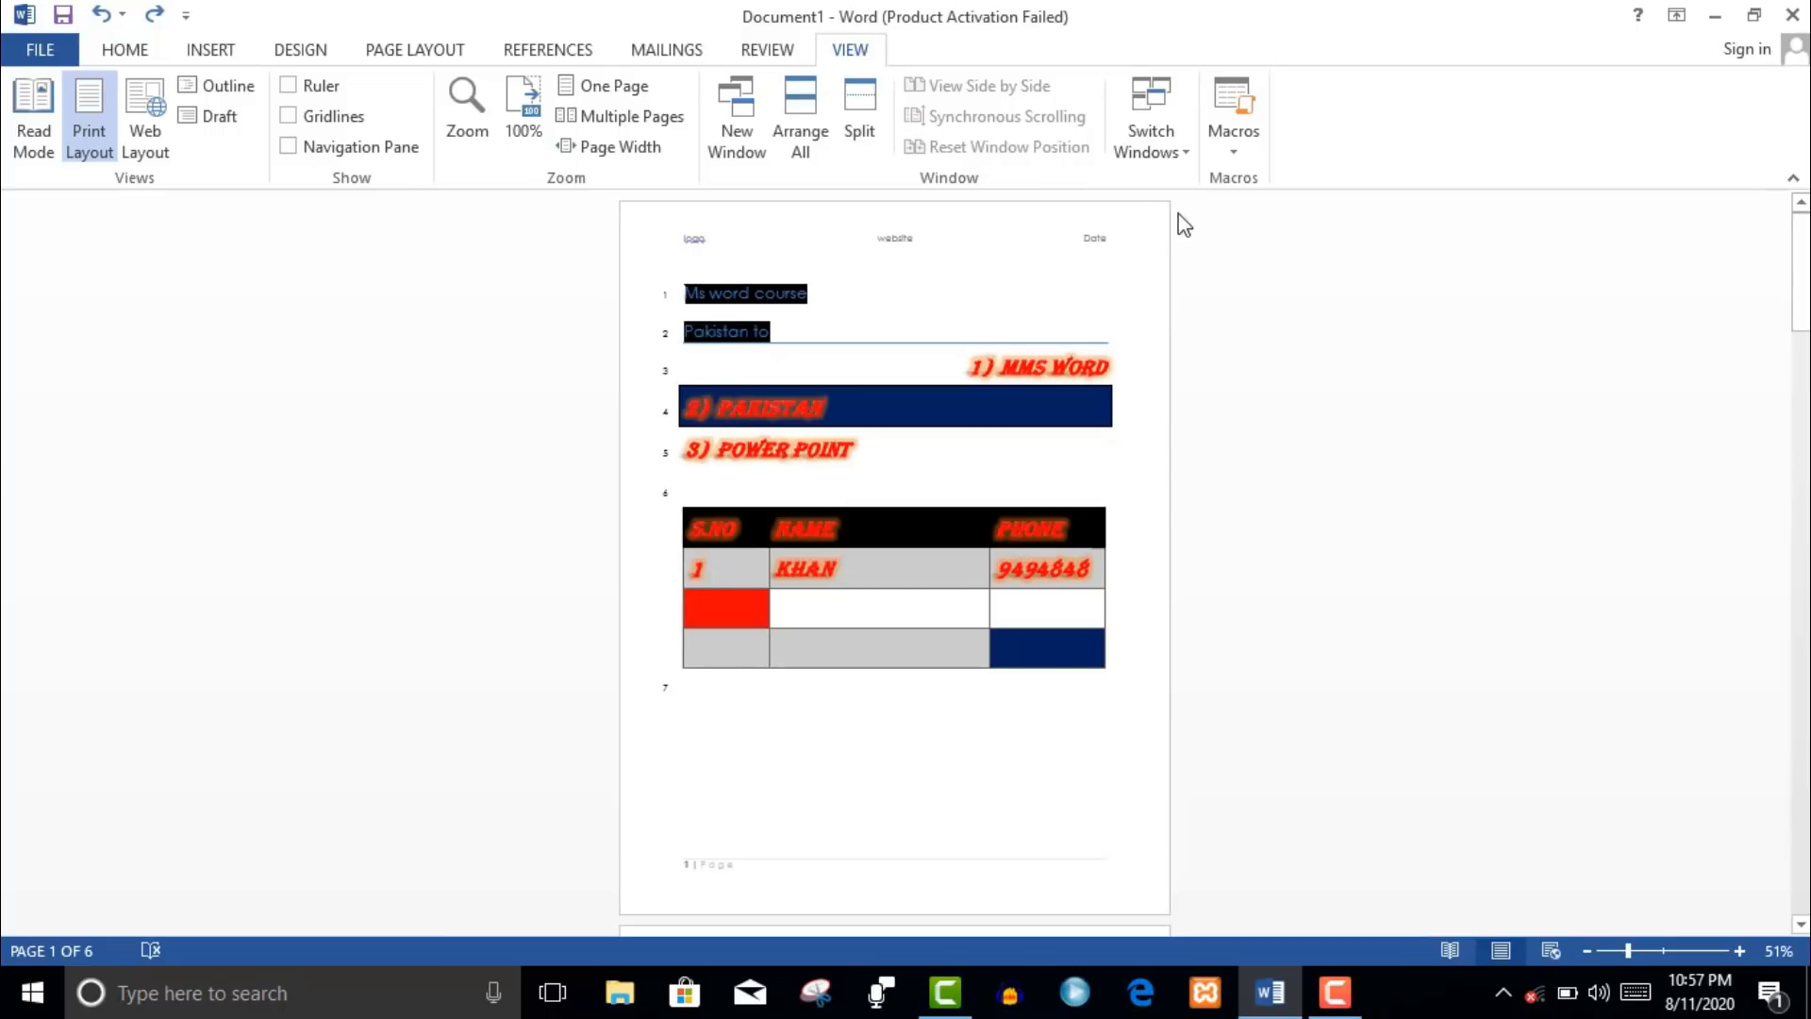
- Create a new macro named word1 from the View Macros list
{"action": "left_click", "coordinate": [1233, 151]}
{"action": "left_click", "coordinate": [1283, 184]}
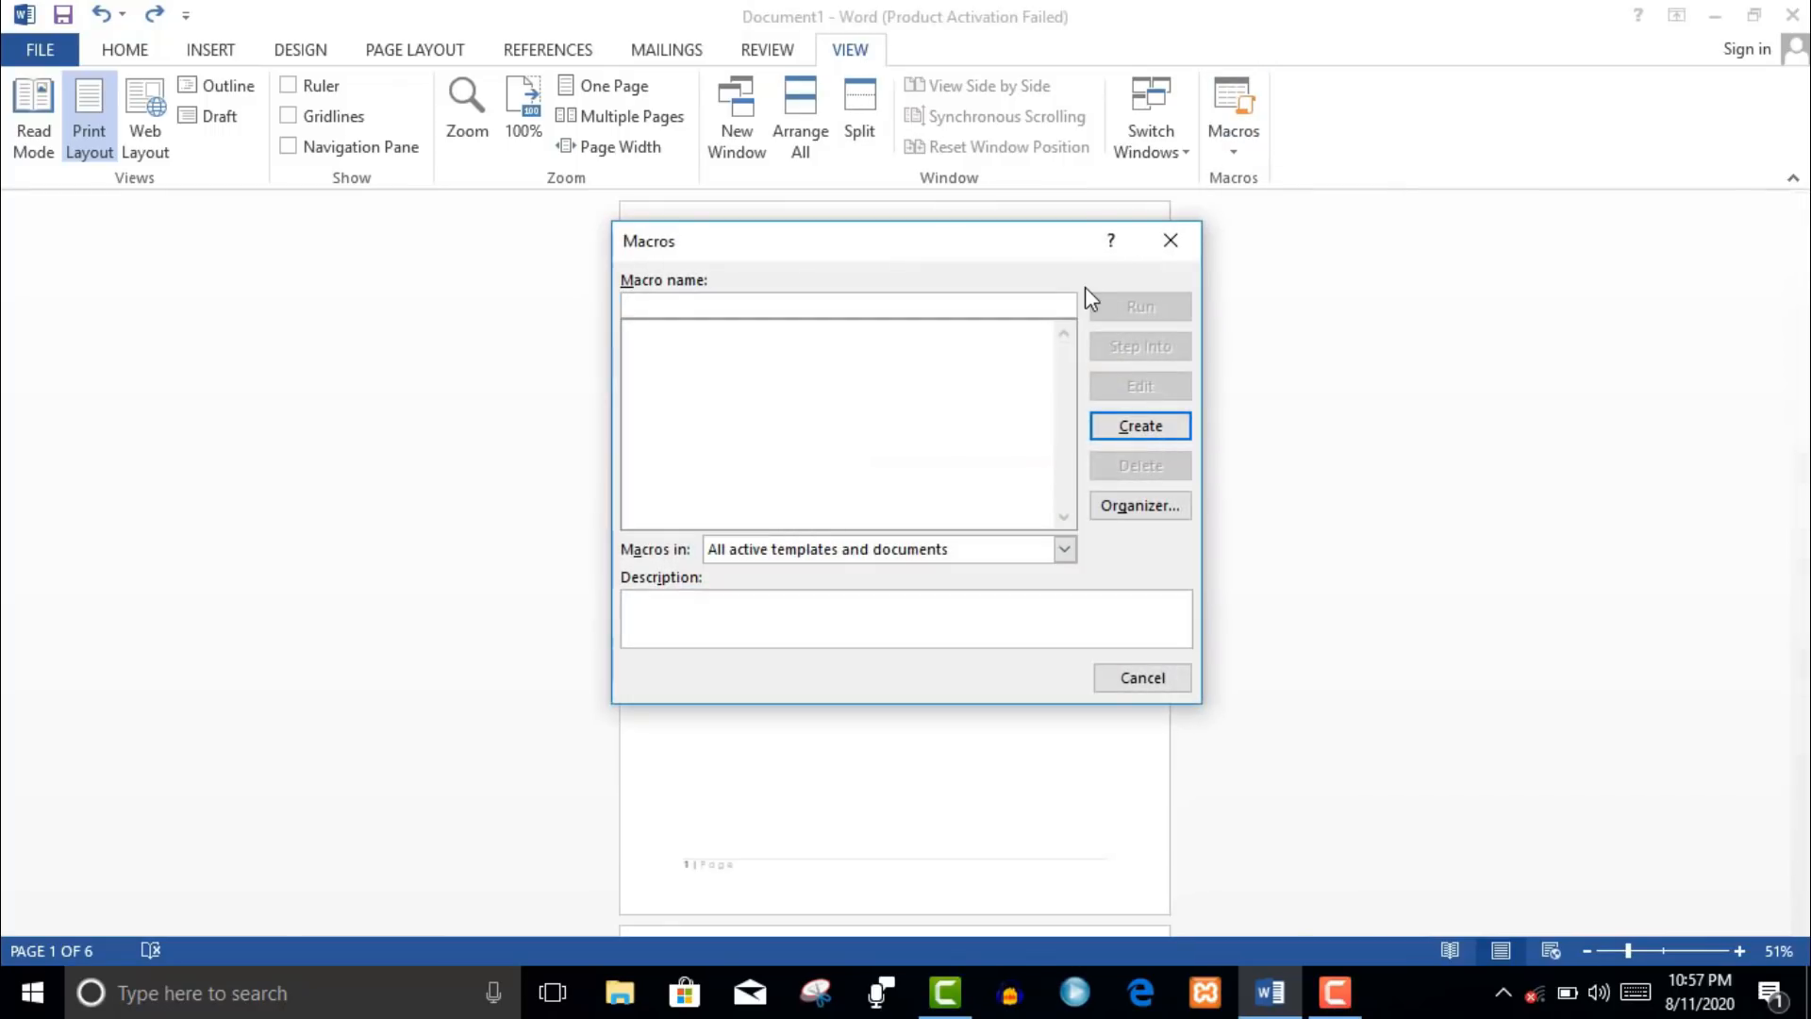
{"action": "left_click", "coordinate": [1136, 423]}
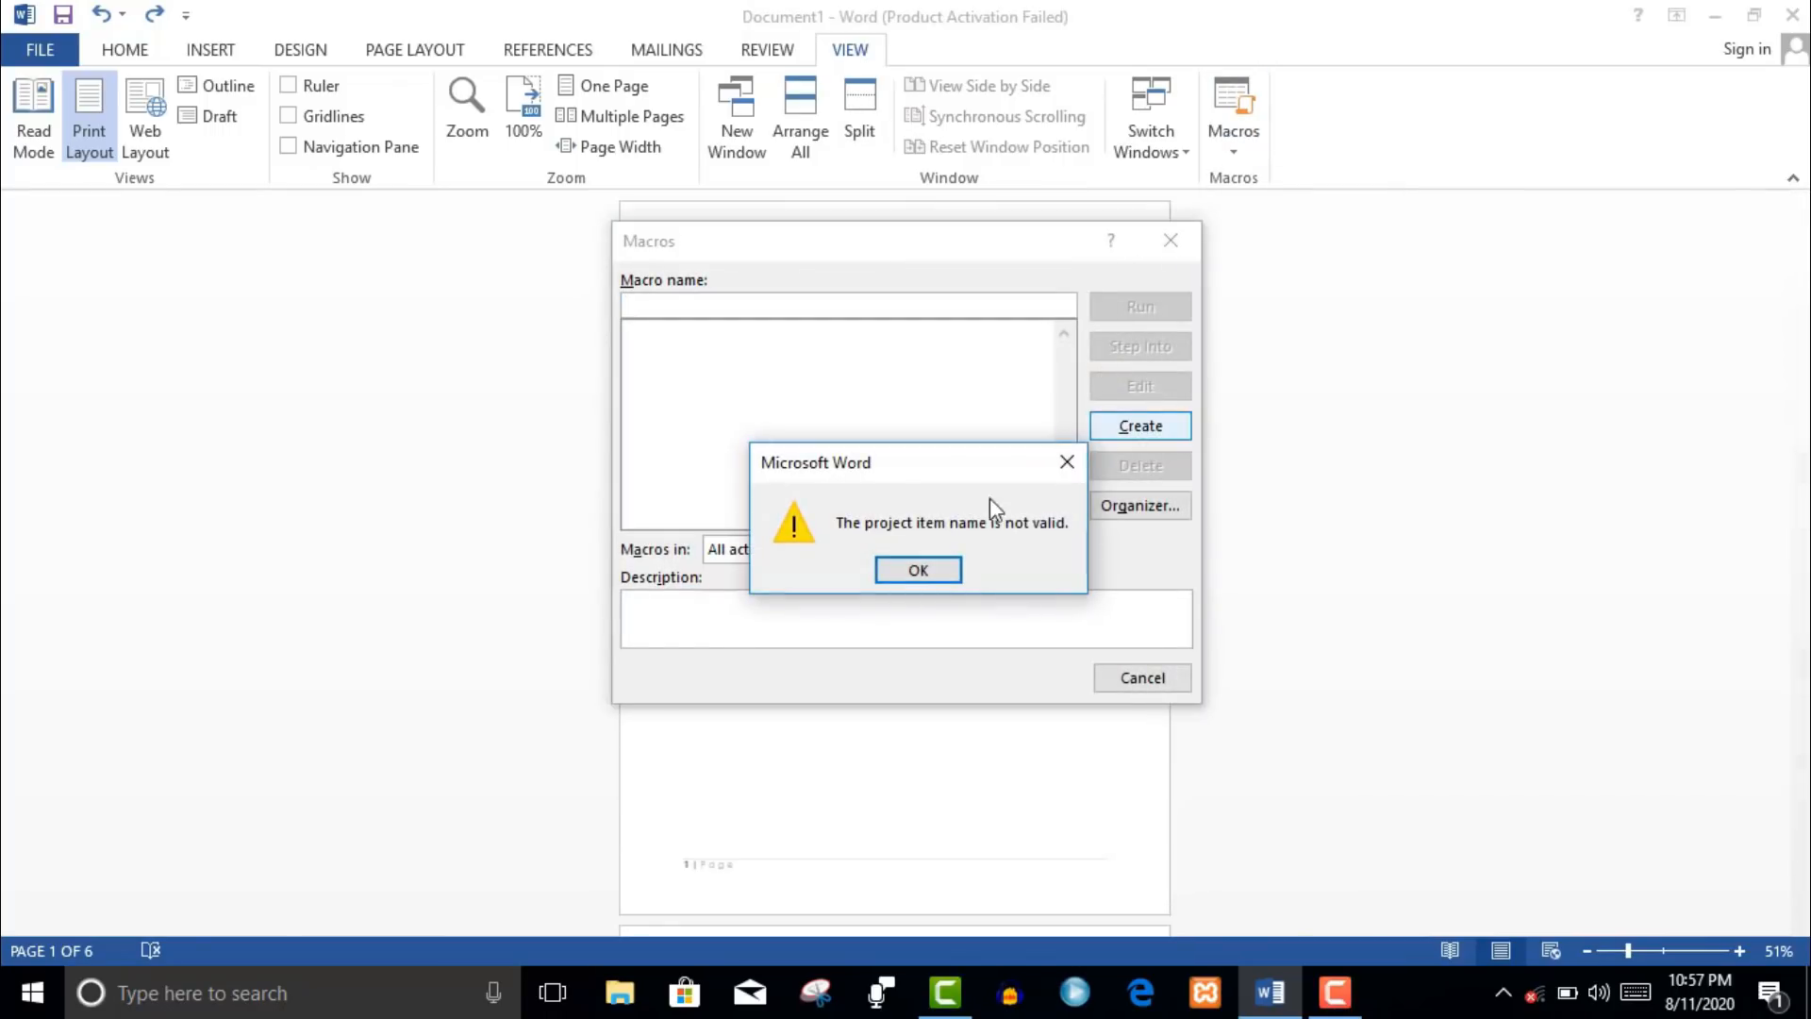
{"action": "left_click", "coordinate": [918, 569]}
{"action": "type", "text": "word1"}
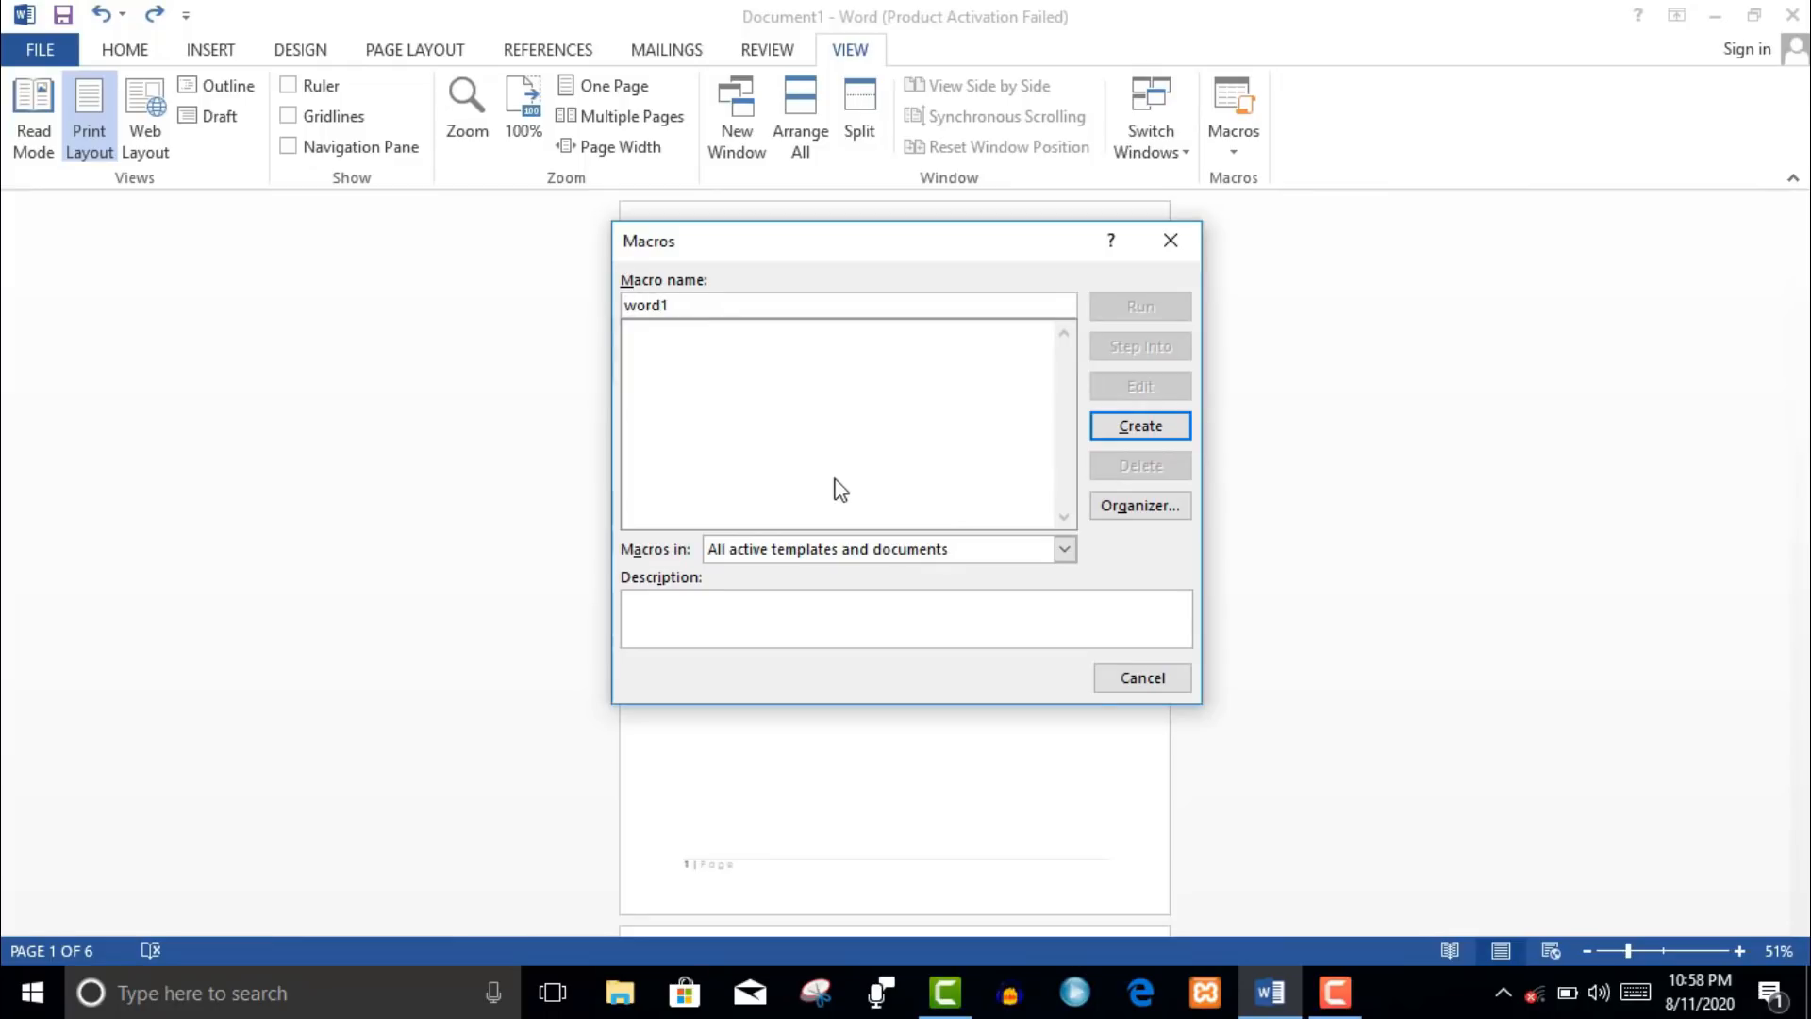
{"action": "left_click", "coordinate": [1152, 433]}
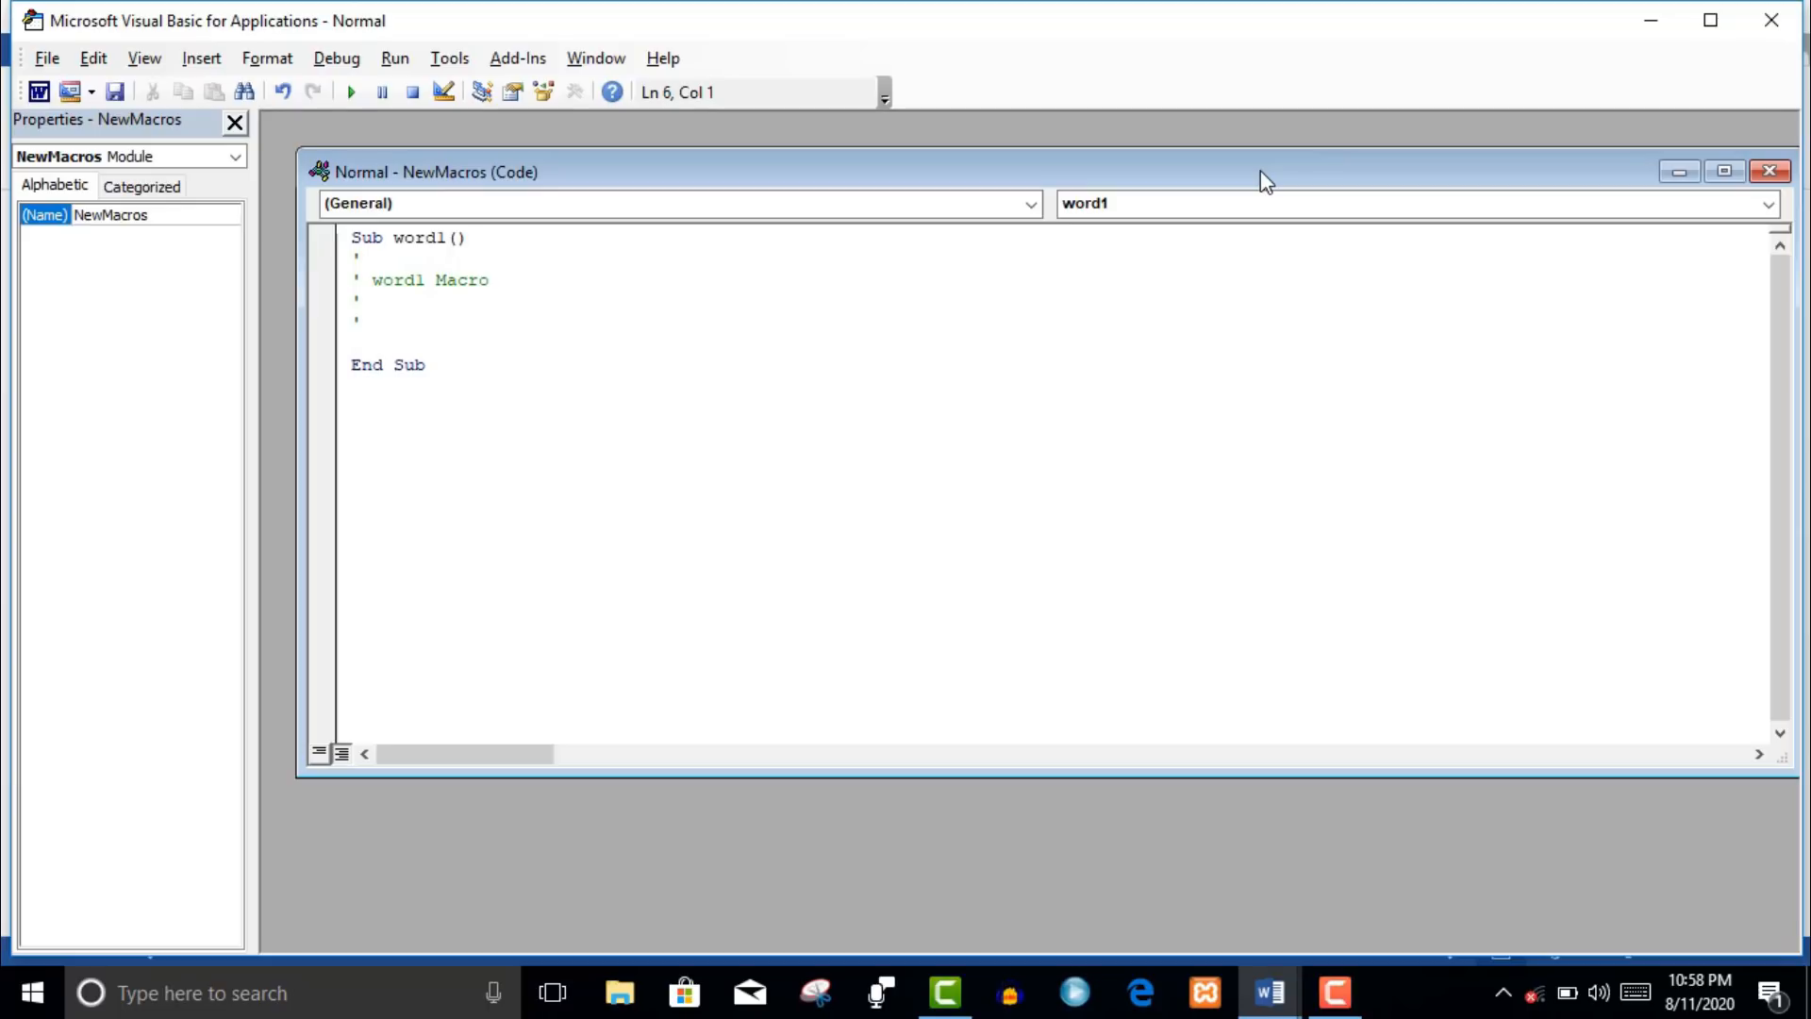
- Leave the word1 macro empty, close the Visual Basic editor, and return to the Home tab
{"action": "type", "text": "jjfj"}
{"action": "key", "text": "BackSpace"}
{"action": "key", "text": "BackSpace"}
{"action": "key", "text": "BackSpace"}
{"action": "left_click", "coordinate": [1769, 171]}
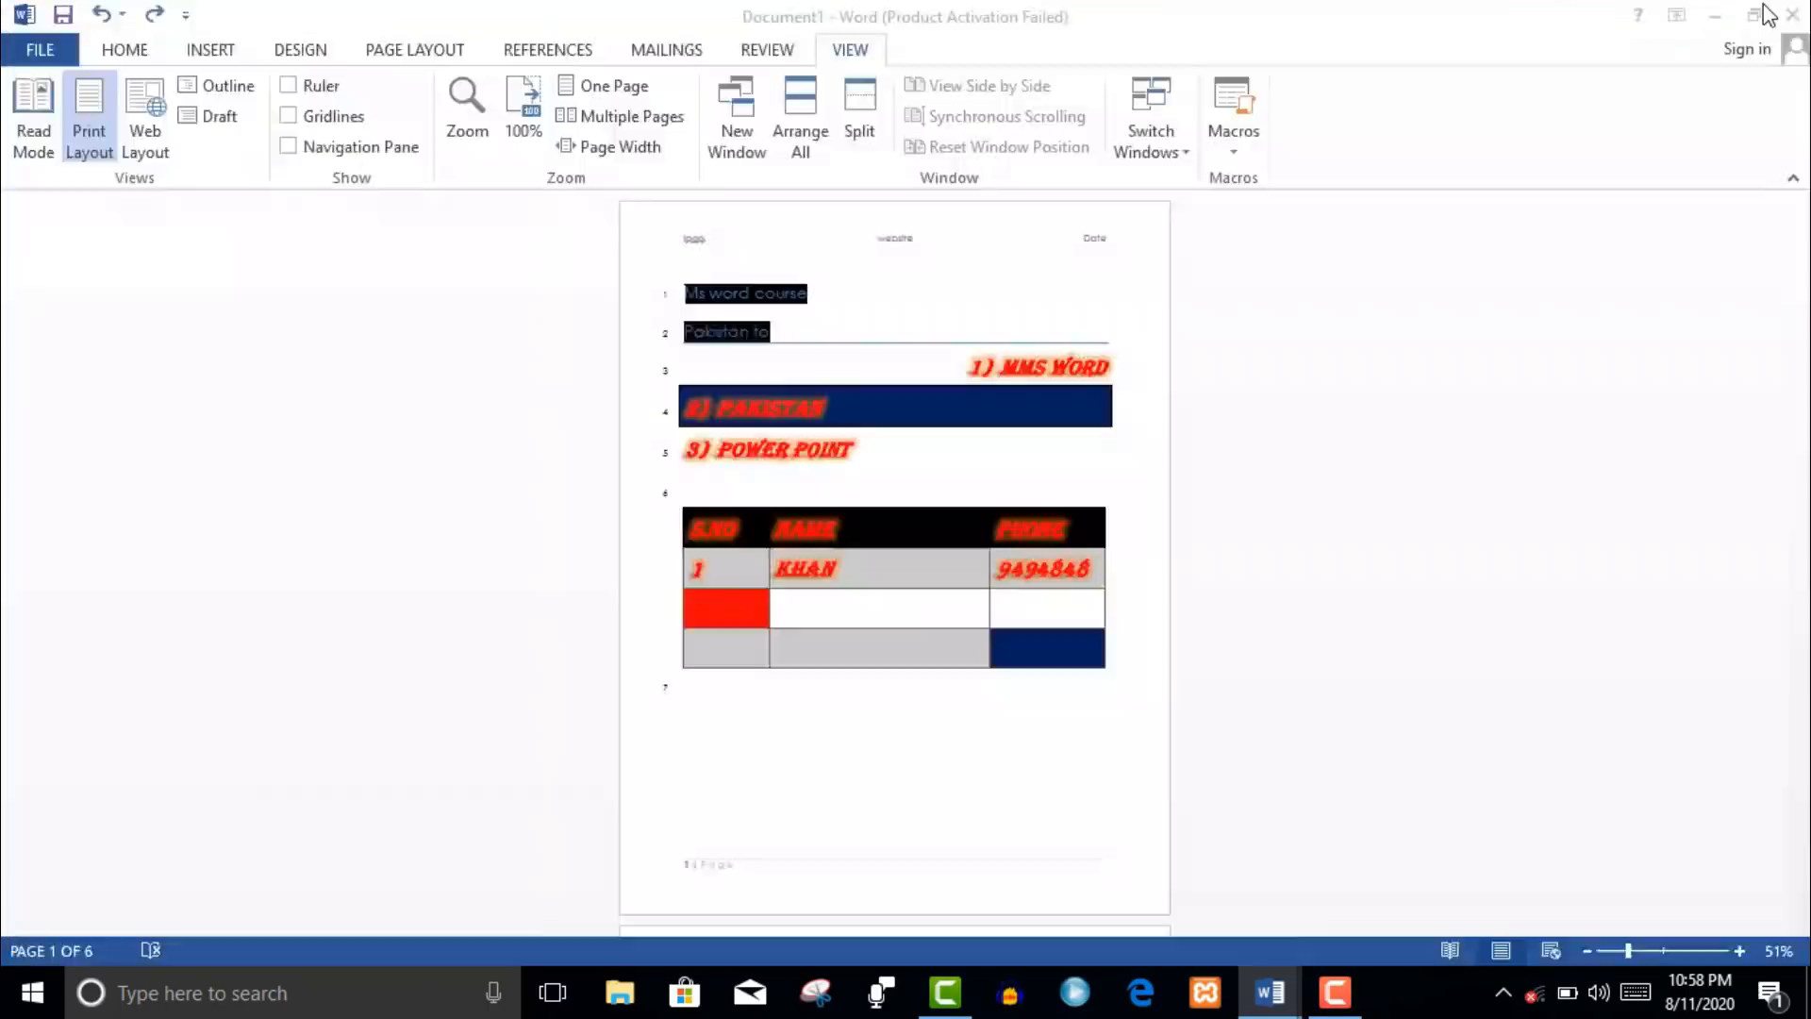
{"action": "left_click", "coordinate": [1770, 20]}
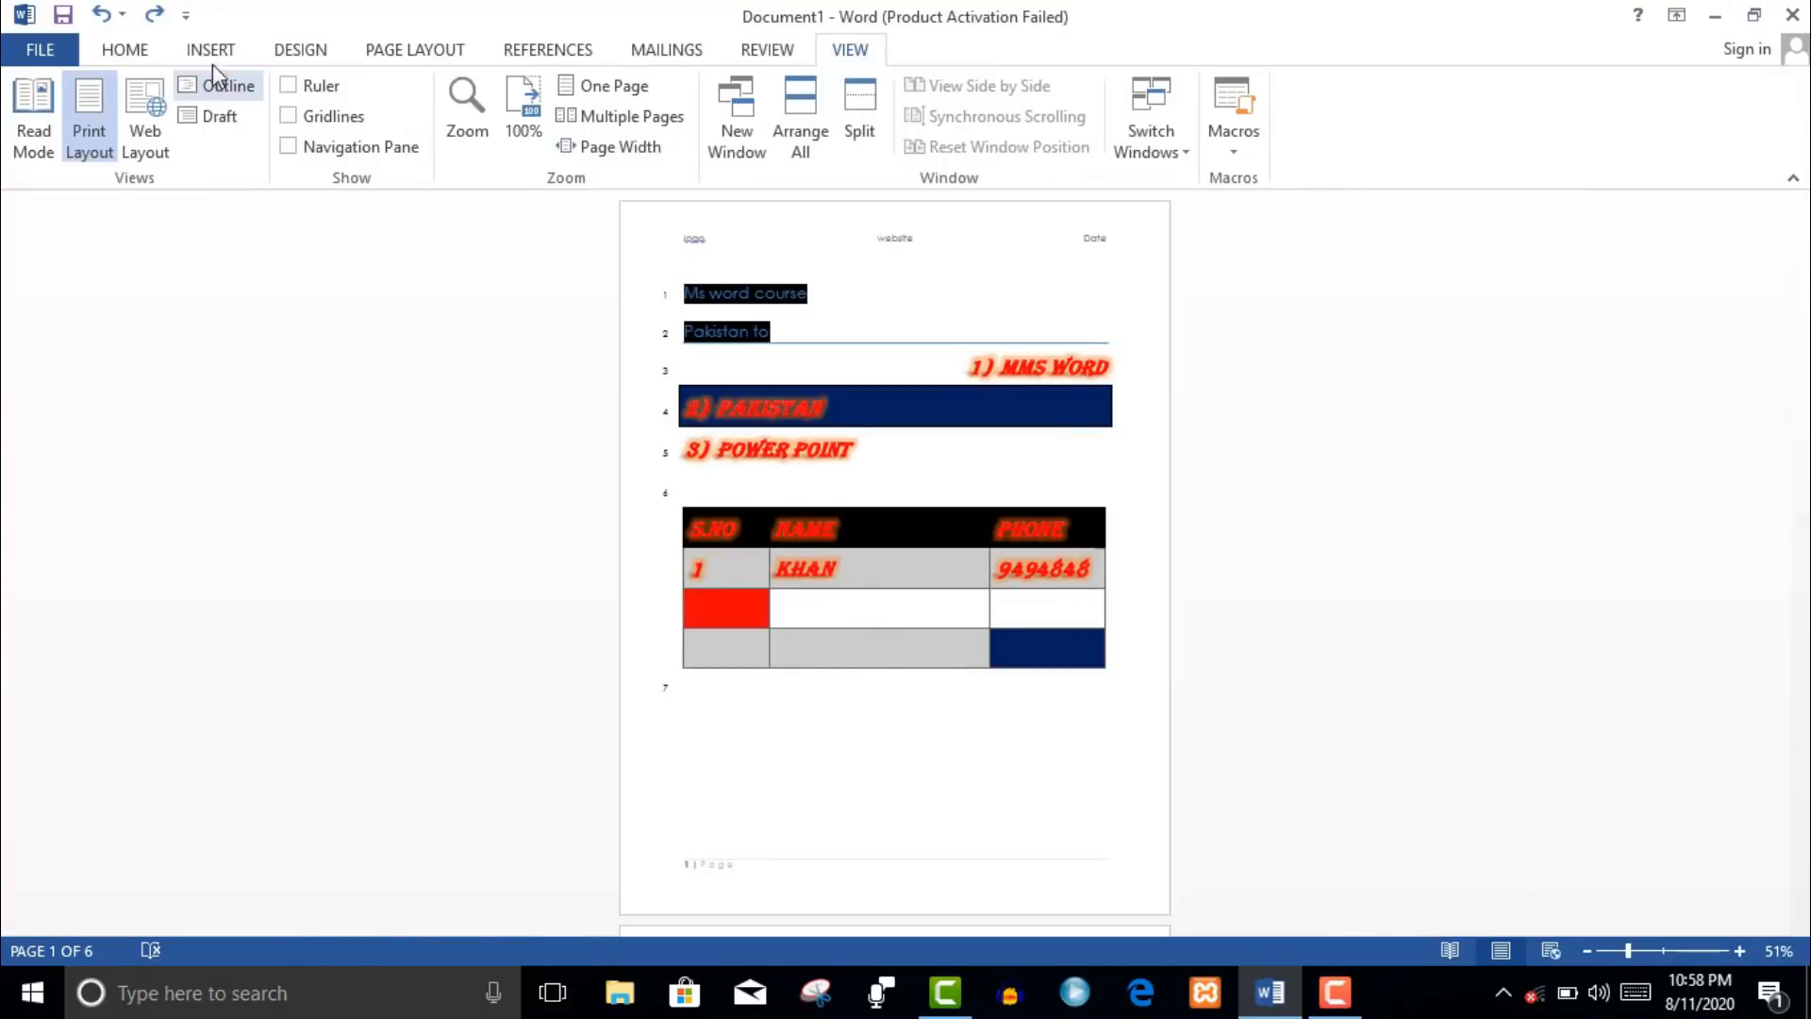
{"action": "left_click", "coordinate": [126, 50]}
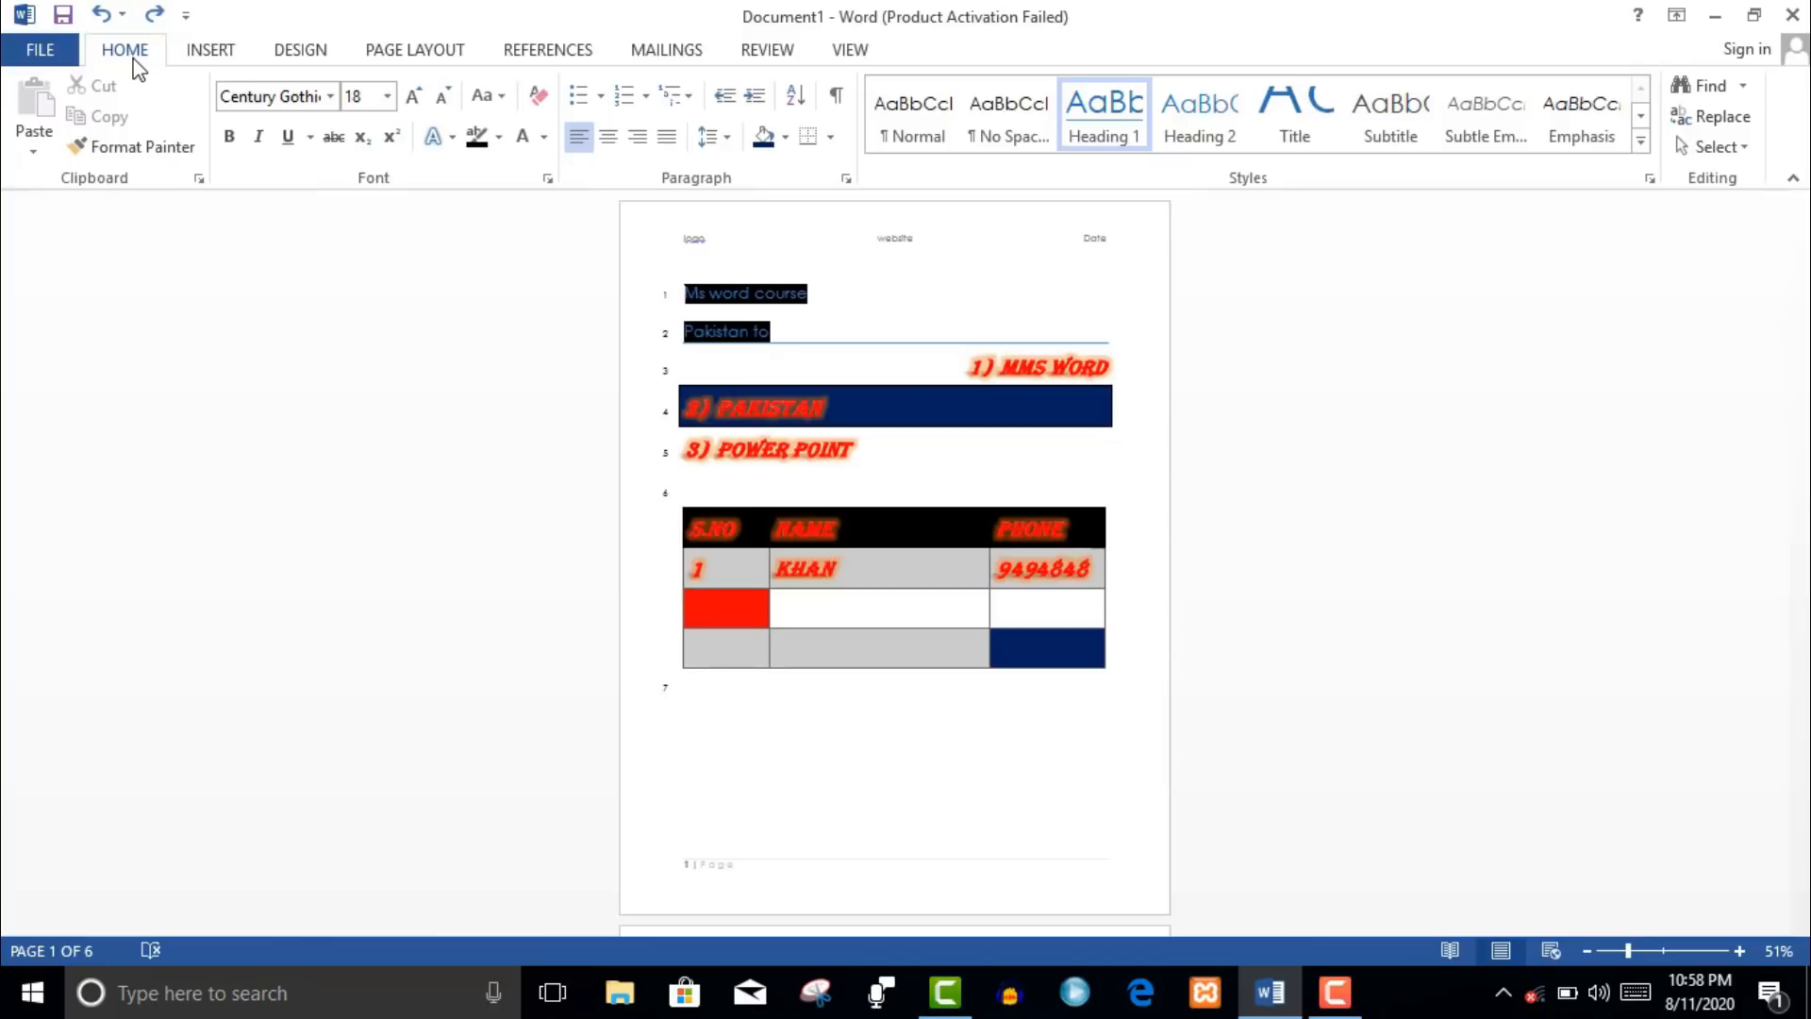
- Save the document to the Desktop as Word Document 'Ms word complete'
{"action": "left_click", "coordinate": [52, 50]}
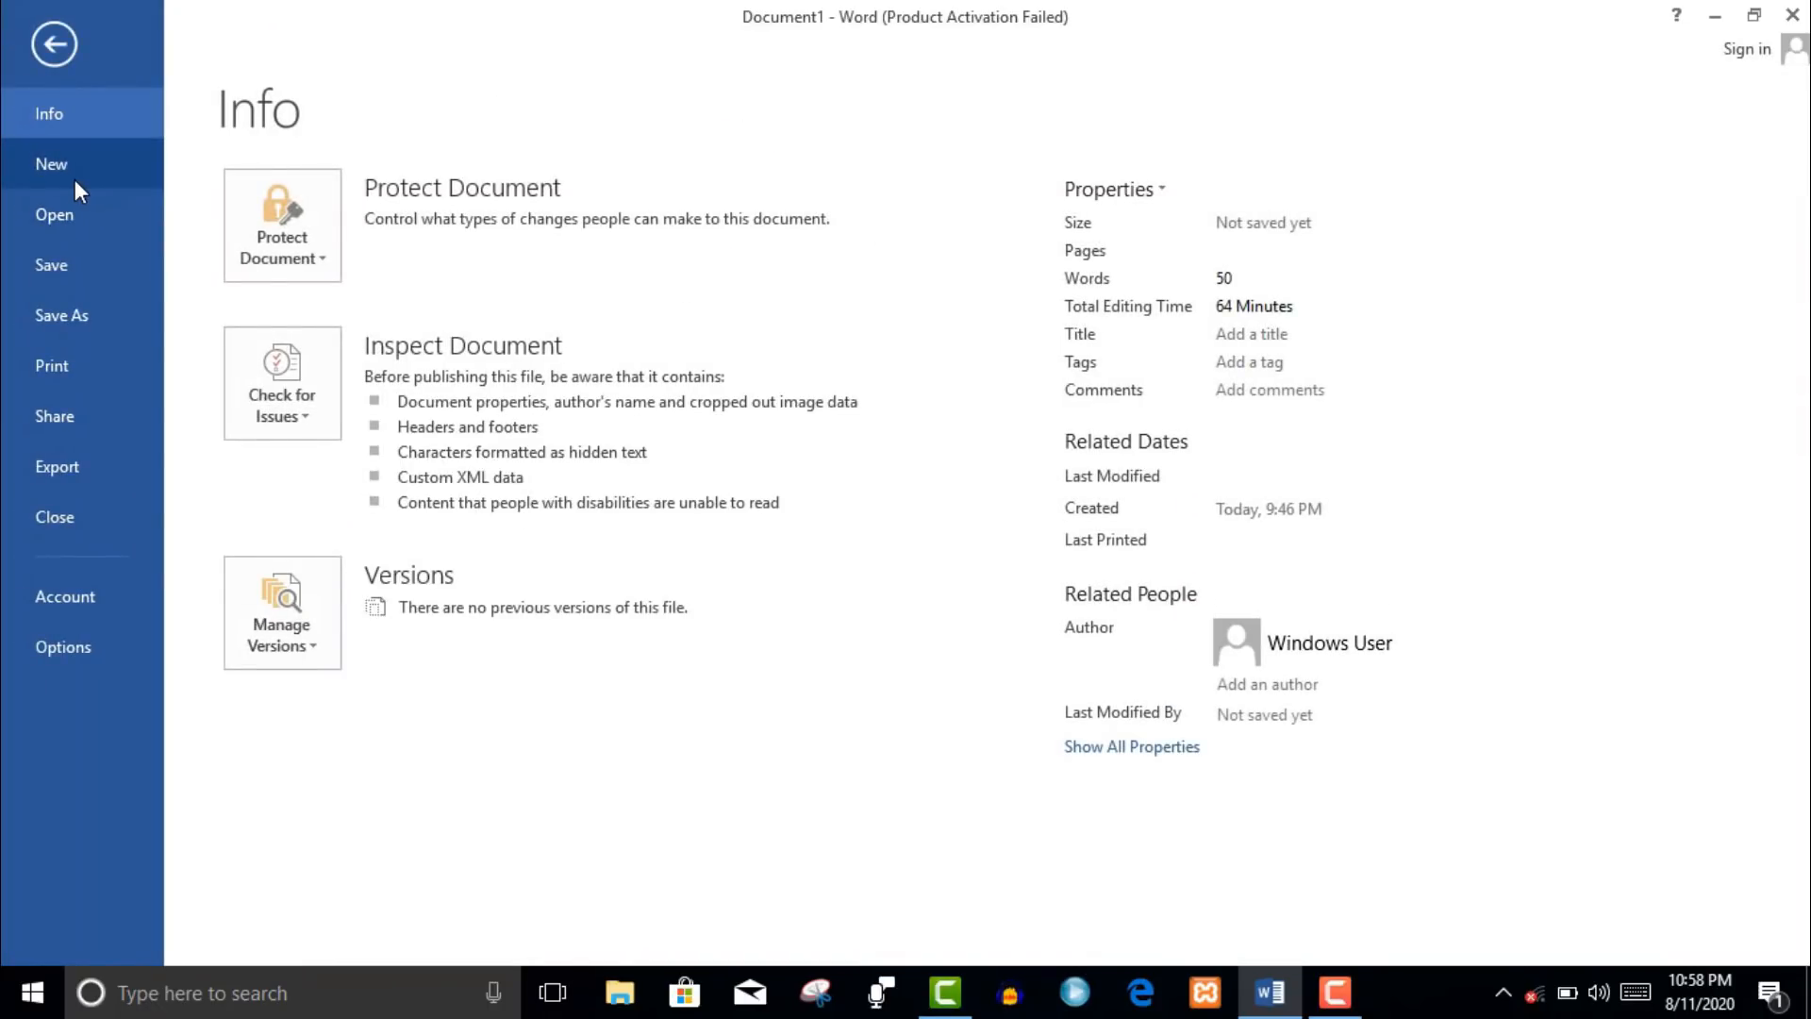
{"action": "left_click", "coordinate": [78, 284]}
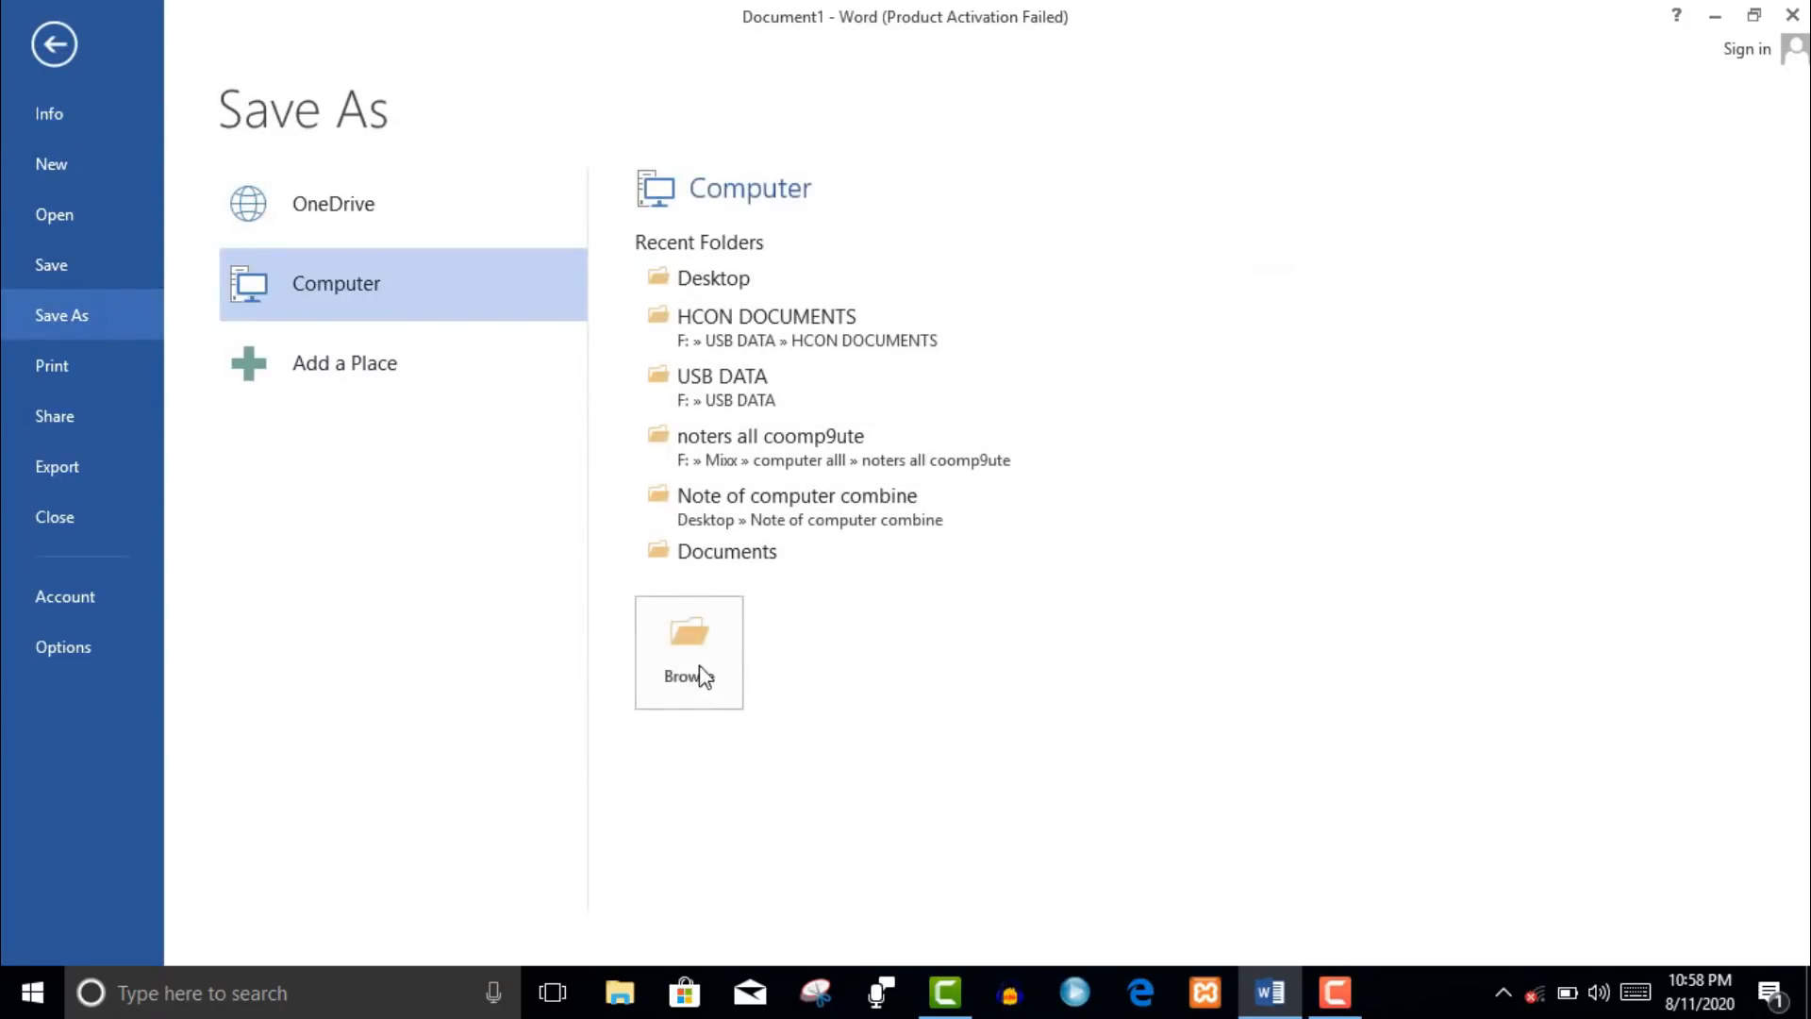
{"action": "left_click", "coordinate": [692, 654]}
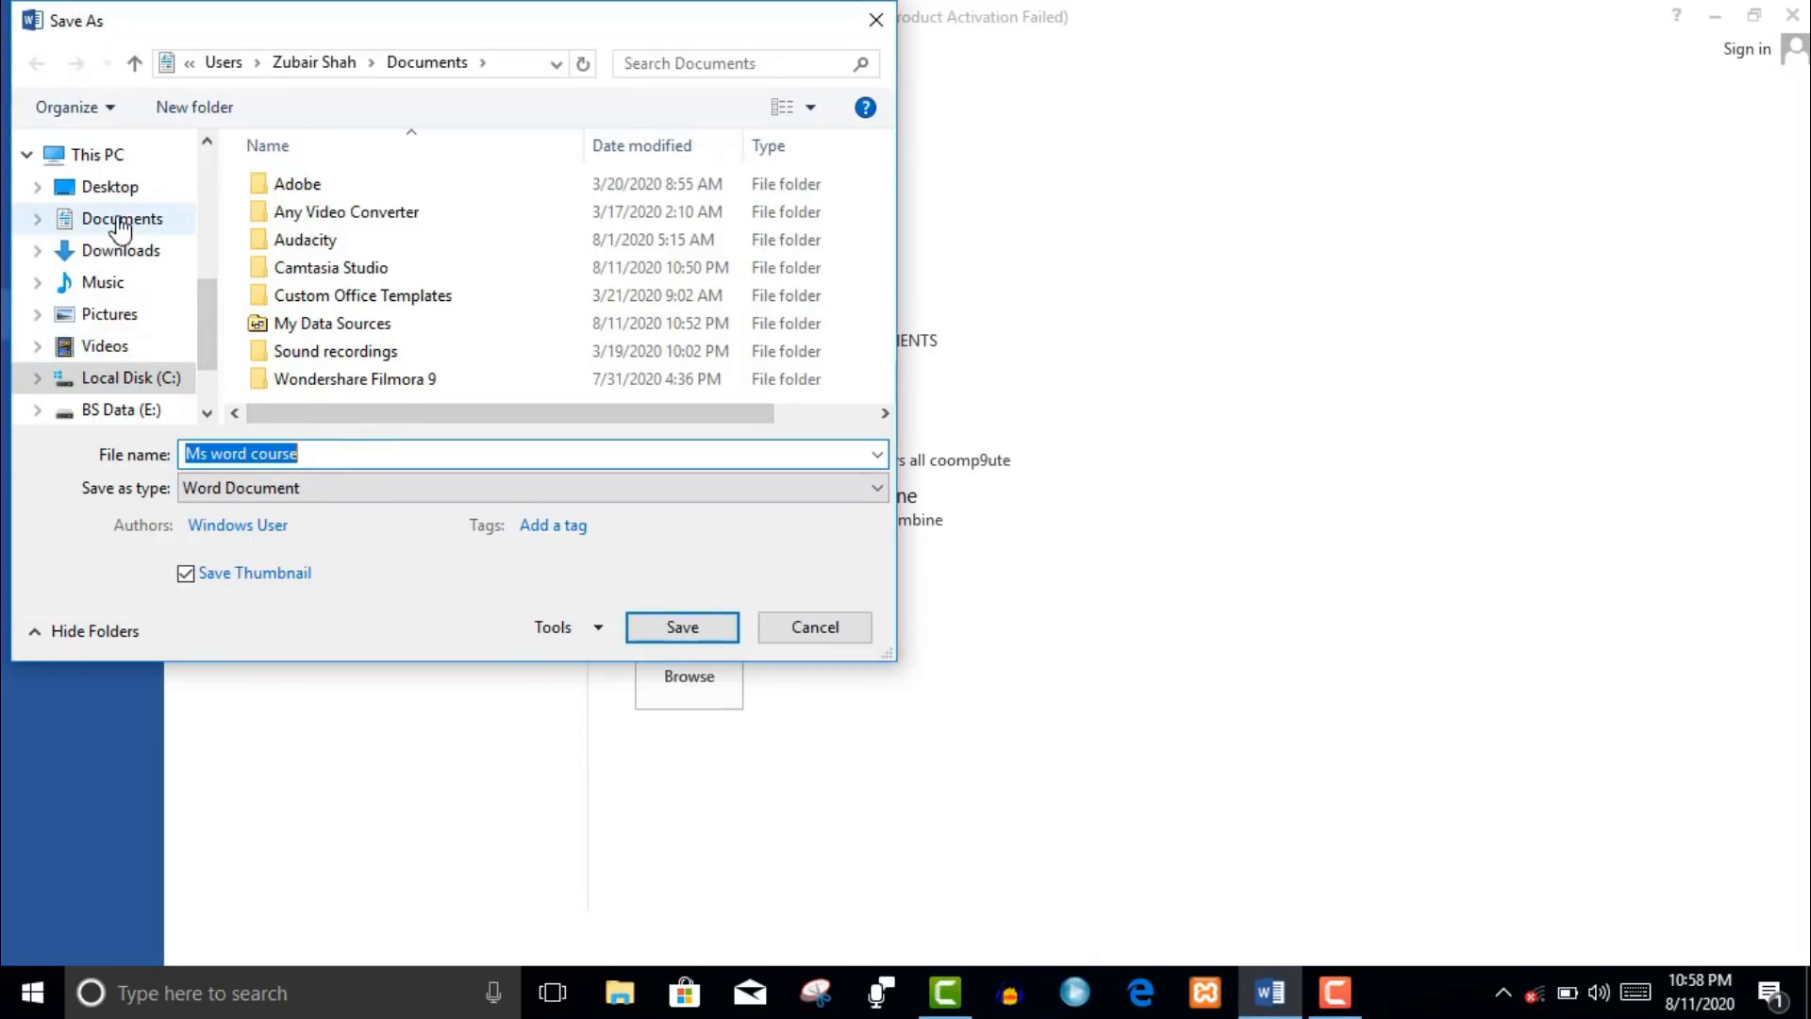
{"action": "left_click", "coordinate": [123, 189]}
{"action": "left_click", "coordinate": [366, 455]}
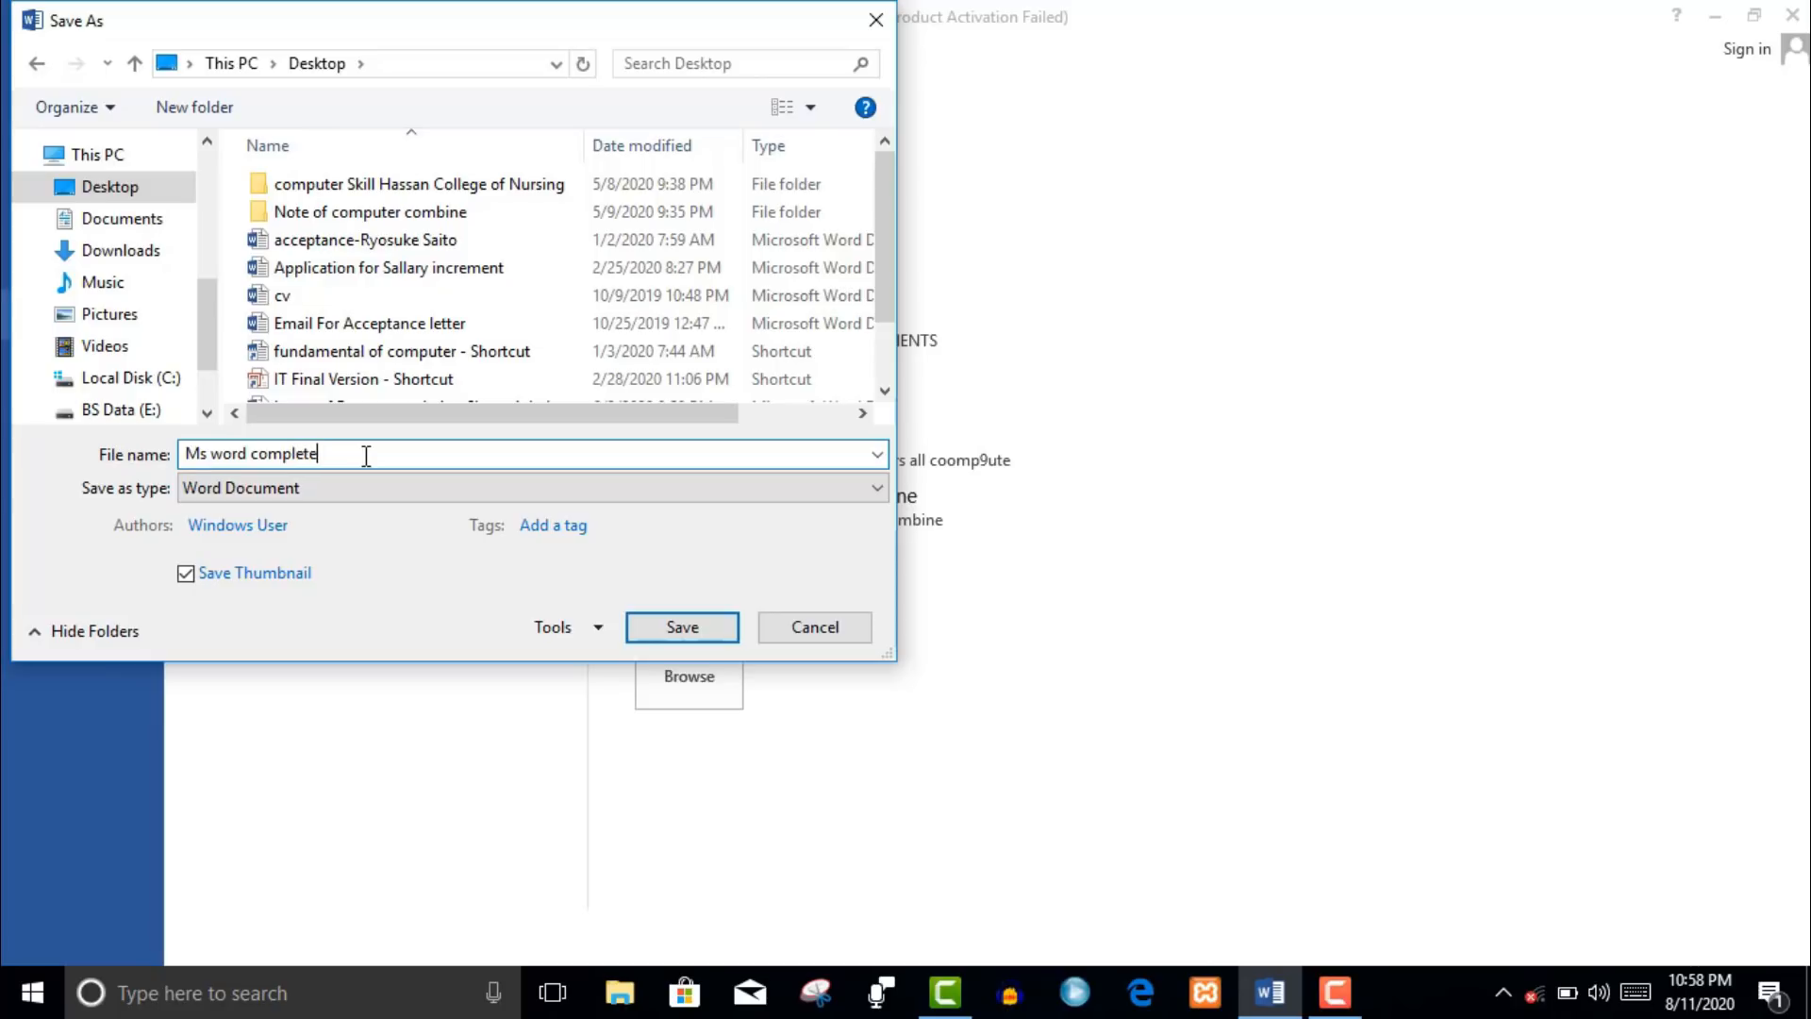
{"action": "left_click", "coordinate": [479, 489]}
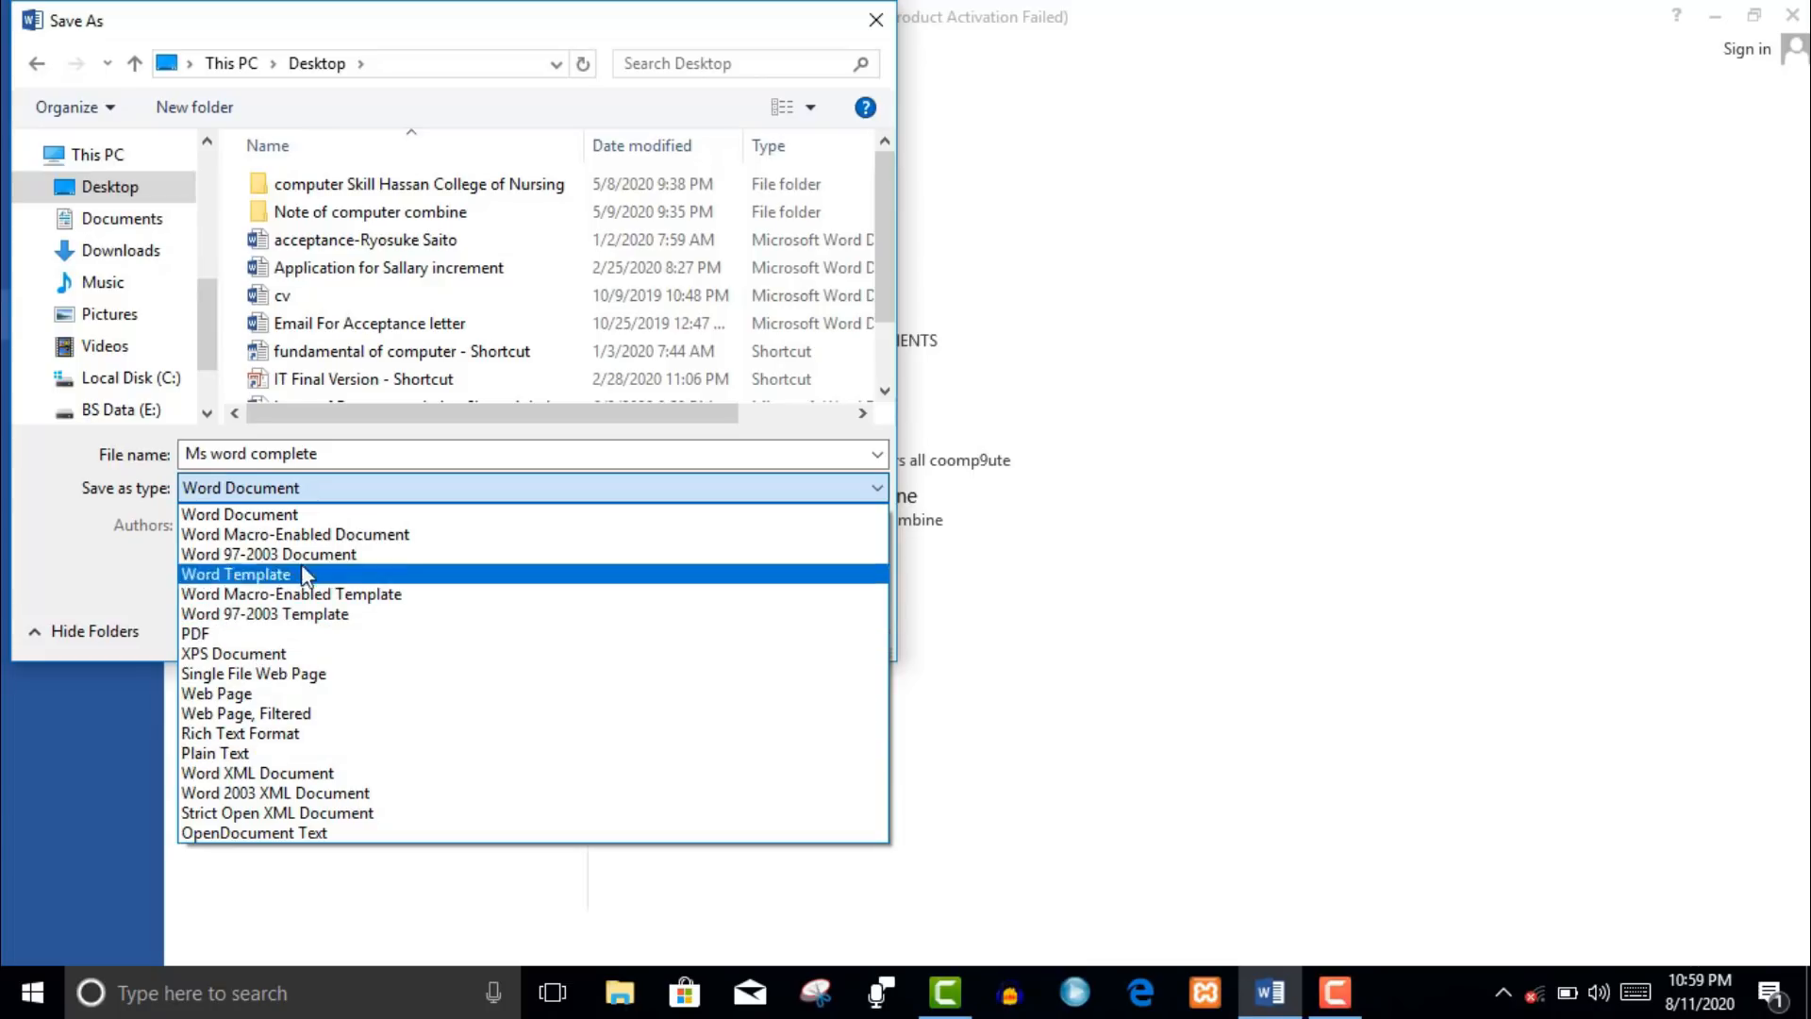
{"action": "left_click", "coordinate": [295, 481]}
{"action": "left_click", "coordinate": [679, 627]}
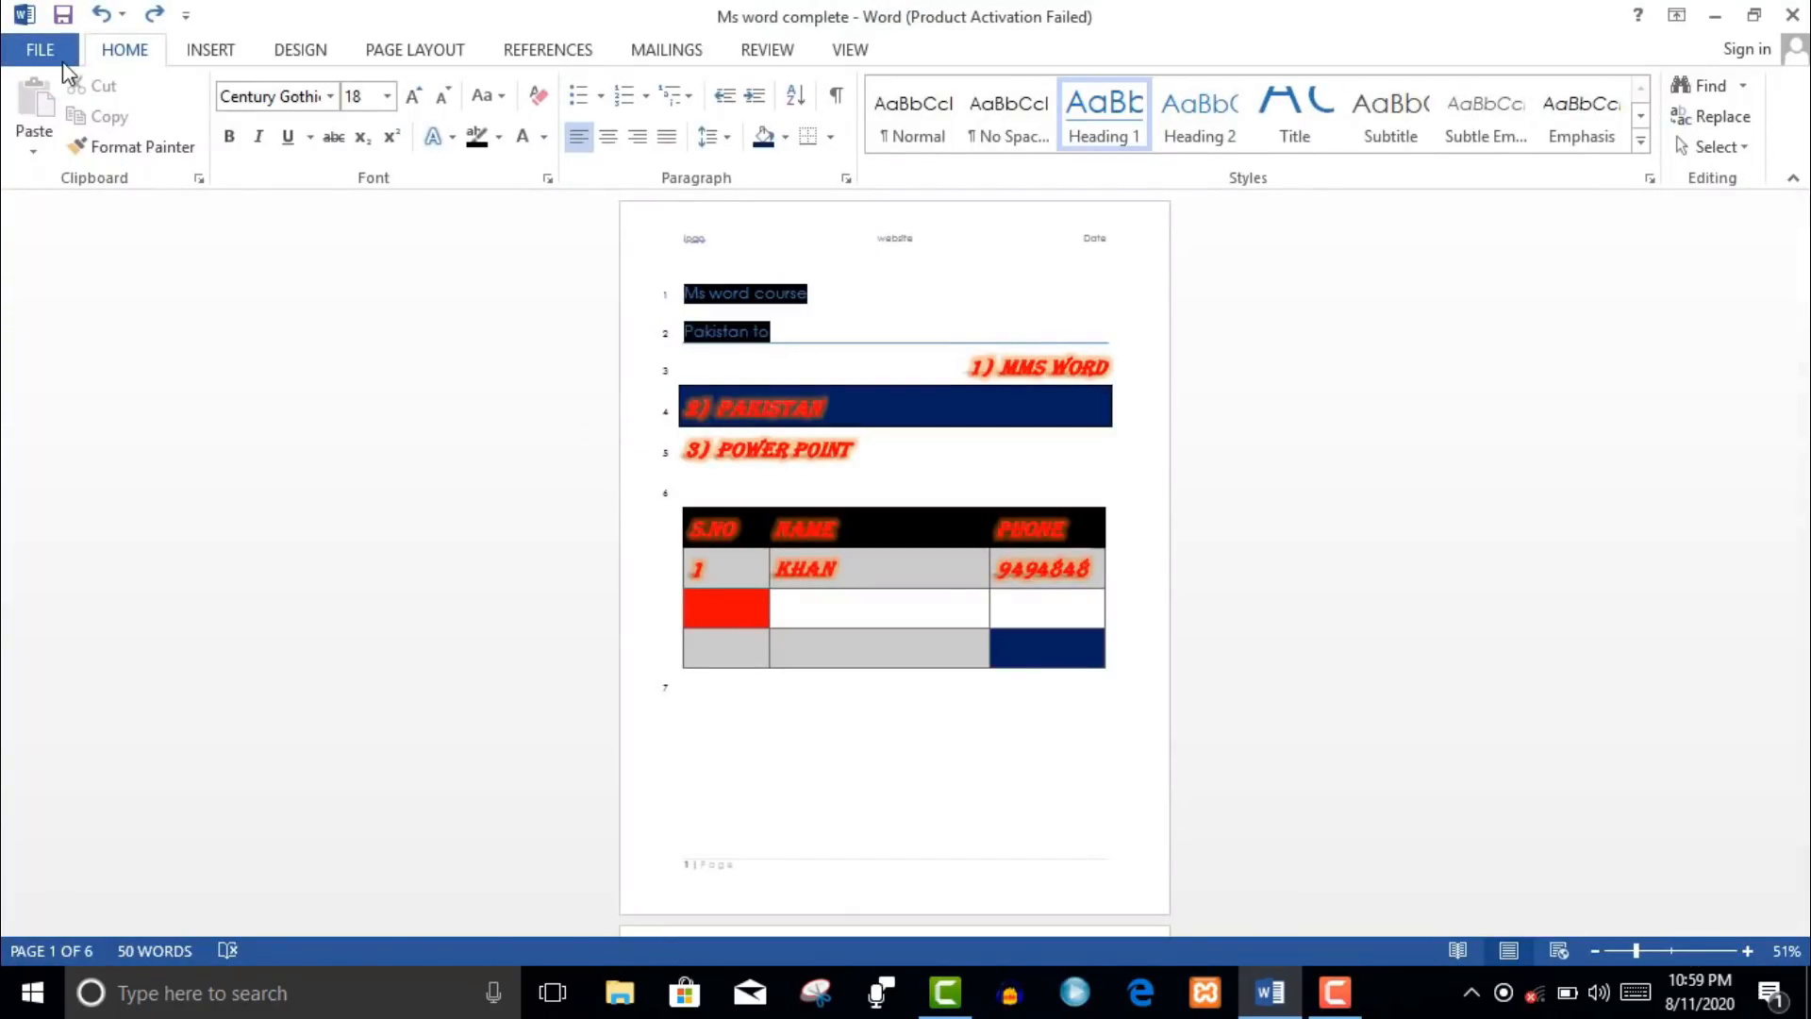
{"action": "left_click", "coordinate": [41, 50]}
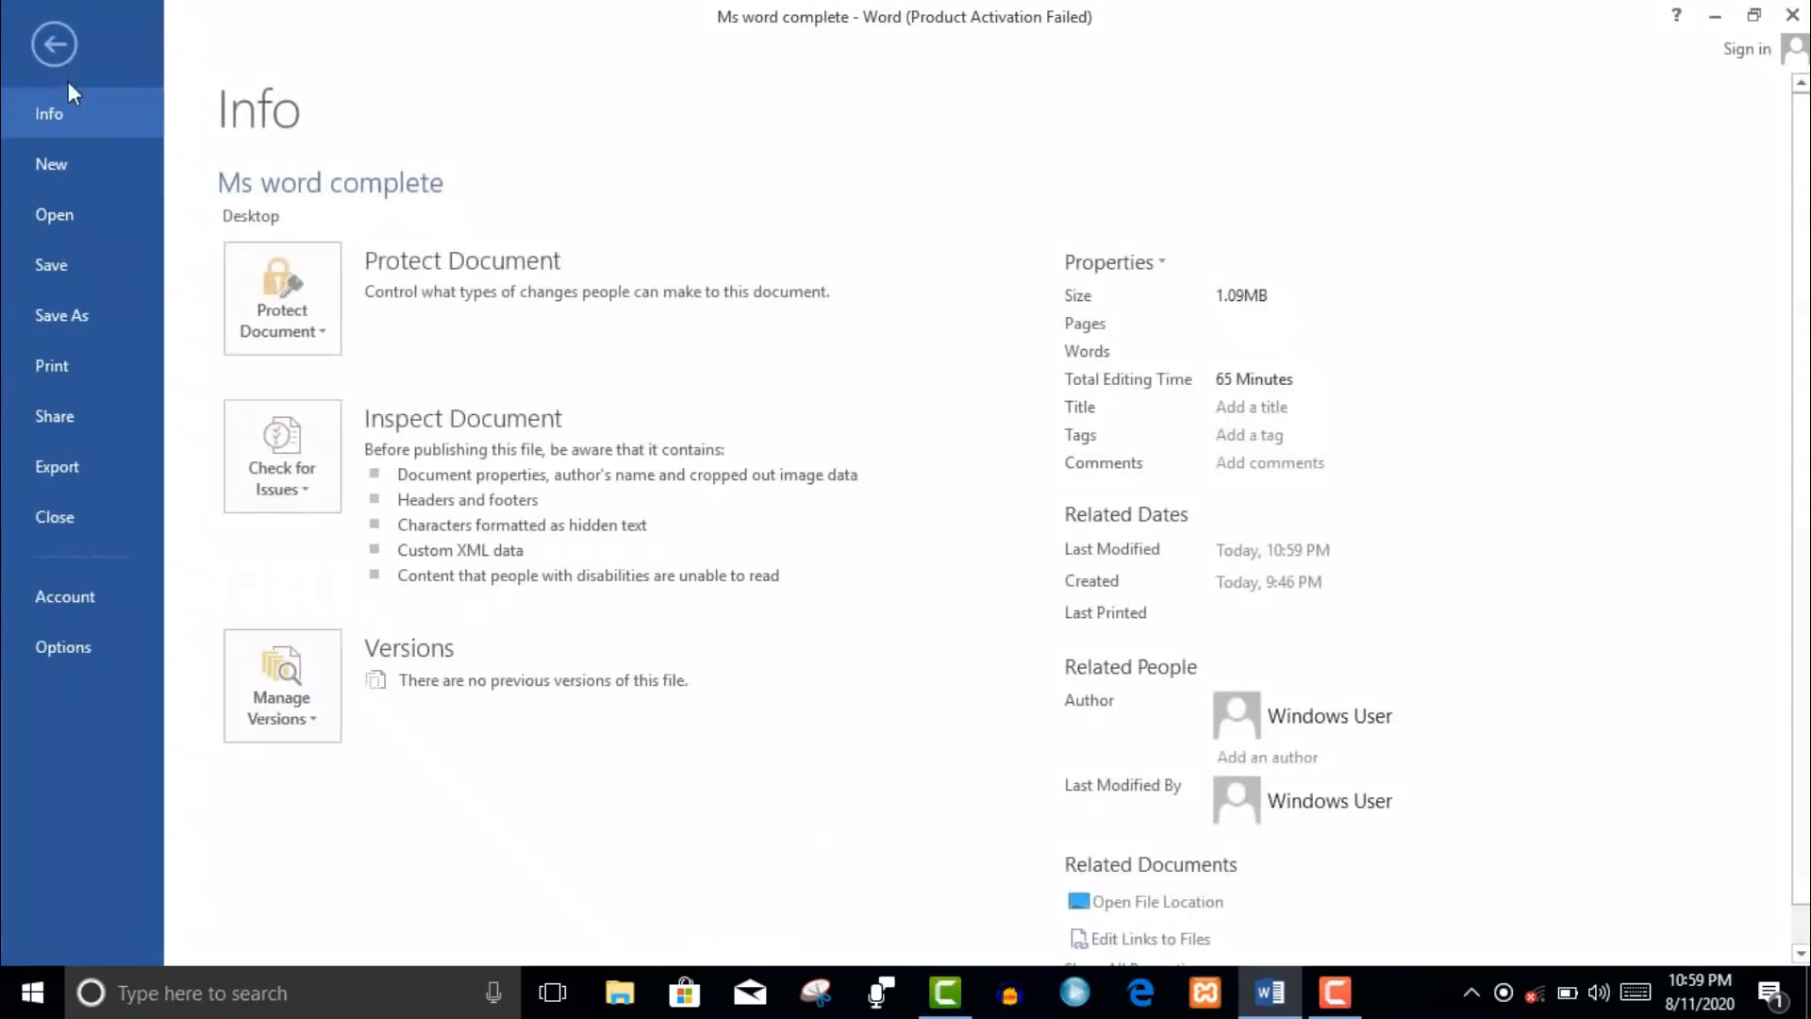
- Create a new blank document, then go to the Open page
{"action": "left_click", "coordinate": [75, 186]}
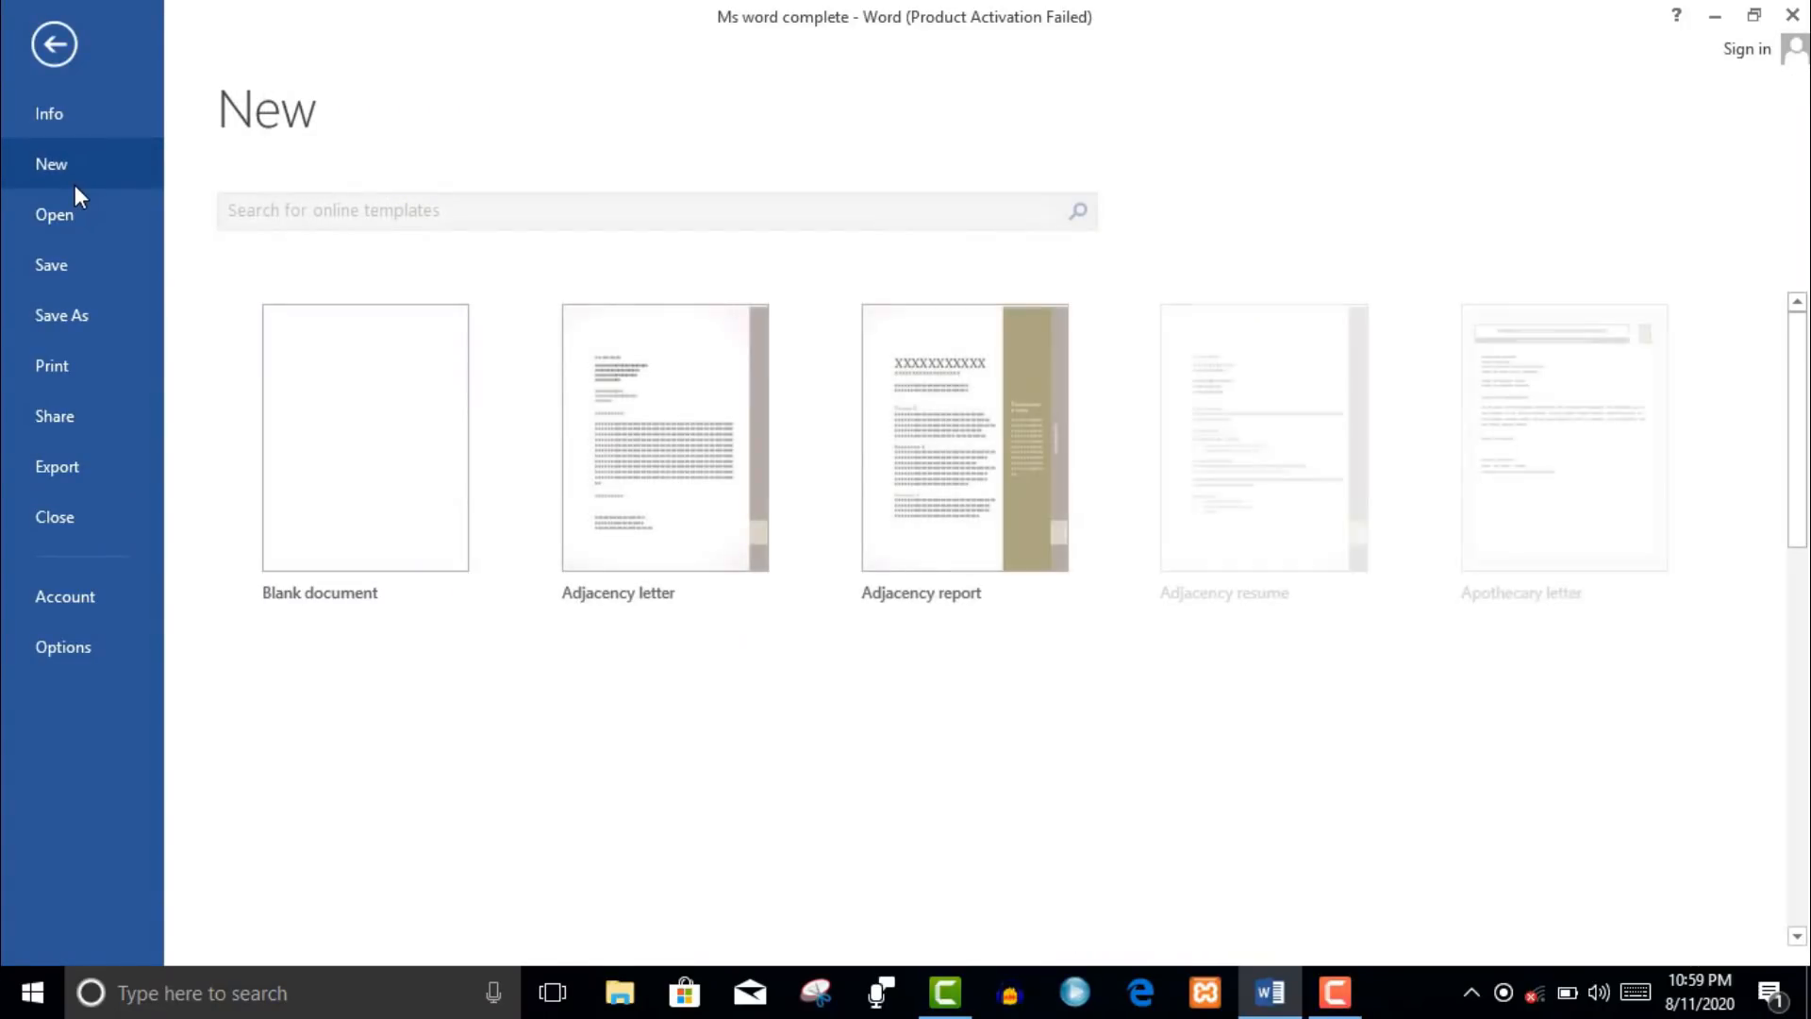
{"action": "left_click", "coordinate": [272, 468]}
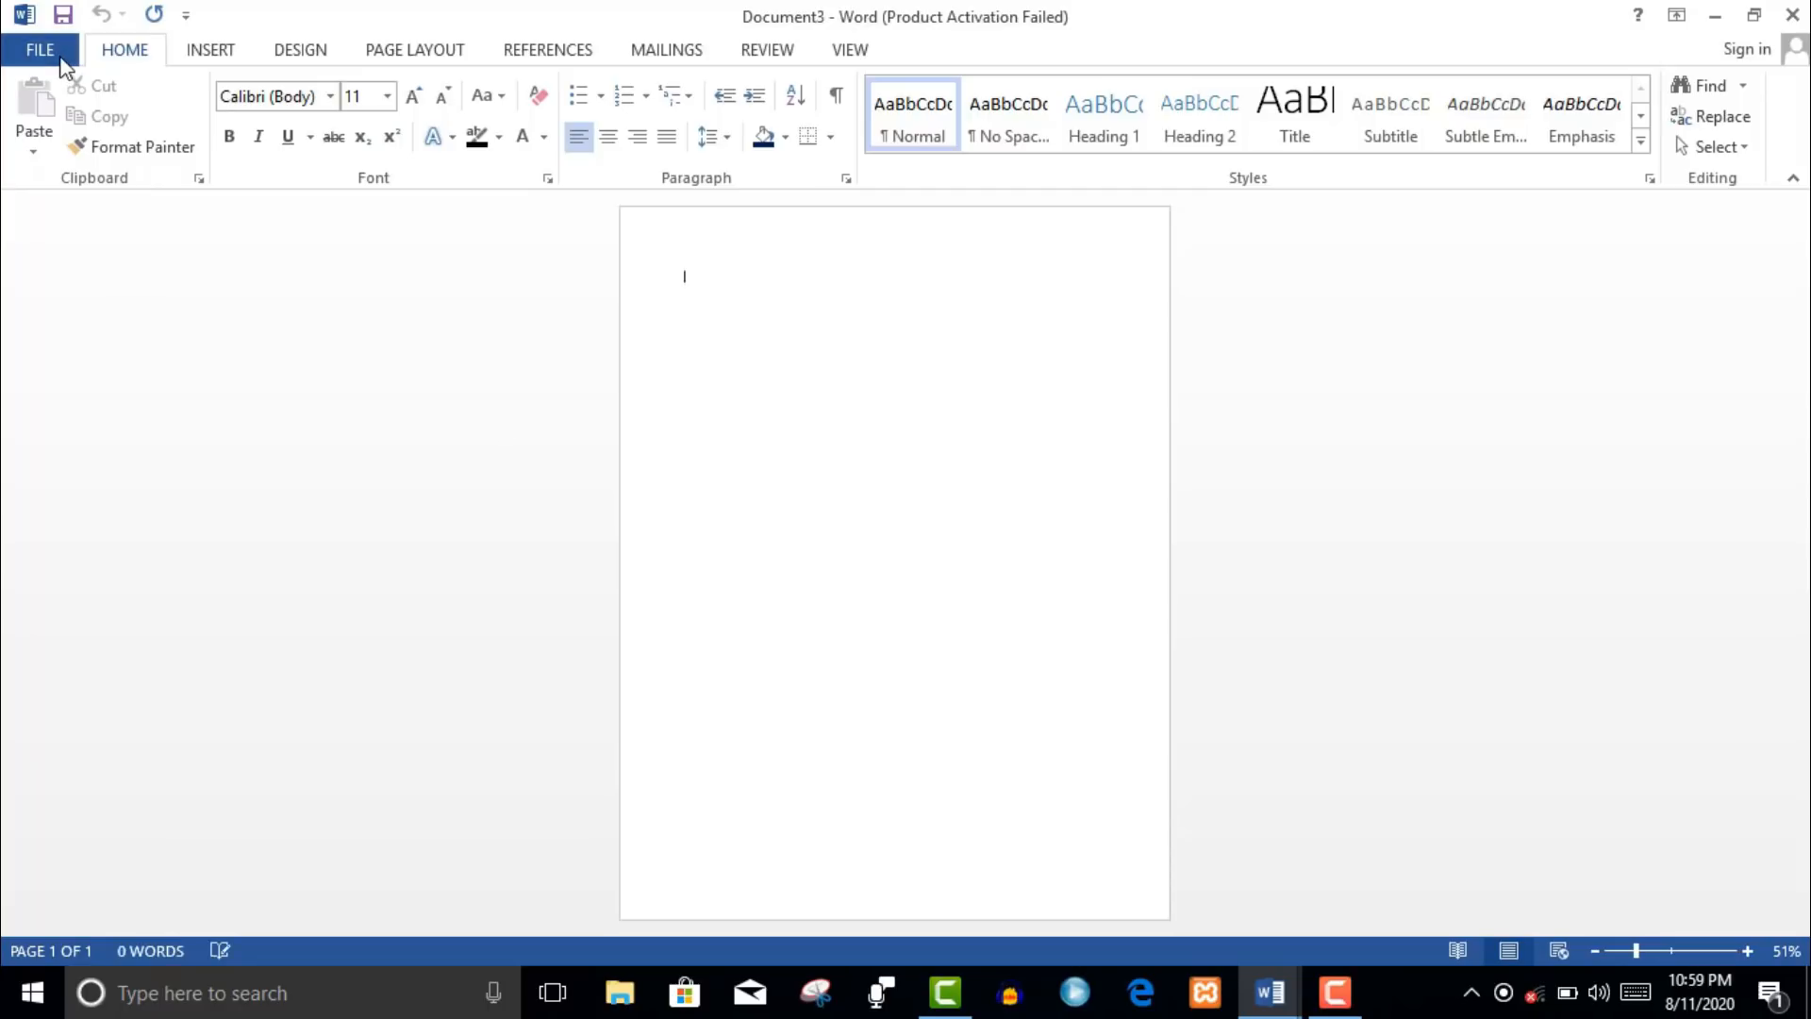
{"action": "left_click", "coordinate": [62, 60]}
{"action": "left_click", "coordinate": [82, 230]}
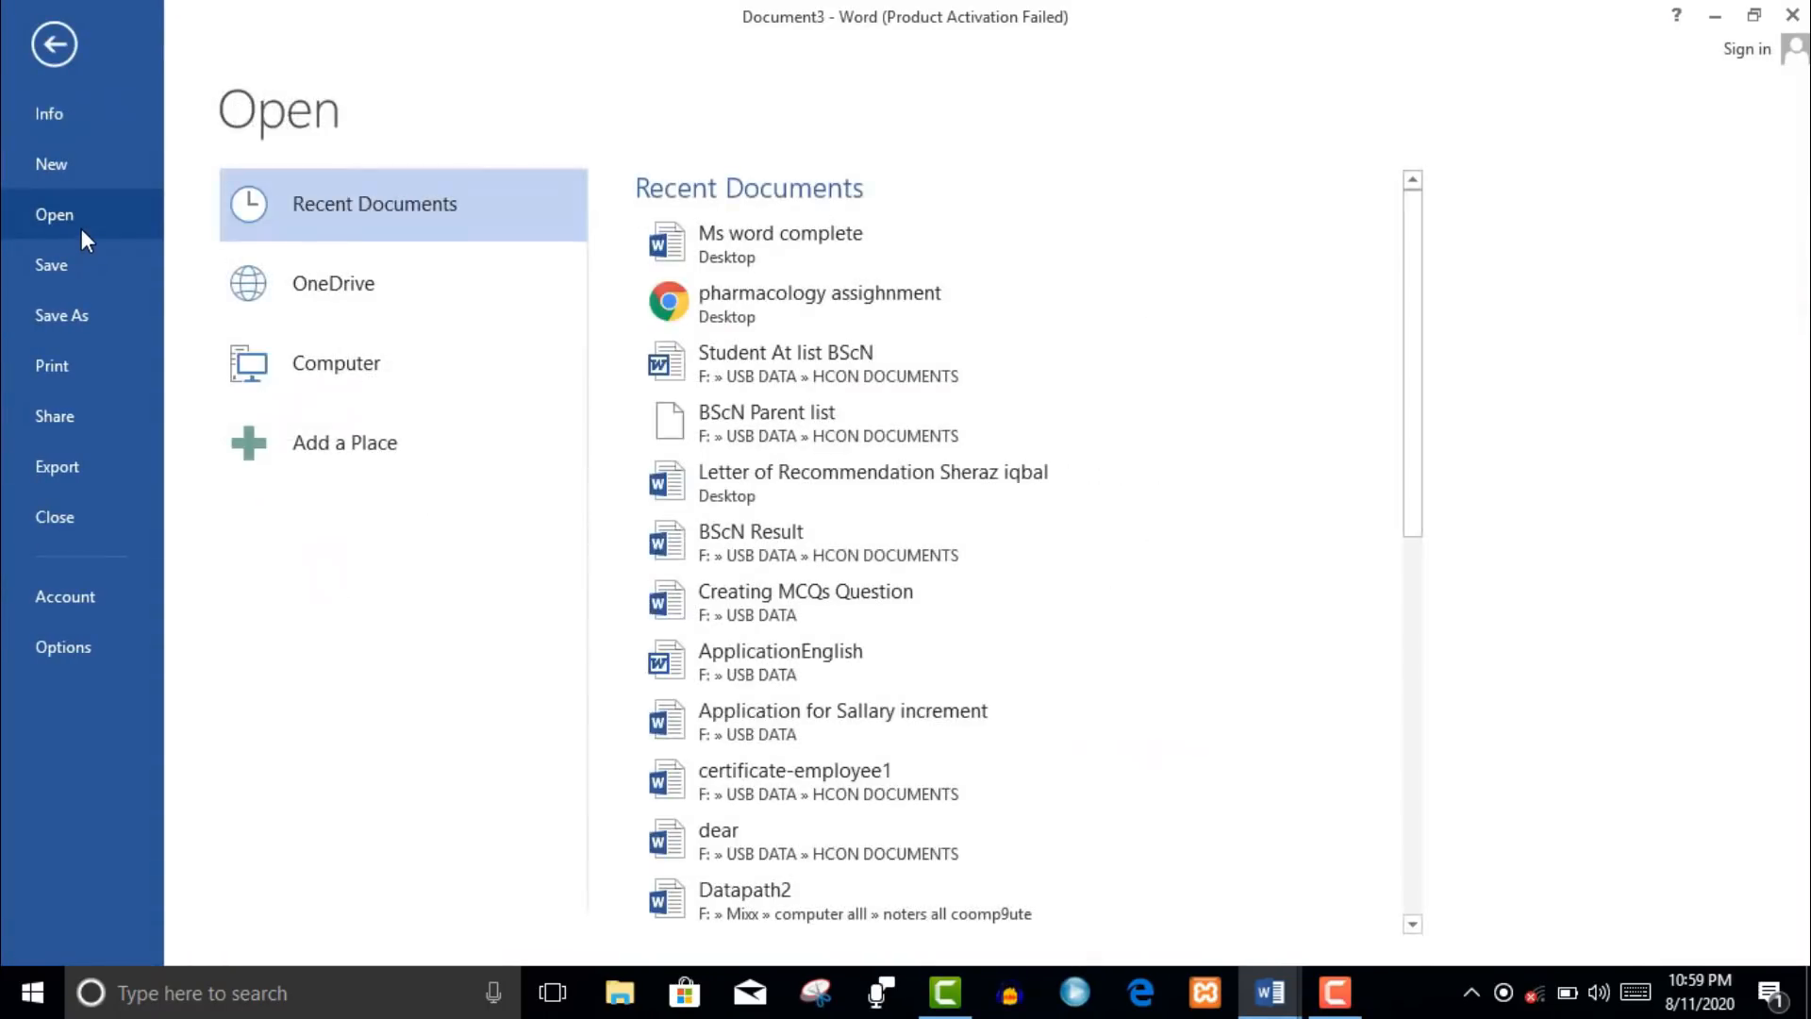
- Browse the Desktop and open 'Ms word complete'
{"action": "left_click", "coordinate": [382, 365]}
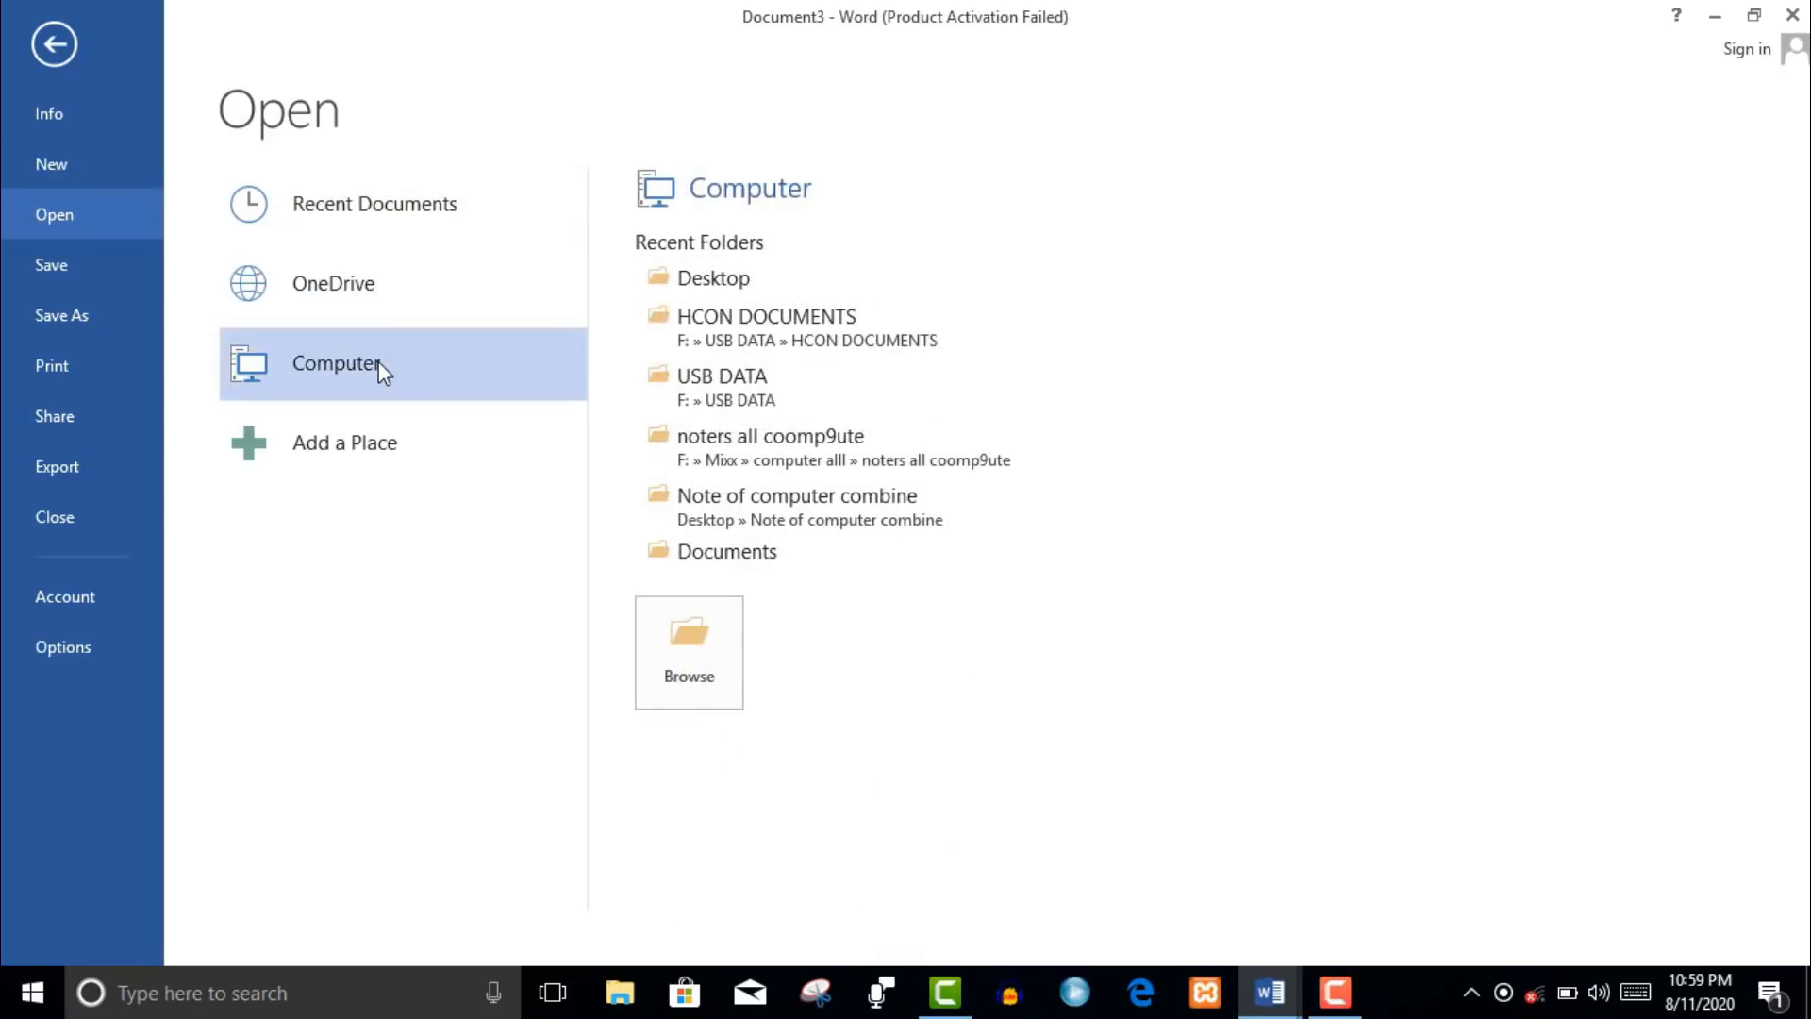
{"action": "left_click", "coordinate": [701, 676]}
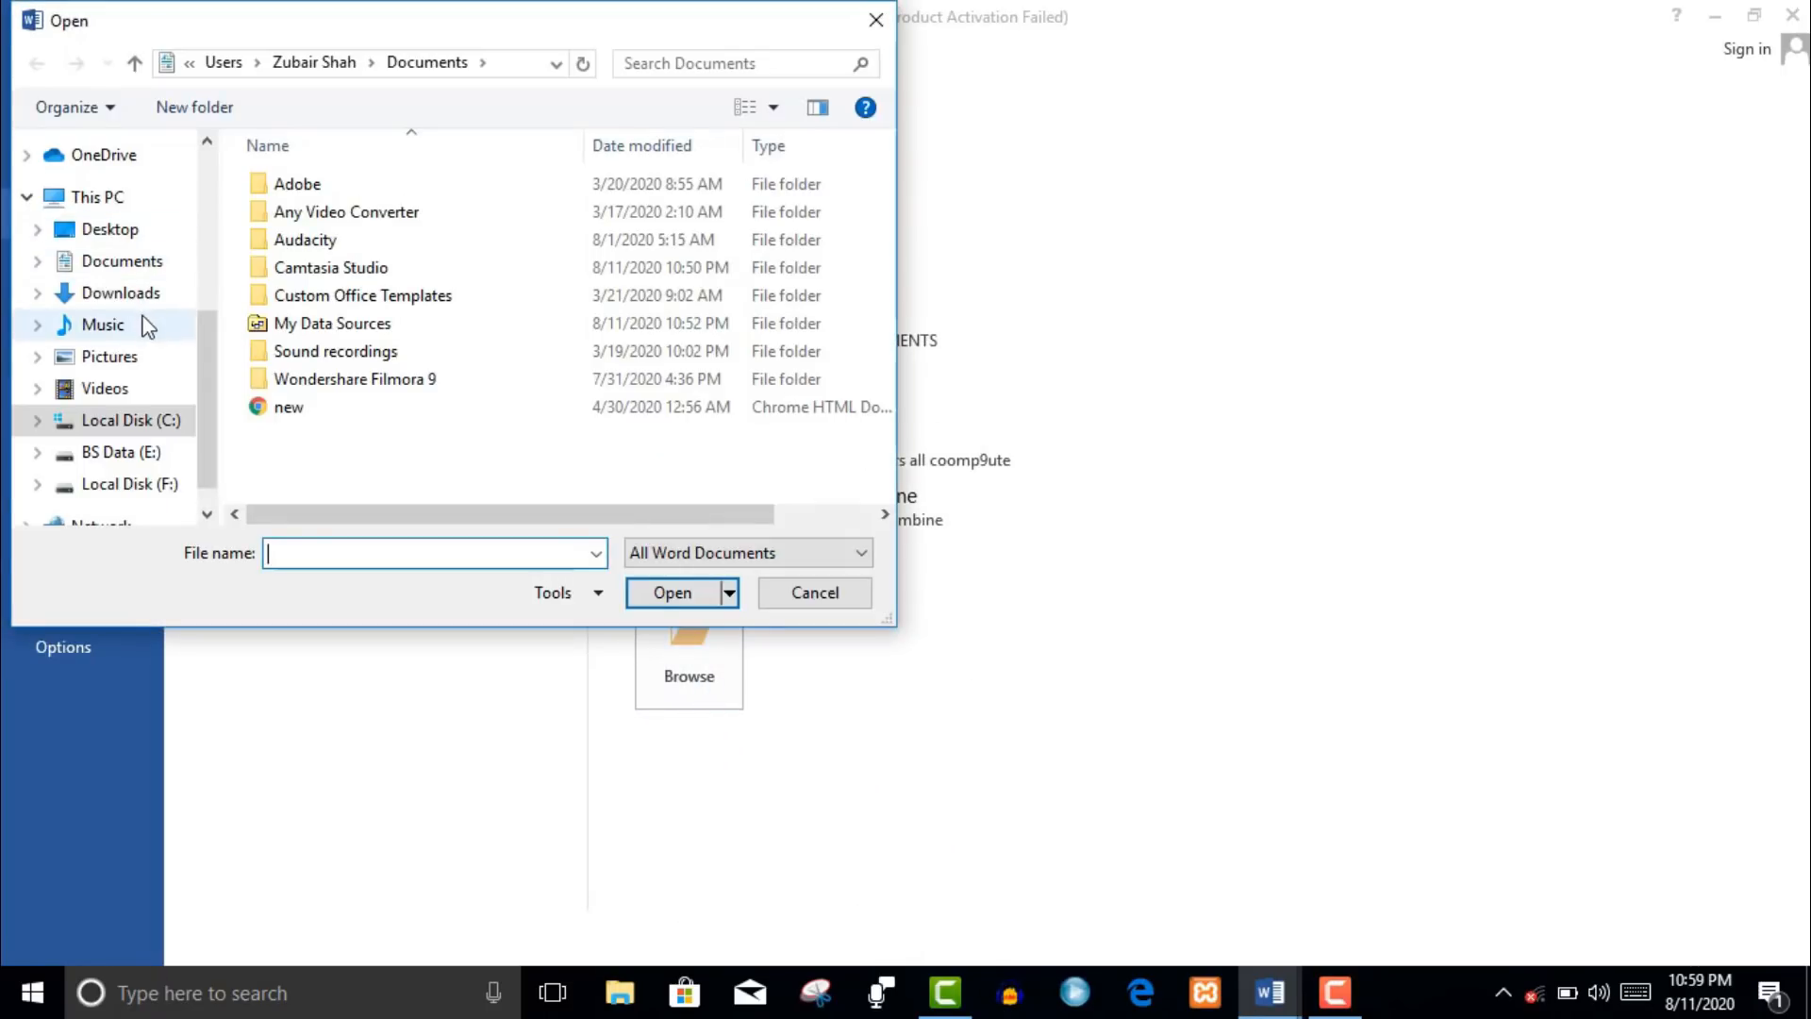
{"action": "left_click", "coordinate": [120, 231]}
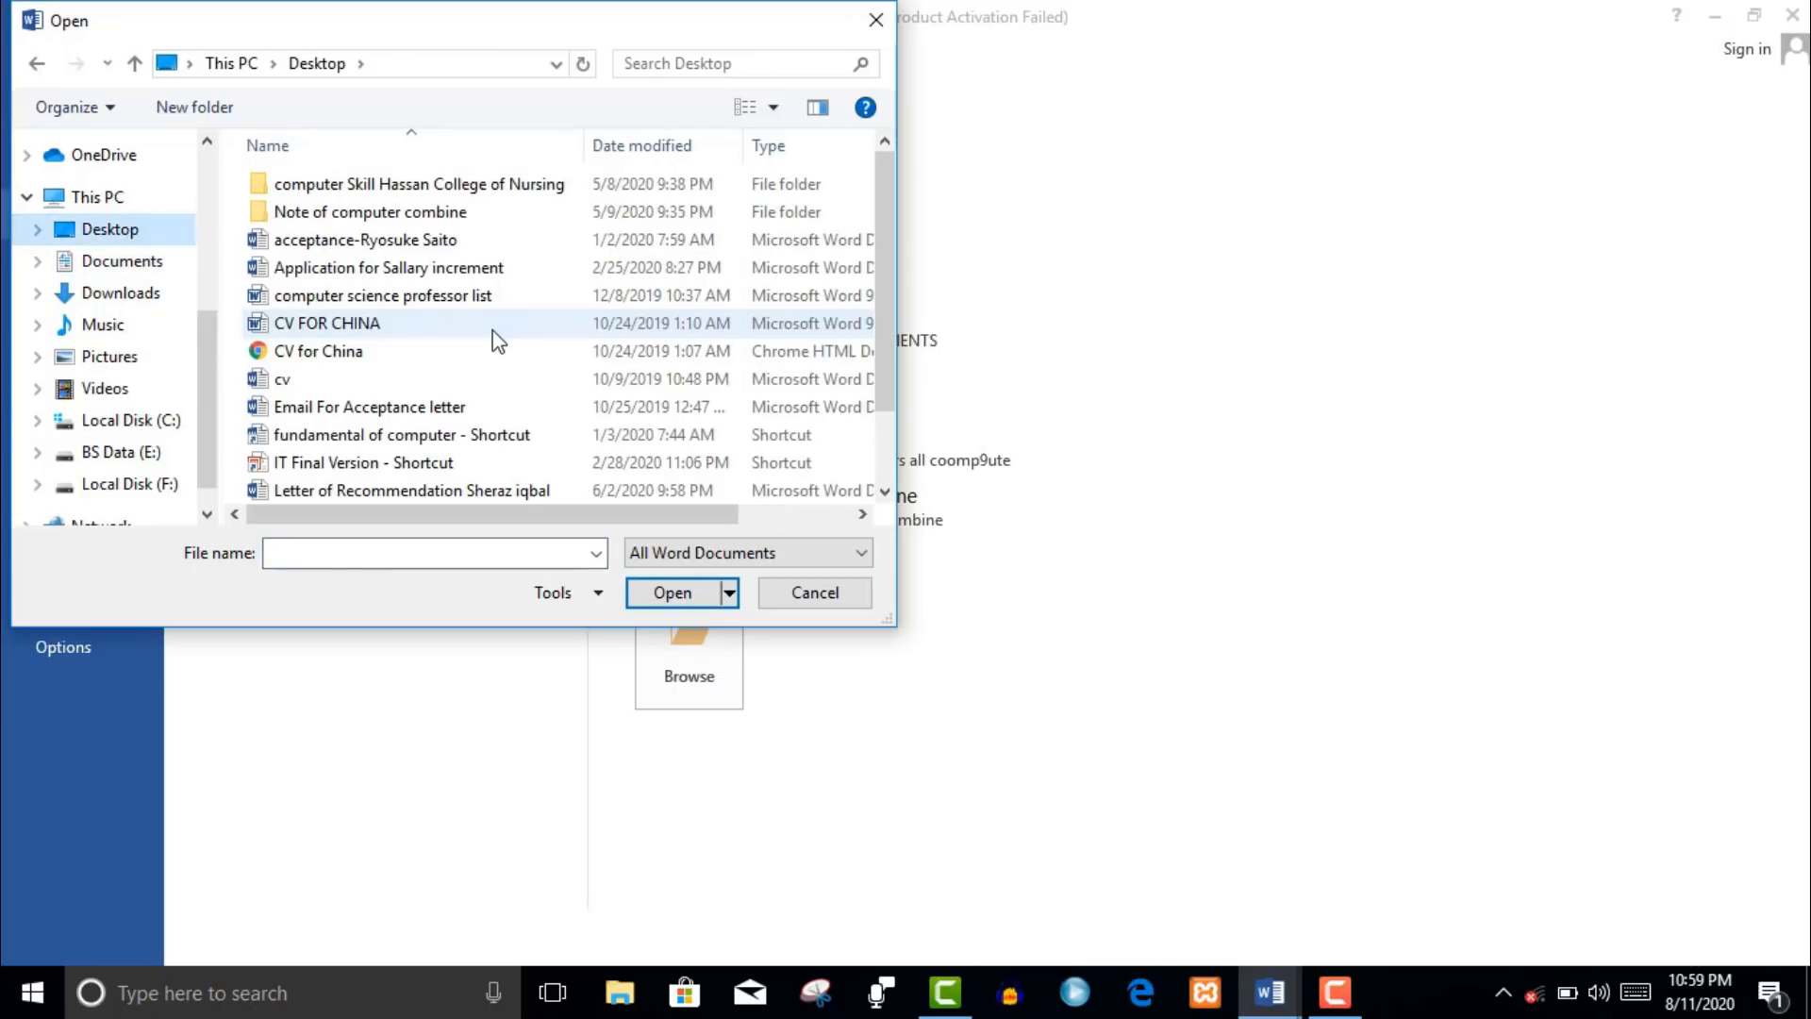
{"action": "left_click", "coordinate": [492, 330]}
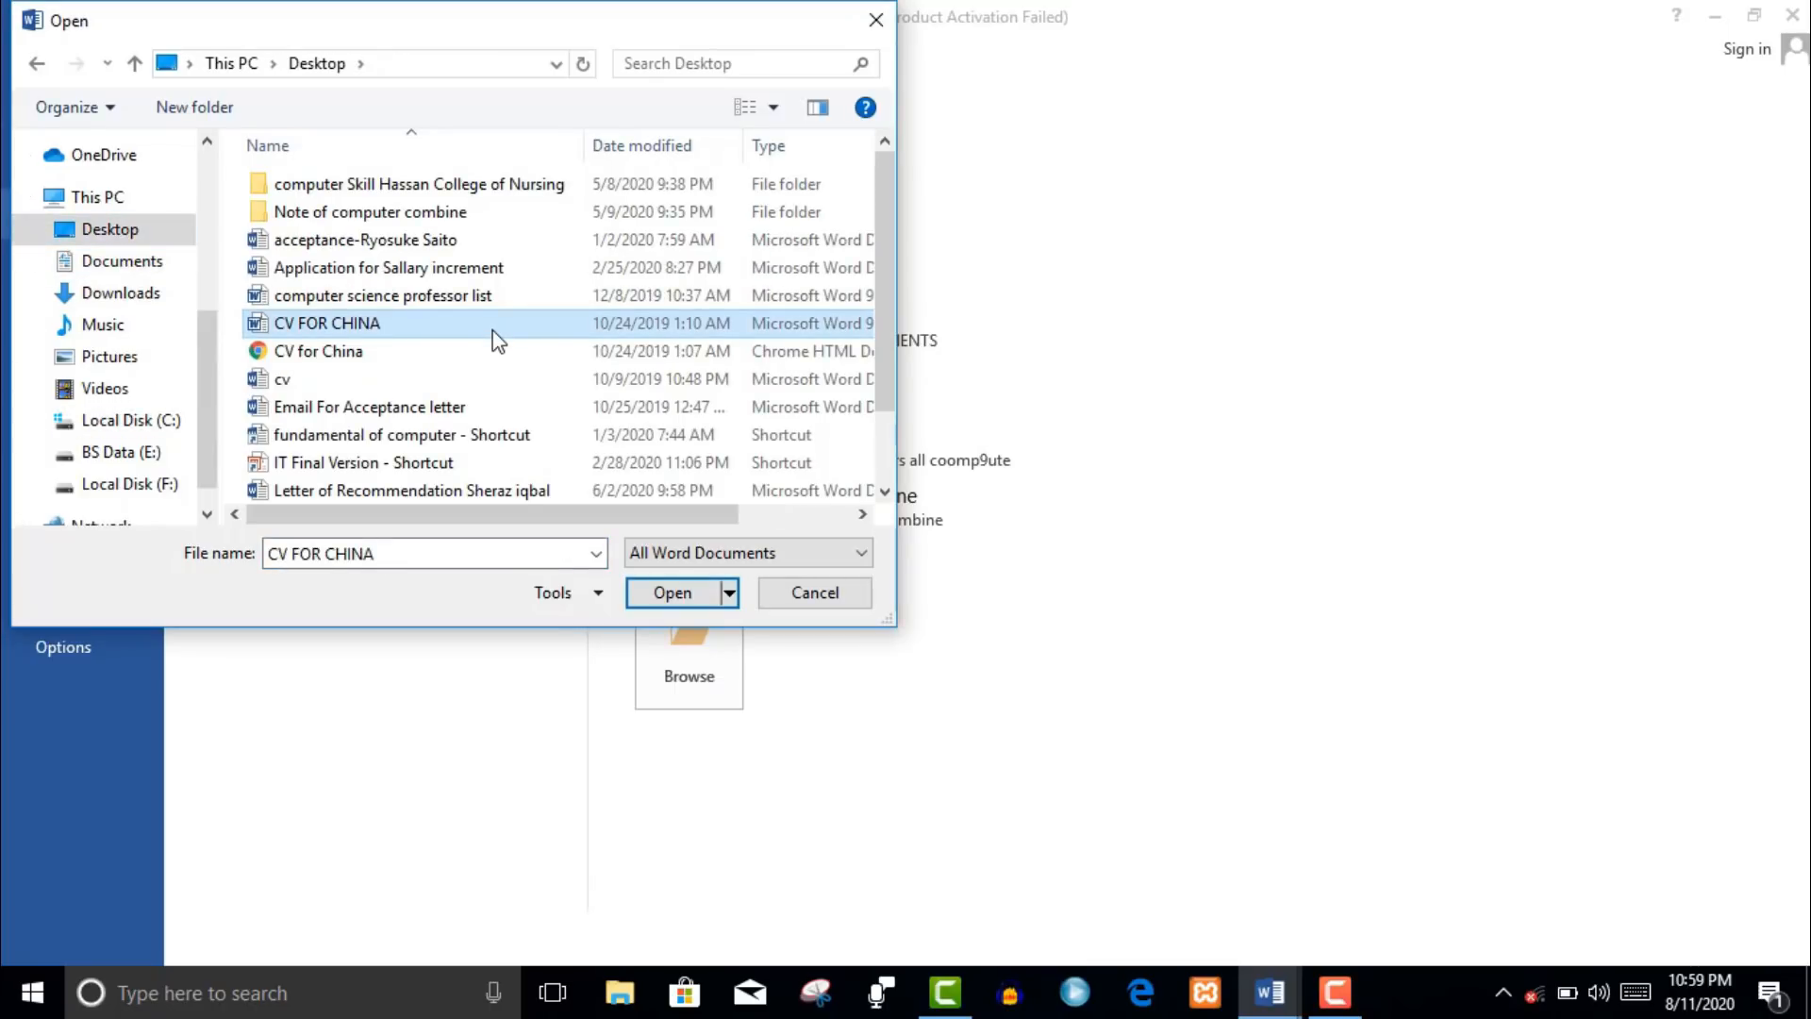
{"action": "key", "text": "Down"}
{"action": "key", "text": "Down"}
{"action": "key", "text": "Down"}
{"action": "key", "text": "Down"}
{"action": "key", "text": "Down"}
{"action": "key", "text": "Down"}
{"action": "key", "text": "Down"}
{"action": "key", "text": "Down"}
{"action": "key", "text": "Down"}
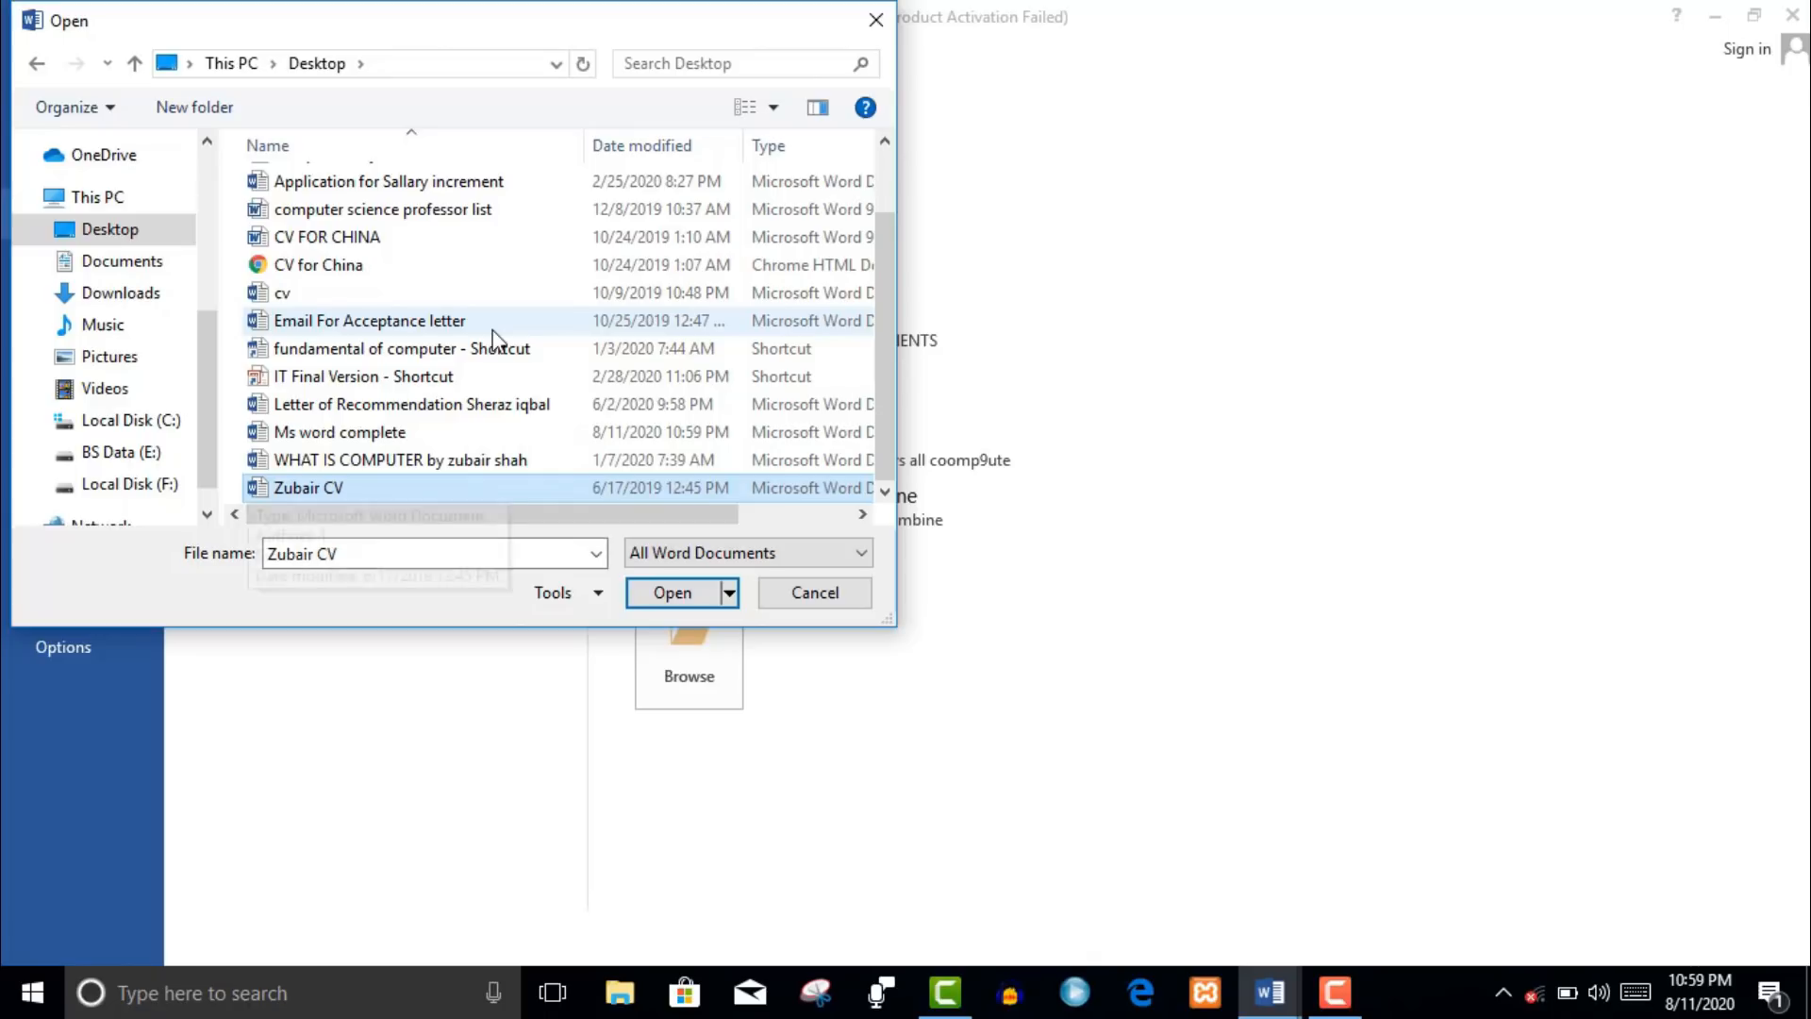
{"action": "key", "text": "Up"}
{"action": "key", "text": "Up"}
{"action": "key", "text": "Up"}
{"action": "key", "text": "Down"}
{"action": "key", "text": "Return"}
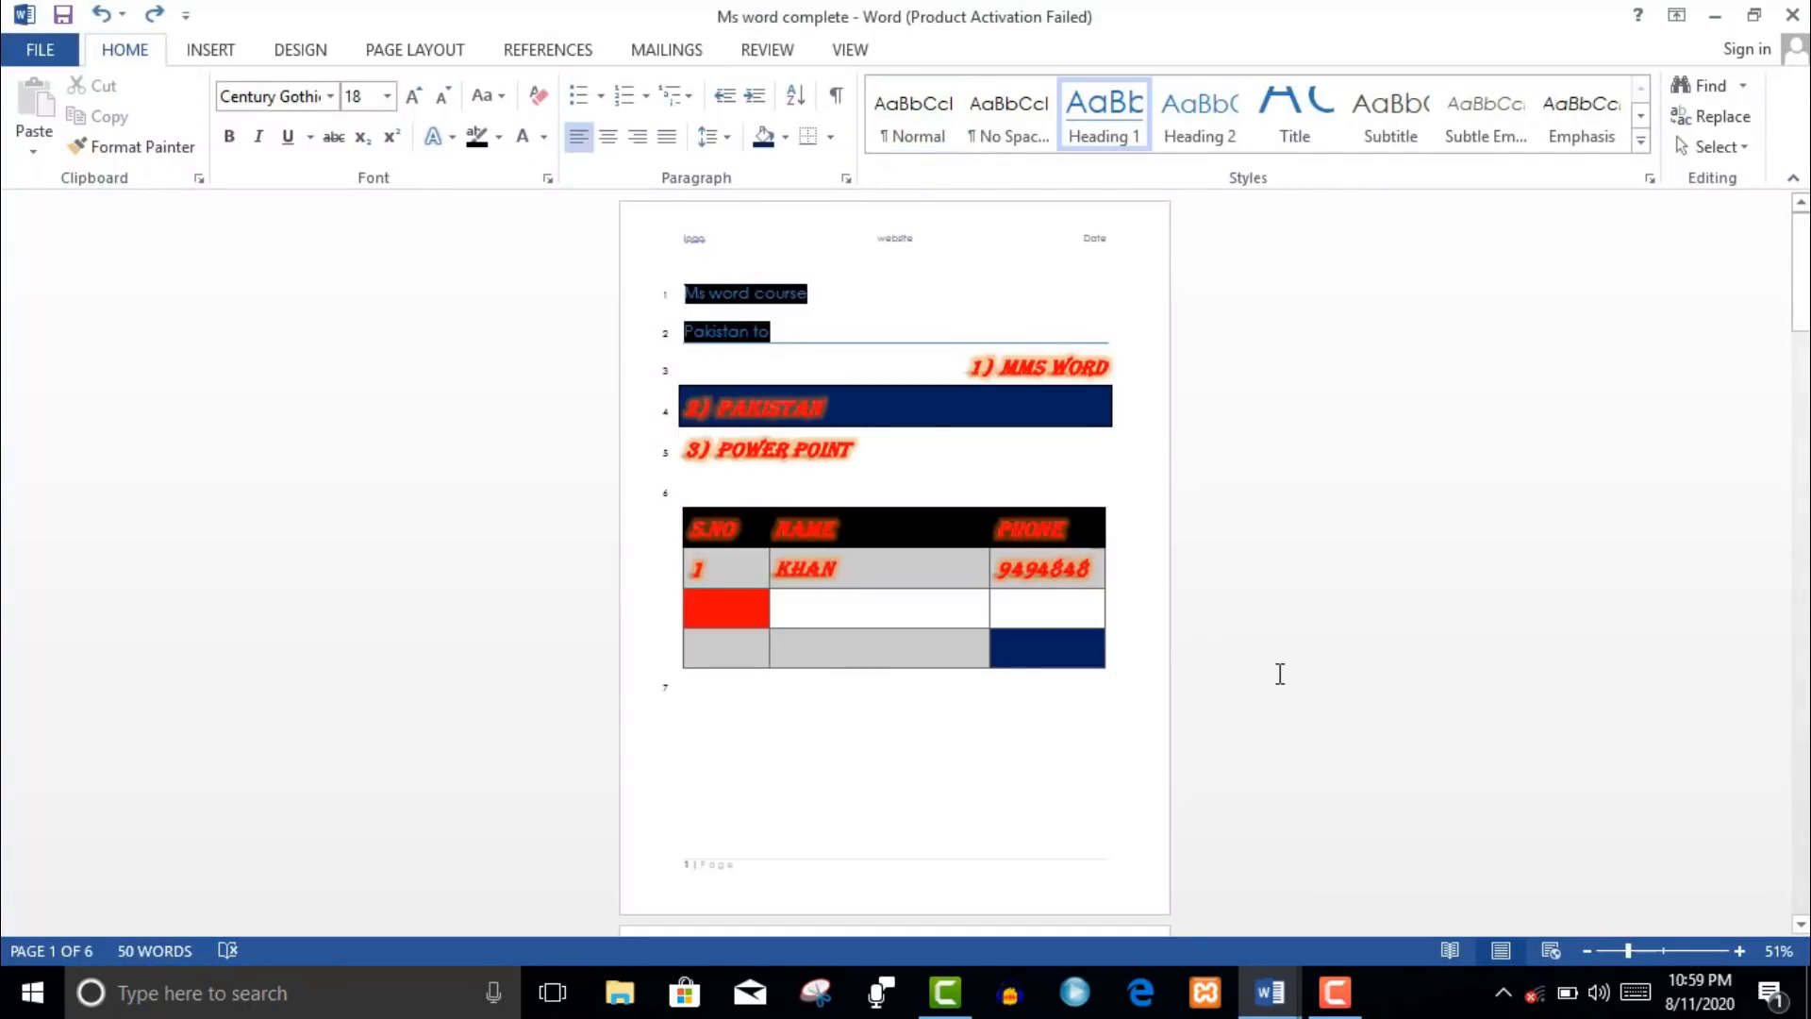
- Zoom in to read the text and select the first lines of body text
{"action": "left_click", "coordinate": [1662, 949]}
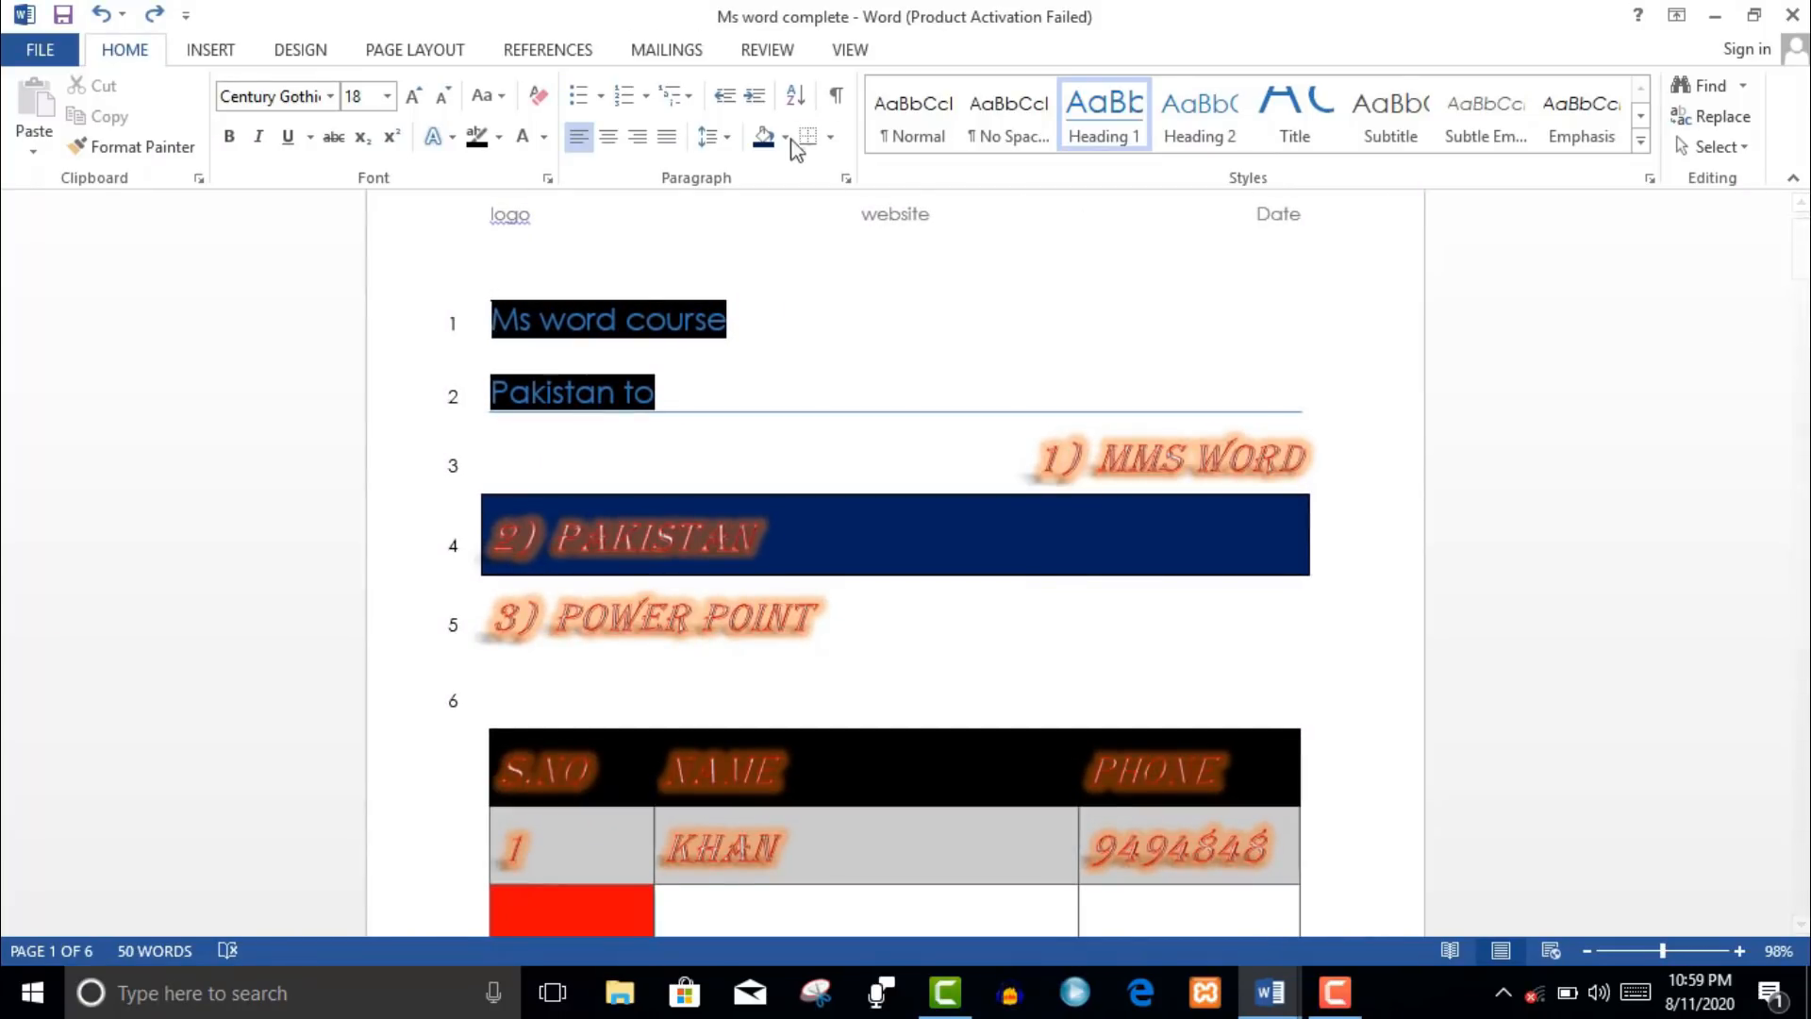
{"action": "left_click", "coordinate": [212, 51]}
{"action": "left_click", "coordinate": [133, 55]}
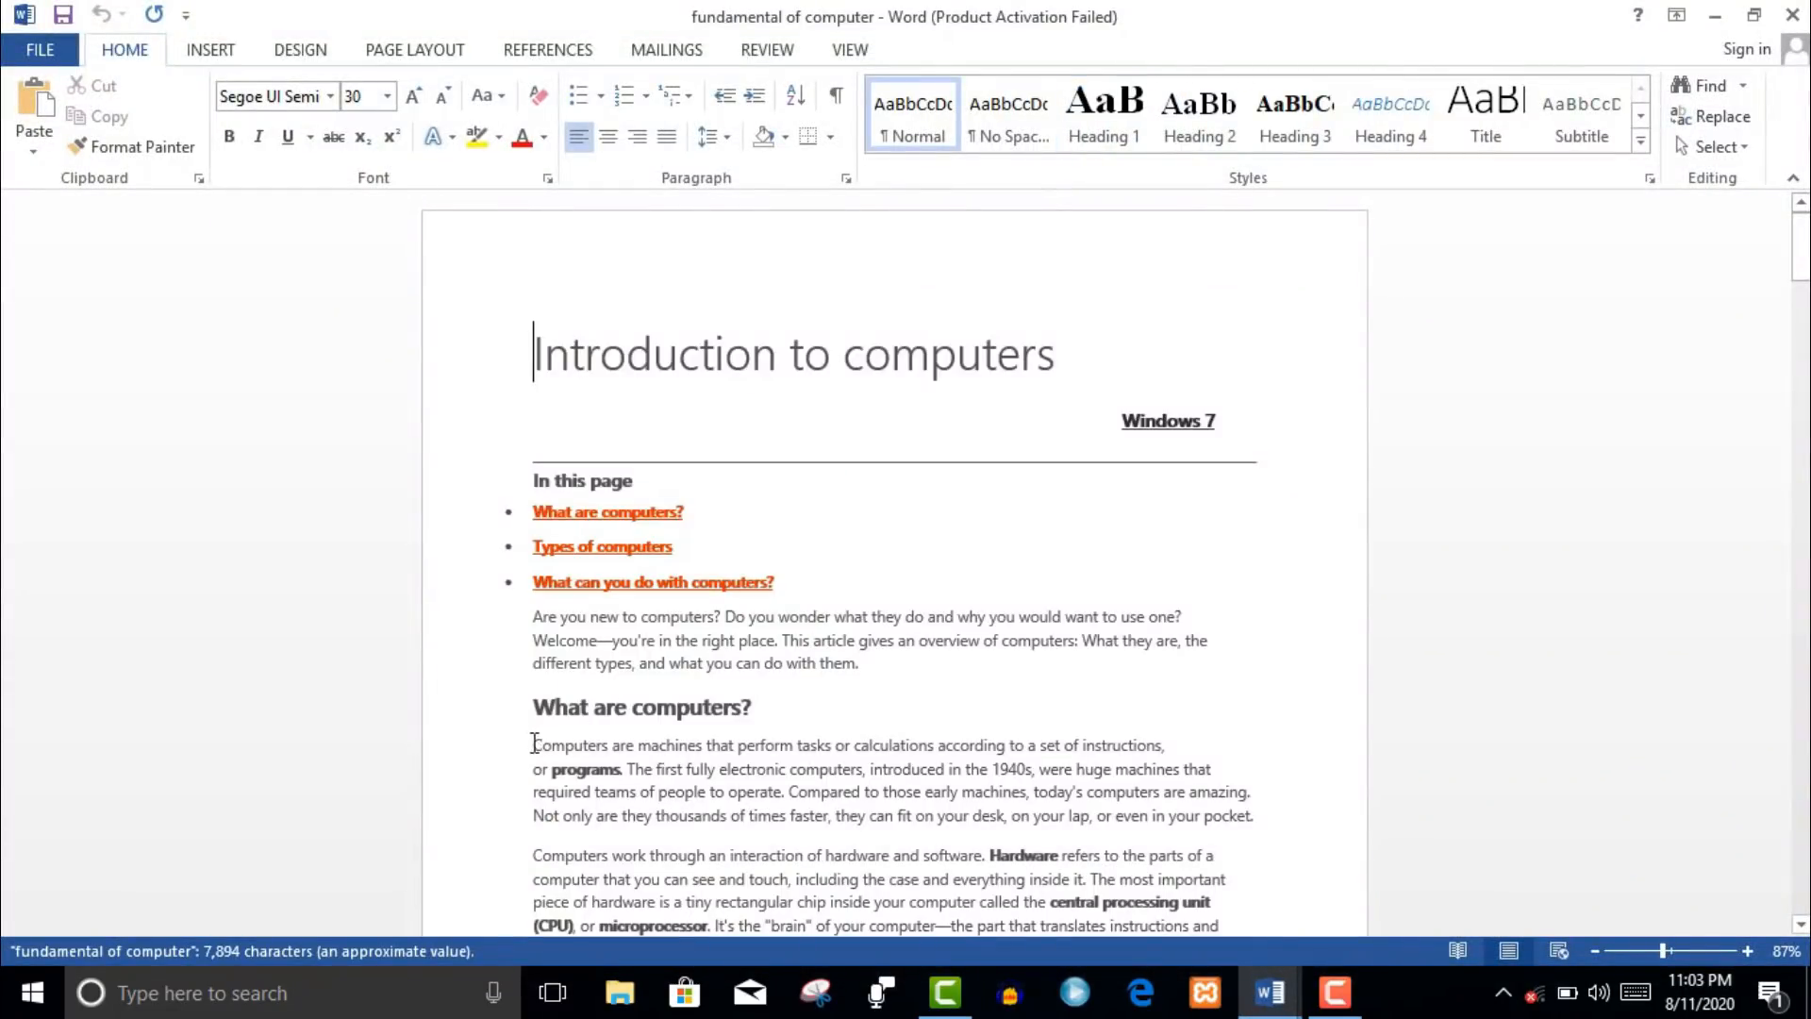
{"action": "left_click_drag", "start_coordinate": [534, 745], "coordinate": [1274, 899]}
{"action": "key", "text": "ctrl+c"}
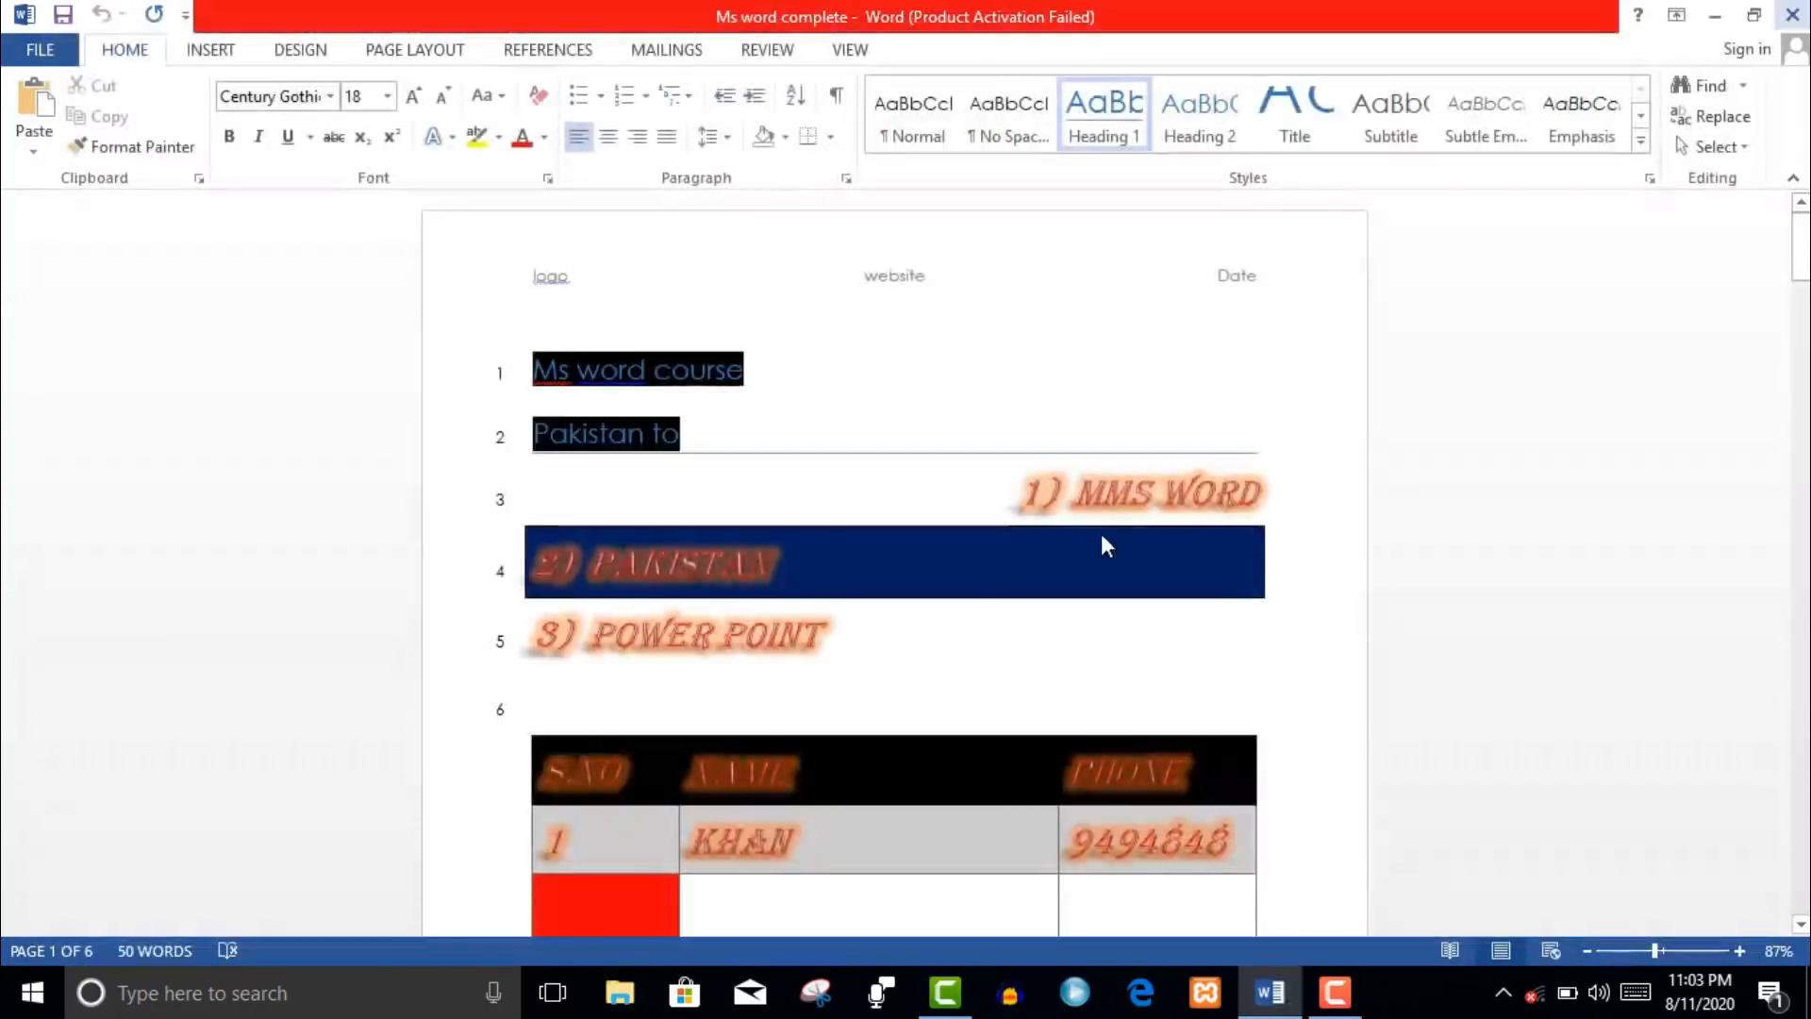
{"action": "left_click_drag", "start_coordinate": [1800, 273], "coordinate": [1799, 845]}
- Add blank lines on page 6 and paste the two computer paragraphs below the contents
{"action": "left_click", "coordinate": [967, 606]}
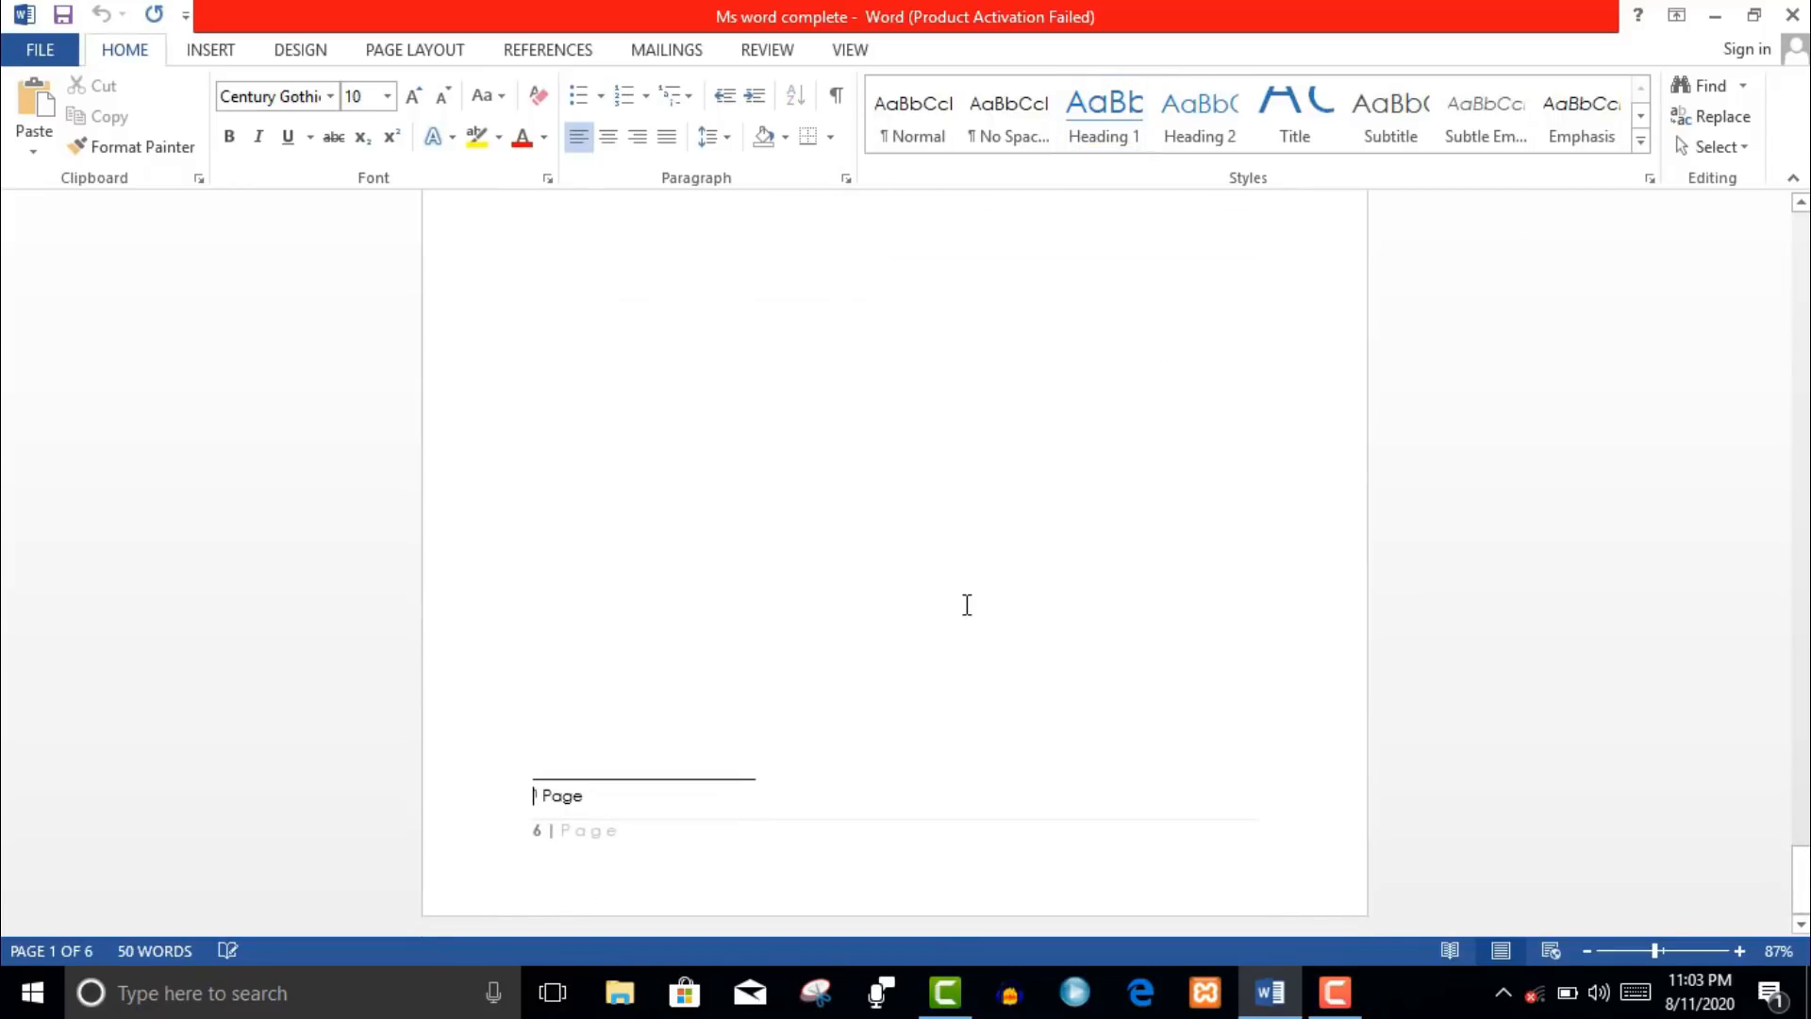
{"action": "key", "text": "Return"}
{"action": "key", "text": "Return"}
{"action": "key", "text": "Return"}
{"action": "key", "text": "Return"}
{"action": "key", "text": "Return"}
{"action": "key", "text": "Up"}
{"action": "key", "text": "Up"}
{"action": "key", "text": "Up"}
{"action": "key", "text": "Up"}
{"action": "key", "text": "Up"}
{"action": "key", "text": "Up"}
{"action": "key", "text": "Up"}
{"action": "key", "text": "Up"}
{"action": "key", "text": "Up"}
{"action": "key", "text": "Up"}
{"action": "key", "text": "Down"}
{"action": "key", "text": "Down"}
{"action": "key", "text": "Down"}
{"action": "key", "text": "Down"}
{"action": "key", "text": "Down"}
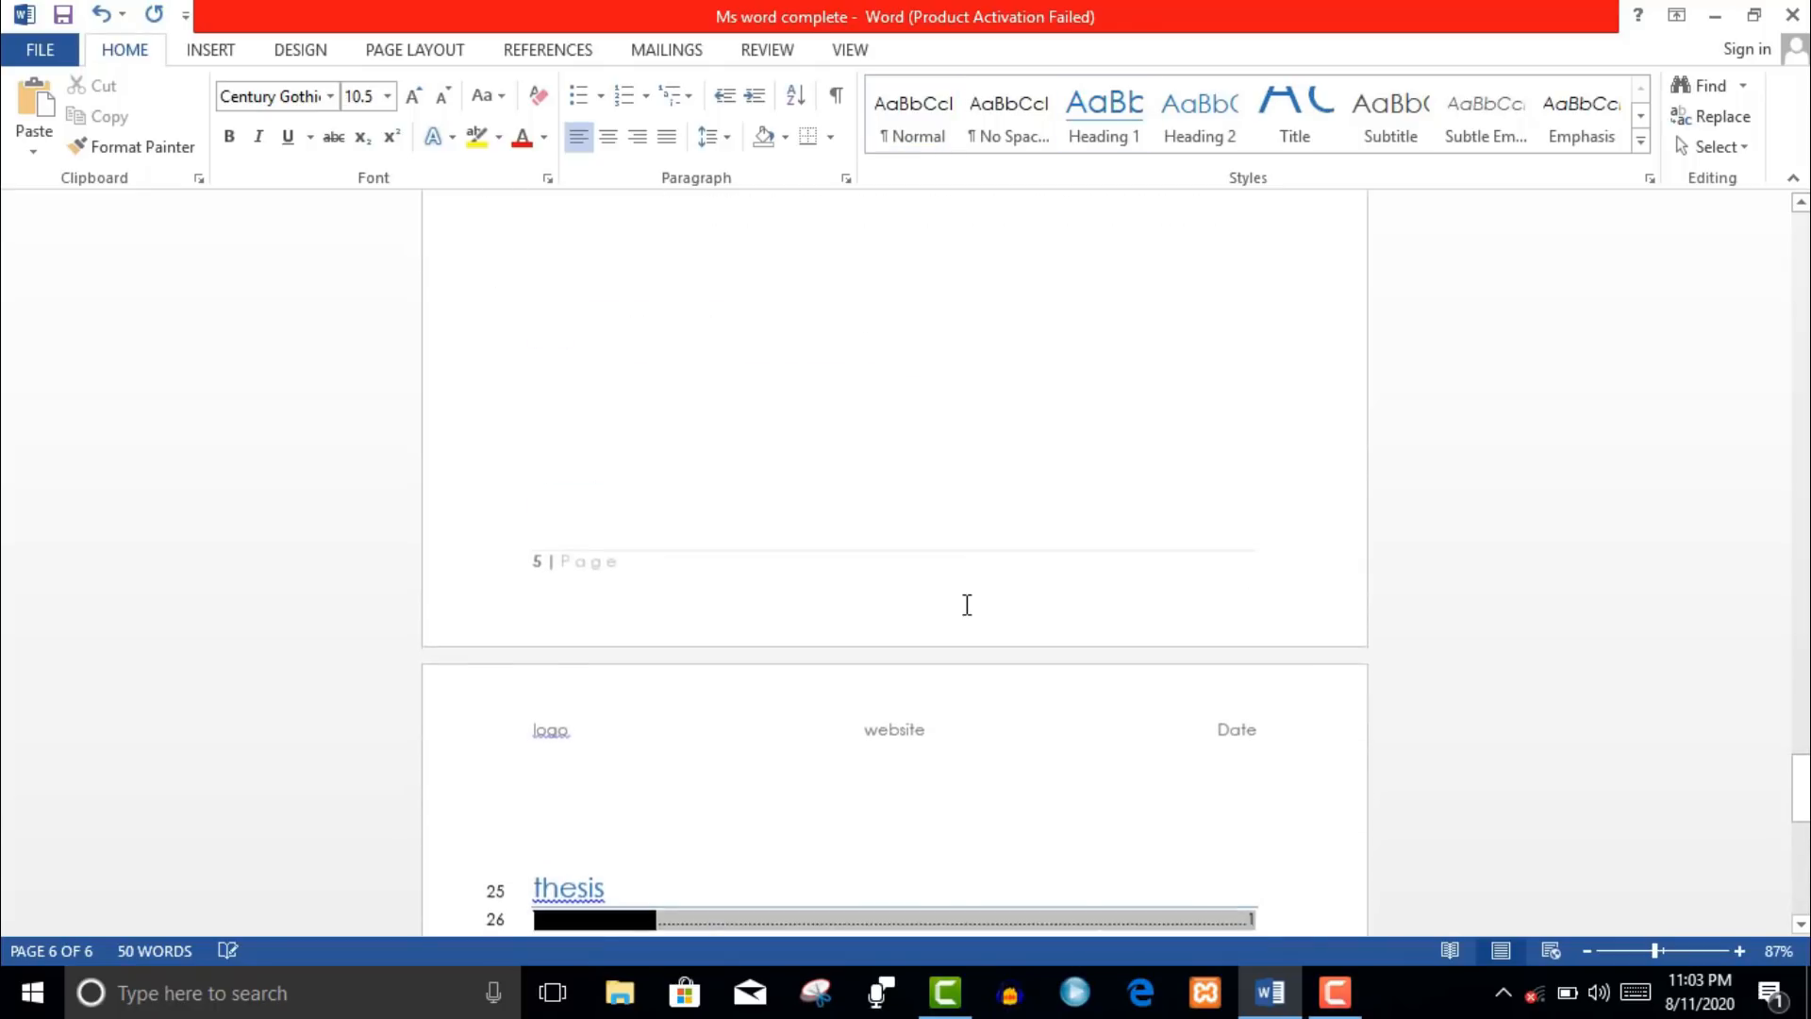
{"action": "key", "text": "Down"}
{"action": "key", "text": "Down"}
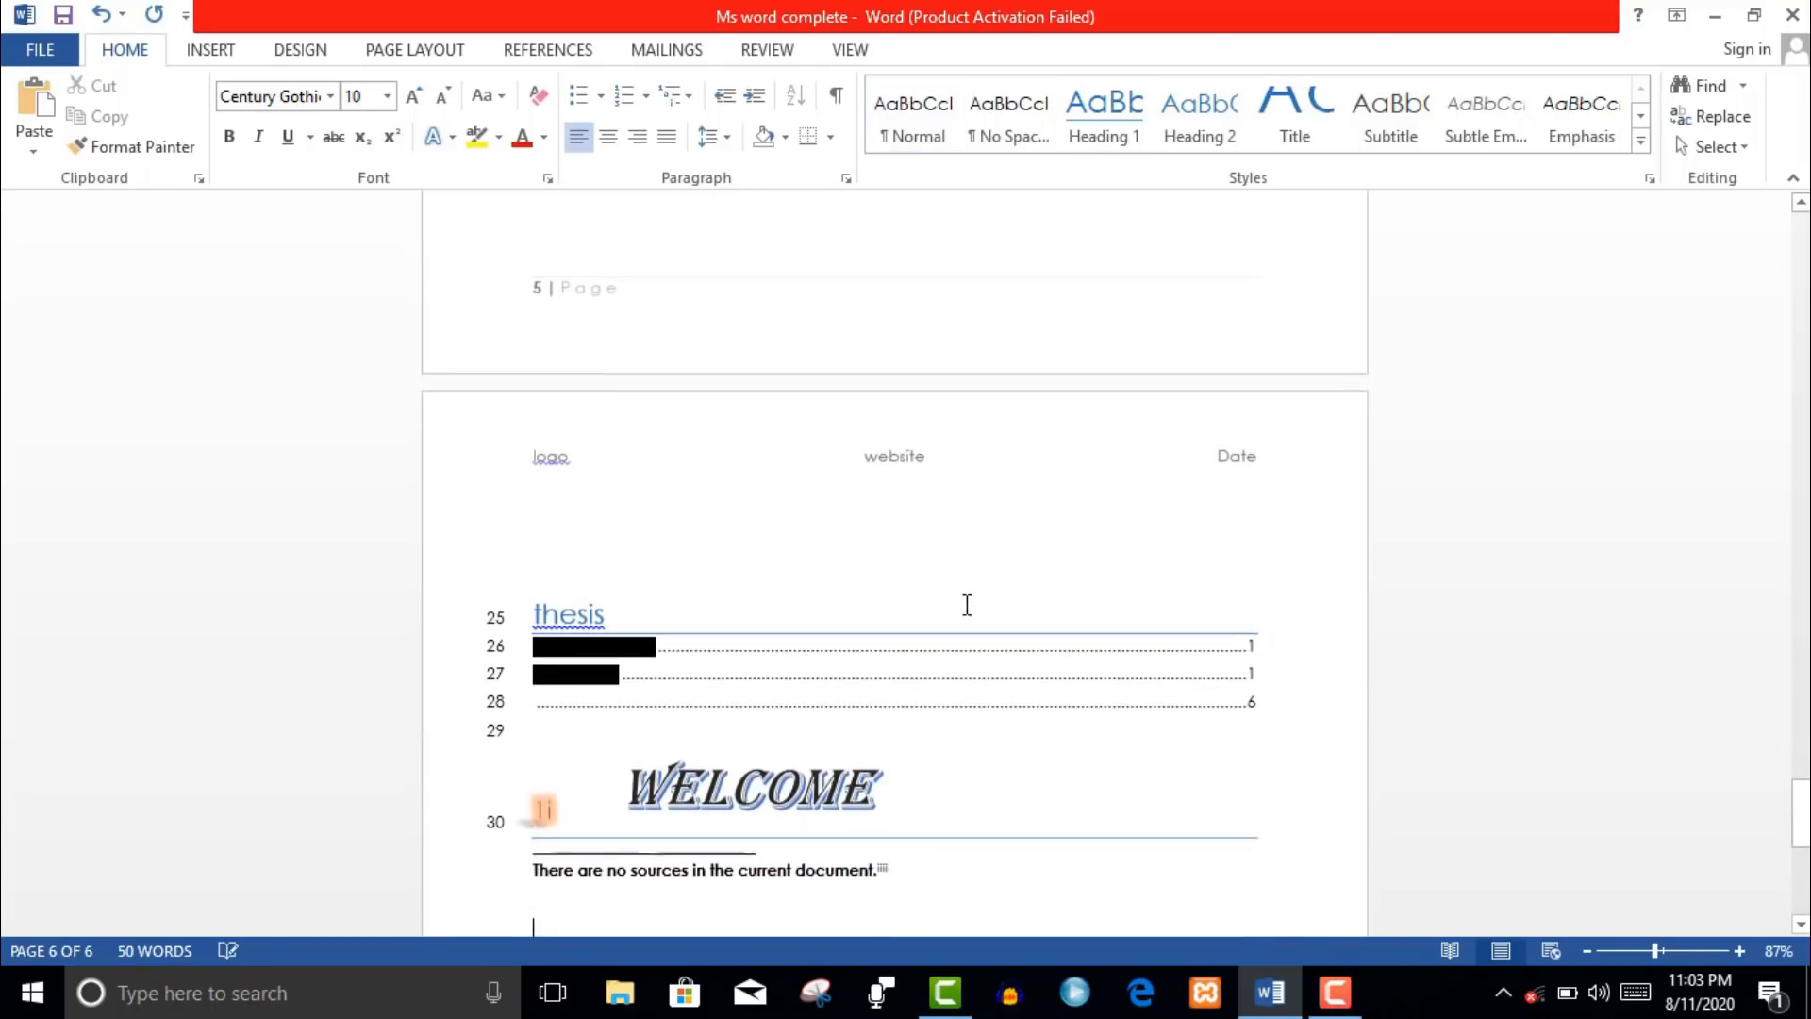
{"action": "key", "text": "ctrl+v"}
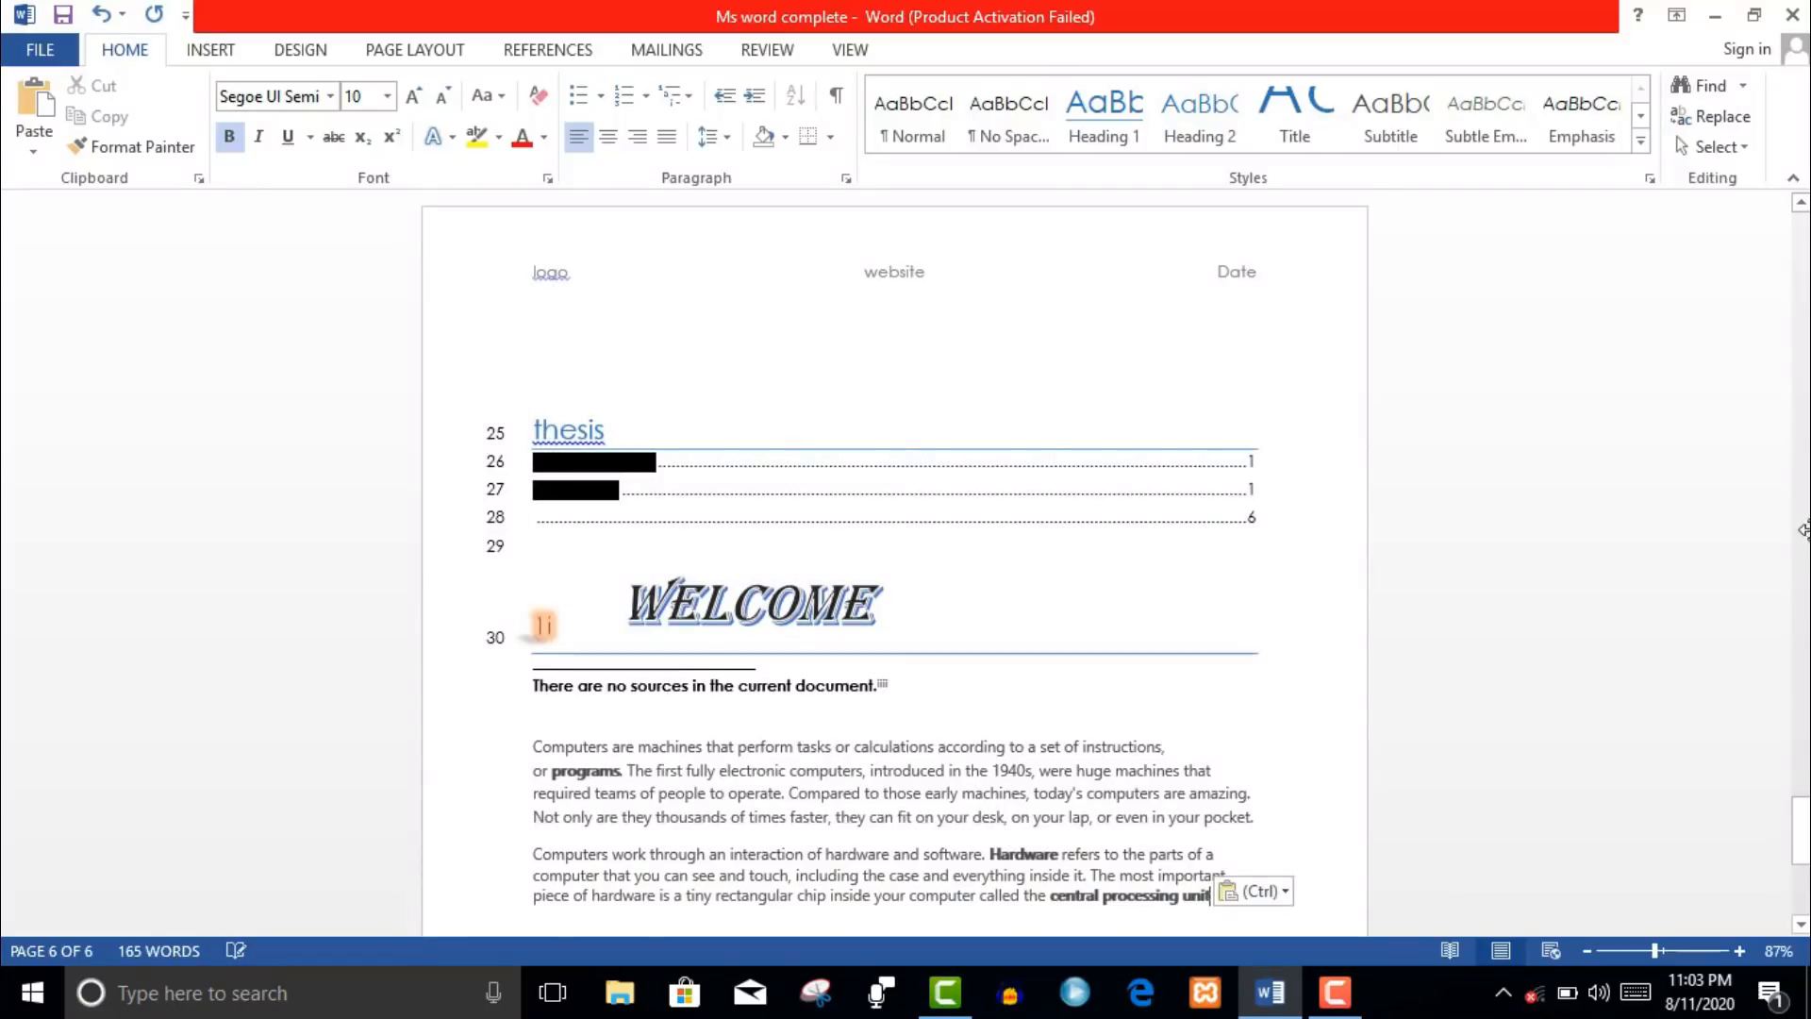
- Set the two pasted computer paragraphs to font size 20
{"action": "left_click_drag", "start_coordinate": [1807, 835], "coordinate": [1808, 839]}
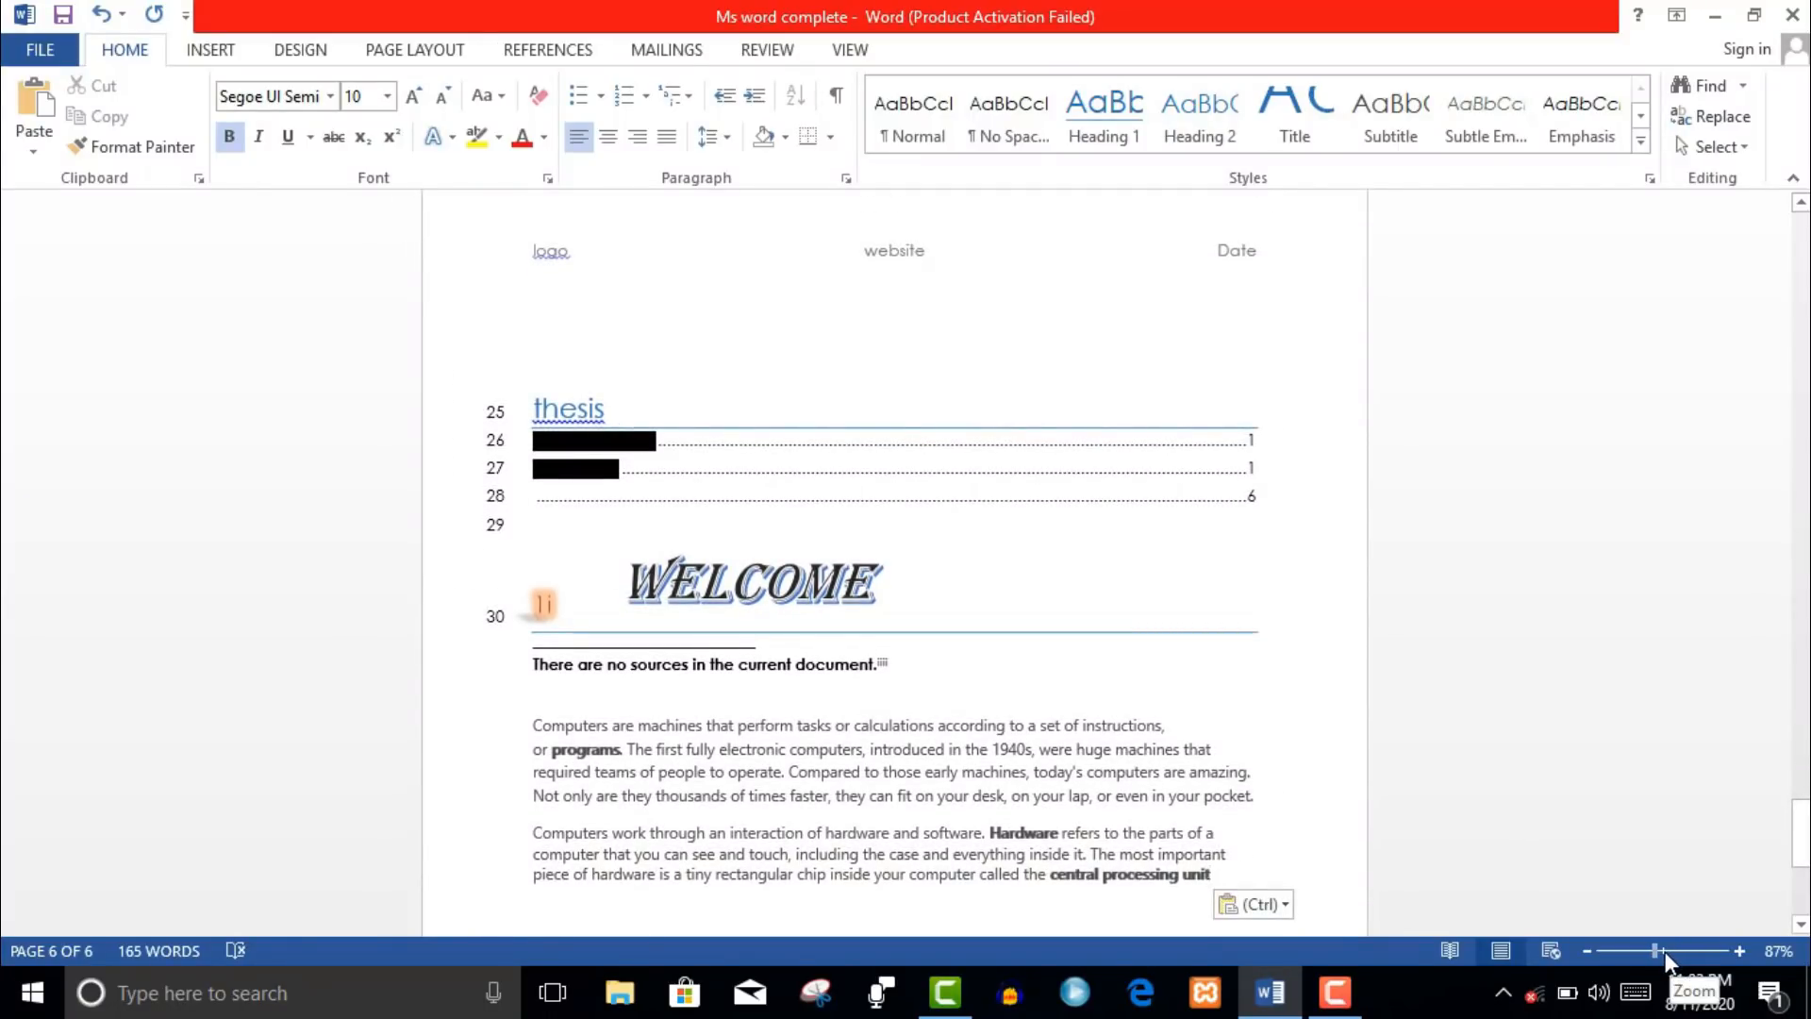
{"action": "left_click", "coordinate": [1665, 951]}
{"action": "left_click_drag", "start_coordinate": [445, 691], "coordinate": [1313, 877]}
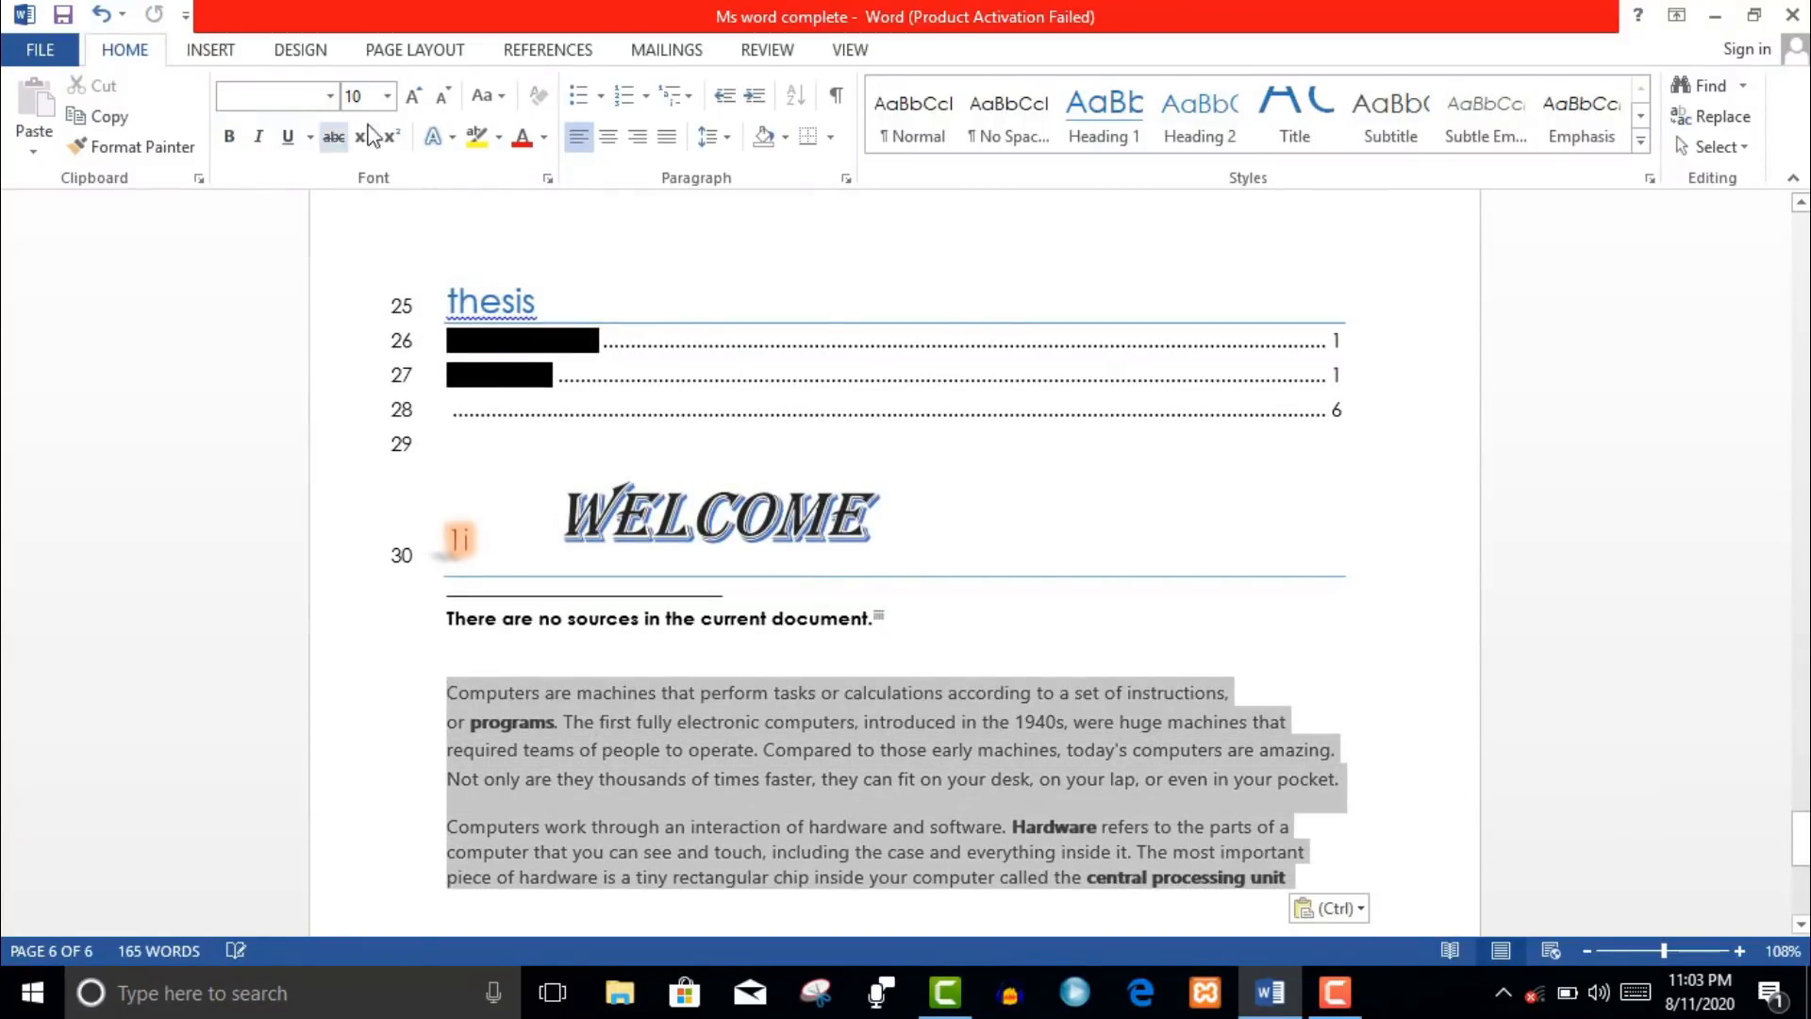
{"action": "left_click", "coordinate": [387, 96]}
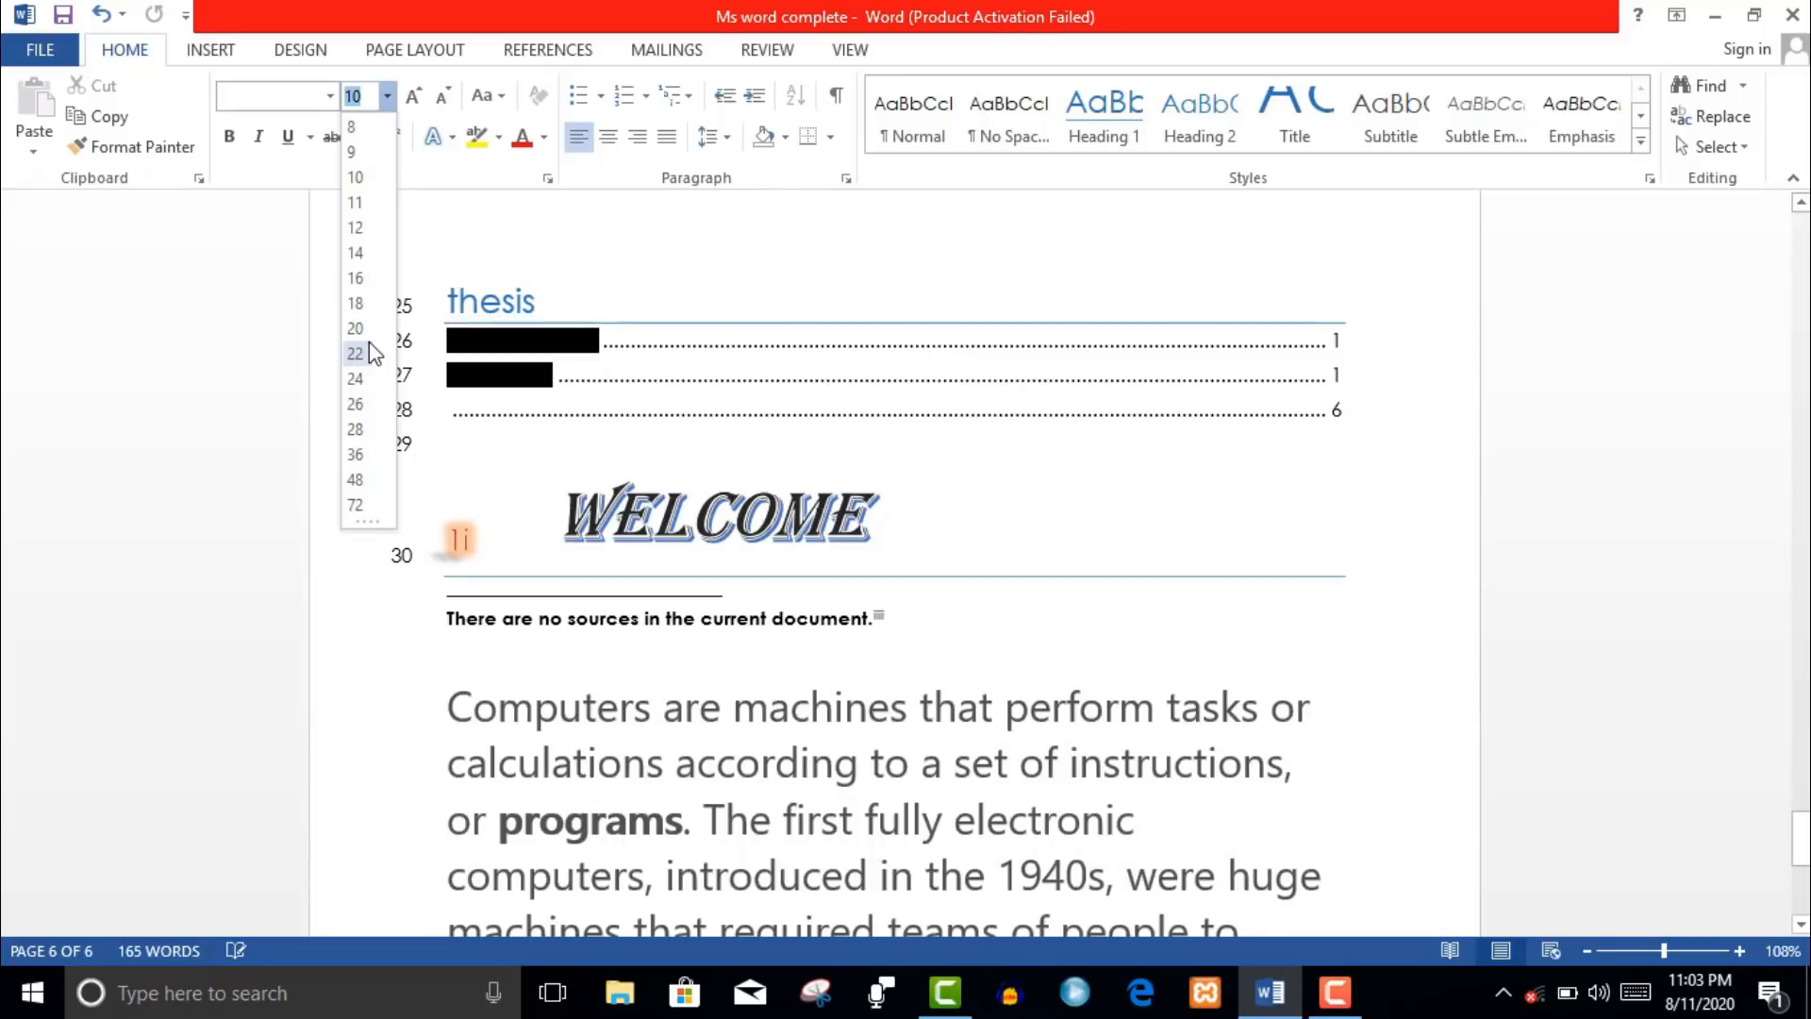
{"action": "left_click", "coordinate": [362, 330]}
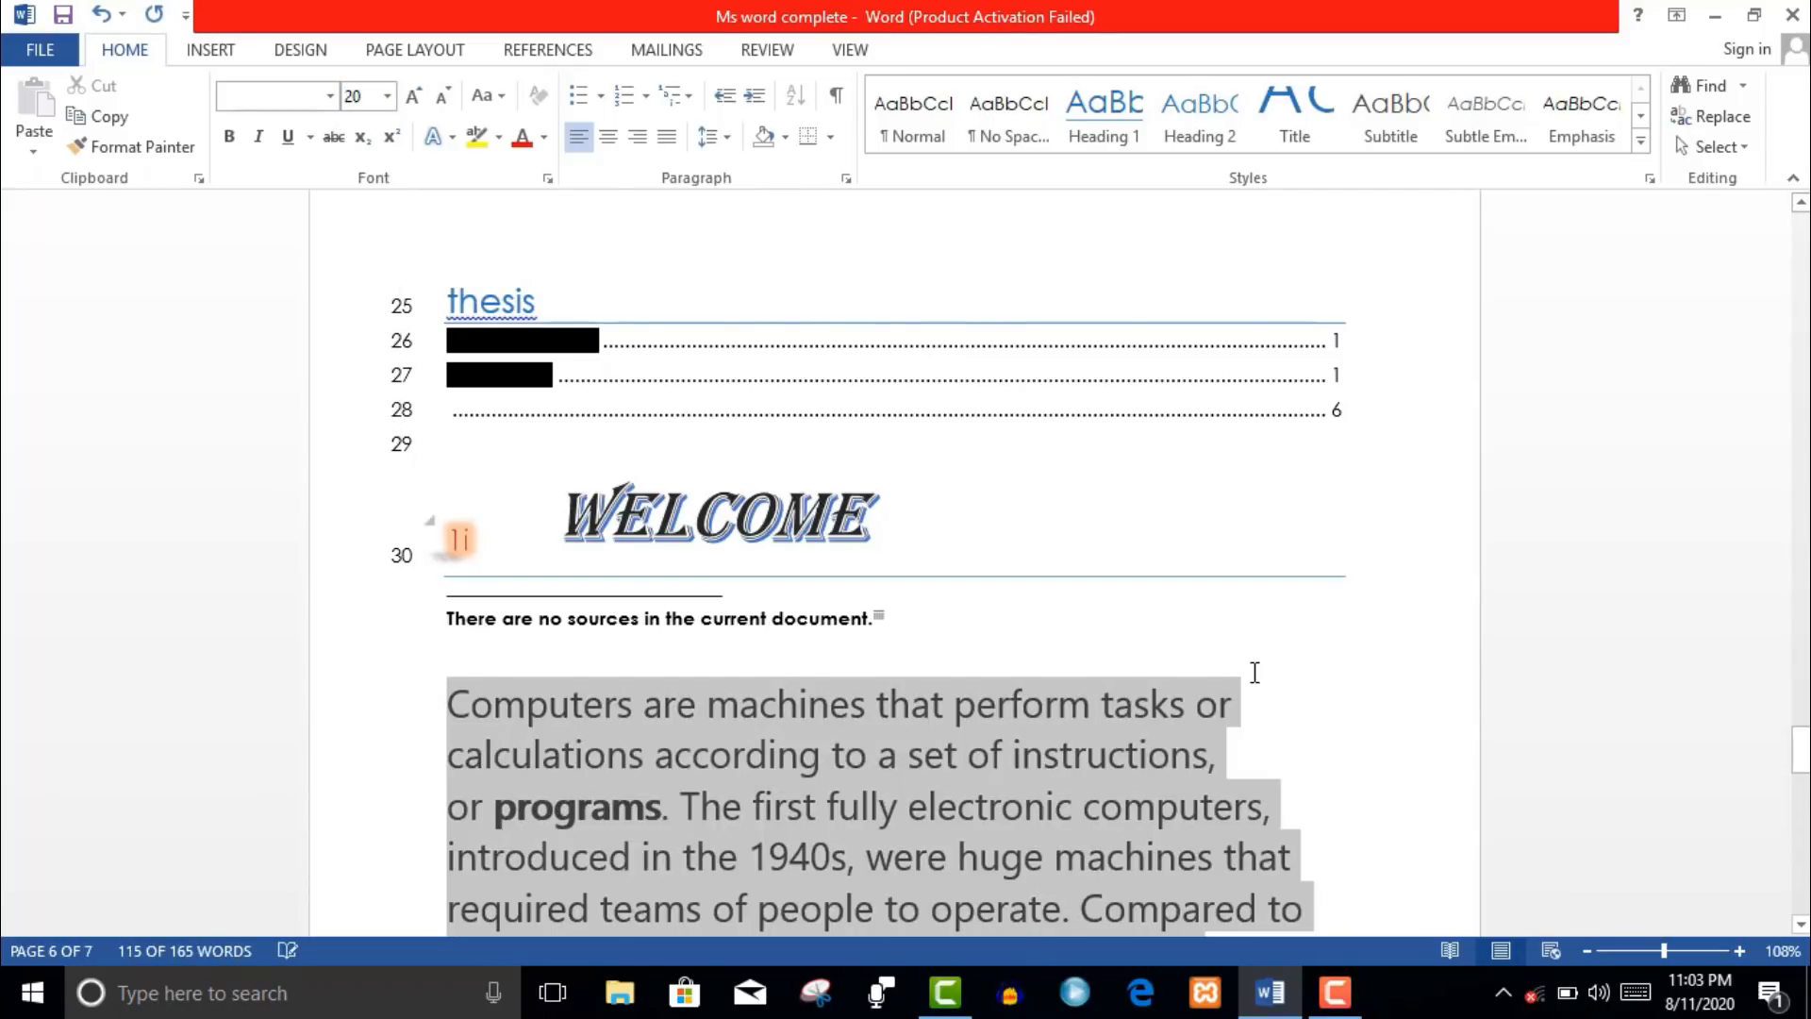
- Delete the 'i' in 'first' so it reads 'frst'
{"action": "left_click_drag", "start_coordinate": [1805, 754], "coordinate": [1803, 779]}
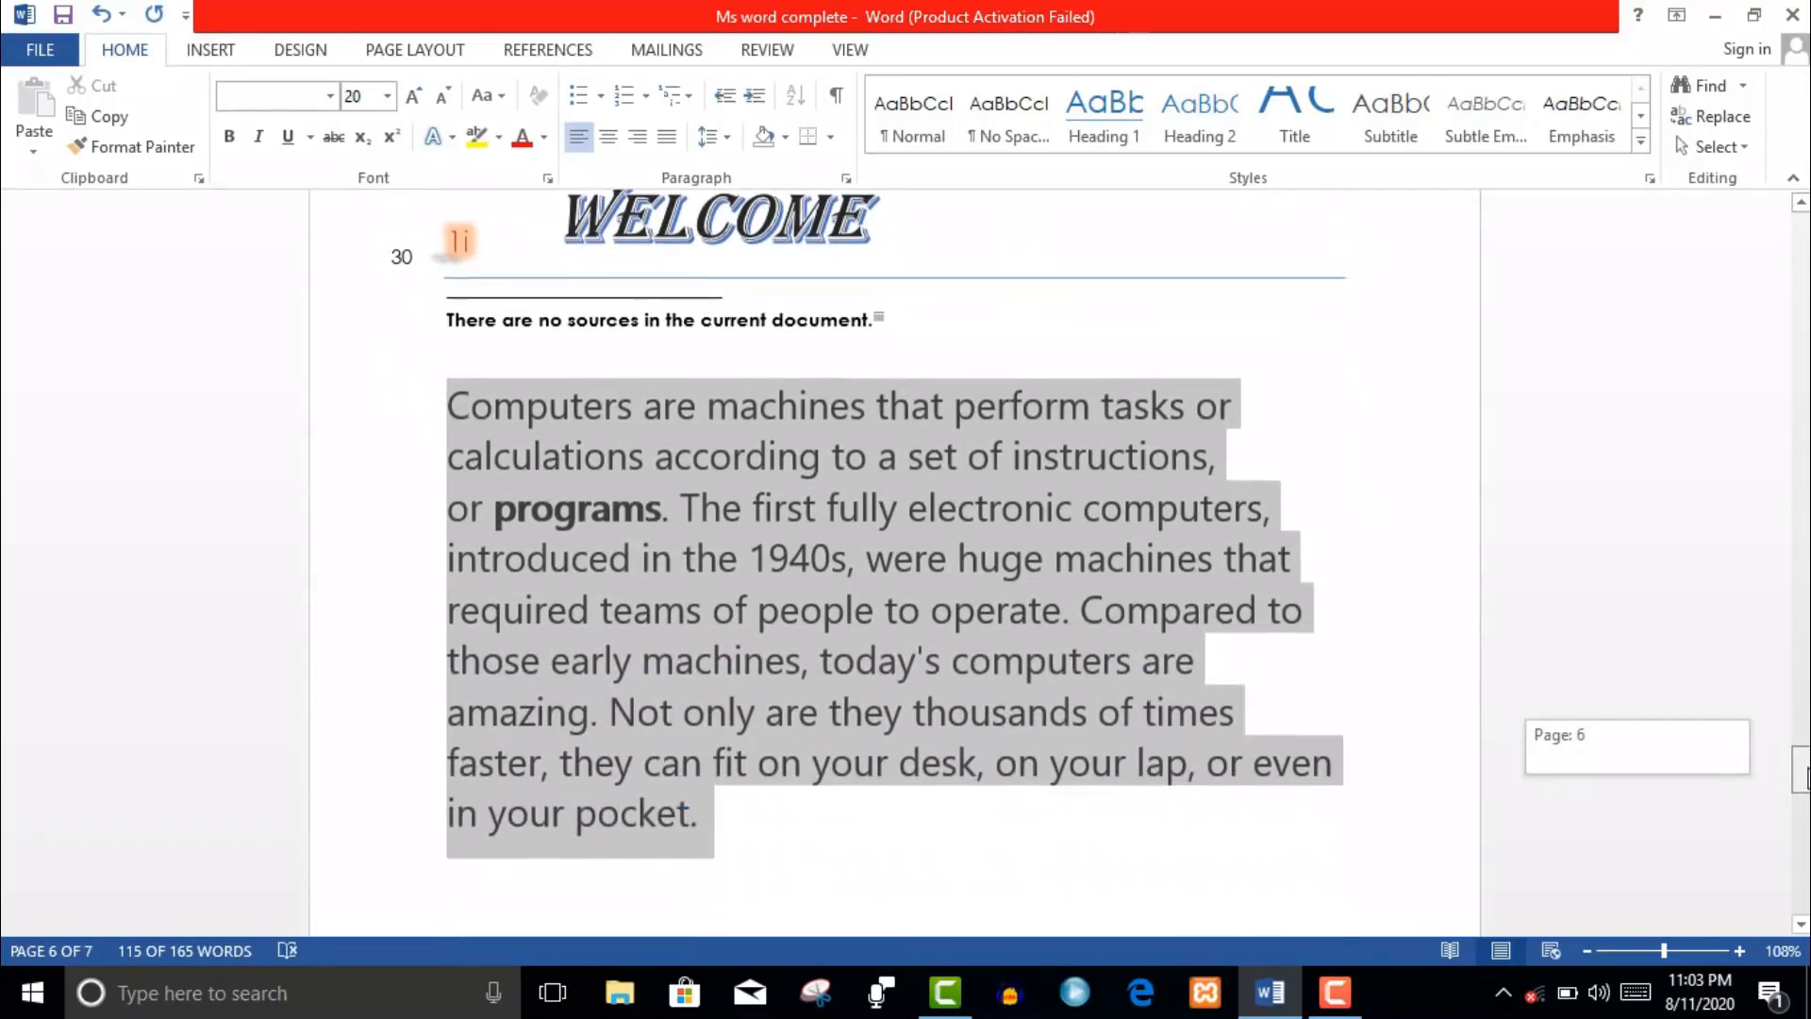
{"action": "left_click", "coordinate": [1083, 602]}
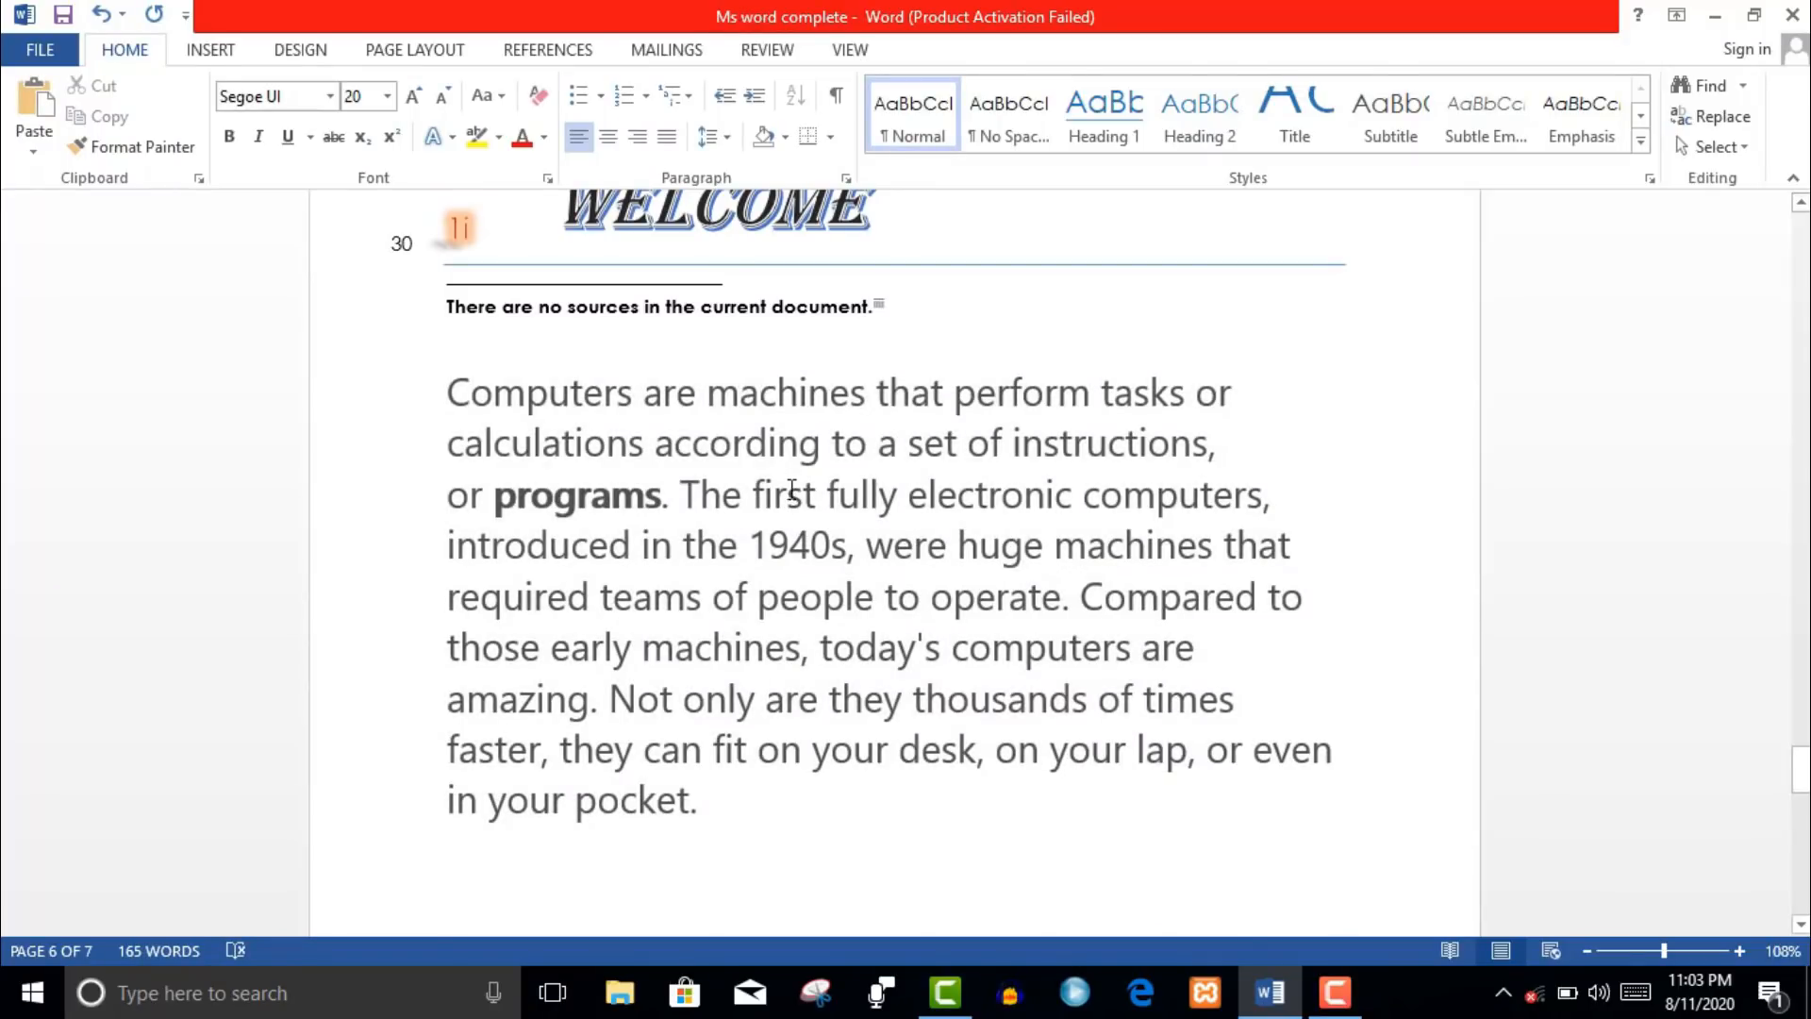
{"action": "key", "text": "BackSpace"}
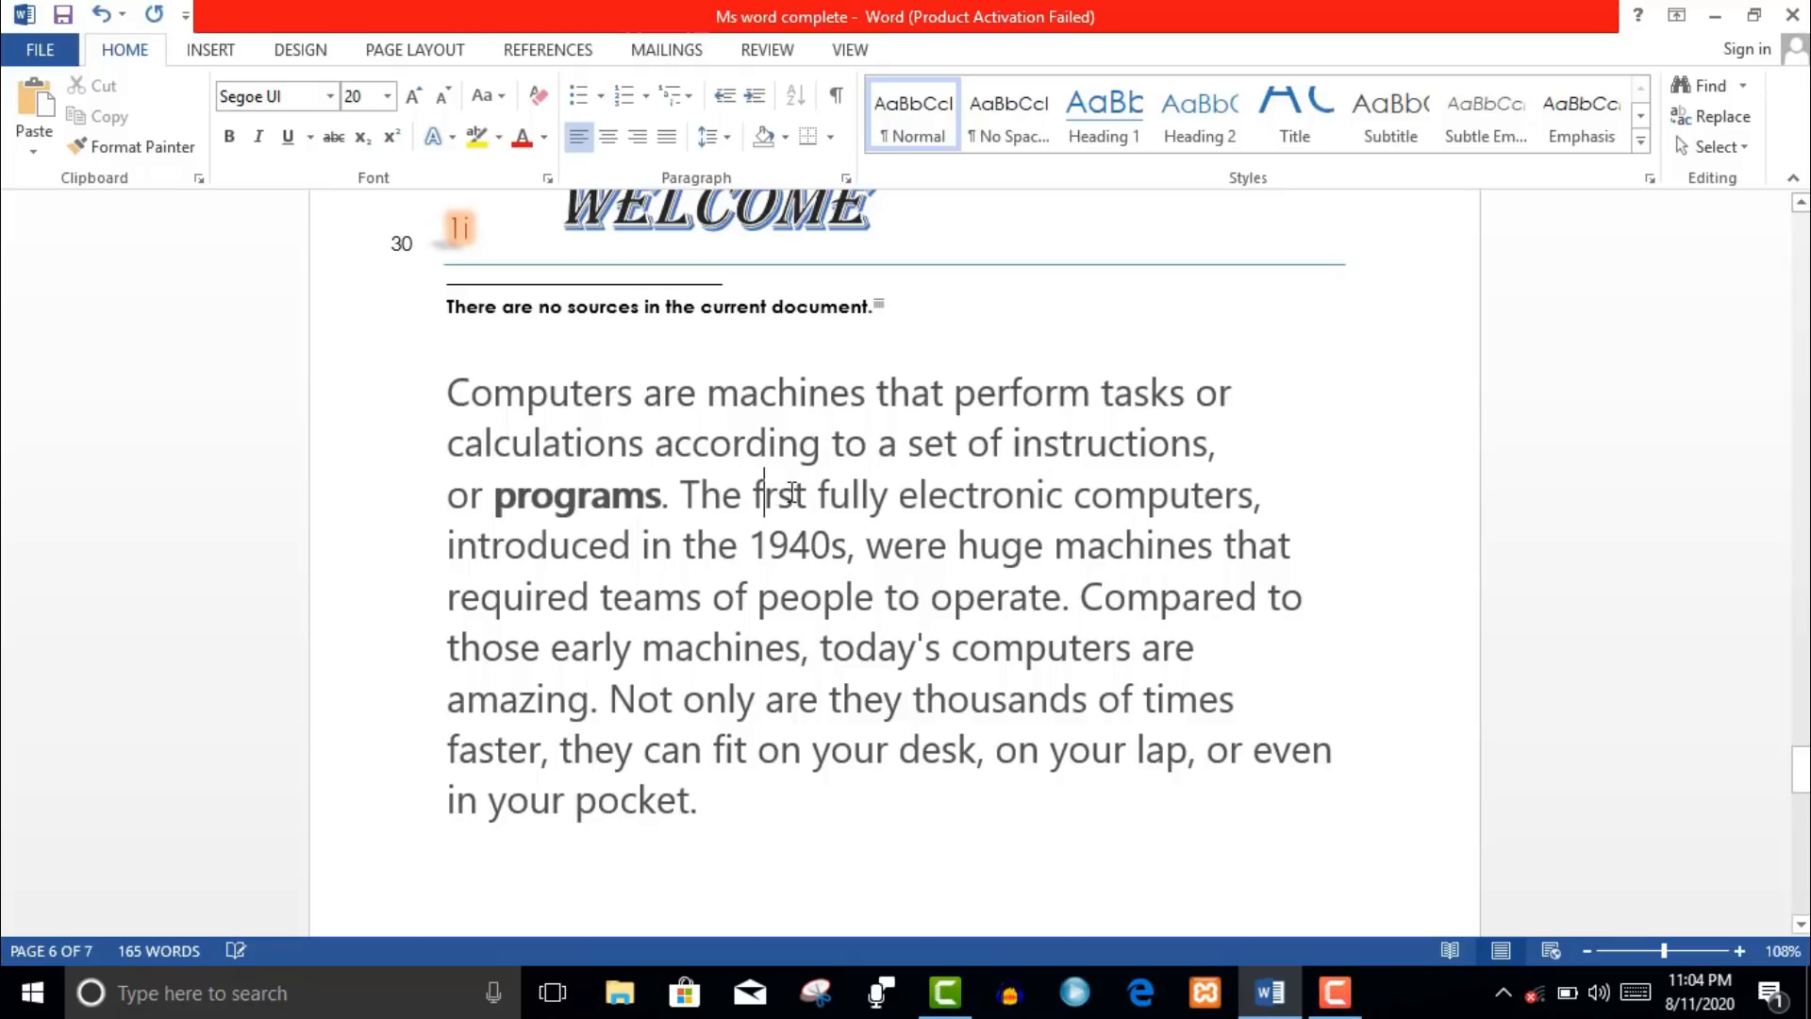
- Delete the 's' from 'computers' and correct 'frst' to 'first' via spelling suggestions
{"action": "left_click", "coordinate": [1056, 540]}
{"action": "left_click", "coordinate": [1250, 500]}
{"action": "key", "text": "BackSpace"}
{"action": "left_click", "coordinate": [1216, 585]}
{"action": "right_click", "coordinate": [784, 510]}
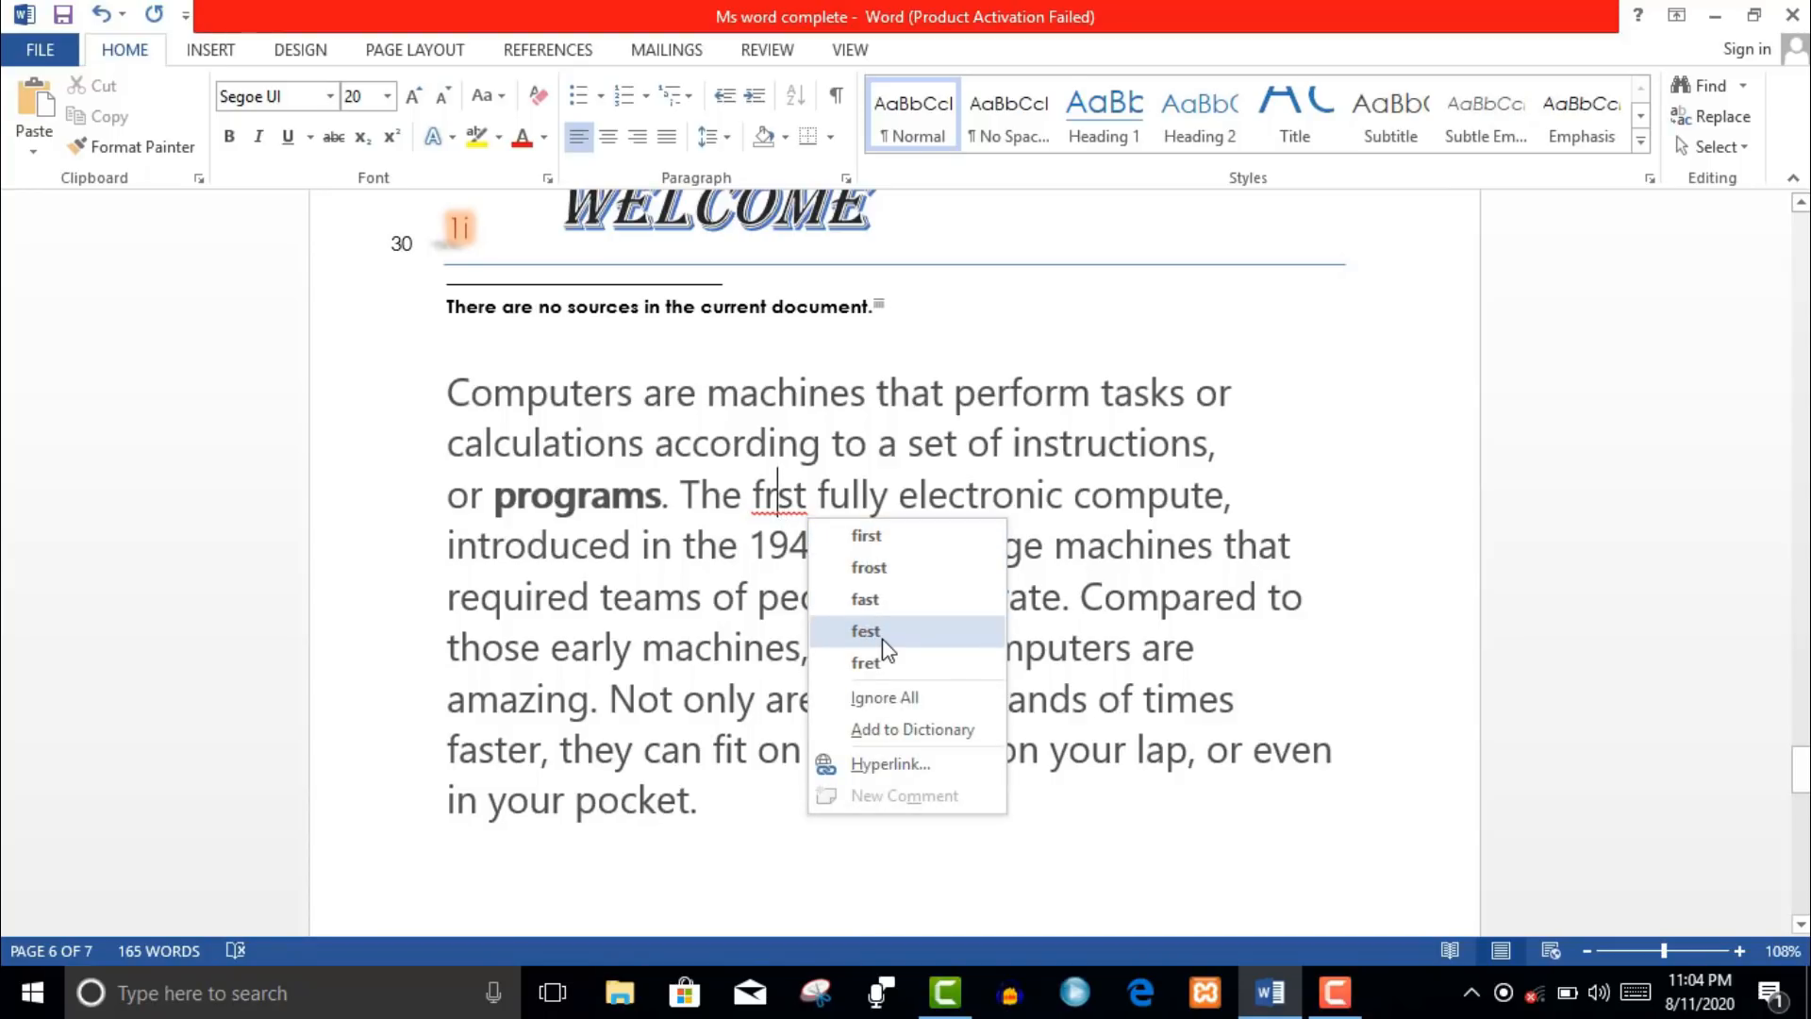
{"action": "left_click", "coordinate": [866, 536]}
- Misspell 'according' as 'accrding', then correct it back to 'according'
{"action": "left_click", "coordinate": [730, 441]}
{"action": "key", "text": "BackSpace"}
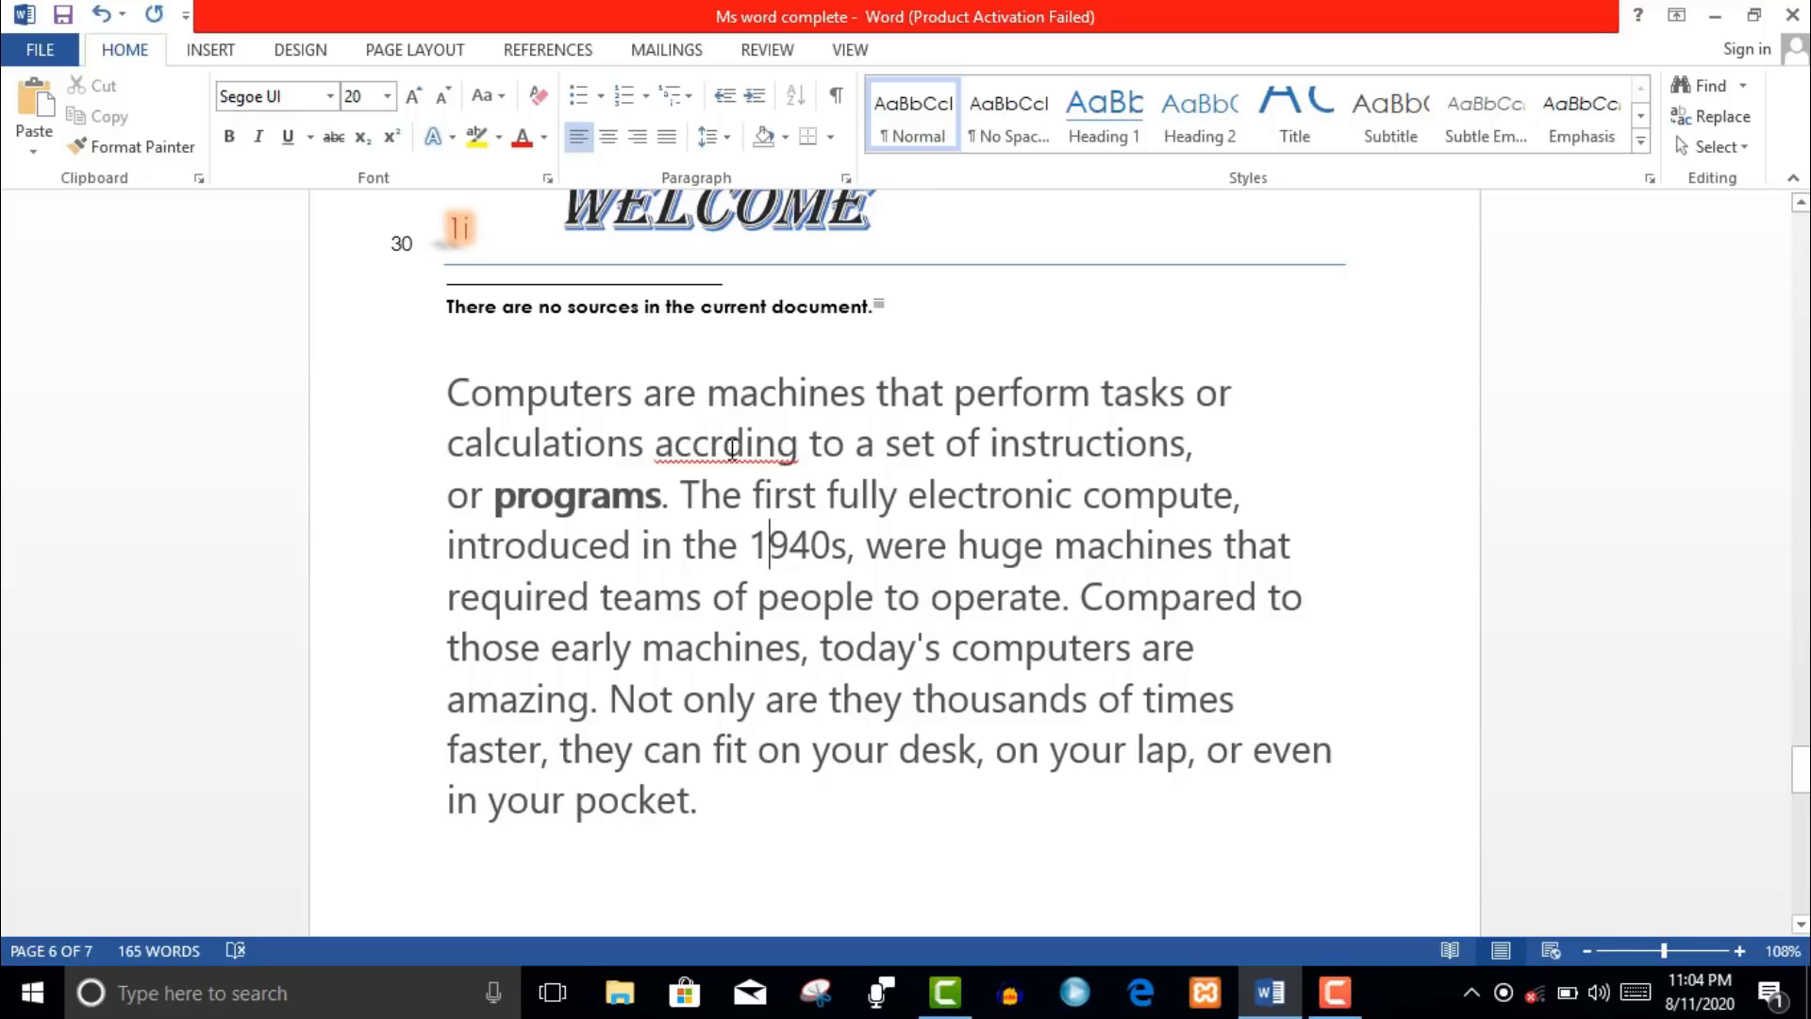
{"action": "right_click", "coordinate": [732, 447]}
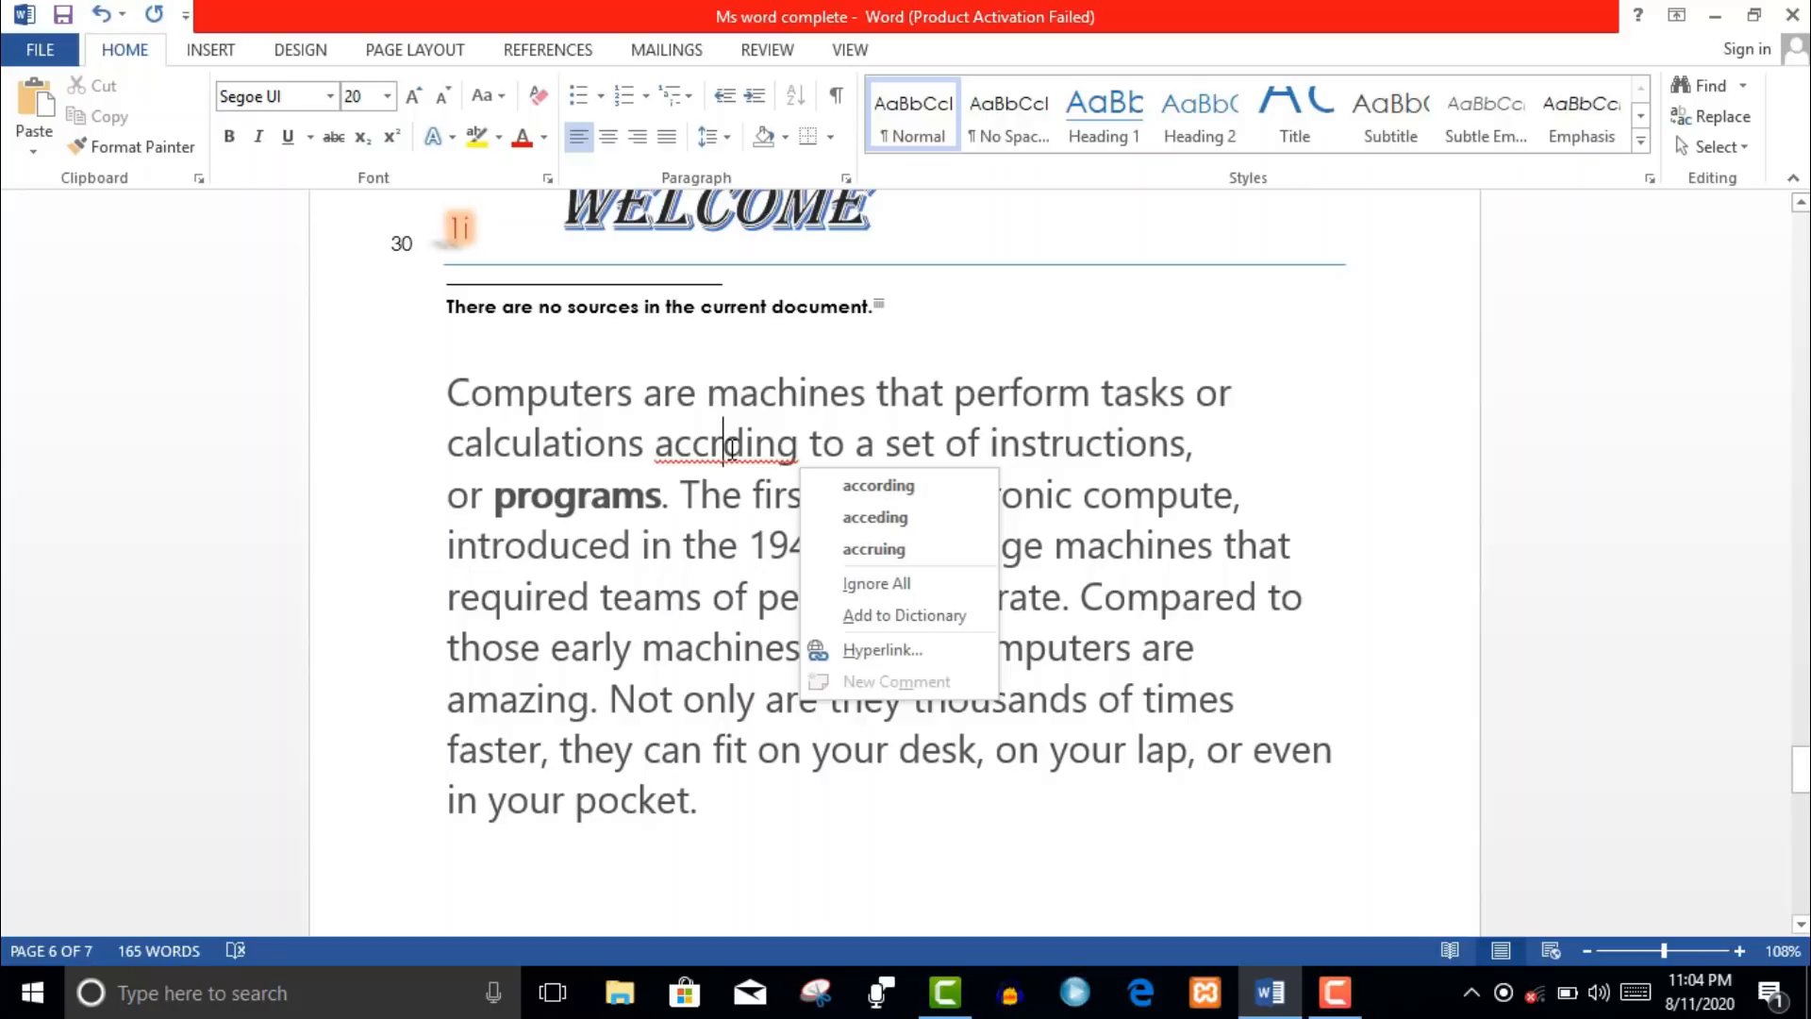
{"action": "left_click", "coordinate": [852, 487]}
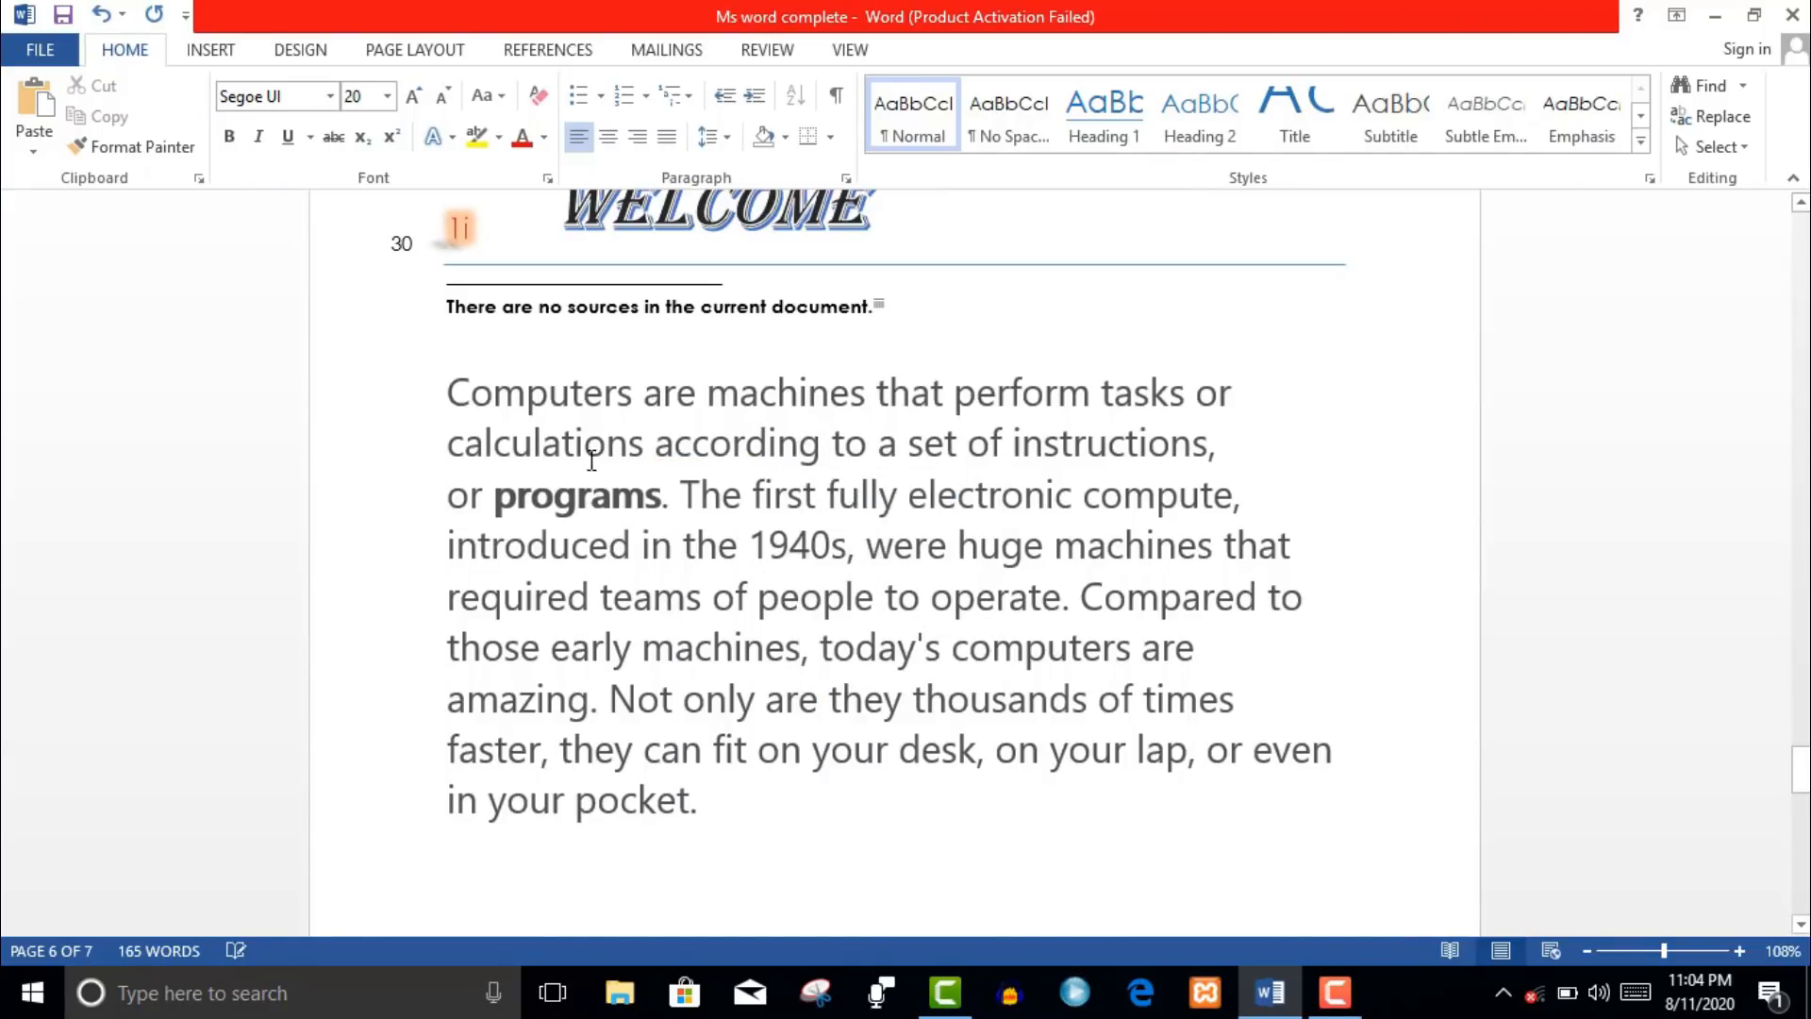
- Shorten 'calculations' to 'calculats', then correct it to 'calculates'
{"action": "key", "text": "BackSpace"}
{"action": "key", "text": "BackSpace"}
{"action": "key", "text": "BackSpace"}
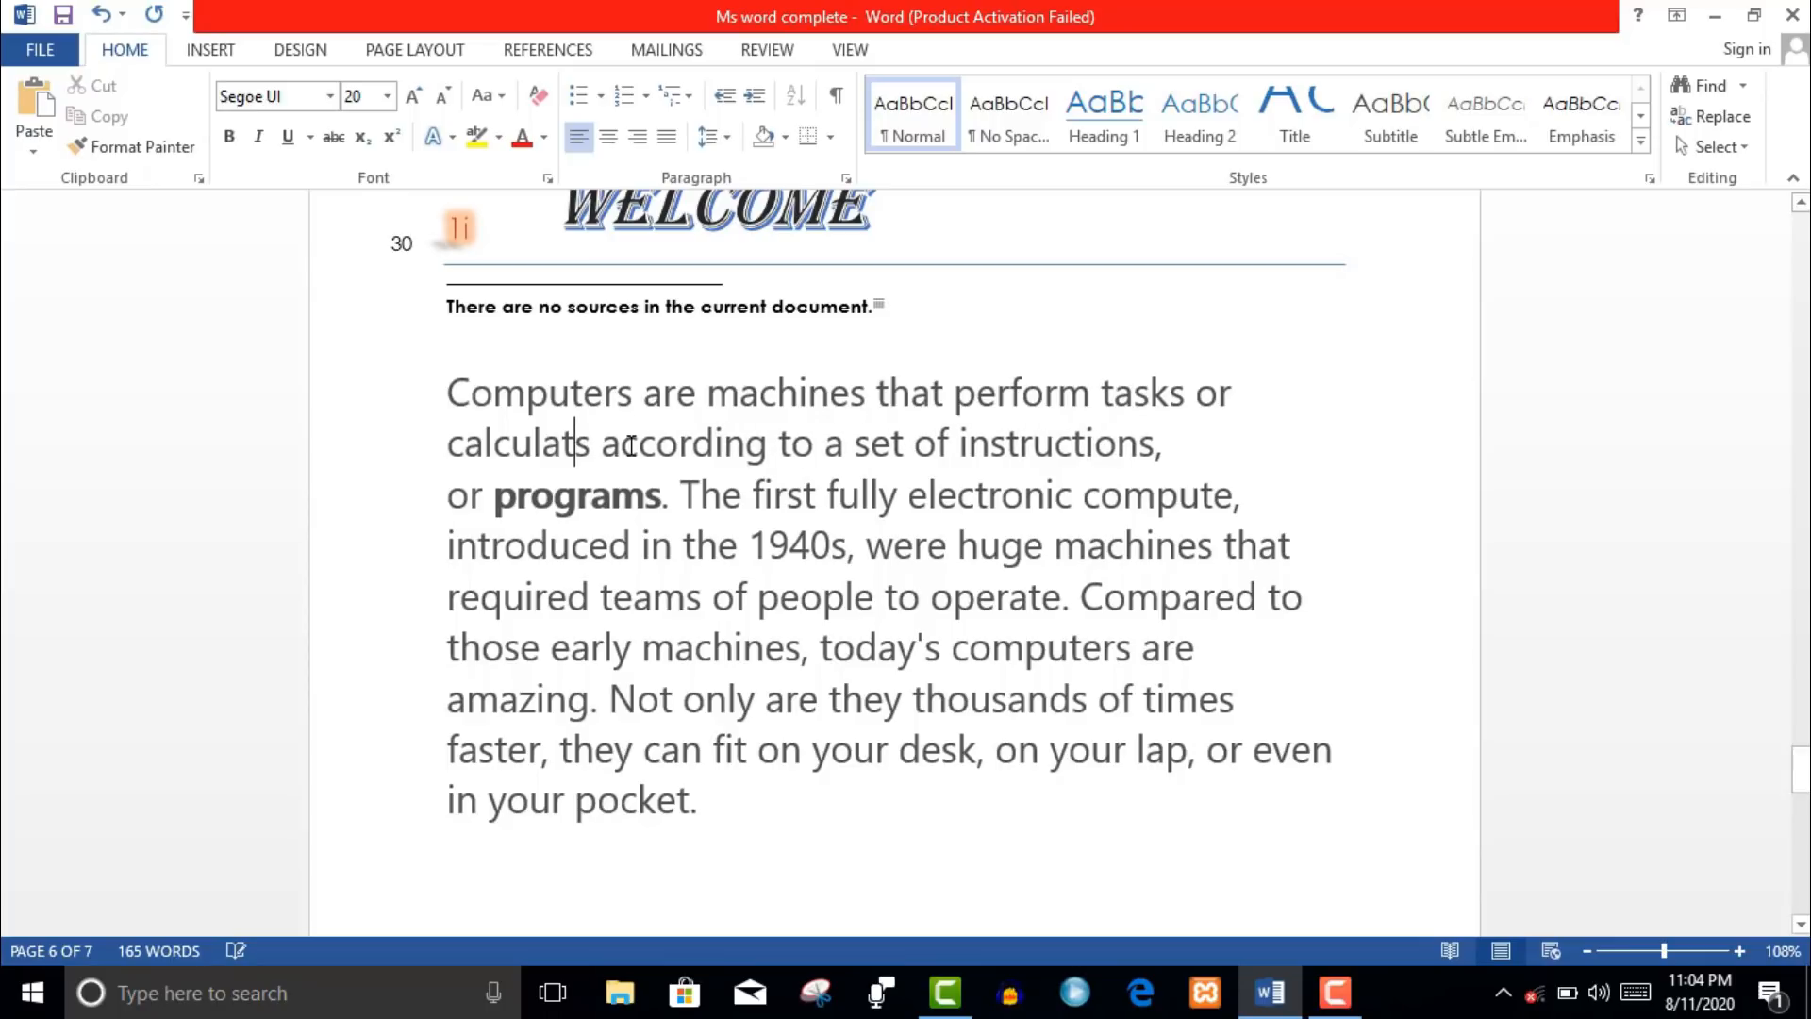
{"action": "left_click", "coordinate": [594, 481]}
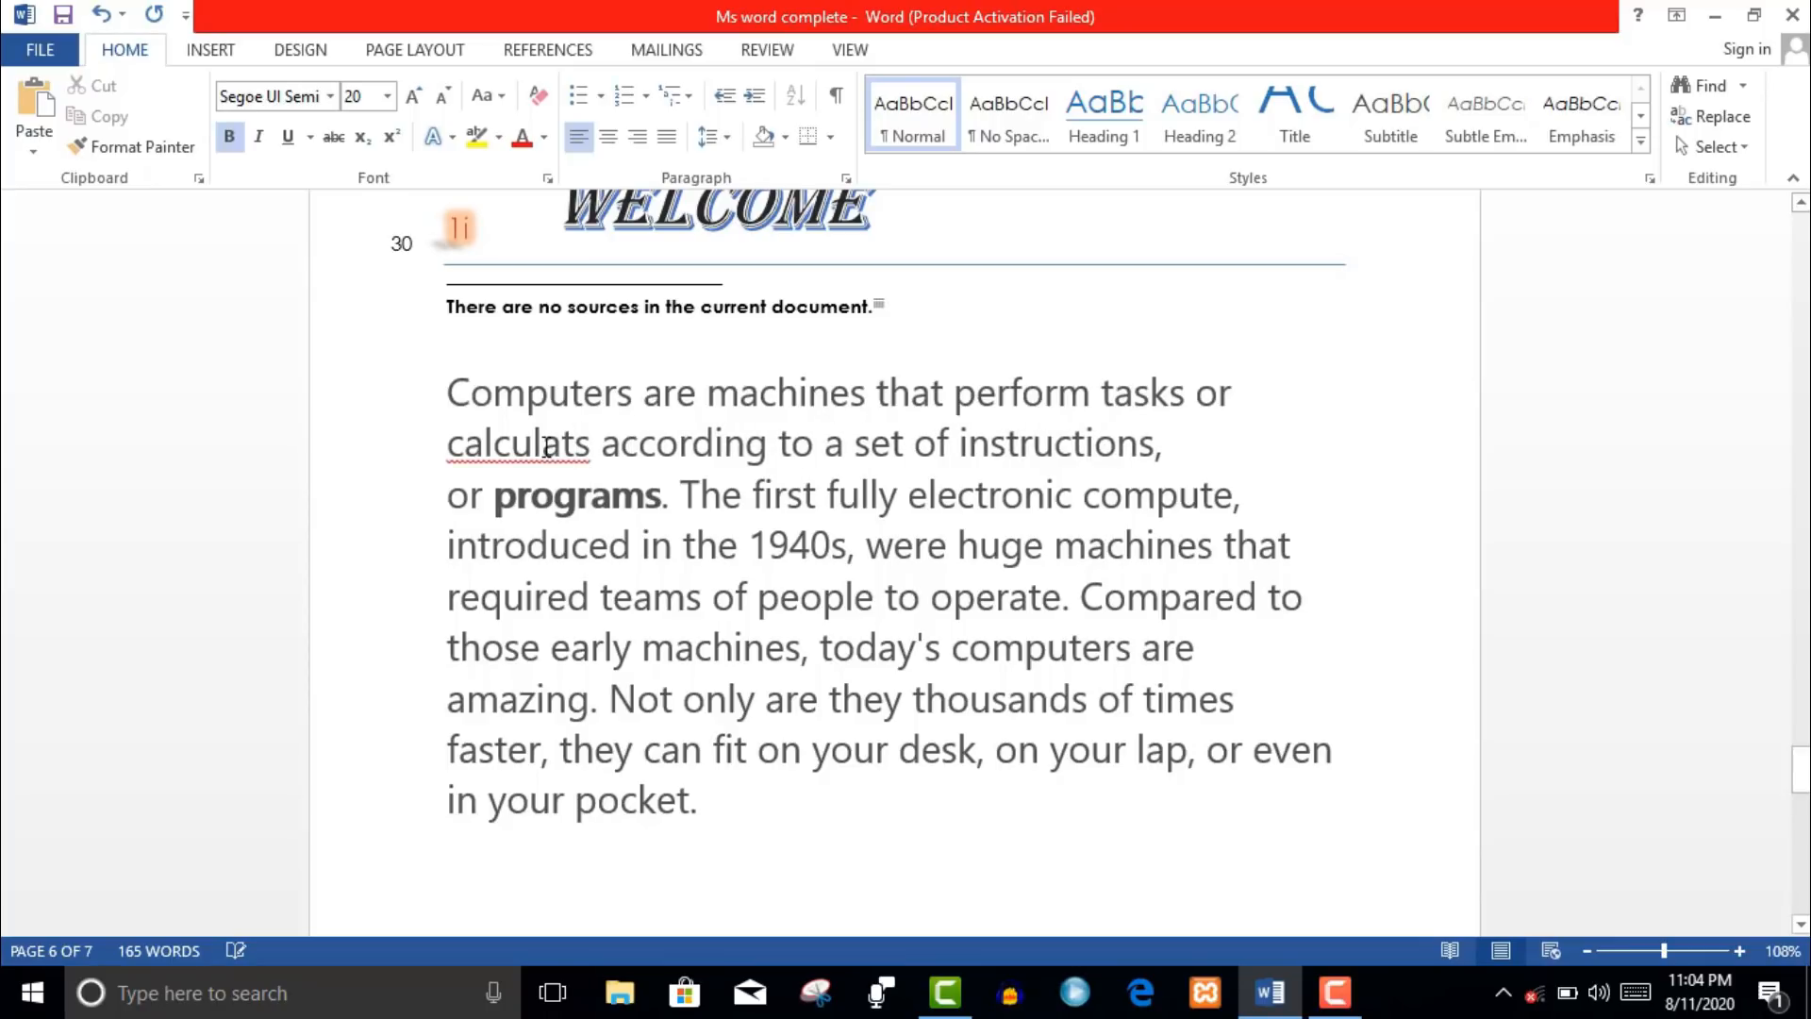
{"action": "right_click", "coordinate": [545, 445]}
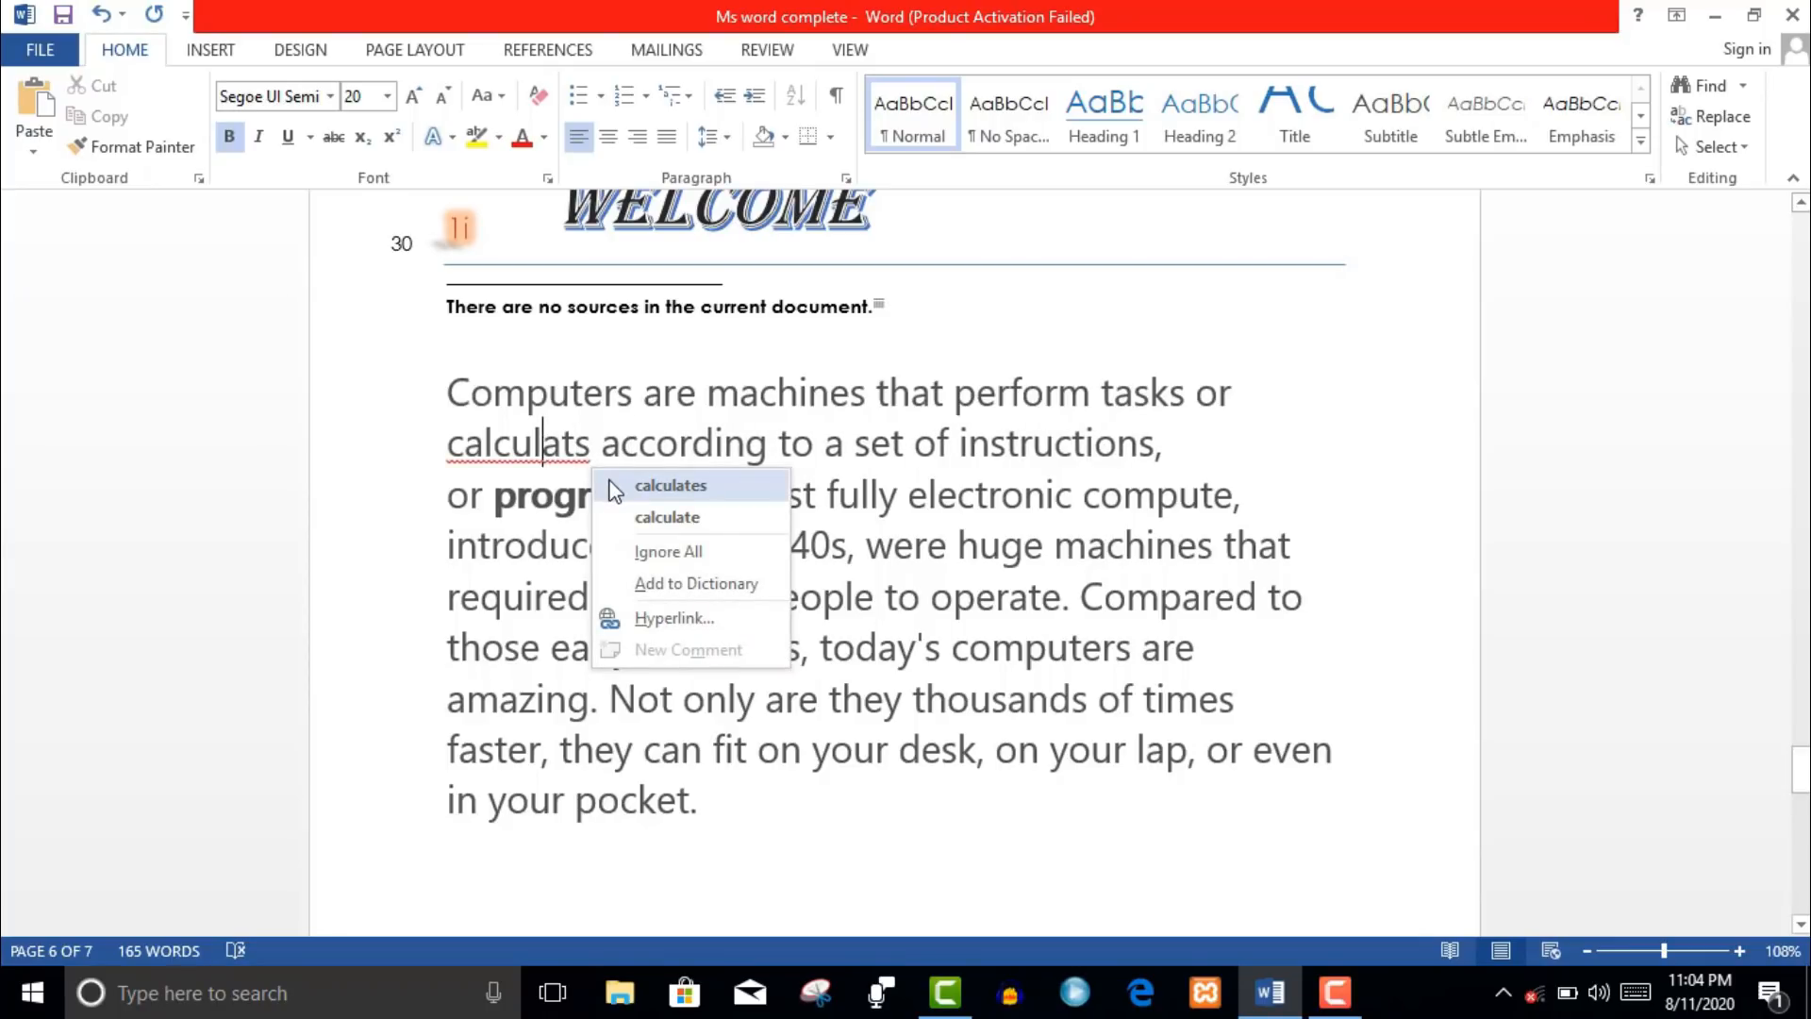
{"action": "left_click", "coordinate": [670, 485]}
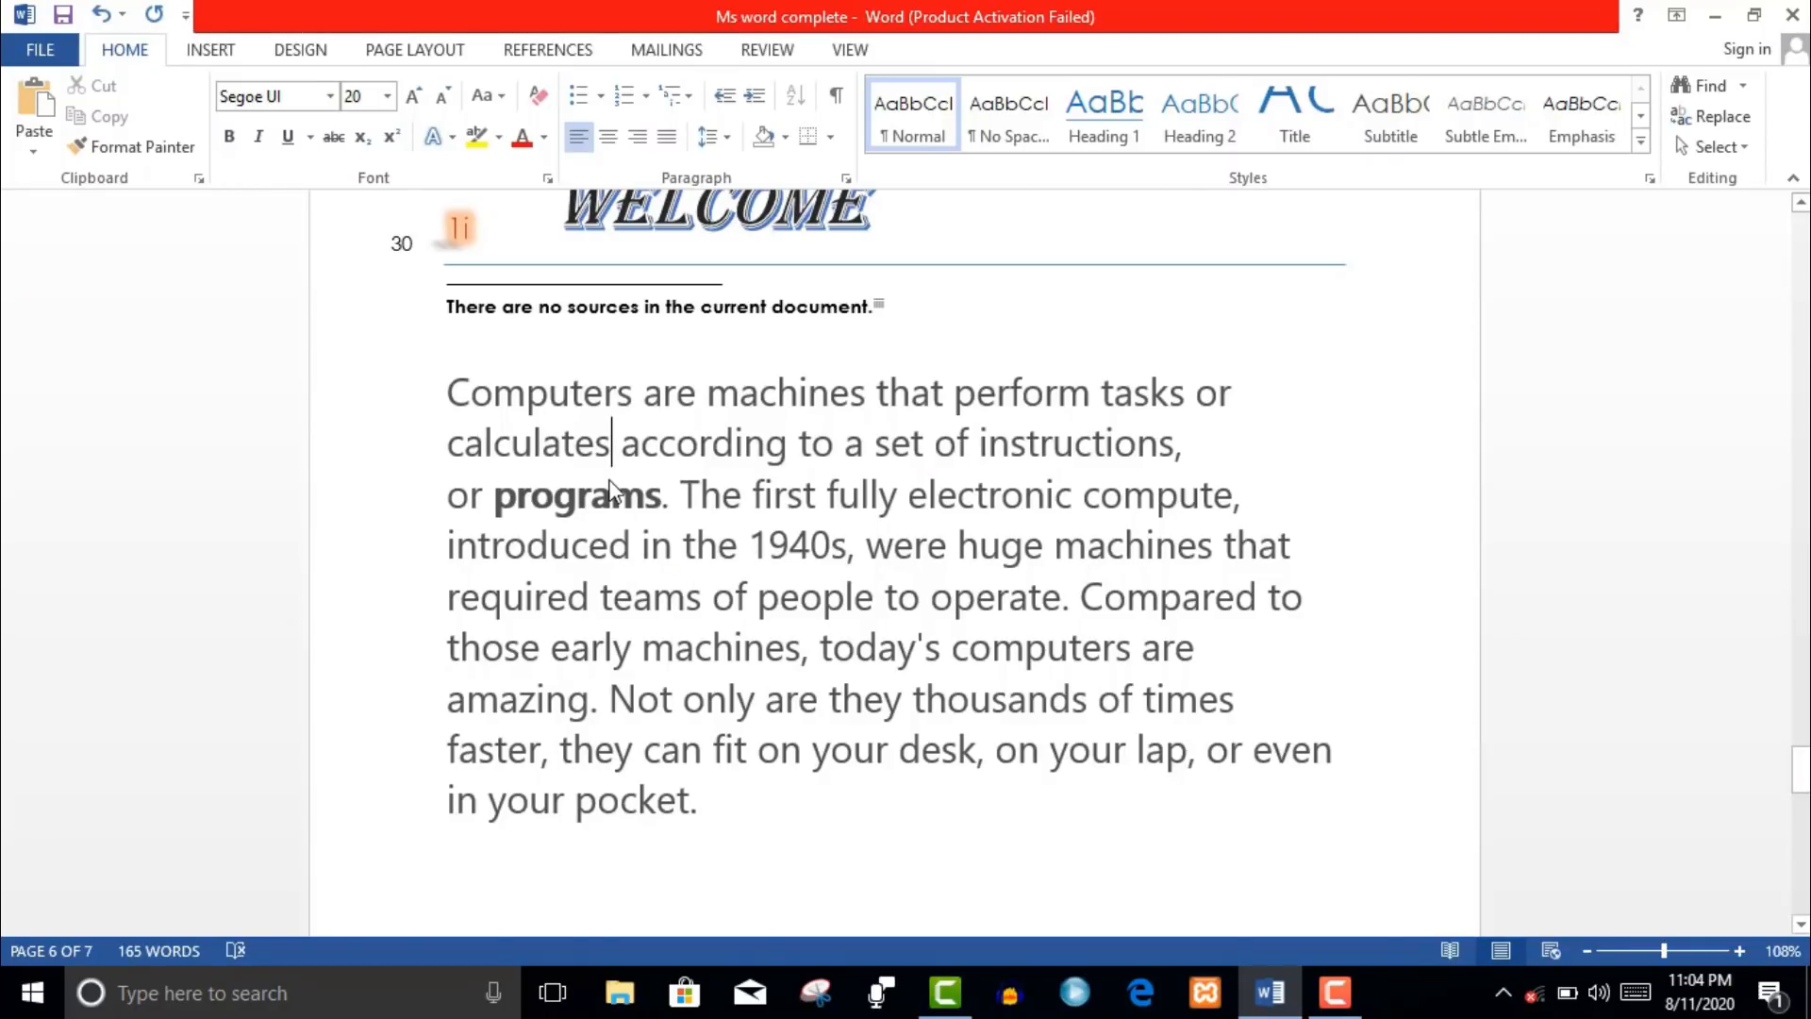
- Search for 'not' in the Navigation pane, then open Find and Replace with it
{"action": "left_click", "coordinate": [1742, 86]}
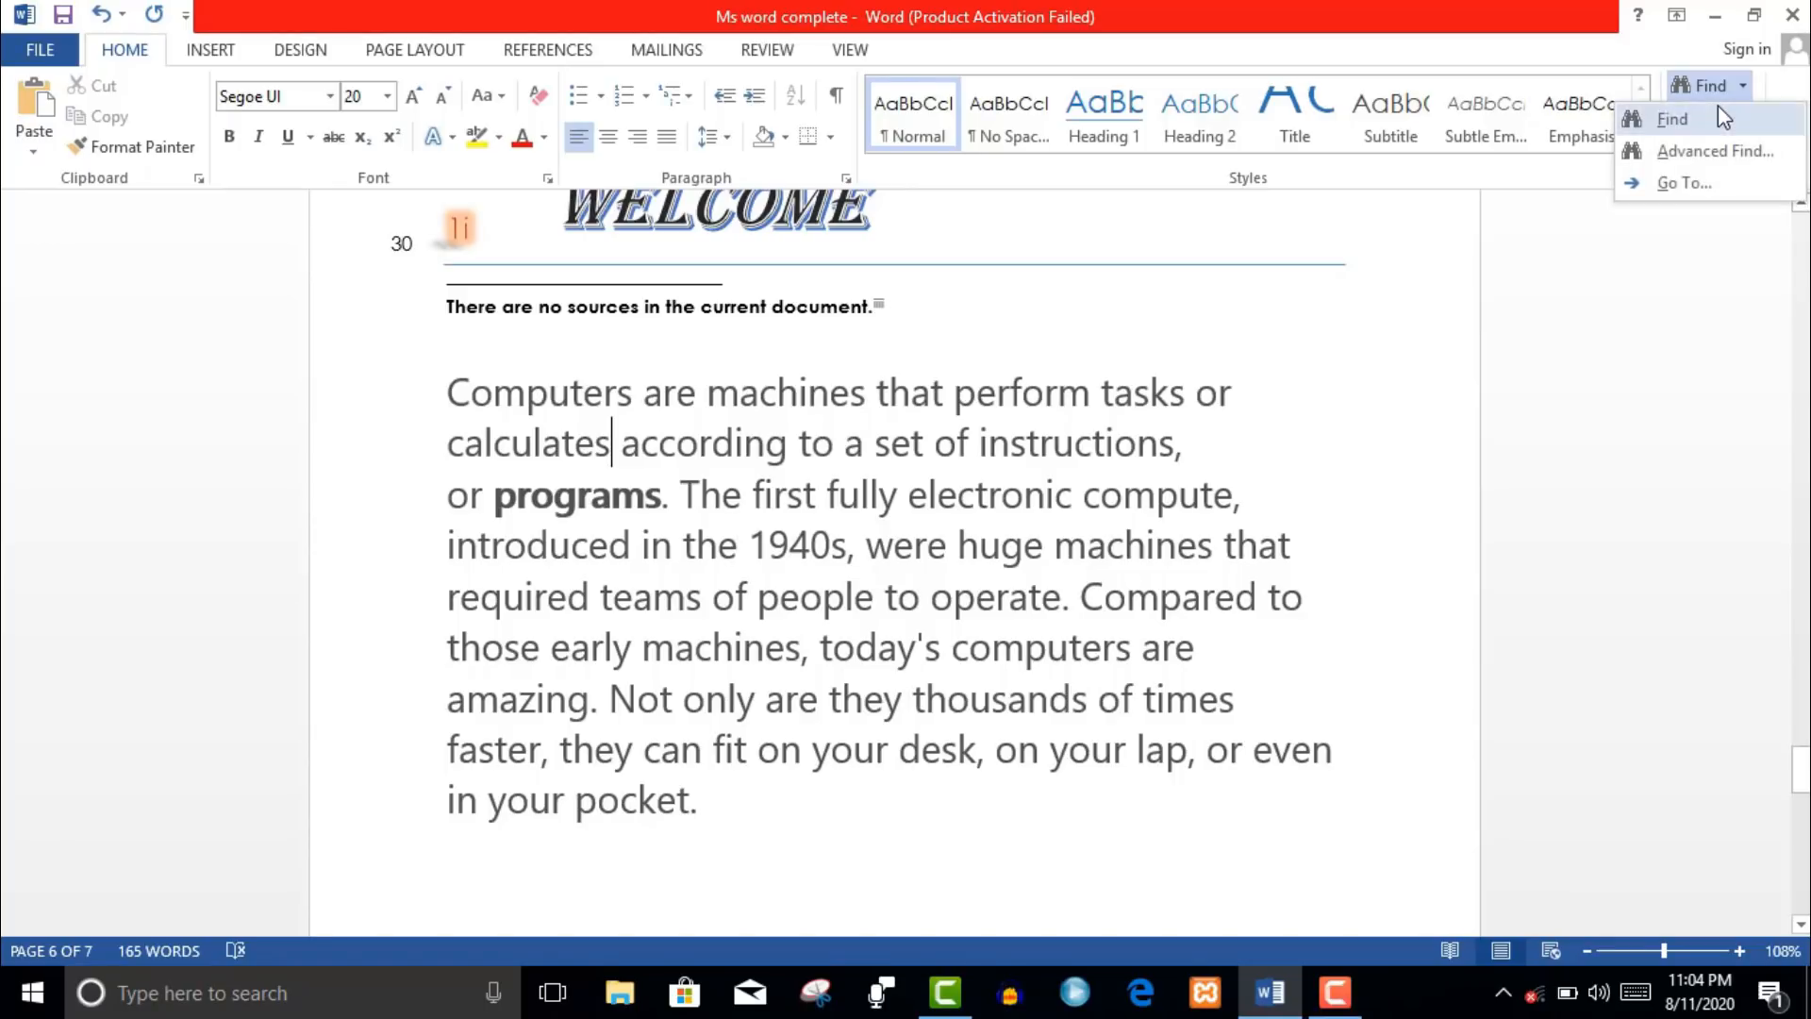
{"action": "left_click", "coordinate": [1708, 115]}
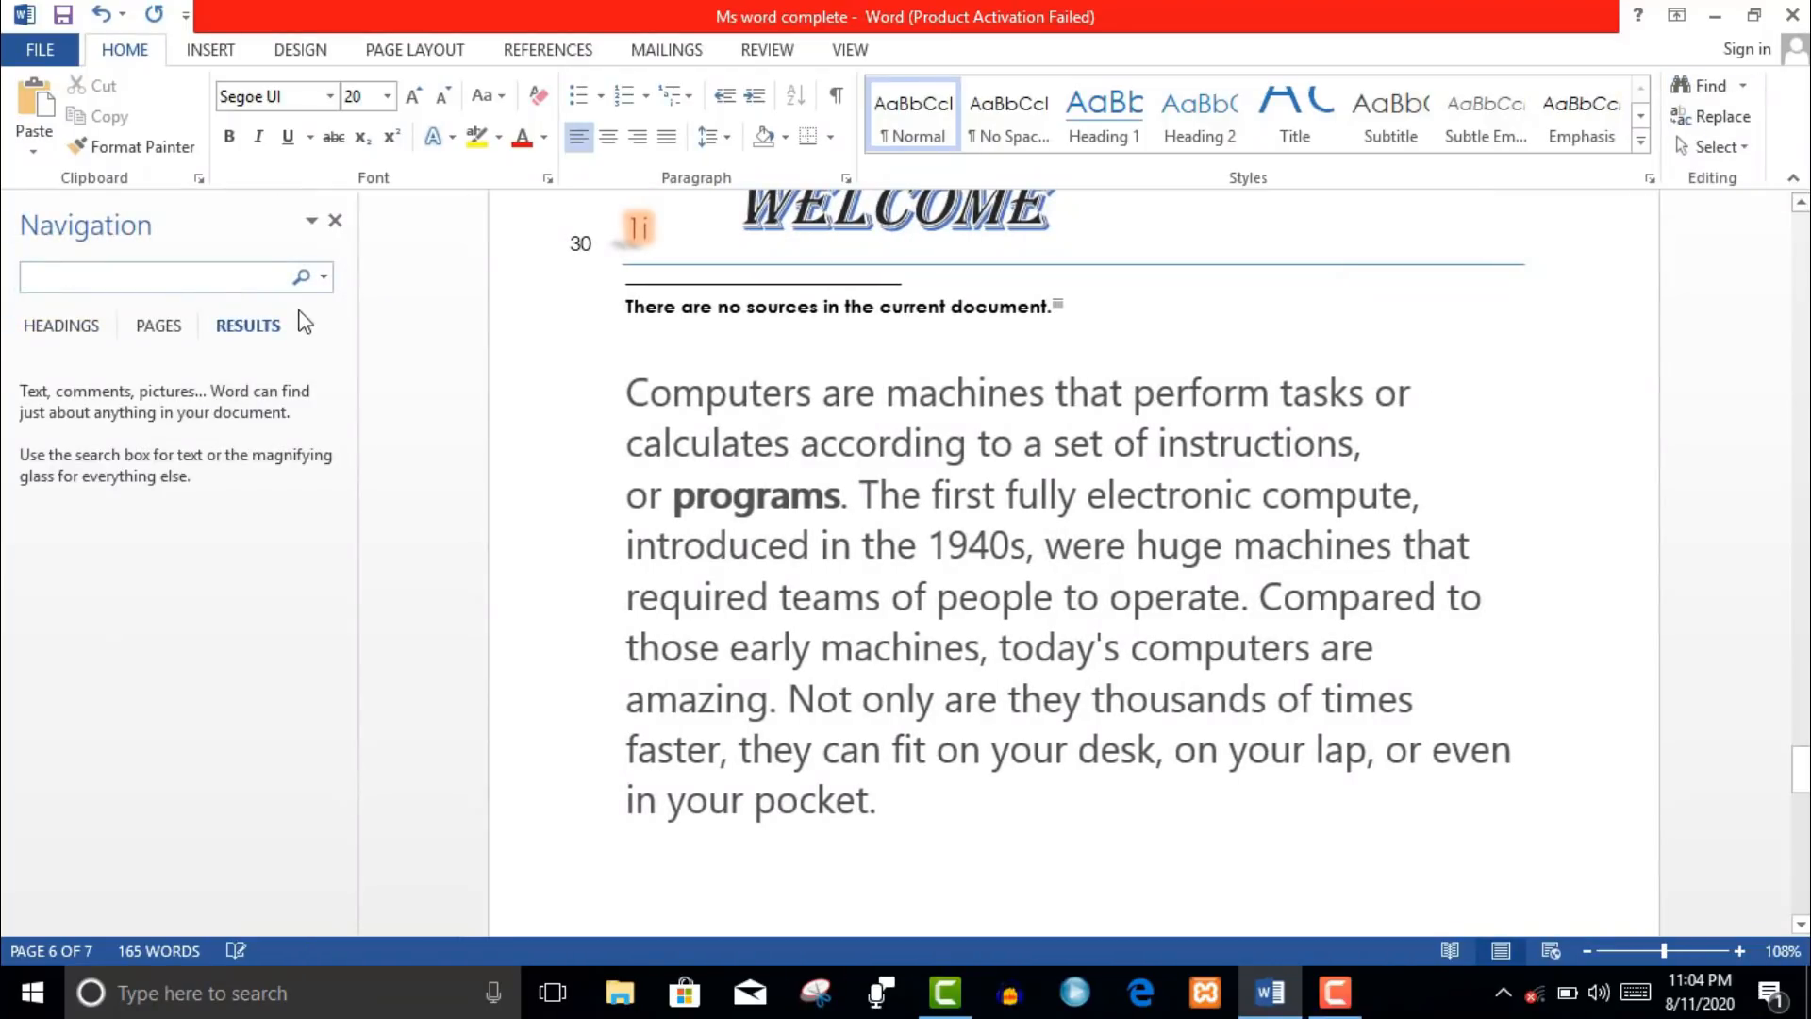
{"action": "left_click", "coordinate": [158, 325]}
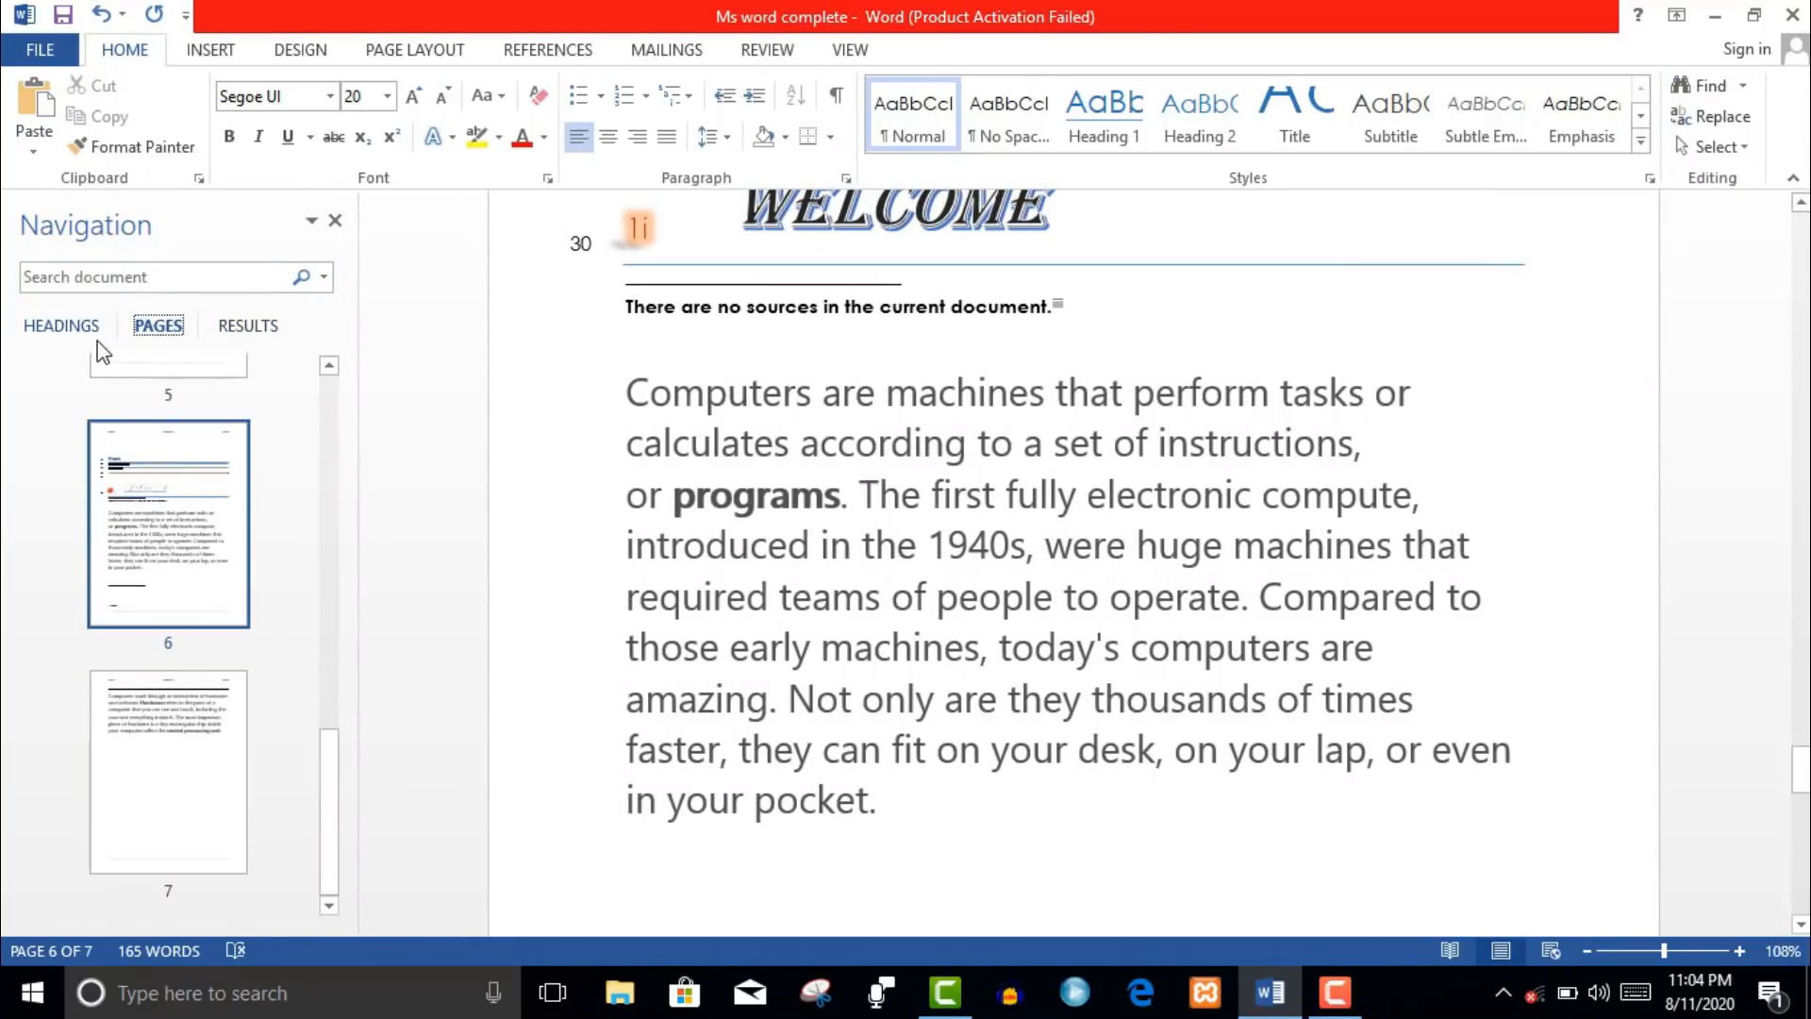
{"action": "left_click", "coordinate": [98, 339]}
{"action": "left_click", "coordinate": [219, 330]}
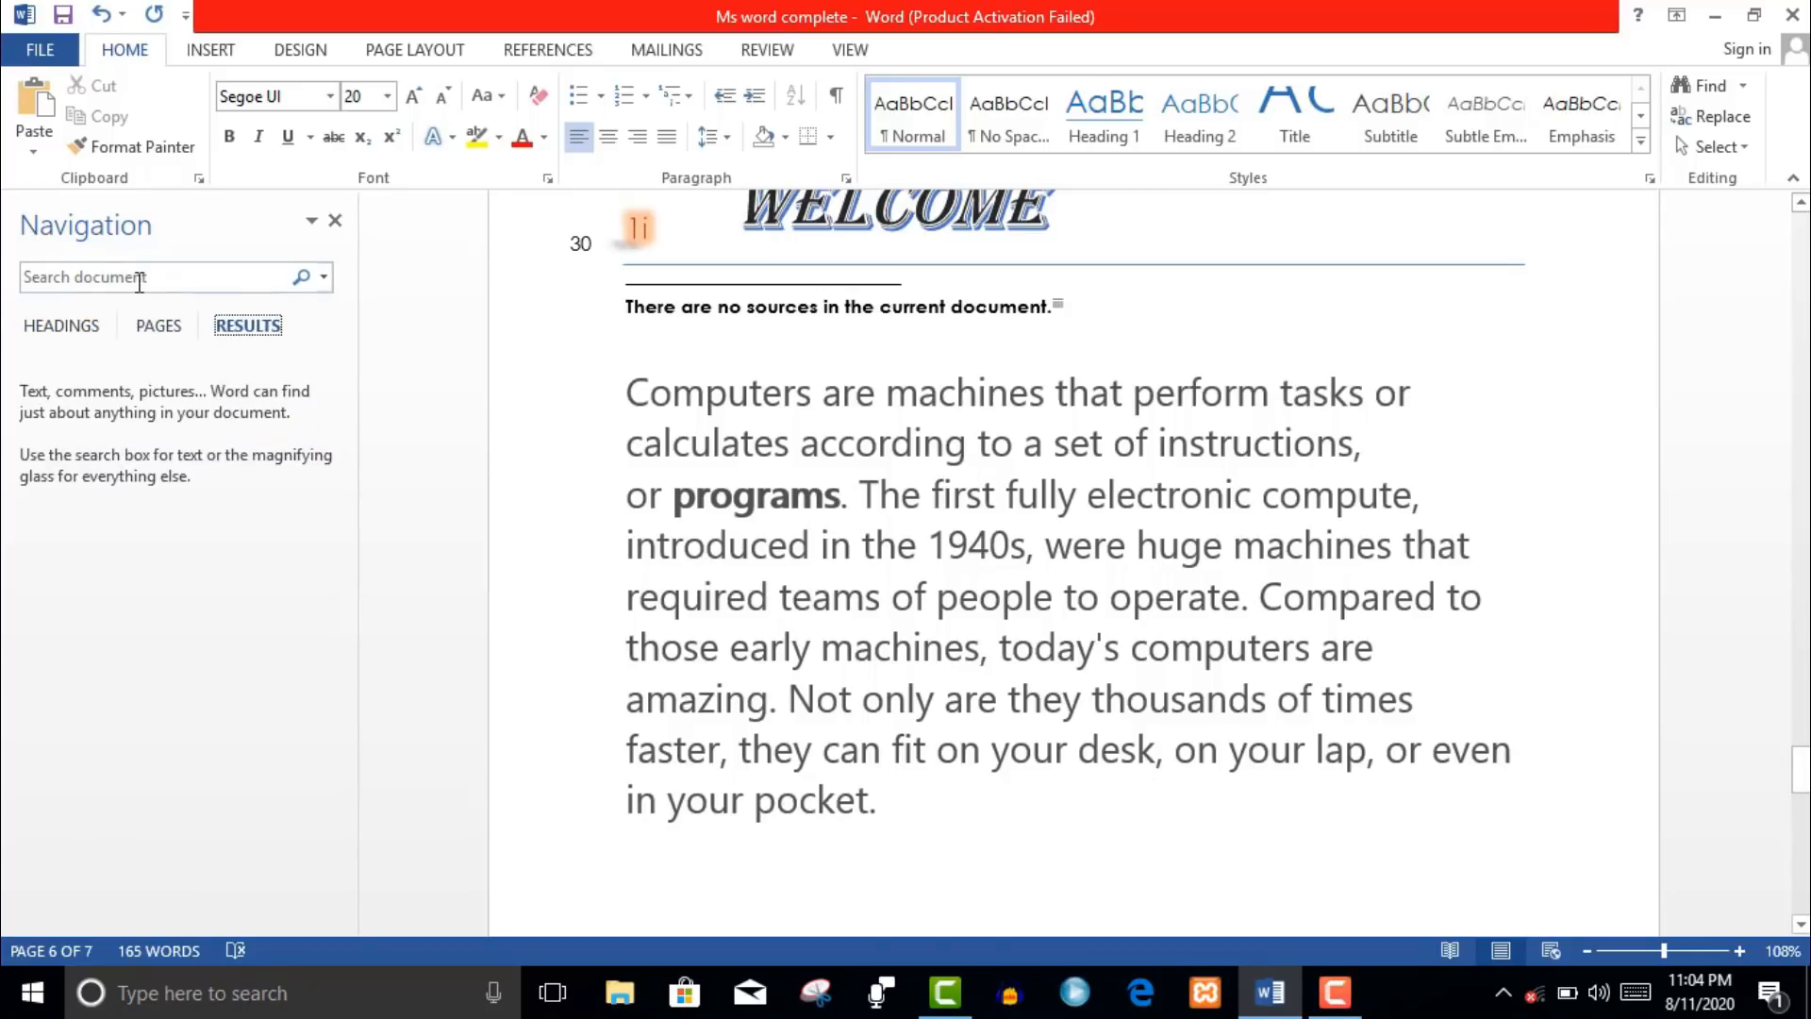
{"action": "left_click", "coordinate": [138, 280]}
{"action": "type", "text": "not"}
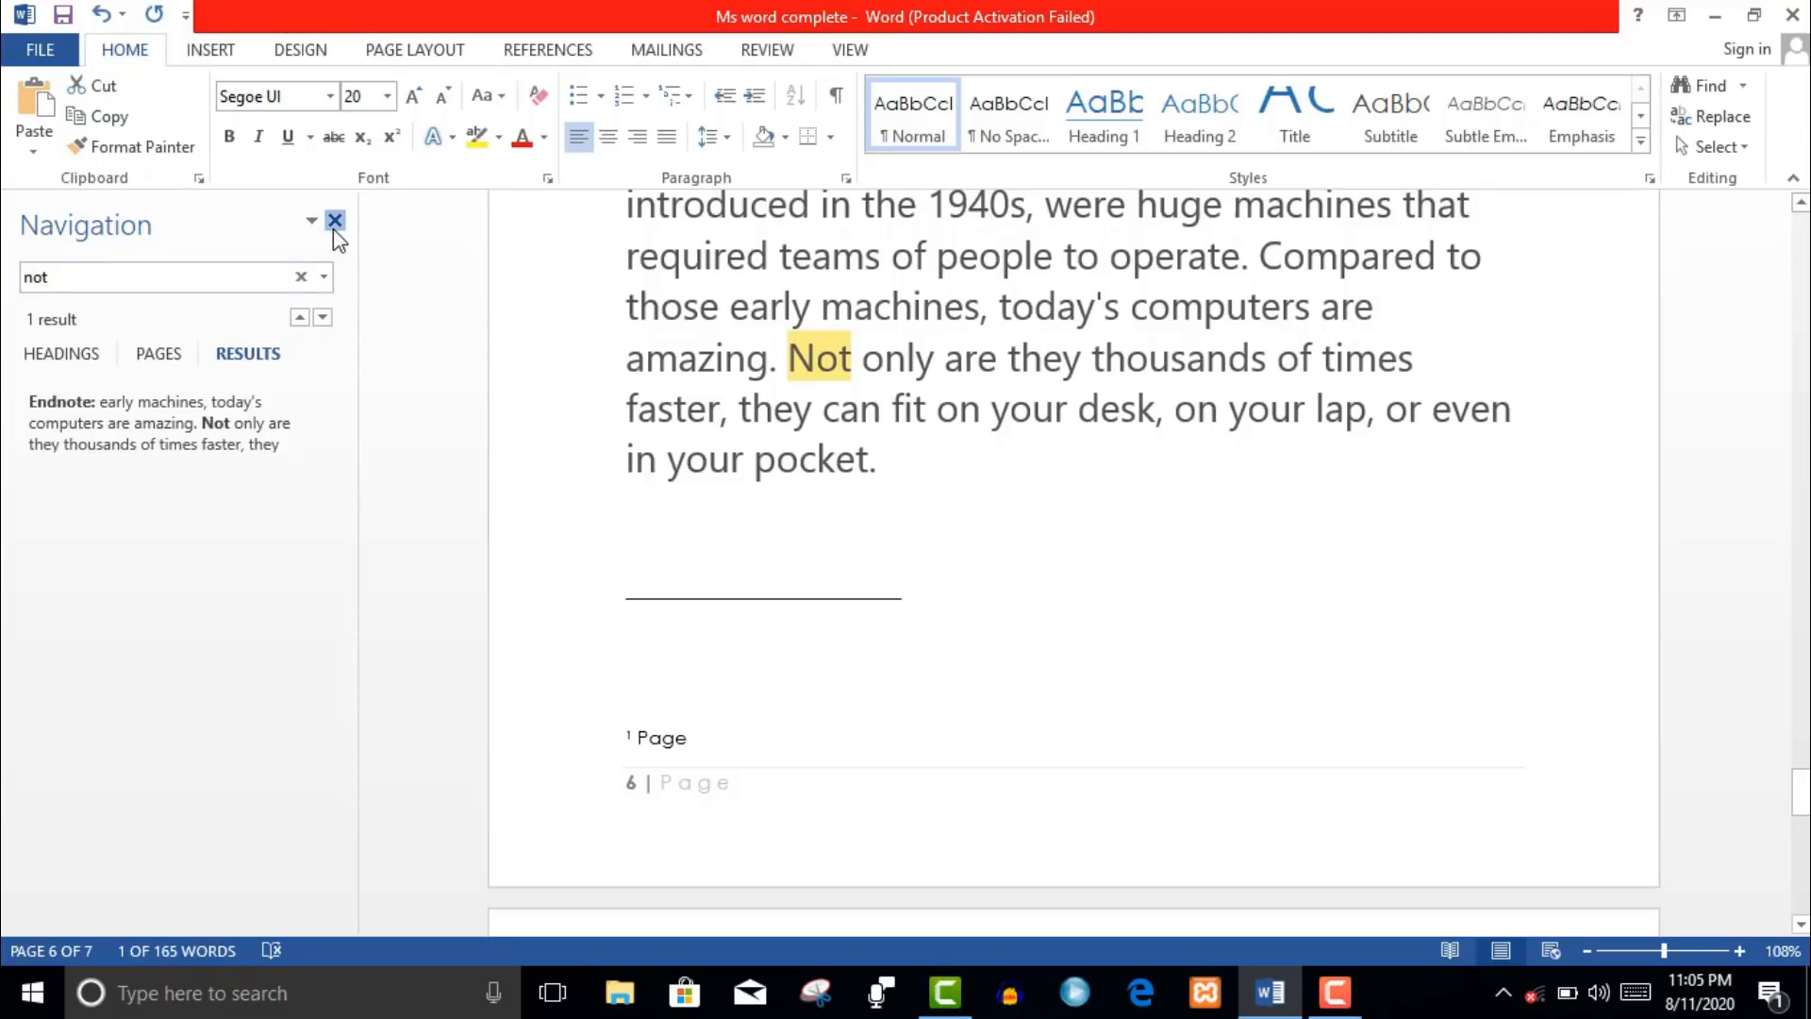
{"action": "left_click", "coordinate": [335, 220]}
{"action": "left_click", "coordinate": [1712, 117]}
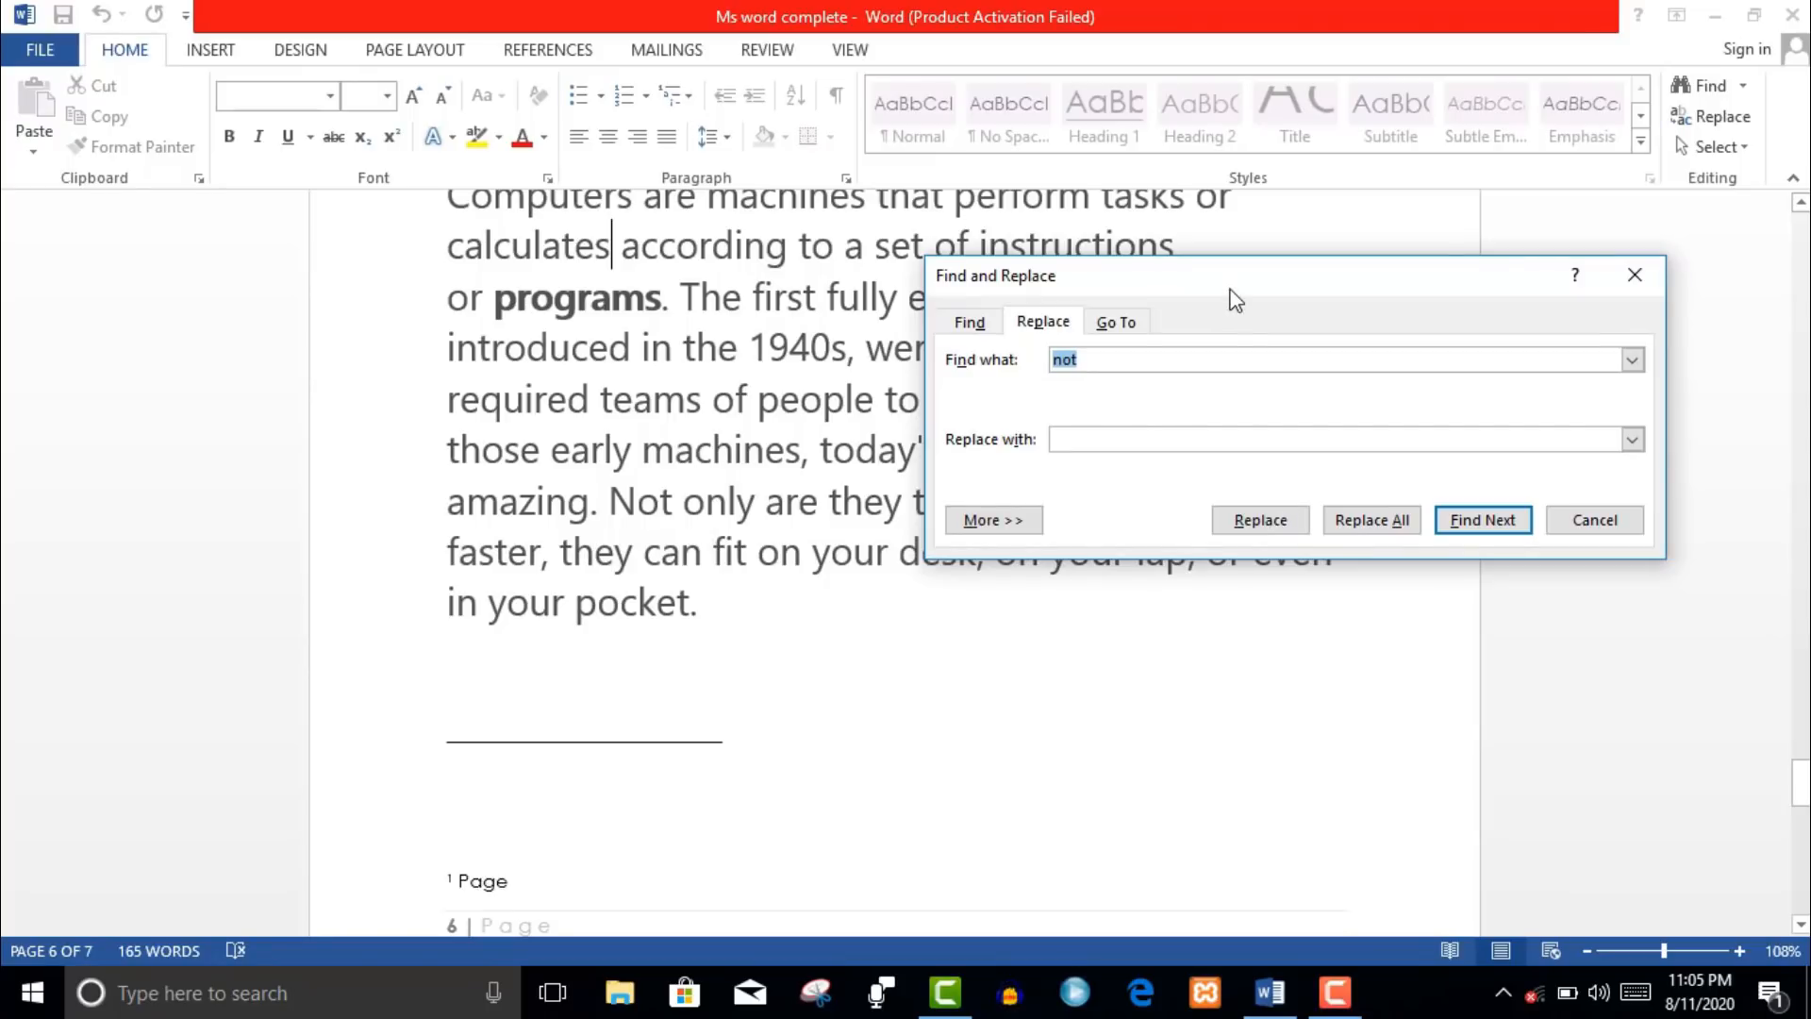
- Search the document for '1940s' in Find and Replace
{"action": "left_click_drag", "start_coordinate": [1233, 289], "coordinate": [1368, 288]}
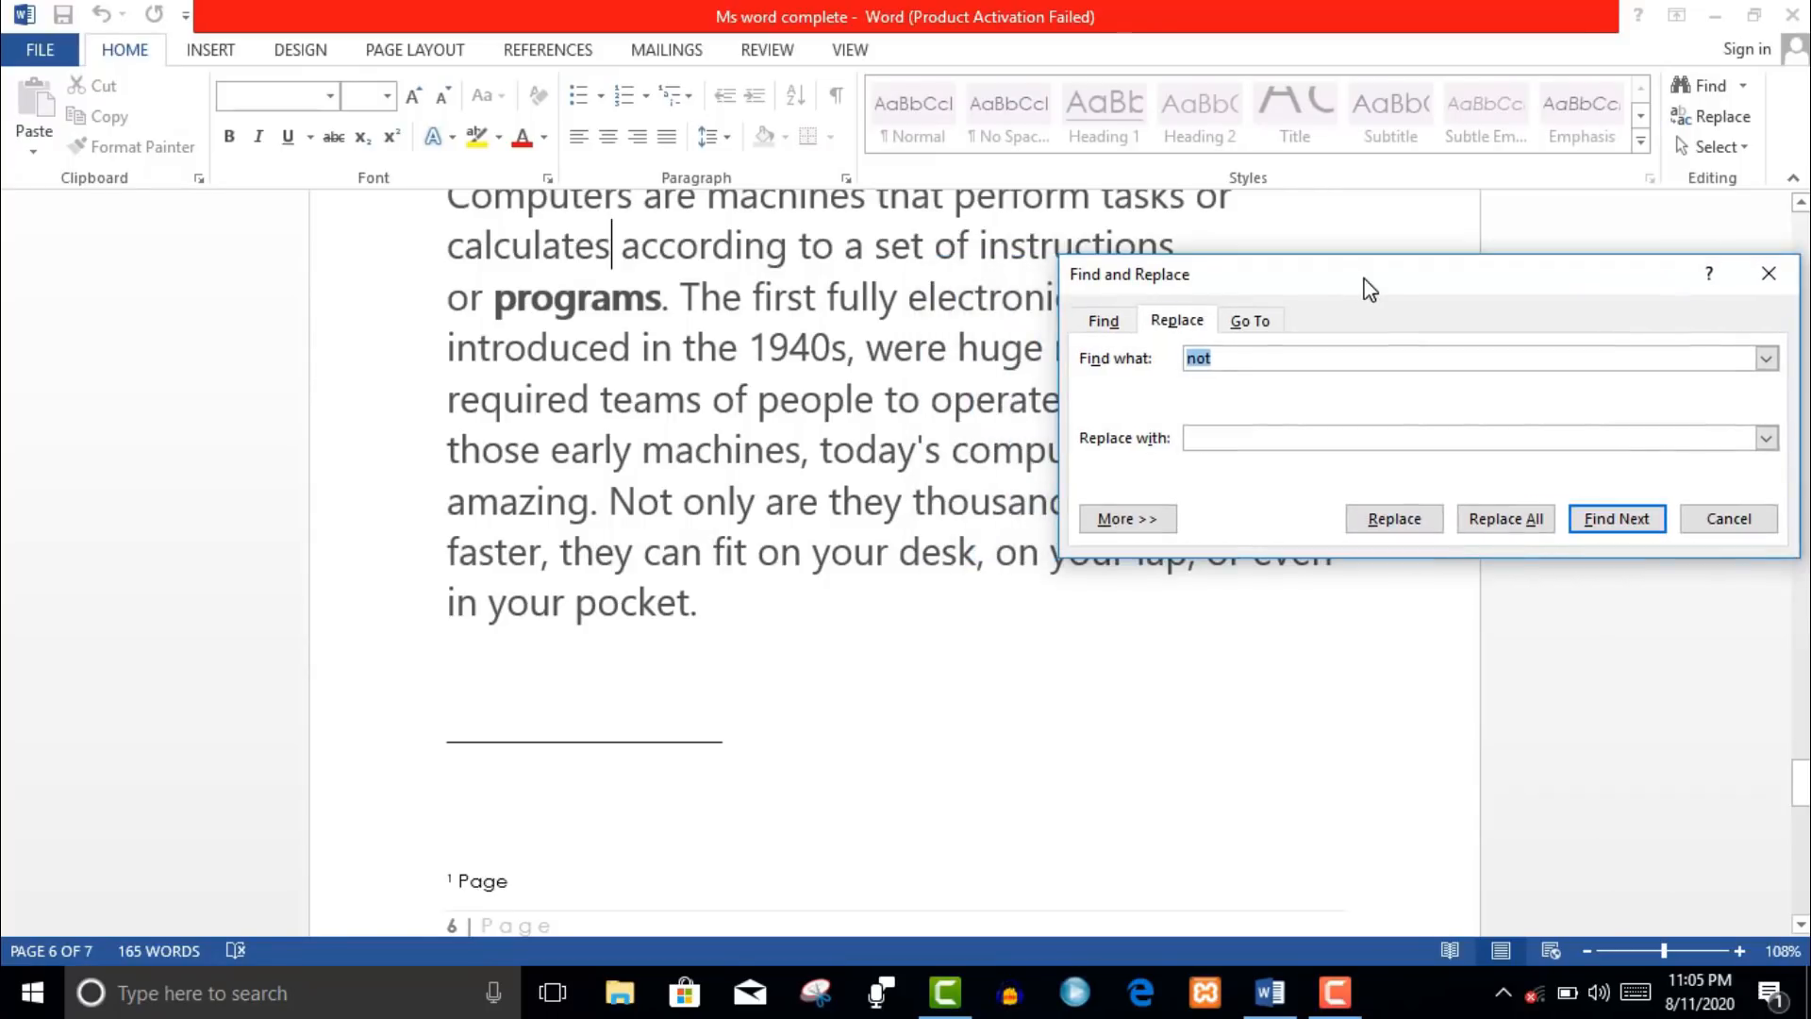
{"action": "left_click", "coordinate": [1102, 323]}
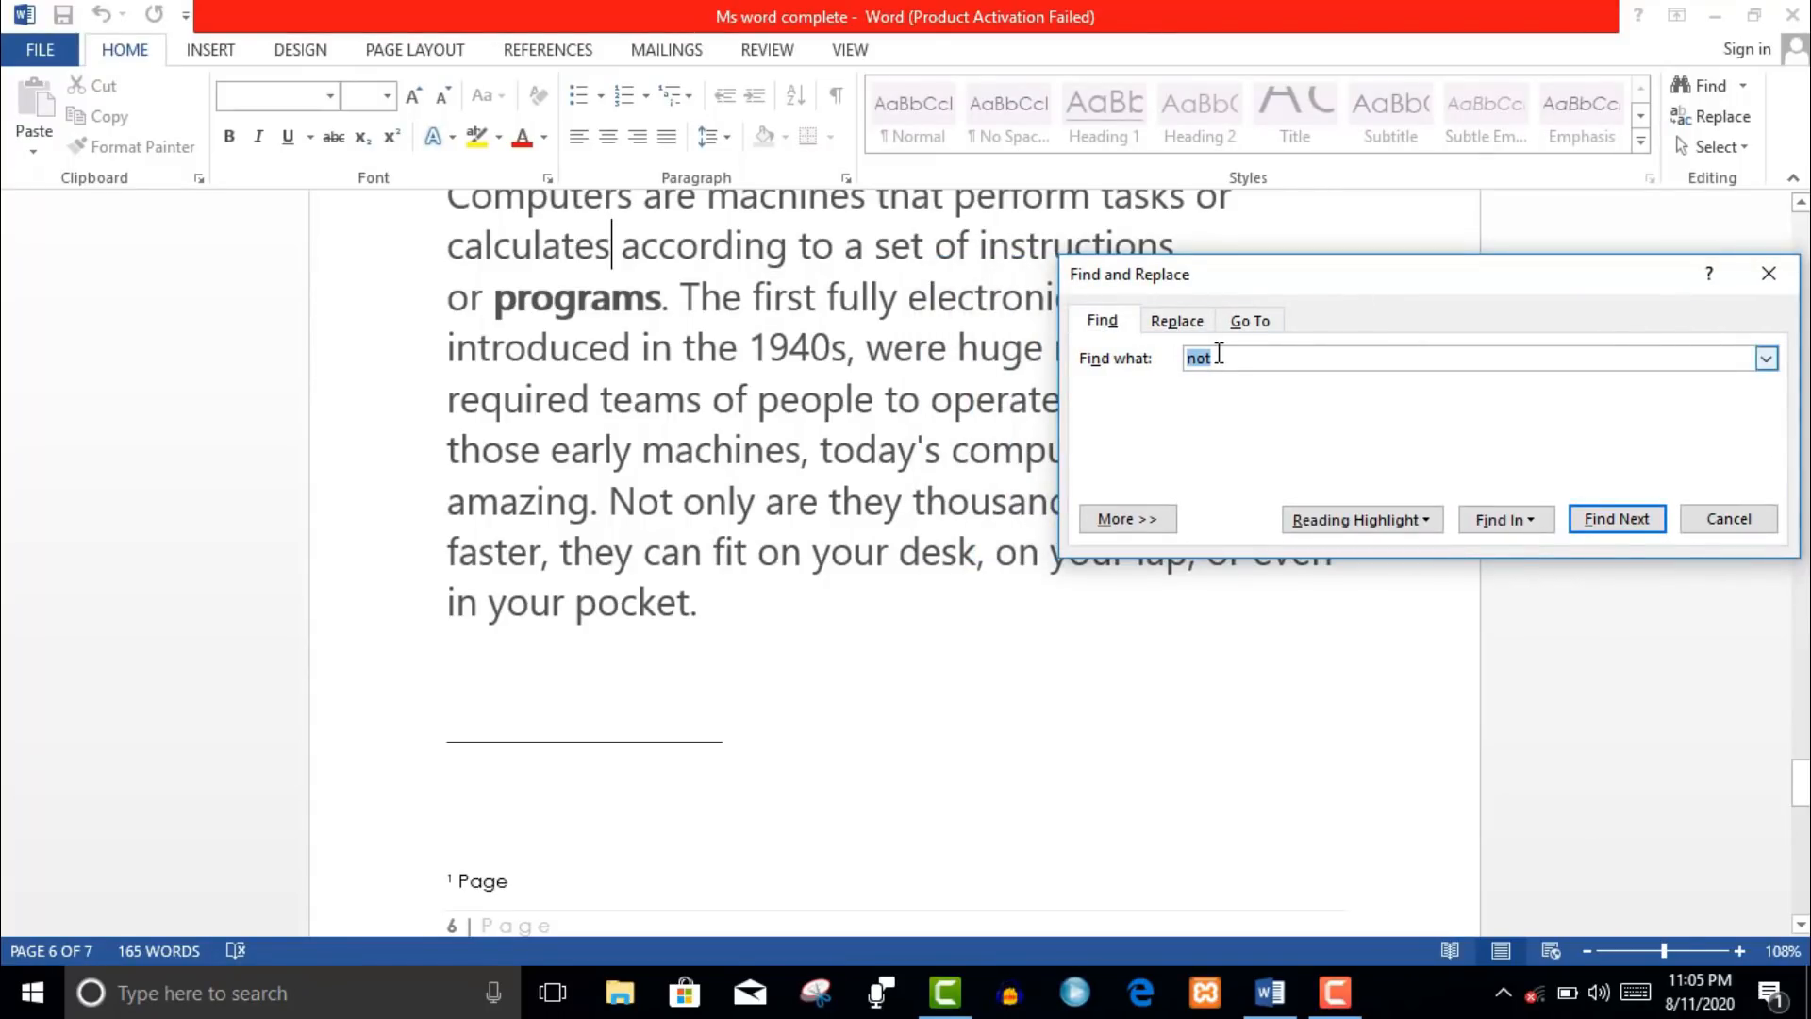
{"action": "key", "text": "BackSpace"}
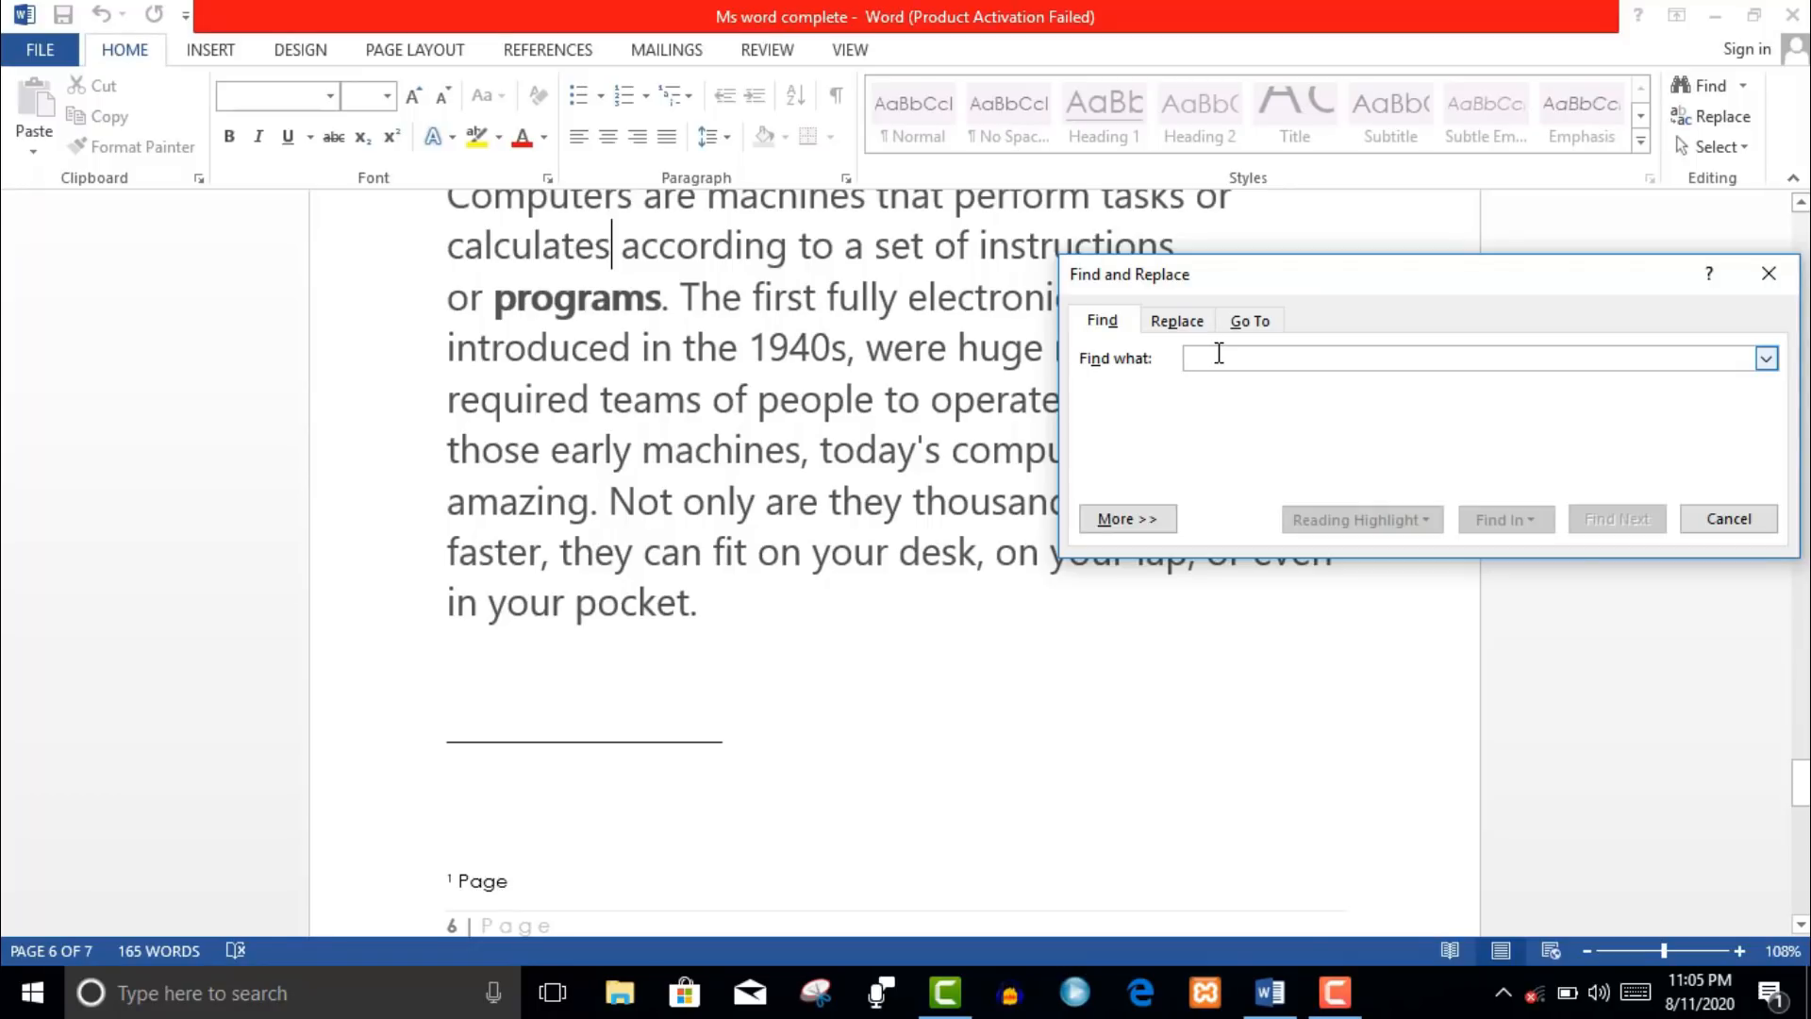
{"action": "type", "text": "1940s"}
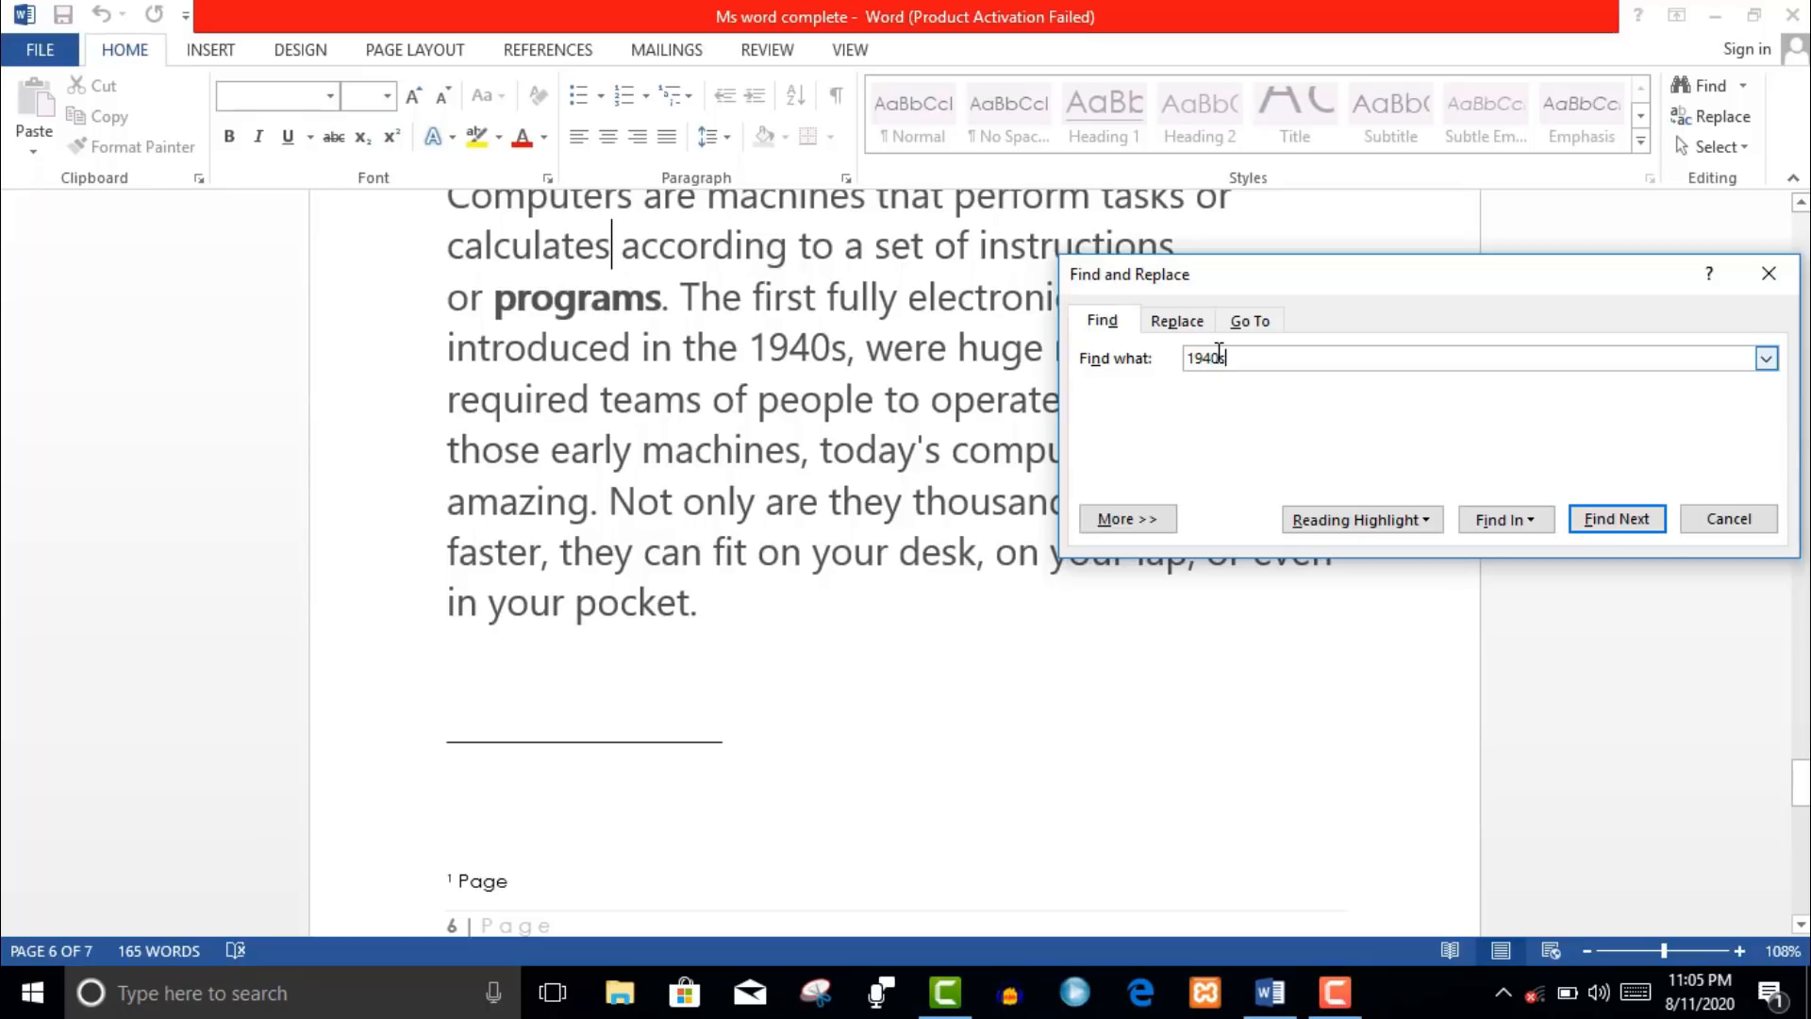
{"action": "left_click", "coordinate": [1615, 528]}
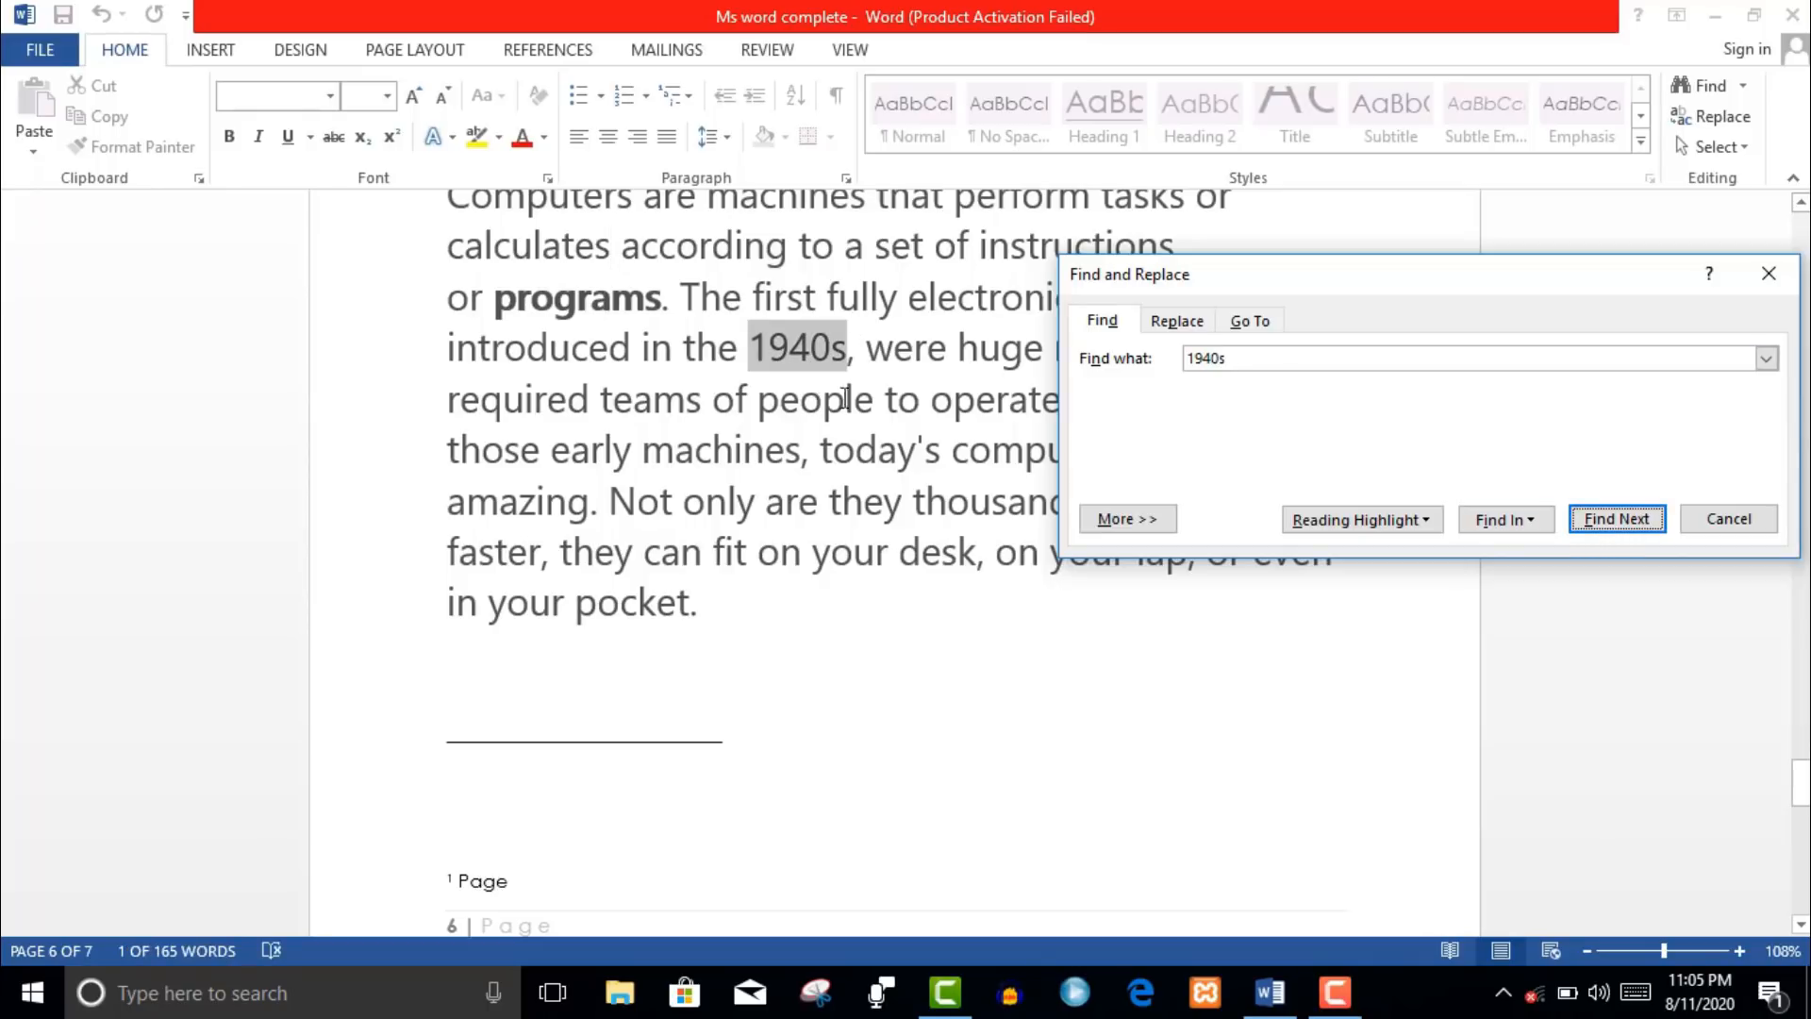
- Replace all occurrences of 1940s with 2020 and confirm the single replacement
{"action": "left_click", "coordinate": [1185, 331]}
{"action": "left_click", "coordinate": [1217, 438]}
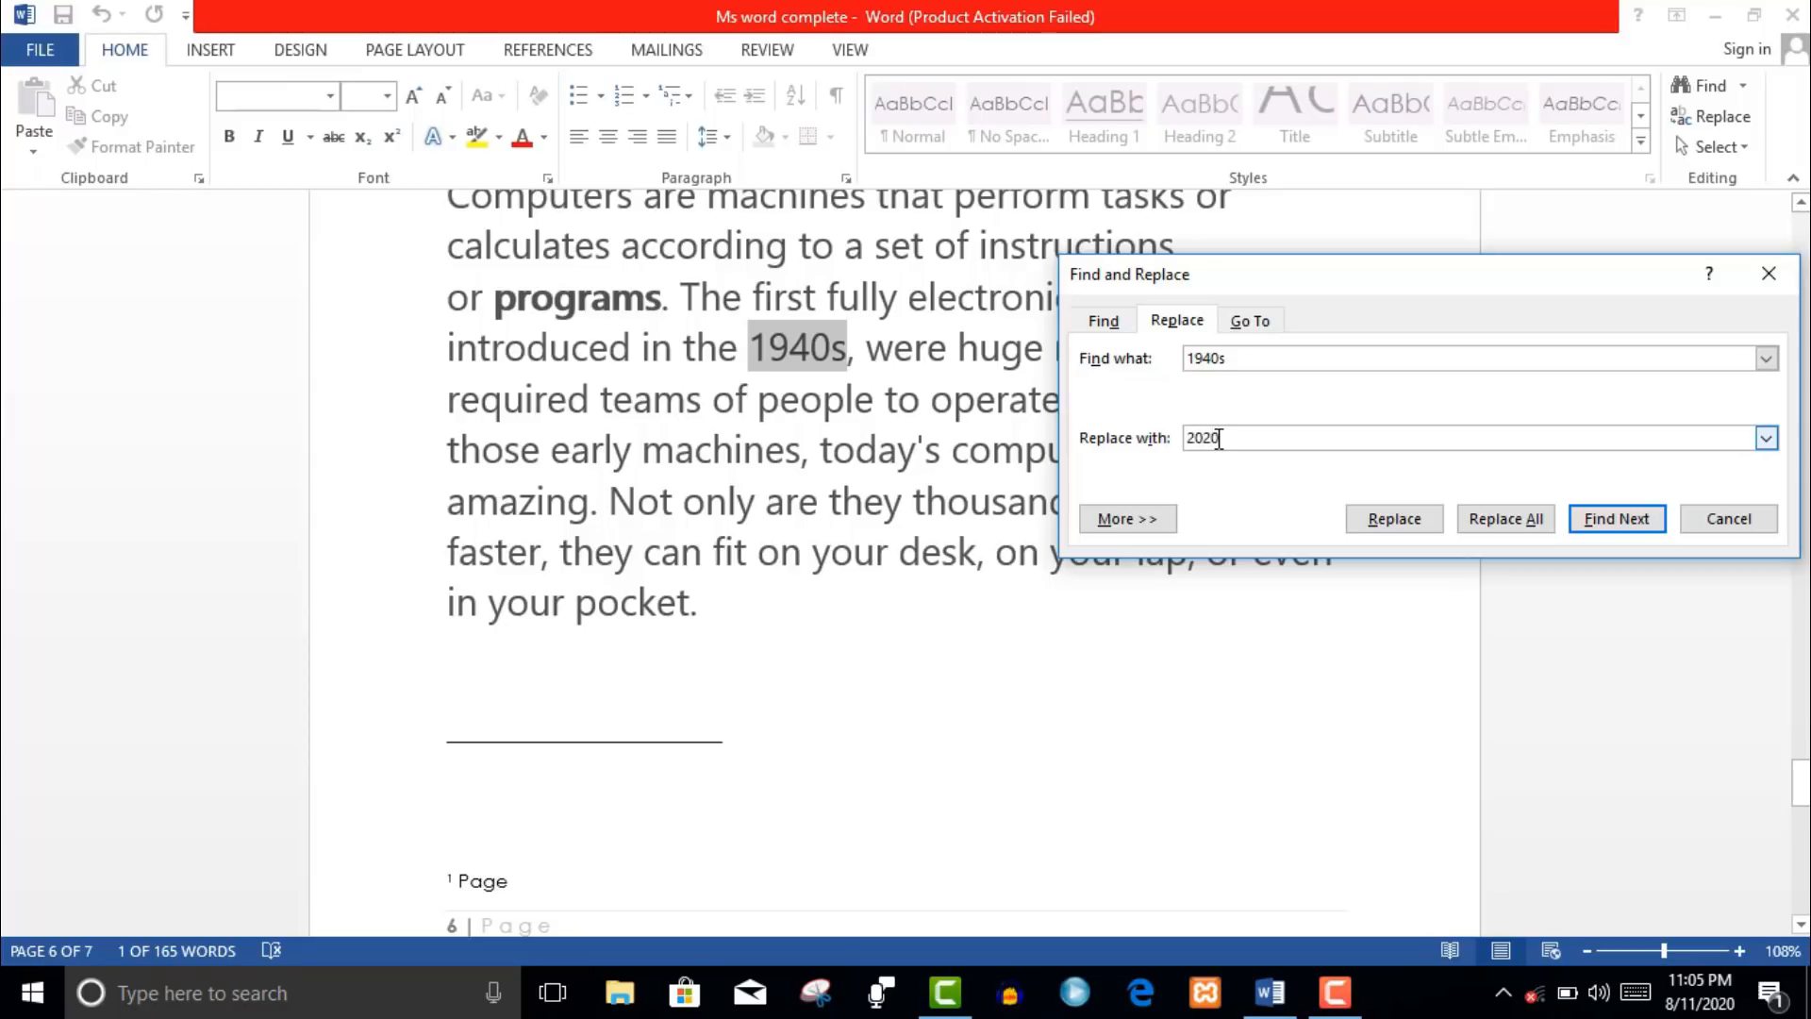
{"action": "left_click", "coordinate": [1523, 529]}
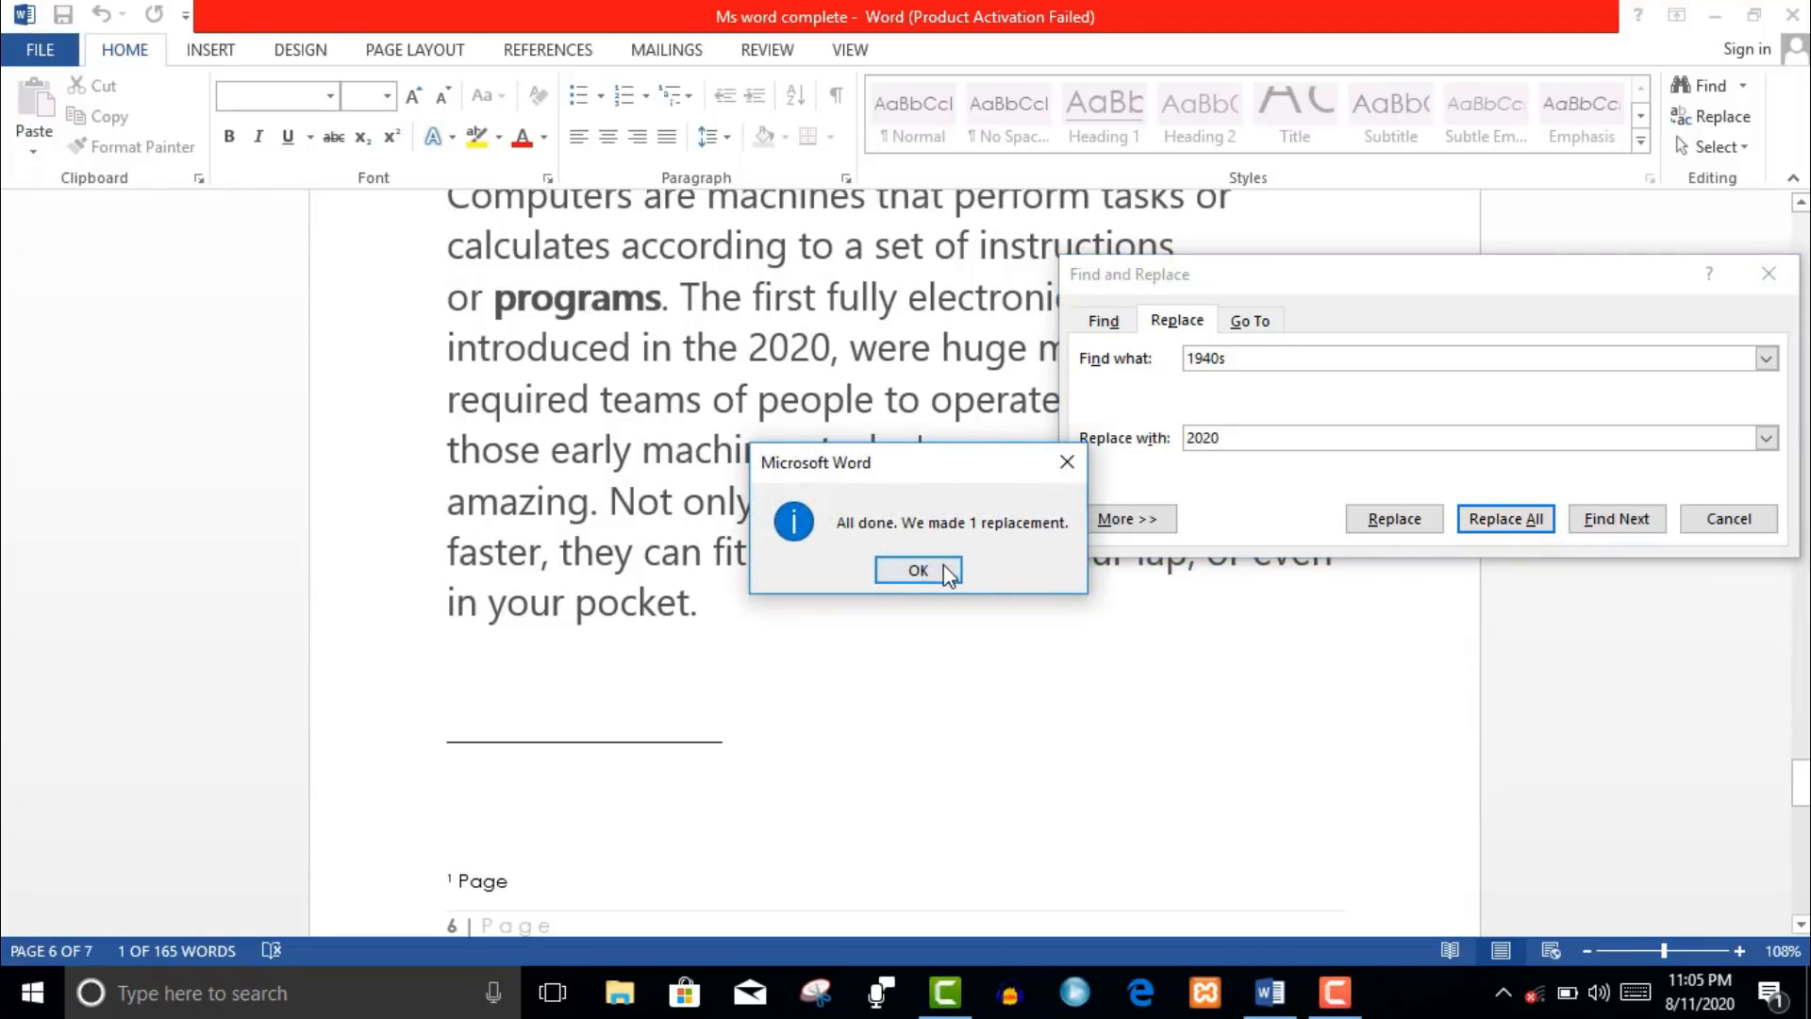
{"action": "left_click", "coordinate": [918, 571]}
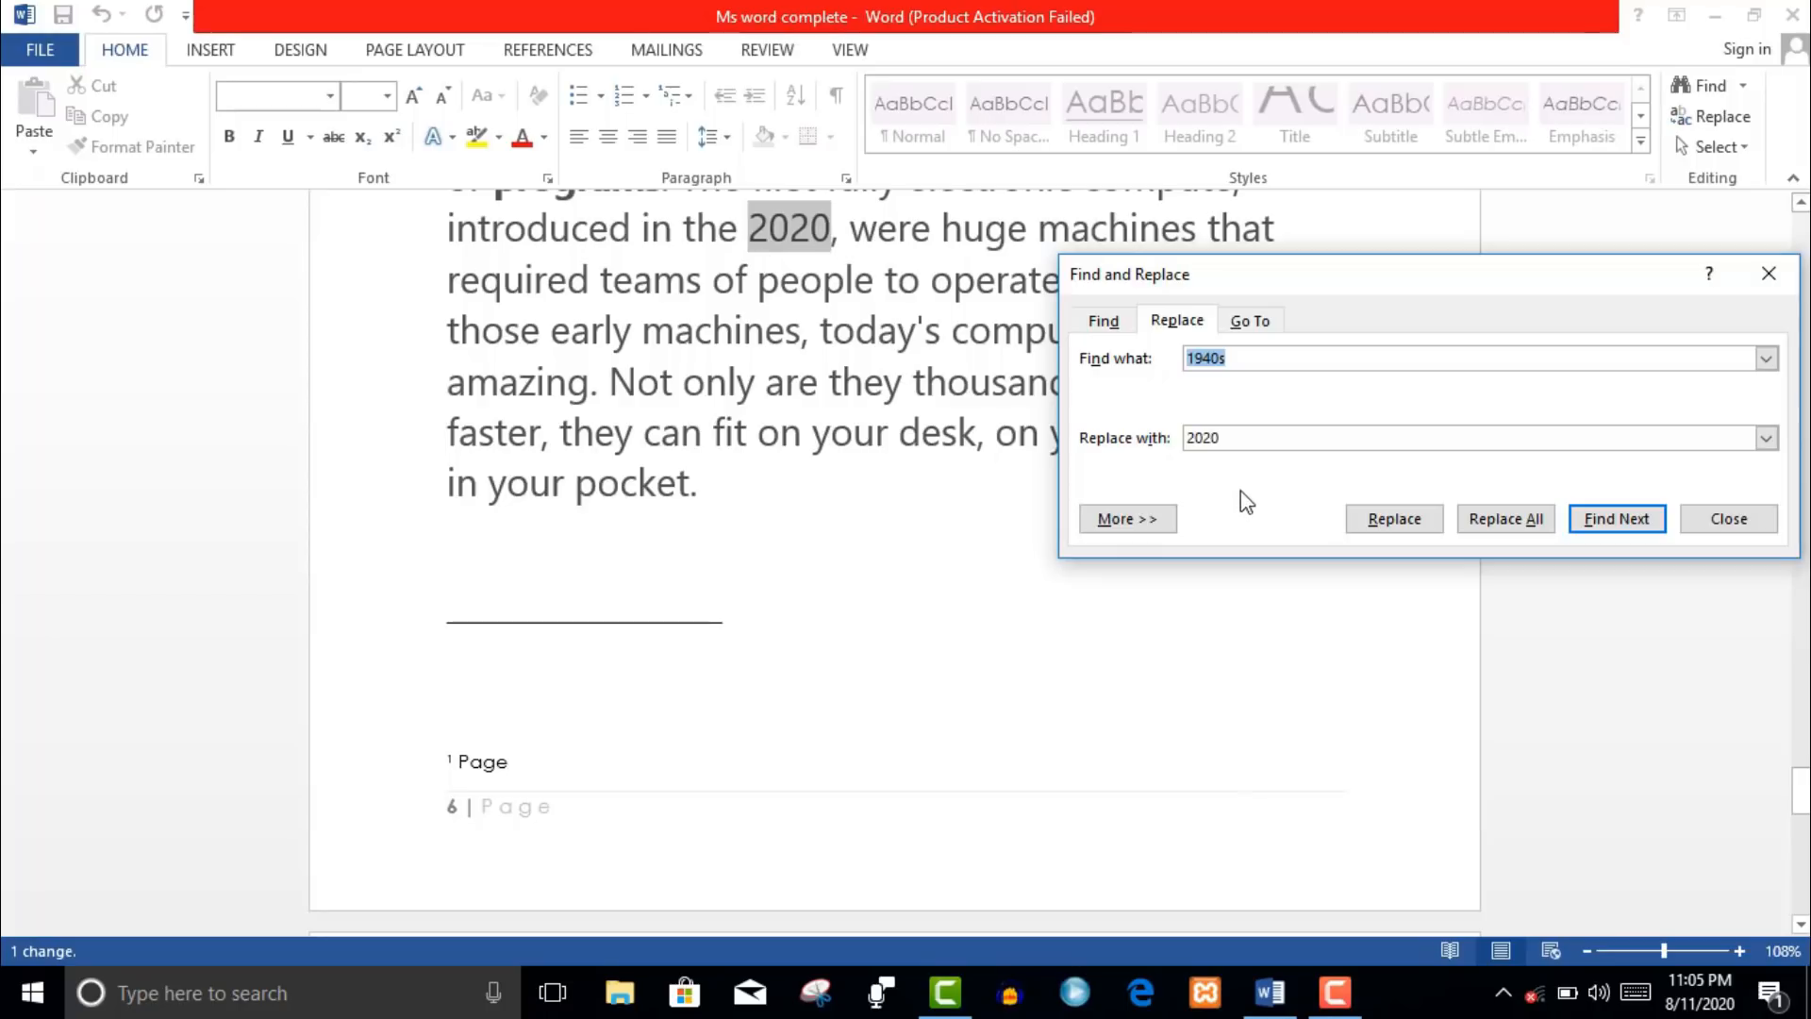
{"action": "left_click", "coordinate": [1252, 322]}
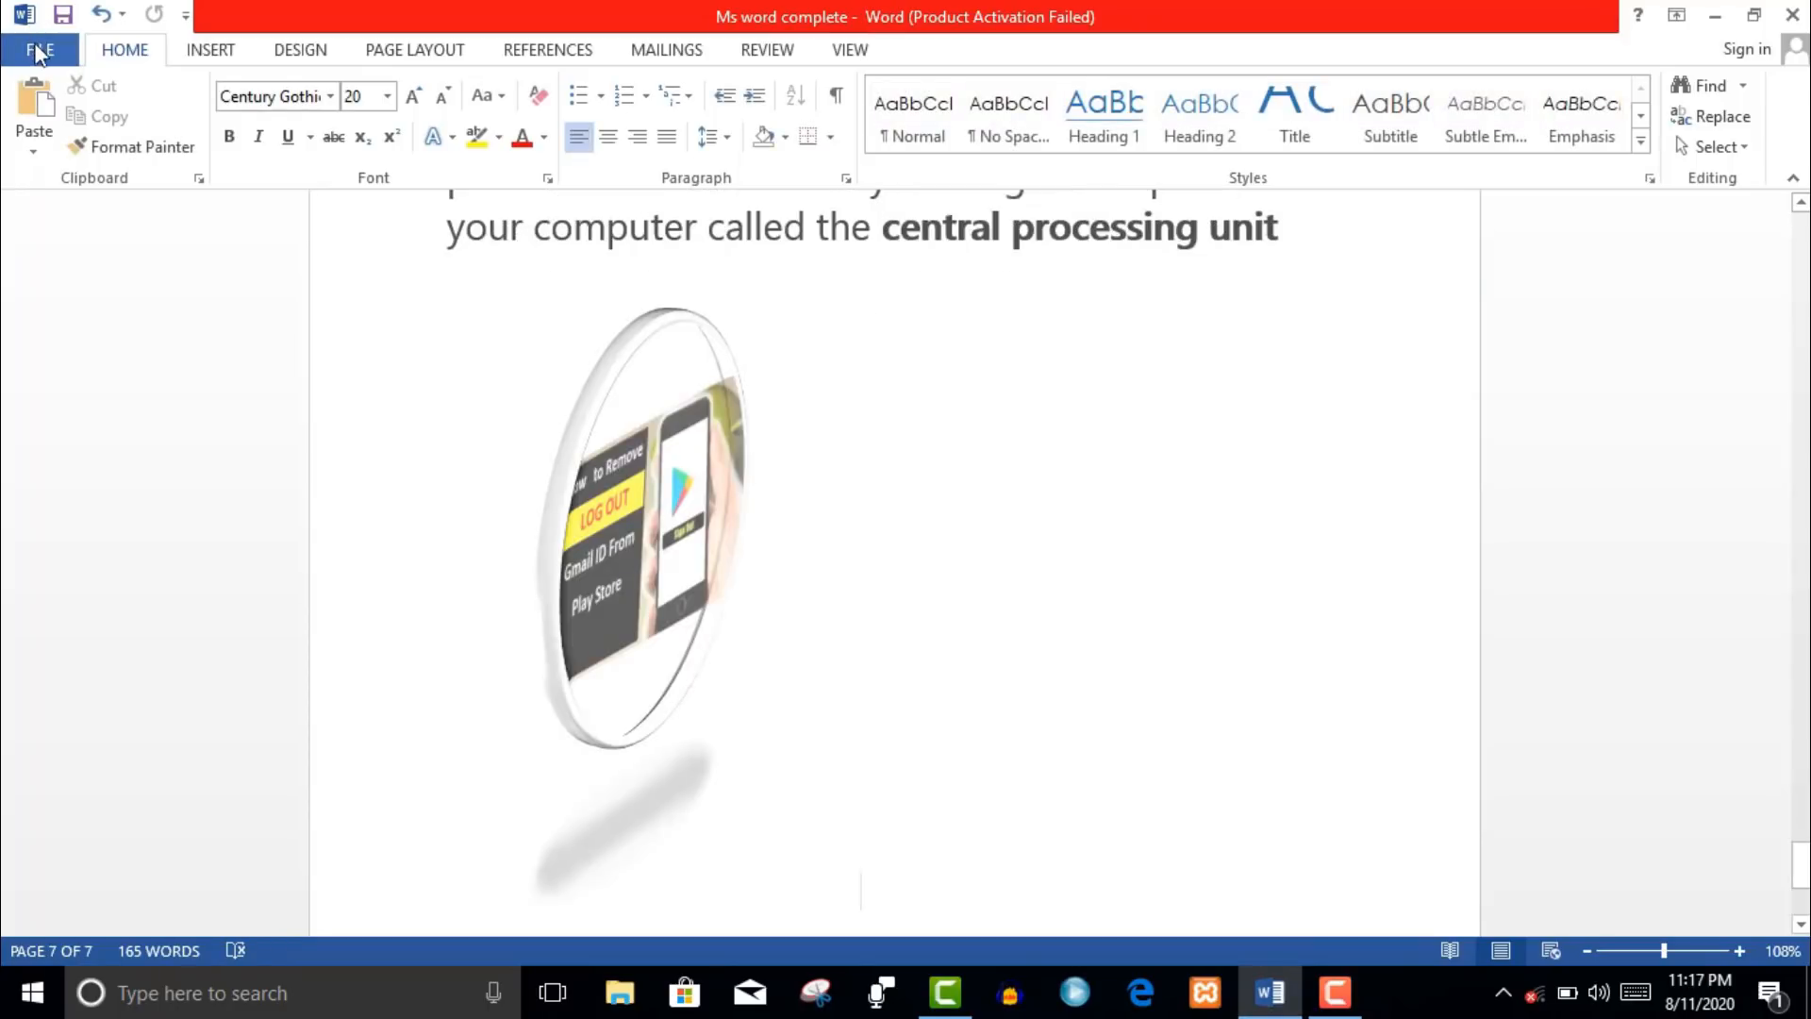
- Create Document1 from the Chronological resume template in the File > New gallery
{"action": "left_click", "coordinate": [40, 50]}
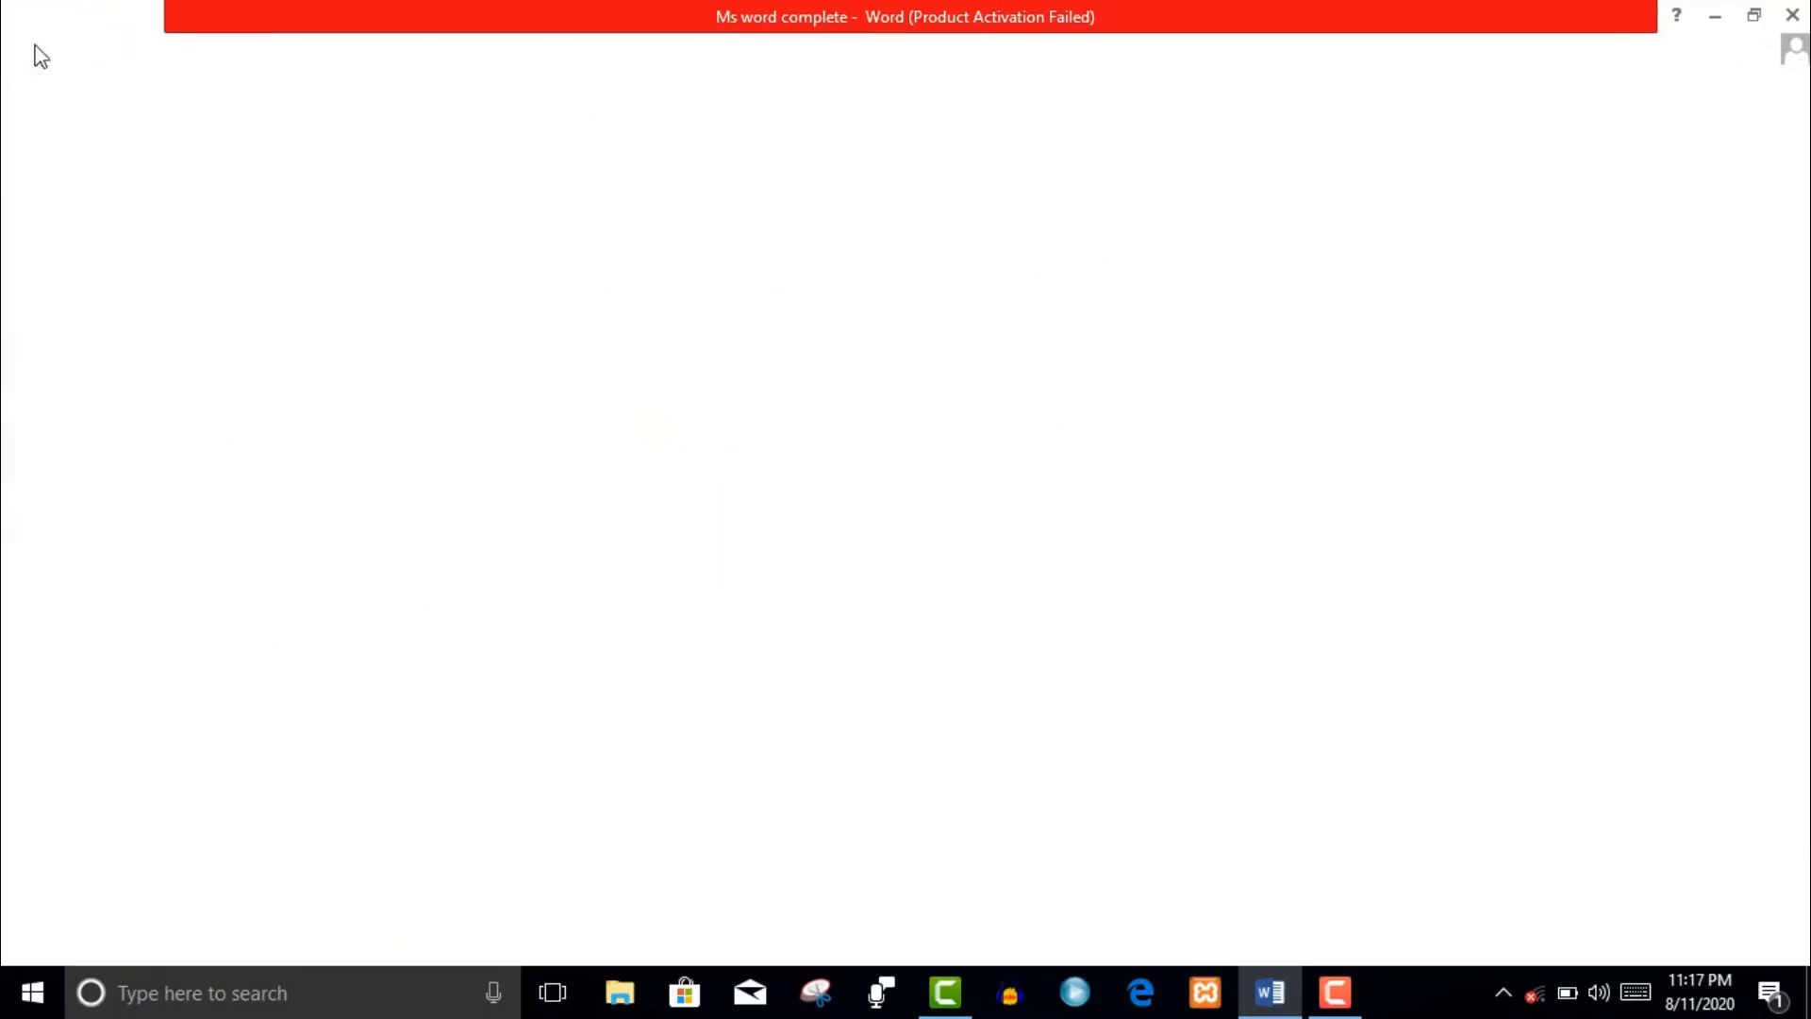
{"action": "left_click", "coordinate": [71, 170]}
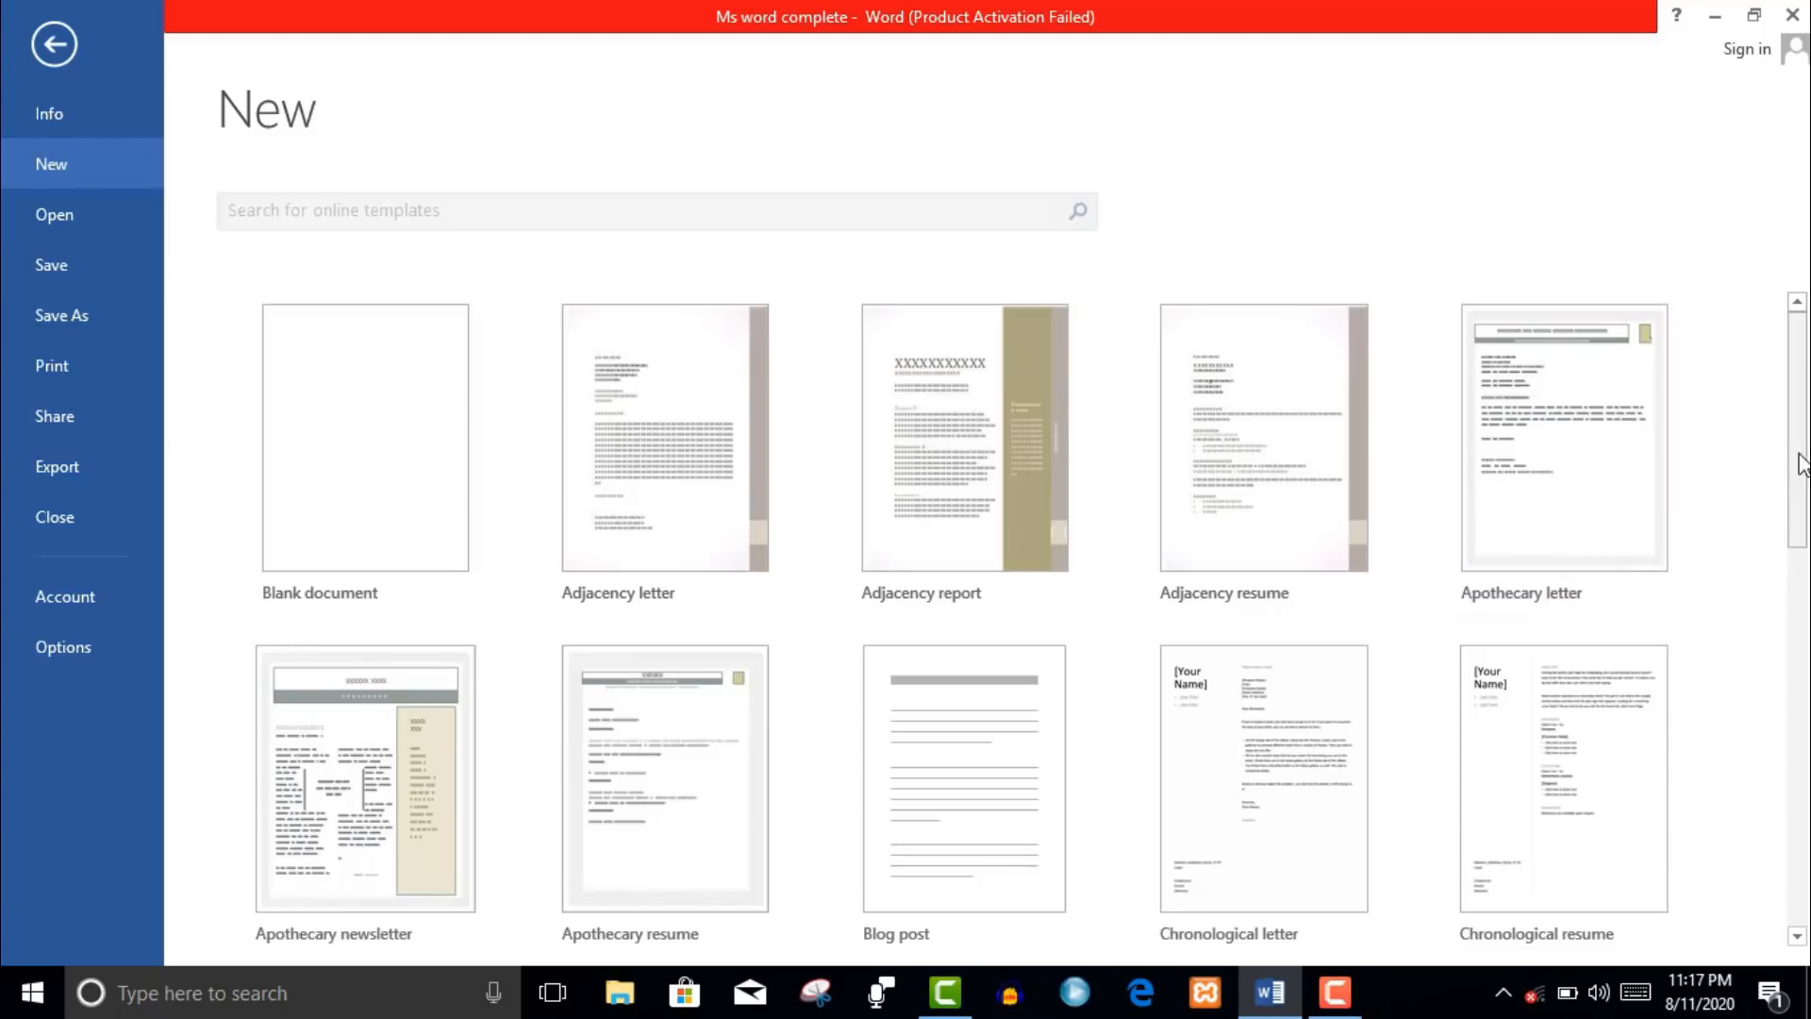
{"action": "scroll", "coordinate": [1802, 471], "scroll_direction": "down", "scroll_amount": 3}
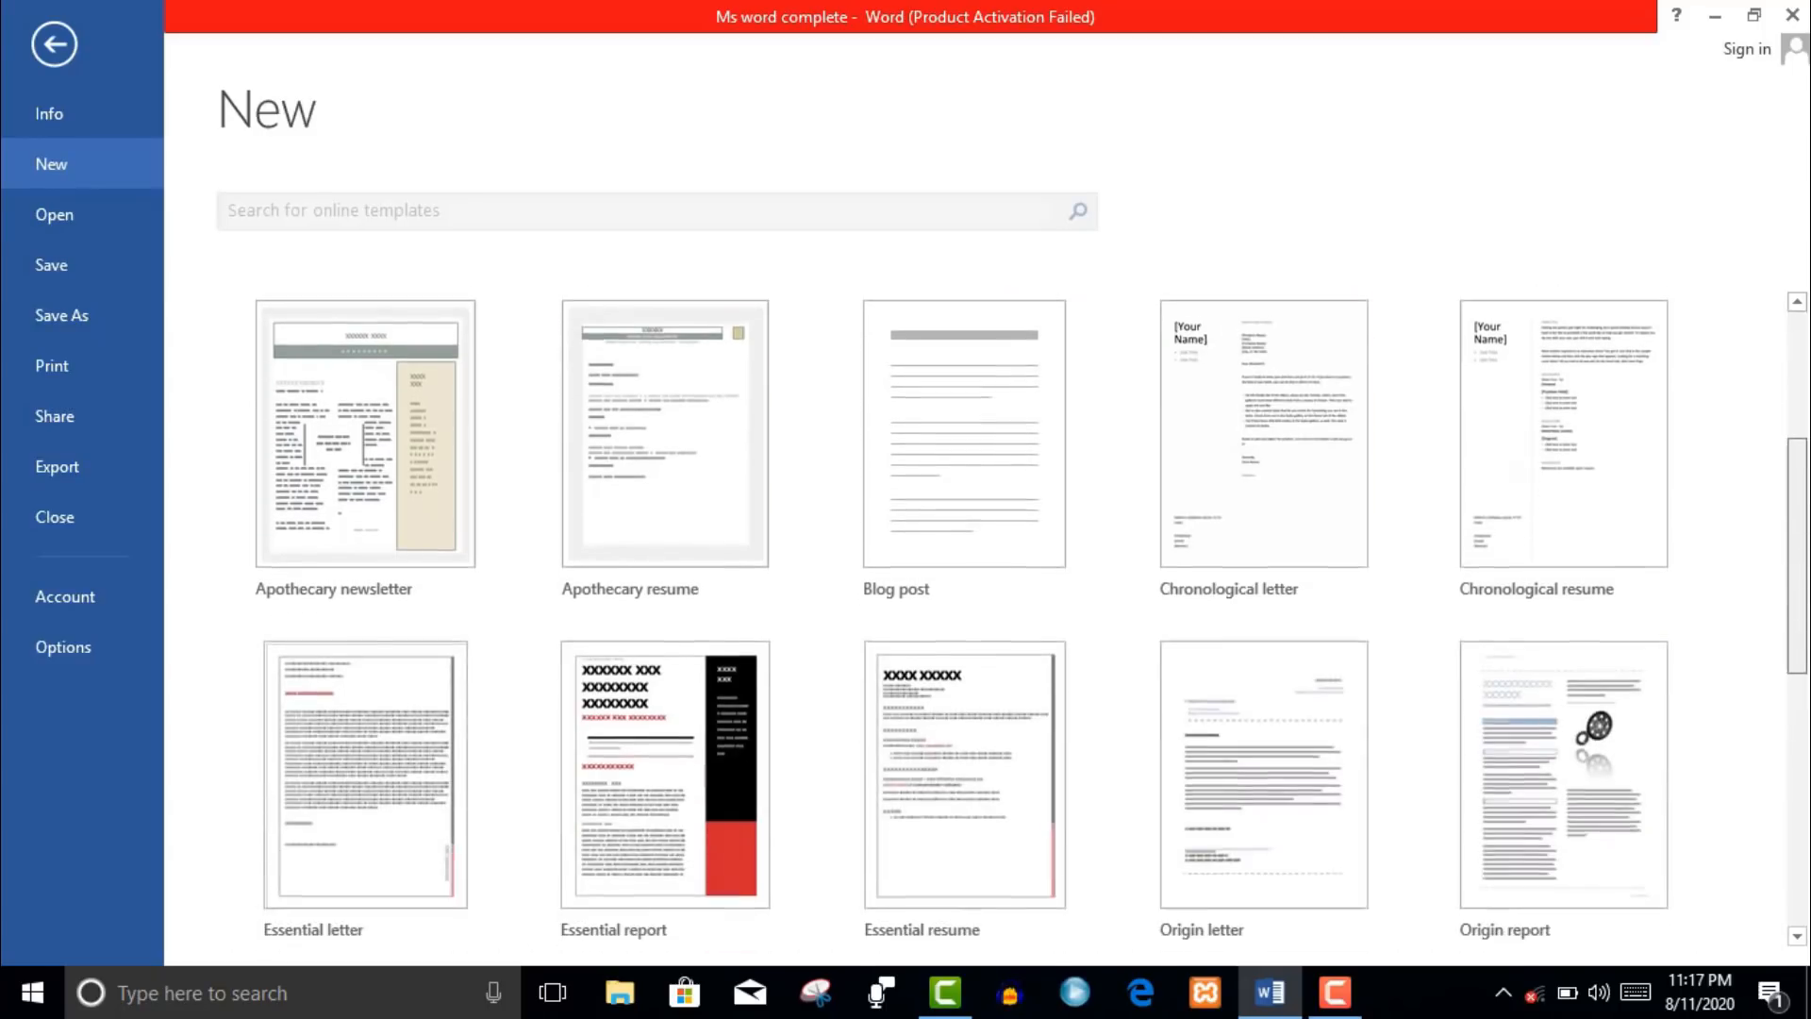
{"action": "left_click_drag", "start_coordinate": [1798, 552], "coordinate": [1798, 566]}
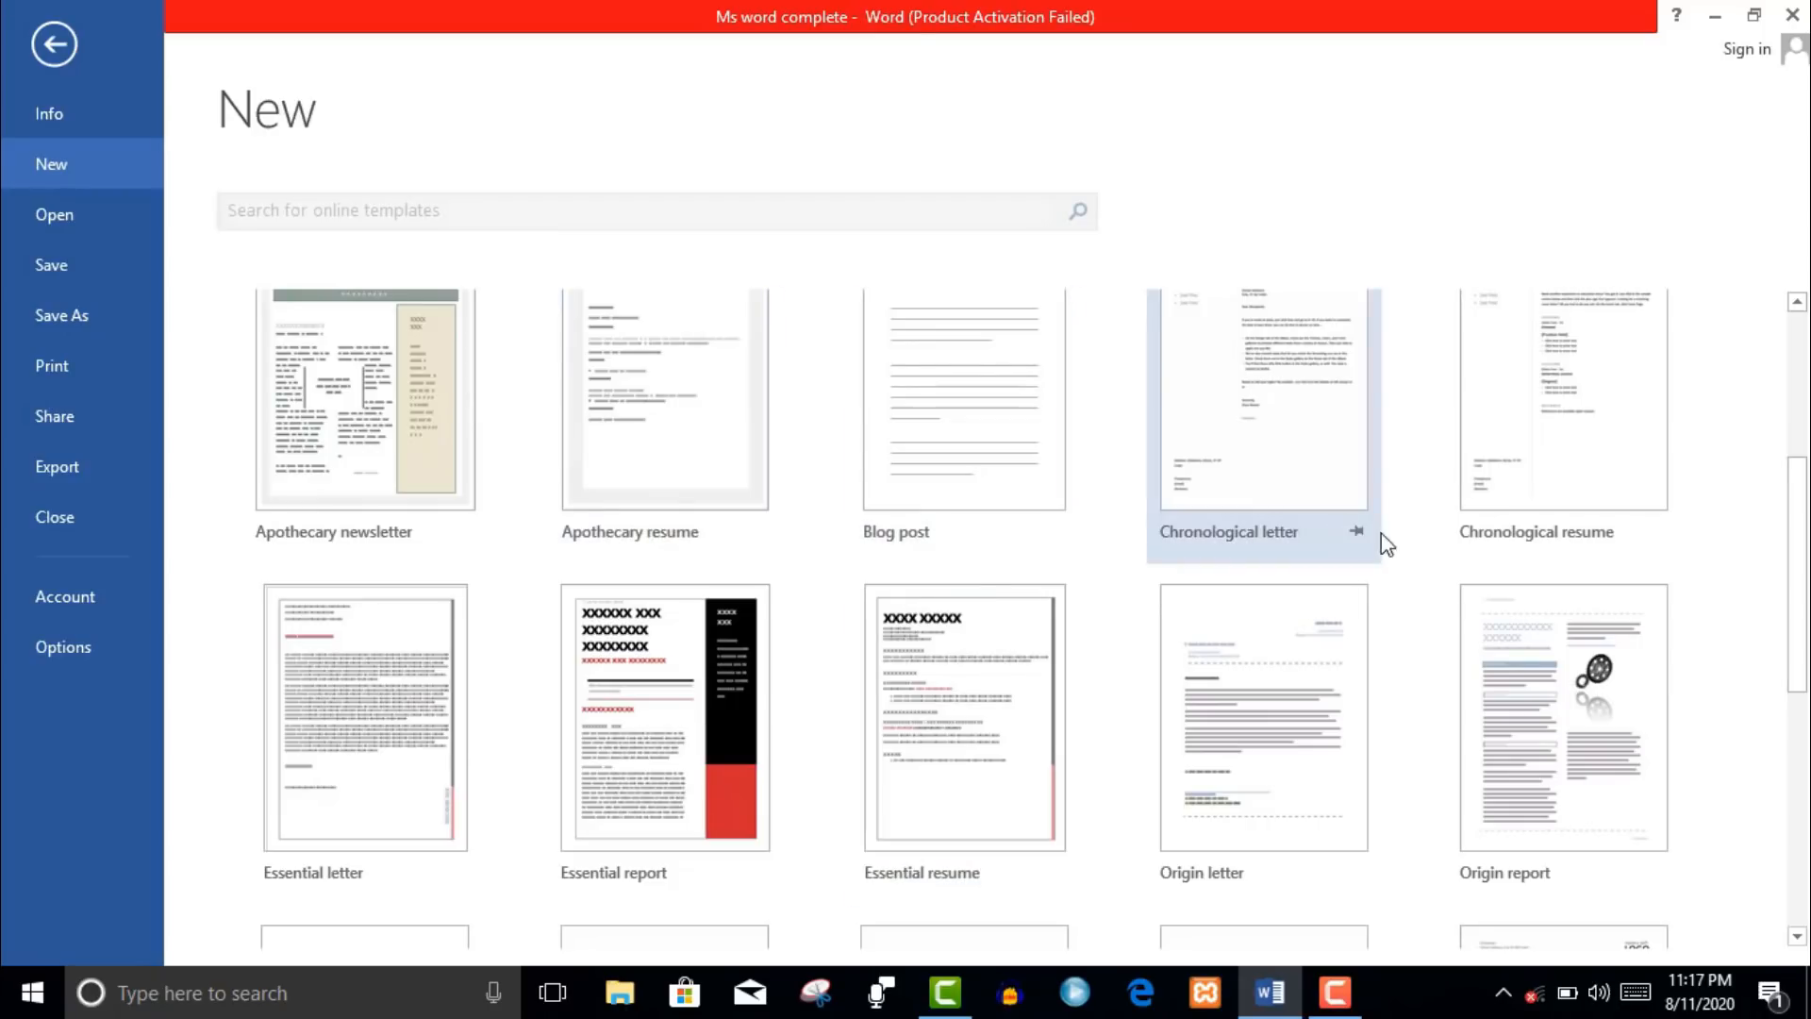
{"action": "left_click_drag", "start_coordinate": [1802, 602], "coordinate": [1802, 518]}
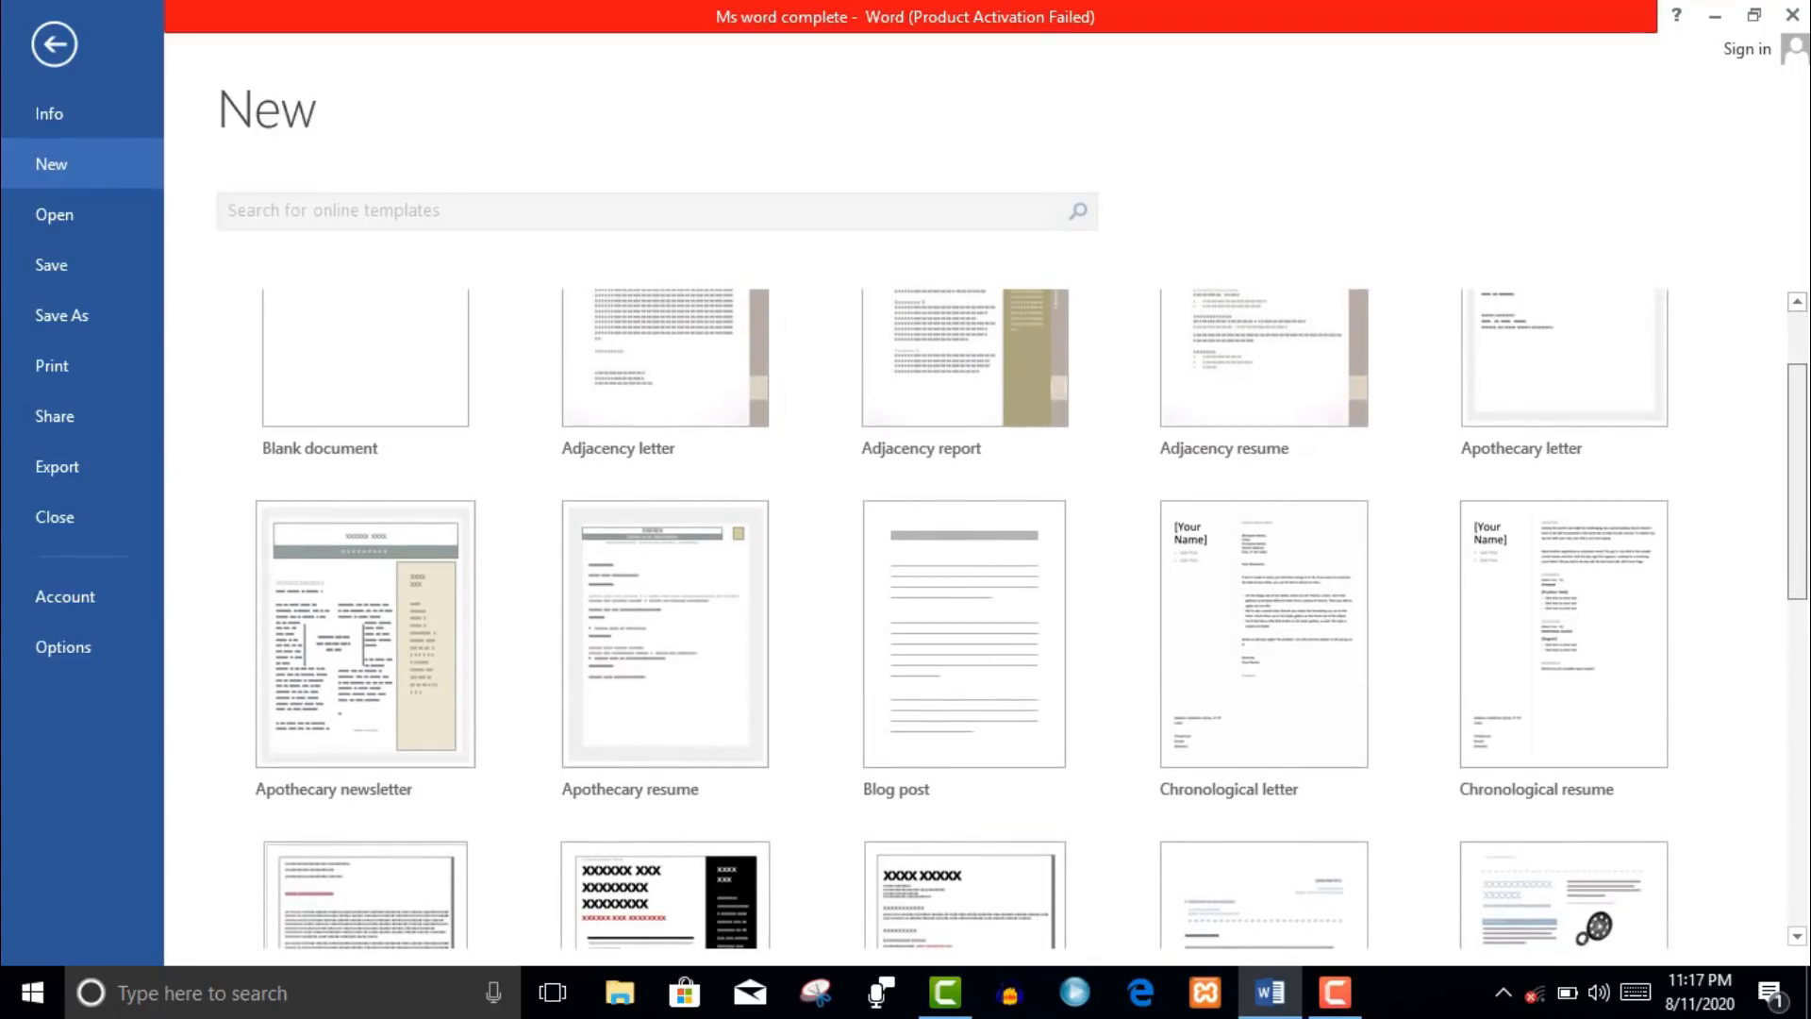
{"action": "scroll", "coordinate": [1554, 597], "scroll_direction": "up", "scroll_amount": 1}
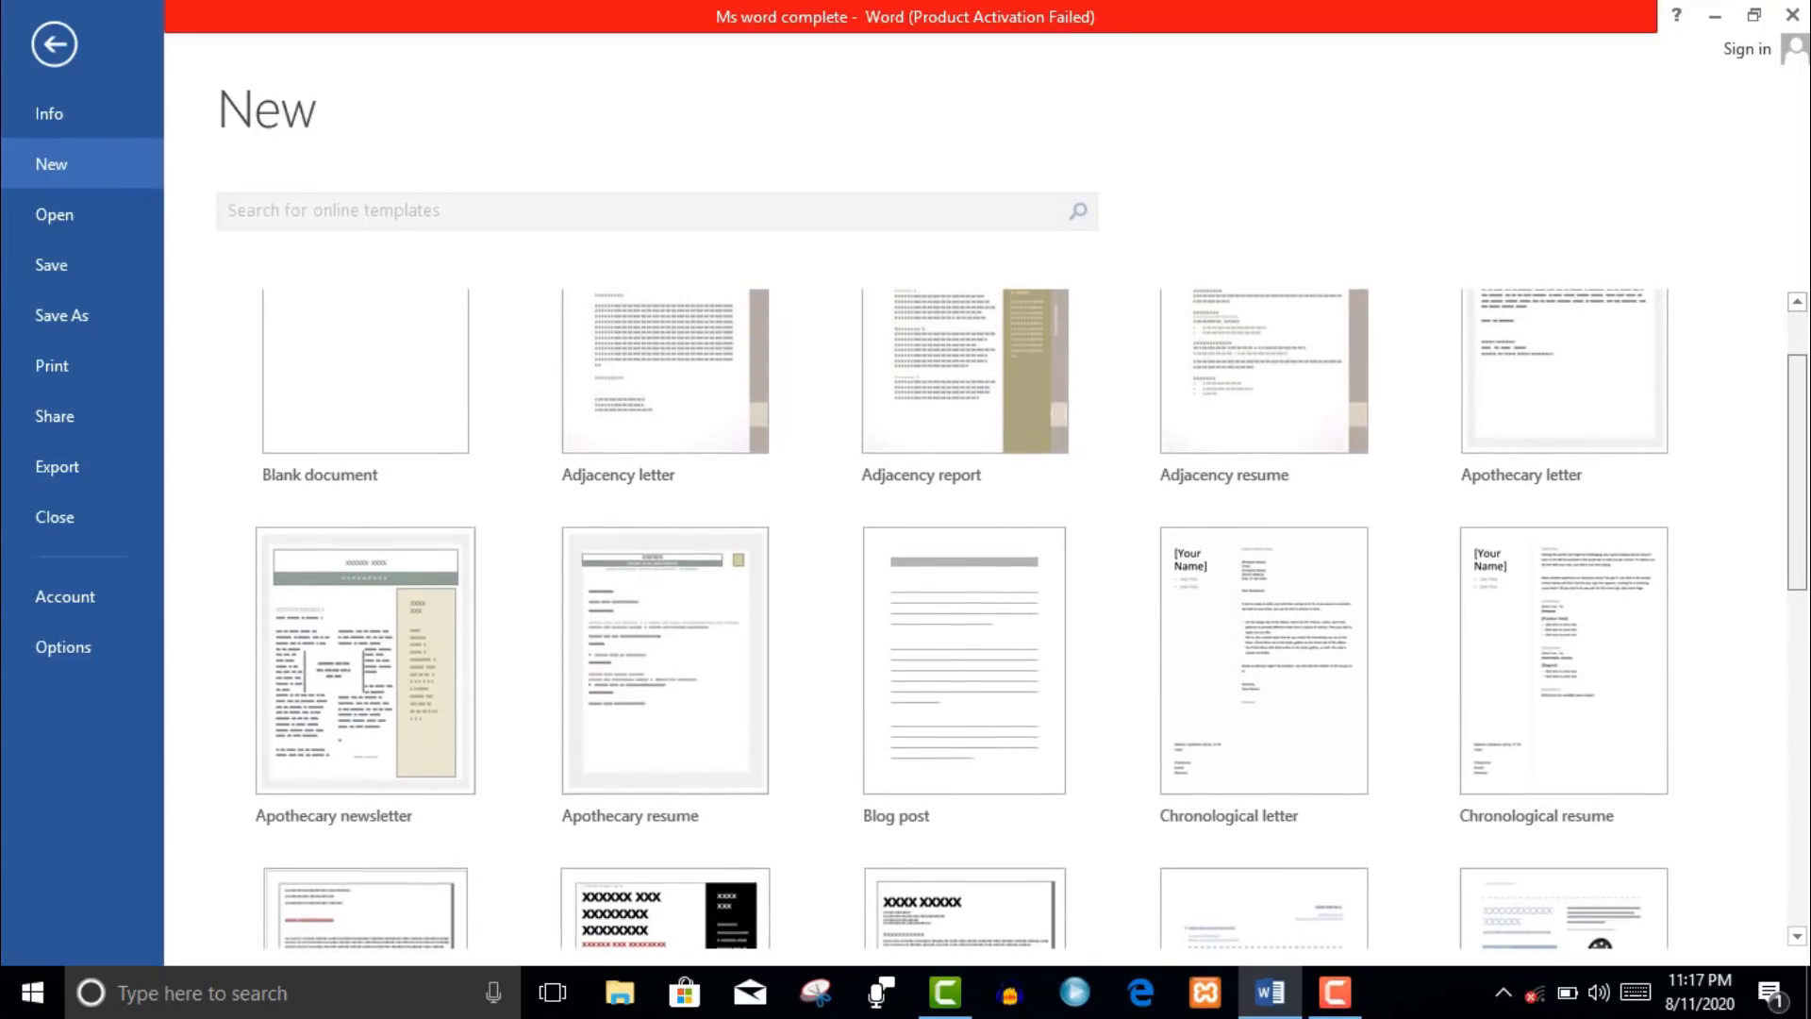
{"action": "double_click", "coordinate": [1515, 624]}
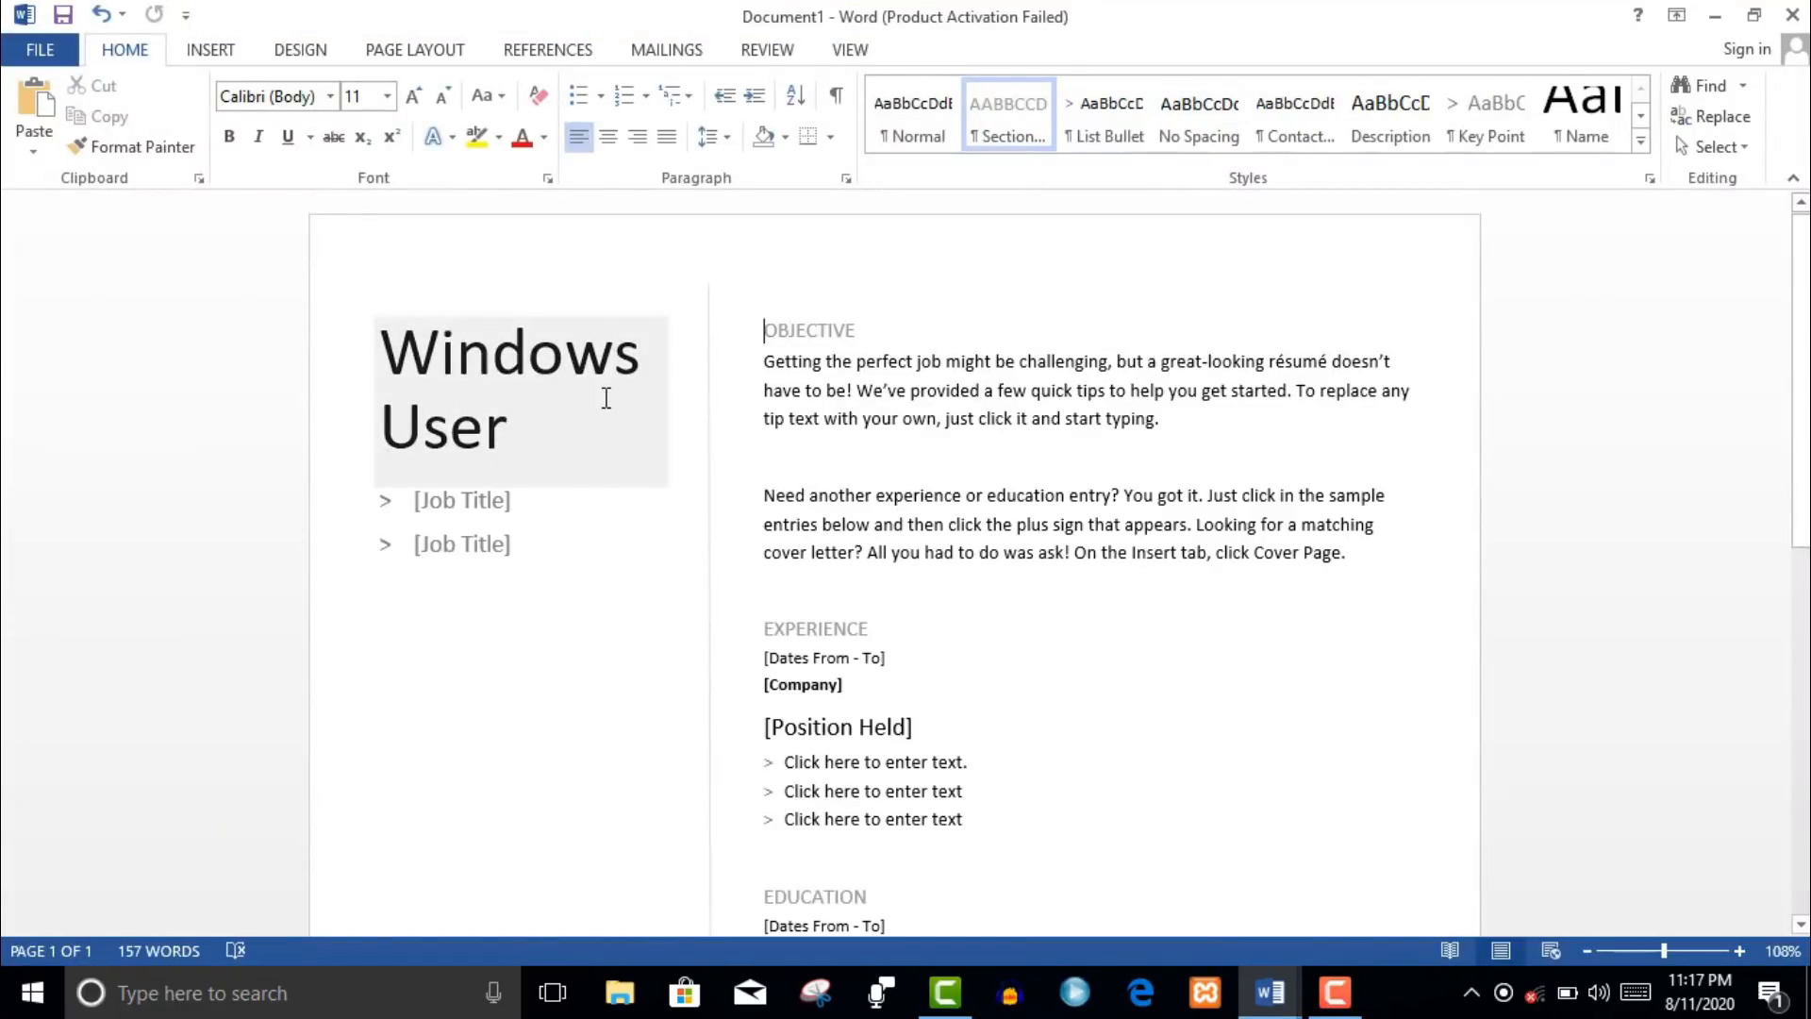
- Replace the name placeholder with the applicant's name, correcting typos along the way
{"action": "left_click", "coordinate": [607, 398]}
{"action": "key", "text": "BackSpace"}
{"action": "key", "text": "BackSpace"}
{"action": "key", "text": "BackSpace"}
{"action": "key", "text": "BackSpace"}
{"action": "key", "text": "BackSpace"}
{"action": "key", "text": "BackSpace"}
{"action": "key", "text": "BackSpace"}
{"action": "key", "text": "BackSpace"}
{"action": "key", "text": "BackSpace"}
{"action": "key", "text": "BackSpace"}
{"action": "key", "text": "BackSpace"}
{"action": "key", "text": "BackSpace"}
{"action": "type", "text": "Iu"}
{"action": "key", "text": "BackSpace"}
{"action": "key", "text": "BackSpace"}
{"action": "type", "text": "ZubIR"}
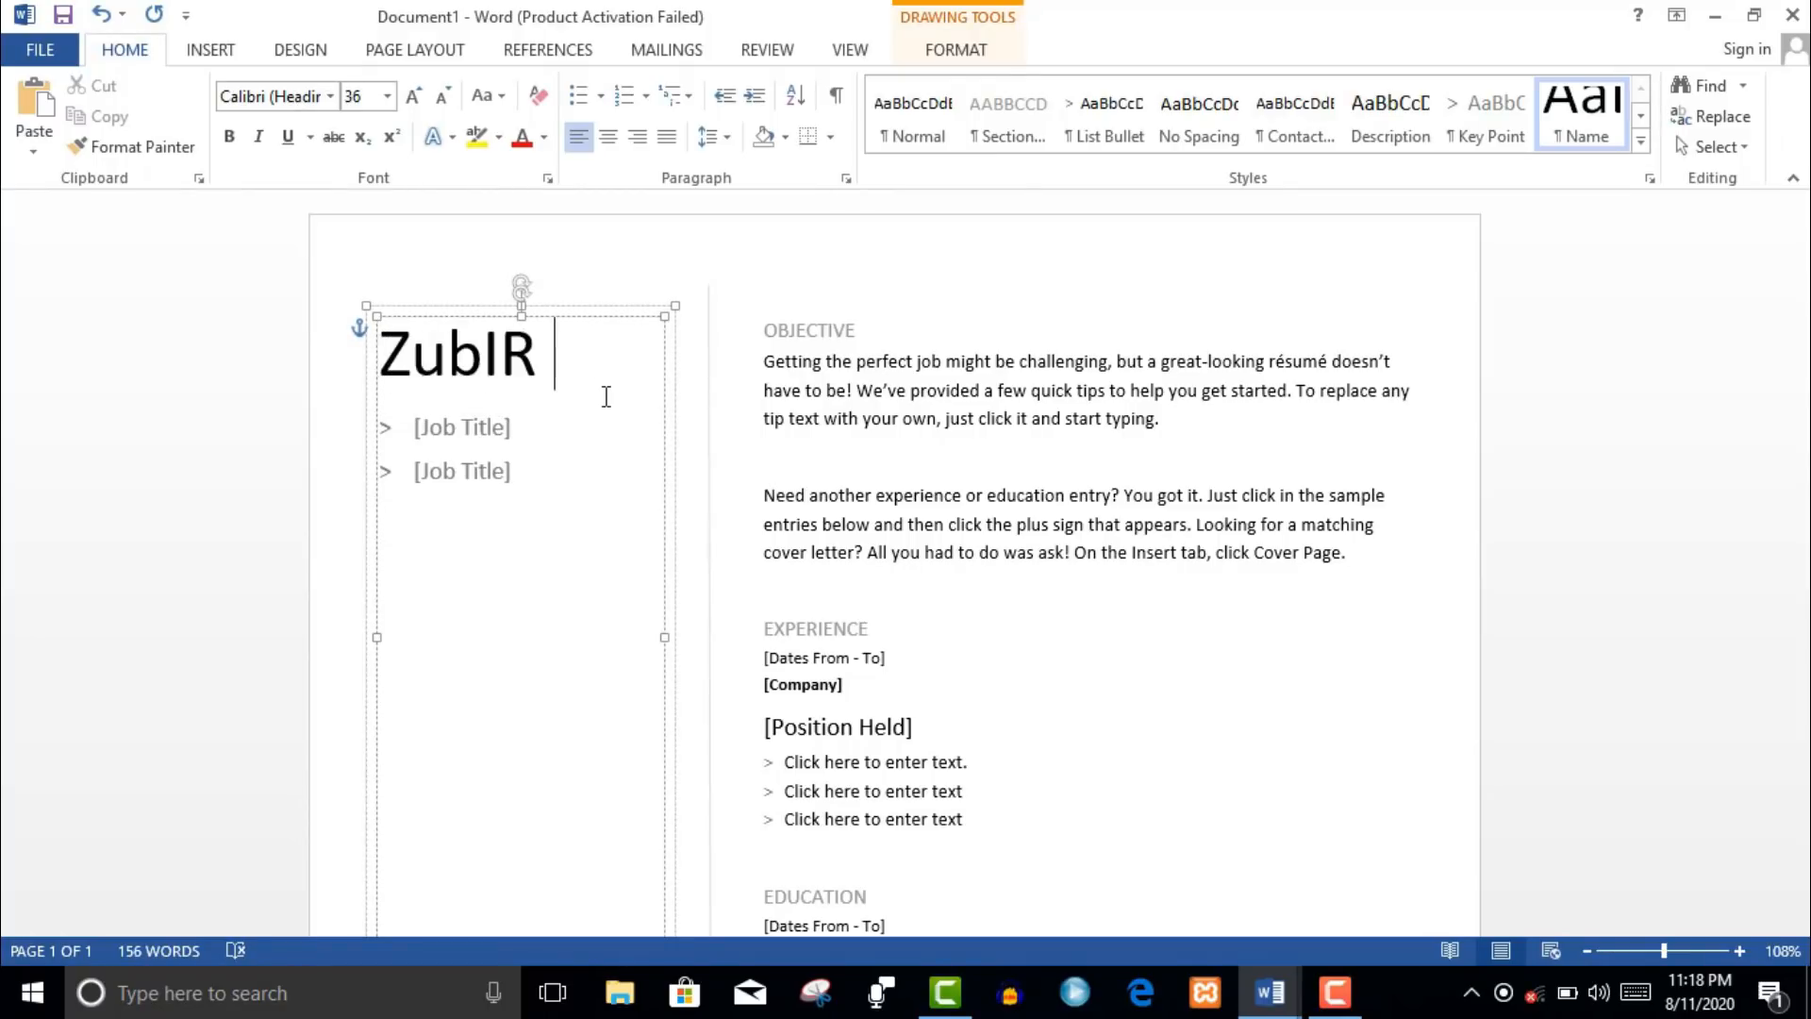
{"action": "key", "text": "BackSpace"}
{"action": "key", "text": "BackSpace"}
{"action": "key", "text": "BackSpace"}
{"action": "type", "text": "ie"}
{"action": "key", "text": "BackSpace"}
{"action": "key", "text": "BackSpace"}
{"action": "key", "text": "BackSpace"}
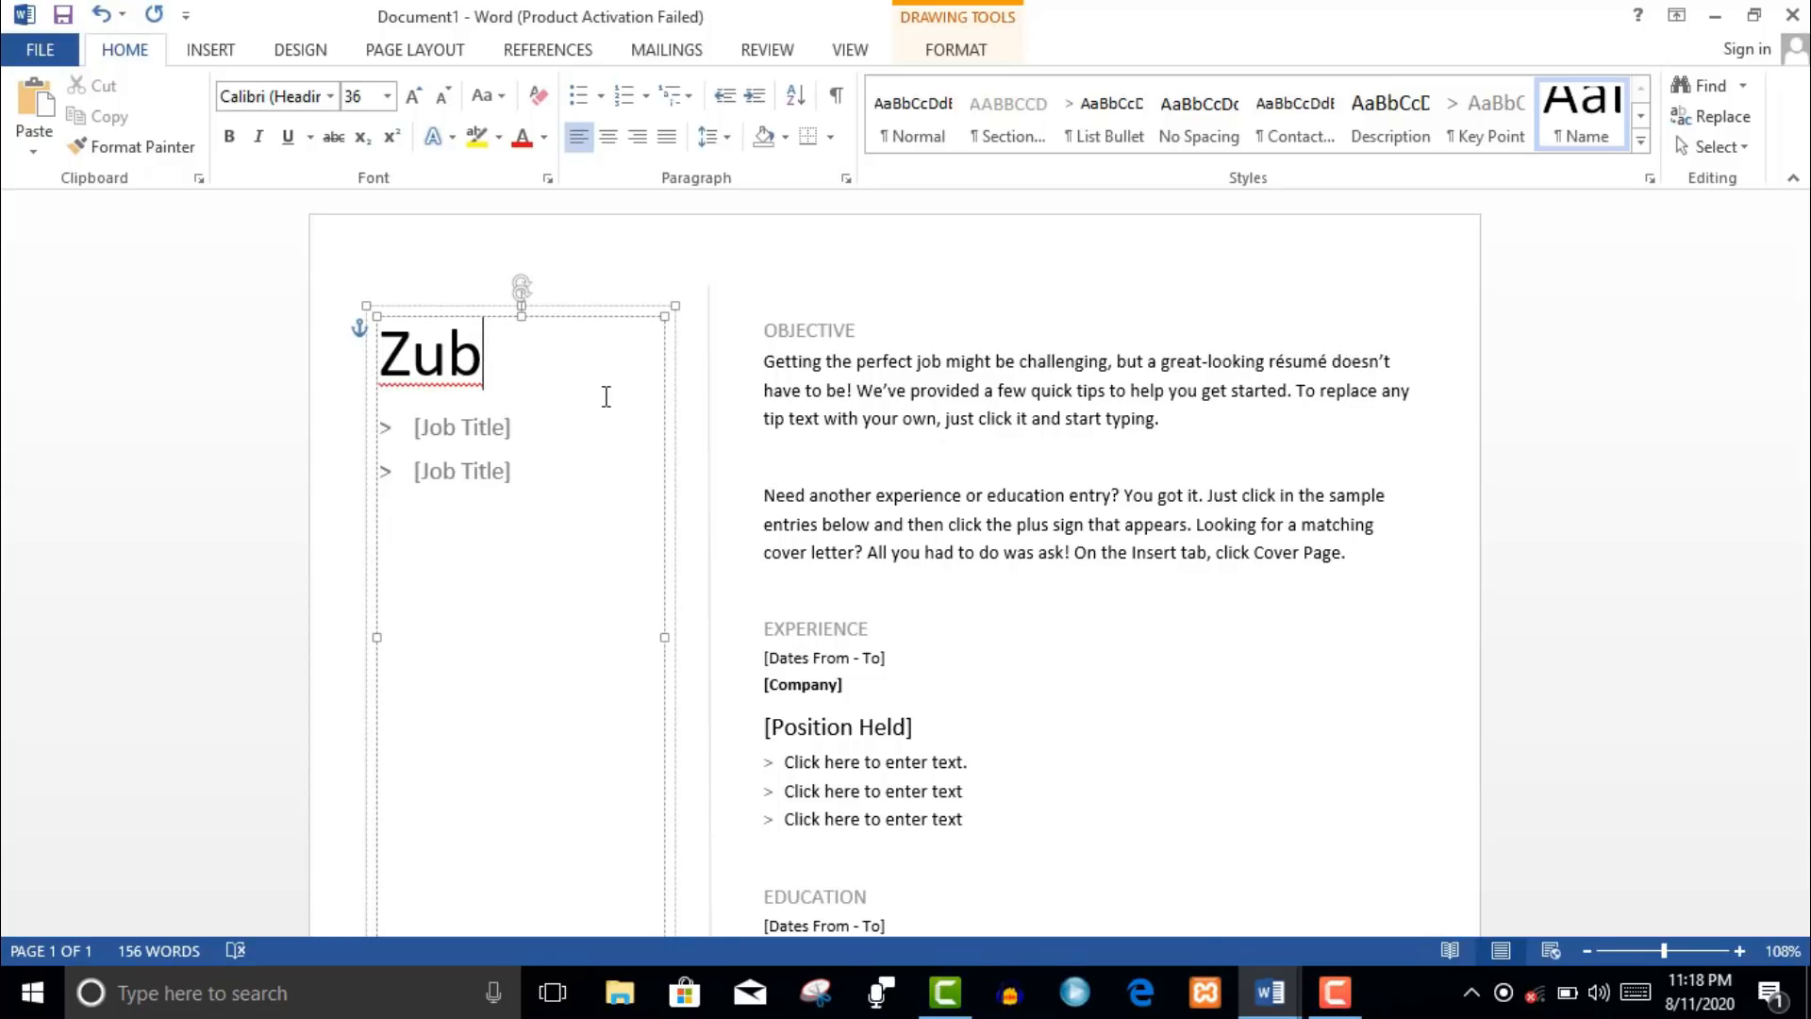
{"action": "type", "text": "A"}
{"action": "key", "text": "BackSpace"}
{"action": "type", "text": "bIR"}
{"action": "key", "text": "BackSpace"}
{"action": "key", "text": "BackSpace"}
{"action": "type", "text": "air"}
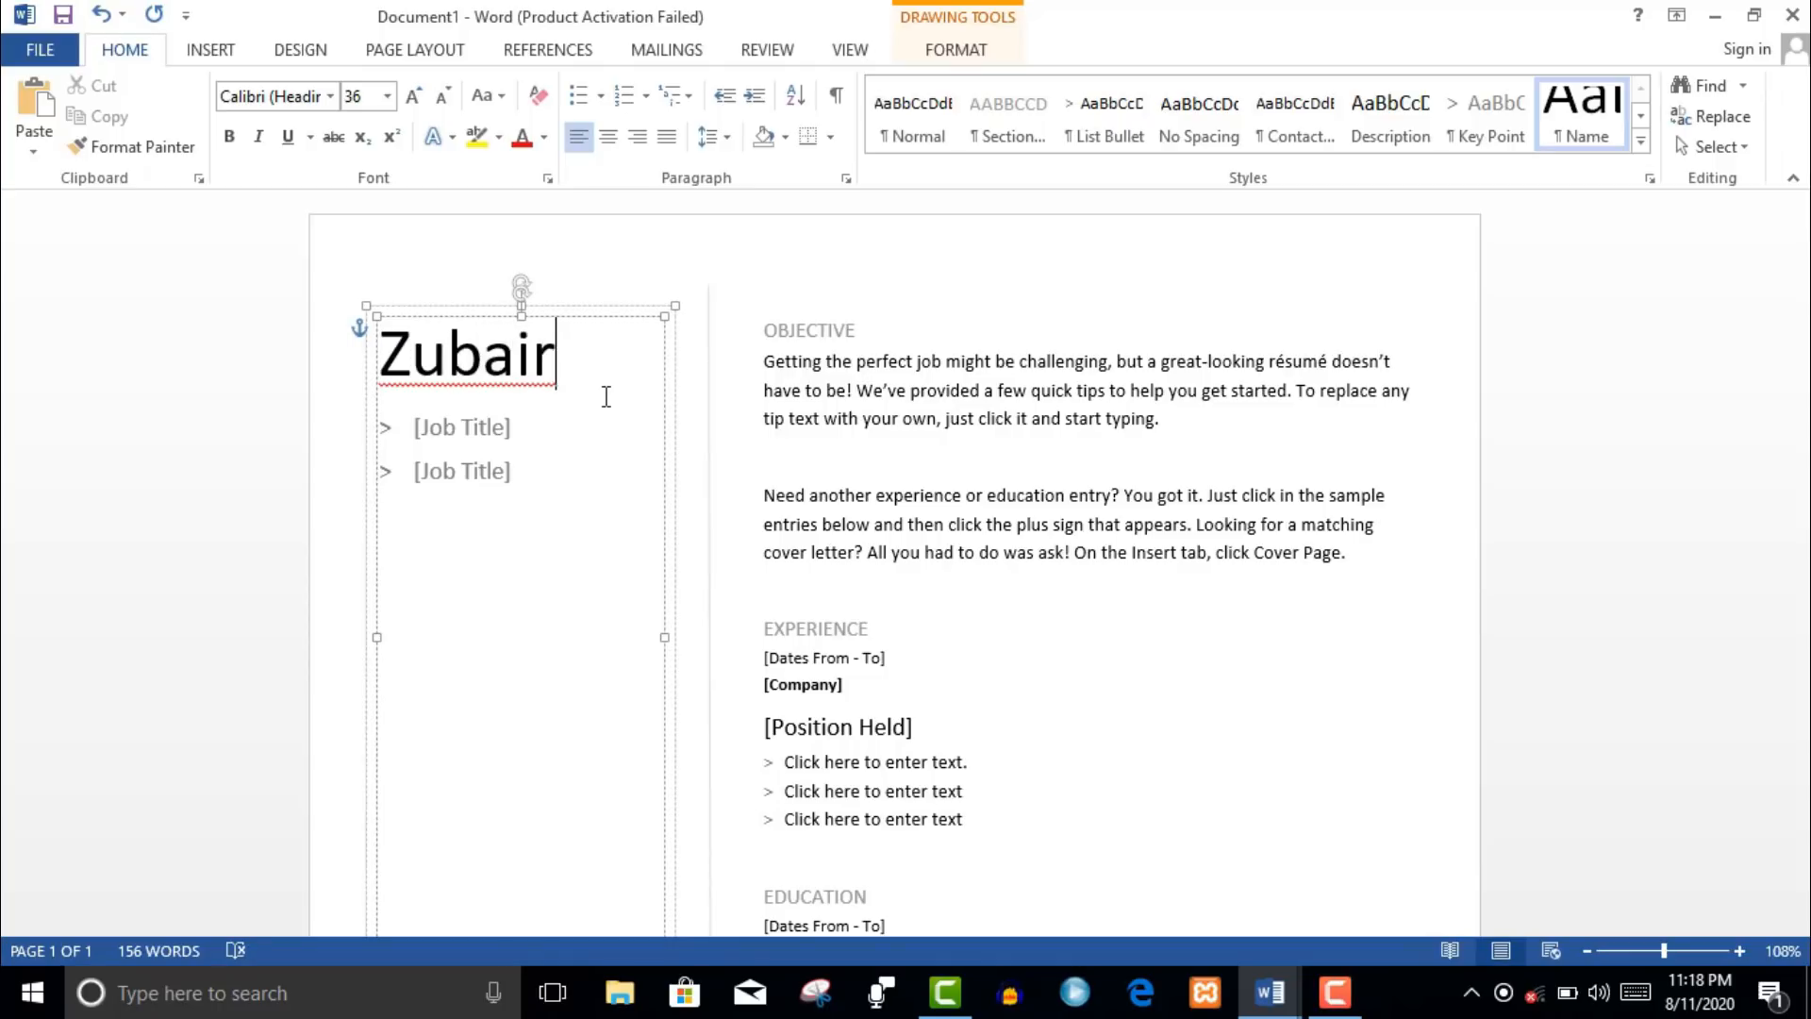
- Enter 'web oeveloper' as the job title and the applicant's phone number below it
{"action": "left_click", "coordinate": [478, 436]}
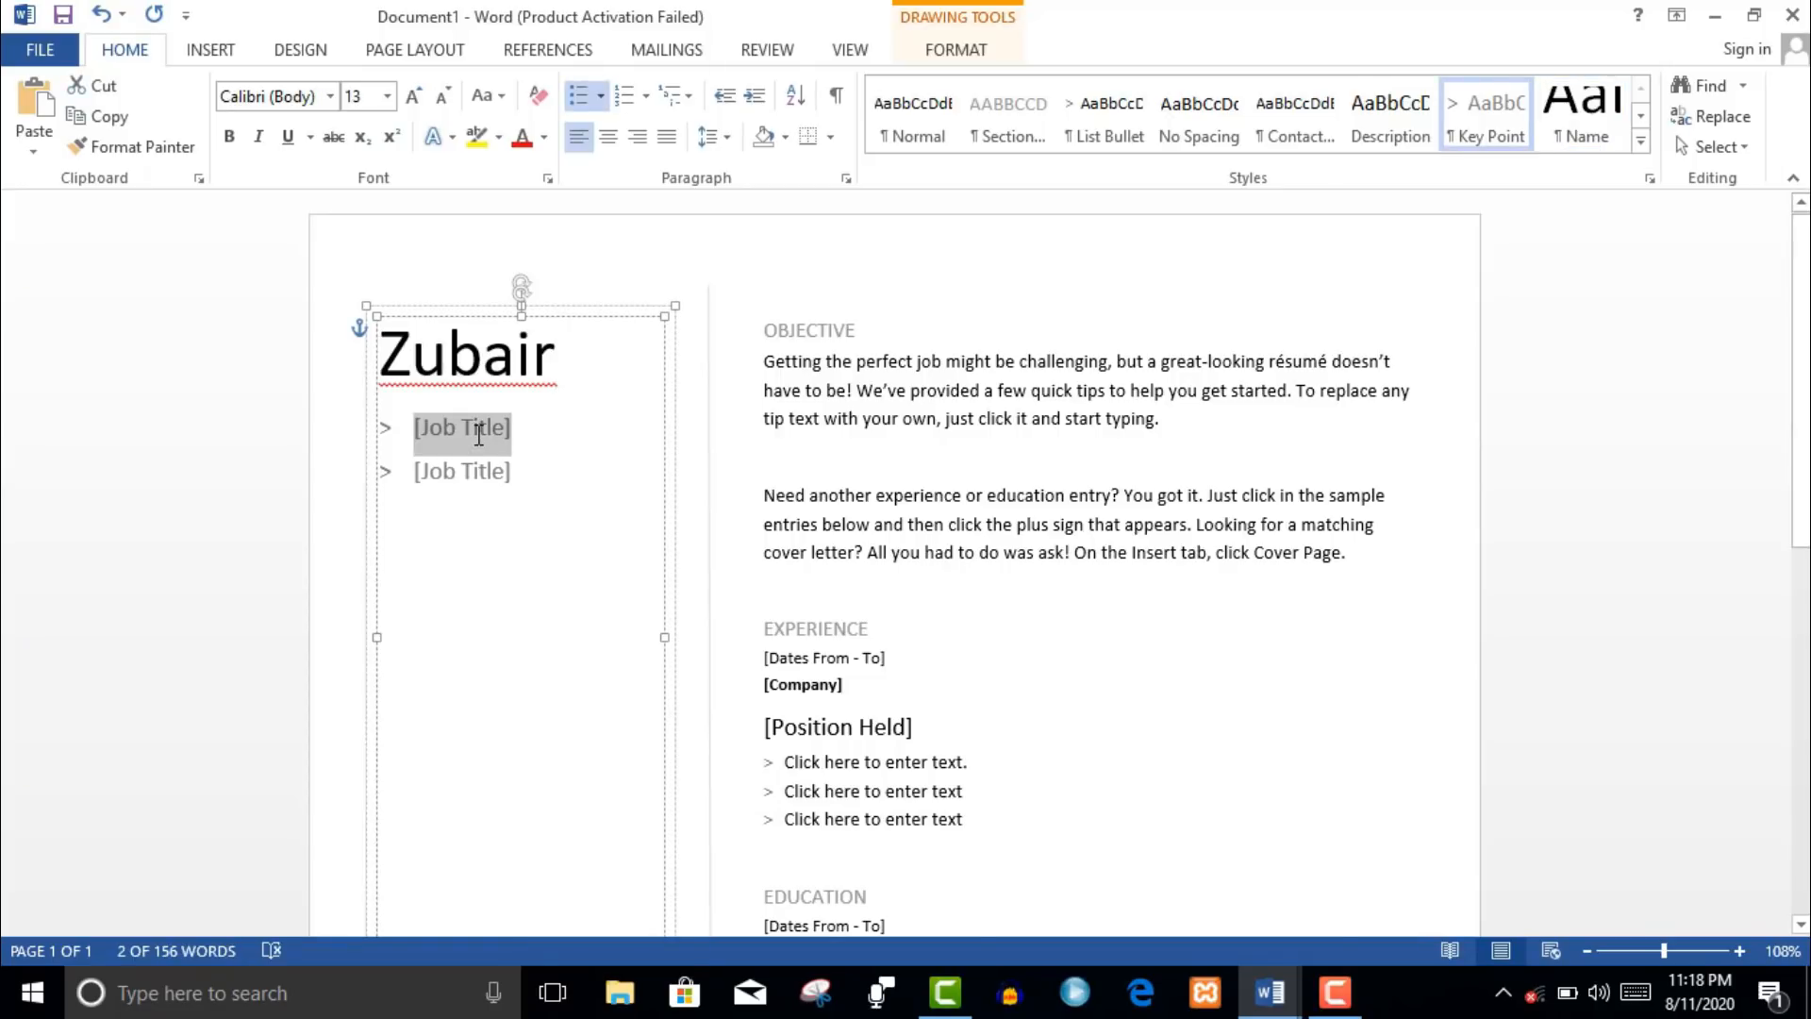
{"action": "type", "text": "web"}
{"action": "type", "text": " oeveloper"}
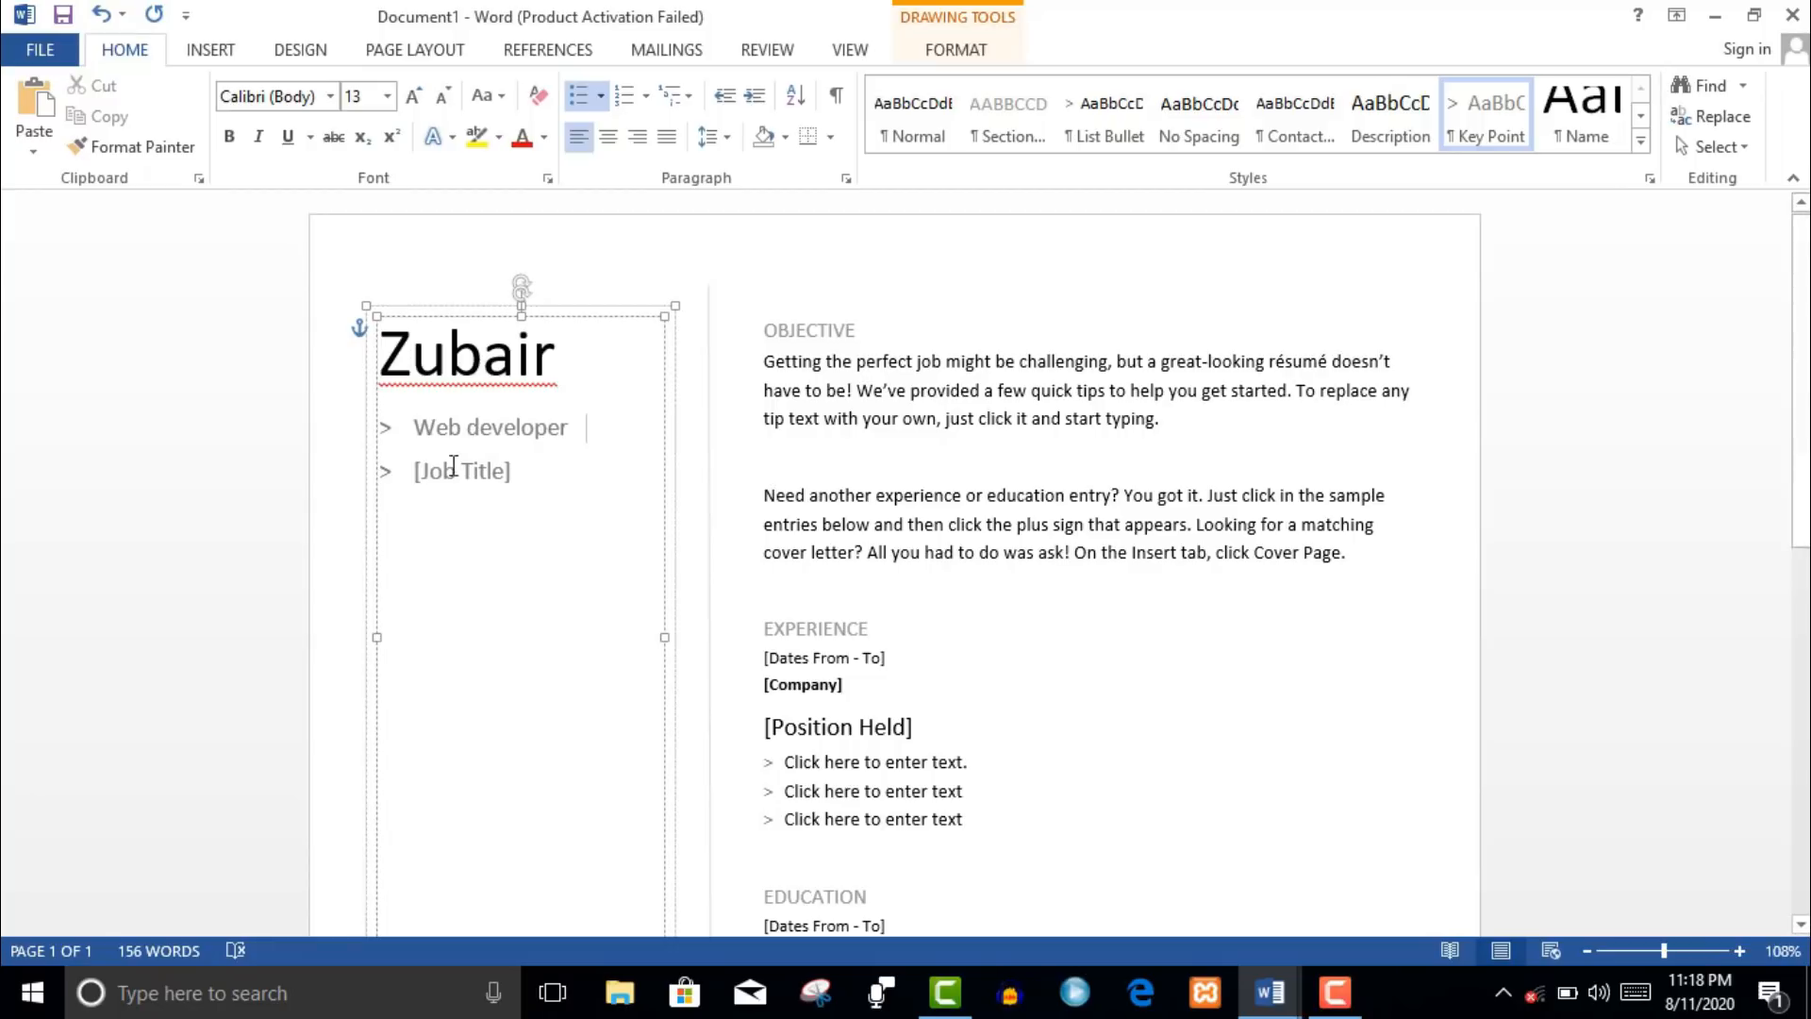
{"action": "left_click", "coordinate": [474, 471]}
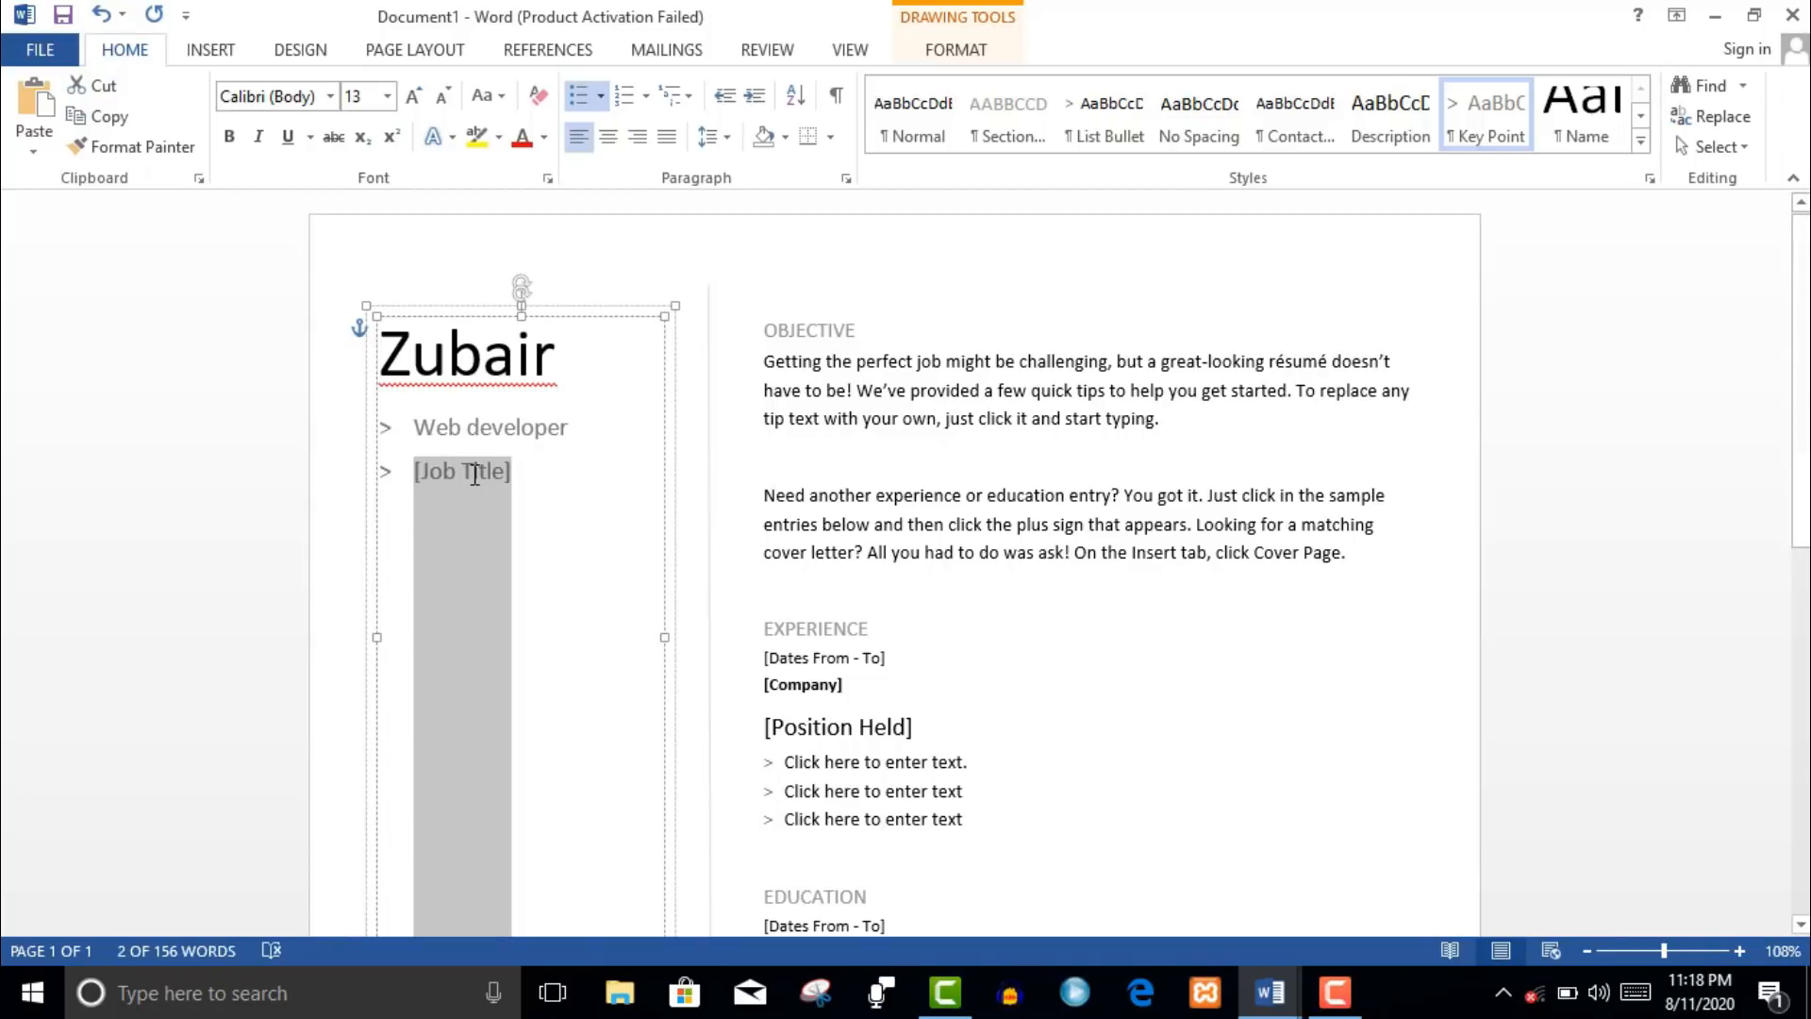
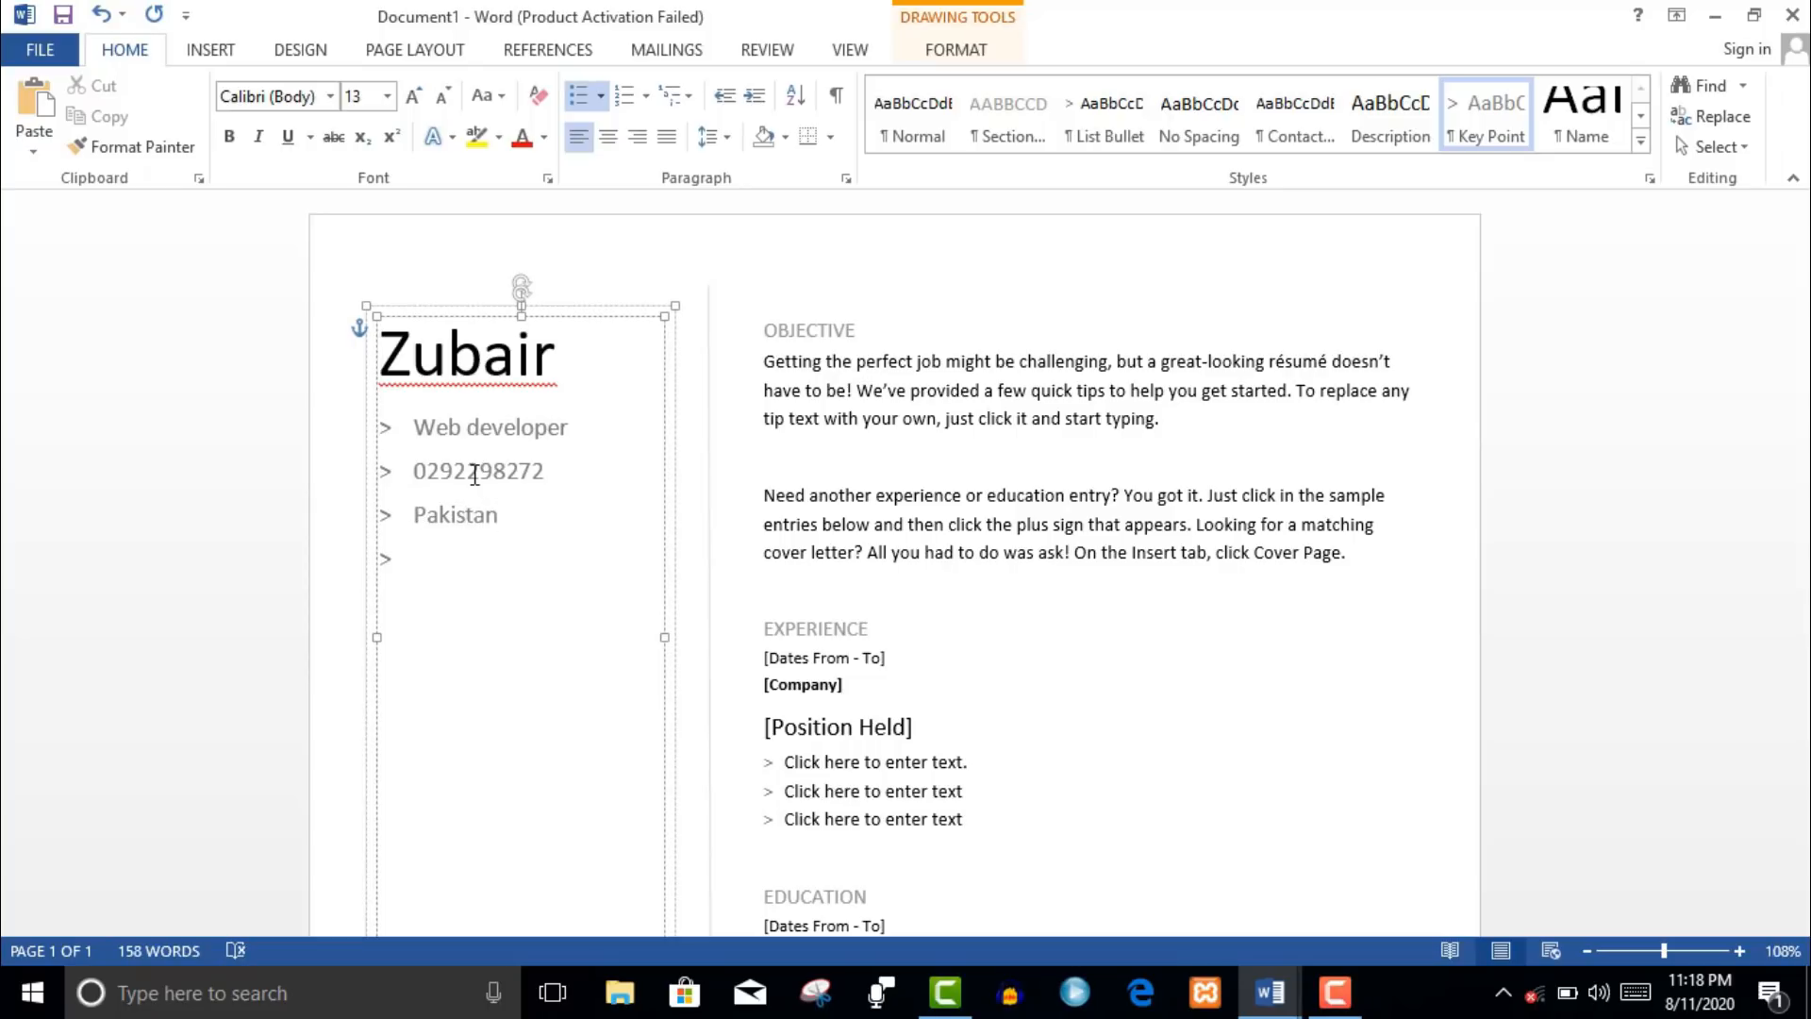
{"action": "key", "text": "Return"}
- Go through the objective, Position Held, telephone, email and website placeholders, then deselect the side panel
{"action": "left_click", "coordinate": [927, 359]}
{"action": "left_click", "coordinate": [835, 727]}
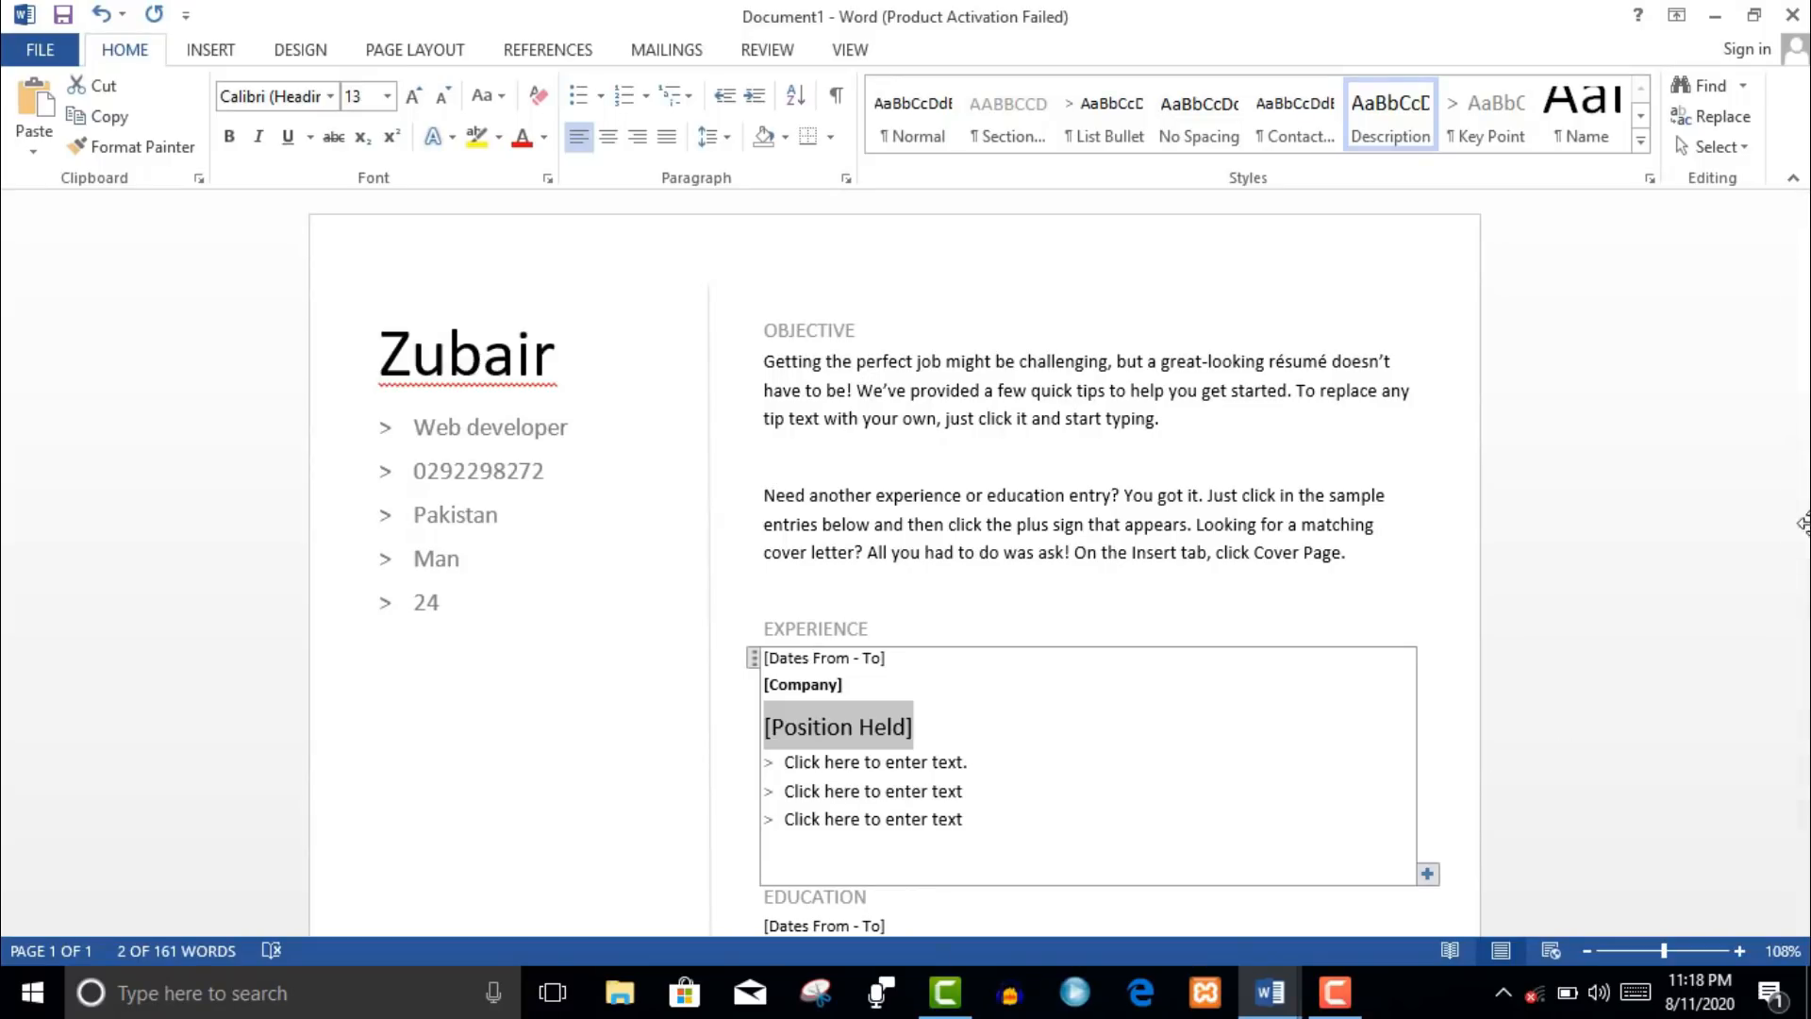
{"action": "scroll", "coordinate": [1801, 483], "scroll_direction": "down", "scroll_amount": 3}
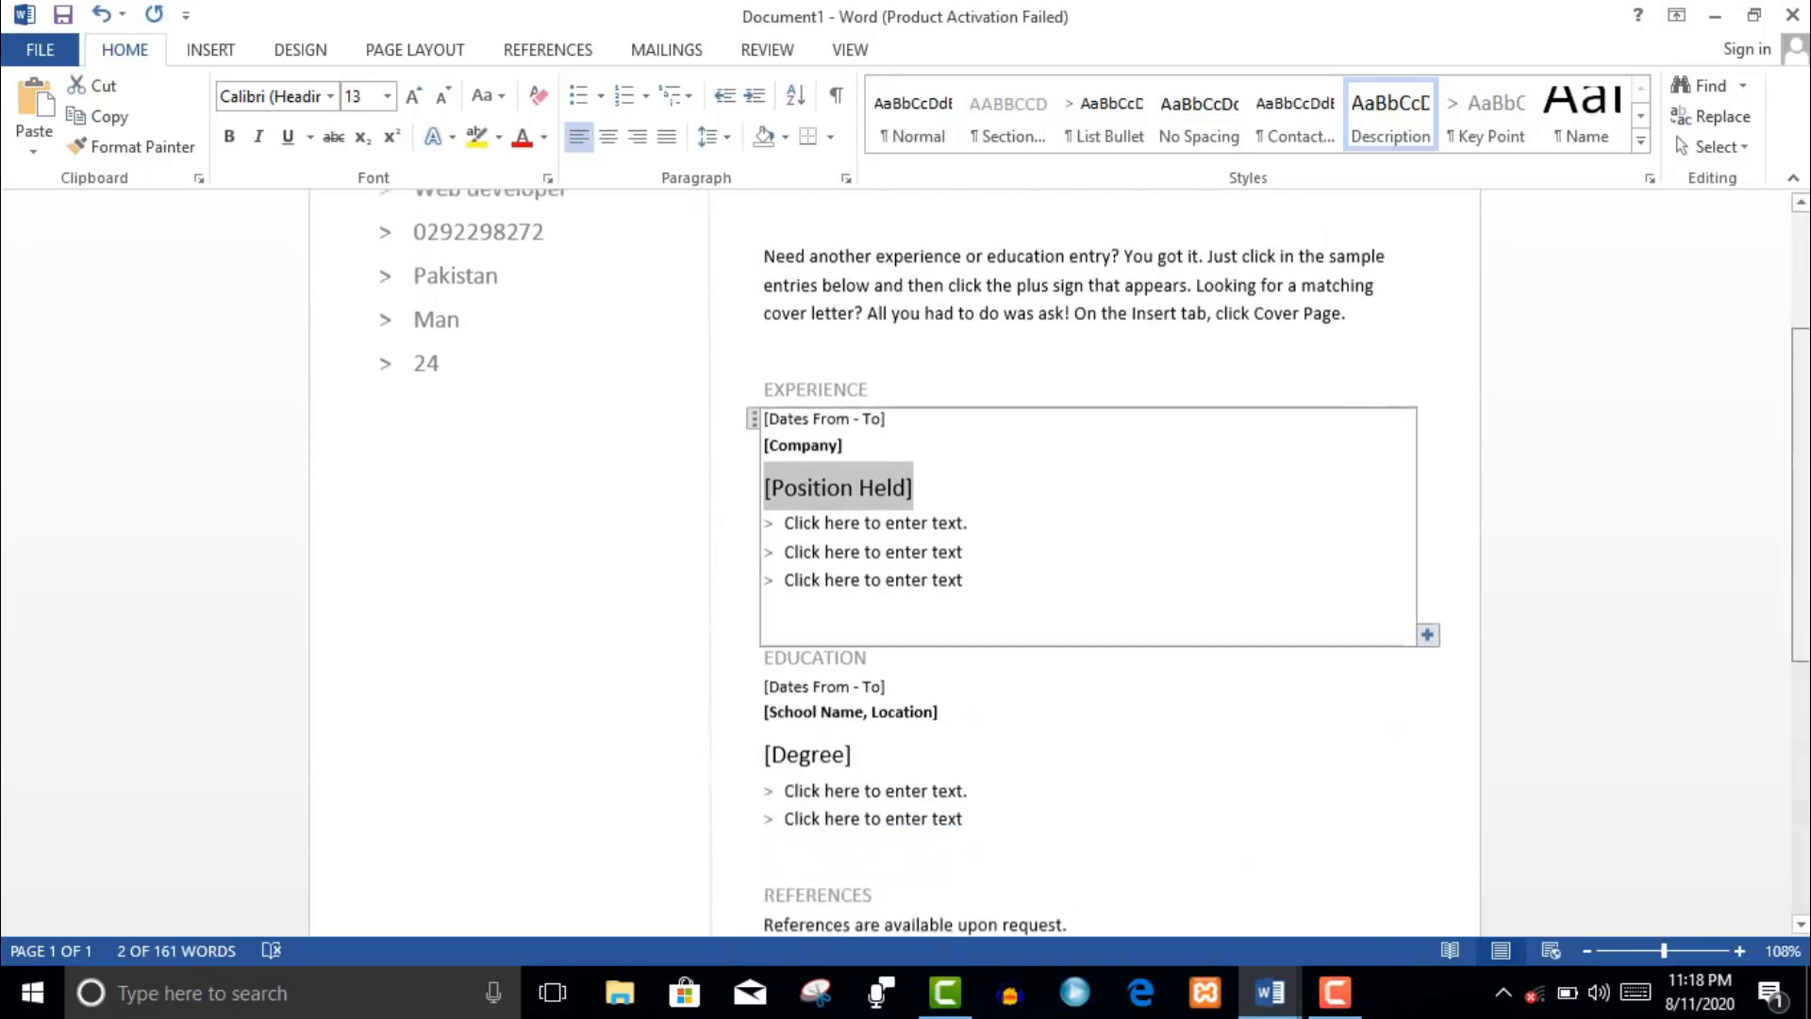
{"action": "scroll", "coordinate": [894, 551], "scroll_direction": "down", "scroll_amount": 5}
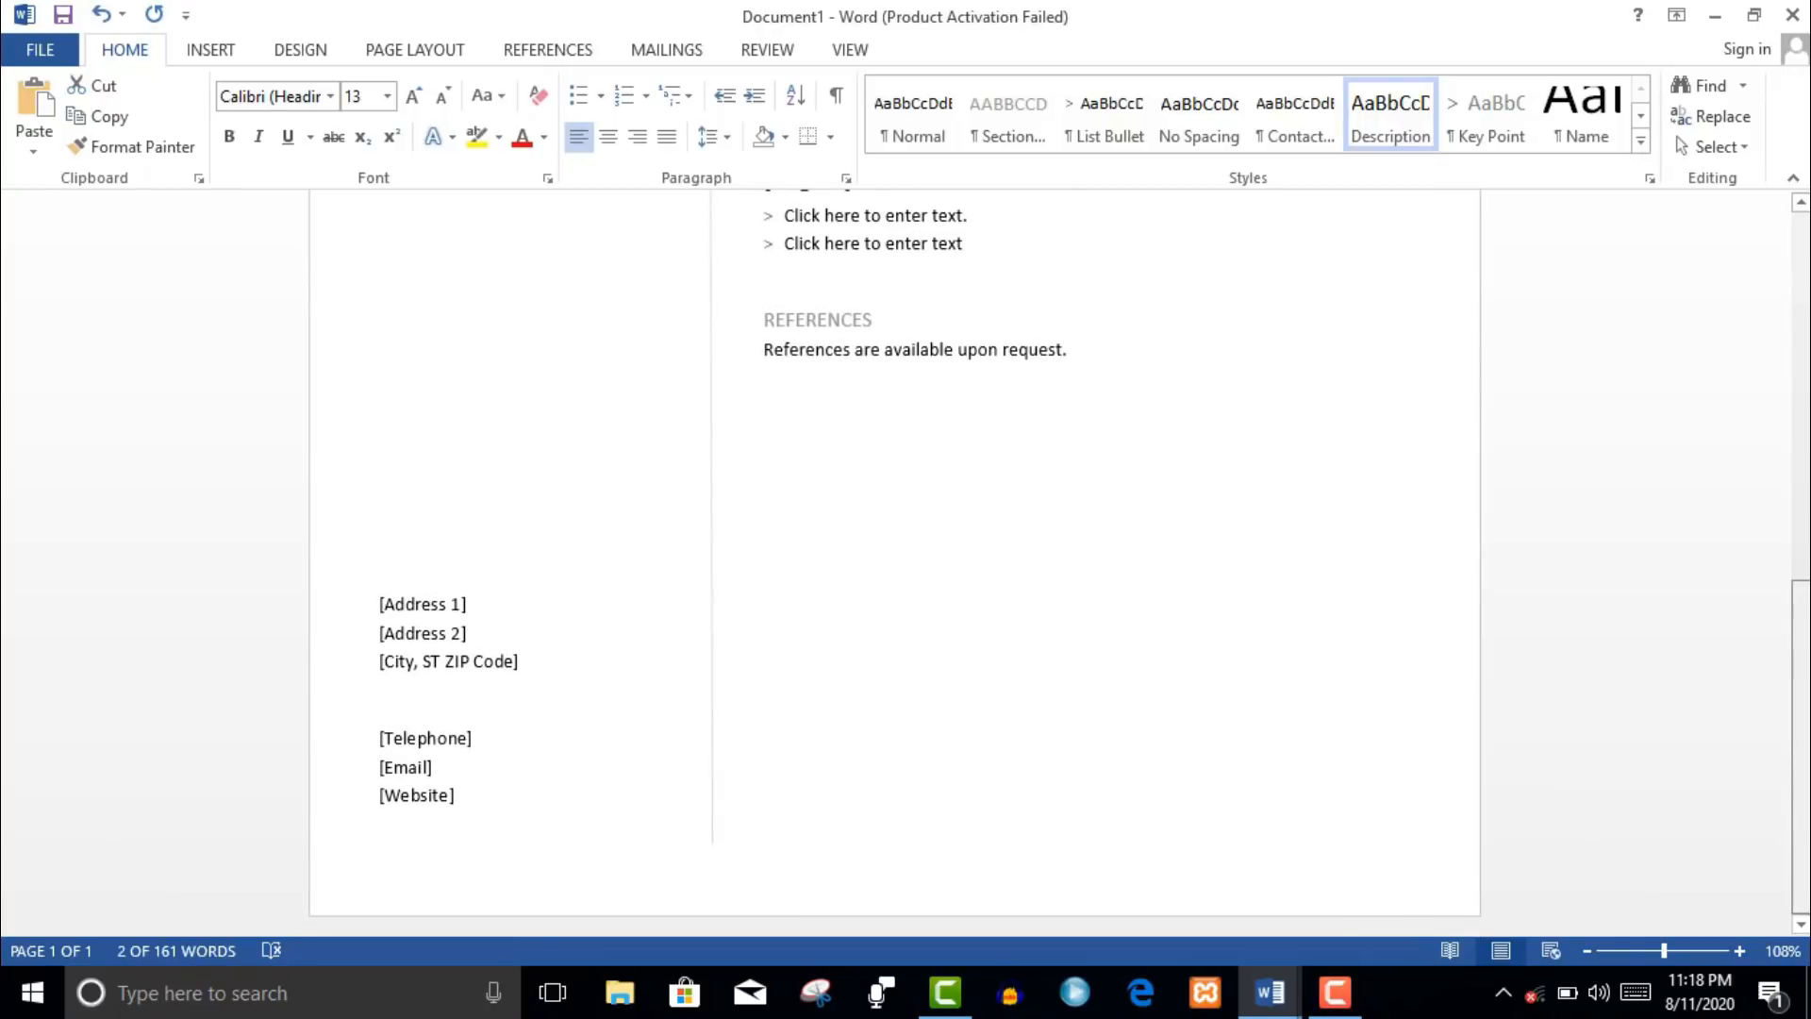
{"action": "left_click", "coordinate": [418, 743]}
{"action": "left_click", "coordinate": [418, 767]}
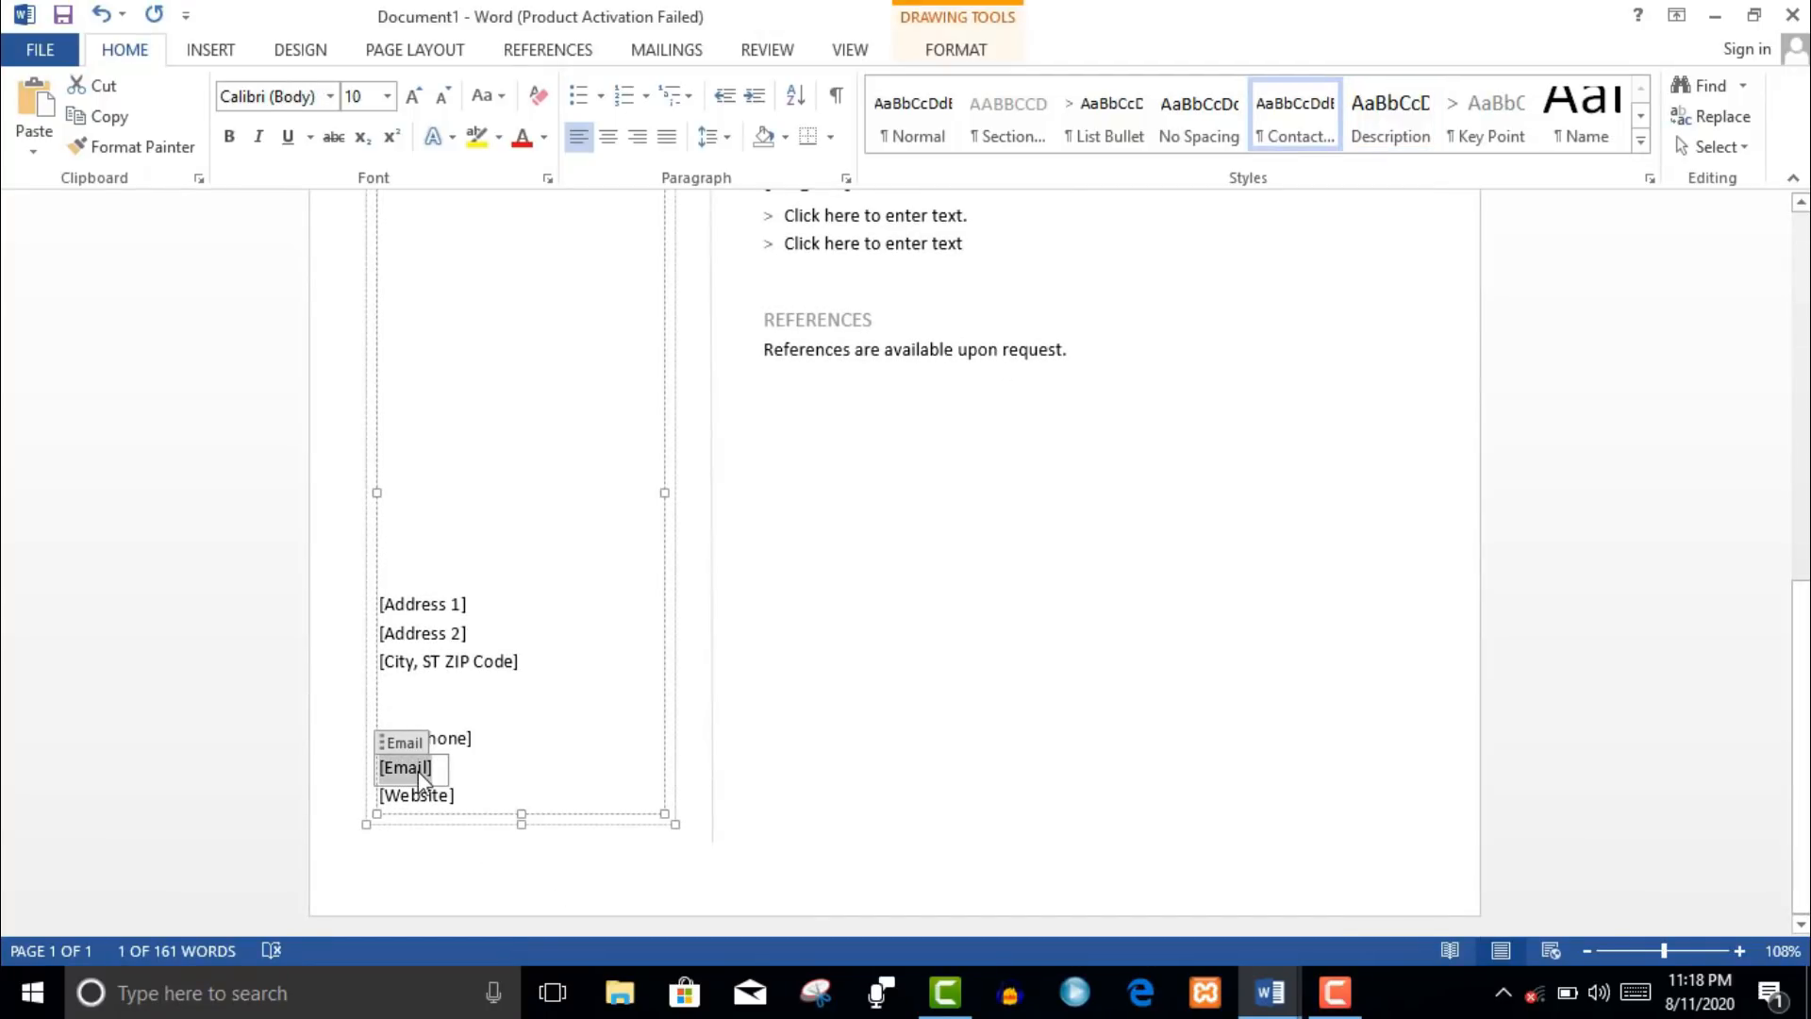
{"action": "left_click", "coordinate": [420, 796]}
{"action": "left_click_drag", "start_coordinate": [1797, 846], "coordinate": [1797, 479]}
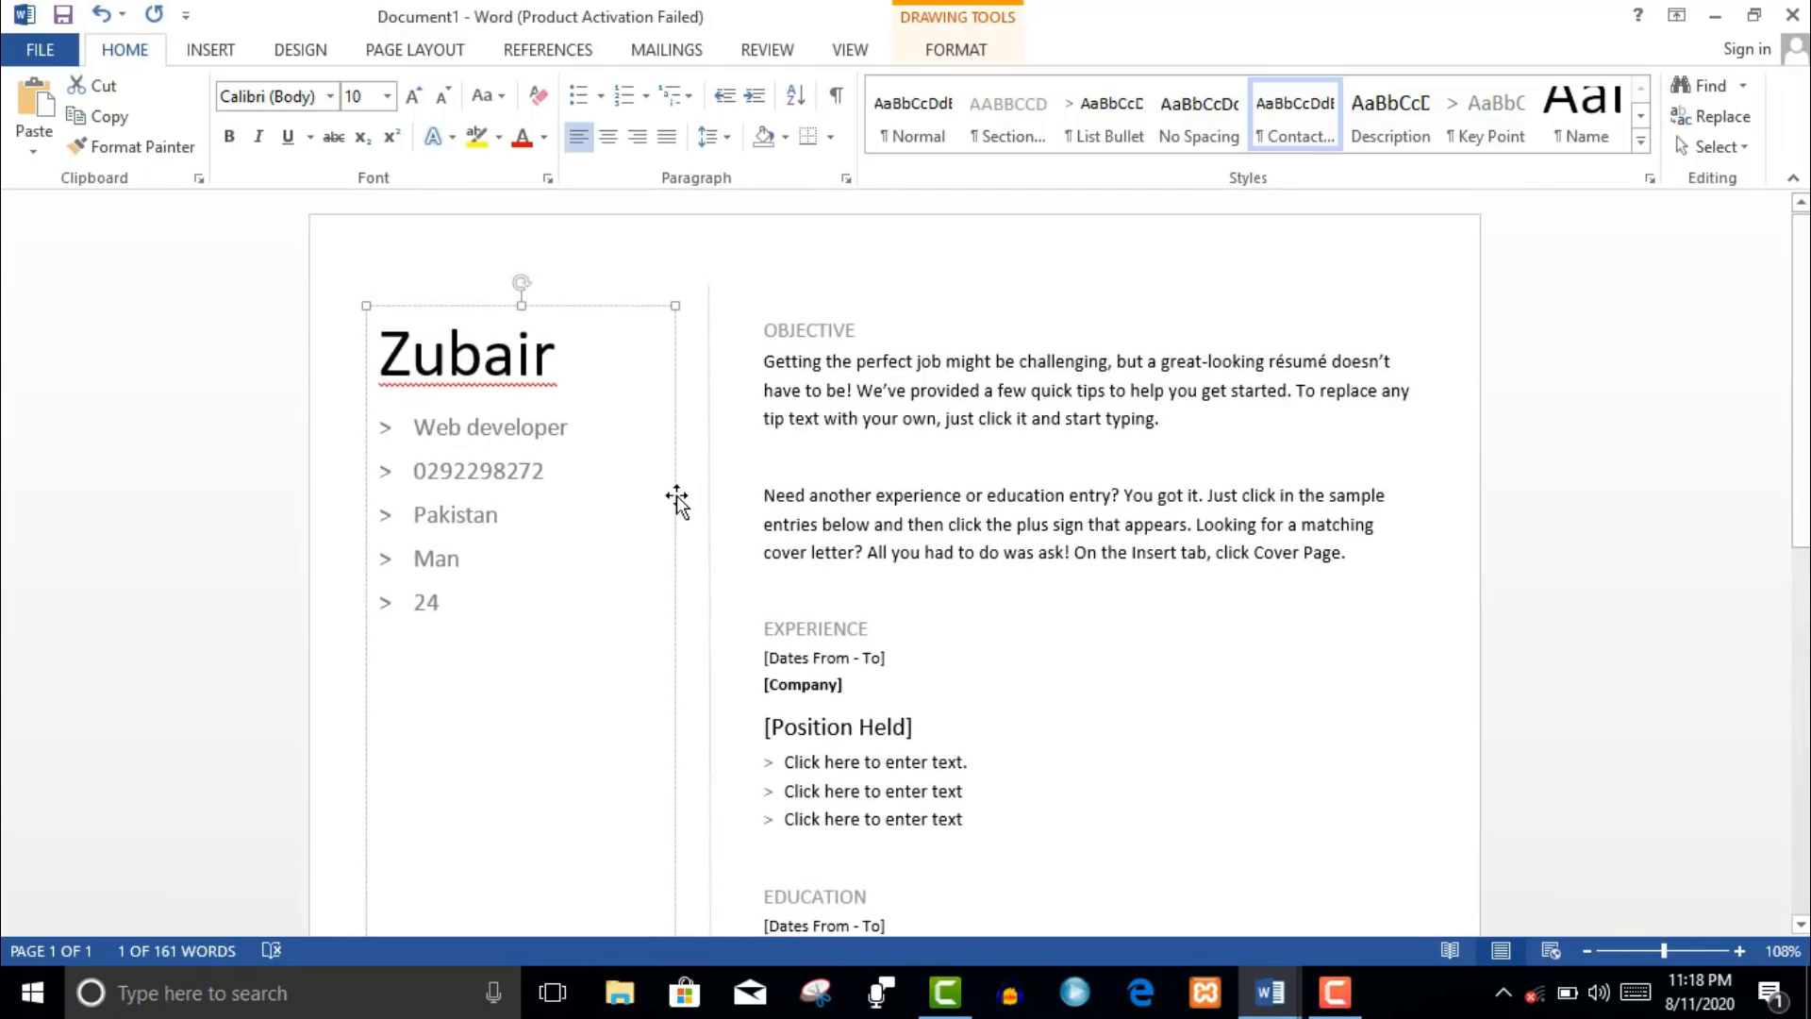
{"action": "left_click", "coordinate": [804, 342]}
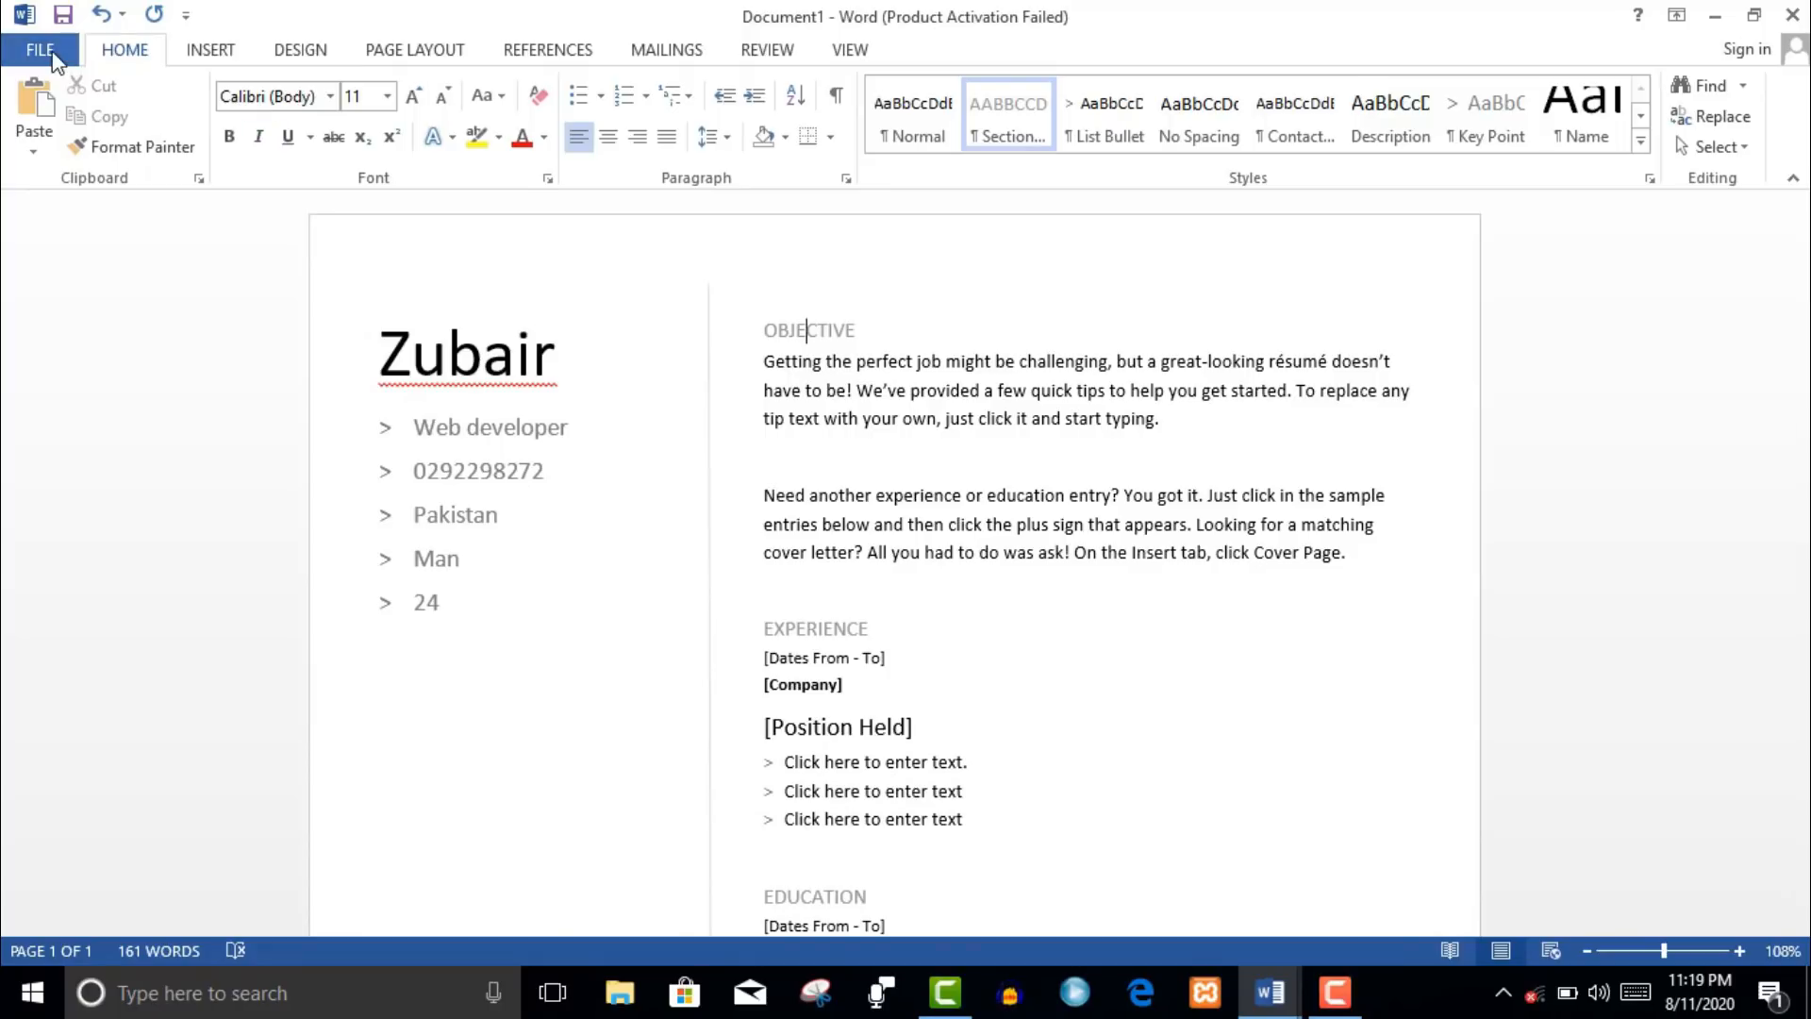
- Create Document2 from the Origin report template in the File > New gallery
{"action": "left_click", "coordinate": [40, 49]}
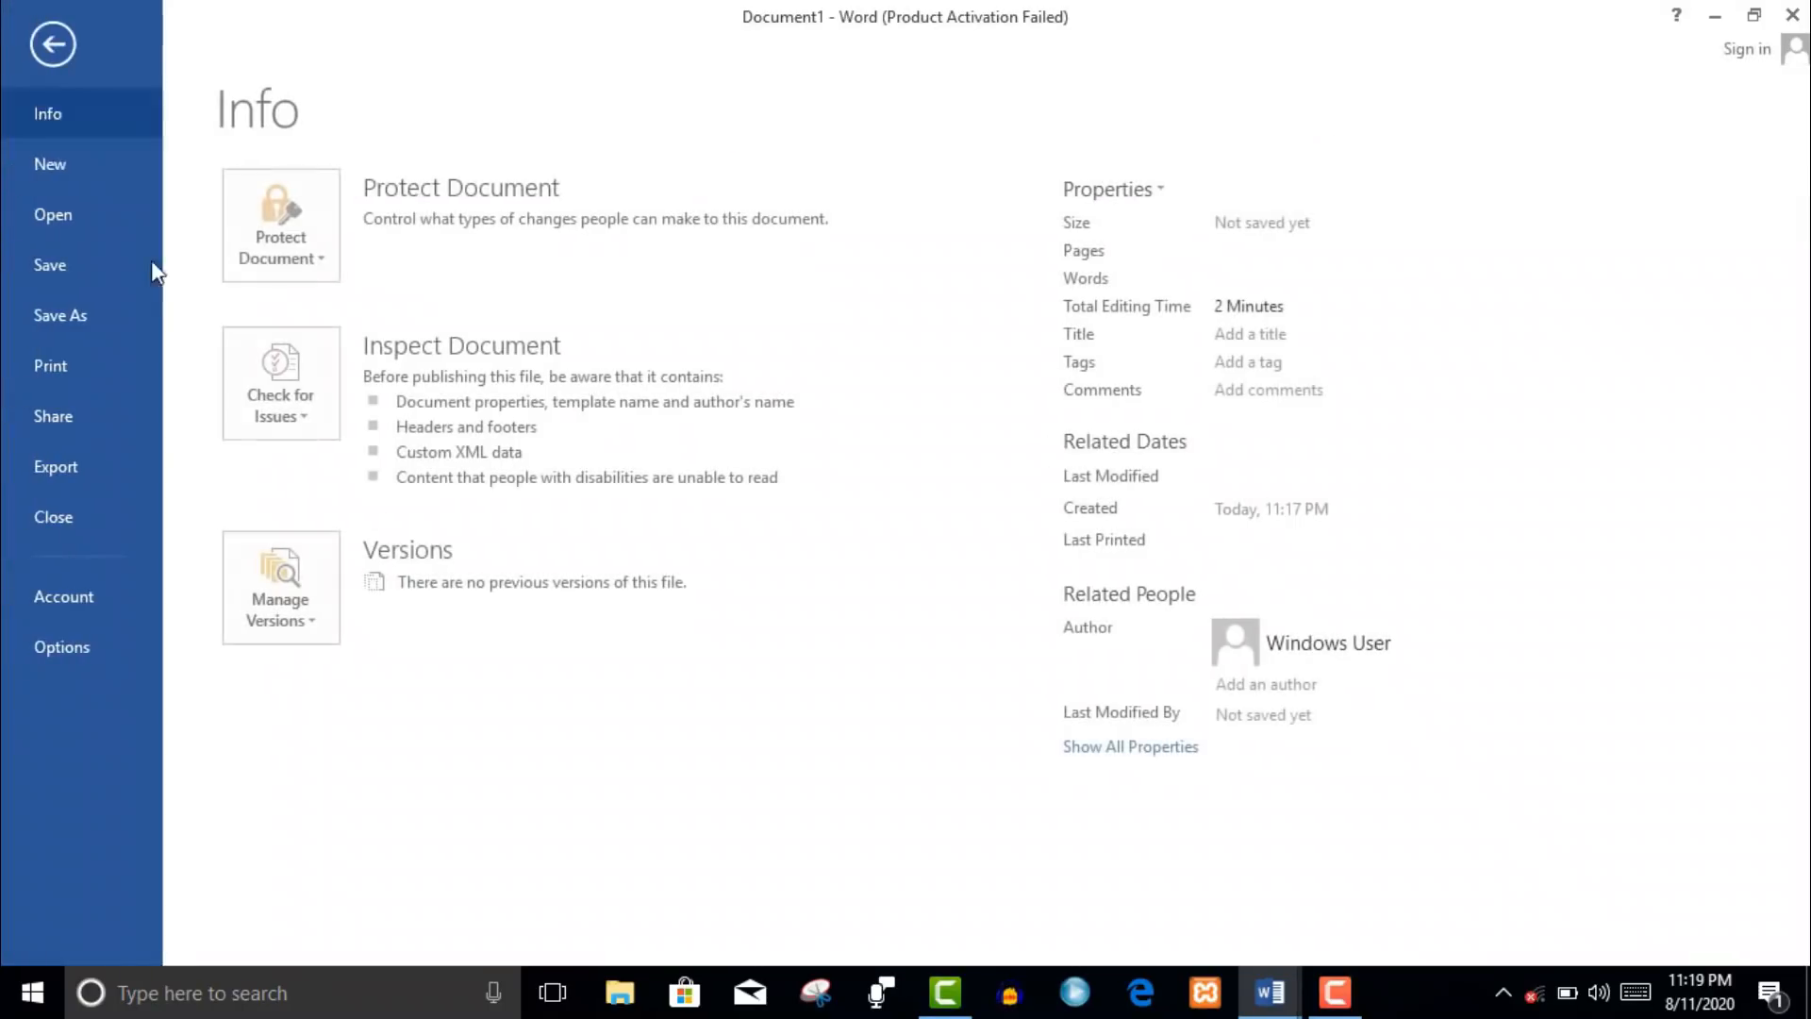
{"action": "left_click", "coordinate": [84, 181]}
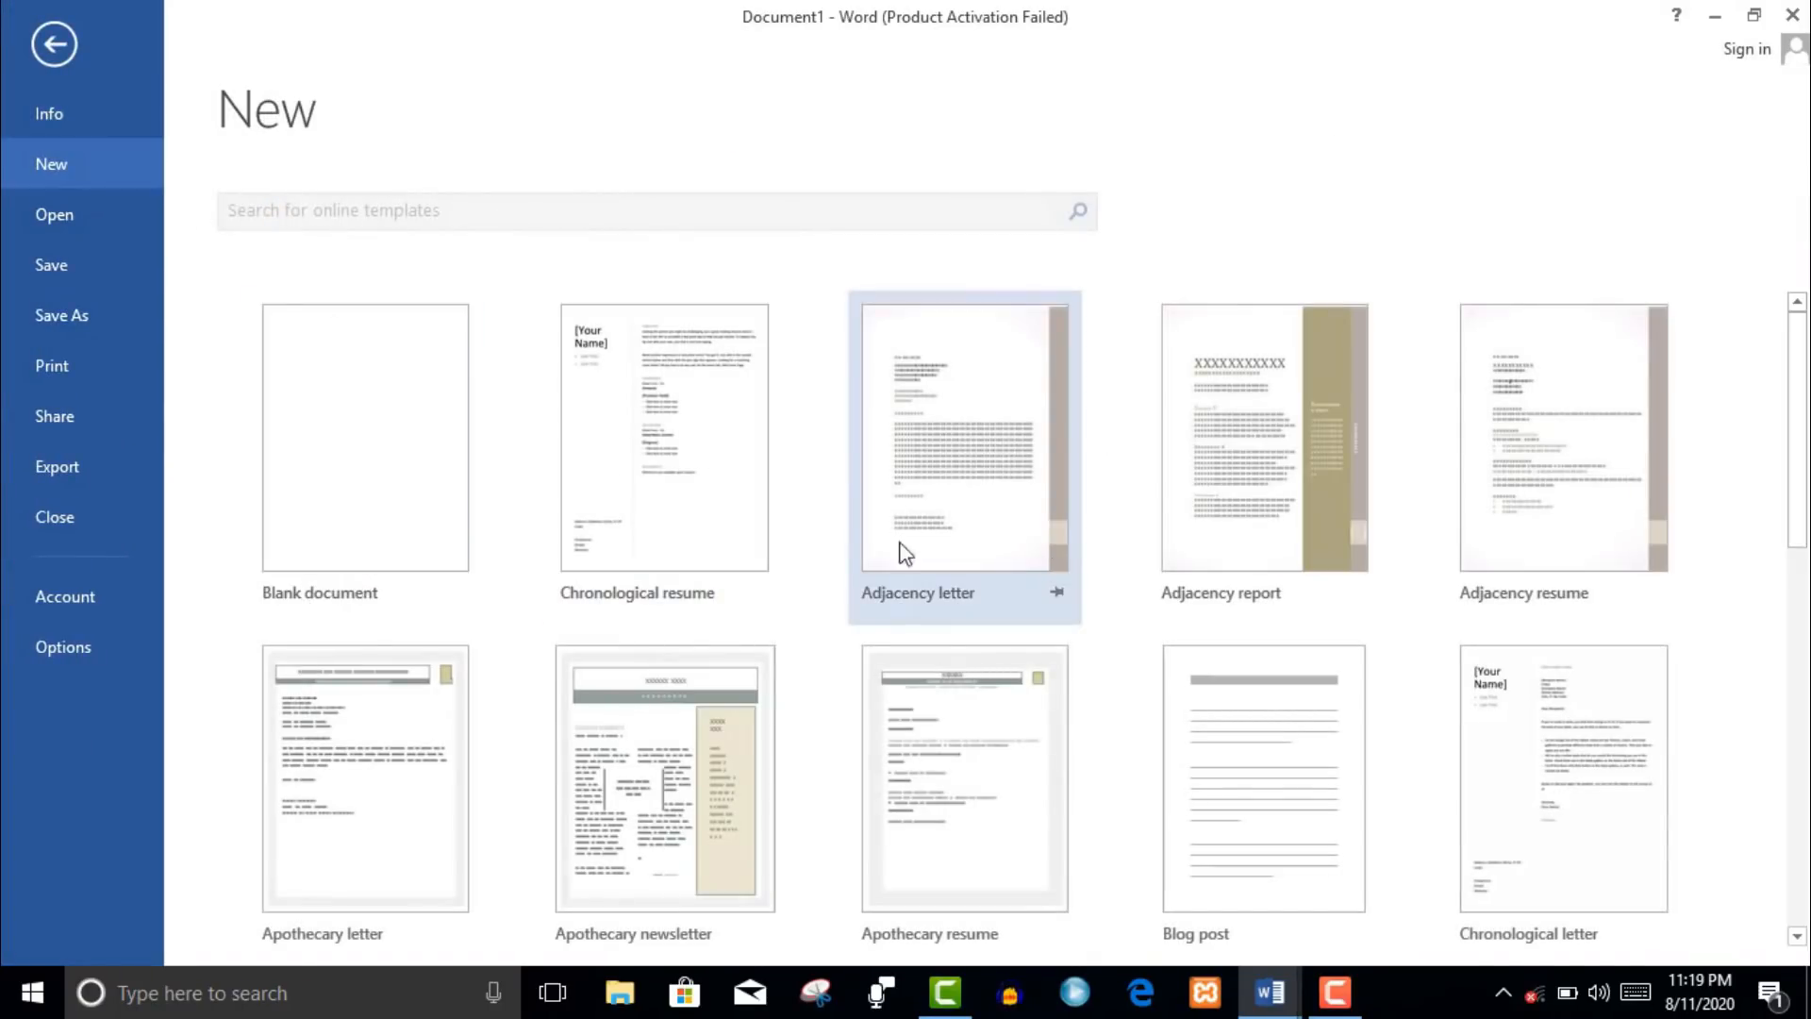
{"action": "left_click_drag", "start_coordinate": [1806, 417], "coordinate": [1807, 460]}
{"action": "scroll", "coordinate": [1591, 668], "scroll_direction": "down", "scroll_amount": 5}
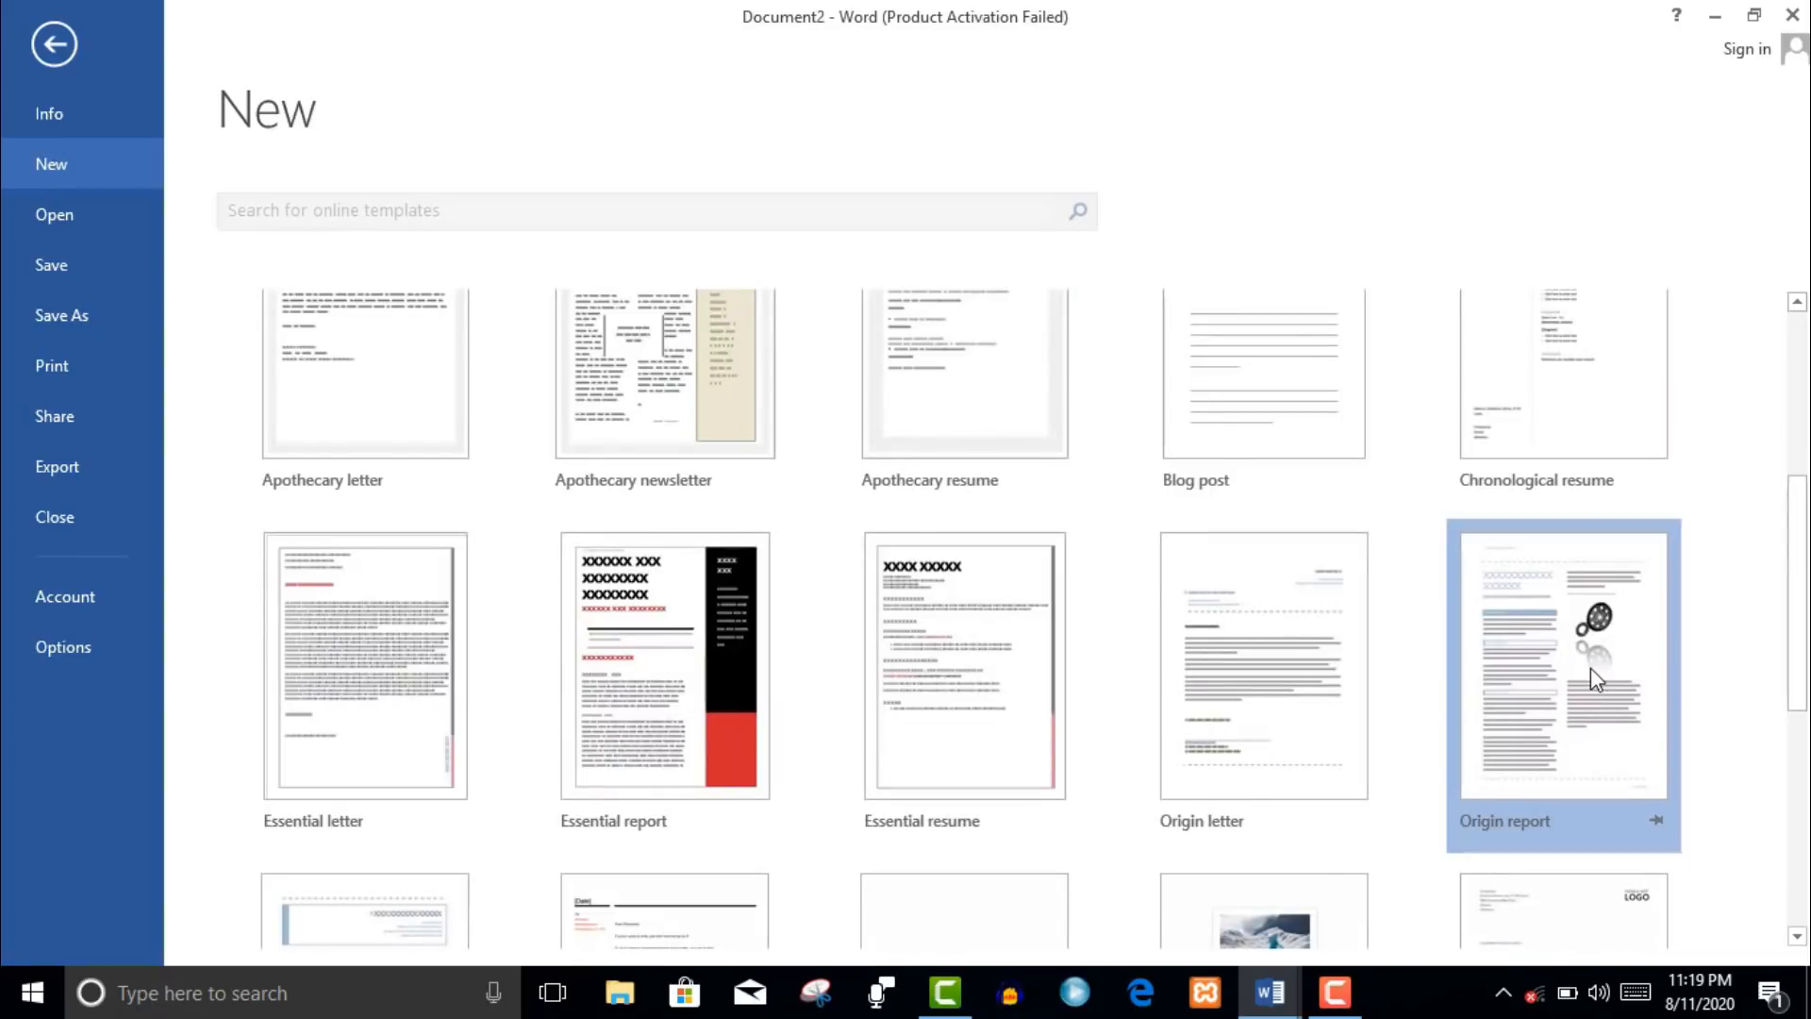
{"action": "double_click", "coordinate": [1590, 667]}
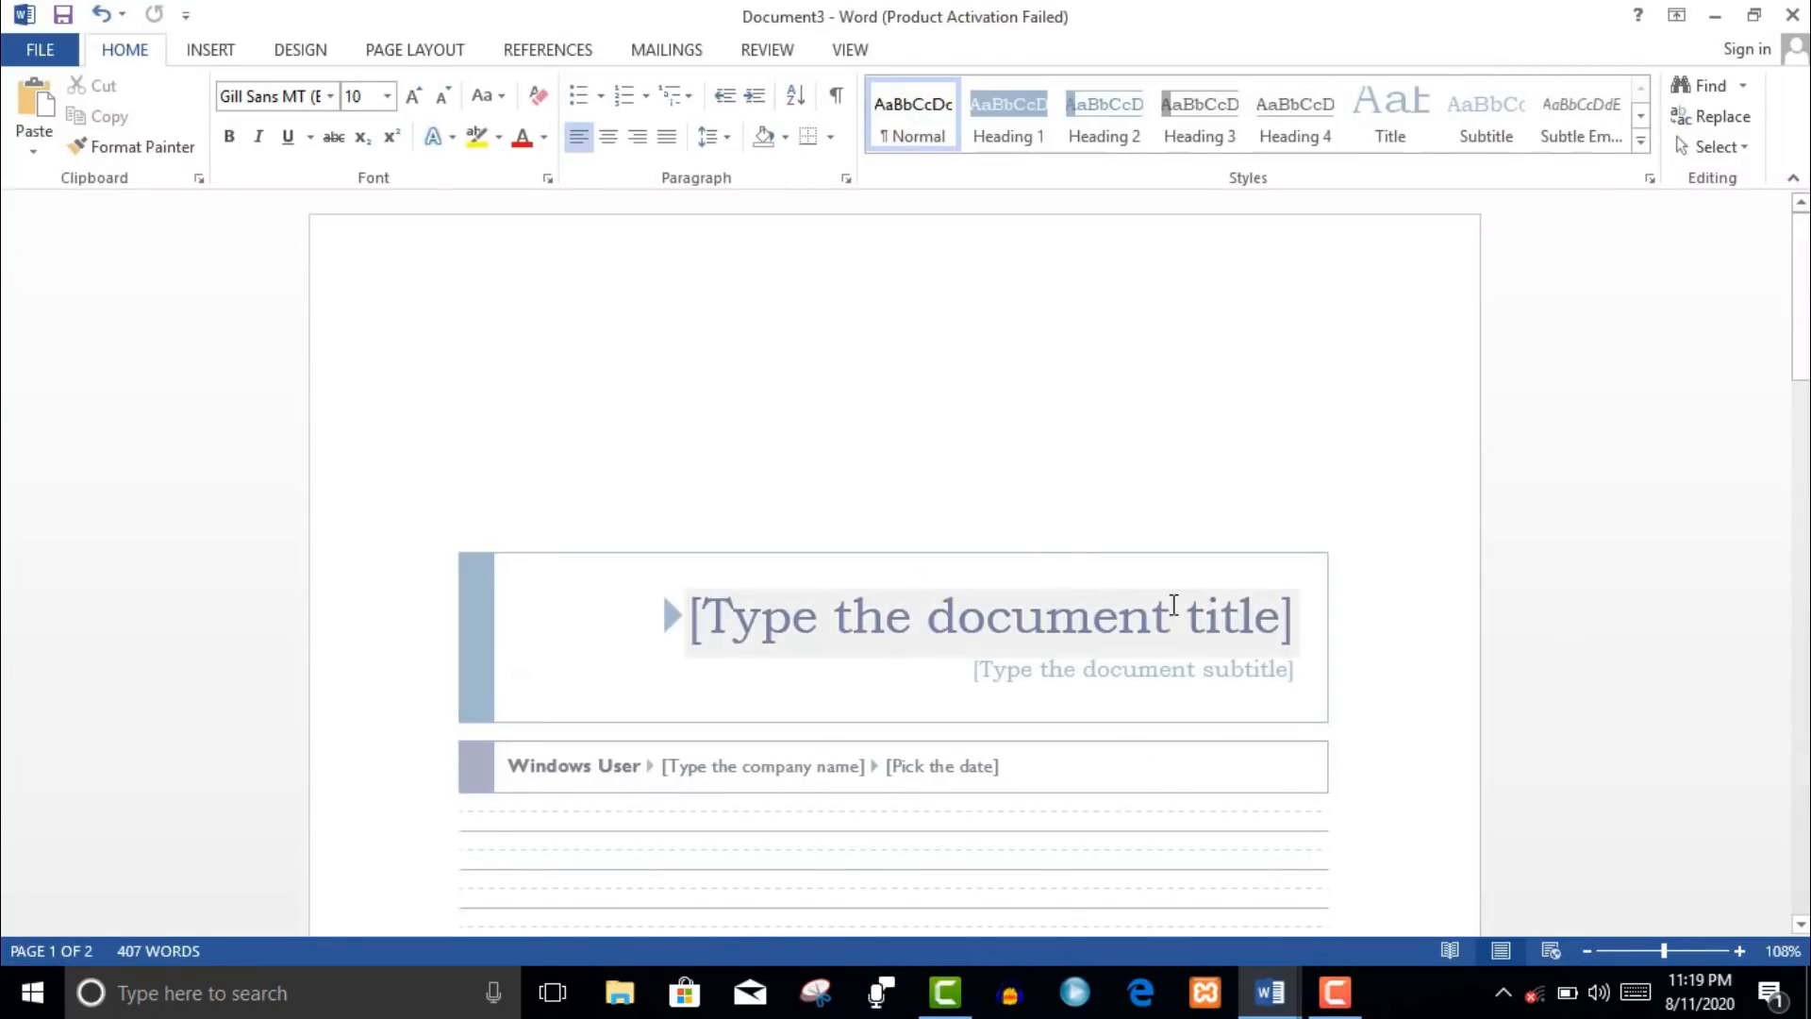
{"action": "left_click_drag", "start_coordinate": [1804, 320], "coordinate": [1804, 738]}
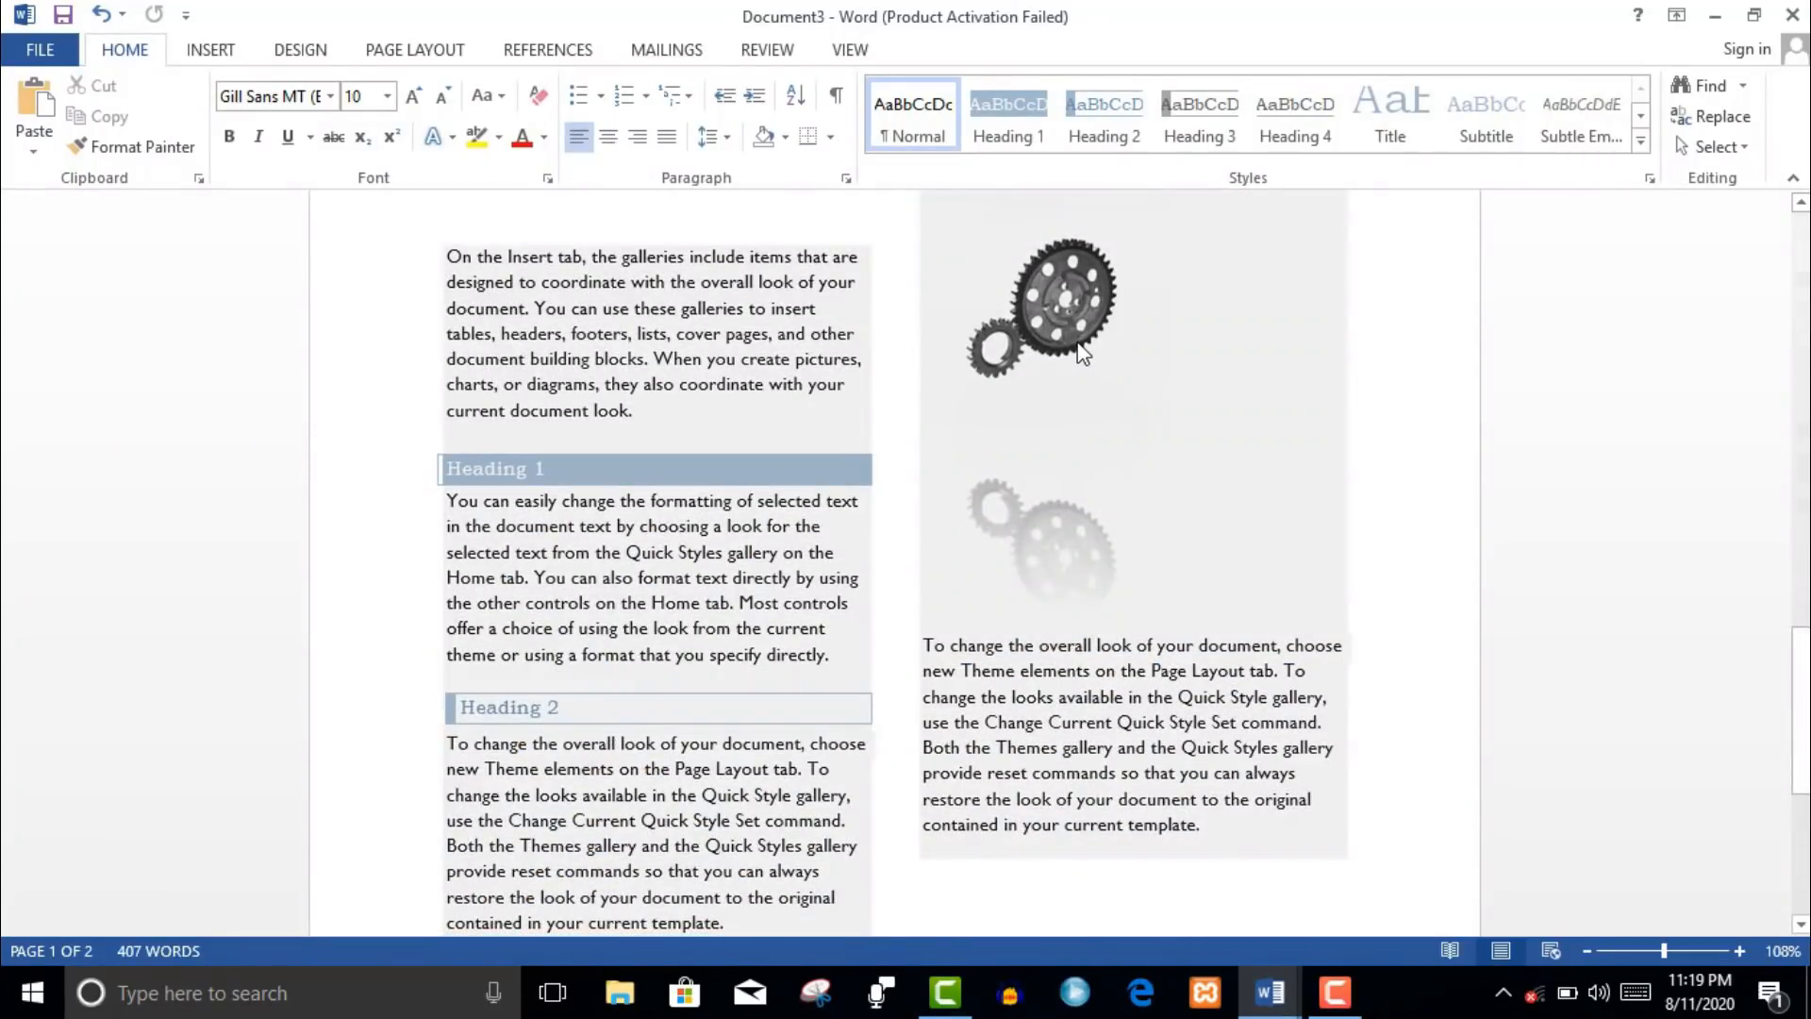
{"action": "left_click", "coordinate": [1081, 352]}
{"action": "left_click", "coordinate": [1805, 693]}
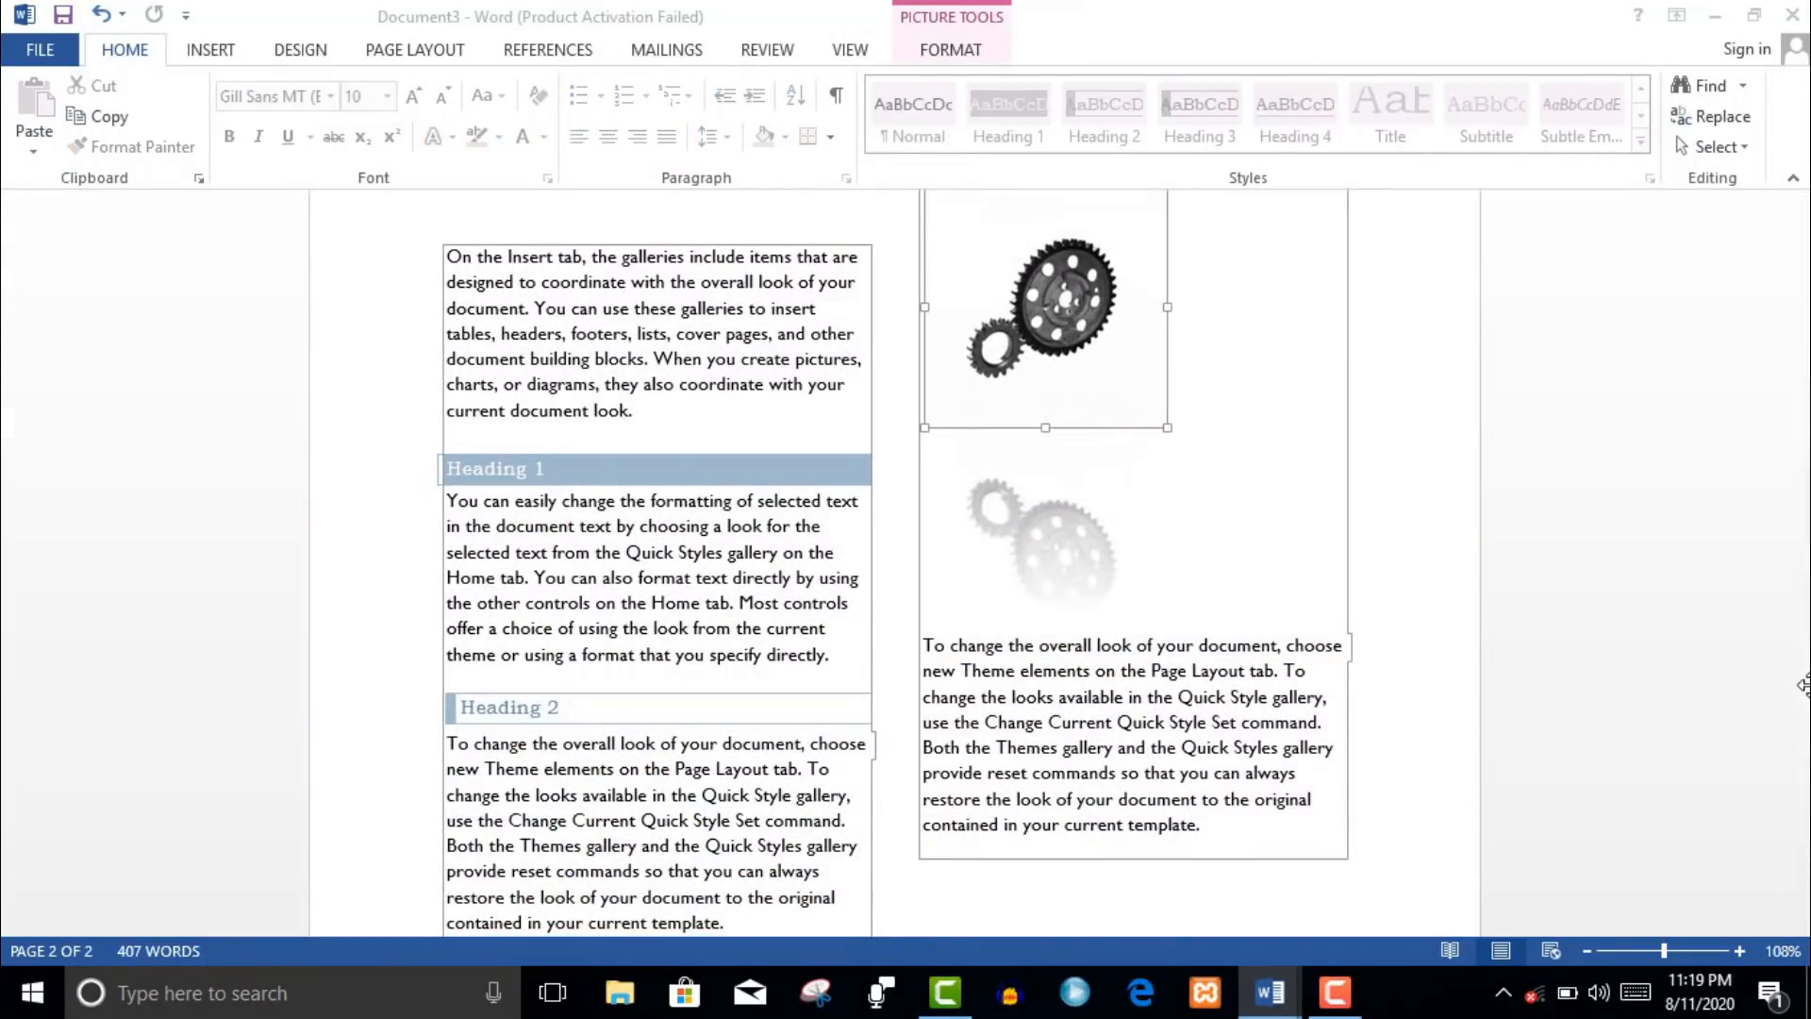
{"action": "left_click", "coordinate": [1063, 243]}
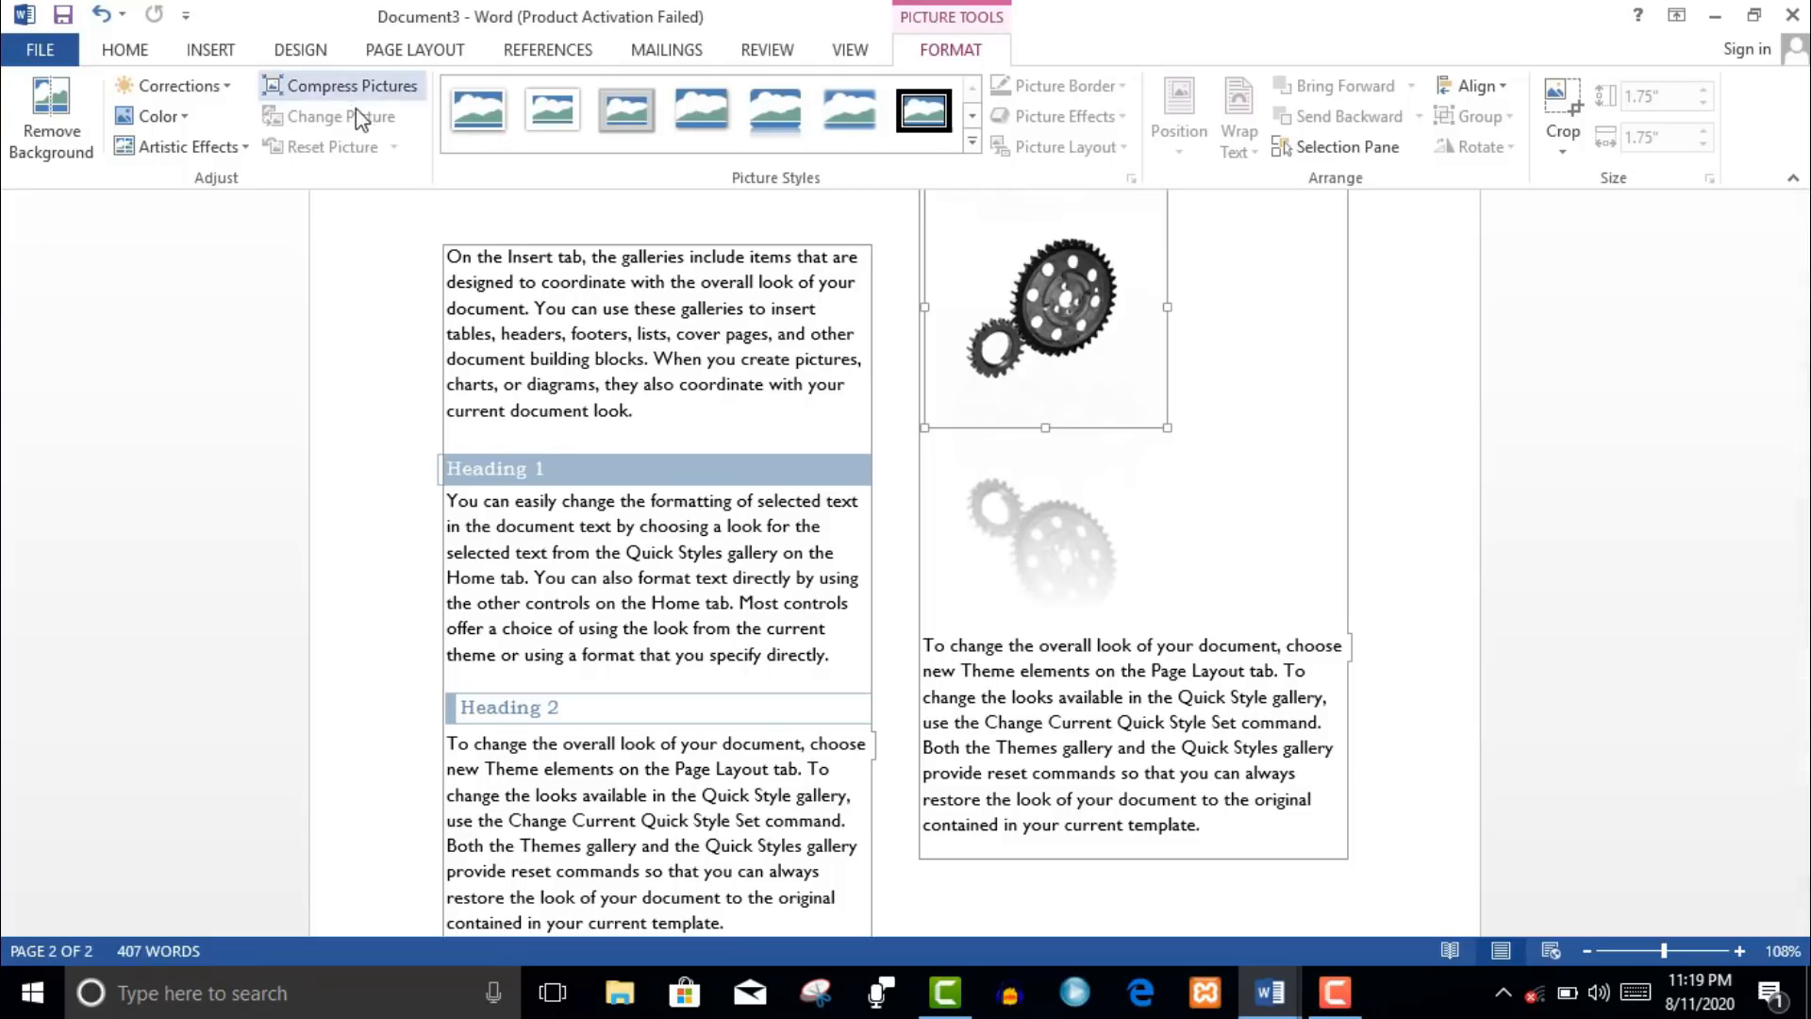
{"action": "right_click", "coordinate": [1039, 314]}
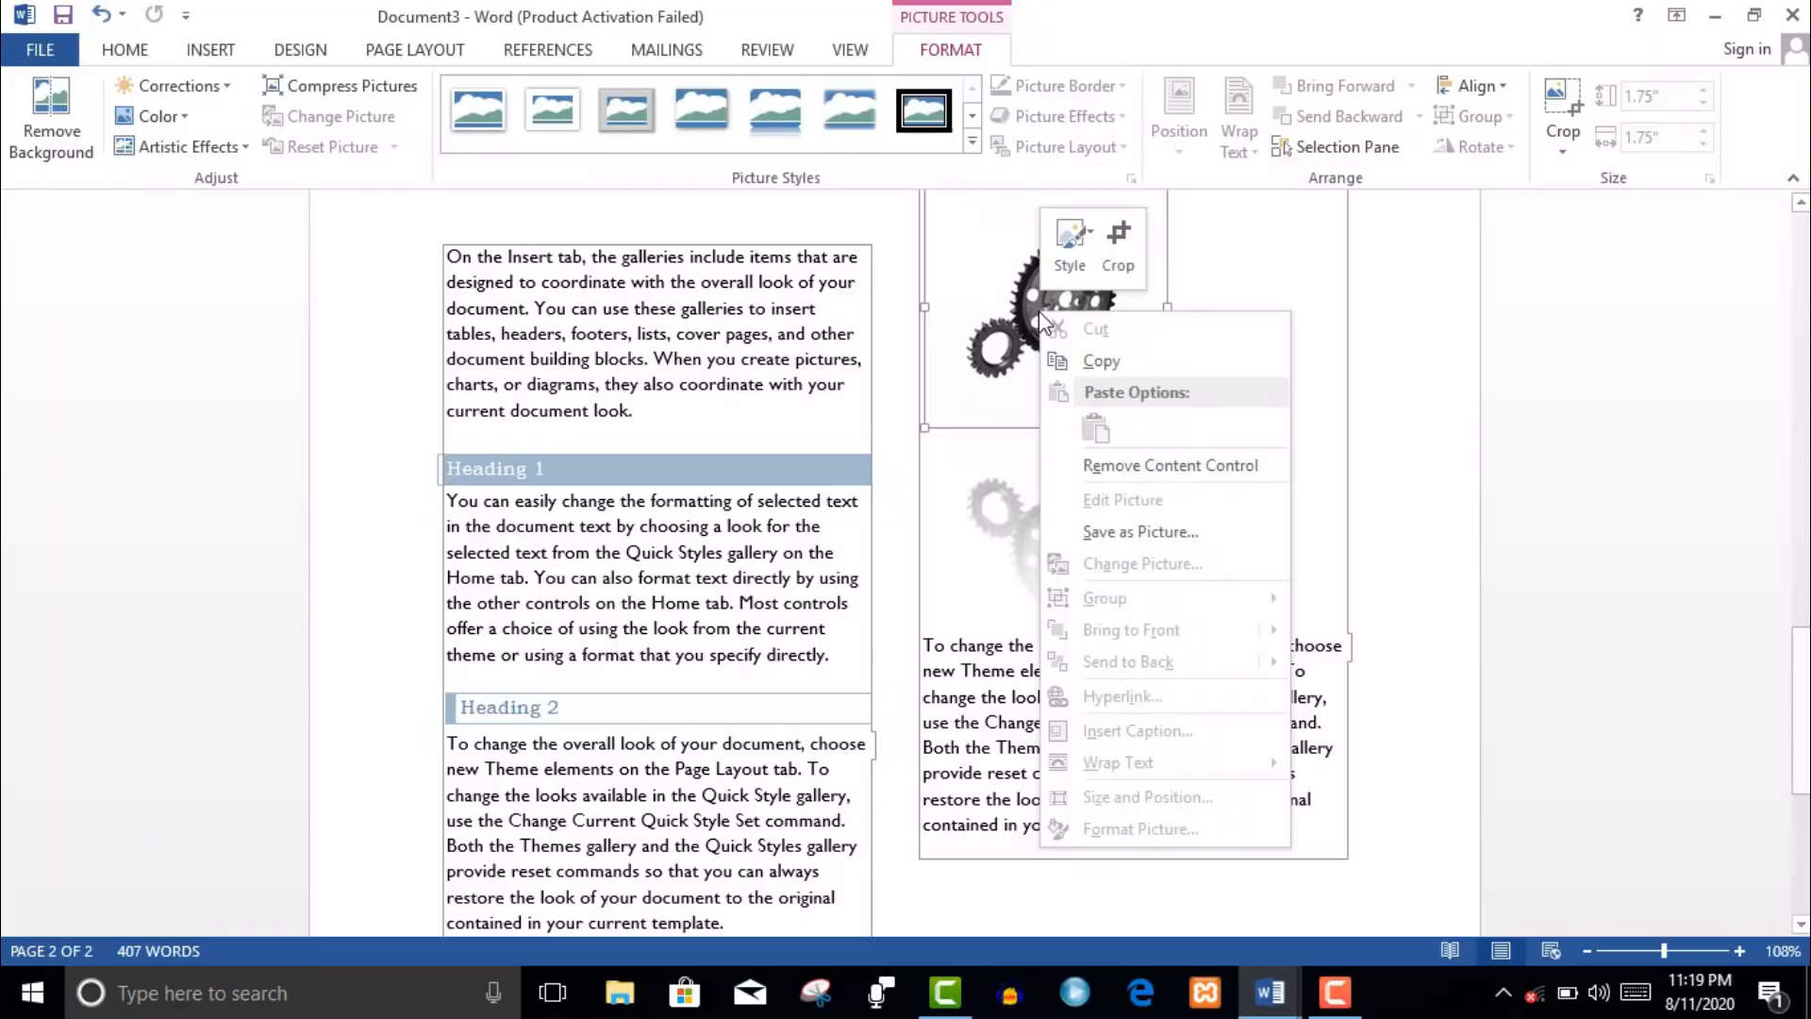
{"action": "left_click", "coordinate": [1088, 280]}
{"action": "left_click", "coordinate": [1107, 334]}
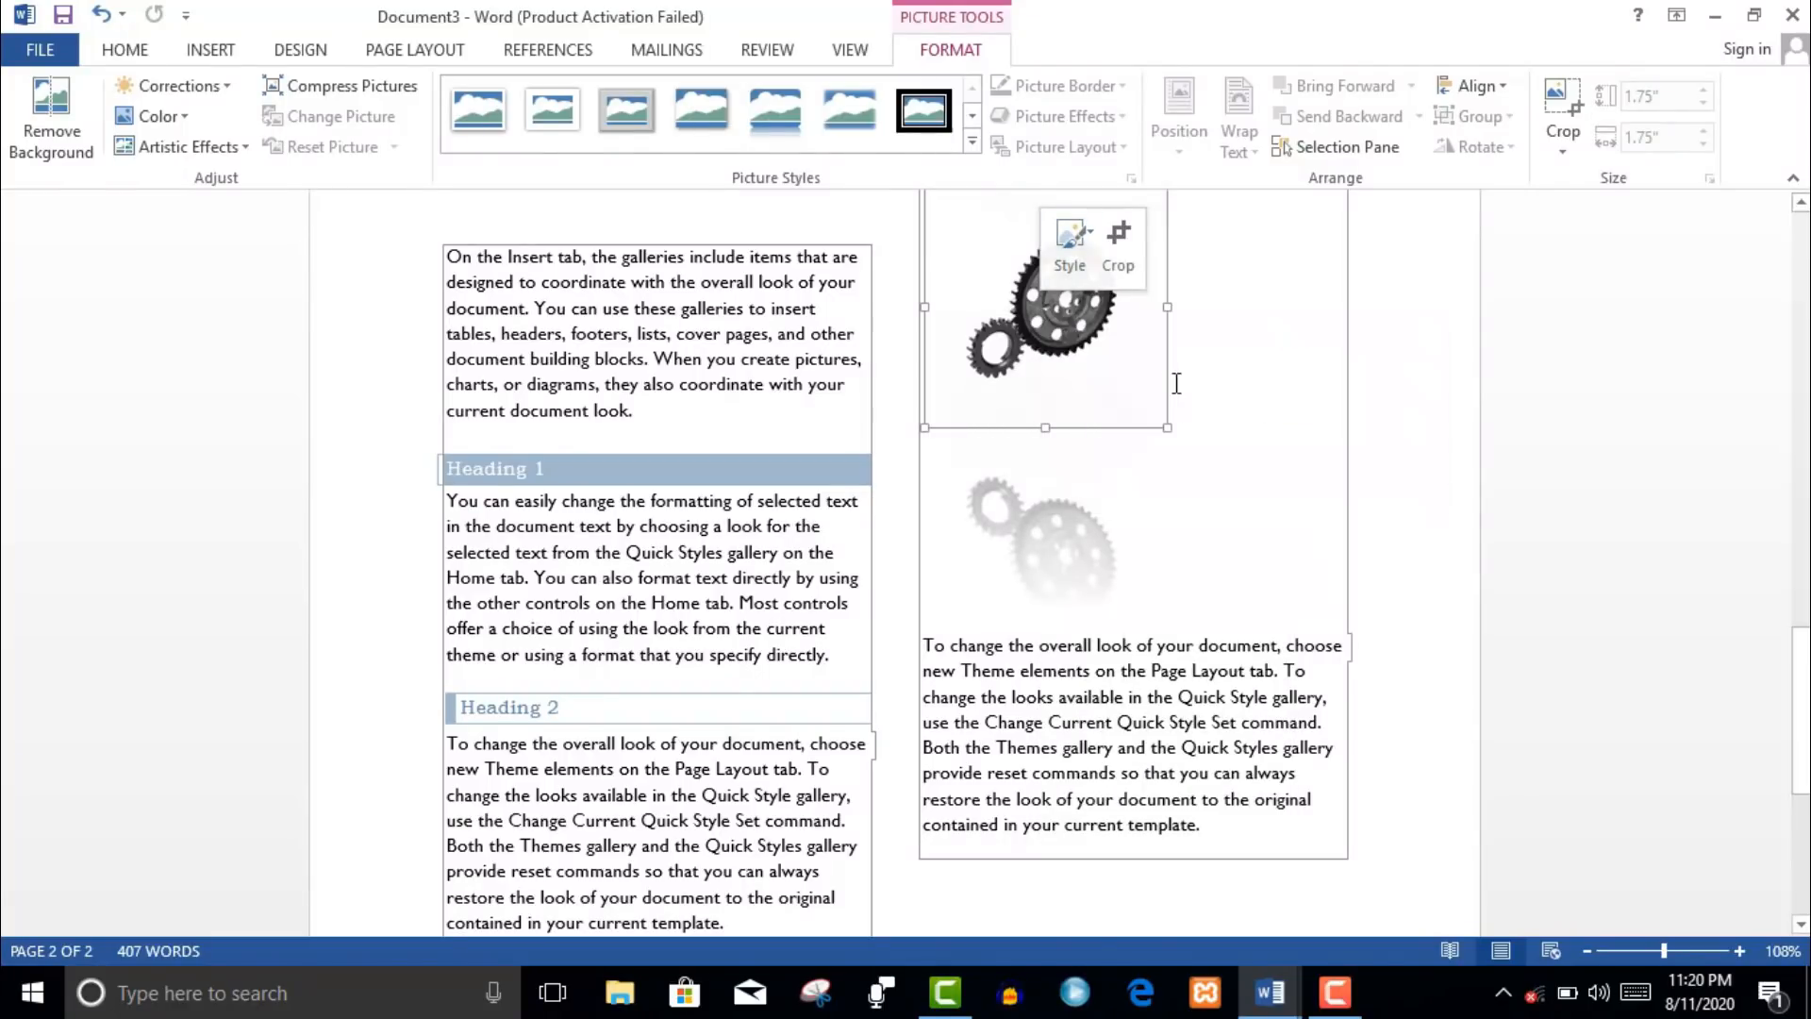
{"action": "right_click", "coordinate": [1111, 397]}
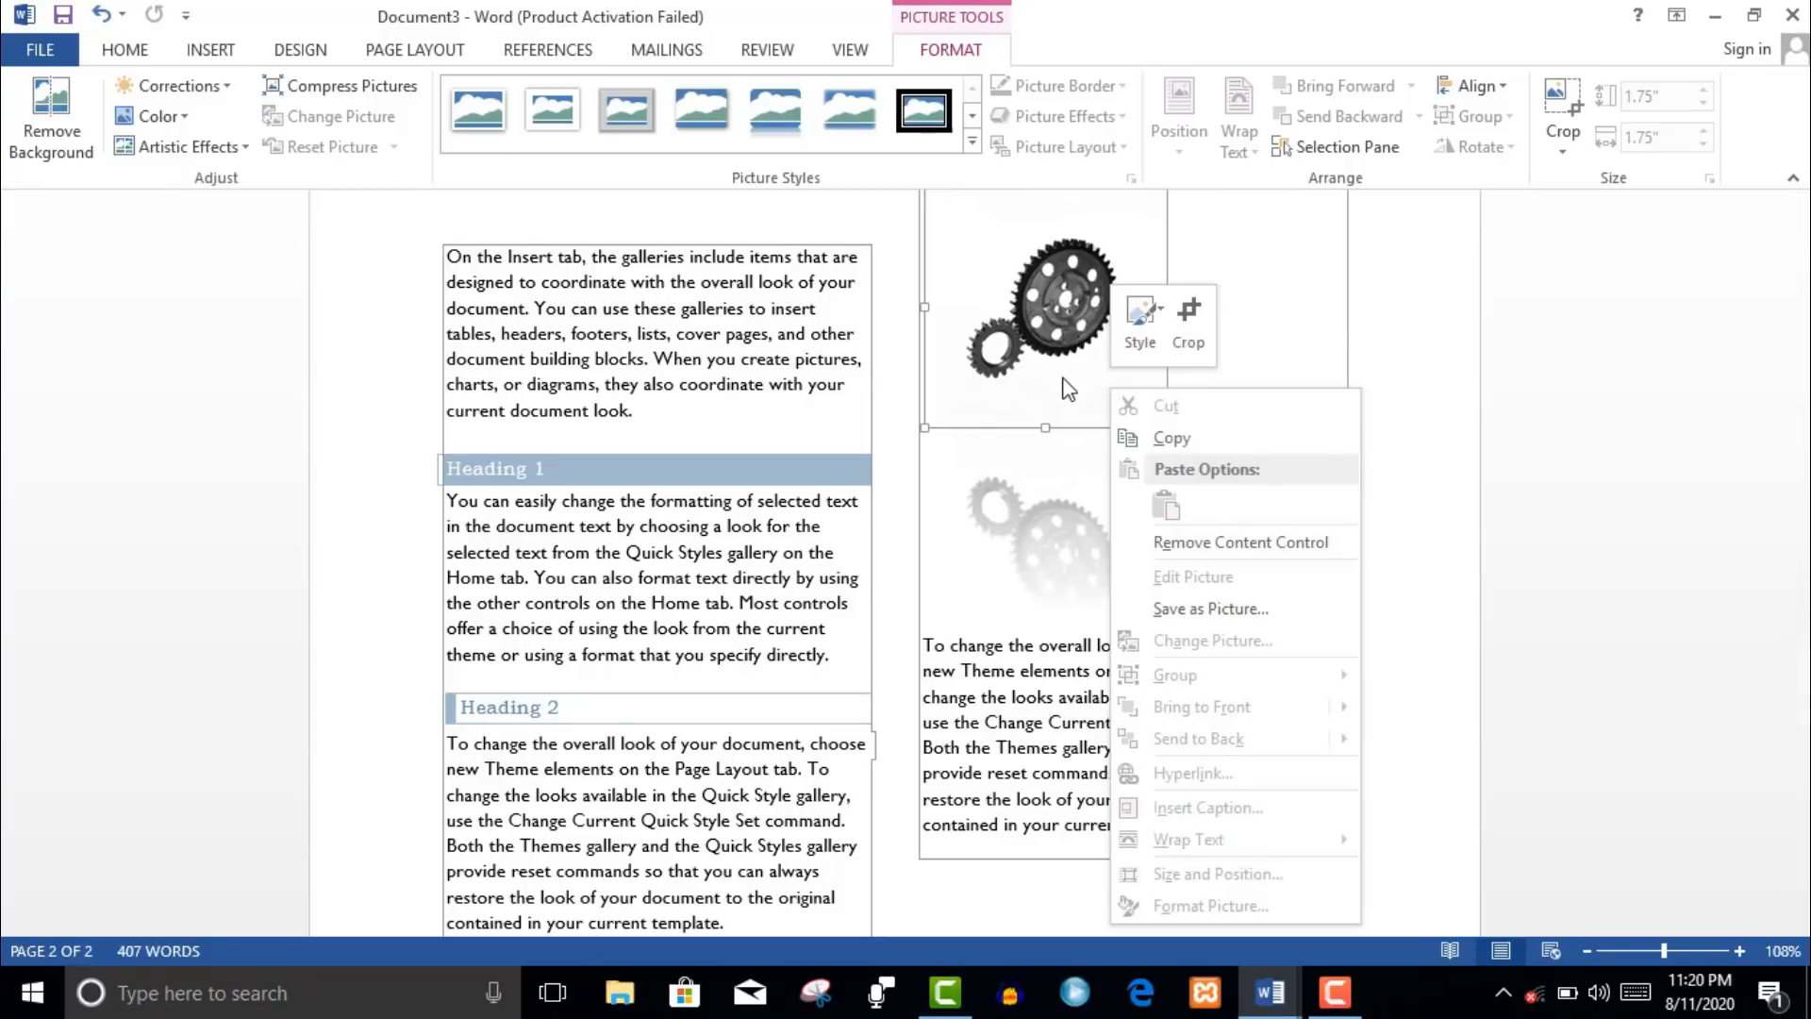
{"action": "left_click", "coordinate": [1066, 385]}
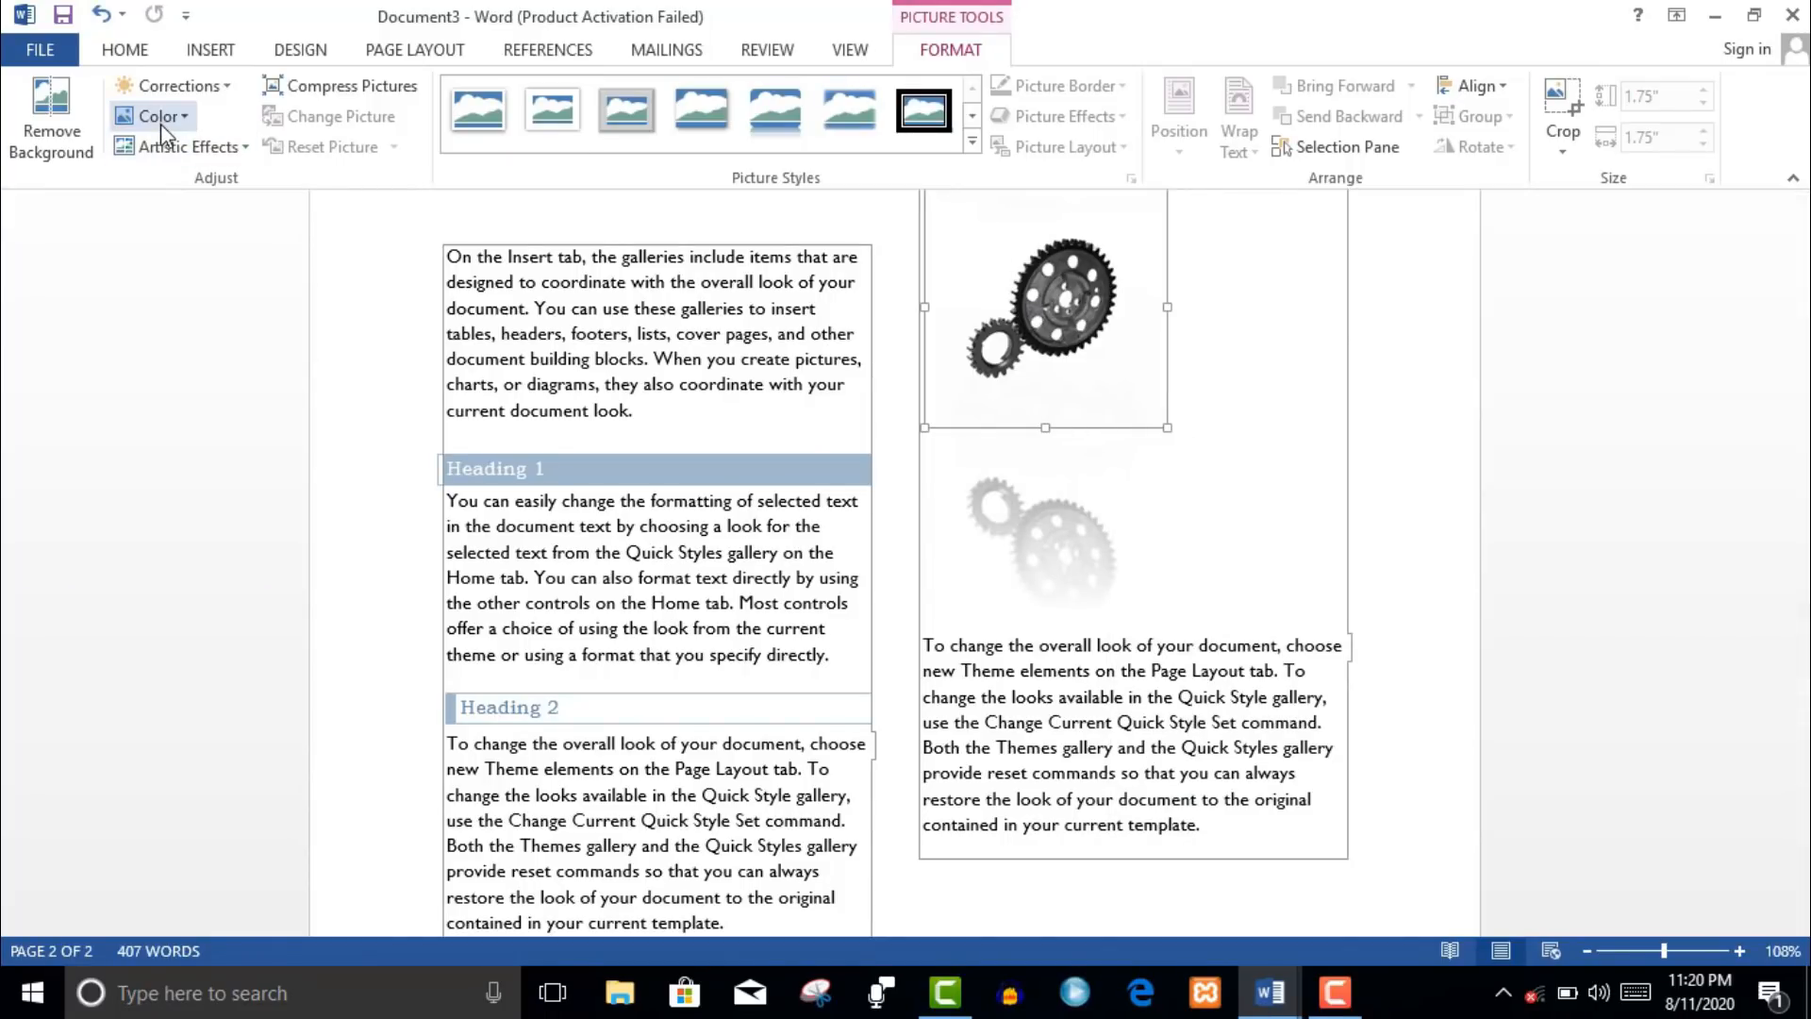
{"action": "left_click", "coordinate": [54, 147]}
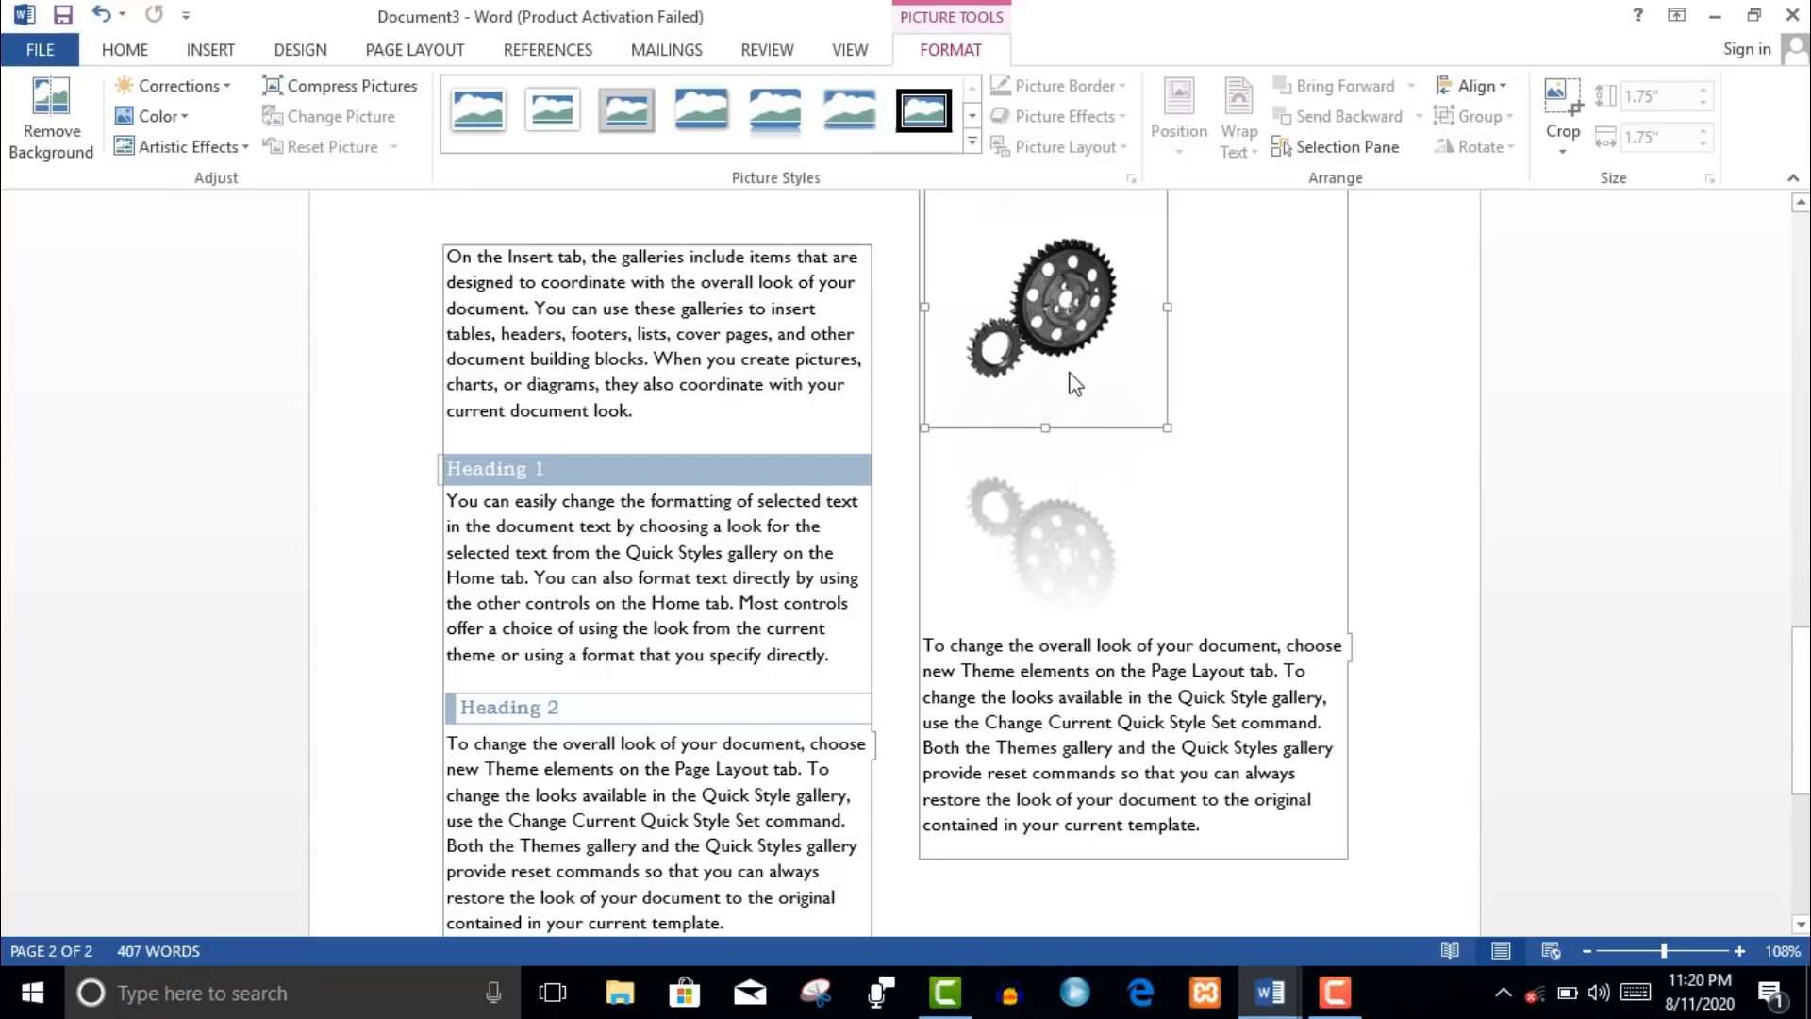
- Create a new document from the Student report template and select its cover picture
{"action": "key", "text": "alt+Tab"}
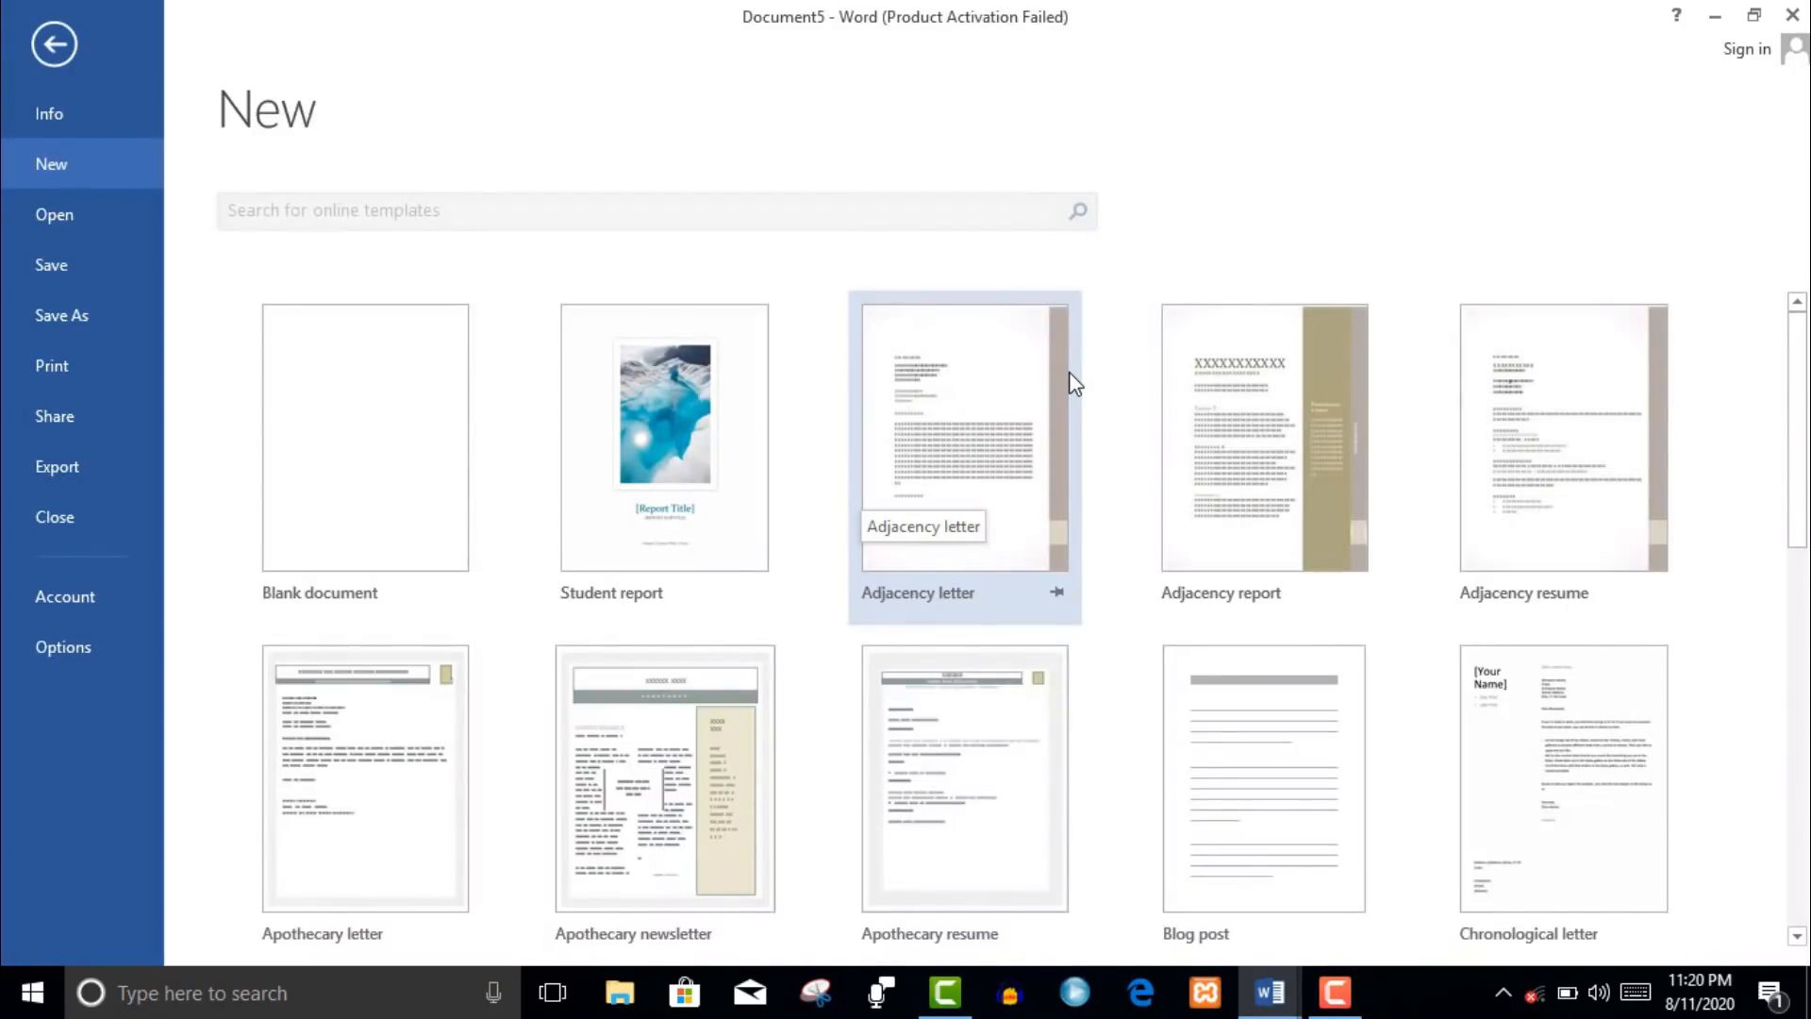
{"action": "double_click", "coordinate": [710, 427]}
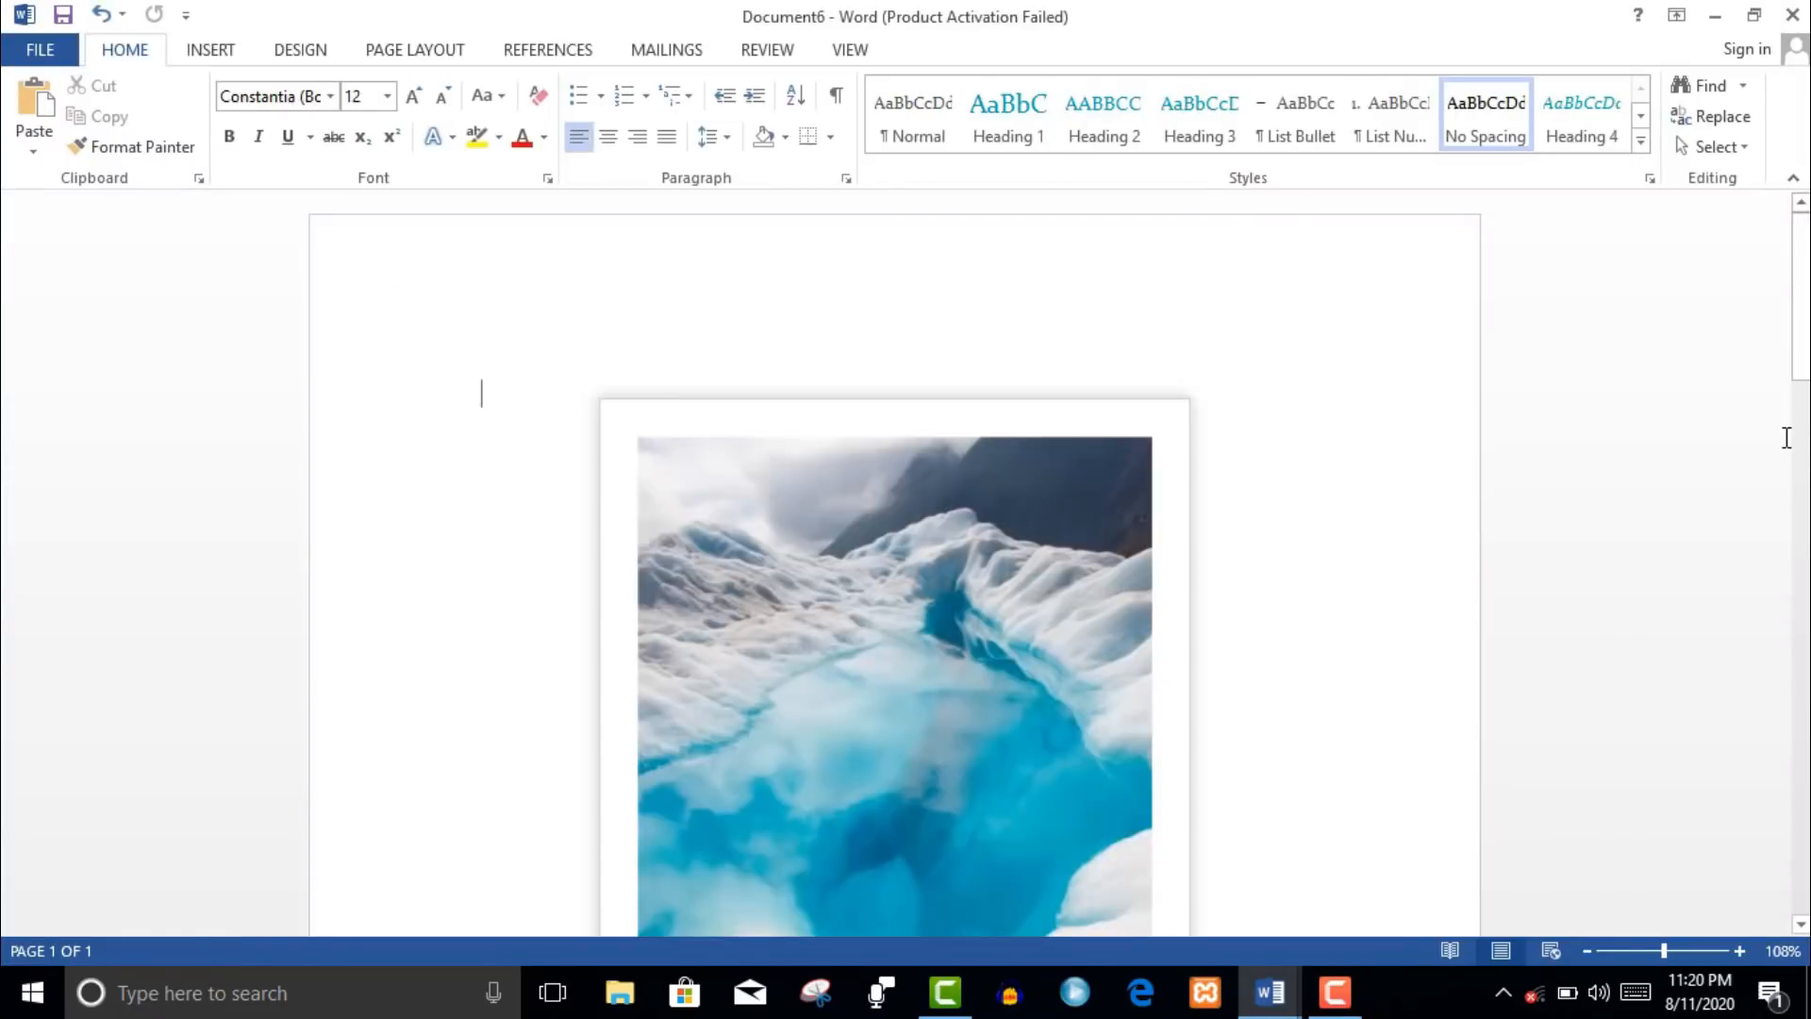
{"action": "left_click_drag", "start_coordinate": [1802, 374], "coordinate": [1695, 411]}
{"action": "left_click", "coordinate": [860, 433]}
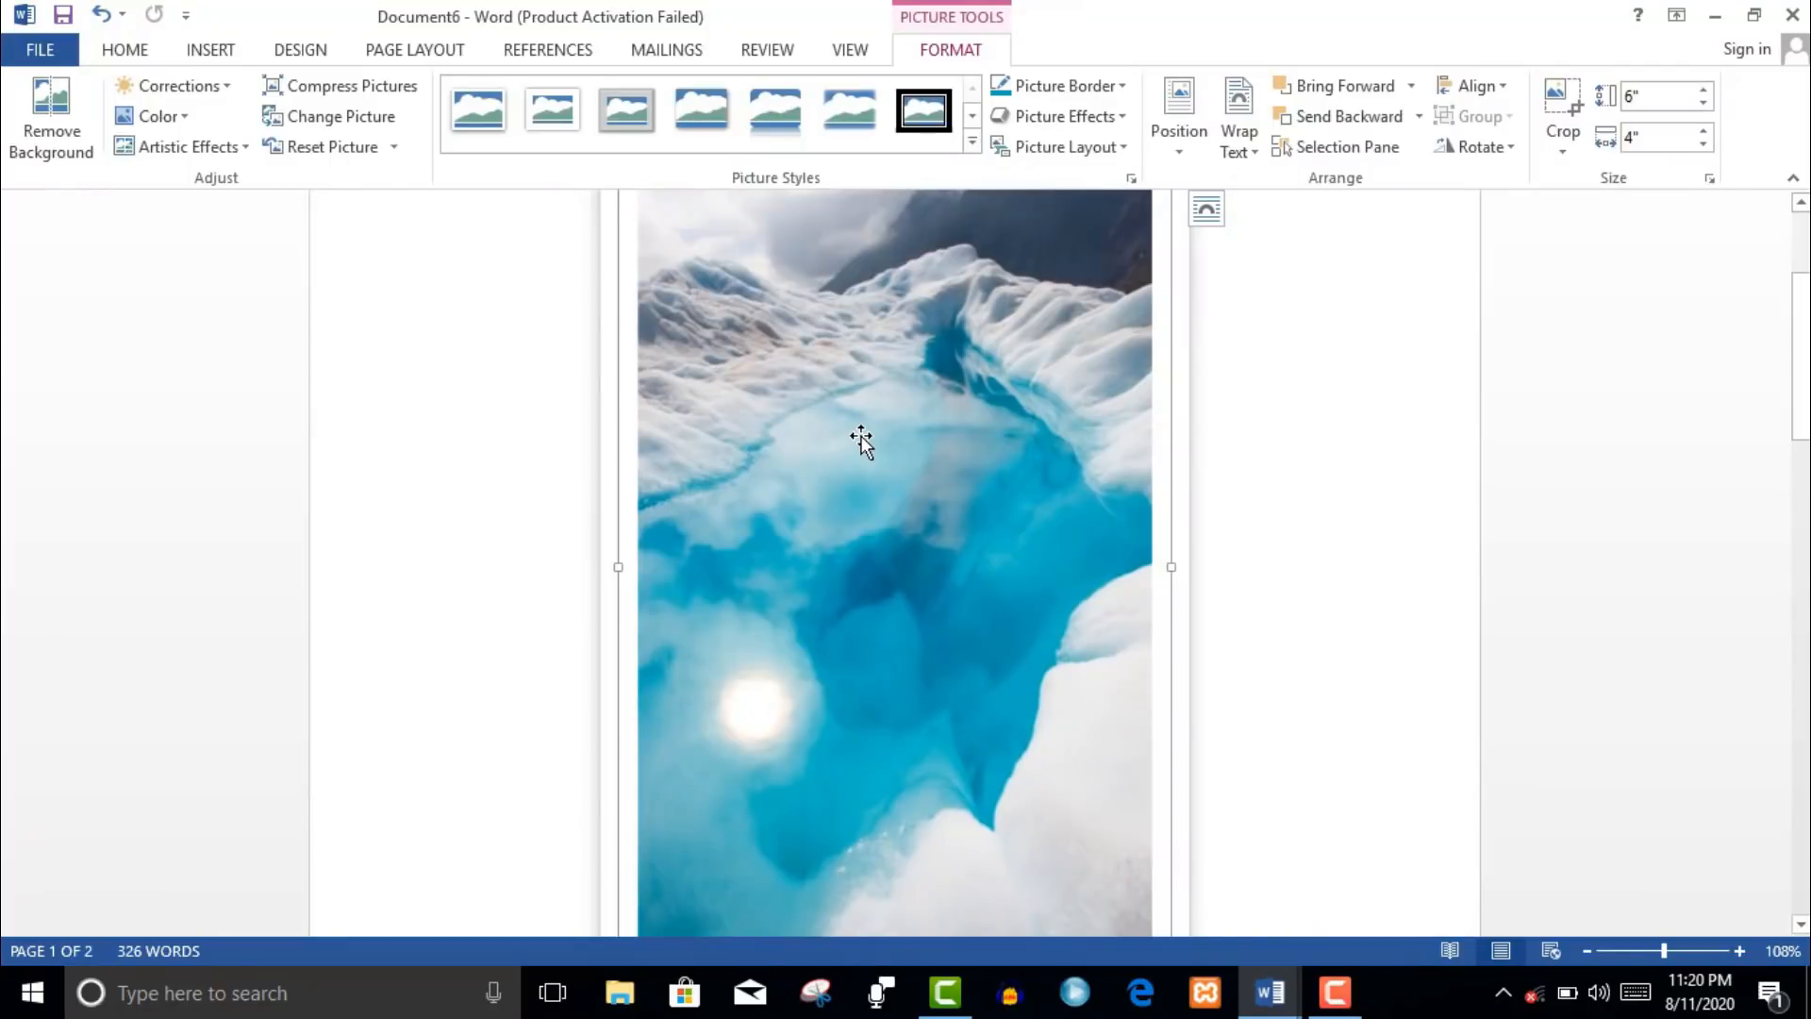
- Give the cover picture a picture or texture fill in Format Picture
{"action": "right_click", "coordinate": [847, 439]}
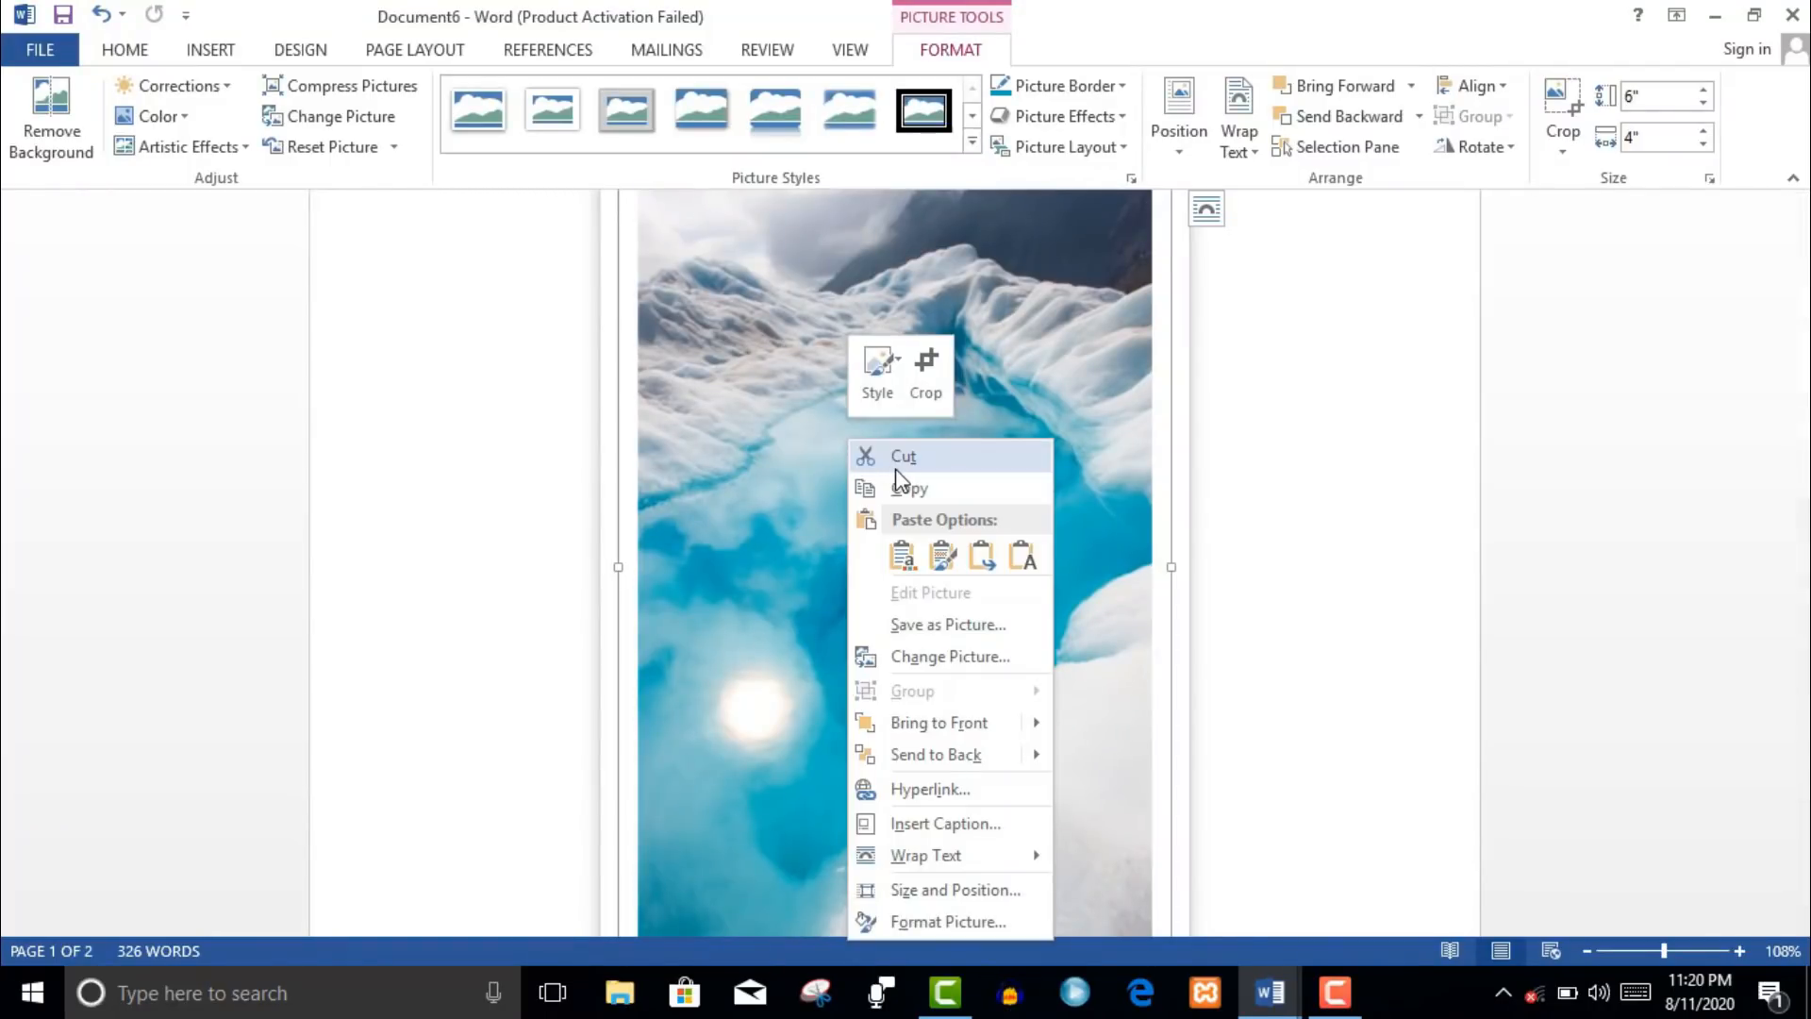
{"action": "left_click", "coordinate": [913, 922]}
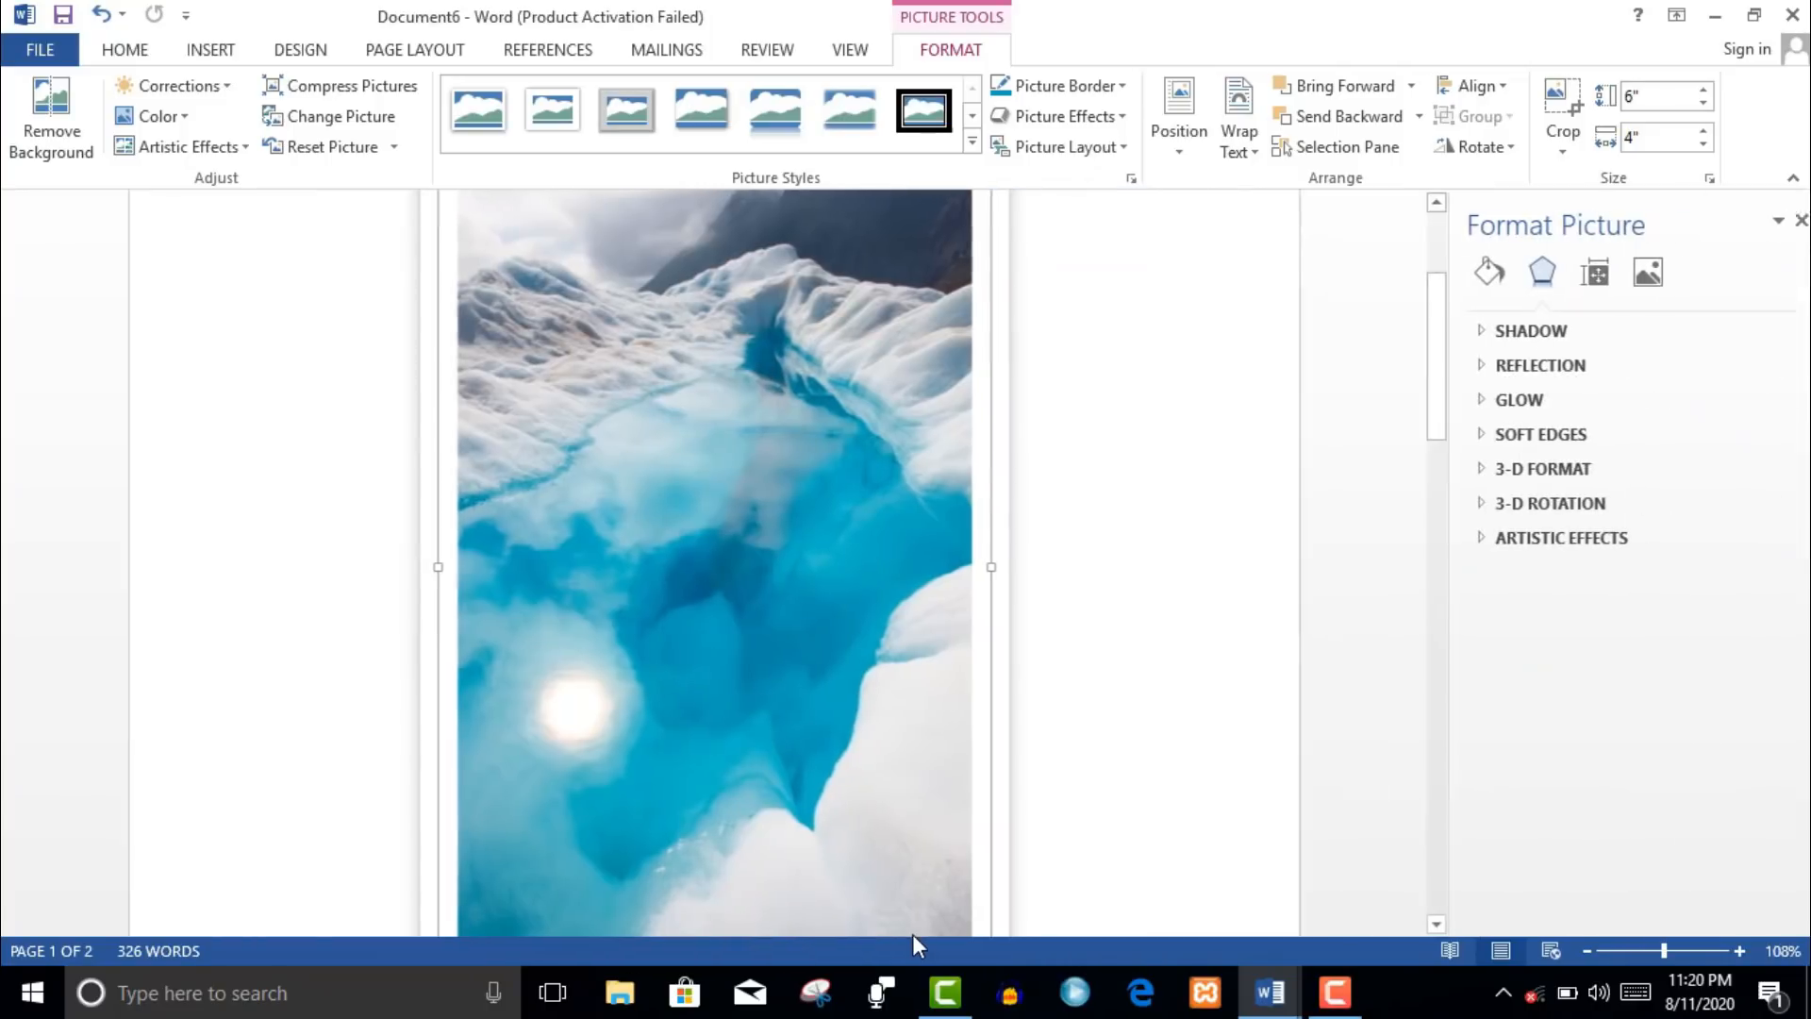
{"action": "left_click", "coordinate": [1477, 272]}
{"action": "left_click", "coordinate": [1525, 332]}
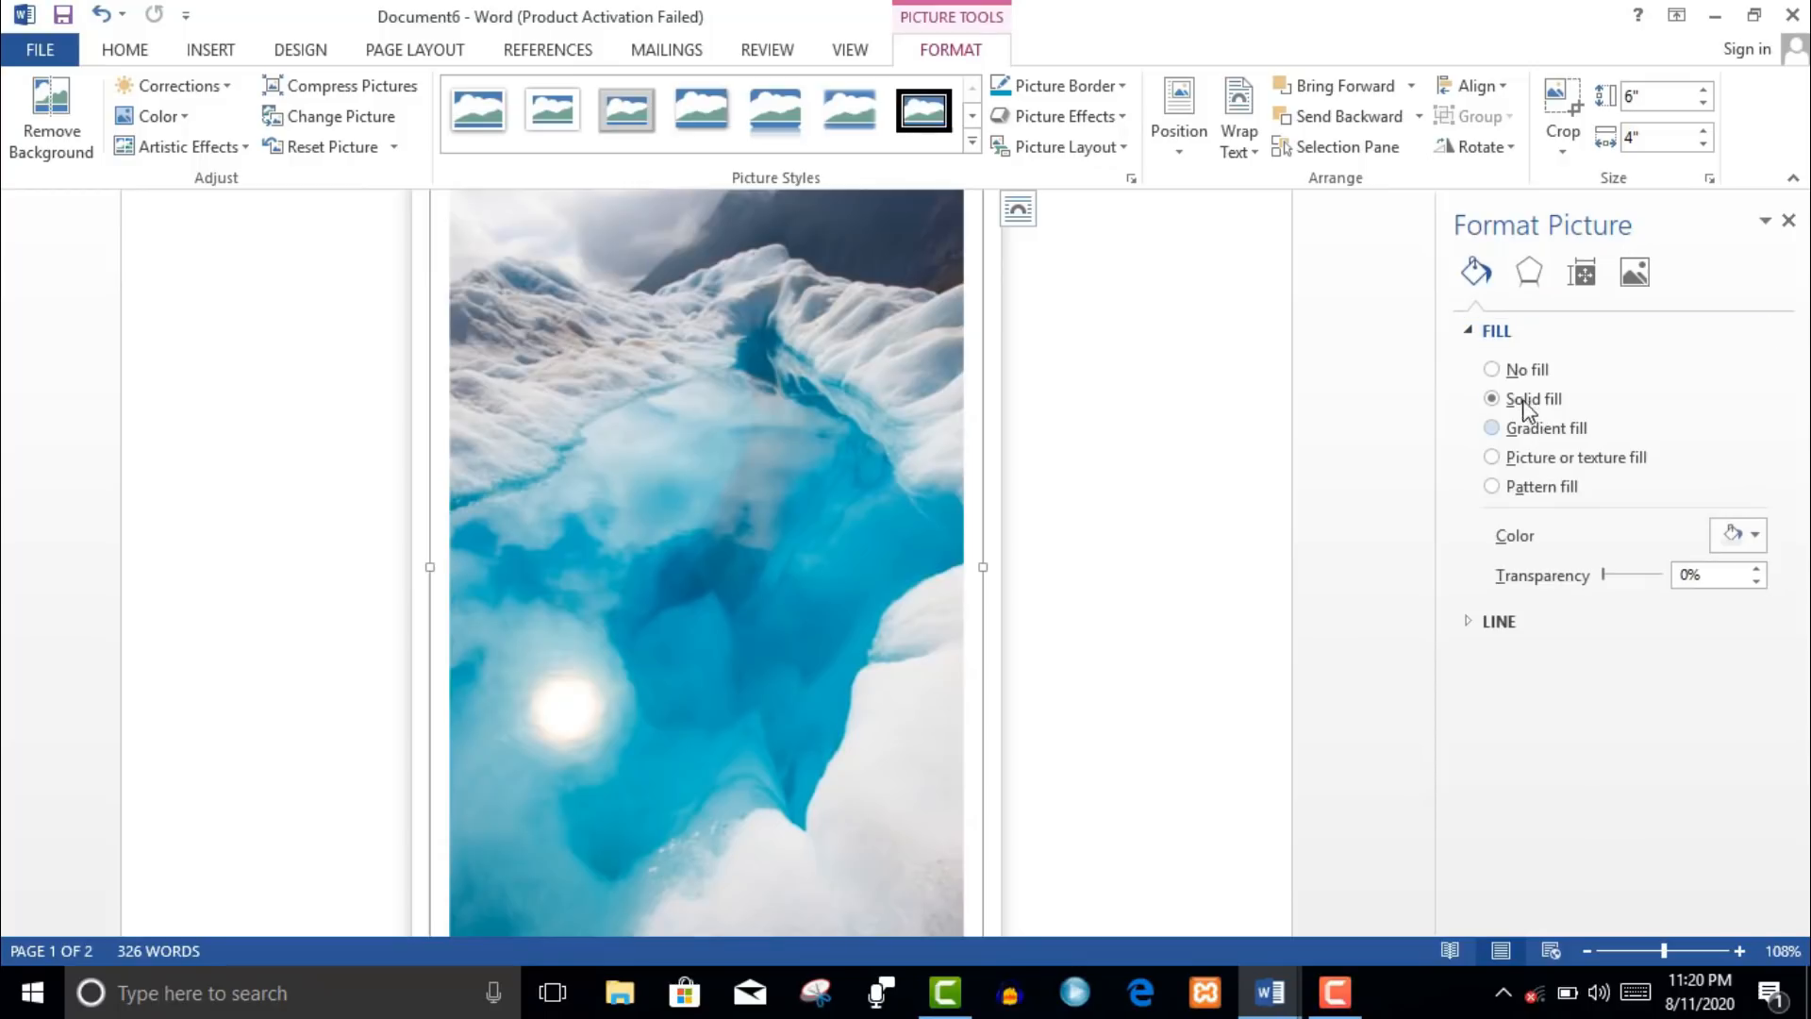
{"action": "left_click", "coordinate": [1517, 461]}
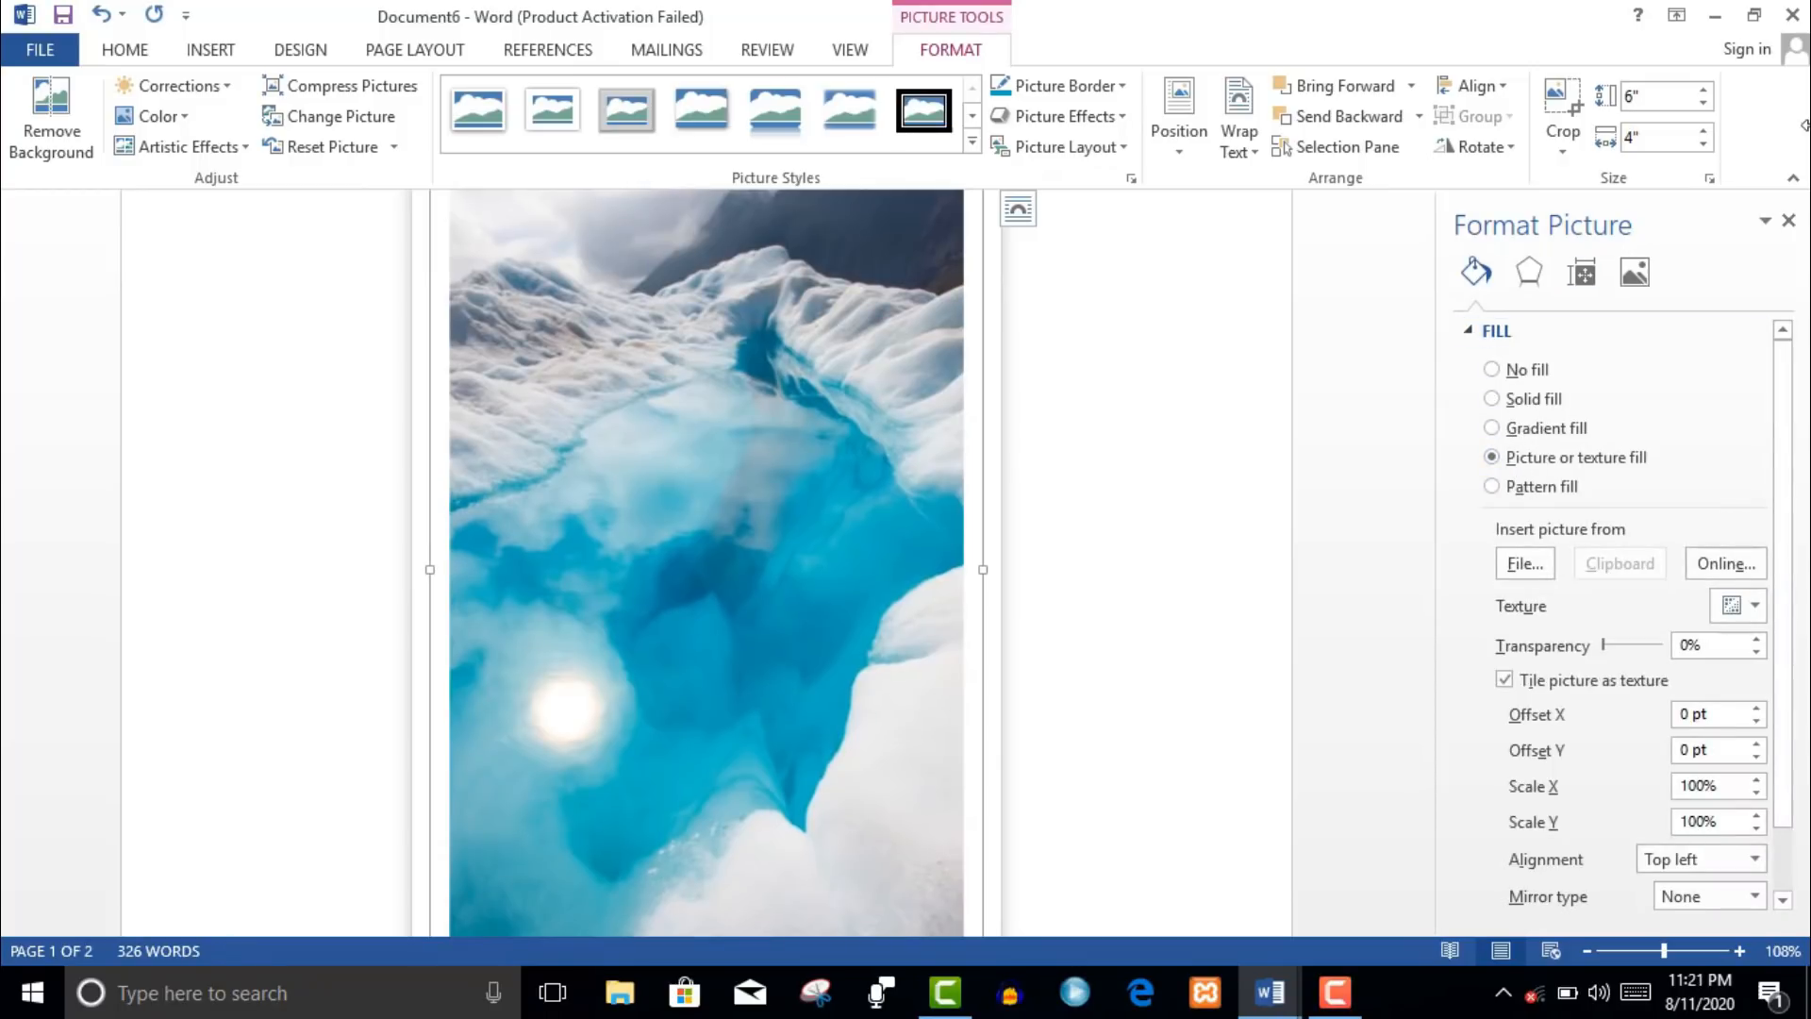
{"action": "left_click", "coordinate": [1789, 220]}
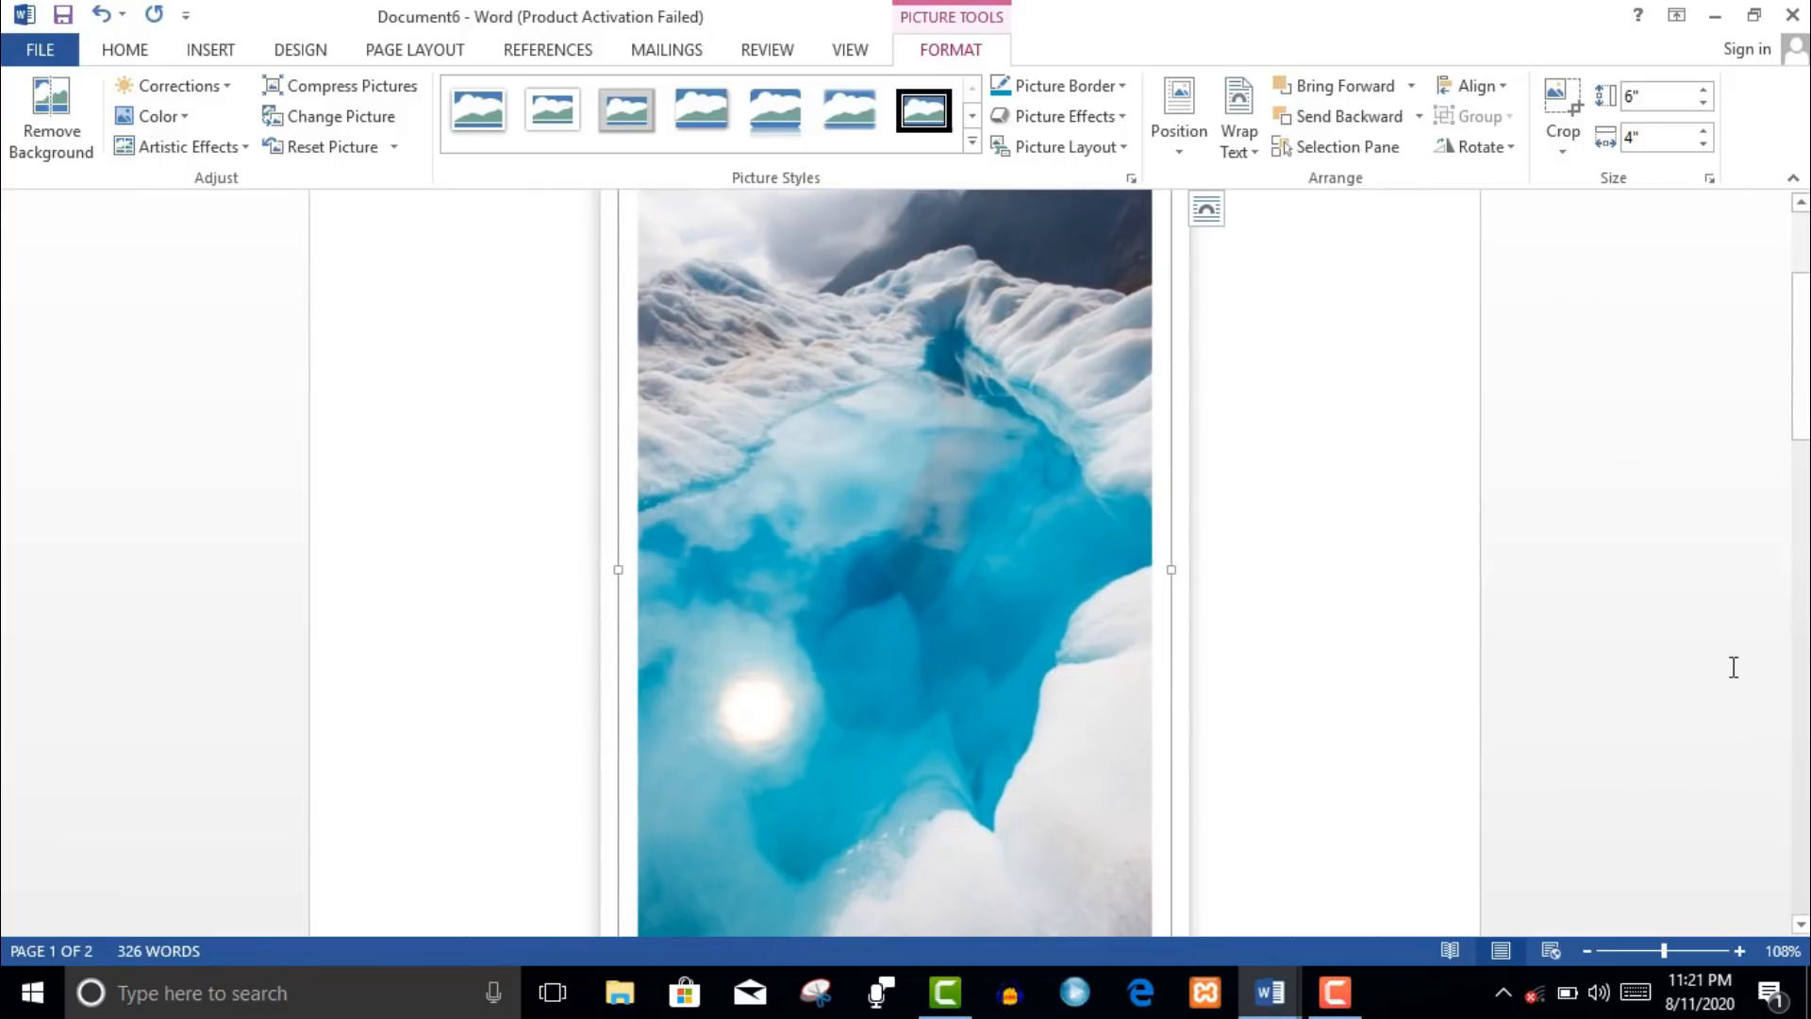
- Shorten the cover picture from its top edge to 3.52" tall and choose Change Picture
{"action": "left_click_drag", "start_coordinate": [1798, 420], "coordinate": [1754, 342]}
{"action": "left_click_drag", "start_coordinate": [895, 418], "coordinate": [906, 760]}
{"action": "left_click_drag", "start_coordinate": [1802, 309], "coordinate": [1807, 462]}
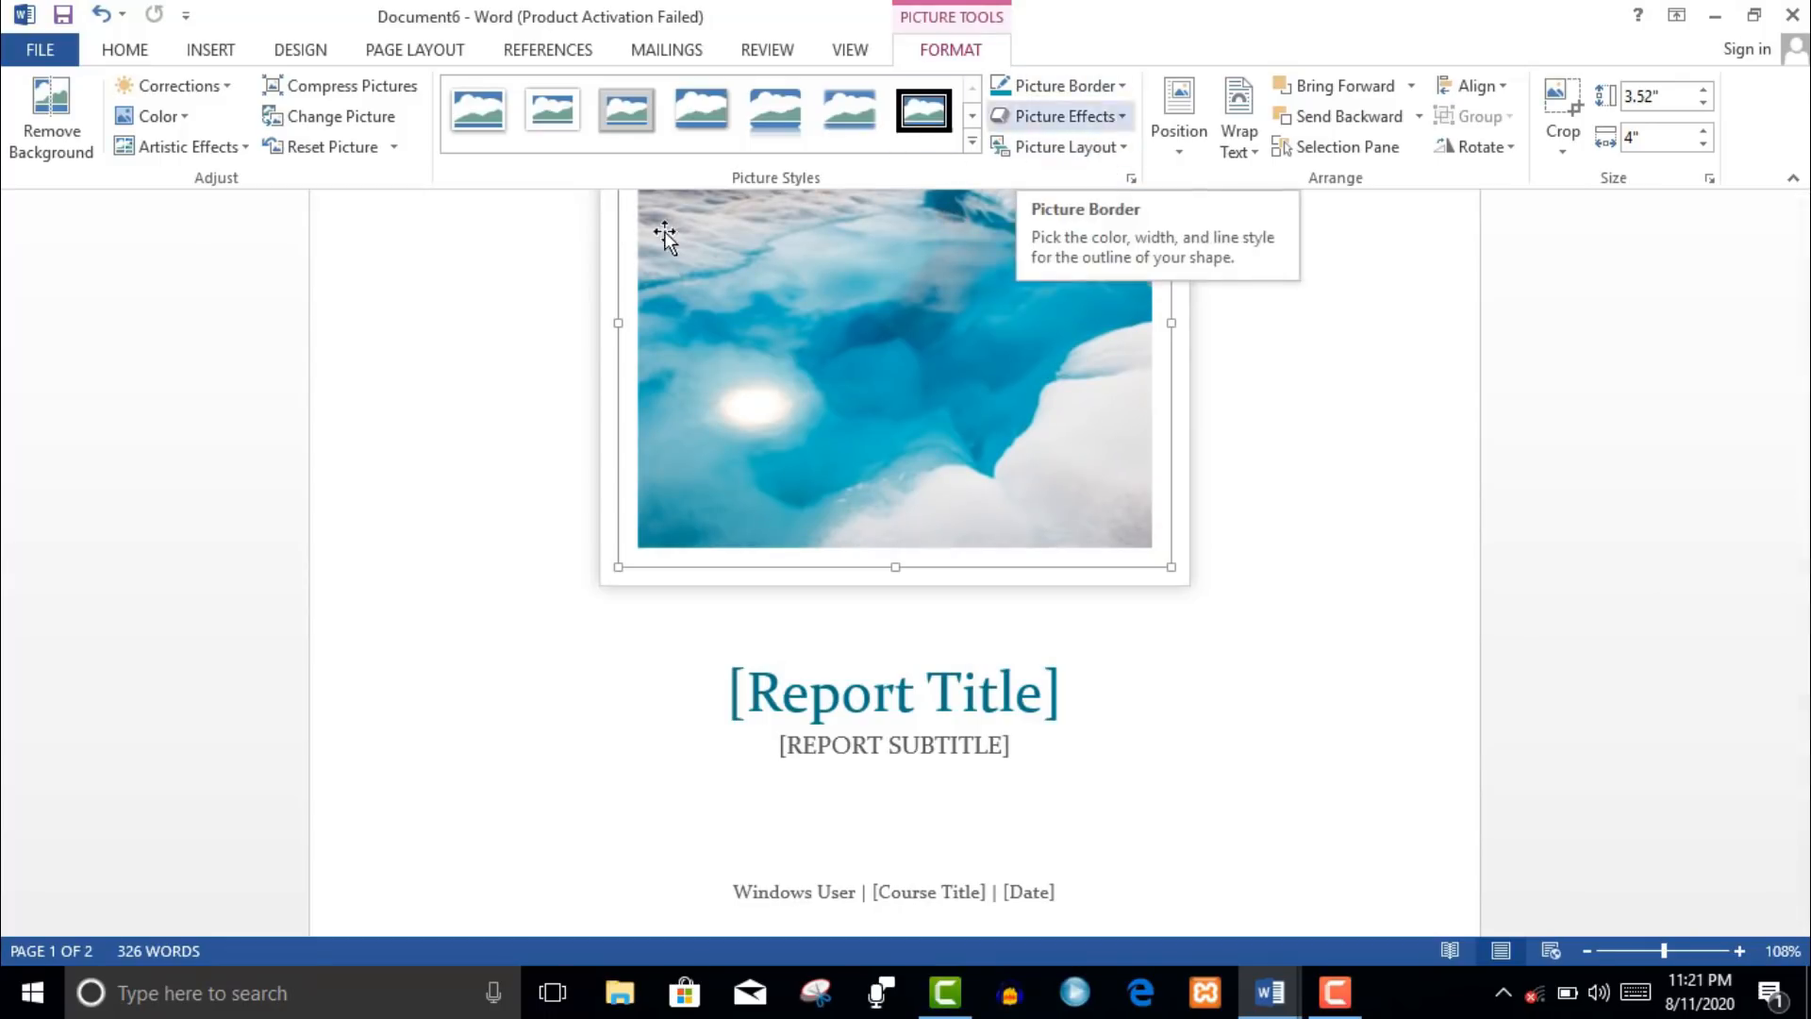
{"action": "left_click", "coordinate": [351, 116]}
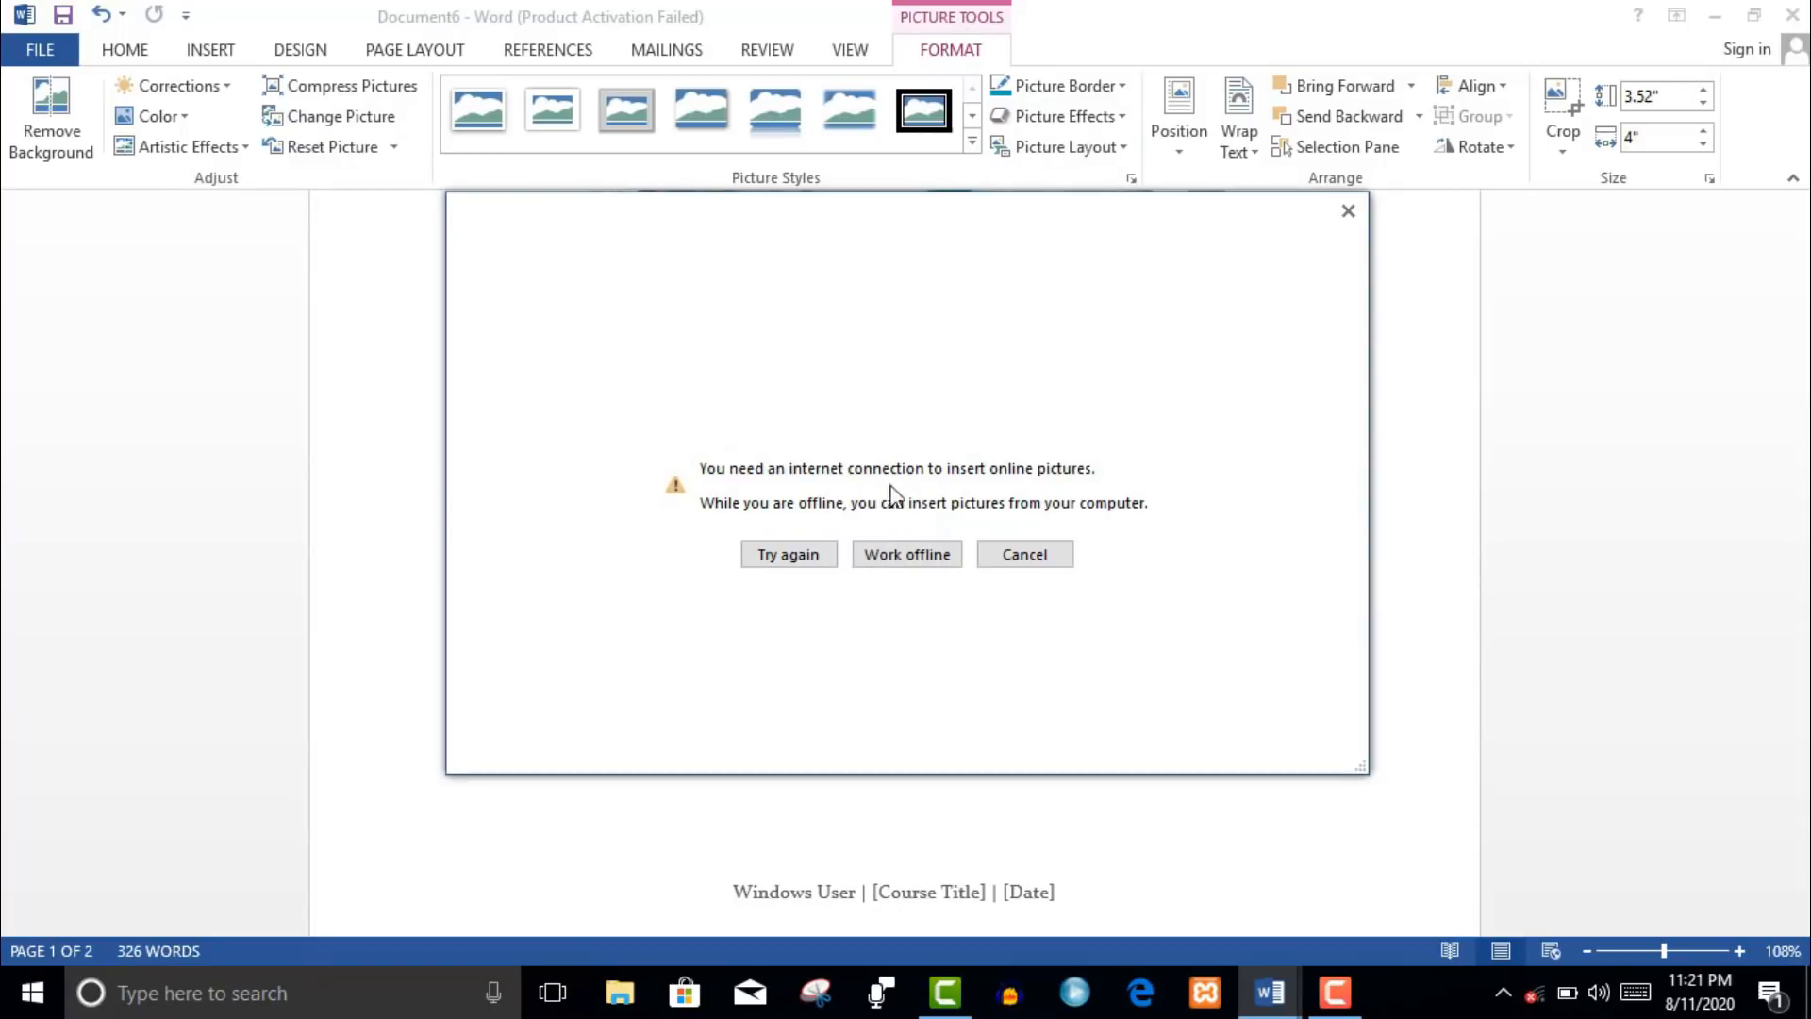
- Replace the cover picture with the WhatsApp voice-to-text image from the computer
{"action": "left_click", "coordinate": [887, 562]}
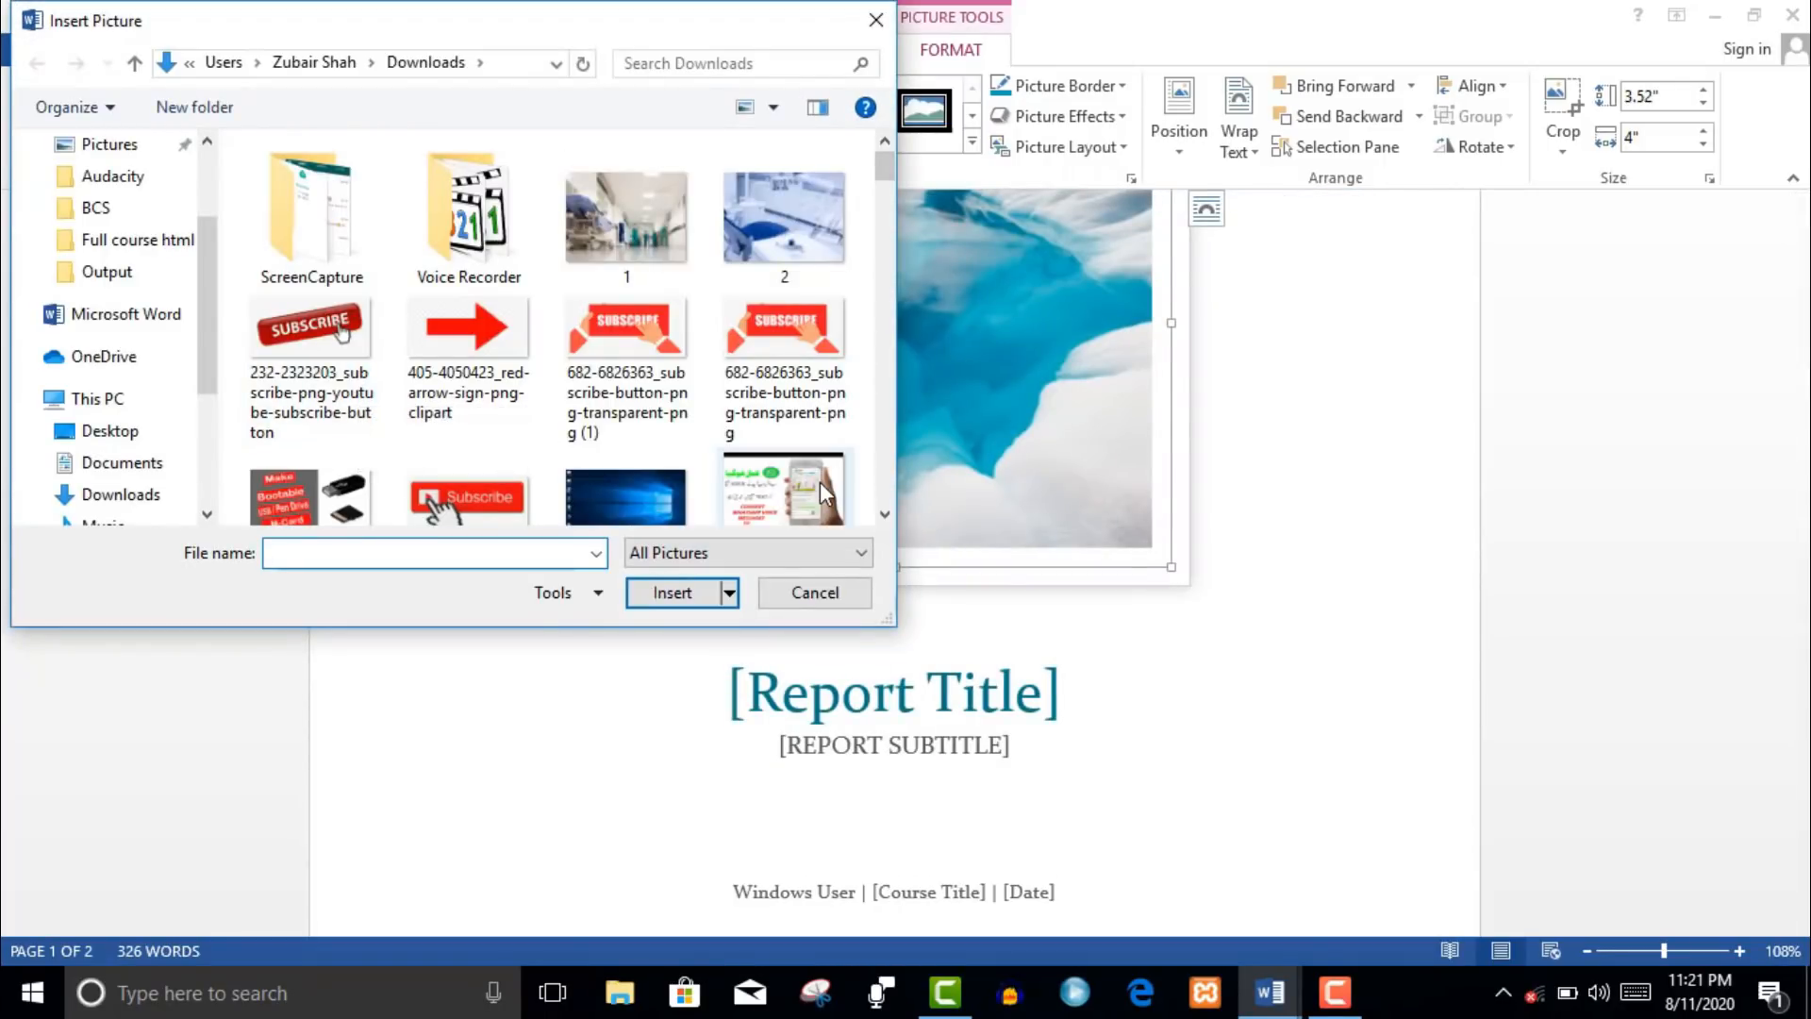
{"action": "key", "text": "Escape"}
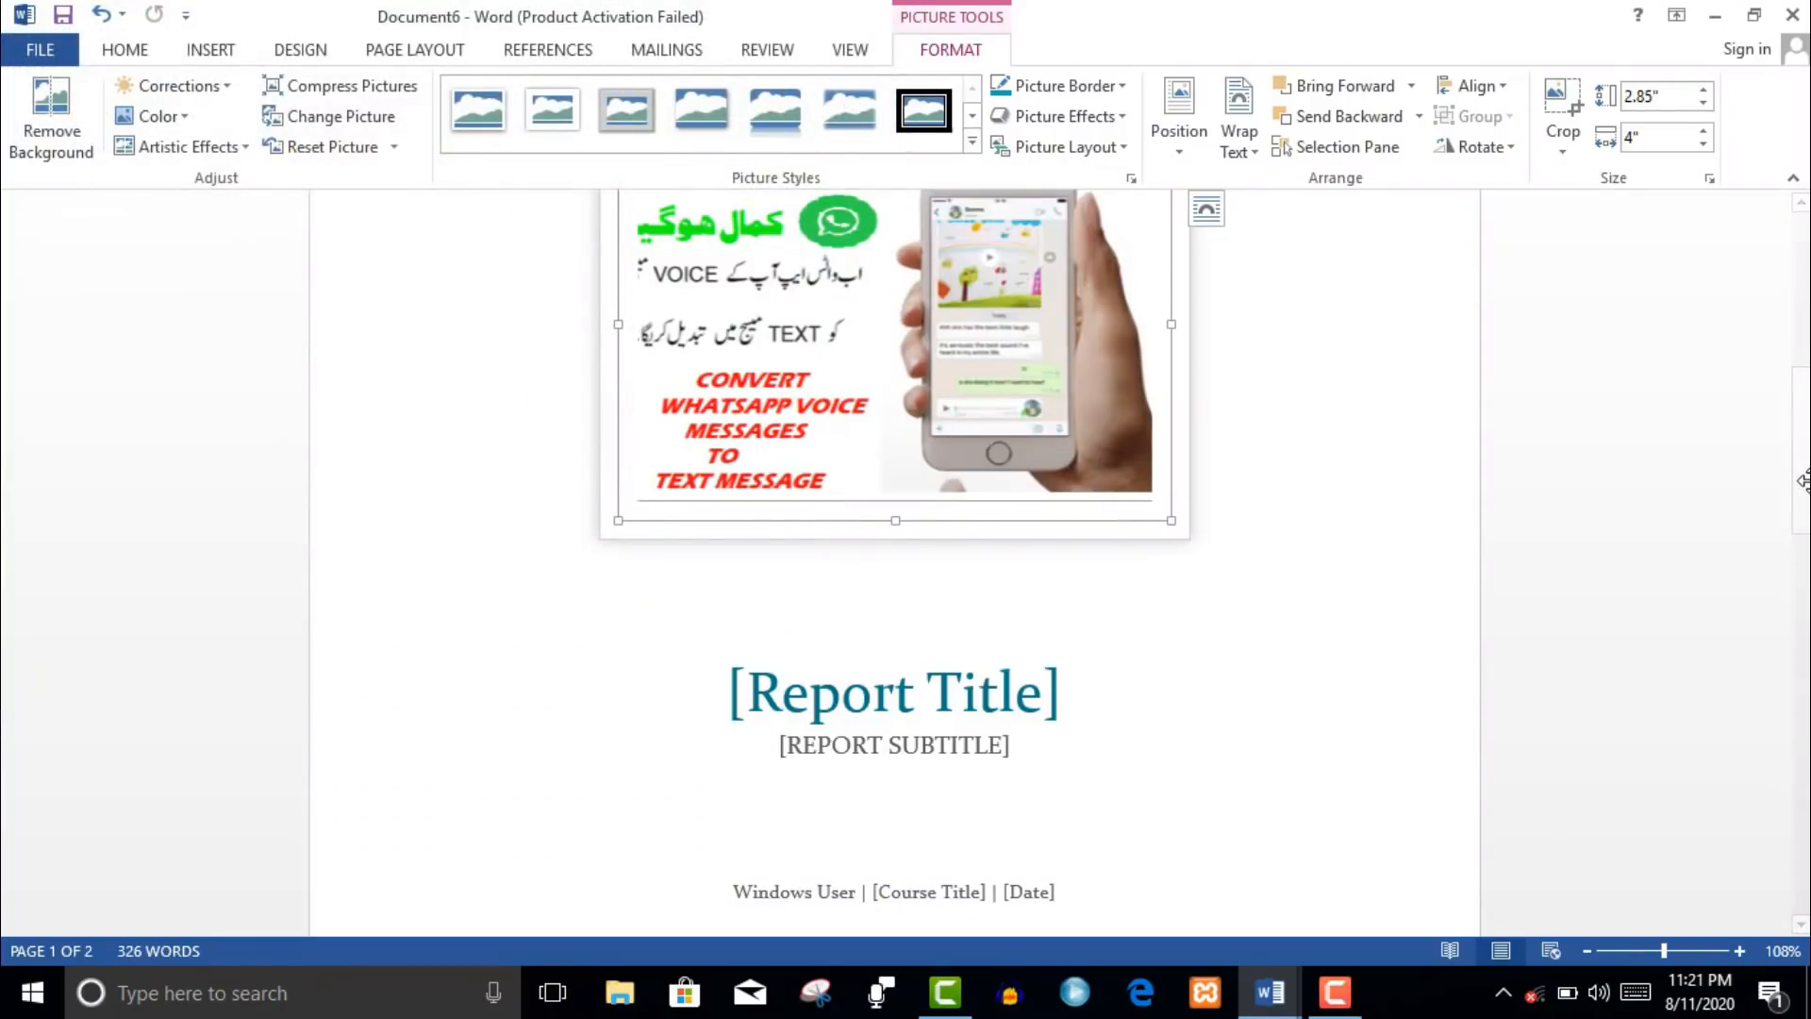
{"action": "left_click", "coordinate": [1807, 501]}
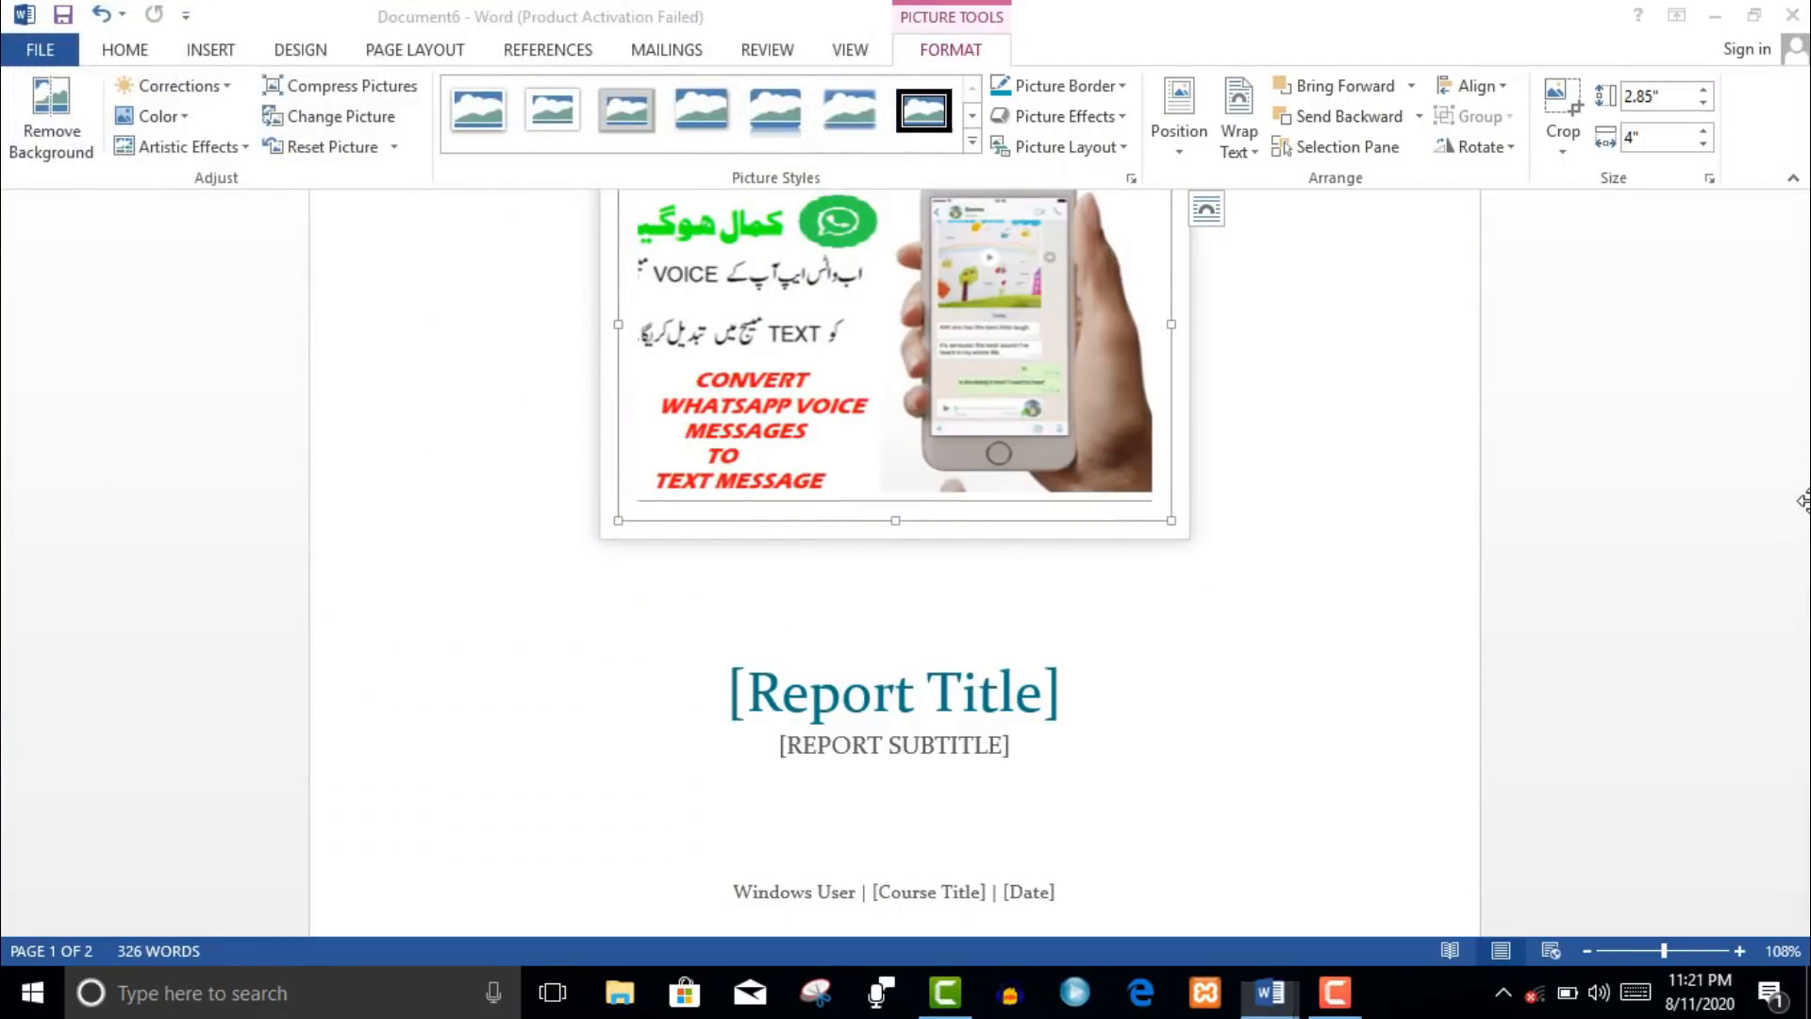
{"action": "left_click", "coordinate": [1050, 662]}
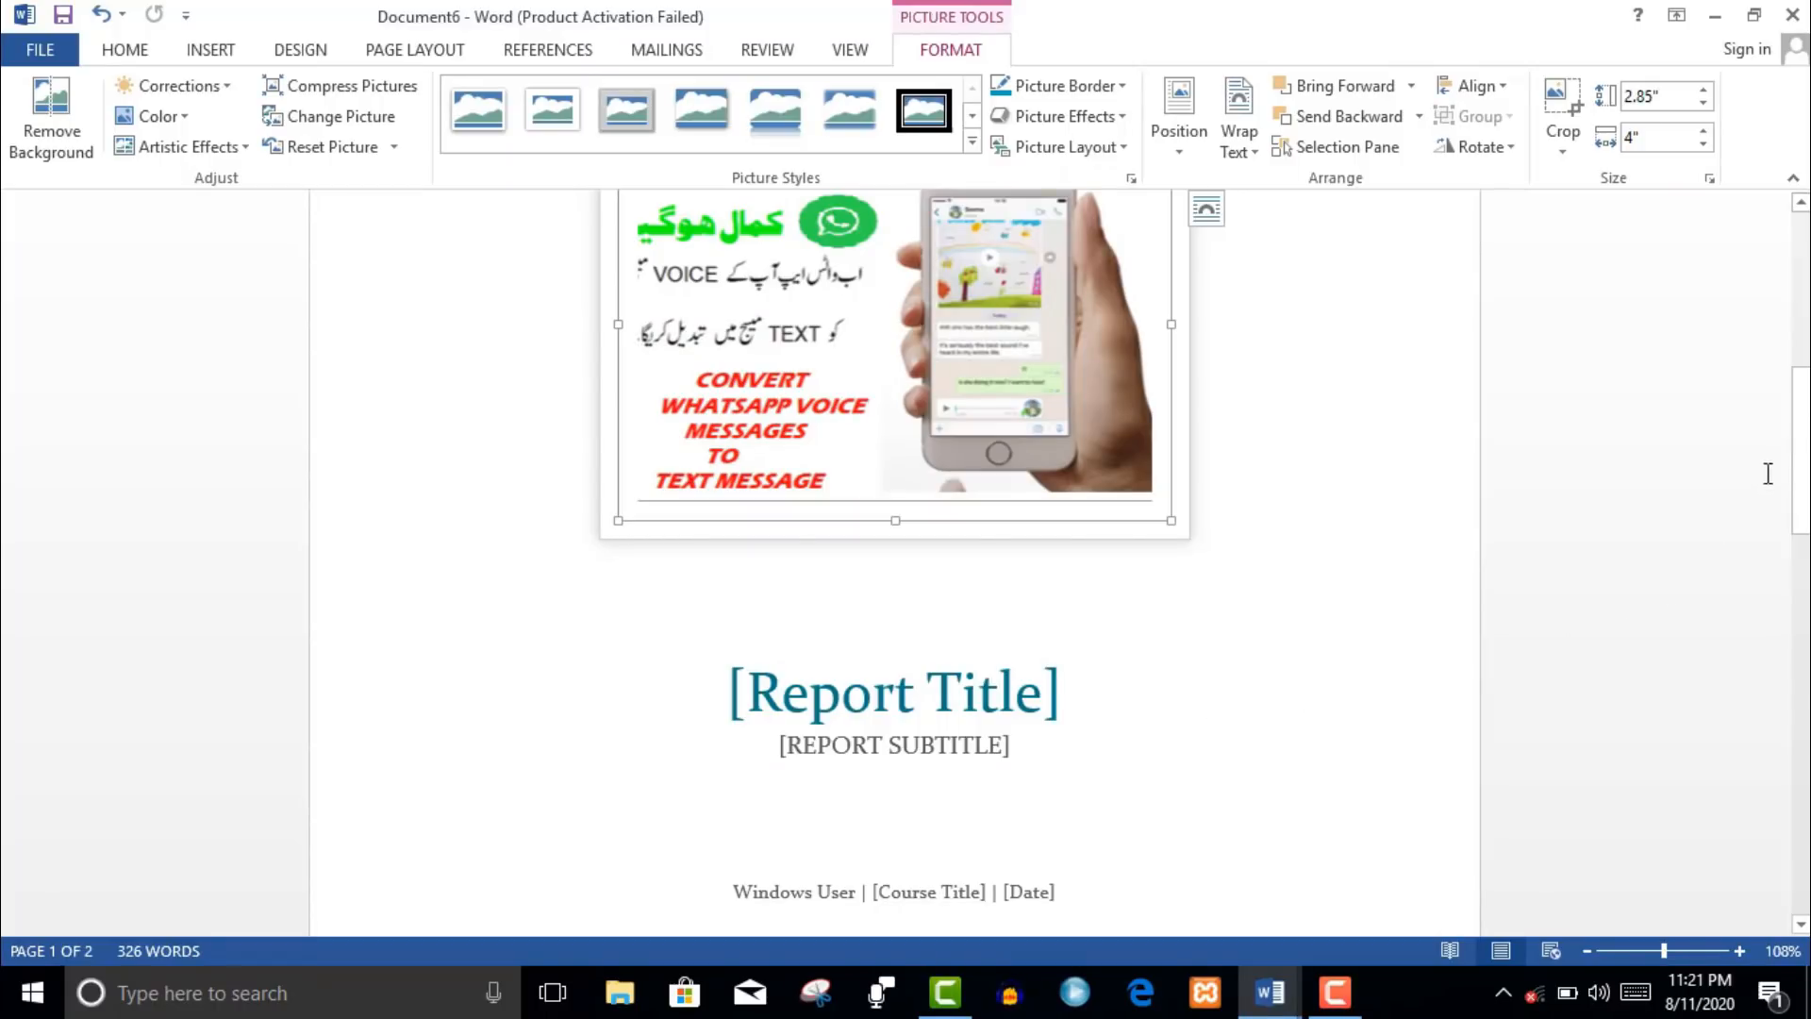
- Add a blank third page at the end of the report with a page break
{"action": "left_click_drag", "start_coordinate": [1800, 453], "coordinate": [1801, 826]}
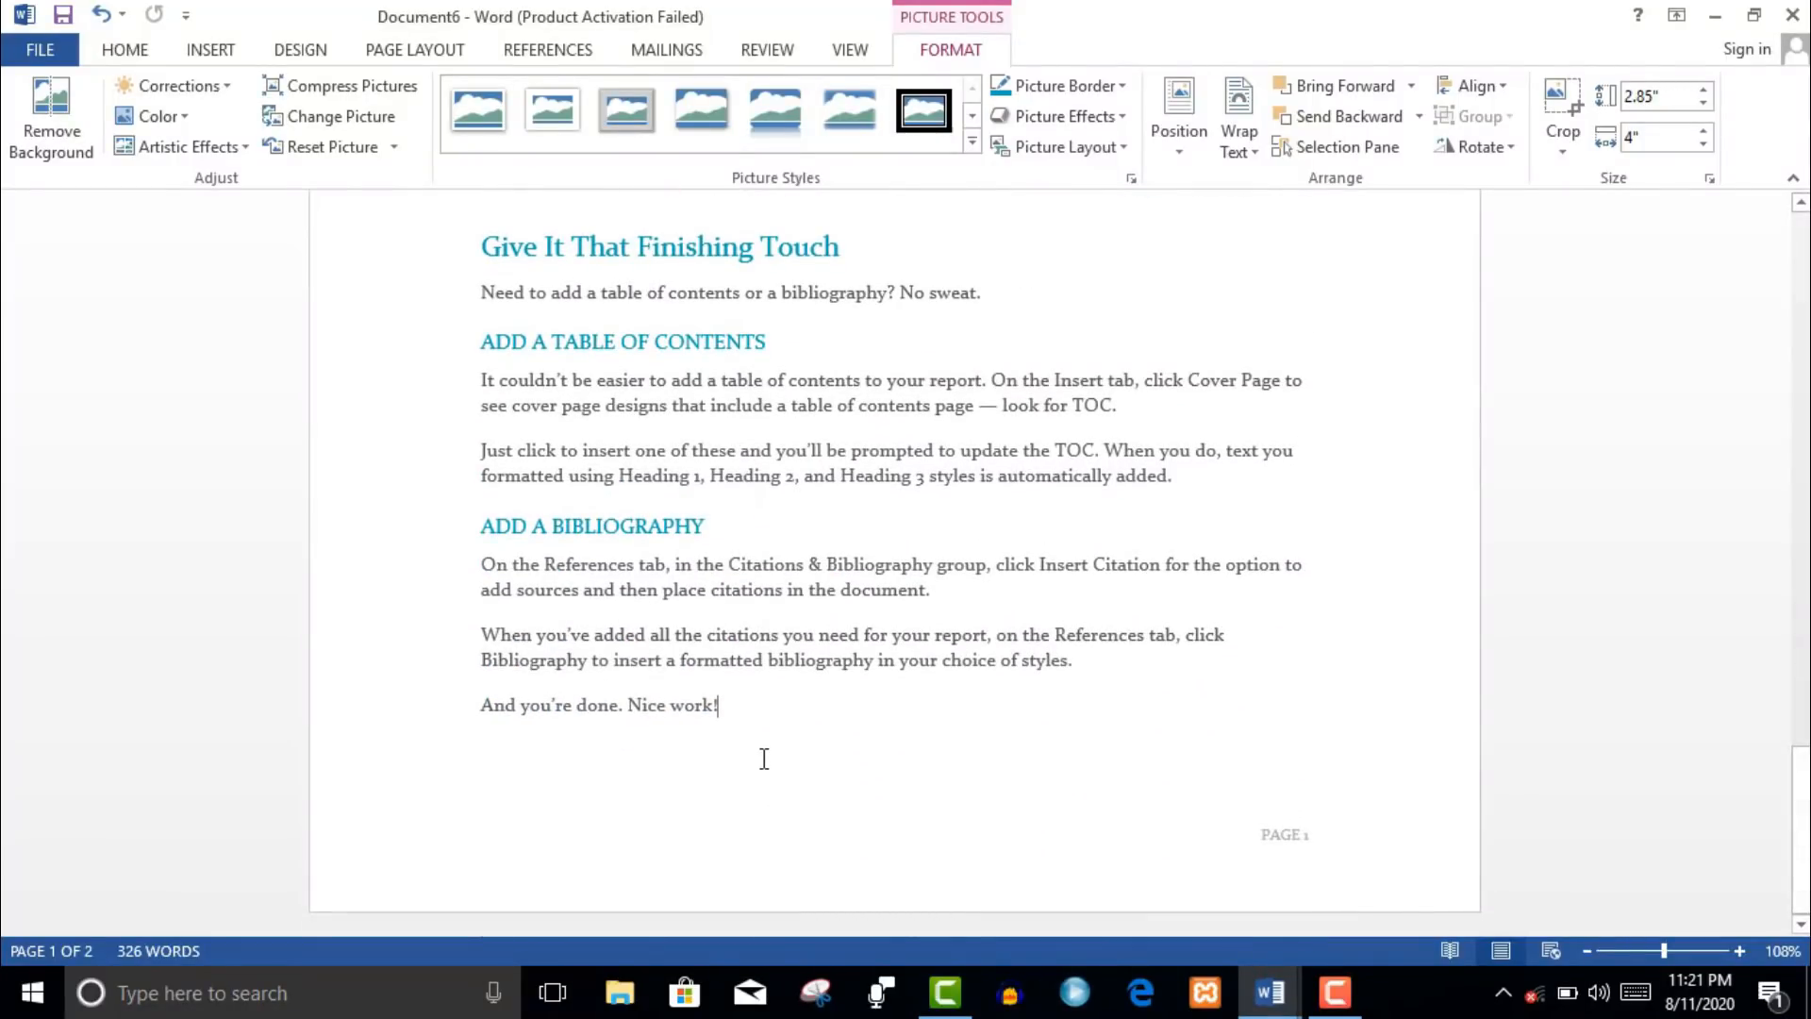
{"action": "key", "text": "Return"}
{"action": "key", "text": "ctrl+Return"}
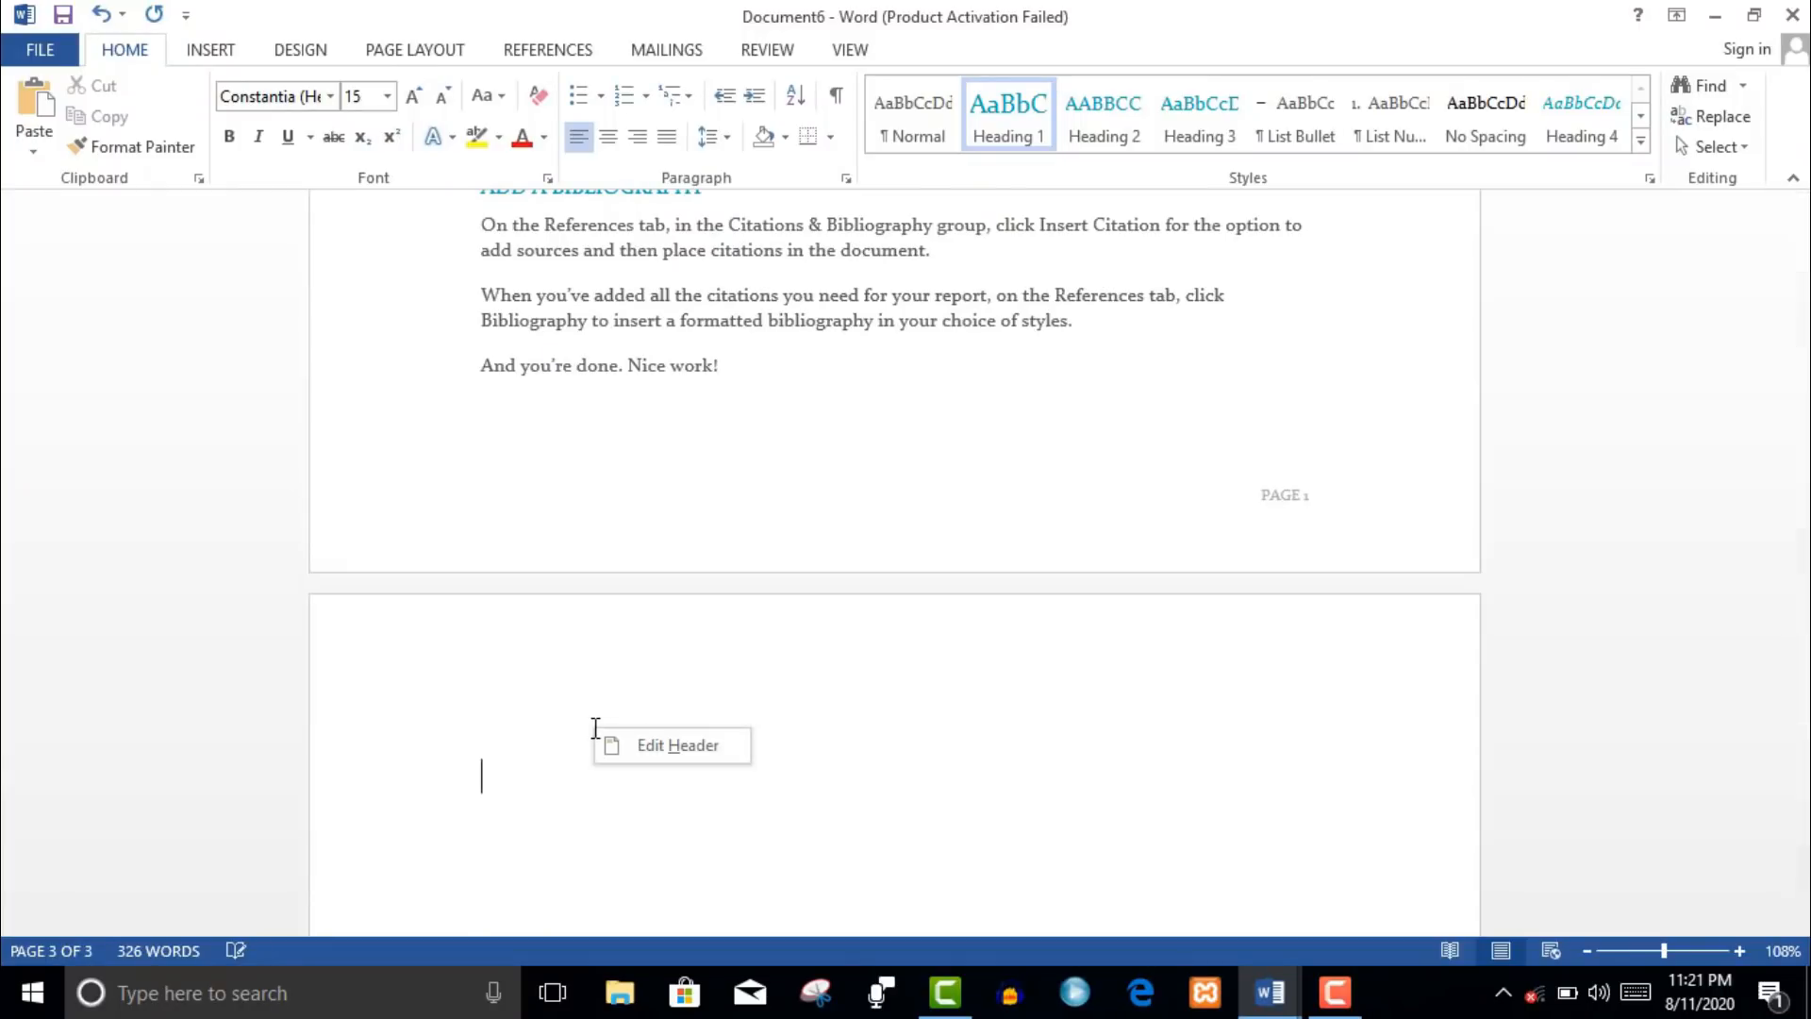
- Insert the 6559227_preview Subscribe picture onto the new page 3
{"action": "right_click", "coordinate": [443, 813]}
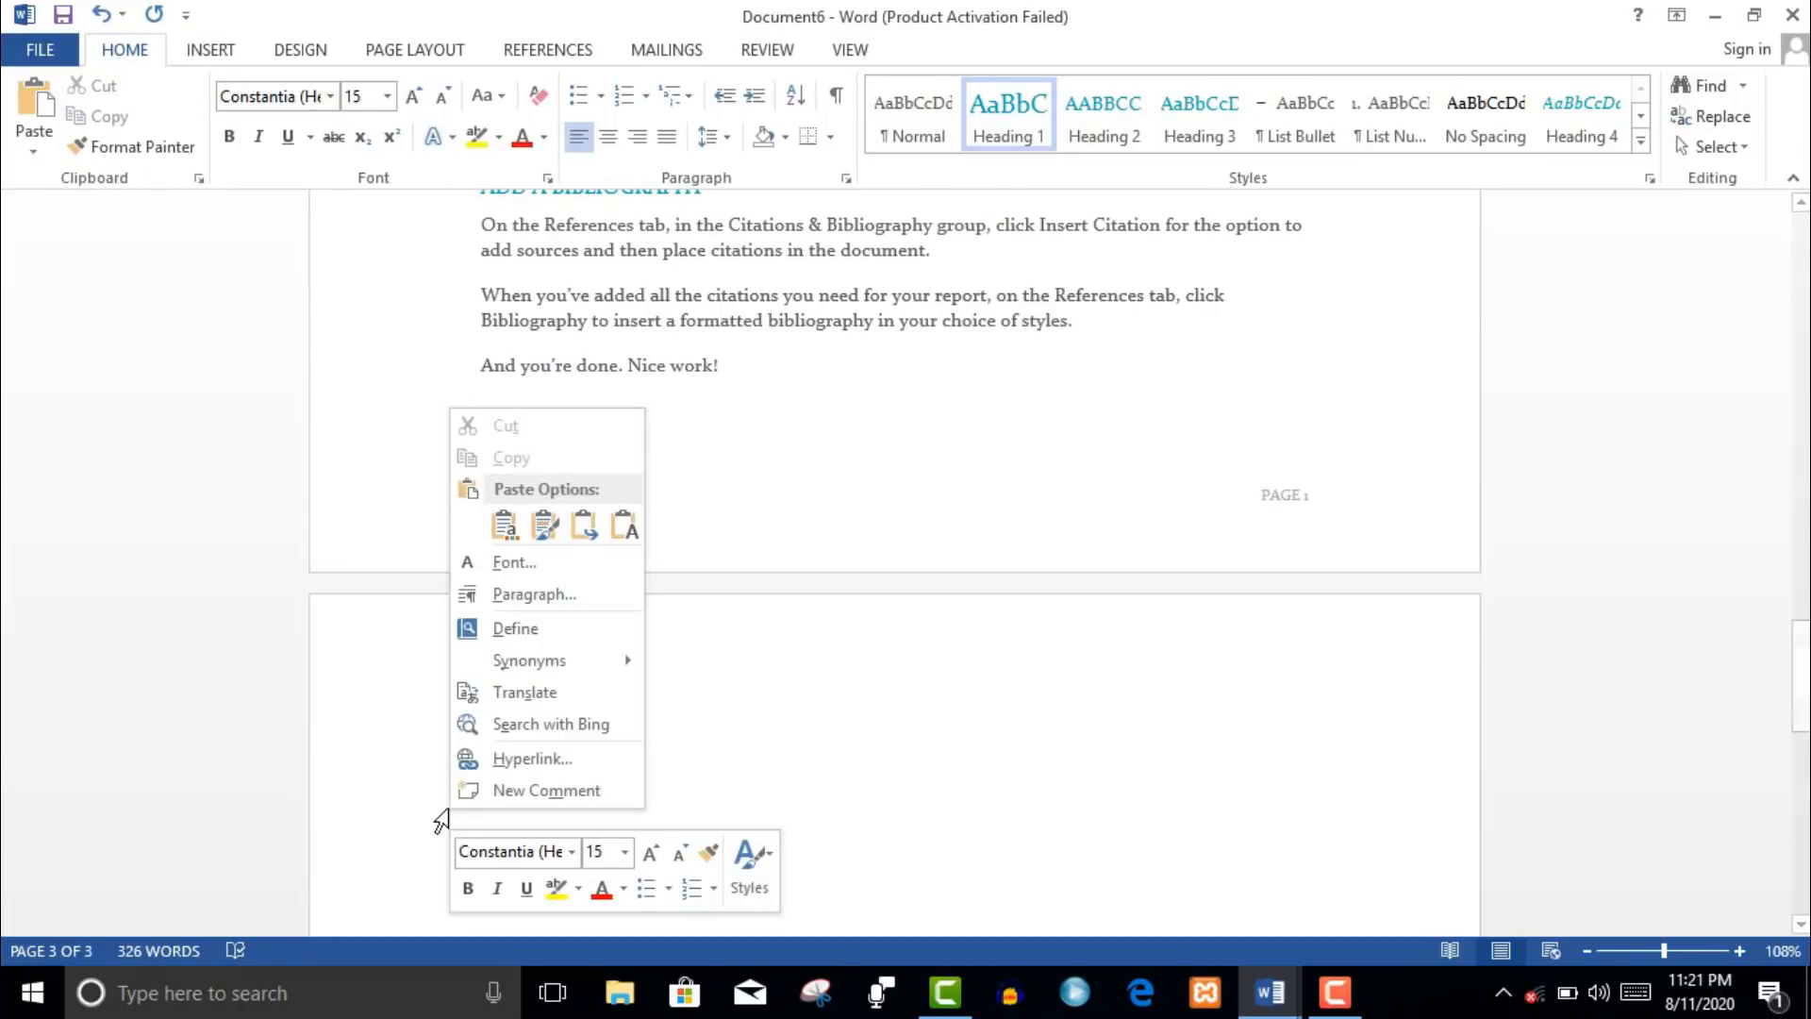
{"action": "left_click", "coordinate": [315, 679]}
{"action": "left_click", "coordinate": [212, 51]}
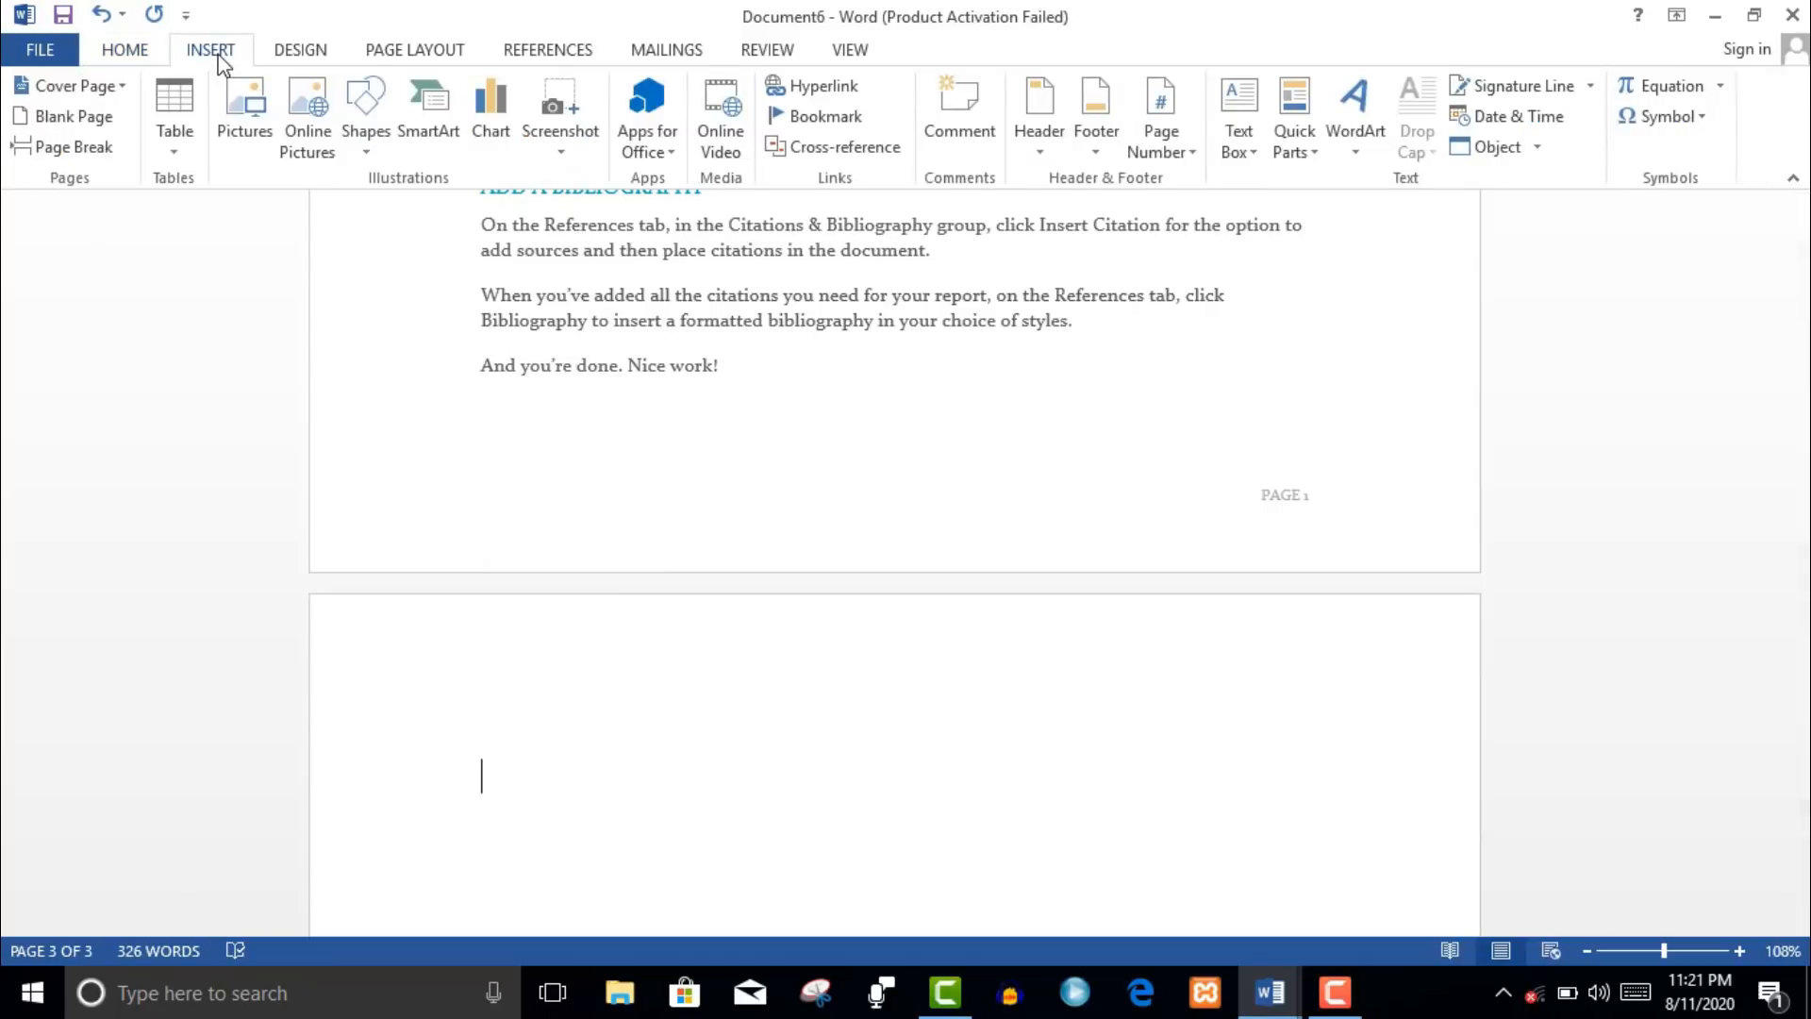
{"action": "left_click", "coordinate": [243, 118]}
{"action": "left_click", "coordinate": [490, 459]}
{"action": "double_click", "coordinate": [490, 458]}
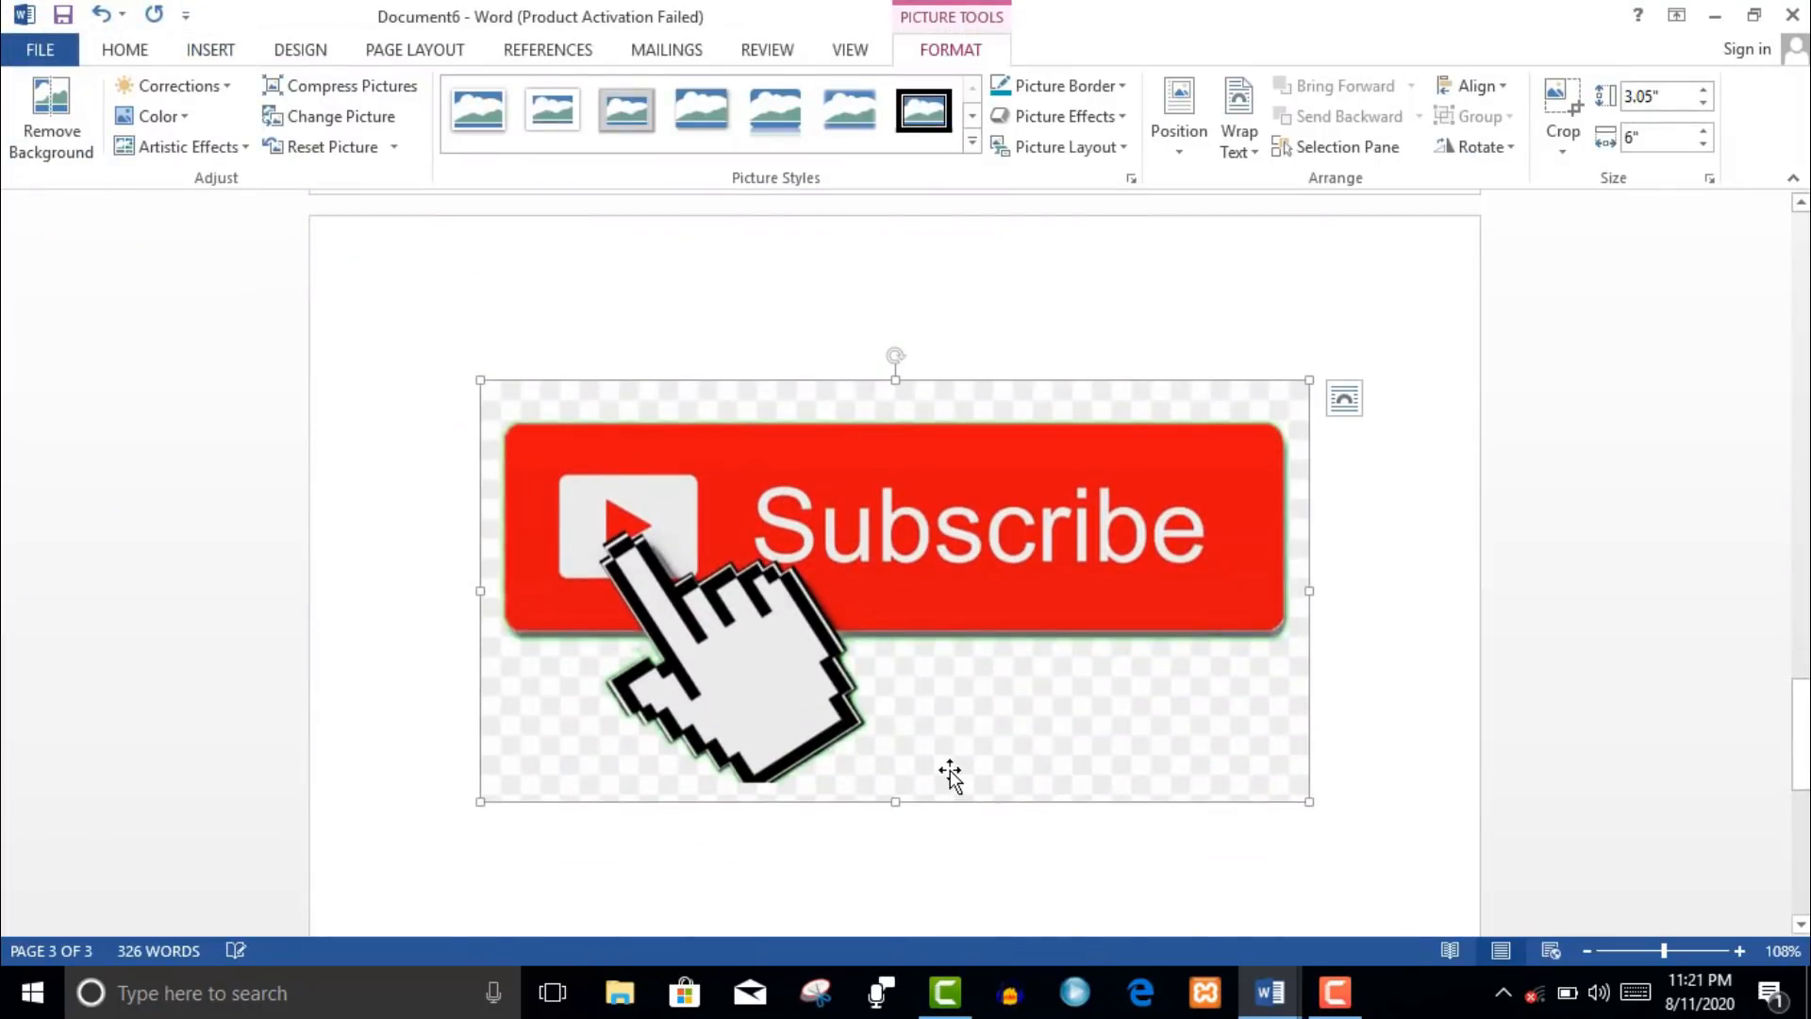
- Fill the Subscribe picture with image file '1' using picture or texture fill
{"action": "right_click", "coordinate": [950, 773]}
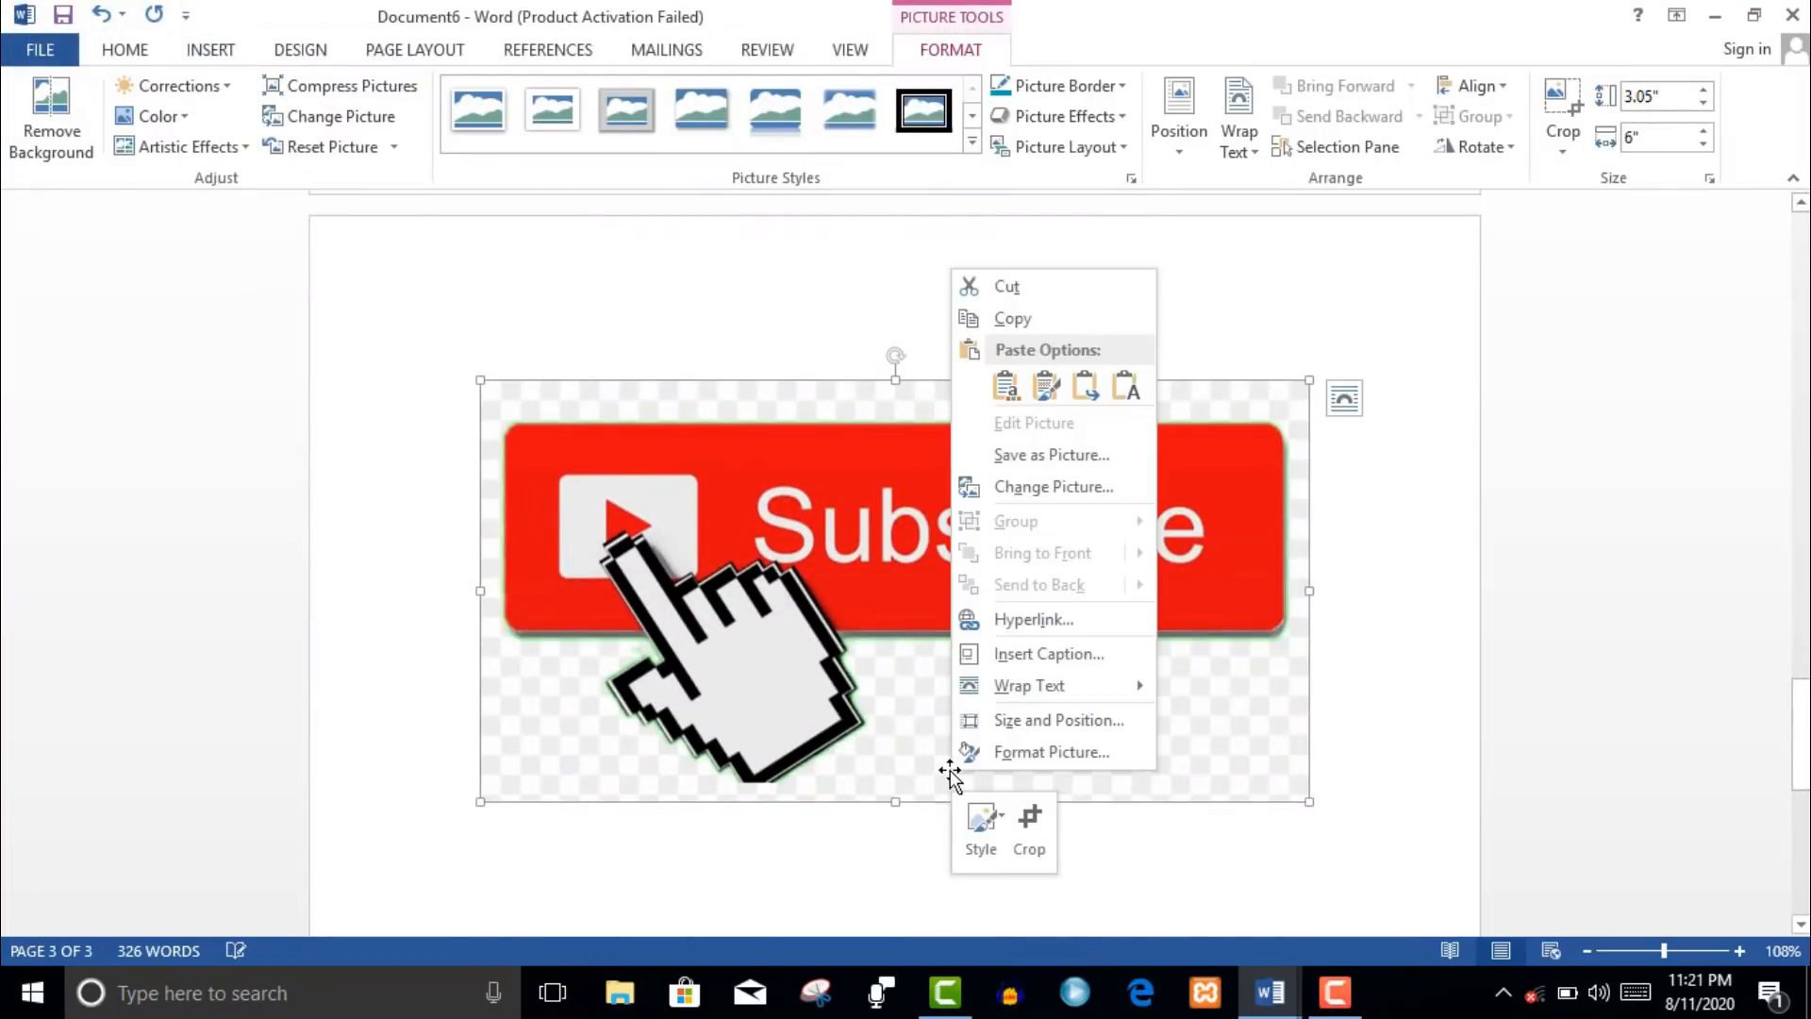
{"action": "left_click", "coordinate": [1003, 755]}
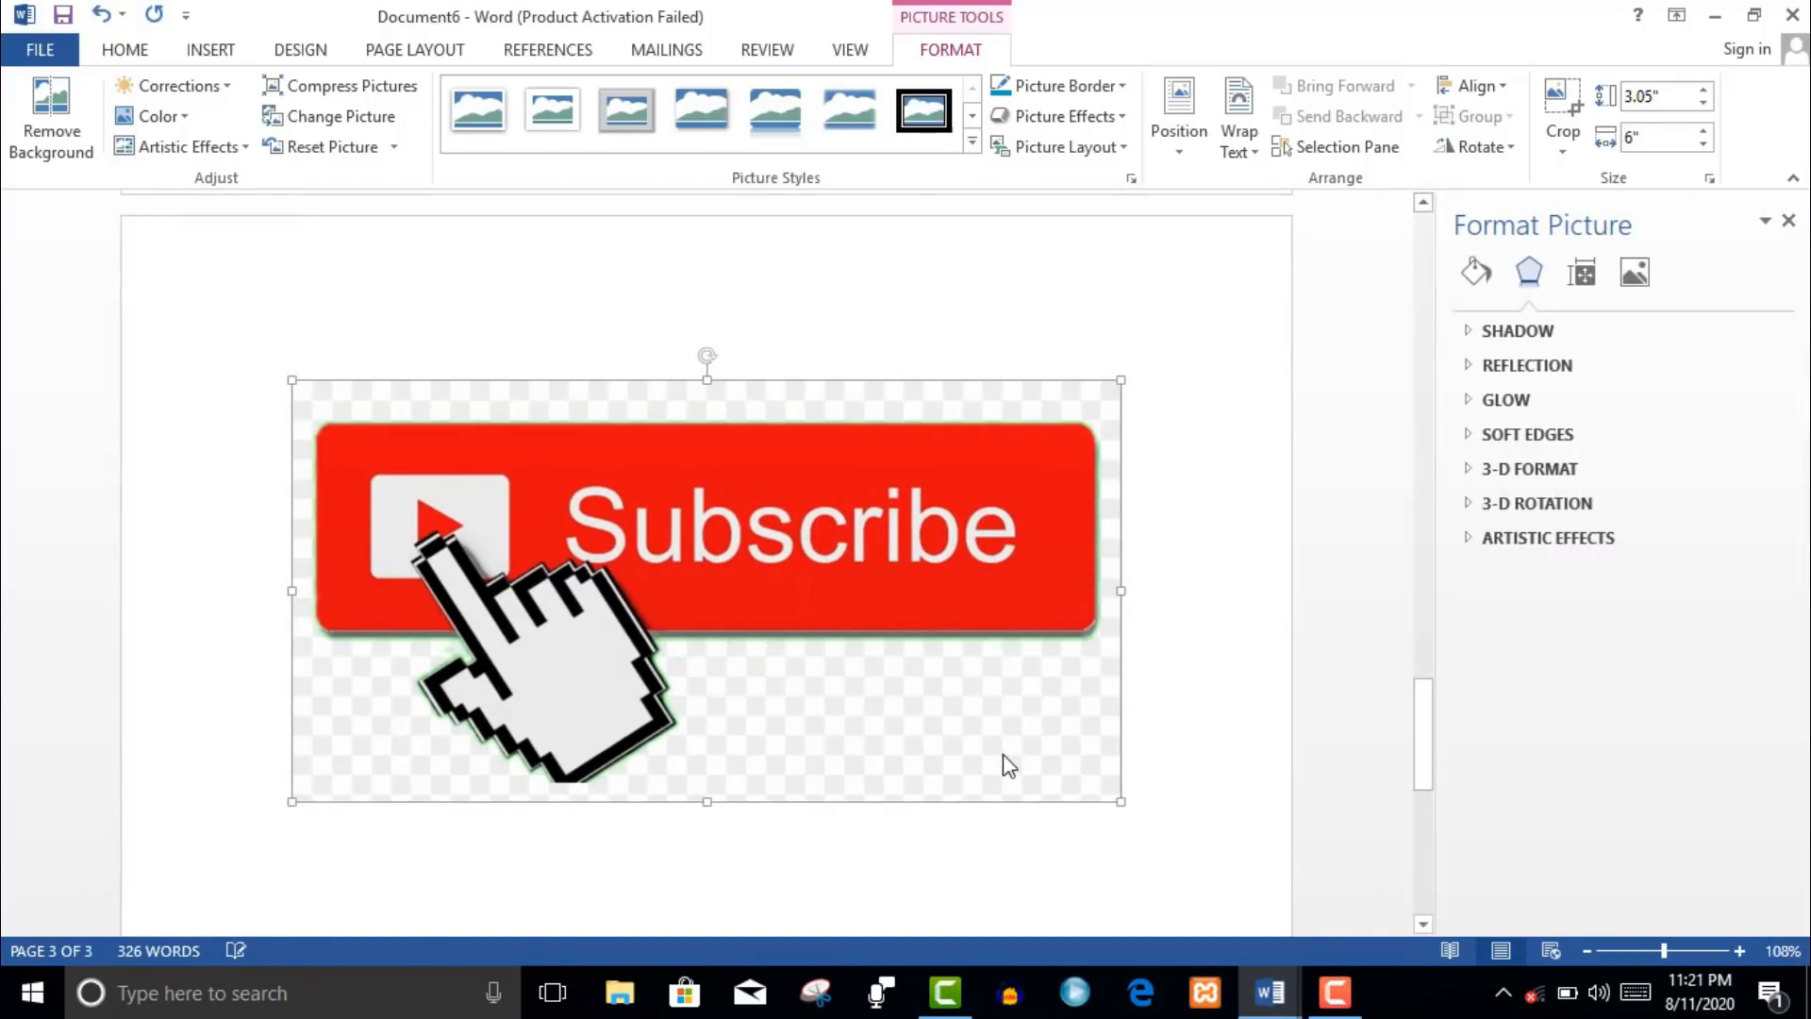
{"action": "left_click", "coordinate": [1484, 283]}
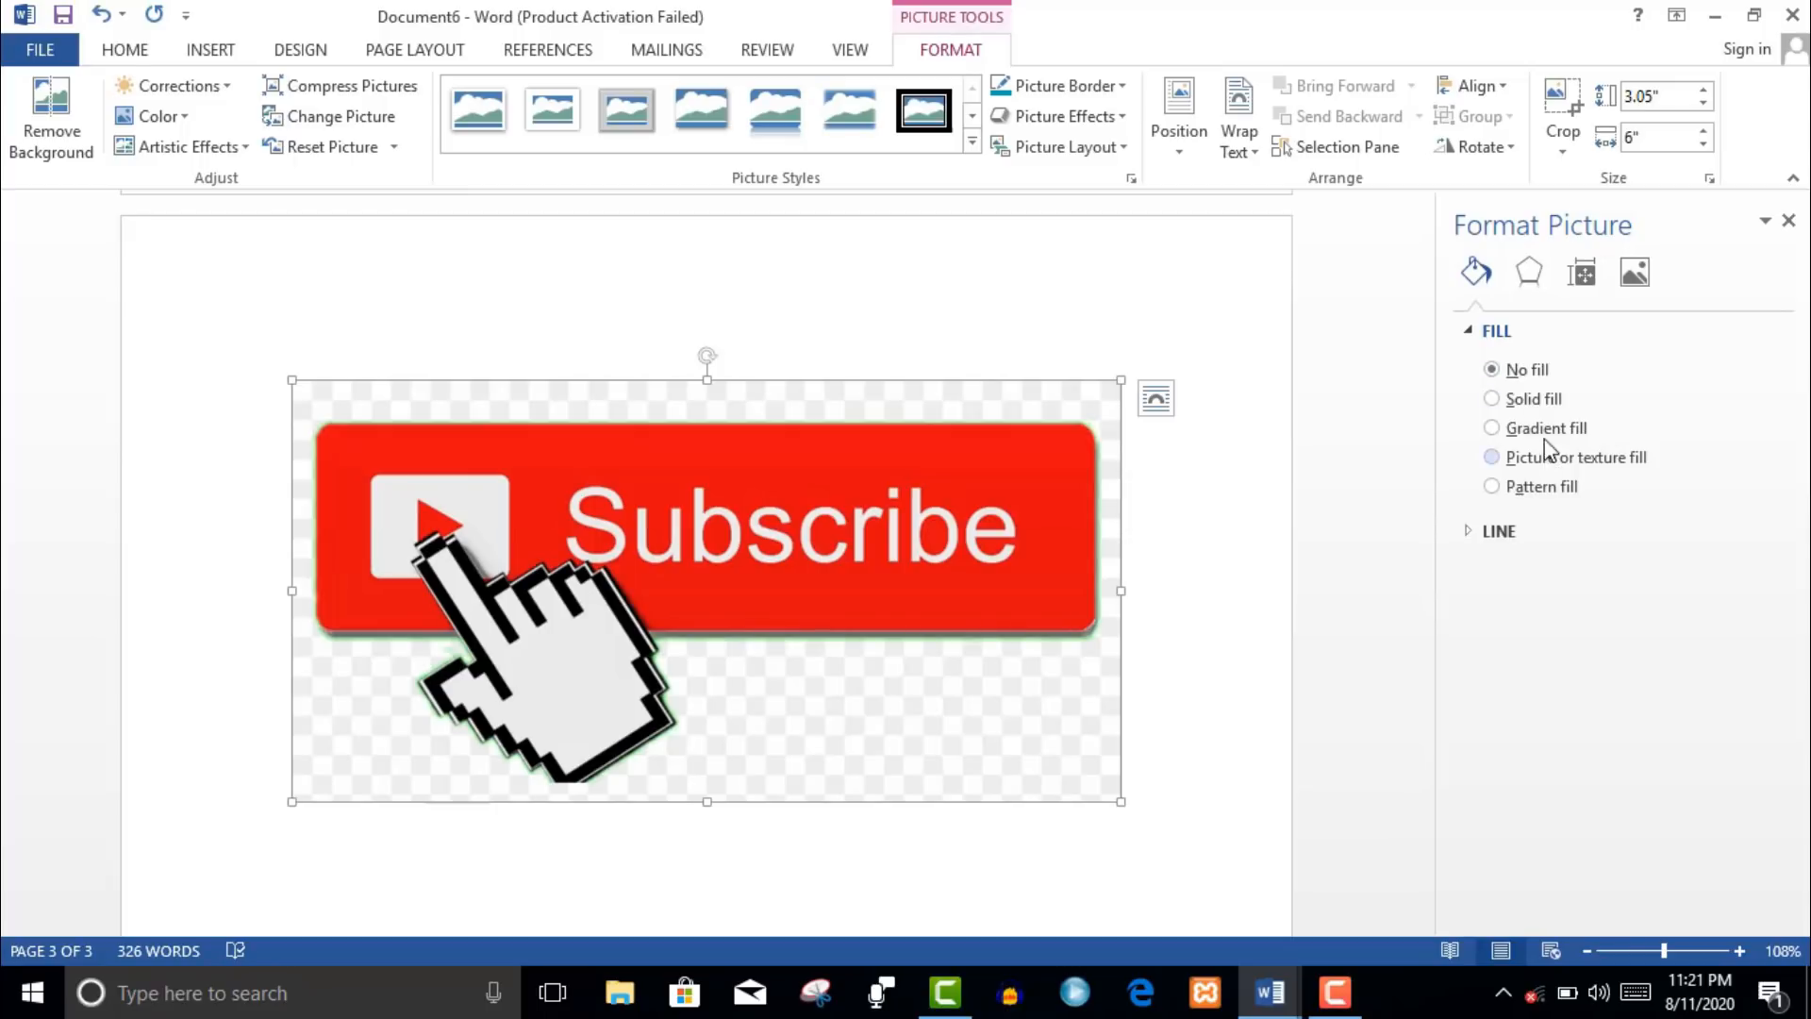
{"action": "left_click", "coordinate": [1548, 461]}
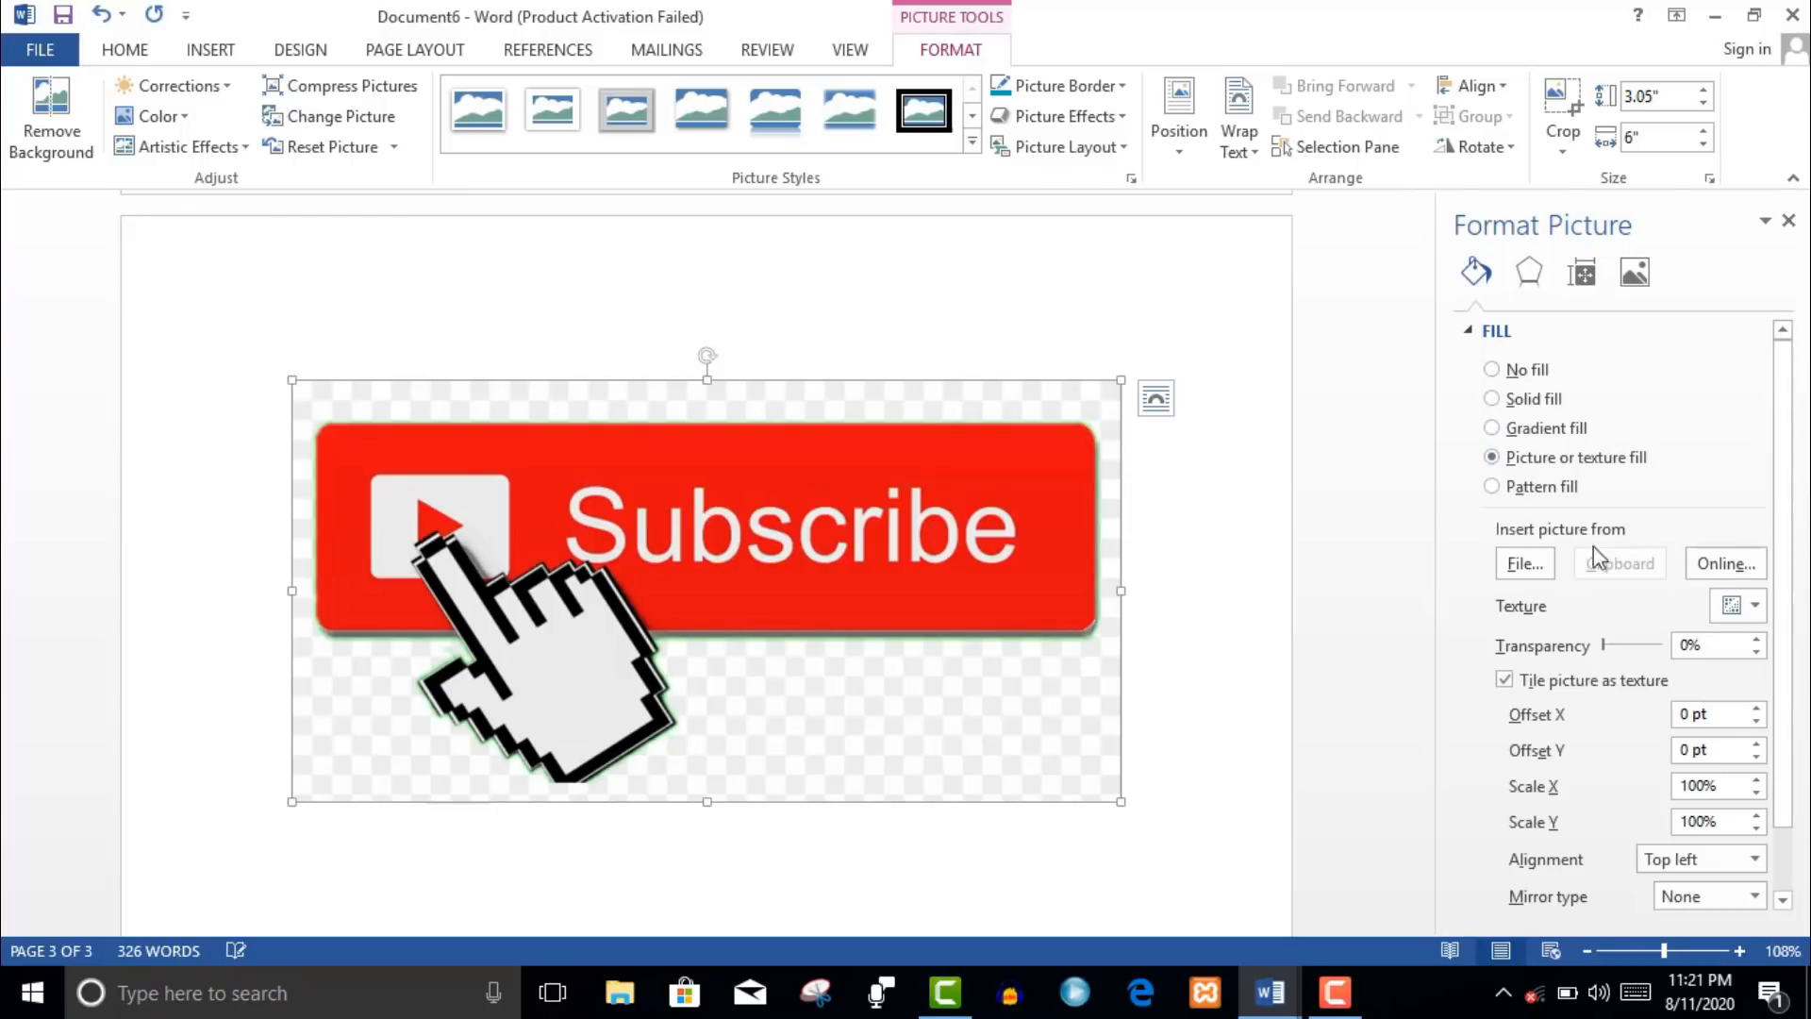
{"action": "left_click", "coordinate": [1537, 568]}
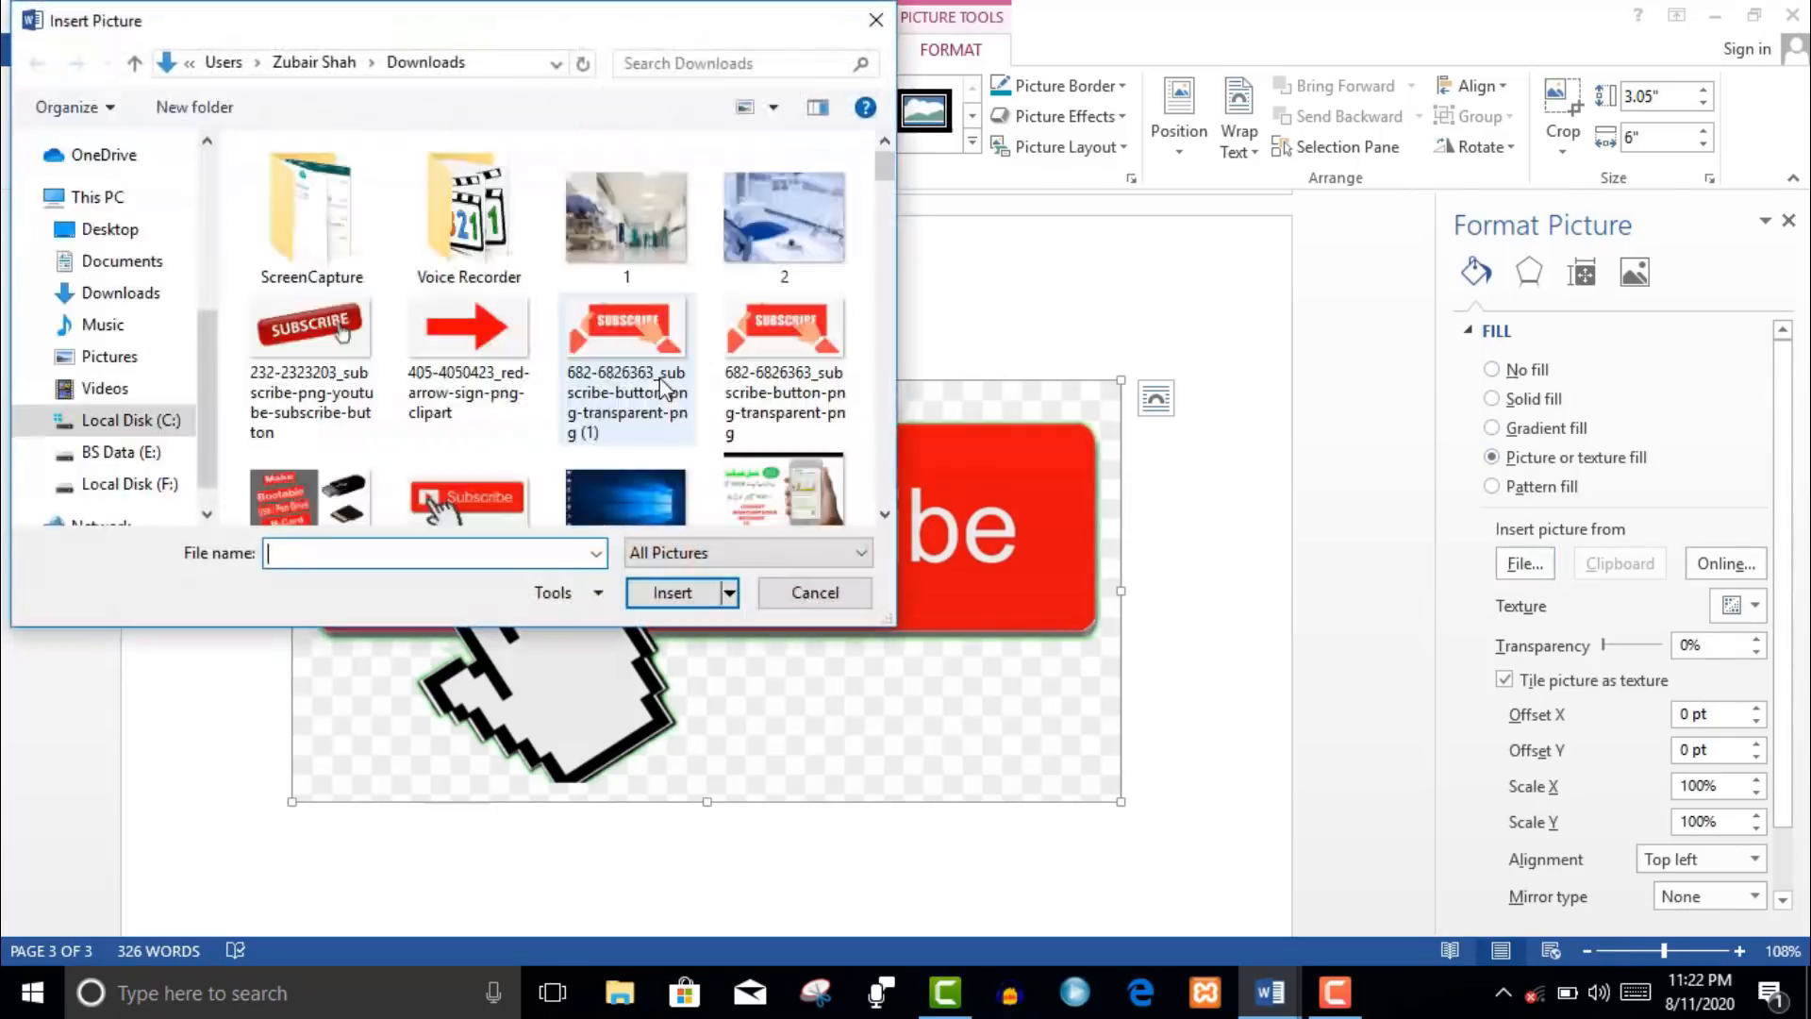
{"action": "left_click", "coordinate": [625, 344]}
{"action": "left_click", "coordinate": [630, 173]}
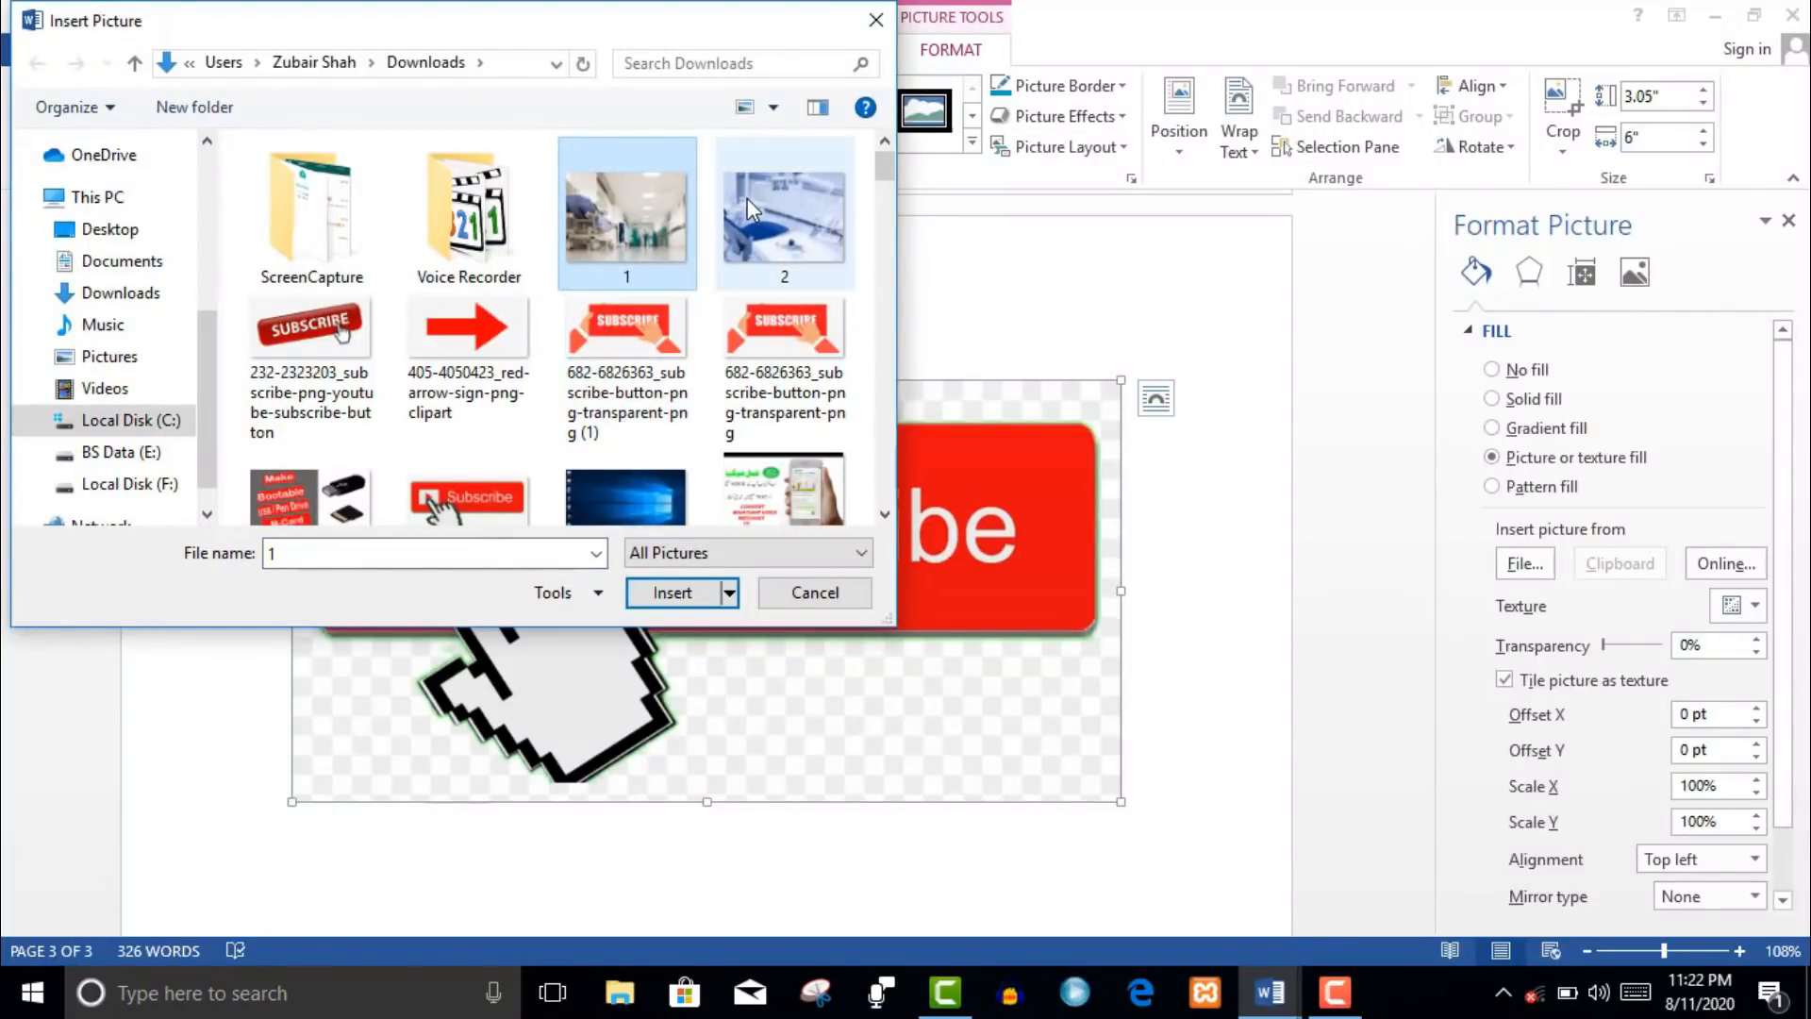
{"action": "double_click", "coordinate": [681, 227]}
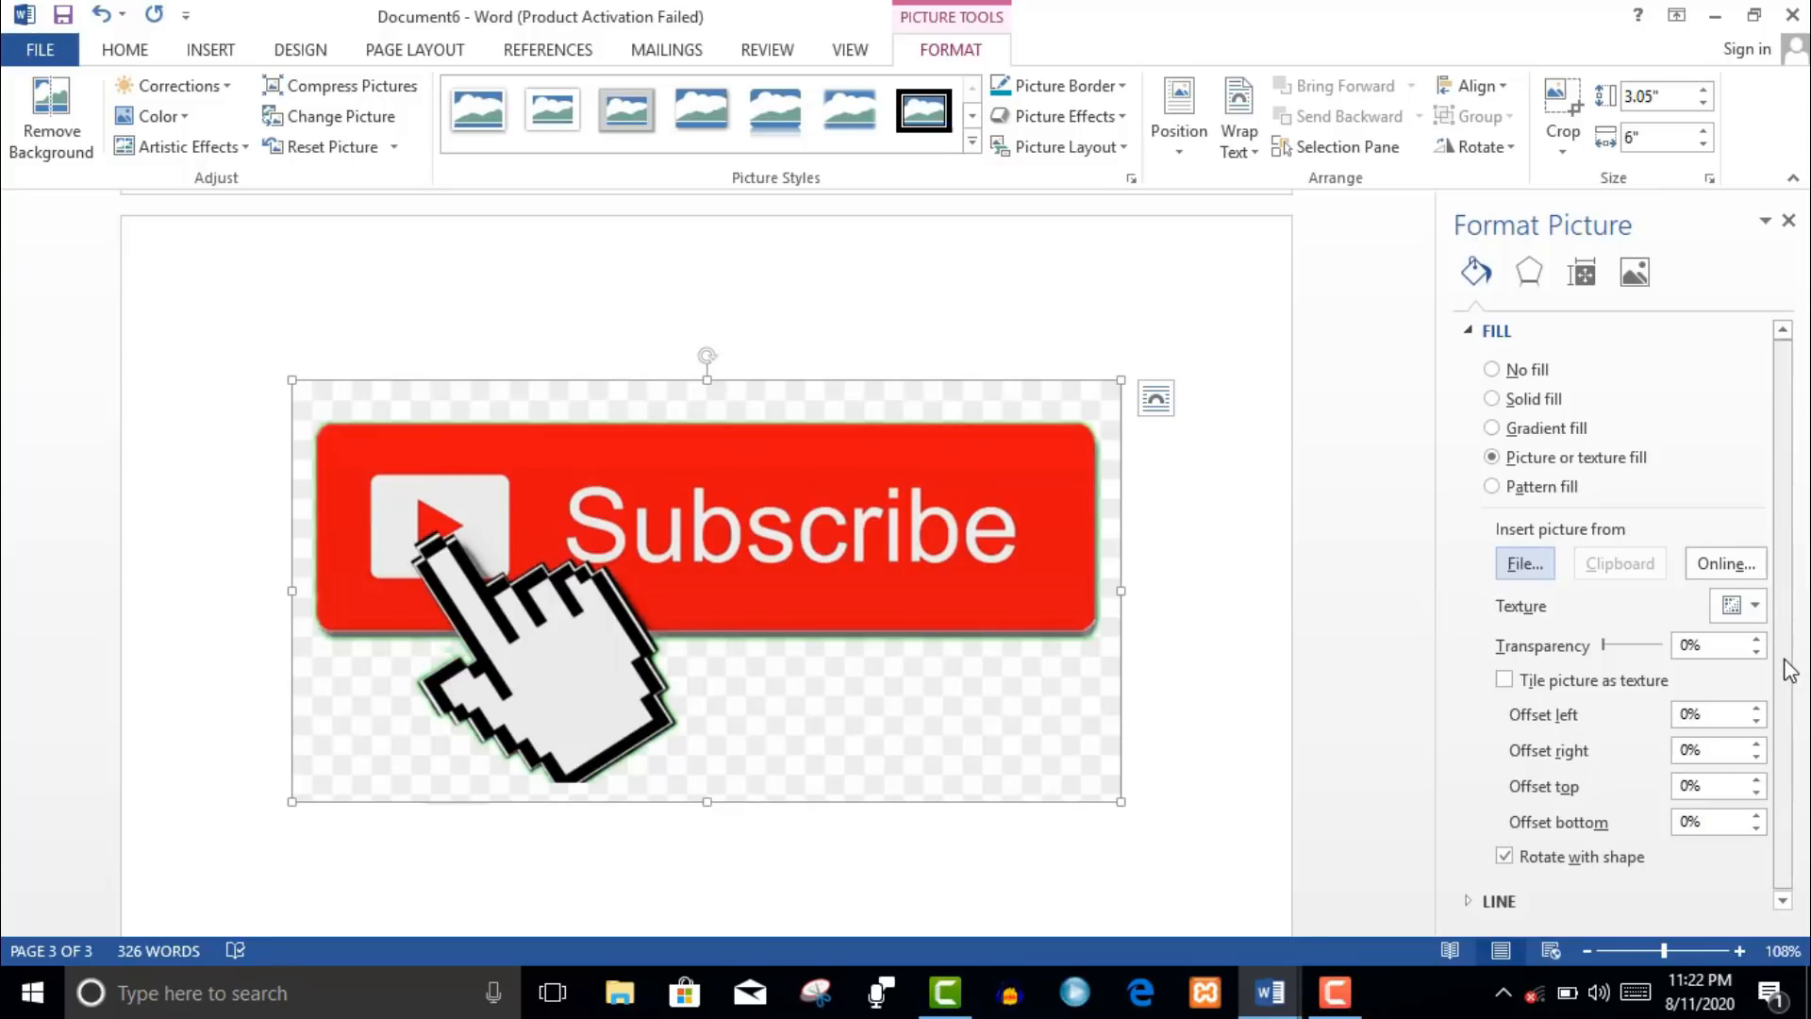
- Set the fill transparency to 56%, trying tiling and pattern fill before keeping picture fill
{"action": "mouse_move", "coordinate": [1600, 649]}
{"action": "left_mouse_down"}
{"action": "mouse_move", "coordinate": [1662, 660]}
{"action": "mouse_move", "coordinate": [1632, 654]}
{"action": "left_mouse_up"}
{"action": "left_click", "coordinate": [1529, 683]}
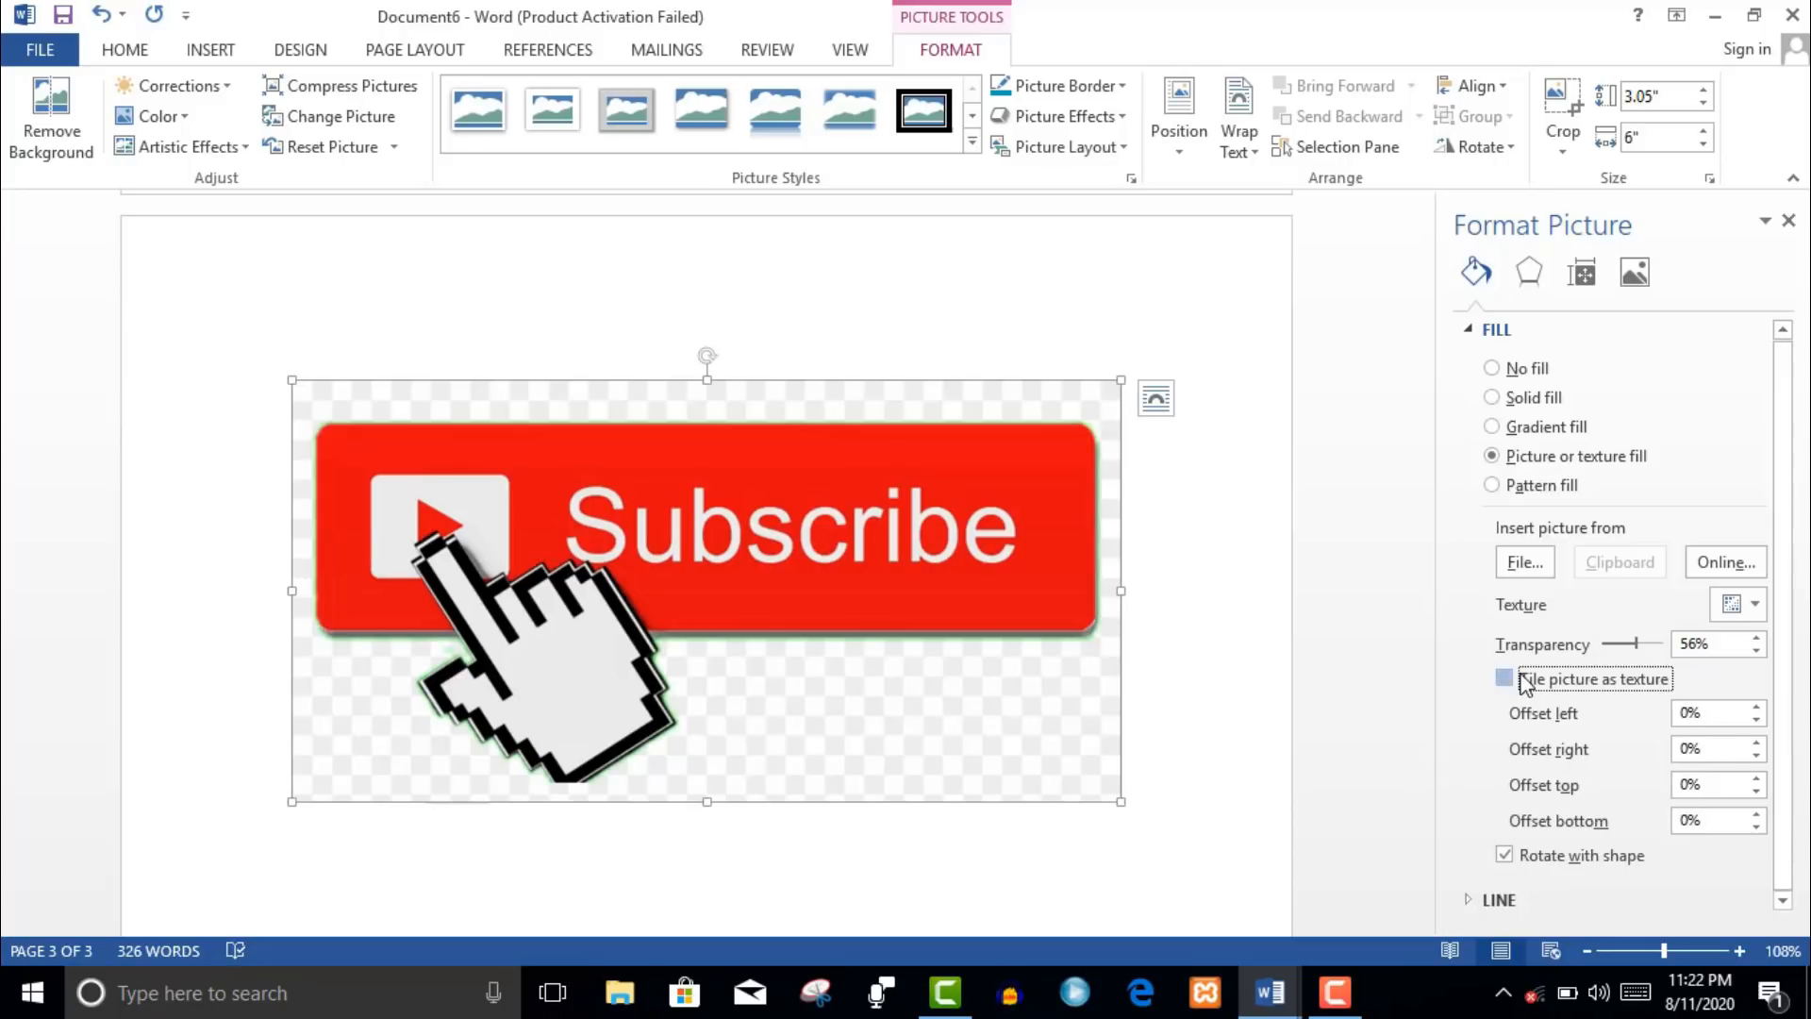
{"action": "left_click", "coordinate": [1528, 680]}
{"action": "left_click", "coordinate": [1532, 487]}
{"action": "left_click", "coordinate": [1501, 460]}
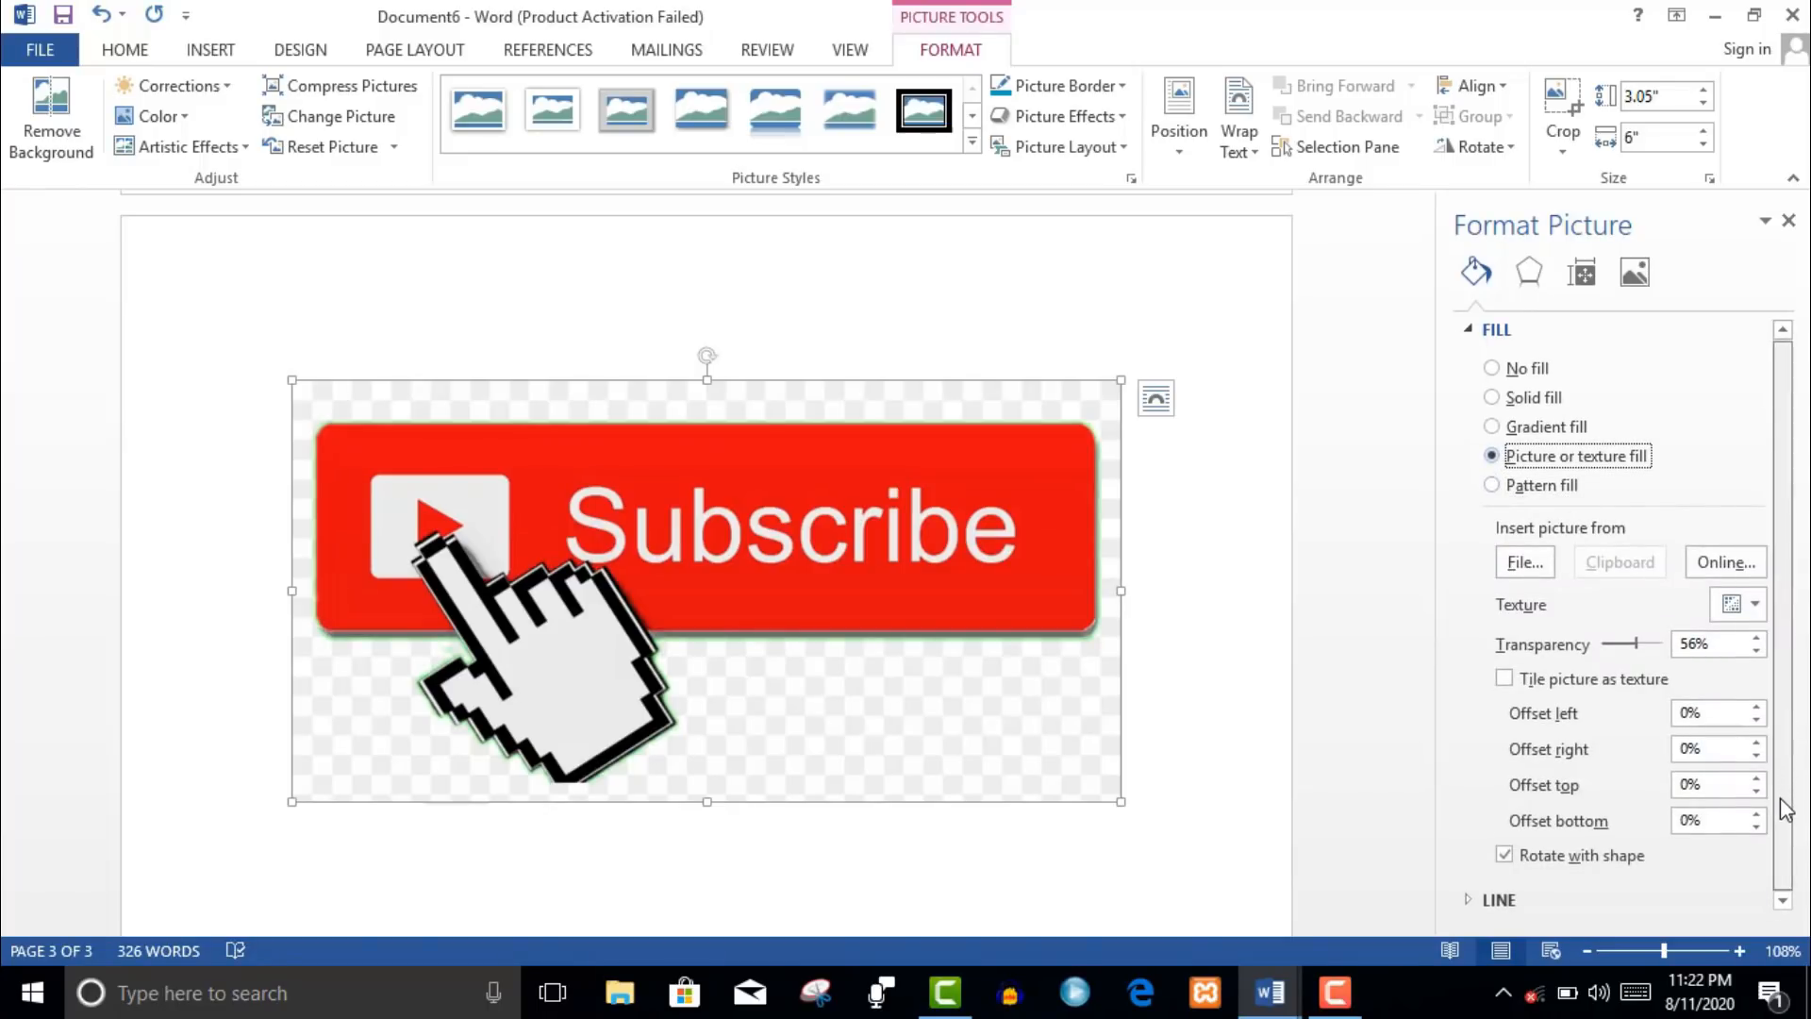
{"action": "left_click", "coordinate": [1495, 905]}
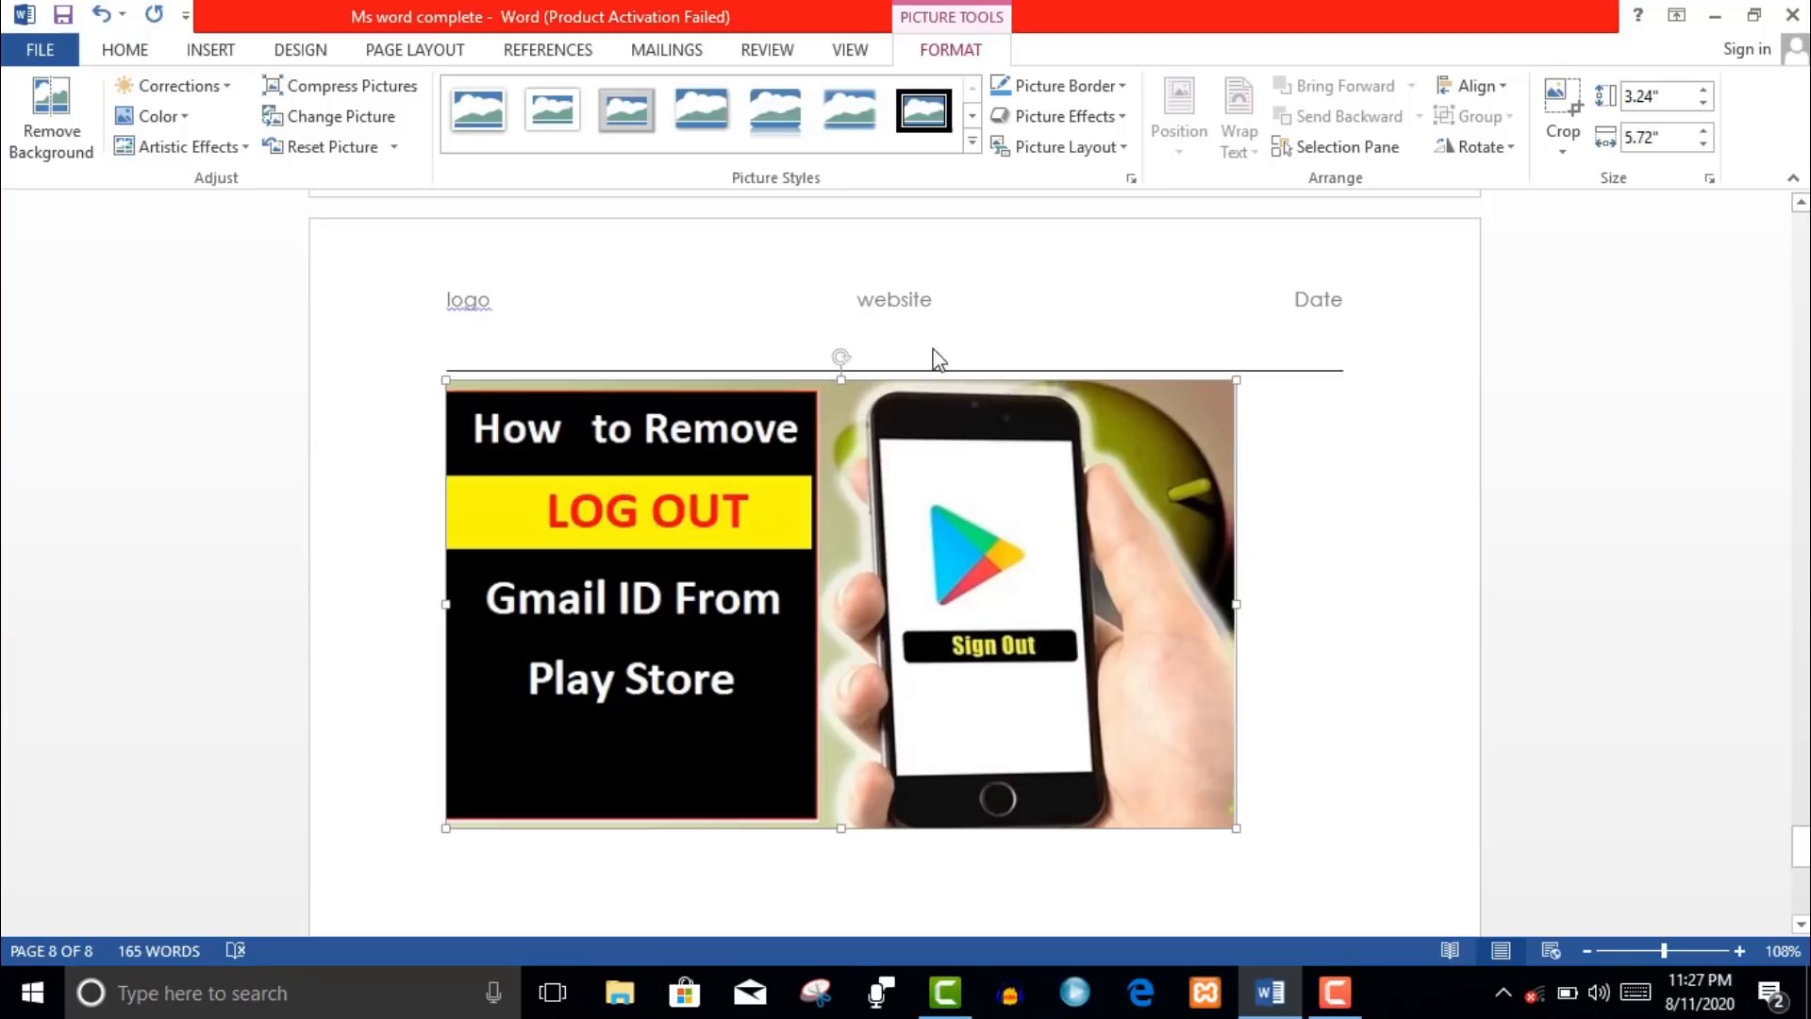
- Give the Play Store picture a shadow: 95% transparency, 58 pt blur, 287° angle, 0 pt distance
{"action": "right_click", "coordinate": [1058, 564]}
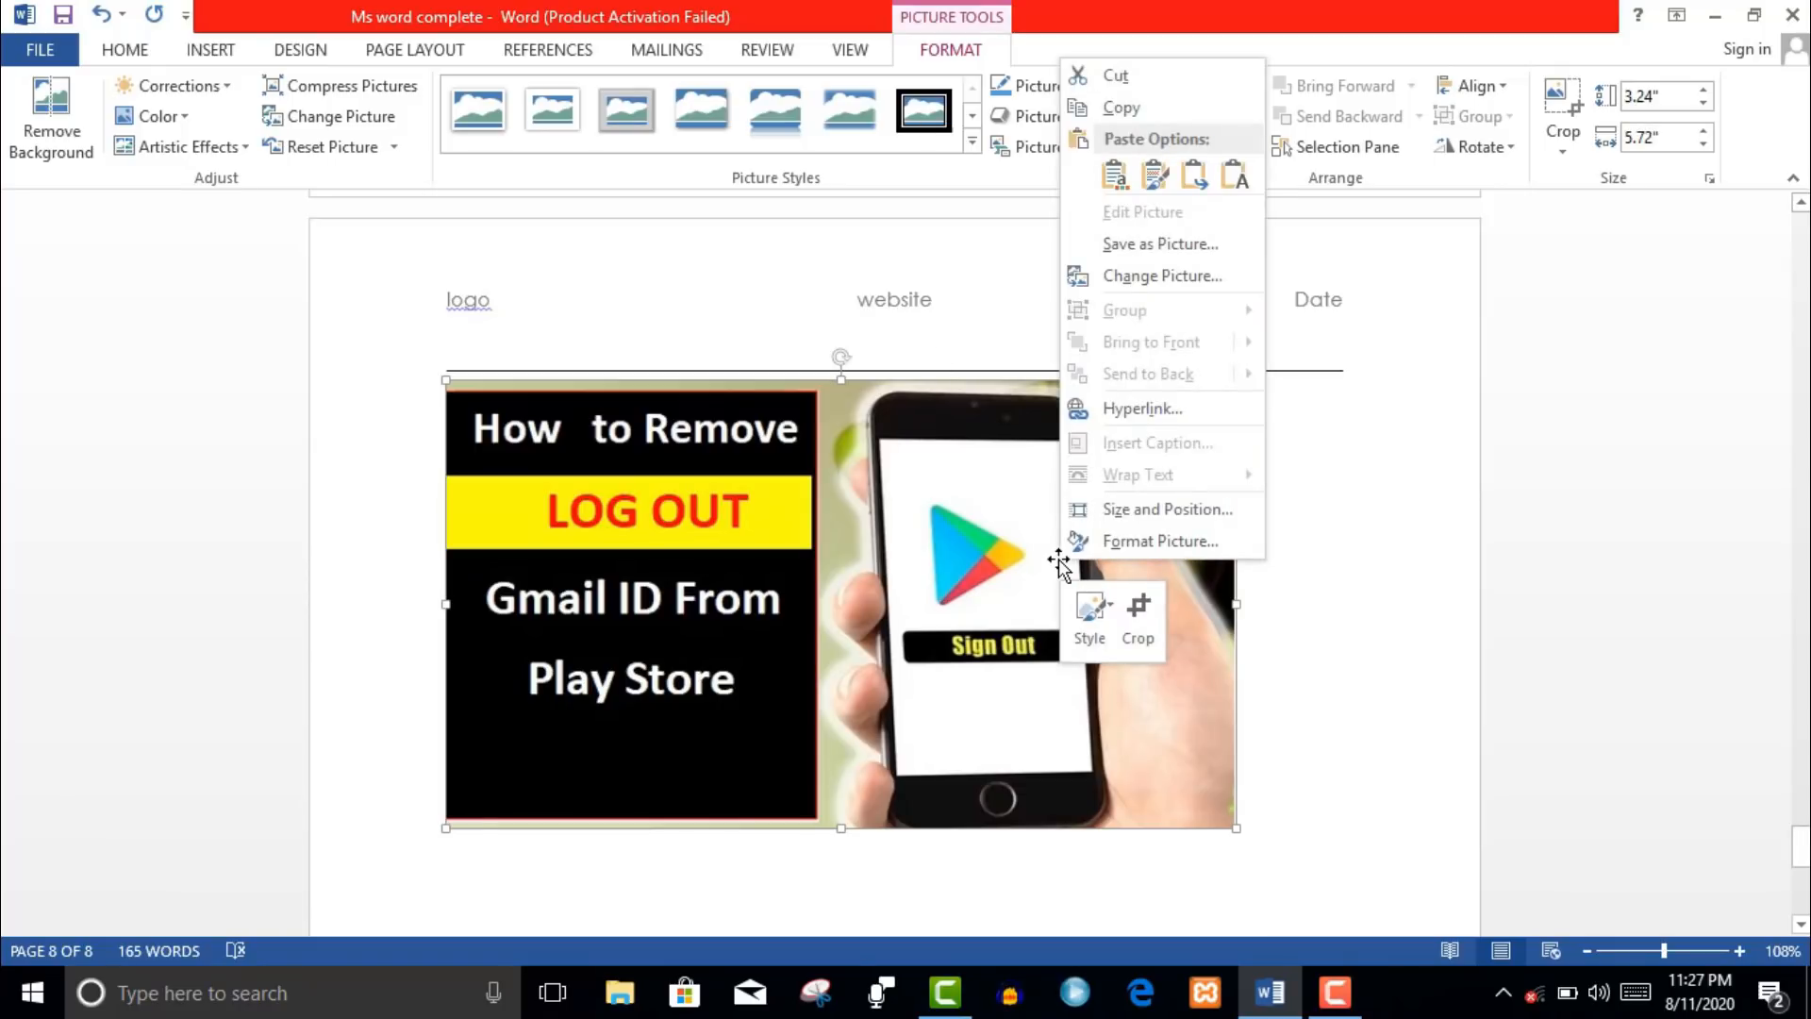
{"action": "left_click", "coordinate": [1102, 545]}
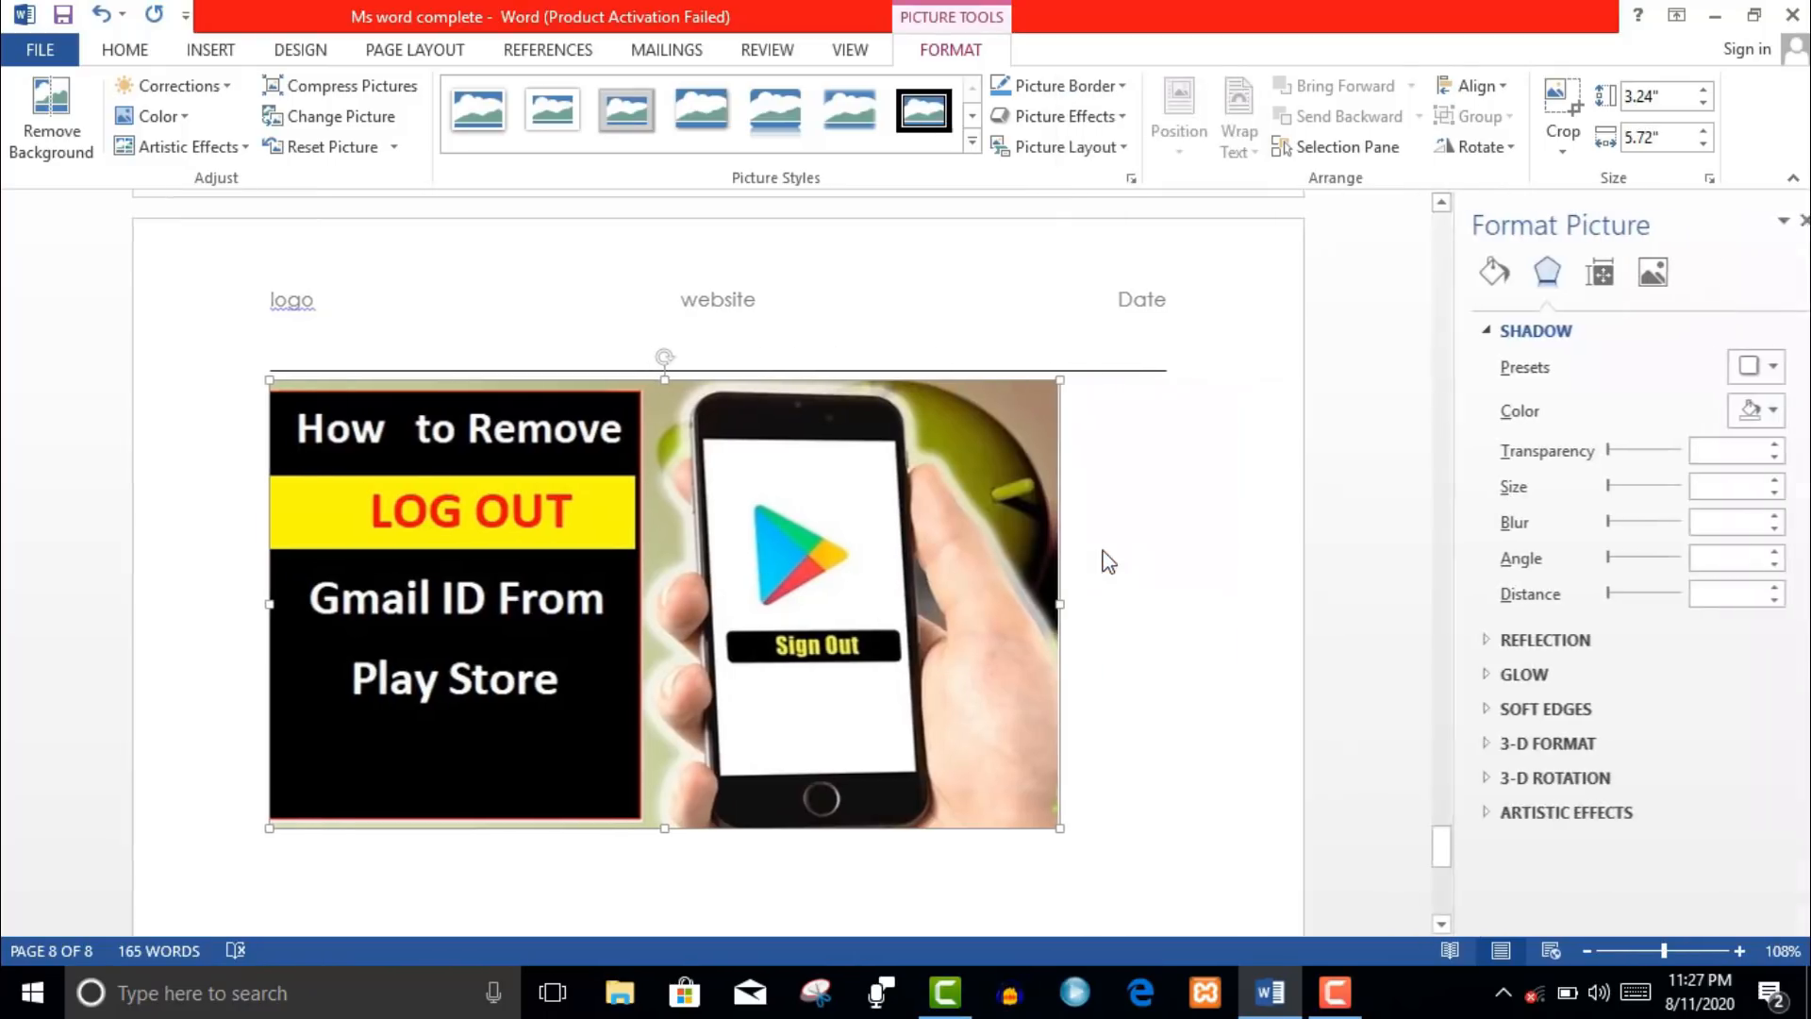
{"action": "left_click_drag", "start_coordinate": [1590, 453], "coordinate": [1557, 500]}
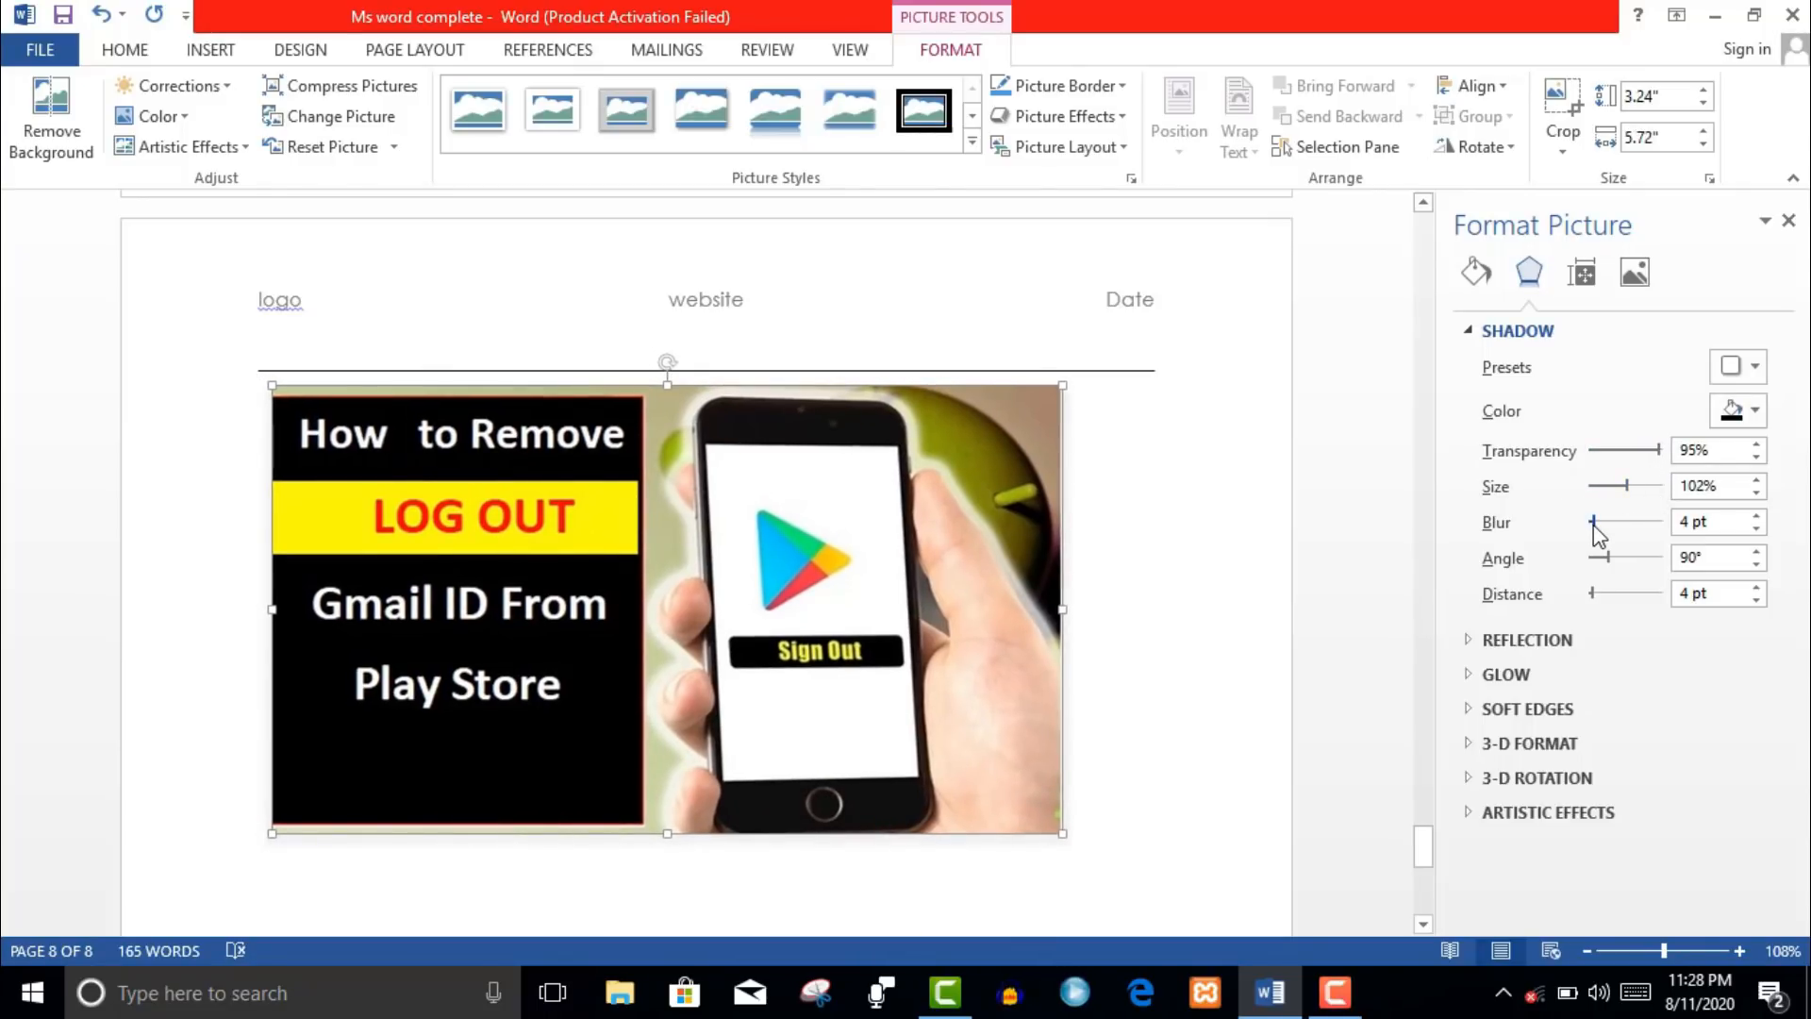
{"action": "left_click_drag", "start_coordinate": [1645, 525], "coordinate": [1589, 596]}
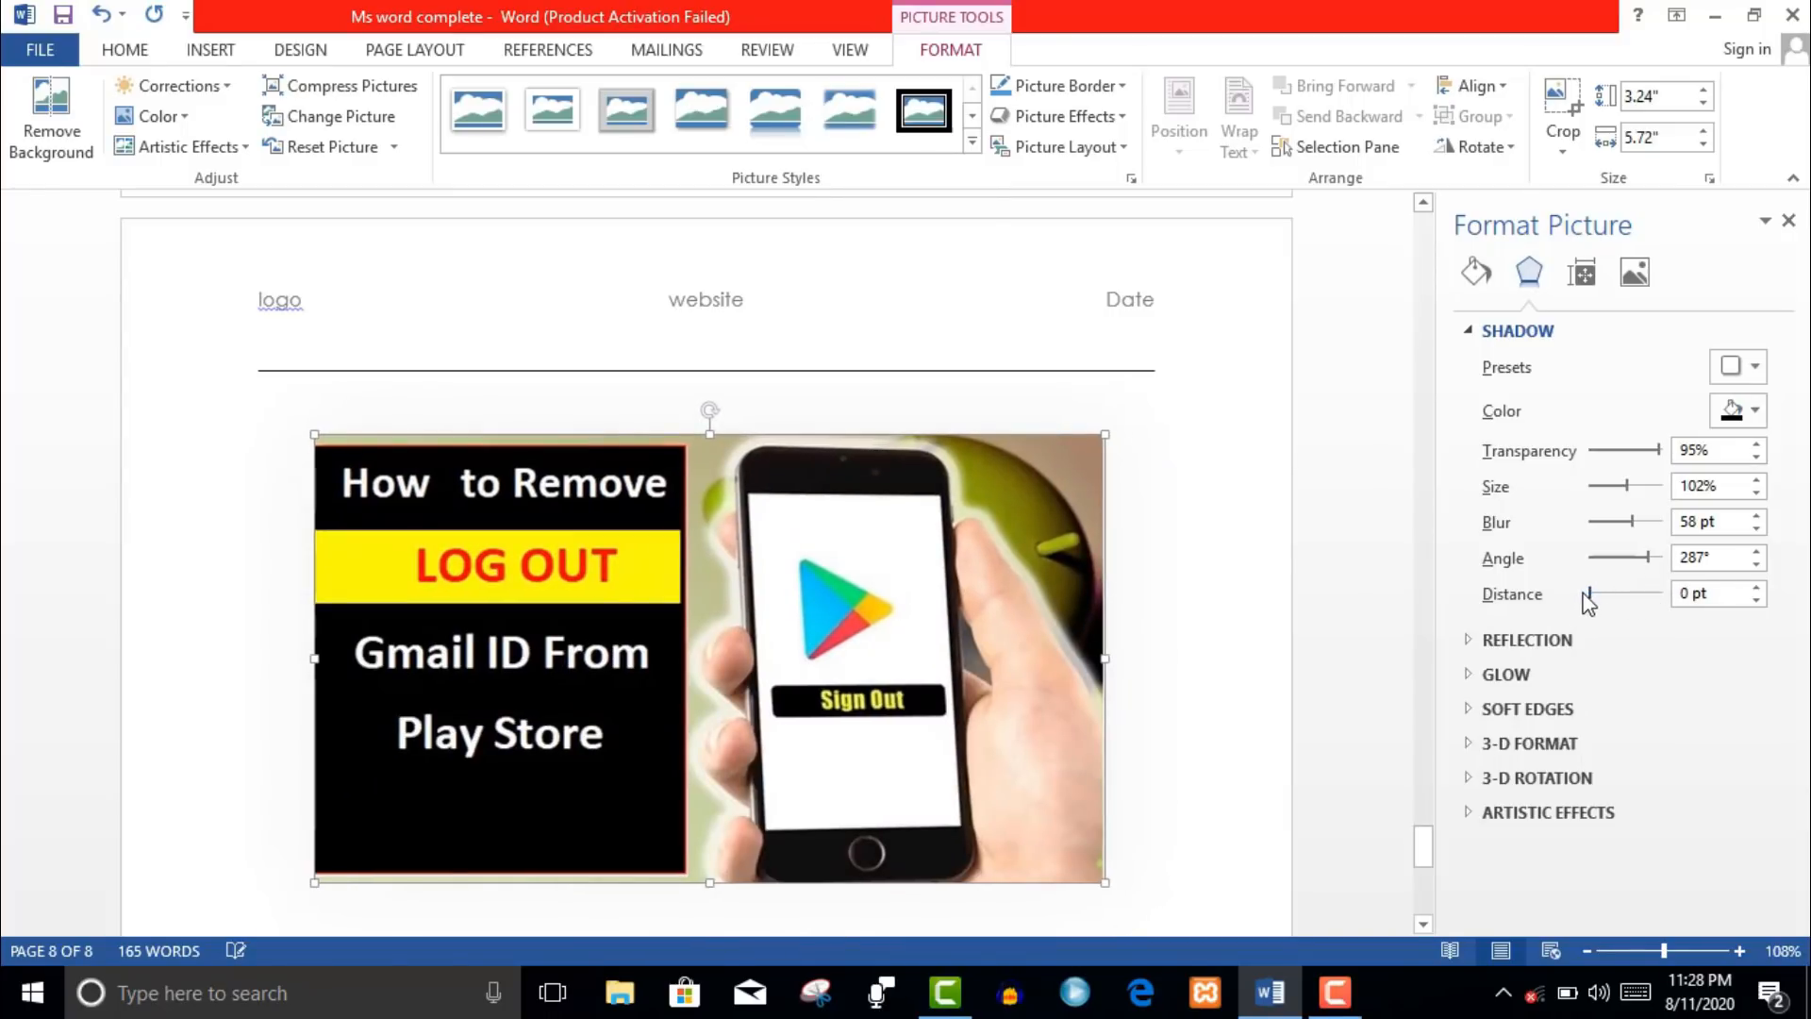
{"action": "left_click", "coordinate": [1635, 273]}
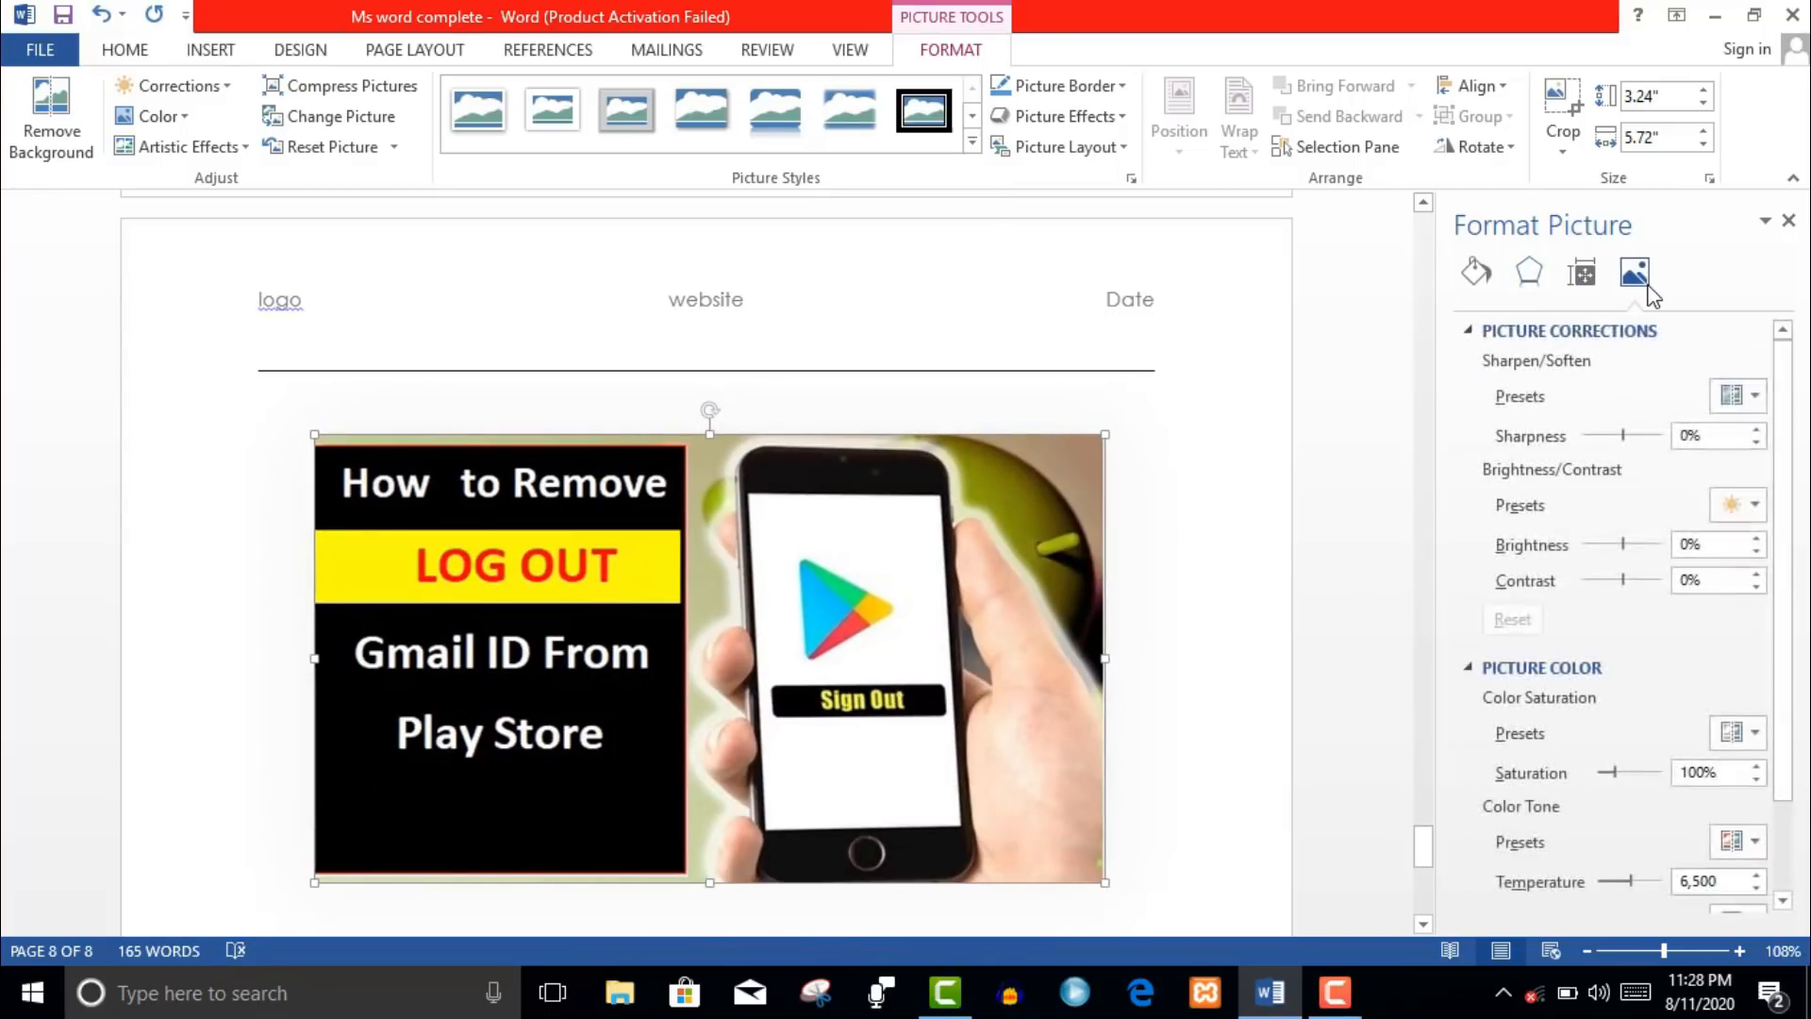
- Drag the correction sliders to sharpness 95%, brightness -41%, contrast 46%, saturation 242%, temperature 11,500
{"action": "left_click_drag", "start_coordinate": [1624, 436], "coordinate": [1576, 445]}
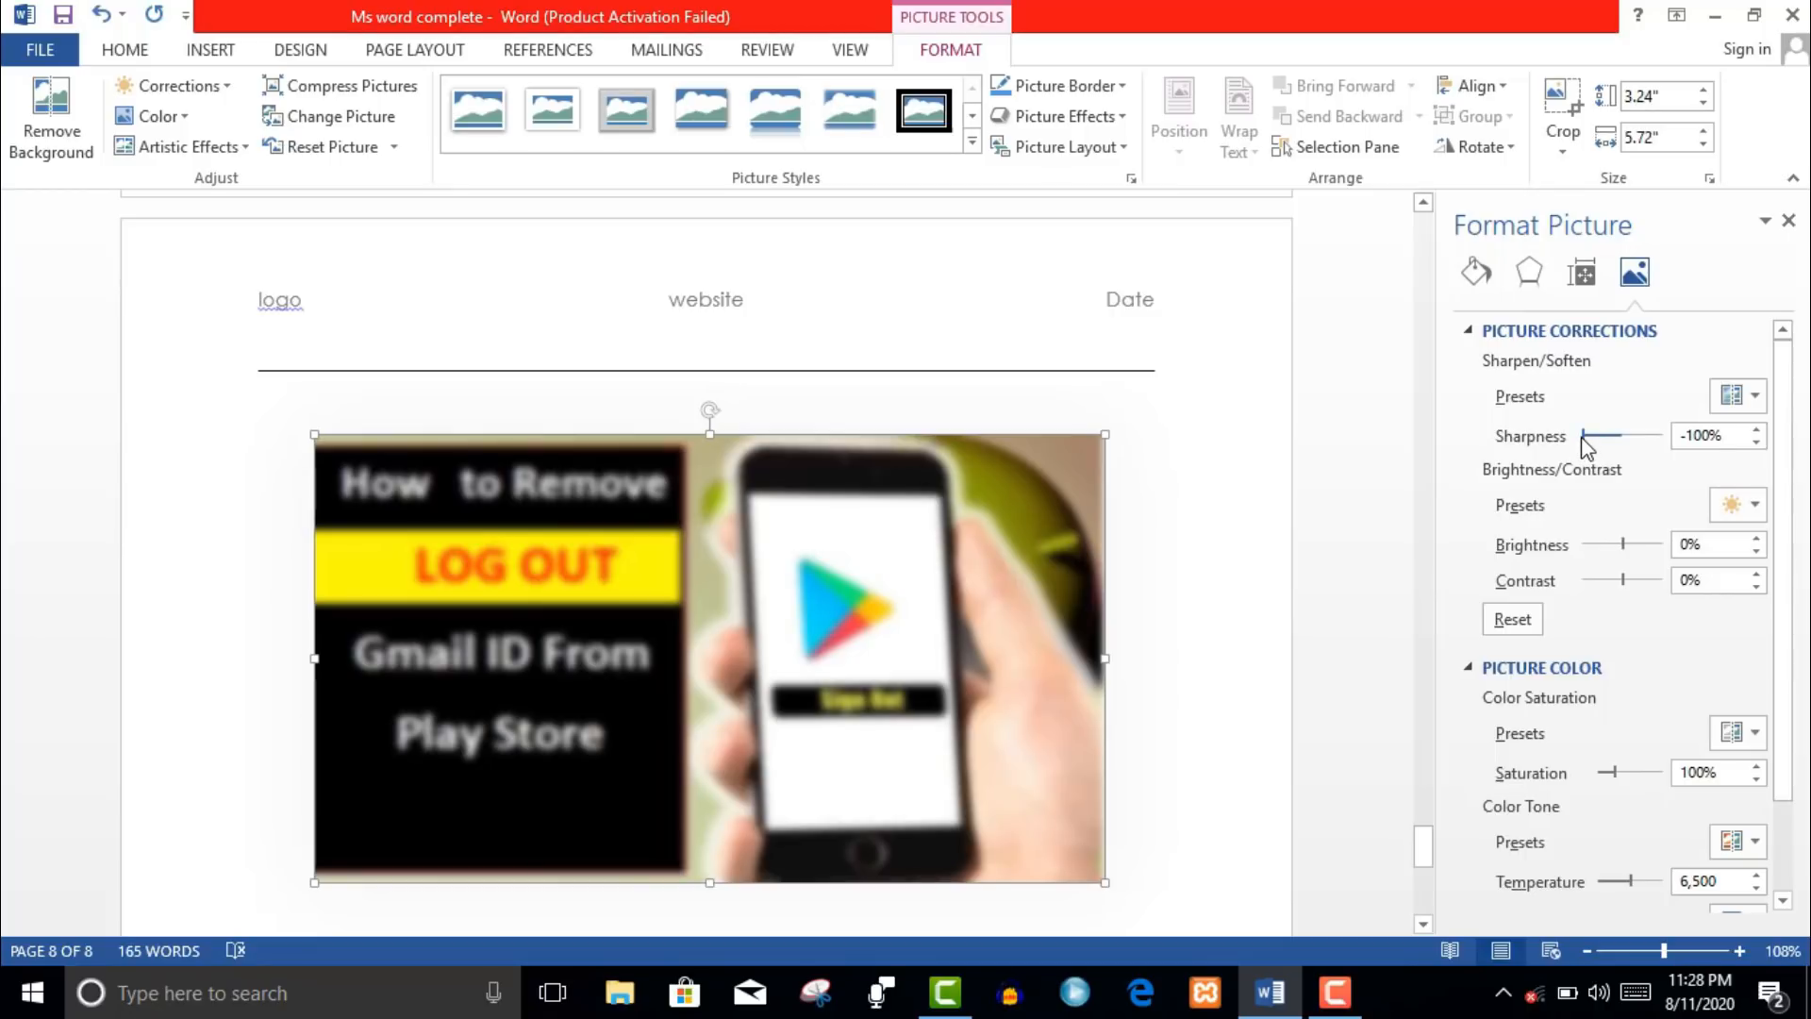
{"action": "left_click_drag", "start_coordinate": [1583, 438], "coordinate": [1660, 435]}
{"action": "mouse_move", "coordinate": [1619, 551]}
{"action": "left_mouse_down"}
{"action": "mouse_move", "coordinate": [1662, 545]}
{"action": "mouse_move", "coordinate": [1578, 550]}
{"action": "mouse_move", "coordinate": [1658, 579]}
{"action": "mouse_move", "coordinate": [1547, 583]}
{"action": "mouse_move", "coordinate": [1673, 587]}
{"action": "mouse_move", "coordinate": [1641, 579]}
{"action": "left_mouse_up"}
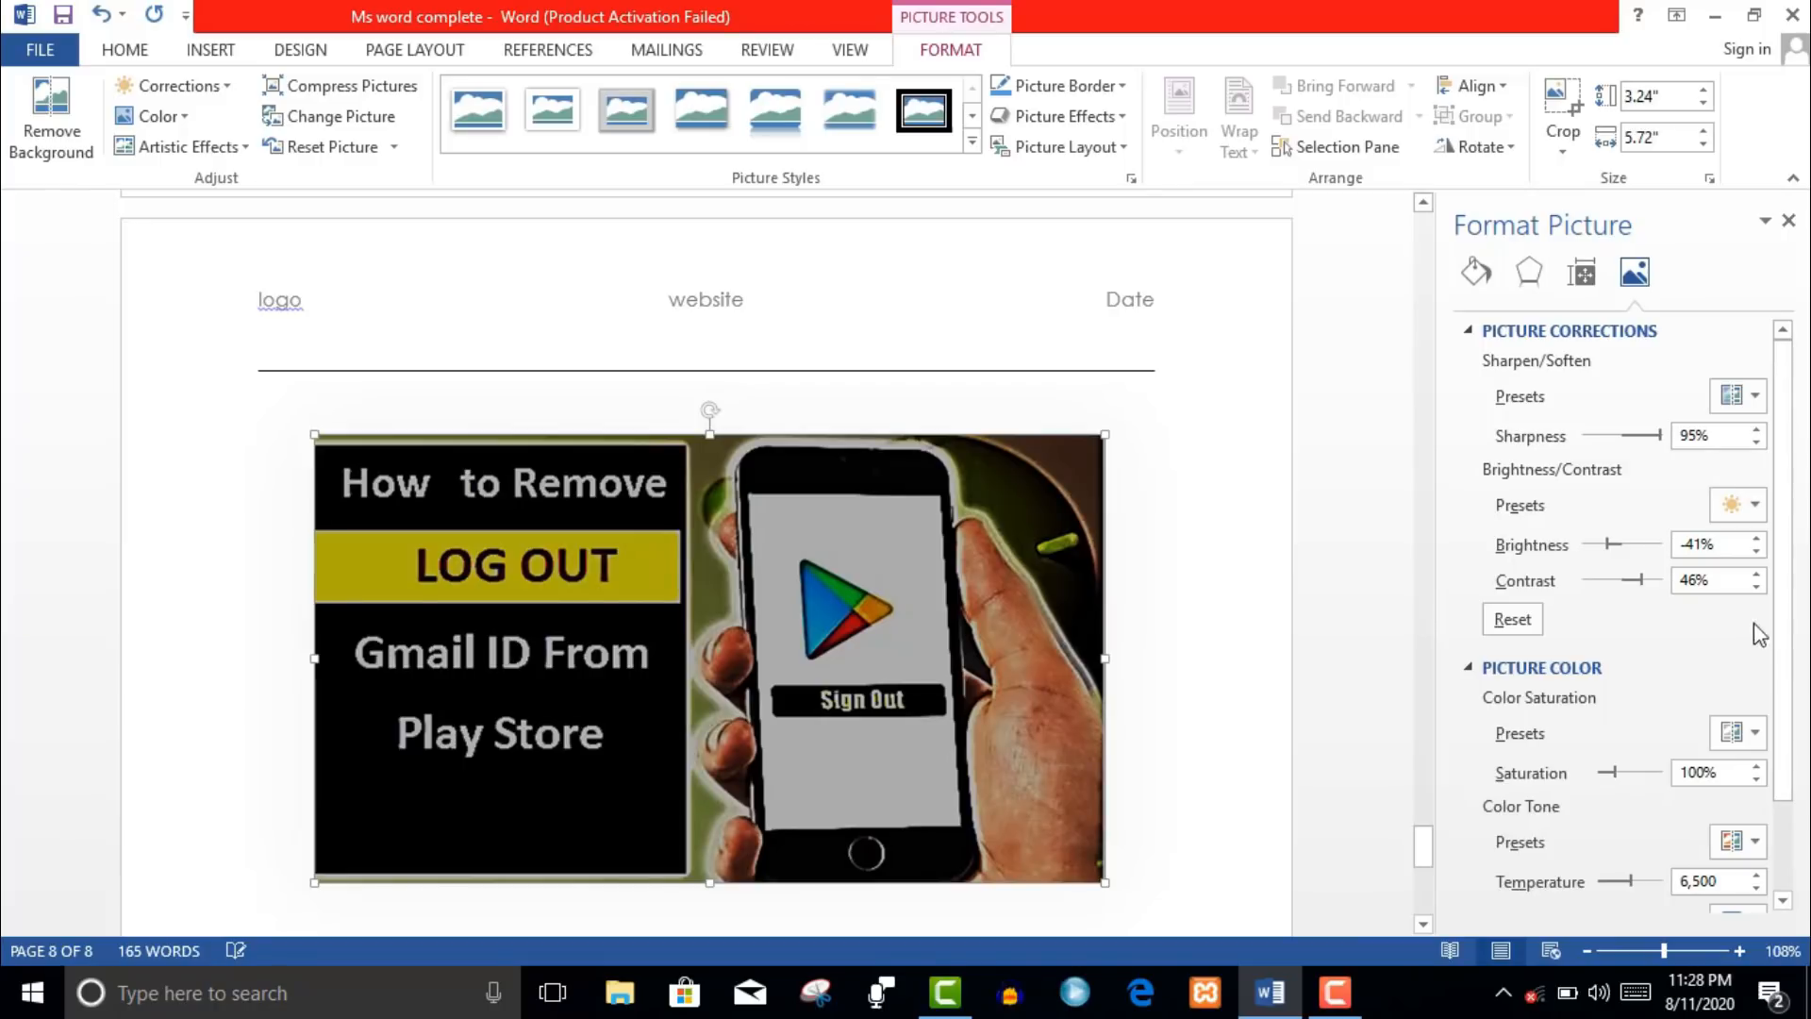
{"action": "scroll", "coordinate": [1774, 627], "scroll_direction": "down", "scroll_amount": 1}
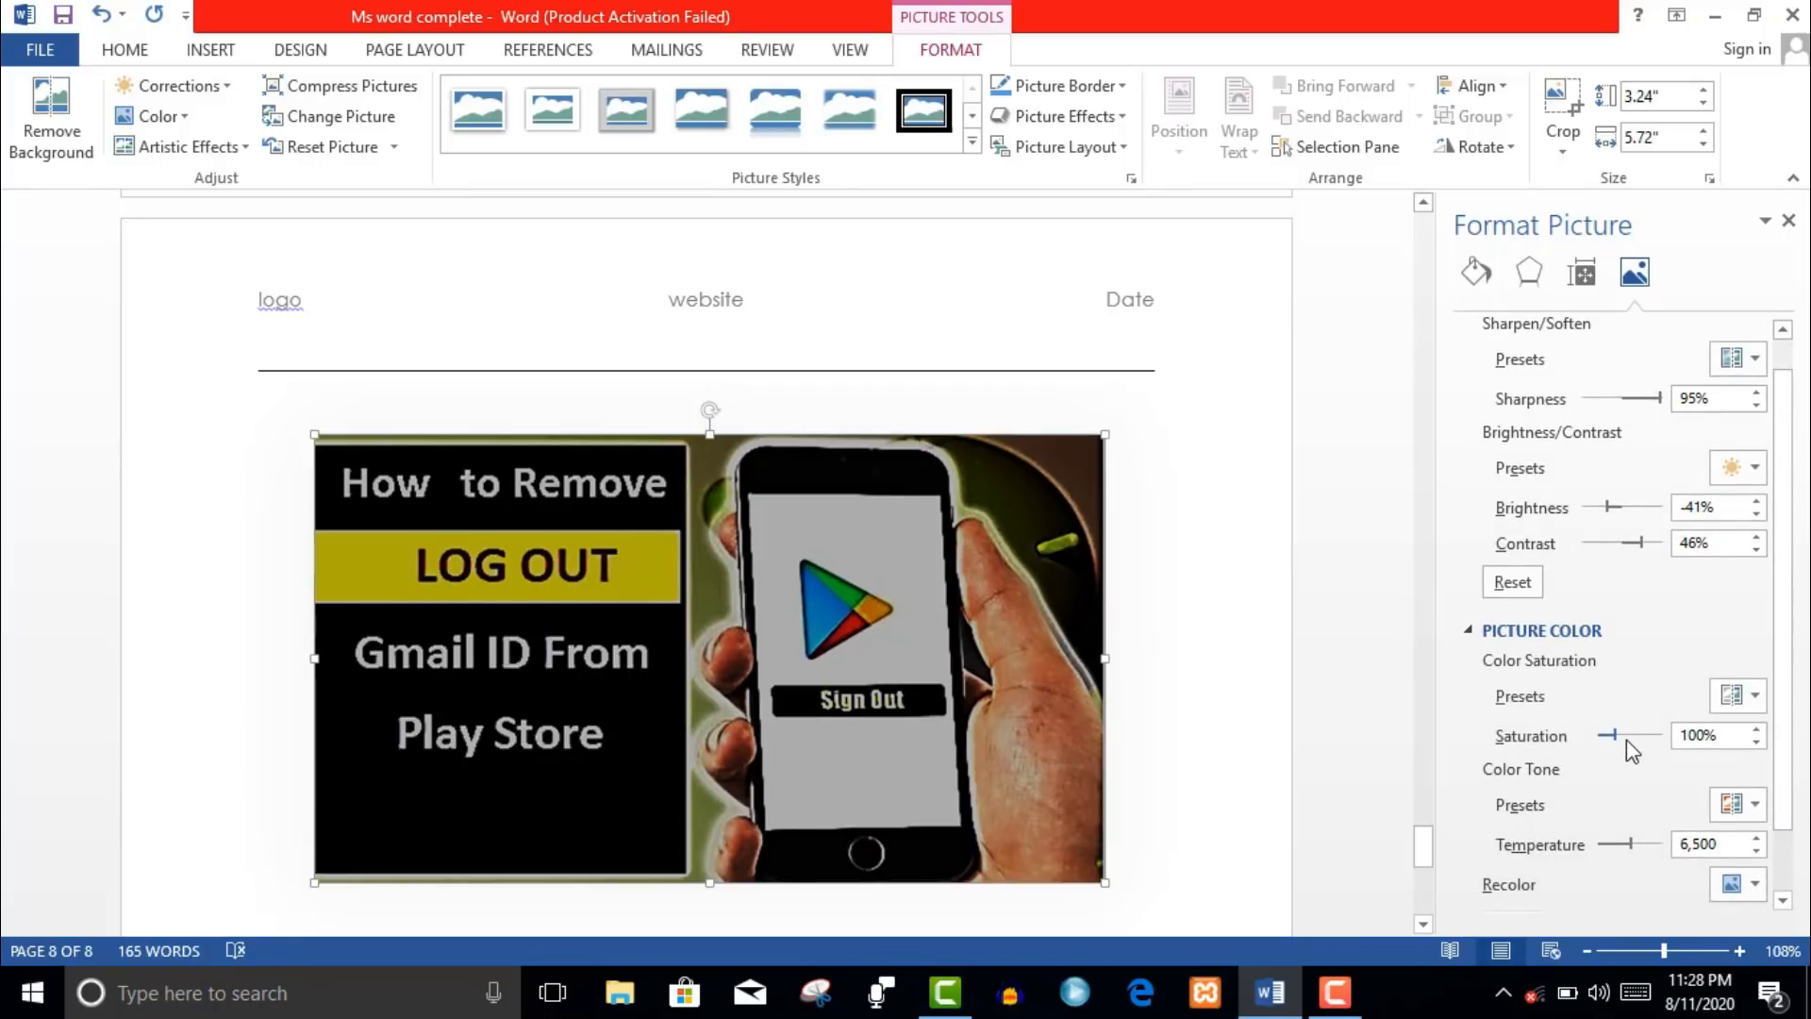
{"action": "mouse_move", "coordinate": [1615, 735]}
{"action": "left_mouse_down"}
{"action": "mouse_move", "coordinate": [1658, 738]}
{"action": "mouse_move", "coordinate": [1634, 736]}
{"action": "left_mouse_up"}
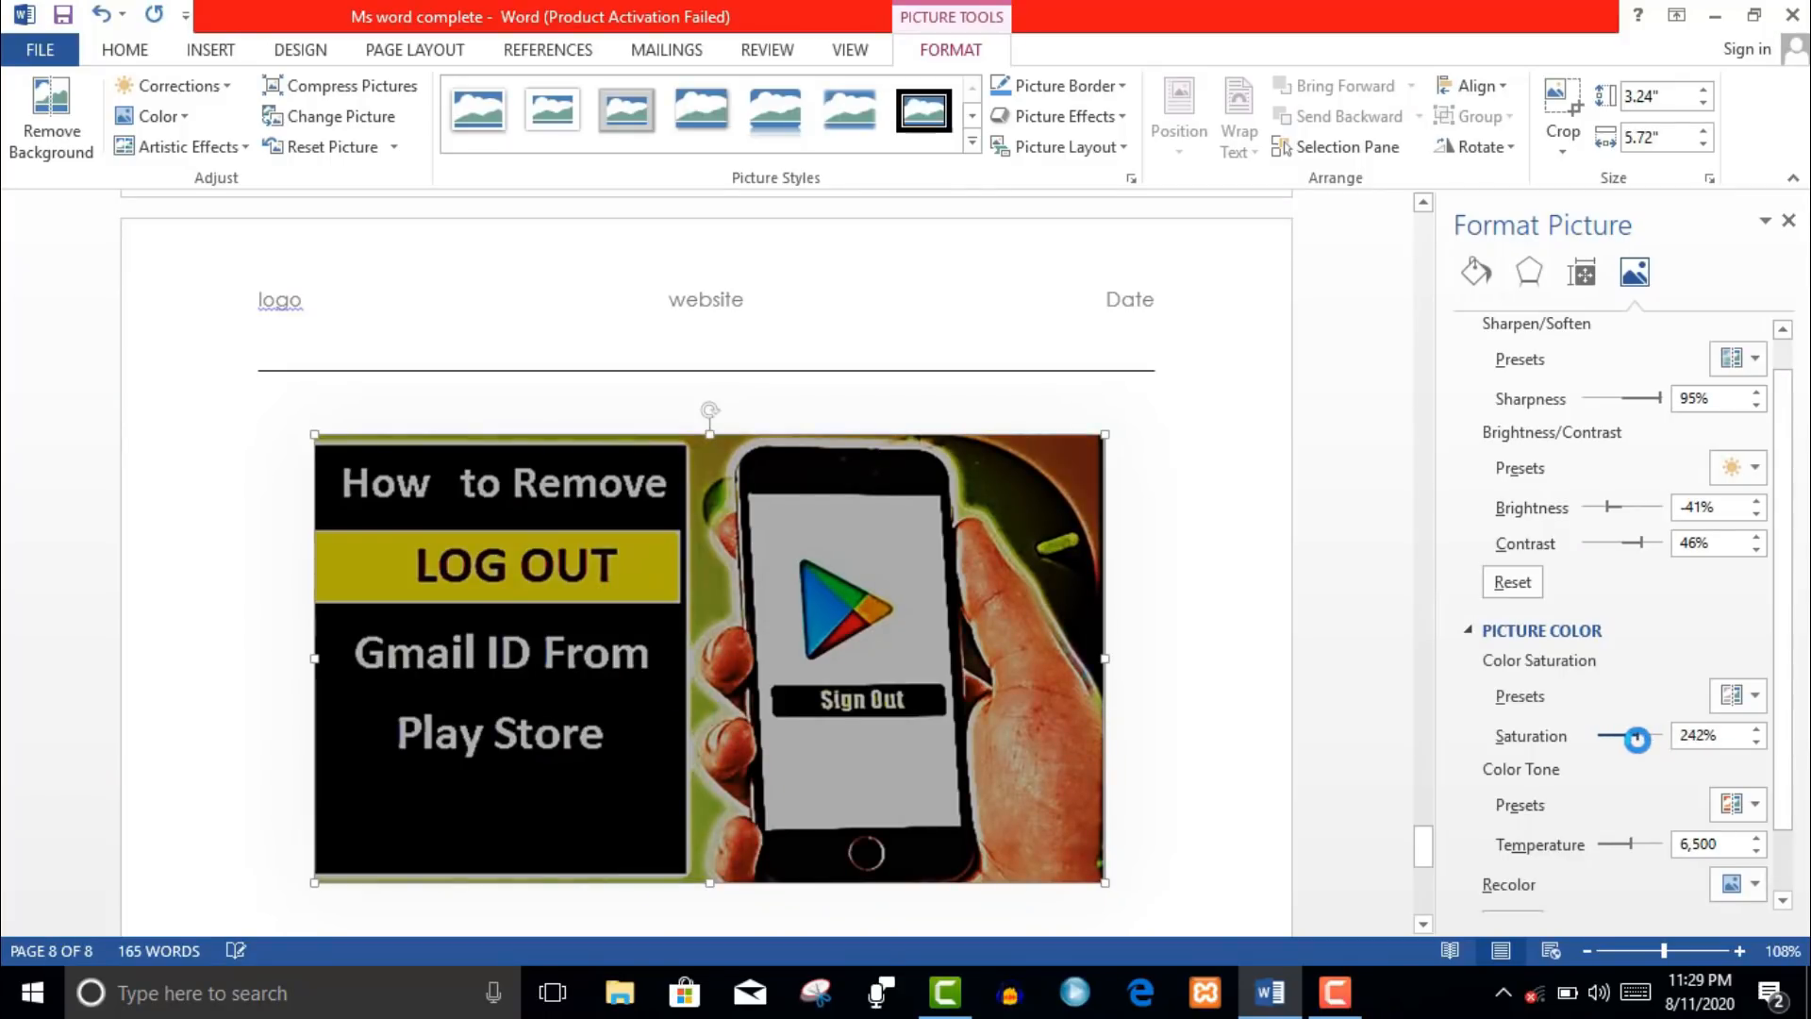
{"action": "left_click_drag", "start_coordinate": [1628, 845], "coordinate": [1669, 845]}
{"action": "scroll", "coordinate": [1789, 797], "scroll_direction": "down", "scroll_amount": 2}
{"action": "scroll", "coordinate": [1786, 892], "scroll_direction": "up", "scroll_amount": 3}
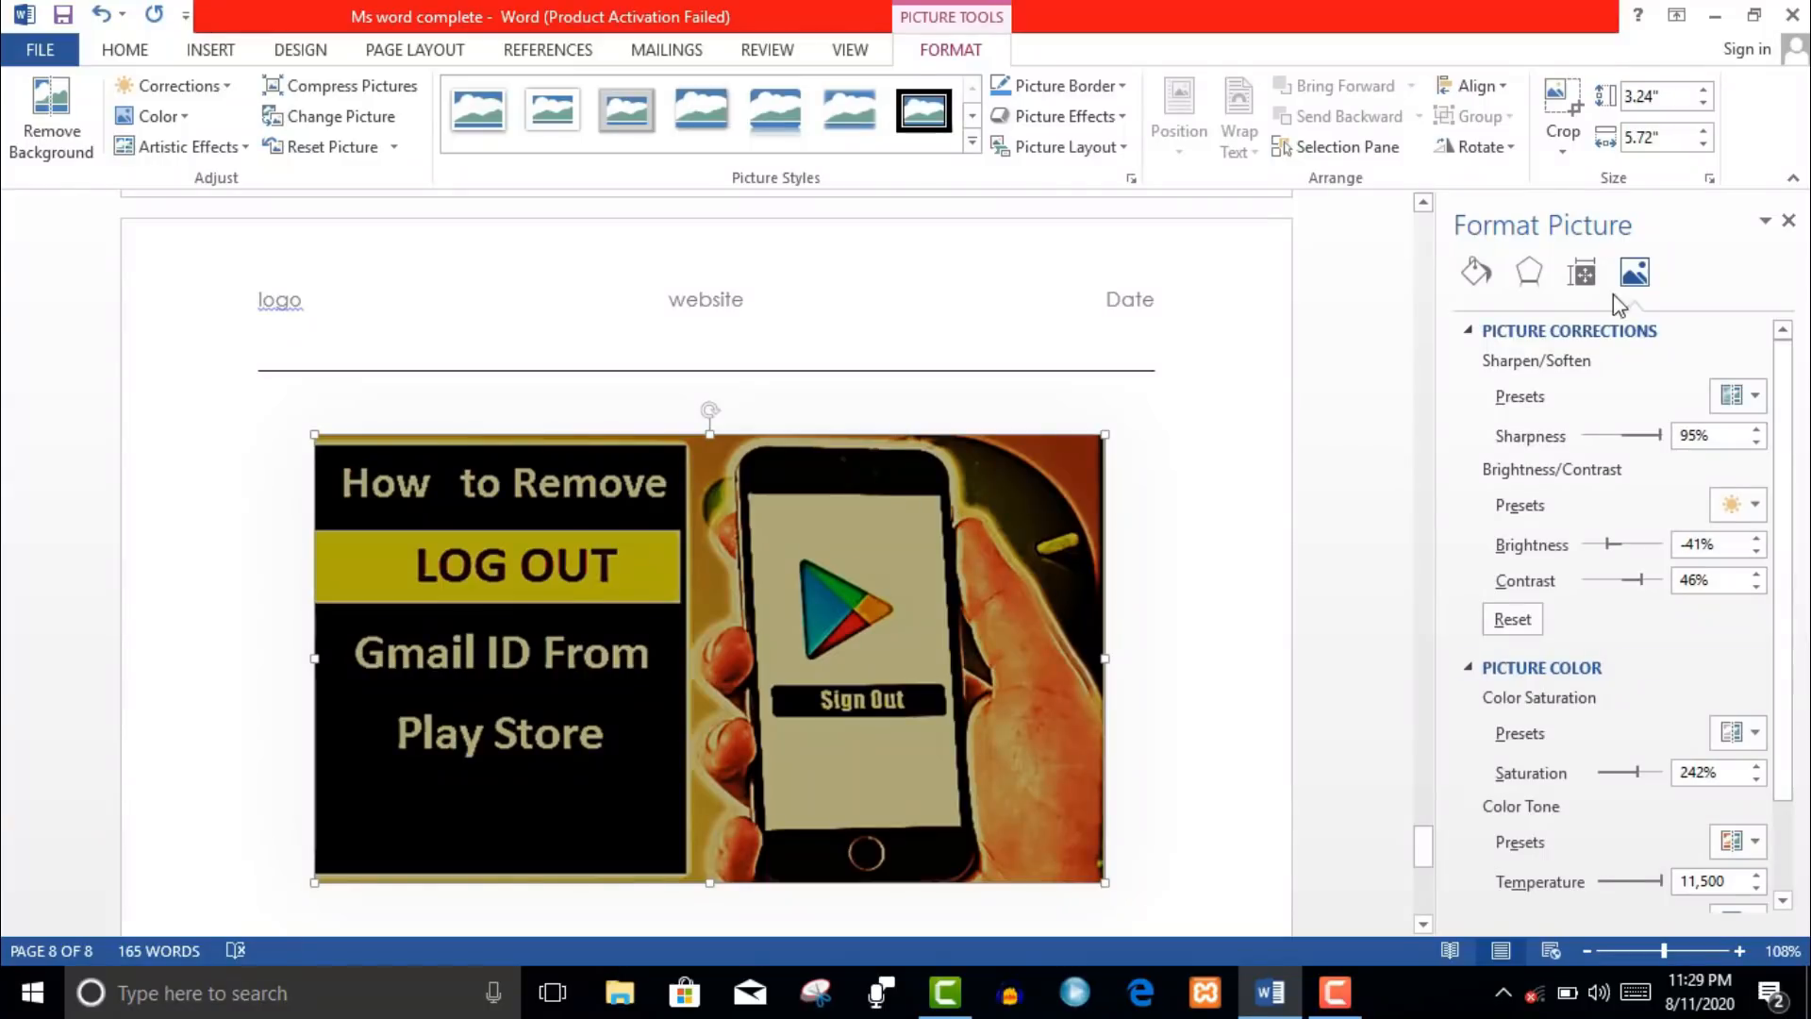
{"action": "left_click", "coordinate": [1587, 274]}
{"action": "left_click", "coordinate": [1529, 272]}
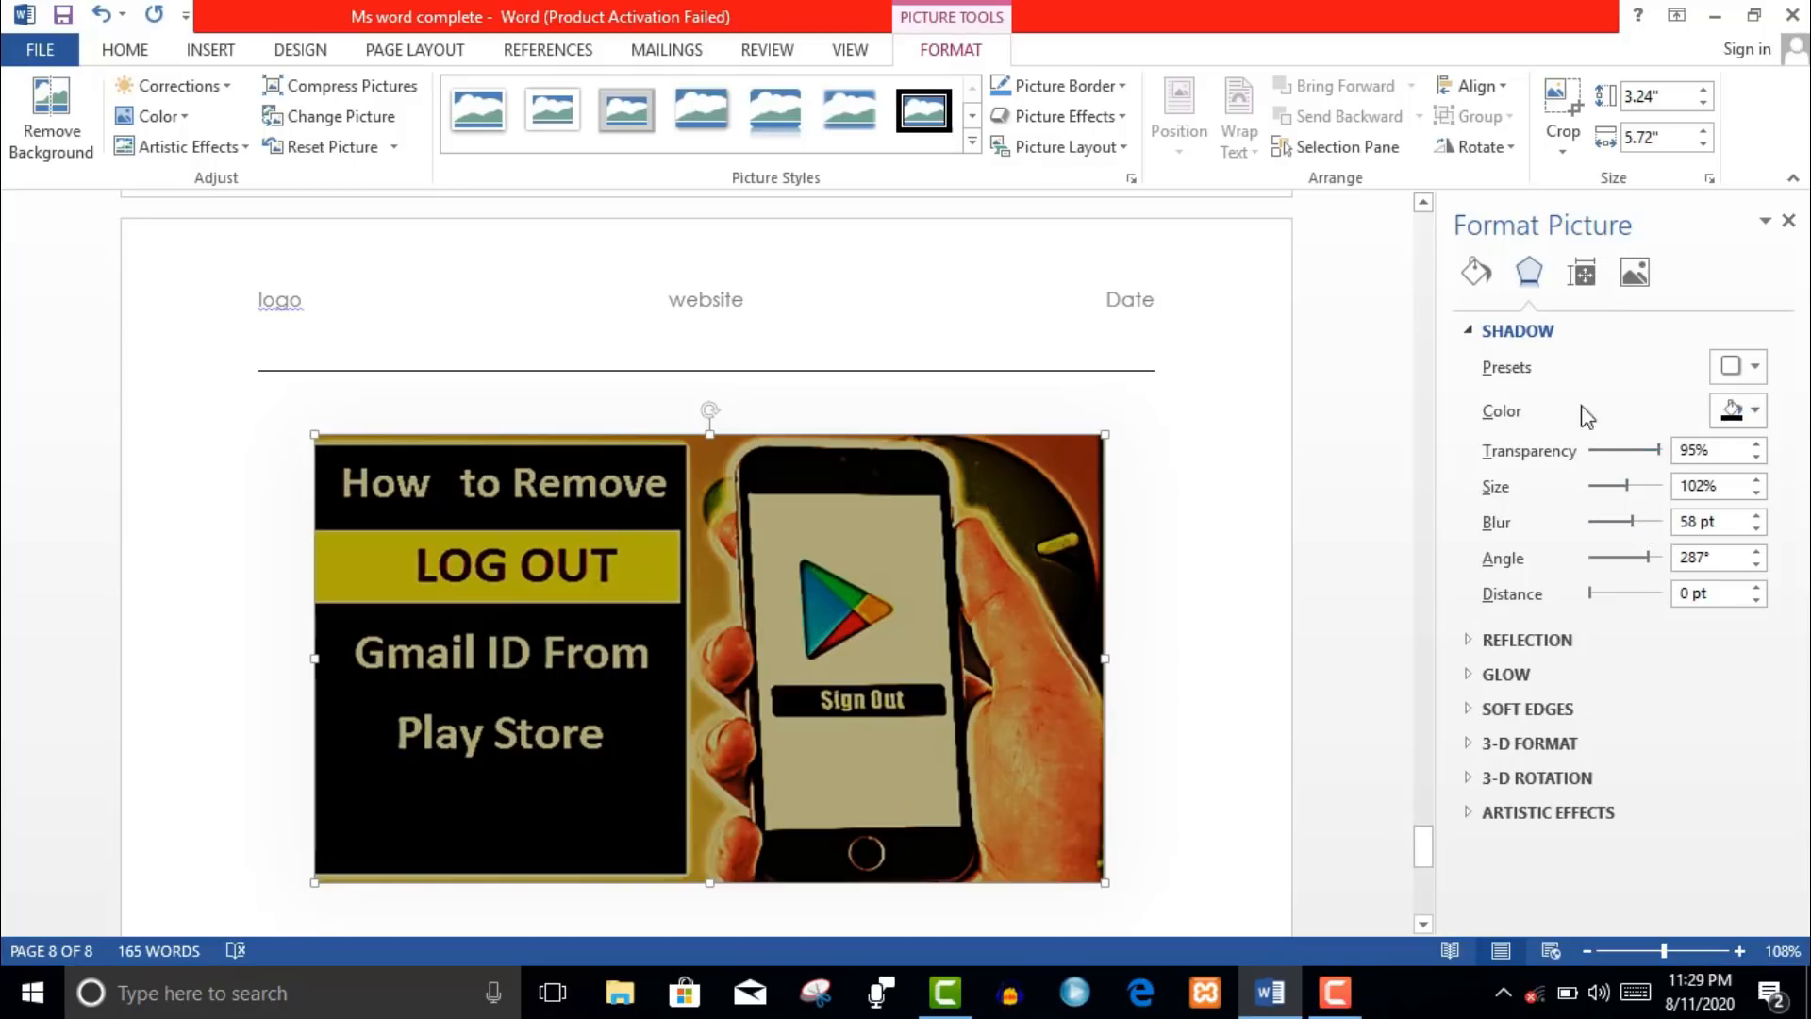
- Apply a picture or texture fill to the Play Store picture
{"action": "left_click", "coordinate": [1478, 272]}
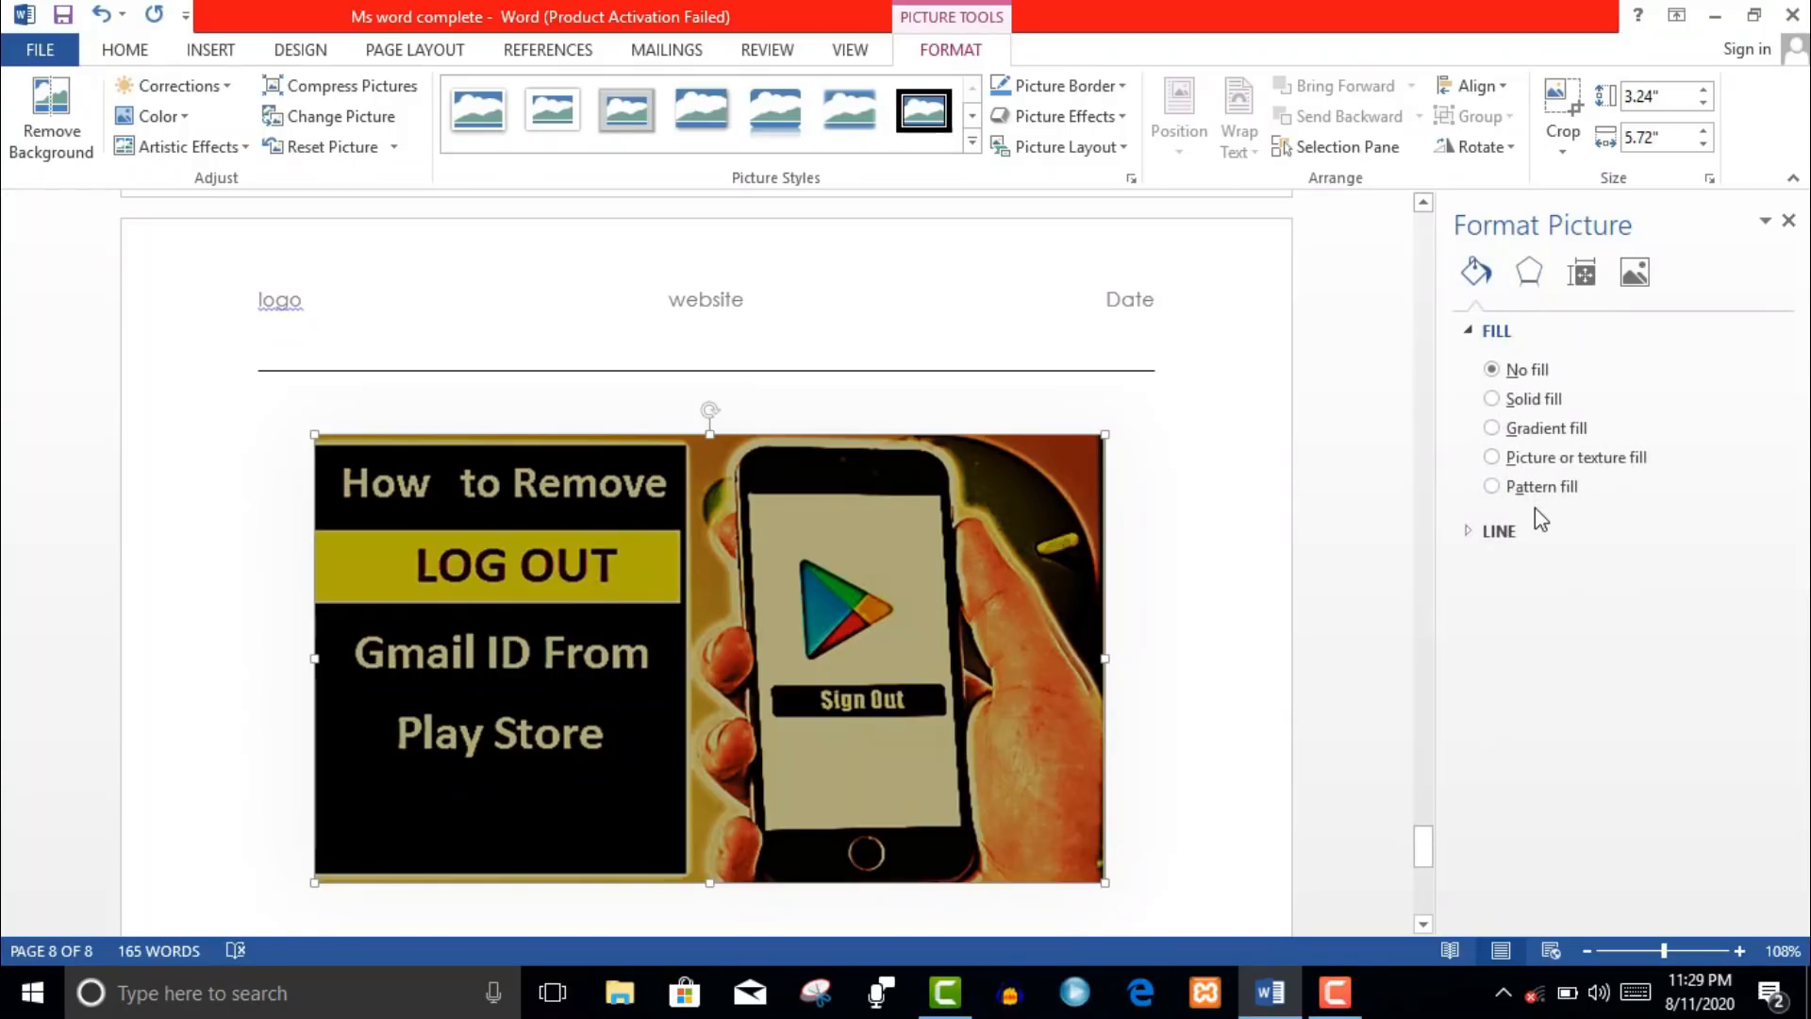
{"action": "left_click", "coordinate": [1536, 461]}
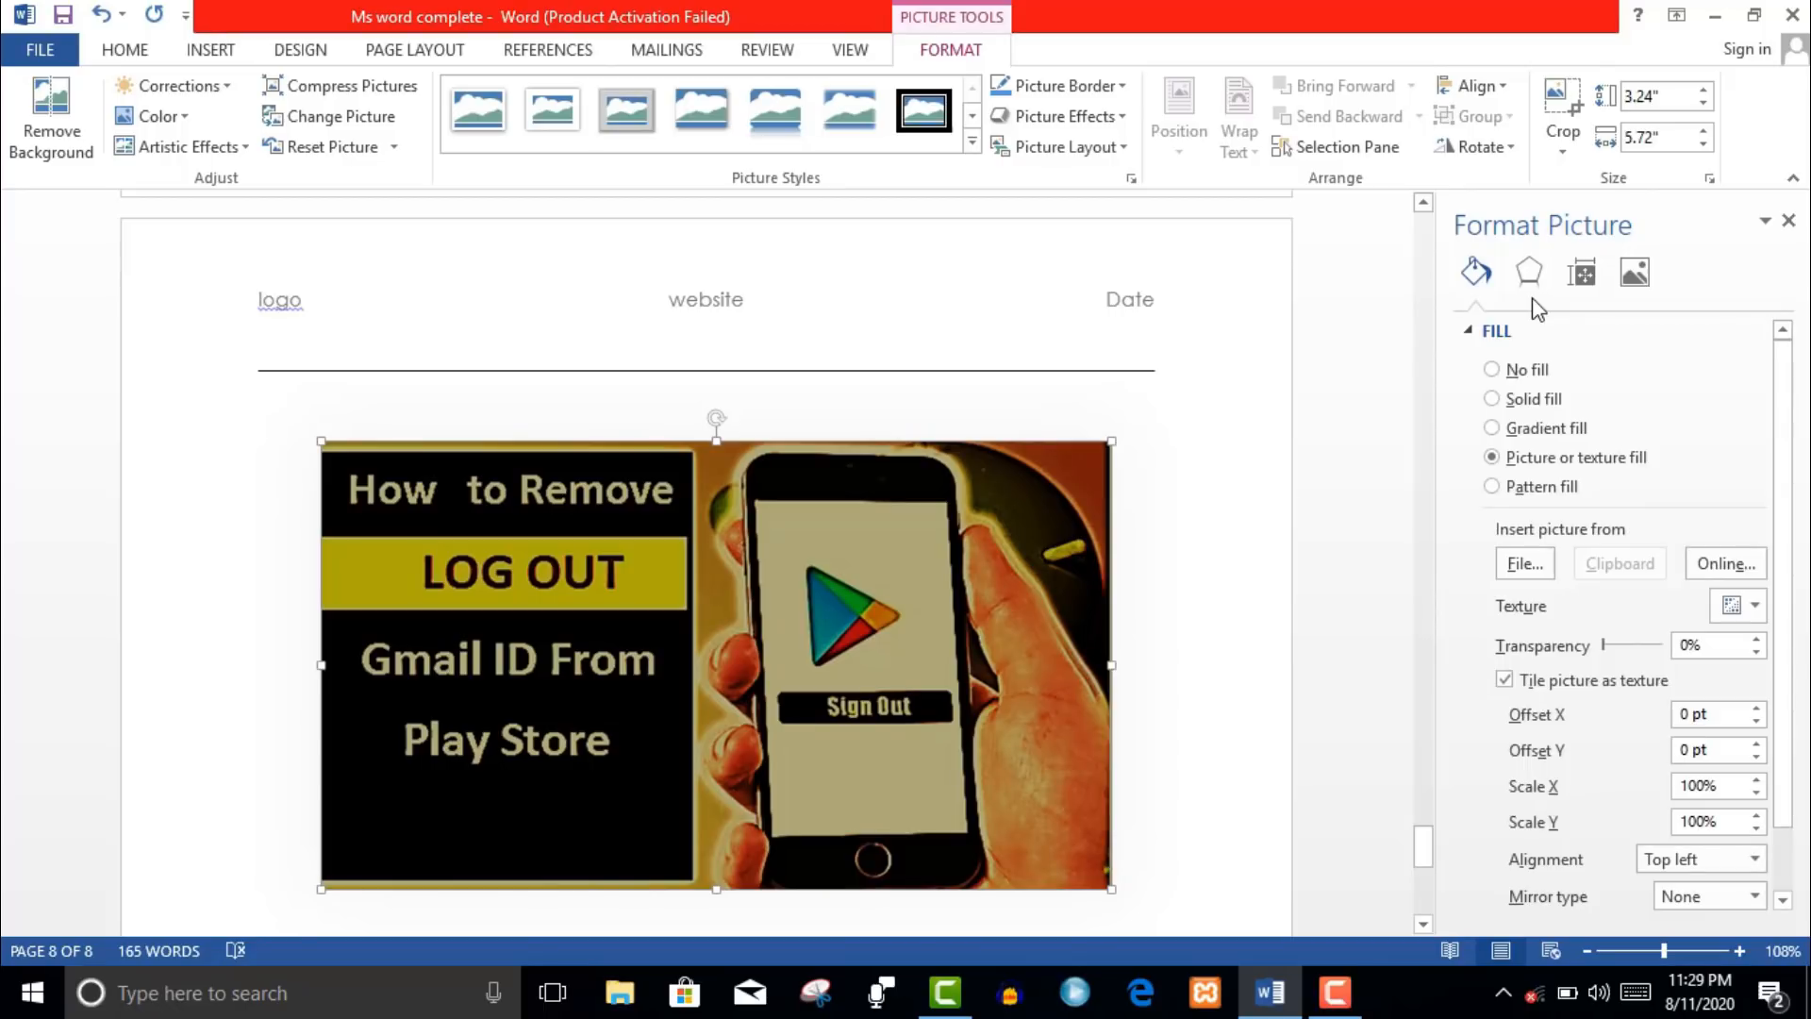
{"action": "left_click", "coordinate": [1635, 274]}
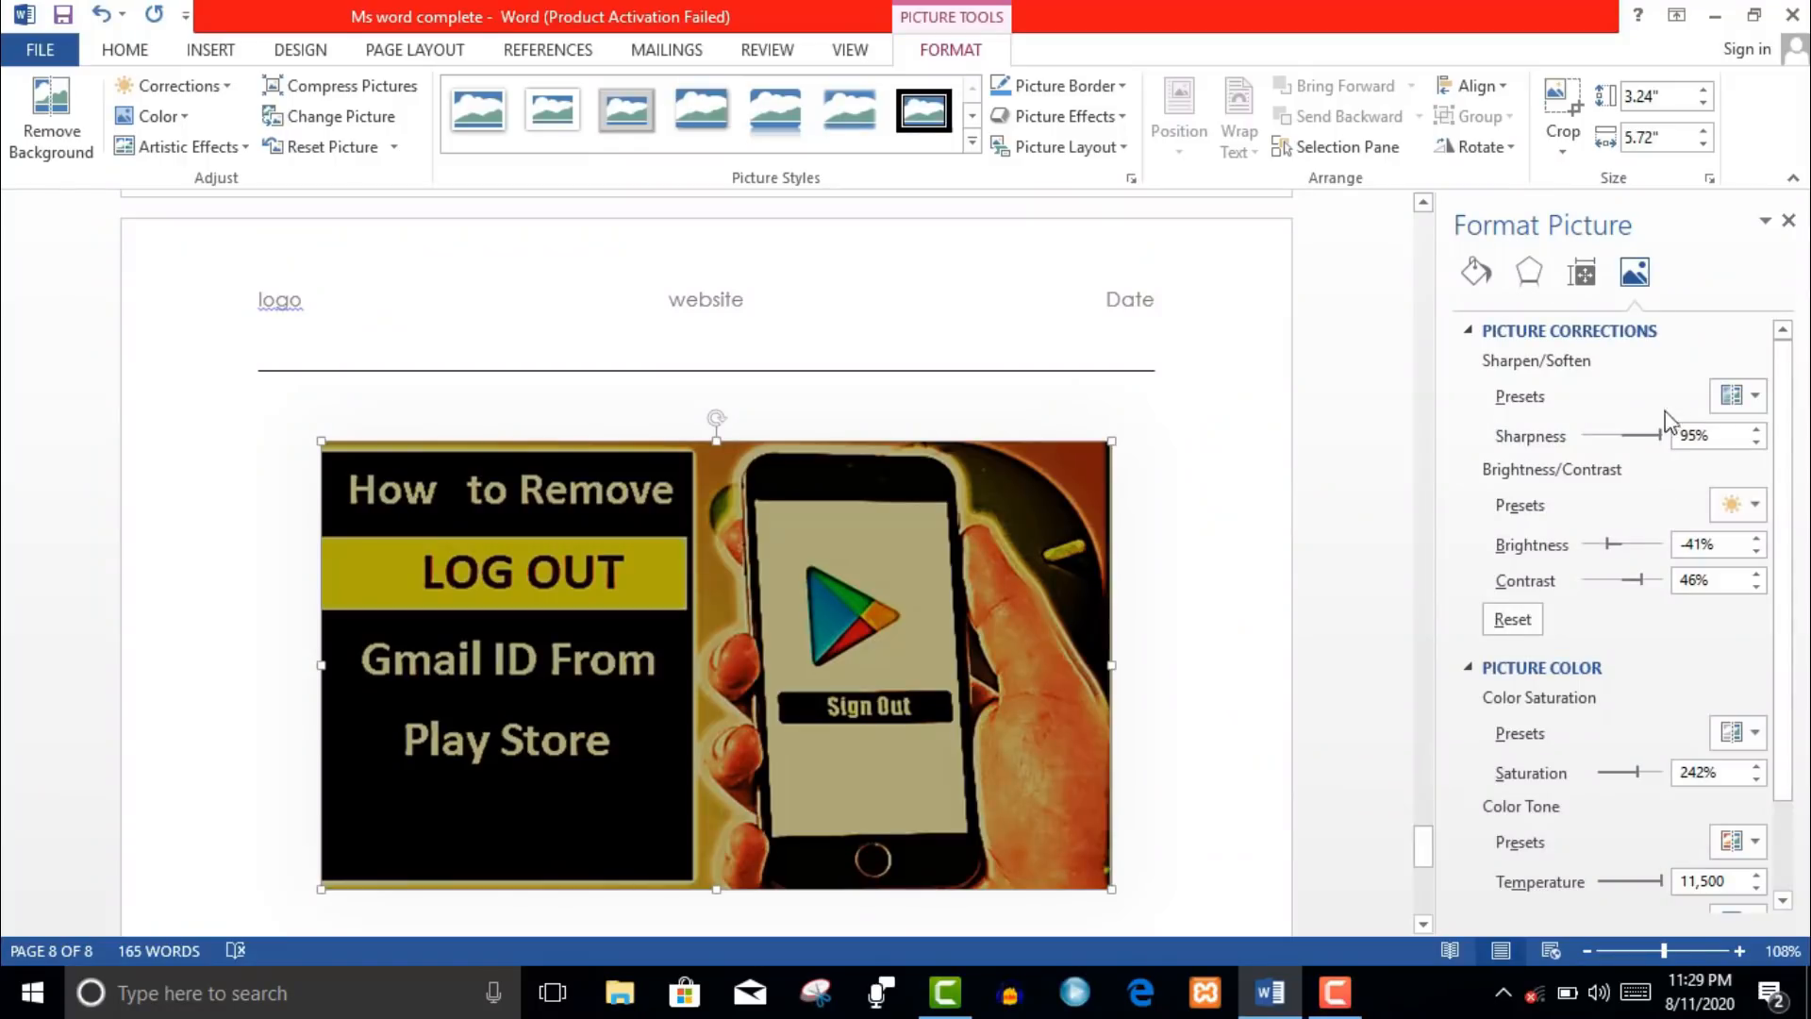
- Raise the picture's sharpness to 100% and open the Print page for Microsoft Print to PDF
{"action": "left_click_drag", "start_coordinate": [1662, 436], "coordinate": [1706, 469]}
{"action": "left_click", "coordinate": [1789, 225]}
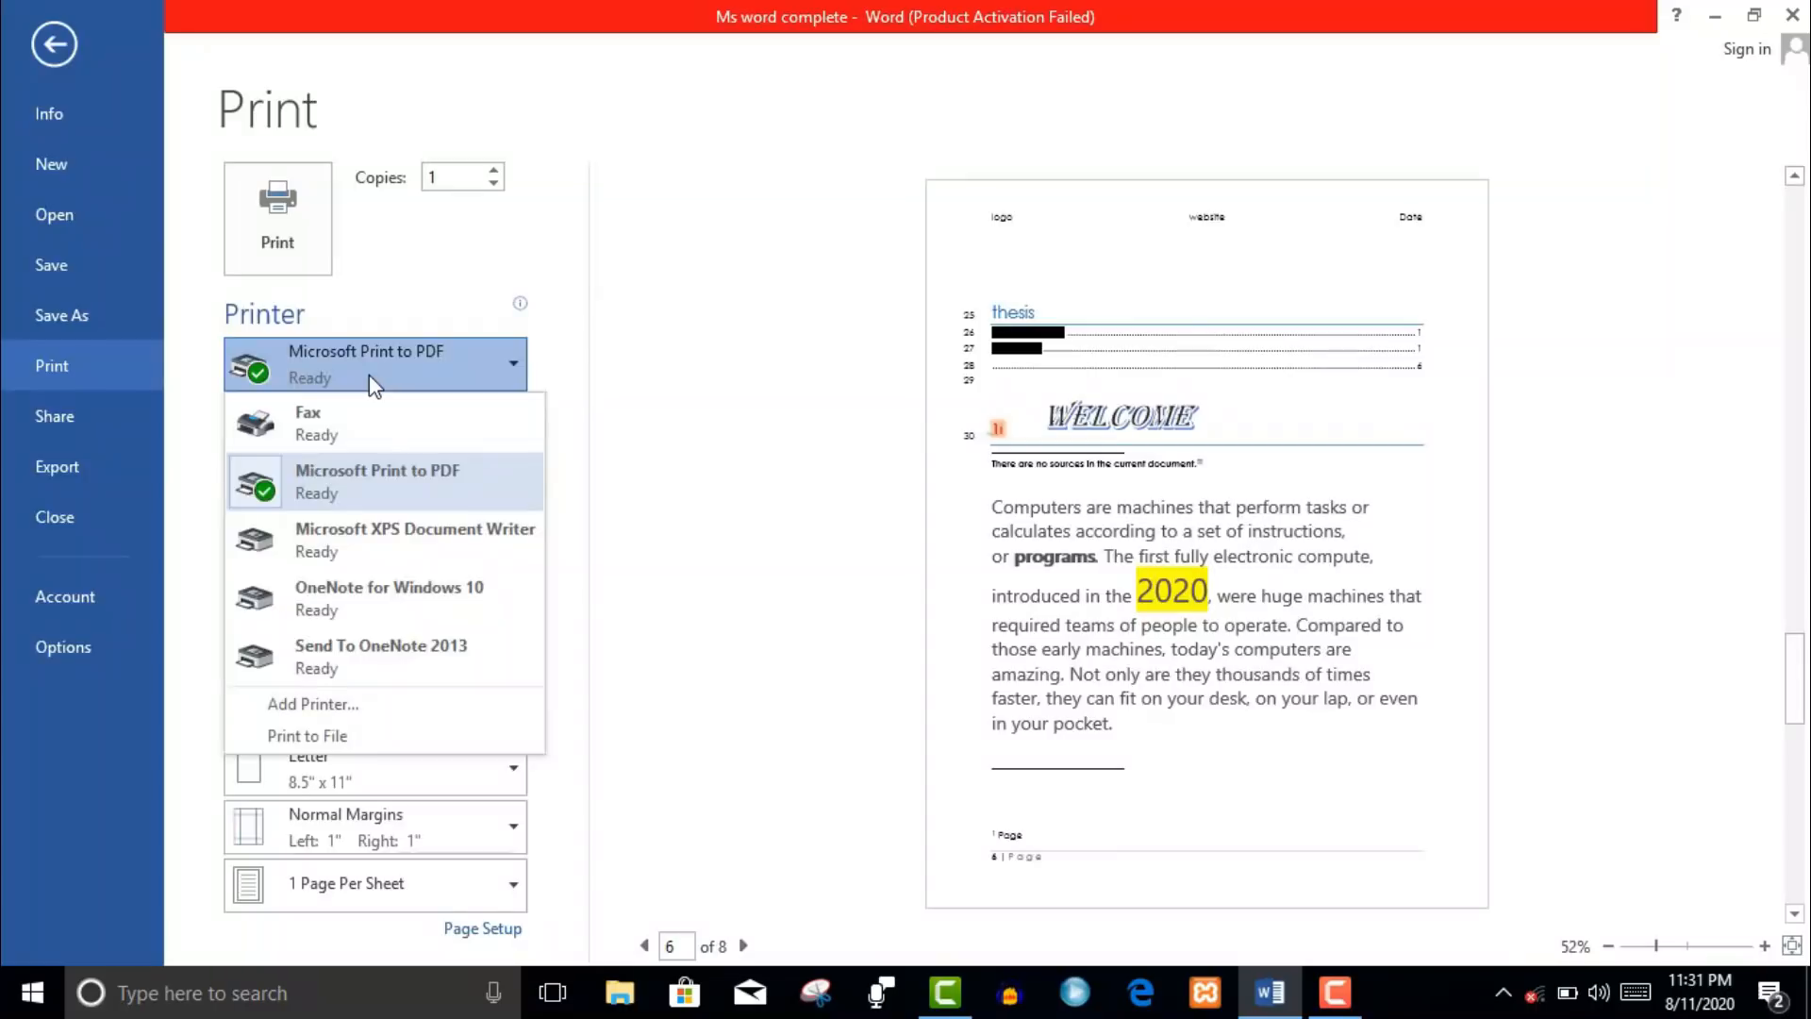
{"action": "left_click", "coordinate": [370, 375]}
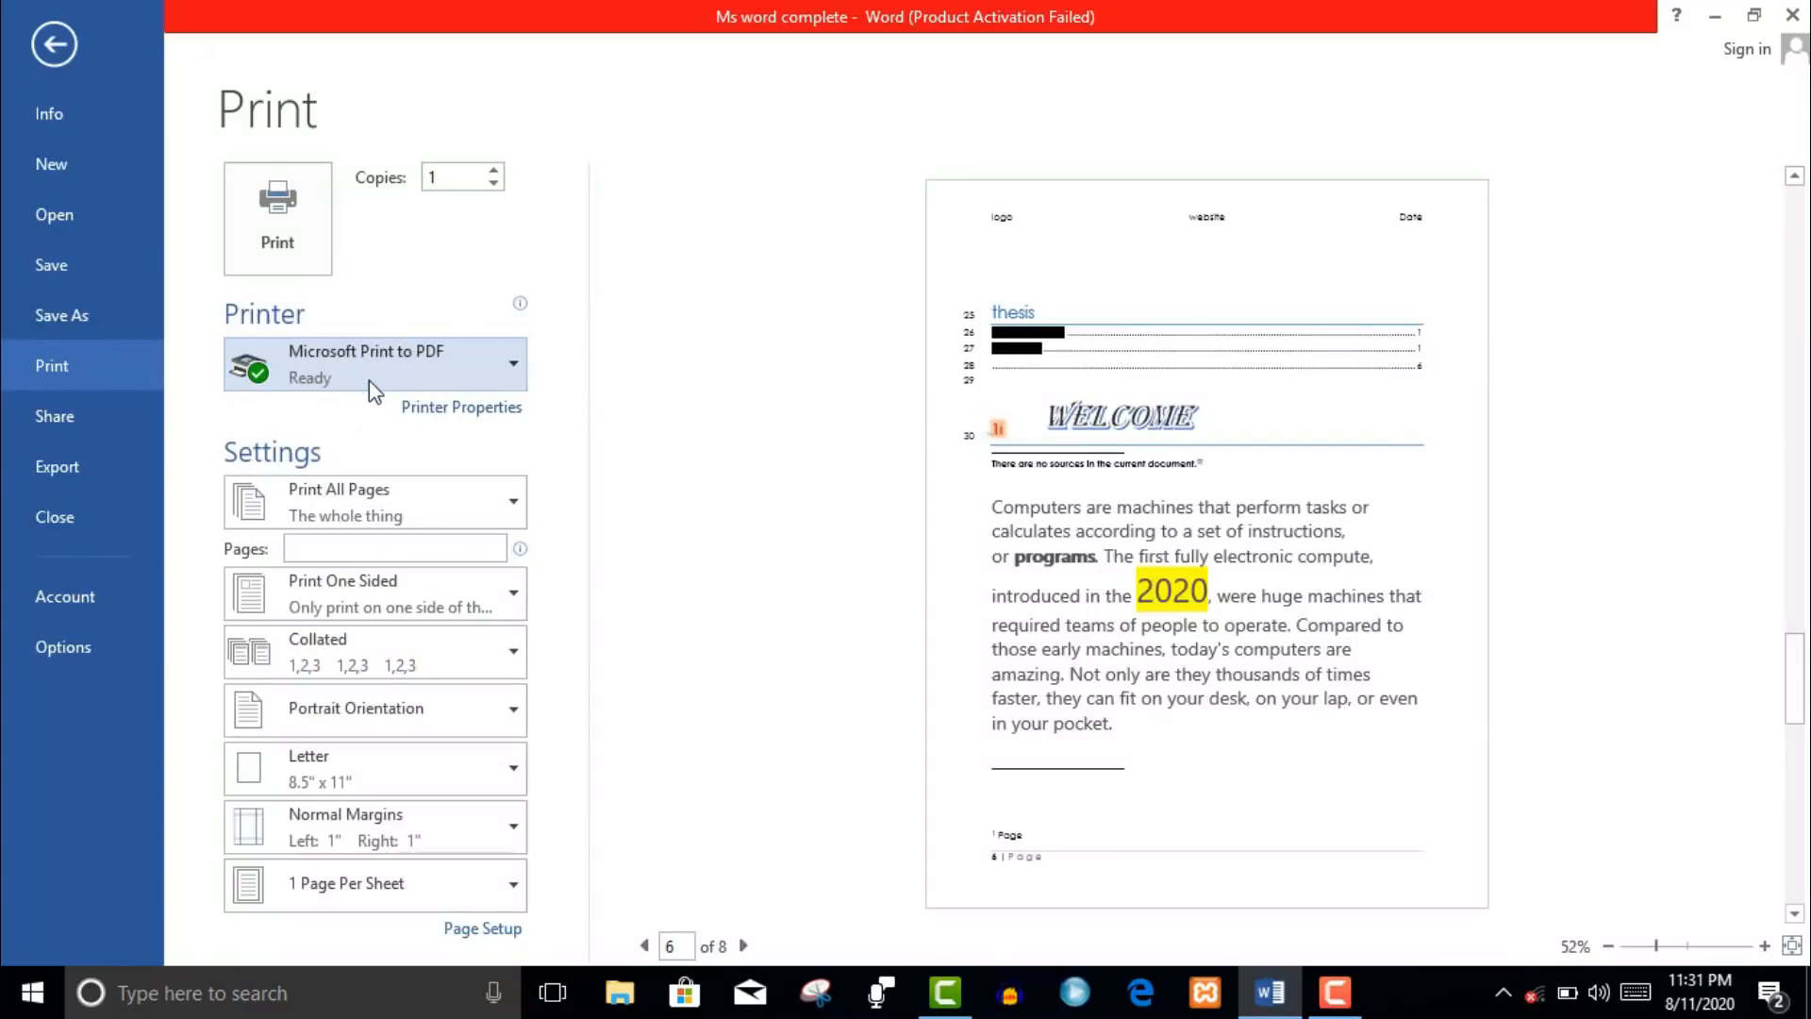
- Review the print settings, keeping all pages selected for printing
{"action": "left_click", "coordinate": [415, 511]}
{"action": "left_click", "coordinate": [416, 511]}
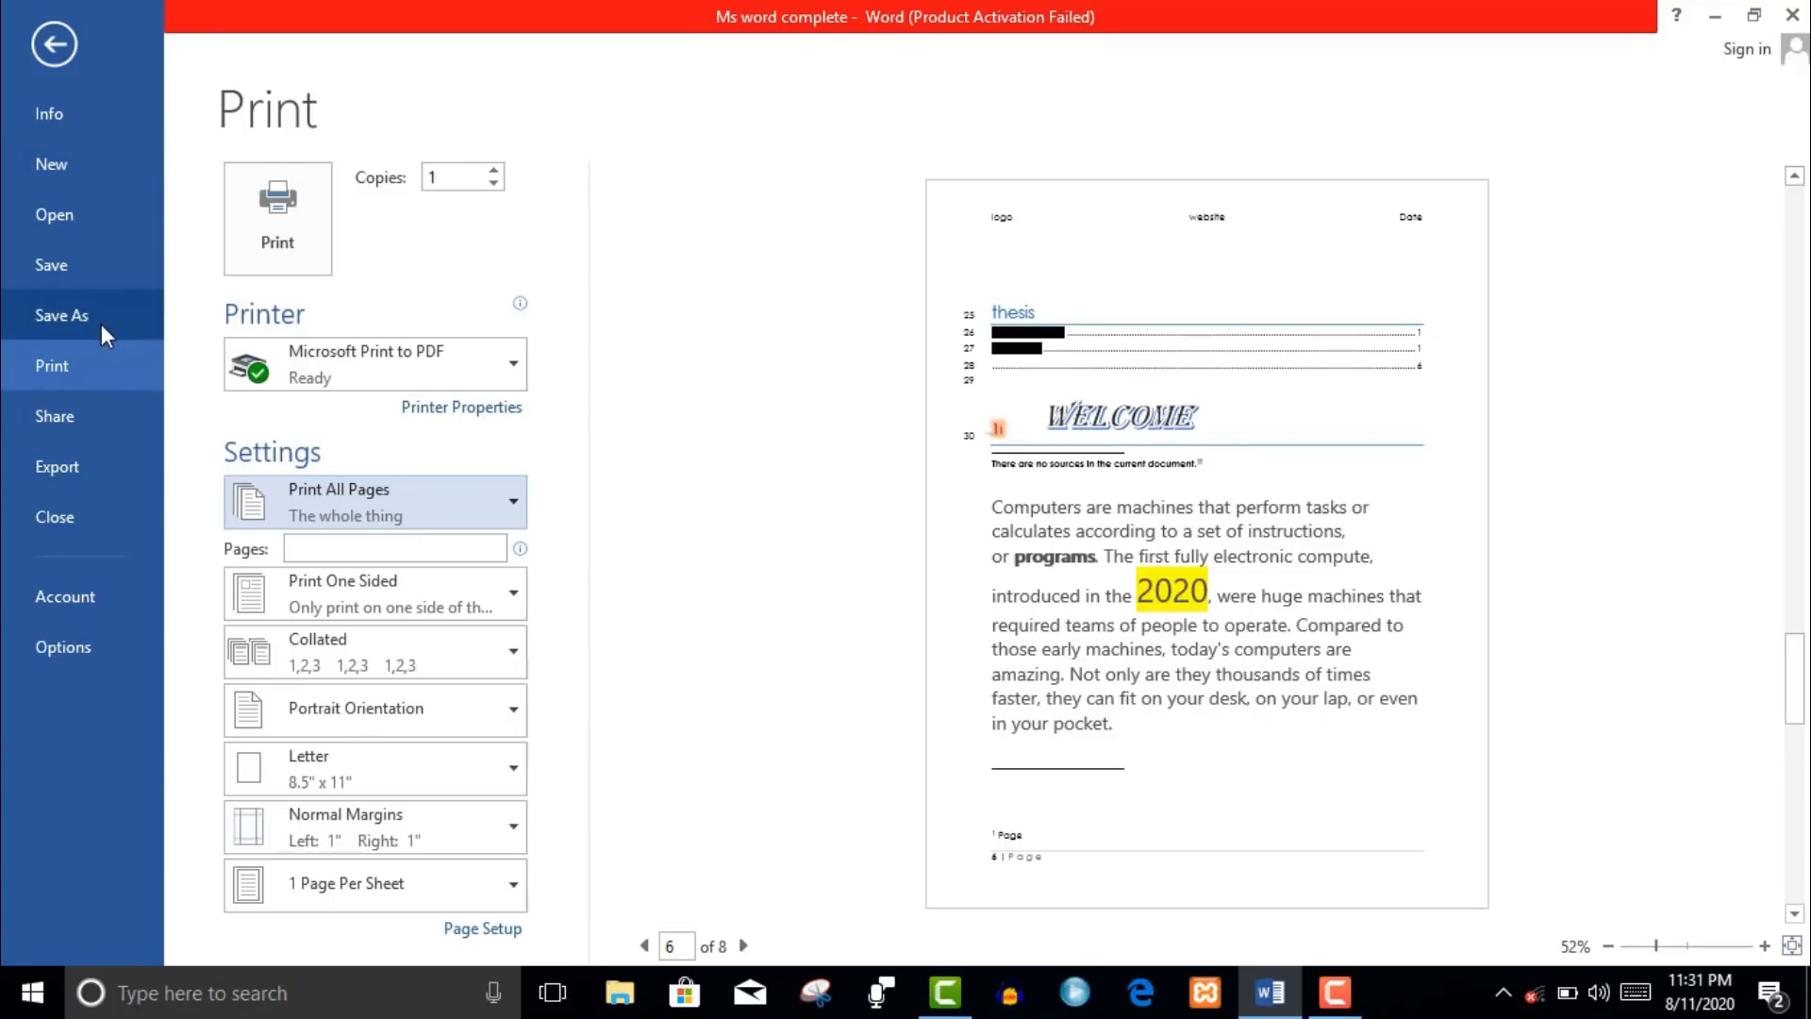
{"action": "left_click", "coordinate": [87, 271]}
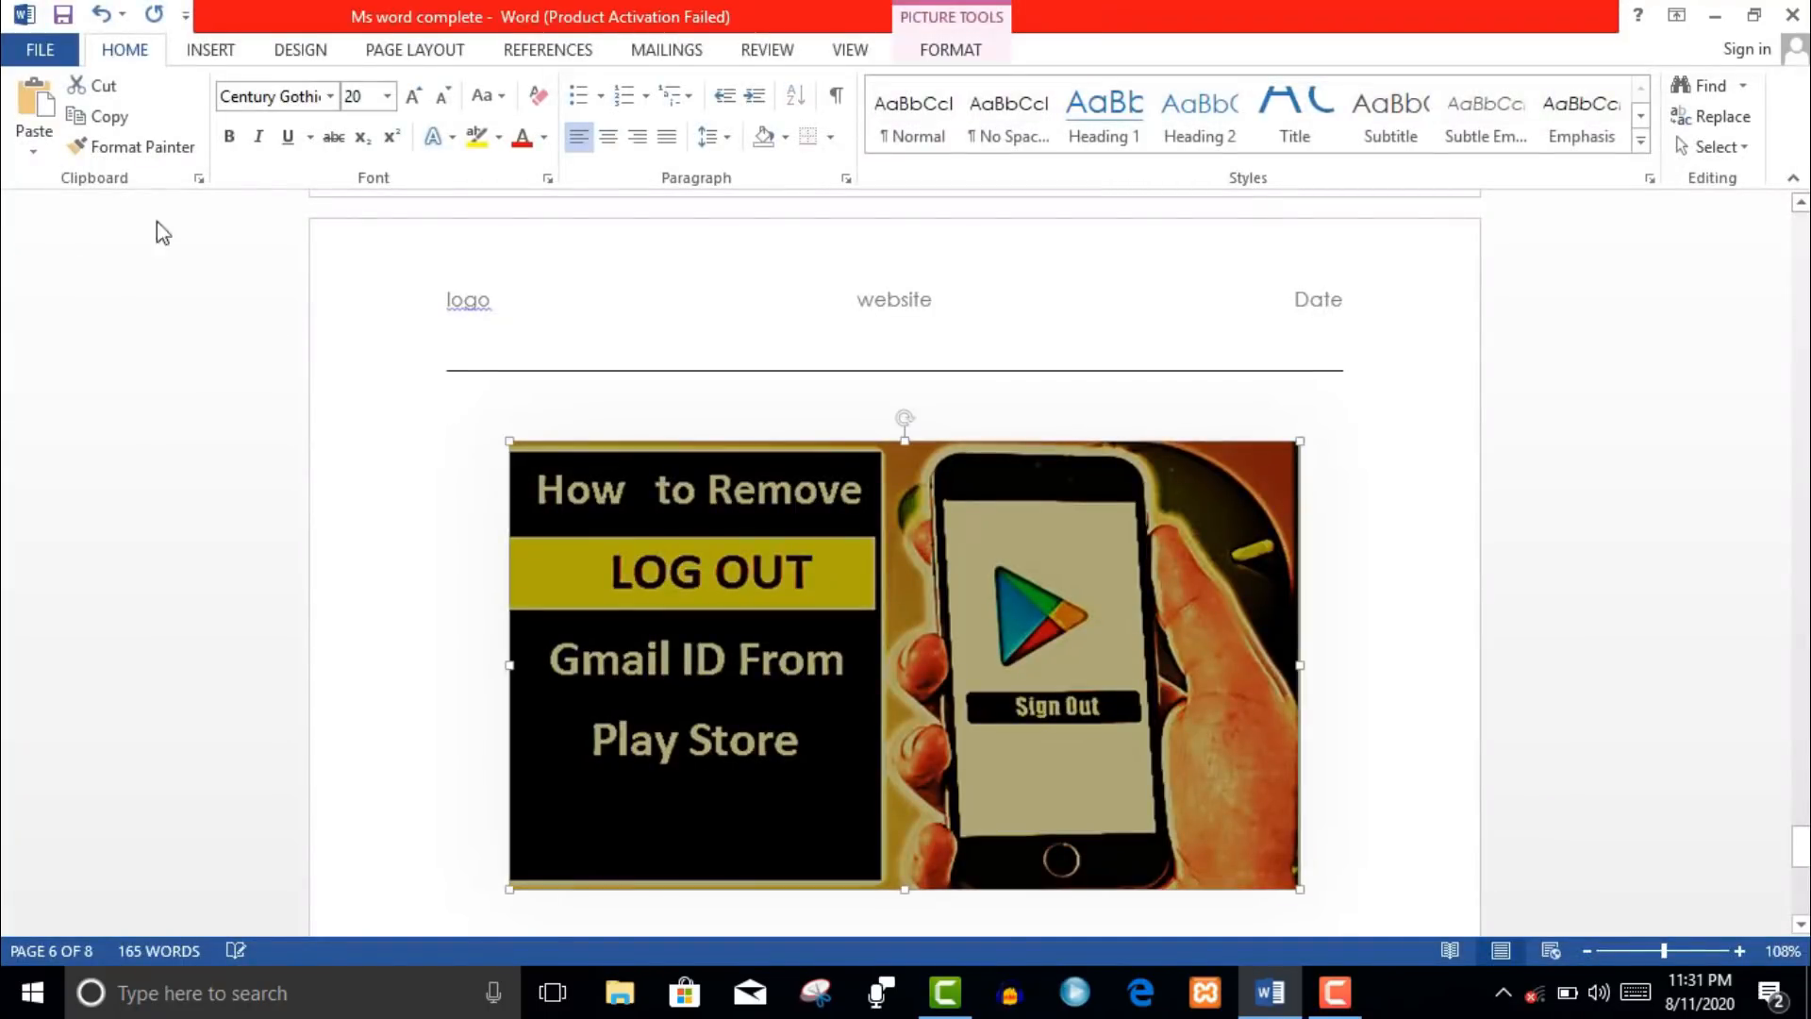
{"action": "left_click", "coordinate": [39, 49]}
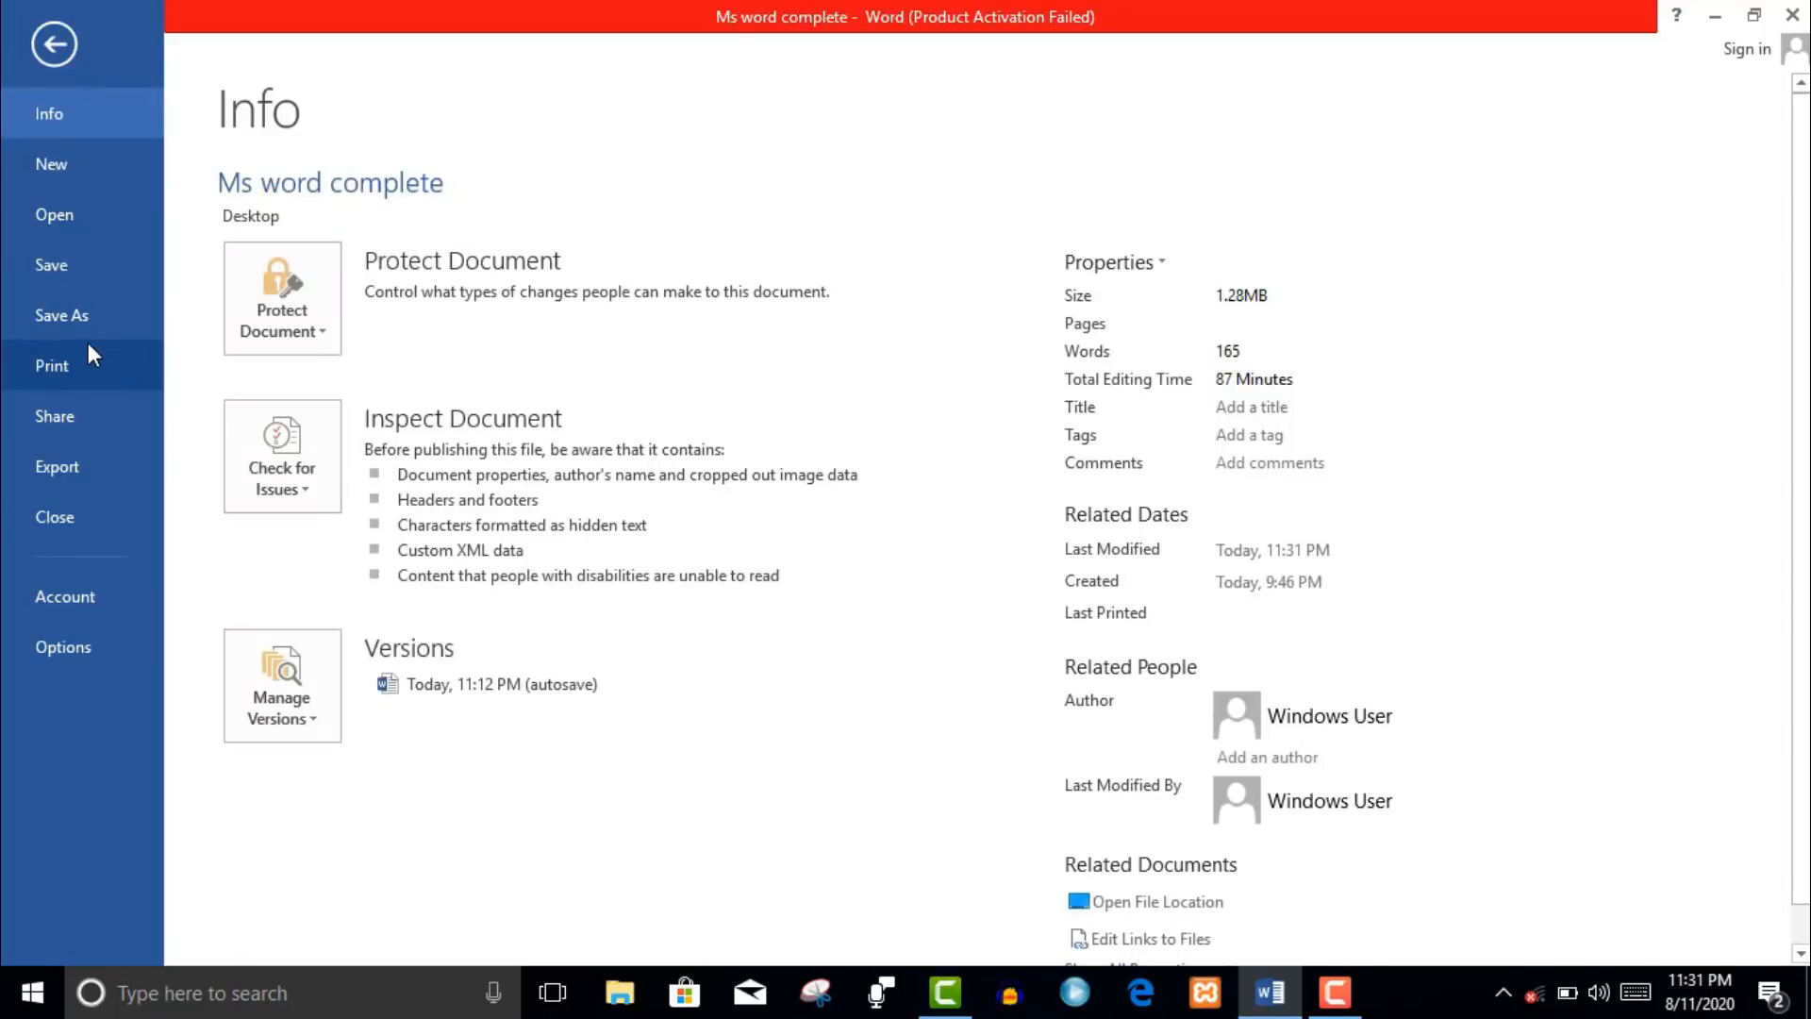
{"action": "left_click", "coordinate": [88, 343]}
- Save a copy to the Desktop as PDF named 'Ms word complete 1'
{"action": "left_click", "coordinate": [82, 324]}
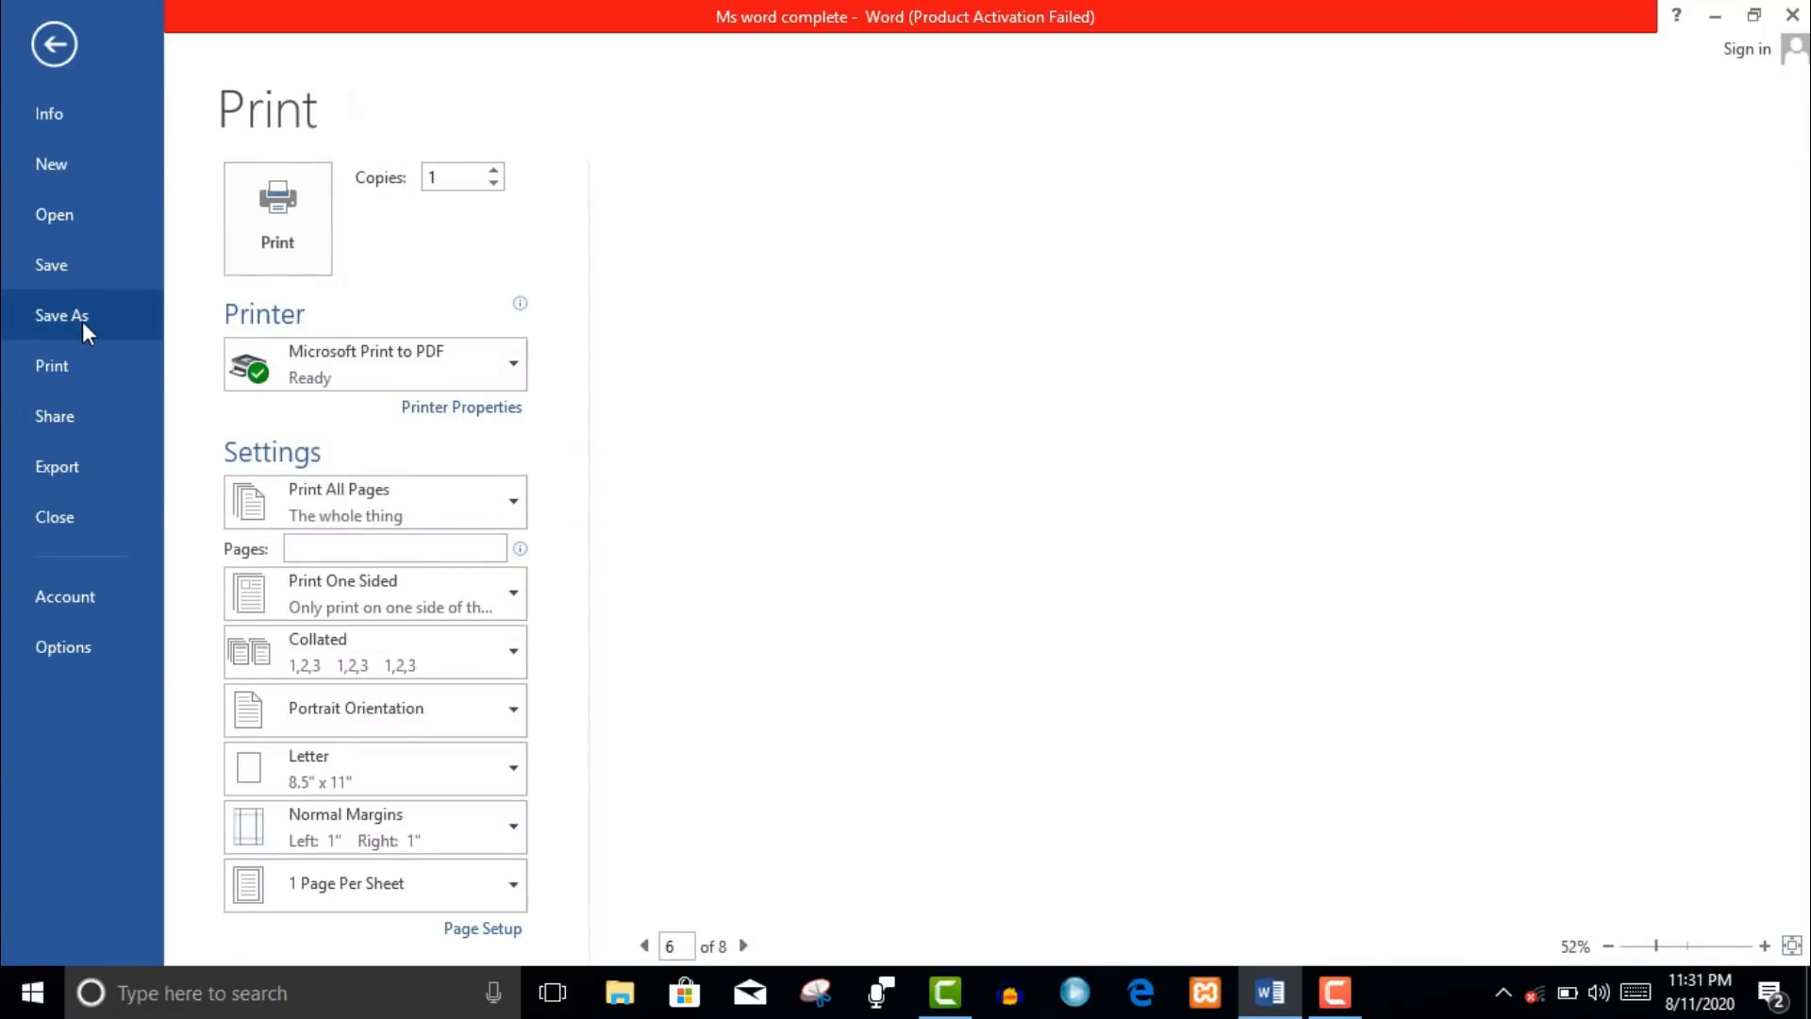
{"action": "left_click", "coordinate": [715, 741]}
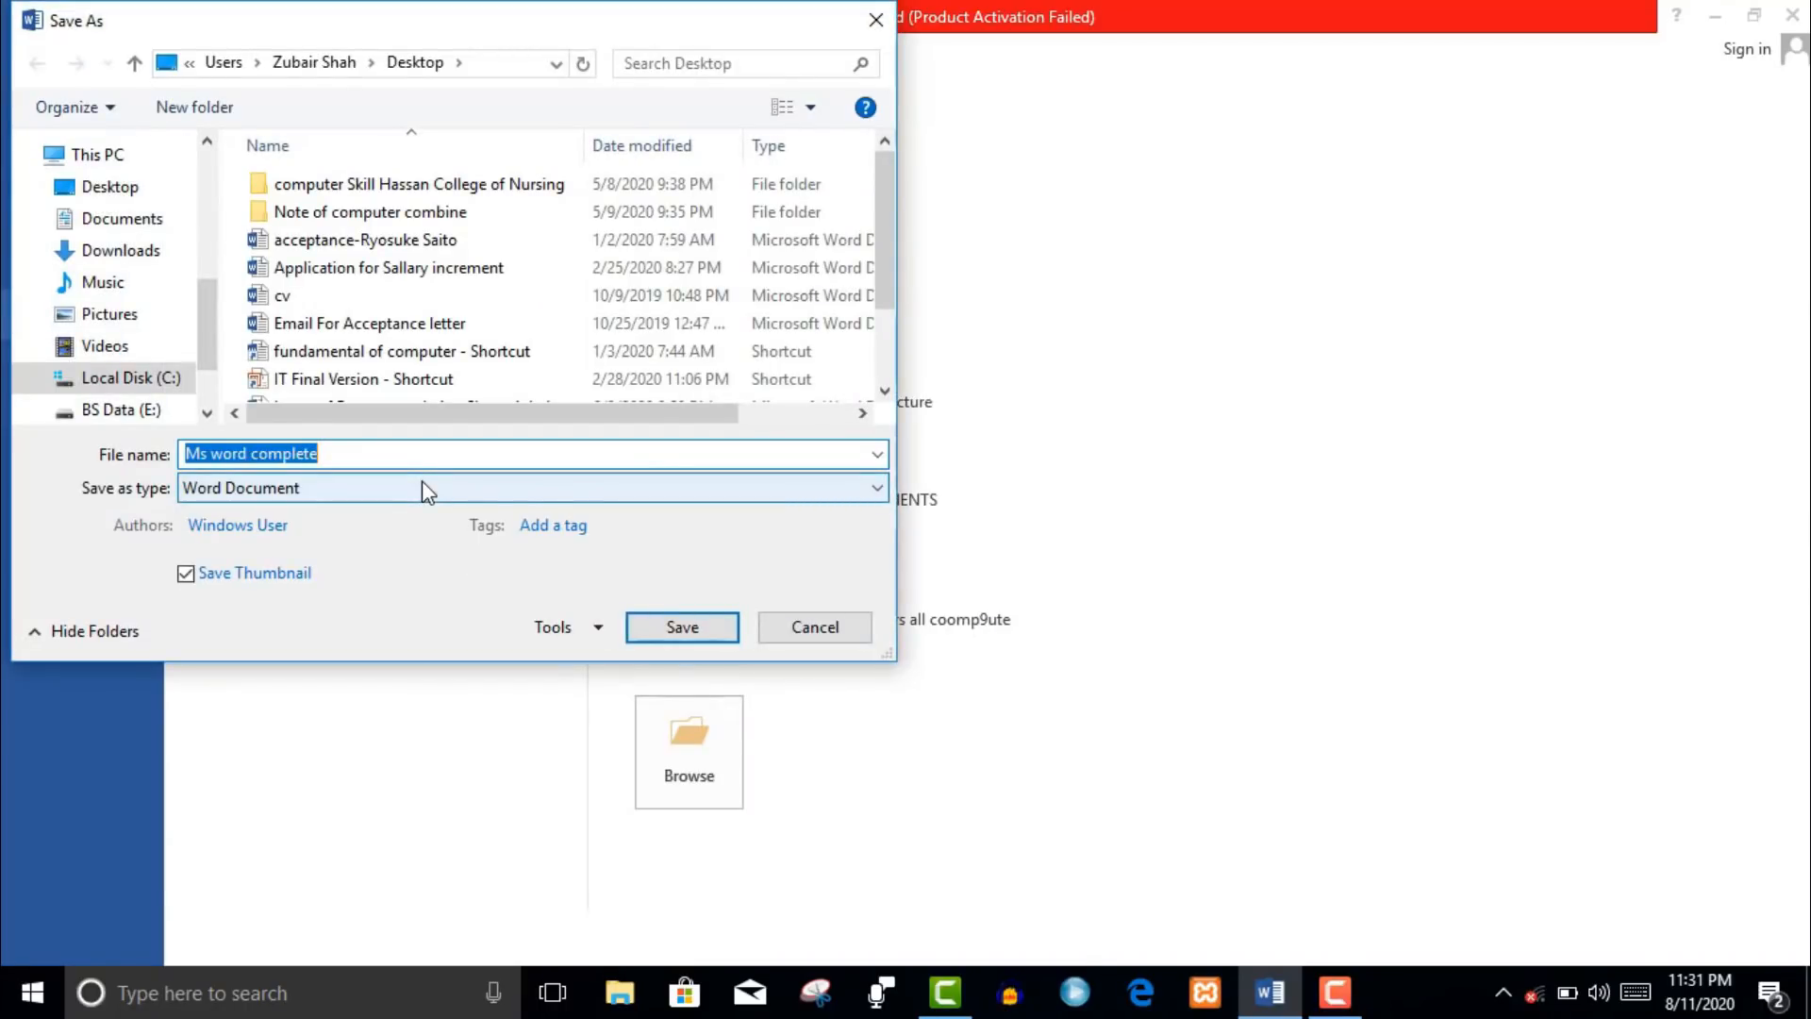
{"action": "key", "text": "End"}
{"action": "key", "text": "BackSpace"}
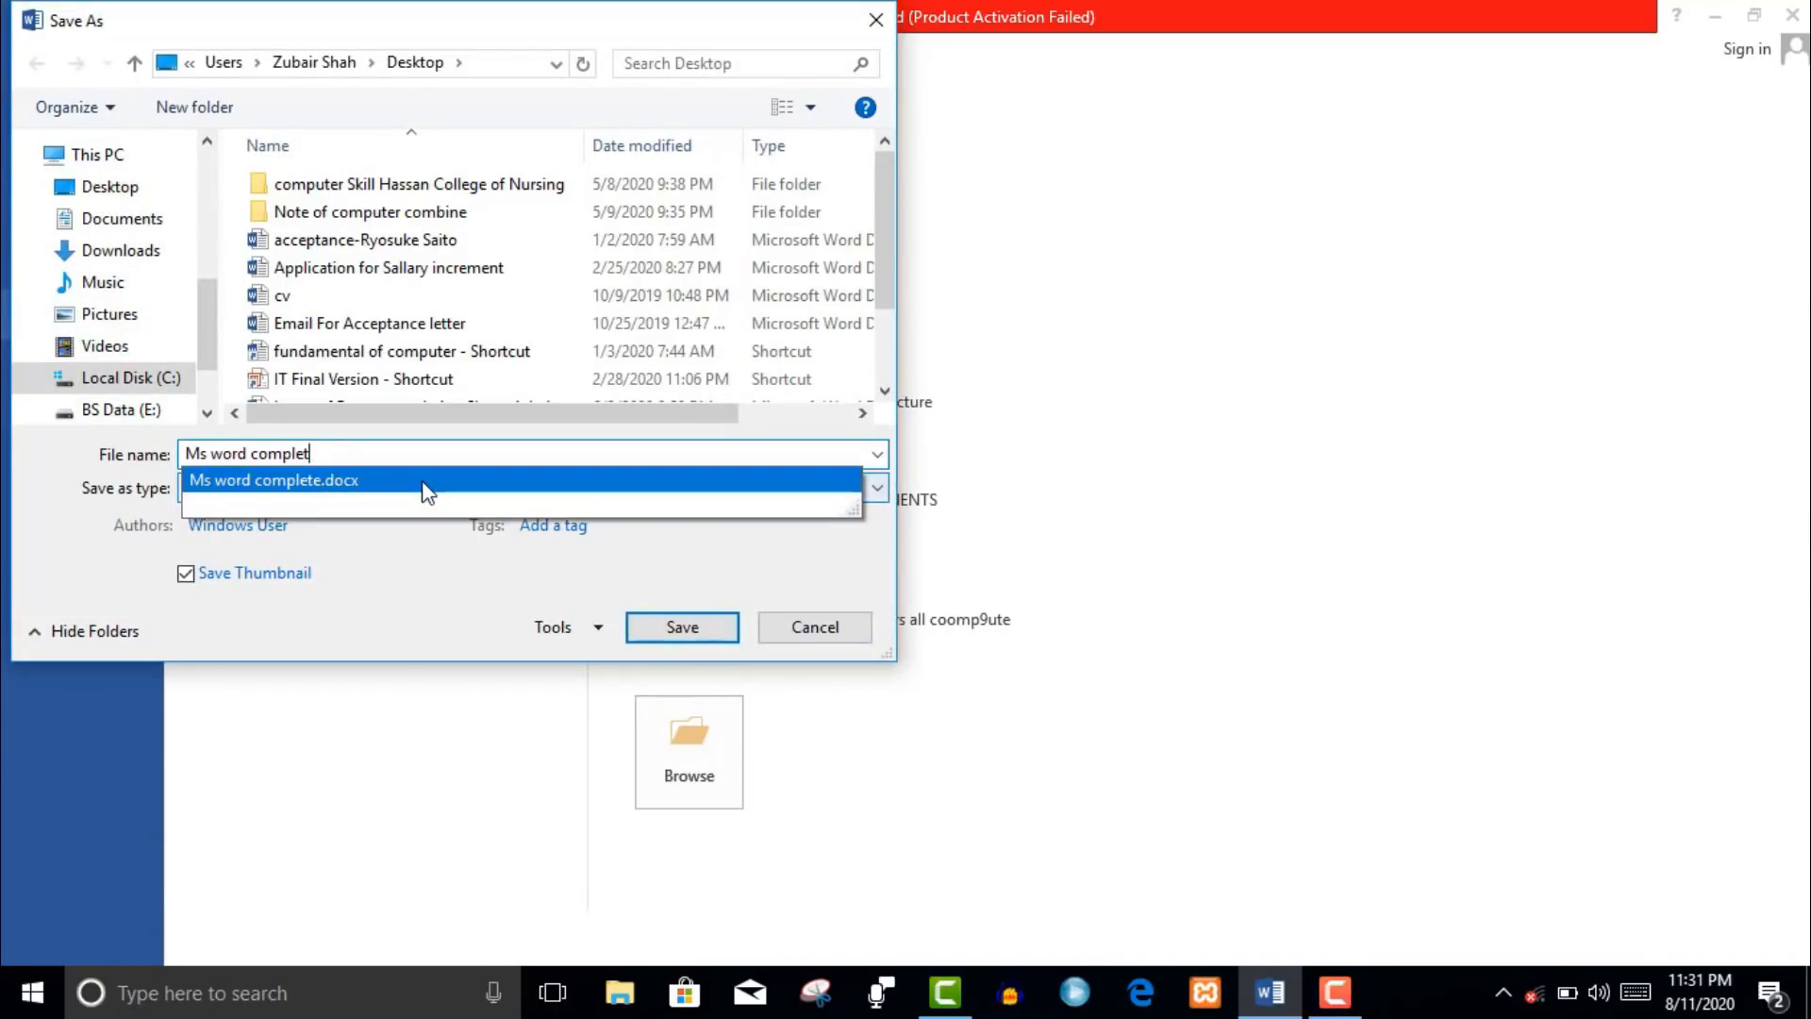
{"action": "type", "text": "e 1"}
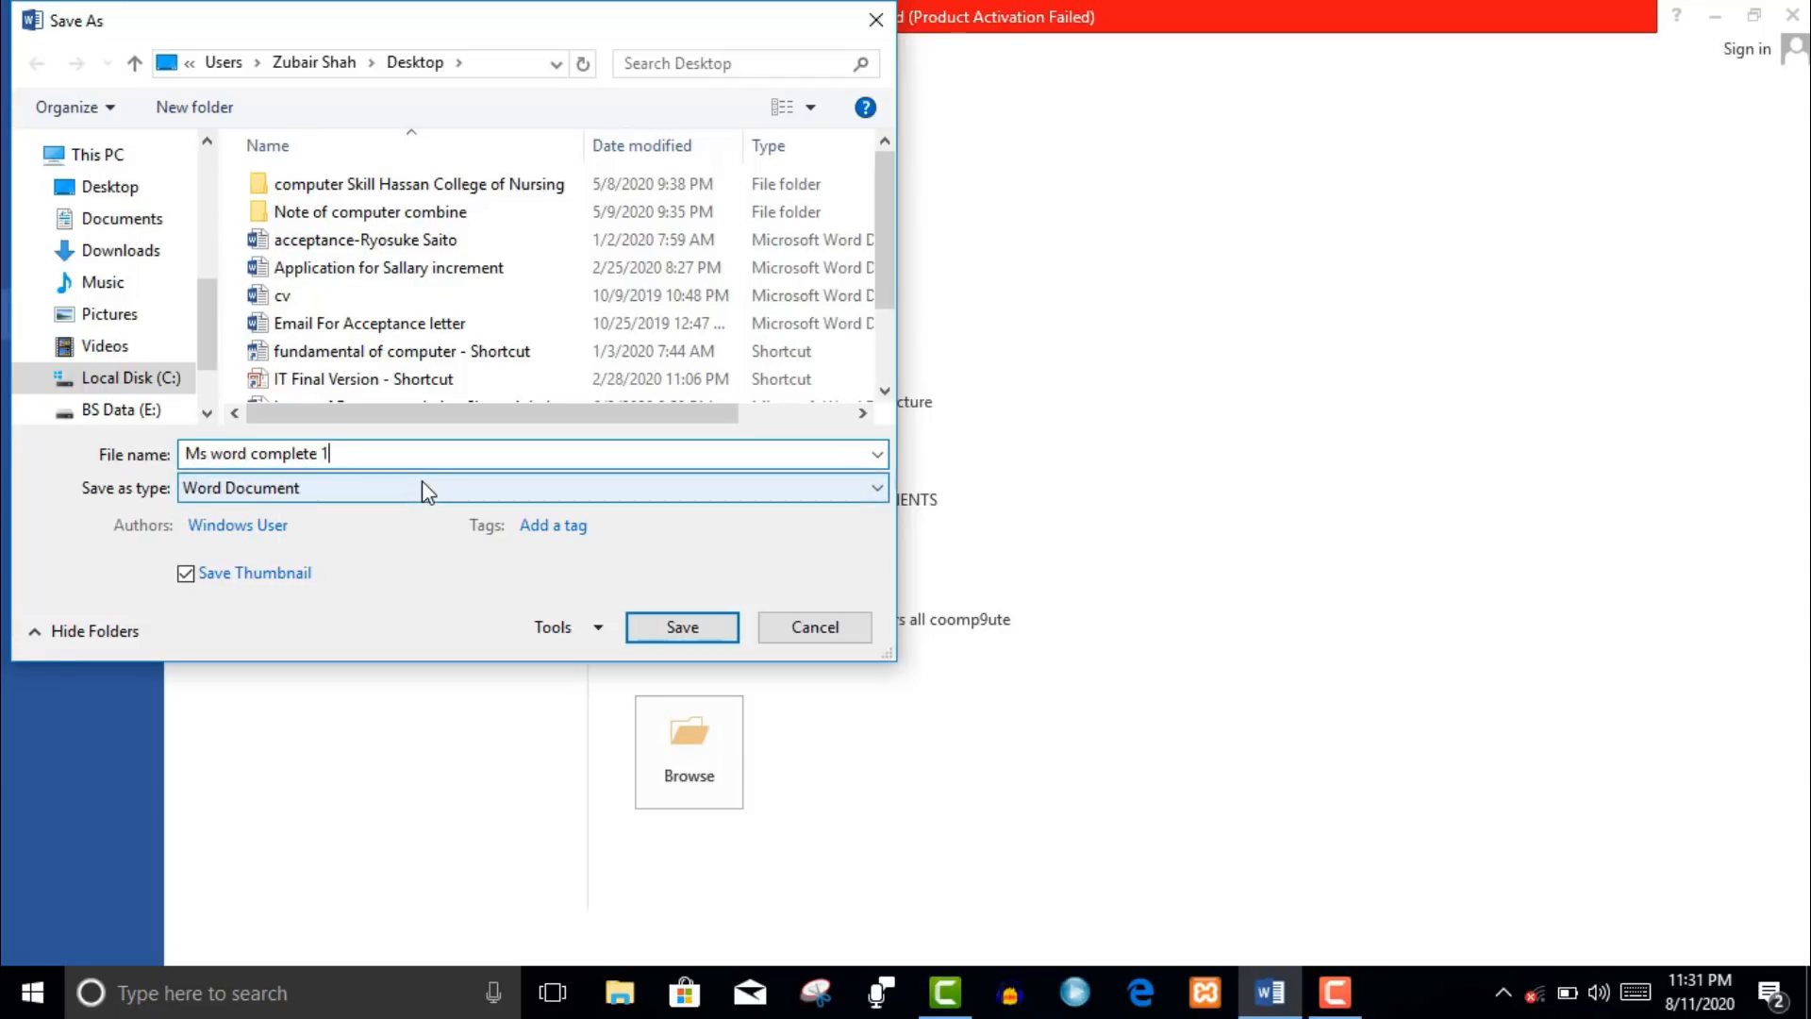
{"action": "left_click", "coordinate": [420, 501]}
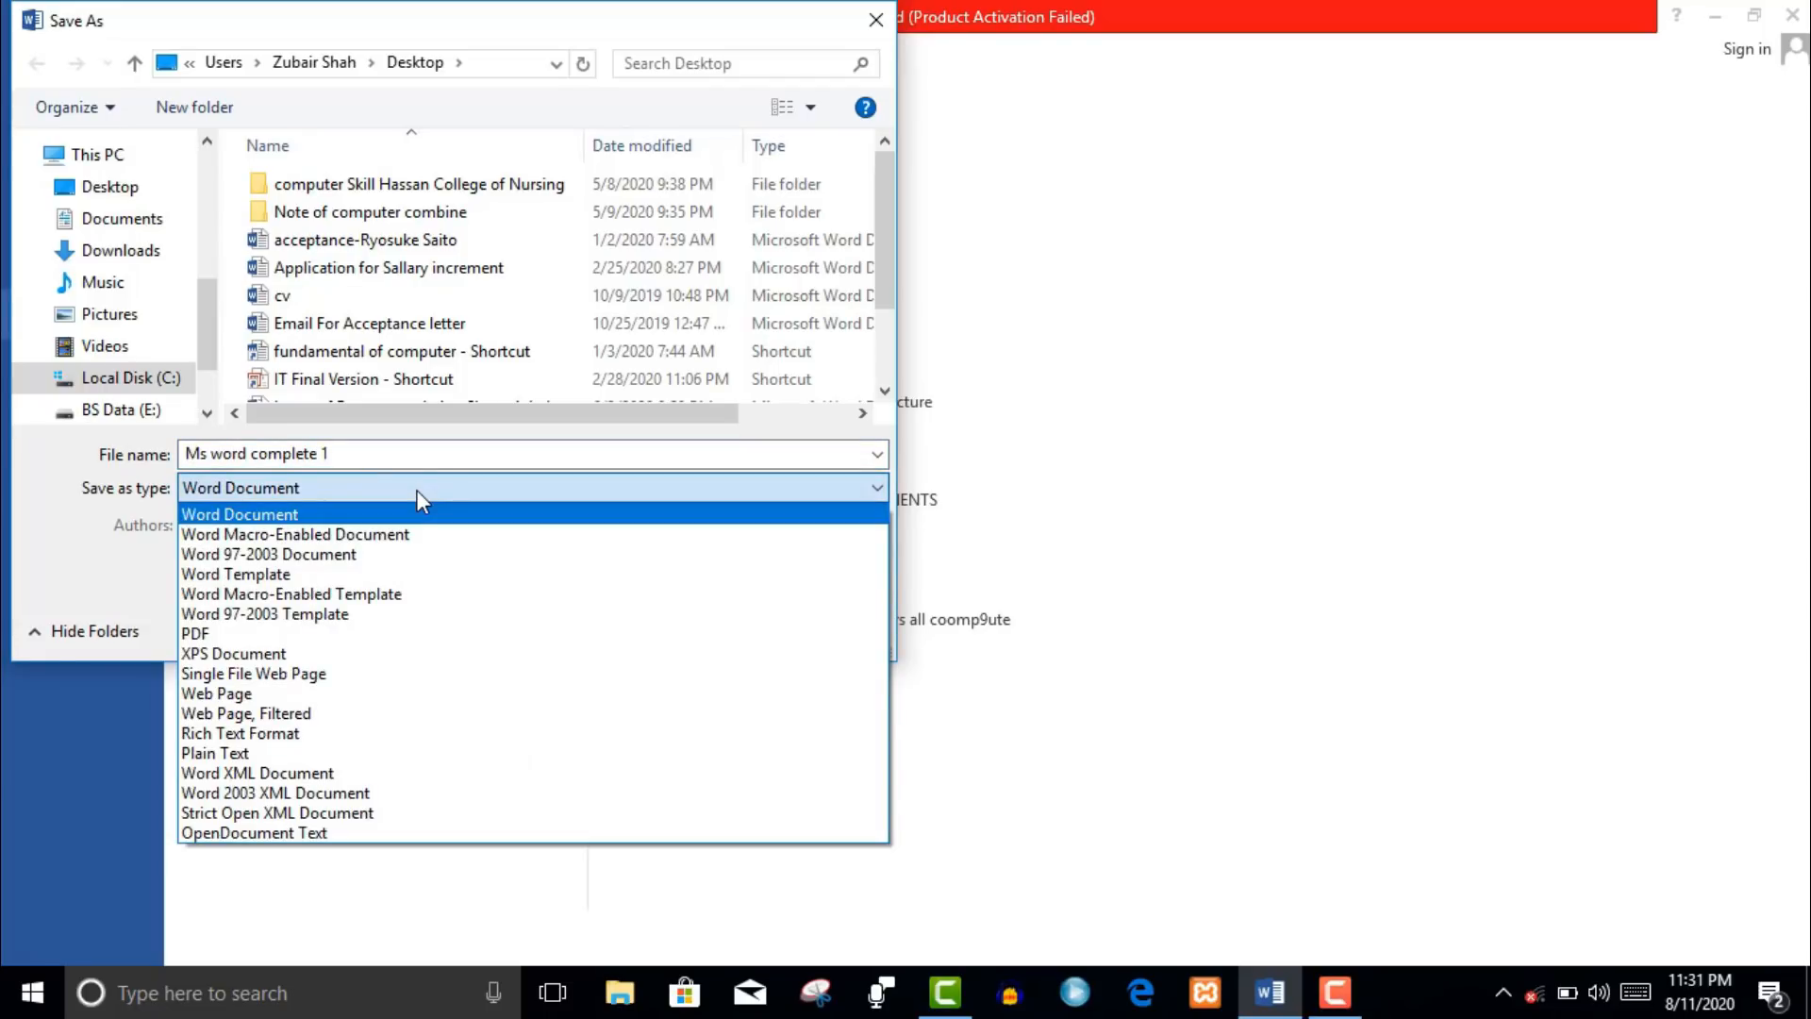
{"action": "left_click", "coordinate": [325, 636]}
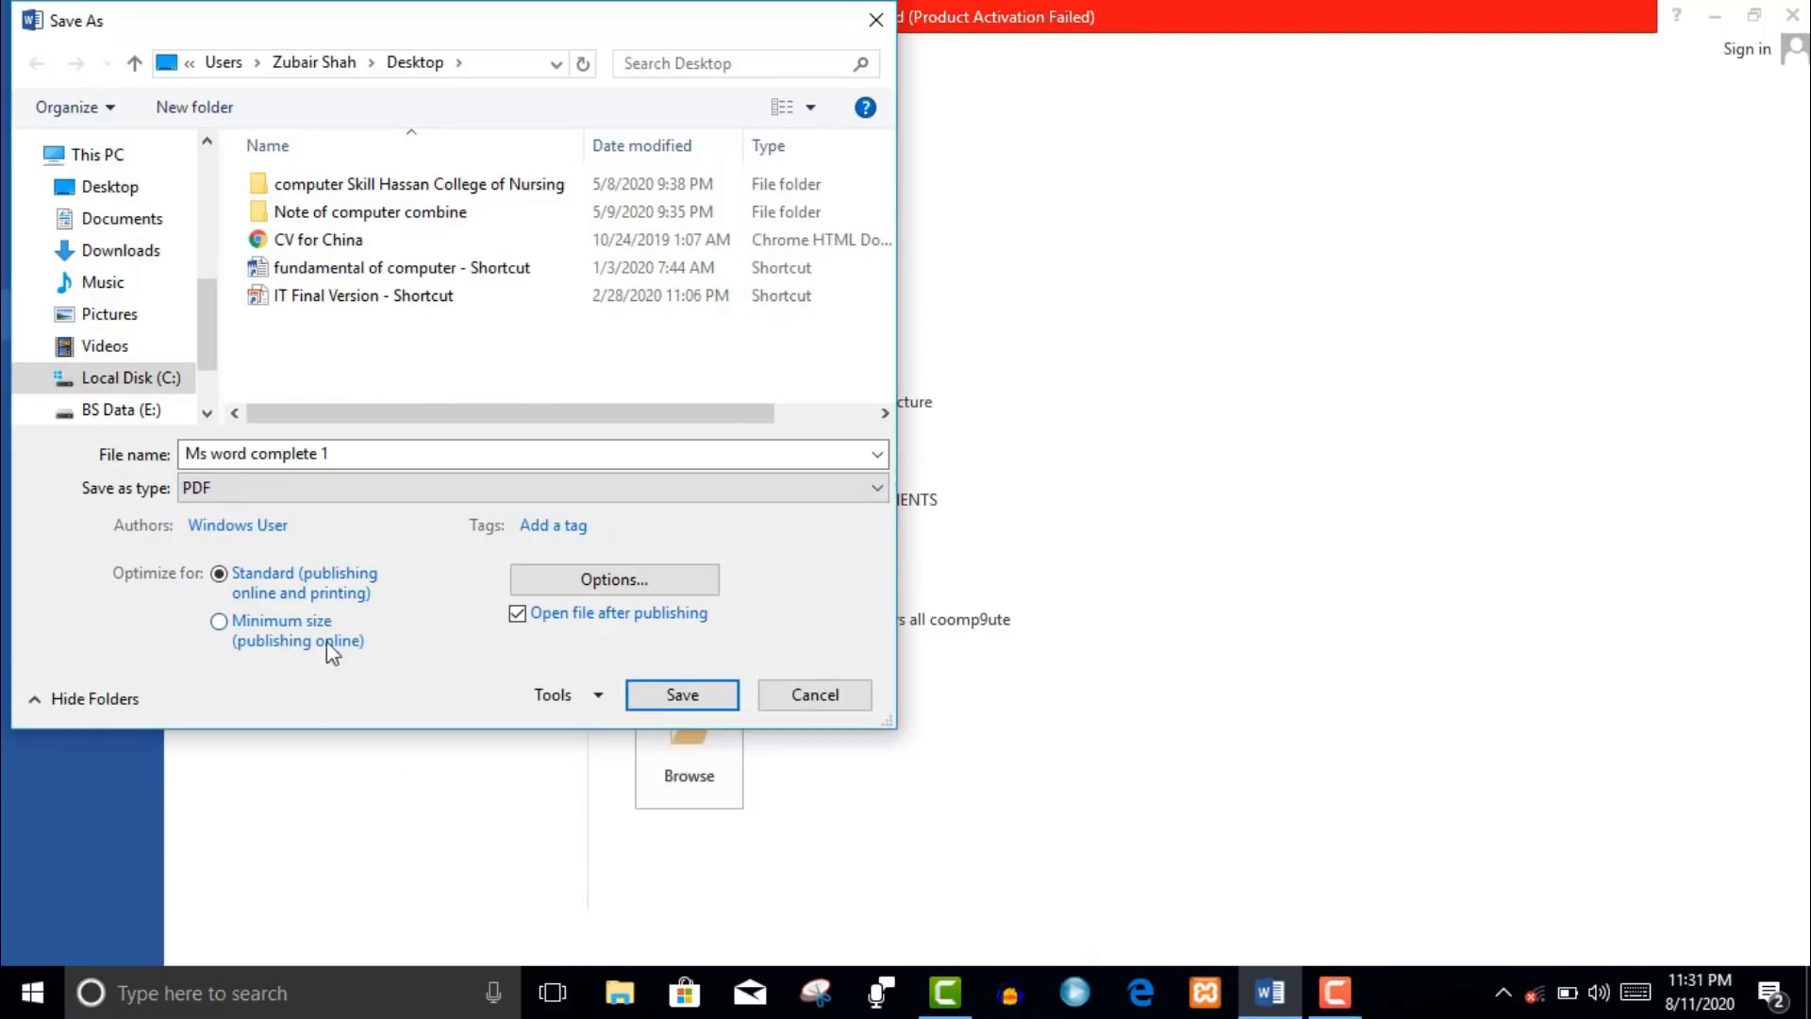
{"action": "left_click", "coordinate": [660, 691]}
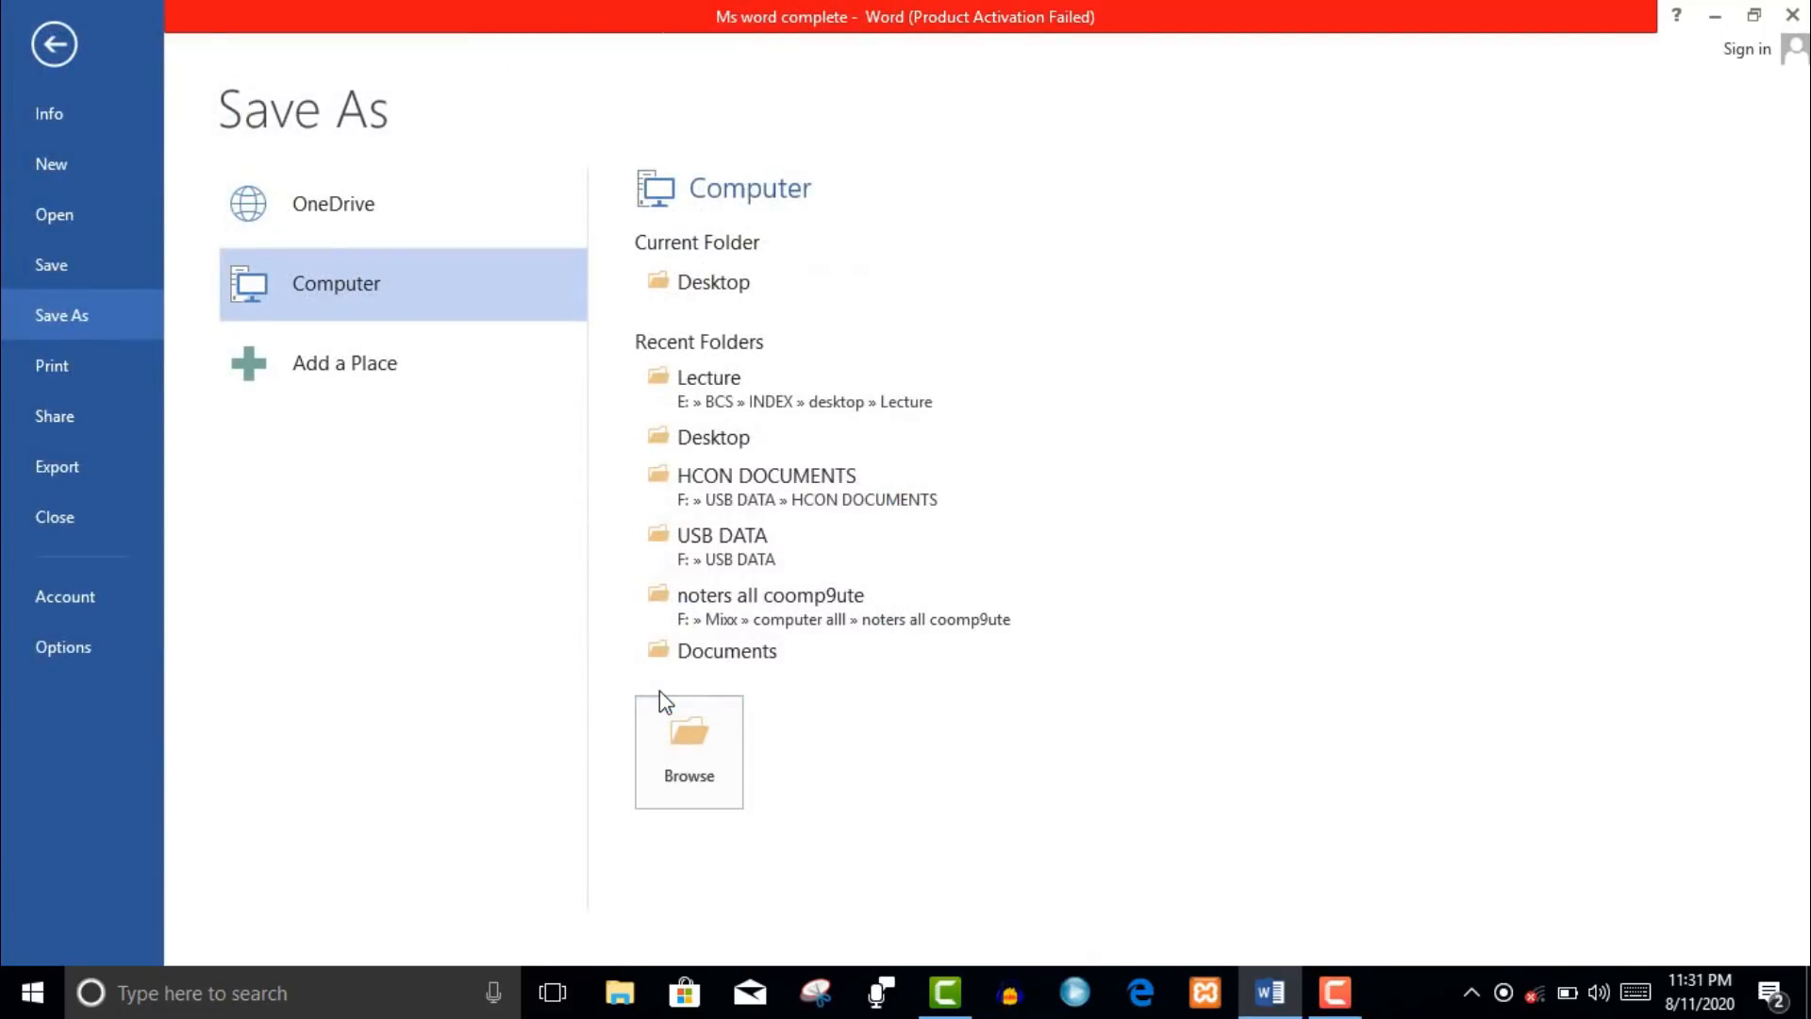
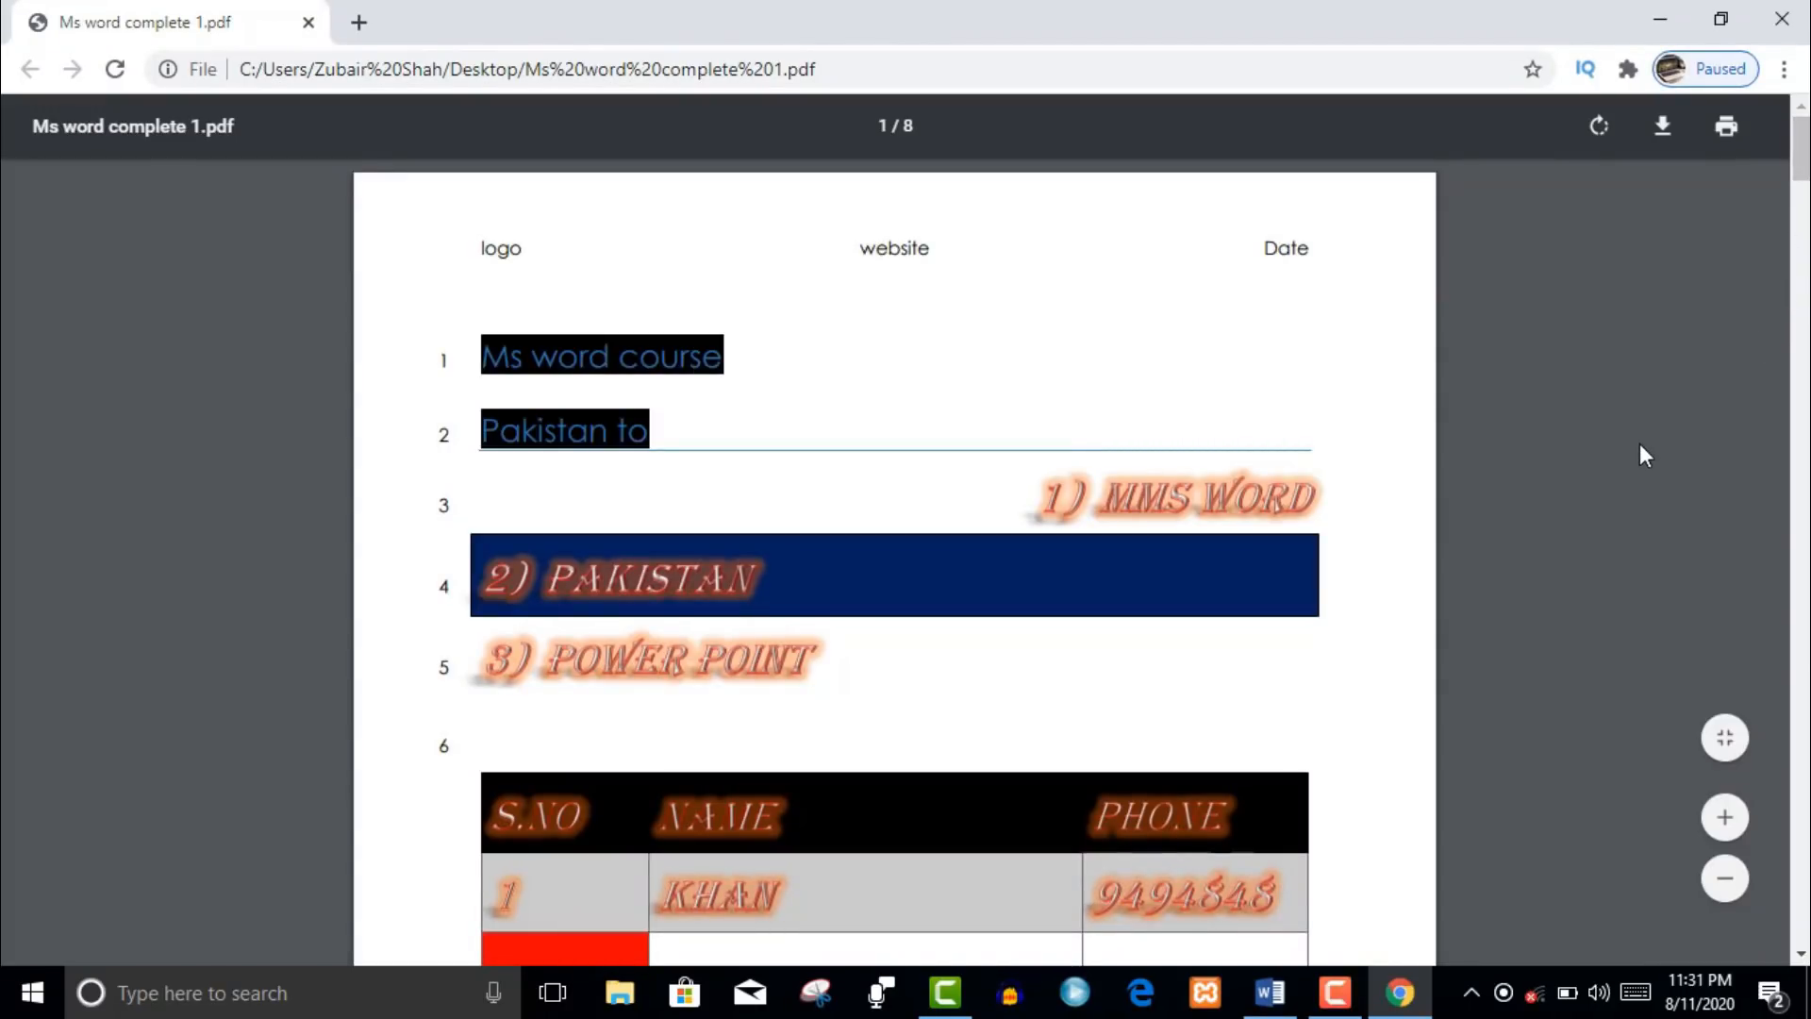
- Scroll the exported 'Ms word complete 1' PDF in Chrome from page 1 down to page 6
{"action": "left_click_drag", "start_coordinate": [1802, 172], "coordinate": [1807, 658]}
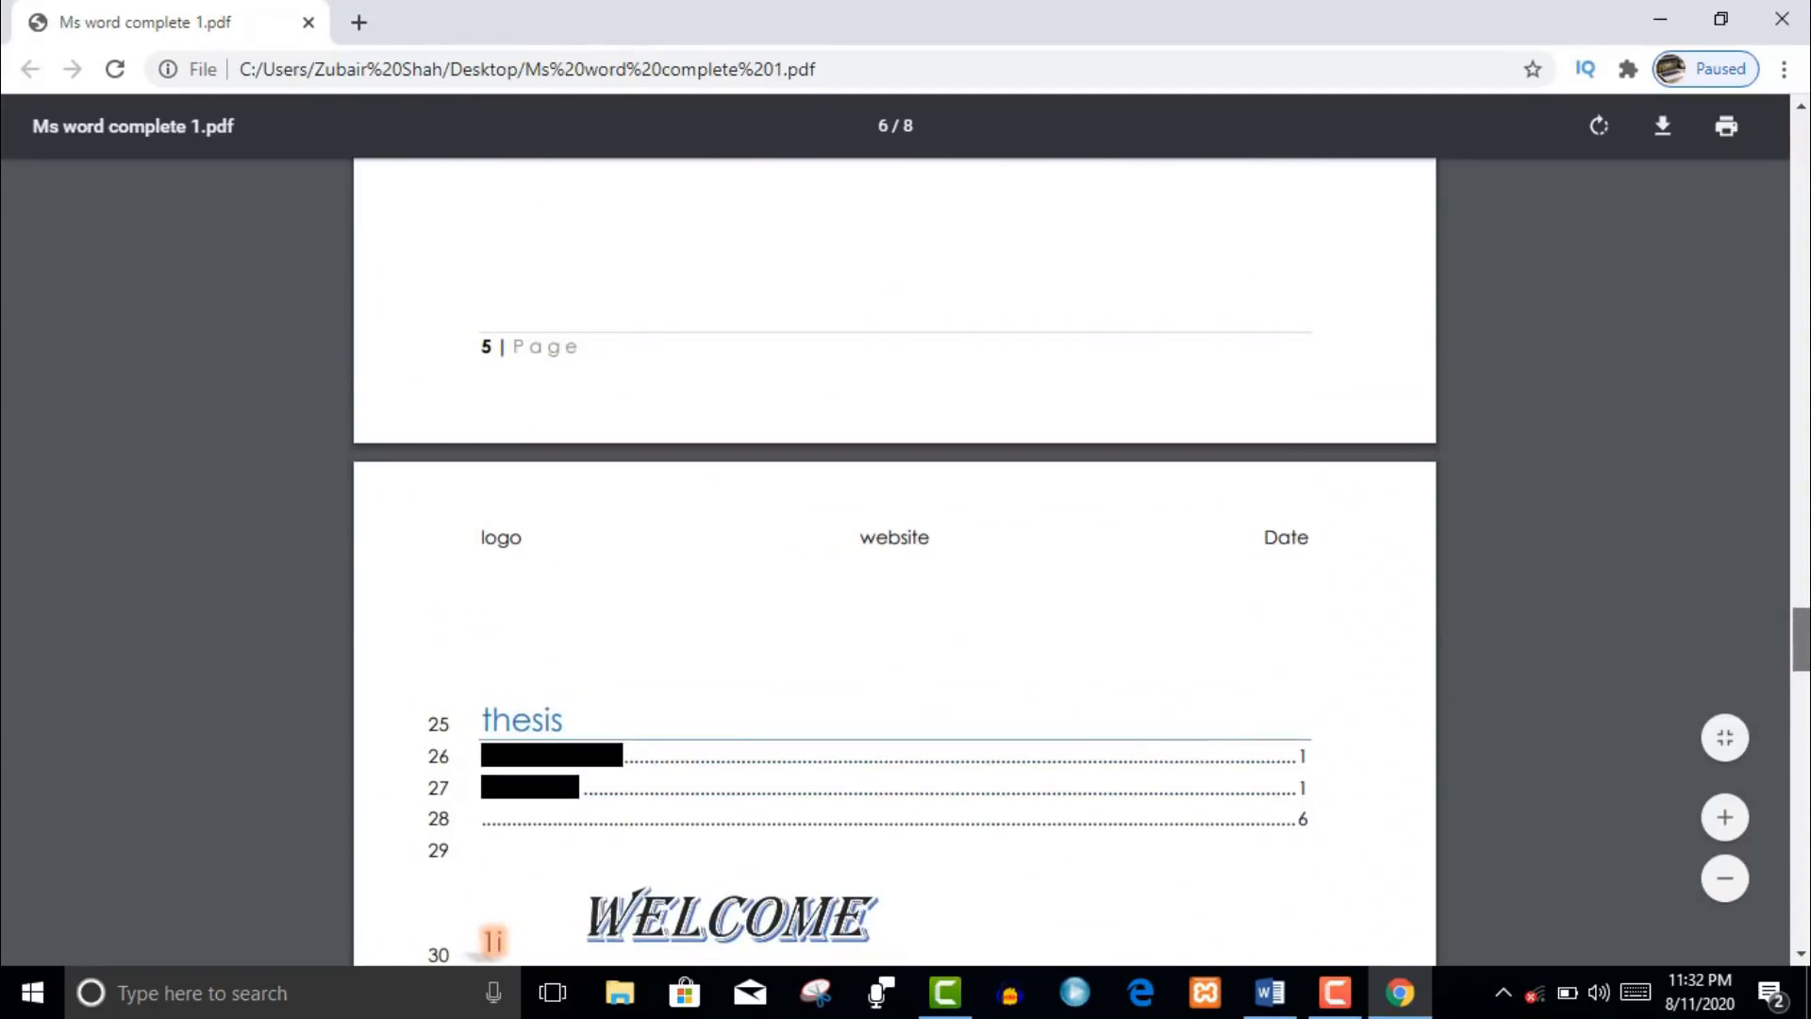
- Rotate the PDF pages a full turn back upright, then preview printing and cancel it
{"action": "left_click", "coordinate": [1602, 148]}
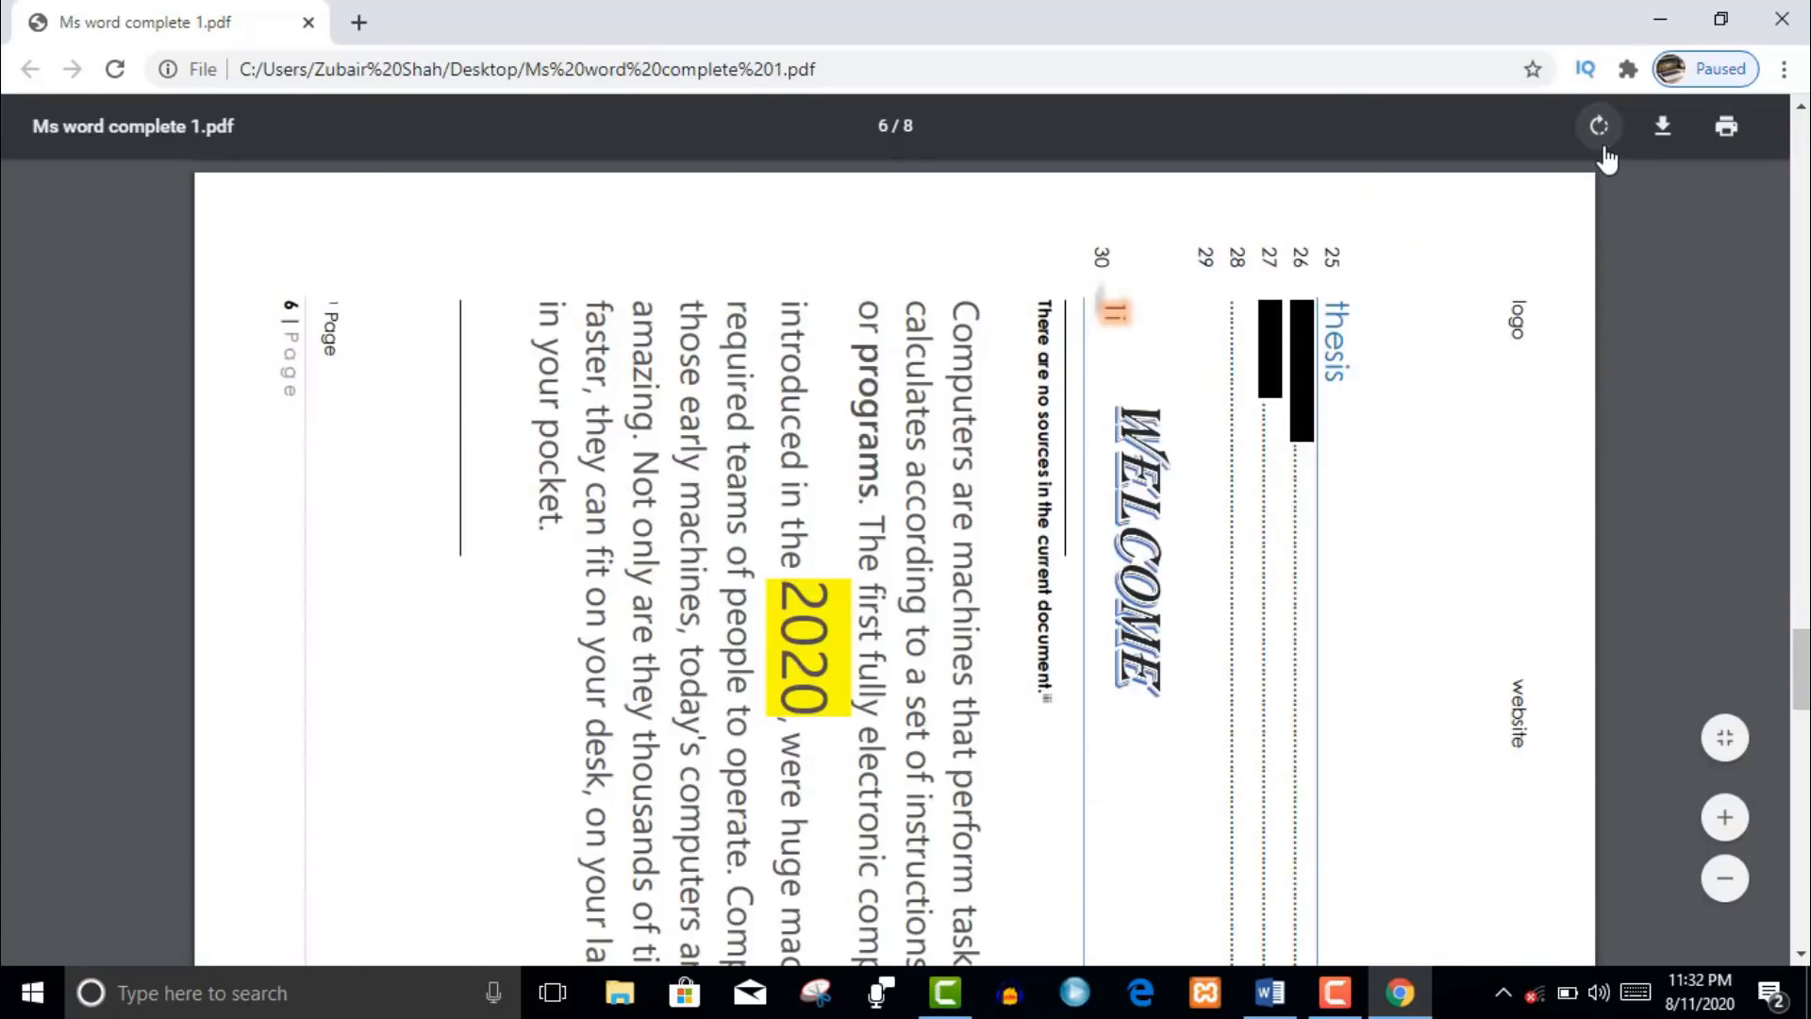
{"action": "left_click", "coordinate": [1602, 148]}
{"action": "left_click", "coordinate": [1601, 148]}
{"action": "left_click", "coordinate": [1602, 148]}
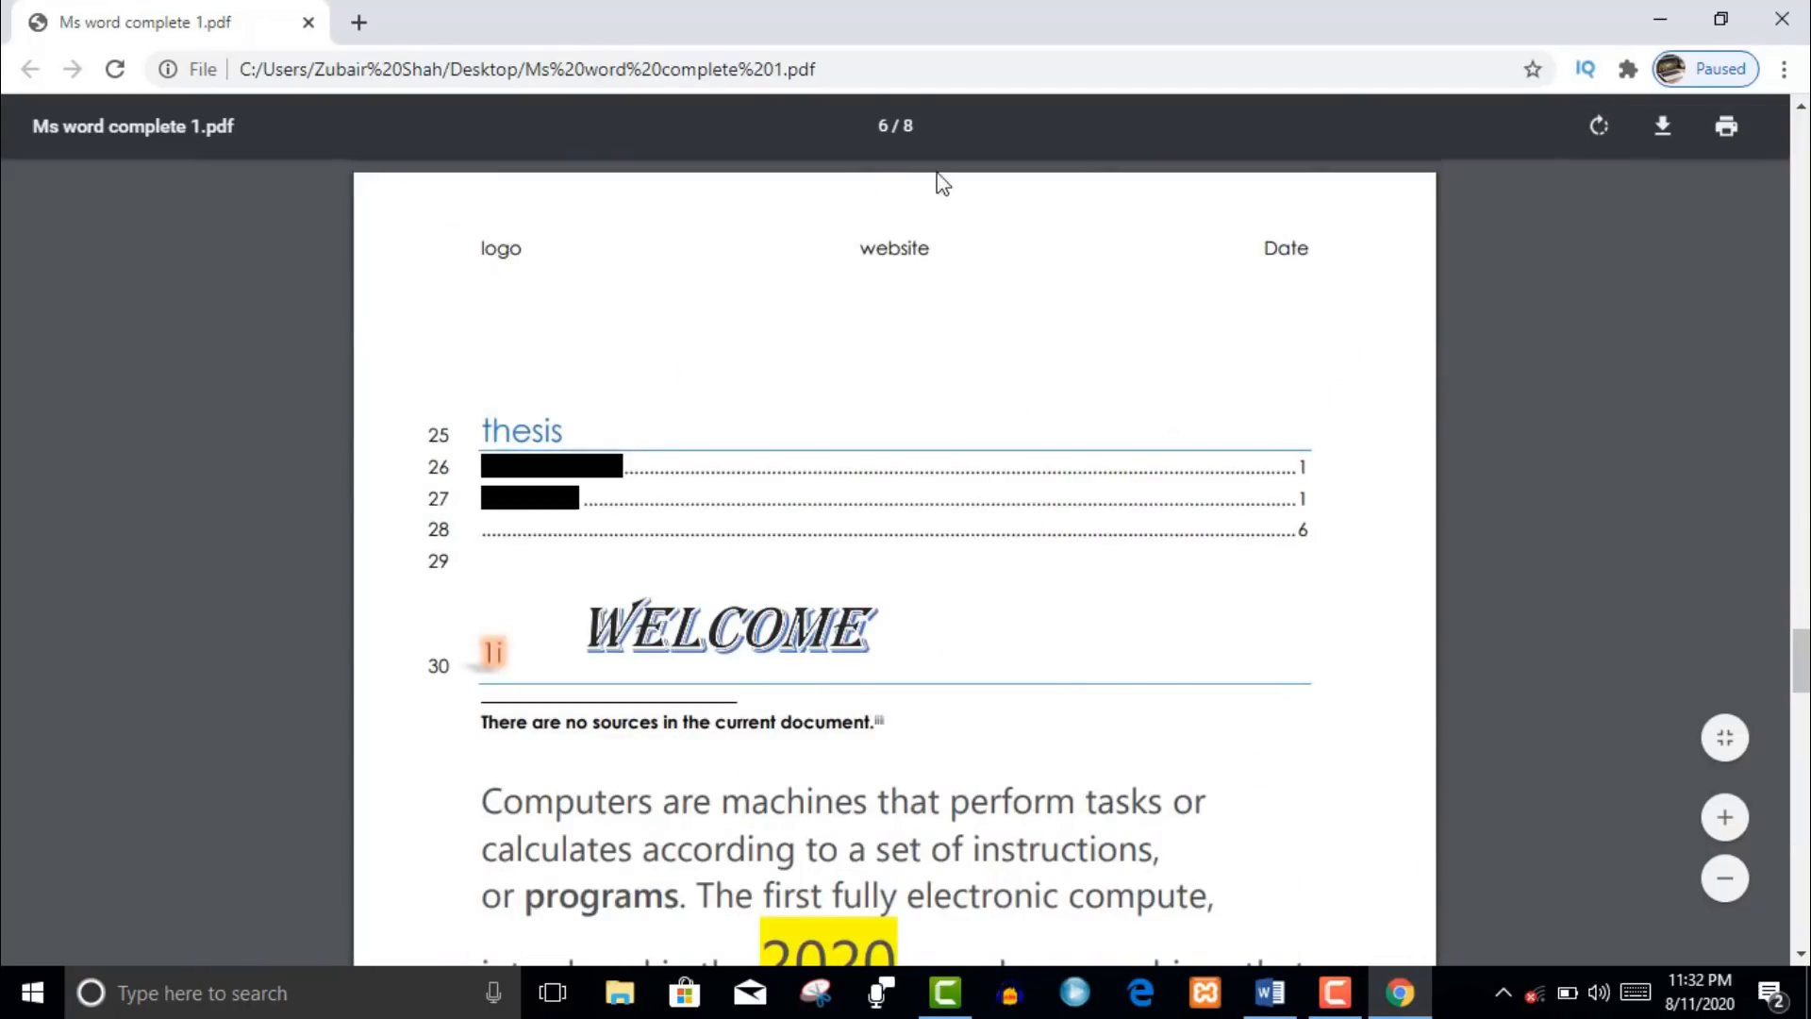
{"action": "left_click", "coordinate": [1726, 126]}
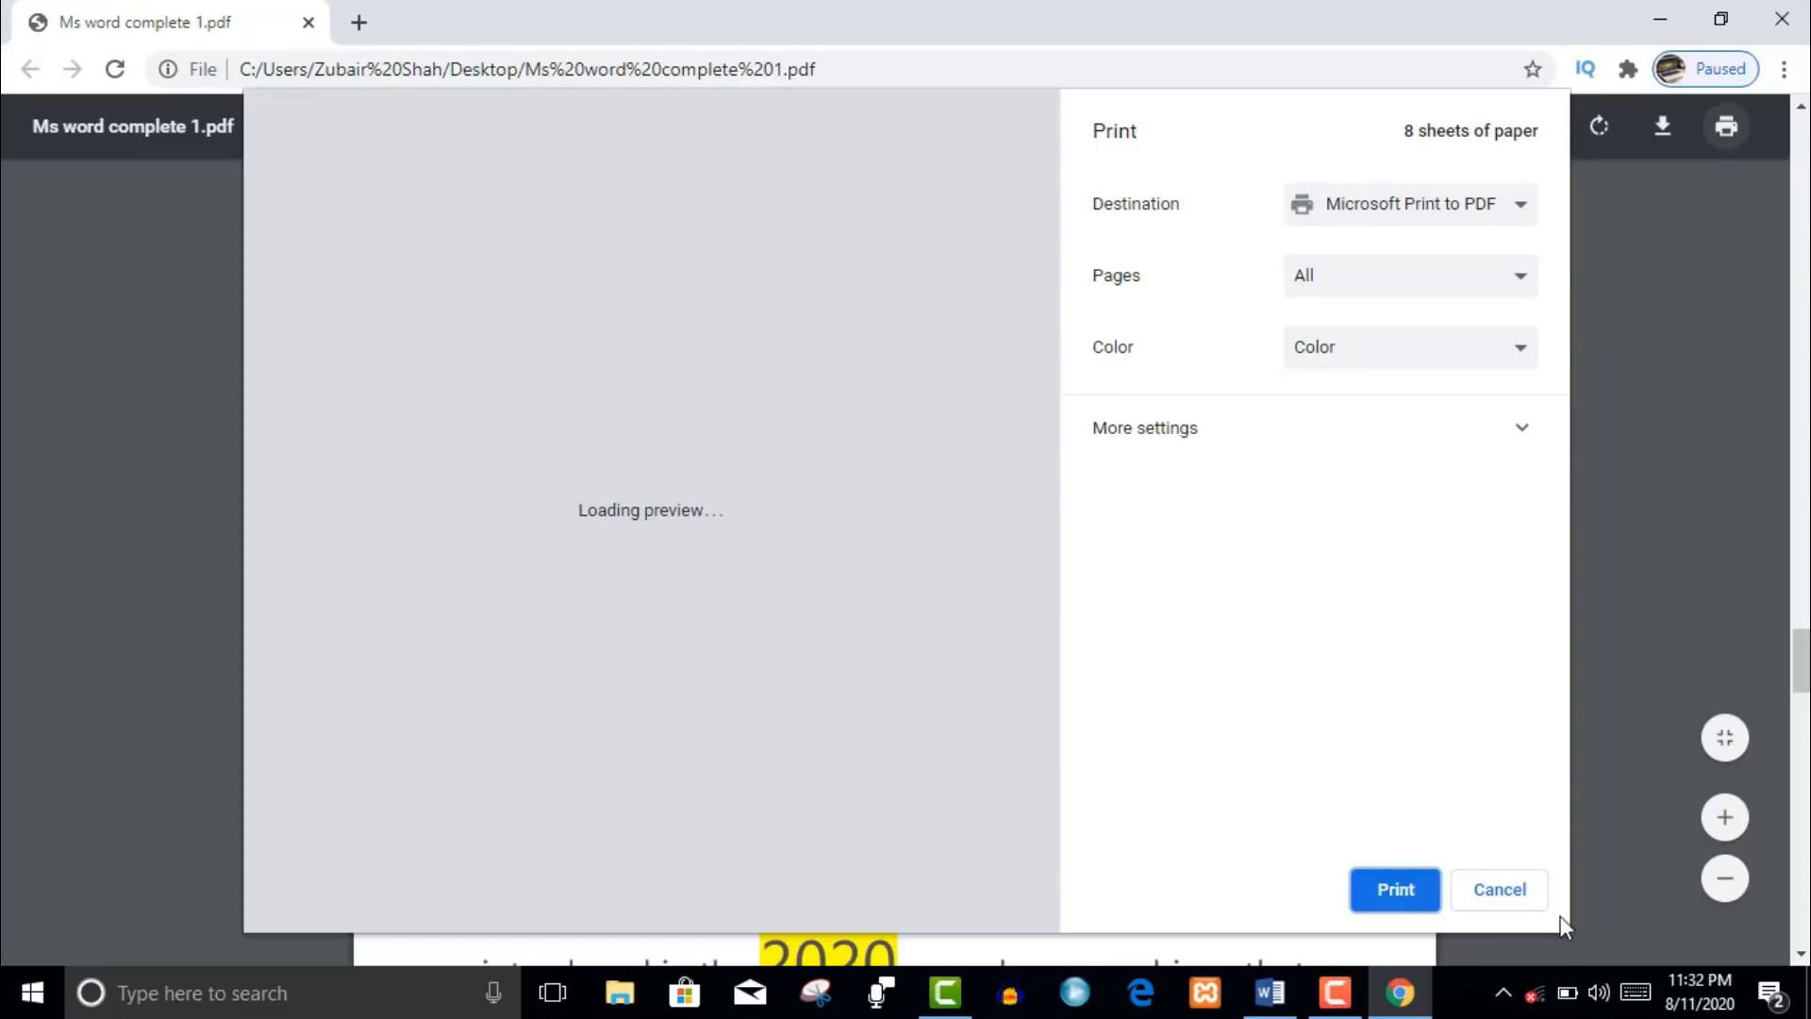
{"action": "left_click", "coordinate": [1517, 901]}
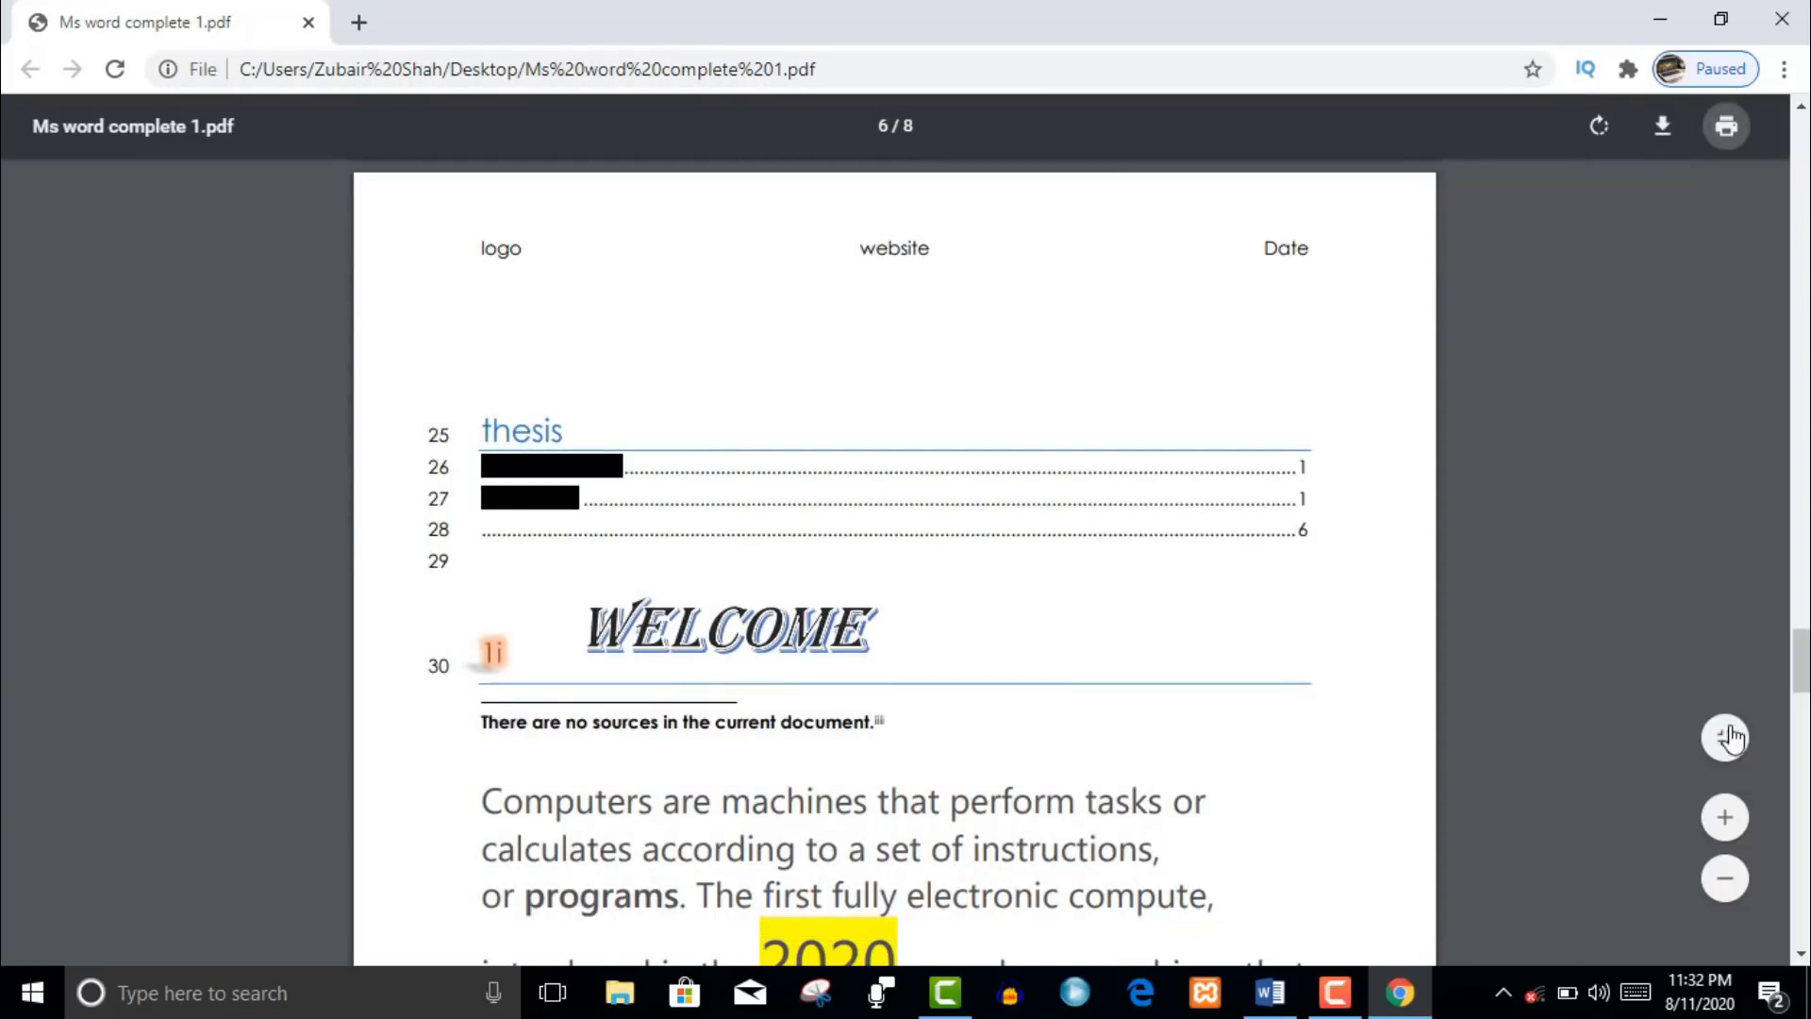
- Zoom the PDF in three steps, then out to thumbnail size, then in one step
{"action": "left_click", "coordinate": [1734, 826]}
{"action": "left_click", "coordinate": [1739, 832]}
{"action": "left_click", "coordinate": [1739, 835]}
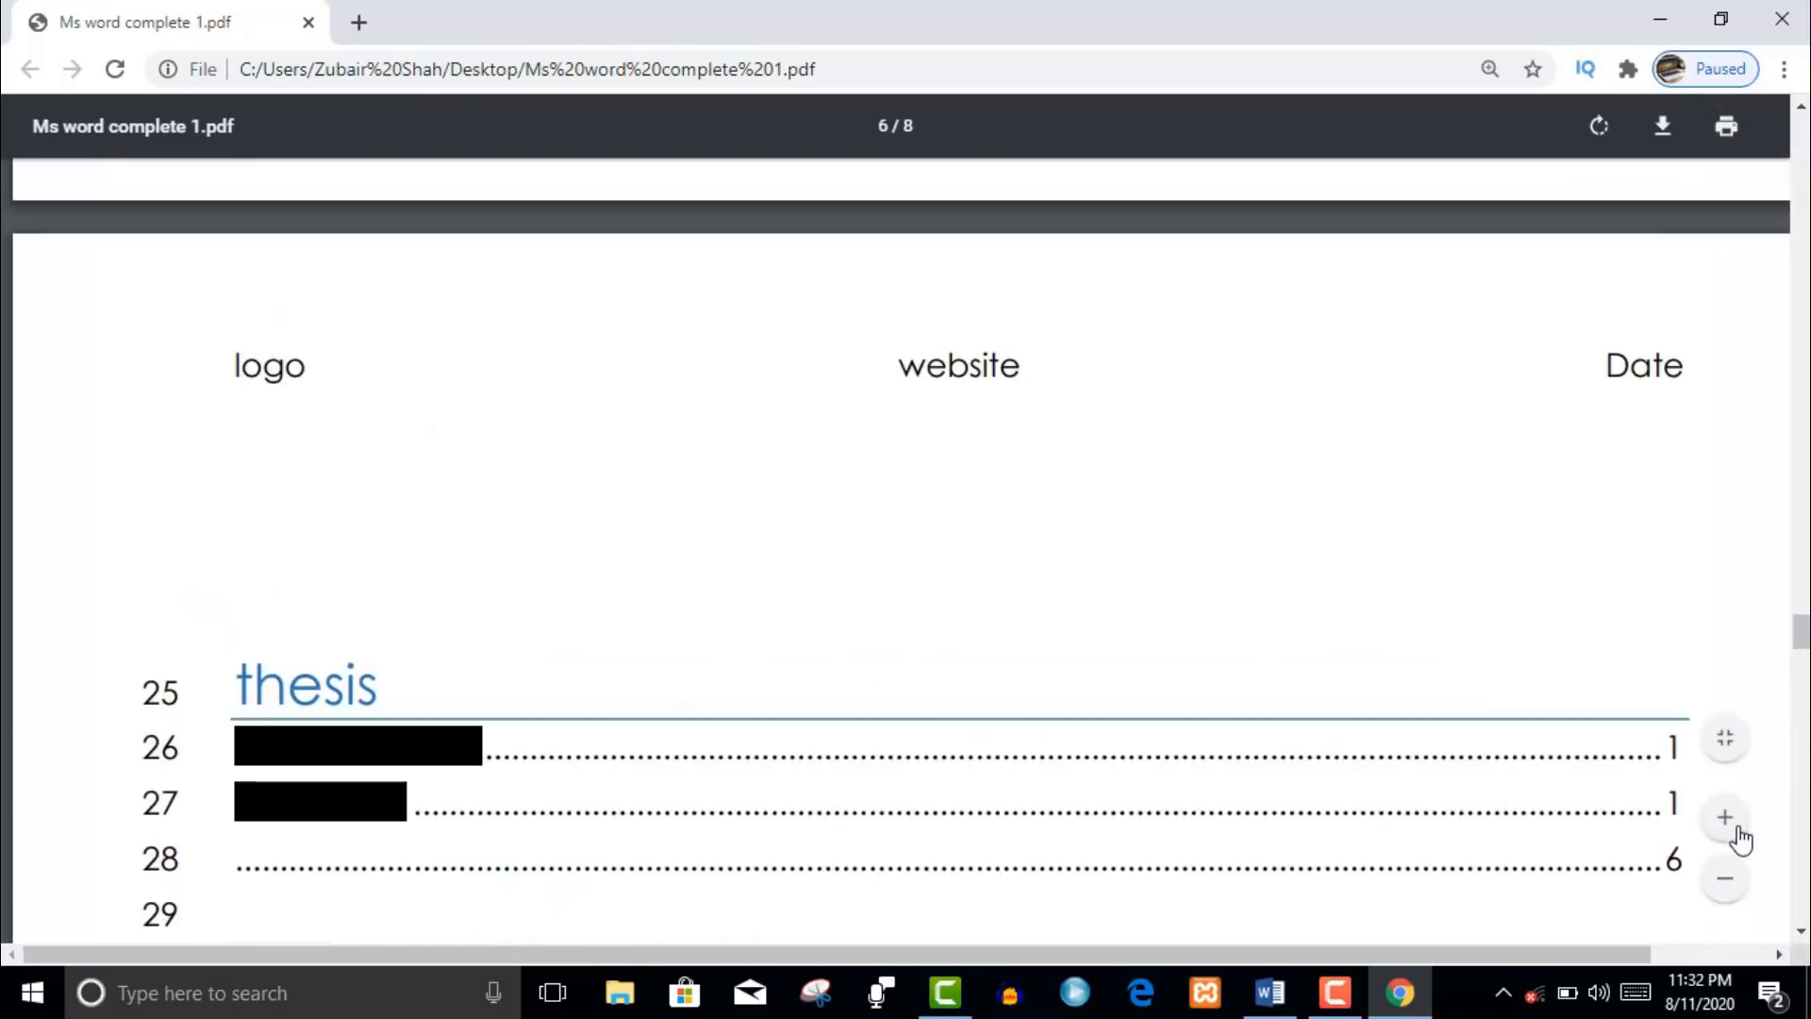
{"action": "left_click", "coordinate": [1724, 883]}
{"action": "left_click", "coordinate": [1725, 885]}
{"action": "left_click", "coordinate": [1725, 885]}
{"action": "left_click", "coordinate": [1725, 885]}
{"action": "left_click", "coordinate": [1725, 885]}
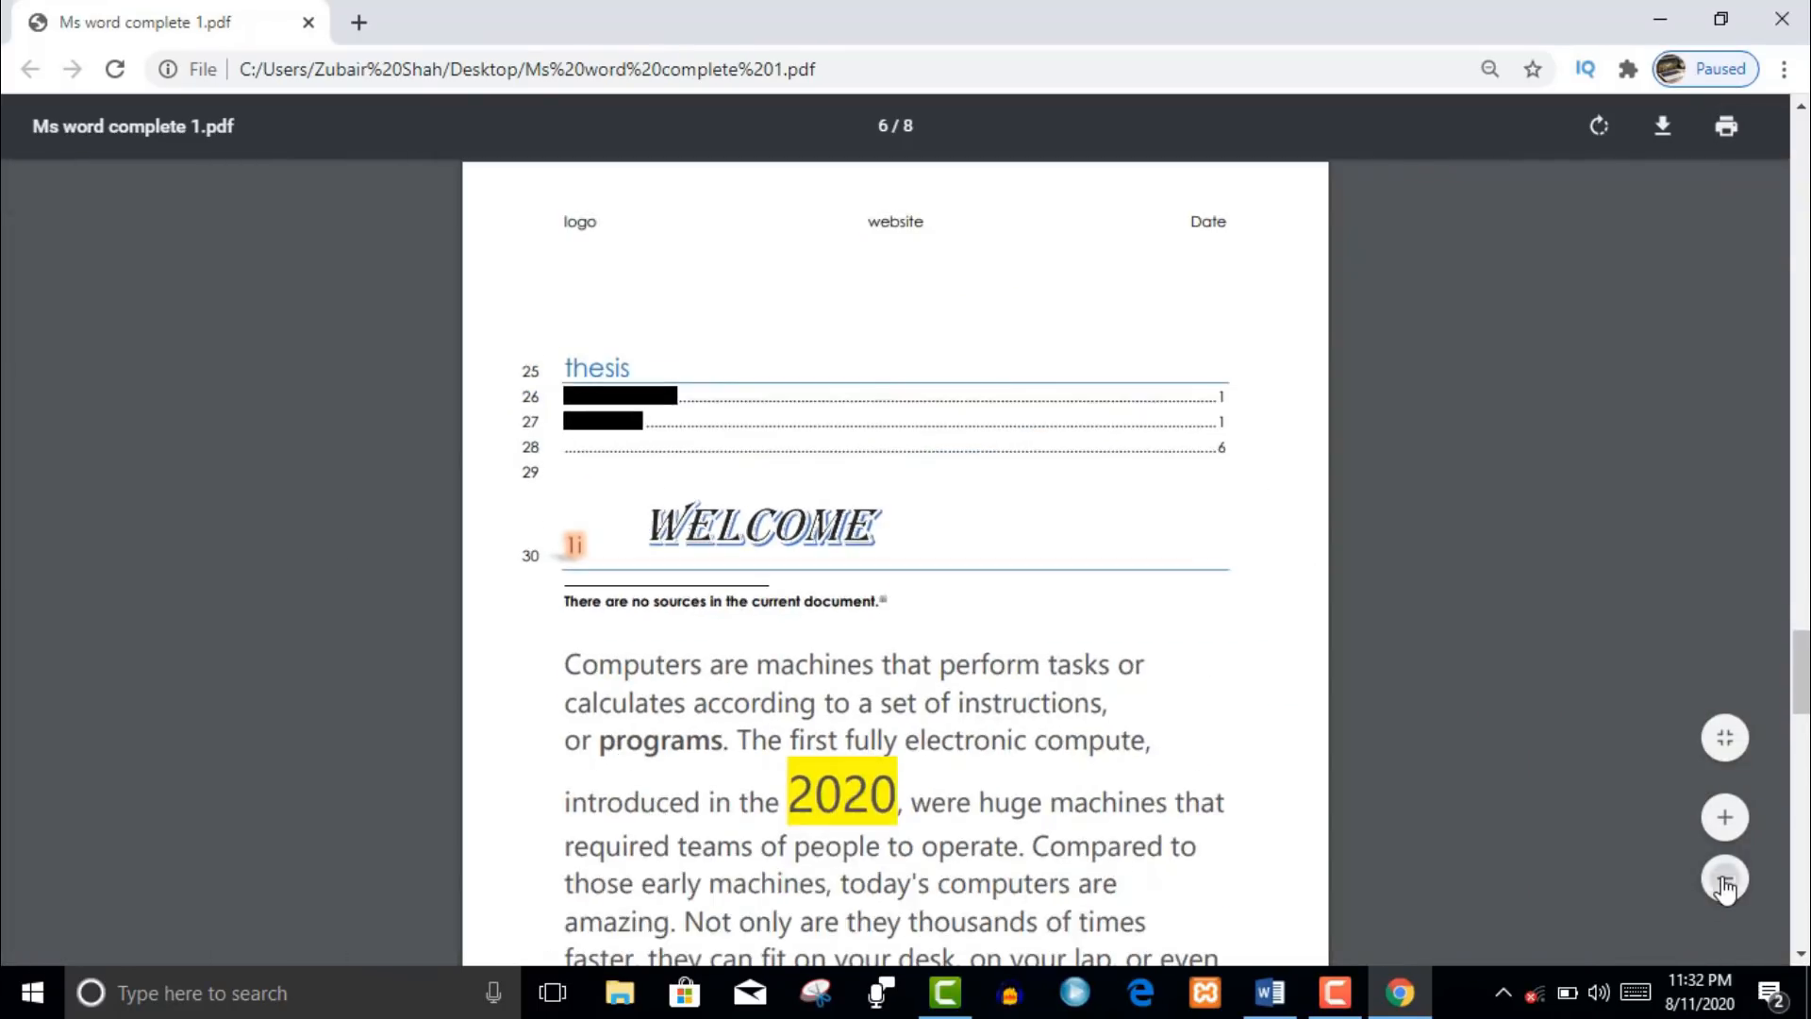
{"action": "left_click", "coordinate": [1725, 885]}
{"action": "left_click", "coordinate": [1726, 885]}
{"action": "left_click", "coordinate": [1725, 885]}
{"action": "left_click", "coordinate": [1725, 884]}
{"action": "left_click", "coordinate": [1720, 835]}
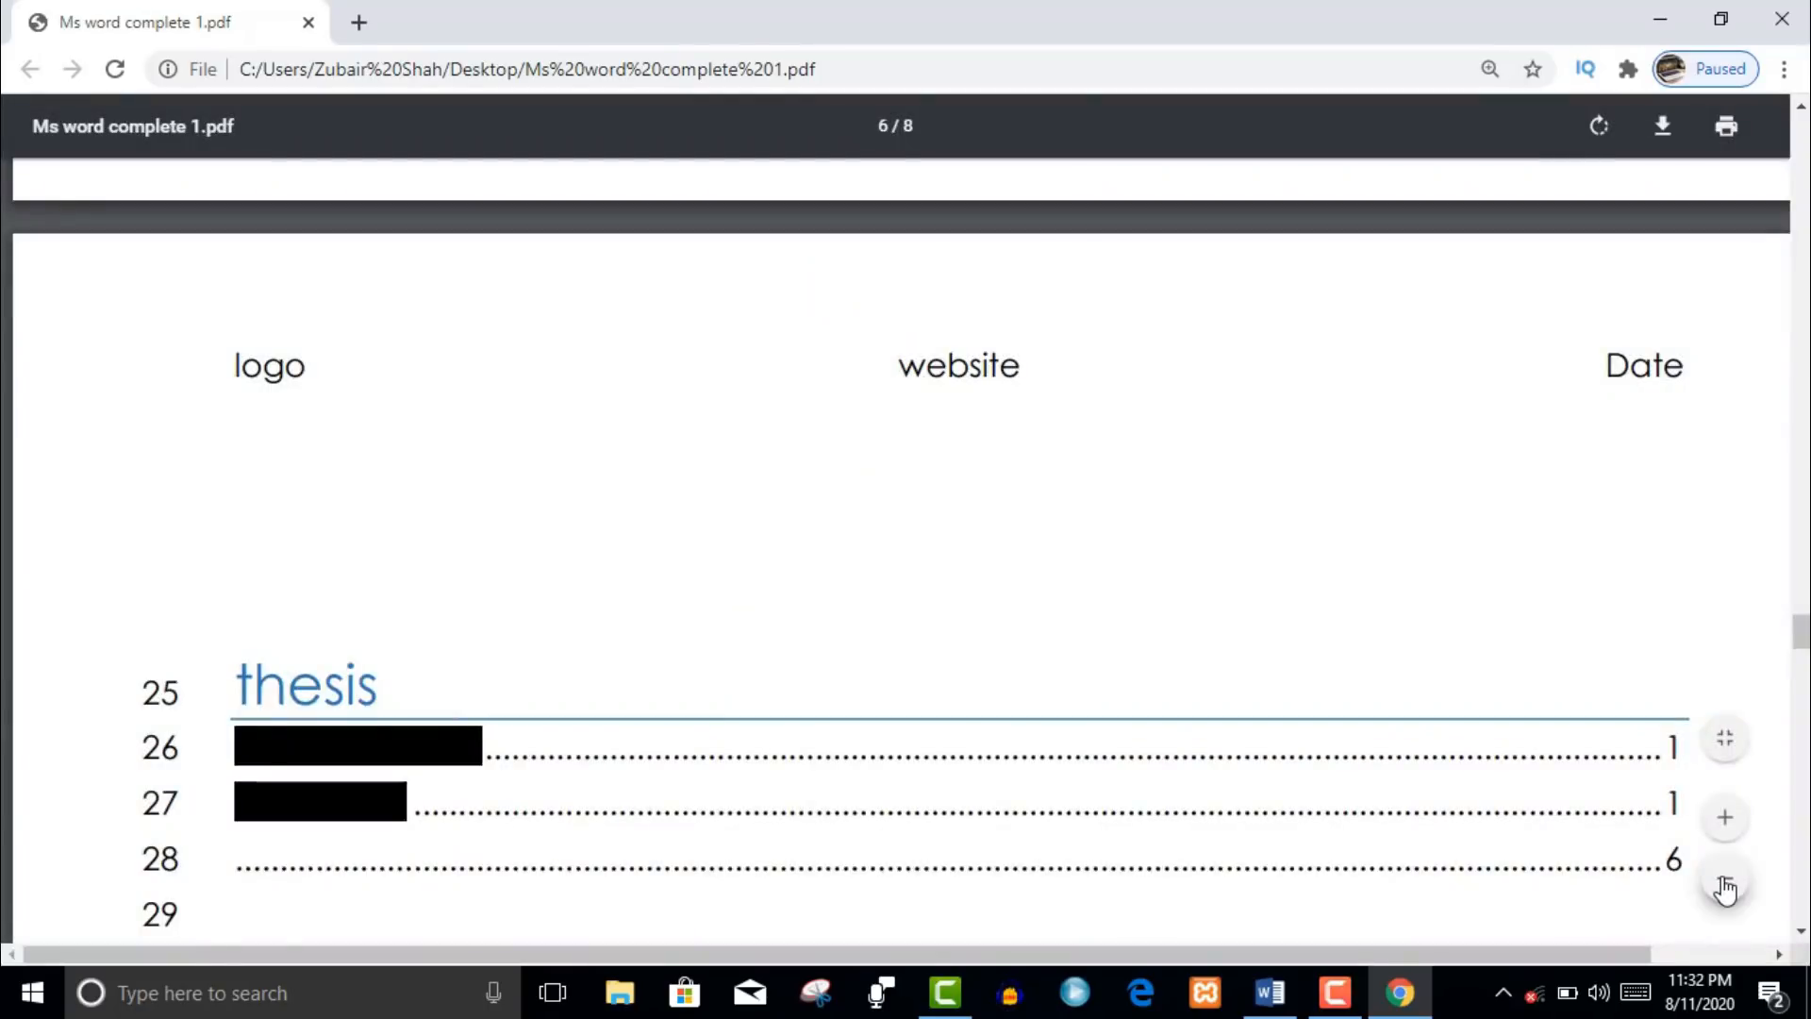
- Zoom out until pages 6–8 appear stacked, then zoom in one step
{"action": "left_click", "coordinate": [1725, 884]}
{"action": "left_click", "coordinate": [1725, 885]}
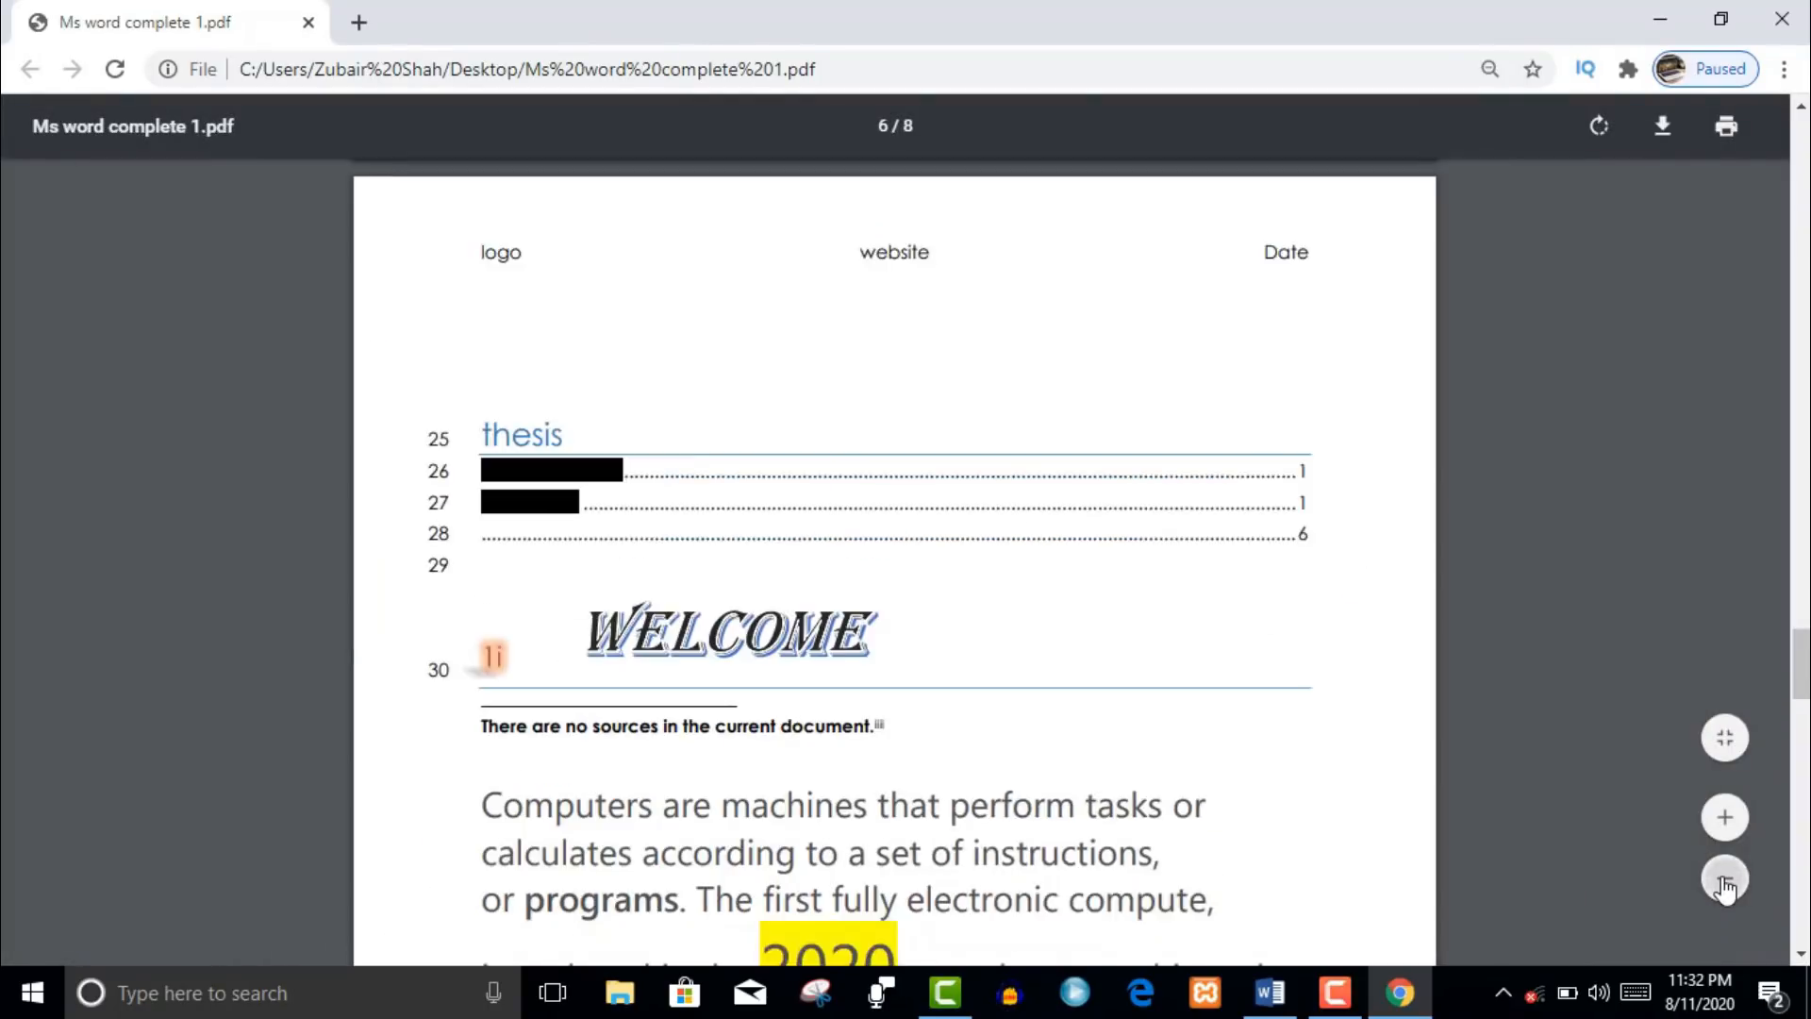
{"action": "left_click", "coordinate": [1725, 885]}
{"action": "left_click", "coordinate": [1726, 885]}
{"action": "left_click", "coordinate": [1725, 881]}
{"action": "left_click", "coordinate": [1726, 881]}
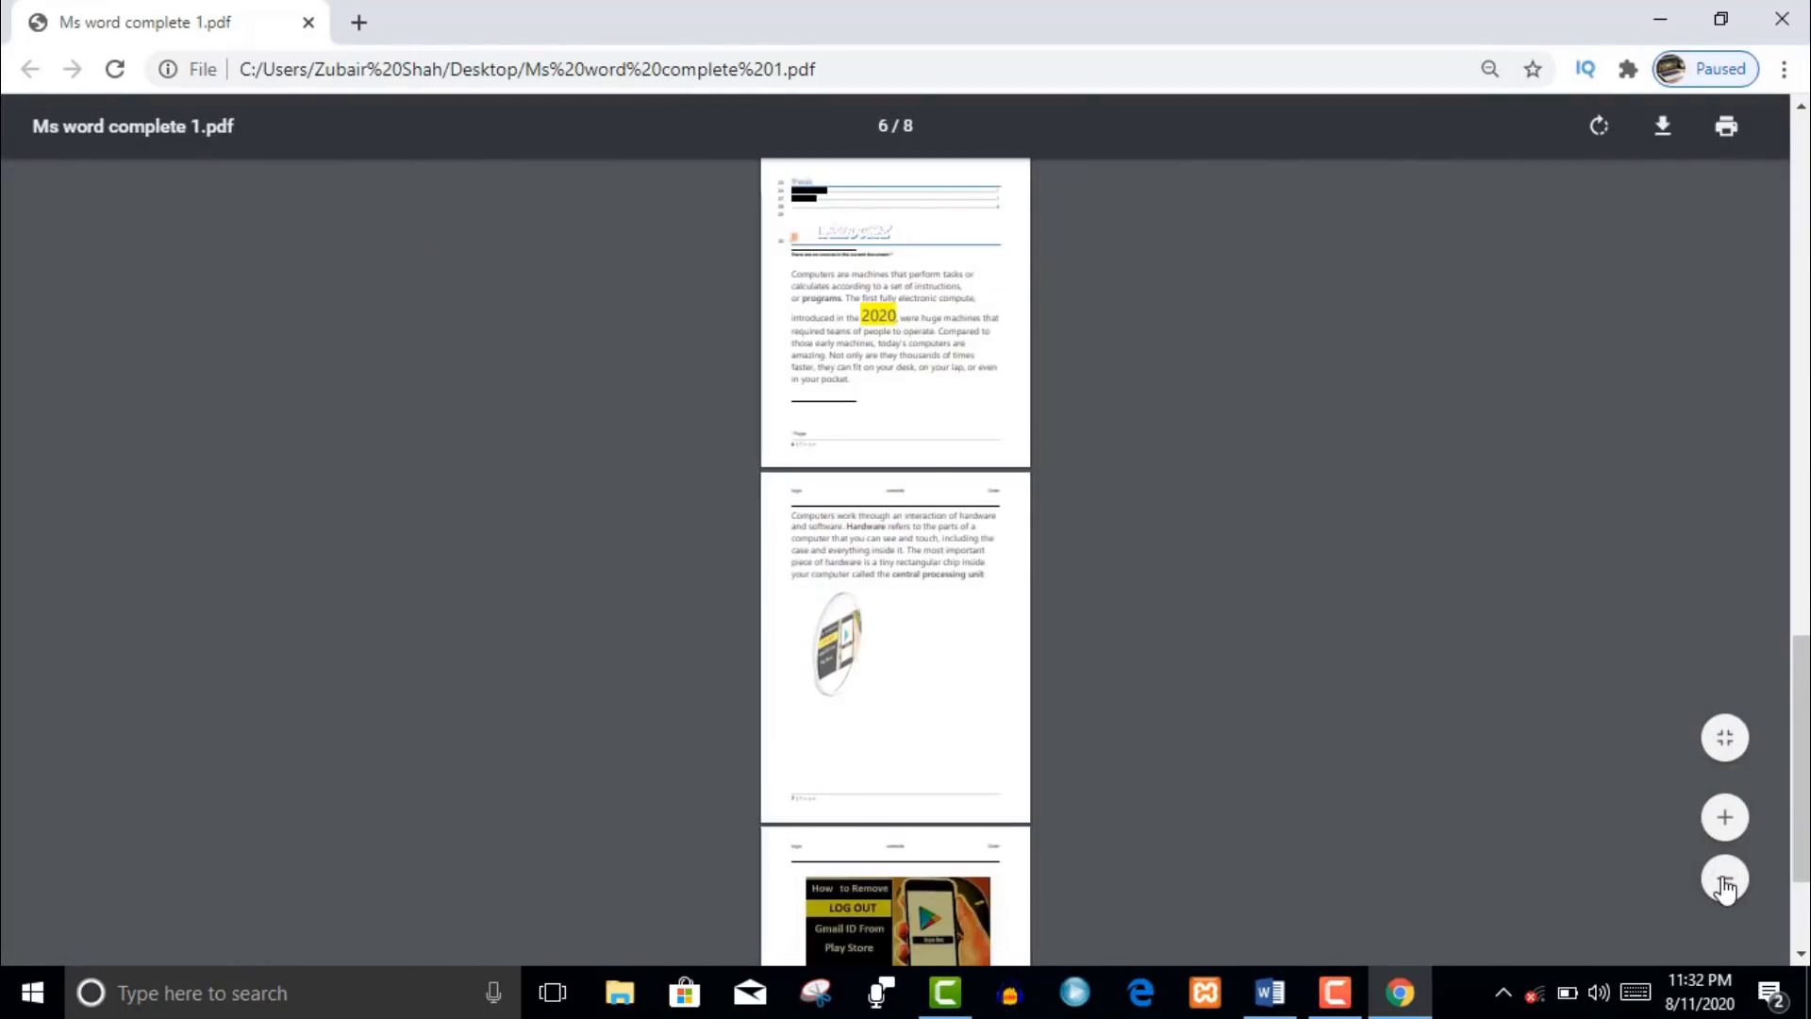
{"action": "left_click", "coordinate": [1726, 817]}
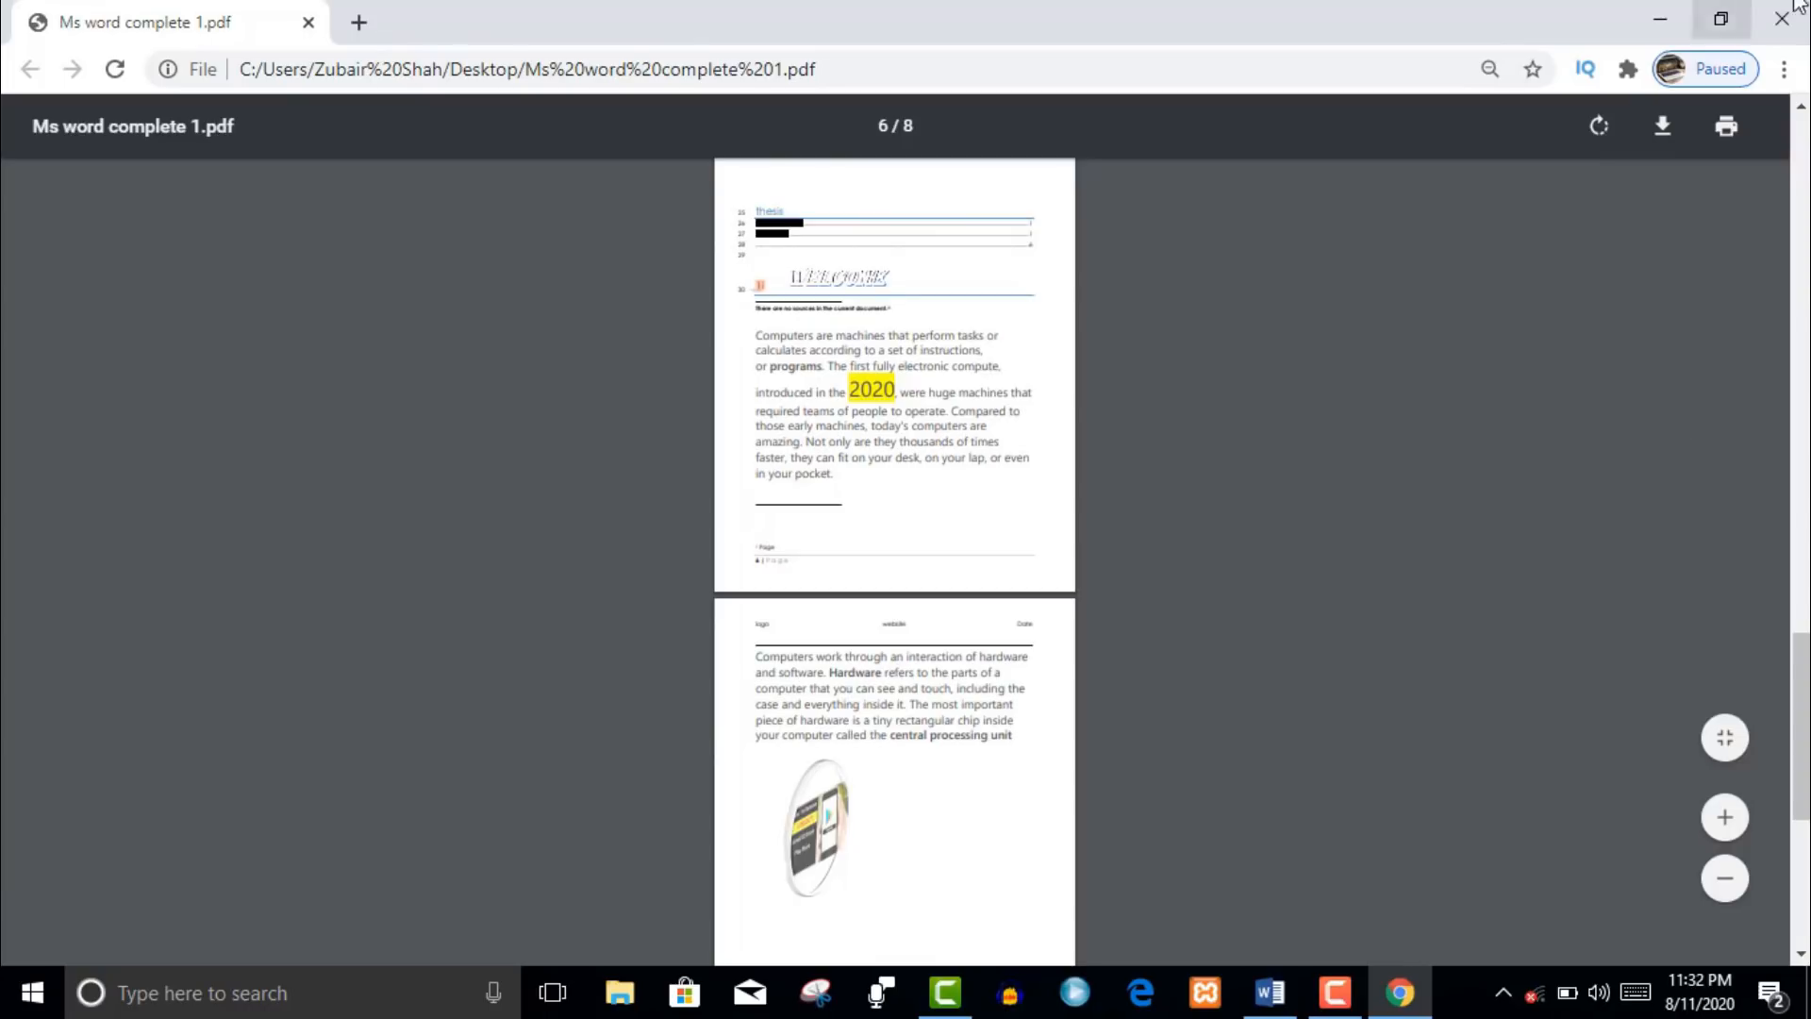